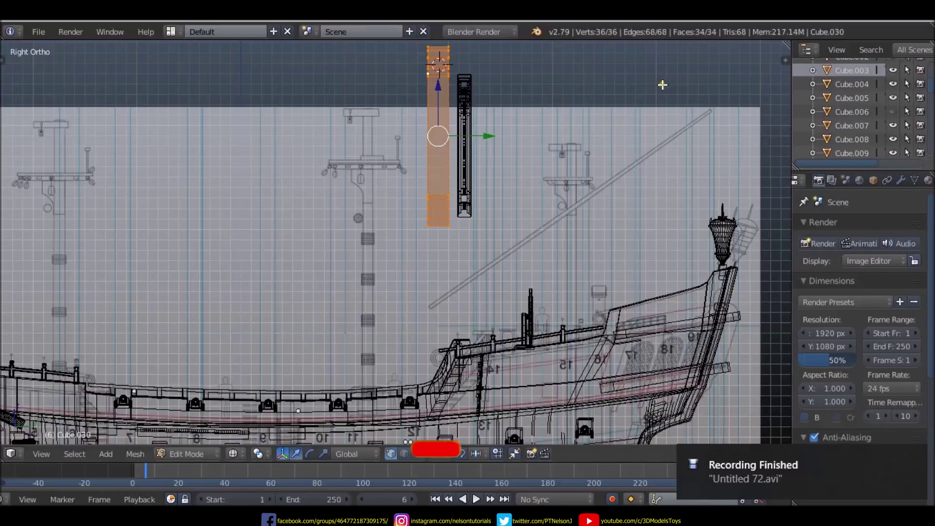
# - Slide the arched window panel sideways onto the stern reference outline
pyautogui.scroll(2, 457, 156)
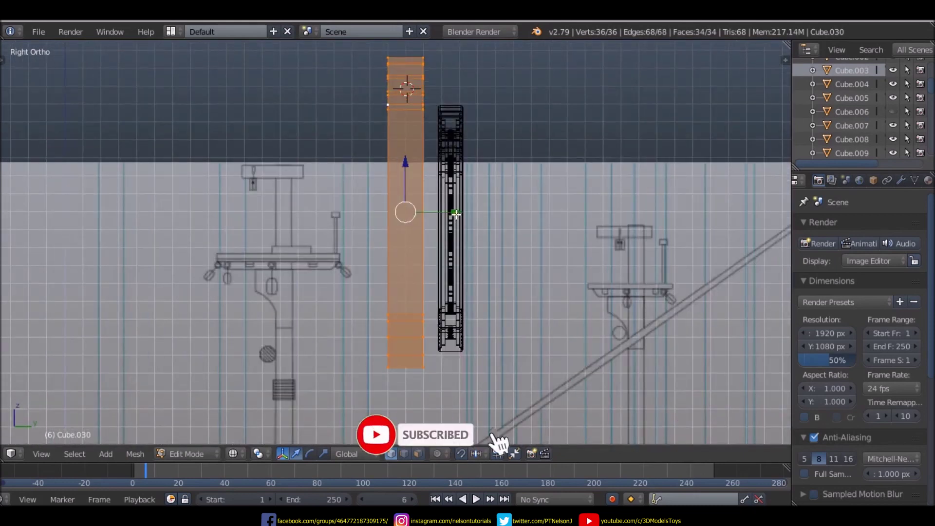
pyautogui.moveTo(455, 212); pyautogui.dragTo(499, 211)
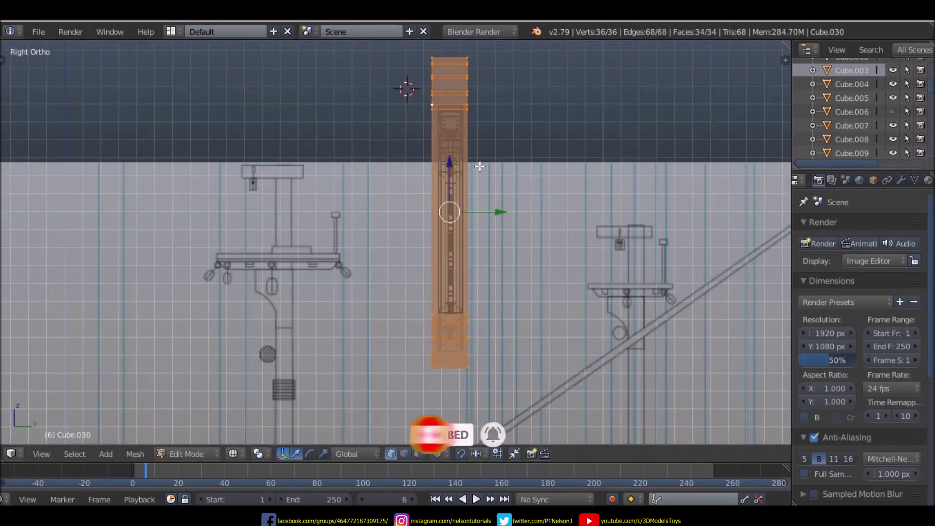
pyautogui.moveTo(499, 211); pyautogui.dragTo(516, 210)
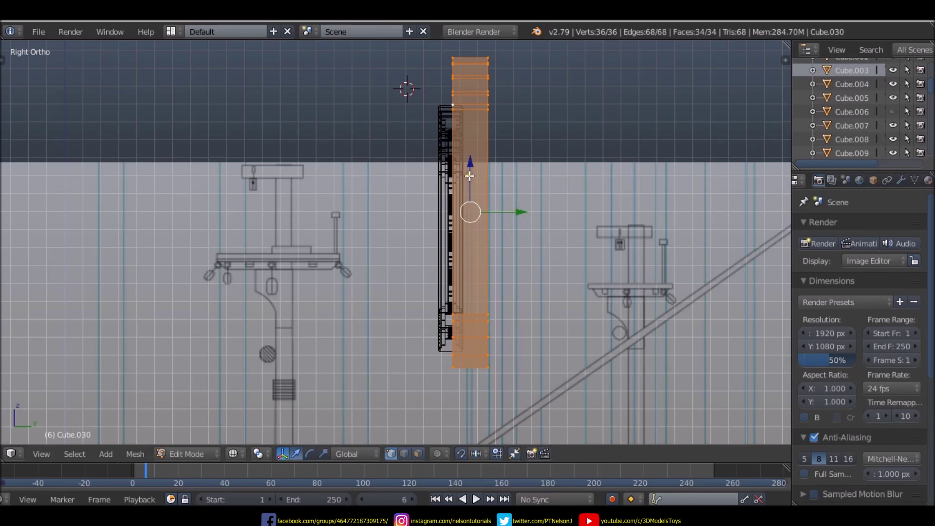
# - Make the panel thinner and shift it slightly back so it lines up with the reference
pyautogui.press('s')
pyautogui.press('x')
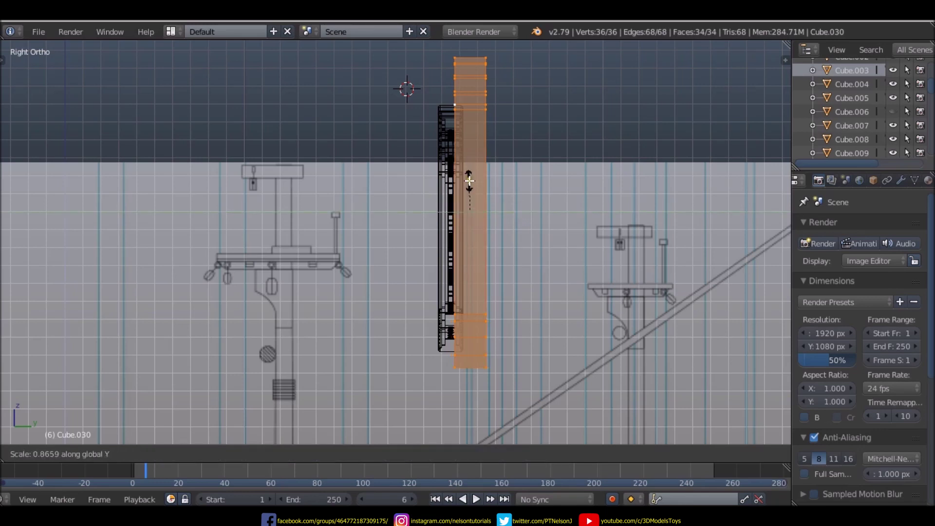
pyautogui.click(467, 192)
pyautogui.moveTo(518, 211); pyautogui.dragTo(507, 210)
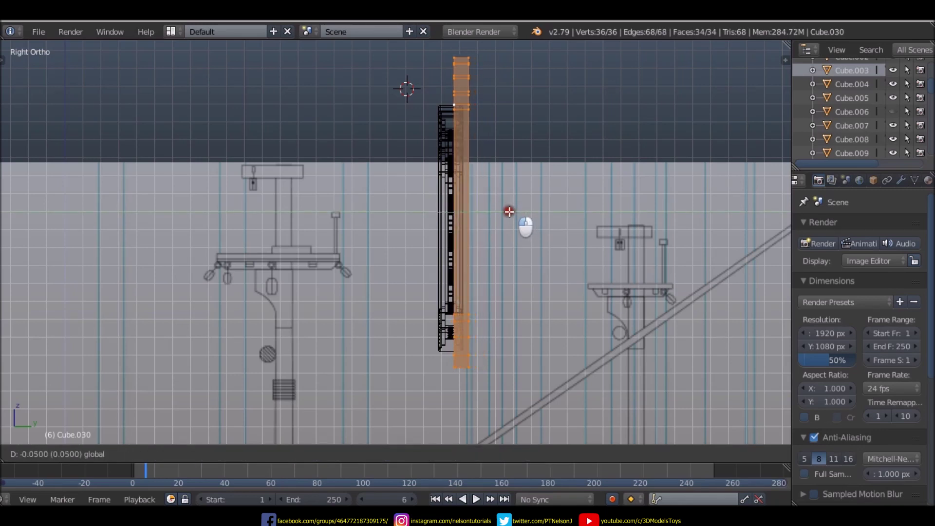
pyautogui.moveTo(507, 211)
pyautogui.mouseDown(button='middle')
pyautogui.moveTo(622, 242)
pyautogui.moveTo(701, 240)
pyautogui.moveTo(689, 250)
pyautogui.mouseUp(button='middle')
pyautogui.rightClick(371, 179)
# - Orbit around the arched wall, then switch to Front Ortho facing the stern reference image
pyautogui.moveTo(372, 175)
pyautogui.mouseDown(button='middle')
pyautogui.moveTo(534, 194)
pyautogui.moveTo(213, 170)
pyautogui.moveTo(572, 220)
pyautogui.moveTo(494, 202)
pyautogui.moveTo(498, 221)
pyautogui.mouseUp(button='middle')
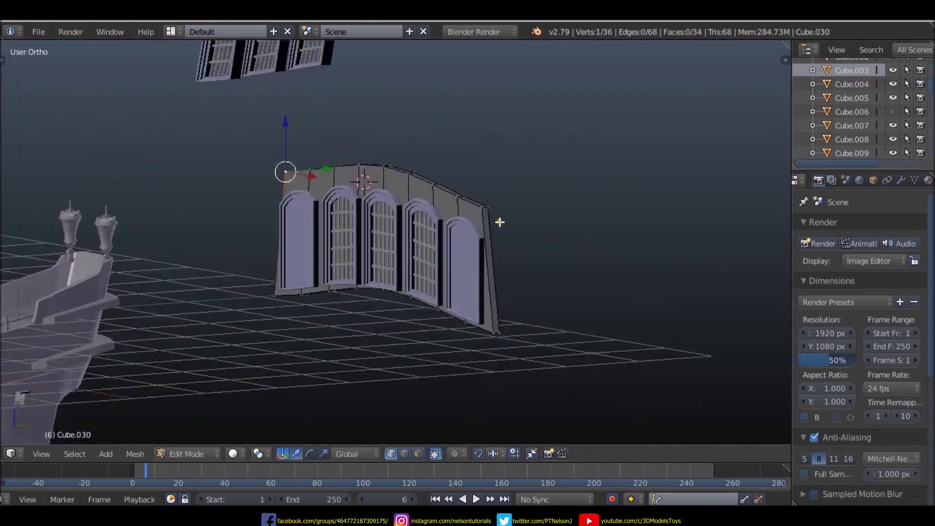
pyautogui.scroll(5, 499, 221)
pyautogui.scroll(3, 448, 236)
pyautogui.scroll(-4, 535, 254)
pyautogui.moveTo(617, 247); pyautogui.dragTo(581, 258, button='middle')
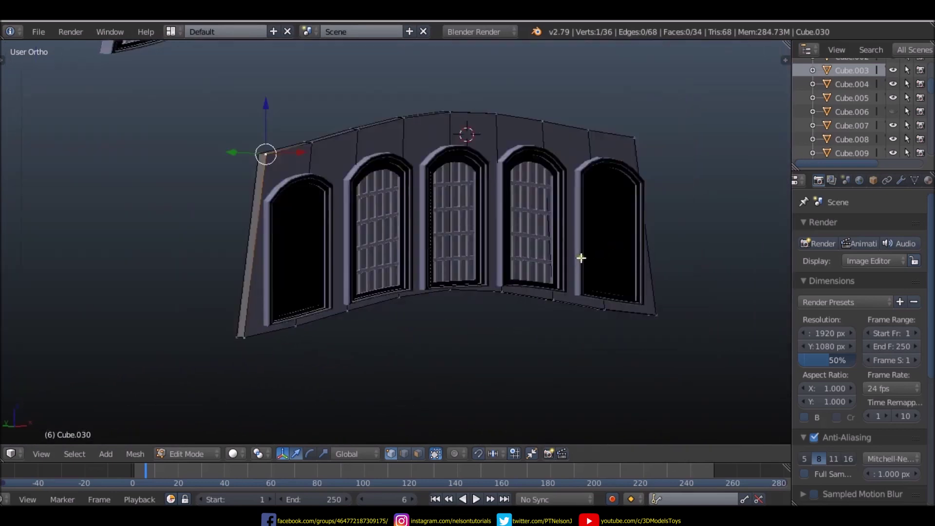
pyautogui.moveTo(534, 201)
pyautogui.mouseDown(button='middle')
pyautogui.moveTo(588, 236)
pyautogui.moveTo(462, 245)
pyautogui.moveTo(631, 267)
pyautogui.moveTo(572, 288)
pyautogui.mouseUp(button='middle')
pyautogui.scroll(-4, 461, 245)
pyautogui.scroll(2, 572, 288)
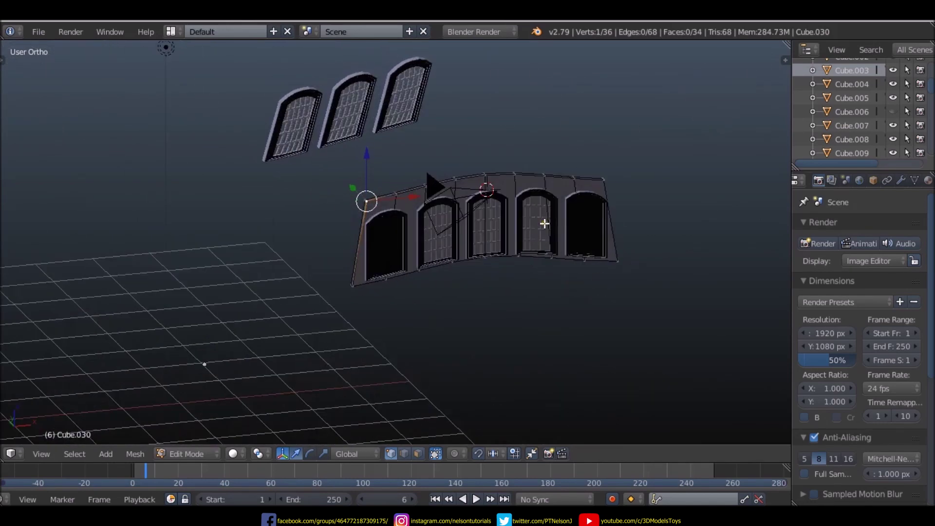
pyautogui.press('KP_1')
pyautogui.scroll(-3, 497, 181)
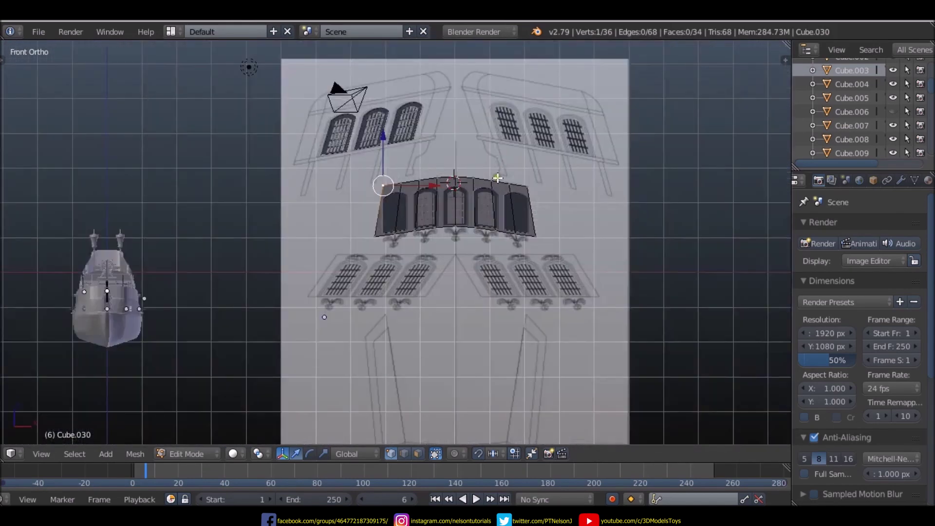
pyautogui.scroll(5, 523, 209)
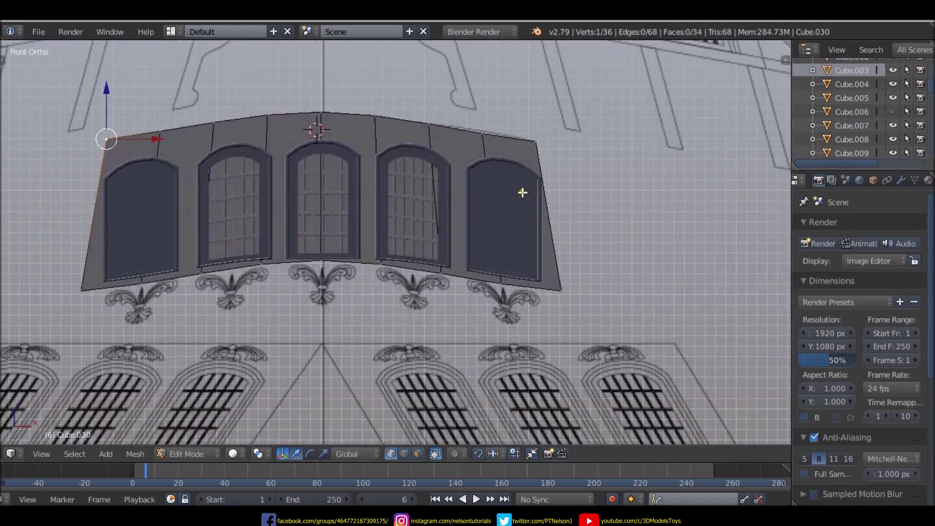
pyautogui.scroll(2, 539, 132)
# - In wireframe, select all of the panel's top corner vertices, including the hidden back ones
pyautogui.rightClick(536, 135)
pyautogui.scroll(-3, 540, 139)
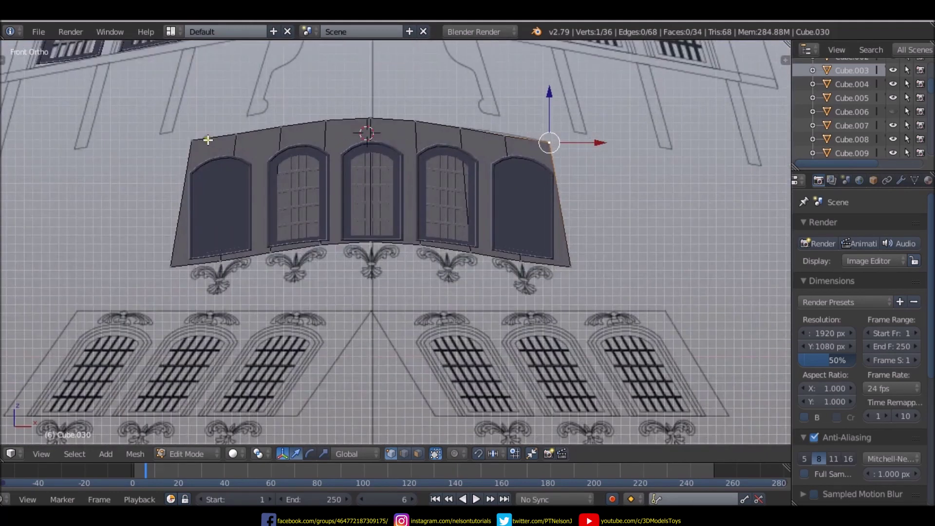
pyautogui.press('z')
pyautogui.scroll(1, 549, 144)
pyautogui.press('c')
pyautogui.click(549, 144)
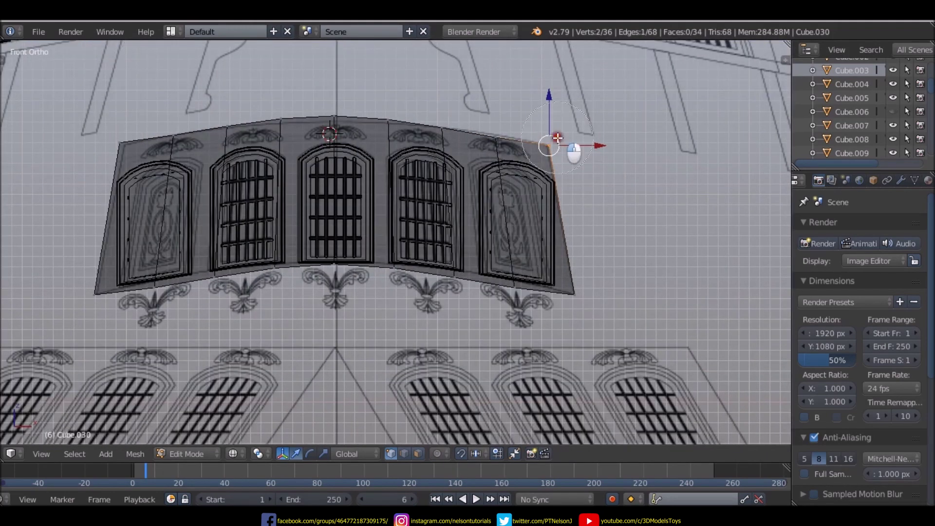
pyautogui.click(96, 137)
pyautogui.press('Escape')
# - Scale the top corners horizontally, undoing and redoing with a slighter resize to match the reference
pyautogui.press('s')
pyautogui.press('x')
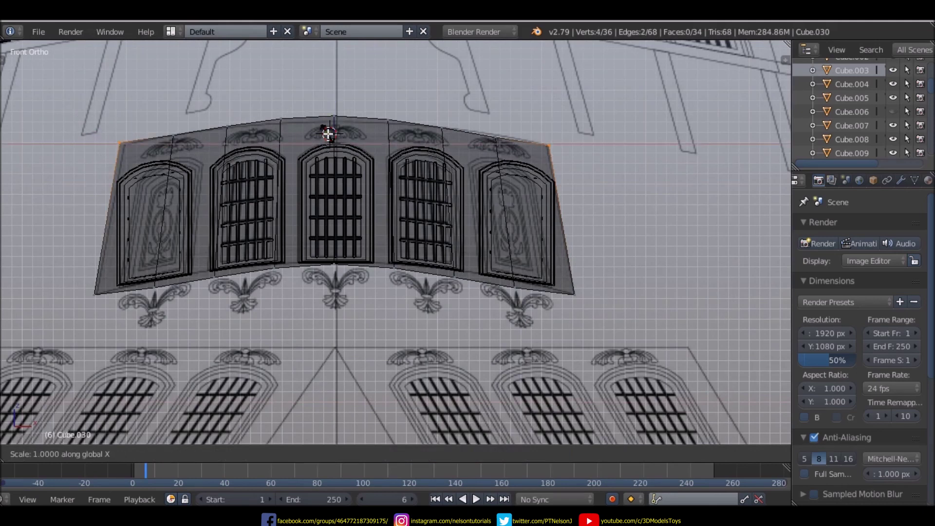
pyautogui.click(329, 131)
pyautogui.hotkey('ctrl', 'z')
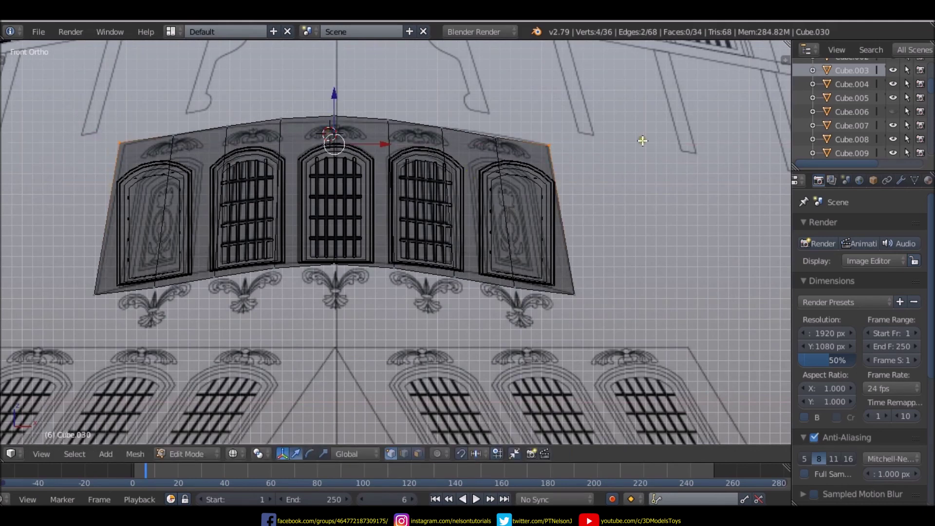
pyautogui.press('s')
pyautogui.press('x')
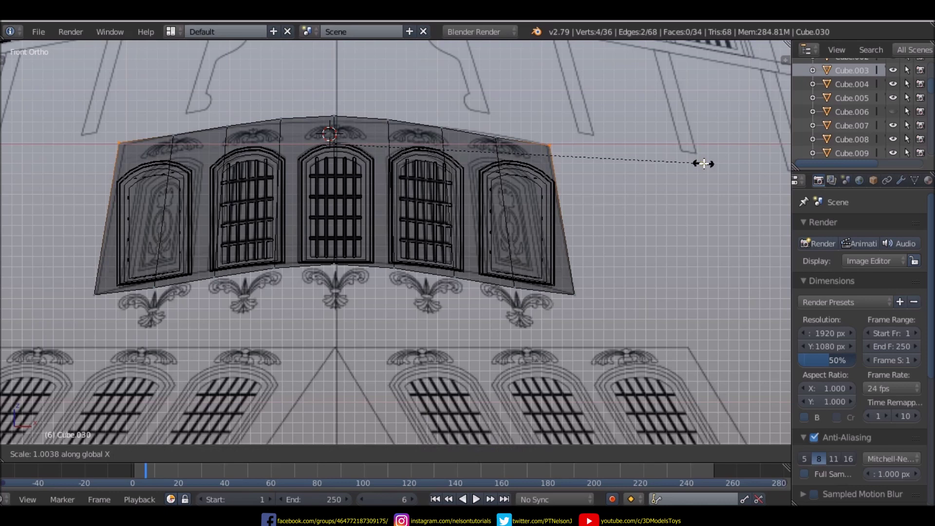
pyautogui.click(707, 162)
pyautogui.rightClick(550, 145)
pyautogui.scroll(-4, 495, 166)
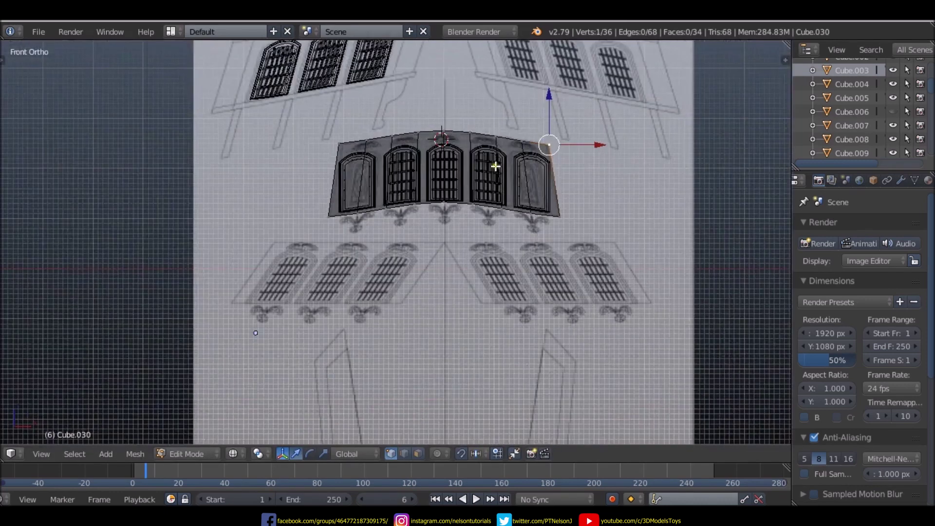
pyautogui.moveTo(389, 177)
pyautogui.mouseDown(button='middle')
pyautogui.moveTo(513, 197)
pyautogui.moveTo(397, 211)
pyautogui.moveTo(184, 212)
pyautogui.mouseUp(button='middle')
pyautogui.scroll(2, 263, 235)
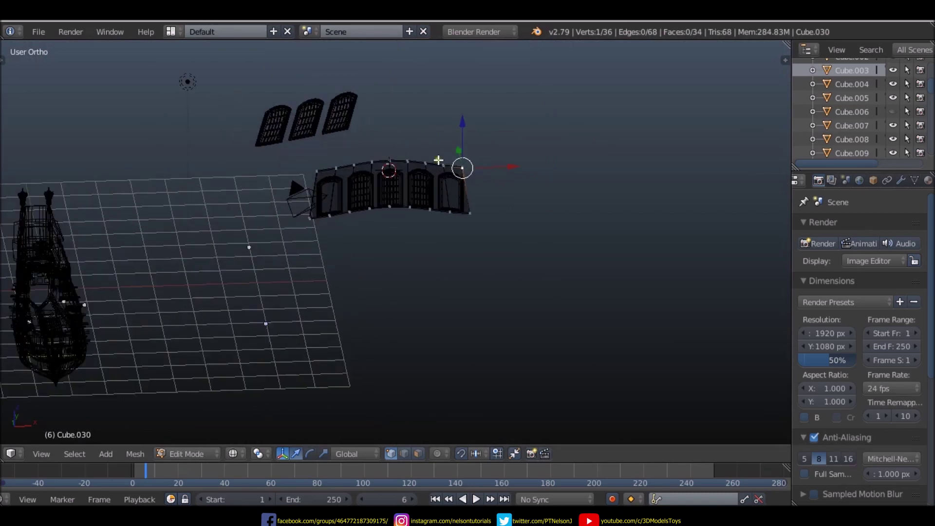
pyautogui.scroll(3, 317, 224)
pyautogui.scroll(3, 381, 212)
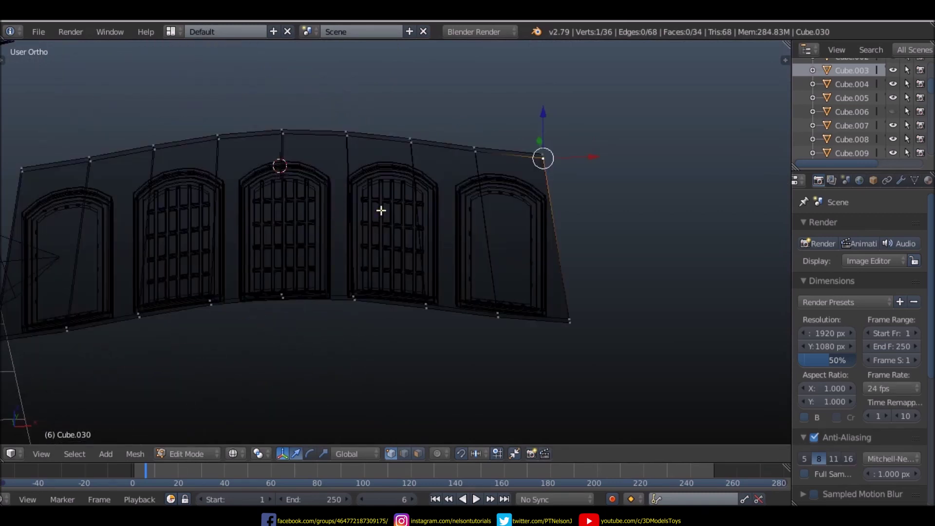
pyautogui.rightClick(347, 139)
pyautogui.scroll(-3, 347, 139)
pyautogui.scroll(2, 348, 216)
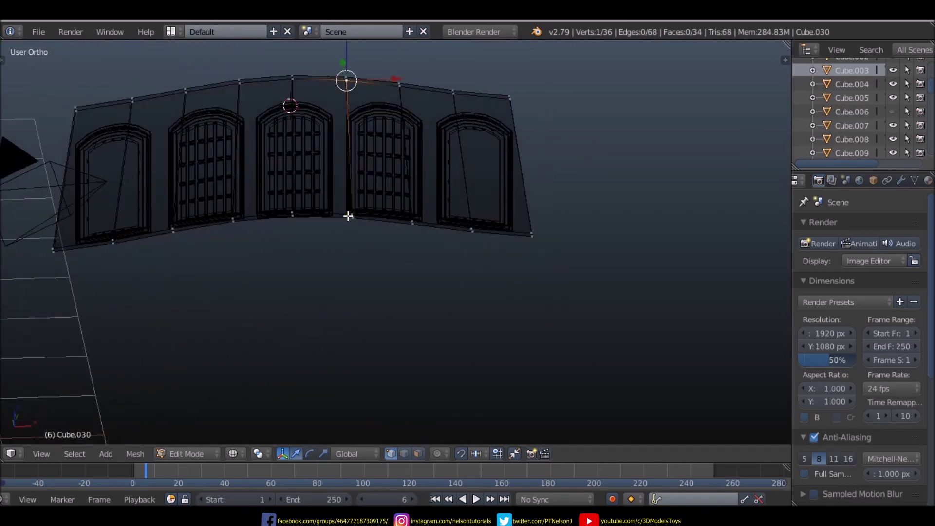
pyautogui.moveTo(474, 225)
pyautogui.mouseDown(button='middle')
pyautogui.moveTo(323, 211)
pyautogui.moveTo(503, 252)
pyautogui.moveTo(390, 256)
pyautogui.mouseUp(button='middle')
pyautogui.press('z')
pyautogui.scroll(-2, 346, 257)
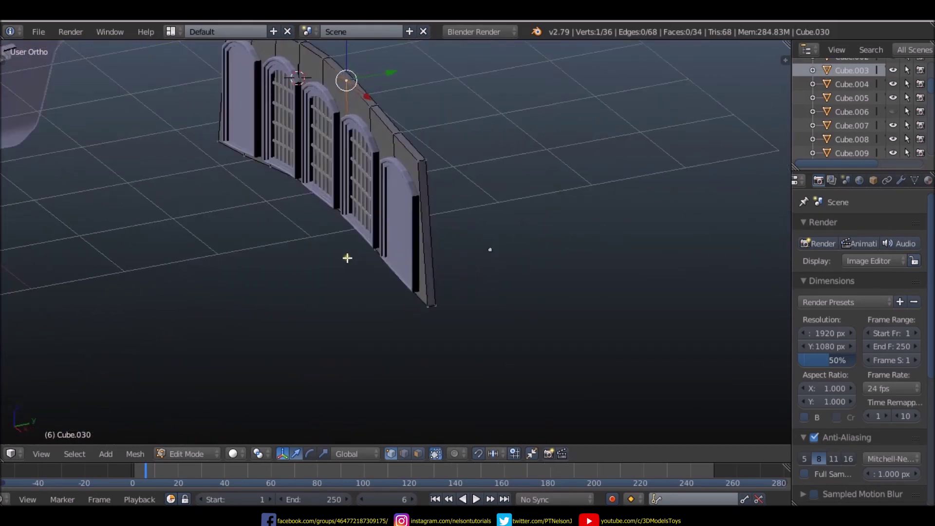
pyautogui.scroll(-3, 346, 258)
pyautogui.press('z')
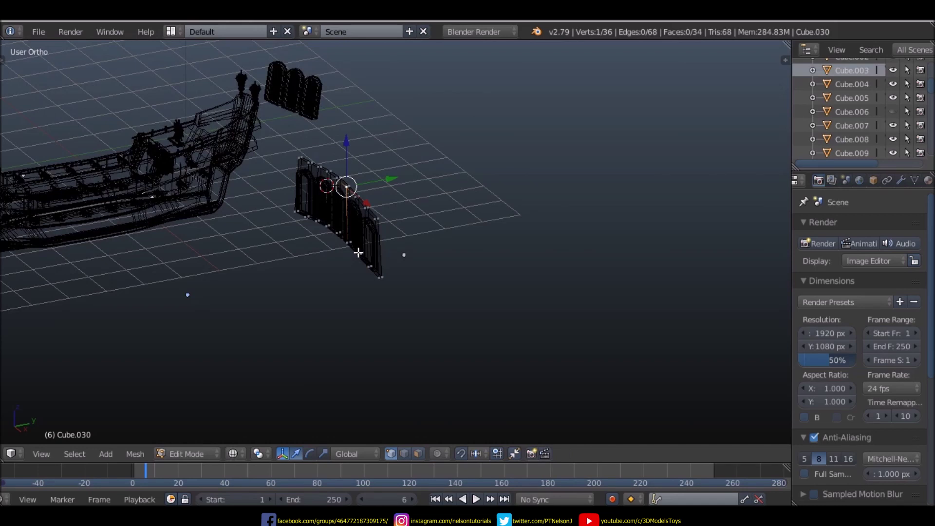
pyautogui.press('KP_1')
pyautogui.scroll(1, 256, 114)
pyautogui.scroll(1, 255, 113)
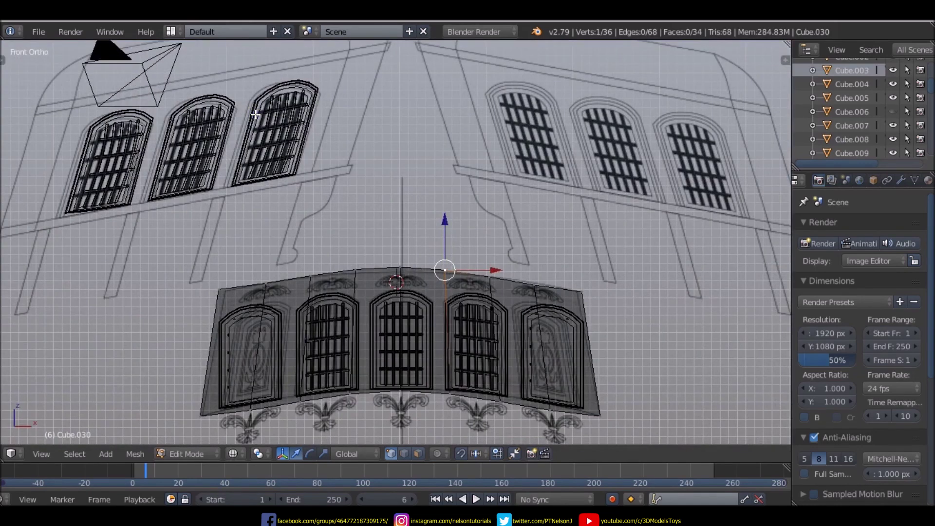
pyautogui.press('Tab')
pyautogui.rightClick(255, 114)
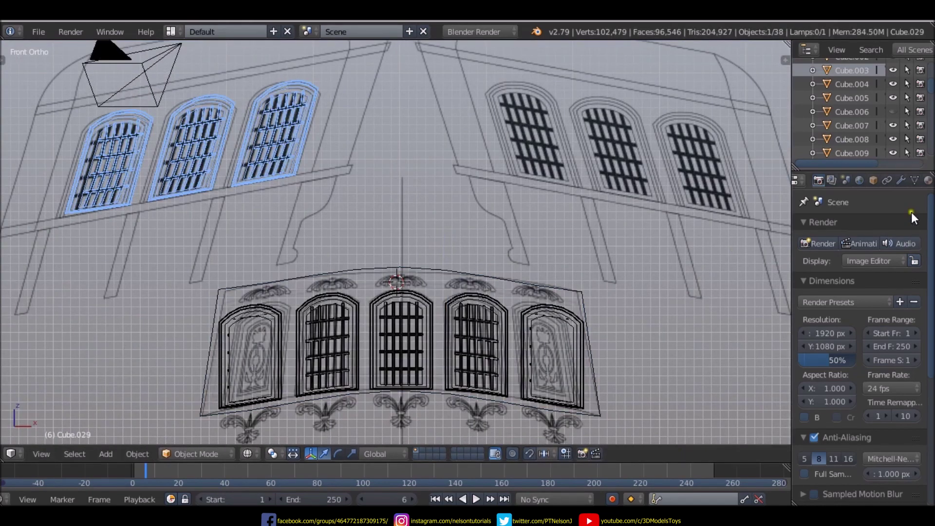
# - Check the windows object's modifiers, then return to the render settings
pyautogui.click(900, 181)
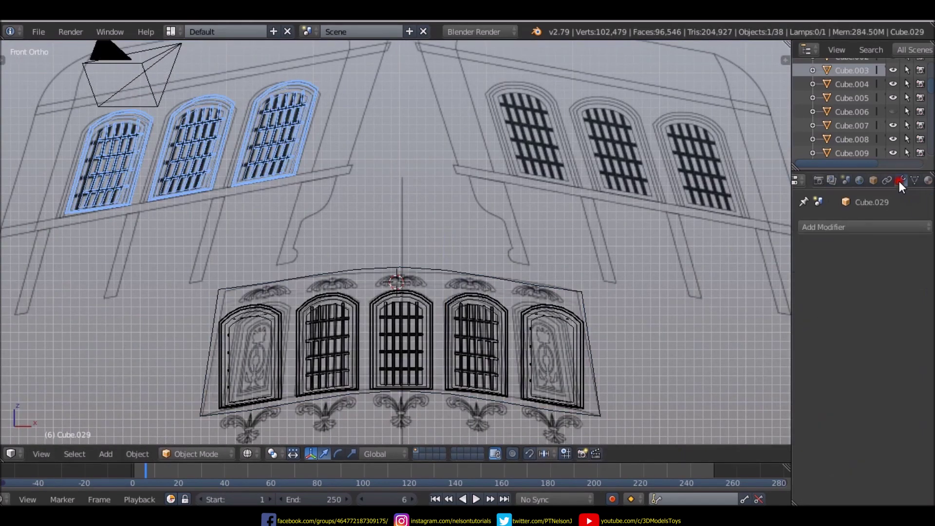
pyautogui.click(818, 180)
pyautogui.scroll(-4, 419, 183)
pyautogui.scroll(2, 314, 136)
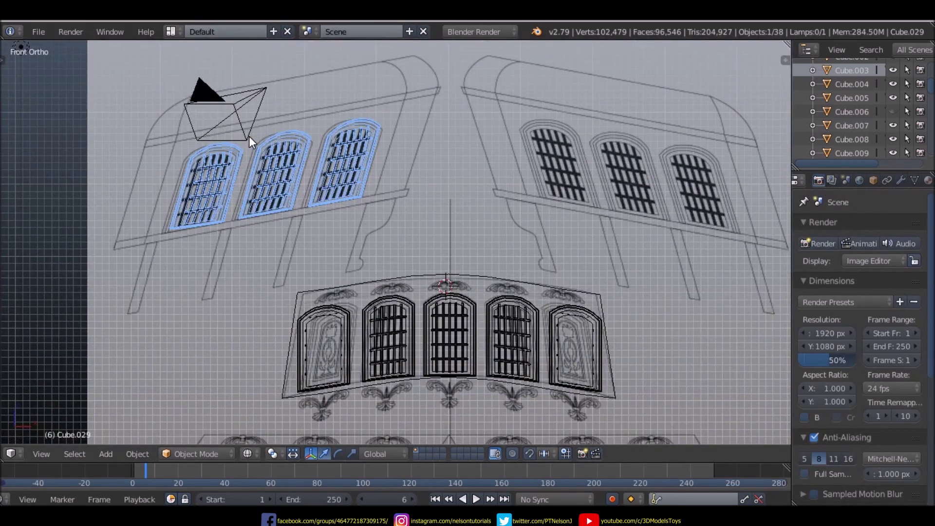
pyautogui.scroll(-4, 249, 136)
pyautogui.scroll(-2, 268, 137)
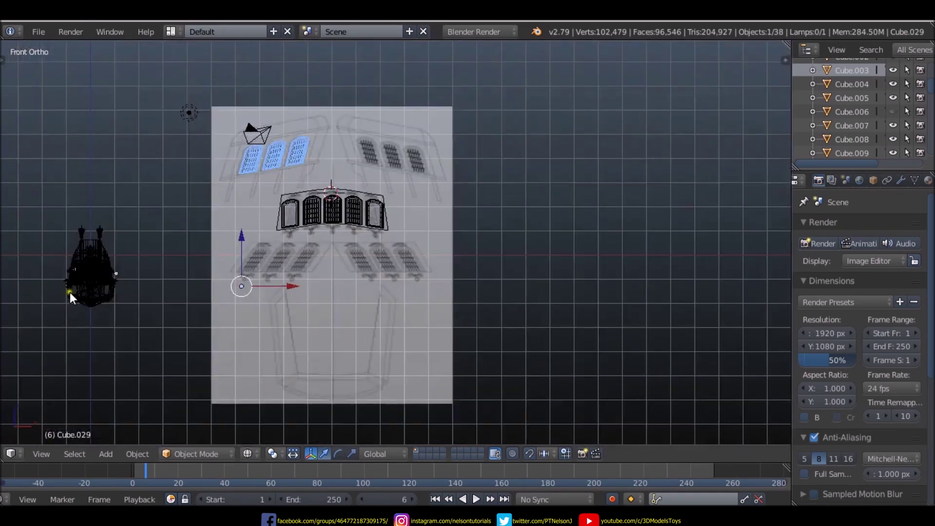
# - View the ship from the side in Right Ortho (Numpad 3)
pyautogui.press('KP_3')
pyautogui.scroll(6, 311, 263)
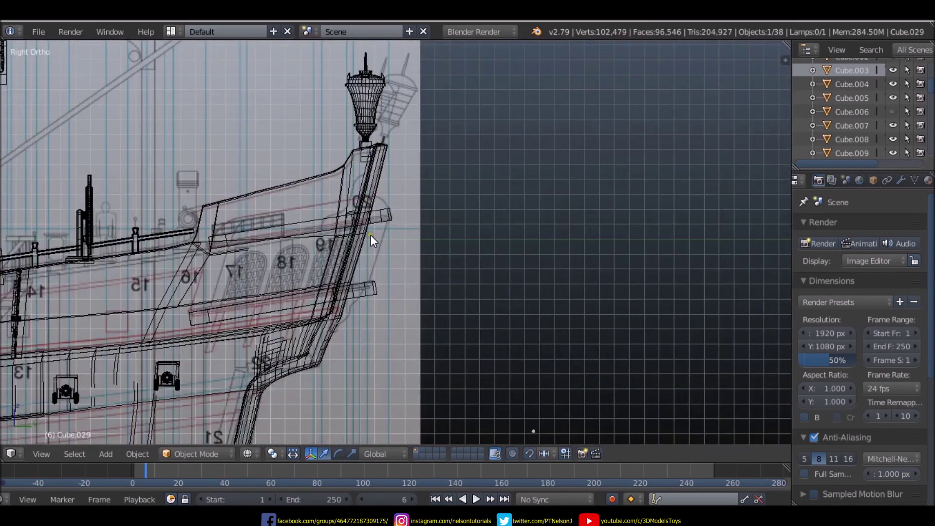
pyautogui.scroll(1, 361, 258)
pyautogui.scroll(-1, 373, 224)
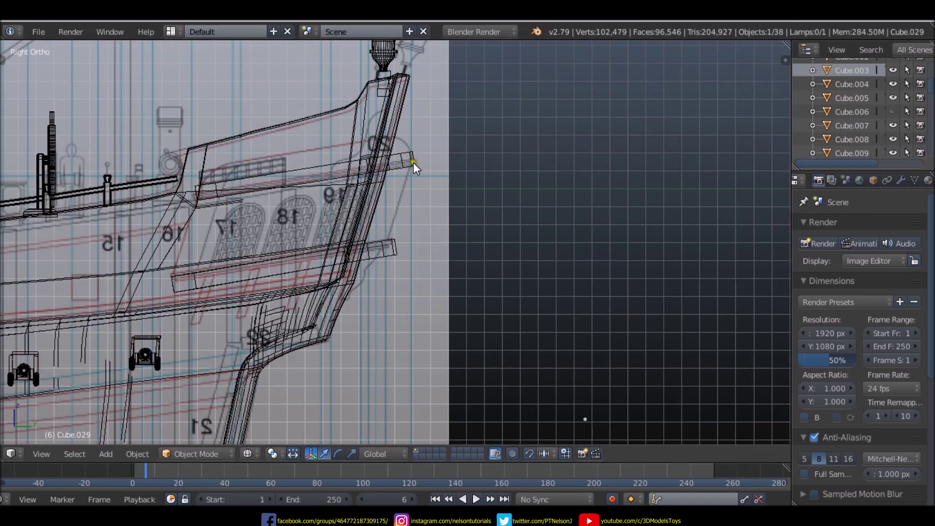
pyautogui.scroll(-3, 354, 192)
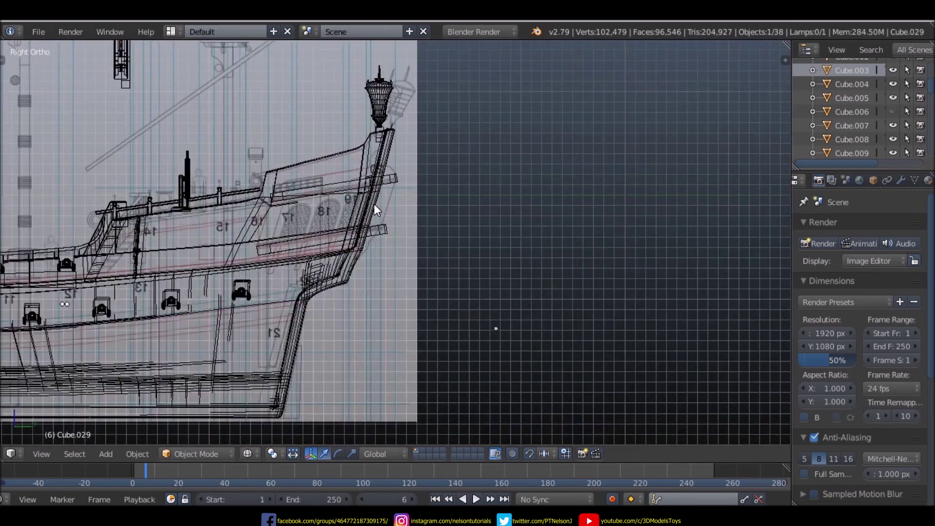
# - Frame the stern window panels in Front Ortho view
pyautogui.press('KP_1')
pyautogui.scroll(-4, 375, 205)
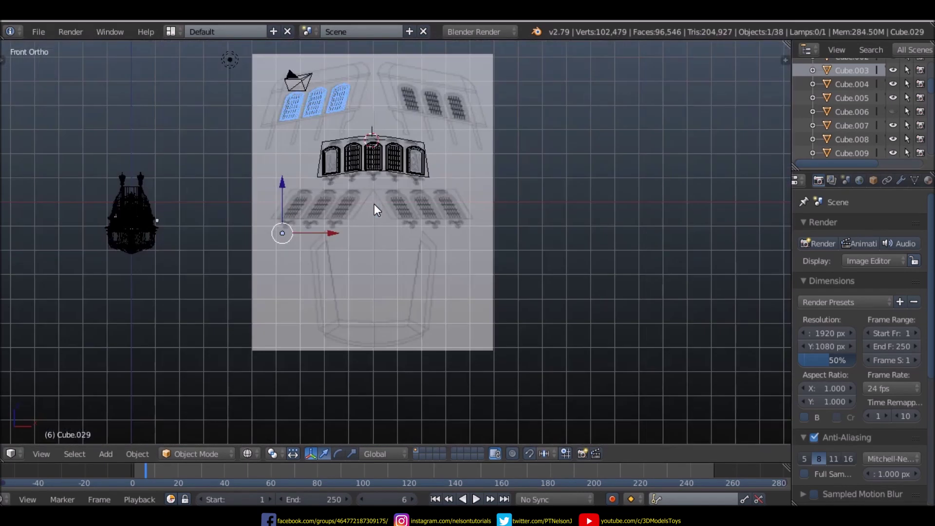
pyautogui.scroll(1, 299, 68)
pyautogui.scroll(5, 299, 78)
pyautogui.scroll(-5, 340, 87)
pyautogui.scroll(3, 382, 96)
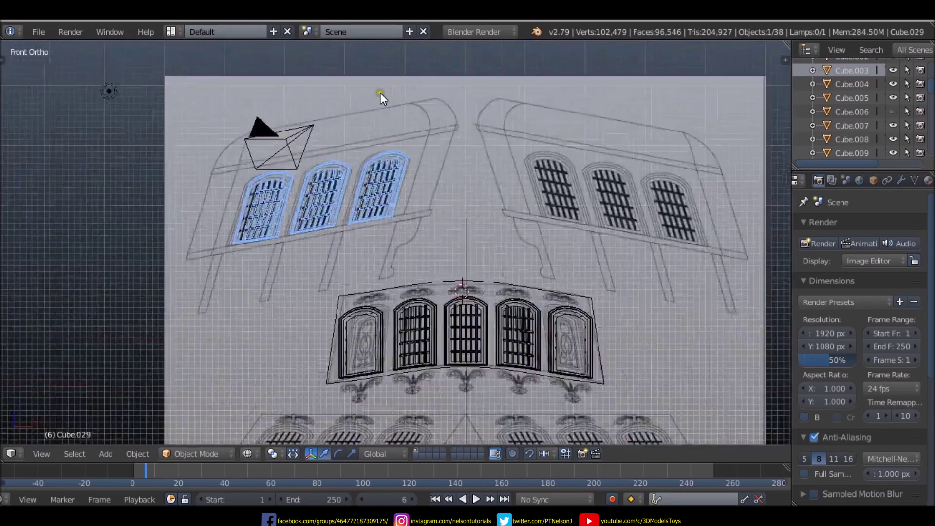
pyautogui.scroll(1, 351, 136)
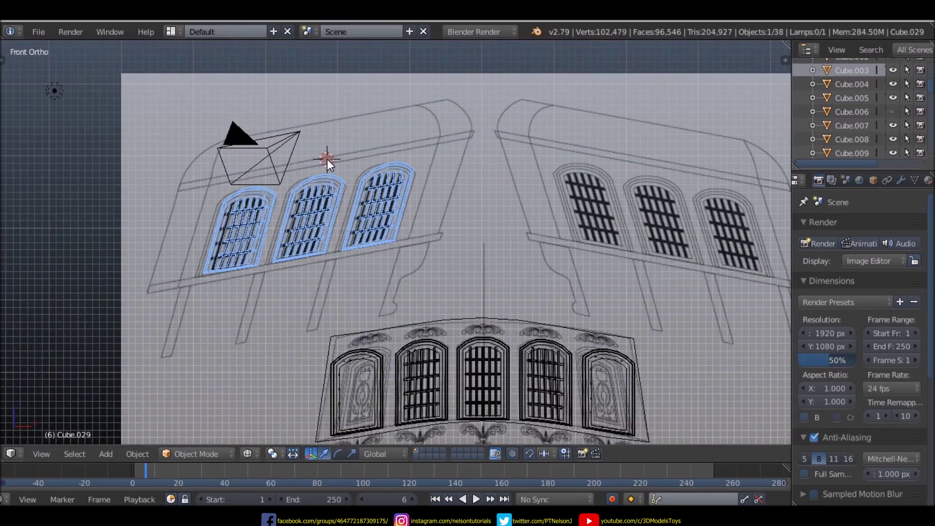
pyautogui.hotkey('shift', 'a')
# - Add a cube and separate it into its own object
pyautogui.click(368, 171)
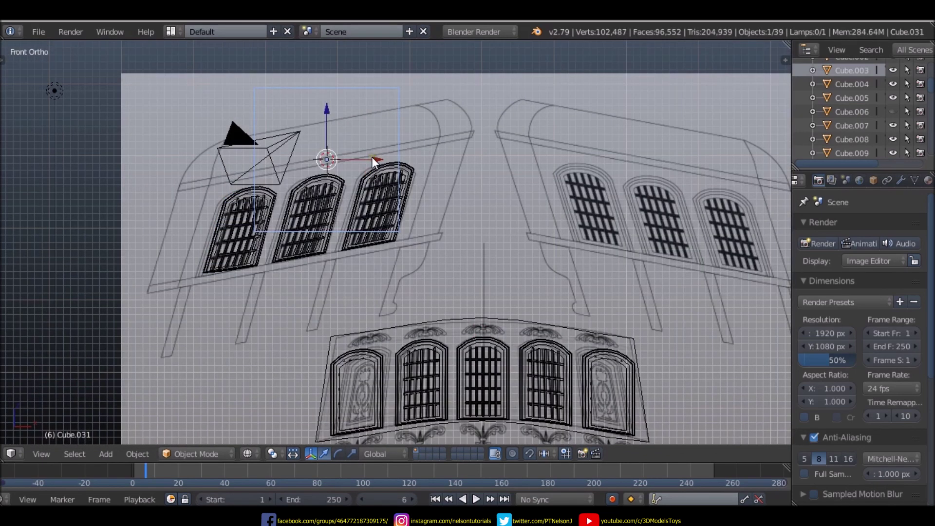
pyautogui.press('Tab')
pyautogui.press('p')
pyautogui.click(370, 154)
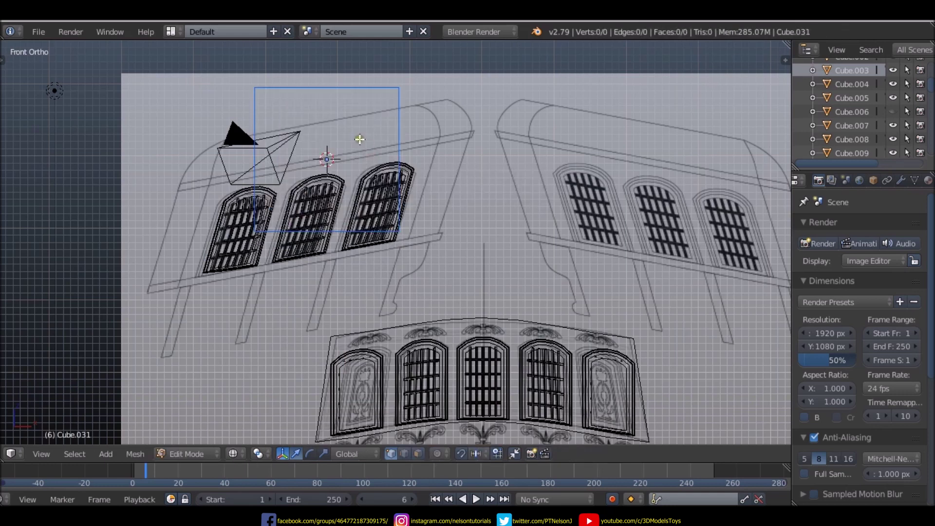
pyautogui.press('Tab')
# - Select the separated box, Cube.032, and scale its whole mesh down
pyautogui.rightClick(271, 87)
pyautogui.press('Tab')
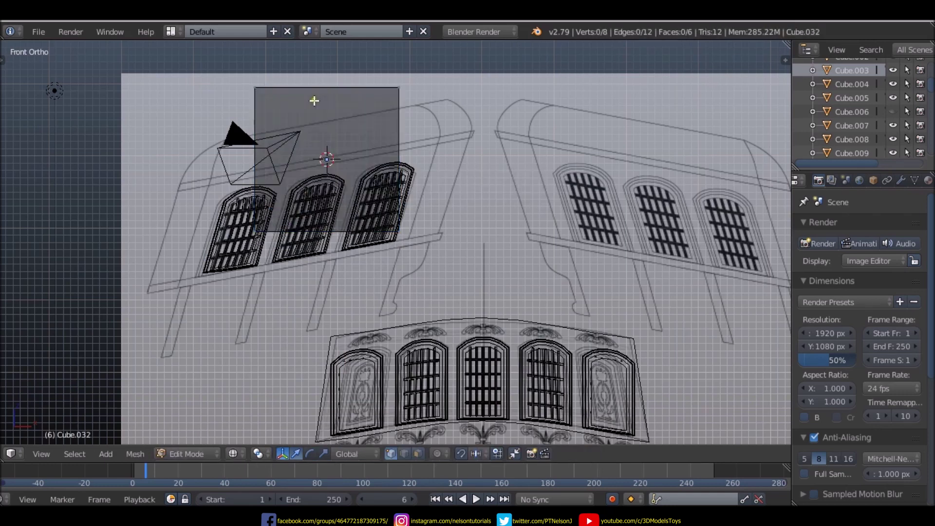
pyautogui.press('a')
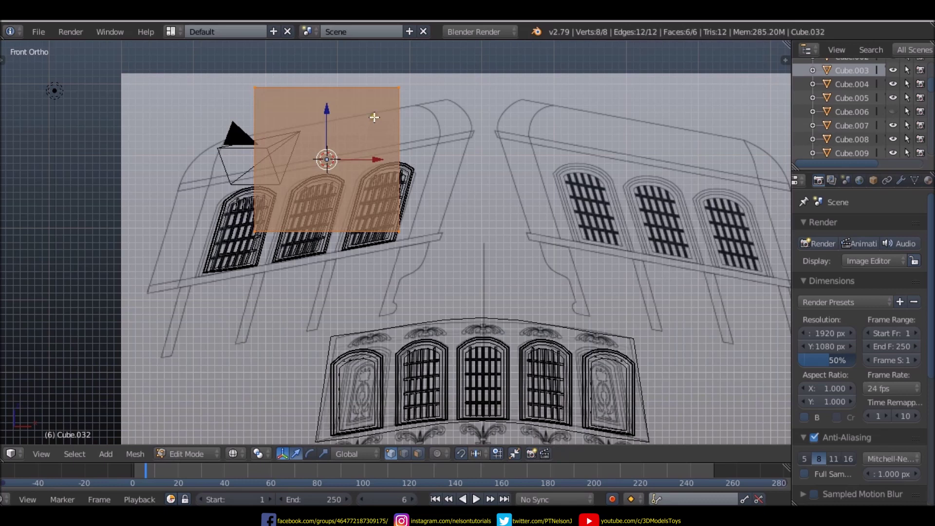
pyautogui.press('s')
pyautogui.click(361, 129)
# - Place the box over the leftmost window and stretch its right face across all three windows
pyautogui.press('g')
pyautogui.click(354, 228)
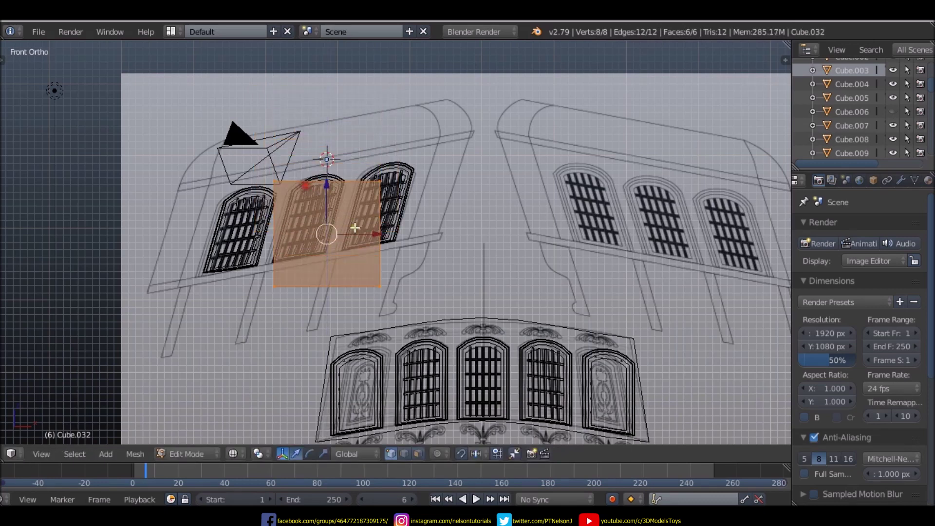
pyautogui.press('g')
pyautogui.click(219, 242)
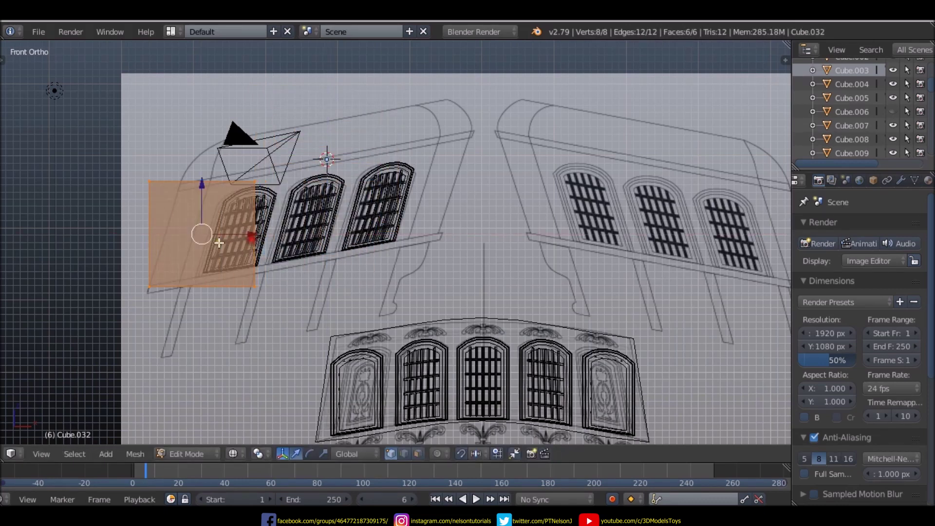
pyautogui.moveTo(198, 192); pyautogui.dragTo(202, 199)
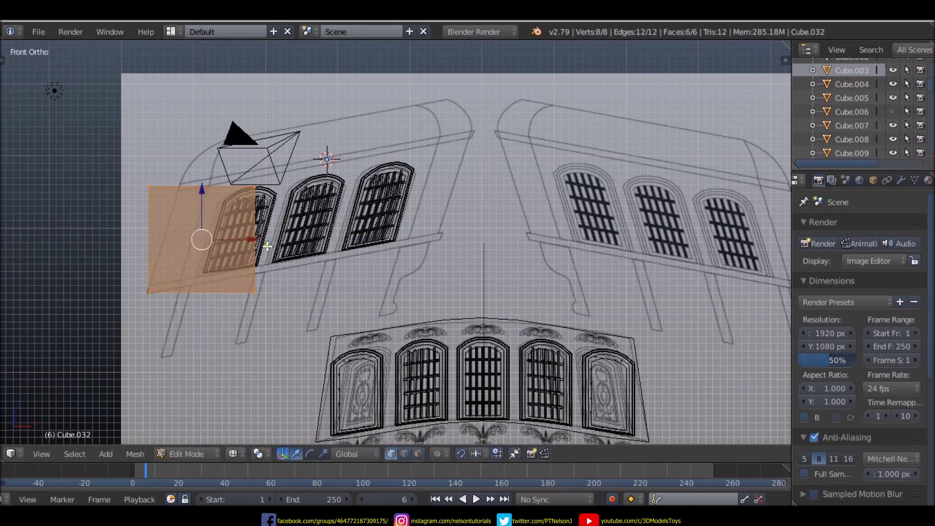
pyautogui.rightClick(256, 182)
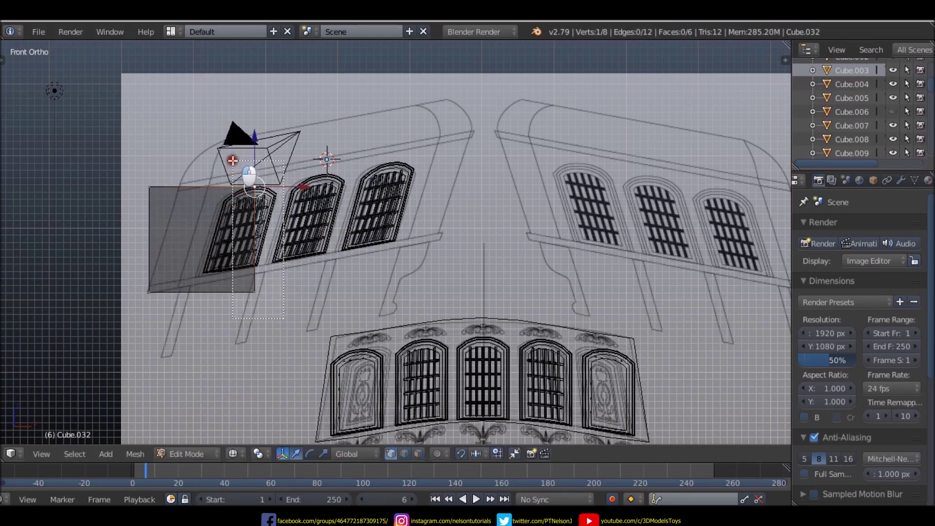
pyautogui.moveTo(300, 238); pyautogui.dragTo(513, 230)
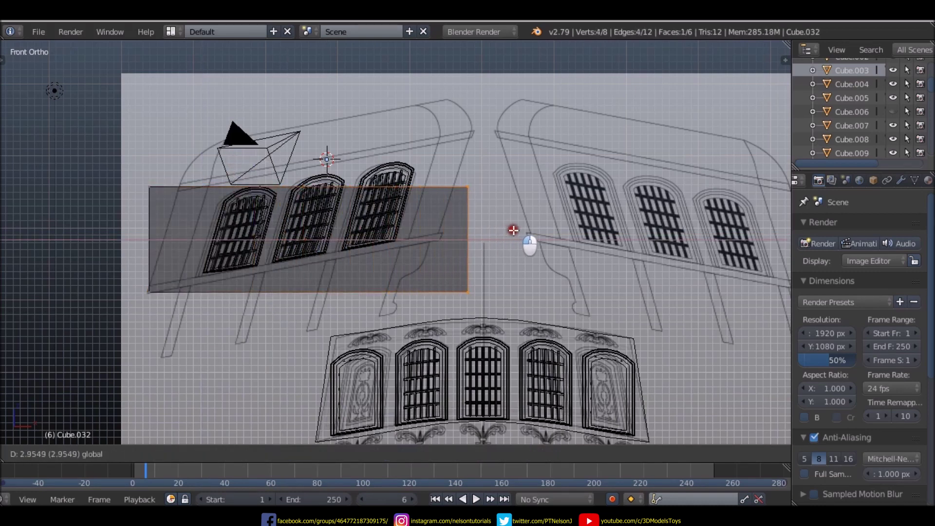
# - Raise the slab's right side vertically to slant the panel
pyautogui.moveTo(475, 189); pyautogui.dragTo(477, 137)
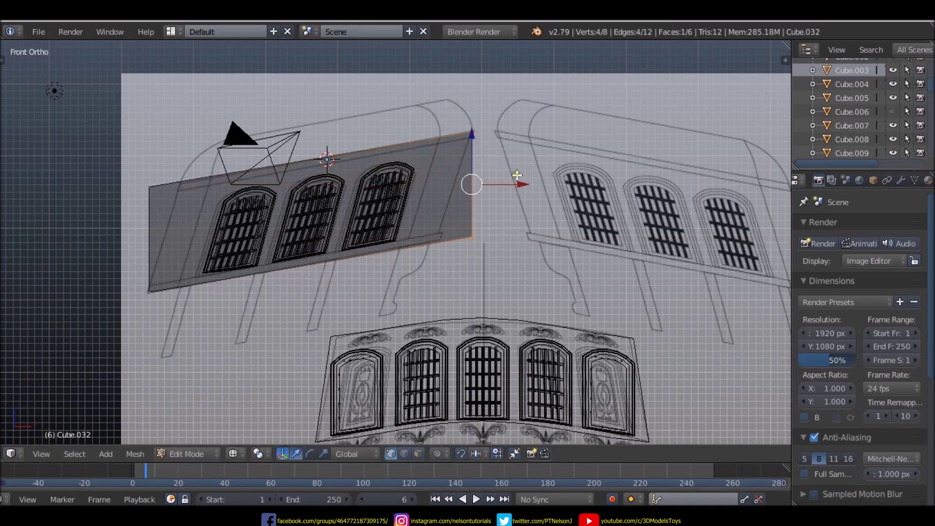
pyautogui.moveTo(516, 178); pyautogui.dragTo(526, 185)
pyautogui.press('z')
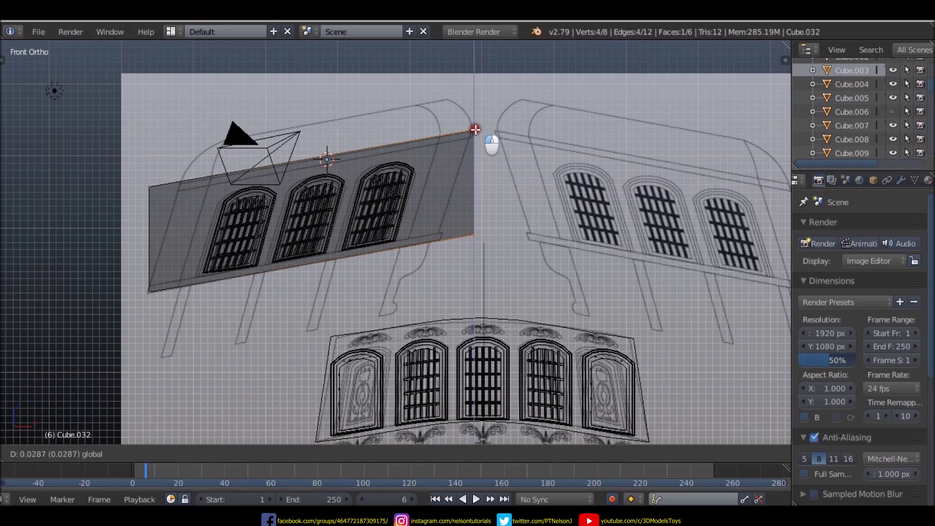
pyautogui.click(476, 131)
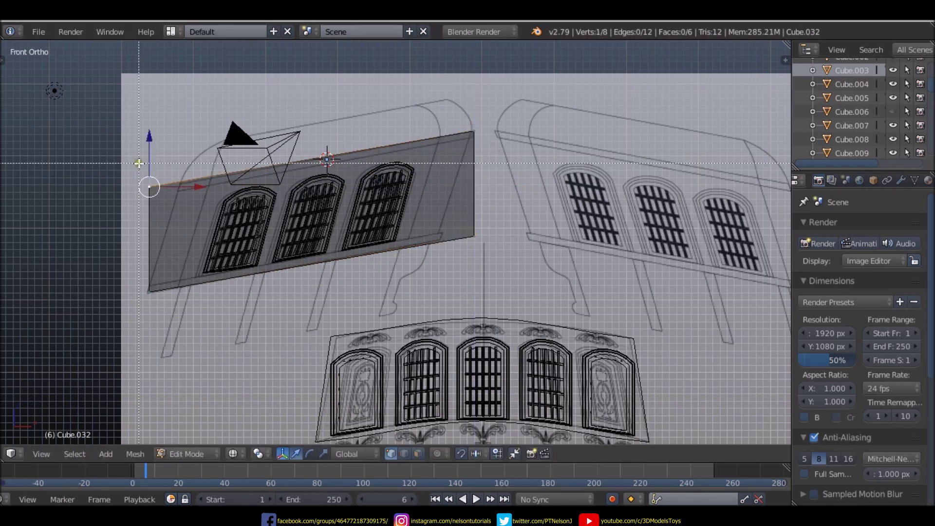
# - Move the panel's left edge onto the window panel outline
pyautogui.rightClick(142, 185)
pyautogui.scroll(5, 140, 185)
pyautogui.press('g')
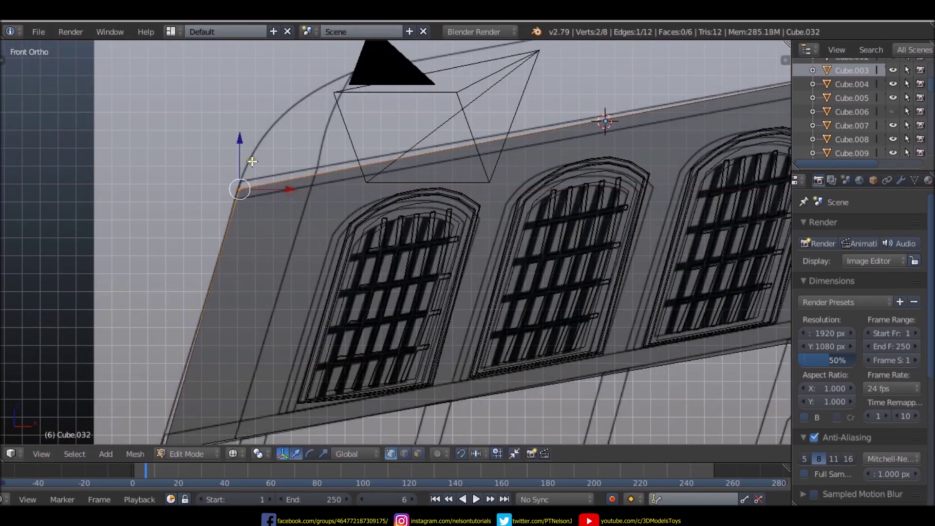
pyautogui.click(241, 139)
pyautogui.scroll(-5, 253, 173)
pyautogui.scroll(3, 396, 175)
# - Pull the lower right corner left and into place on the outline
pyautogui.rightClick(450, 226)
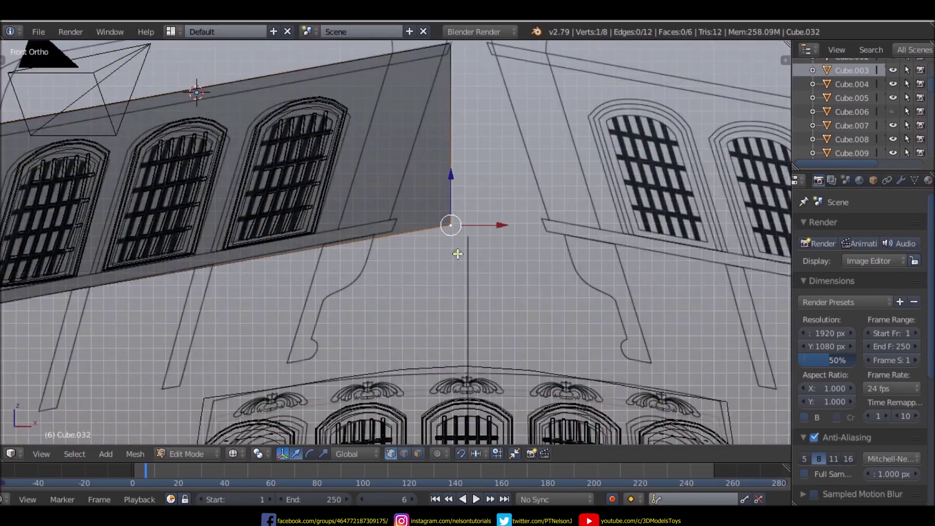
pyautogui.moveTo(476, 225); pyautogui.dragTo(439, 229)
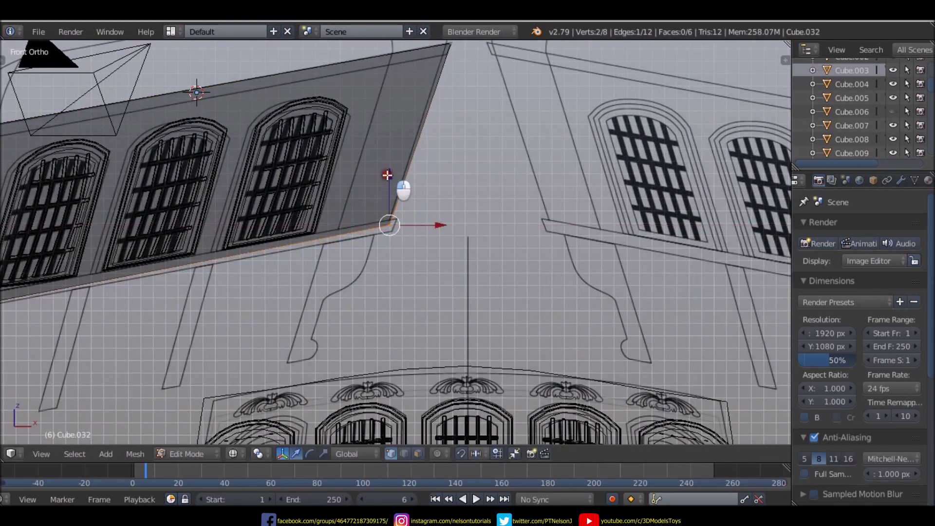
pyautogui.moveTo(388, 173); pyautogui.dragTo(388, 171)
# - Box-select both lower left corner vertices and move them vertically to the outline
pyautogui.keyDown('shift'); pyautogui.moveTo(388, 171); pyautogui.dragTo(663, 87, button='middle'); pyautogui.keyUp('shift')
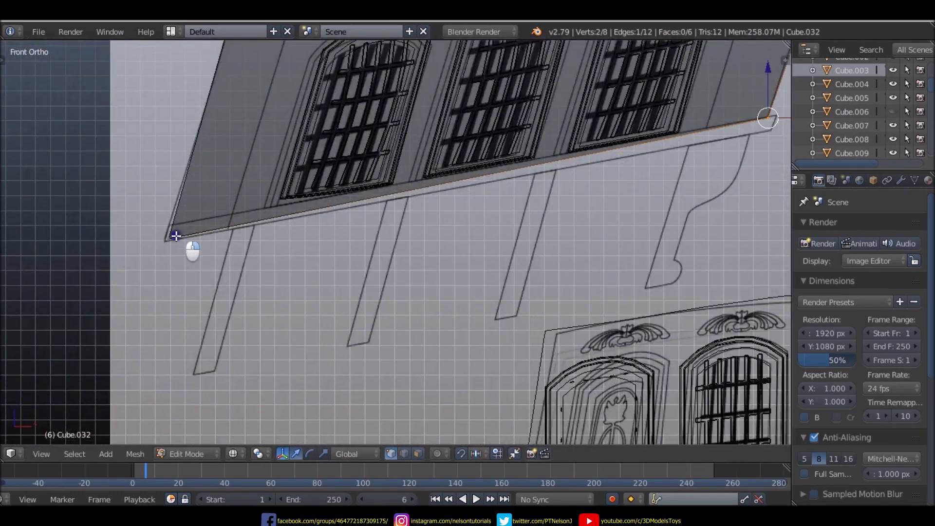
pyautogui.rightClick(168, 238)
pyautogui.press('b')
pyautogui.moveTo(143, 212); pyautogui.dragTo(214, 280)
pyautogui.press('g')
pyautogui.press('z')
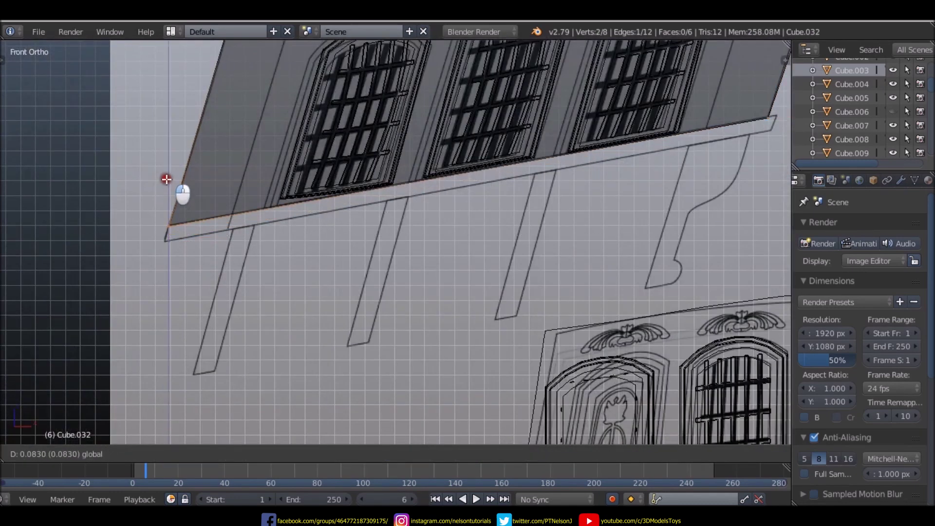
pyautogui.click(183, 193)
pyautogui.scroll(-4, 182, 194)
pyautogui.scroll(-2, 411, 100)
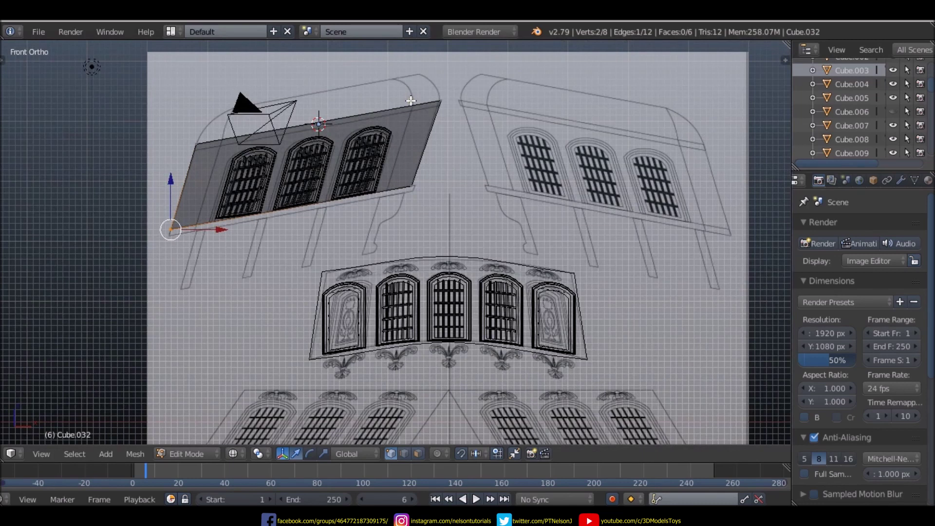
pyautogui.scroll(3, 434, 88)
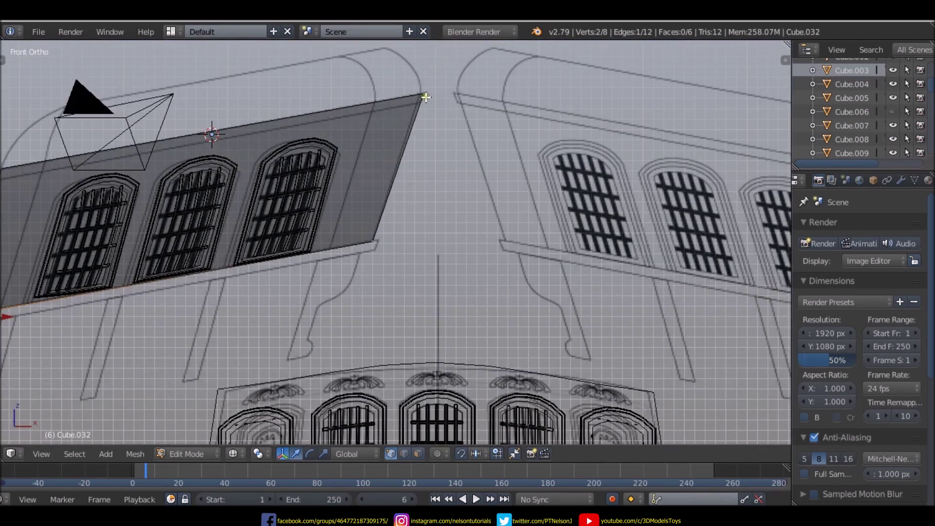
pyautogui.scroll(3, 426, 97)
# - Reposition the top right corner to match the slanted outline, adjusting its height along Z
pyautogui.rightClick(421, 99)
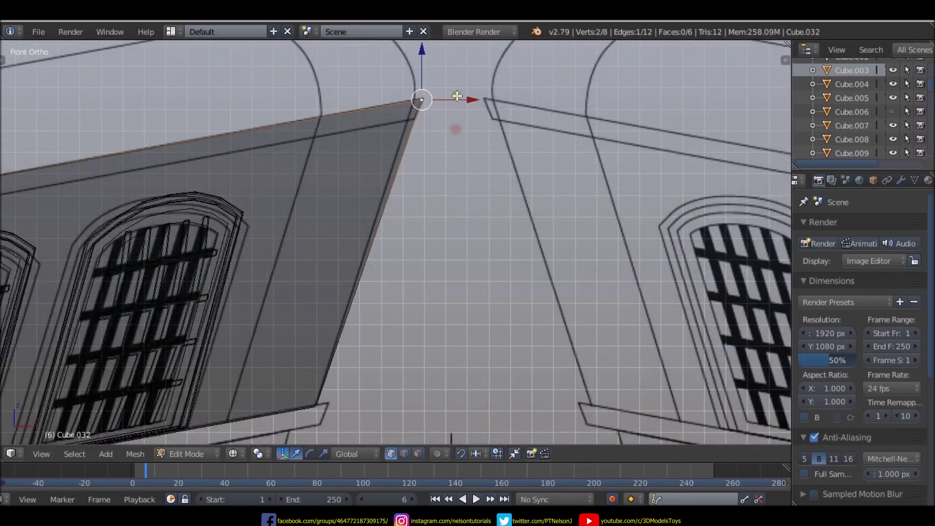
pyautogui.press('g')
pyautogui.click(428, 93)
pyautogui.press('g')
pyautogui.click(408, 79)
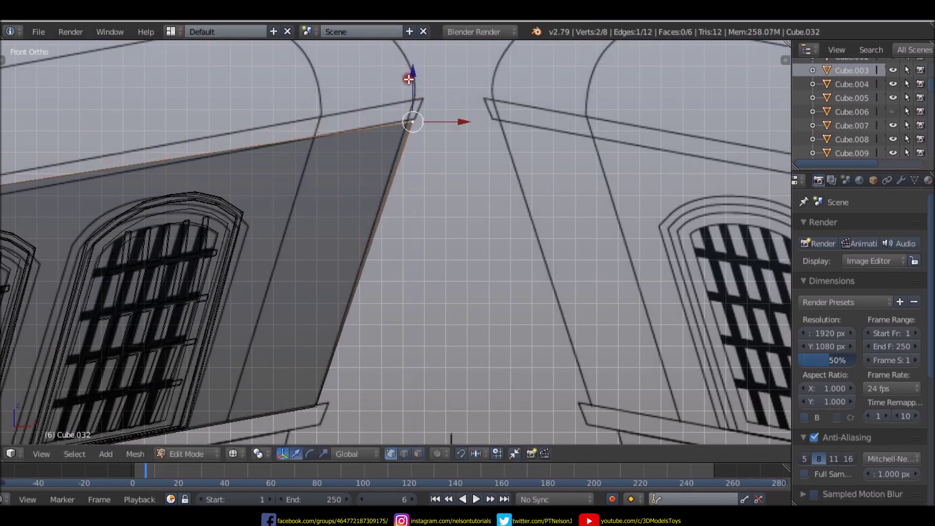
pyautogui.press('g')
pyautogui.click(458, 132)
pyautogui.press('g')
pyautogui.press('z')
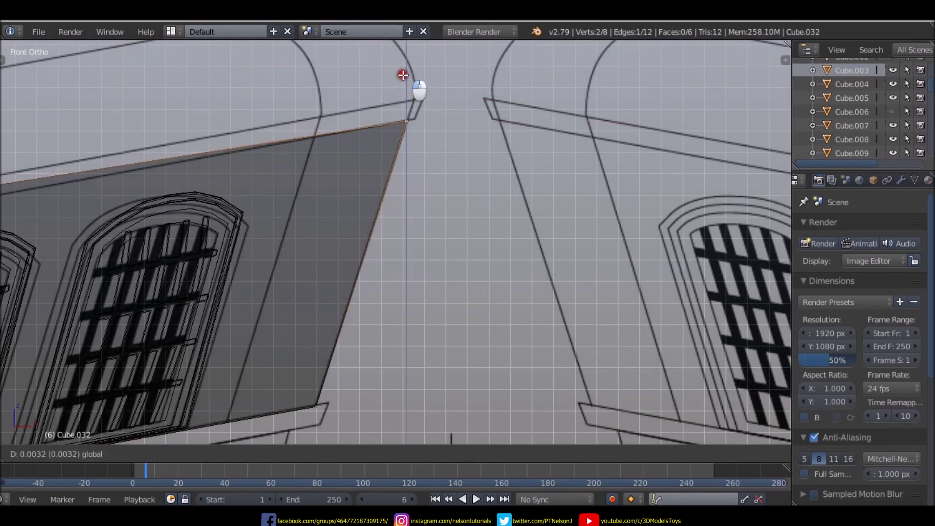
pyautogui.click(404, 75)
pyautogui.scroll(-3, 407, 78)
pyautogui.scroll(4, 178, 143)
# - Move the top left edge along Z to align with the panel outline
pyautogui.rightClick(210, 152)
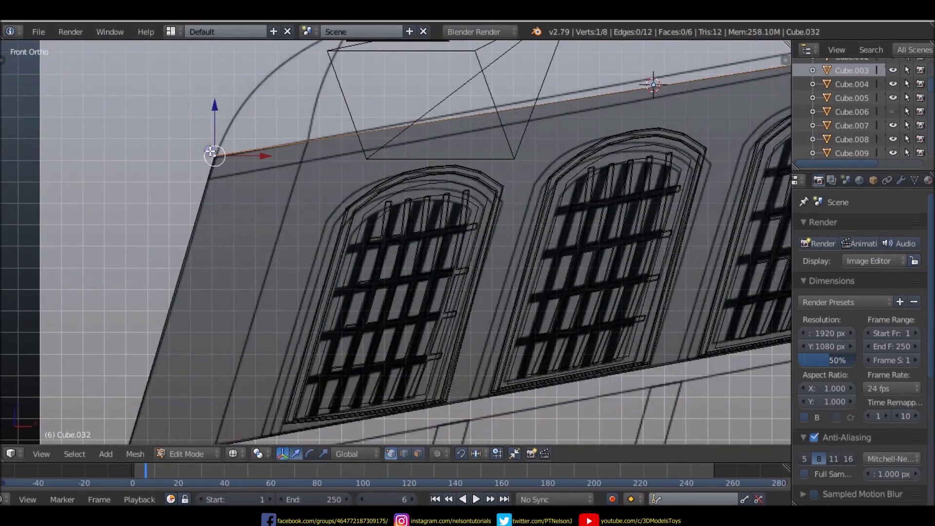
pyautogui.press('g')
pyautogui.press('z')
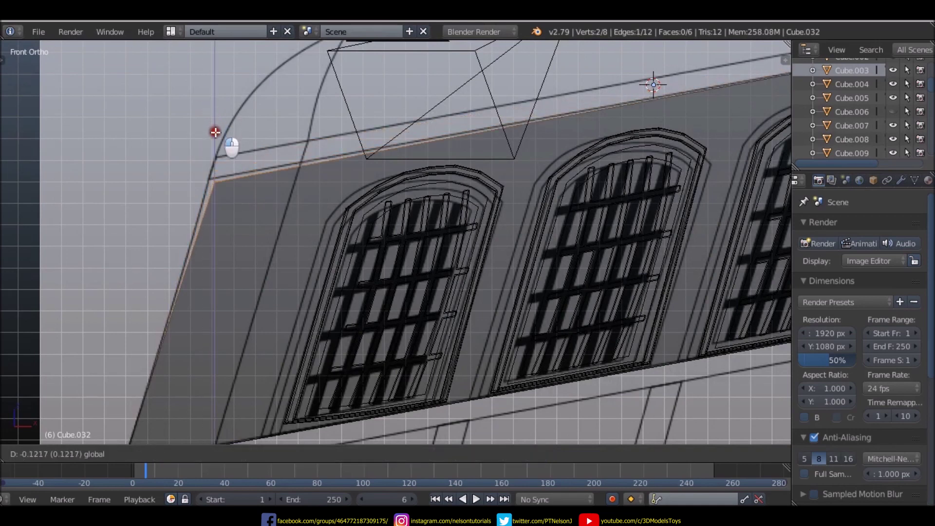
pyautogui.click(215, 132)
pyautogui.press('g')
pyautogui.press('z')
pyautogui.click(254, 176)
pyautogui.scroll(-3, 254, 175)
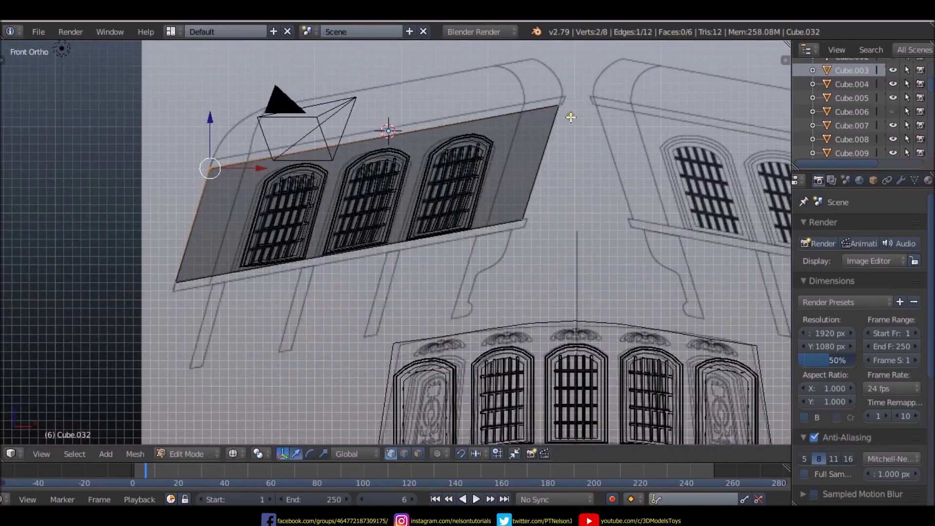
pyautogui.scroll(-2, 570, 117)
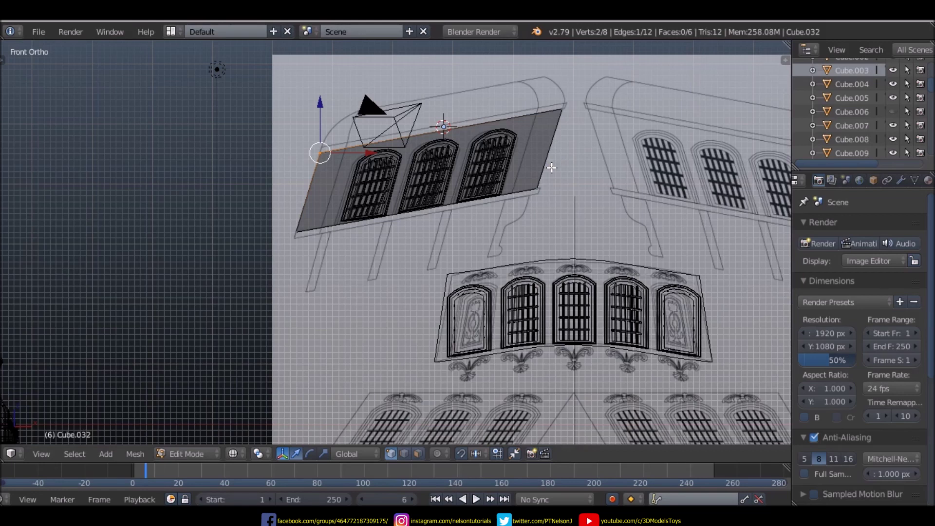
# - From Top view, select the whole panel and scale its depth along Y to about half
pyautogui.press('t')
pyautogui.press('t')
pyautogui.press('KP_7')
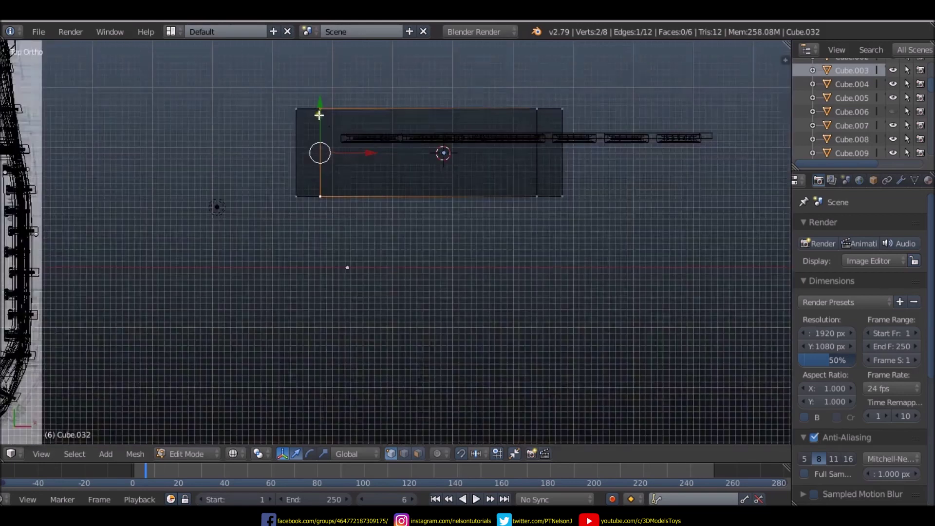
pyautogui.press('a')
pyautogui.press('a')
pyautogui.press('s')
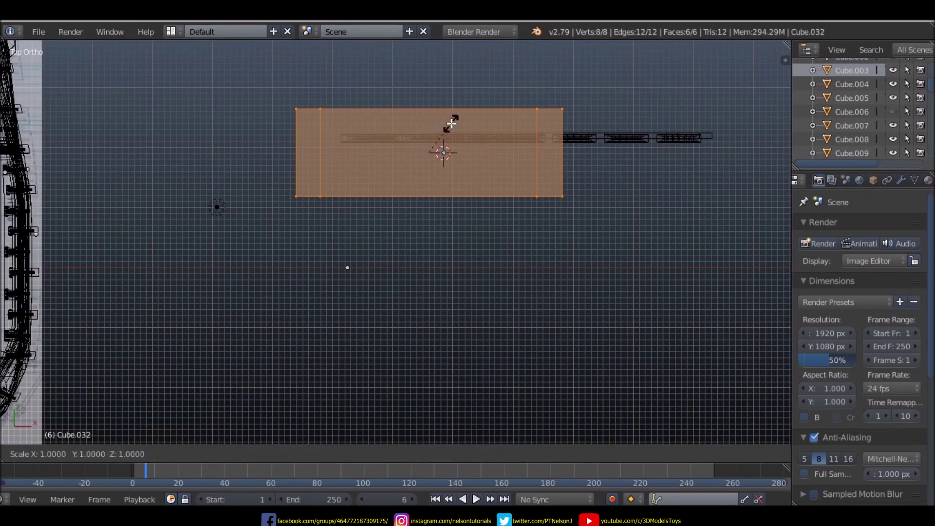
pyautogui.press('x')
pyautogui.press('y')
pyautogui.click(439, 148)
pyautogui.scroll(4, 438, 147)
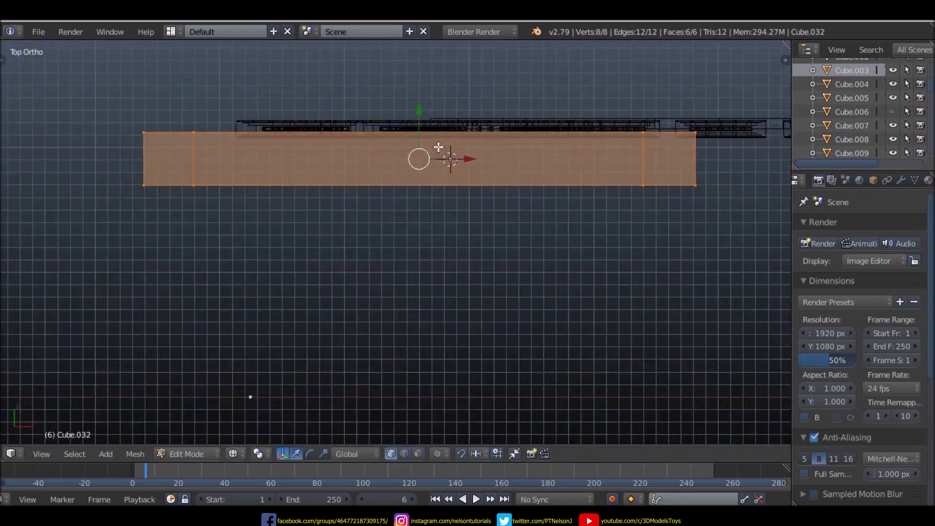
pyautogui.press('s')
pyautogui.press('y')
pyautogui.click(441, 155)
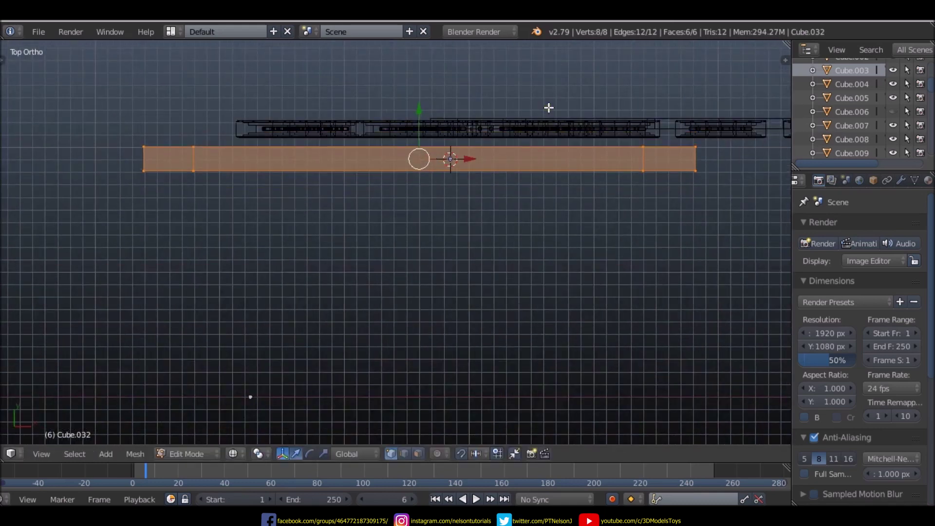
# - Make the panel slightly thinner along Y again, checking it from the front and top
pyautogui.press('s')
pyautogui.press('y')
pyautogui.click(532, 116)
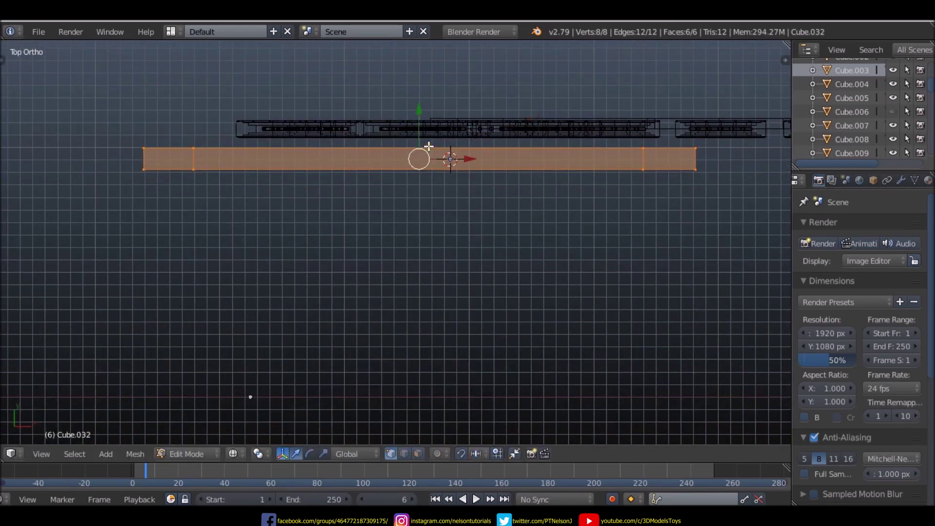
pyautogui.press('KP_1')
pyautogui.scroll(3, 515, 92)
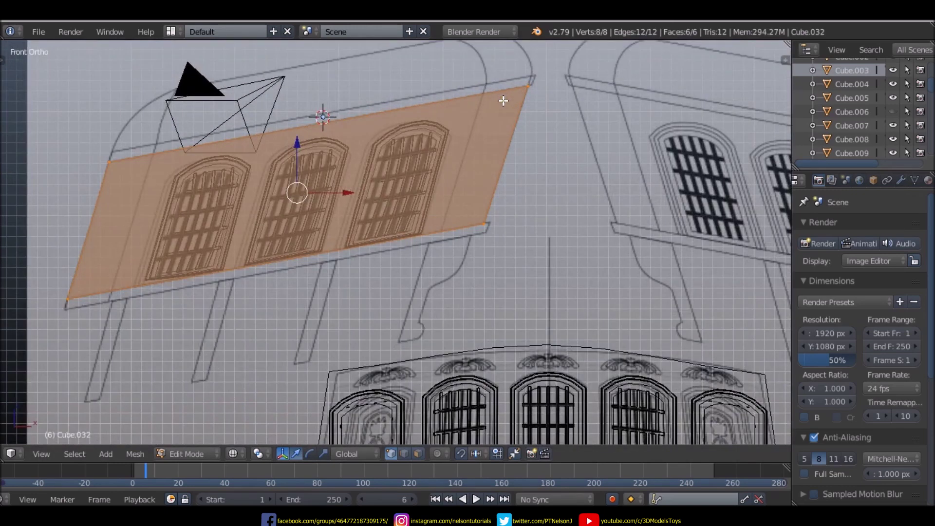
pyautogui.press('KP_7')
pyautogui.scroll(-5, 365, 136)
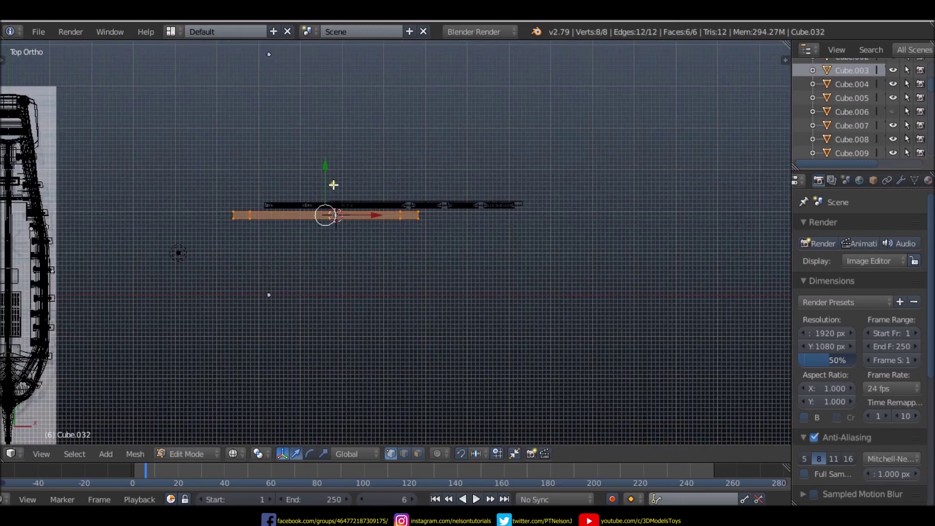
# - Stretch one long face of the panel along Y to give the slab depth
pyautogui.scroll(1, 333, 185)
pyautogui.scroll(3, 336, 192)
pyautogui.rightClick(119, 225)
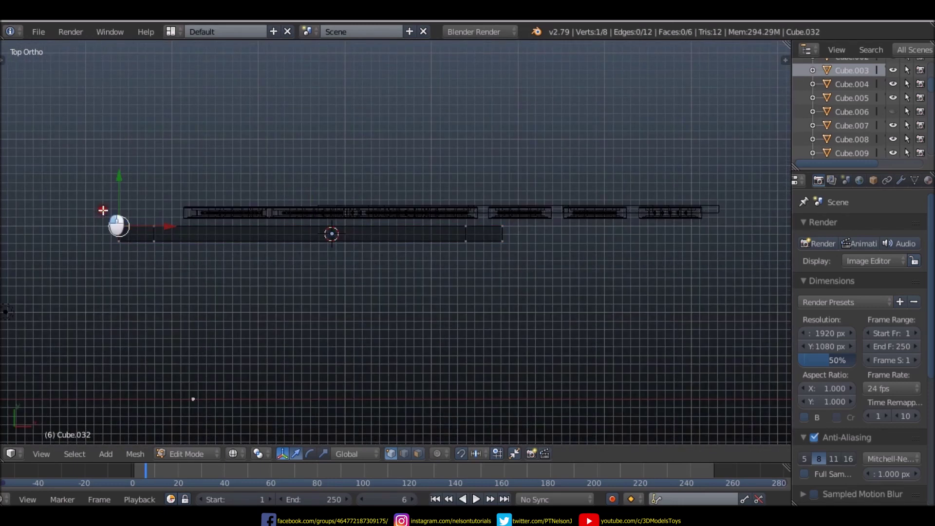
pyautogui.keyDown('alt'); pyautogui.rightClick(547, 233); pyautogui.keyUp('alt')
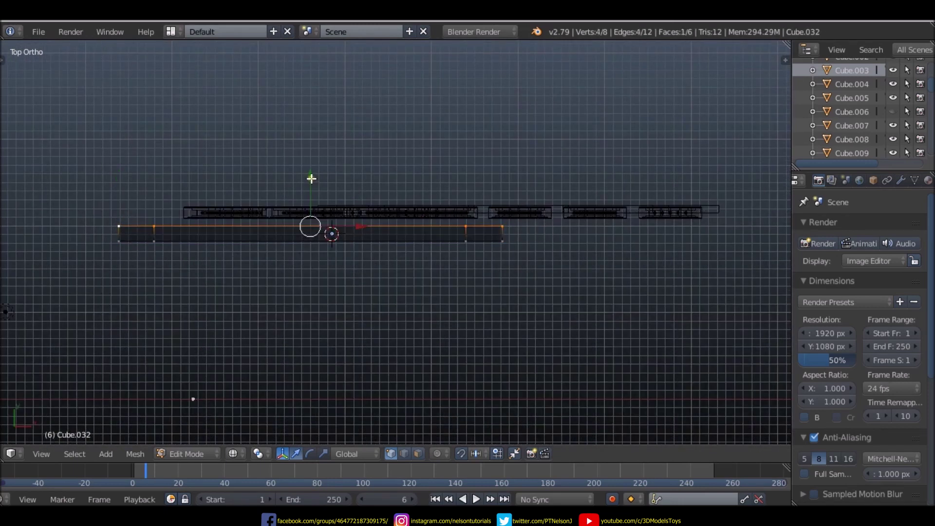
pyautogui.moveTo(312, 178)
pyautogui.mouseDown()
pyautogui.moveTo(311, 65)
pyautogui.moveTo(309, 427)
pyautogui.mouseUp()
# - Move the whole panel slightly into place over the stern windows
pyautogui.scroll(-2, 289, 168)
pyautogui.press('a')
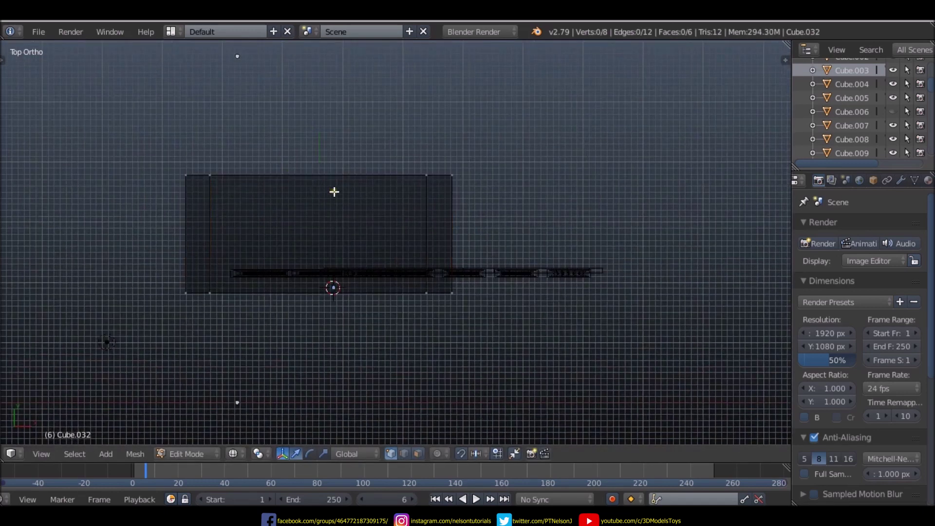
pyautogui.press('a')
pyautogui.press('g')
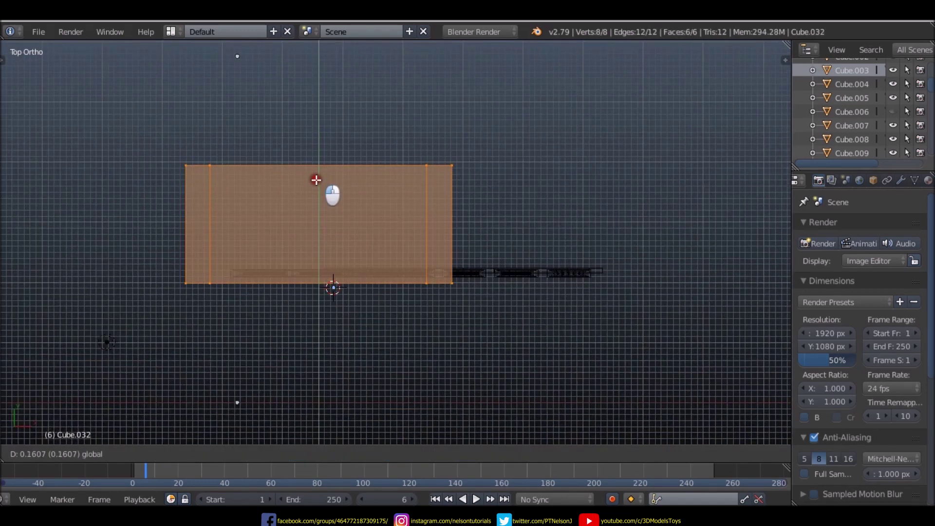
pyautogui.click(316, 180)
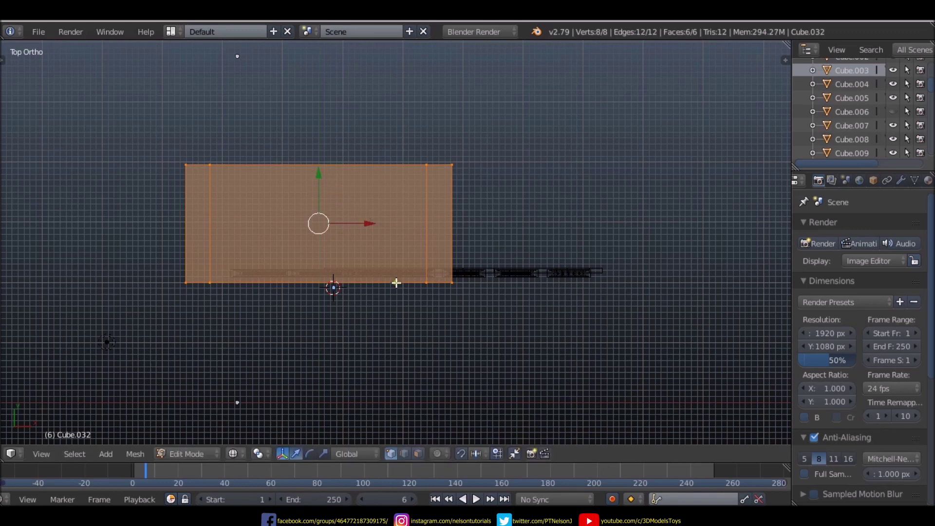
pyautogui.press('KP_1')
pyautogui.moveTo(512, 234)
pyautogui.mouseDown(button='middle')
pyautogui.moveTo(397, 271)
pyautogui.moveTo(509, 244)
pyautogui.moveTo(465, 258)
pyautogui.mouseUp(button='middle')
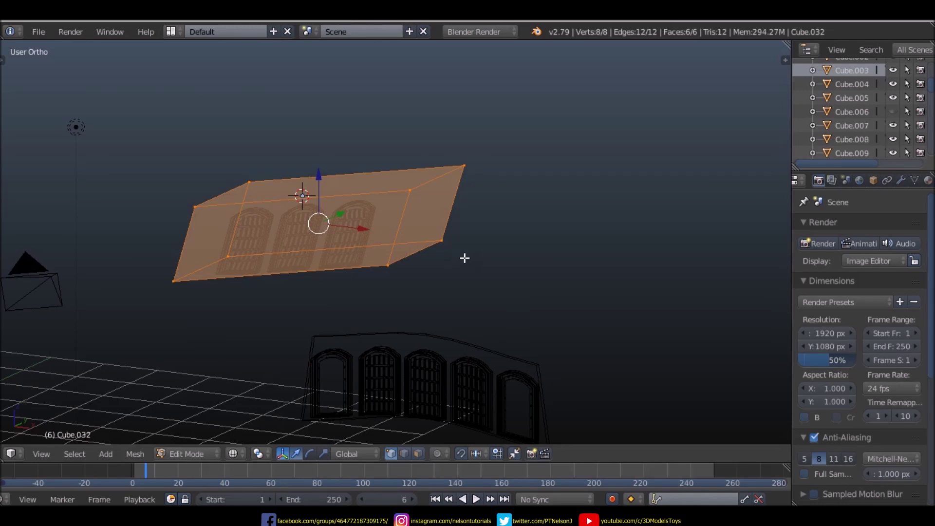
pyautogui.press('KP_7')
# - Pull the four top-edge vertices in along Y to reduce the panel's depth
pyautogui.press('a')
pyautogui.moveTo(146, 140); pyautogui.dragTo(536, 208)
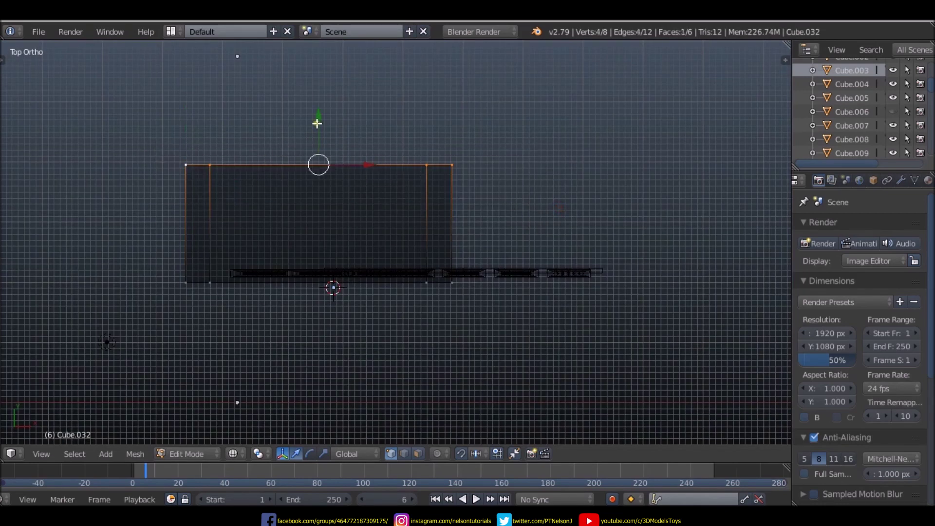
pyautogui.moveTo(317, 123); pyautogui.dragTo(317, 177)
pyautogui.scroll(-3, 316, 176)
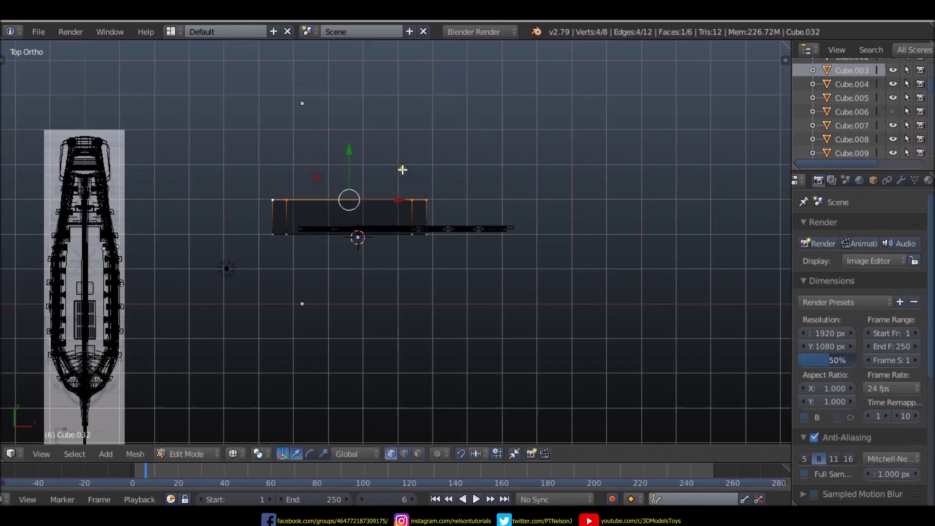
pyautogui.scroll(-1, 389, 176)
pyautogui.scroll(8, 340, 164)
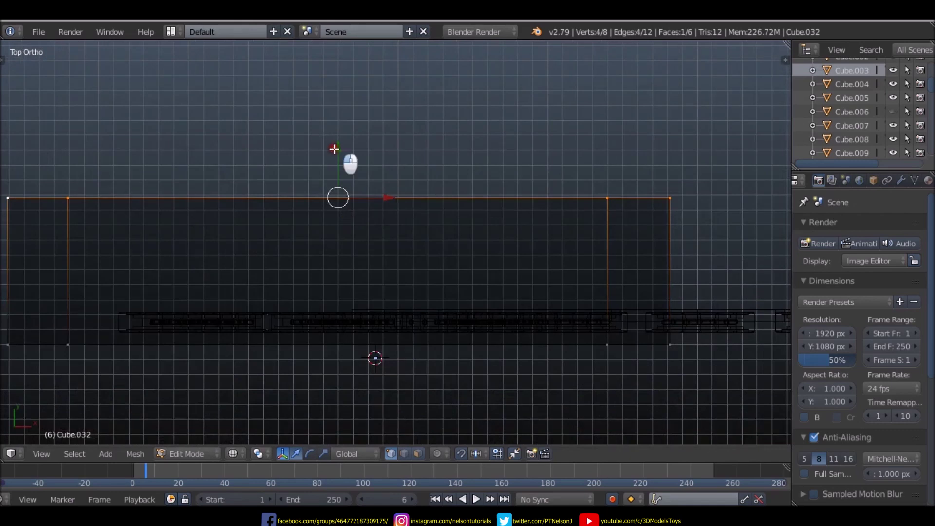
pyautogui.moveTo(334, 148); pyautogui.dragTo(334, 219)
pyautogui.scroll(-5, 336, 209)
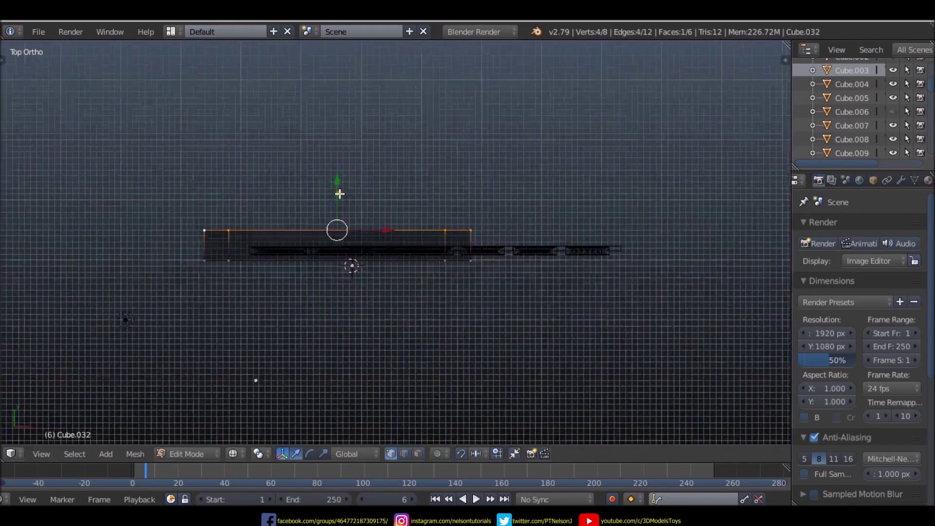
pyautogui.moveTo(340, 194)
pyautogui.mouseDown(button='middle')
pyautogui.moveTo(340, 184)
pyautogui.moveTo(364, 210)
pyautogui.mouseUp(button='middle')
pyautogui.press('KP_1')
pyautogui.hotkey('ctrl', 'Tab')
pyautogui.click(365, 238)
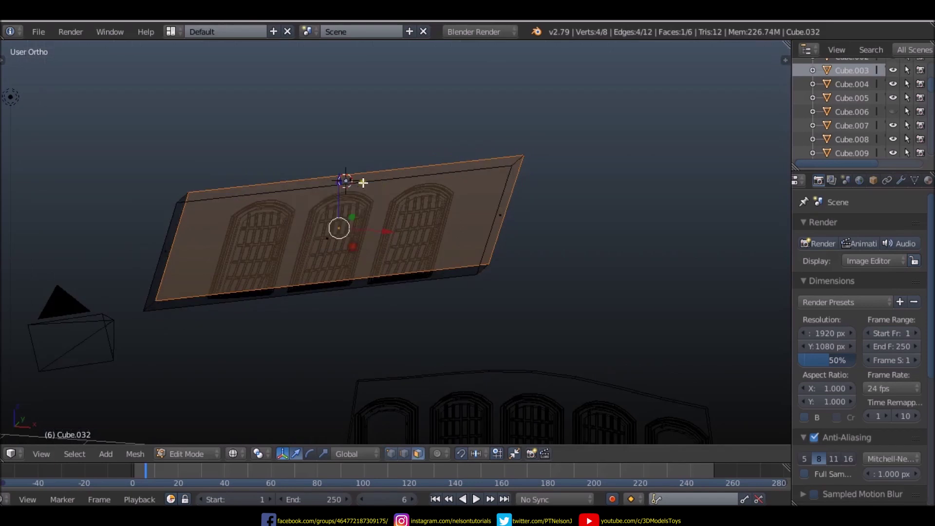
pyautogui.rightClick(372, 179)
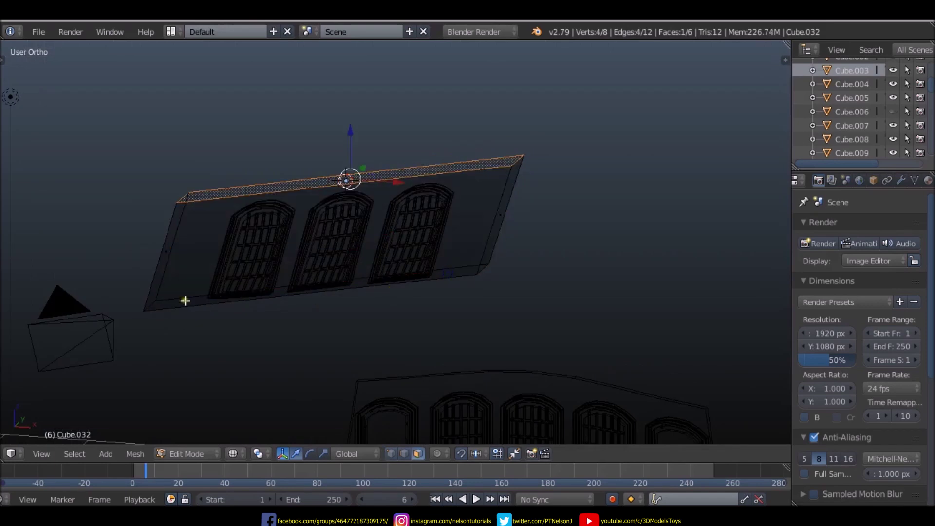
pyautogui.moveTo(185, 300)
pyautogui.mouseDown(button='middle')
pyautogui.moveTo(227, 324)
pyautogui.moveTo(210, 332)
pyautogui.mouseUp(button='middle')
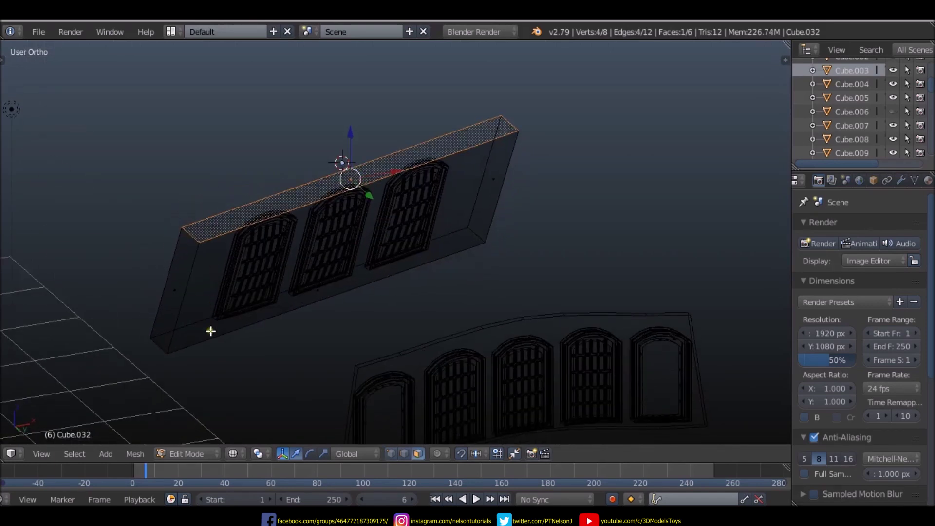
pyautogui.press('z')
pyautogui.keyDown('shift'); pyautogui.rightClick(432, 250); pyautogui.keyUp('shift')
pyautogui.press('z')
pyautogui.moveTo(388, 279)
pyautogui.mouseDown(button='middle')
pyautogui.moveTo(346, 369)
pyautogui.moveTo(361, 336)
pyautogui.mouseUp(button='middle')
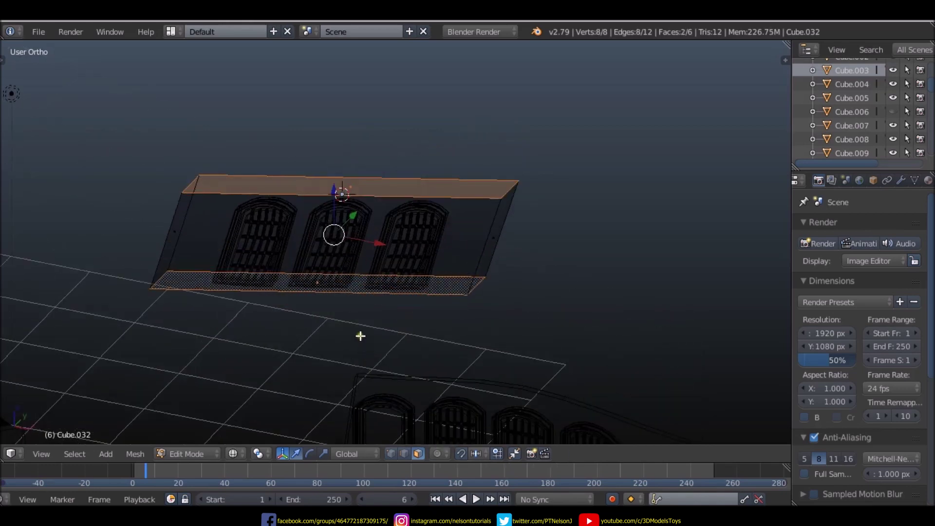
pyautogui.press('KP_3')
pyautogui.press('KP_1')
pyautogui.scroll(-3, 370, 171)
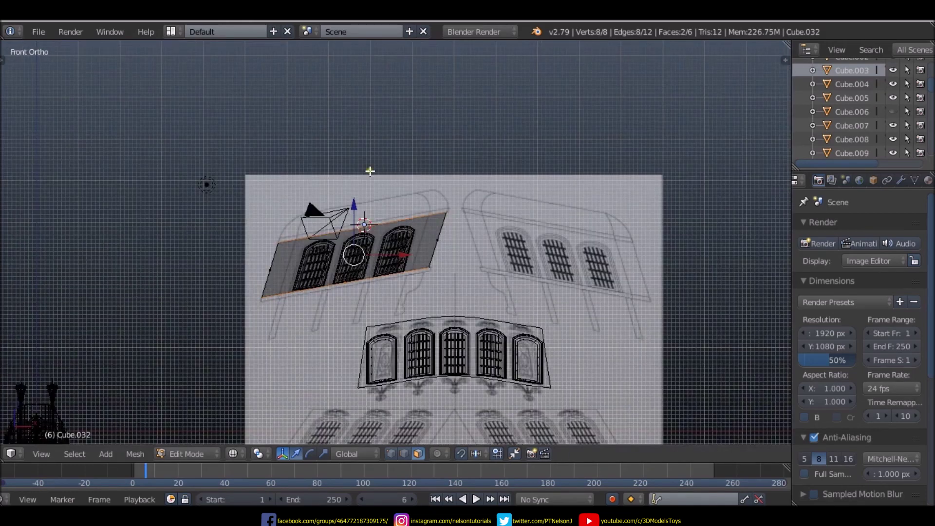
pyautogui.scroll(3, 369, 170)
pyautogui.press('e')
pyautogui.press('s')
pyautogui.press('x')
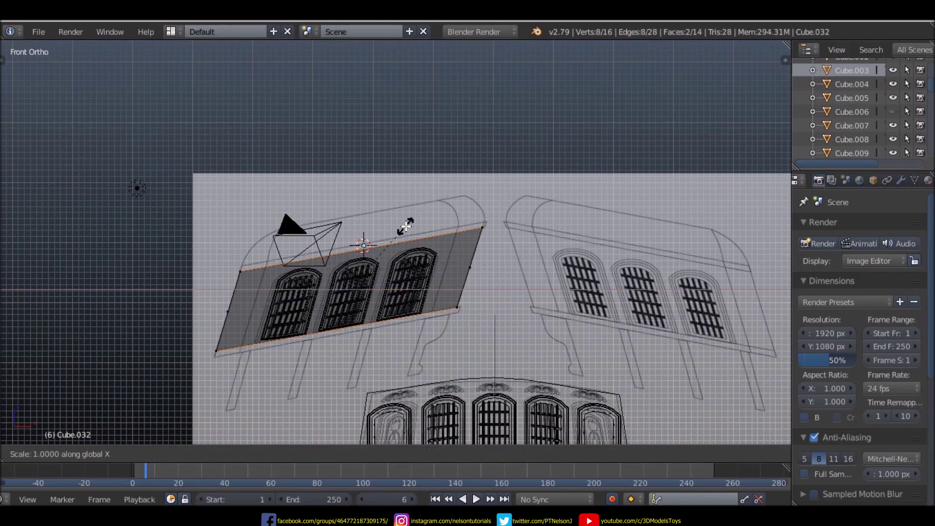
pyautogui.press('z')
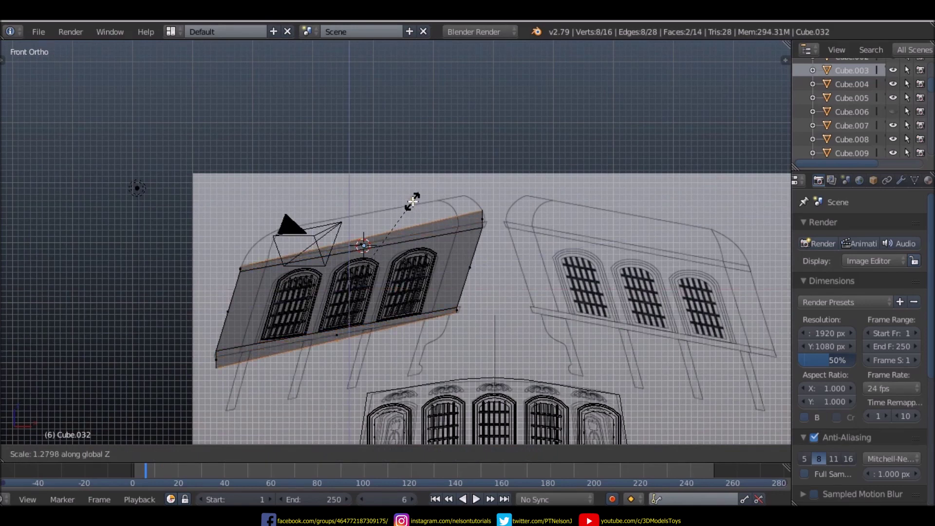
pyautogui.click(412, 202)
pyautogui.hotkey('ctrl', 'z')
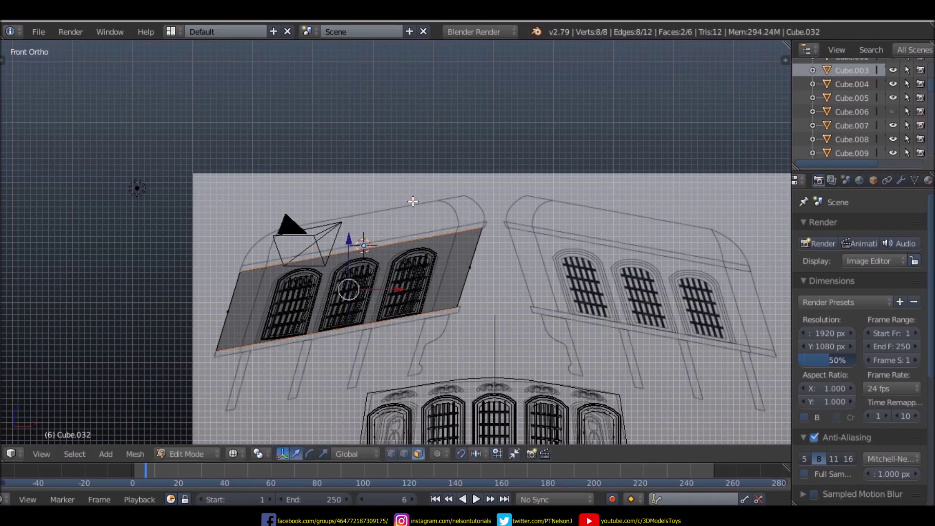
pyautogui.moveTo(431, 243); pyautogui.dragTo(425, 246, button='middle')
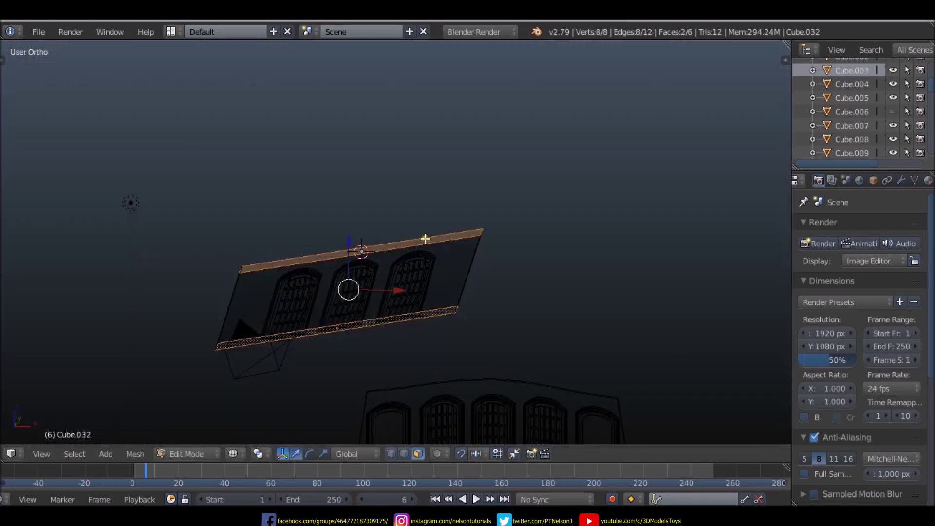
pyautogui.scroll(4, 426, 241)
pyautogui.scroll(1, 420, 253)
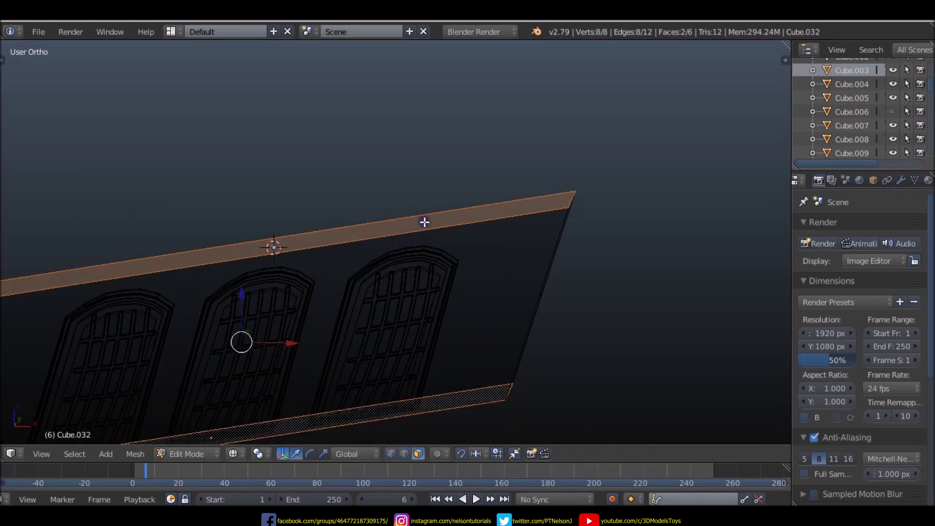
pyautogui.press('c')
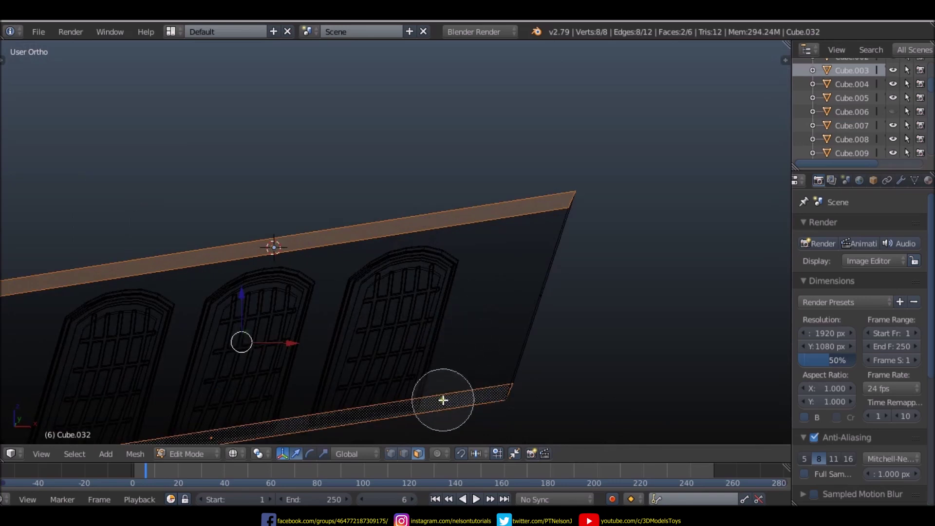
pyautogui.press('Escape')
pyautogui.scroll(-3, 443, 297)
pyautogui.hotkey('ctrl', 'Tab')
pyautogui.click(425, 258)
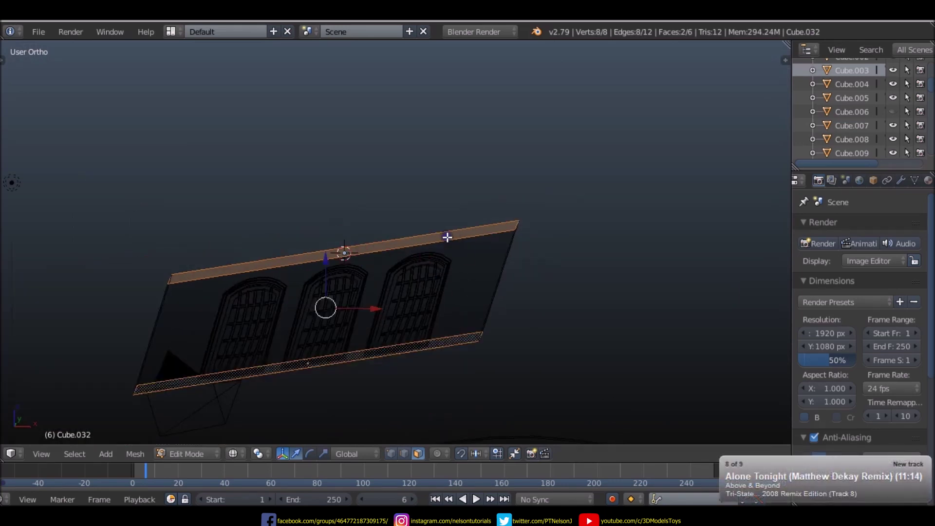
pyautogui.rightClick(447, 237)
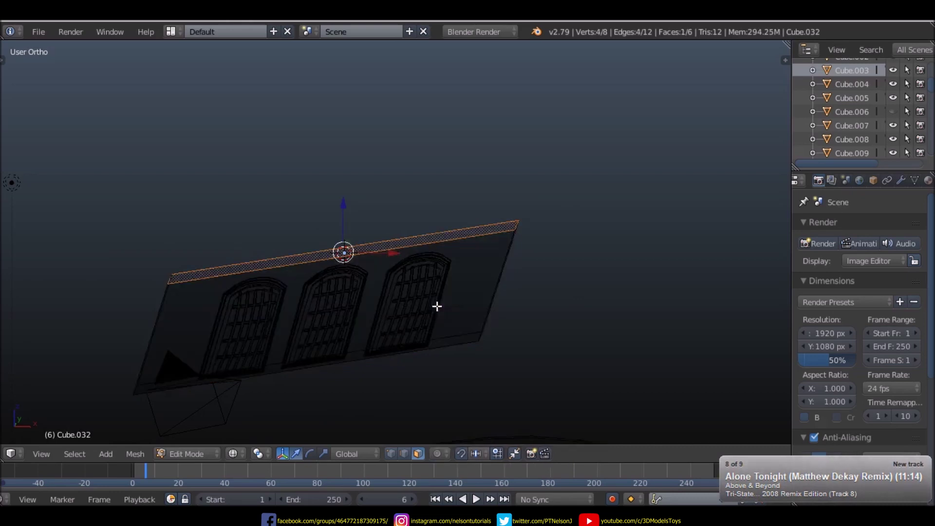
pyautogui.press('KP_3')
# - Extrude the top rim edge outward along the X axis
pyautogui.press('KP_1')
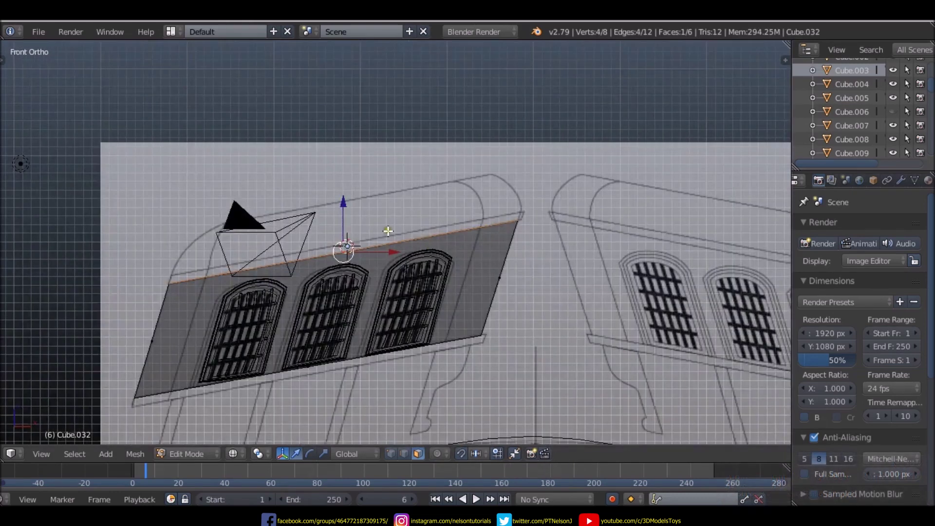
pyautogui.press('e')
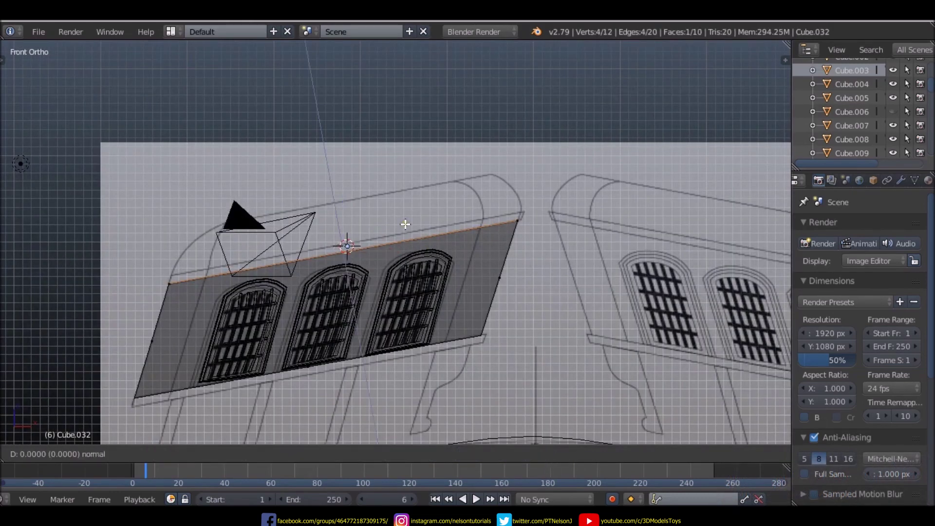
pyautogui.press('x')
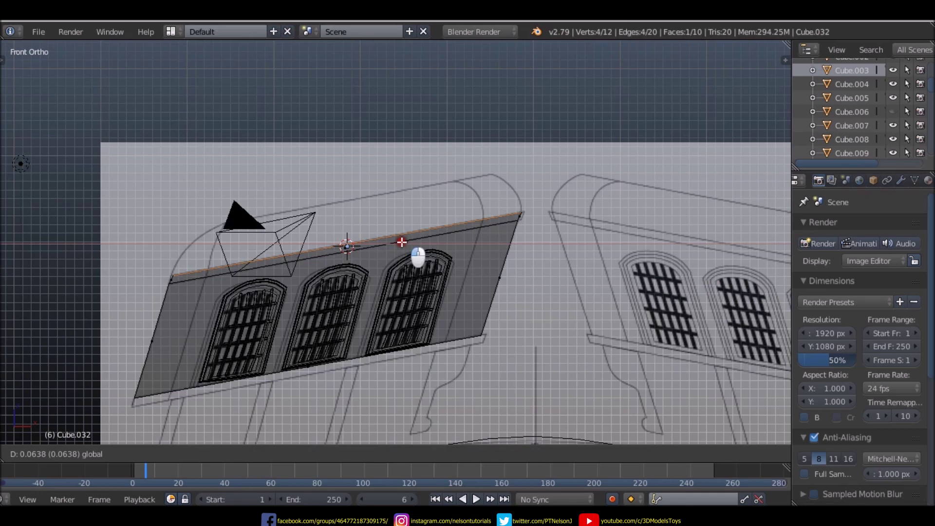
pyautogui.click(401, 241)
pyautogui.moveTo(401, 241)
pyautogui.mouseDown(button='middle')
pyautogui.moveTo(402, 296)
pyautogui.moveTo(433, 305)
pyautogui.mouseUp(button='middle')
pyautogui.press('z')
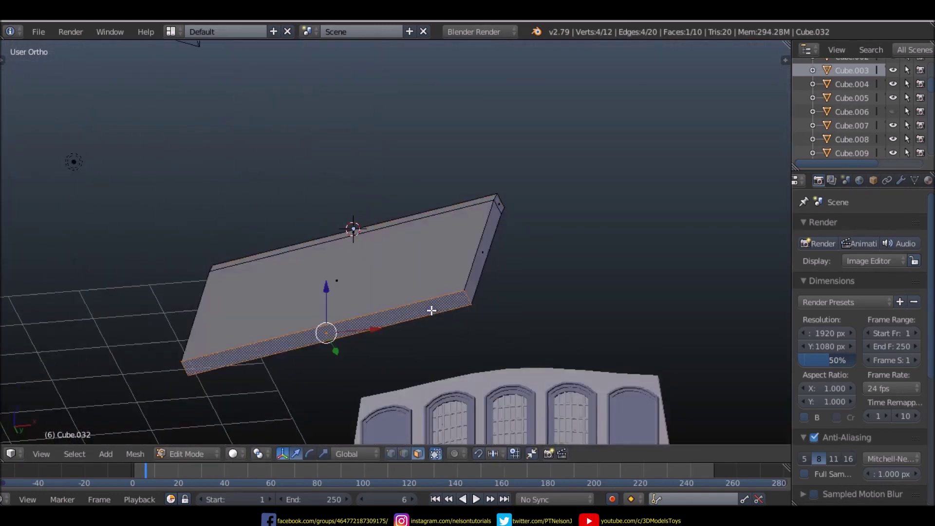
pyautogui.press('KP_1')
pyautogui.scroll(3, 432, 310)
# - Extrude the bottom rim edge and shift it sideways along X
pyautogui.press('e')
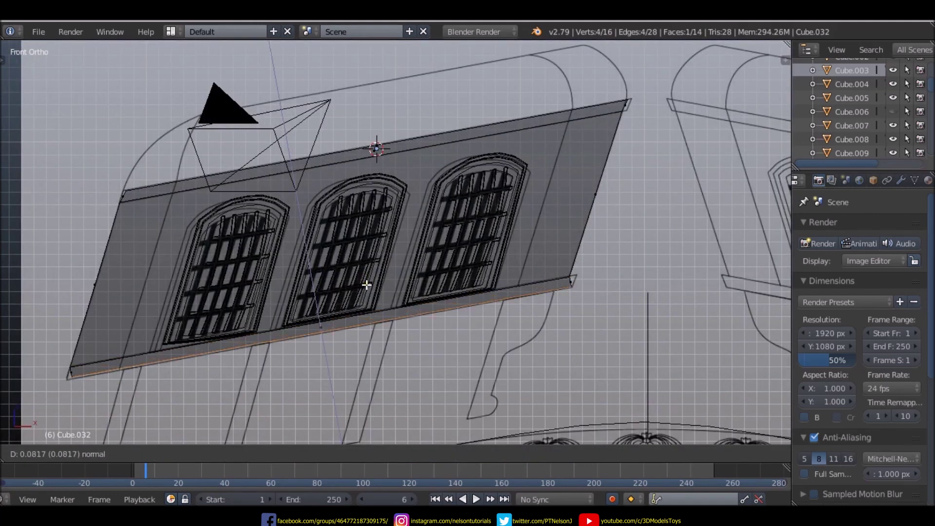
pyautogui.click(365, 287)
pyautogui.press('g')
pyautogui.press('x')
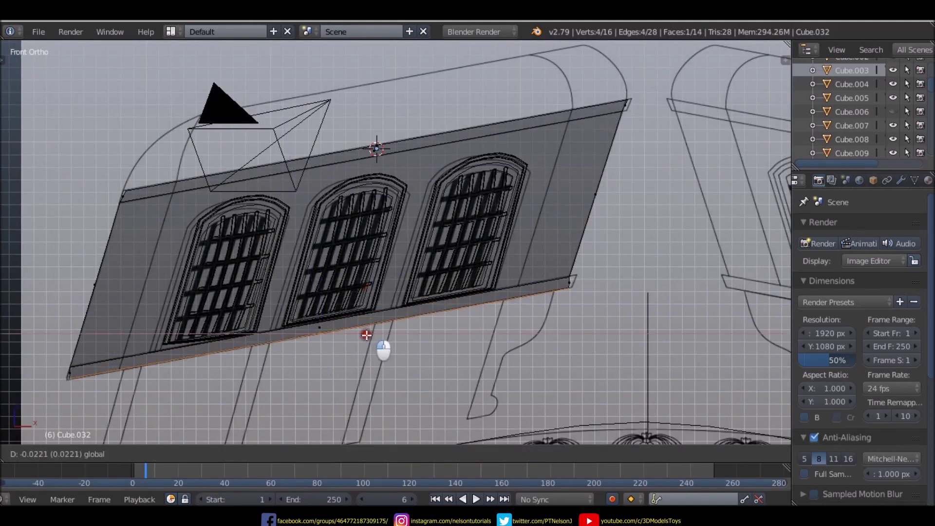
pyautogui.click(366, 335)
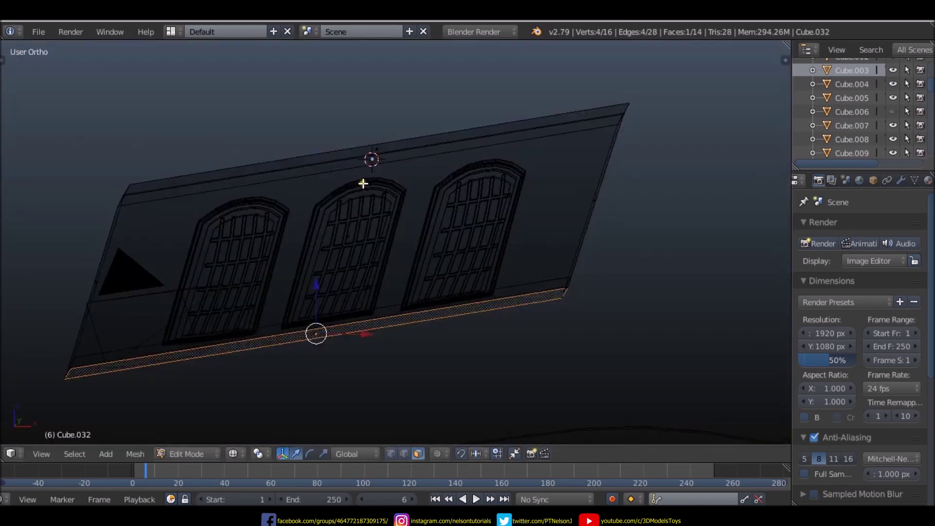
pyautogui.rightClick(377, 156)
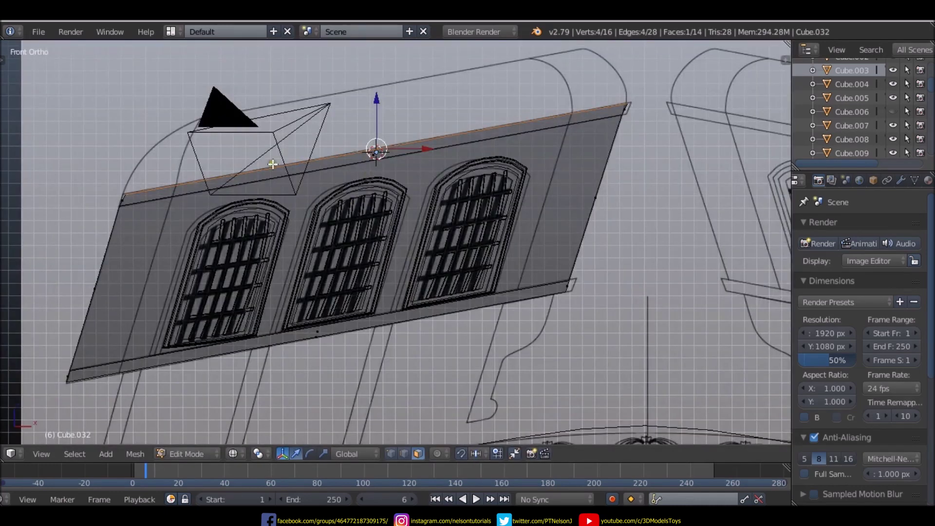
pyautogui.keyDown('shift'); pyautogui.moveTo(272, 164); pyautogui.dragTo(288, 168, button='middle'); pyautogui.keyUp('shift')
pyautogui.press('g')
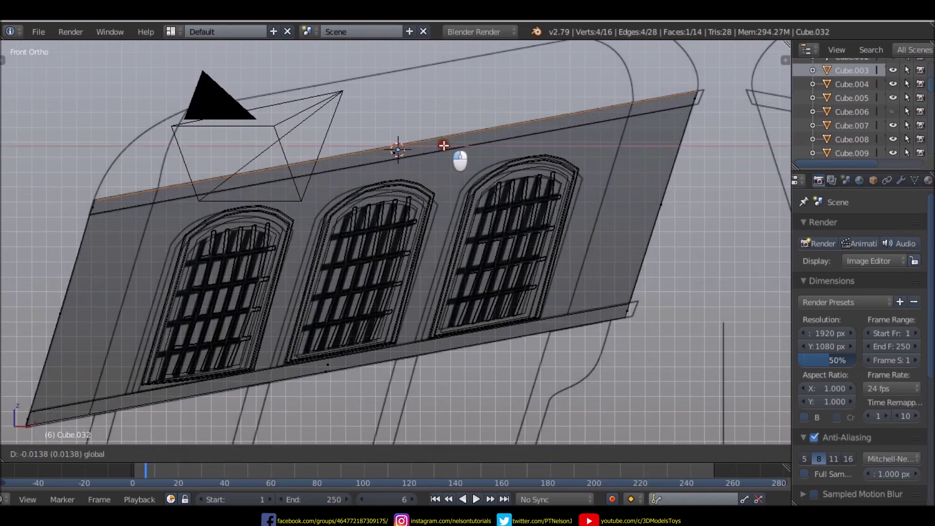
pyautogui.rightClick(363, 187)
# - Extrude a small raised tab from the top-right corner face
pyautogui.moveTo(566, 158); pyautogui.dragTo(609, 158, button='middle')
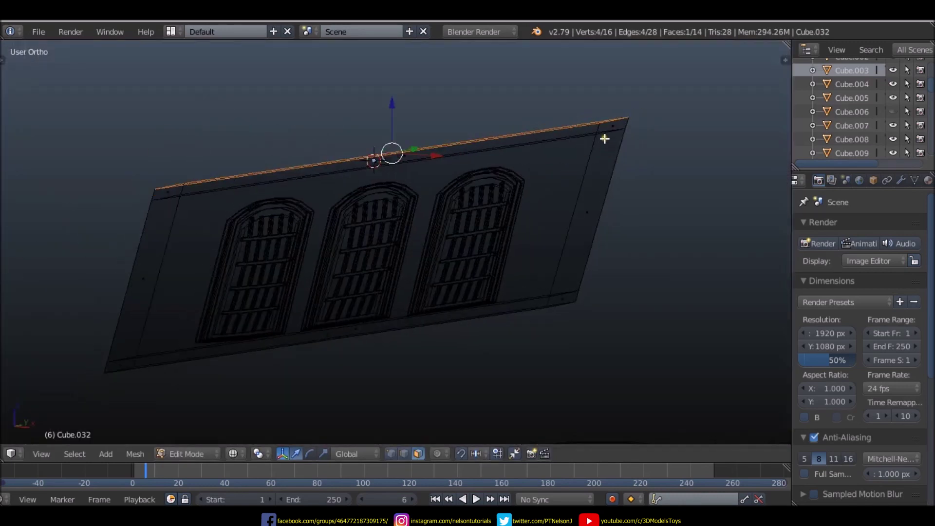
pyautogui.rightClick(612, 126)
pyautogui.press('KP_1')
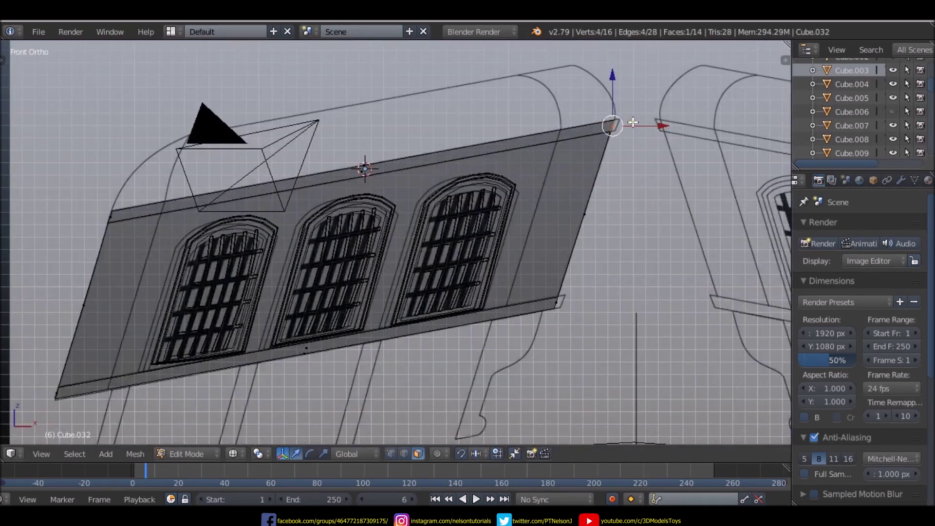
pyautogui.press('e')
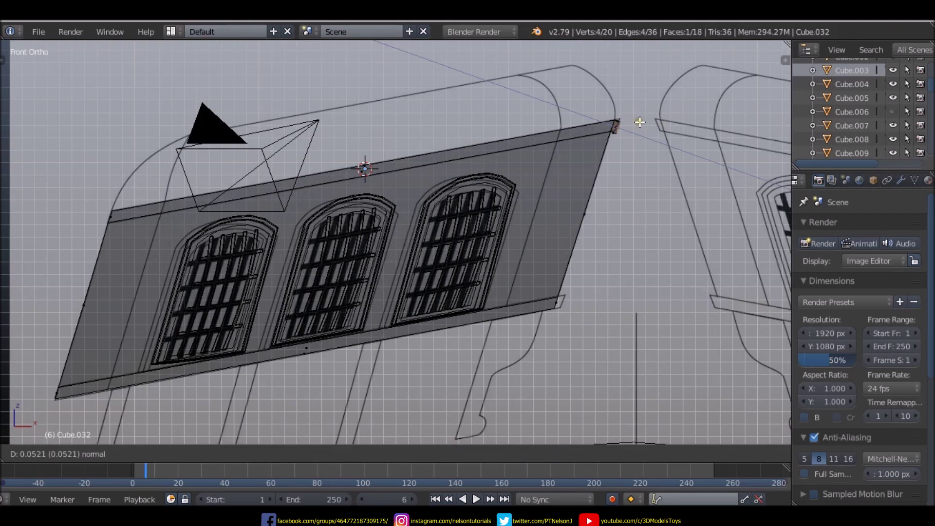
pyautogui.moveTo(617, 86); pyautogui.dragTo(616, 82, button='middle')
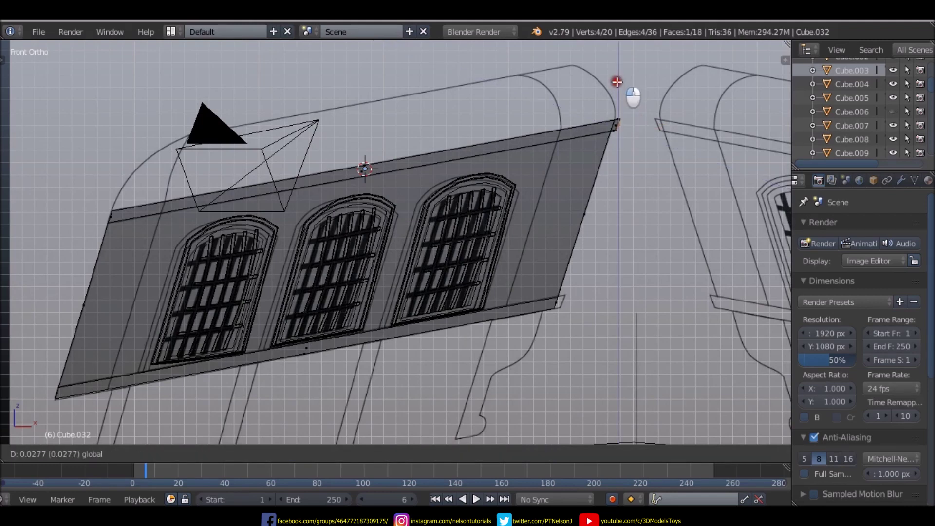
pyautogui.click(617, 82)
# - Extrude and raise a matching tab from the bottom-right corner face
pyautogui.moveTo(585, 302); pyautogui.dragTo(548, 317, button='middle')
pyautogui.rightClick(560, 302)
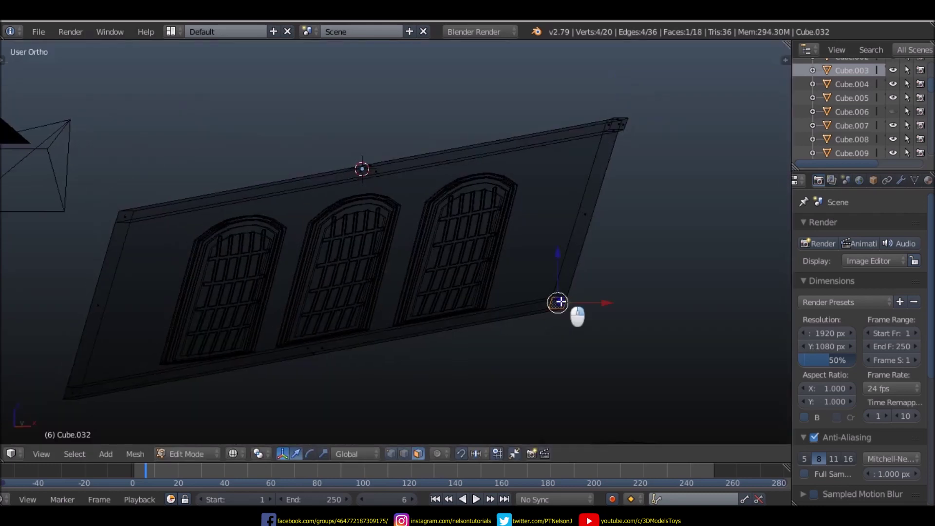
pyautogui.press('KP_1')
pyautogui.press('e')
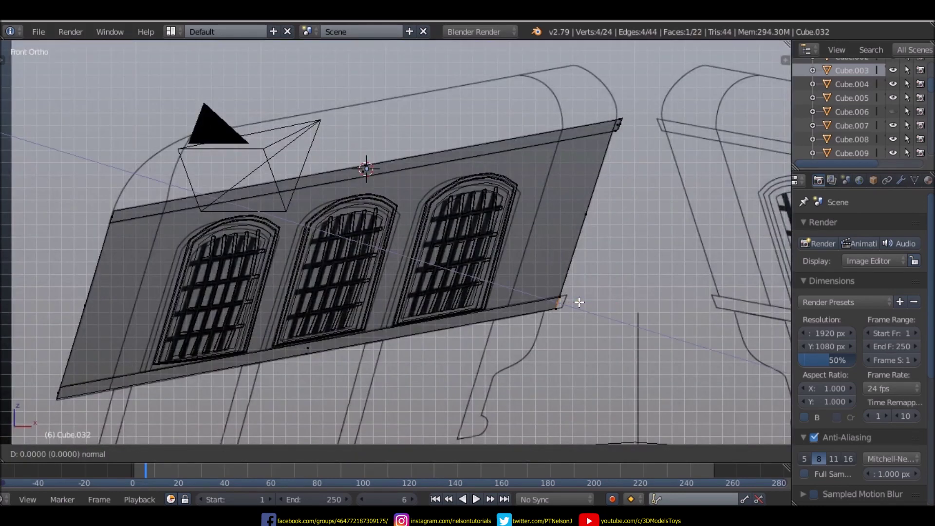
pyautogui.moveTo(564, 302); pyautogui.dragTo(566, 258, button='middle')
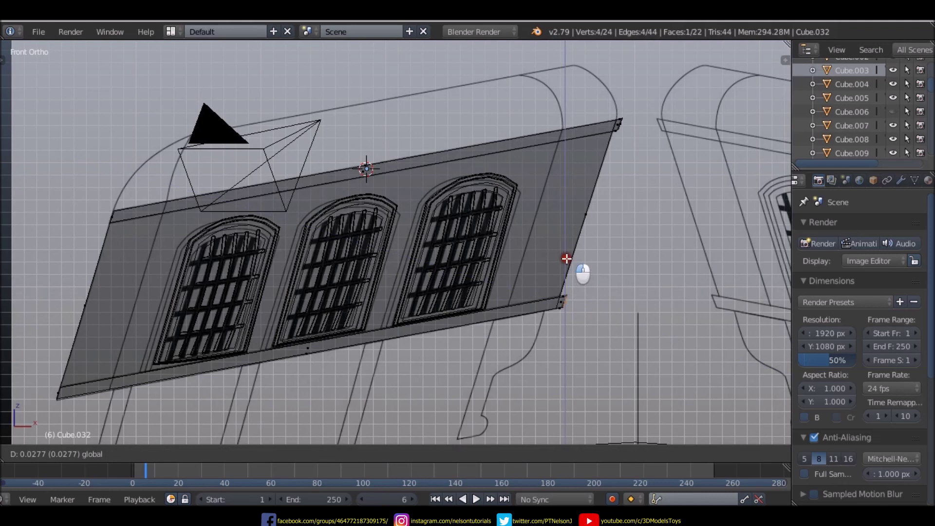
pyautogui.click(566, 258)
pyautogui.scroll(-3, 563, 302)
pyautogui.moveTo(547, 334)
pyautogui.mouseDown(button='middle')
pyautogui.moveTo(449, 307)
pyautogui.moveTo(323, 328)
pyautogui.moveTo(616, 323)
pyautogui.mouseUp(button='middle')
pyautogui.press('KP_1')
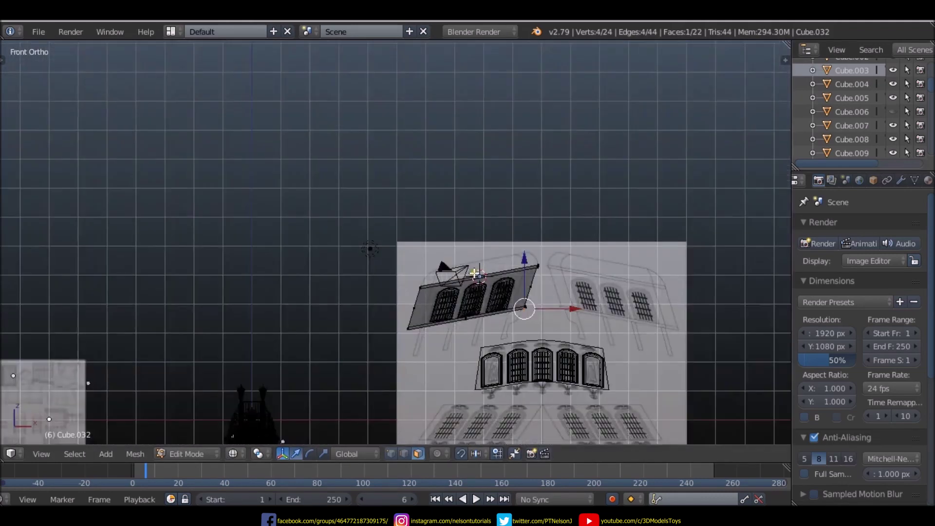
# - Toggle shading and line up the view on the panel's front
pyautogui.scroll(5, 458, 330)
pyautogui.moveTo(449, 292)
pyautogui.mouseDown(button='middle')
pyautogui.moveTo(453, 336)
pyautogui.moveTo(486, 254)
pyautogui.moveTo(396, 282)
pyautogui.mouseUp(button='middle')
pyautogui.press('z')
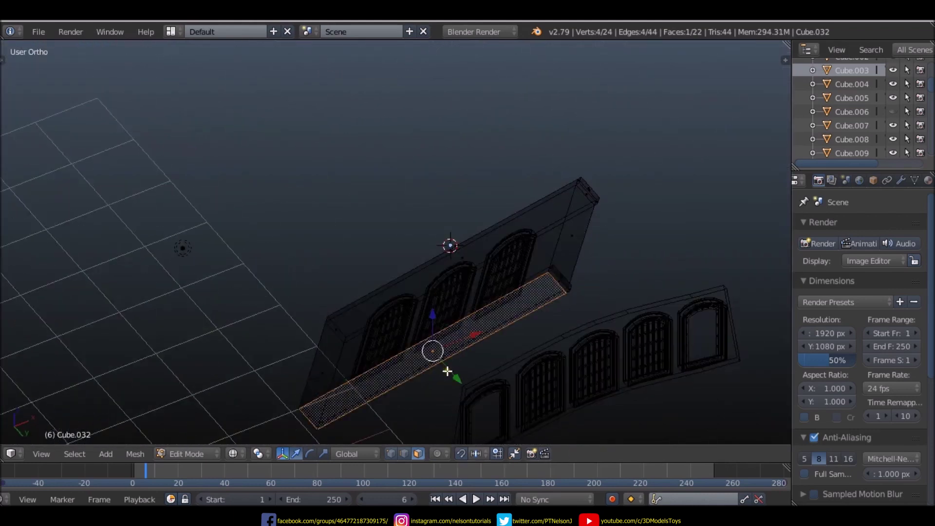
pyautogui.press('z')
pyautogui.press('KP_1')
pyautogui.scroll(3, 430, 358)
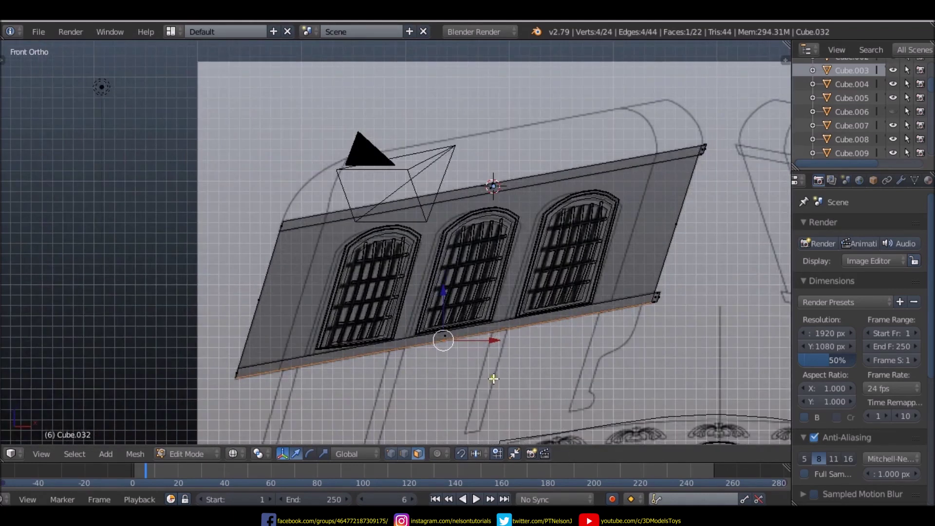
pyautogui.moveTo(492, 378); pyautogui.dragTo(499, 372, button='middle')
# - Add six evenly spaced, centred vertical loop cuts across the window area
pyautogui.hotkey('ctrl', 'r')
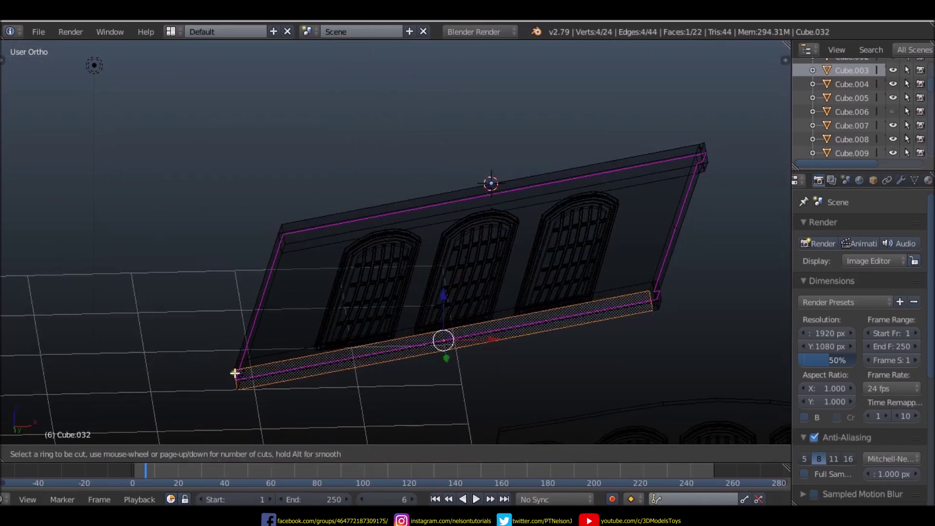
pyautogui.scroll(2, 481, 334)
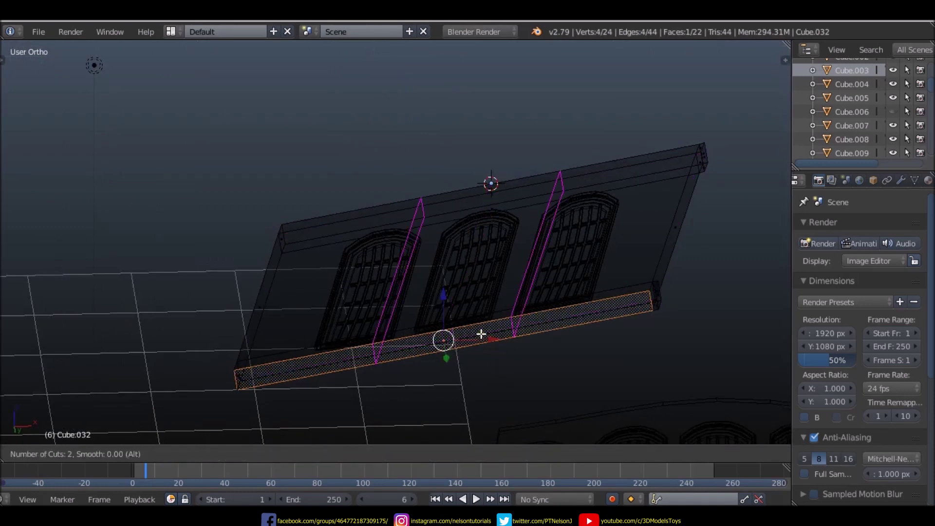
pyautogui.scroll(2, 481, 334)
pyautogui.scroll(1, 481, 334)
pyautogui.scroll(1, 481, 334)
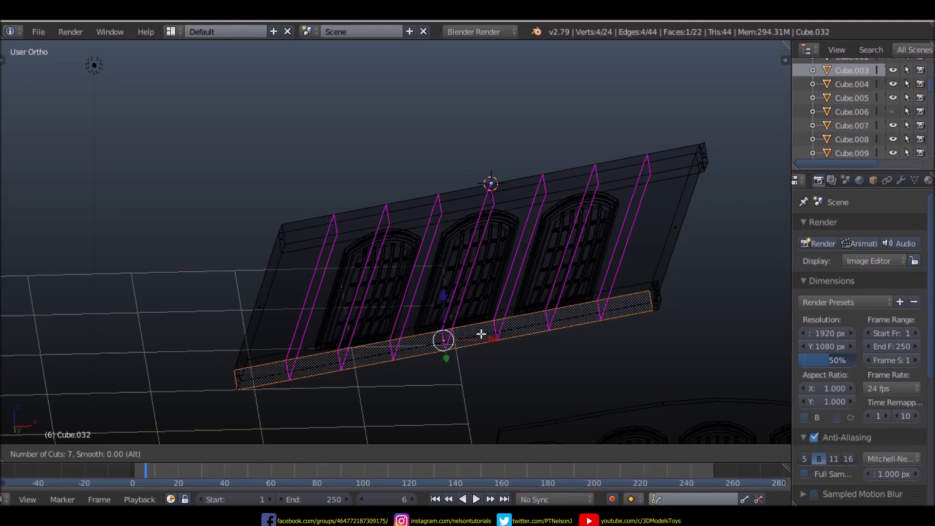
pyautogui.scroll(-1, 481, 334)
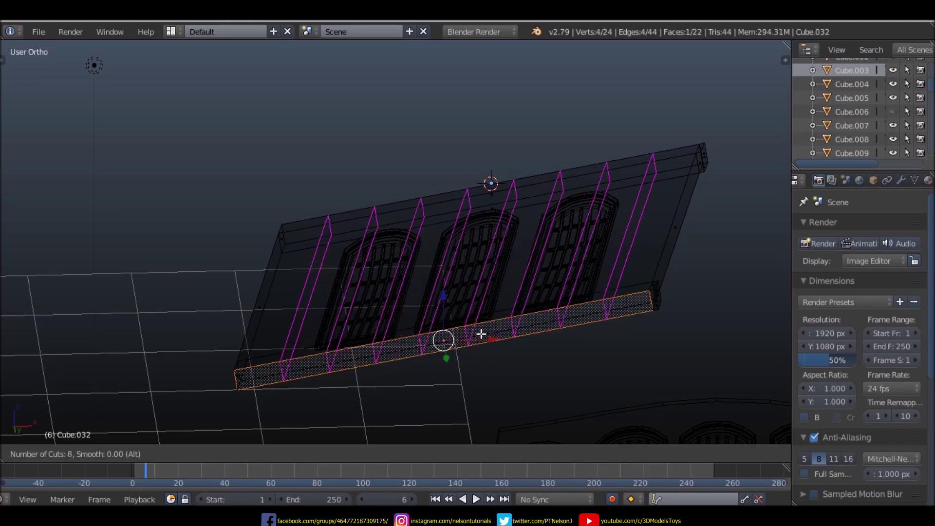
pyautogui.click(481, 334)
pyautogui.rightClick(481, 334)
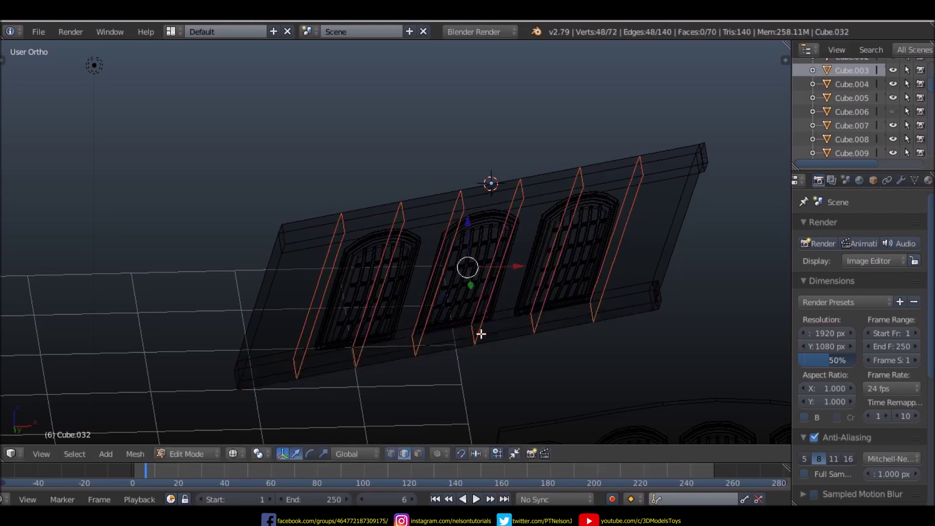
pyautogui.press('KP_1')
pyautogui.press('z')
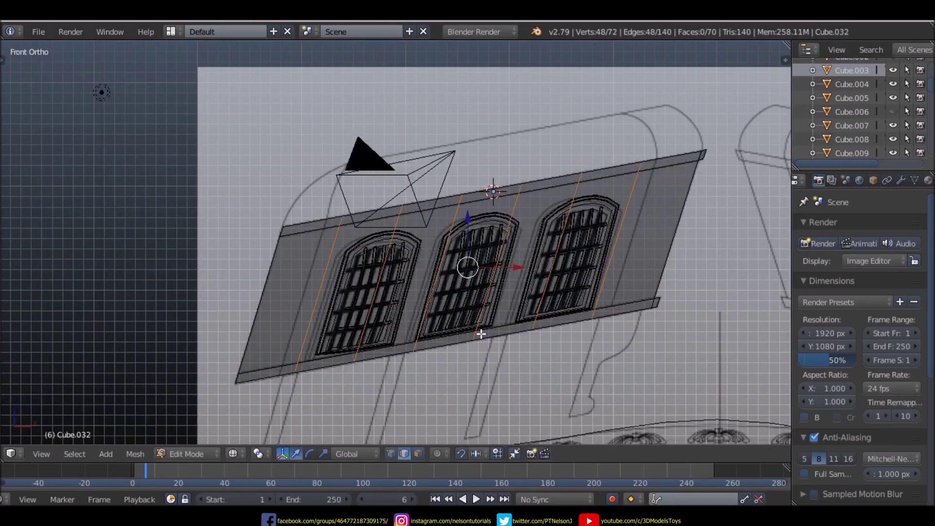
pyautogui.scroll(-3, 334, 327)
pyautogui.scroll(4, 379, 302)
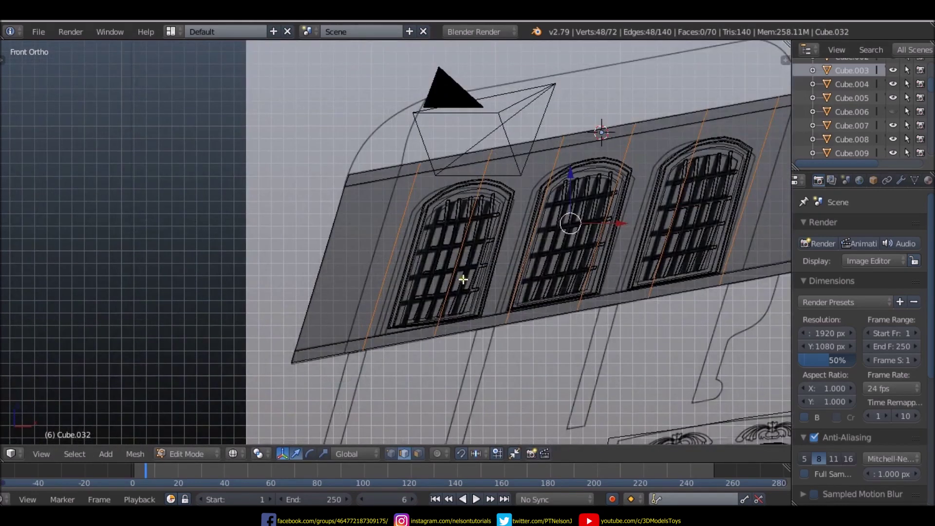
# - Undo the batch of cuts and add two single loop cuts beside the left window
pyautogui.hotkey('ctrl', 'z')
pyautogui.hotkey('ctrl', 'r')
pyautogui.click(575, 151)
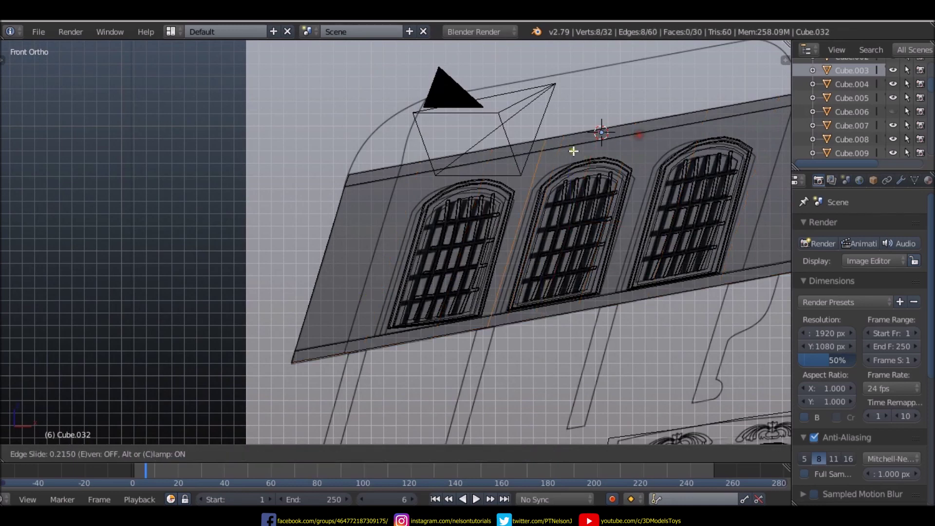
pyautogui.click(445, 168)
pyautogui.hotkey('ctrl', 'r')
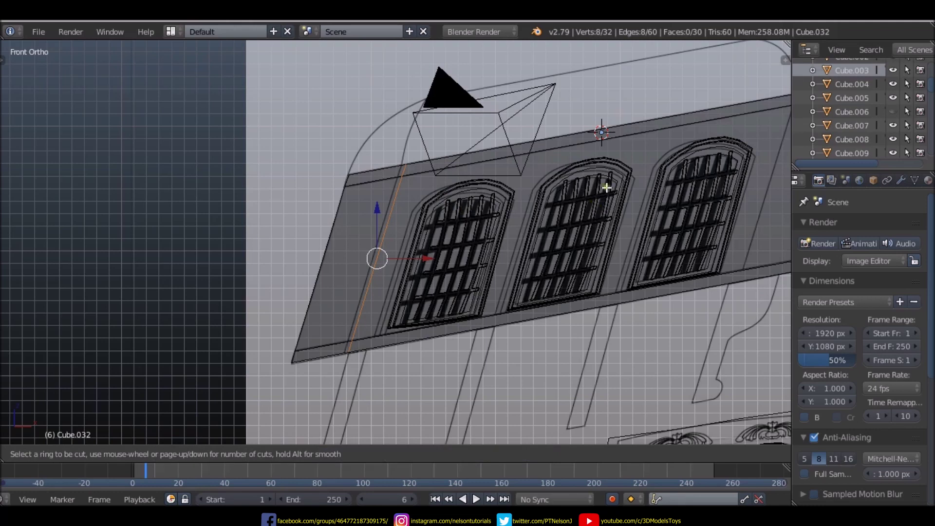
pyautogui.click(657, 141)
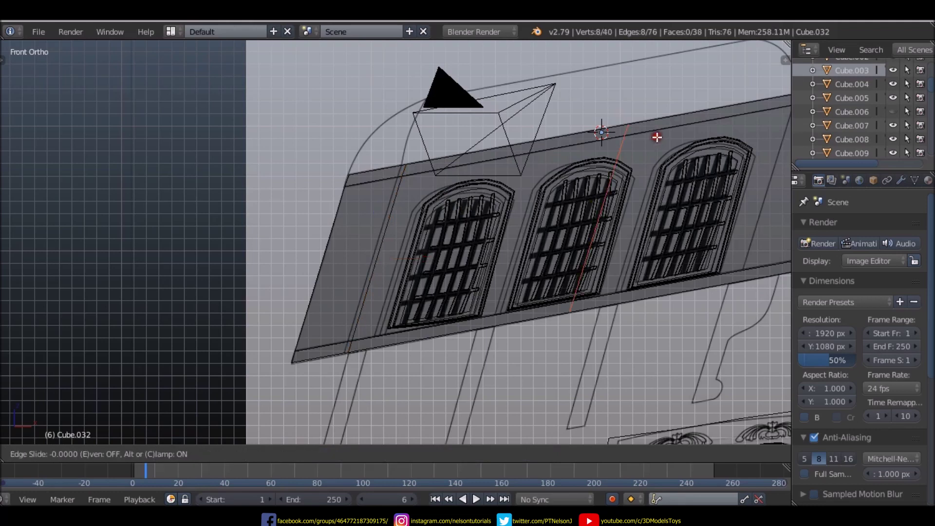
pyautogui.click(451, 158)
# - Add loop cuts between the first two windows and beside the middle window
pyautogui.hotkey('ctrl', 'r')
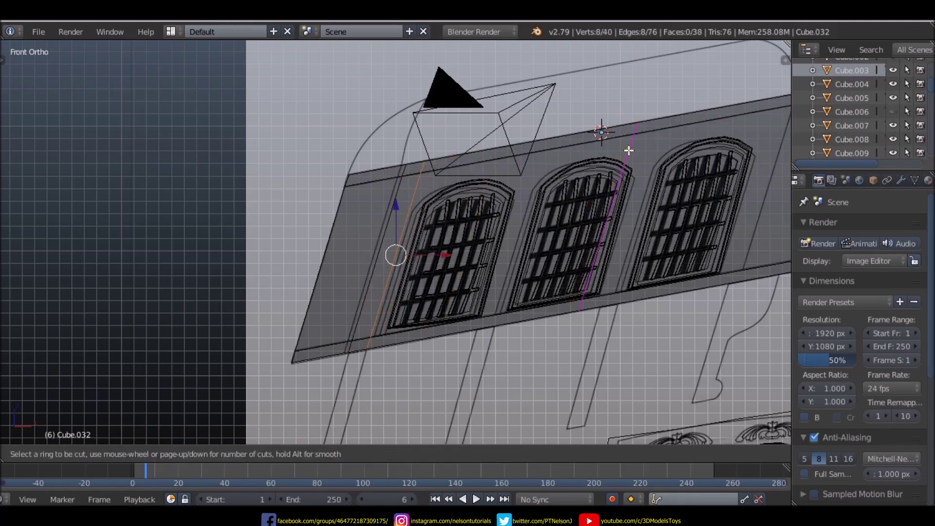
pyautogui.click(629, 150)
pyautogui.click(528, 168)
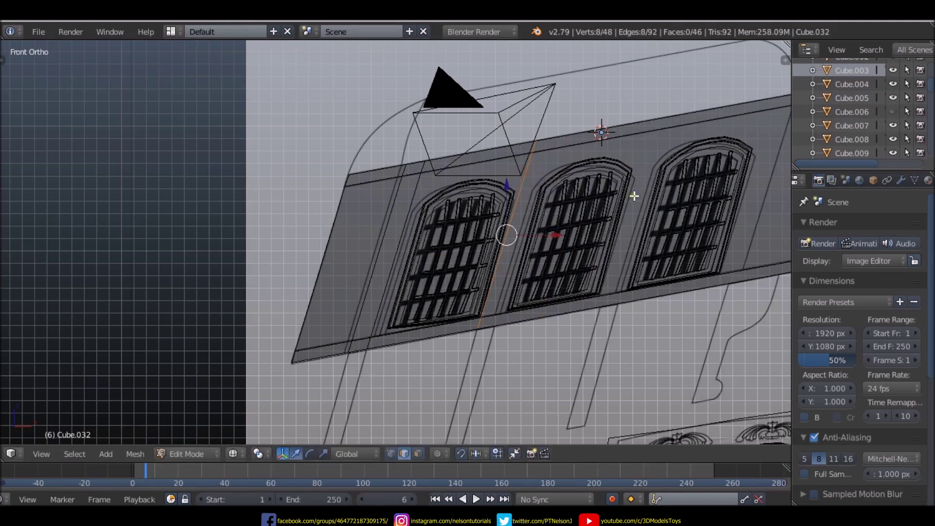
pyautogui.hotkey('ctrl', 'r')
pyautogui.click(672, 163)
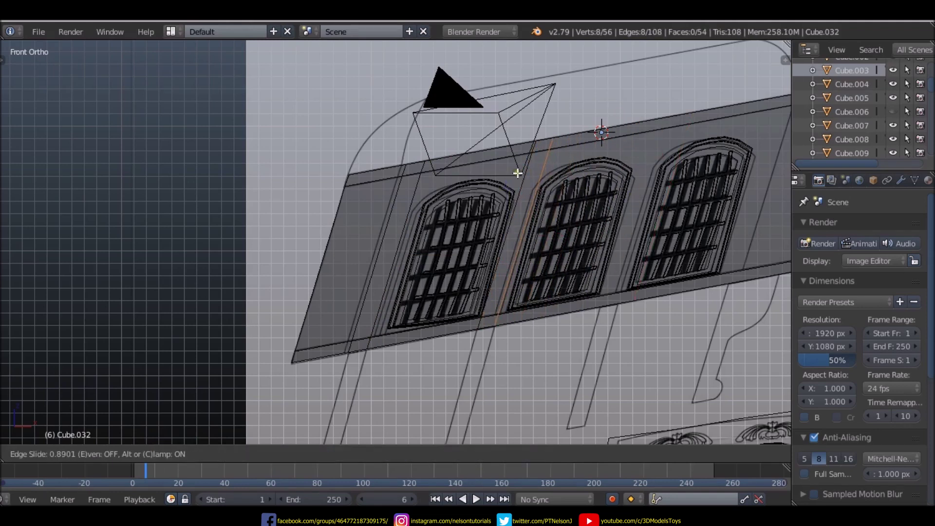
pyautogui.click(517, 173)
pyautogui.keyDown('ctrl'); pyautogui.scroll(-5, 407, 215); pyautogui.keyUp('ctrl')
# - Add further loop cuts beside the middle and right windows
pyautogui.hotkey('ctrl', 'r')
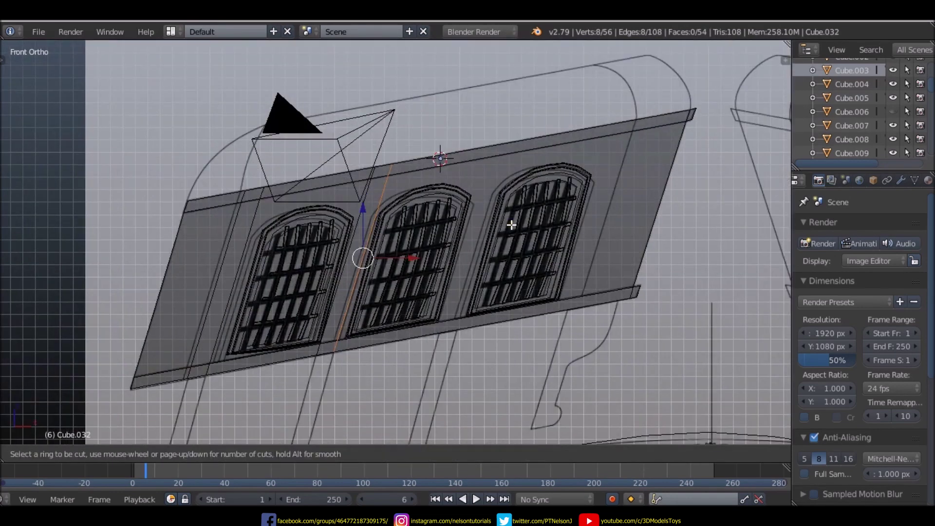
pyautogui.click(484, 176)
pyautogui.click(447, 177)
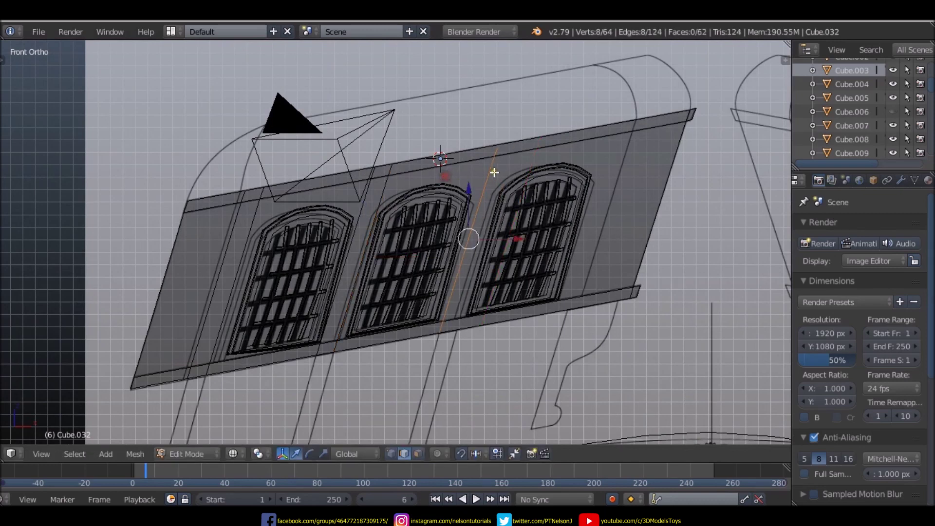
pyautogui.hotkey('ctrl', 'r')
pyautogui.click(547, 188)
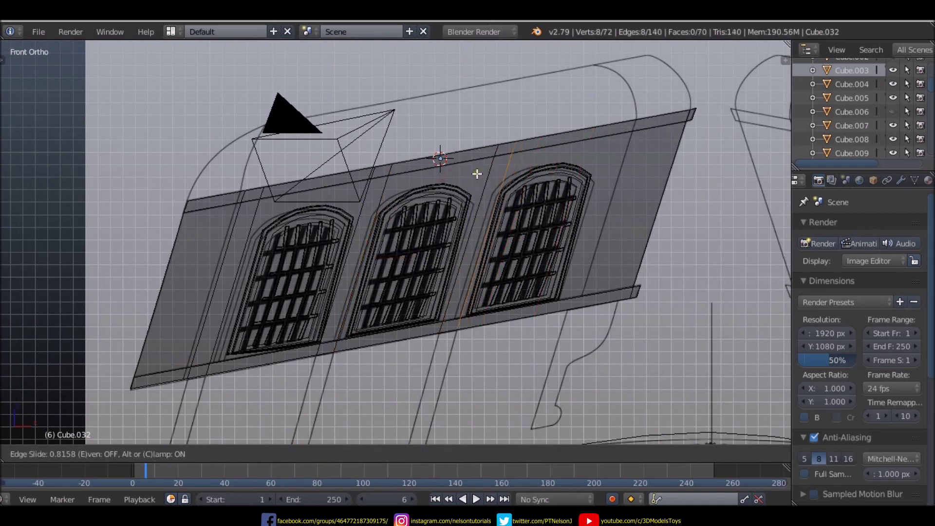
pyautogui.click(477, 174)
# - Slide one edge loop beside the right window and another near the panel's right end
pyautogui.hotkey('ctrl', 'r')
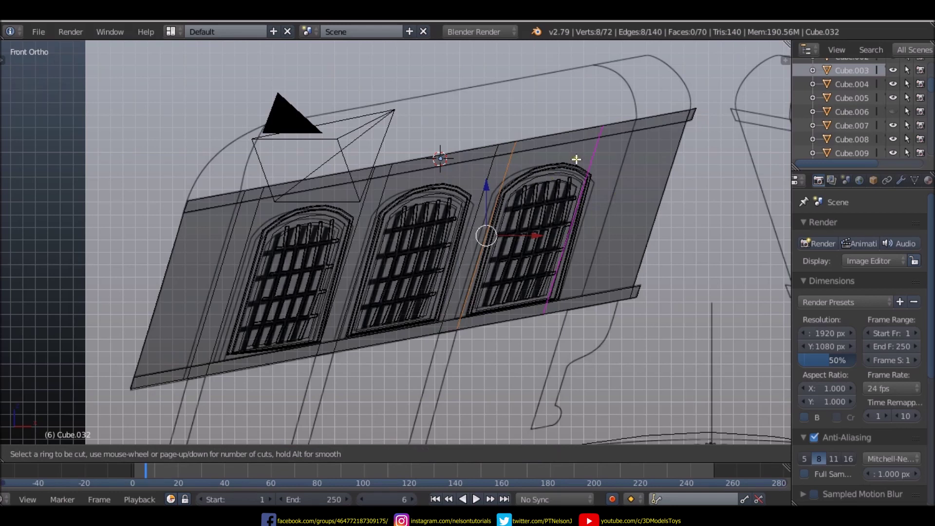
pyautogui.click(592, 170)
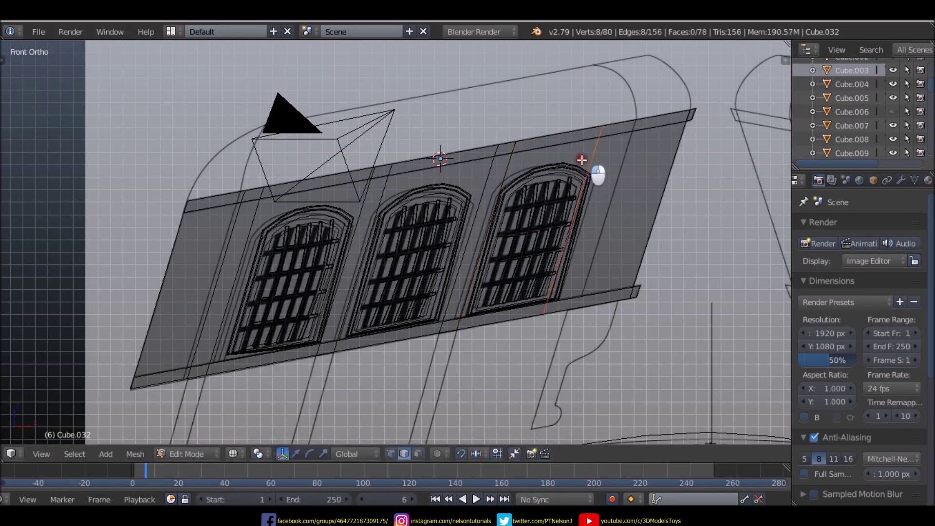
pyautogui.click(605, 160)
pyautogui.hotkey('ctrl', 'r')
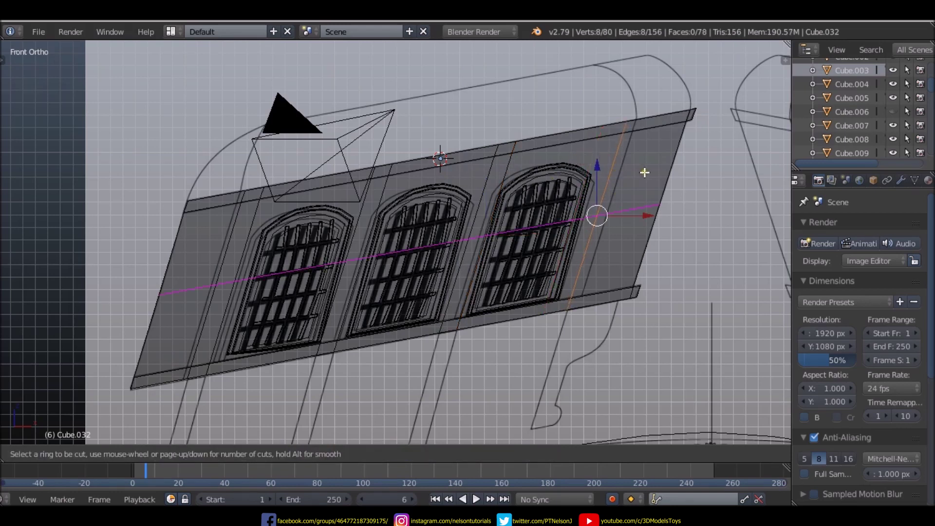
pyautogui.click(648, 143)
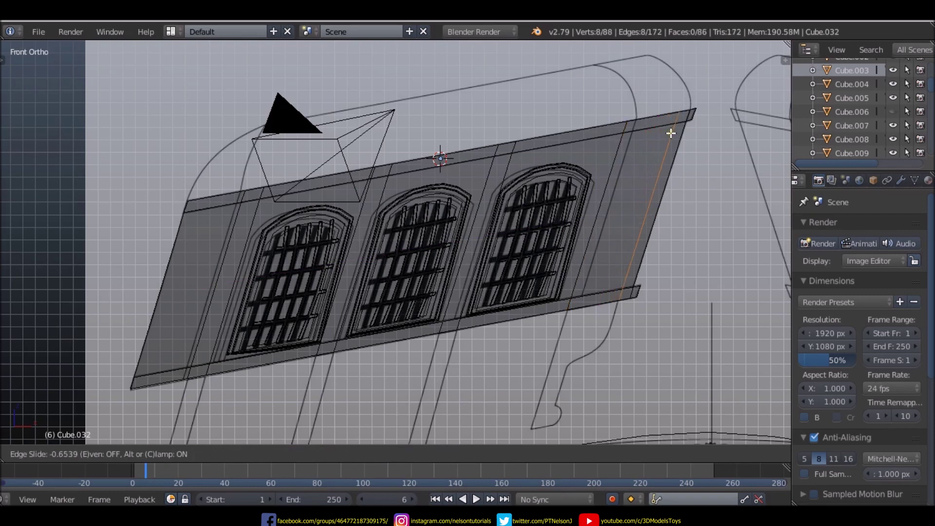
pyautogui.click(671, 133)
pyautogui.moveTo(666, 130)
pyautogui.mouseDown(button='middle')
pyautogui.moveTo(605, 289)
pyautogui.moveTo(626, 214)
pyautogui.mouseUp(button='middle')
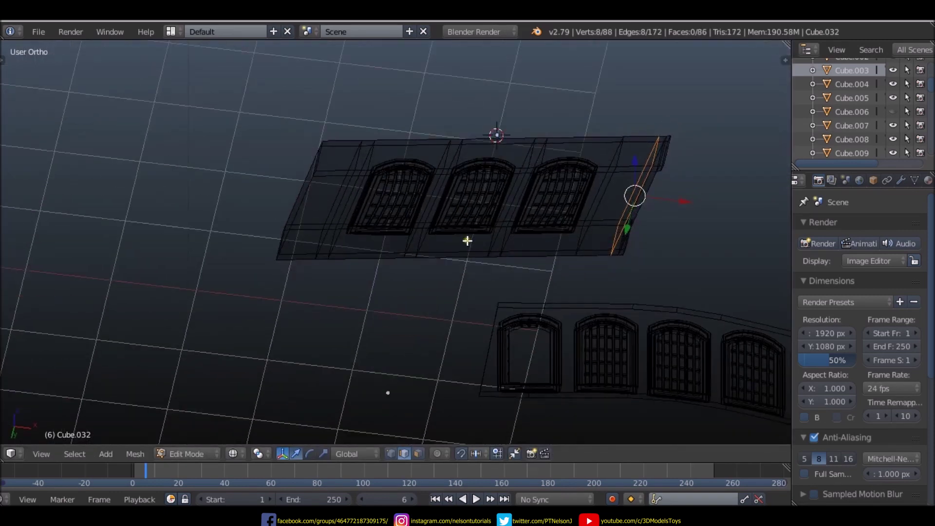
# - Add a centred edge loop ringing the panel just inside its outer border
pyautogui.hotkey('ctrl', 'r')
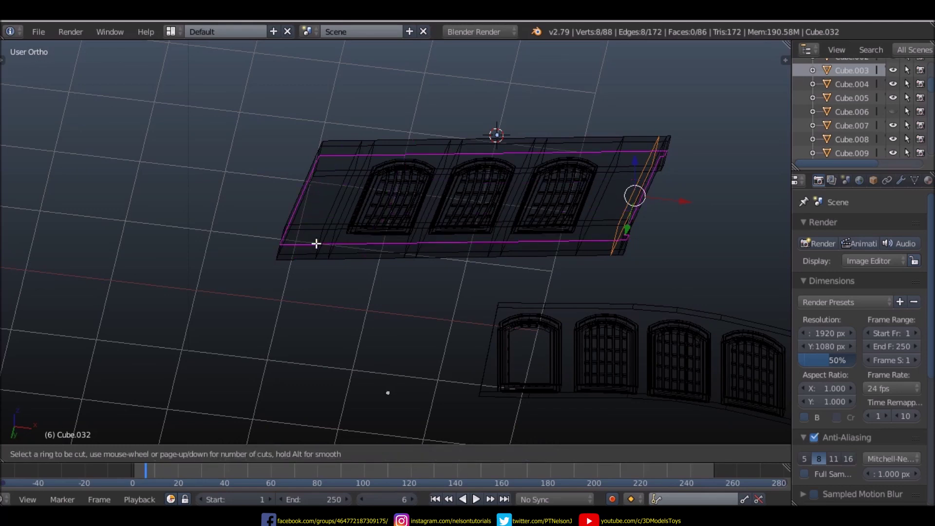
pyautogui.click(316, 243)
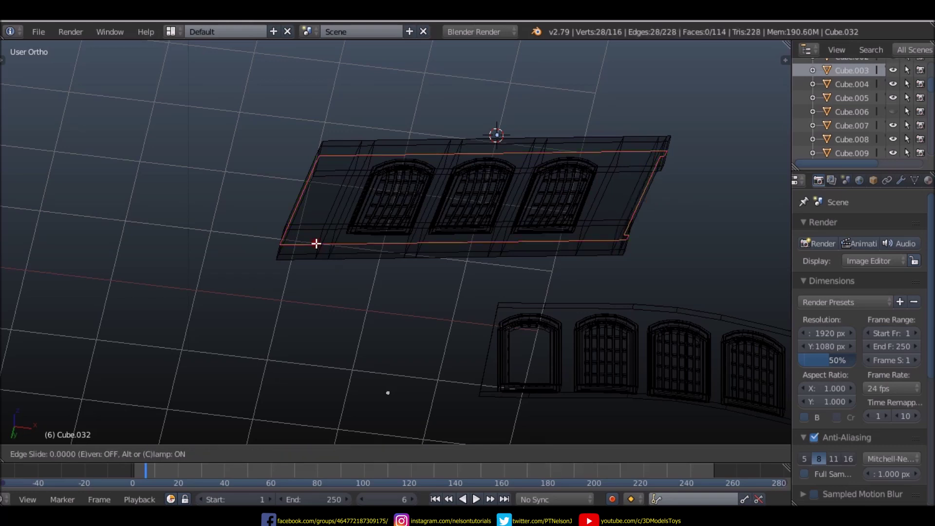
pyautogui.rightClick(316, 244)
pyautogui.moveTo(389, 249); pyautogui.dragTo(377, 337, button='middle')
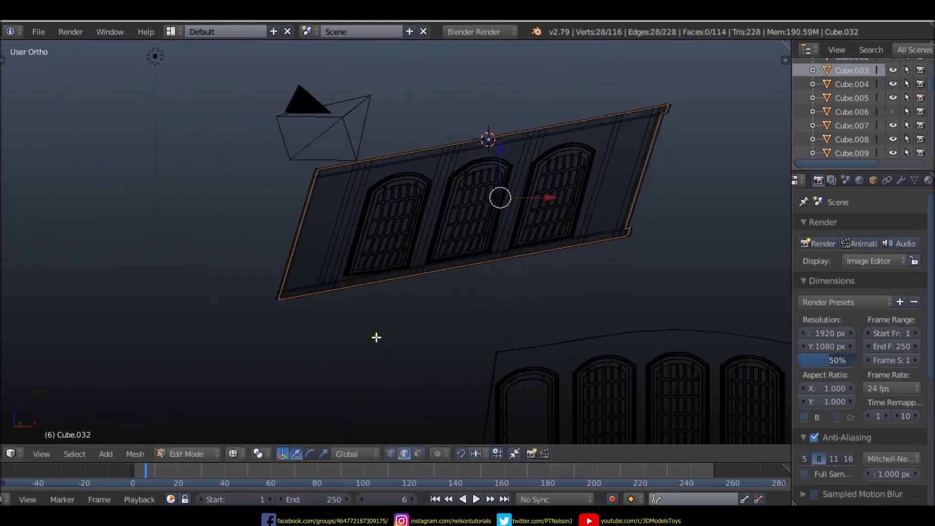
pyautogui.moveTo(384, 302); pyautogui.dragTo(396, 277, button='middle')
pyautogui.scroll(2, 426, 298)
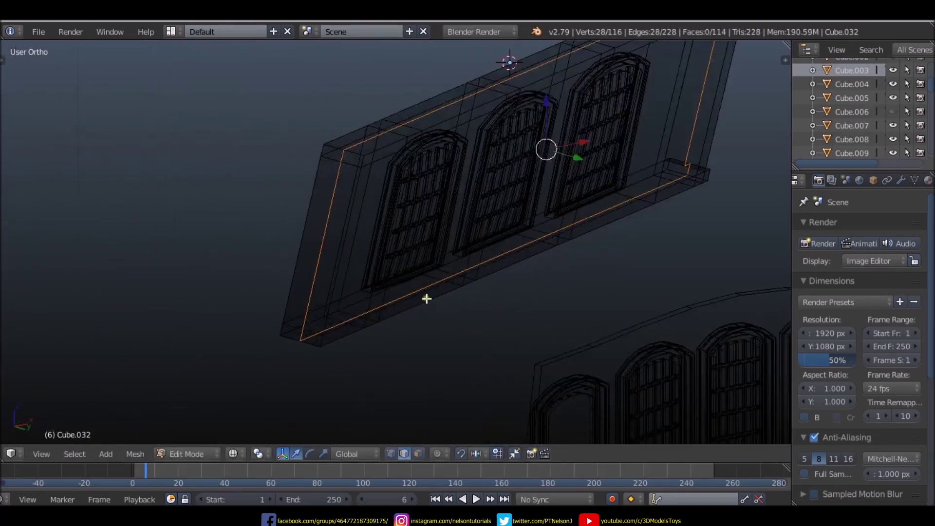
# - In face mode, select four faces along the panel's bottom ledge
pyautogui.hotkey('ctrl', 'Tab')
pyautogui.scroll(2, 398, 295)
pyautogui.rightClick(341, 323)
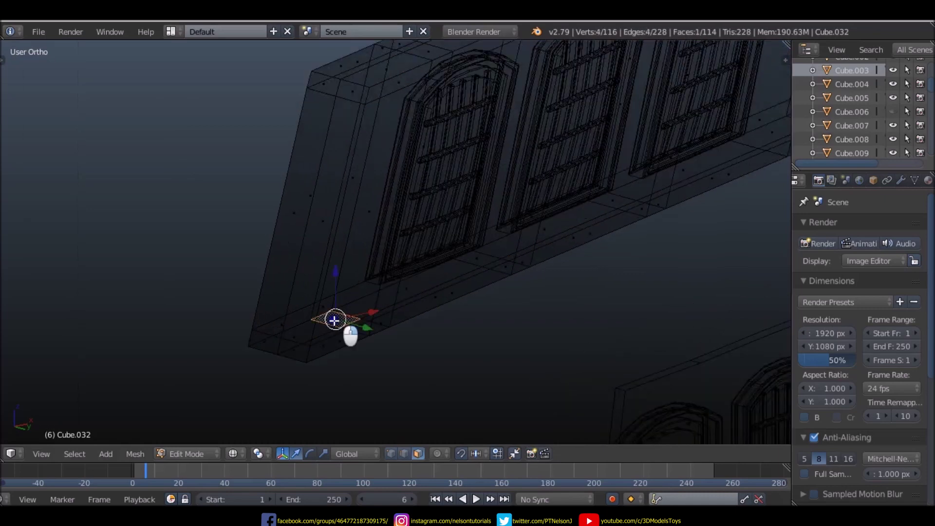
pyautogui.keyDown('shift'); pyautogui.rightClick(477, 258); pyautogui.keyUp('shift')
pyautogui.keyDown('shift'); pyautogui.rightClick(608, 200); pyautogui.keyUp('shift')
pyautogui.scroll(-3, 605, 201)
pyautogui.scroll(2, 633, 204)
pyautogui.keyDown('shift'); pyautogui.rightClick(681, 176); pyautogui.keyUp('shift')
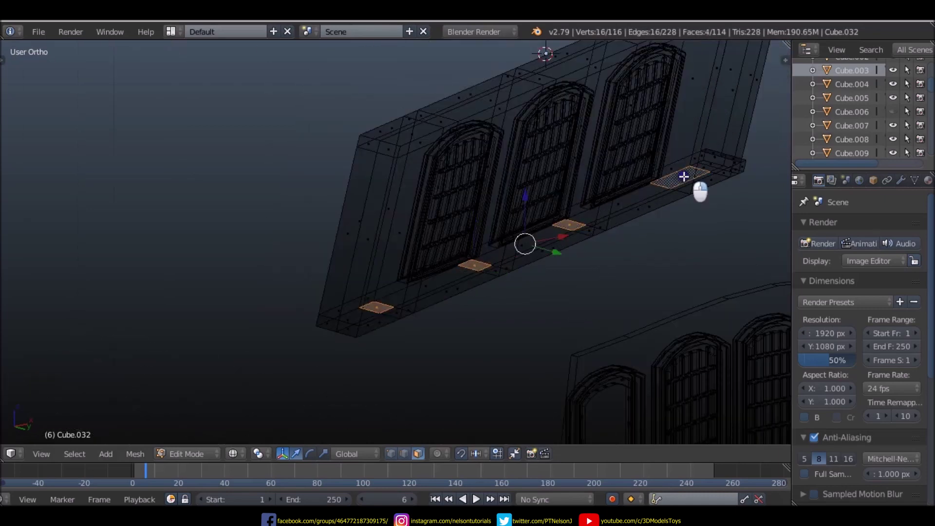
pyautogui.press('KP_1')
pyautogui.scroll(-2, 436, 263)
pyautogui.scroll(2, 452, 262)
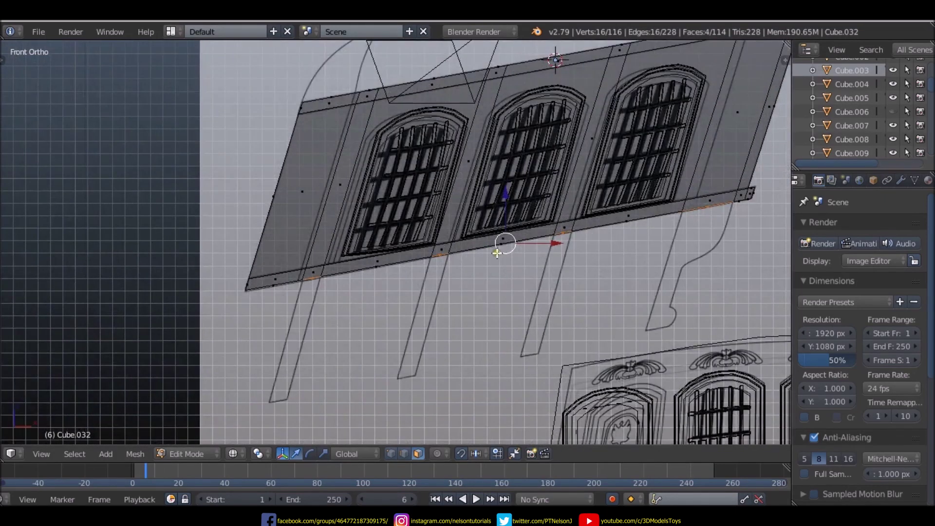
pyautogui.scroll(-2, 501, 224)
pyautogui.scroll(2, 530, 201)
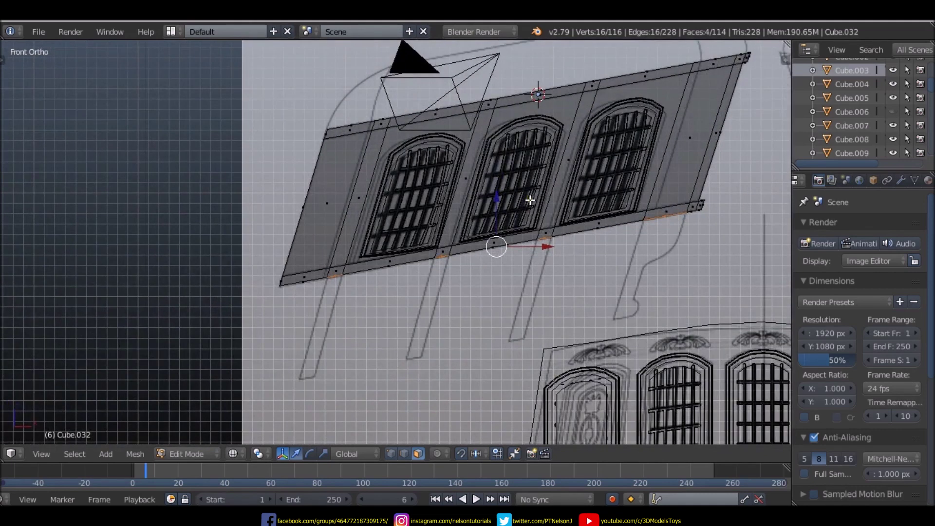
# - Extrude the four ledge faces downward along X into slanted legs, nudging their ends
pyautogui.press('e')
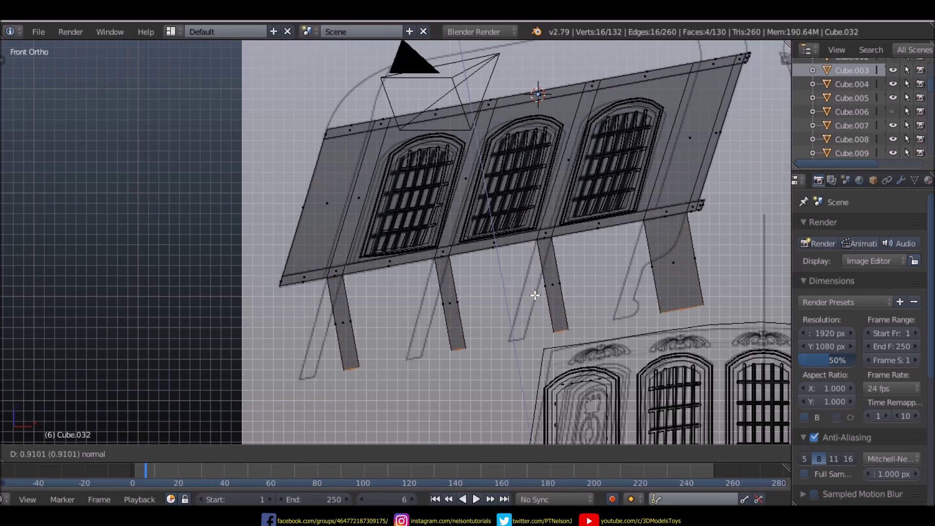
pyautogui.press('x')
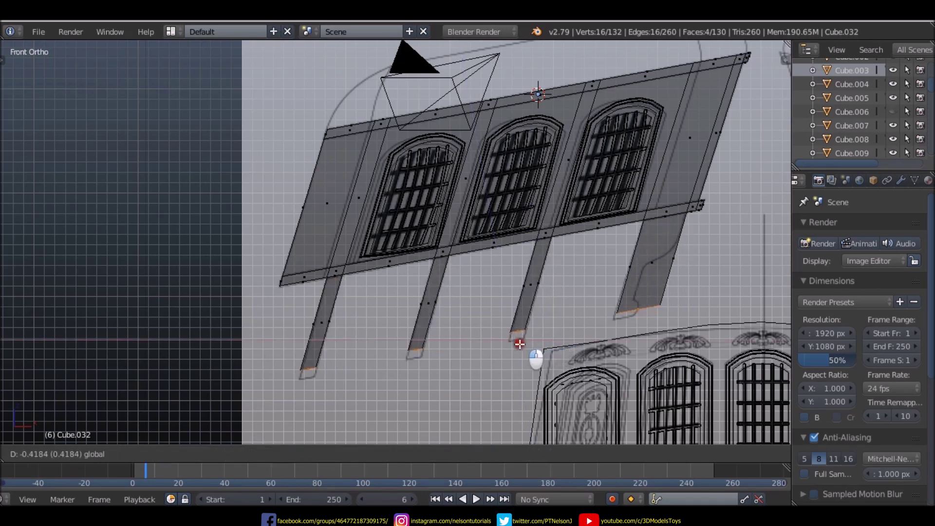
pyautogui.click(520, 344)
pyautogui.press('g')
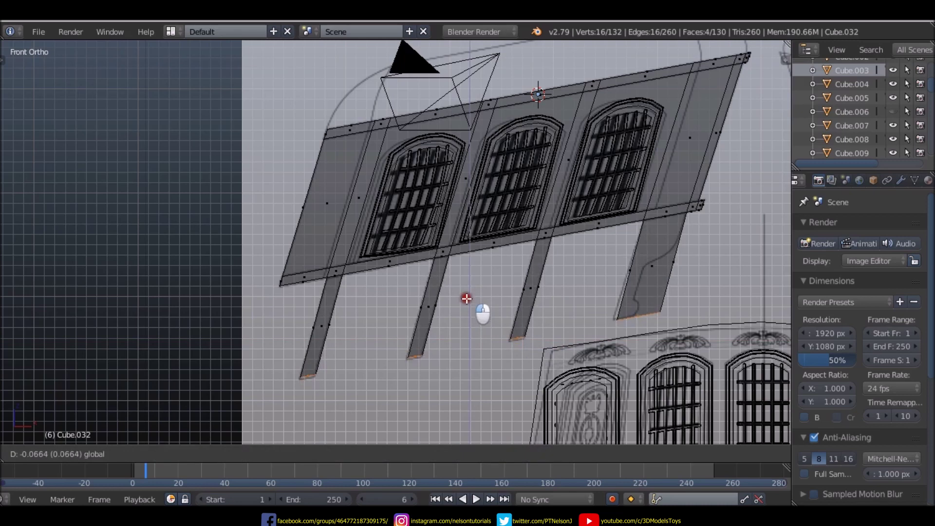
pyautogui.click(481, 308)
pyautogui.press('g')
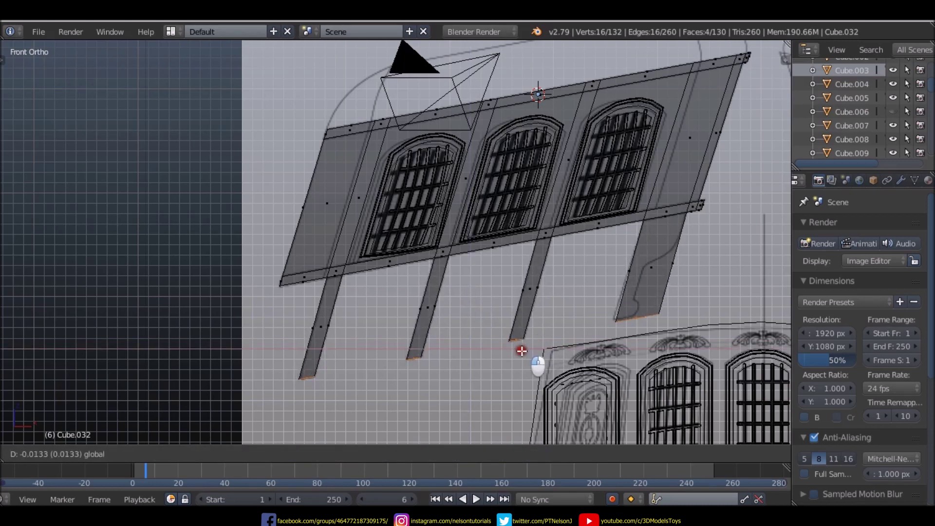
pyautogui.press('Escape')
pyautogui.scroll(-3, 488, 197)
# - Slant the four leg ends backward in the left side view
pyautogui.press('r')
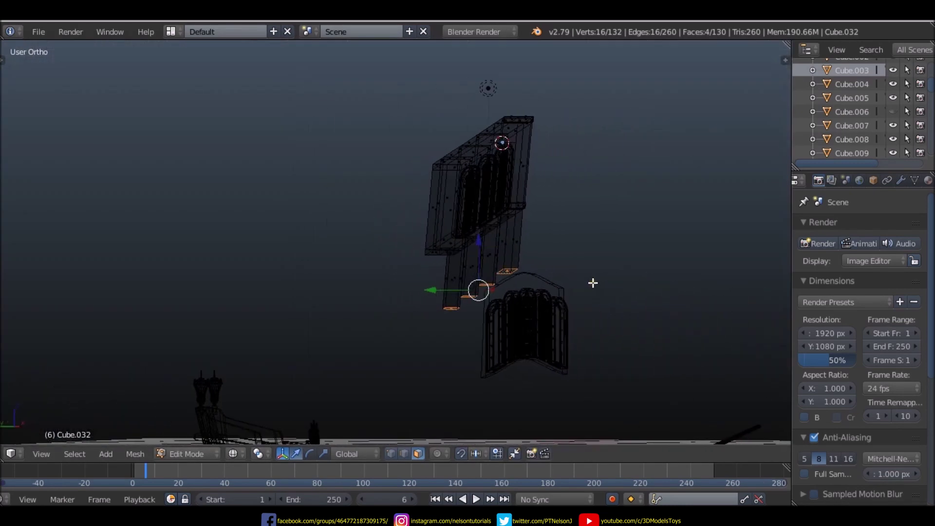
pyautogui.press('Escape')
pyautogui.moveTo(593, 282)
pyautogui.mouseDown(button='middle')
pyautogui.moveTo(520, 295)
pyautogui.moveTo(534, 294)
pyautogui.mouseUp(button='middle')
pyautogui.press('ctrl+KP_3')
pyautogui.press('ctrl+KP_3')
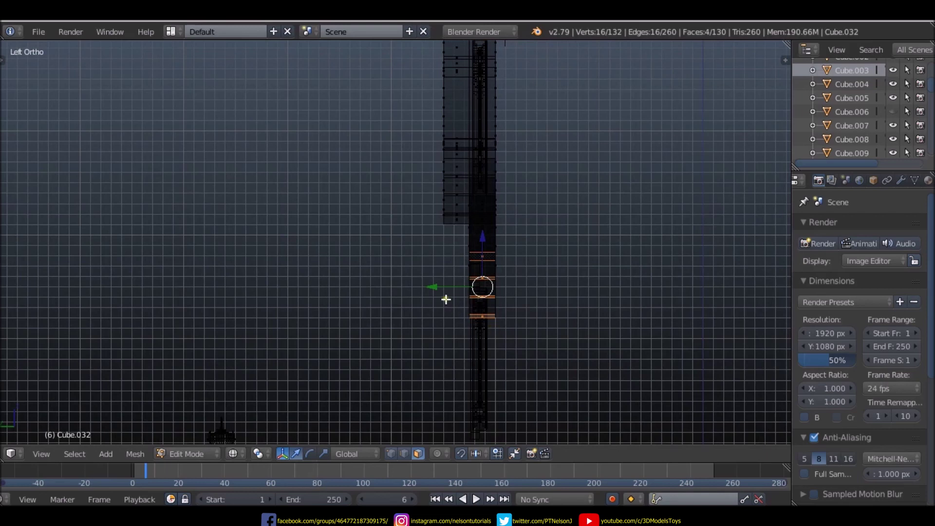
pyautogui.press('g')
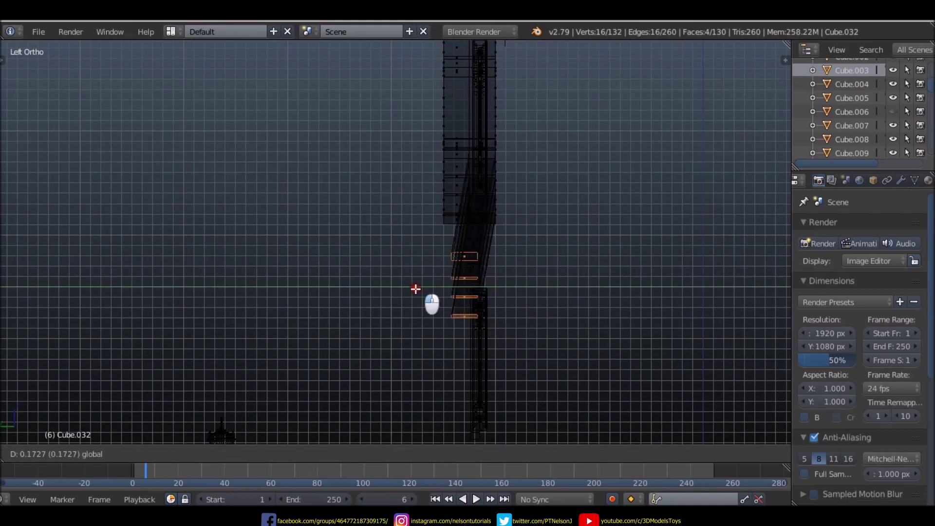
pyautogui.click(441, 290)
pyautogui.moveTo(443, 288)
pyautogui.mouseDown(button='middle')
pyautogui.moveTo(527, 294)
pyautogui.moveTo(353, 292)
pyautogui.moveTo(250, 309)
pyautogui.moveTo(308, 310)
pyautogui.moveTo(348, 272)
pyautogui.moveTo(589, 276)
pyautogui.moveTo(564, 278)
pyautogui.mouseUp(button='middle')
pyautogui.scroll(2, 501, 271)
pyautogui.press('ctrl+KP_3')
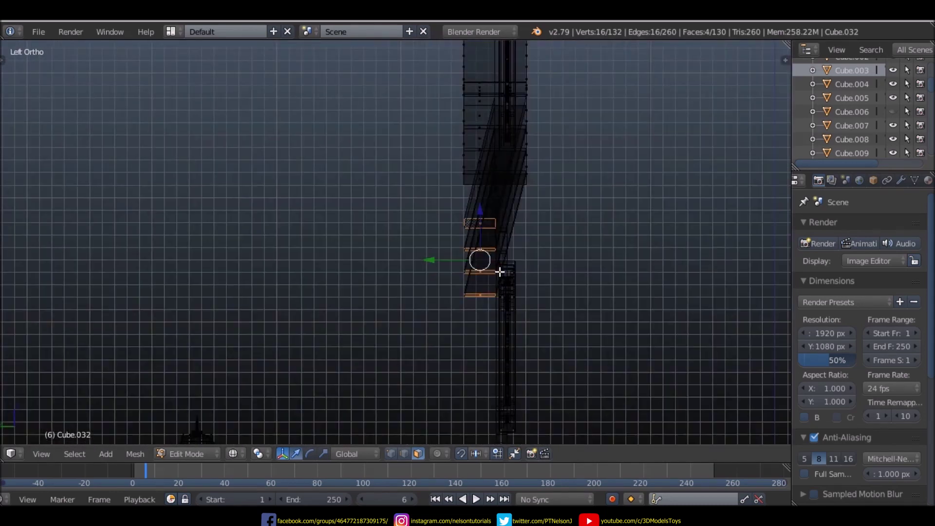
pyautogui.moveTo(503, 256)
pyautogui.mouseDown(button='middle')
pyautogui.moveTo(514, 269)
pyautogui.moveTo(487, 273)
pyautogui.moveTo(459, 294)
pyautogui.moveTo(443, 284)
pyautogui.mouseUp(button='middle')
# - Switch to edge select and pick the four leg bottom edges
pyautogui.hotkey('ctrl', 'Tab')
pyautogui.click(389, 274)
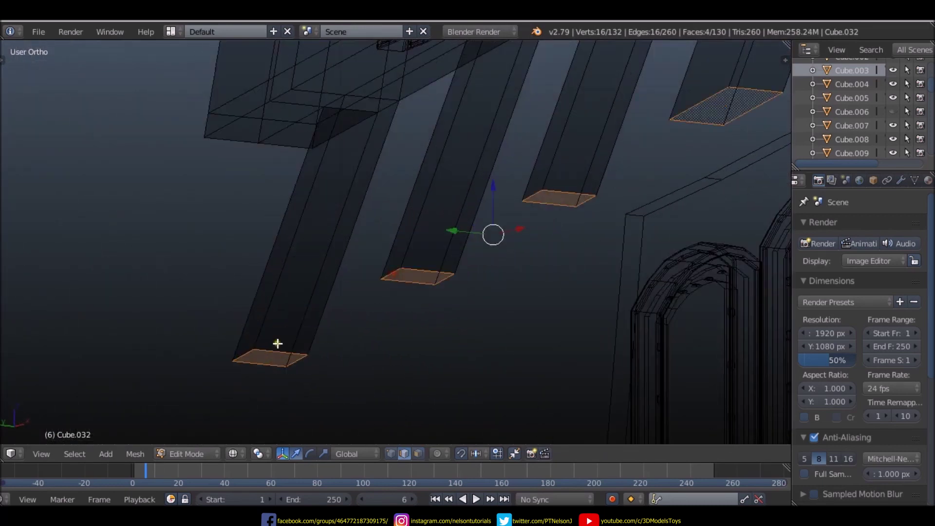
pyautogui.click(296, 359)
pyautogui.keyDown('shift'); pyautogui.click(444, 277); pyautogui.keyUp('shift')
pyautogui.keyDown('shift'); pyautogui.click(576, 209); pyautogui.keyUp('shift')
pyautogui.scroll(-2, 570, 214)
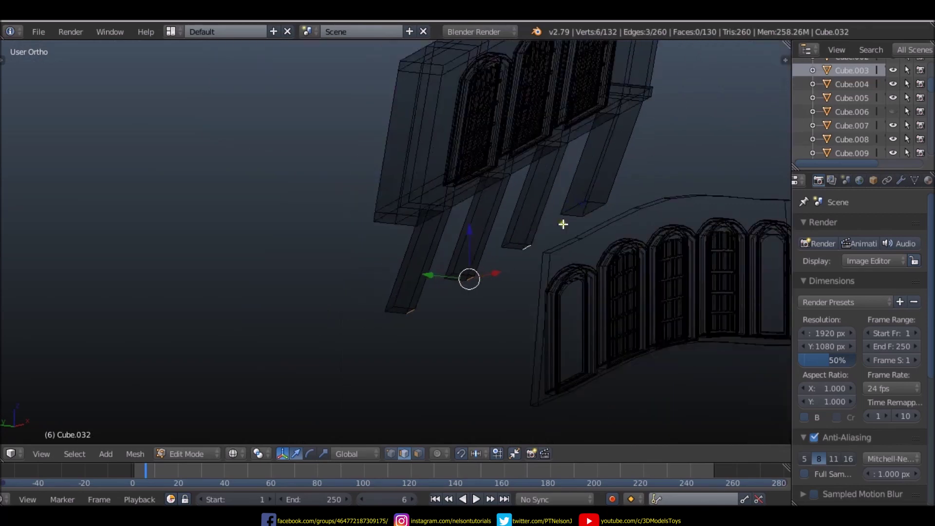
pyautogui.scroll(1, 564, 221)
pyautogui.scroll(-1, 593, 206)
pyautogui.moveTo(545, 274); pyautogui.dragTo(462, 361, button='middle')
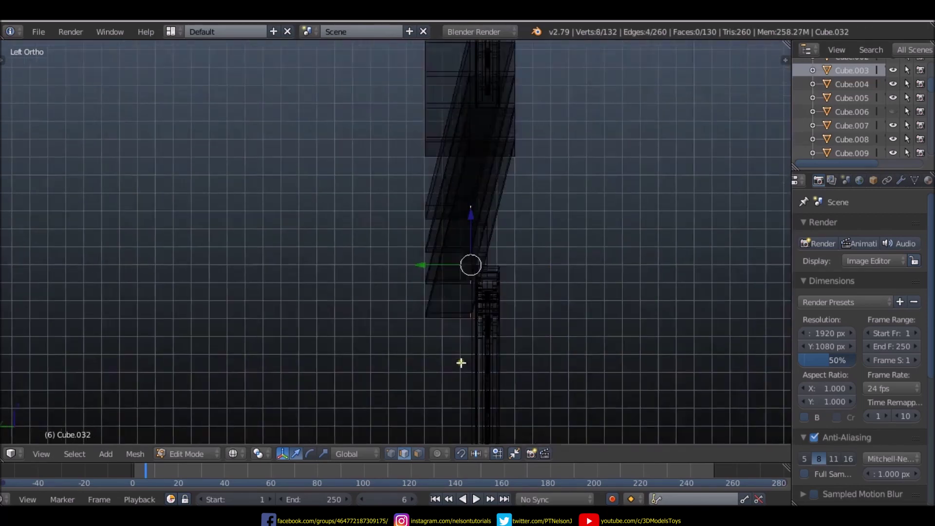
pyautogui.moveTo(548, 261); pyautogui.dragTo(517, 281, button='middle')
pyautogui.press('ctrl+KP_3')
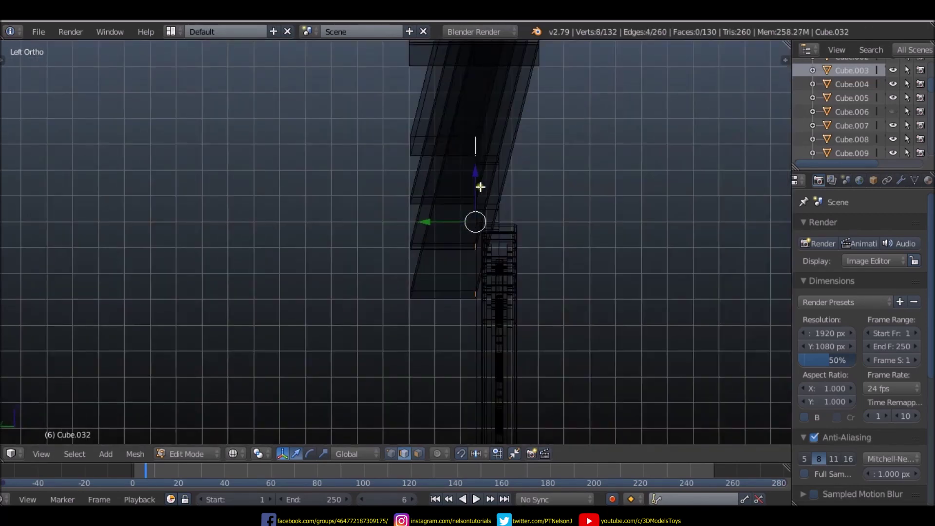
# - Raise the four leg bottom edges along Z so they end higher under the panel
pyautogui.moveTo(474, 173); pyautogui.dragTo(472, 151)
pyautogui.moveTo(472, 151)
pyautogui.mouseDown(button='middle')
pyautogui.moveTo(607, 203)
pyautogui.moveTo(545, 190)
pyautogui.moveTo(481, 230)
pyautogui.mouseUp(button='middle')
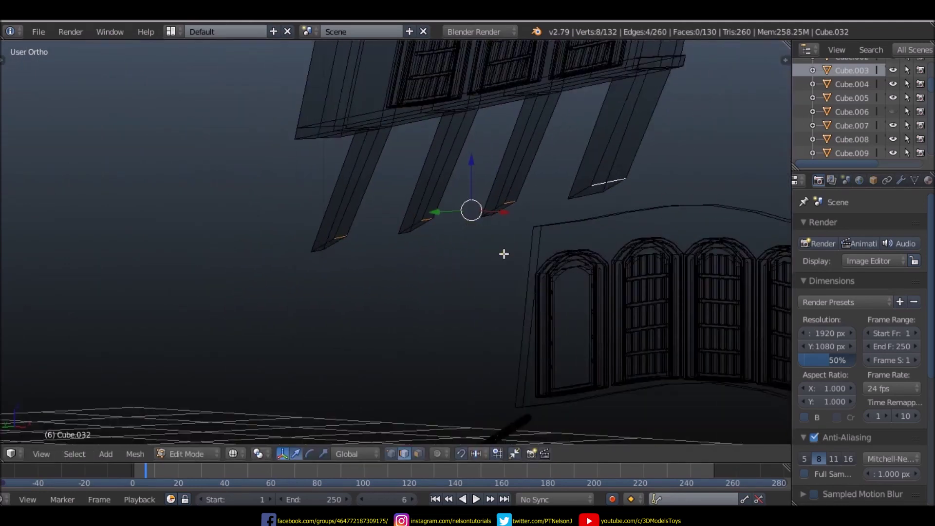
pyautogui.press('z')
pyautogui.moveTo(497, 261)
pyautogui.mouseDown(button='middle')
pyautogui.moveTo(351, 263)
pyautogui.moveTo(232, 299)
pyautogui.moveTo(369, 306)
pyautogui.mouseUp(button='middle')
pyautogui.moveTo(425, 241)
pyautogui.mouseDown(button='middle')
pyautogui.moveTo(513, 250)
pyautogui.moveTo(614, 234)
pyautogui.mouseUp(button='middle')
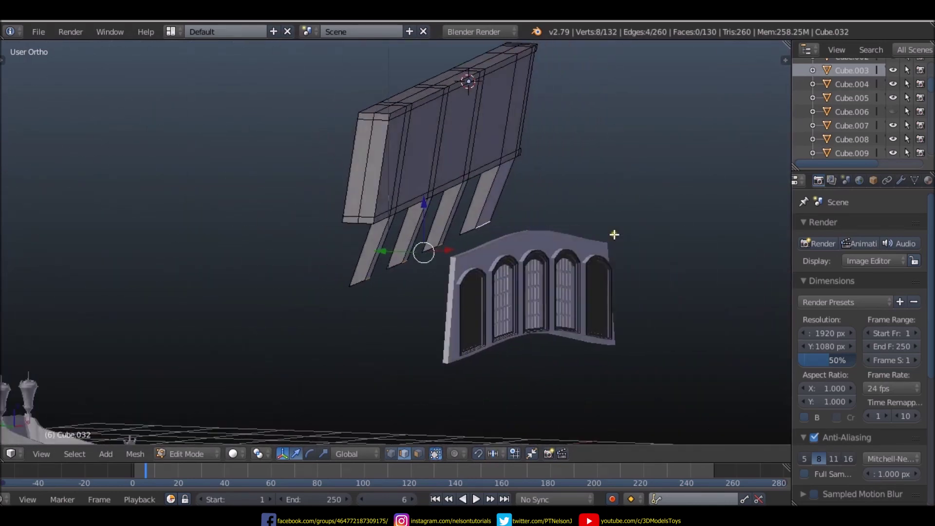
pyautogui.press('ctrl+KP_3')
pyautogui.press('z')
pyautogui.scroll(3, 428, 257)
pyautogui.scroll(2, 402, 185)
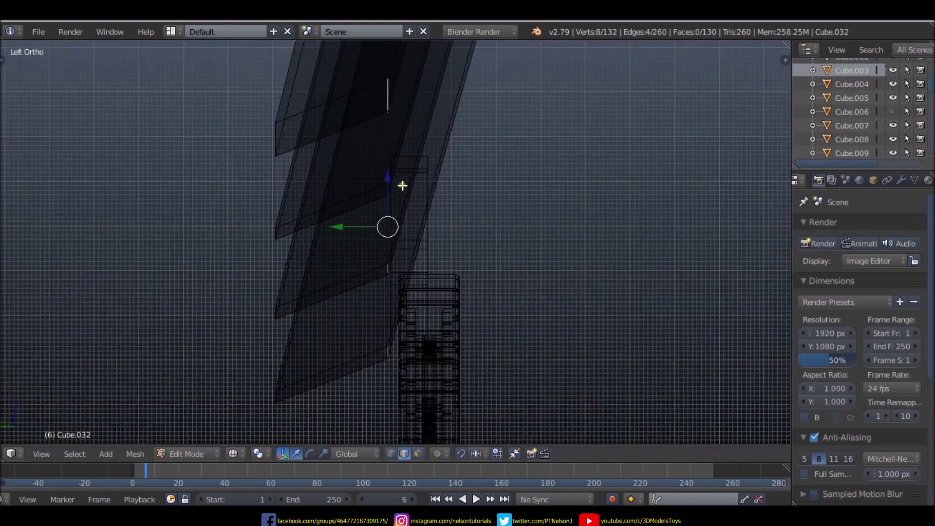
pyautogui.moveTo(389, 177); pyautogui.dragTo(388, 139)
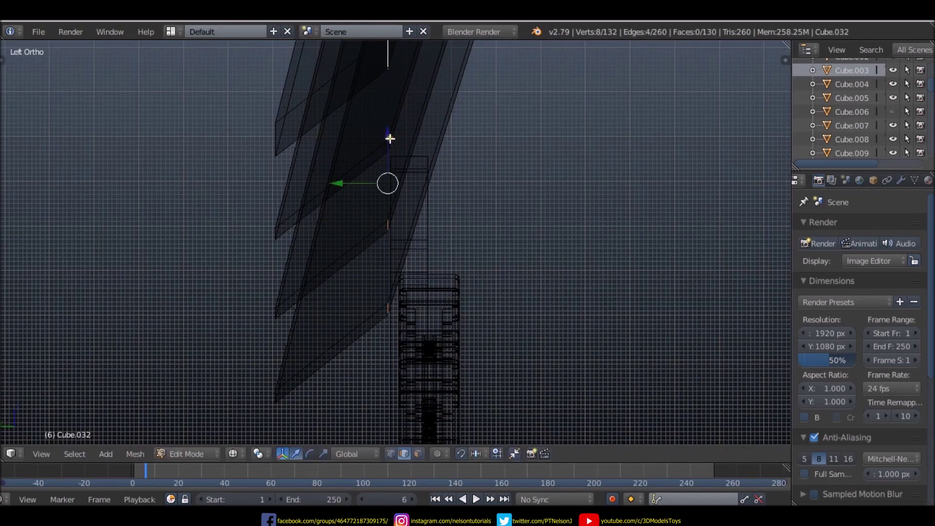
pyautogui.moveTo(391, 138); pyautogui.dragTo(390, 140)
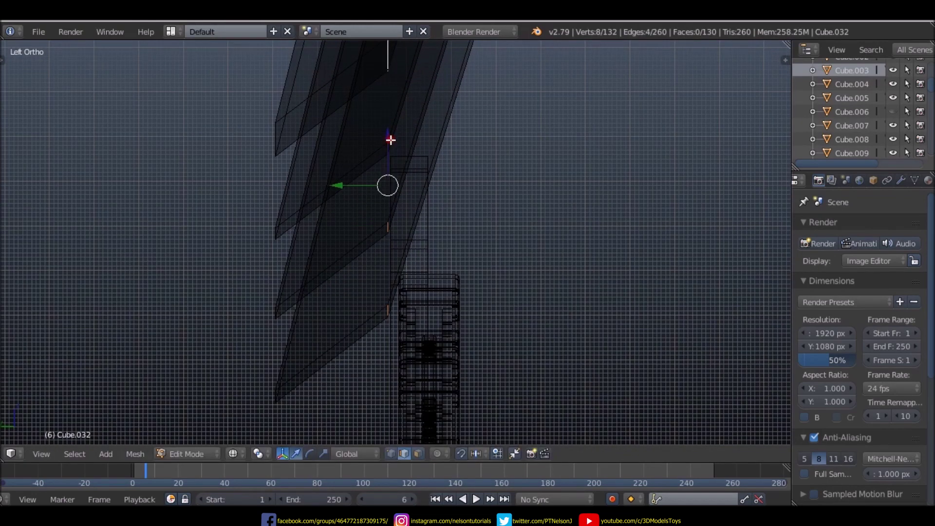
pyautogui.press('z')
pyautogui.moveTo(536, 217)
pyautogui.mouseDown(button='middle')
pyautogui.moveTo(508, 234)
pyautogui.moveTo(464, 209)
pyautogui.moveTo(589, 265)
pyautogui.moveTo(511, 260)
pyautogui.moveTo(384, 210)
pyautogui.moveTo(428, 231)
pyautogui.moveTo(413, 229)
pyautogui.mouseUp(button='middle')
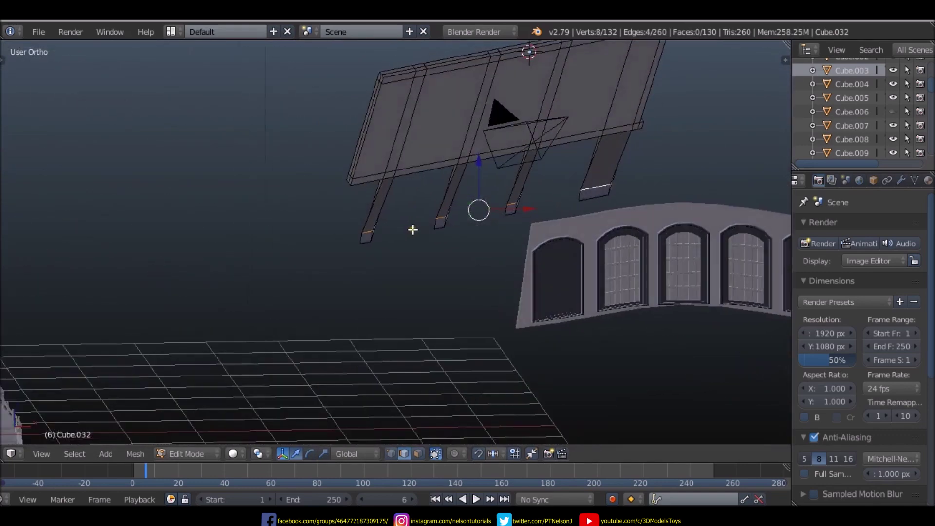
# - Shift the selected leg vertices about 0.055 along X in front wireframe view
pyautogui.press('z')
pyautogui.press('KP_1')
pyautogui.scroll(2, 490, 227)
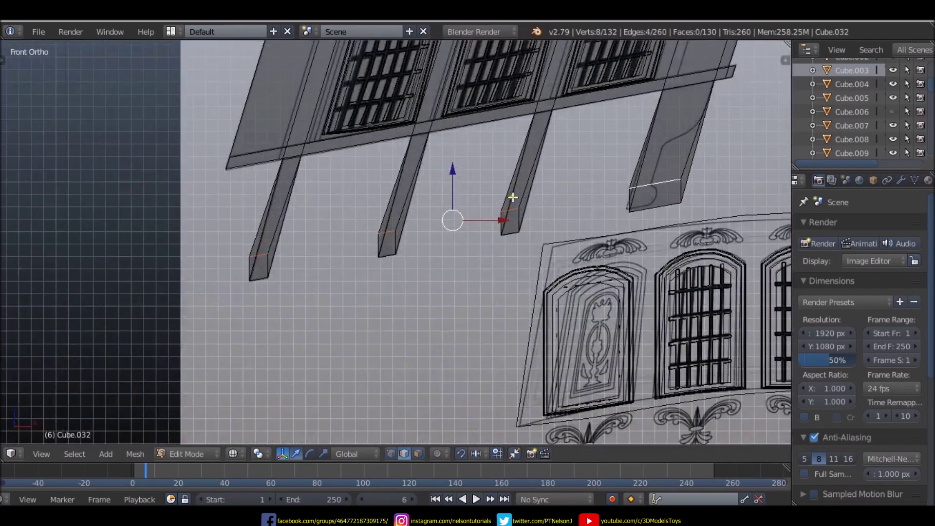
pyautogui.scroll(1, 490, 228)
pyautogui.moveTo(489, 228); pyautogui.dragTo(498, 227)
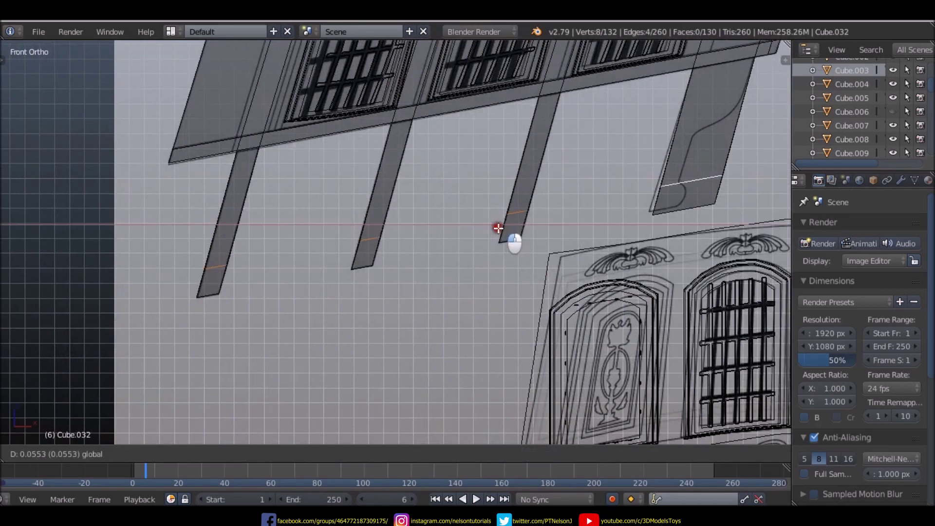
pyautogui.scroll(-3, 497, 228)
pyautogui.scroll(-2, 497, 227)
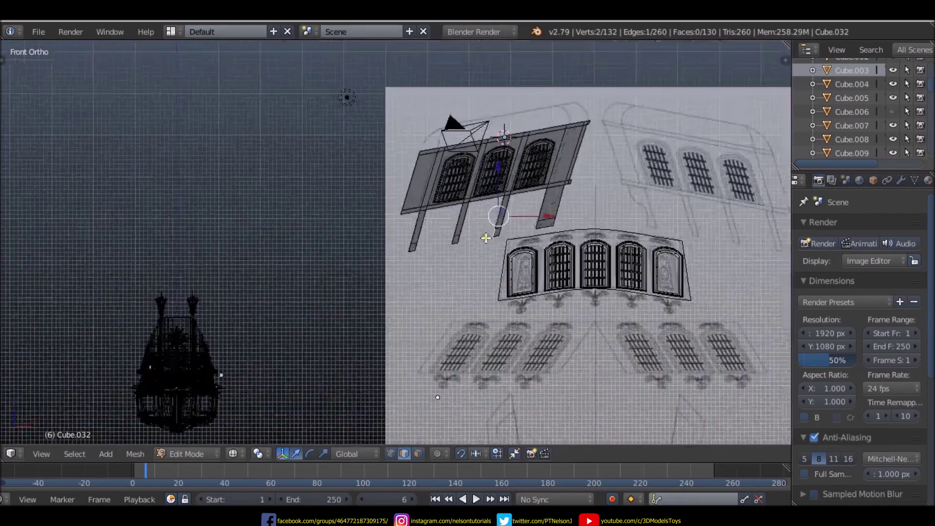
# - Inspect the nudged leg blocks and return to Object Mode
pyautogui.moveTo(498, 228); pyautogui.dragTo(548, 246, button='middle')
pyautogui.press('z')
pyautogui.scroll(3, 517, 248)
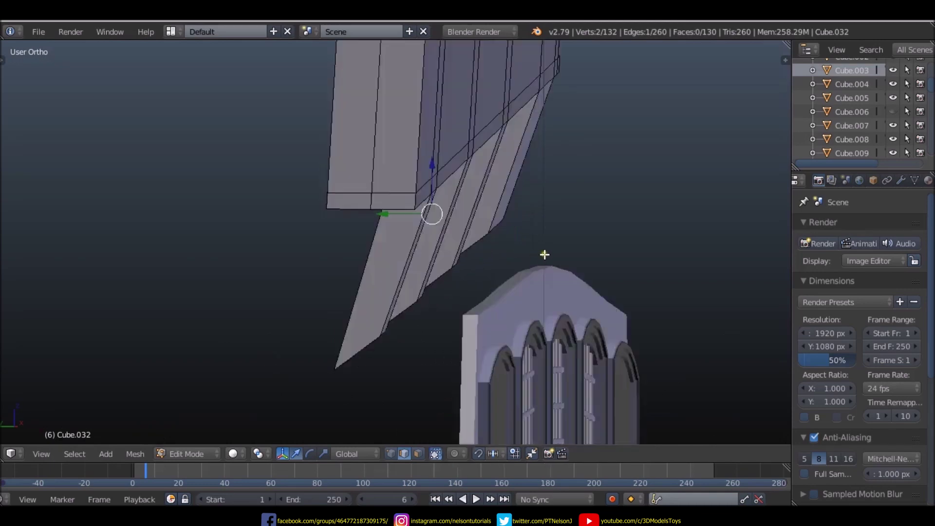
pyautogui.scroll(3, 527, 253)
pyautogui.moveTo(527, 253)
pyautogui.mouseDown(button='middle')
pyautogui.moveTo(305, 280)
pyautogui.moveTo(480, 250)
pyautogui.mouseUp(button='middle')
pyautogui.scroll(-4, 306, 277)
pyautogui.press('z')
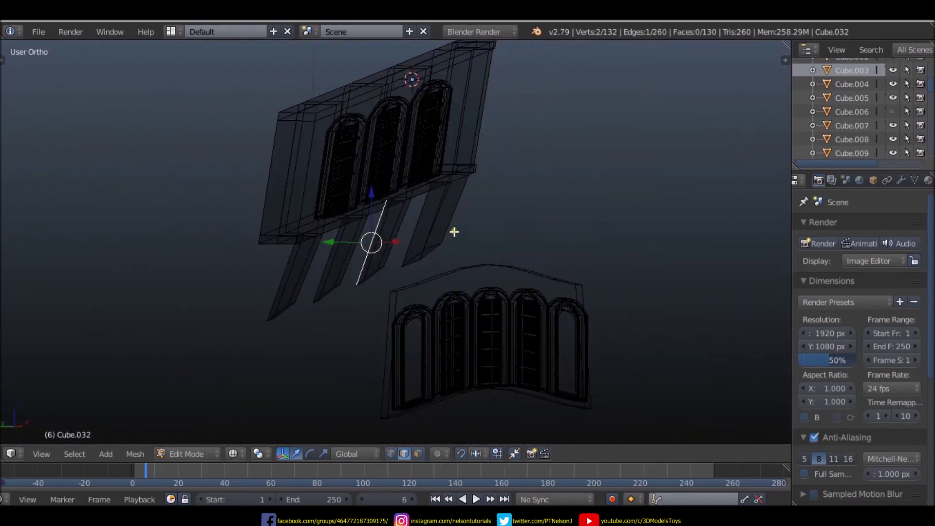
pyautogui.press('Tab')
# - Select the Cube.029 window frames and set their origin to geometry in top view
pyautogui.rightClick(349, 163)
pyautogui.press('KP_7')
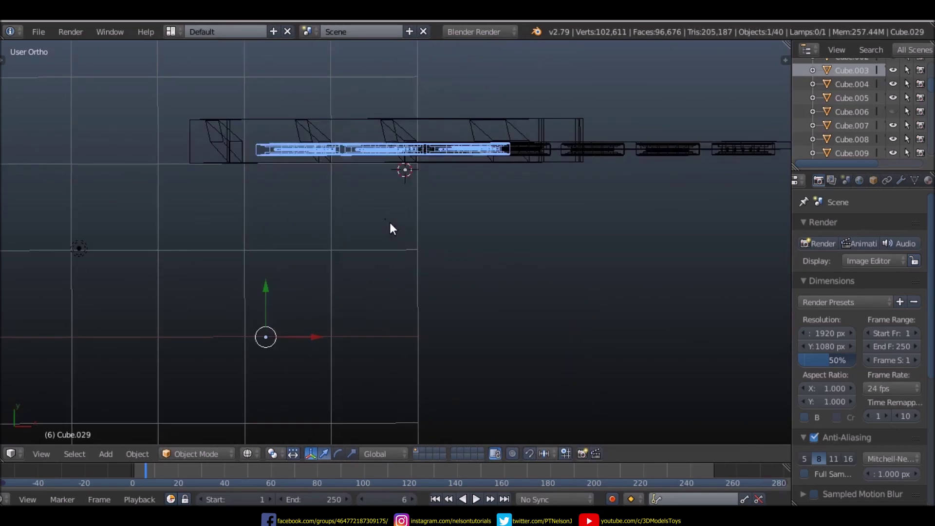
pyautogui.moveTo(265, 281); pyautogui.dragTo(265, 288)
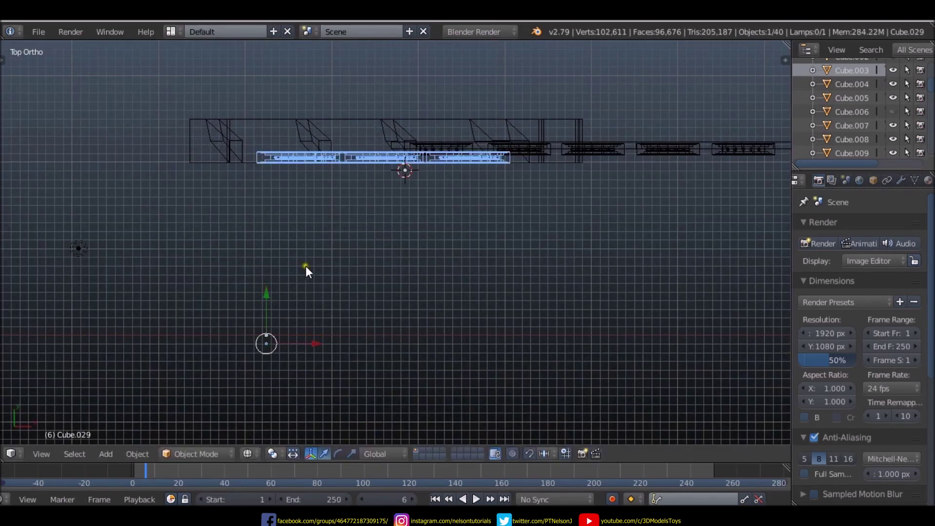
pyautogui.press('t')
pyautogui.click(63, 218)
pyautogui.click(78, 250)
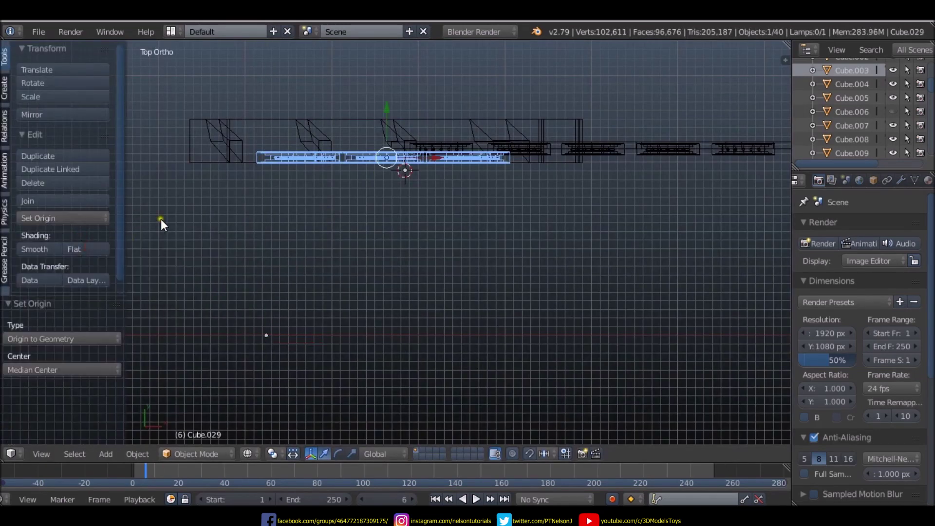
pyautogui.press('t')
# - Push the window frames about 0.05 back along Y into the panel wall
pyautogui.moveTo(387, 102); pyautogui.dragTo(386, 110)
pyautogui.moveTo(375, 141); pyautogui.dragTo(422, 162, button='middle')
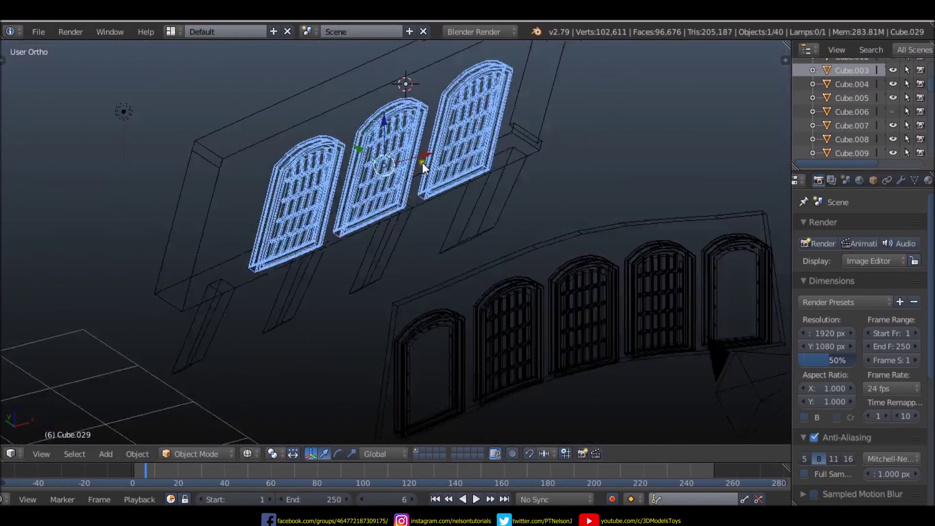
pyautogui.moveTo(420, 237)
pyautogui.mouseDown(button='middle')
pyautogui.moveTo(396, 199)
pyautogui.moveTo(200, 256)
pyautogui.moveTo(410, 245)
pyautogui.mouseUp(button='middle')
pyautogui.scroll(-3, 410, 244)
pyautogui.moveTo(402, 281)
pyautogui.mouseDown(button='middle')
pyautogui.moveTo(402, 290)
pyautogui.moveTo(264, 298)
pyautogui.moveTo(400, 294)
pyautogui.mouseUp(button='middle')
pyautogui.press('z')
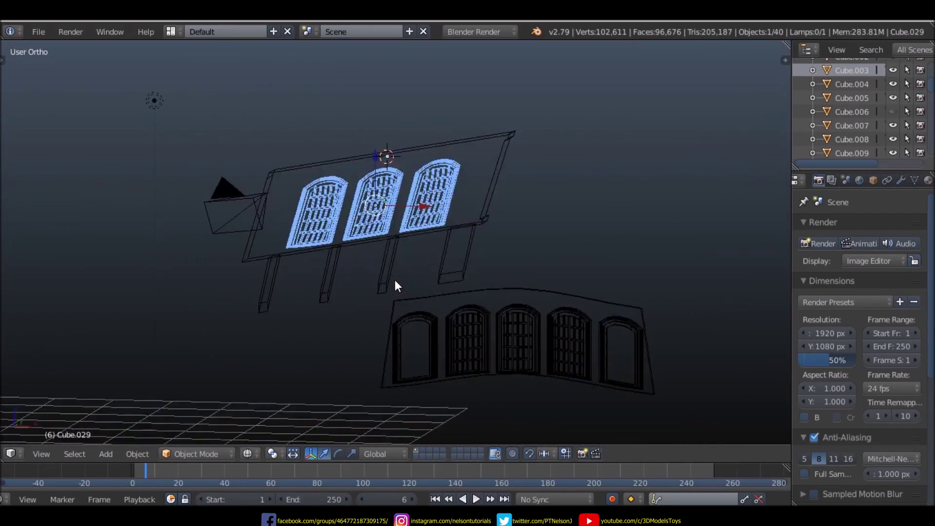
pyautogui.press('KP_1')
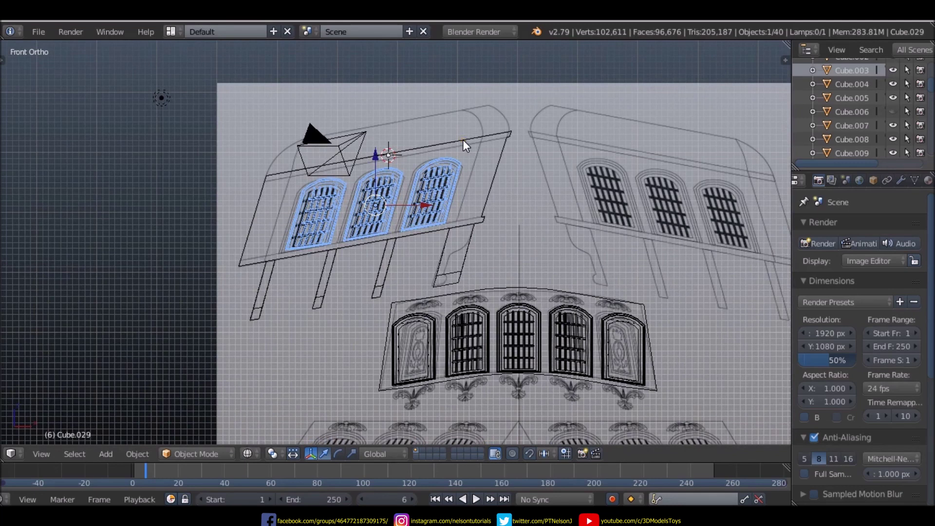
pyautogui.scroll(3, 462, 140)
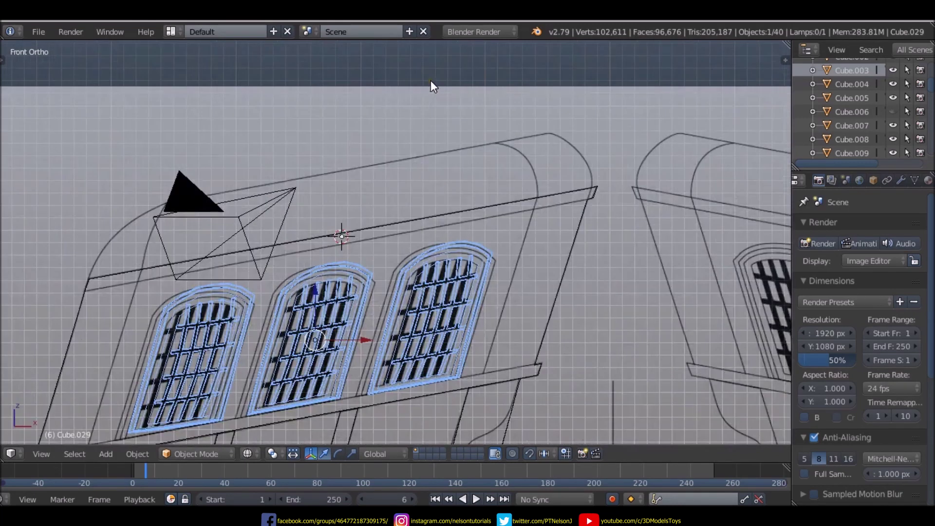
pyautogui.moveTo(431, 80); pyautogui.dragTo(399, 163, button='middle')
# - Select the stern panel and circle-select its top faces in face mode
pyautogui.press('z')
pyautogui.rightClick(384, 237)
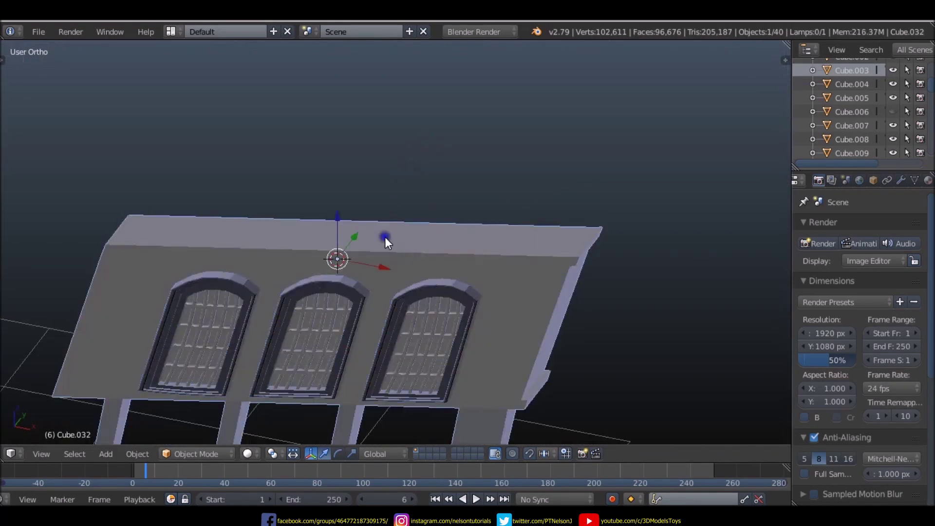
pyautogui.press('Tab')
pyautogui.hotkey('ctrl', 'Tab')
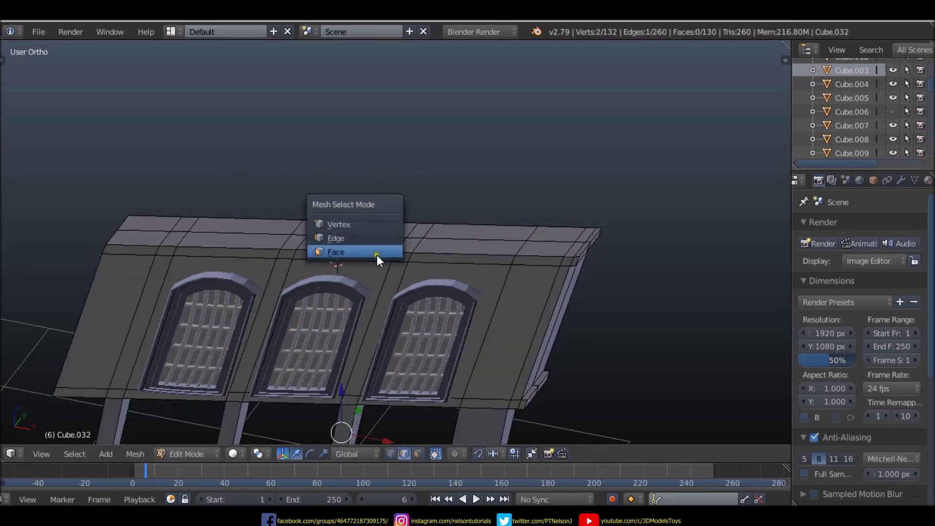
pyautogui.click(376, 255)
pyautogui.press('c')
pyautogui.scroll(-3, 530, 223)
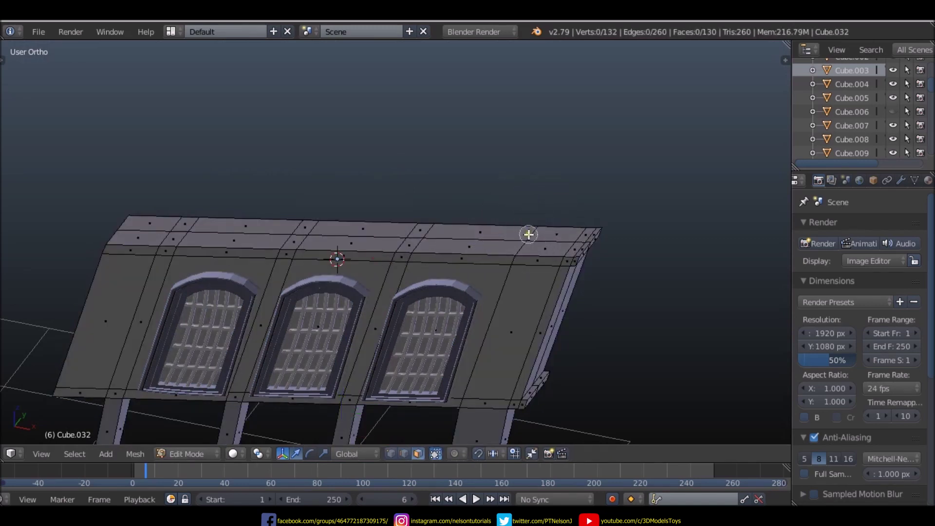
pyautogui.moveTo(526, 233)
pyautogui.mouseDown()
pyautogui.moveTo(508, 242)
pyautogui.moveTo(157, 224)
pyautogui.mouseUp()
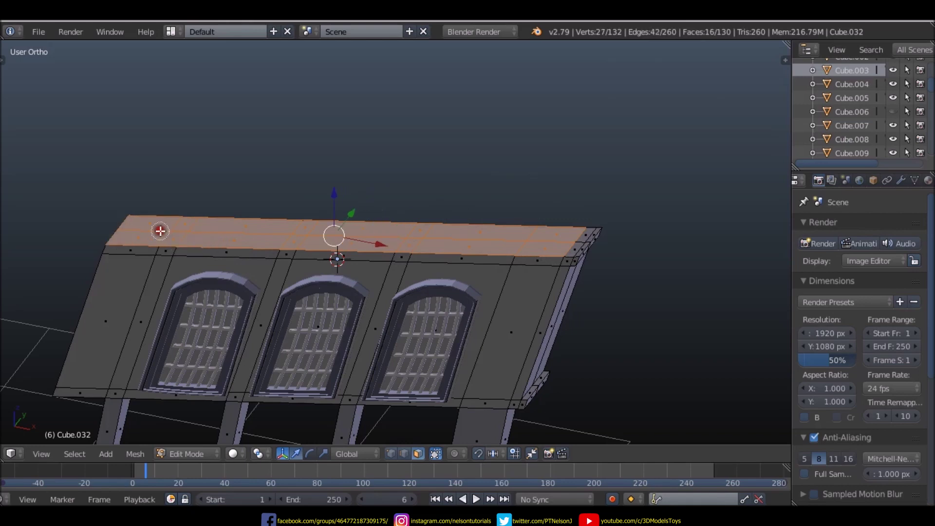
pyautogui.press('Escape')
# - Add the roof's end faces to the top-face selection from the front view
pyautogui.press('KP_1')
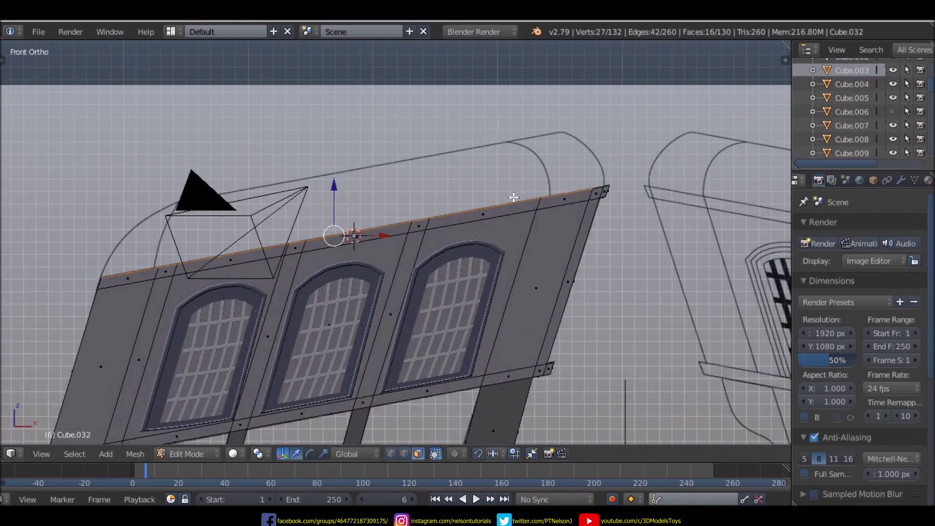
pyautogui.press('z')
pyautogui.press('z')
pyautogui.scroll(5, 605, 198)
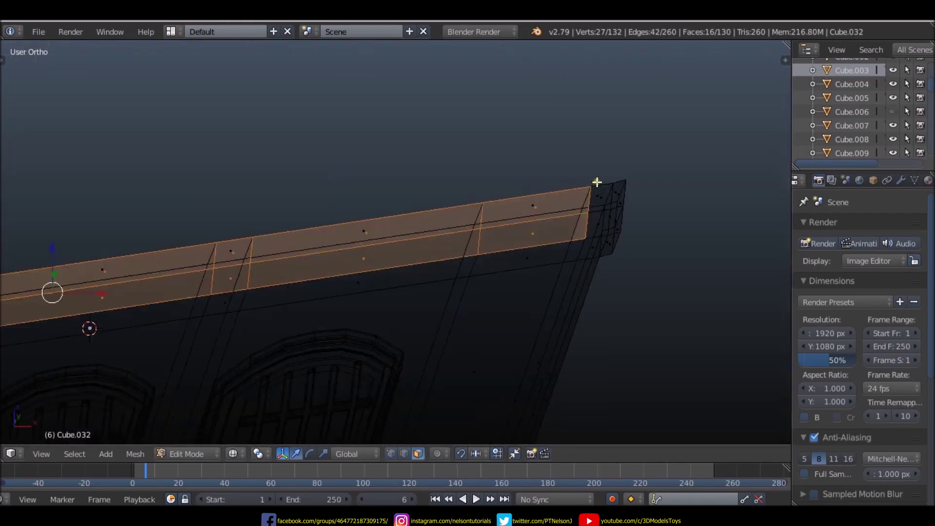
pyautogui.moveTo(599, 183); pyautogui.dragTo(589, 217, button='middle')
pyautogui.click(591, 216)
pyautogui.press('Escape')
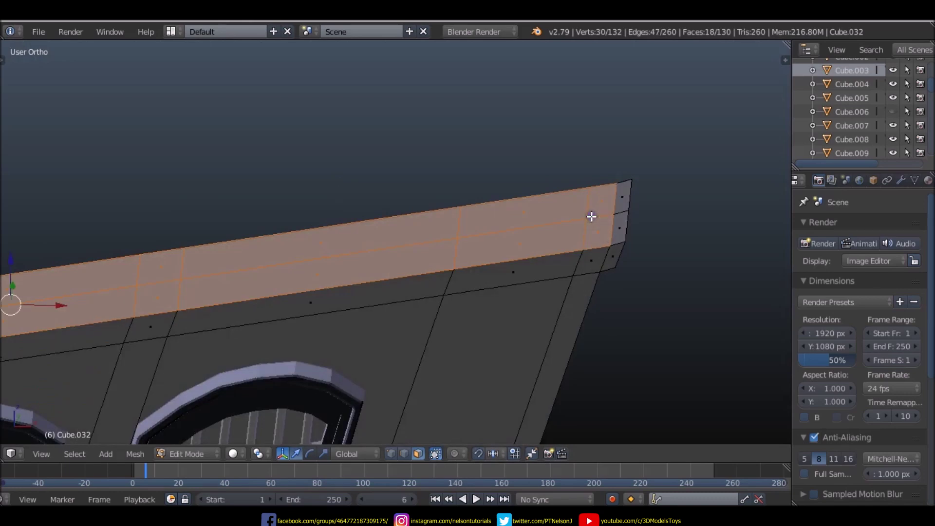
pyautogui.press('z')
pyautogui.press('KP_1')
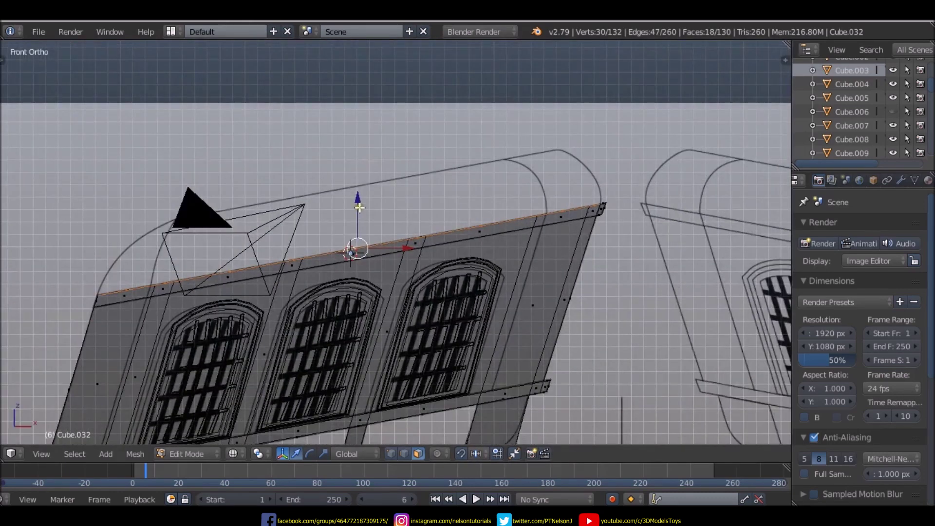
# - Extrude the top faces about 0.49 upward into a raised cap
pyautogui.press('e')
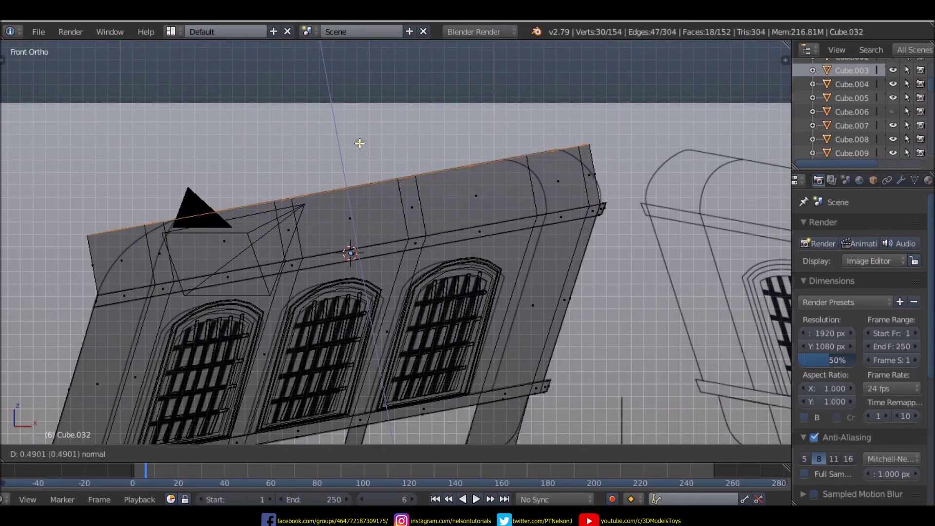
pyautogui.click(359, 142)
pyautogui.scroll(-5, 359, 141)
pyautogui.moveTo(322, 225); pyautogui.dragTo(423, 241, button='middle')
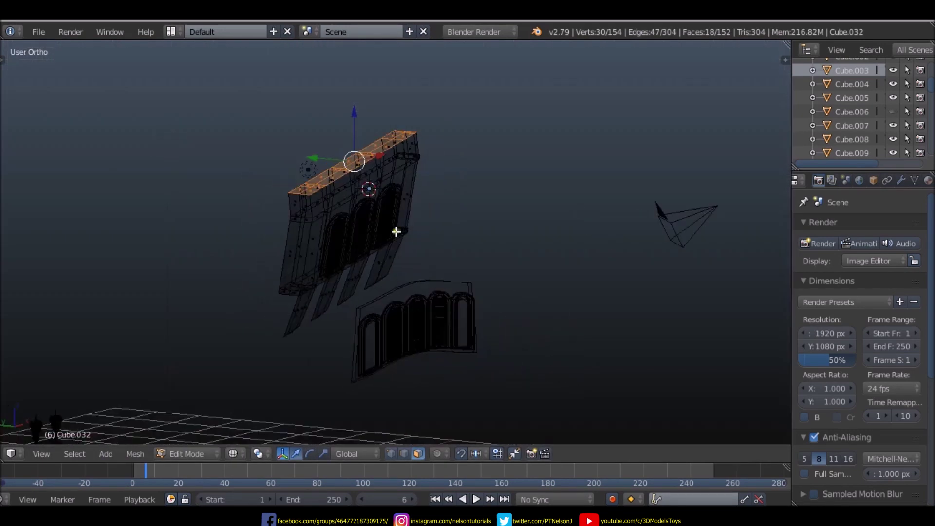
pyautogui.rightClick(331, 180)
pyautogui.moveTo(521, 200)
pyautogui.mouseDown(button='middle')
pyautogui.moveTo(341, 231)
pyautogui.moveTo(576, 230)
pyautogui.moveTo(455, 265)
pyautogui.moveTo(387, 265)
pyautogui.mouseUp(button='middle')
# - Select the Cube.032 panel together with its Cube.029 window grilles in Object Mode
pyautogui.press('z')
pyautogui.scroll(3, 368, 255)
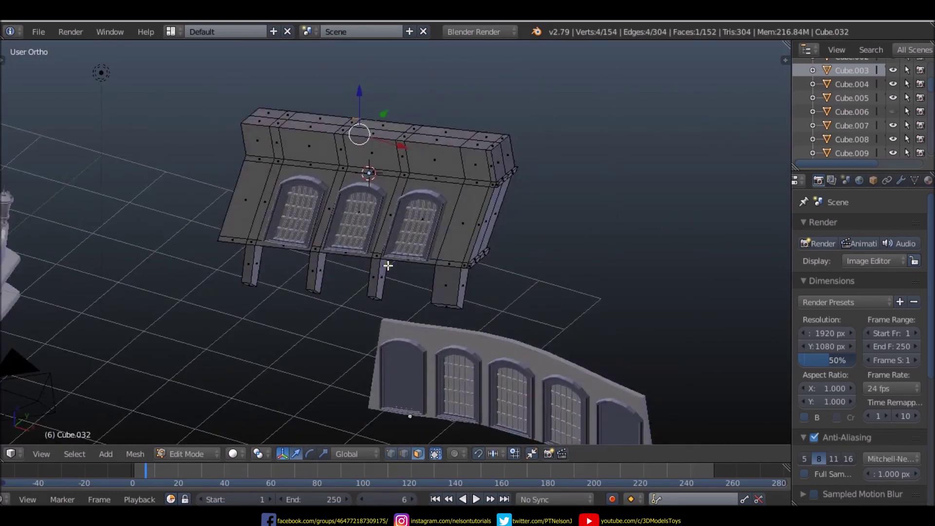
pyautogui.scroll(-5, 388, 265)
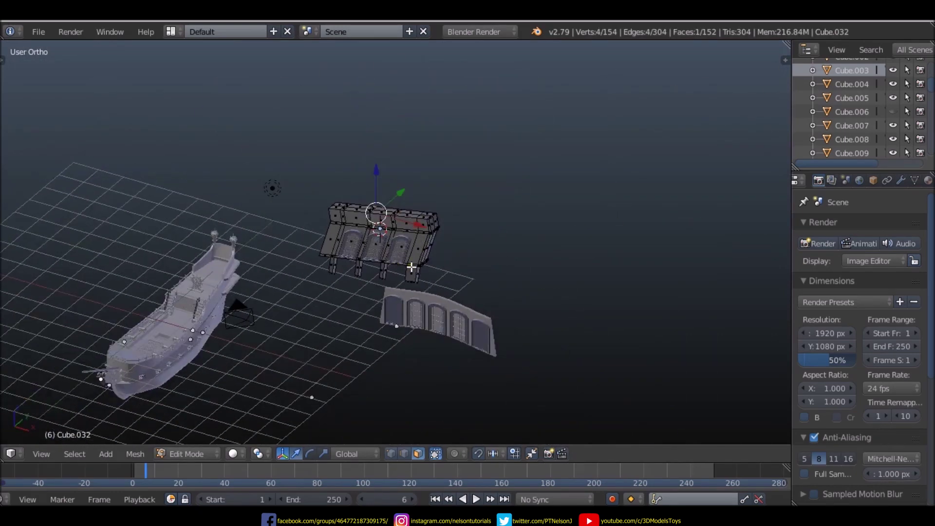
pyautogui.press('z')
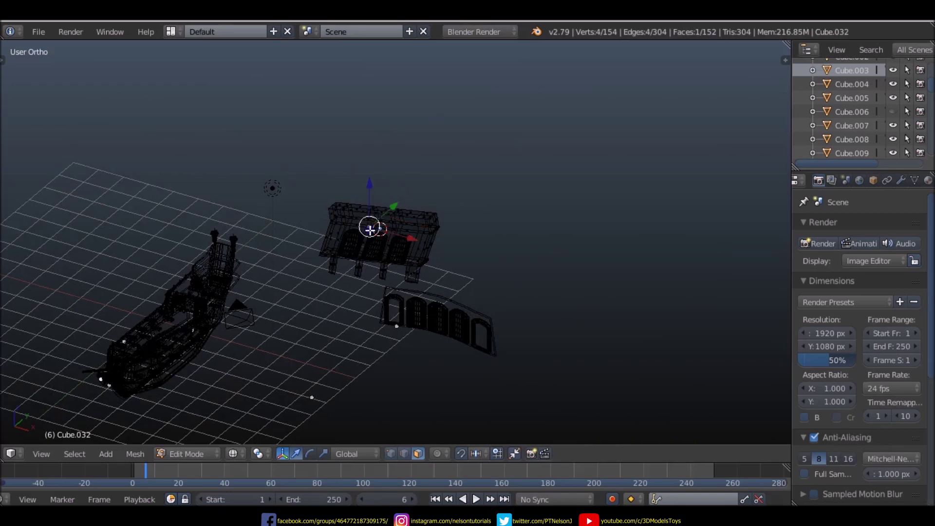
pyautogui.scroll(4, 370, 230)
pyautogui.press('a')
pyautogui.press('Tab')
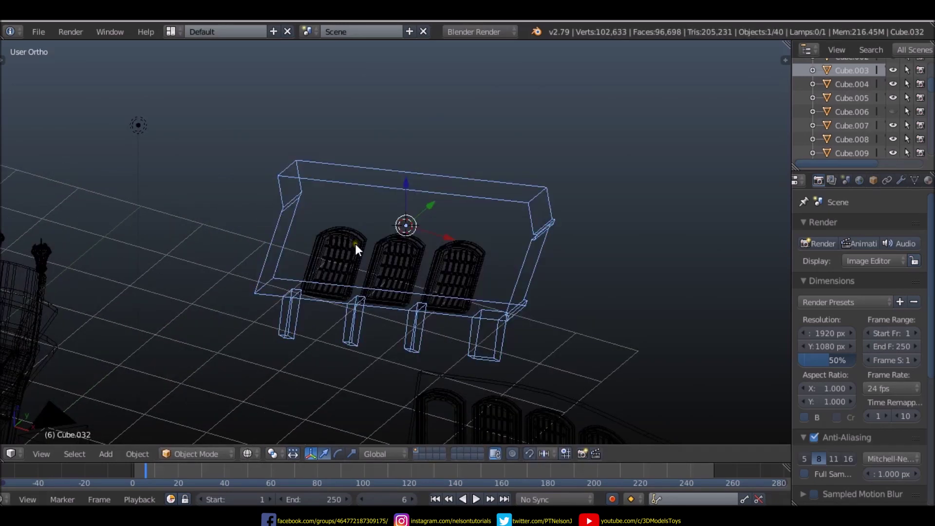
pyautogui.press('Tab')
pyautogui.press('Tab')
pyautogui.keyDown('shift'); pyautogui.click(346, 235); pyautogui.keyUp('shift')
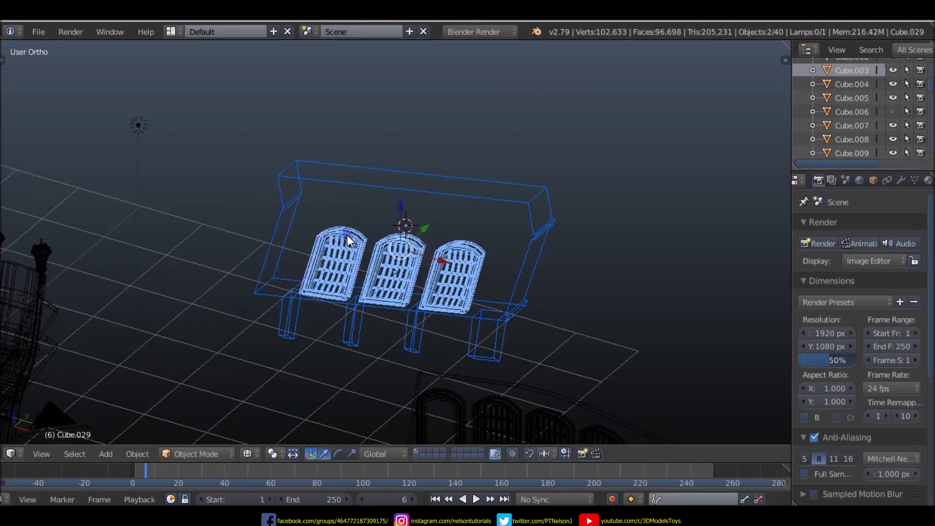
# - Rotate the panel and window grilles -90 degrees in top view
pyautogui.press('KP_7')
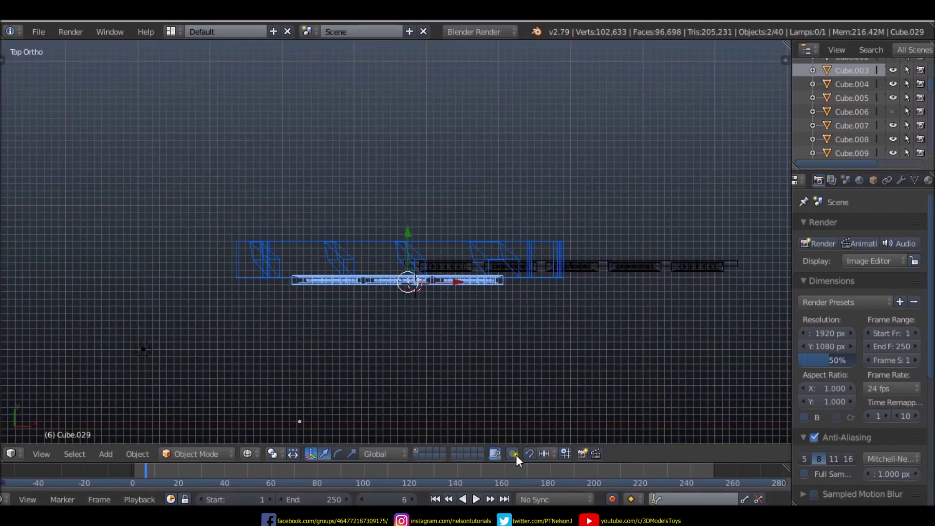
pyautogui.press('r')
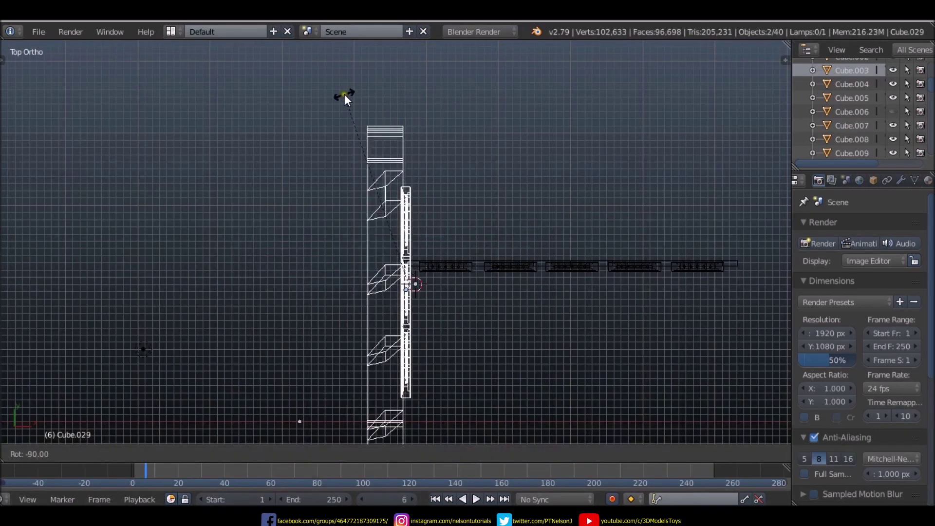
pyautogui.click(344, 95)
pyautogui.scroll(-3, 346, 115)
pyautogui.scroll(2, 404, 189)
# - Move the panel and windows to the right of the ship, clear of the hull
pyautogui.press('g')
pyautogui.click(272, 169)
pyautogui.scroll(-2, 271, 170)
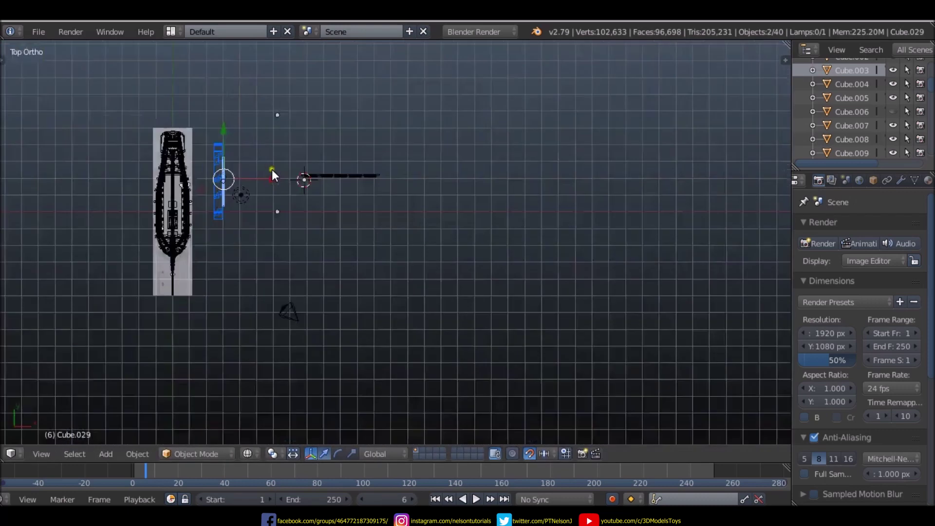
pyautogui.scroll(6, 244, 167)
pyautogui.press('g')
pyautogui.click(384, 148)
pyautogui.scroll(-3, 382, 152)
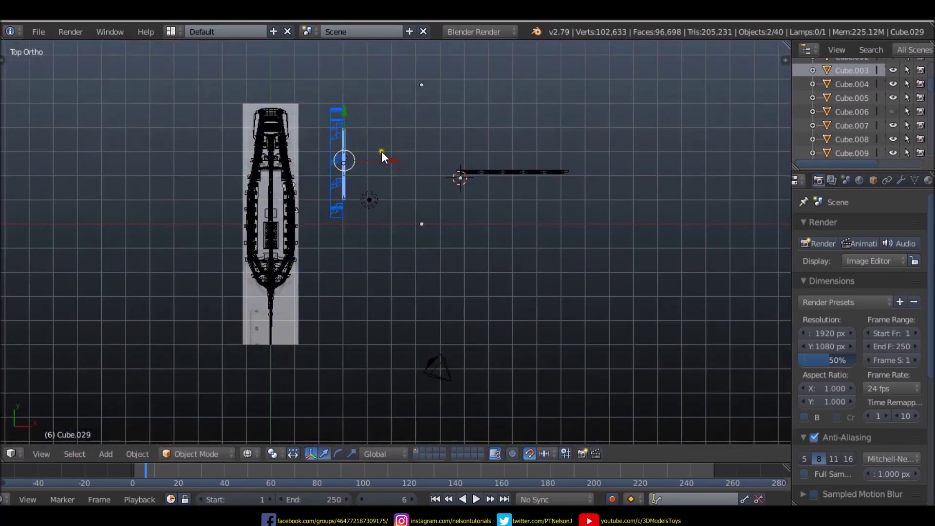
pyautogui.press('g')
pyautogui.click(301, 145)
pyautogui.scroll(4, 301, 145)
pyautogui.press('g')
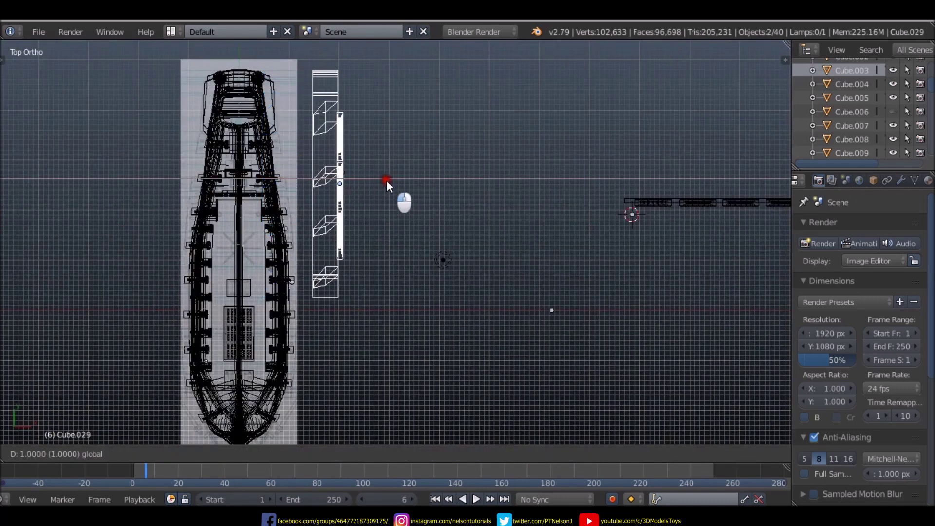
pyautogui.click(387, 180)
pyautogui.scroll(1, 320, 161)
# - In the side view, move the window parts down onto the ship and shrink them
pyautogui.moveTo(320, 162); pyautogui.dragTo(246, 160, button='middle')
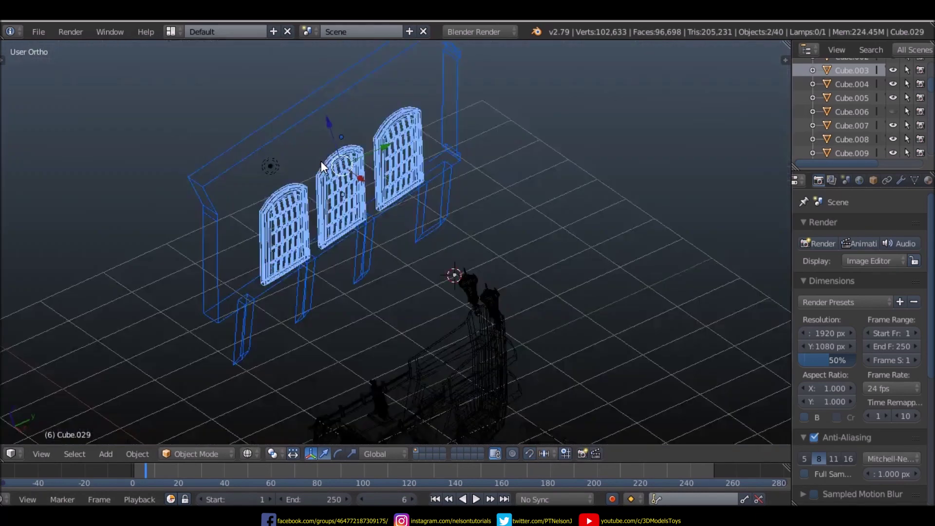
pyautogui.press('KP_3')
pyautogui.scroll(3, 291, 75)
pyautogui.press('g')
pyautogui.click(309, 198)
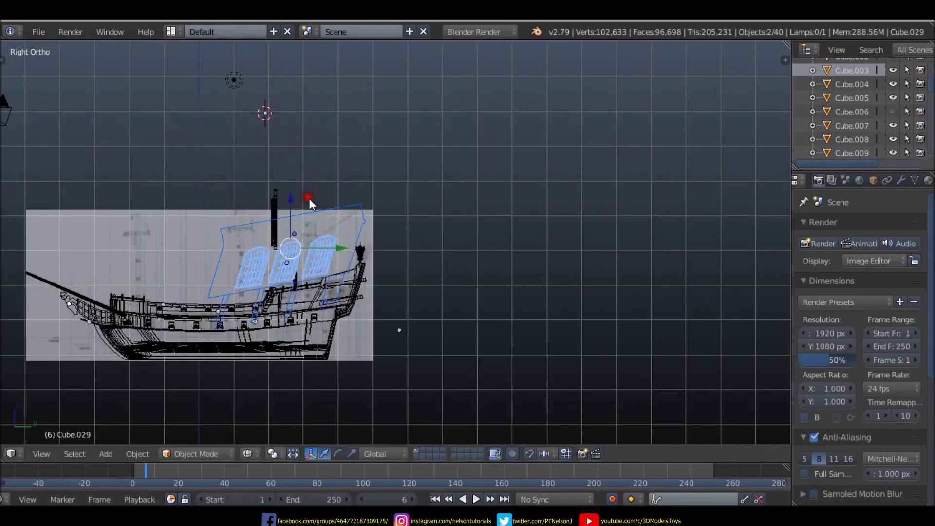
pyautogui.scroll(2, 321, 219)
pyautogui.scroll(-1, 335, 247)
pyautogui.press('s')
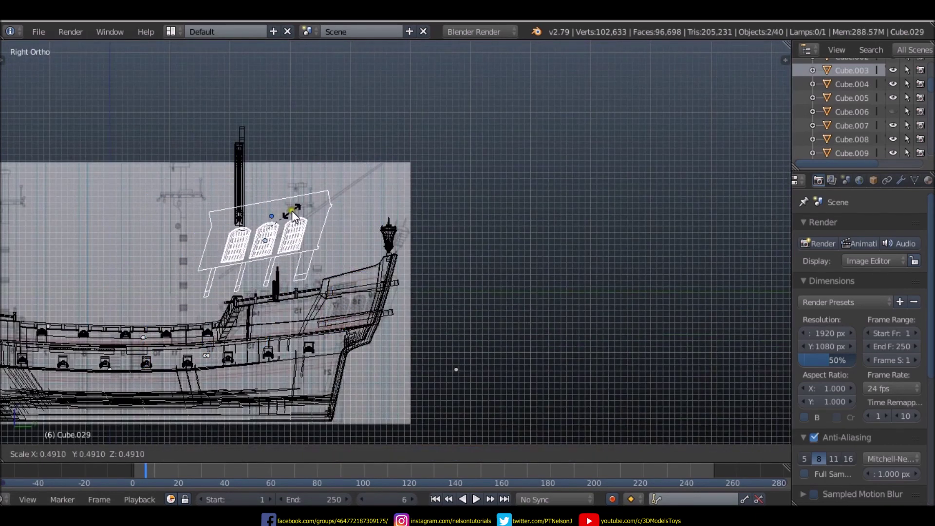
pyautogui.click(287, 214)
pyautogui.scroll(2, 286, 214)
pyautogui.scroll(1, 283, 215)
# - Reposition the window panel, shrink it to about three quarters, and lower it onto the hull
pyautogui.press('g')
pyautogui.click(417, 218)
pyautogui.scroll(2, 455, 263)
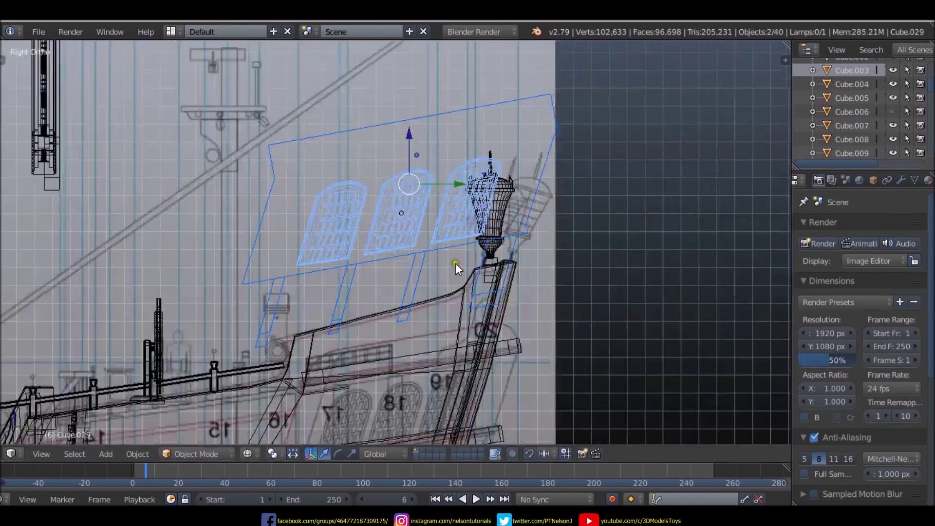
pyautogui.scroll(-1, 430, 174)
pyautogui.press('s')
pyautogui.click(385, 128)
pyautogui.press('g')
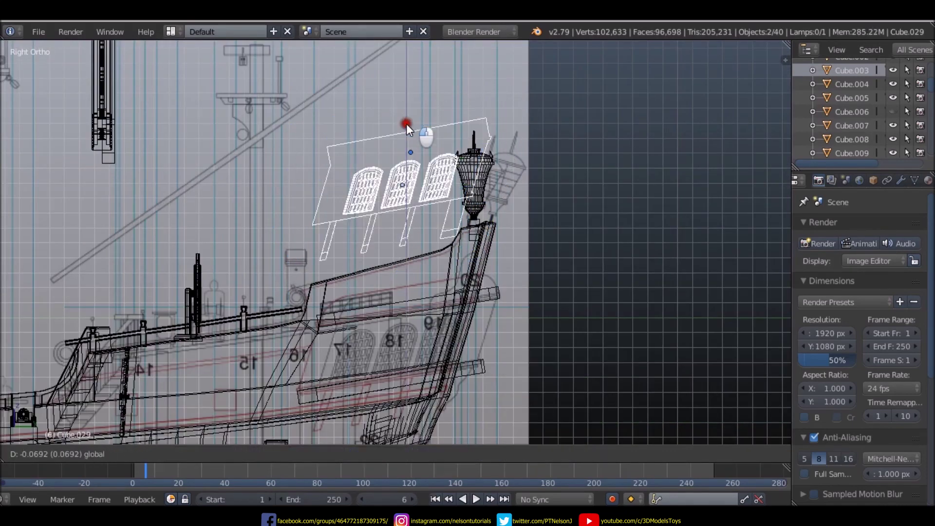
pyautogui.click(396, 273)
pyautogui.scroll(1, 390, 305)
pyautogui.scroll(2, 404, 267)
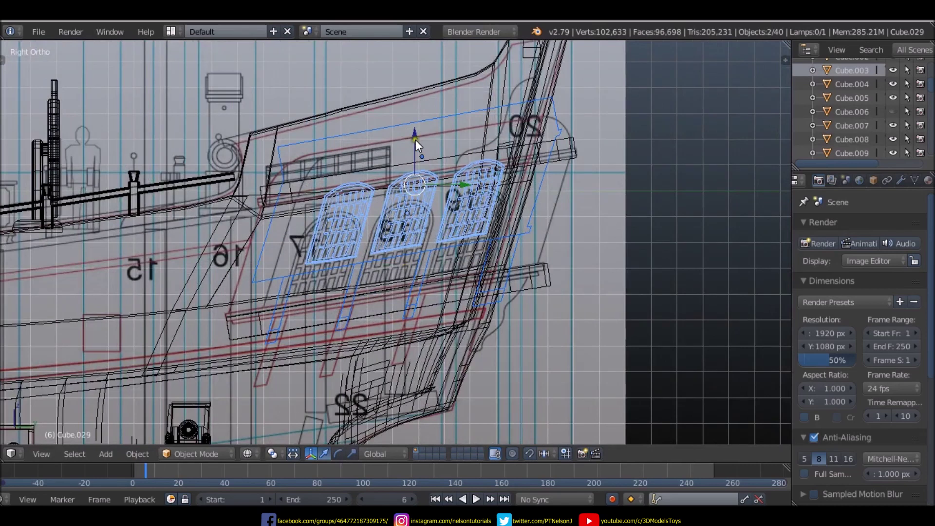
pyautogui.moveTo(416, 137); pyautogui.dragTo(413, 160)
# - Rescale the panel slightly to 1.0136 and tilt it to match the hull outline
pyautogui.press('s')
pyautogui.click(414, 171)
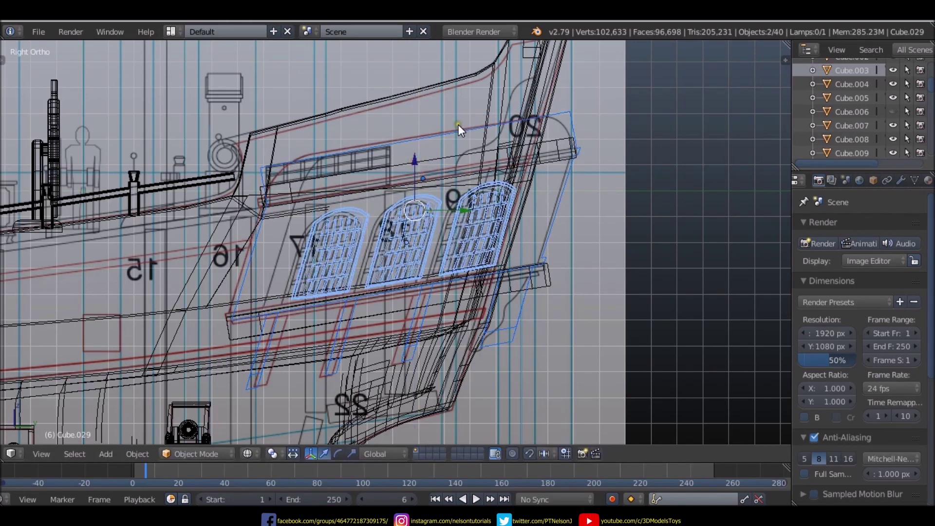
pyautogui.press('s')
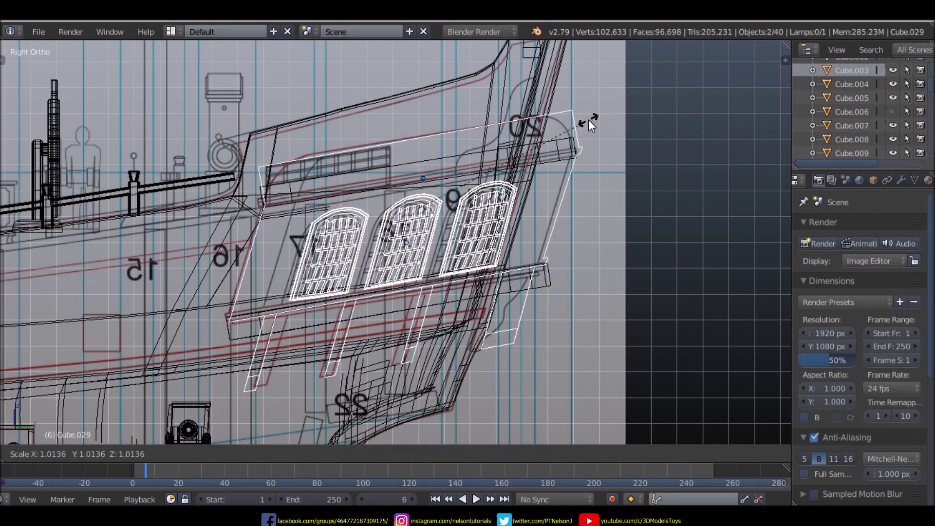
pyautogui.click(581, 119)
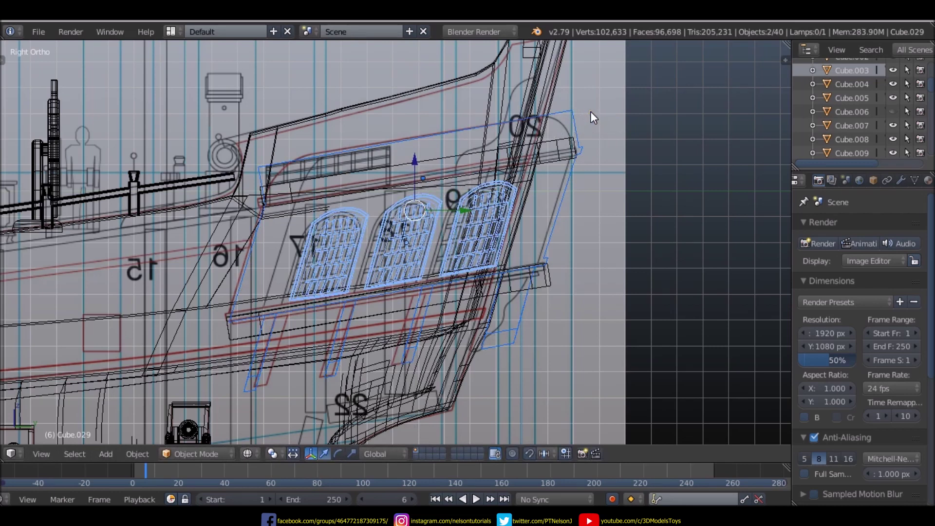
pyautogui.press('r')
pyautogui.click(624, 92)
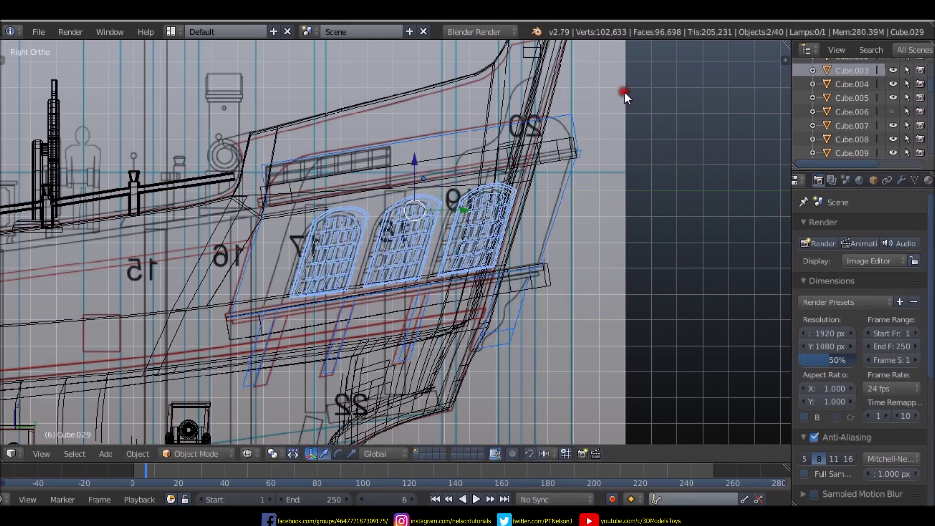
pyautogui.scroll(-3, 513, 92)
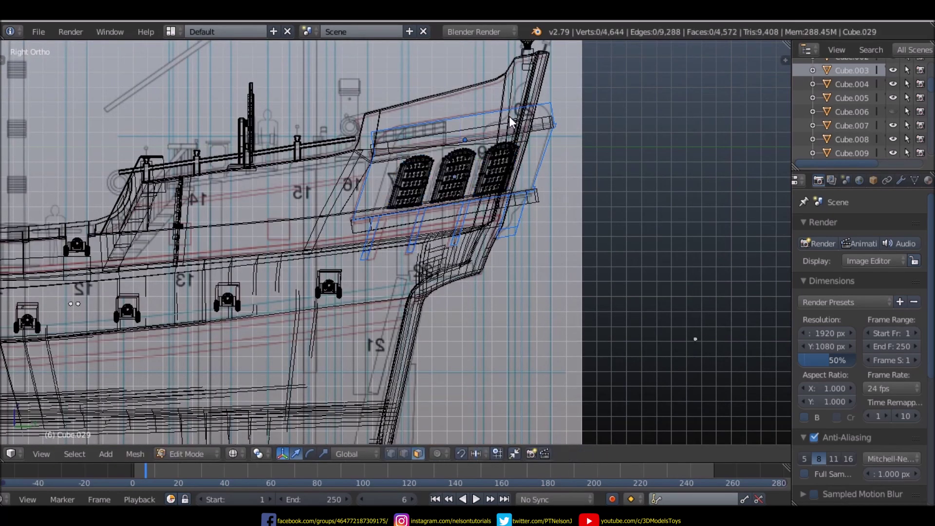
# - Switch to solid shading and open the backing panel alone in Edit Mode
pyautogui.press('z')
pyautogui.press('Tab')
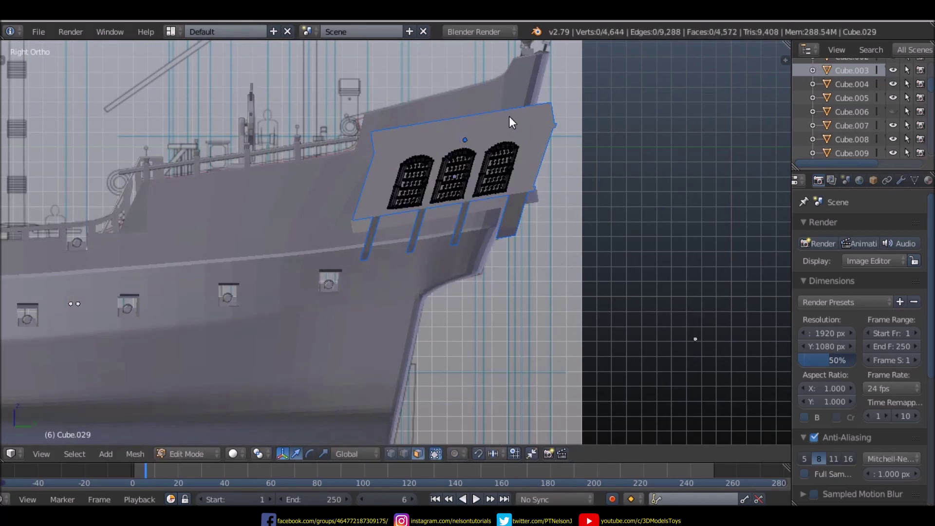
pyautogui.press('Tab')
pyautogui.rightClick(509, 122)
pyautogui.press('Tab')
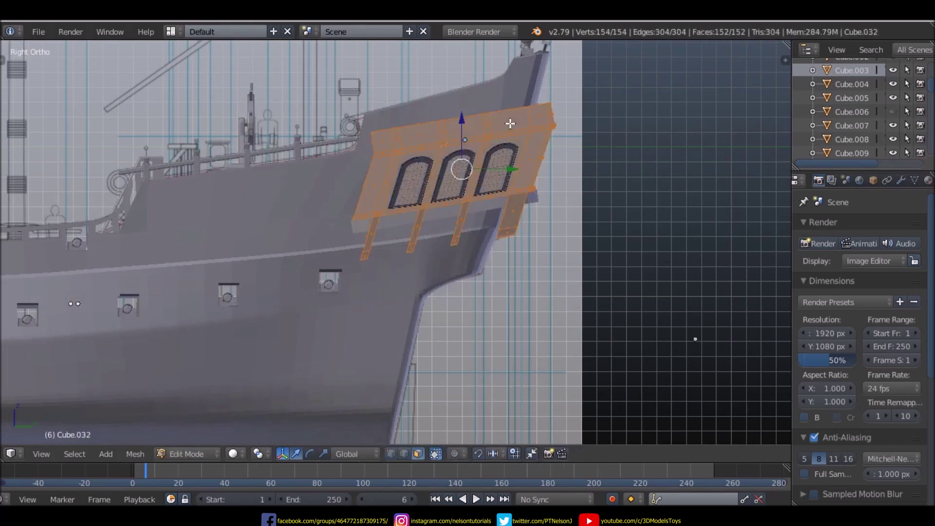
# - Inspect the panel from angled and edge-on views, then select the window frames in Object Mode
pyautogui.moveTo(510, 123)
pyautogui.mouseDown(button='middle')
pyautogui.moveTo(512, 138)
pyautogui.moveTo(633, 113)
pyautogui.mouseUp(button='middle')
pyautogui.rightClick(512, 139)
pyautogui.scroll(4, 557, 145)
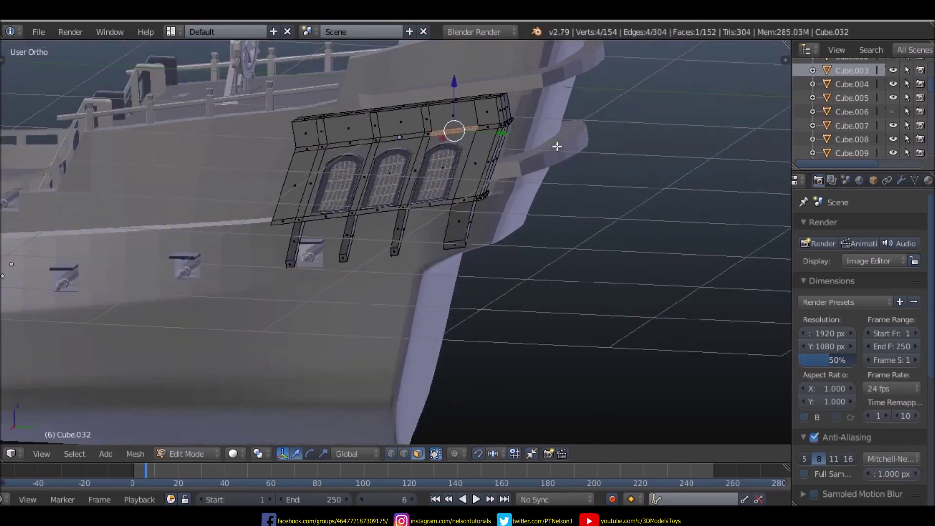
pyautogui.moveTo(557, 146)
pyautogui.mouseDown(button='middle')
pyautogui.moveTo(472, 162)
pyautogui.moveTo(428, 183)
pyautogui.moveTo(447, 157)
pyautogui.mouseUp(button='middle')
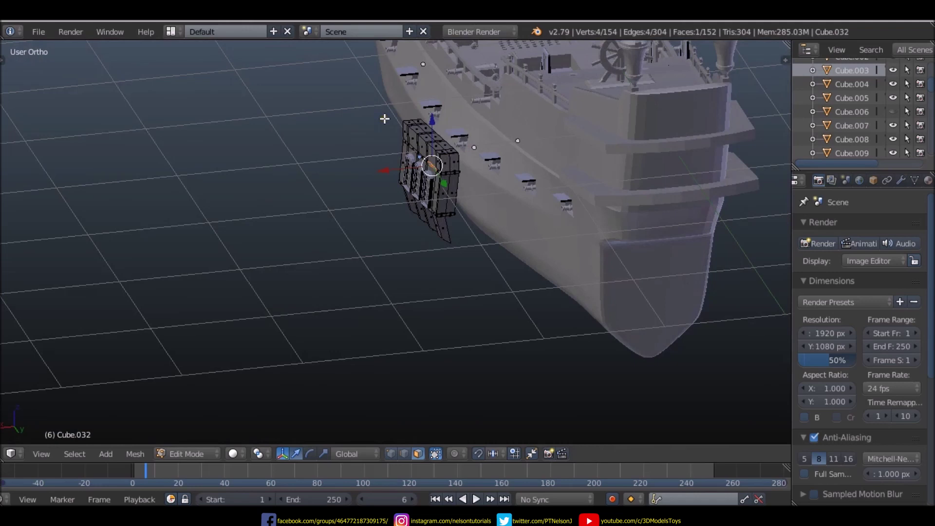
pyautogui.press('Tab')
pyautogui.rightClick(420, 186)
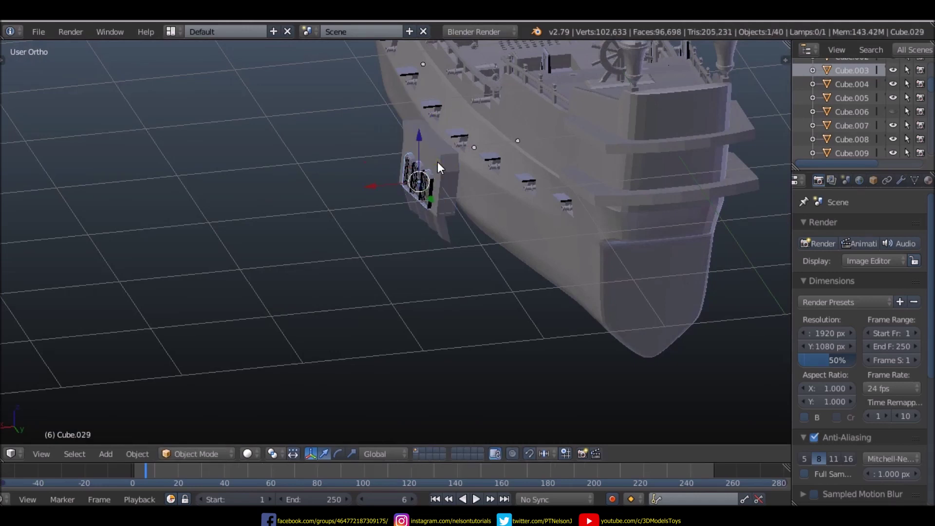
# - Slide the panel and windows along the hull and rotate them about -9° in top view
pyautogui.keyDown('shift'); pyautogui.rightClick(453, 174); pyautogui.keyUp('shift')
pyautogui.moveTo(369, 174)
pyautogui.mouseDown()
pyautogui.moveTo(546, 138)
pyautogui.moveTo(524, 138)
pyautogui.mouseUp()
pyautogui.press('KP_7')
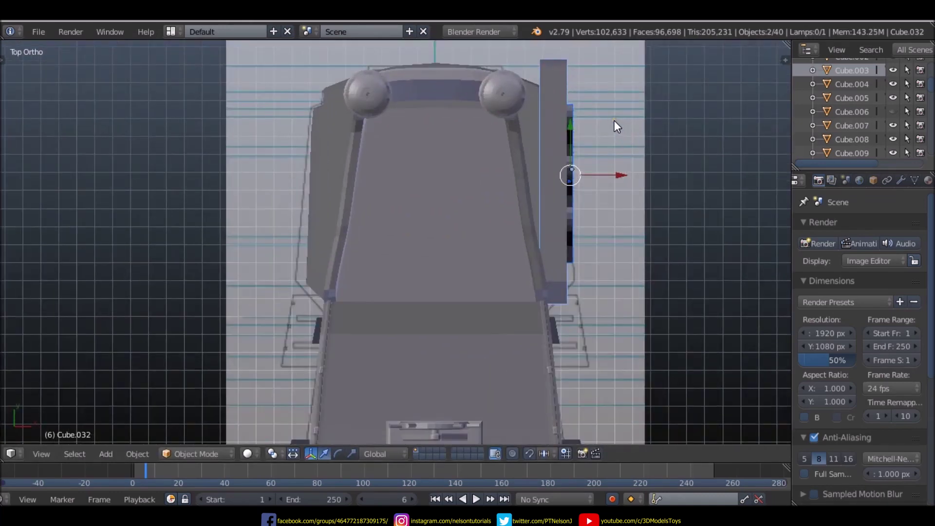
pyautogui.press('r')
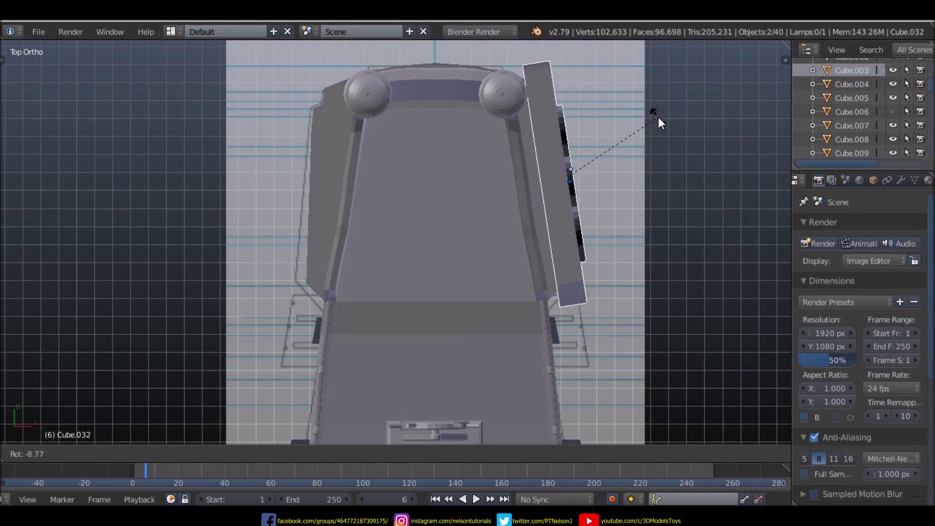
pyautogui.click(658, 116)
pyautogui.moveTo(623, 174); pyautogui.dragTo(603, 177)
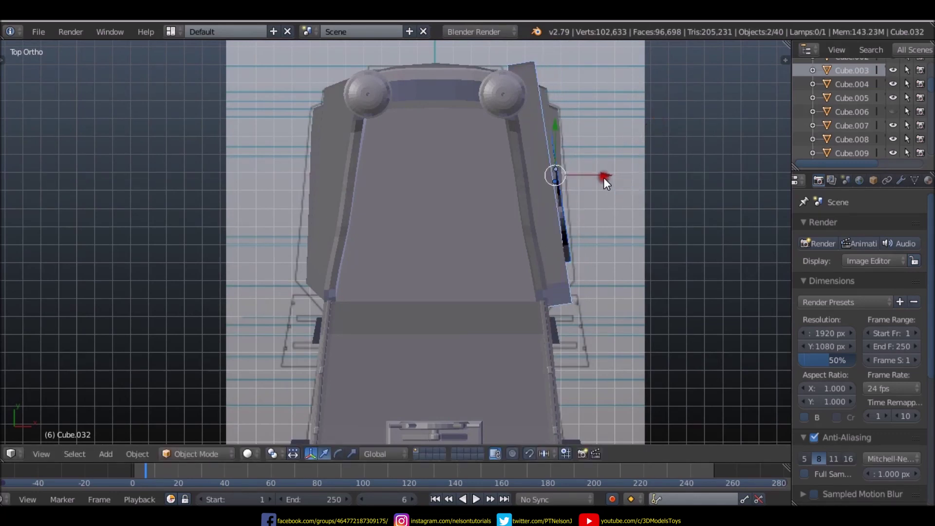
pyautogui.moveTo(627, 215)
pyautogui.mouseDown(button='middle')
pyautogui.moveTo(338, 59)
pyautogui.moveTo(265, 83)
pyautogui.moveTo(472, 84)
pyautogui.moveTo(509, 43)
pyautogui.moveTo(454, 405)
pyautogui.moveTo(418, 417)
pyautogui.mouseUp(button='middle')
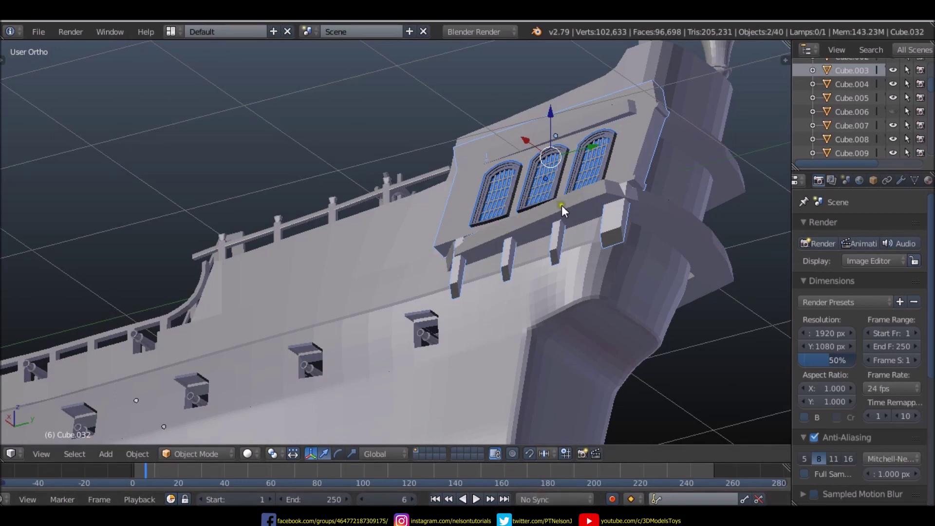
pyautogui.moveTo(562, 205)
pyautogui.mouseDown(button='middle')
pyautogui.moveTo(468, 306)
pyautogui.moveTo(540, 285)
pyautogui.moveTo(449, 299)
pyautogui.moveTo(498, 290)
pyautogui.moveTo(518, 324)
pyautogui.moveTo(515, 299)
pyautogui.moveTo(590, 259)
pyautogui.moveTo(663, 252)
pyautogui.moveTo(492, 278)
pyautogui.moveTo(305, 288)
pyautogui.moveTo(113, 336)
pyautogui.moveTo(173, 350)
pyautogui.mouseUp(button='middle')
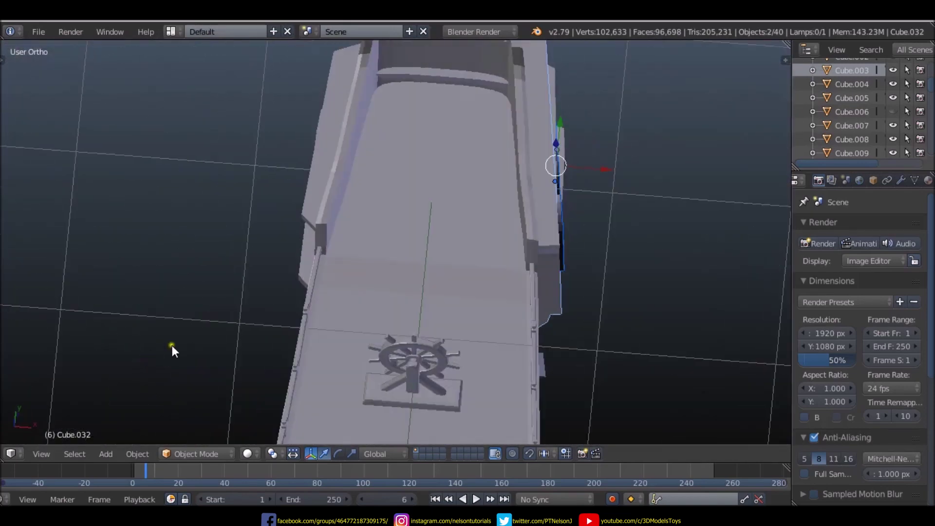
pyautogui.moveTo(377, 281)
pyautogui.mouseDown(button='middle')
pyautogui.moveTo(622, 277)
pyautogui.moveTo(407, 183)
pyautogui.mouseUp(button='middle')
pyautogui.scroll(3, 506, 190)
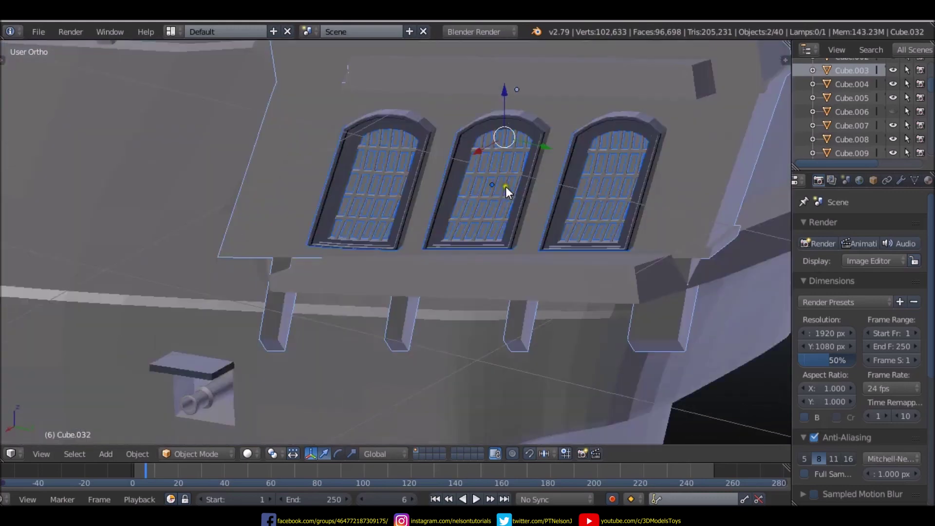
pyautogui.scroll(-2, 510, 186)
pyautogui.moveTo(476, 223)
pyautogui.mouseDown(button='middle')
pyautogui.moveTo(555, 218)
pyautogui.moveTo(547, 217)
pyautogui.moveTo(623, 230)
pyautogui.moveTo(498, 247)
pyautogui.mouseUp(button='middle')
pyautogui.scroll(-3, 623, 229)
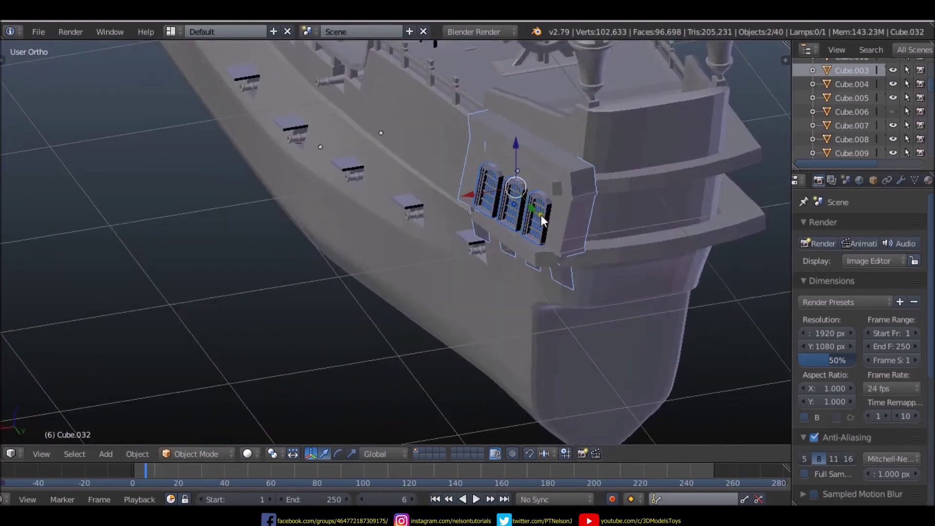
# - In wireframe view, select the stern window object on its own, dropping the hull
pyautogui.press('Tab')
pyautogui.press('Tab')
pyautogui.press('z')
pyautogui.scroll(3, 551, 193)
pyautogui.rightClick(561, 156)
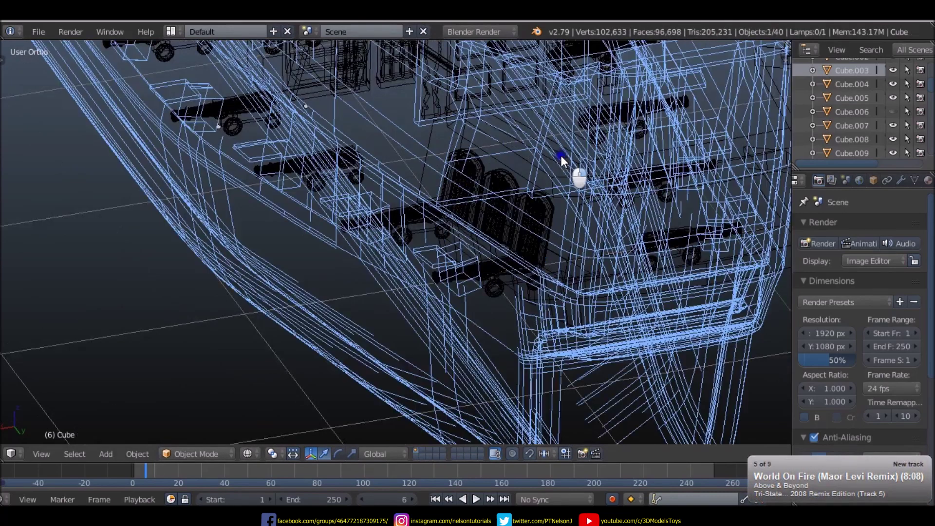
pyautogui.rightClick(456, 167)
pyautogui.keyDown('shift'); pyautogui.rightClick(435, 144); pyautogui.keyUp('shift')
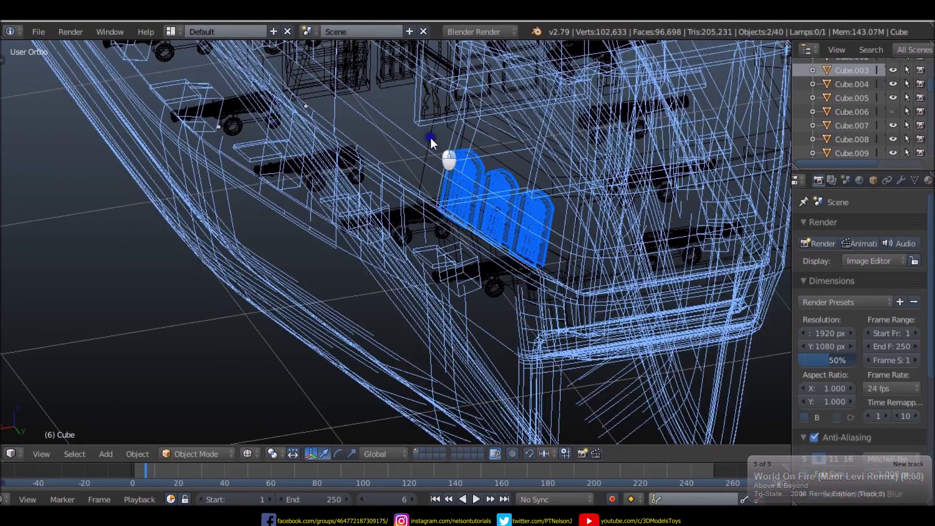
pyautogui.rightClick(467, 186)
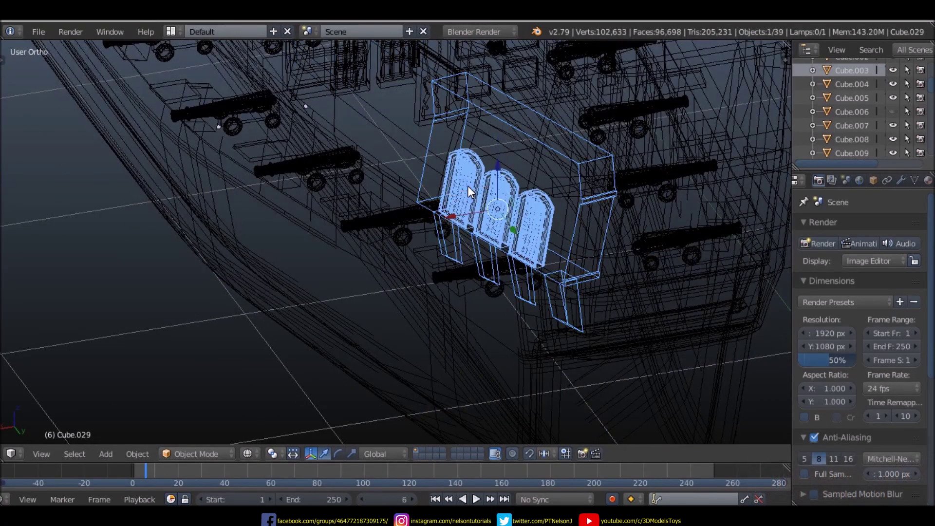
# - Check the joined panel in Edit Mode with solid shading, then select the stern hull object
pyautogui.moveTo(468, 186)
pyautogui.mouseDown(button='middle')
pyautogui.moveTo(512, 162)
pyautogui.moveTo(510, 219)
pyautogui.moveTo(651, 185)
pyautogui.moveTo(515, 232)
pyautogui.mouseUp(button='middle')
pyautogui.press('Tab')
pyautogui.press('z')
pyautogui.press('Tab')
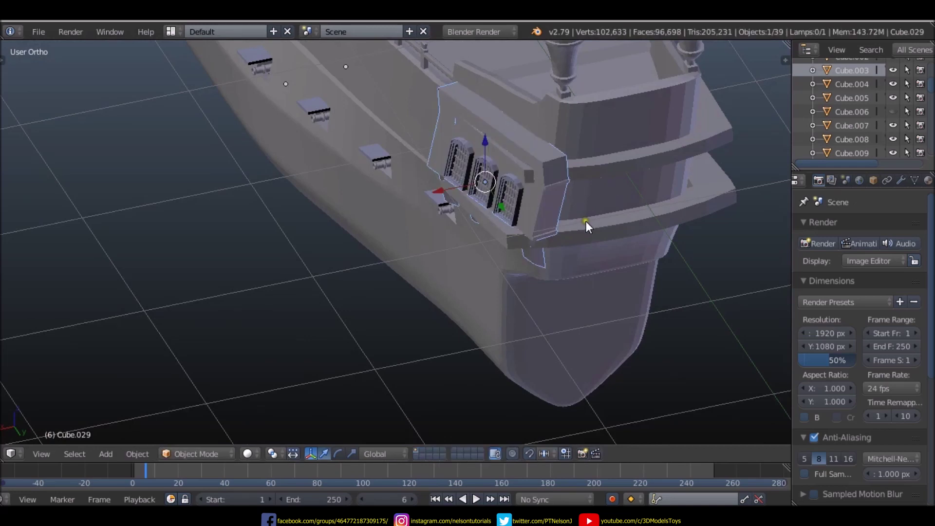
pyautogui.rightClick(585, 230)
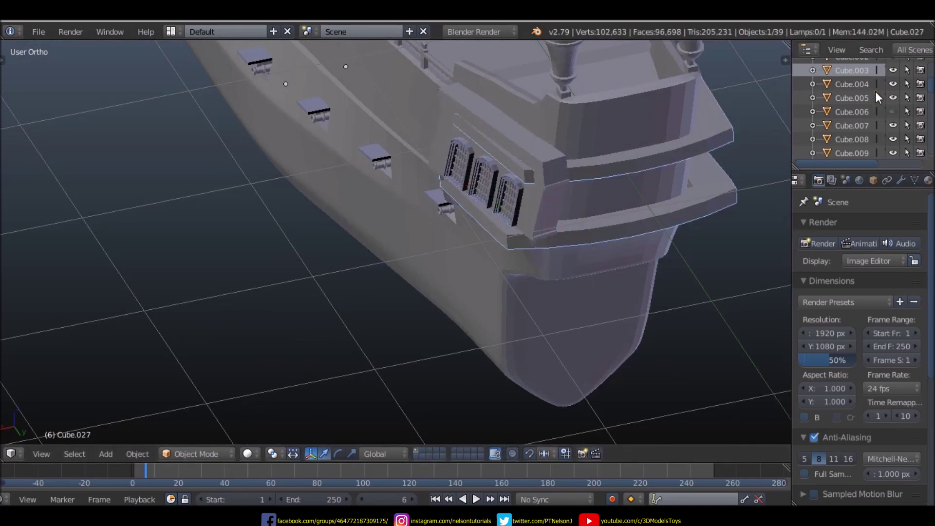
# - Toggle Outliner visibility of Cylinder.004 and Cylinder.002, ending with Cube.027 hidden
pyautogui.scroll(-10, 875, 102)
pyautogui.scroll(2, 891, 106)
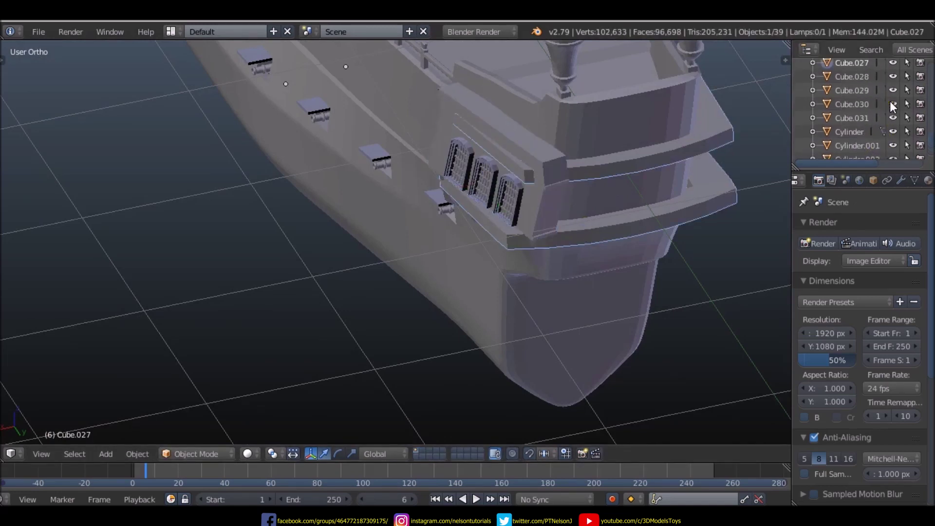
pyautogui.scroll(-2, 893, 122)
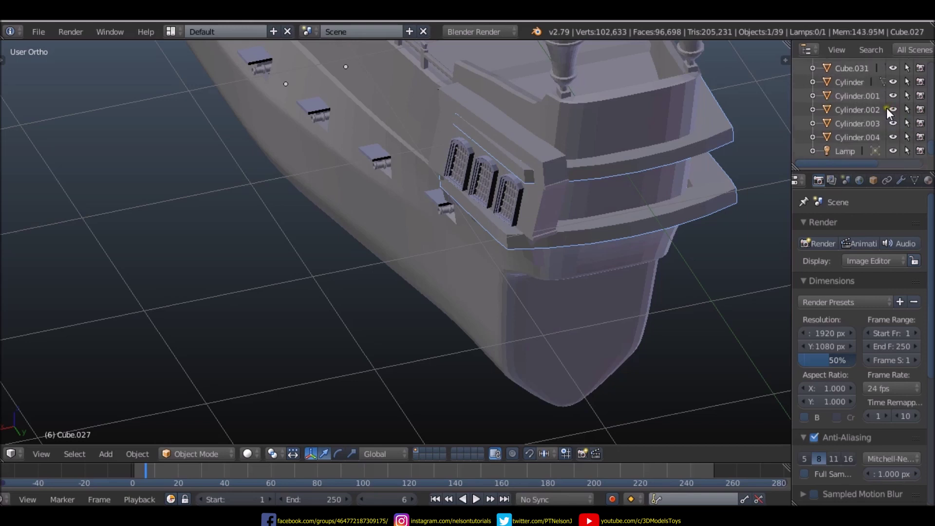
pyautogui.click(893, 137)
pyautogui.click(892, 109)
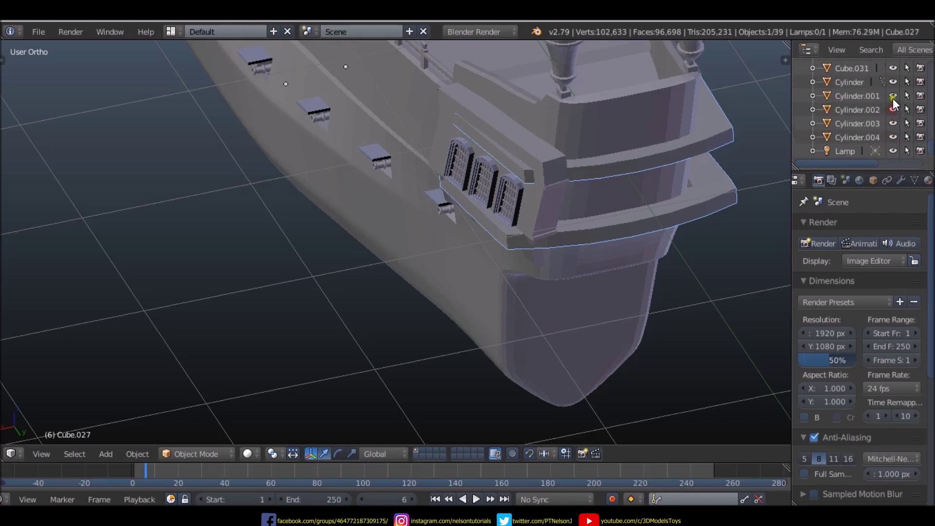
pyautogui.scroll(3, 878, 141)
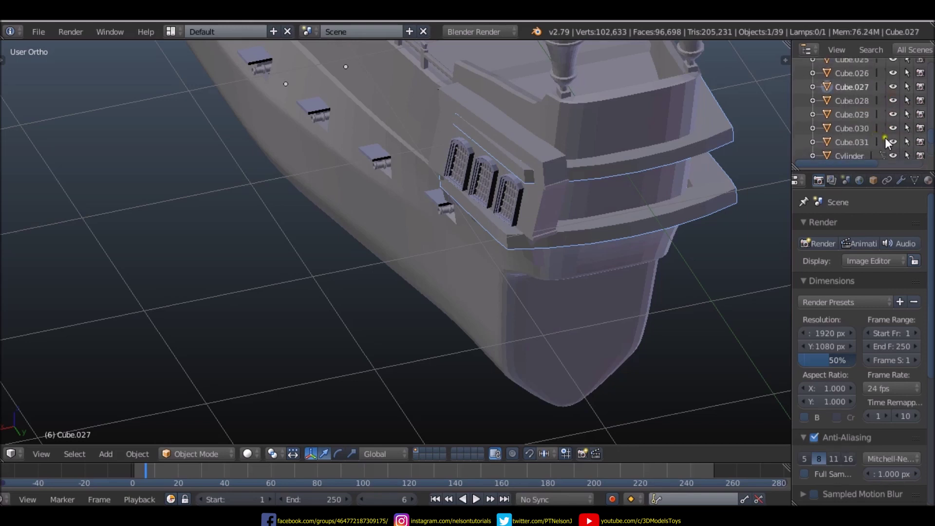
pyautogui.click(892, 115)
pyautogui.click(893, 86)
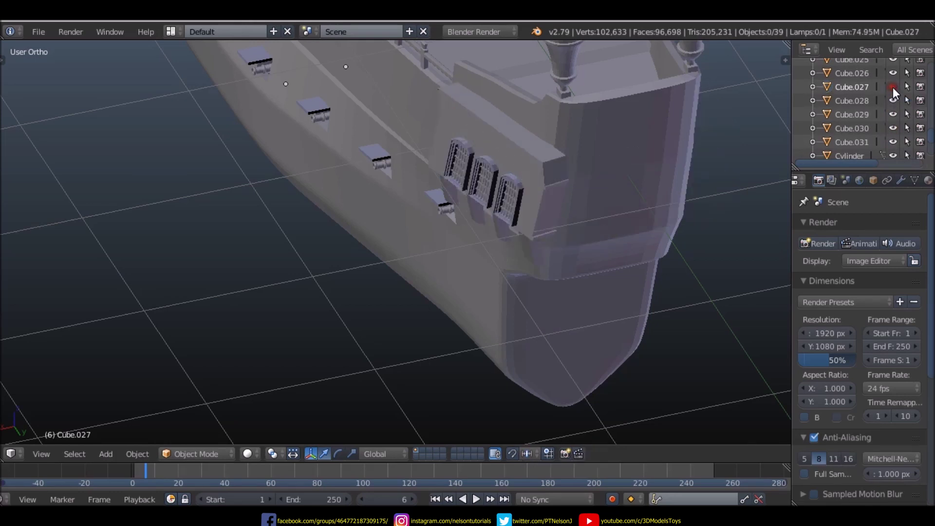
# - Select the stern window panel and orbit to a side view of the ship
pyautogui.scroll(-2, 639, 171)
pyautogui.scroll(-1, 616, 172)
pyautogui.scroll(2, 536, 164)
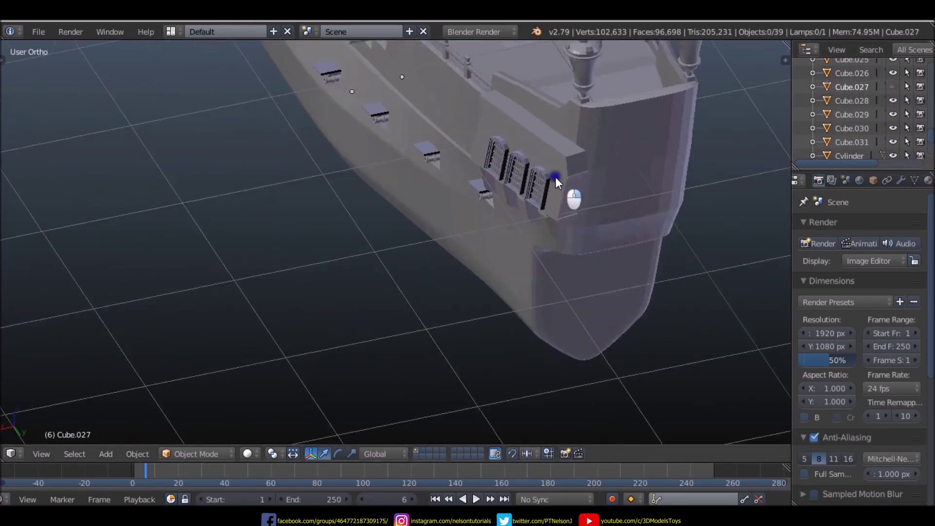
pyautogui.rightClick(555, 176)
pyautogui.moveTo(555, 177)
pyautogui.mouseDown(button='middle')
pyautogui.moveTo(580, 207)
pyautogui.moveTo(620, 167)
pyautogui.moveTo(727, 159)
pyautogui.moveTo(282, 243)
pyautogui.mouseUp(button='middle')
# - In top wireframe view, add a Mirror modifier to the stern window panel
pyautogui.press('KP_7')
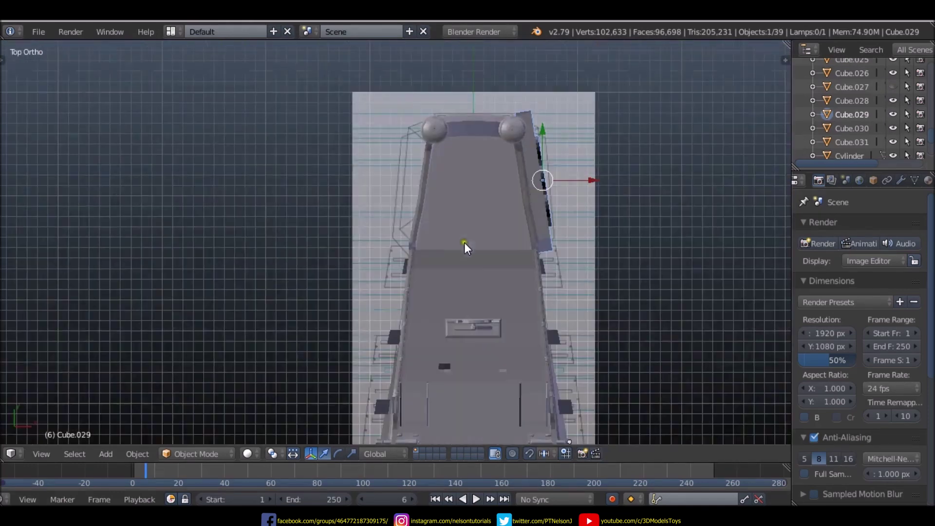
pyautogui.scroll(2, 550, 187)
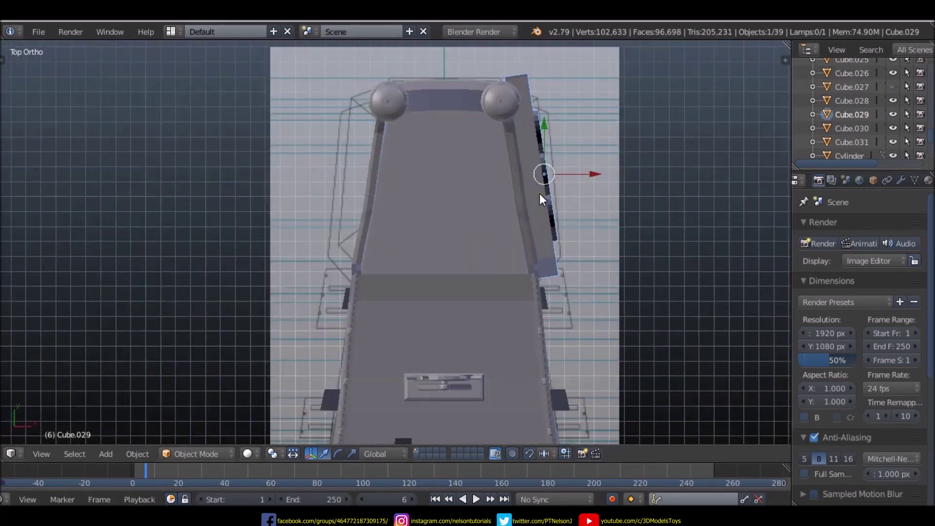
pyautogui.press('z')
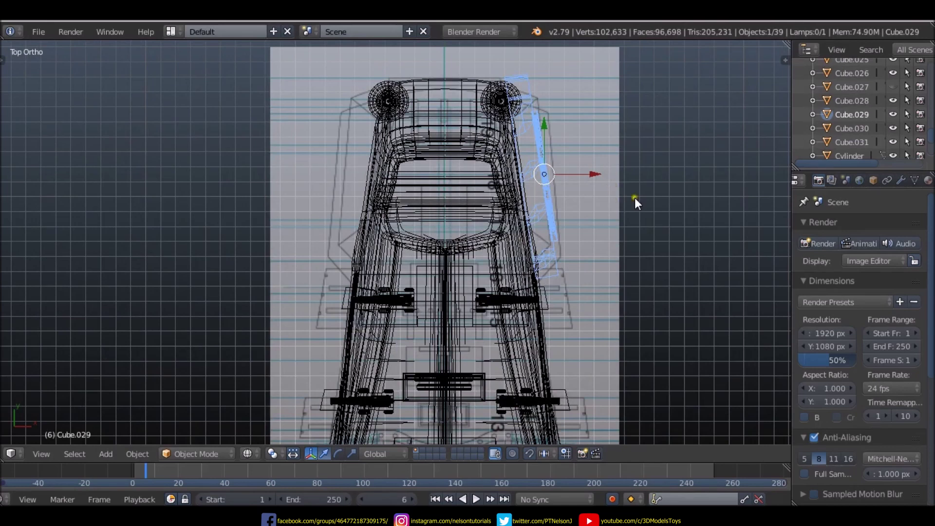
pyautogui.click(902, 181)
pyautogui.click(887, 228)
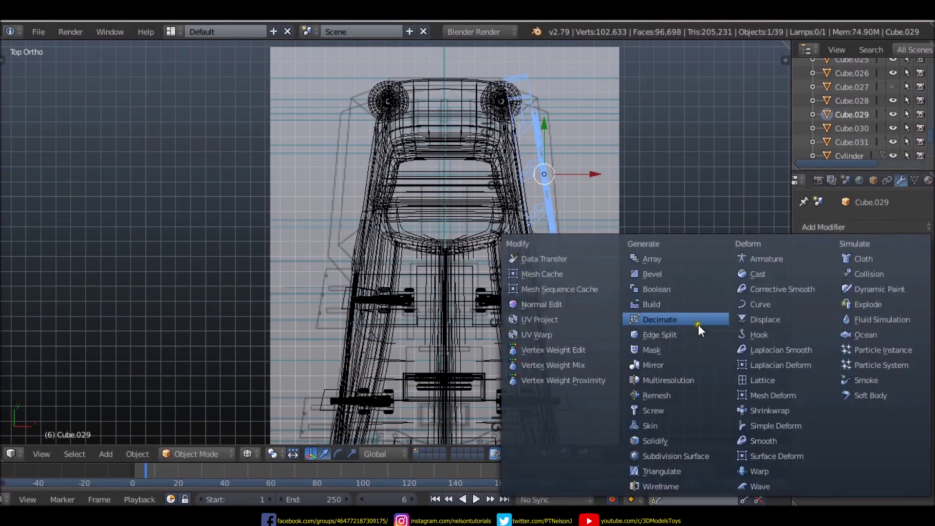
pyautogui.click(685, 365)
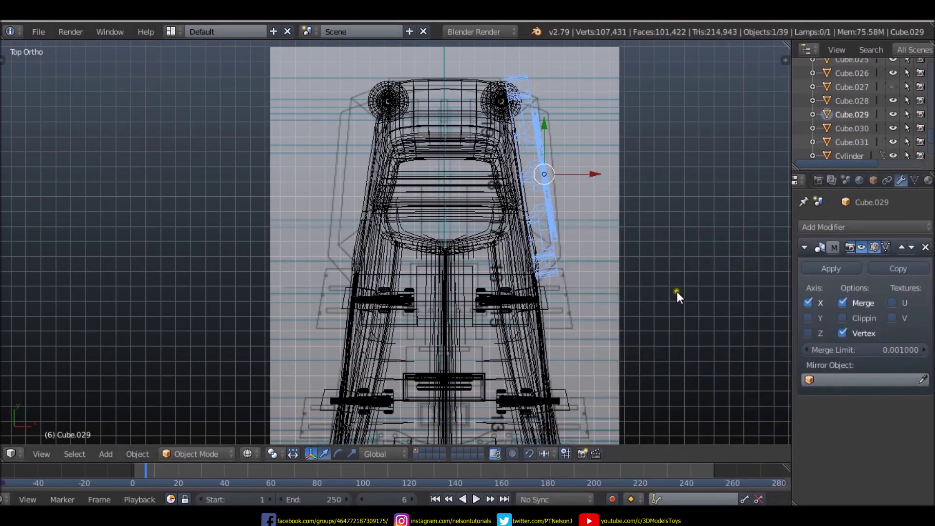
pyautogui.moveTo(677, 291); pyautogui.dragTo(584, 156, button='middle')
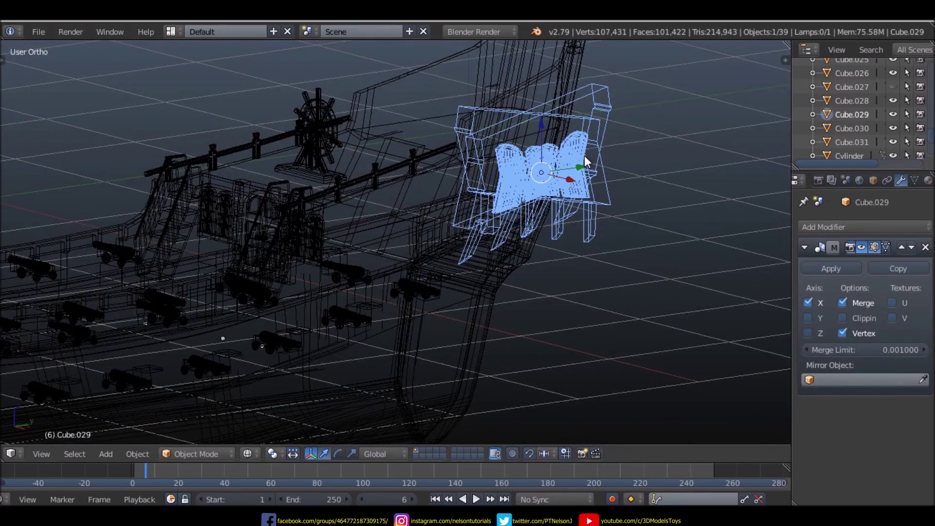
# - Try mirroring along Y and Z, turn both back off, and disable Merge
pyautogui.click(808, 316)
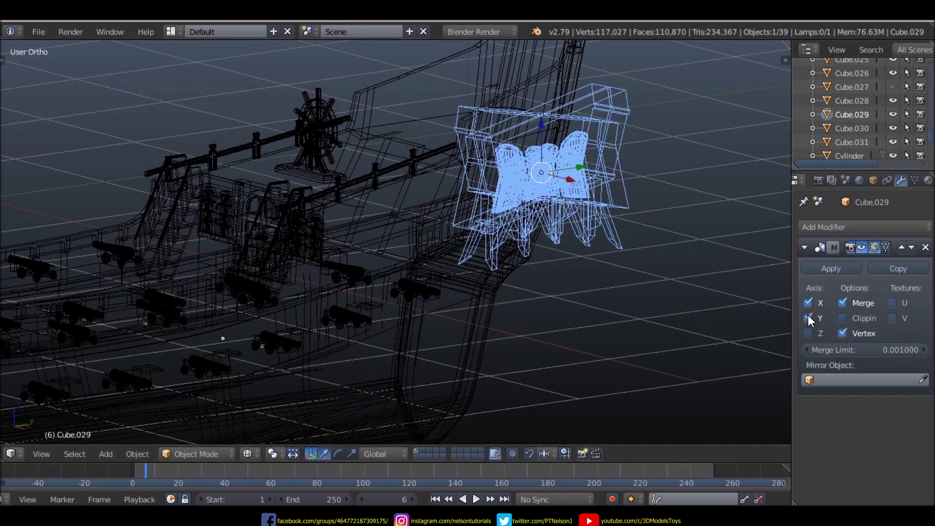
pyautogui.click(808, 317)
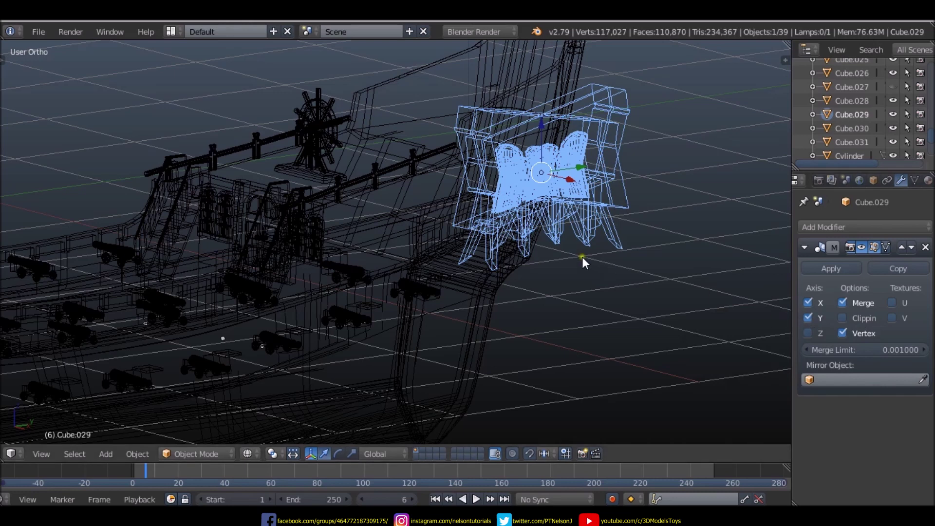
pyautogui.moveTo(582, 263); pyautogui.dragTo(658, 340, button='middle')
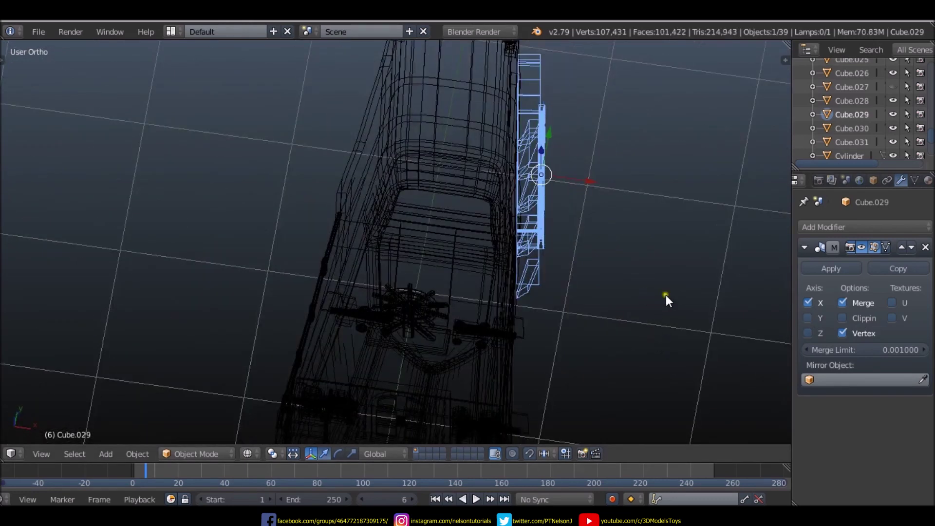
pyautogui.click(807, 333)
pyautogui.moveTo(657, 292); pyautogui.dragTo(602, 213, button='middle')
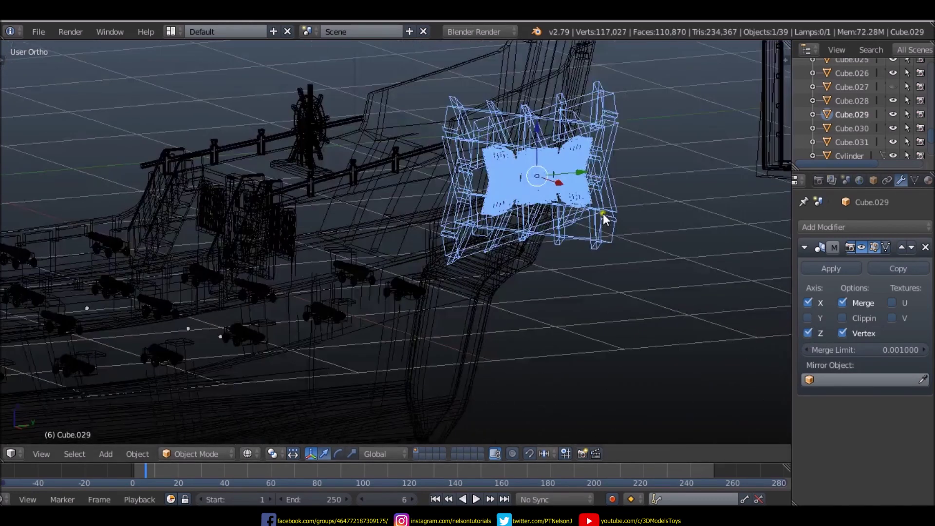
pyautogui.click(807, 333)
pyautogui.click(842, 302)
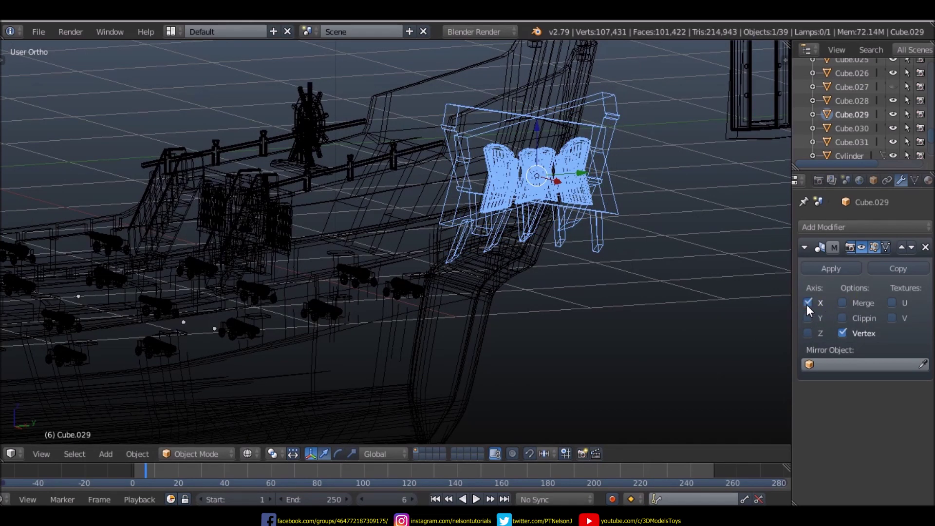
pyautogui.moveTo(638, 276)
pyautogui.mouseDown(button='middle')
pyautogui.moveTo(408, 270)
pyautogui.moveTo(435, 278)
pyautogui.mouseUp(button='middle')
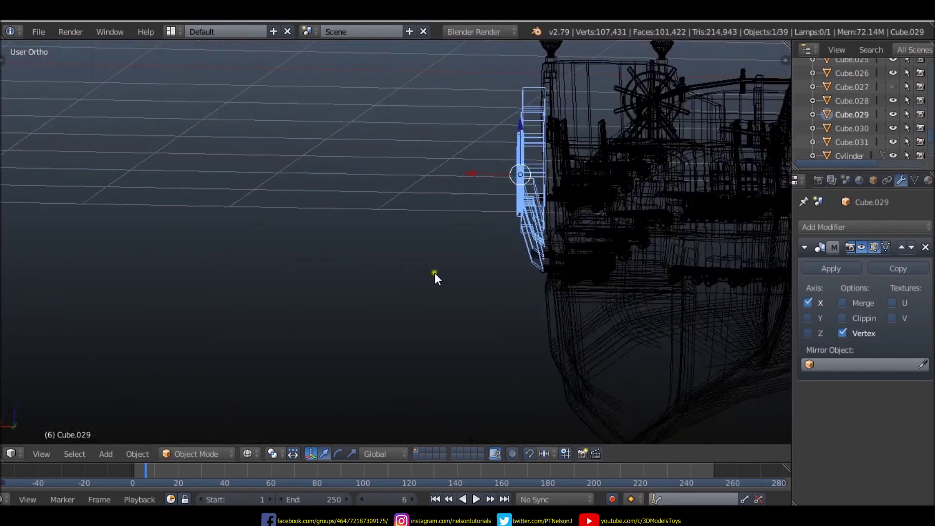
# - Check side, back and top views, nudge the panel along X, re-enable Merge, remove the Mirror
pyautogui.press('ctrl+KP_3')
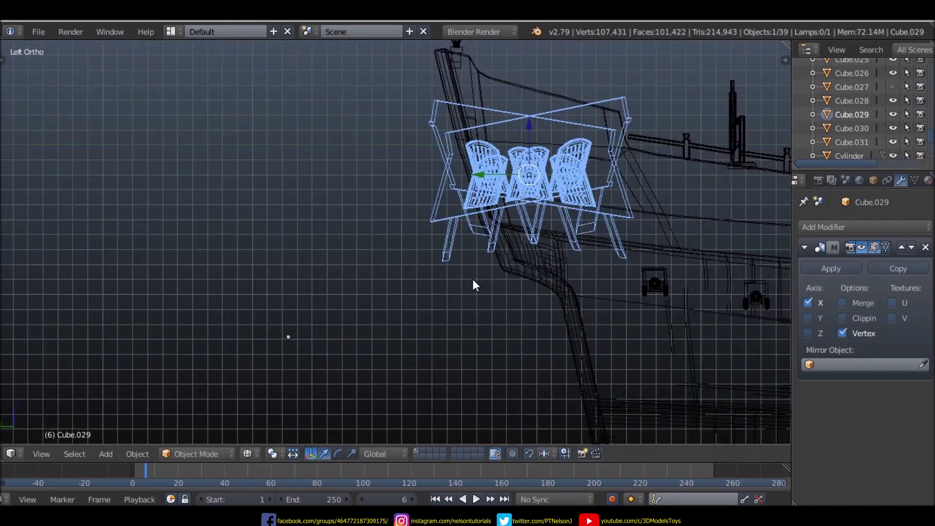
pyautogui.press('ctrl+KP_1')
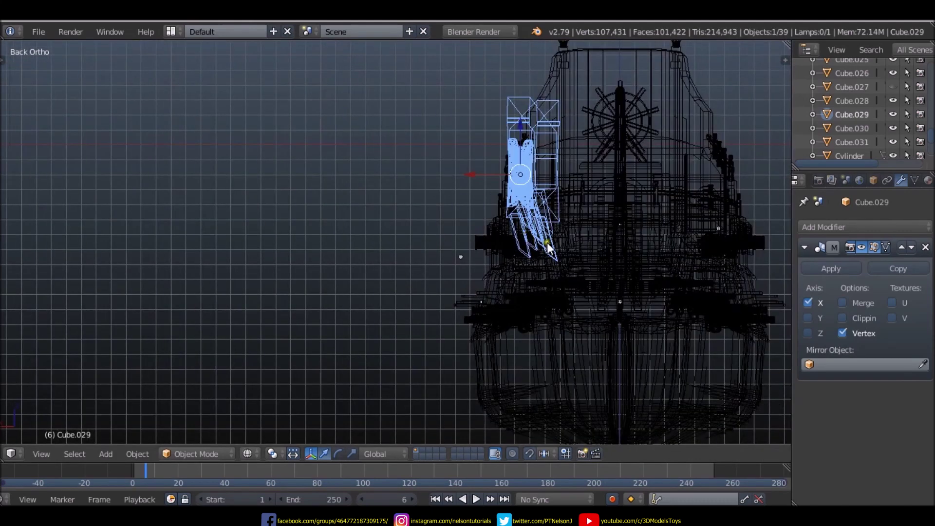
pyautogui.press('KP_7')
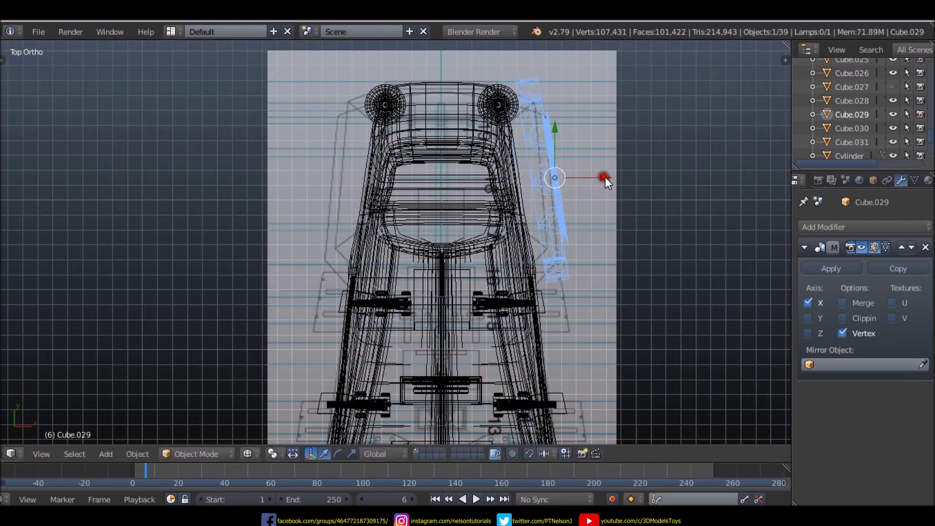
pyautogui.moveTo(604, 178); pyautogui.dragTo(591, 177)
pyautogui.click(842, 302)
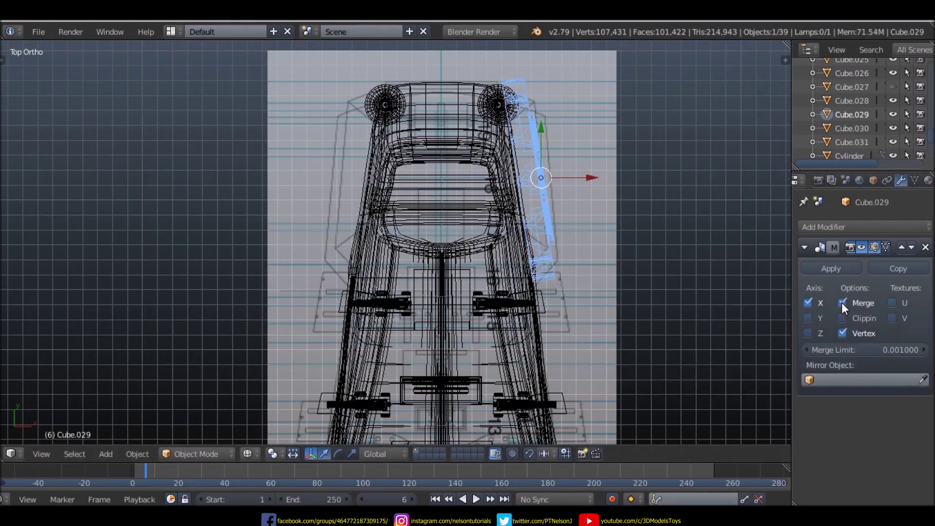
pyautogui.click(925, 247)
# - Add a fresh X-axis Mirror modifier to the panel with Merge limit 0.0134
pyautogui.scroll(2, 717, 281)
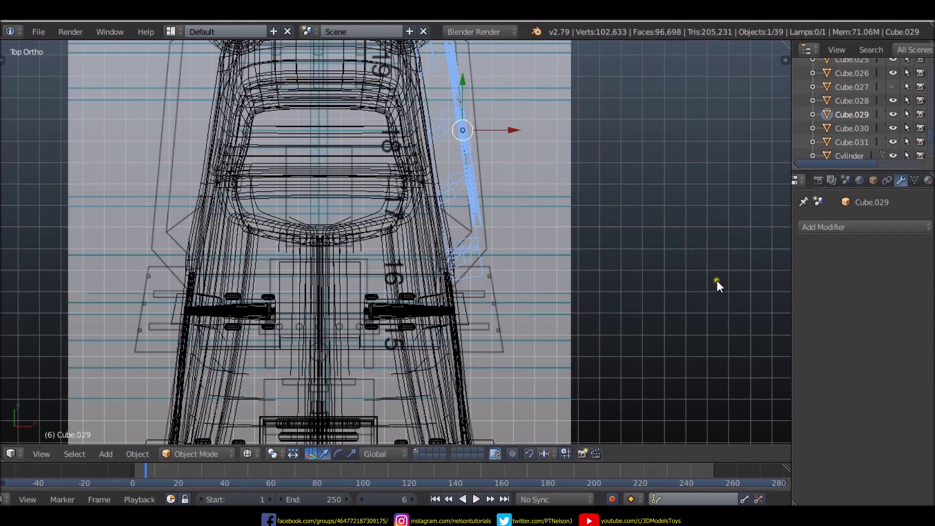
pyautogui.scroll(-3, 670, 274)
pyautogui.moveTo(670, 273)
pyautogui.mouseDown(button='middle')
pyautogui.moveTo(669, 259)
pyautogui.moveTo(473, 294)
pyautogui.moveTo(678, 213)
pyautogui.moveTo(634, 271)
pyautogui.moveTo(562, 244)
pyautogui.mouseUp(button='middle')
pyautogui.scroll(3, 561, 243)
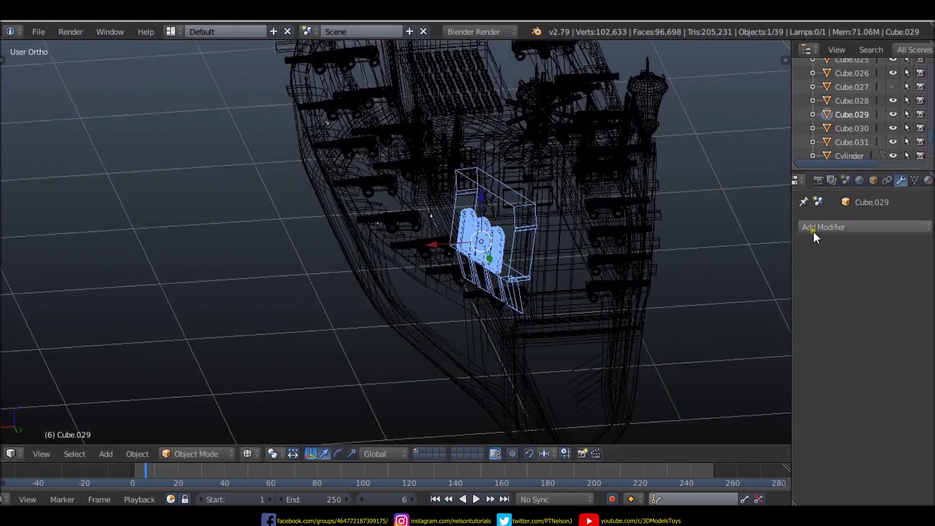
pyautogui.click(882, 227)
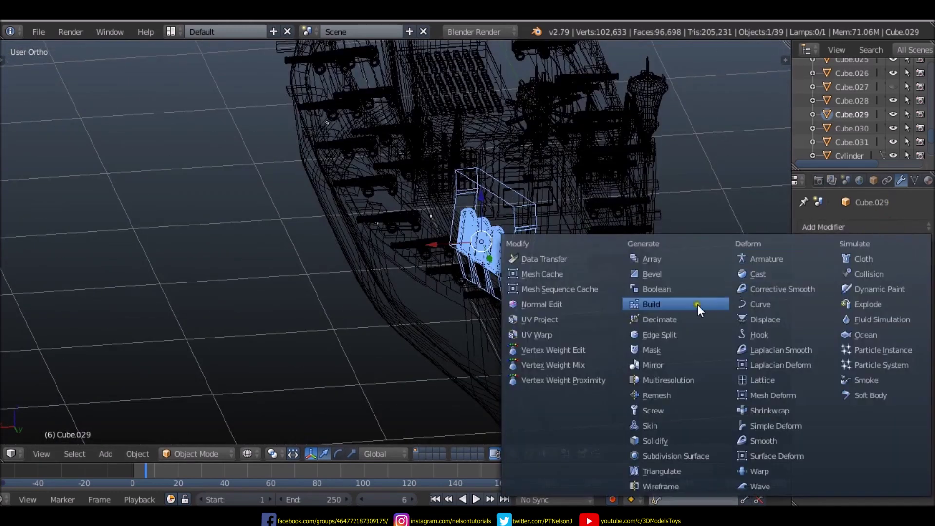
pyautogui.click(659, 363)
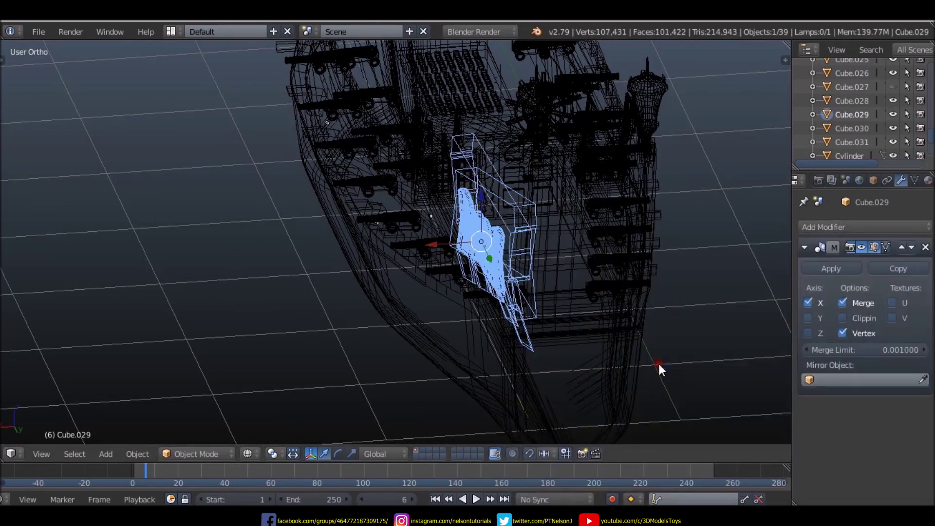
pyautogui.moveTo(659, 364)
pyautogui.mouseDown(button='middle')
pyautogui.moveTo(533, 340)
pyautogui.moveTo(605, 340)
pyautogui.mouseUp(button='middle')
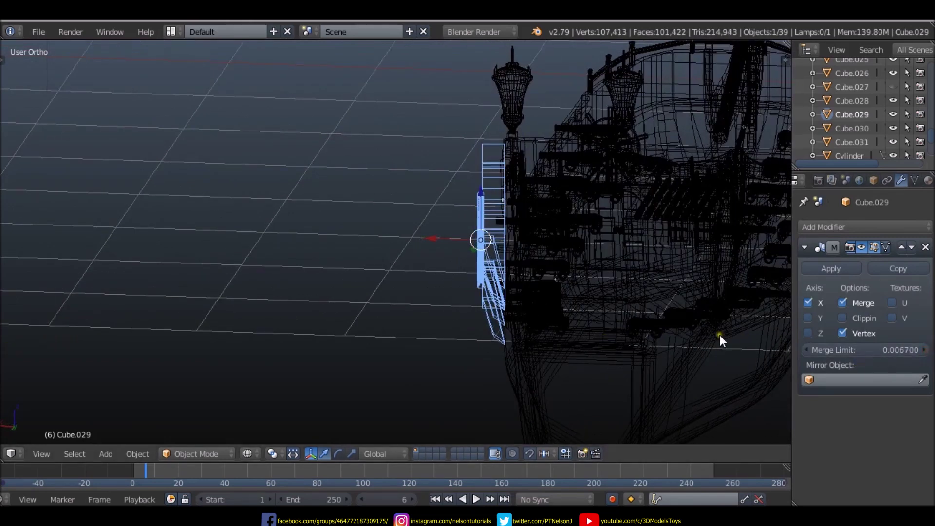
# - Try Y and Z mirroring on the stern panel, then leave the mirror on X only
pyautogui.click(809, 317)
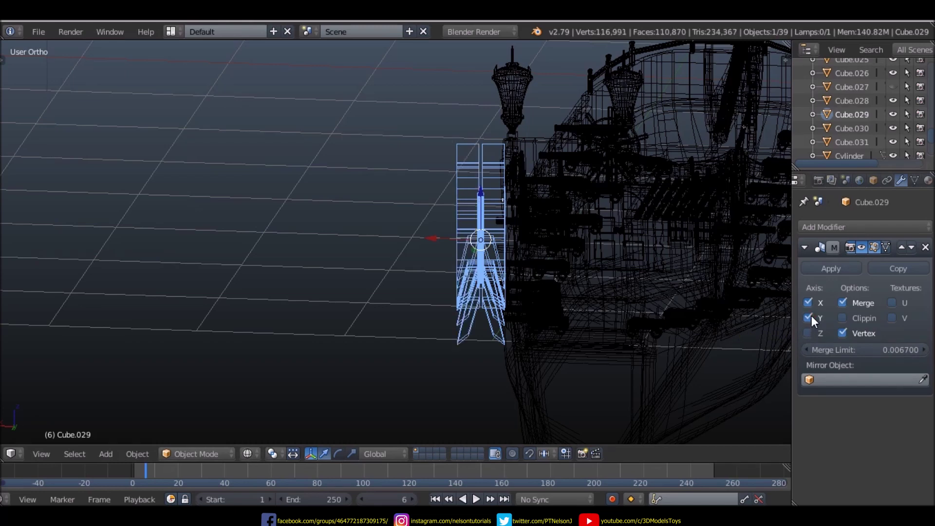
pyautogui.scroll(4, 504, 259)
pyautogui.scroll(-3, 481, 233)
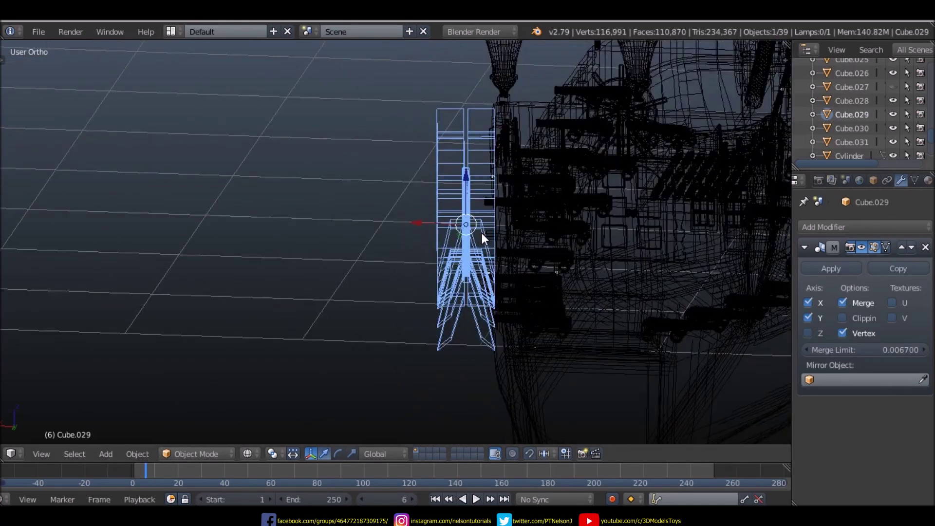
pyautogui.moveTo(760, 321)
pyautogui.mouseDown(button='middle')
pyautogui.moveTo(448, 288)
pyautogui.moveTo(271, 313)
pyautogui.moveTo(78, 283)
pyautogui.mouseUp(button='middle')
pyautogui.scroll(3, 360, 269)
pyautogui.scroll(-3, 421, 261)
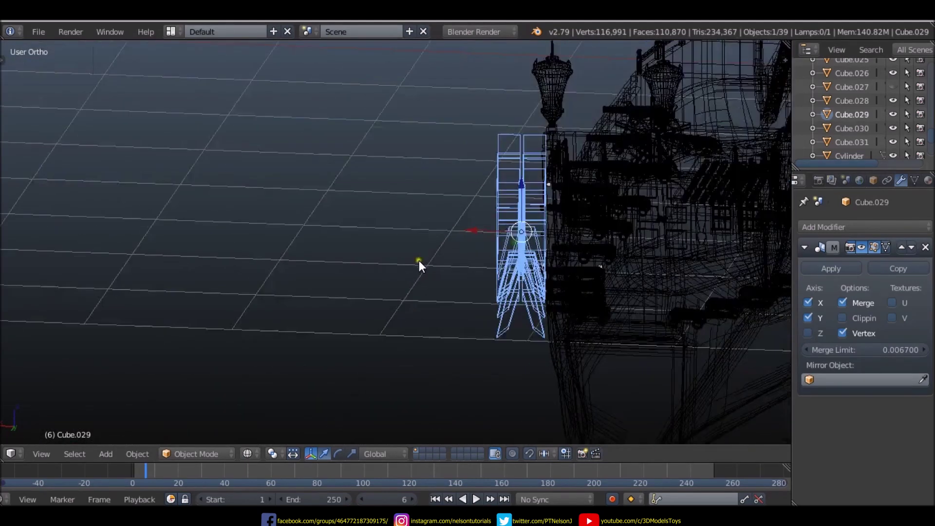
pyautogui.click(813, 333)
pyautogui.click(809, 319)
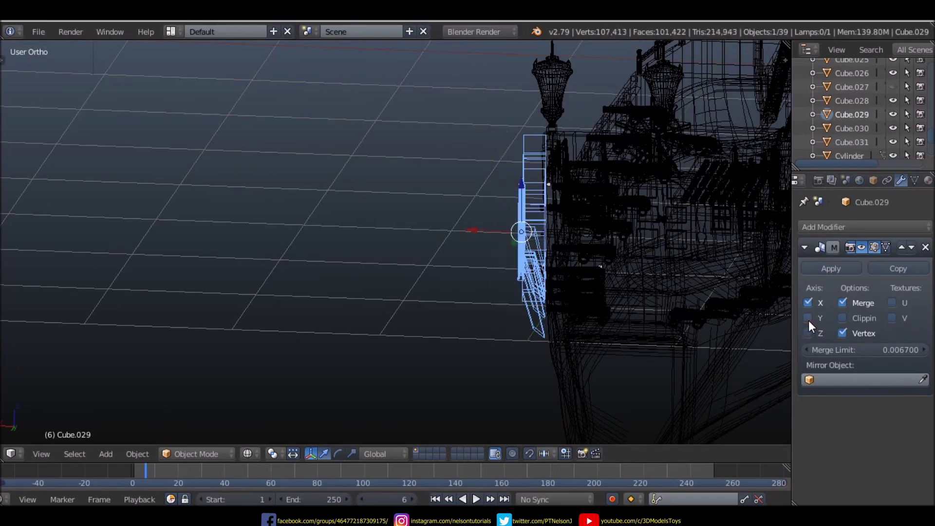
pyautogui.moveTo(784, 321)
pyautogui.mouseDown(button='middle')
pyautogui.moveTo(512, 323)
pyautogui.moveTo(627, 319)
pyautogui.mouseUp(button='middle')
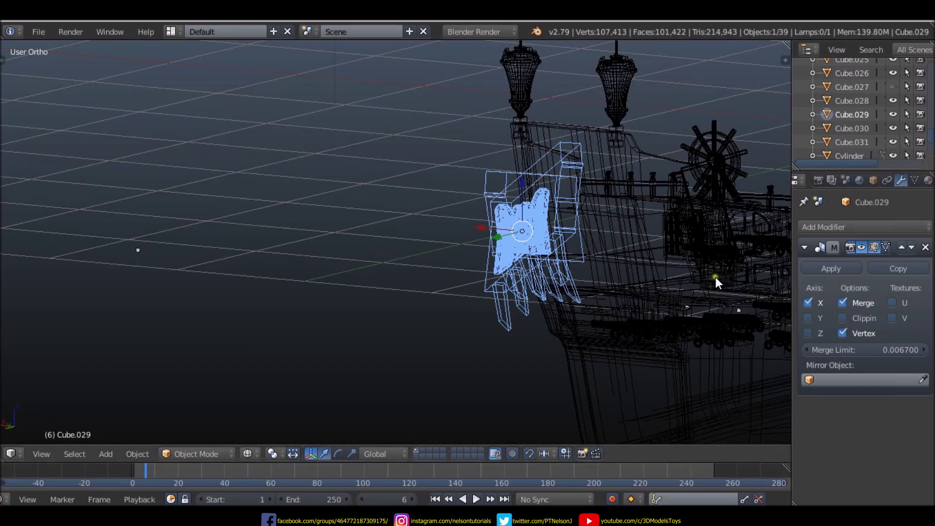
# - Apply the X Mirror modifier to the panel and check the result in Edit Mode
pyautogui.click(847, 268)
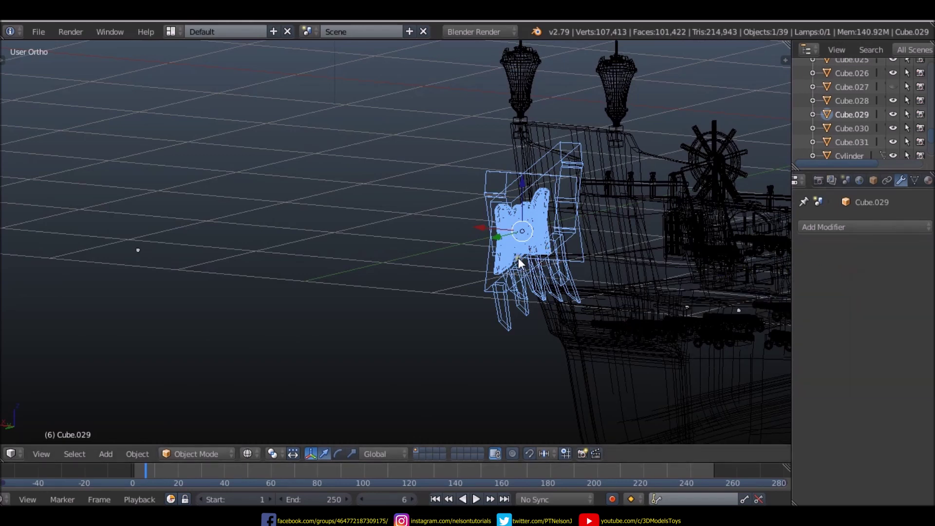
pyautogui.press('Tab')
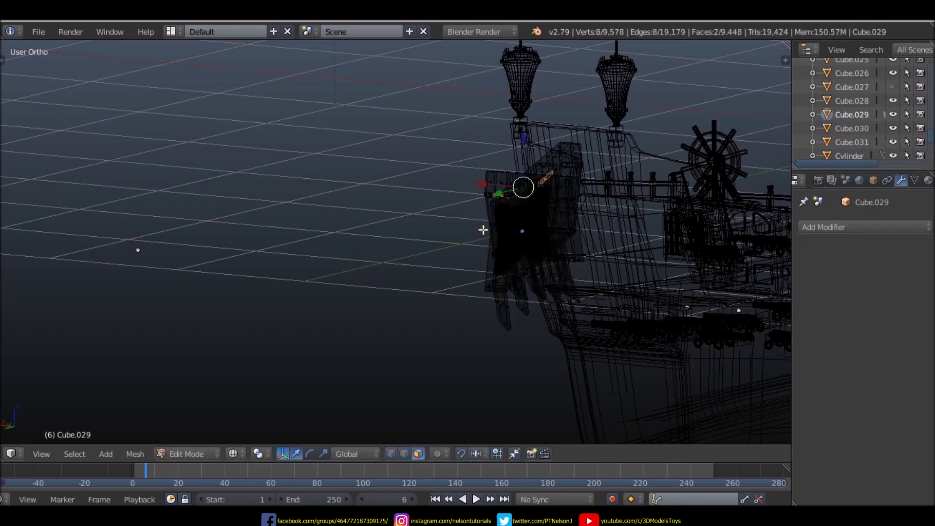
pyautogui.press('Tab')
pyautogui.hotkey('ctrl', 'z')
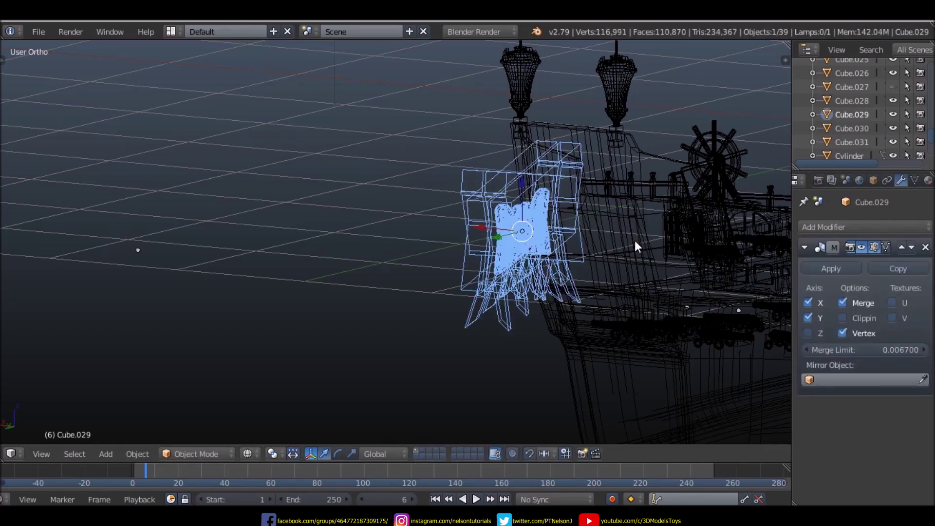
pyautogui.hotkey('ctrl', 'z')
pyautogui.hotkey('ctrl', 'z')
pyautogui.hotkey('ctrl', 'z')
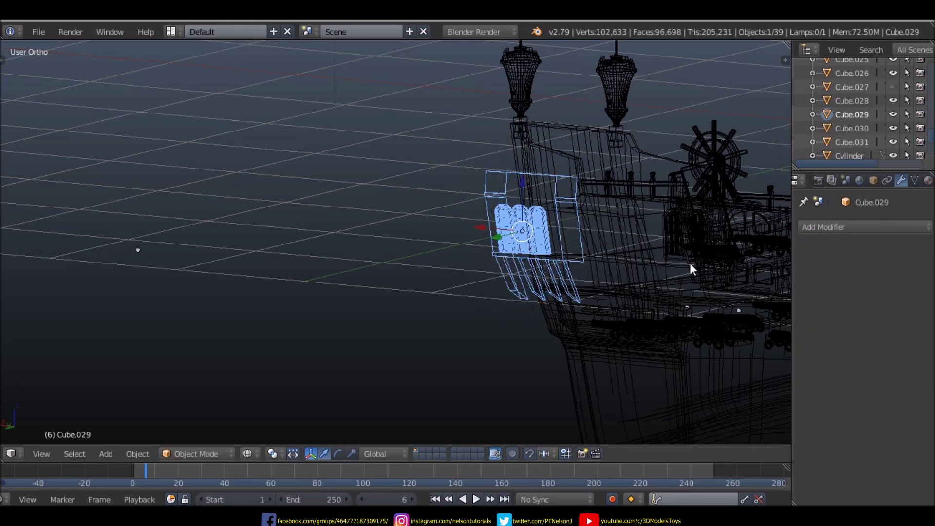
pyautogui.moveTo(689, 262)
pyautogui.mouseDown(button='middle')
pyautogui.moveTo(618, 285)
pyautogui.moveTo(655, 293)
pyautogui.moveTo(623, 294)
pyautogui.mouseUp(button='middle')
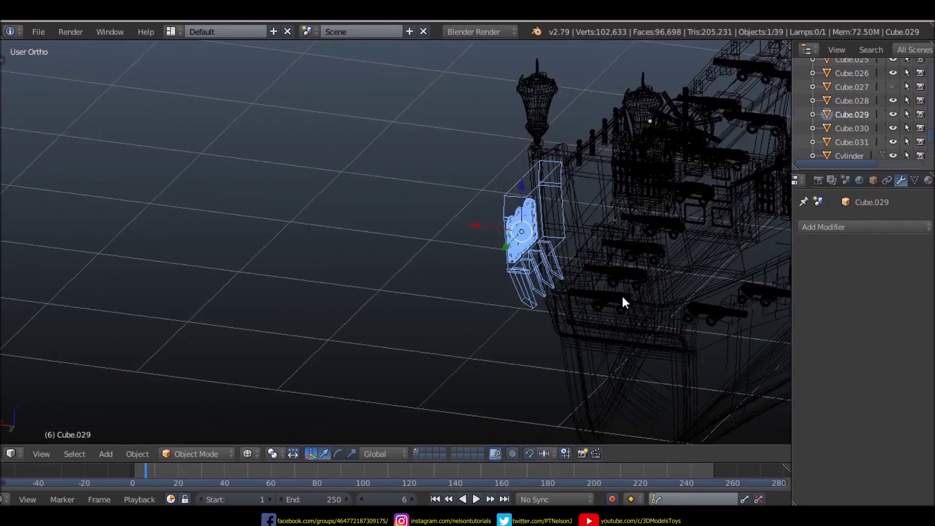
pyautogui.moveTo(625, 301)
pyautogui.mouseDown(button='middle')
pyautogui.moveTo(640, 308)
pyautogui.moveTo(628, 311)
pyautogui.mouseUp(button='middle')
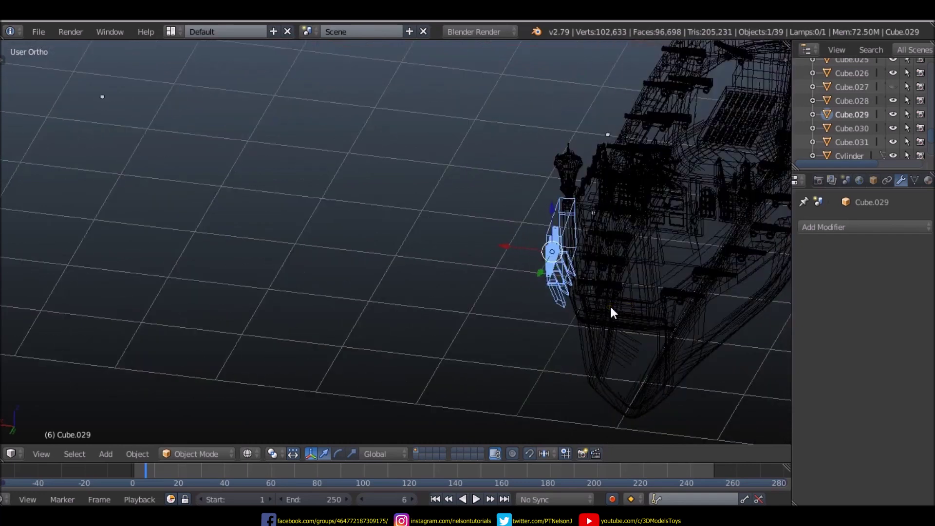
# - Duplicate the stern window panel and mirror the copy across the global X axis
pyautogui.hotkey('shift', 'd')
pyautogui.press('x')
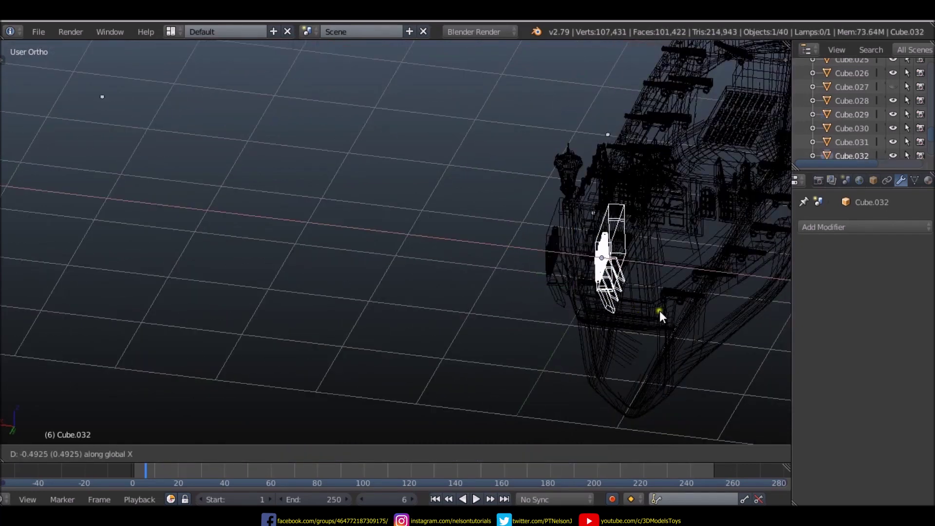
pyautogui.click(674, 312)
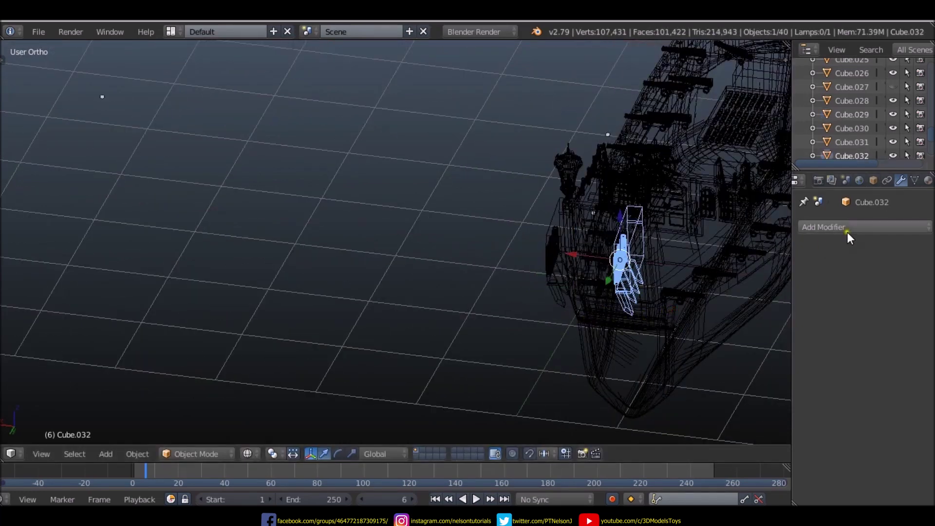
pyautogui.click(136, 454)
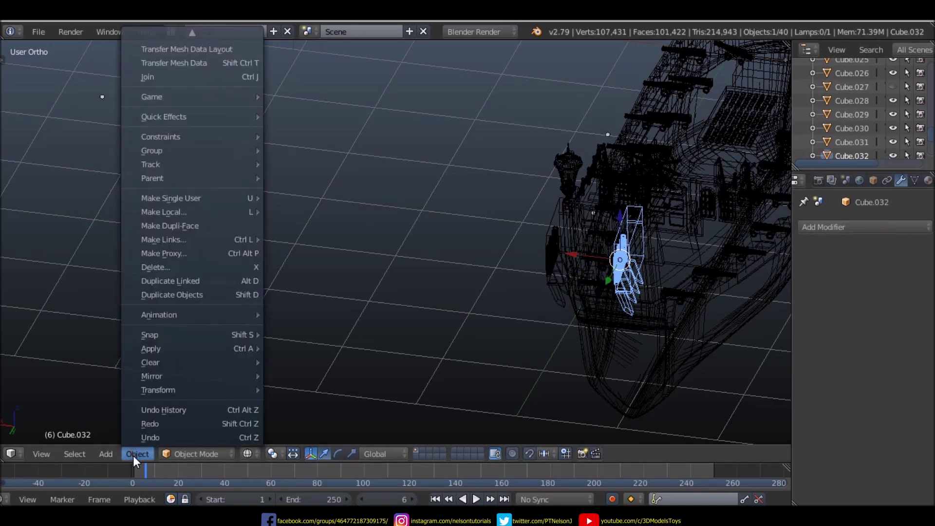
pyautogui.moveTo(190, 375)
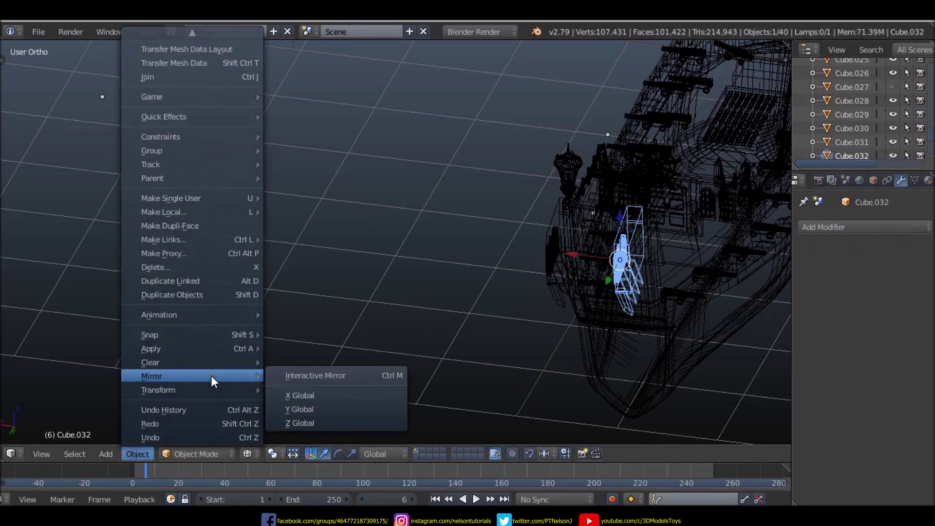
pyautogui.click(313, 399)
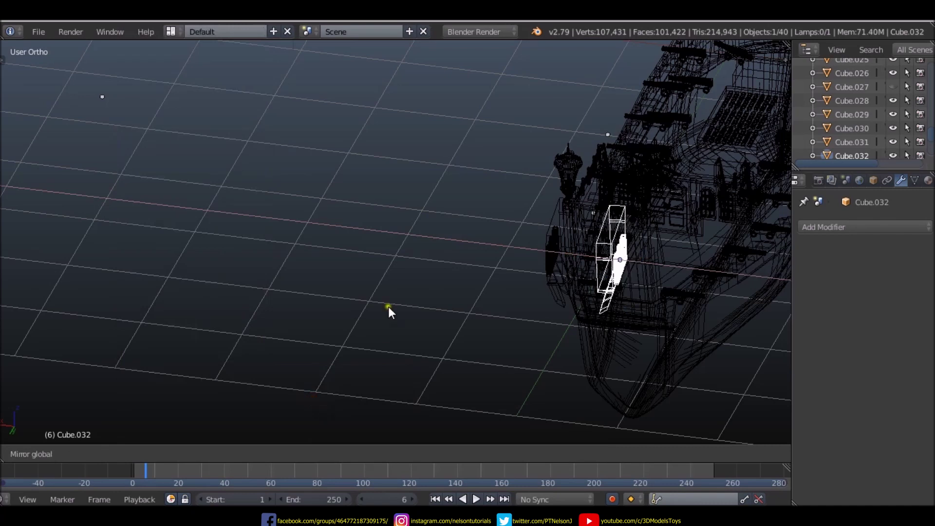
pyautogui.click(487, 281)
pyautogui.moveTo(595, 288); pyautogui.dragTo(451, 294, button='middle')
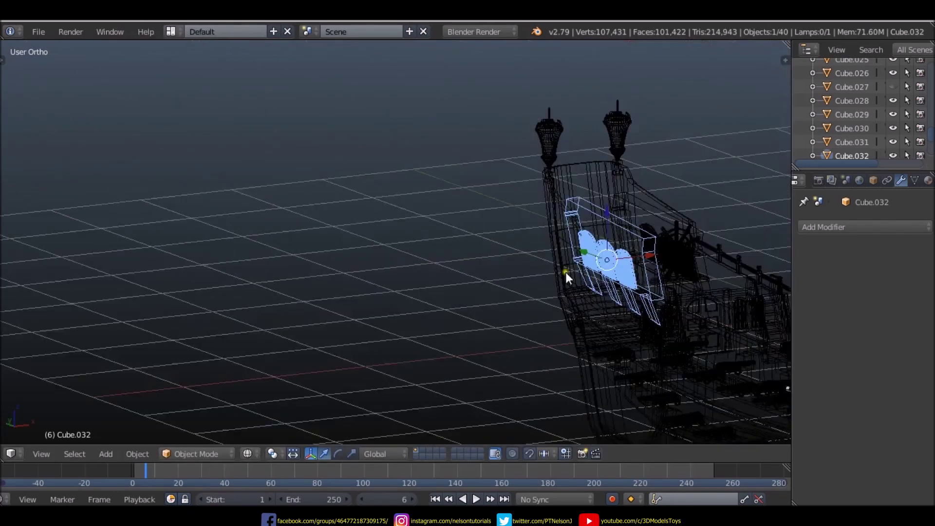
# - Move the mirrored copy along X onto the stern and rotate it in Top view
pyautogui.press('g')
pyautogui.press('x')
pyautogui.click(597, 271)
pyautogui.moveTo(597, 270); pyautogui.dragTo(619, 322, button='middle')
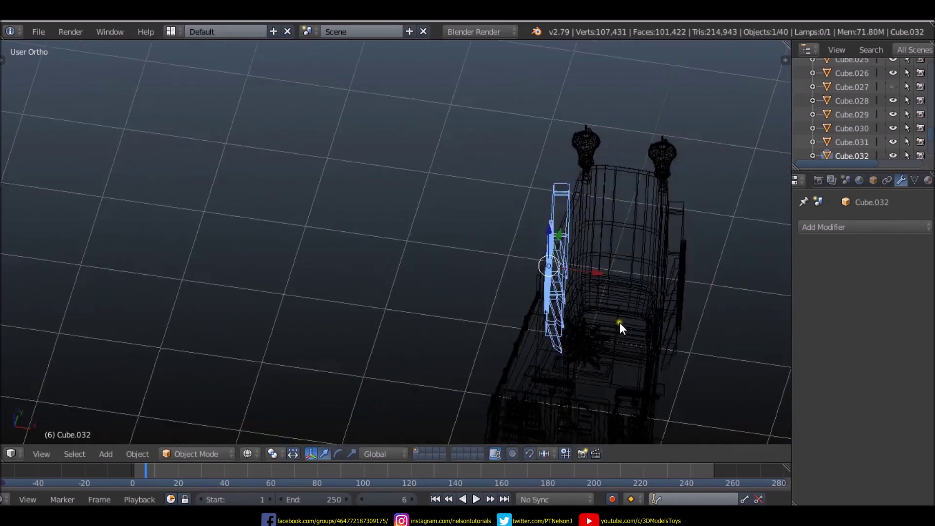
pyautogui.press('KP_7')
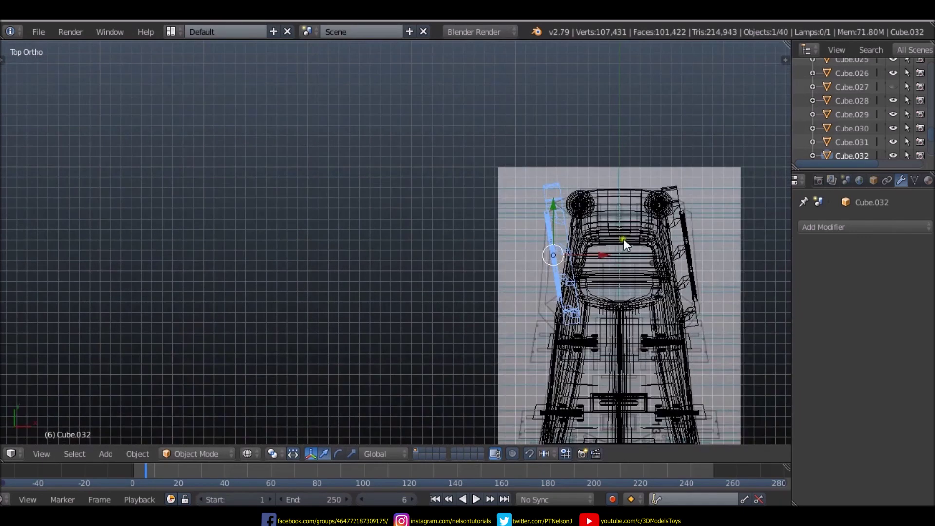
pyautogui.press('r')
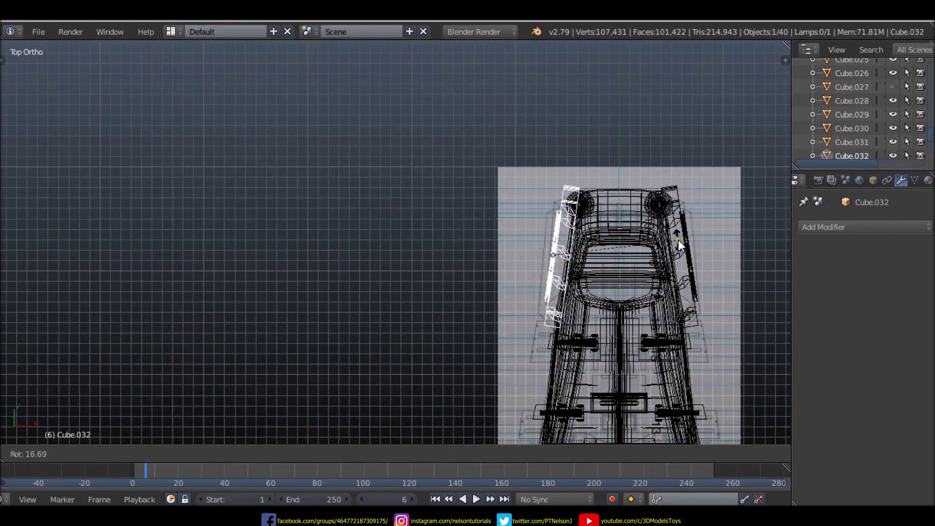
pyautogui.click(678, 240)
pyautogui.scroll(3, 635, 241)
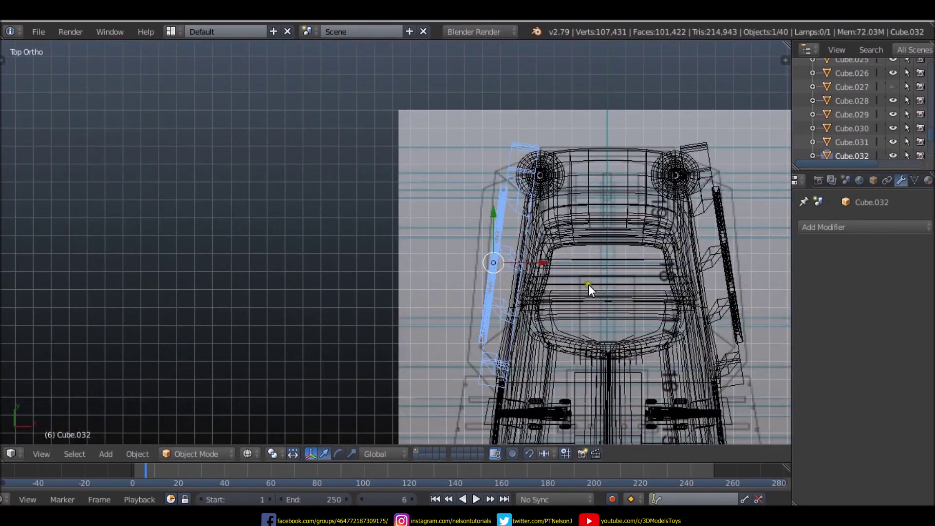
pyautogui.moveTo(589, 285); pyautogui.dragTo(682, 188, button='middle')
# - In Edit Mode, rotate and nudge the copy's whole mesh slightly to fit the stern
pyautogui.press('Tab')
pyautogui.press('z')
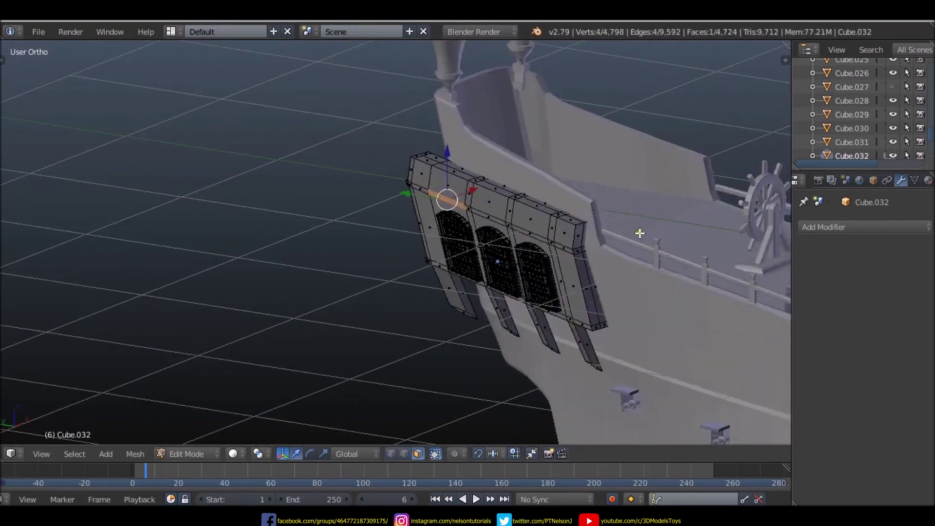
pyautogui.moveTo(660, 261); pyautogui.dragTo(561, 329, button='middle')
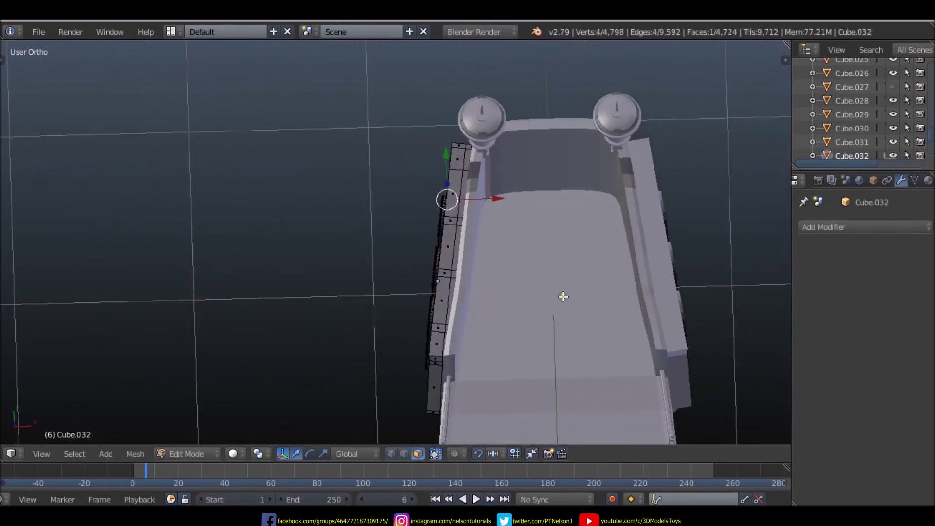
pyautogui.moveTo(563, 296)
pyautogui.mouseDown(button='middle')
pyautogui.moveTo(601, 280)
pyautogui.moveTo(586, 257)
pyautogui.moveTo(520, 257)
pyautogui.moveTo(529, 295)
pyautogui.mouseUp(button='middle')
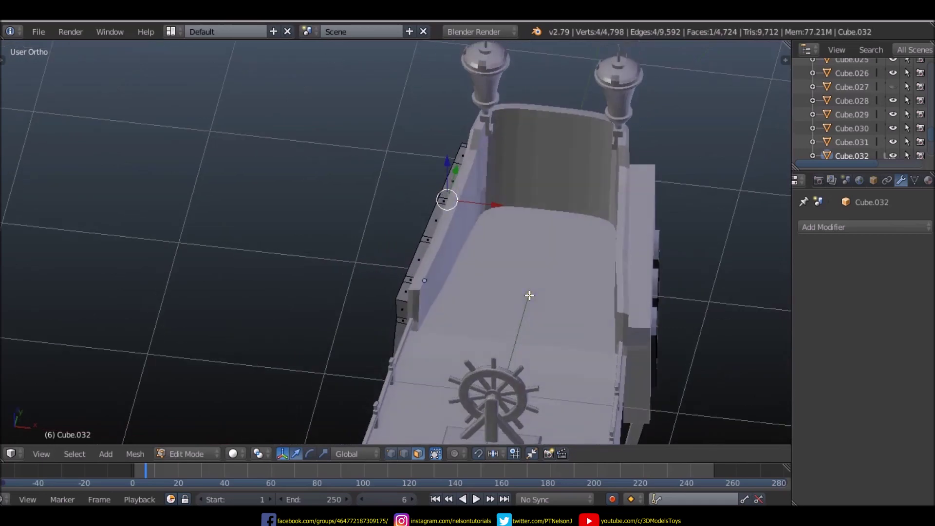
pyautogui.press('KP_7')
pyautogui.press('s')
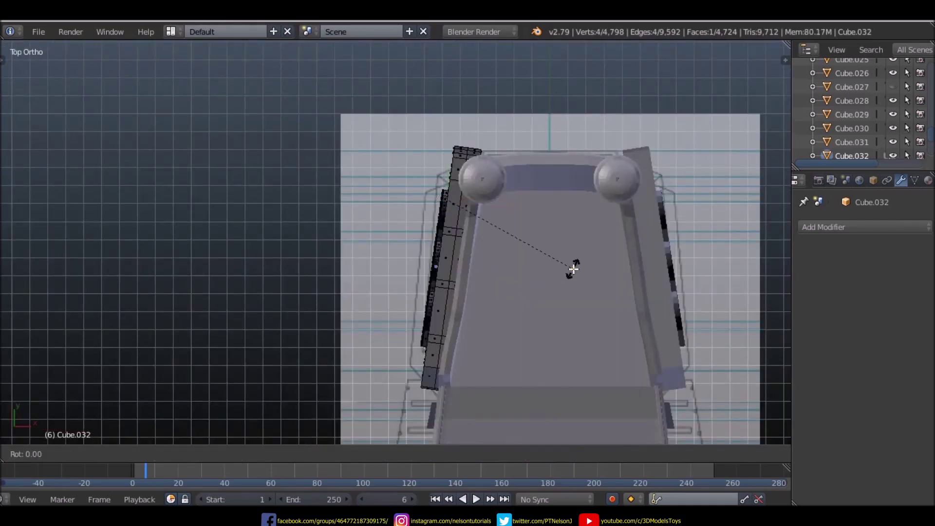
pyautogui.click(565, 294)
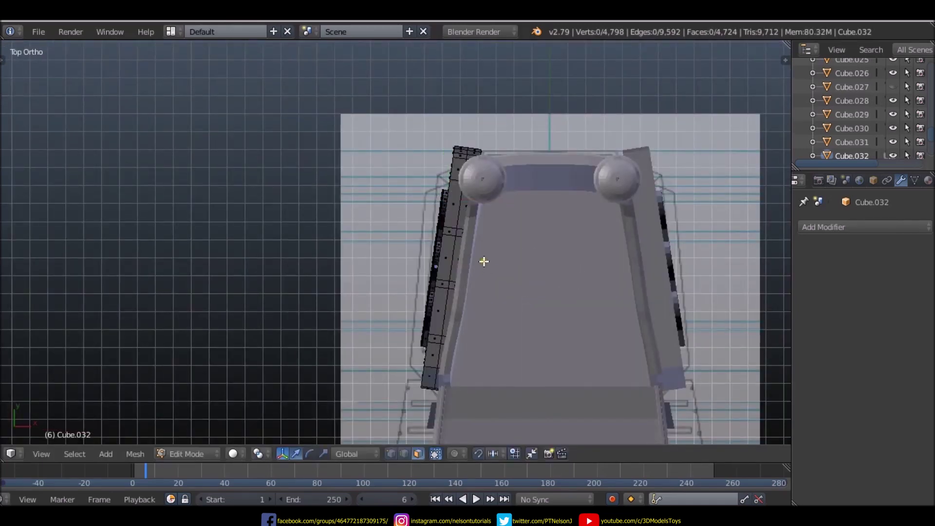
pyautogui.press('a')
pyautogui.press('r')
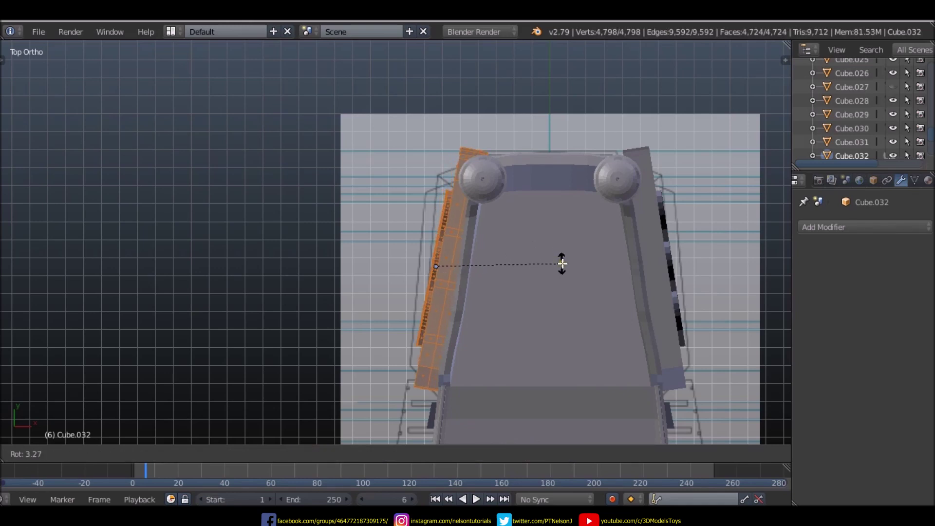
pyautogui.click(561, 263)
pyautogui.moveTo(488, 266); pyautogui.dragTo(482, 265)
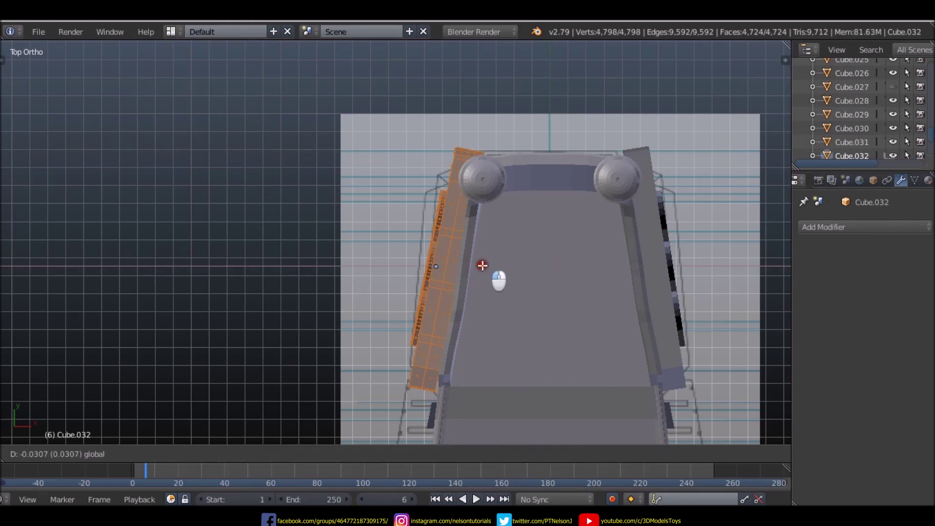
pyautogui.click(482, 265)
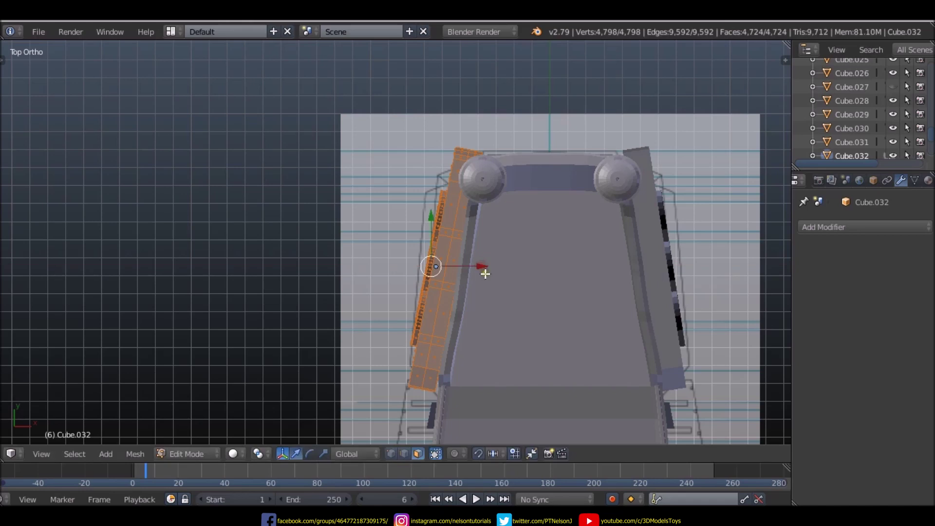
# - Tilt the copy about -2.15° in Object Mode to follow the hull's taper
pyautogui.press('Tab')
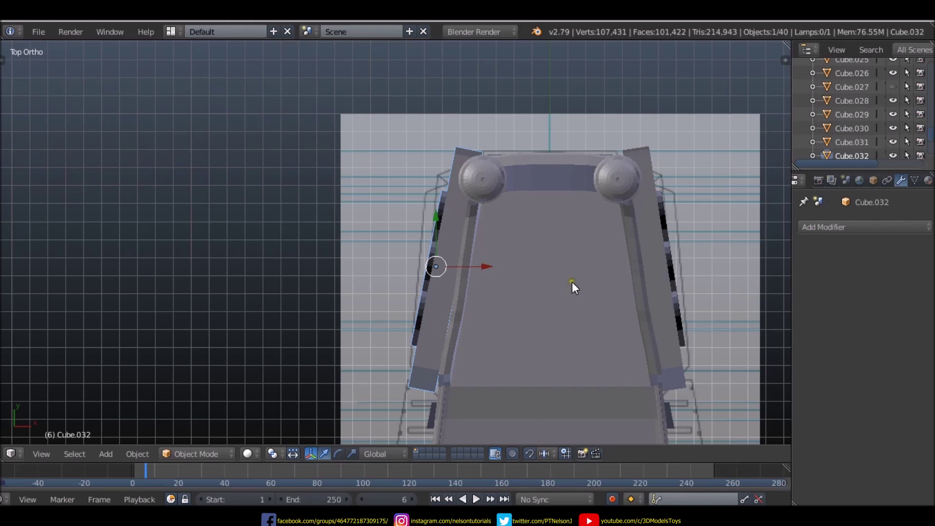
pyautogui.press('r')
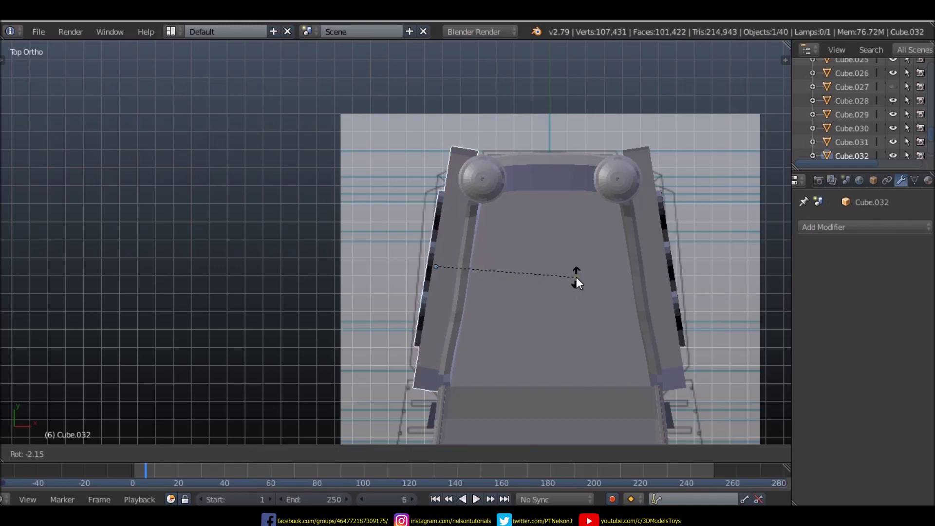
pyautogui.click(577, 277)
pyautogui.moveTo(535, 331)
pyautogui.mouseDown(button='middle')
pyautogui.moveTo(684, 185)
pyautogui.moveTo(723, 192)
pyautogui.moveTo(527, 273)
pyautogui.moveTo(586, 279)
pyautogui.moveTo(445, 301)
pyautogui.moveTo(709, 273)
pyautogui.moveTo(405, 314)
pyautogui.moveTo(387, 337)
pyautogui.moveTo(422, 244)
pyautogui.mouseUp(button='middle')
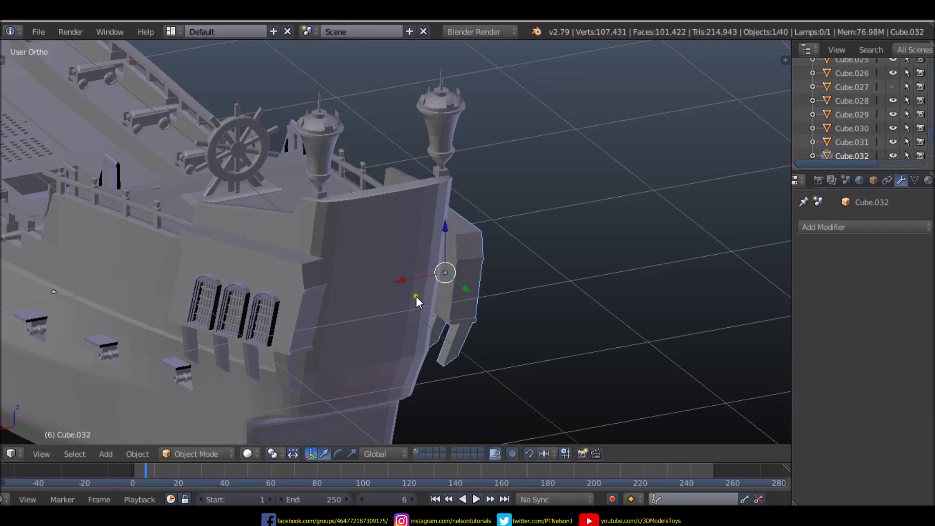
# - Inspect the stern galleries against the blueprint in side view and wireframe
pyautogui.press('Tab')
pyautogui.press('Tab')
pyautogui.moveTo(477, 273); pyautogui.dragTo(389, 282, button='middle')
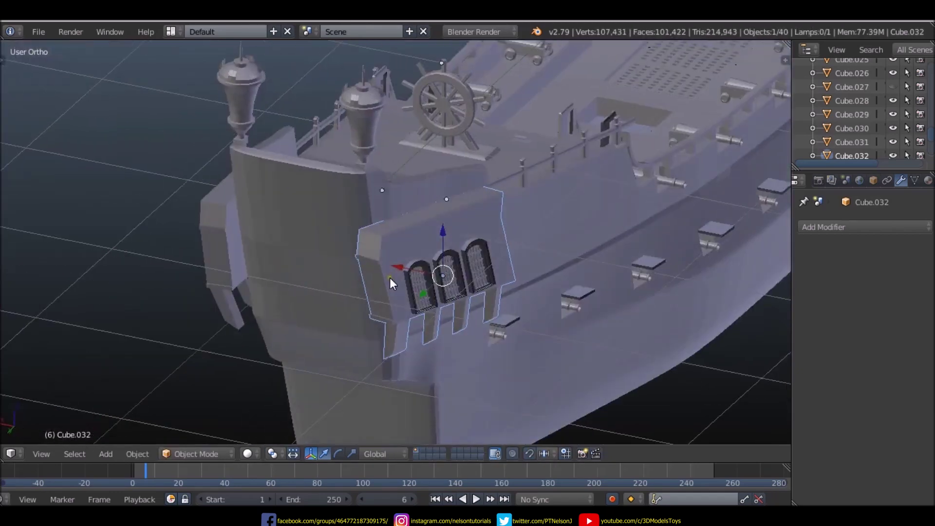
pyautogui.press('KP_3')
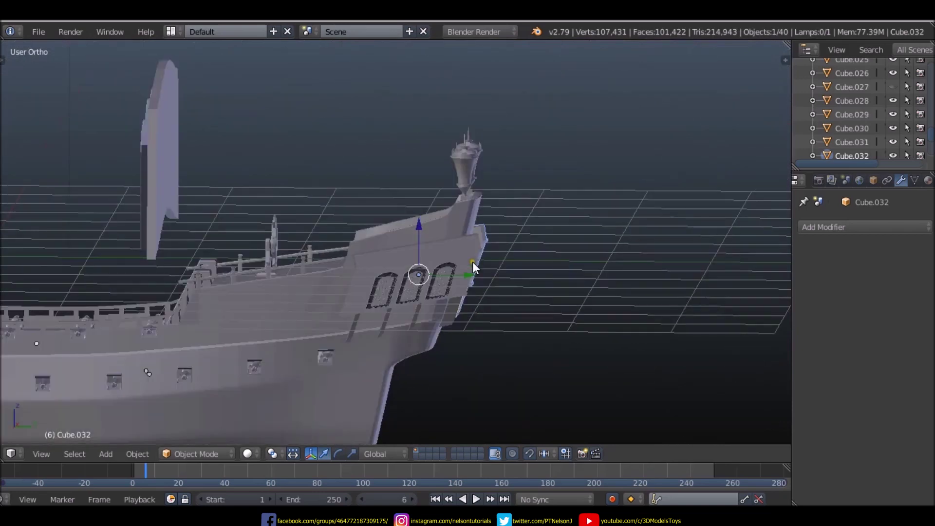
pyautogui.press('z')
pyautogui.scroll(-4, 589, 241)
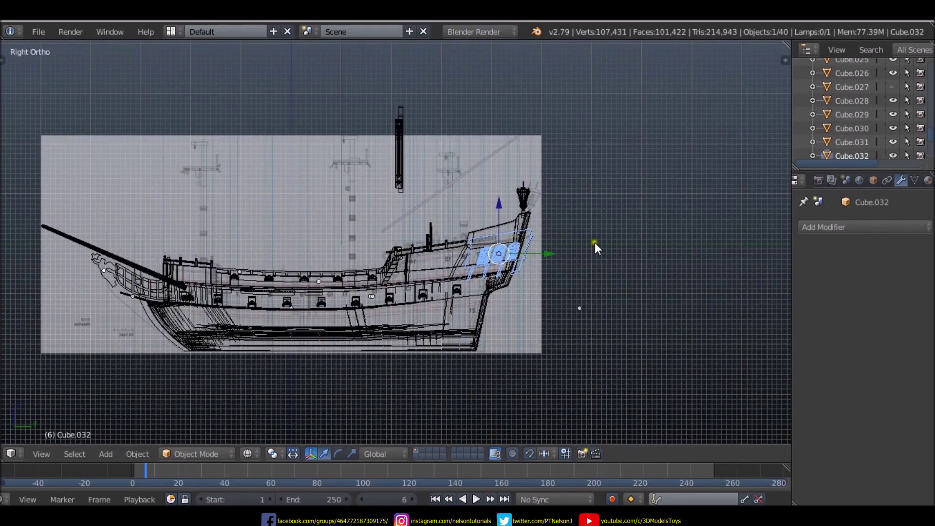
pyautogui.moveTo(595, 242); pyautogui.dragTo(489, 276, button='middle')
pyautogui.scroll(4, 522, 255)
pyautogui.press('Tab')
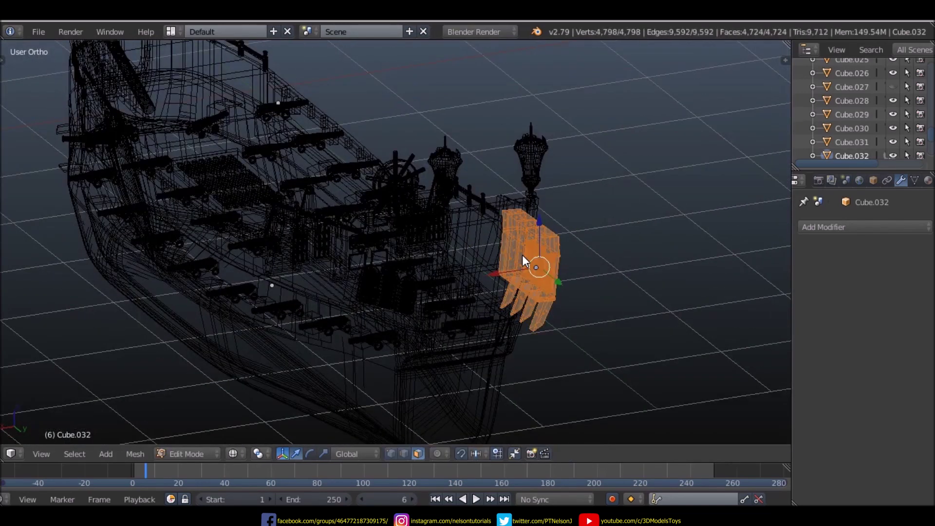
pyautogui.press('z')
pyautogui.moveTo(657, 302)
pyautogui.mouseDown(button='middle')
pyautogui.moveTo(591, 313)
pyautogui.moveTo(619, 285)
pyautogui.mouseUp(button='middle')
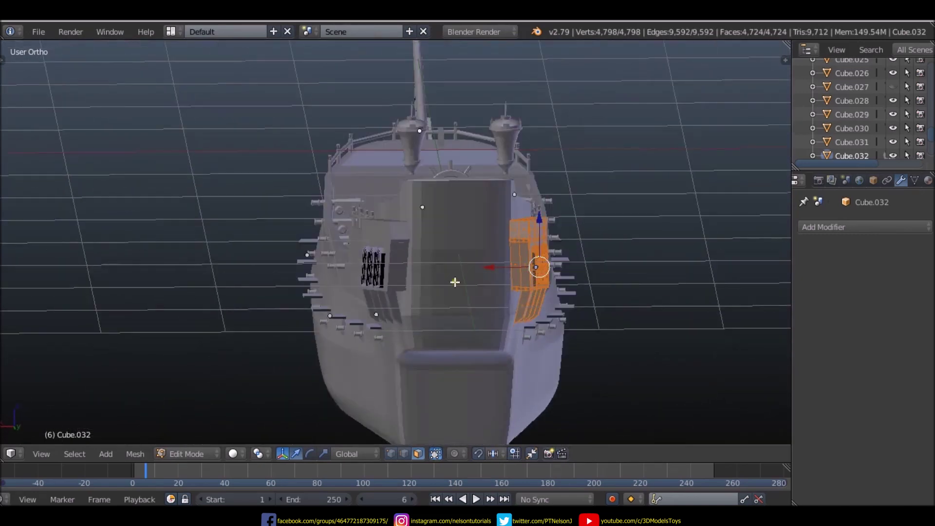
pyautogui.press('Tab')
# - Select both stern window galleries and join them into one object with Ctrl+J
pyautogui.rightClick(395, 245)
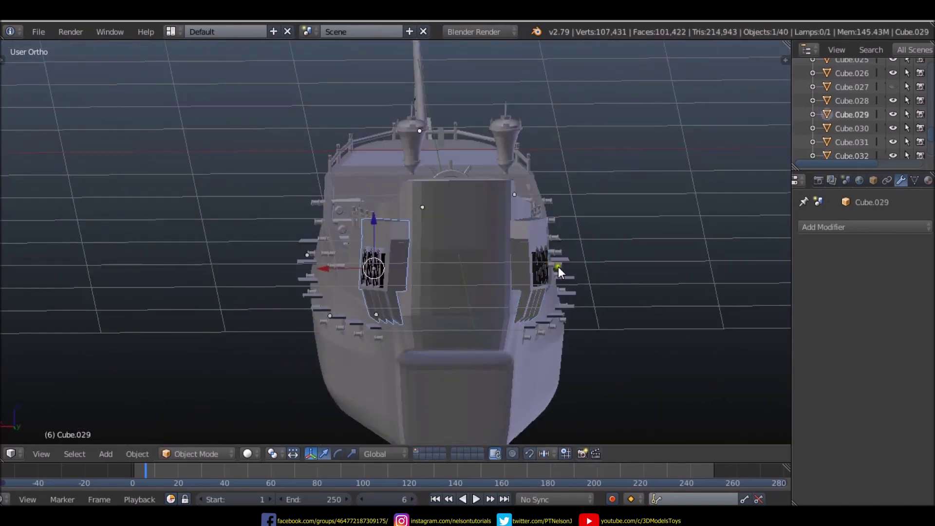
pyautogui.moveTo(558, 266)
pyautogui.mouseDown(button='middle')
pyautogui.moveTo(469, 297)
pyautogui.moveTo(617, 293)
pyautogui.moveTo(520, 307)
pyautogui.moveTo(448, 298)
pyautogui.moveTo(547, 305)
pyautogui.moveTo(517, 293)
pyautogui.mouseUp(button='middle')
pyautogui.press('KP_7')
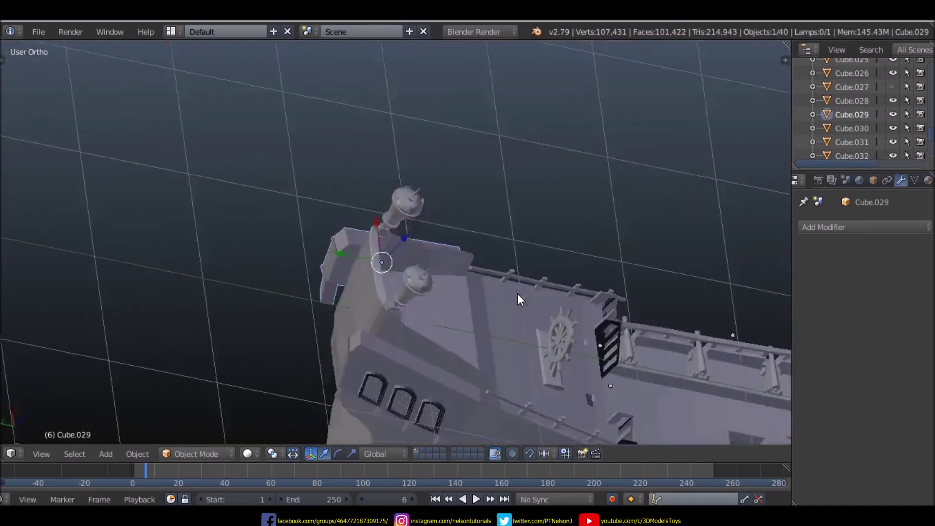
pyautogui.moveTo(280, 224)
pyautogui.mouseDown(button='middle')
pyautogui.moveTo(390, 254)
pyautogui.moveTo(390, 135)
pyautogui.moveTo(372, 135)
pyautogui.moveTo(389, 145)
pyautogui.moveTo(381, 153)
pyautogui.moveTo(188, 200)
pyautogui.moveTo(68, 150)
pyautogui.moveTo(182, 179)
pyautogui.moveTo(291, 234)
pyautogui.mouseUp(button='middle')
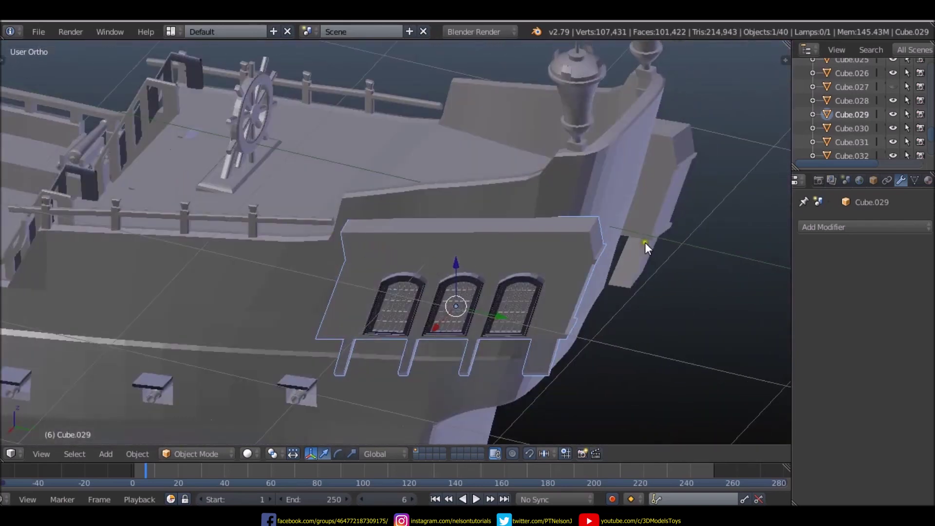
pyautogui.press('z')
pyautogui.press('Tab')
pyautogui.press('Tab')
pyautogui.press('Tab')
pyautogui.press('Tab')
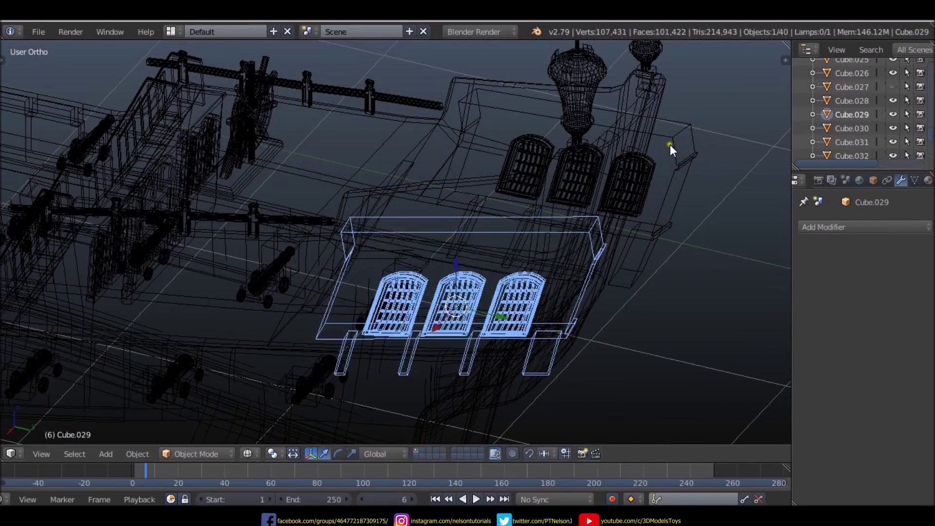
pyautogui.keyDown('shift'); pyautogui.rightClick(671, 145); pyautogui.keyUp('shift')
pyautogui.hotkey('ctrl', 'j')
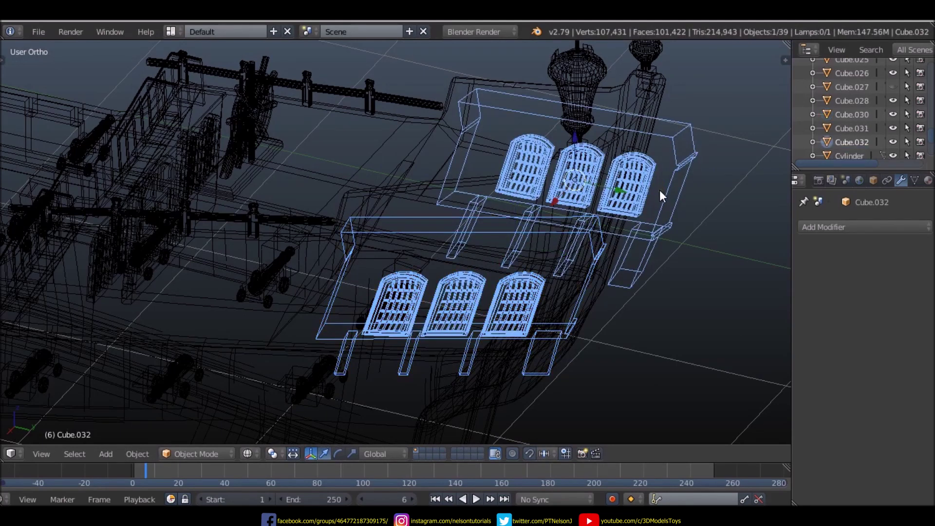
# - In Edit Mode, deselect all, switch to Face select and pick an end-block face
pyautogui.press('Tab')
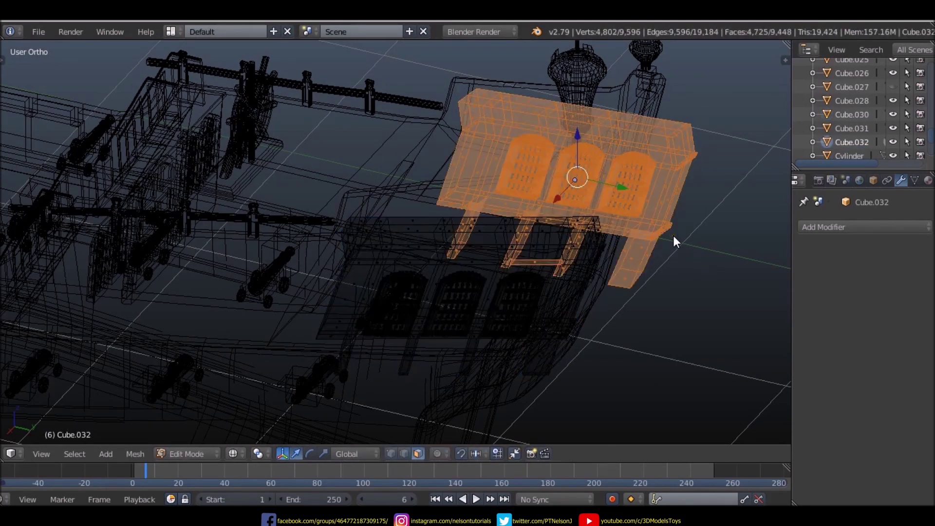
pyautogui.press('a')
pyautogui.press('z')
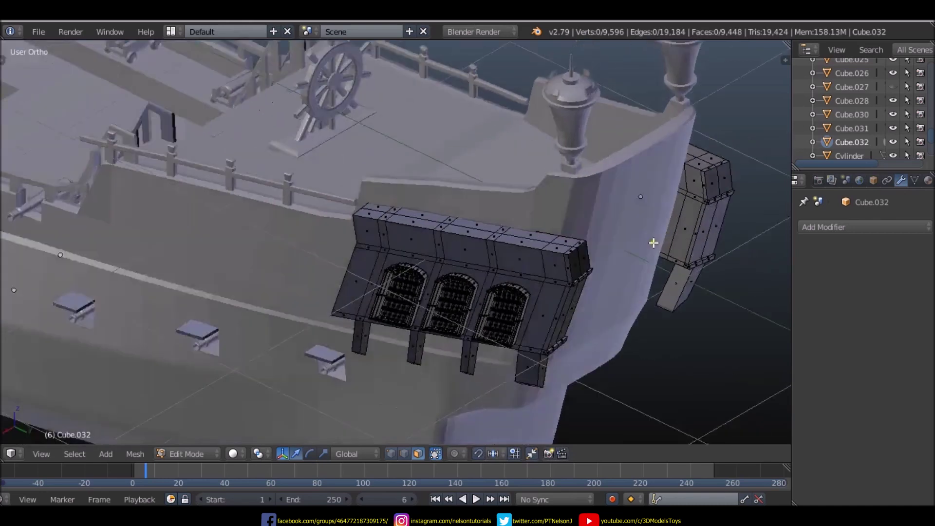
pyautogui.moveTo(669, 239); pyautogui.dragTo(477, 220, button='middle')
pyautogui.scroll(5, 407, 234)
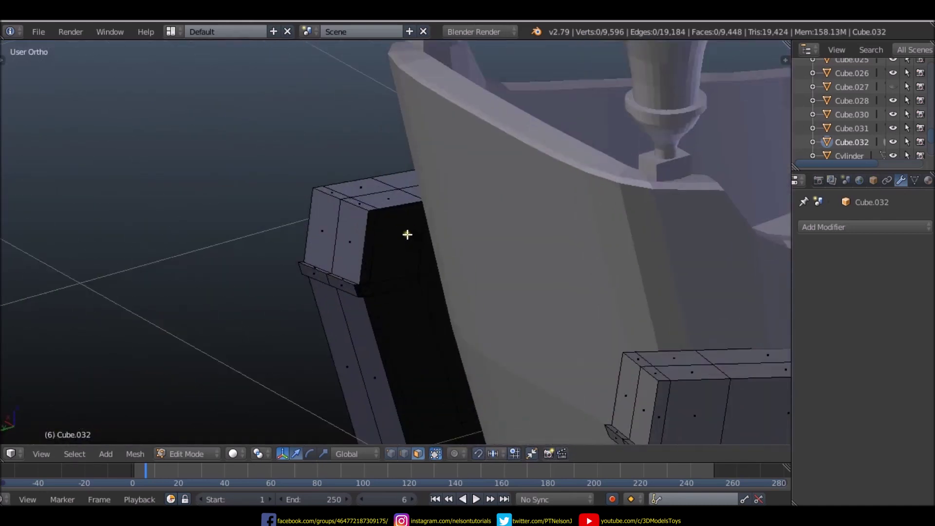
pyautogui.hotkey('ctrl', 'Tab')
pyautogui.click(388, 251)
pyautogui.rightClick(396, 242)
# - Add the end-block faces of the other gallery to the face selection
pyautogui.moveTo(369, 246)
pyautogui.mouseDown(button='middle')
pyautogui.moveTo(472, 290)
pyautogui.moveTo(507, 213)
pyautogui.moveTo(440, 148)
pyautogui.moveTo(458, 230)
pyautogui.mouseUp(button='middle')
pyautogui.keyDown('shift'); pyautogui.rightClick(438, 149); pyautogui.keyUp('shift')
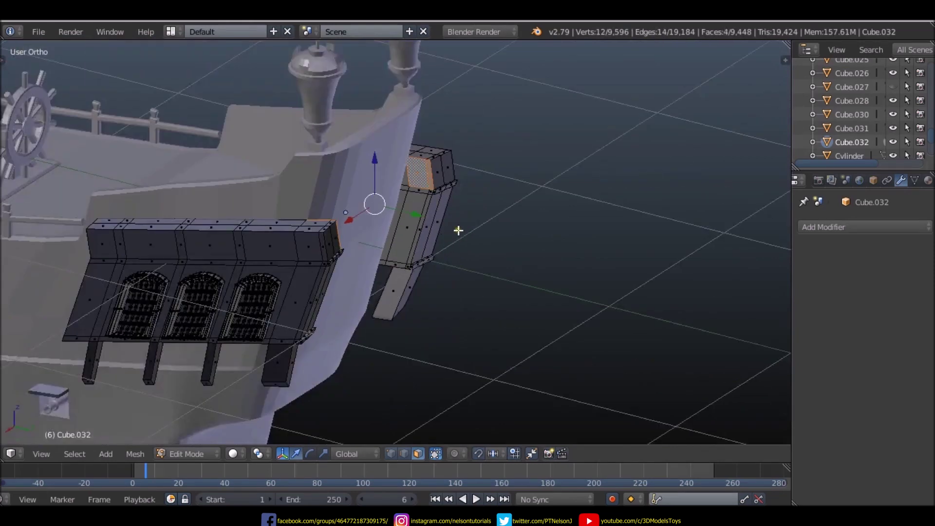
pyautogui.scroll(4, 406, 244)
pyautogui.keyDown('shift'); pyautogui.rightClick(390, 285); pyautogui.keyUp('shift')
pyautogui.keyDown('shift'); pyautogui.rightClick(392, 271); pyautogui.keyUp('shift')
pyautogui.keyDown('shift'); pyautogui.rightClick(438, 133); pyautogui.keyUp('shift')
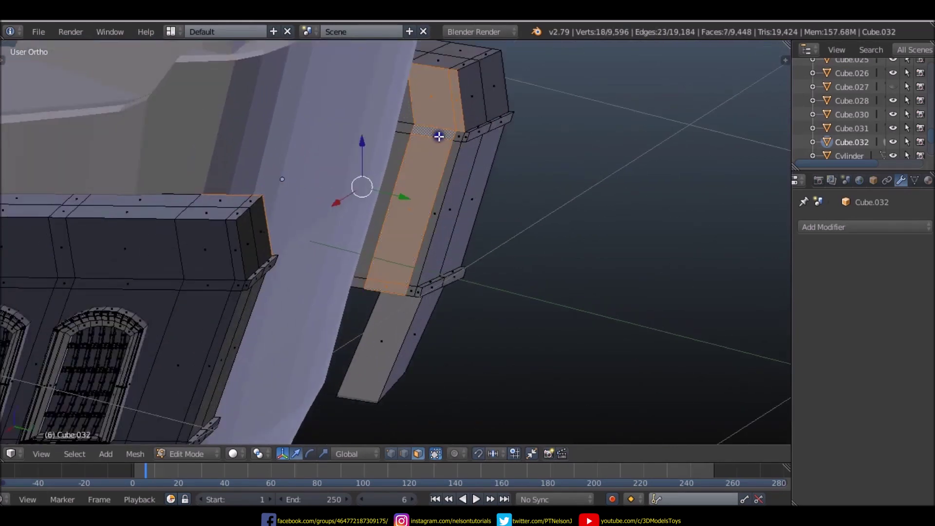
pyautogui.keyDown('shift'); pyautogui.rightClick(412, 291); pyautogui.keyUp('shift')
pyautogui.moveTo(411, 290)
pyautogui.mouseDown(button='middle')
pyautogui.moveTo(527, 254)
pyautogui.moveTo(356, 262)
pyautogui.mouseUp(button='middle')
pyautogui.scroll(3, 323, 171)
pyautogui.scroll(2, 302, 185)
# - Add the left end block's side and bottom faces to the selection
pyautogui.keyDown('shift'); pyautogui.rightClick(317, 186); pyautogui.keyUp('shift')
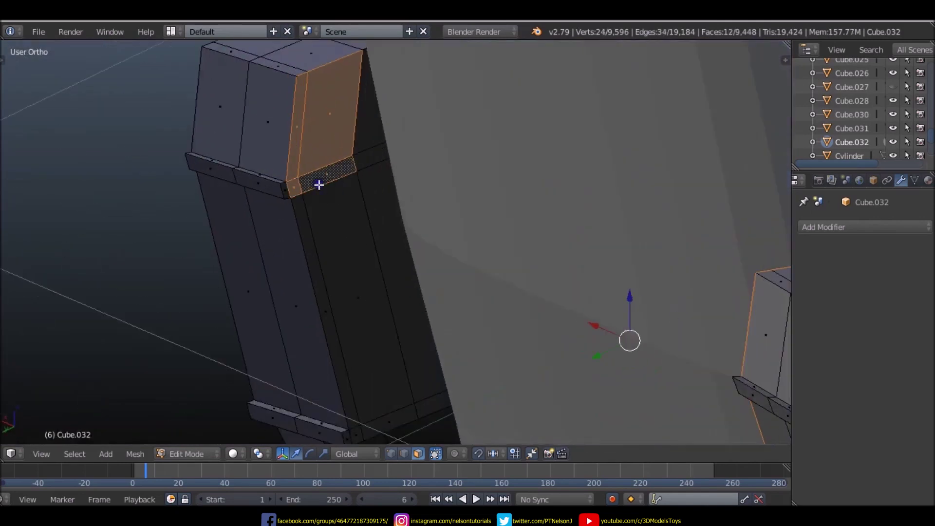
pyautogui.keyDown('shift'); pyautogui.rightClick(311, 246); pyautogui.keyUp('shift')
pyautogui.keyDown('shift'); pyautogui.rightClick(382, 423); pyautogui.keyUp('shift')
pyautogui.keyDown('shift'); pyautogui.rightClick(355, 431); pyautogui.keyUp('shift')
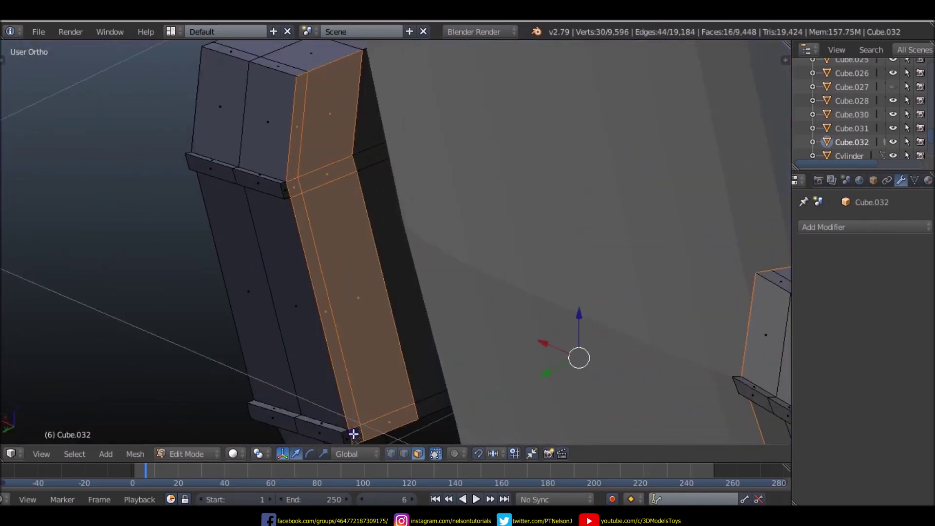
pyautogui.scroll(2, 351, 414)
pyautogui.keyDown('shift'); pyautogui.rightClick(342, 410); pyautogui.keyUp('shift')
pyautogui.keyDown('shift'); pyautogui.rightClick(282, 115); pyautogui.keyUp('shift')
pyautogui.scroll(-3, 293, 109)
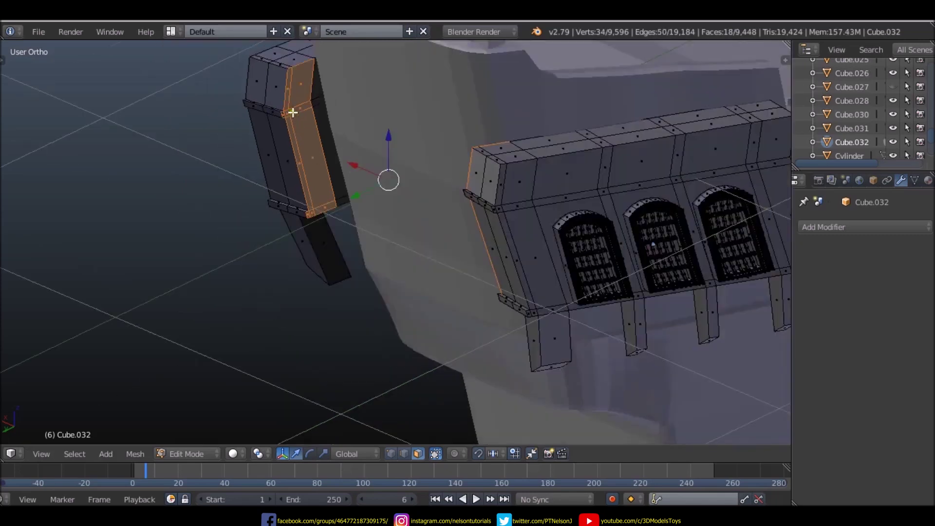
pyautogui.moveTo(292, 109)
pyautogui.mouseDown(button='middle')
pyautogui.moveTo(647, 261)
pyautogui.moveTo(451, 93)
pyautogui.moveTo(463, 163)
pyautogui.mouseUp(button='middle')
pyautogui.scroll(3, 451, 92)
pyautogui.scroll(2, 438, 88)
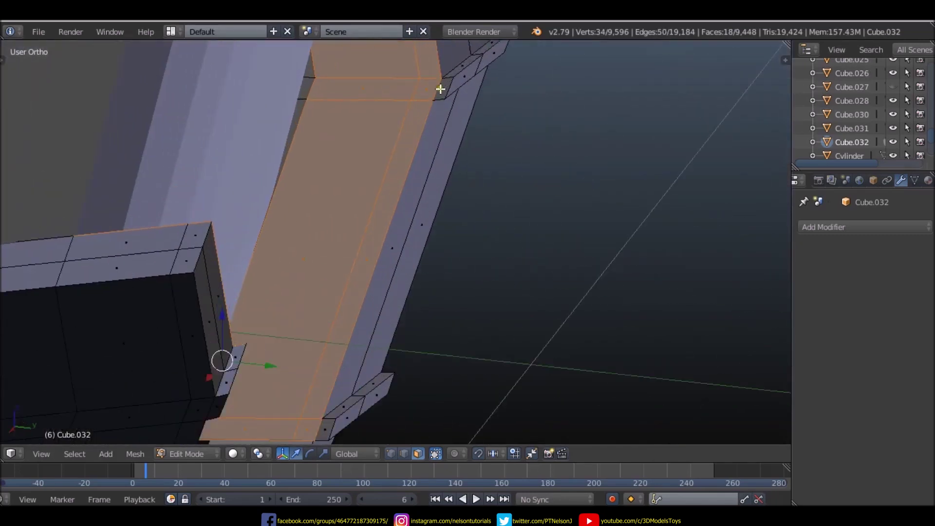
pyautogui.keyDown('shift'); pyautogui.rightClick(323, 428); pyautogui.keyUp('shift')
pyautogui.keyDown('shift'); pyautogui.rightClick(338, 446); pyautogui.keyUp('shift')
pyautogui.scroll(1, 398, 370)
pyautogui.scroll(-3, 398, 369)
pyautogui.moveTo(398, 369)
pyautogui.mouseDown(button='middle')
pyautogui.moveTo(507, 313)
pyautogui.moveTo(370, 334)
pyautogui.moveTo(463, 317)
pyautogui.moveTo(529, 368)
pyautogui.moveTo(434, 324)
pyautogui.moveTo(322, 359)
pyautogui.mouseUp(button='middle')
# - Bridge the selected end faces across the stern with Bridge Edge Loops
pyautogui.press('w')
pyautogui.click(469, 320)
pyautogui.rightClick(476, 336)
pyautogui.scroll(-2, 476, 336)
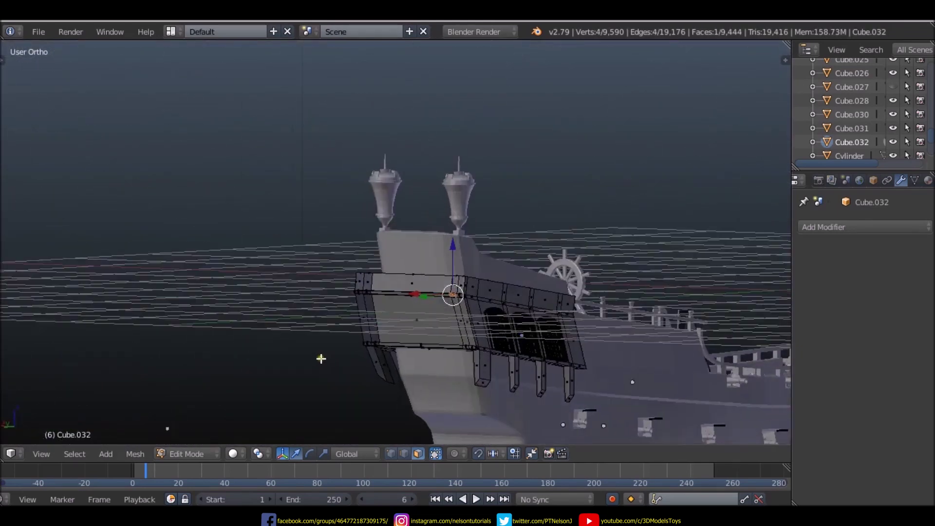
# - Select the whole gallery mesh and recalculate its normals to point outside
pyautogui.scroll(3, 456, 298)
pyautogui.scroll(-2, 459, 286)
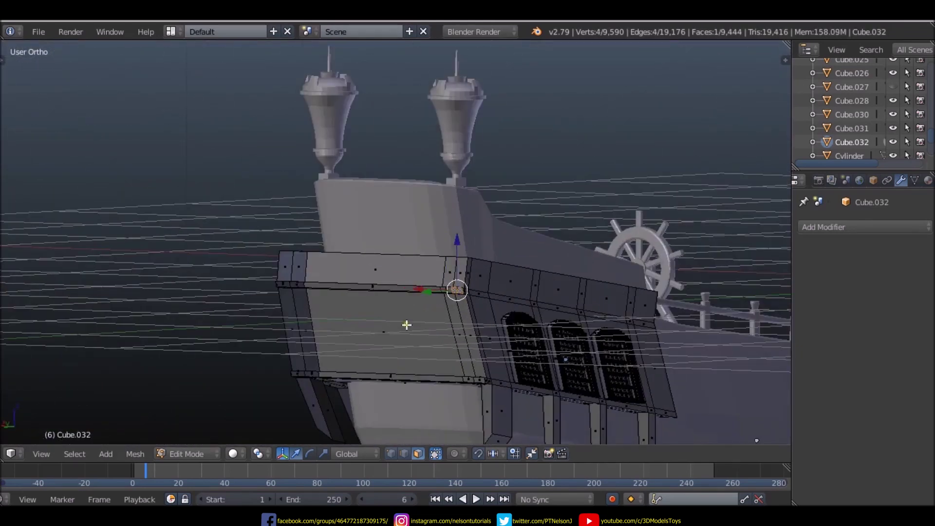
pyautogui.moveTo(405, 323); pyautogui.dragTo(539, 351, button='middle')
pyautogui.scroll(-2, 444, 329)
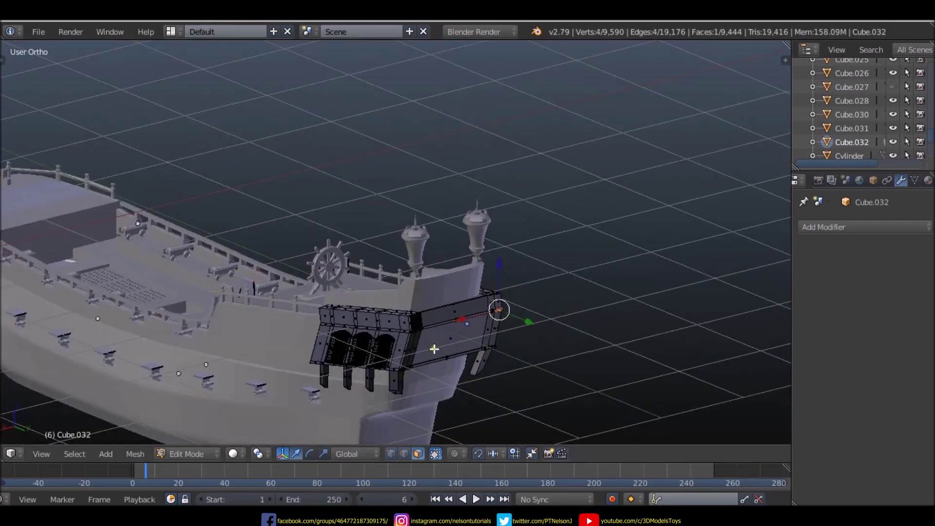
pyautogui.press('a')
pyautogui.click(135, 453)
pyautogui.moveTo(151, 247)
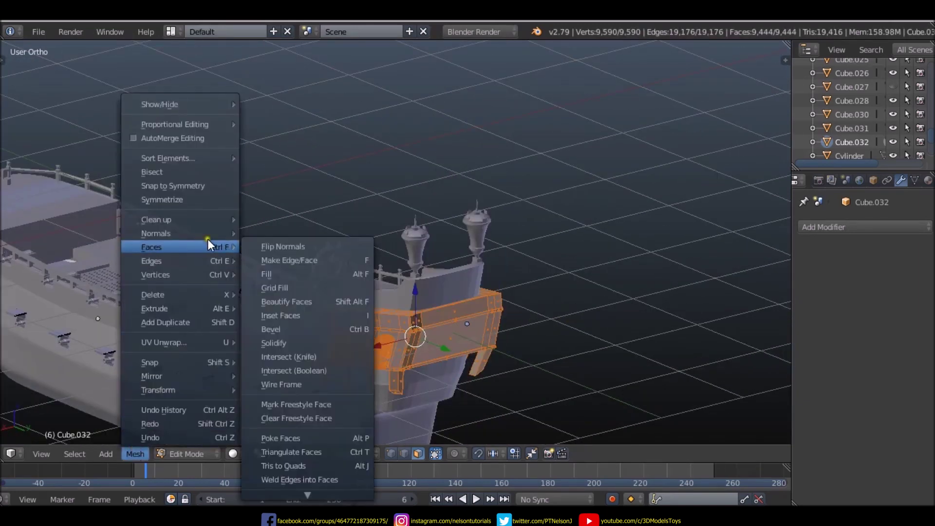
pyautogui.click(274, 238)
pyautogui.rightClick(448, 336)
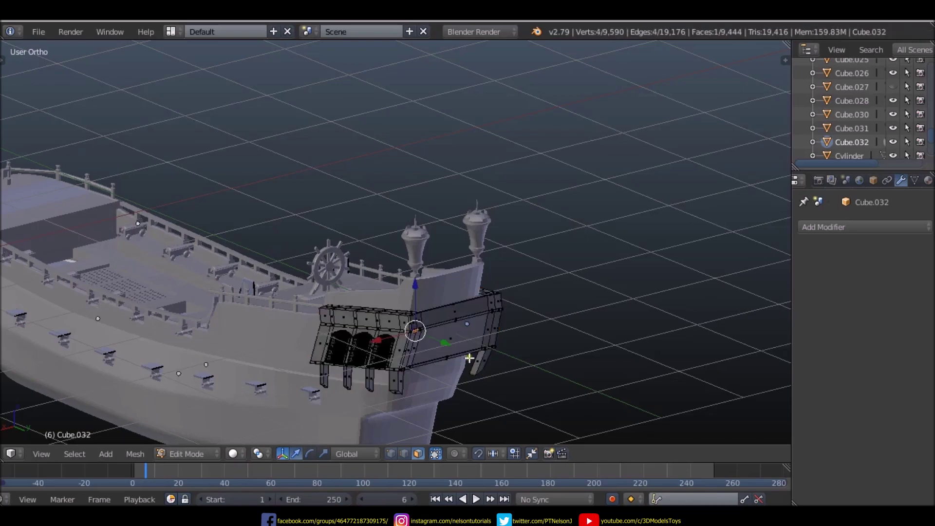
pyautogui.moveTo(448, 336)
pyautogui.mouseDown(button='middle')
pyautogui.moveTo(448, 296)
pyautogui.moveTo(461, 365)
pyautogui.moveTo(564, 363)
pyautogui.moveTo(649, 344)
pyautogui.moveTo(685, 288)
pyautogui.moveTo(644, 330)
pyautogui.moveTo(553, 355)
pyautogui.moveTo(608, 355)
pyautogui.mouseUp(button='middle')
# - Check the gallery from straight stern and side views in wireframe against the blueprint
pyautogui.press('KP_1')
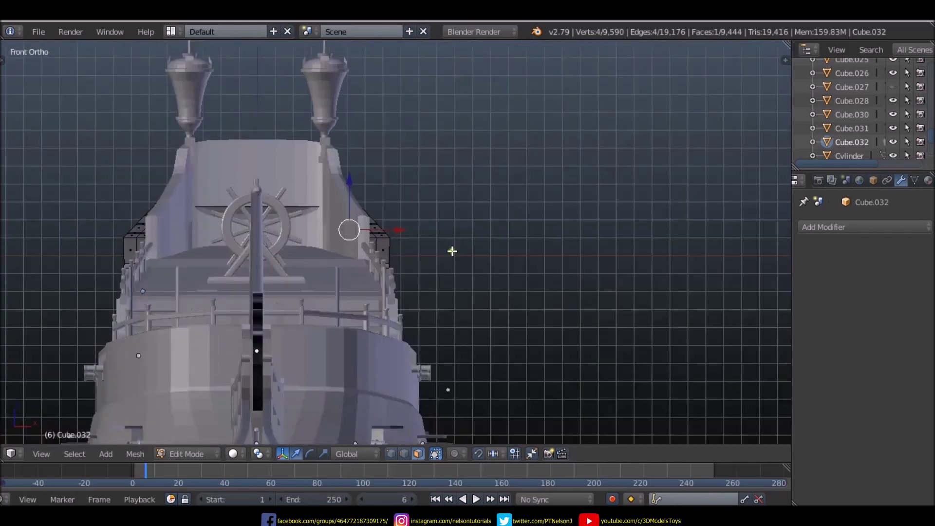
pyautogui.scroll(-5, 451, 250)
pyautogui.moveTo(557, 285); pyautogui.dragTo(297, 297, button='middle')
pyautogui.scroll(6, 418, 281)
pyautogui.scroll(3, 416, 284)
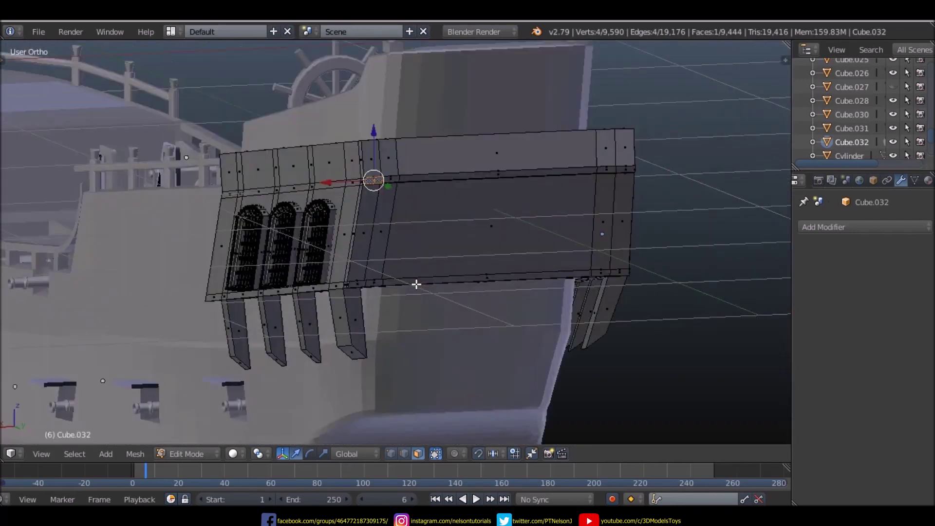
pyautogui.moveTo(411, 290)
pyautogui.mouseDown(button='middle')
pyautogui.moveTo(418, 328)
pyautogui.moveTo(478, 261)
pyautogui.moveTo(303, 315)
pyautogui.moveTo(402, 329)
pyautogui.mouseUp(button='middle')
pyautogui.moveTo(357, 355)
pyautogui.mouseDown(button='middle')
pyautogui.moveTo(367, 361)
pyautogui.moveTo(346, 369)
pyautogui.mouseUp(button='middle')
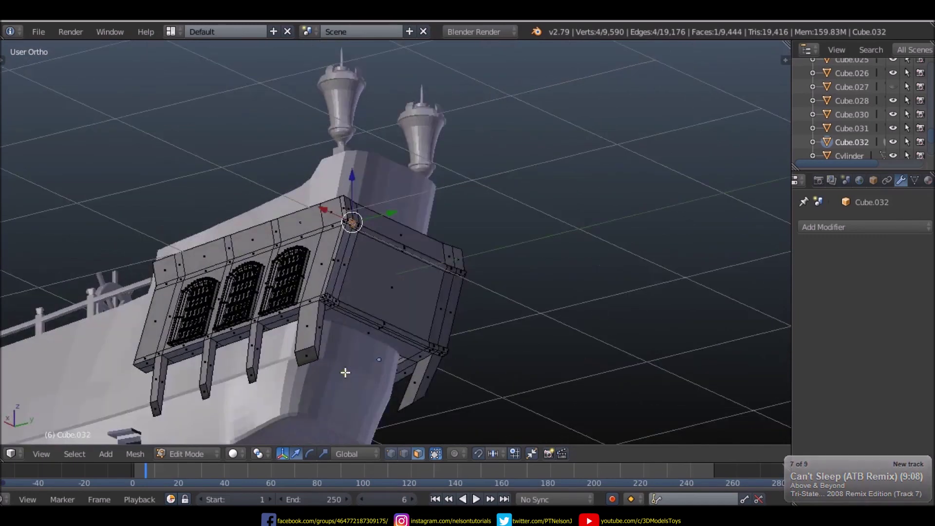
pyautogui.press('KP_1')
pyautogui.press('KP_3')
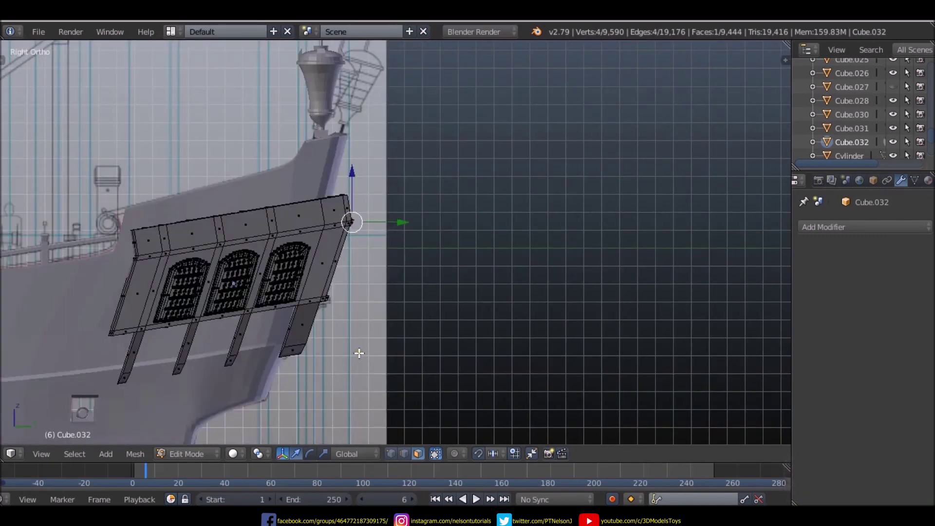
pyautogui.press('z')
pyautogui.scroll(4, 356, 312)
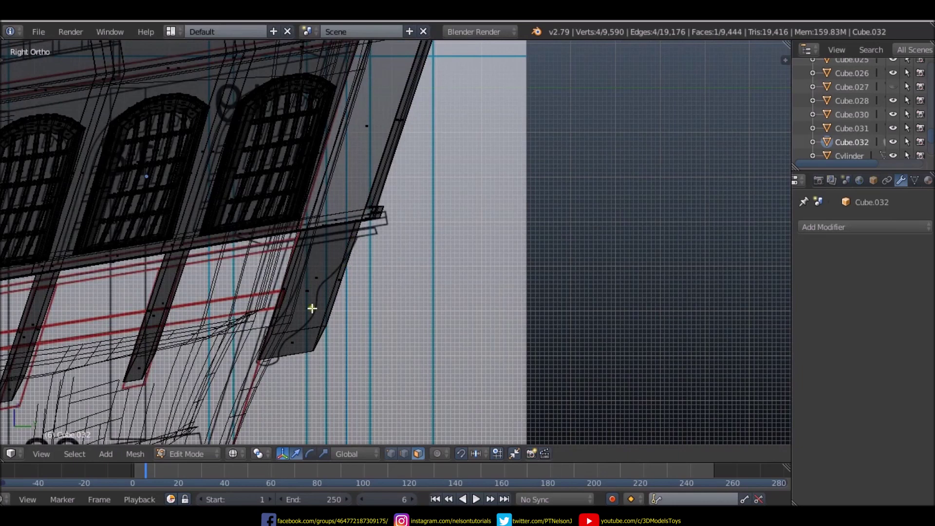
pyautogui.moveTo(386, 302)
pyautogui.mouseDown(button='middle')
pyautogui.moveTo(227, 314)
pyautogui.moveTo(333, 323)
pyautogui.moveTo(360, 313)
pyautogui.moveTo(351, 313)
pyautogui.mouseUp(button='middle')
# - Select the hull face below the gallery and switch to Edge select mode
pyautogui.press('z')
pyautogui.rightClick(568, 235)
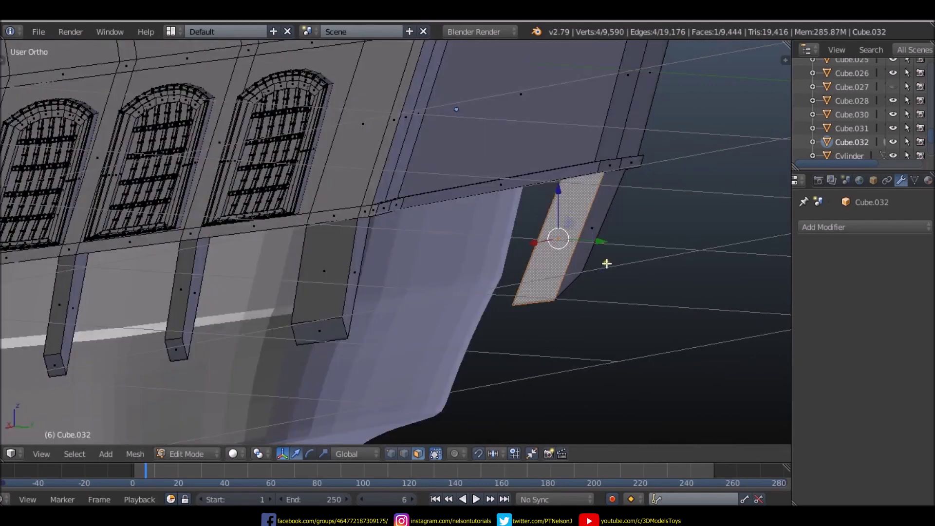
pyautogui.moveTo(605, 263)
pyautogui.mouseDown(button='middle')
pyautogui.moveTo(522, 279)
pyautogui.moveTo(390, 284)
pyautogui.moveTo(515, 243)
pyautogui.mouseUp(button='middle')
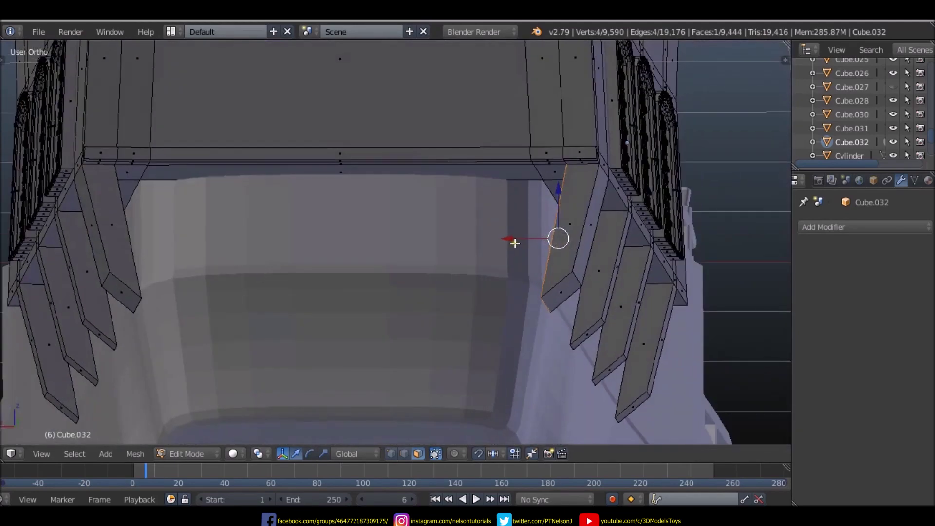
pyautogui.hotkey('ctrl', 'Tab')
pyautogui.click(133, 320)
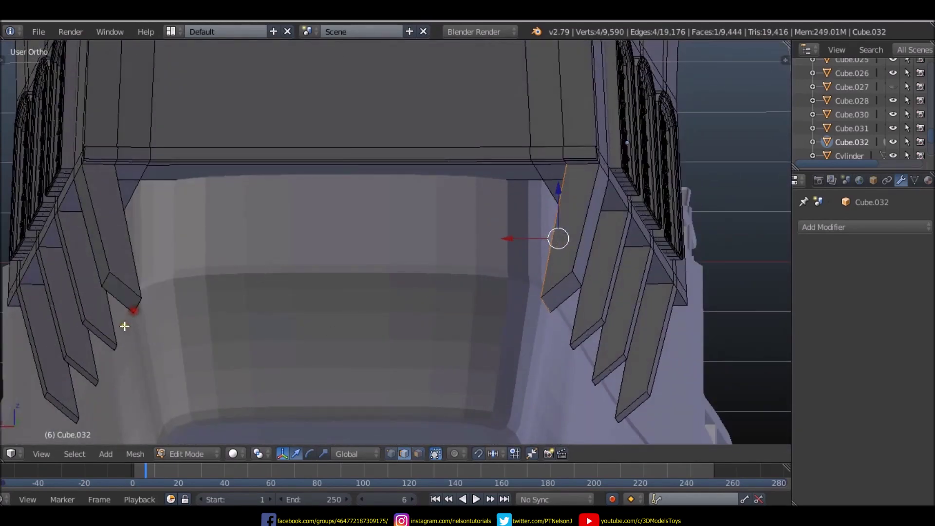
pyautogui.moveTo(233, 253); pyautogui.dragTo(180, 276, button='middle')
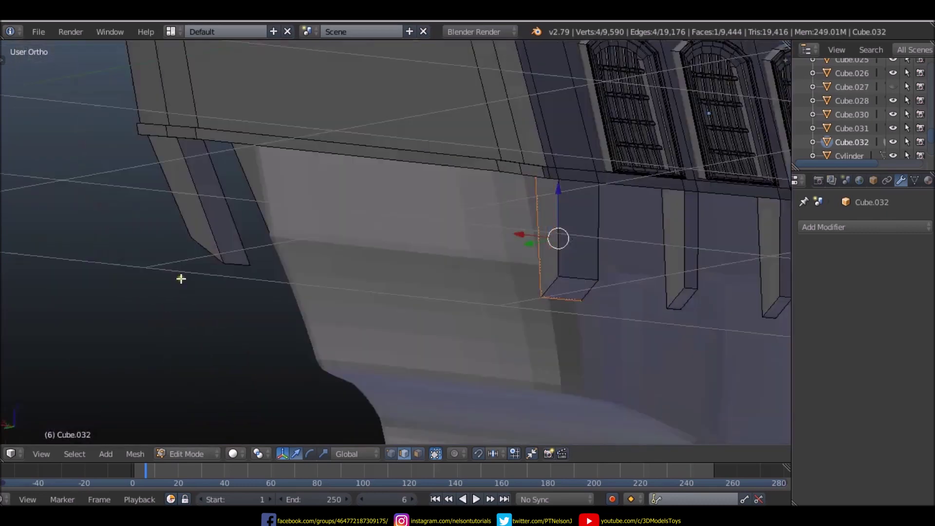
# - Return to Face select and fill the bracket gap with Bridge Edge Loops
pyautogui.hotkey('ctrl', 'Tab')
pyautogui.click(159, 294)
pyautogui.moveTo(200, 194)
pyautogui.mouseDown(button='middle')
pyautogui.moveTo(261, 290)
pyautogui.moveTo(307, 287)
pyautogui.mouseUp(button='middle')
pyautogui.press('w')
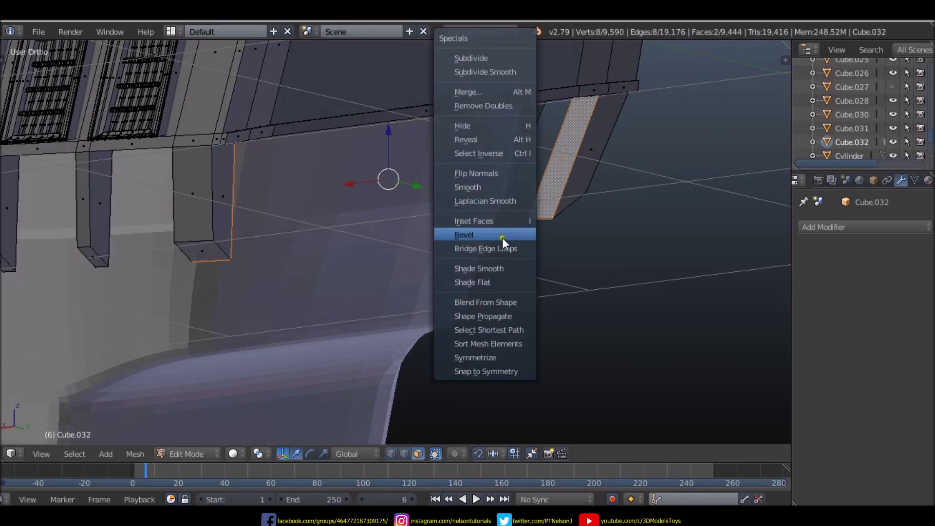
pyautogui.click(502, 241)
pyautogui.scroll(-6, 450, 154)
pyautogui.moveTo(449, 155)
pyautogui.mouseDown(button='middle')
pyautogui.moveTo(501, 167)
pyautogui.moveTo(448, 194)
pyautogui.moveTo(308, 230)
pyautogui.moveTo(240, 222)
pyautogui.moveTo(618, 221)
pyautogui.moveTo(563, 104)
pyautogui.mouseUp(button='middle')
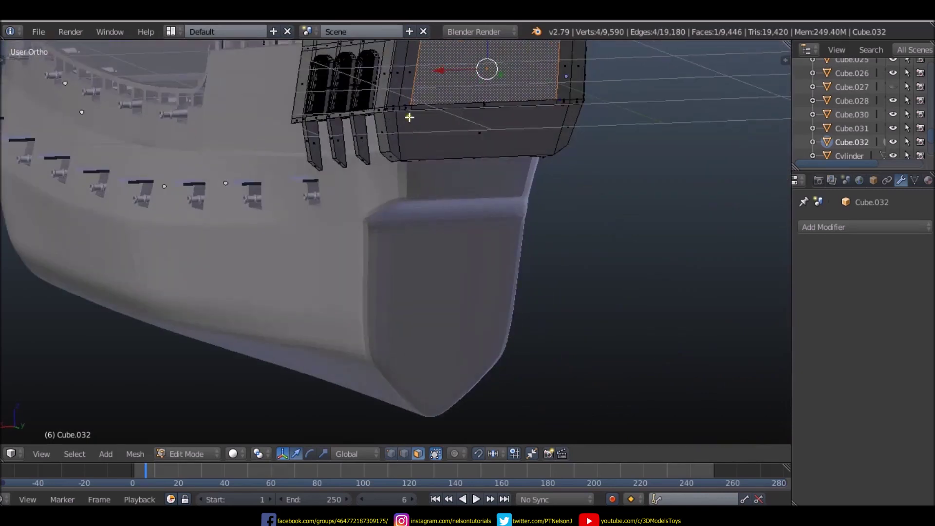
# - Orbit around the galleon to view the stern part from the other side
pyautogui.scroll(-5, 403, 144)
pyautogui.scroll(5, 416, 98)
pyautogui.moveTo(467, 150); pyautogui.dragTo(325, 163, button='middle')
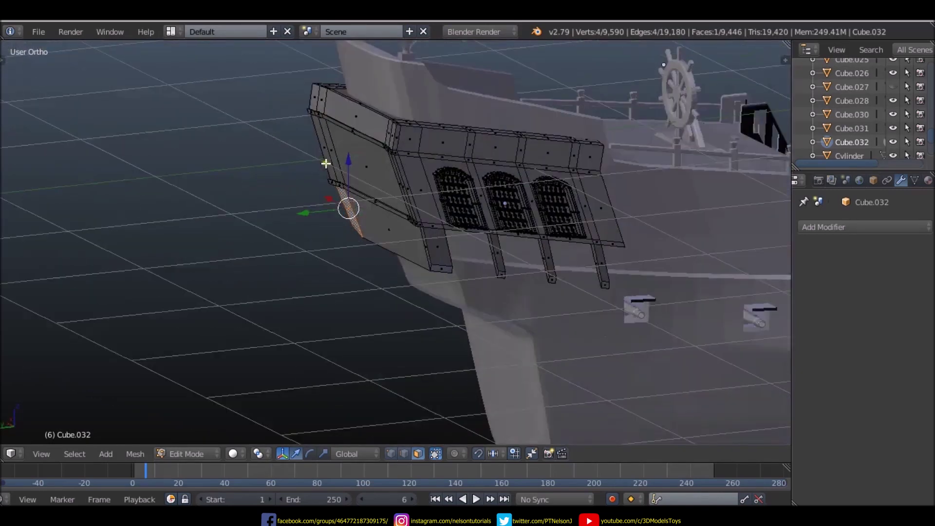
pyautogui.scroll(-8, 326, 163)
pyautogui.scroll(-2, 282, 157)
pyautogui.moveTo(158, 157); pyautogui.dragTo(309, 187, button='middle')
pyautogui.scroll(7, 309, 188)
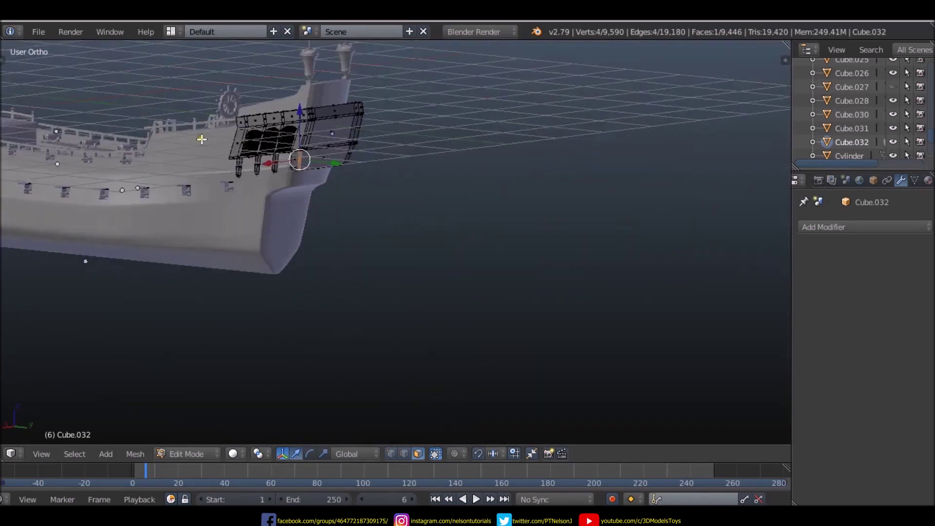
# - Set up a zoomed-in Right Ortho wireframe view of the stern
pyautogui.press('KP_3')
pyautogui.press('KP_1')
pyautogui.press('KP_3')
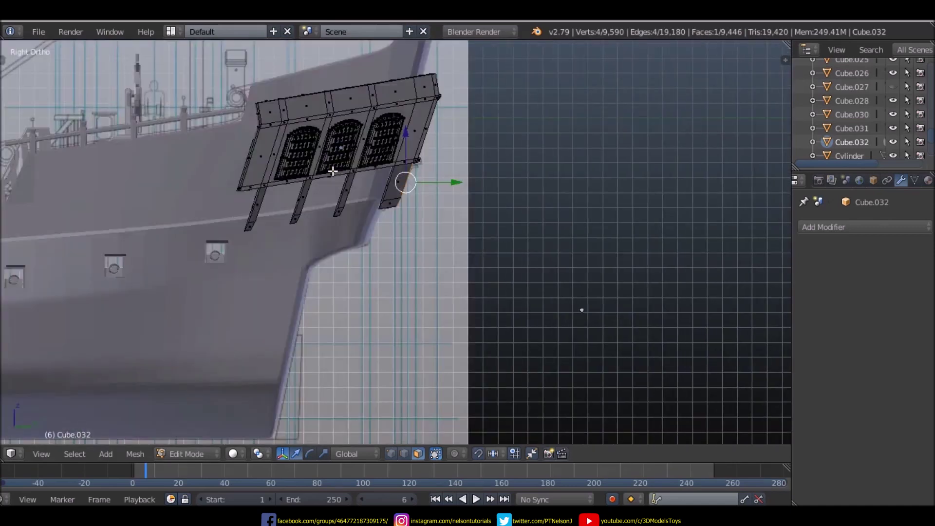
pyautogui.press('z')
pyautogui.scroll(1, 354, 158)
pyautogui.scroll(1, 375, 122)
pyautogui.scroll(1, 420, 276)
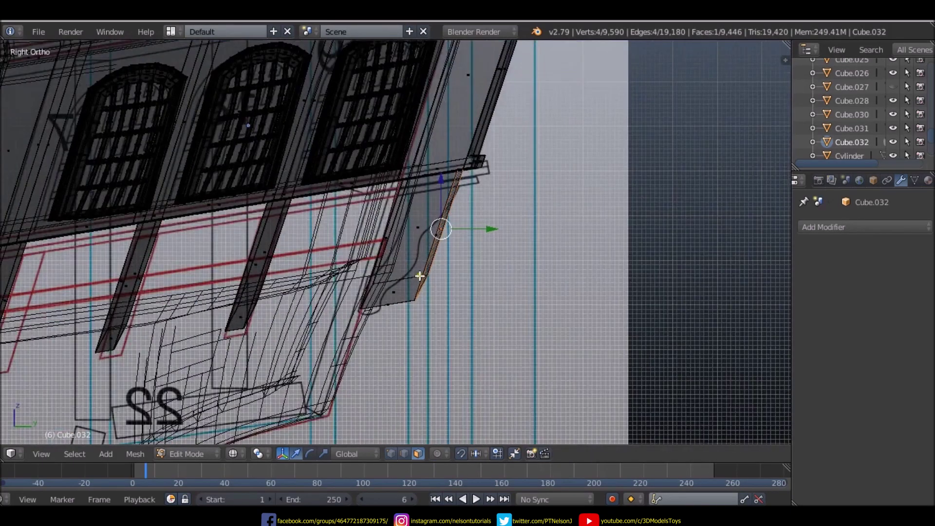
pyautogui.scroll(1, 419, 277)
# - In vertex mode, select the stern bracket's edge path and shift it about -0.05 along Y
pyautogui.hotkey('ctrl', 'Tab')
pyautogui.click(445, 254)
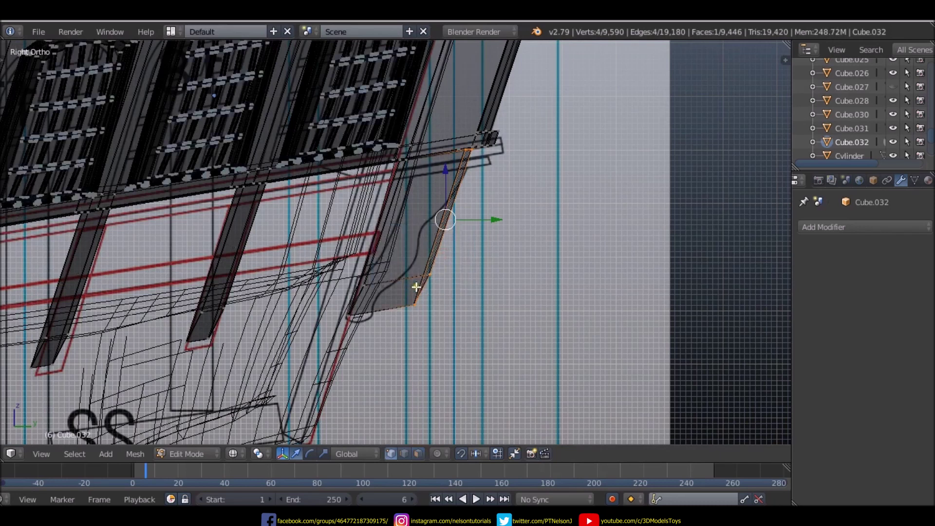
pyautogui.rightClick(425, 279)
pyautogui.keyDown('alt'); pyautogui.rightClick(421, 288); pyautogui.keyUp('alt')
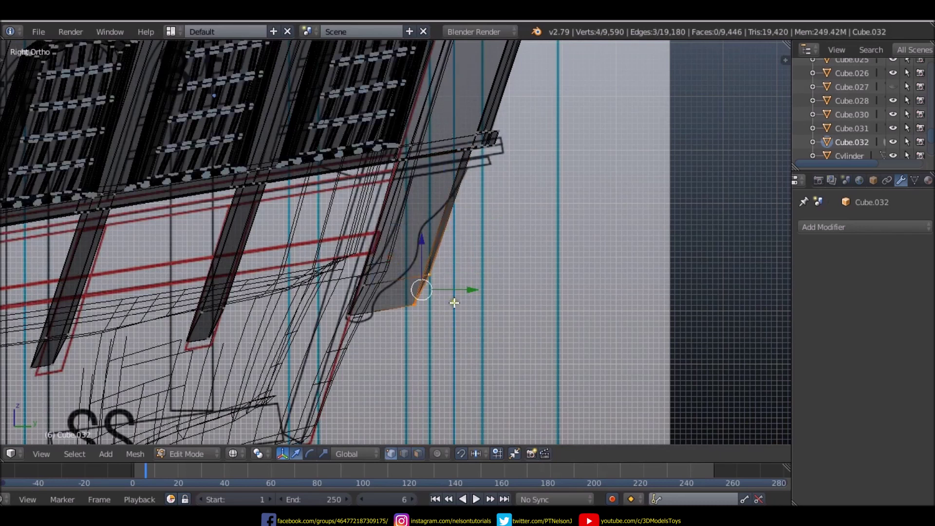
pyautogui.moveTo(472, 292); pyautogui.dragTo(430, 292)
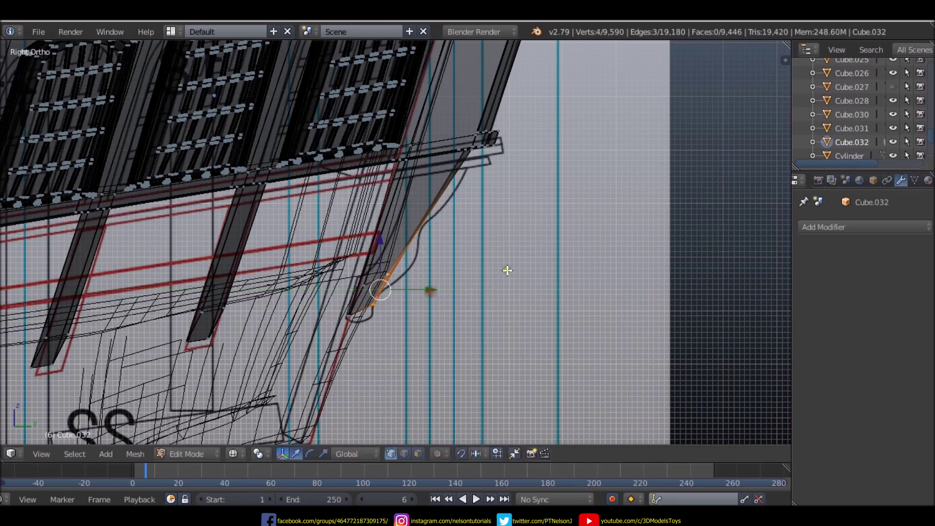
# - Check the shifted edge from an angle, the side in wireframe, and from behind in solid shading
pyautogui.moveTo(507, 271)
pyautogui.mouseDown(button='middle')
pyautogui.moveTo(432, 271)
pyautogui.moveTo(457, 299)
pyautogui.moveTo(418, 317)
pyautogui.moveTo(463, 317)
pyautogui.moveTo(286, 331)
pyautogui.moveTo(478, 263)
pyautogui.moveTo(504, 265)
pyautogui.moveTo(459, 302)
pyautogui.moveTo(490, 323)
pyautogui.moveTo(445, 360)
pyautogui.mouseUp(button='middle')
pyautogui.press('KP_3')
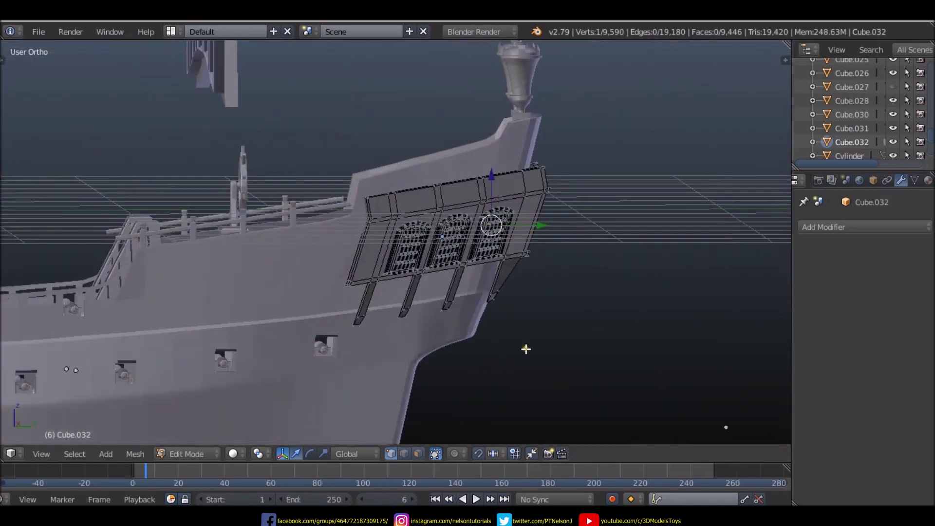
pyautogui.press('z')
pyautogui.scroll(3, 492, 289)
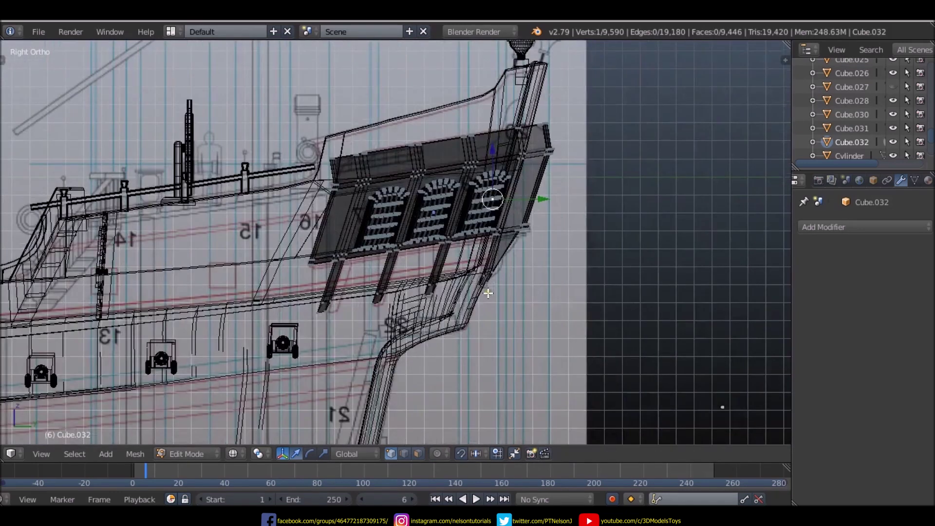
pyautogui.scroll(-4, 495, 231)
pyautogui.scroll(-1, 534, 233)
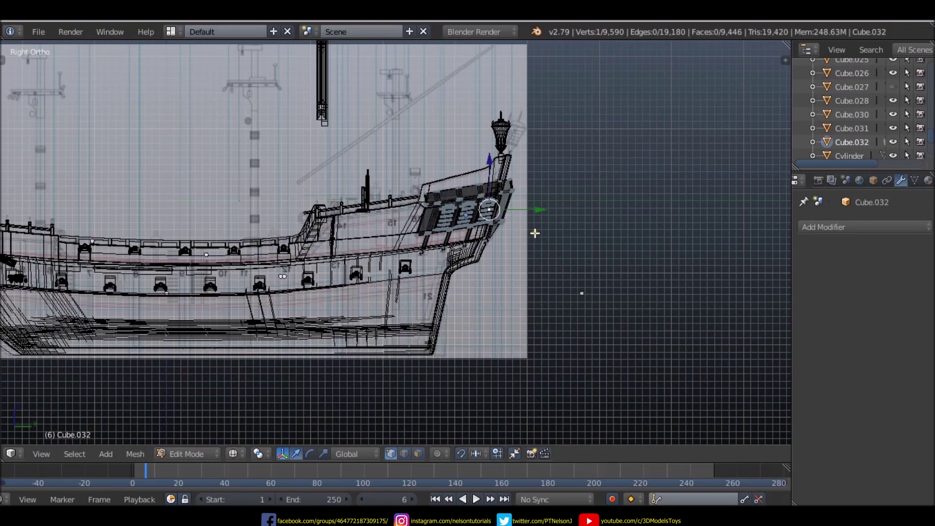
pyautogui.press('ctrl+KP_1')
pyautogui.scroll(2, 463, 229)
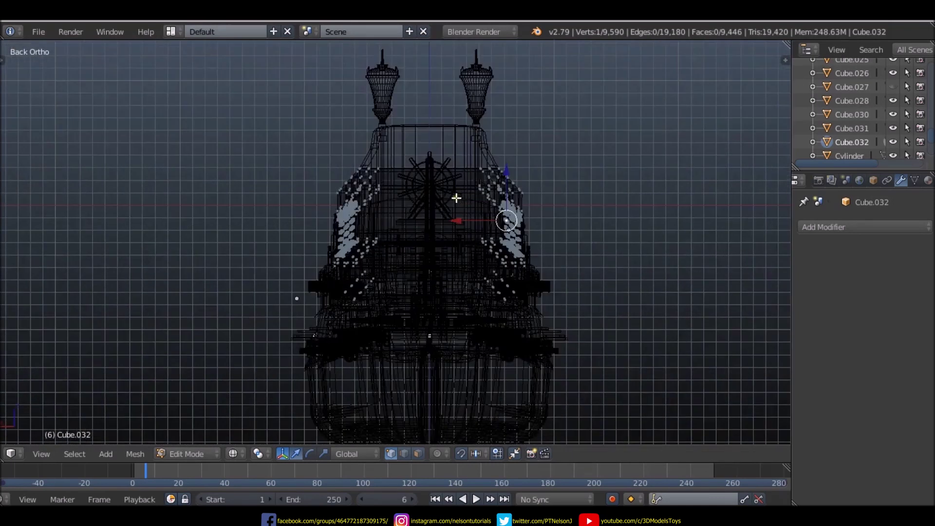
pyautogui.press('z')
pyautogui.scroll(-3, 440, 203)
# - In object mode, select Cube.028 and Cube.030 and shift them along Y and X from the top view
pyautogui.press('KP_1')
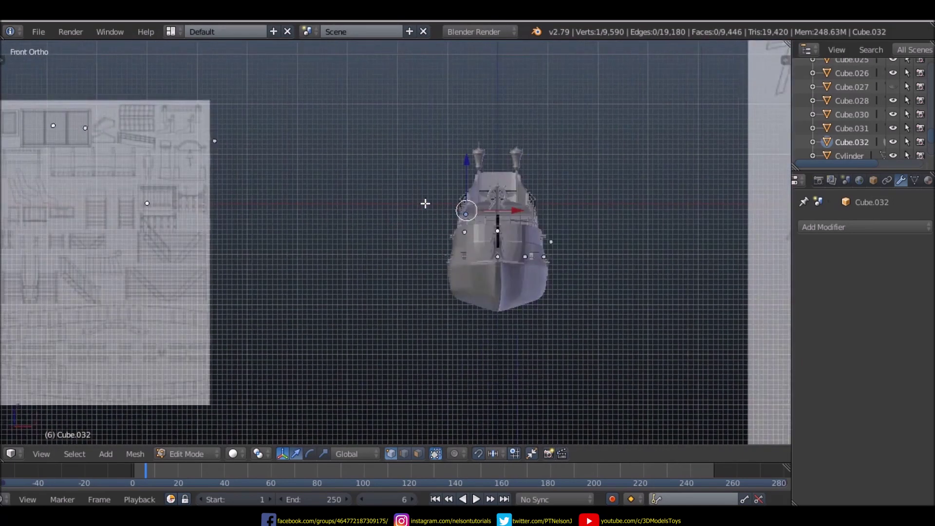
pyautogui.scroll(-5, 438, 212)
pyautogui.scroll(7, 533, 161)
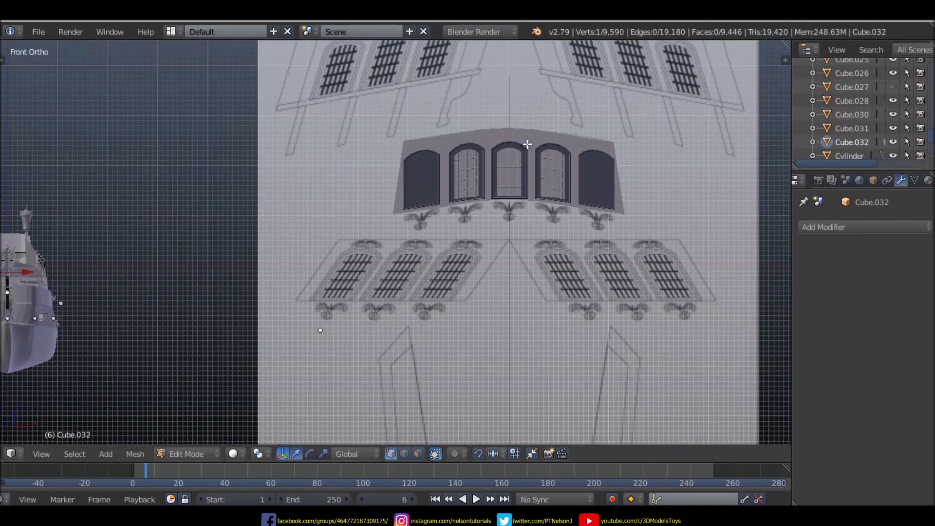
pyautogui.press('Tab')
pyautogui.rightClick(528, 145)
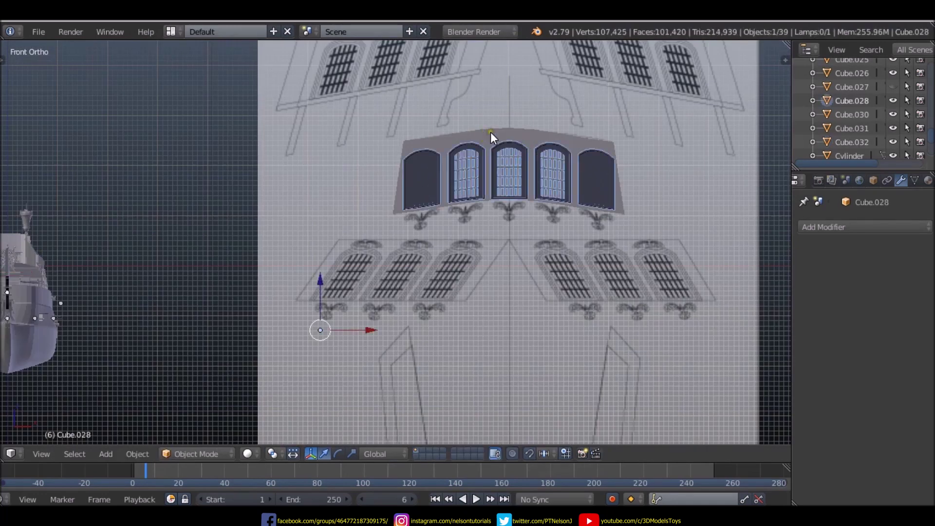
pyautogui.keyDown('shift'); pyautogui.rightClick(490, 132); pyautogui.keyUp('shift')
pyautogui.scroll(-4, 490, 143)
pyautogui.moveTo(489, 154); pyautogui.dragTo(490, 164, button='middle')
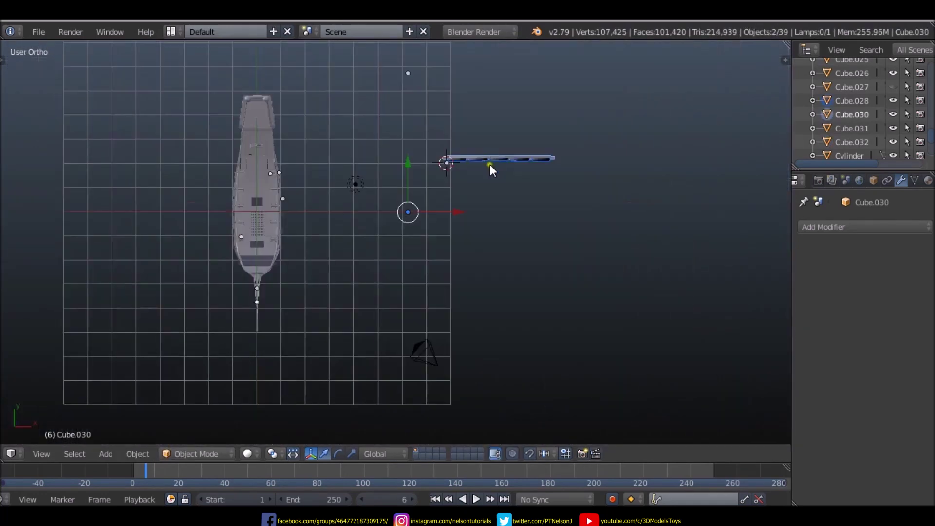
pyautogui.press('KP_7')
pyautogui.moveTo(411, 159); pyautogui.dragTo(413, 78)
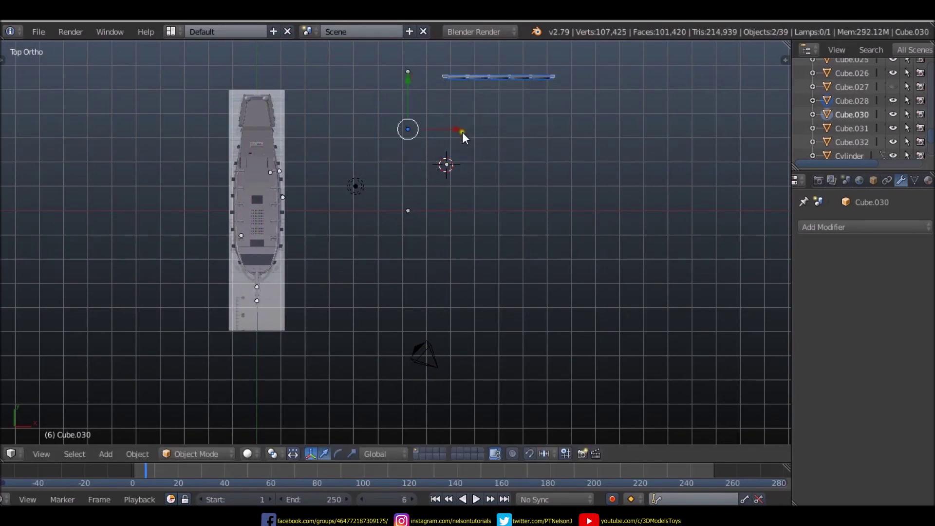
pyautogui.moveTo(463, 132); pyautogui.dragTo(351, 156)
# - Rotate the bar to lie across the ship and move it up along Y
pyautogui.scroll(1, 387, 74)
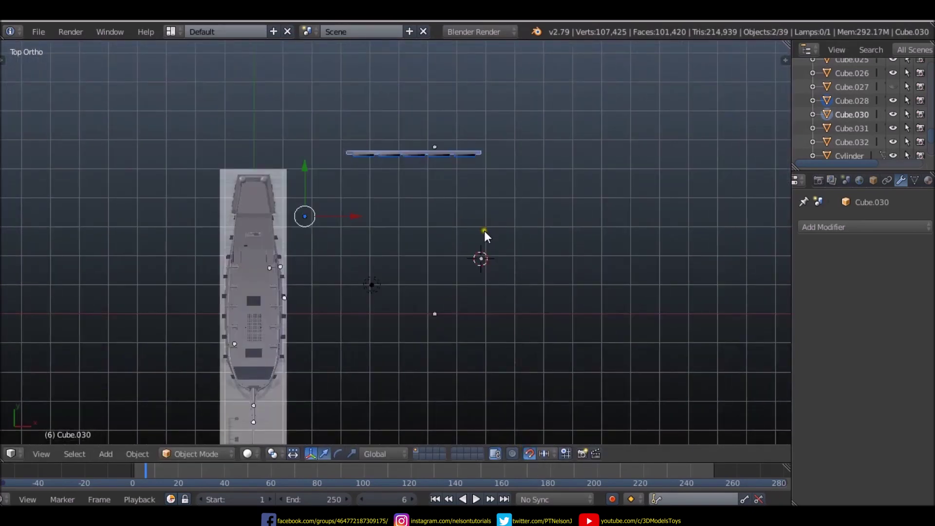
pyautogui.press('r')
pyautogui.click(664, 218)
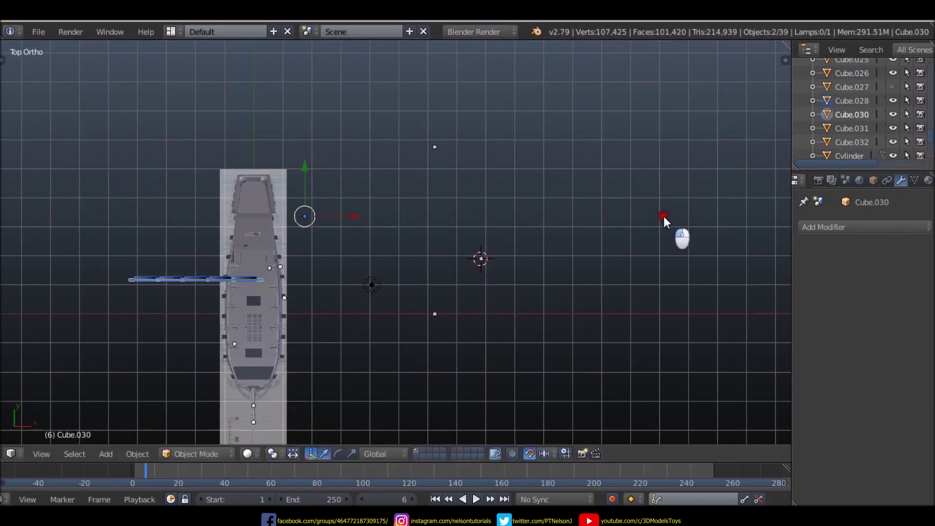
pyautogui.press('KP_Decimal')
pyautogui.moveTo(466, 108); pyautogui.dragTo(461, 461)
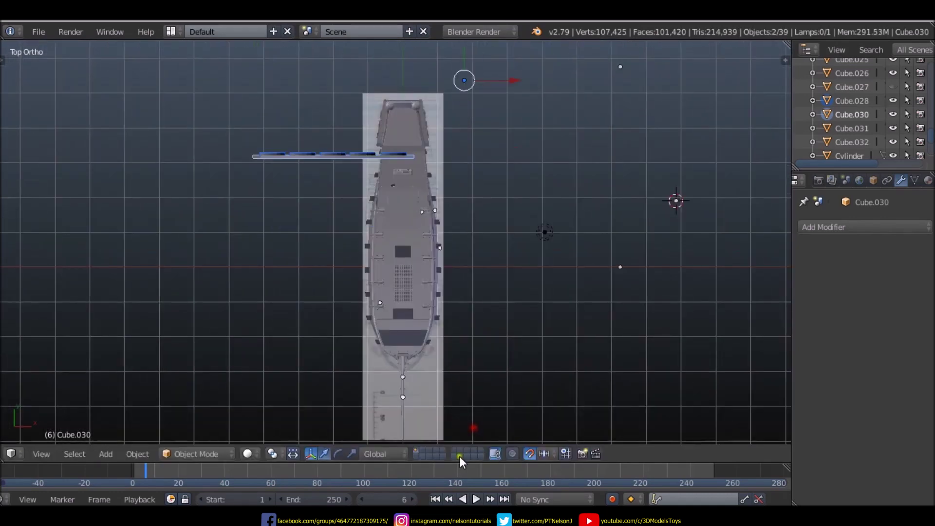
pyautogui.scroll(-2, 412, 251)
pyautogui.scroll(-2, 395, 177)
# - Set the bar's origin to its geometry and slide it along Y and X toward the stern
pyautogui.press('t')
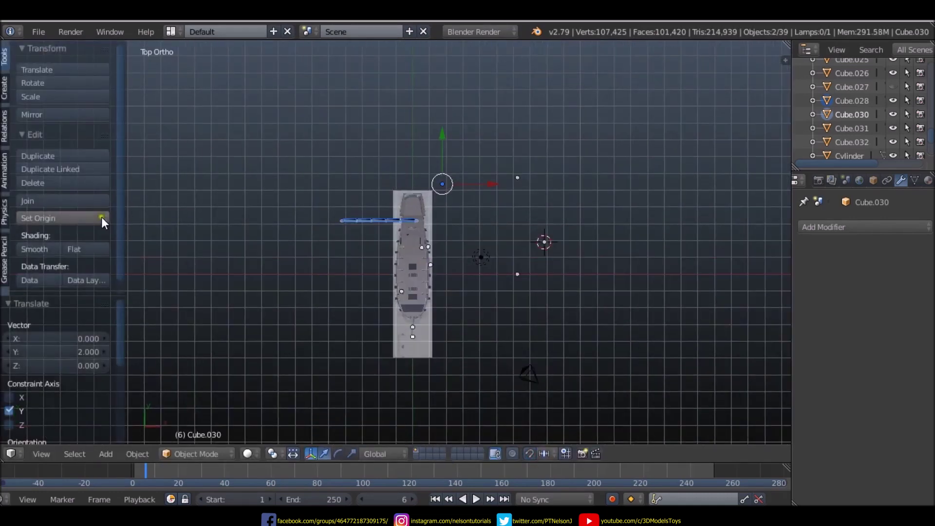
pyautogui.click(101, 218)
pyautogui.click(107, 250)
pyautogui.scroll(3, 358, 189)
pyautogui.moveTo(357, 188); pyautogui.dragTo(353, 129)
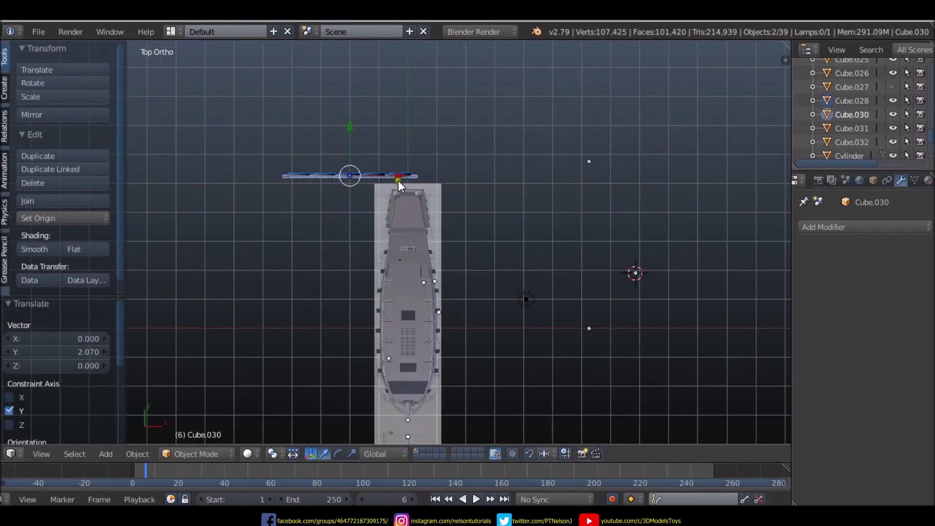
pyautogui.moveTo(398, 180)
pyautogui.mouseDown()
pyautogui.moveTo(451, 177)
pyautogui.moveTo(436, 168)
pyautogui.mouseUp()
pyautogui.press('t')
pyautogui.scroll(5, 404, 211)
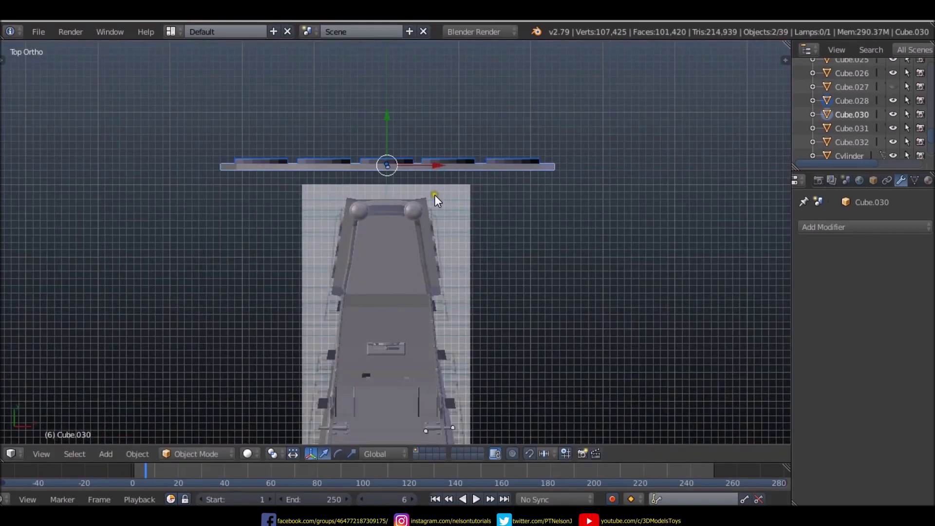
# - From the back view, lower the window panel along Z and scale it to about half size
pyautogui.press('ctrl+KP_1')
pyautogui.moveTo(388, 129); pyautogui.dragTo(387, 308)
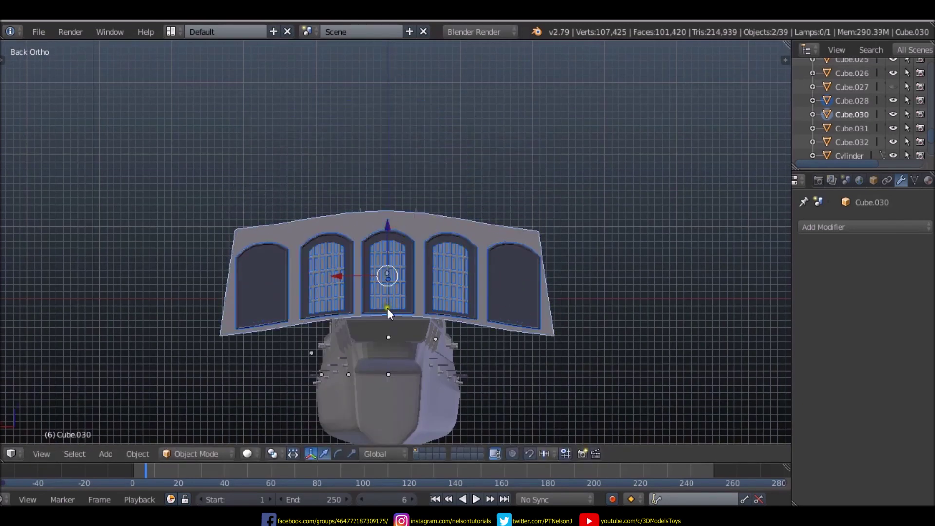
pyautogui.scroll(4, 381, 329)
pyautogui.press('s')
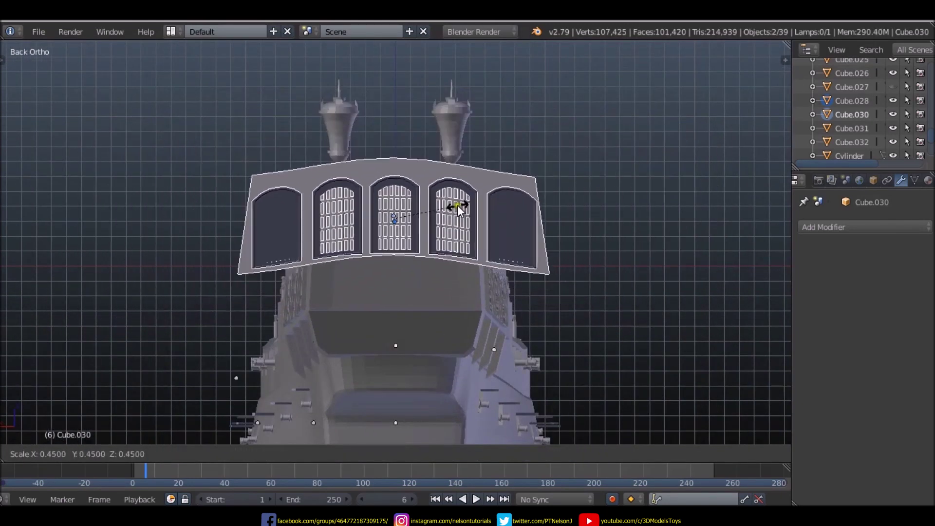
pyautogui.click(436, 212)
# - Lower the window panel further, shrink it a bit more and move it onto the stern hull
pyautogui.scroll(2, 390, 156)
pyautogui.moveTo(389, 155); pyautogui.dragTo(383, 238)
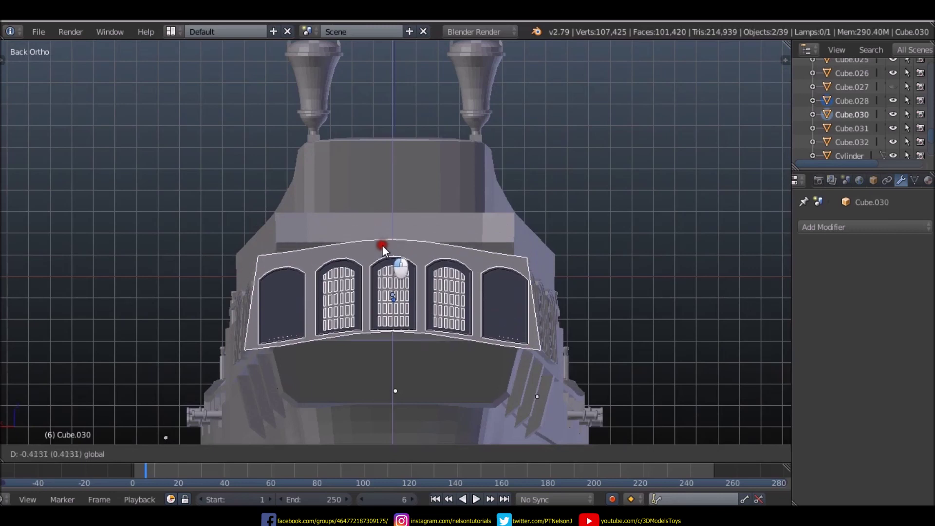
pyautogui.scroll(2, 405, 289)
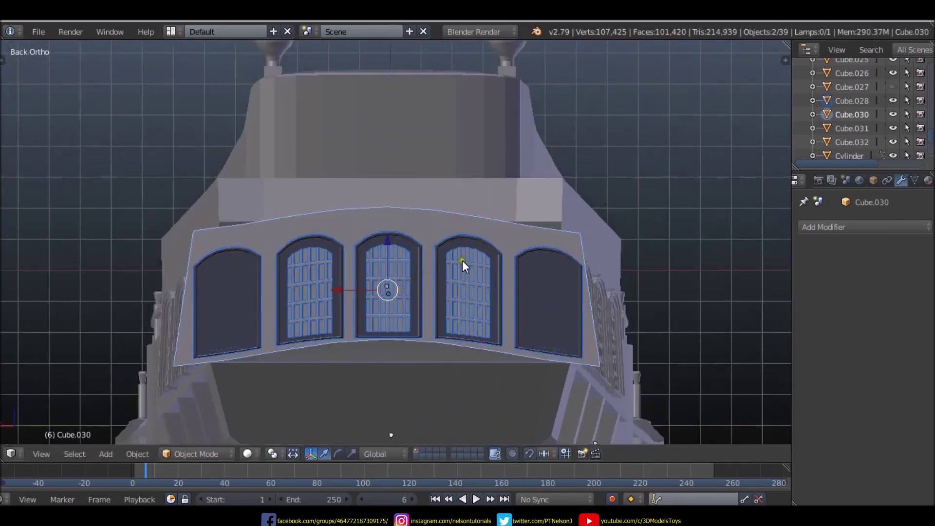
pyautogui.press('s')
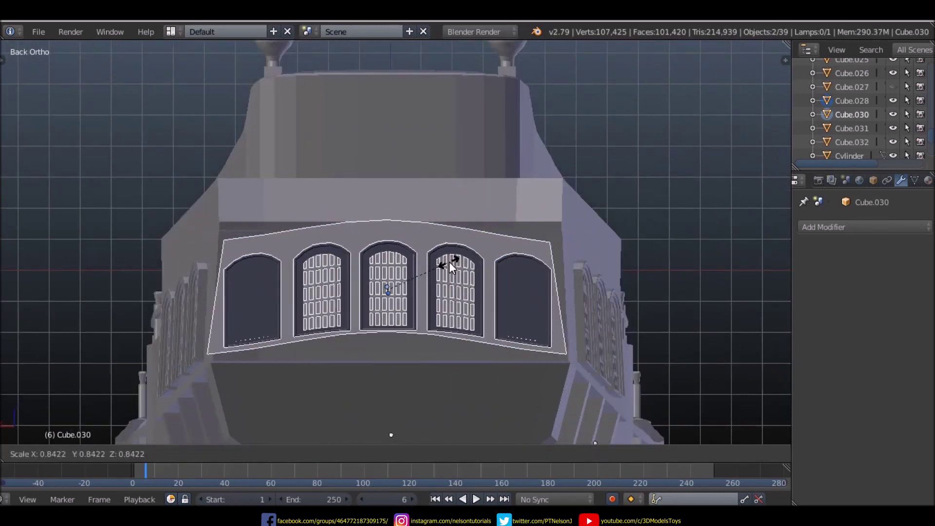
pyautogui.click(451, 261)
pyautogui.moveTo(451, 262)
pyautogui.mouseDown(button='middle')
pyautogui.moveTo(487, 294)
pyautogui.moveTo(437, 294)
pyautogui.mouseUp(button='middle')
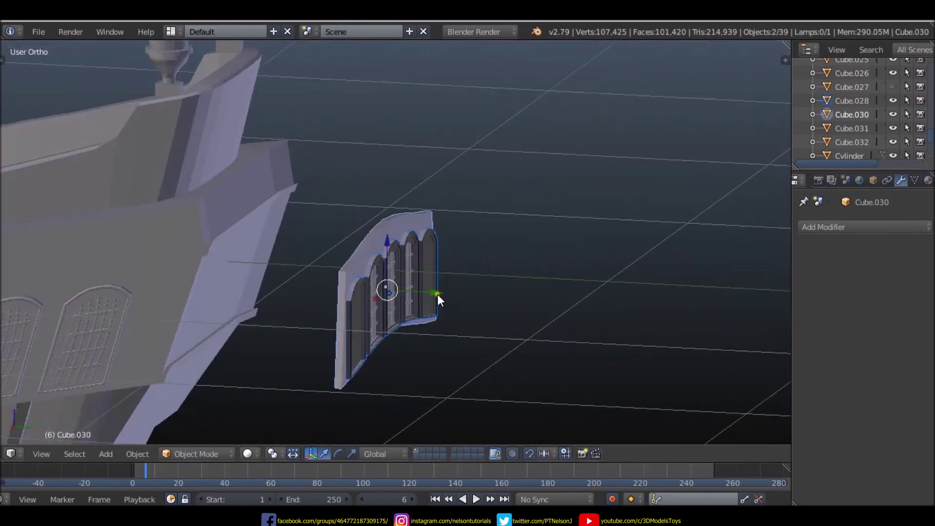
pyautogui.moveTo(438, 294); pyautogui.dragTo(294, 278)
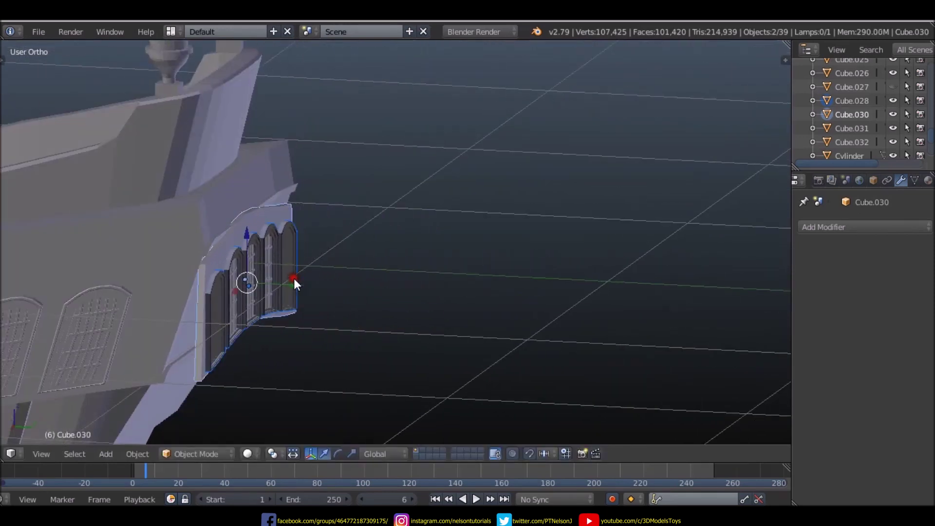
pyautogui.moveTo(294, 279)
pyautogui.mouseDown(button='middle')
pyautogui.moveTo(350, 256)
pyautogui.moveTo(277, 278)
pyautogui.moveTo(153, 284)
pyautogui.moveTo(329, 274)
pyautogui.moveTo(290, 315)
pyautogui.moveTo(364, 264)
pyautogui.moveTo(202, 273)
pyautogui.moveTo(256, 277)
pyautogui.mouseUp(button='middle')
# - From straight behind, nudge the Cube.030 window panel down about -0.016
pyautogui.press('ctrl+KP_1')
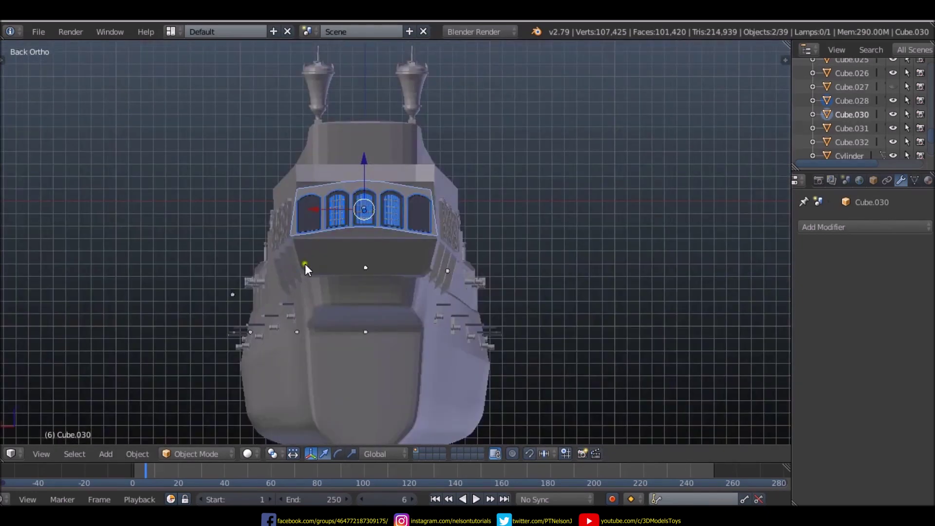
pyautogui.scroll(5, 388, 237)
pyautogui.moveTo(338, 128); pyautogui.dragTo(337, 142)
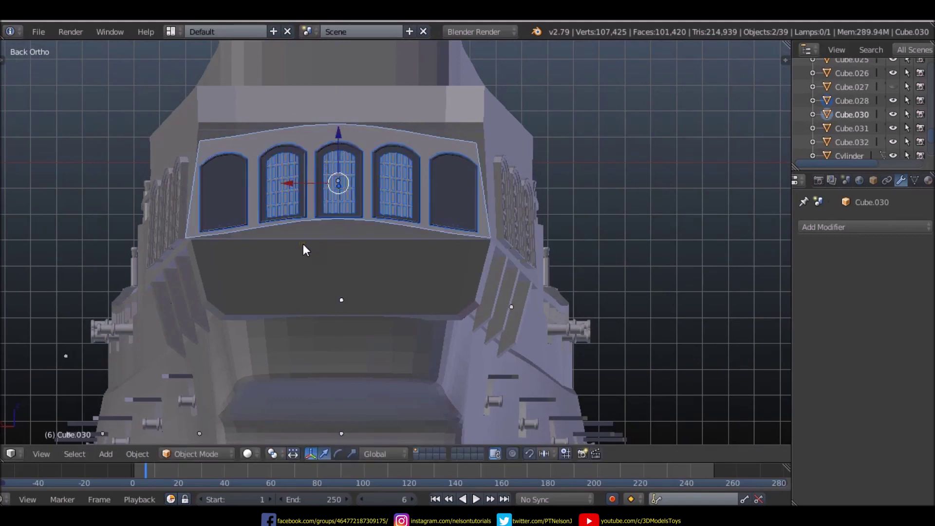
pyautogui.moveTo(303, 244)
pyautogui.mouseDown(button='middle')
pyautogui.moveTo(459, 245)
pyautogui.moveTo(375, 219)
pyautogui.mouseUp(button='middle')
# - In Right Ortho, tilt the window panel to match the stern slope and move it along Y
pyautogui.press('KP_3')
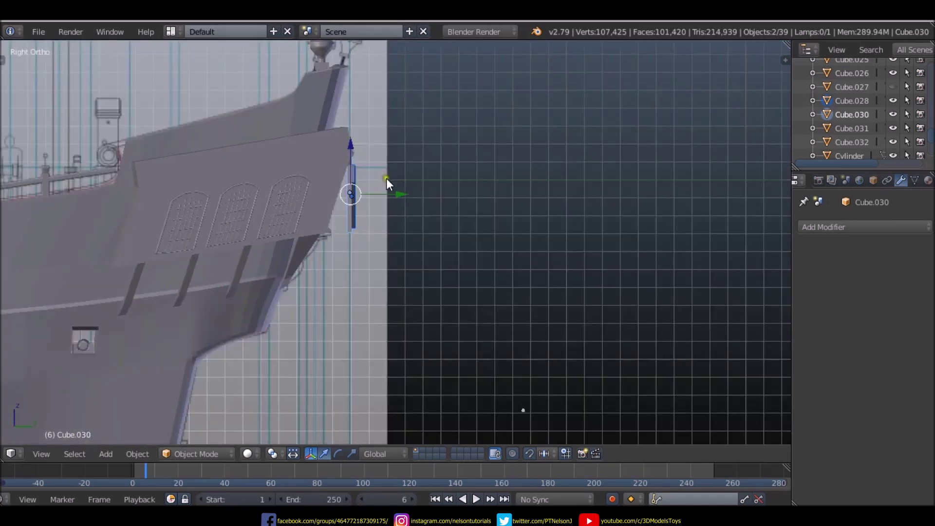
pyautogui.press('r')
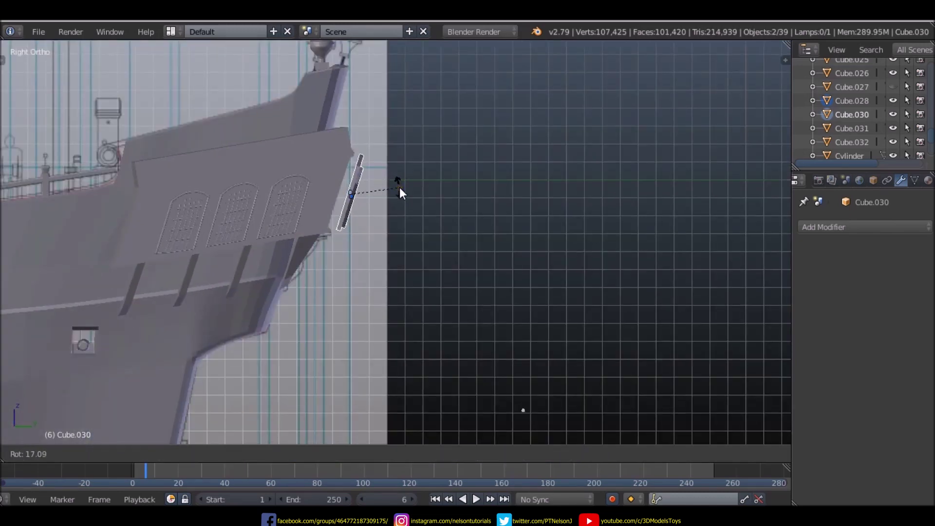
pyautogui.click(399, 187)
pyautogui.press('g')
pyautogui.press('y')
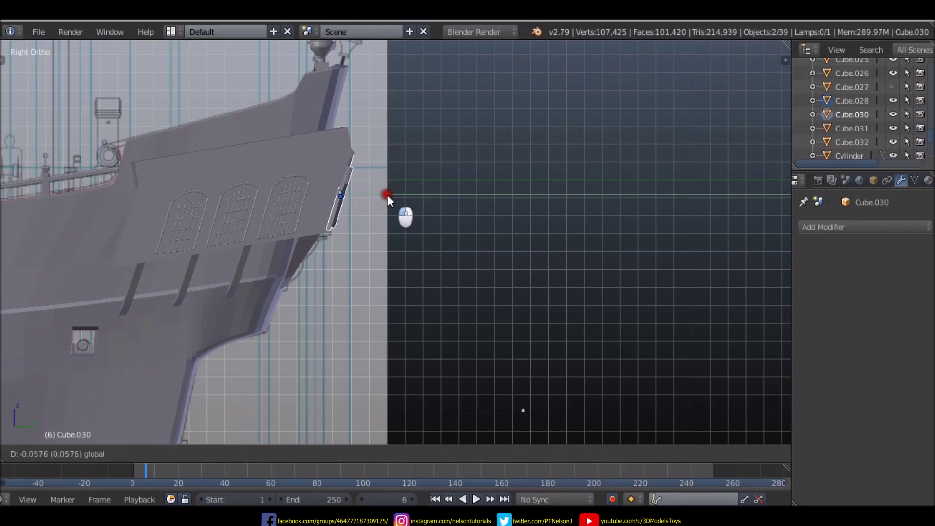
pyautogui.click(387, 195)
pyautogui.moveTo(387, 194)
pyautogui.mouseDown(button='middle')
pyautogui.moveTo(130, 201)
pyautogui.moveTo(237, 213)
pyautogui.moveTo(375, 203)
pyautogui.moveTo(341, 180)
pyautogui.moveTo(372, 177)
pyautogui.moveTo(387, 189)
pyautogui.mouseUp(button='middle')
pyautogui.scroll(2, 375, 202)
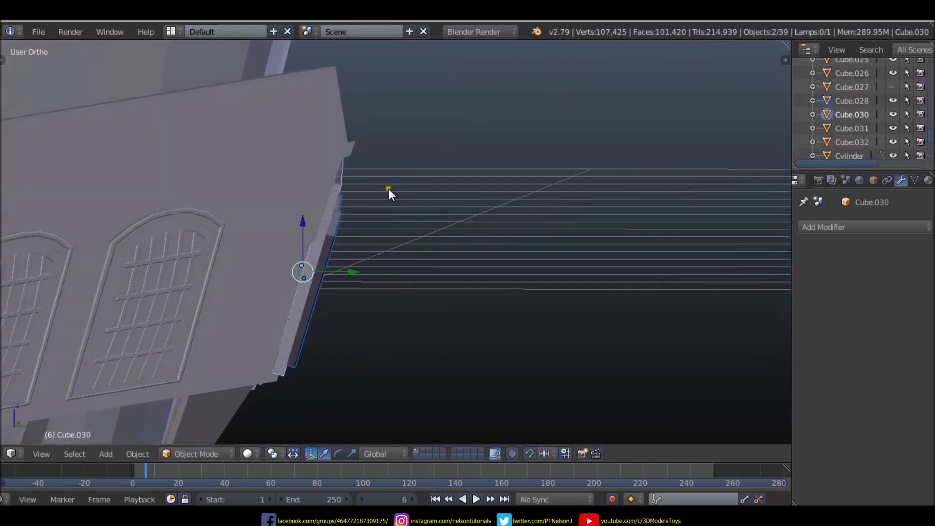
pyautogui.press('KP_3')
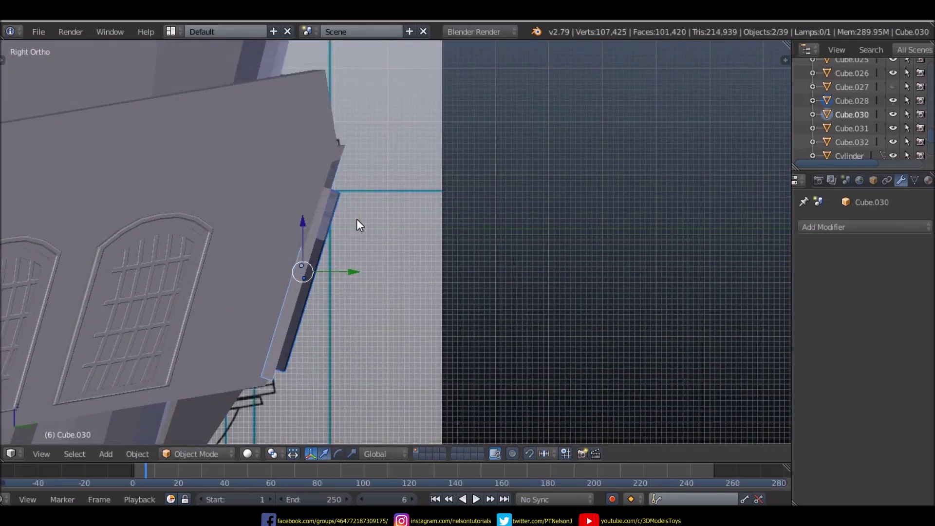
# - Try an extra tilt, cancel it, and return to the straight back view of the panel
pyautogui.press('r')
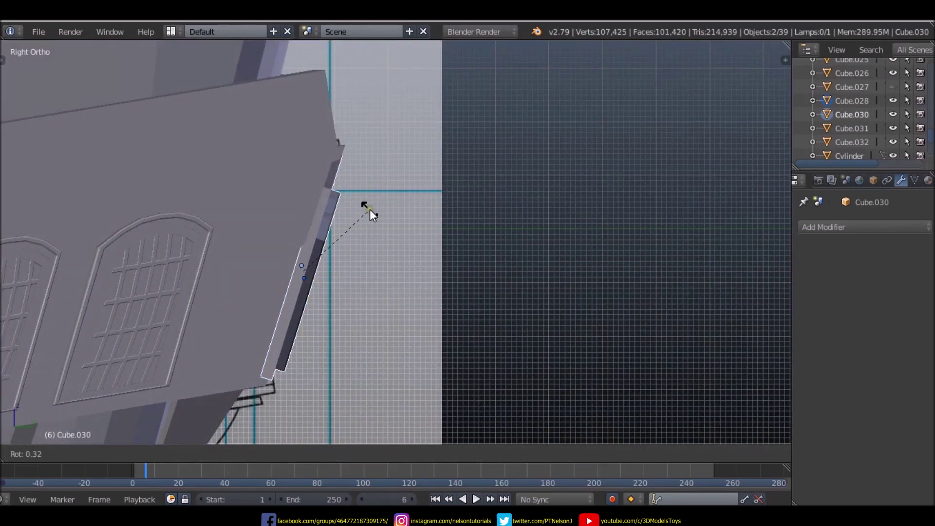
pyautogui.rightClick(370, 210)
pyautogui.moveTo(369, 210)
pyautogui.mouseDown(button='middle')
pyautogui.moveTo(310, 252)
pyautogui.moveTo(114, 251)
pyautogui.mouseUp(button='middle')
pyautogui.press('ctrl+KP_1')
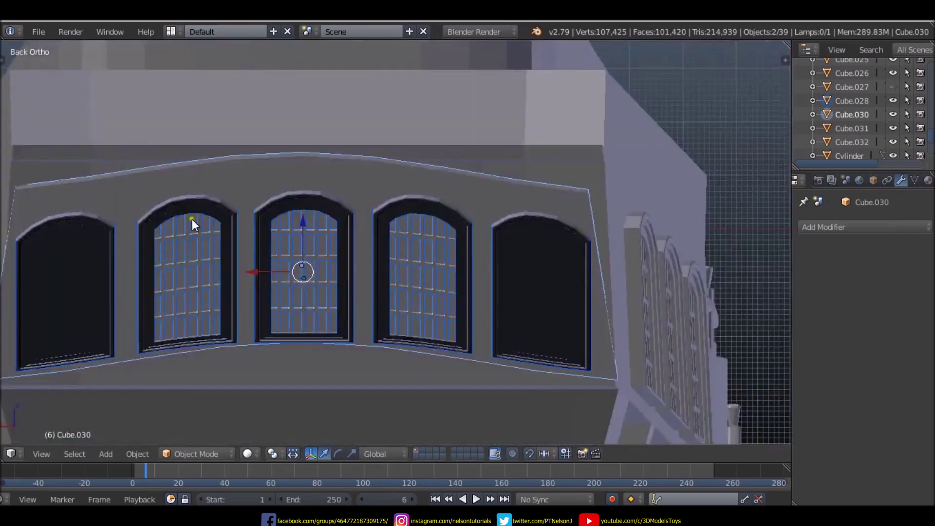
pyautogui.scroll(-3, 305, 225)
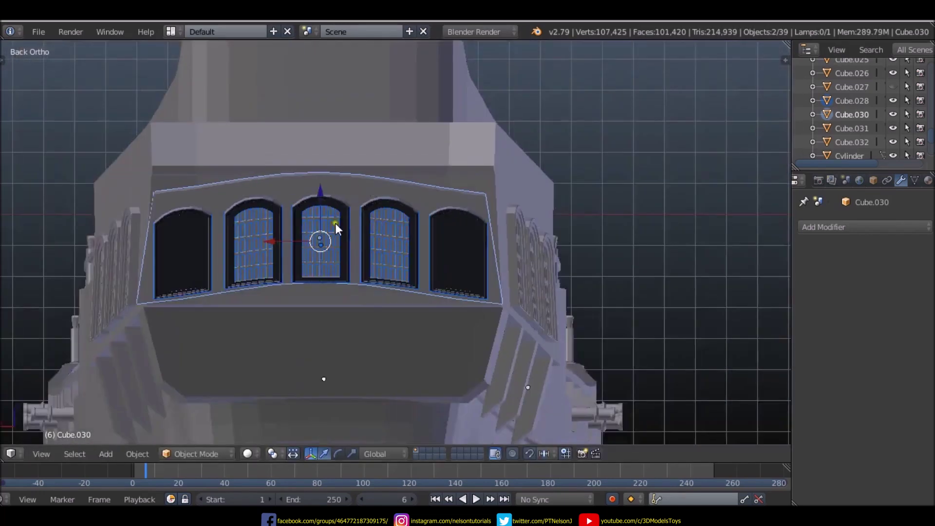
pyautogui.moveTo(335, 223)
pyautogui.mouseDown(button='middle')
pyautogui.moveTo(290, 284)
pyautogui.moveTo(408, 284)
pyautogui.moveTo(232, 283)
pyautogui.mouseUp(button='middle')
pyautogui.press('ctrl+KP_1')
# - Scale the panel to about 0.978 and shift it -0.0133 along X to centre it
pyautogui.press('s')
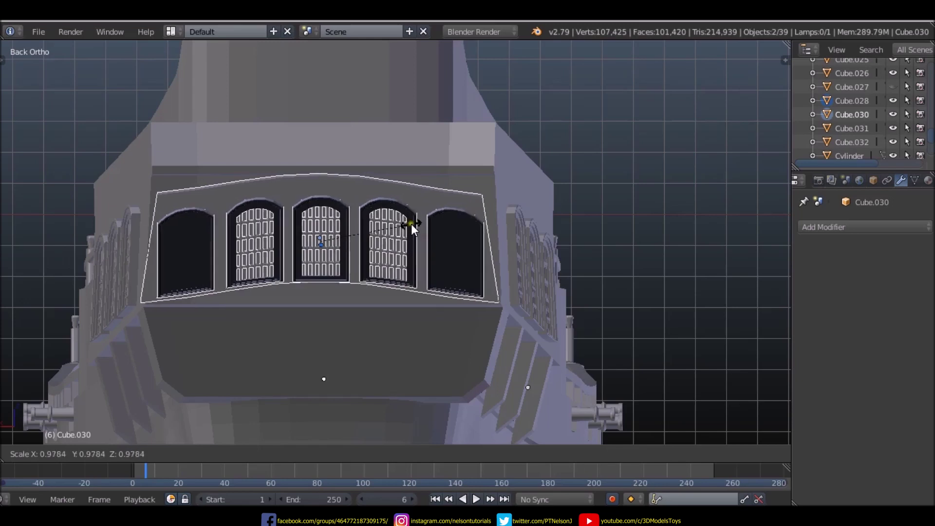
pyautogui.click(410, 224)
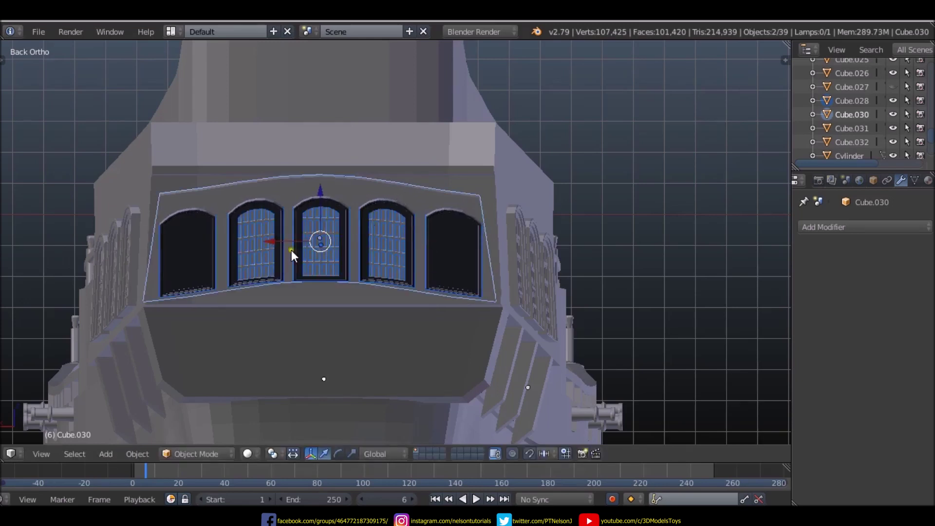
pyautogui.moveTo(274, 240); pyautogui.dragTo(277, 240)
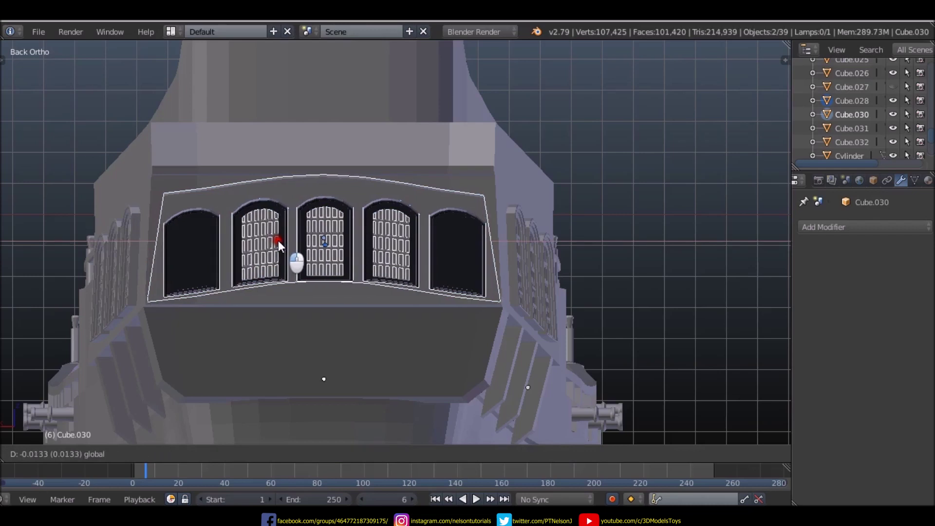
pyautogui.scroll(-2, 277, 241)
pyautogui.scroll(-3, 313, 261)
pyautogui.moveTo(313, 261); pyautogui.dragTo(416, 288, button='middle')
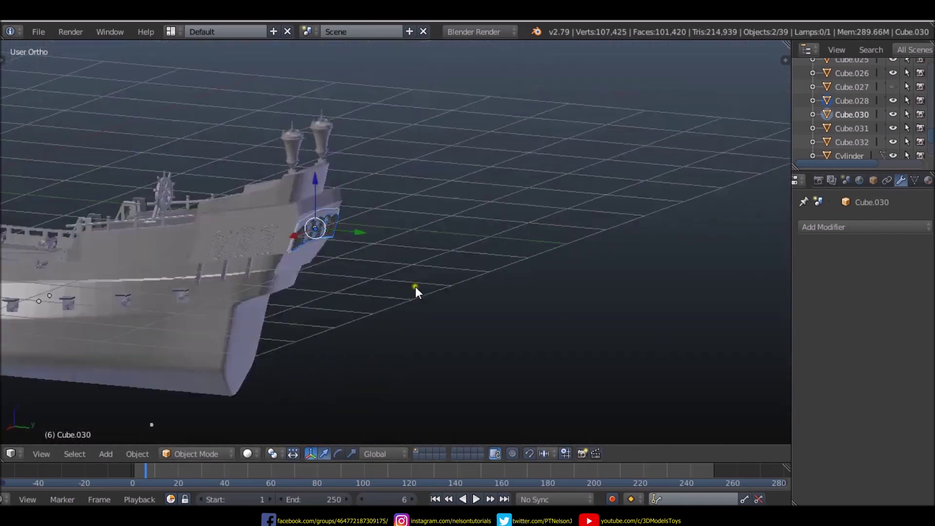
pyautogui.scroll(5, 265, 255)
pyautogui.rightClick(249, 244)
pyautogui.moveTo(248, 244)
pyautogui.mouseDown(button='middle')
pyautogui.moveTo(295, 250)
pyautogui.moveTo(196, 261)
pyautogui.moveTo(435, 266)
pyautogui.moveTo(454, 254)
pyautogui.moveTo(379, 267)
pyautogui.mouseUp(button='middle')
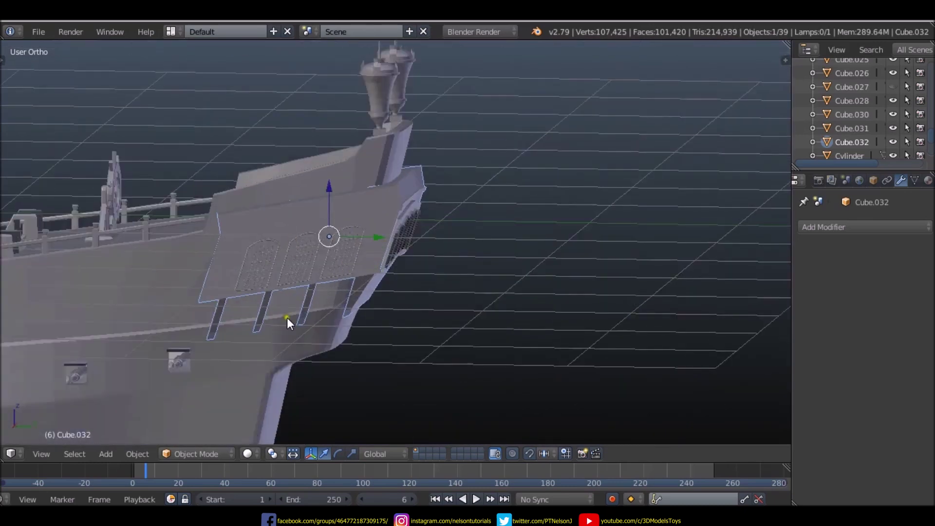
pyautogui.rightClick(148, 237)
pyautogui.moveTo(148, 237)
pyautogui.mouseDown(button='middle')
pyautogui.moveTo(351, 255)
pyautogui.moveTo(272, 267)
pyautogui.mouseUp(button='middle')
pyautogui.scroll(2, 209, 303)
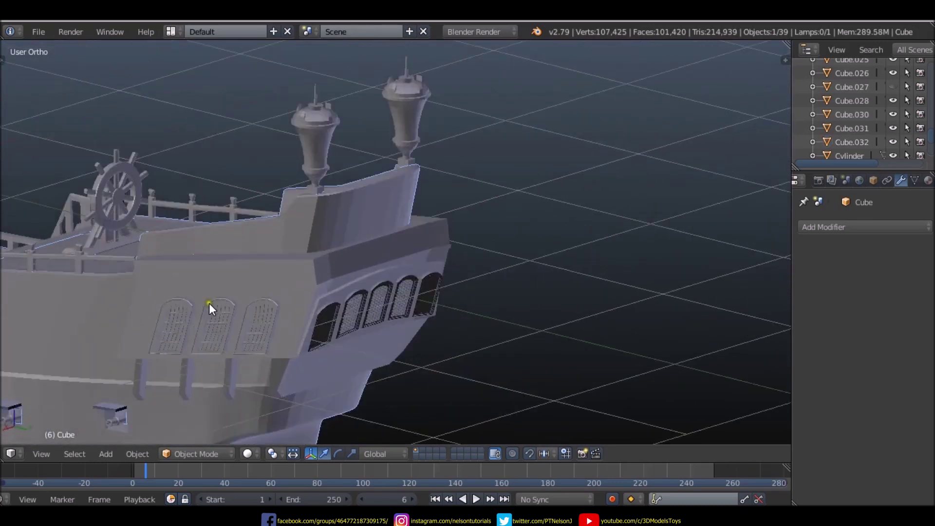
pyautogui.scroll(5, 245, 329)
pyautogui.rightClick(245, 328)
pyautogui.rightClick(288, 273)
pyautogui.scroll(-3, 289, 273)
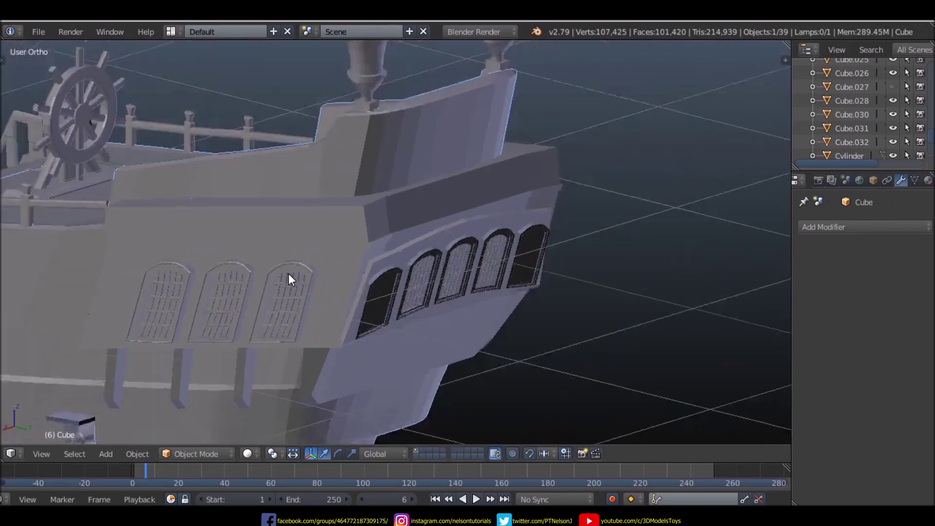
pyautogui.scroll(-1, 289, 277)
pyautogui.rightClick(182, 287)
pyautogui.press('Tab')
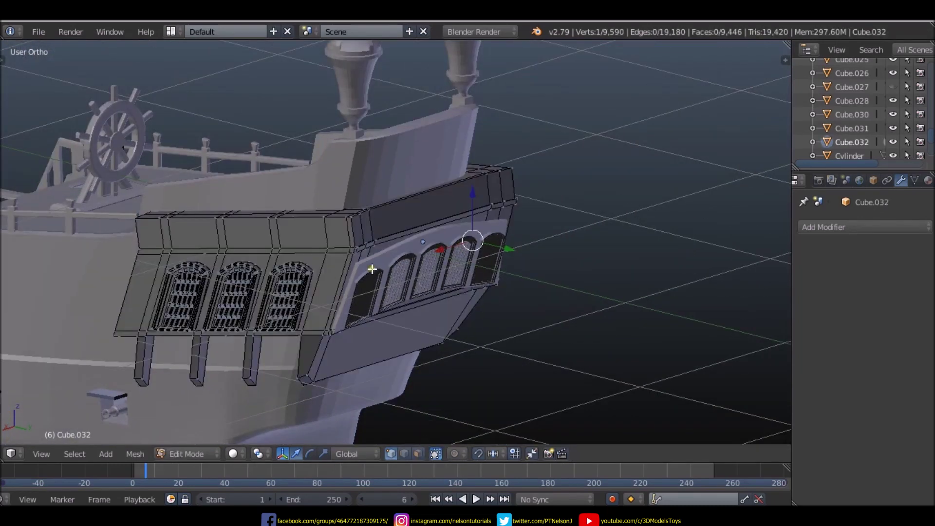
pyautogui.scroll(-3, 390, 260)
pyautogui.scroll(4, 337, 295)
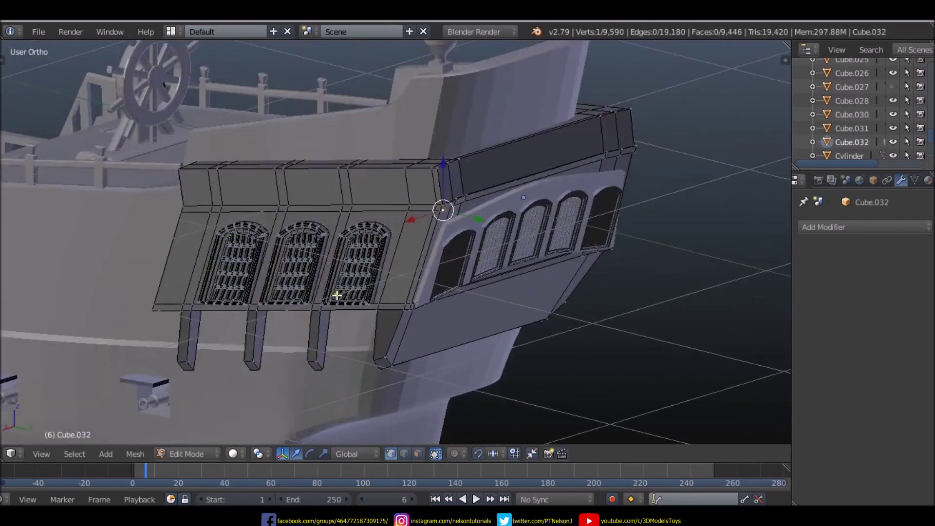
pyautogui.moveTo(330, 307)
pyautogui.mouseDown(button='middle')
pyautogui.moveTo(355, 317)
pyautogui.moveTo(459, 304)
pyautogui.mouseUp(button='middle')
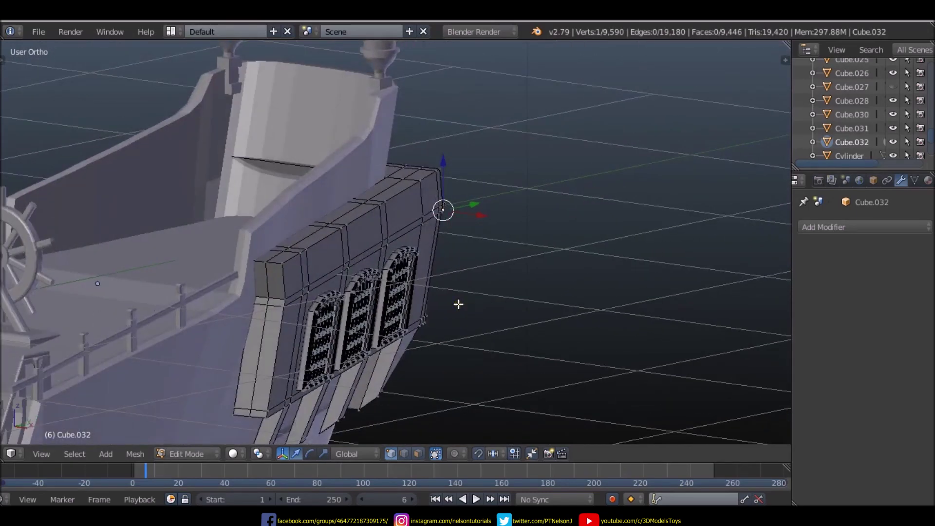
pyautogui.press('Tab')
pyautogui.scroll(-3, 428, 276)
pyautogui.moveTo(357, 314)
pyautogui.mouseDown(button='middle')
pyautogui.moveTo(77, 302)
pyautogui.moveTo(503, 316)
pyautogui.moveTo(288, 317)
pyautogui.mouseUp(button='middle')
pyautogui.scroll(3, 288, 317)
pyautogui.press('Tab')
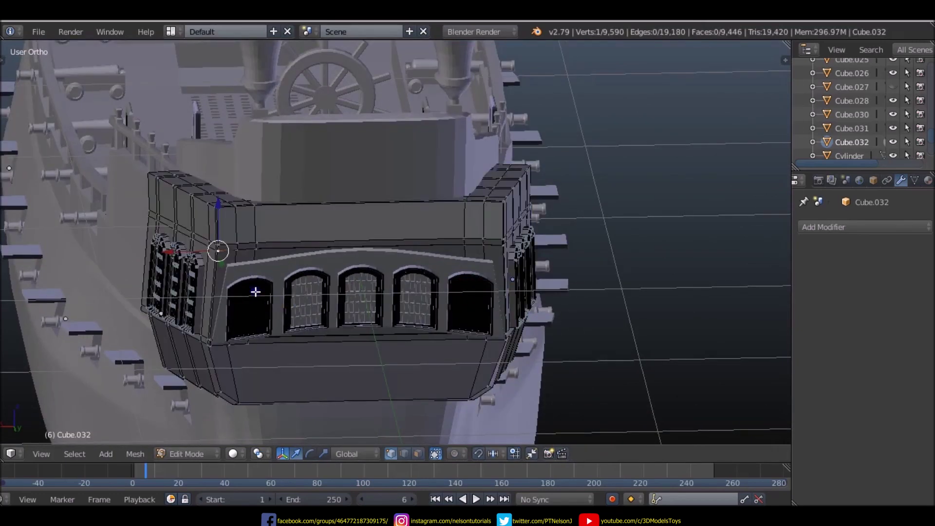
pyautogui.press('Tab')
pyautogui.rightClick(276, 268)
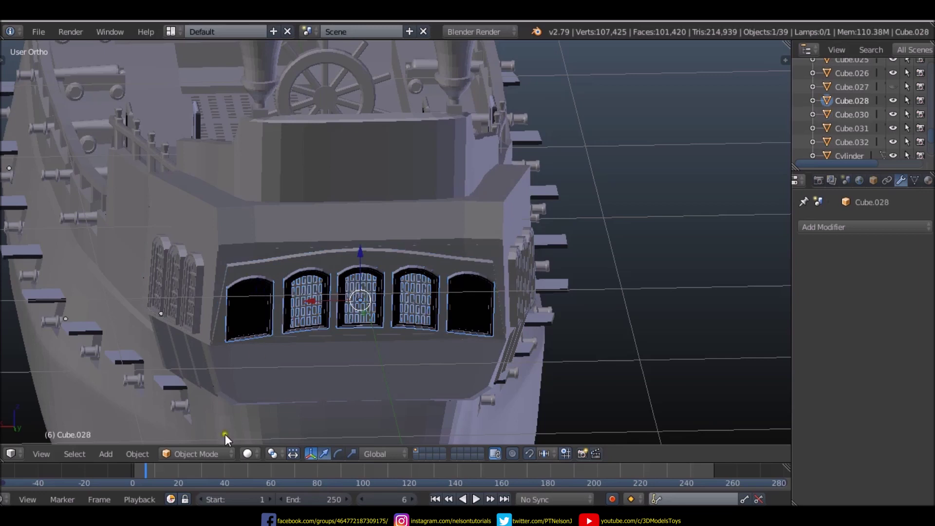
# - Recalculate the window glass mesh's normals to face outward
pyautogui.click(137, 454)
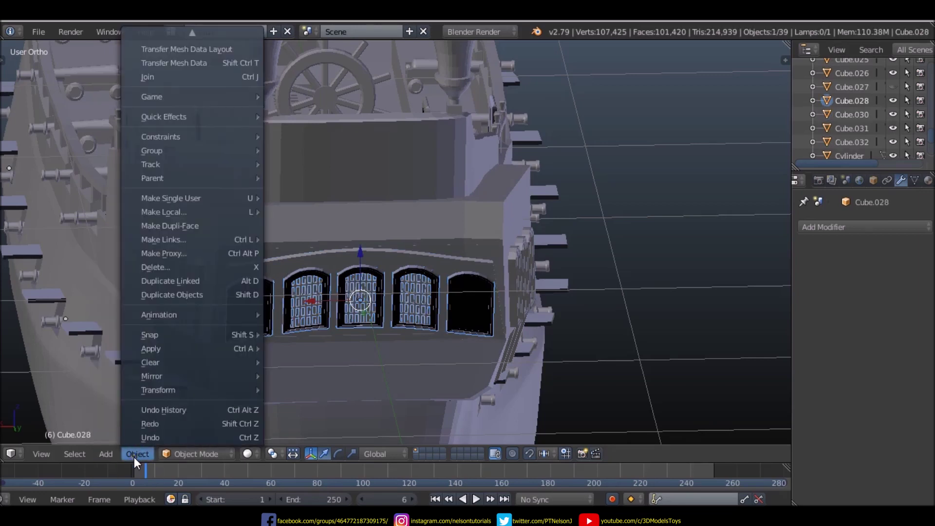
pyautogui.press('Tab')
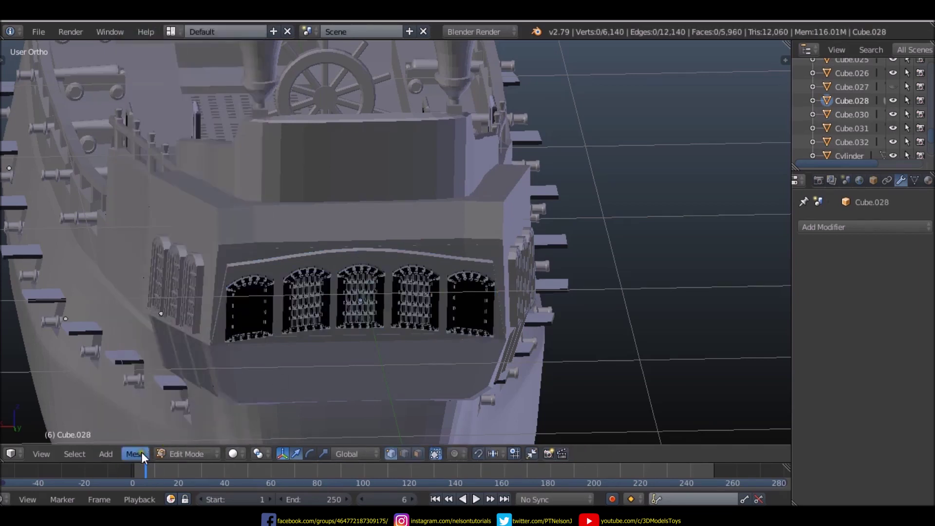
pyautogui.click(143, 455)
pyautogui.click(286, 232)
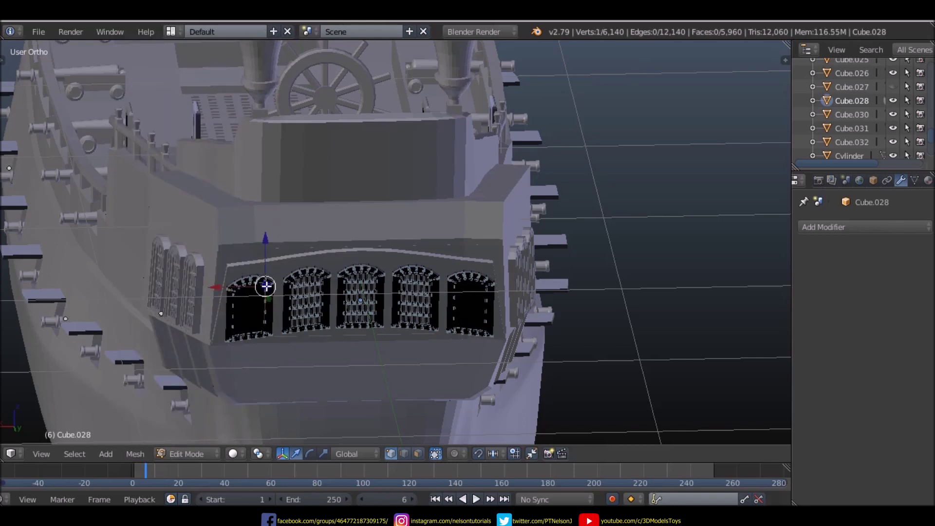
pyautogui.press('Tab')
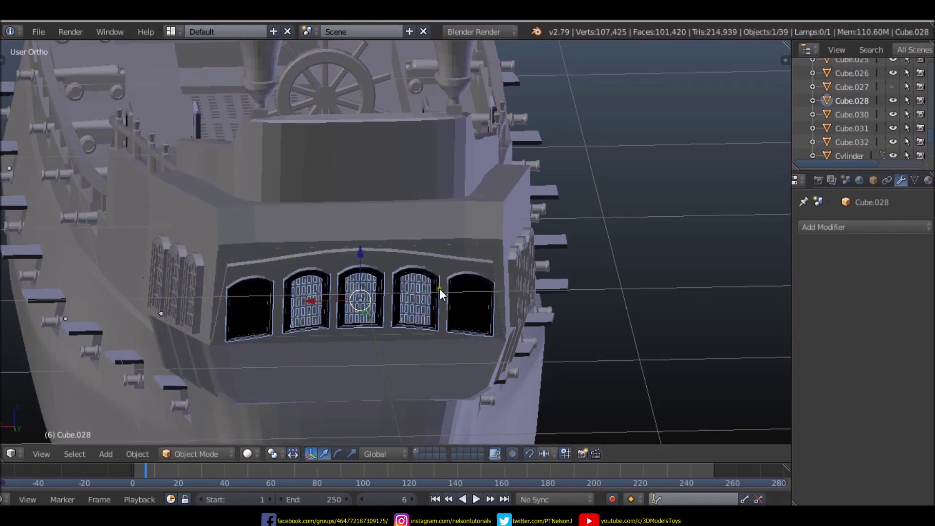
# - Select the stern window frame panel and recalculate its normals outward
pyautogui.rightClick(432, 262)
pyautogui.scroll(-3, 358, 273)
pyautogui.moveTo(357, 272)
pyautogui.mouseDown(button='middle')
pyautogui.moveTo(371, 296)
pyautogui.moveTo(349, 327)
pyautogui.mouseUp(button='middle')
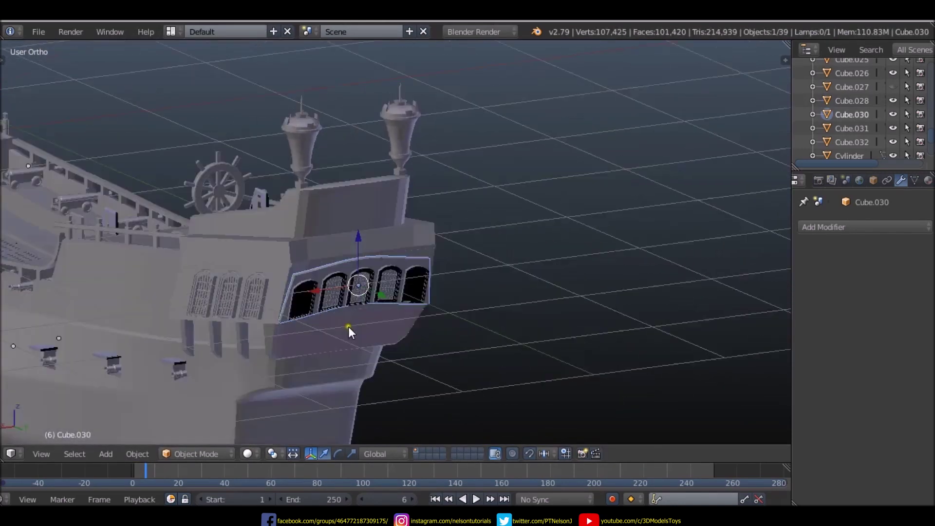
pyautogui.scroll(4, 379, 280)
pyautogui.scroll(2, 440, 291)
pyautogui.scroll(-5, 440, 291)
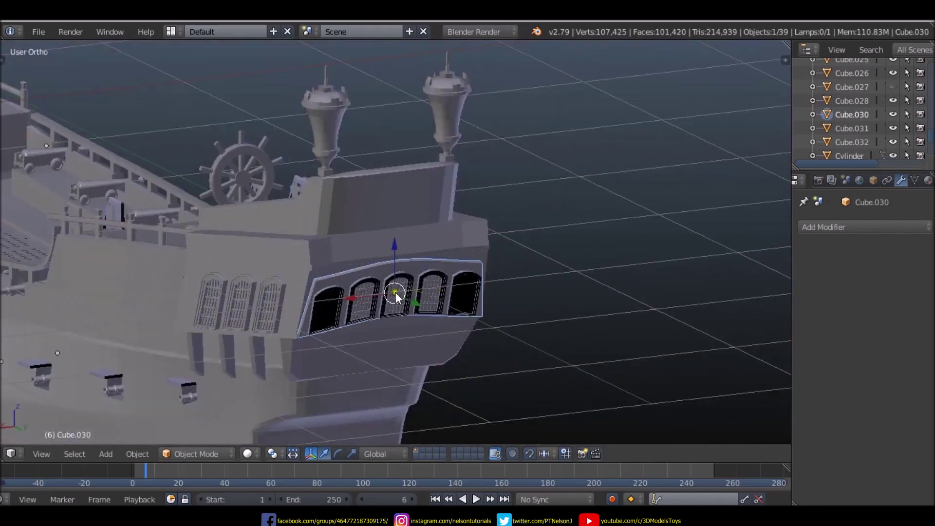
pyautogui.press('Tab')
pyautogui.click(135, 454)
pyautogui.moveTo(156, 233)
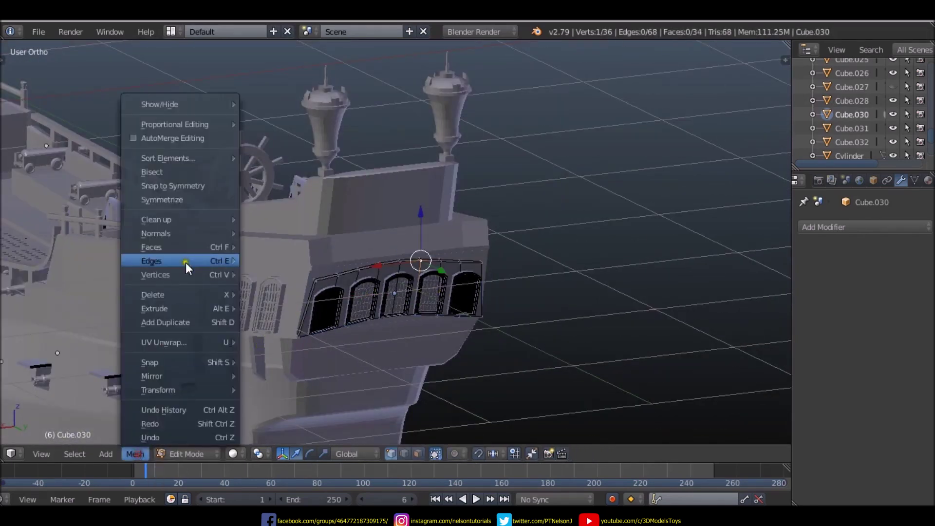
pyautogui.click(263, 232)
pyautogui.press('Tab')
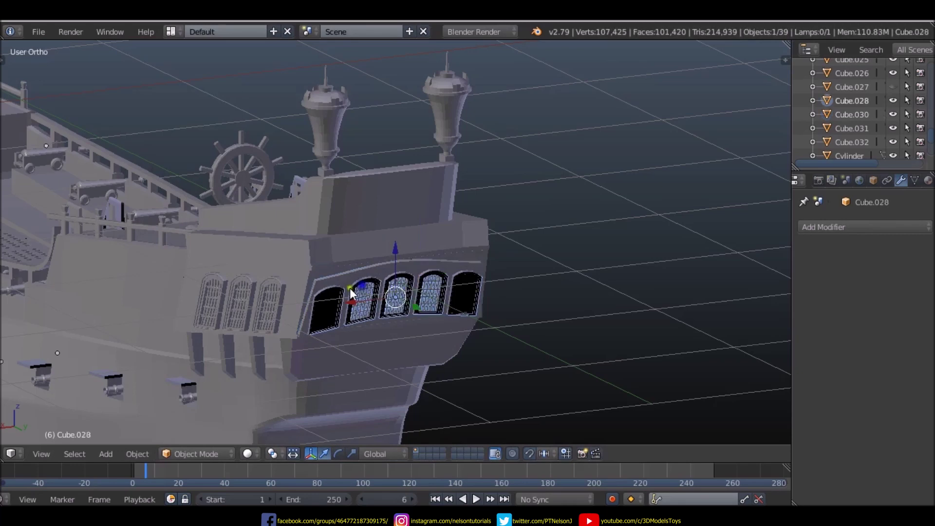
# - Select the glass together with the window frame and recalculate the merged panel's normals
pyautogui.rightClick(334, 295)
pyautogui.press('Delete')
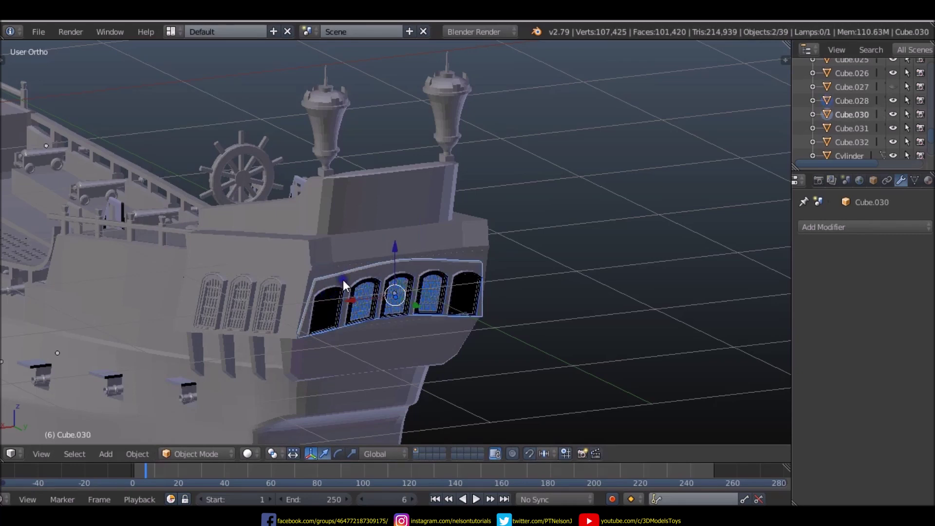
pyautogui.rightClick(343, 279)
pyautogui.scroll(3, 427, 287)
pyautogui.press('Tab')
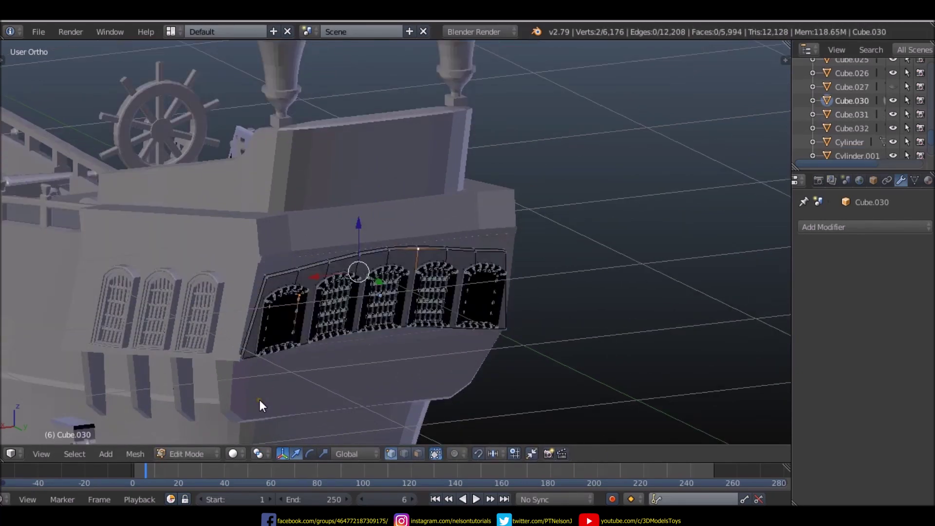
pyautogui.click(137, 453)
pyautogui.click(263, 234)
# - Leave Edit Mode on the window frame and zoom out to look down over the stern
pyautogui.rightClick(295, 306)
pyautogui.press('Tab')
pyautogui.scroll(-3, 295, 306)
pyautogui.scroll(-2, 547, 261)
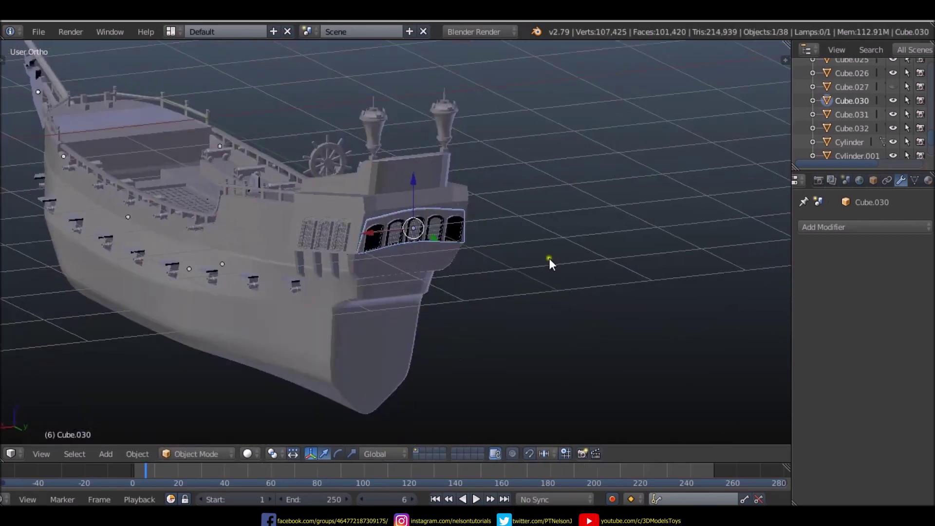
pyautogui.moveTo(546, 261)
pyautogui.mouseDown(button='middle')
pyautogui.moveTo(452, 204)
pyautogui.moveTo(545, 185)
pyautogui.moveTo(393, 142)
pyautogui.moveTo(411, 183)
pyautogui.moveTo(542, 270)
pyautogui.moveTo(387, 284)
pyautogui.moveTo(272, 277)
pyautogui.moveTo(474, 239)
pyautogui.moveTo(445, 243)
pyautogui.moveTo(455, 206)
pyautogui.mouseUp(button='middle')
# - Select the stern lantern Cube.023 and line up an exact Right Ortho view over the reference image
pyautogui.rightClick(371, 127)
pyautogui.press('KP_3')
pyautogui.scroll(-4, 388, 237)
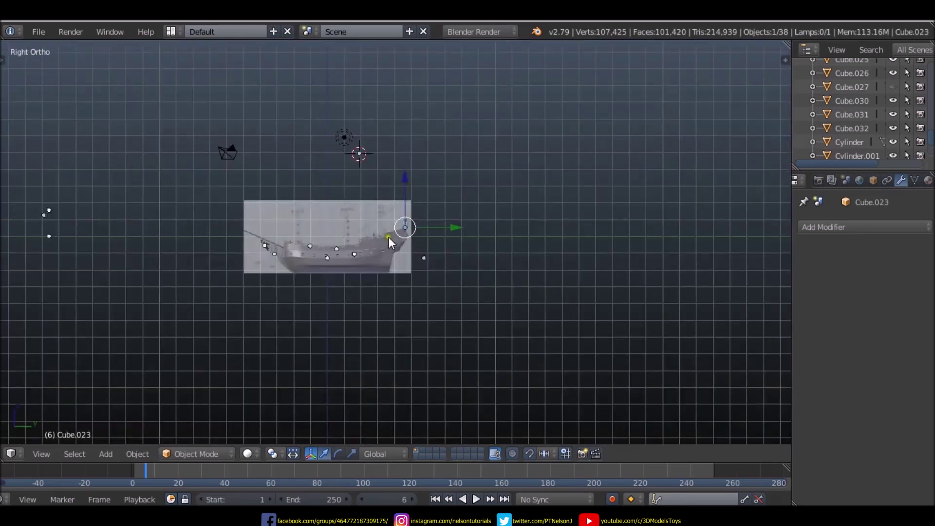
pyautogui.scroll(7, 387, 237)
pyautogui.click(39, 31)
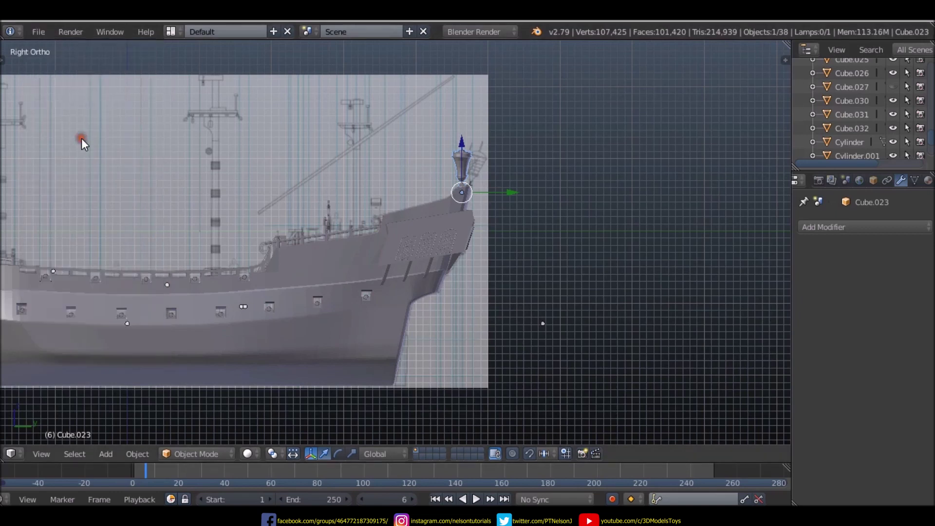
pyautogui.keyDown('shift'); pyautogui.moveTo(379, 250); pyautogui.dragTo(448, 227, button='middle'); pyautogui.keyUp('shift')
pyautogui.moveTo(571, 258)
pyautogui.mouseDown(button='middle')
pyautogui.moveTo(241, 268)
pyautogui.moveTo(560, 271)
pyautogui.mouseUp(button='middle')
pyautogui.press('KP_3')
pyautogui.scroll(1, 349, 218)
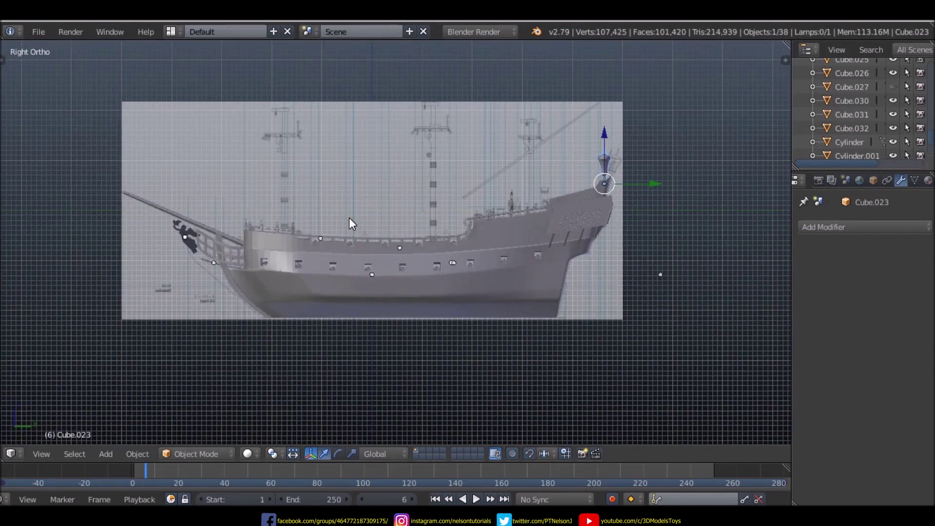
# - Switch to Front Ortho and zoom in on the bell frame drawing with its arch
pyautogui.press('KP_1')
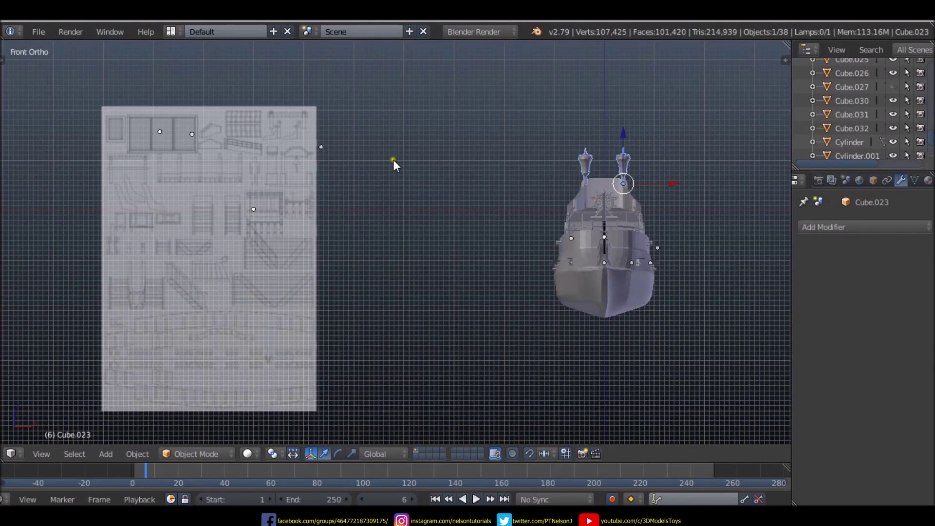
pyautogui.scroll(6, 297, 160)
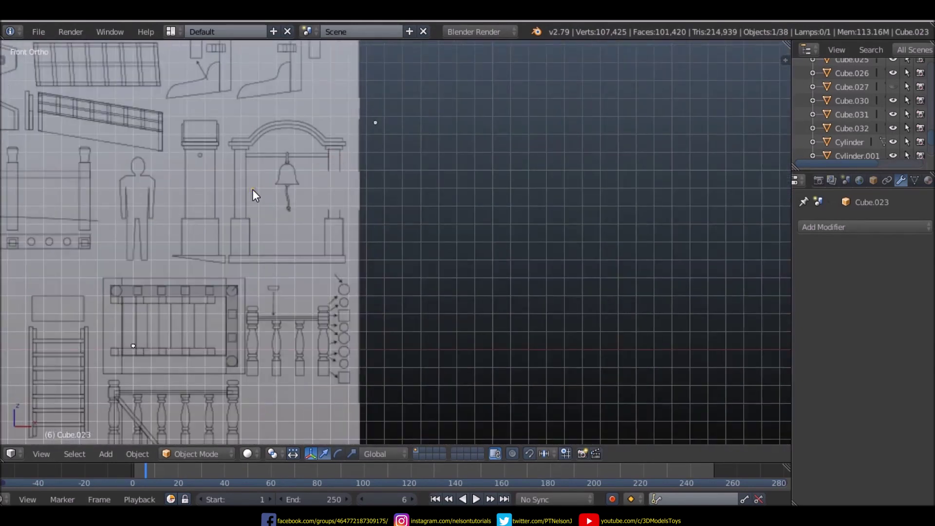
pyautogui.scroll(1, 276, 176)
pyautogui.scroll(2, 276, 177)
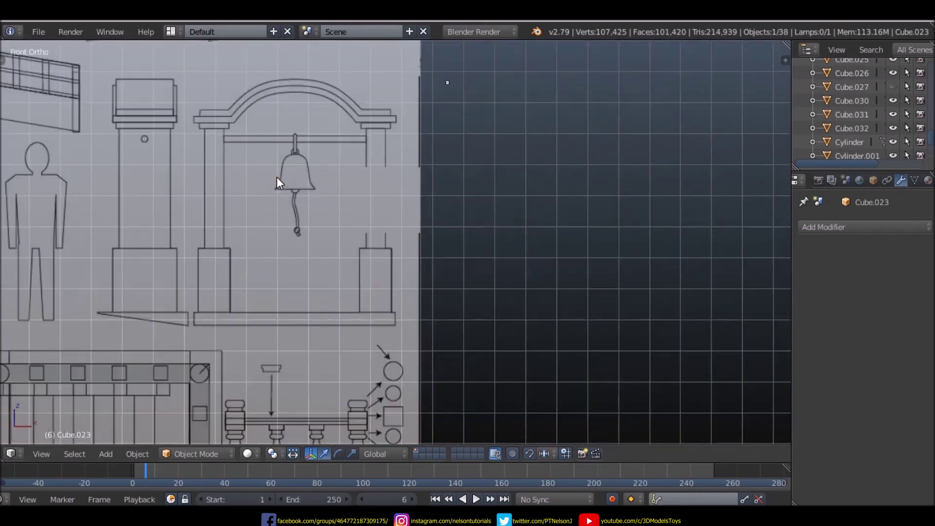
pyautogui.scroll(1, 280, 177)
pyautogui.scroll(-2, 286, 172)
pyautogui.scroll(2, 288, 168)
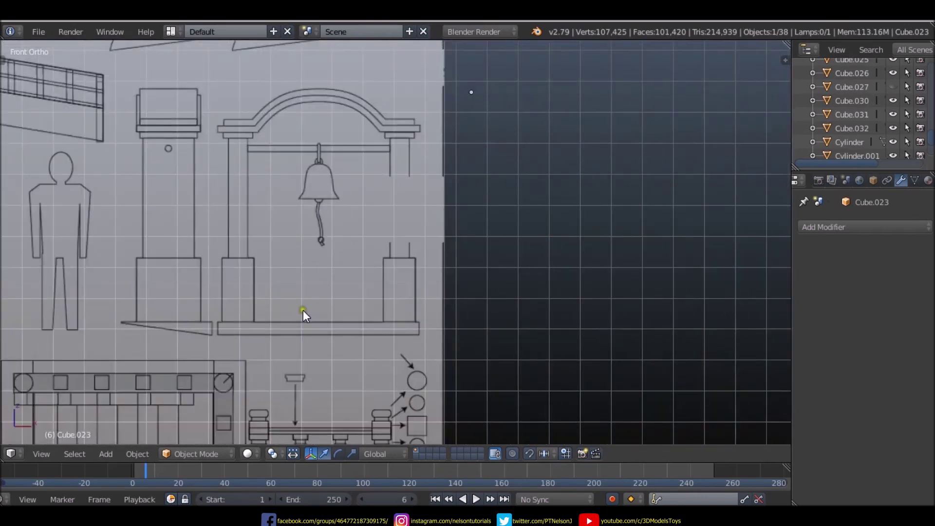
# - Add a new cube and scale it down in Edit Mode
pyautogui.hotkey('shift', 'a')
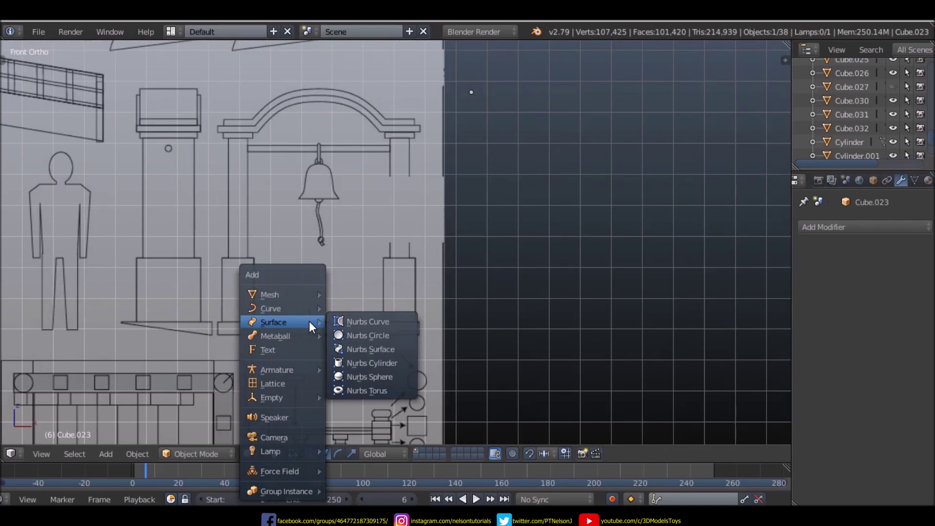
pyautogui.click(355, 298)
pyautogui.scroll(-4, 355, 305)
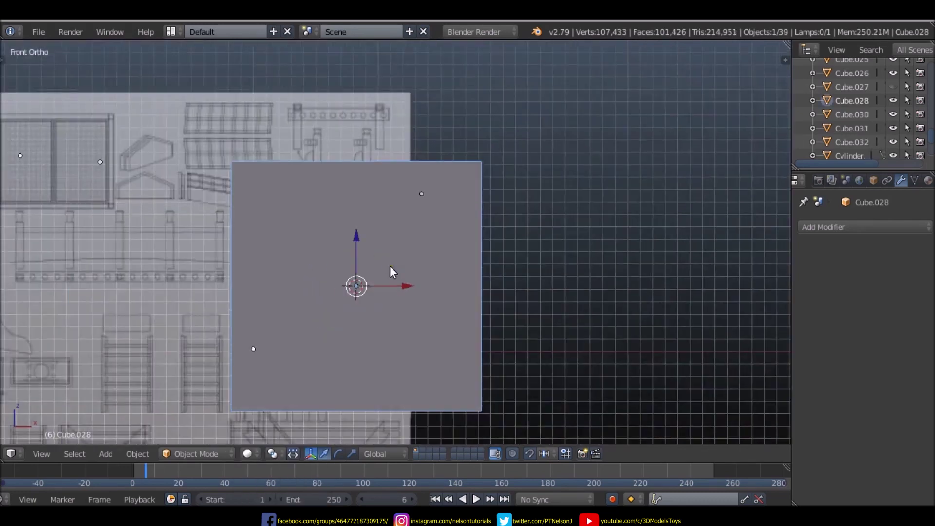
pyautogui.press('Tab')
pyautogui.press('s')
pyautogui.click(383, 249)
pyautogui.scroll(4, 390, 263)
pyautogui.press('s')
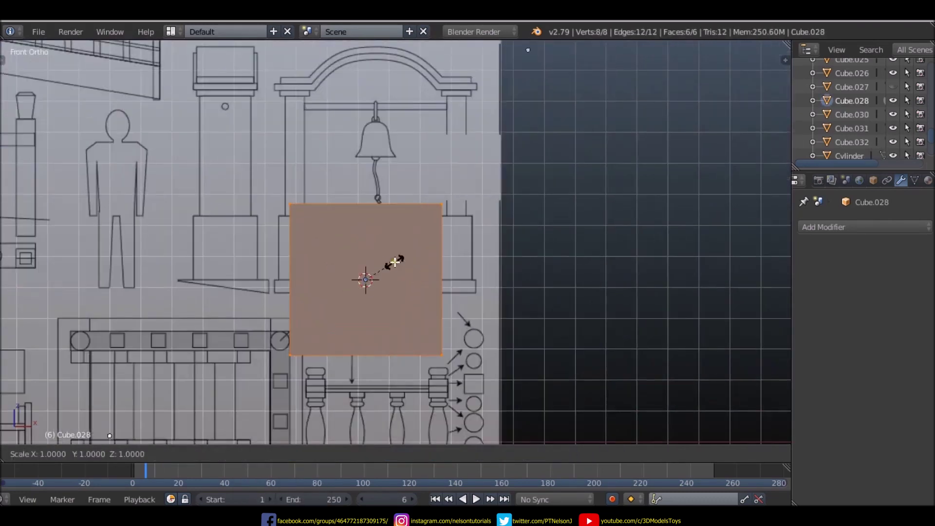
pyautogui.click(370, 280)
pyautogui.scroll(3, 371, 280)
pyautogui.press('s')
pyautogui.click(369, 265)
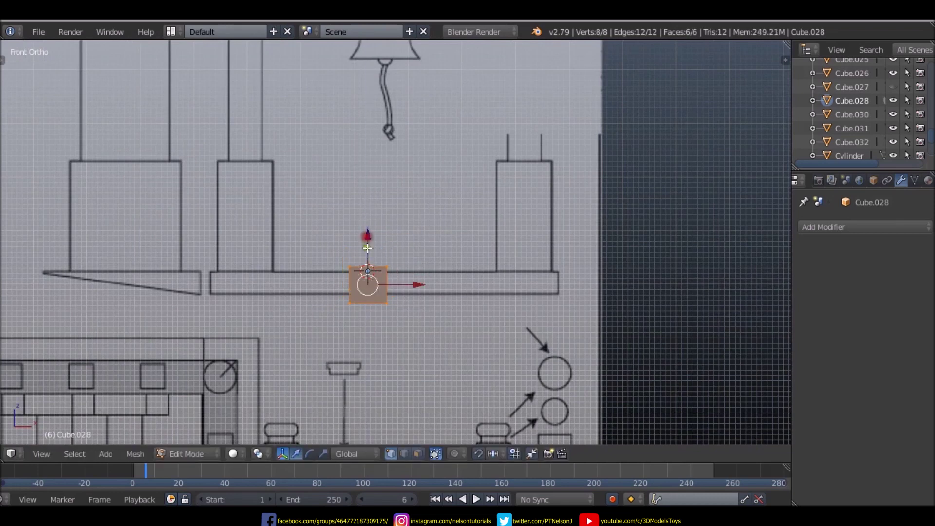
# - Rescale the cube into a small block resting on the bell frame's base line
pyautogui.press('s')
pyautogui.click(399, 256)
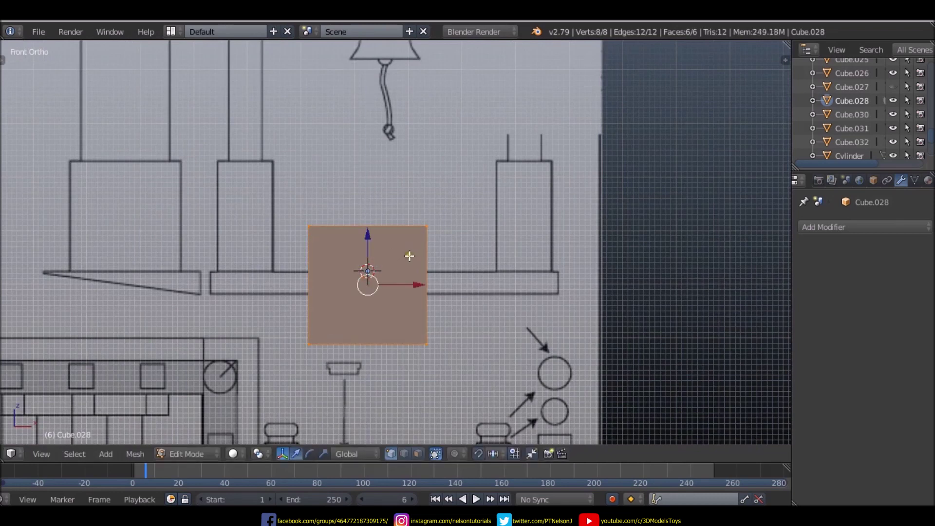
pyautogui.press('s')
pyautogui.click(384, 267)
pyautogui.scroll(5, 385, 268)
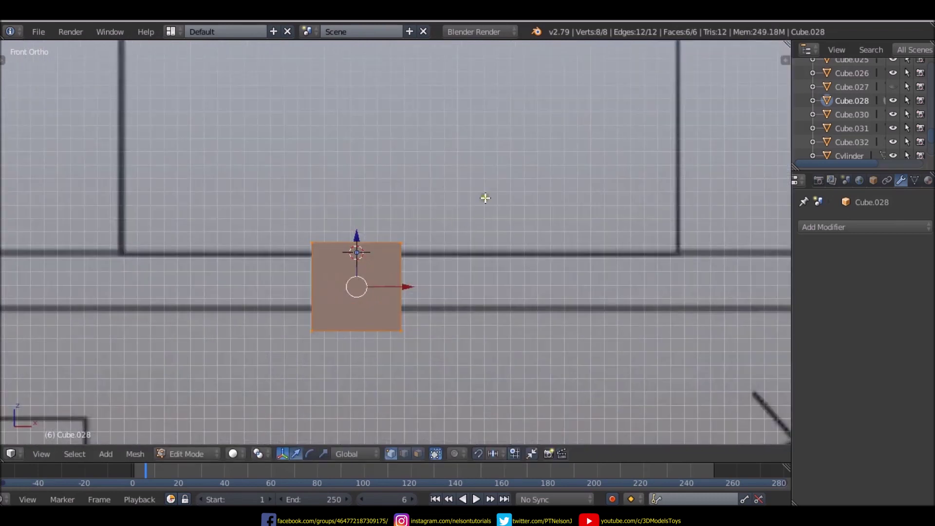
pyautogui.press('s')
pyautogui.click(395, 238)
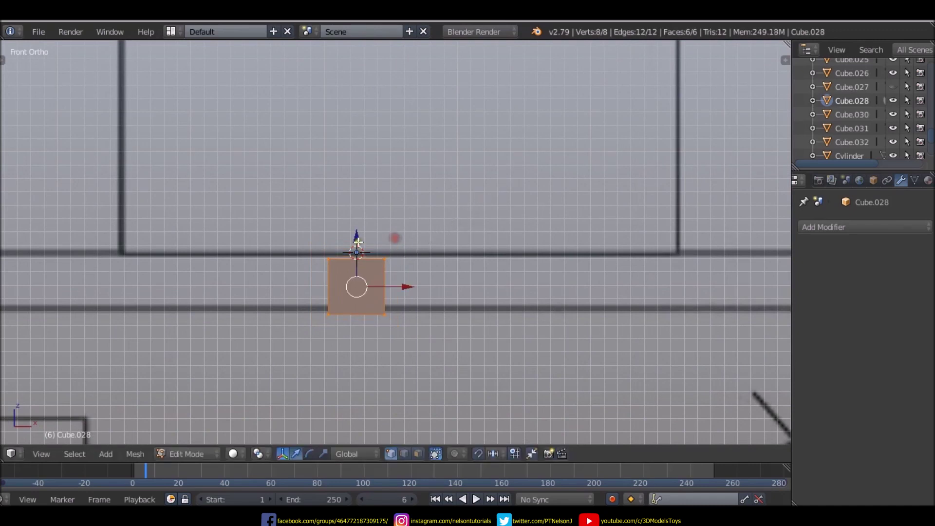
pyautogui.press('s')
pyautogui.press('z')
pyautogui.press('Escape')
pyautogui.scroll(-3, 375, 246)
# - Stretch the cube along X into a bar and move its right end to the base's edge
pyautogui.press('s')
pyautogui.press('x')
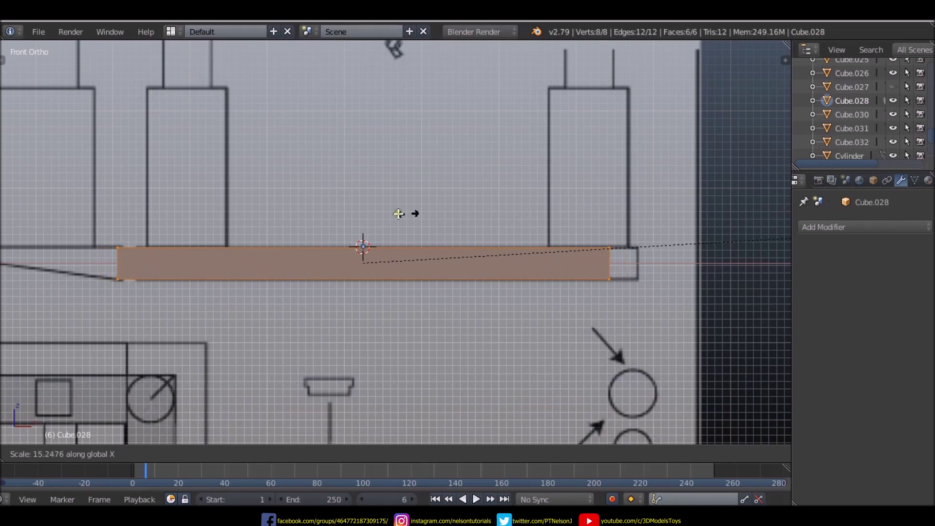
pyautogui.click(344, 217)
pyautogui.rightClick(593, 244)
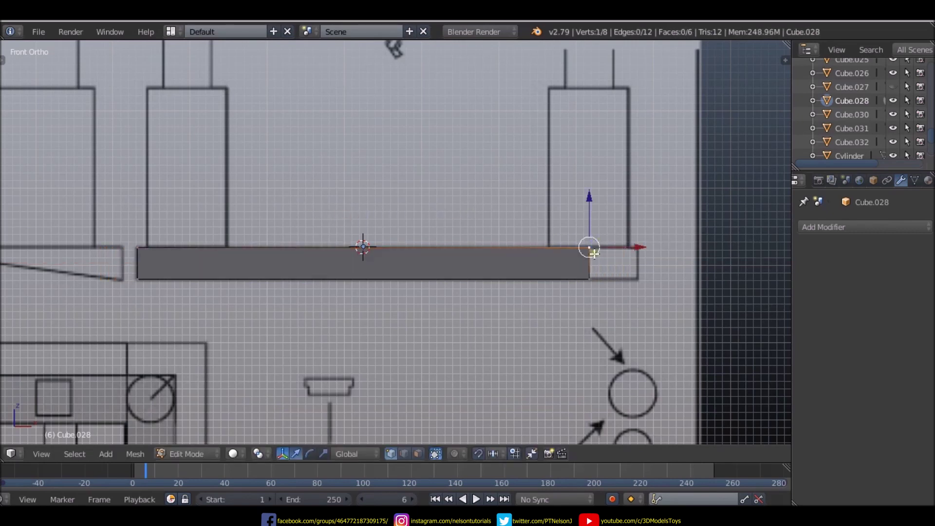
pyautogui.press('z')
pyautogui.press('b')
pyautogui.moveTo(619, 288); pyautogui.dragTo(553, 208)
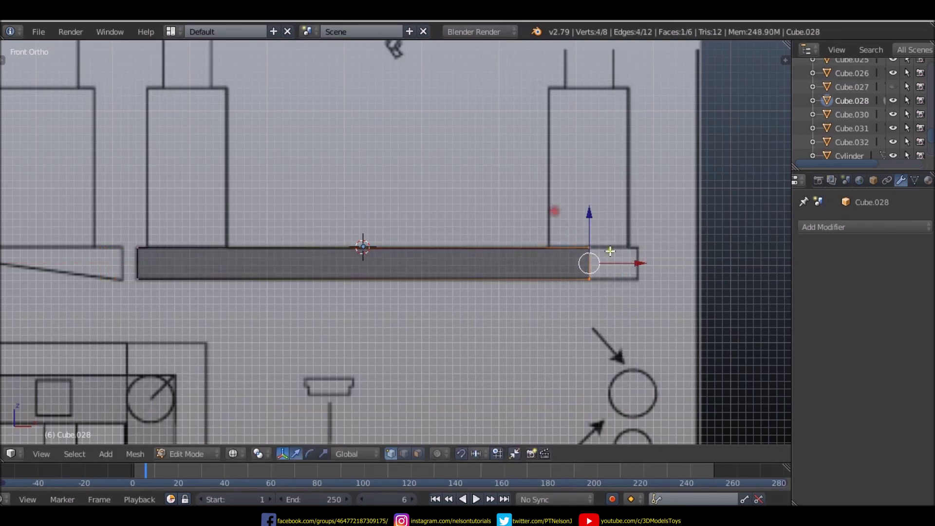
pyautogui.press('g')
pyautogui.press('x')
pyautogui.click(690, 259)
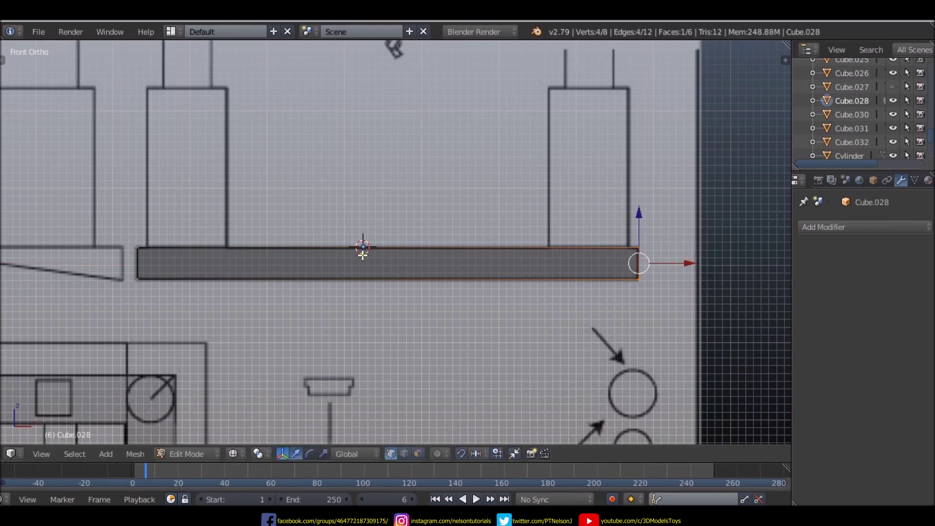
# - Add two loop cuts across the bar and widen its middle section along X
pyautogui.hotkey('ctrl', 'r')
pyautogui.scroll(1, 361, 263)
pyautogui.click(361, 263)
pyautogui.rightClick(361, 263)
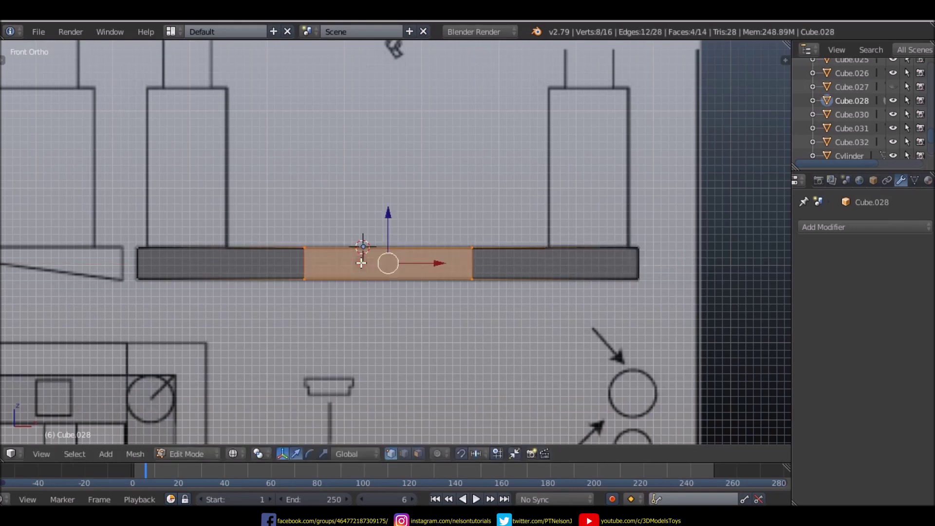
pyautogui.press('s')
pyautogui.press('x')
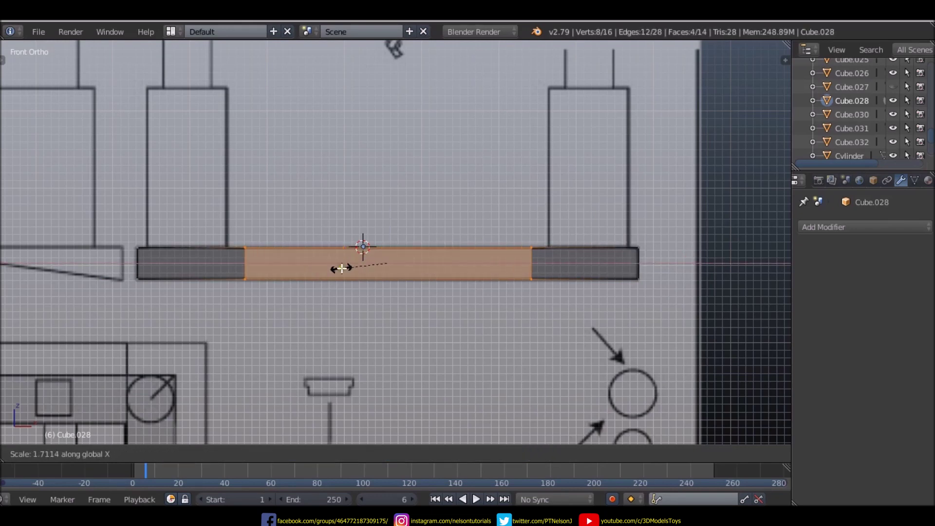
pyautogui.click(310, 270)
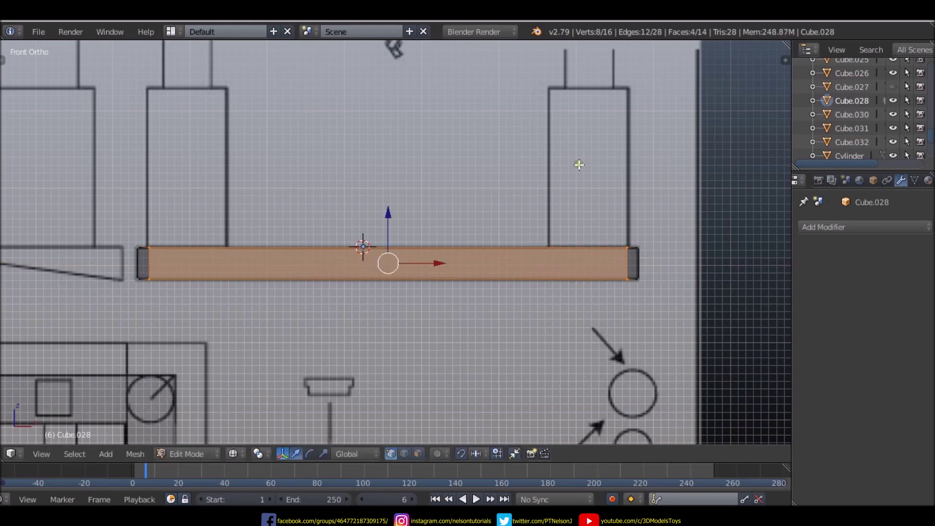
pyautogui.press('s')
pyautogui.press('x')
pyautogui.click(607, 157)
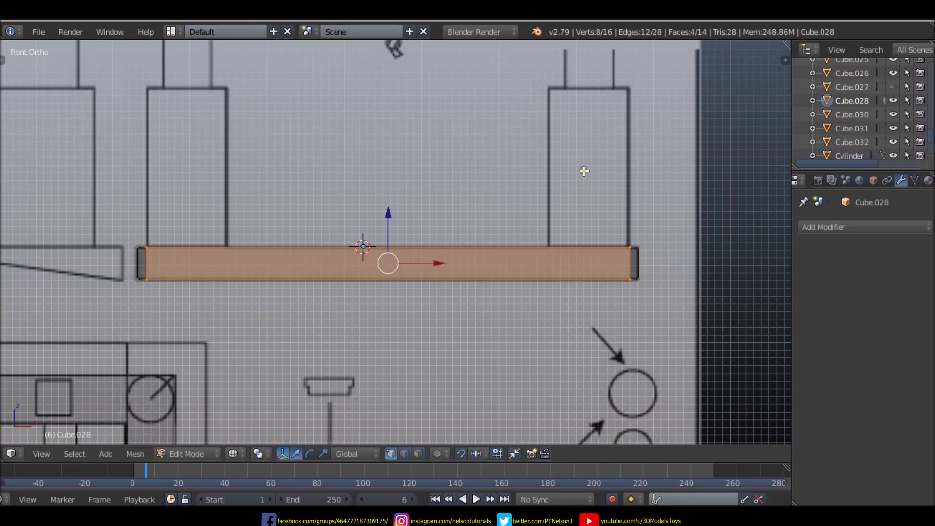
# - Add two more loop cuts and scale the middle so the end sections match the pillar widths
pyautogui.hotkey('ctrl', 'r')
pyautogui.scroll(1, 451, 263)
pyautogui.click(452, 263)
pyautogui.rightClick(451, 263)
pyautogui.press('s')
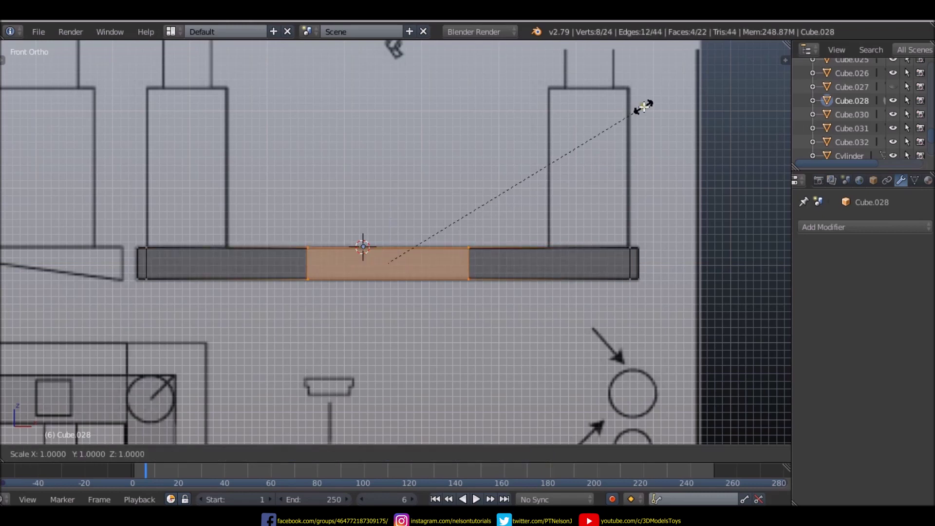
pyautogui.press('x')
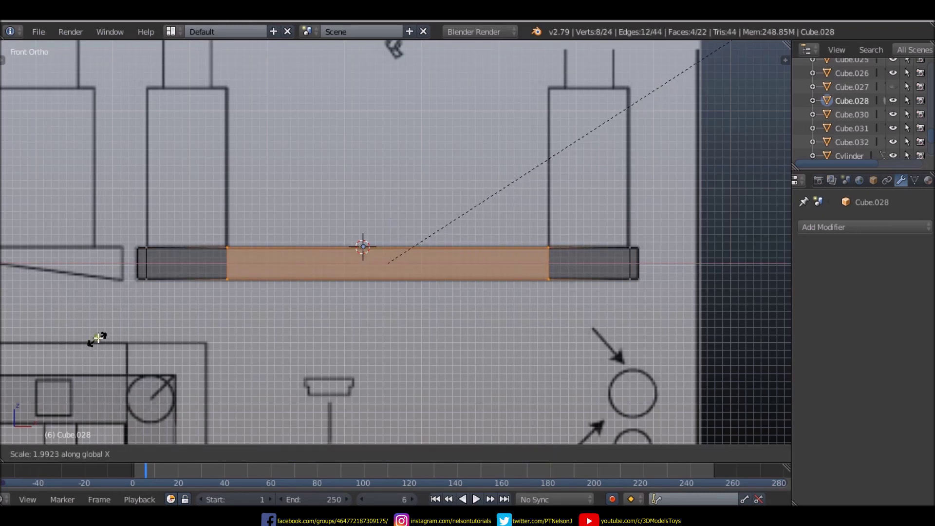
pyautogui.click(97, 338)
pyautogui.scroll(-3, 361, 247)
pyautogui.scroll(-1, 293, 204)
pyautogui.moveTo(323, 156)
pyautogui.mouseDown(button='middle')
pyautogui.moveTo(320, 212)
pyautogui.moveTo(270, 258)
pyautogui.mouseUp(button='middle')
pyautogui.scroll(2, 269, 258)
pyautogui.hotkey('ctrl', 'Tab')
# - Select the top faces of both end blocks and extrude them up into pillar bases
pyautogui.click(219, 289)
pyautogui.rightClick(221, 256)
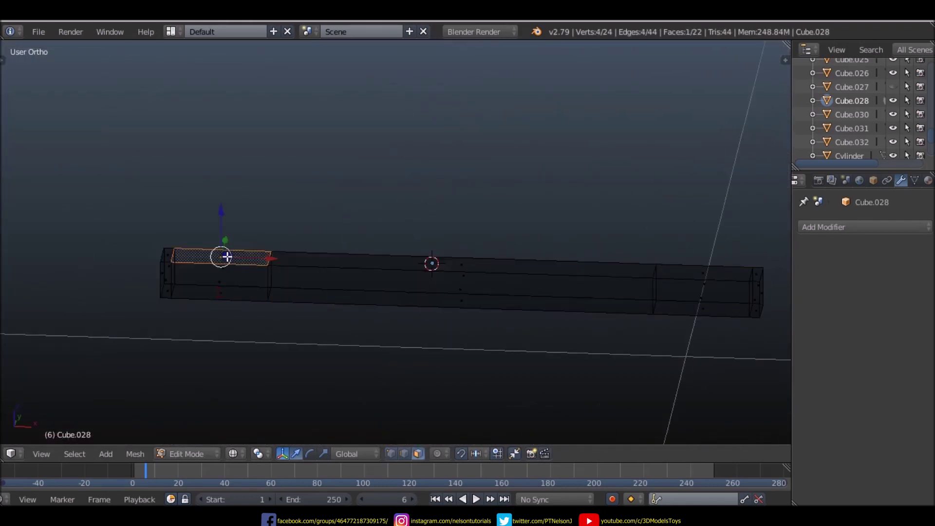
pyautogui.keyDown('shift'); pyautogui.rightClick(705, 274); pyautogui.keyUp('shift')
pyautogui.press('KP_1')
pyautogui.scroll(-3, 445, 201)
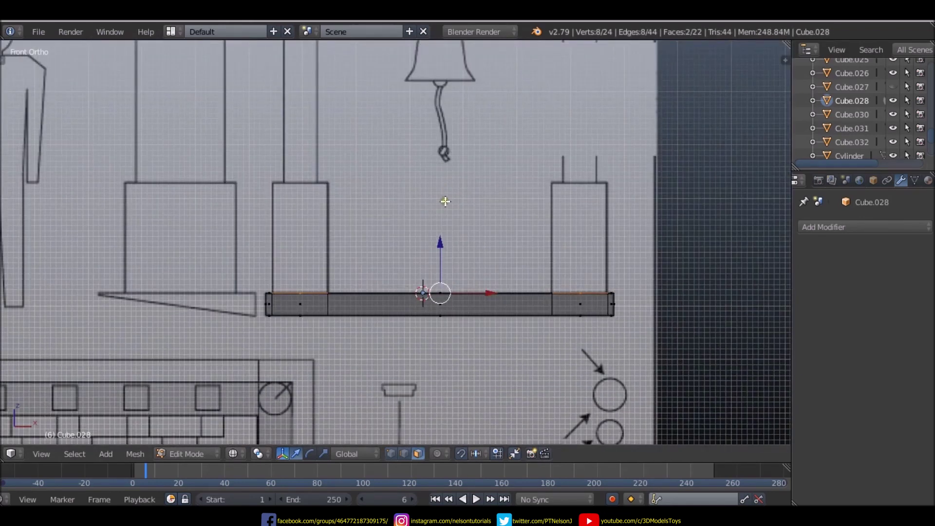
pyautogui.press('e')
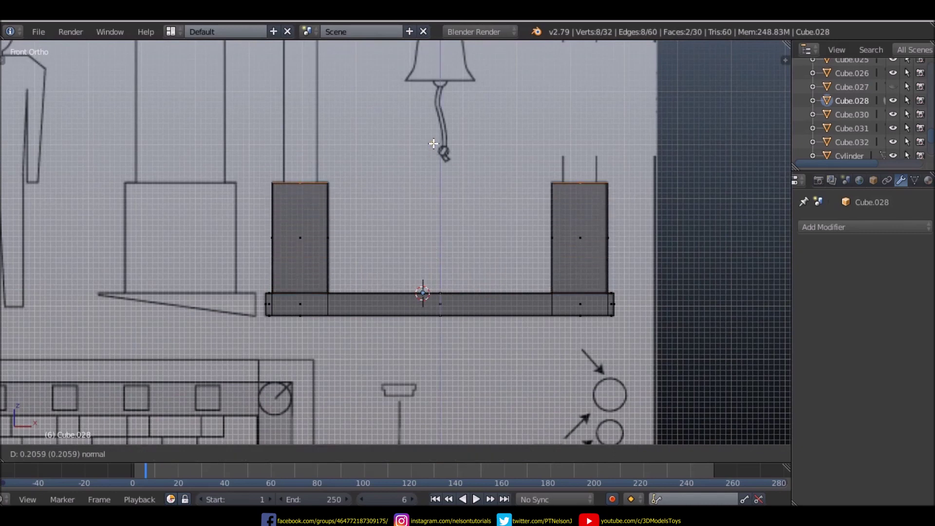
pyautogui.click(433, 143)
# - Inset the pillar-base tops and extrude them up toward the top beam
pyautogui.scroll(-4, 431, 122)
pyautogui.scroll(1, 428, 91)
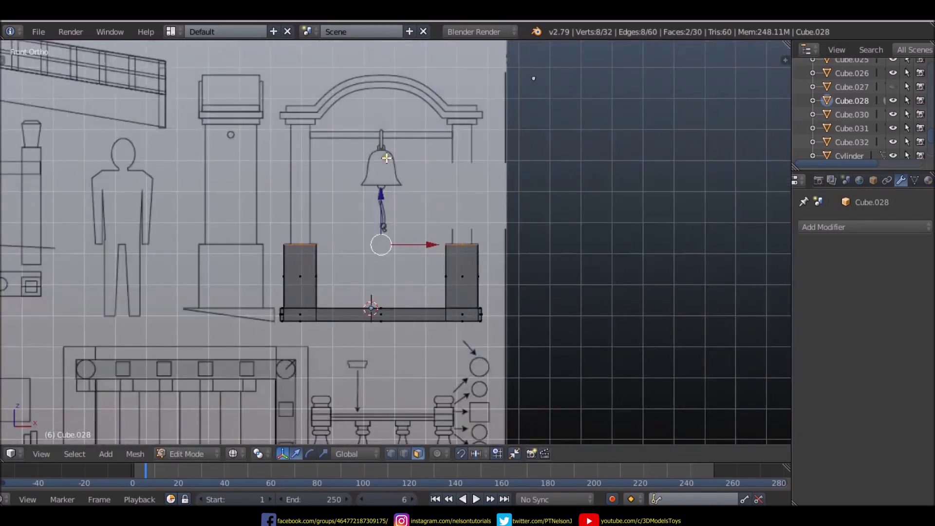
pyautogui.scroll(2, 326, 203)
pyautogui.scroll(1, 325, 214)
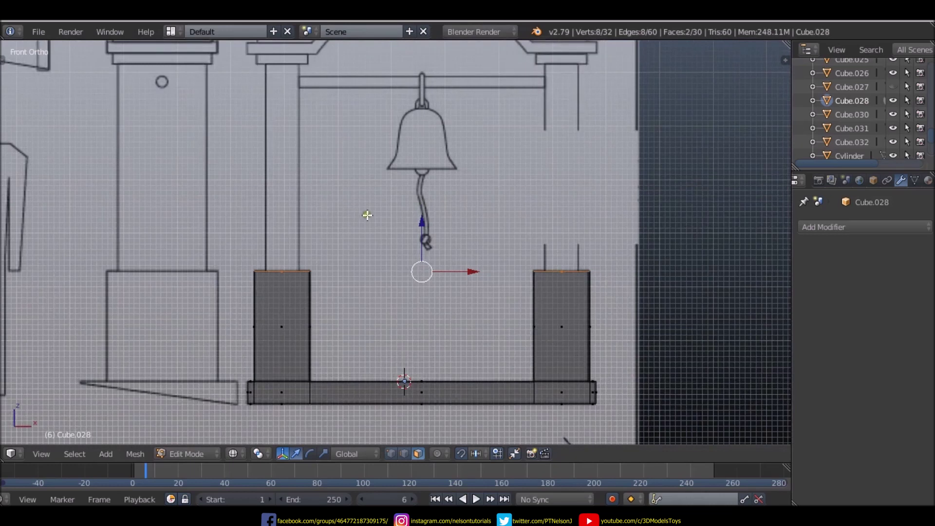
pyautogui.press('i')
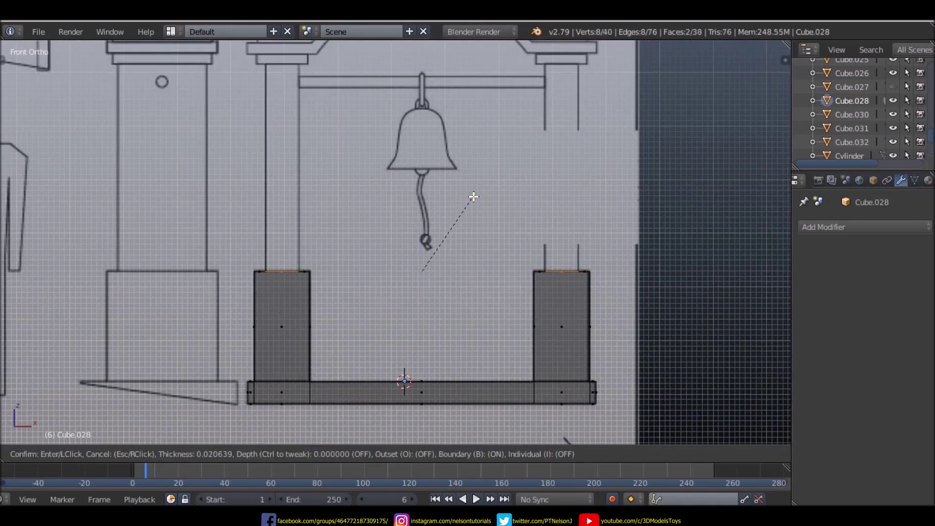
pyautogui.click(474, 197)
pyautogui.press('e')
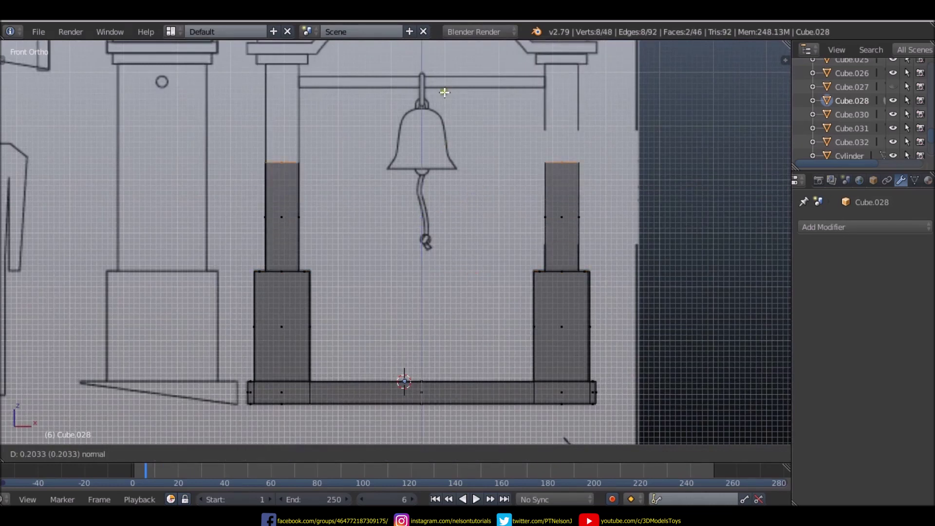
pyautogui.click(427, 265)
# - Extrude both pillar tops slightly further upward
pyautogui.scroll(-5, 428, 205)
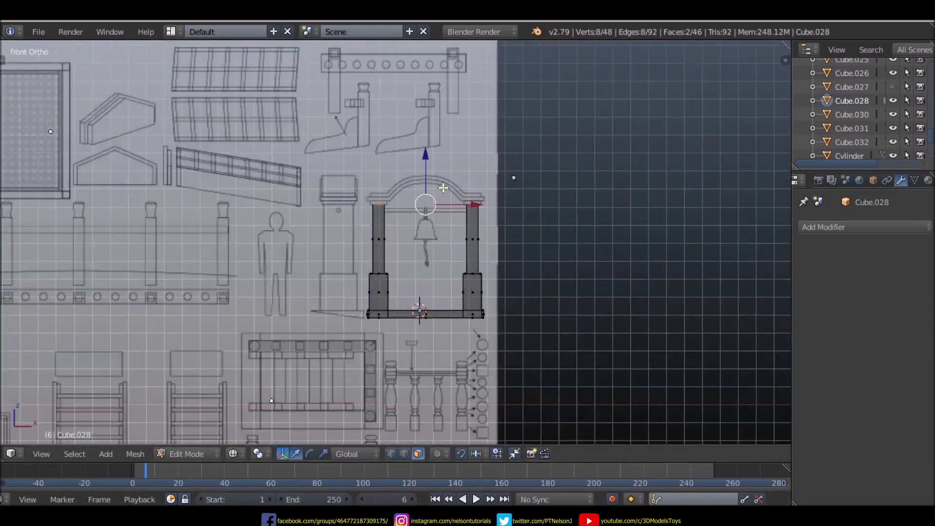
pyautogui.scroll(8, 425, 203)
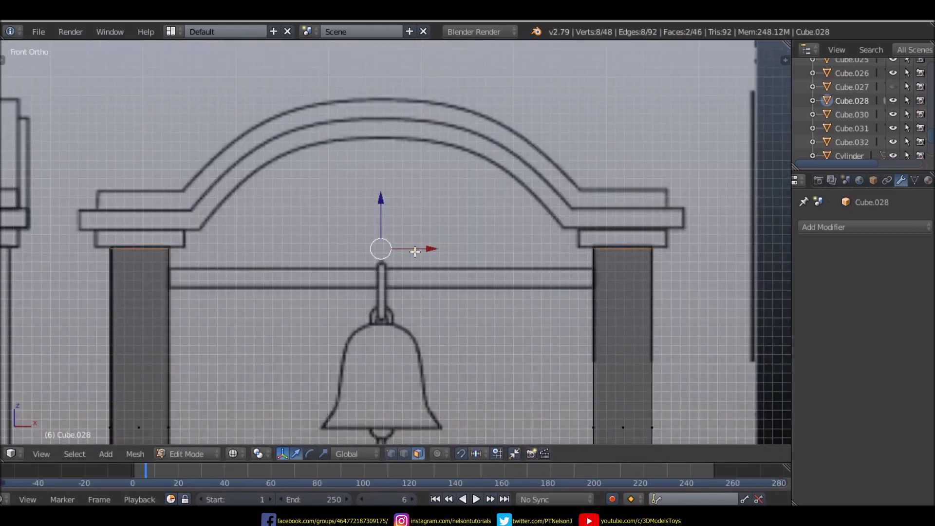
pyautogui.press('e')
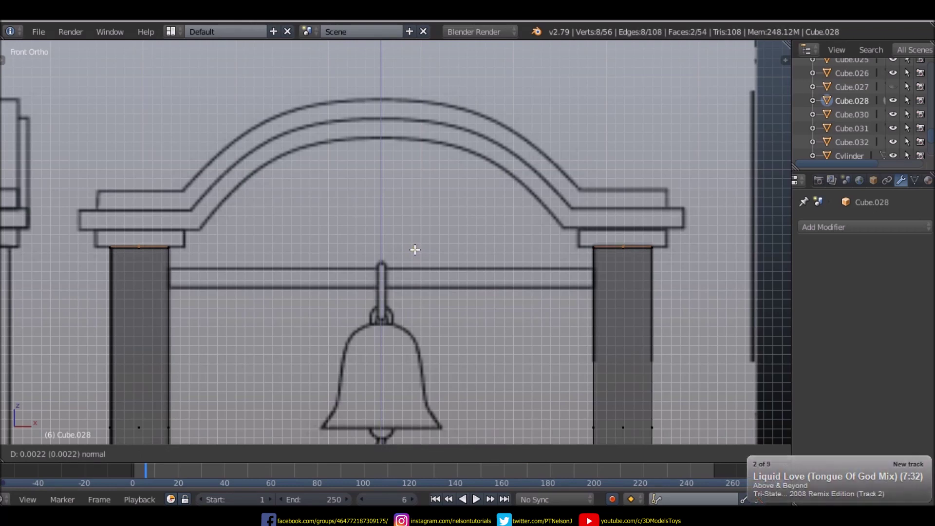
pyautogui.click(414, 250)
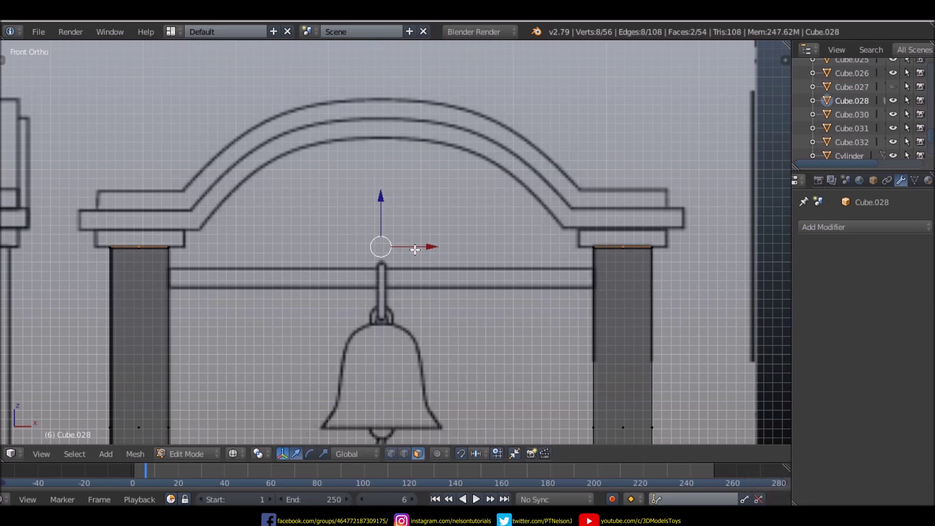
# - Inspect a pillar top, then undo the pillar extrusions back to short blocks
pyautogui.scroll(-4, 425, 293)
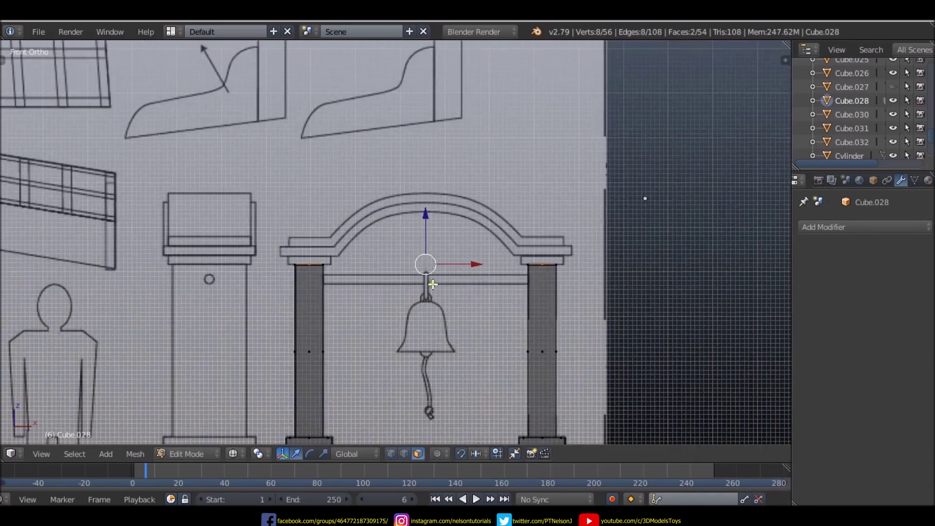
pyautogui.moveTo(425, 293); pyautogui.dragTo(352, 299, button='middle')
pyautogui.scroll(5, 352, 298)
pyautogui.scroll(2, 342, 267)
pyautogui.scroll(3, 322, 257)
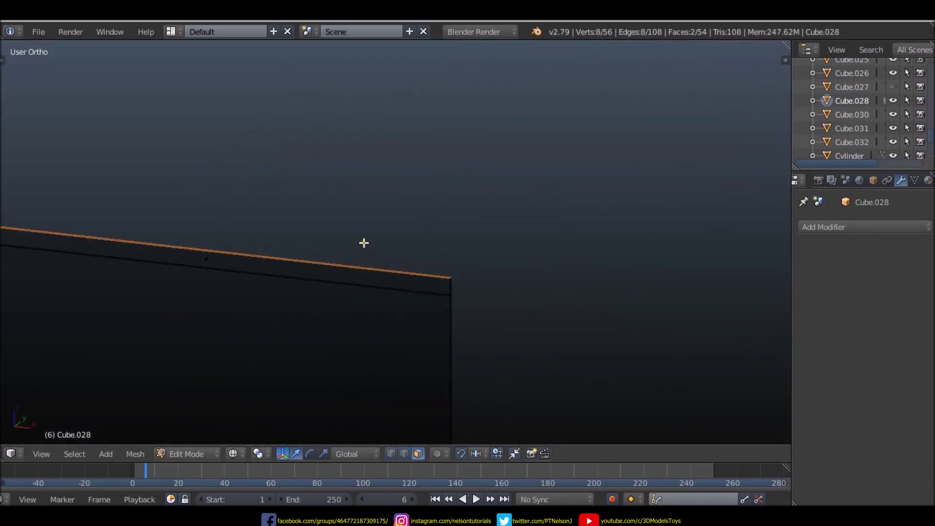
pyautogui.scroll(-6, 363, 243)
pyautogui.scroll(-5, 363, 242)
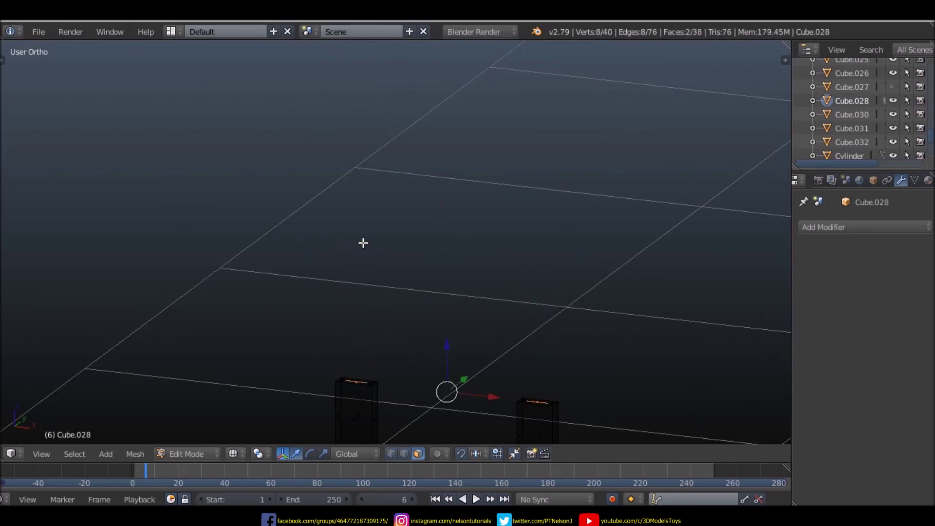
pyautogui.hotkey('ctrl', 'z')
# - Select the whole mesh and scale it 2.8555 along Y to deepen the base
pyautogui.moveTo(423, 319); pyautogui.dragTo(424, 252, button='middle')
pyautogui.press('KP_7')
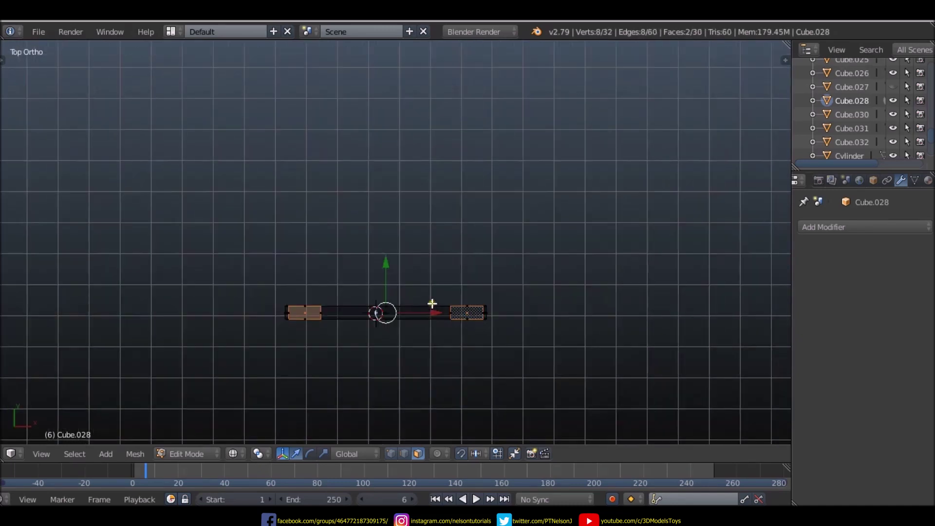
pyautogui.scroll(2, 431, 304)
pyautogui.press('a')
pyautogui.press('s')
pyautogui.press('x')
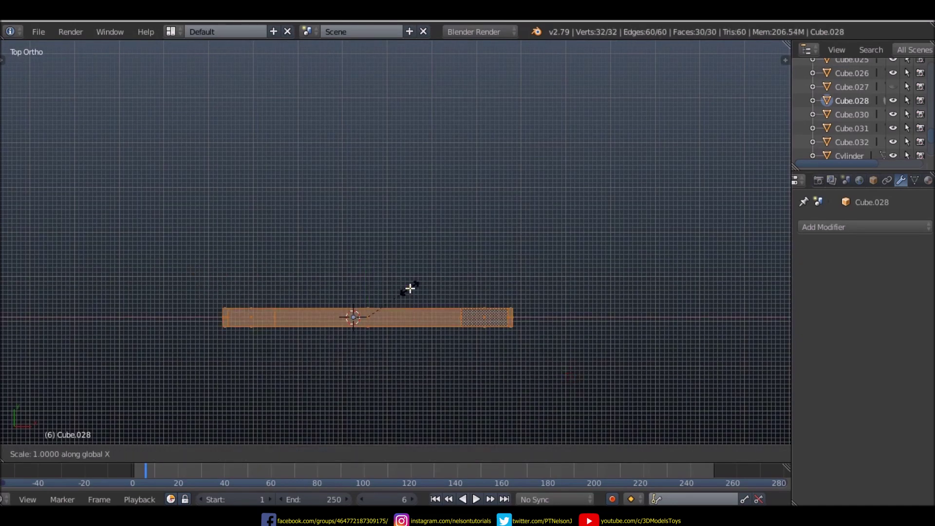
pyautogui.press('y')
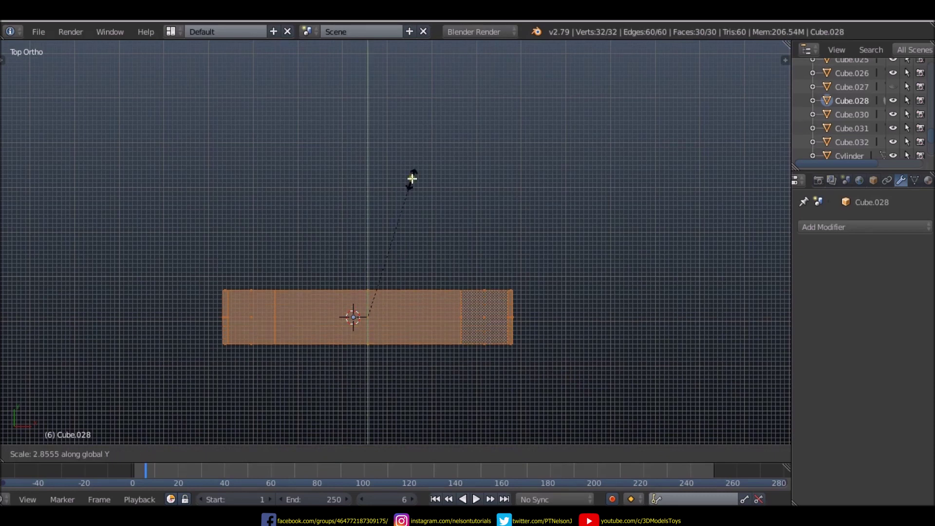
pyautogui.click(431, 122)
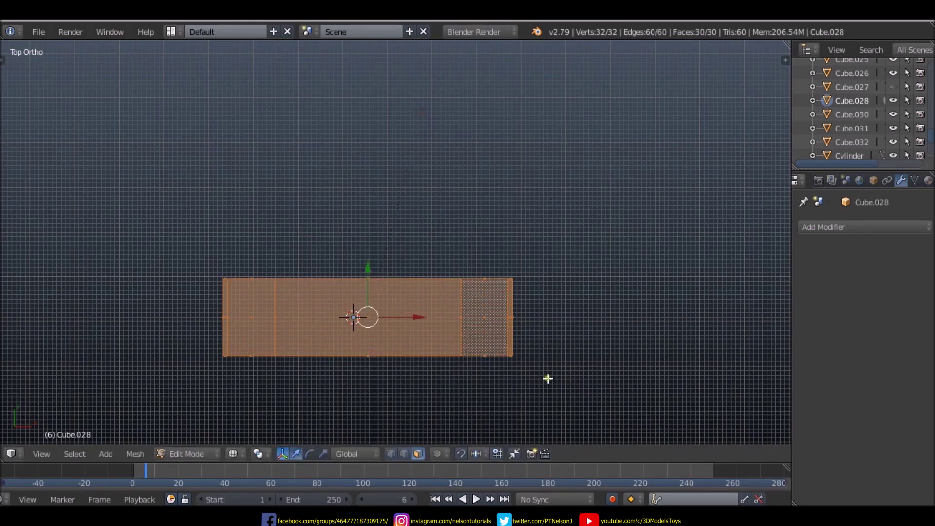
# - Select the top faces of both end blocks and return to the front view
pyautogui.moveTo(548, 378); pyautogui.dragTo(535, 245, button='middle')
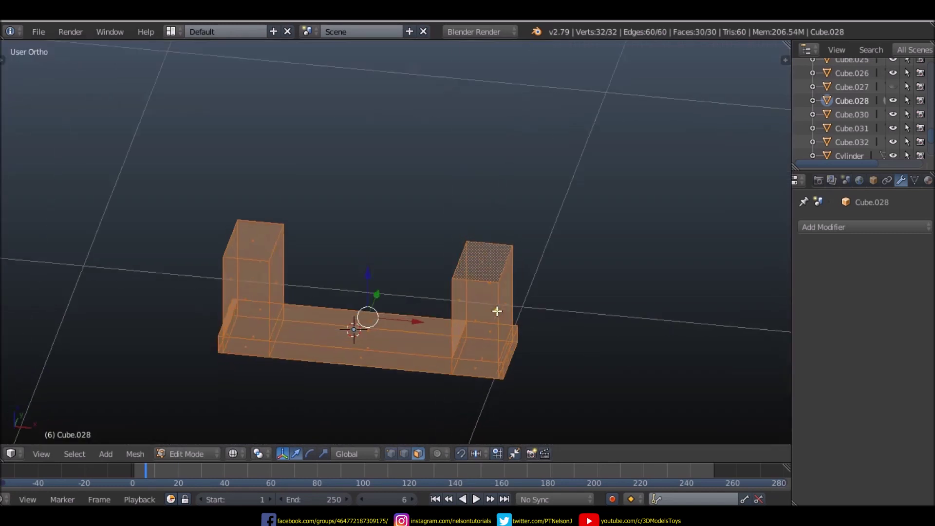
pyautogui.rightClick(481, 264)
pyautogui.keyDown('shift'); pyautogui.rightClick(247, 240); pyautogui.keyUp('shift')
pyautogui.press('KP_1')
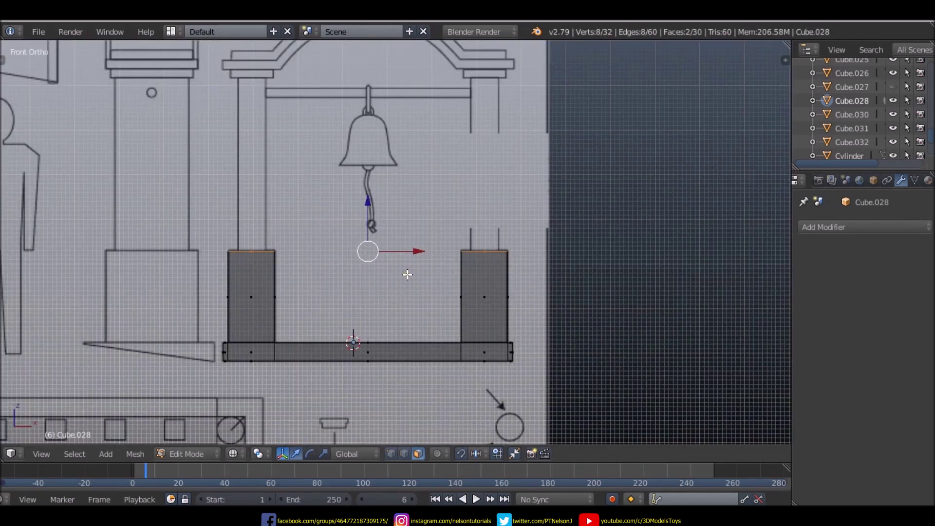
# - Inset both block tops, then cancel and undo a first upward extrusion
pyautogui.moveTo(417, 259); pyautogui.dragTo(405, 282, button='middle')
pyautogui.press('i')
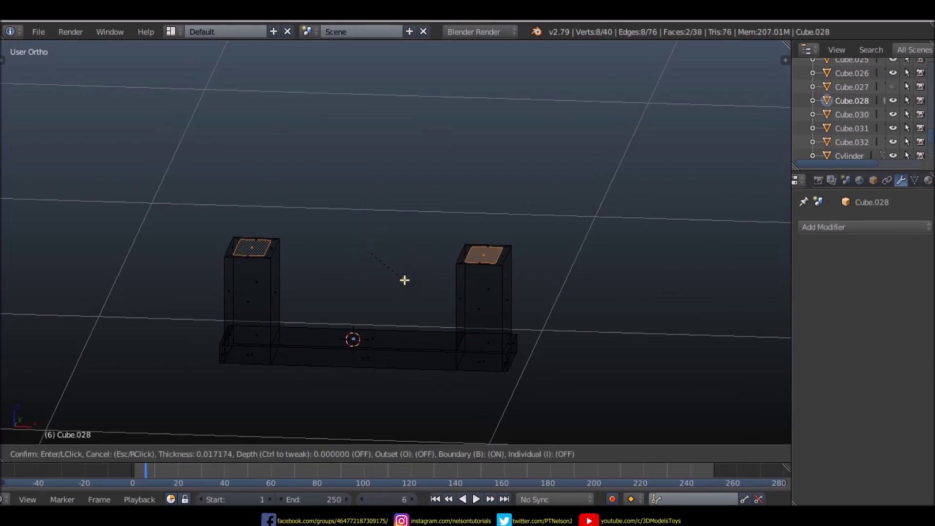
pyautogui.click(405, 283)
pyautogui.press('KP_1')
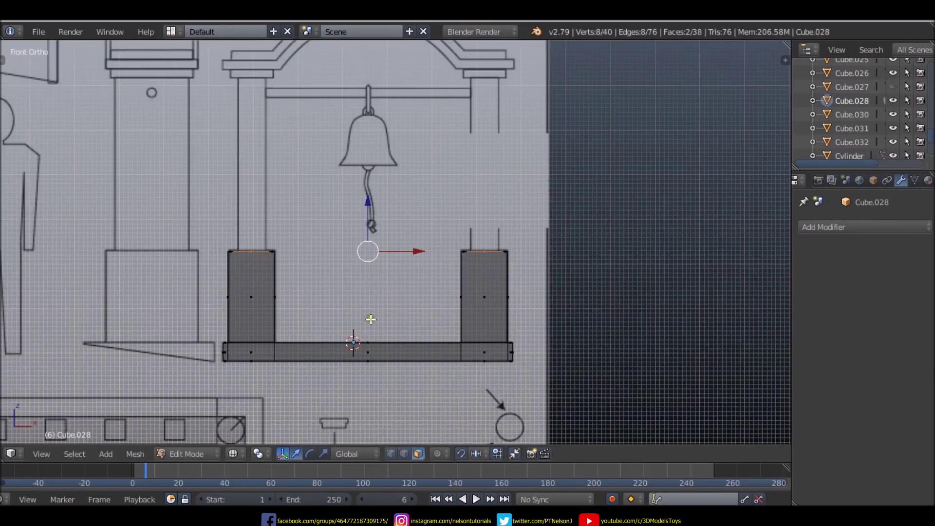
pyautogui.press('e')
pyautogui.rightClick(375, 181)
pyautogui.hotkey('ctrl', 'z')
# - Retry the inset on both block tops, undoing the unsatisfactory inset and extrusion
pyautogui.press('i')
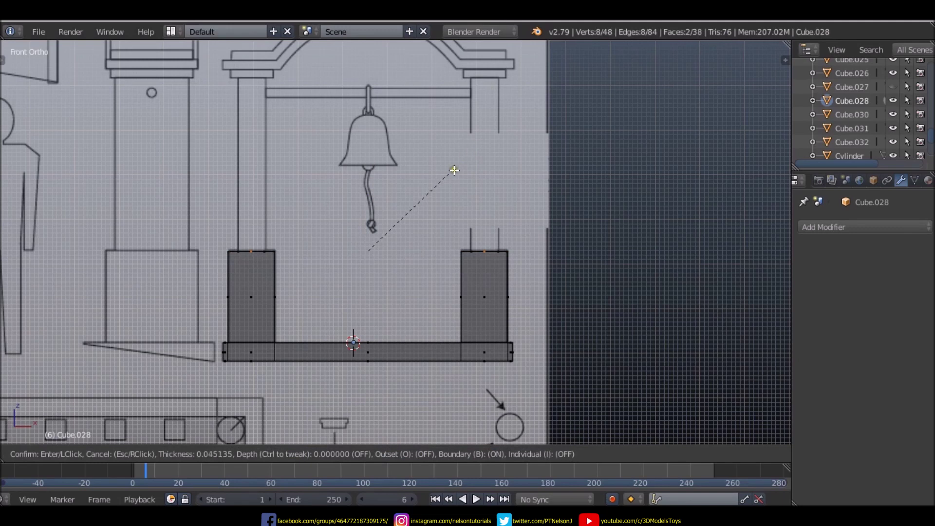
pyautogui.click(459, 170)
pyautogui.moveTo(460, 169); pyautogui.dragTo(400, 204, button='middle')
pyautogui.hotkey('ctrl', 'z')
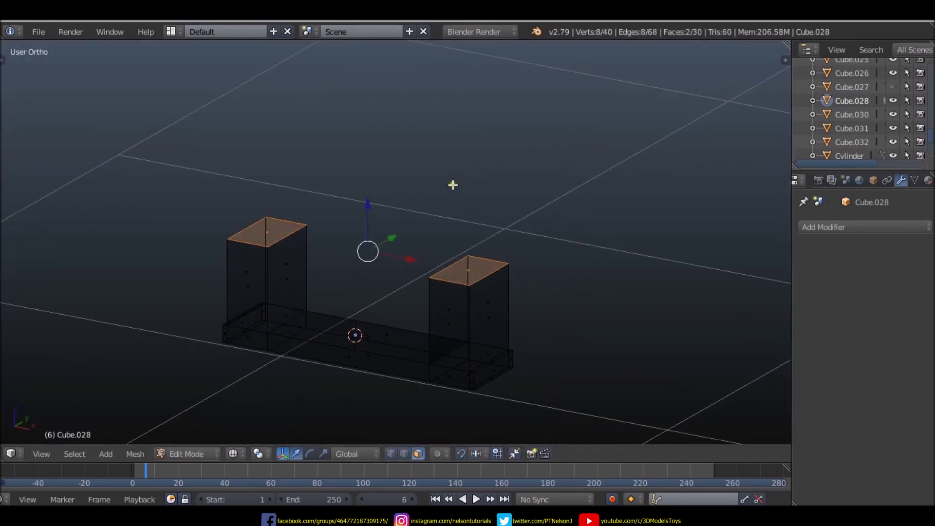
pyautogui.press('KP_1')
pyautogui.press('i')
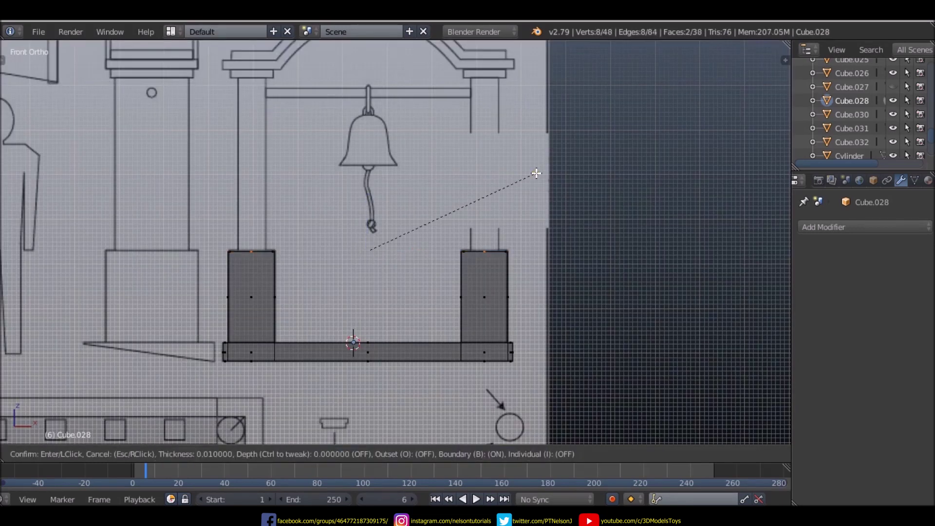
pyautogui.click(527, 190)
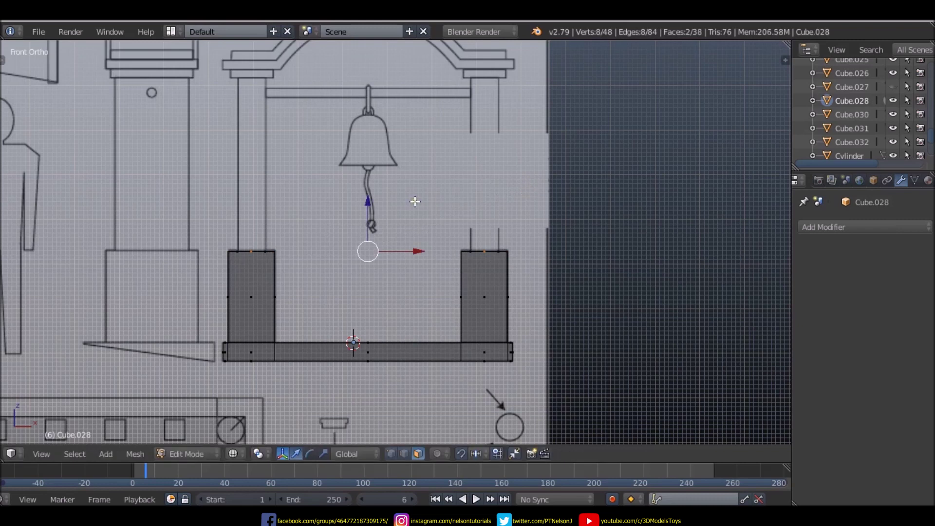
pyautogui.press('e')
pyautogui.press('Escape')
pyautogui.hotkey('ctrl', 'z')
# - Inset the block tops once more and extrude them up into shafts reaching the capitals
pyautogui.moveTo(517, 129); pyautogui.dragTo(535, 202, button='middle')
pyautogui.press('i')
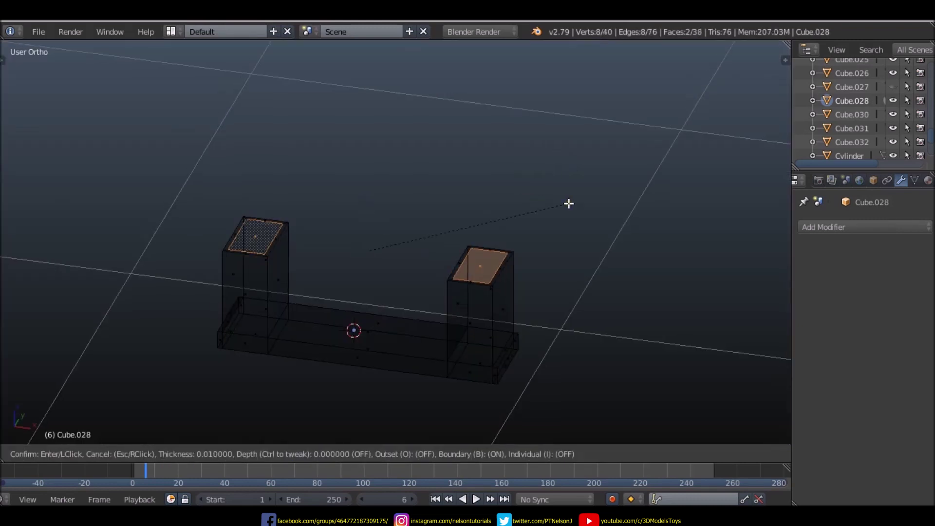
pyautogui.click(569, 204)
pyautogui.press('KP_1')
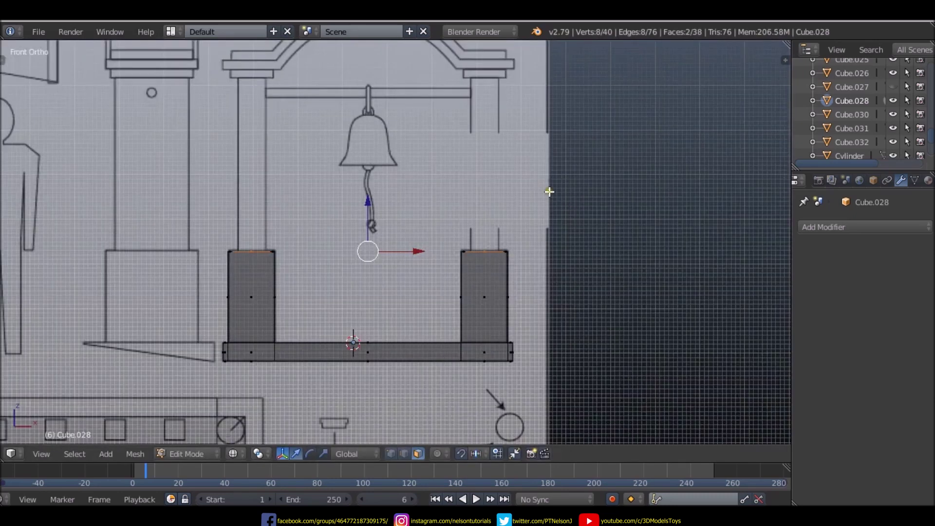
pyautogui.press('i')
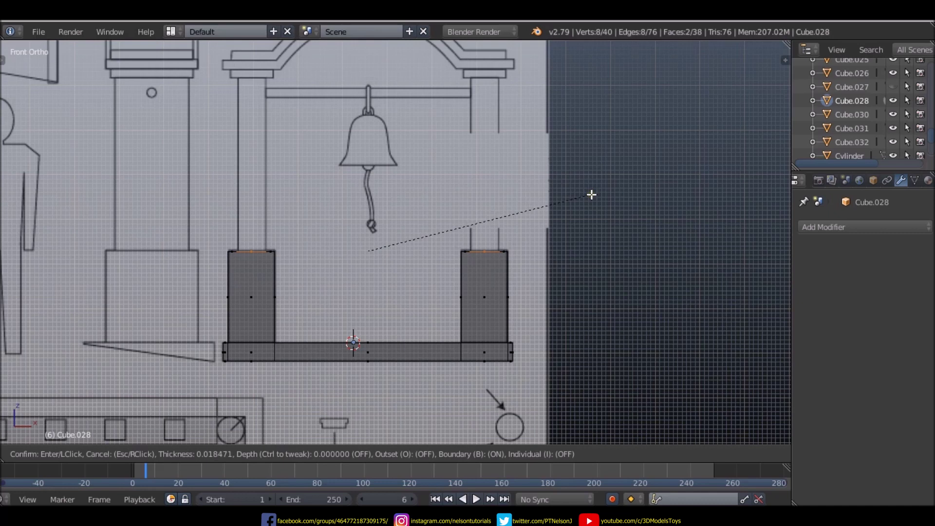
pyautogui.click(591, 195)
pyautogui.press('e')
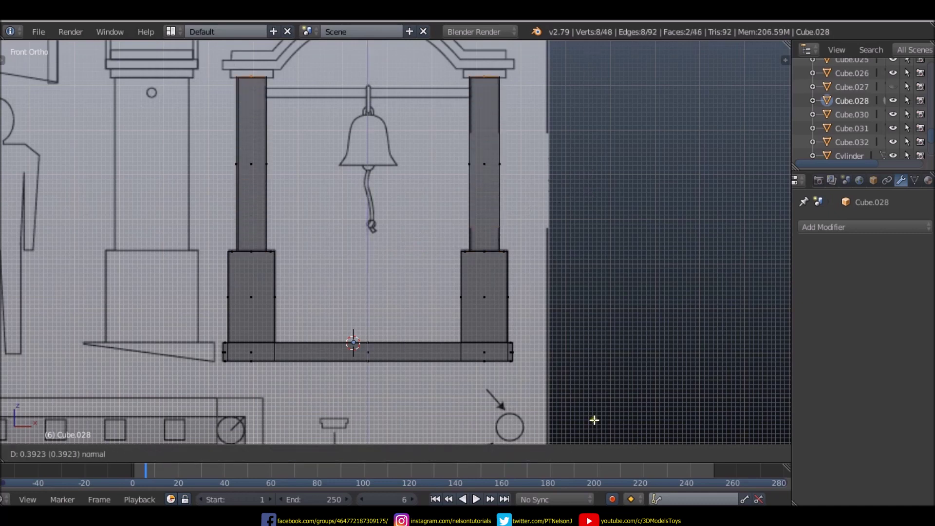
pyautogui.click(594, 422)
# - Inspect the pillar tops and select only the left pillar's top face
pyautogui.scroll(-4, 636, 278)
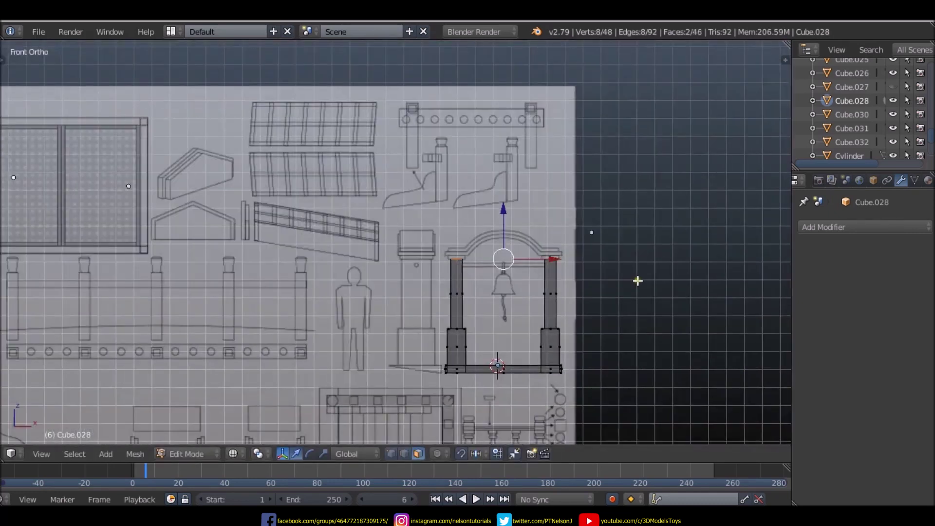
pyautogui.moveTo(637, 277); pyautogui.dragTo(539, 295, button='middle')
pyautogui.scroll(6, 539, 295)
pyautogui.rightClick(464, 242)
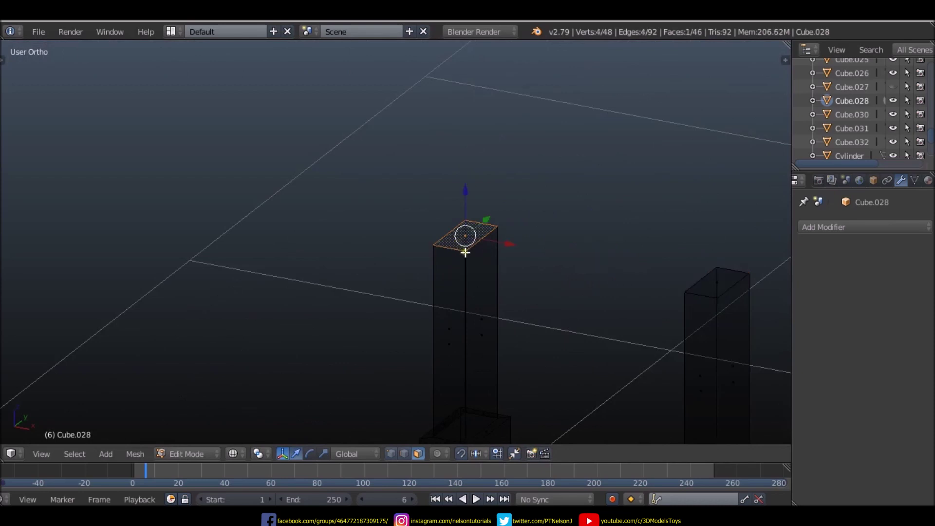
# - In front view, extrude the left pillar's top face in place and scale it wider
pyautogui.press('KP_1')
pyautogui.scroll(5, 476, 243)
pyautogui.press('e')
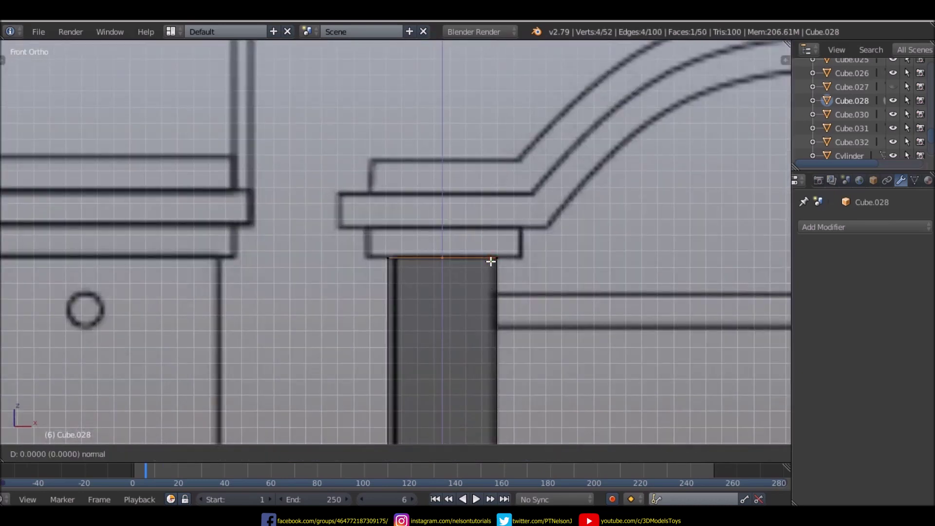
pyautogui.rightClick(490, 261)
pyautogui.press('s')
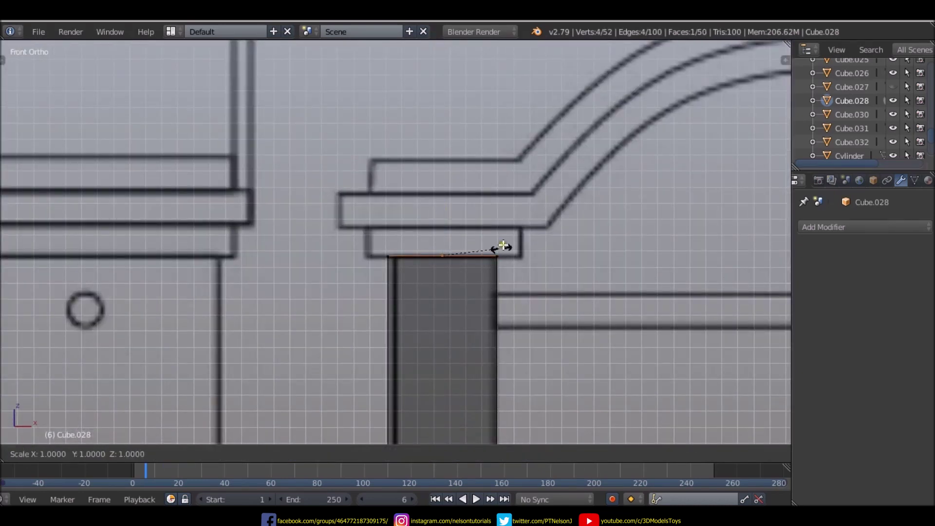
pyautogui.click(525, 211)
pyautogui.press('e')
pyautogui.click(525, 202)
pyautogui.hotkey('ctrl', 'z')
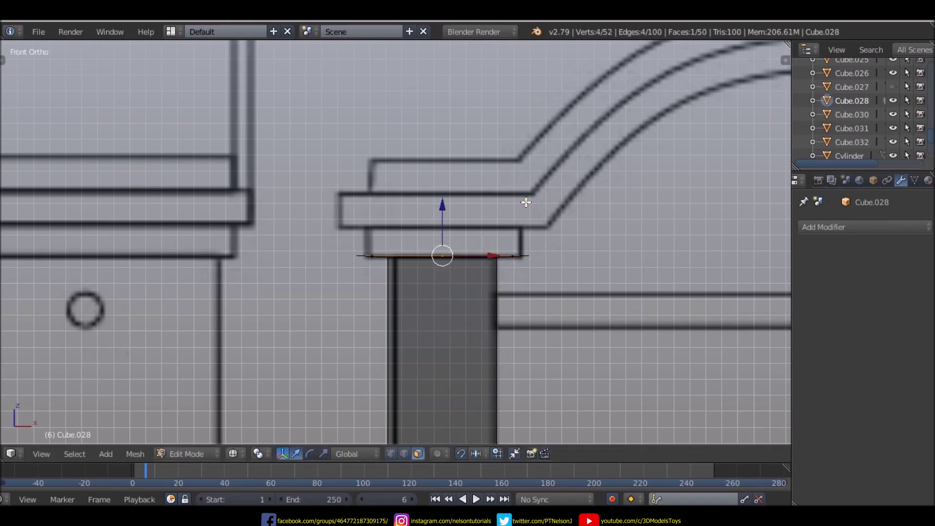
pyautogui.press('s')
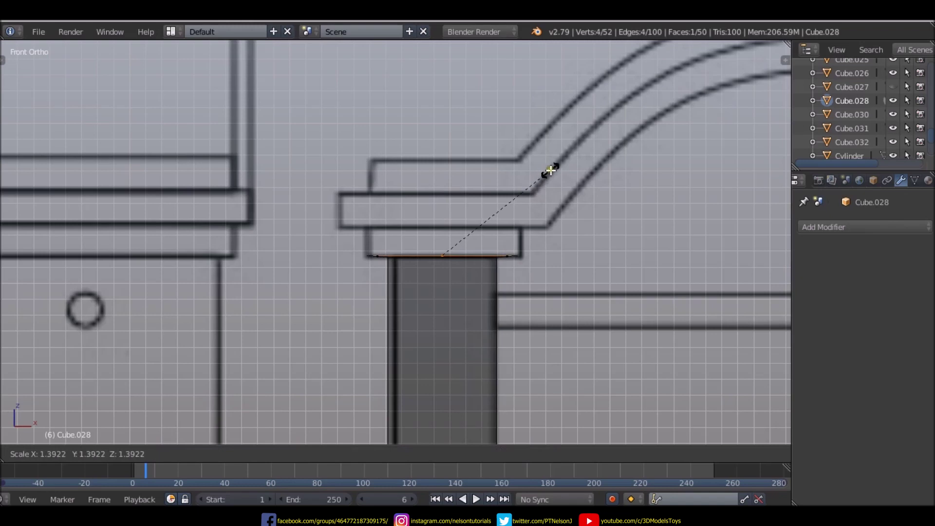
pyautogui.click(552, 169)
# - Extrude the widened face upward into stacked capital layers, then check the result
pyautogui.press('e')
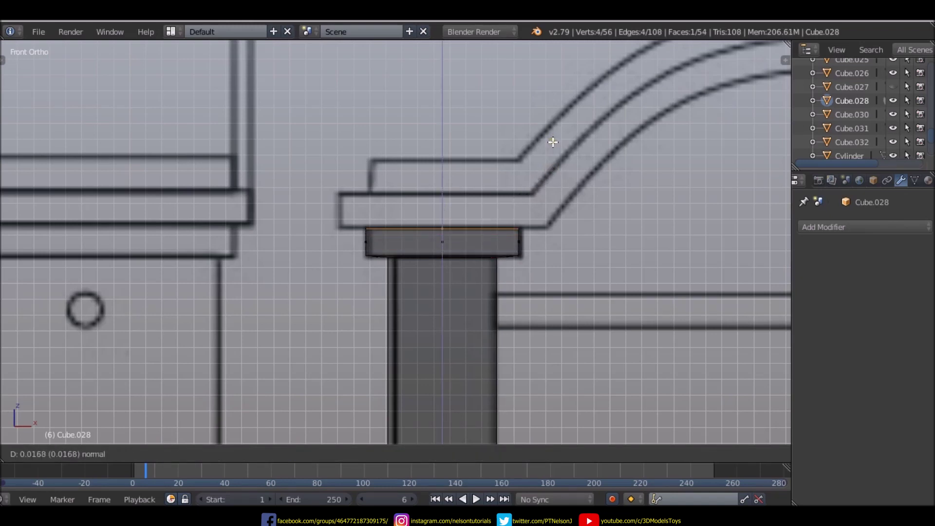
pyautogui.click(553, 142)
pyautogui.press('e')
pyautogui.click(472, 153)
pyautogui.press('e')
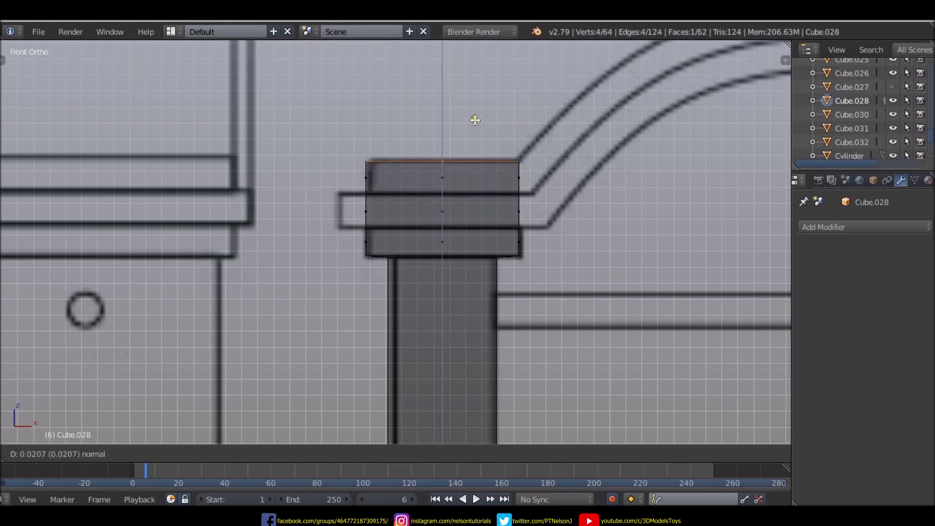
pyautogui.click(475, 119)
pyautogui.scroll(-8, 297, 200)
pyautogui.moveTo(267, 188); pyautogui.dragTo(551, 202, button='middle')
pyautogui.scroll(5, 510, 227)
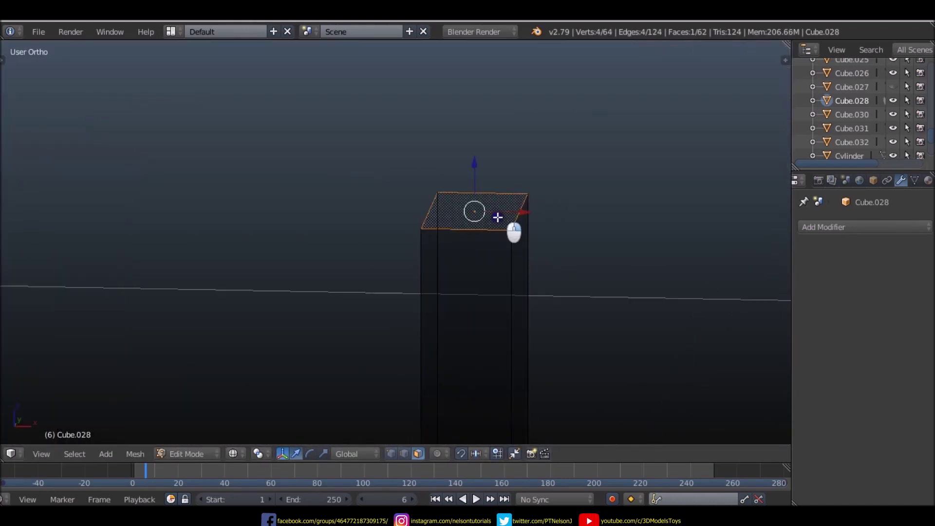
pyautogui.press('KP_1')
pyautogui.scroll(4, 482, 214)
# - Give the other pillar a matching capital: a widened top edge extruded up into two tiers
pyautogui.press('e')
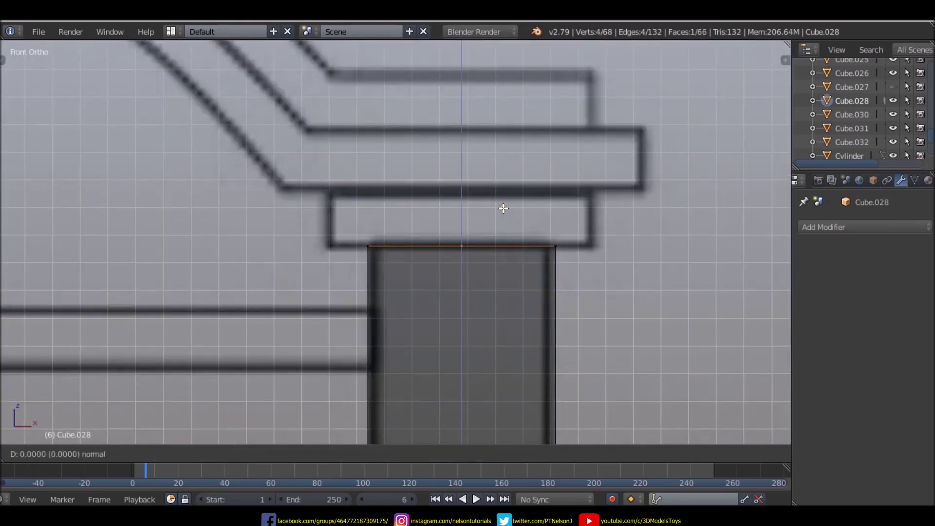
pyautogui.click(505, 205)
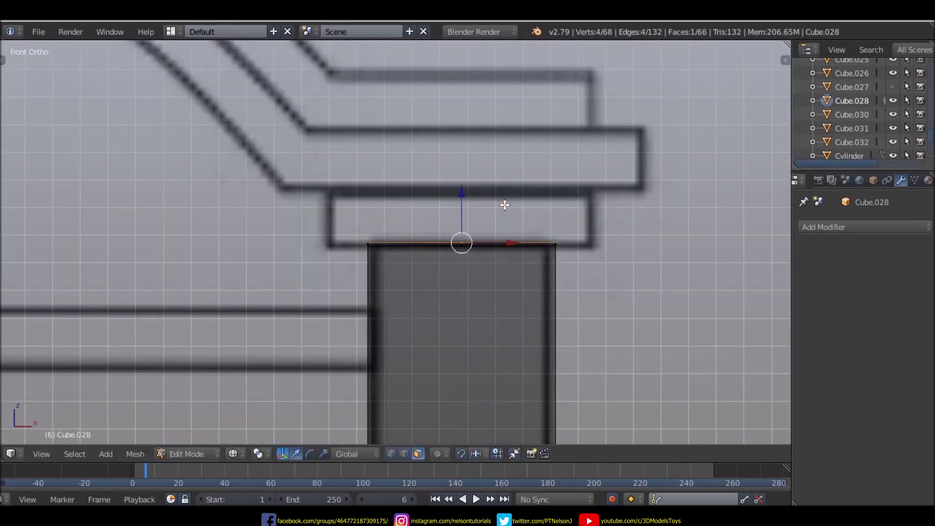
pyautogui.press('s')
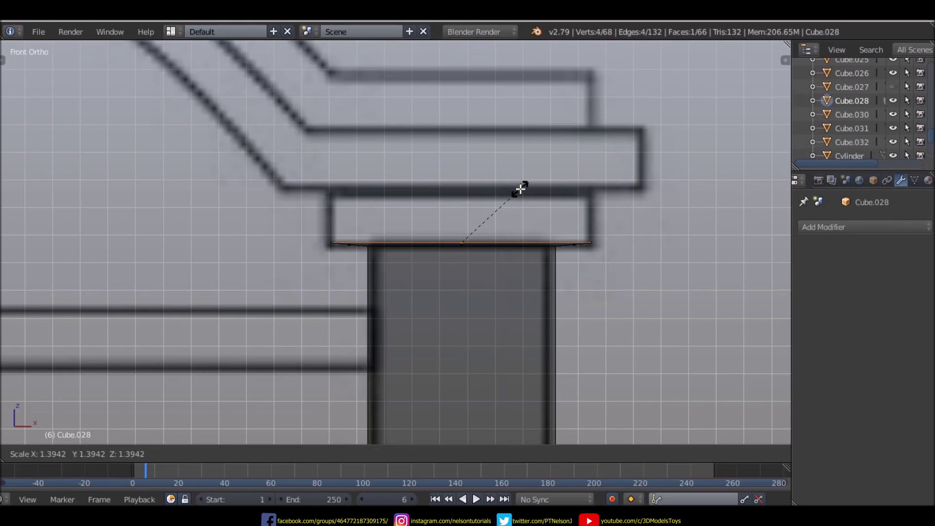
pyautogui.click(521, 187)
pyautogui.press('e')
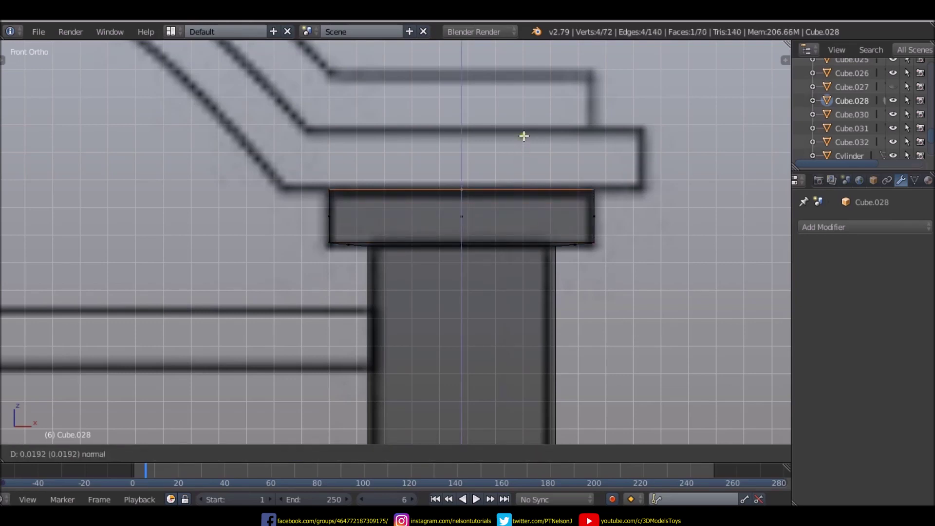
pyautogui.click(524, 75)
pyautogui.press('e')
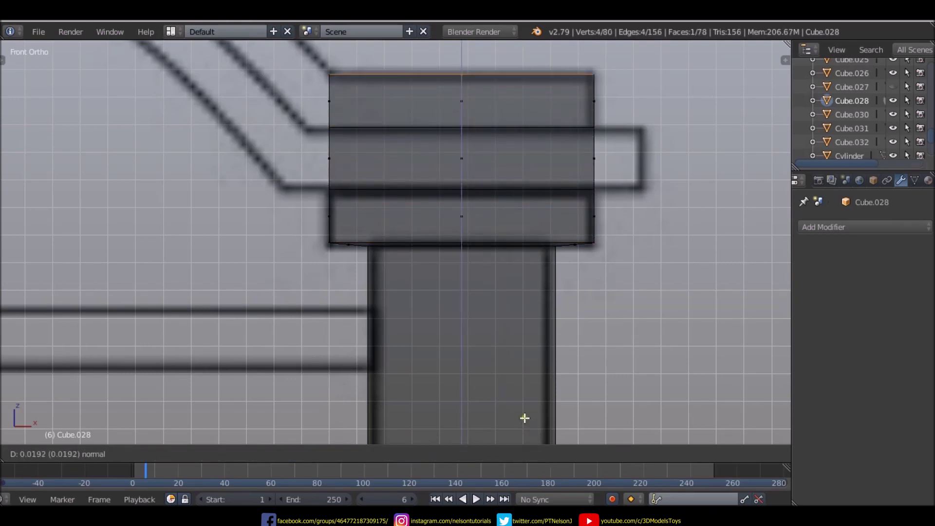
pyautogui.click(524, 417)
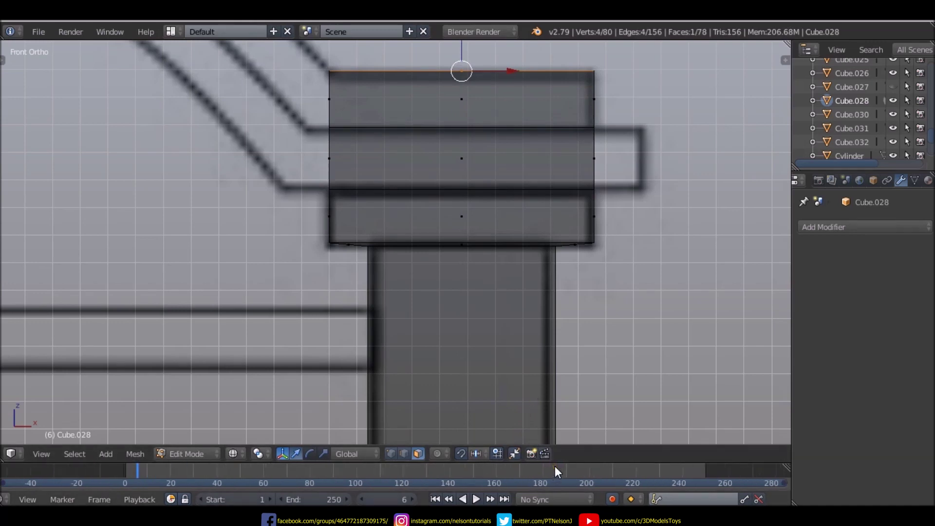
# - Switch to face select mode and select the side faces of both capitals
pyautogui.scroll(-3, 556, 284)
pyautogui.scroll(-4, 550, 258)
pyautogui.moveTo(567, 258)
pyautogui.mouseDown(button='middle')
pyautogui.moveTo(554, 244)
pyautogui.moveTo(586, 305)
pyautogui.mouseUp(button='middle')
pyautogui.hotkey('ctrl', 'Tab')
pyautogui.click(563, 254)
pyautogui.rightClick(559, 238)
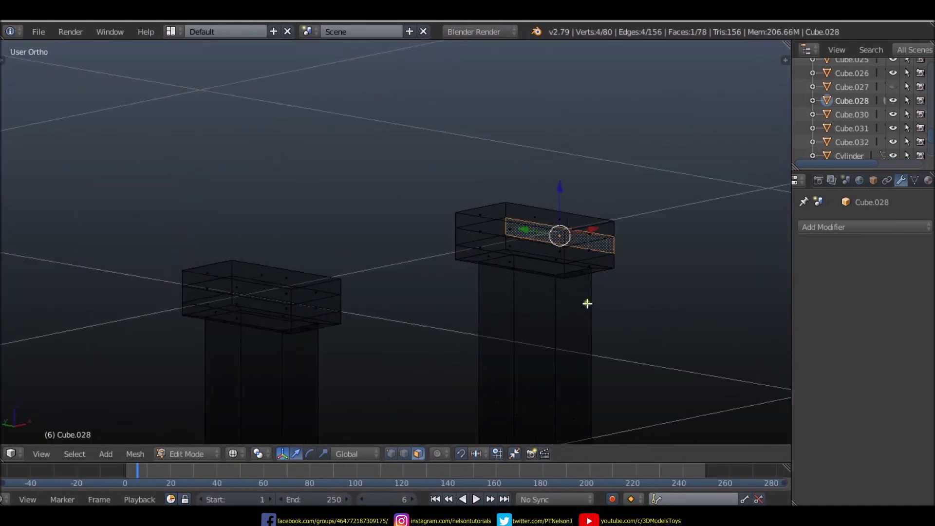
pyautogui.keyDown('shift'); pyautogui.rightClick(254, 305); pyautogui.keyUp('shift')
pyautogui.press('KP_1')
# - Extrude the capitals' side faces and stretch them outward along X (about 1.087)
pyautogui.press('e')
pyautogui.press('s')
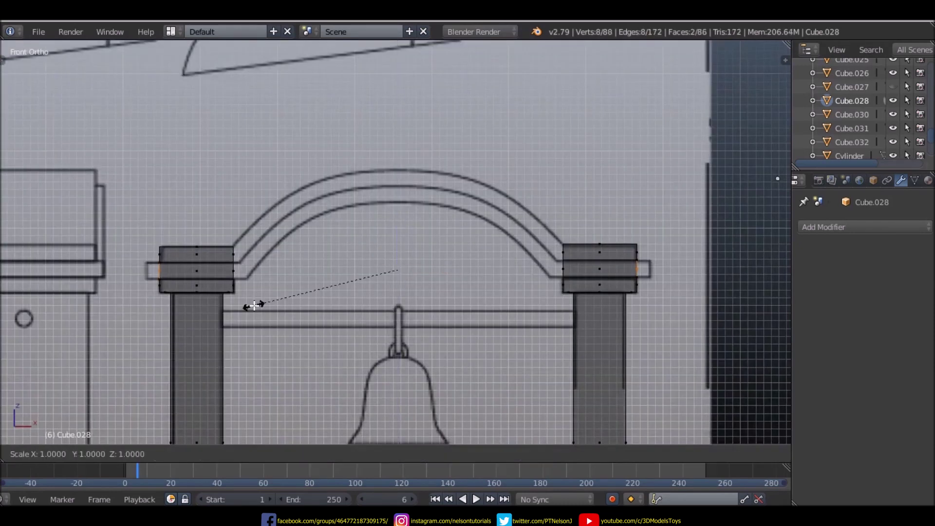
pyautogui.press('x')
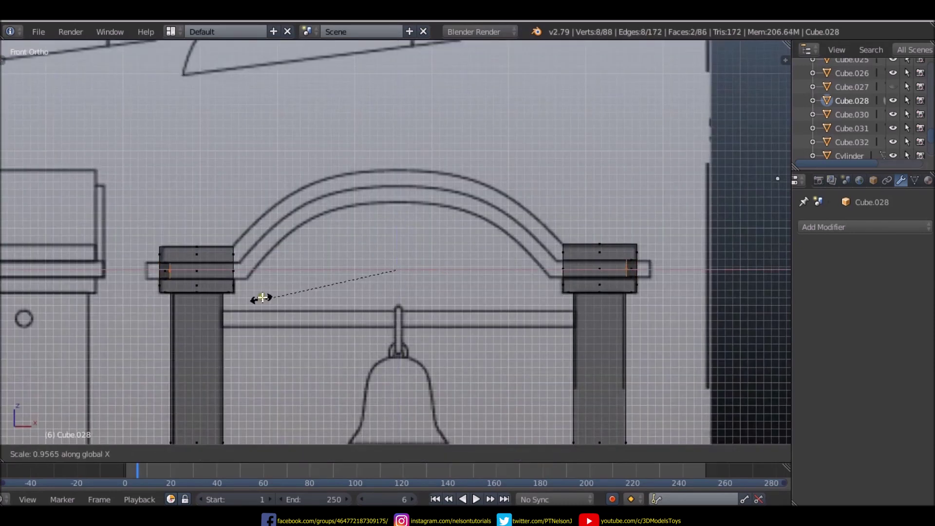
pyautogui.click(251, 321)
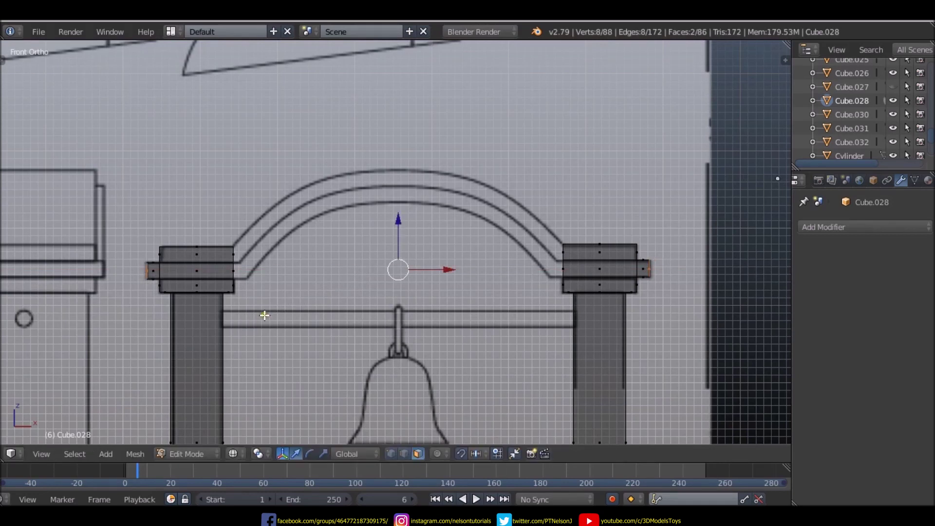
# - Select the inner faces of both capitals, then return to the front view
pyautogui.scroll(-3, 264, 315)
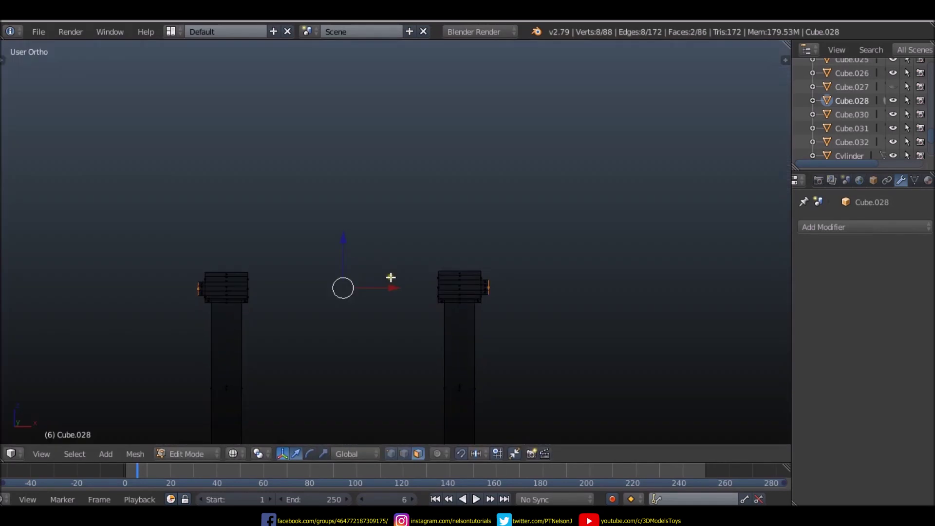
pyautogui.moveTo(389, 242); pyautogui.dragTo(340, 288, button='middle')
pyautogui.scroll(3, 271, 294)
pyautogui.rightClick(236, 266)
pyautogui.keyDown('shift'); pyautogui.rightClick(234, 298); pyautogui.keyUp('shift')
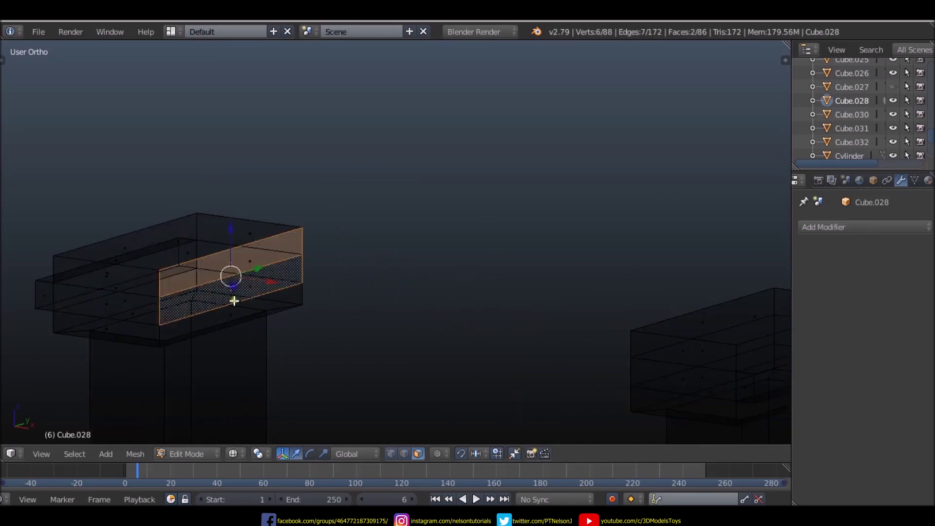
pyautogui.moveTo(234, 298); pyautogui.dragTo(382, 333, button='middle')
pyautogui.keyDown('shift'); pyautogui.rightClick(694, 177); pyautogui.keyUp('shift')
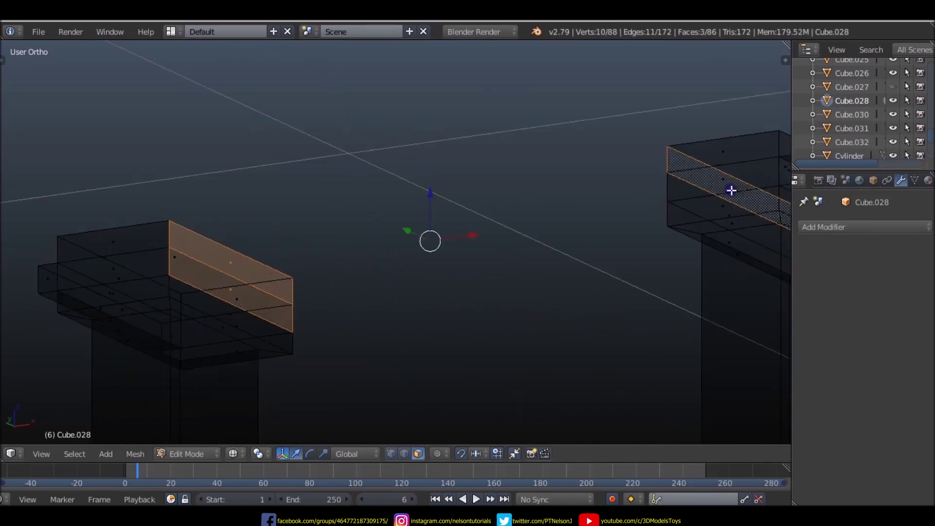
pyautogui.keyDown('shift'); pyautogui.rightClick(705, 216); pyautogui.keyUp('shift')
pyautogui.press('KP_1')
pyautogui.scroll(-4, 413, 198)
pyautogui.scroll(2, 434, 183)
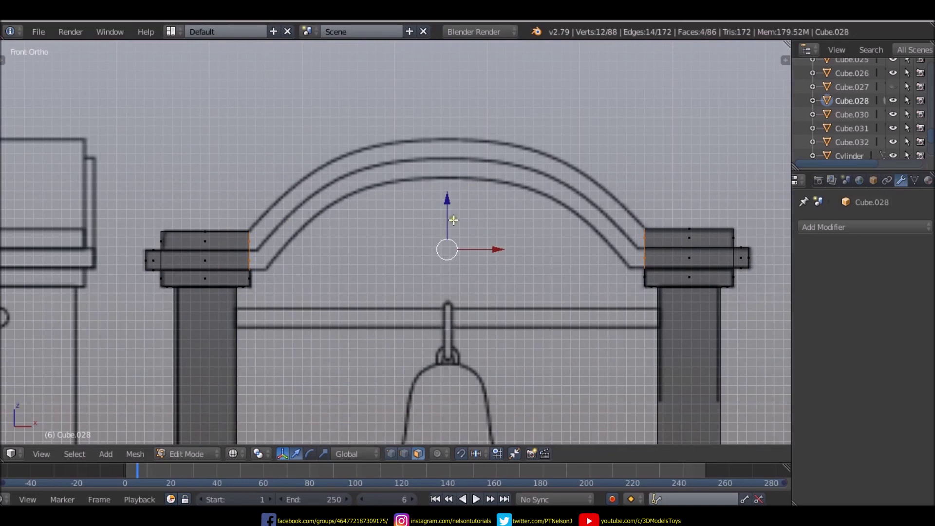
# - Bridge the capitals' inner faces into a beam and add evenly spaced loop cuts
pyautogui.press('w')
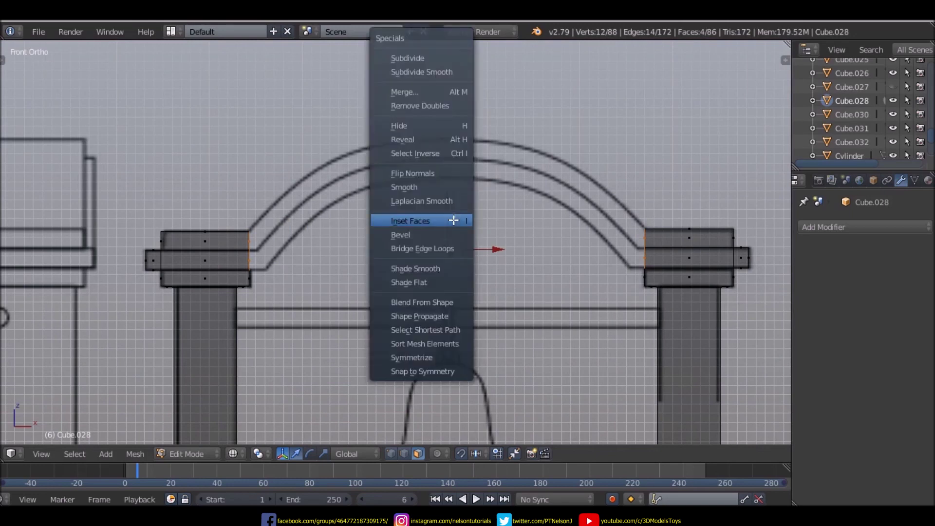
pyautogui.click(448, 248)
pyautogui.hotkey('ctrl', 'r')
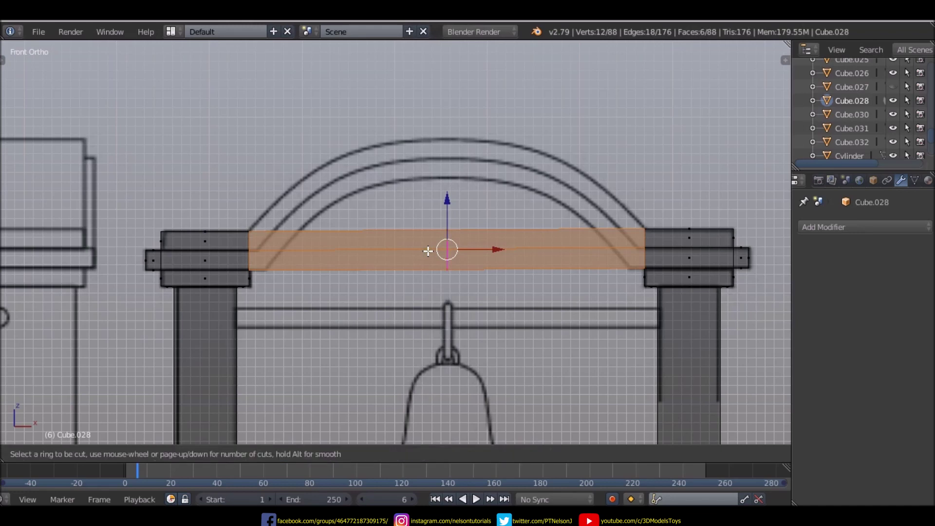
pyautogui.scroll(3, 428, 251)
pyautogui.scroll(1, 428, 251)
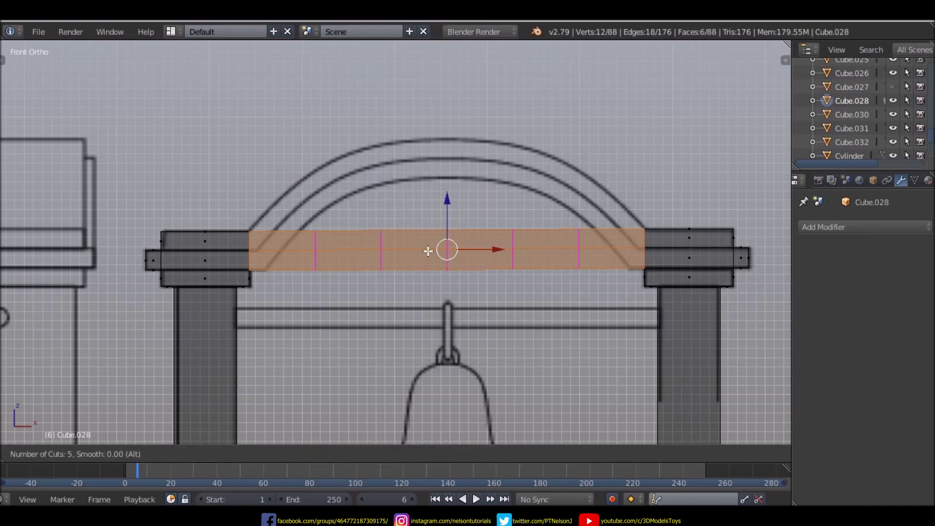
pyautogui.scroll(1, 428, 251)
pyautogui.scroll(1, 427, 250)
pyautogui.click(428, 251)
pyautogui.rightClick(428, 251)
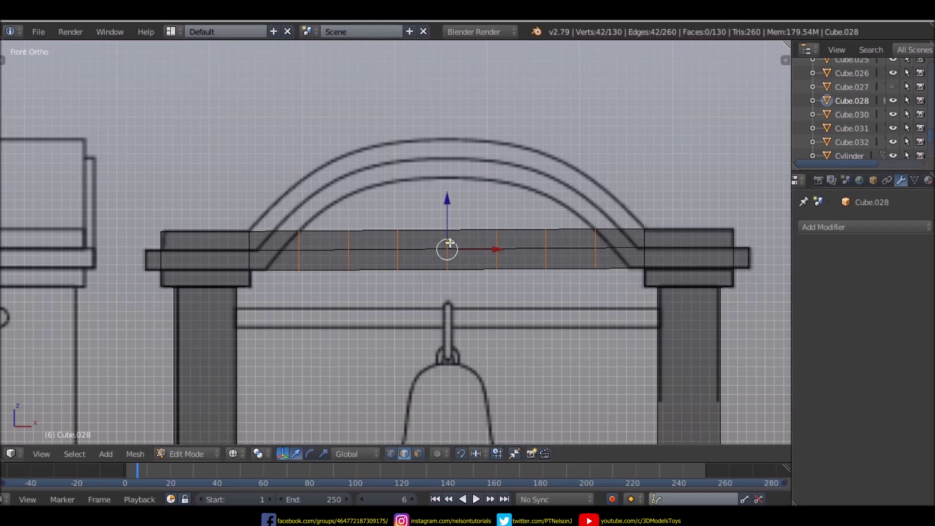
# - Try bending the beam's centre loop upward with proportional editing, then undo it
pyautogui.keyDown('alt'); pyautogui.rightClick(446, 252); pyautogui.keyUp('alt')
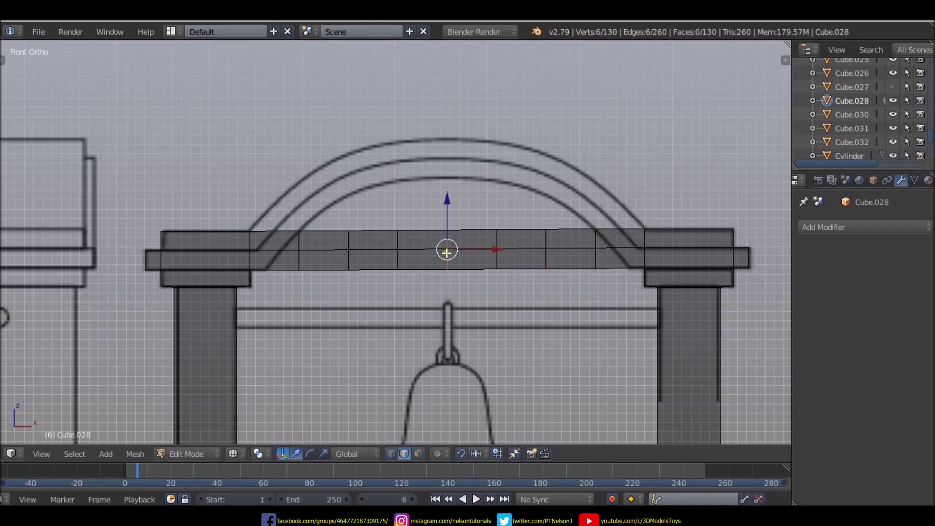
pyautogui.click(441, 455)
pyautogui.click(458, 425)
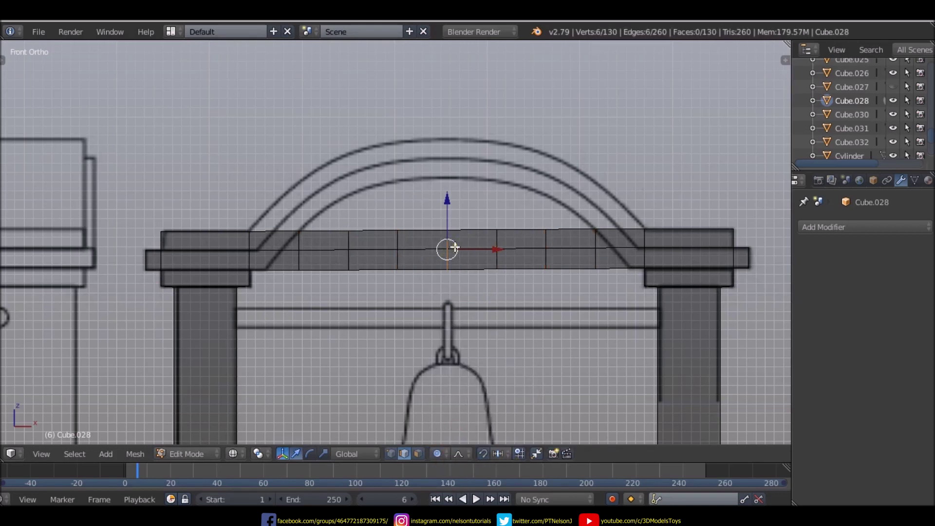
pyautogui.press('s')
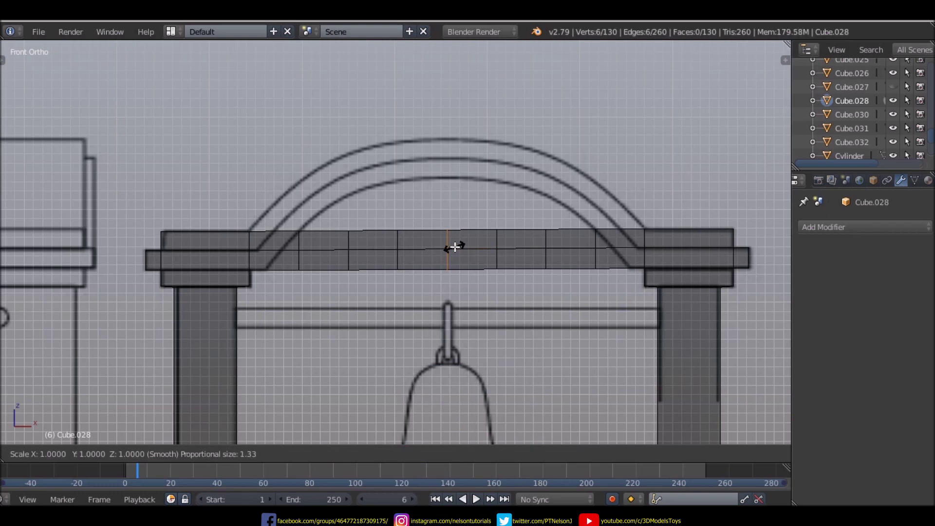
pyautogui.scroll(10, 455, 248)
pyautogui.scroll(5, 455, 247)
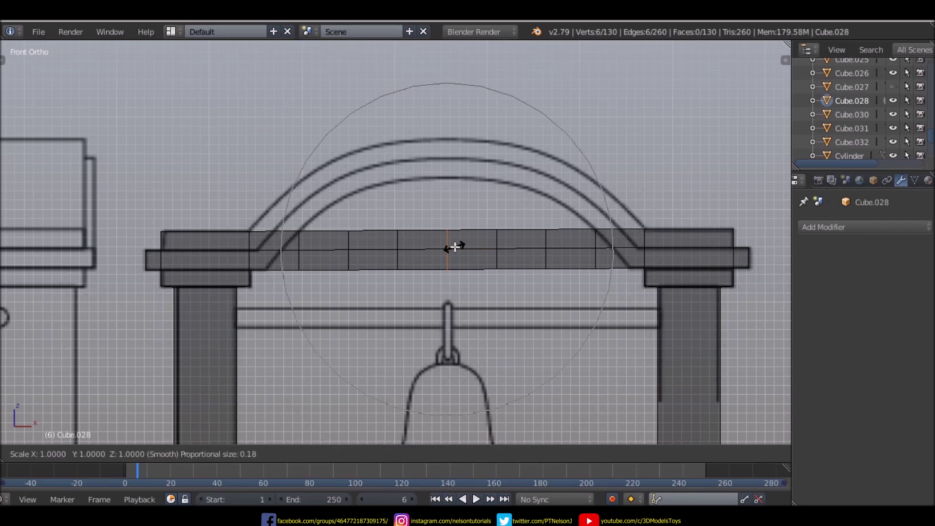
pyautogui.scroll(-2, 455, 248)
pyautogui.rightClick(454, 247)
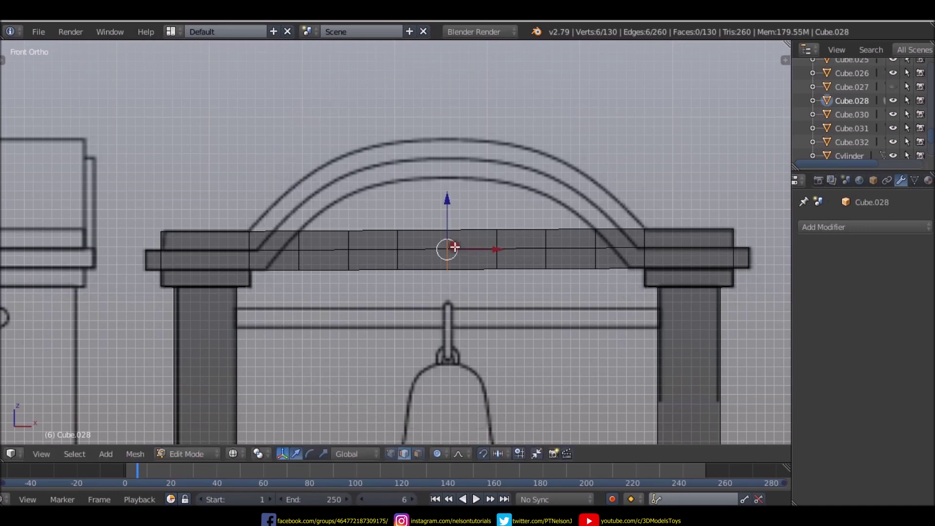
pyautogui.press('g')
pyautogui.press('z')
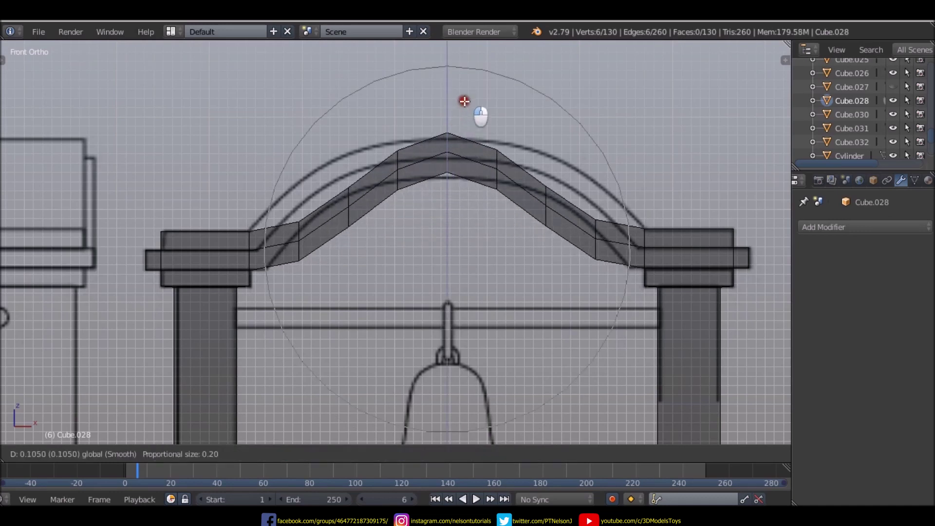
pyautogui.click(462, 102)
pyautogui.hotkey('ctrl', 'z')
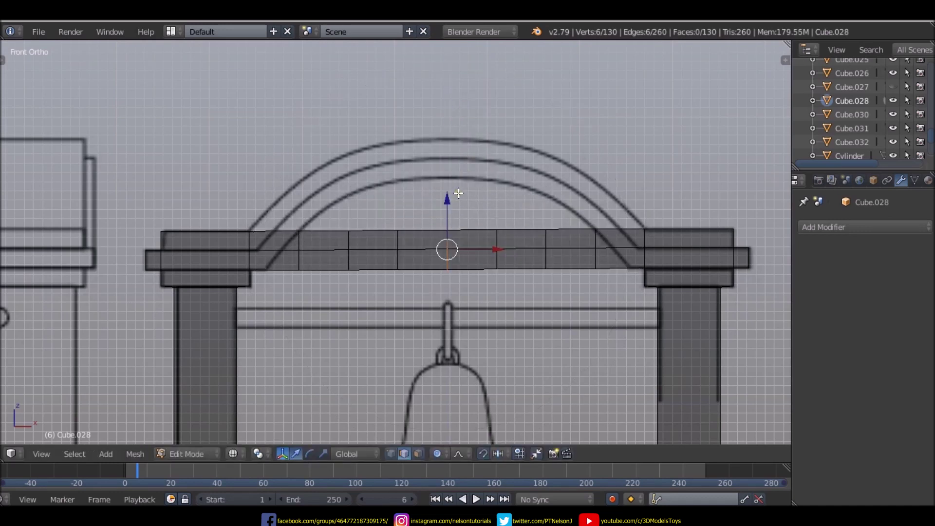
pyautogui.hotkey('ctrl', 'z')
pyautogui.hotkey('ctrl', 'z')
# - Re-cut the beam with five evenly spaced edge loops
pyautogui.hotkey('ctrl', 'r')
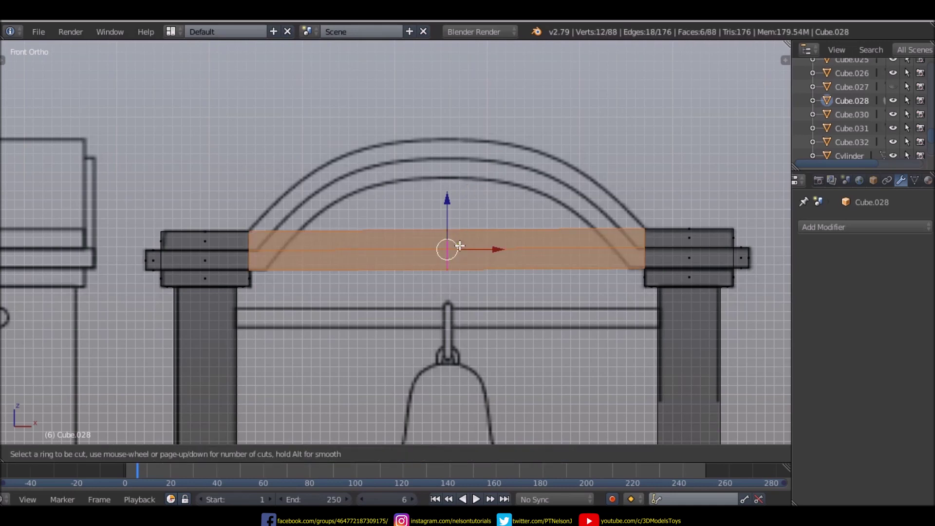
pyautogui.scroll(5, 460, 246)
pyautogui.scroll(-1, 460, 247)
pyautogui.click(460, 246)
pyautogui.rightClick(459, 247)
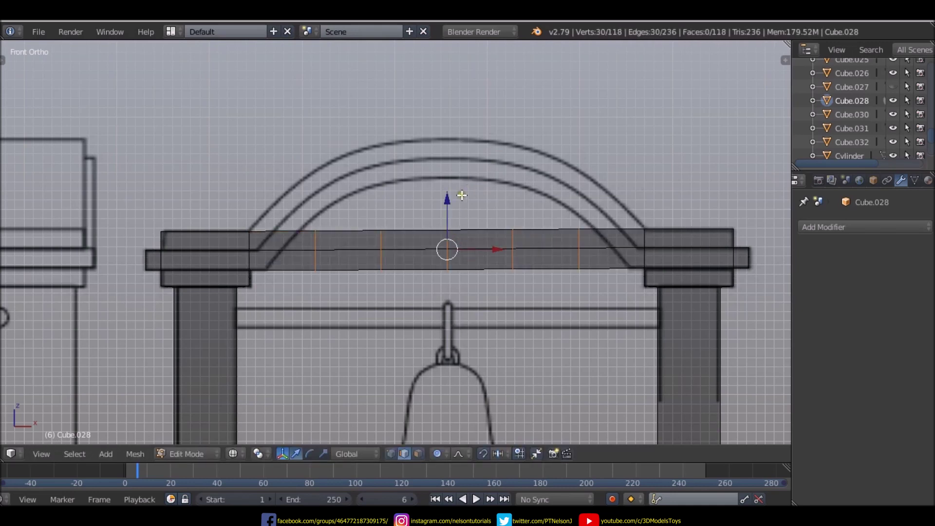
# - Test scaling and vertical moves of the loops with falloff, cancelling each to keep the beam flat
pyautogui.press('s')
pyautogui.scroll(2, 458, 214)
pyautogui.scroll(-3, 458, 215)
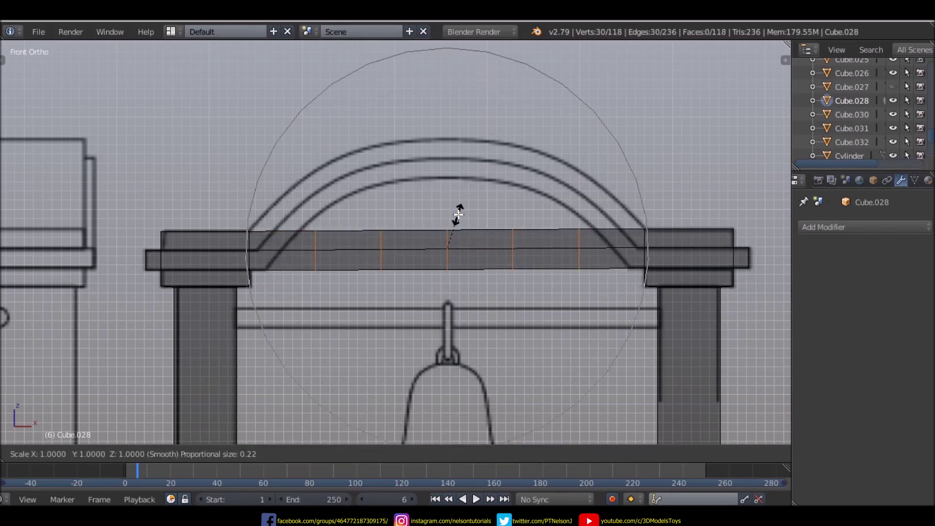
pyautogui.rightClick(458, 214)
pyautogui.press('s')
pyautogui.rightClick(463, 202)
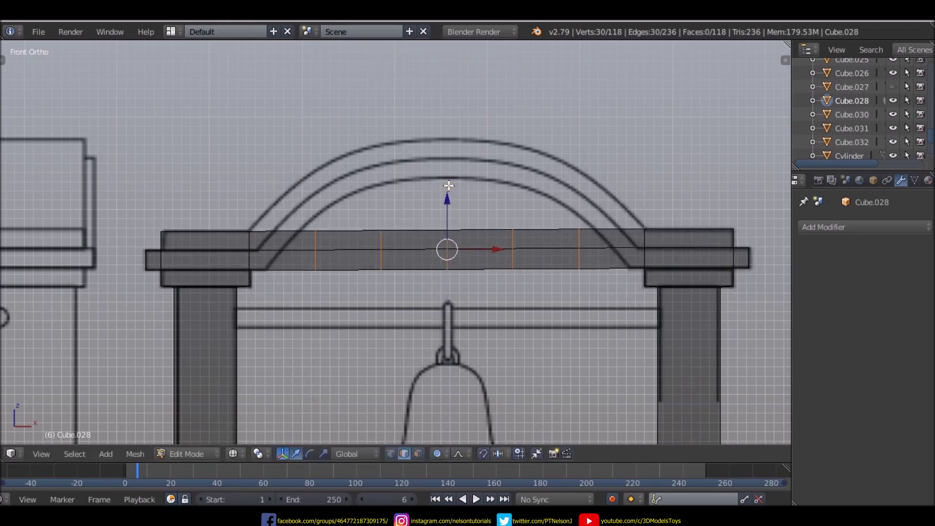
pyautogui.press('s')
pyautogui.scroll(1, 461, 195)
pyautogui.rightClick(461, 194)
pyautogui.click(445, 193)
pyautogui.press('g')
pyautogui.press('z')
pyautogui.rightClick(445, 193)
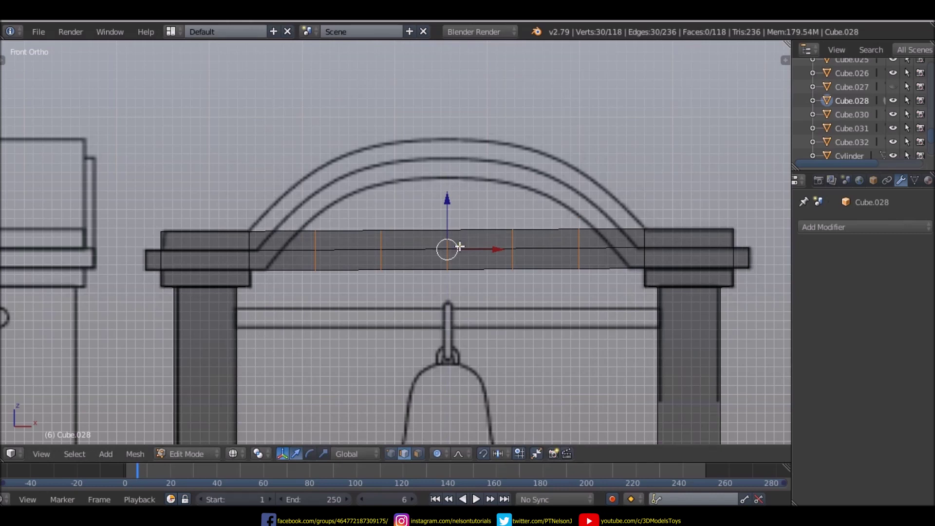
# - Scale the beam selection along local Z with soft falloff, discarding the trial moves
pyautogui.press('s')
pyautogui.scroll(2, 459, 245)
pyautogui.scroll(2, 459, 244)
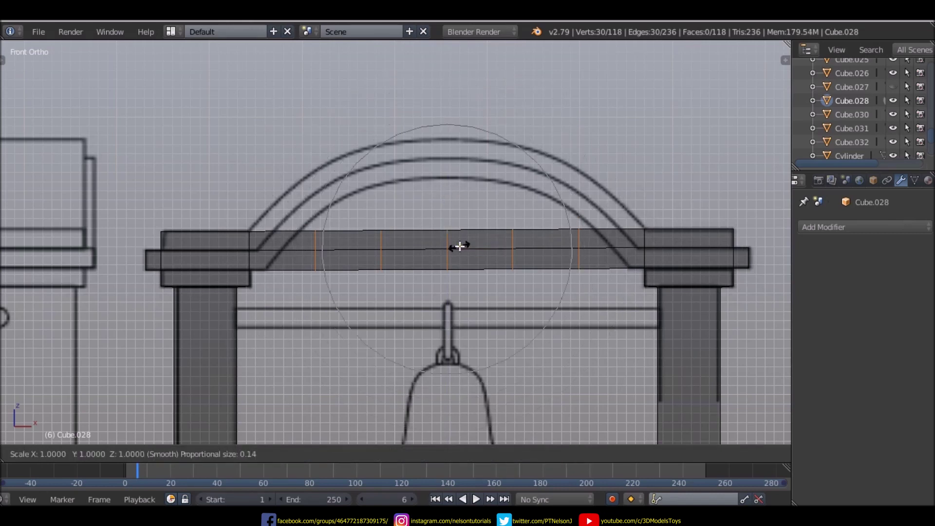
pyautogui.rightClick(457, 243)
pyautogui.press('g')
pyautogui.press('z')
pyautogui.rightClick(444, 190)
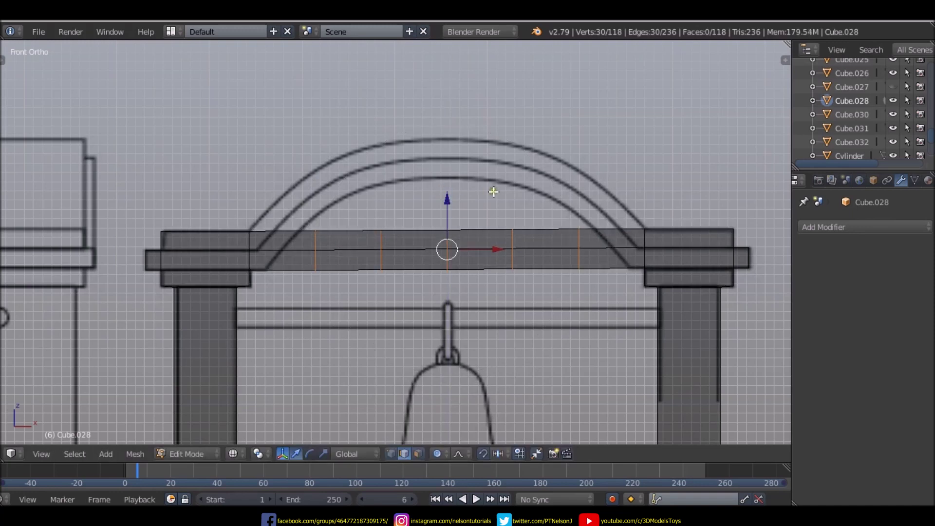
pyautogui.press('s')
pyautogui.scroll(2, 483, 210)
pyautogui.scroll(3, 480, 211)
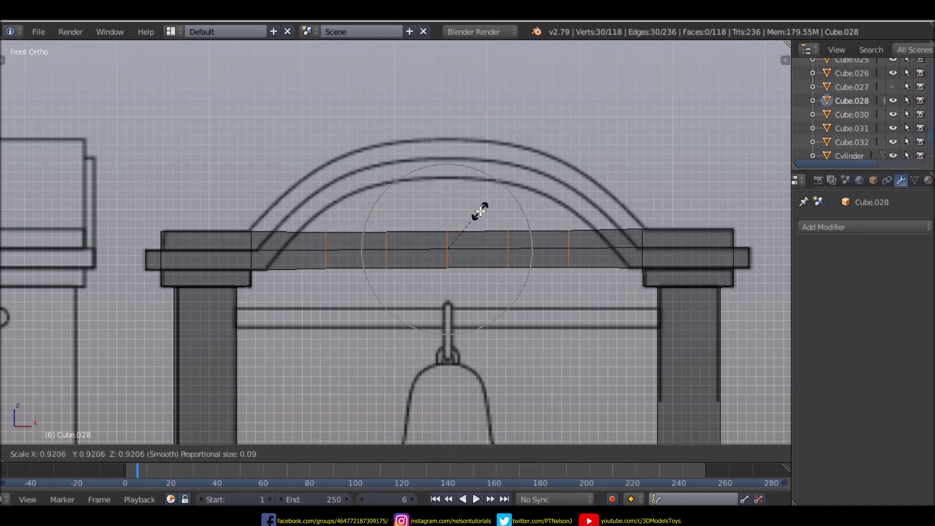
pyautogui.scroll(-1, 480, 210)
pyautogui.press('z')
pyautogui.press('z')
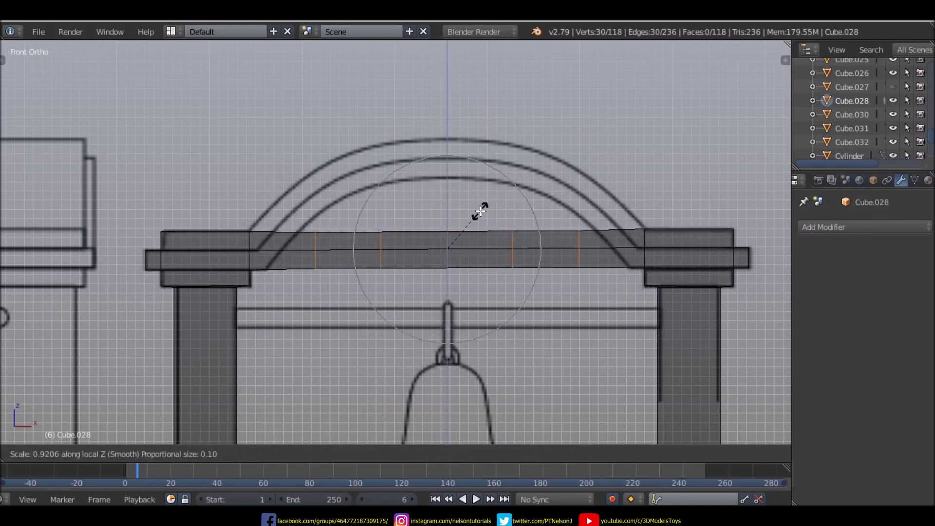
pyautogui.click(480, 211)
pyautogui.press('s')
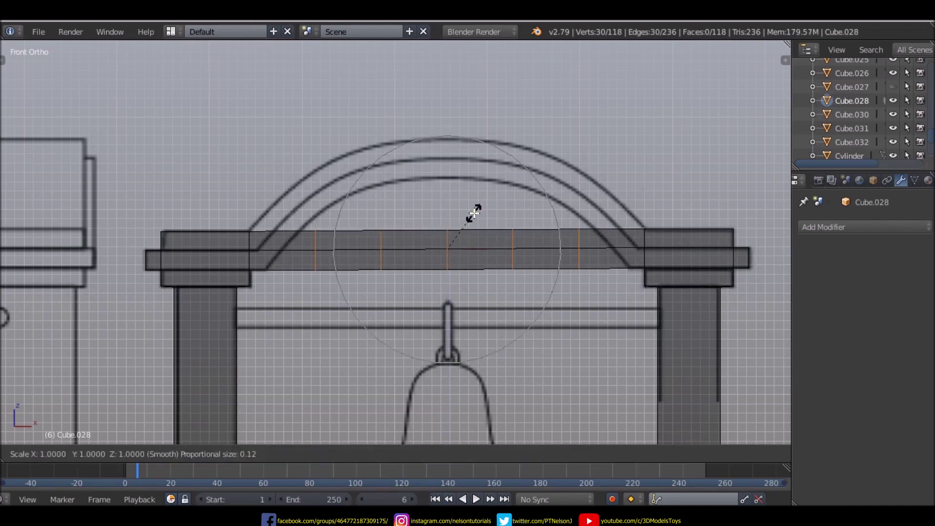
pyautogui.rightClick(476, 211)
# - Select the beam's middle vertical loops and dissolve them, abandoning a trial peak lift
pyautogui.keyDown('alt'); pyautogui.rightClick(447, 243); pyautogui.keyUp('alt')
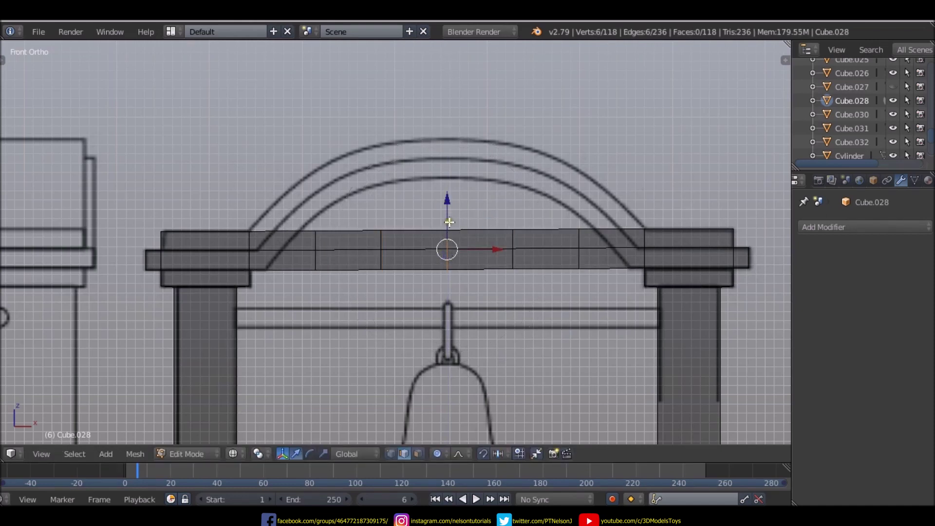
pyautogui.press('g')
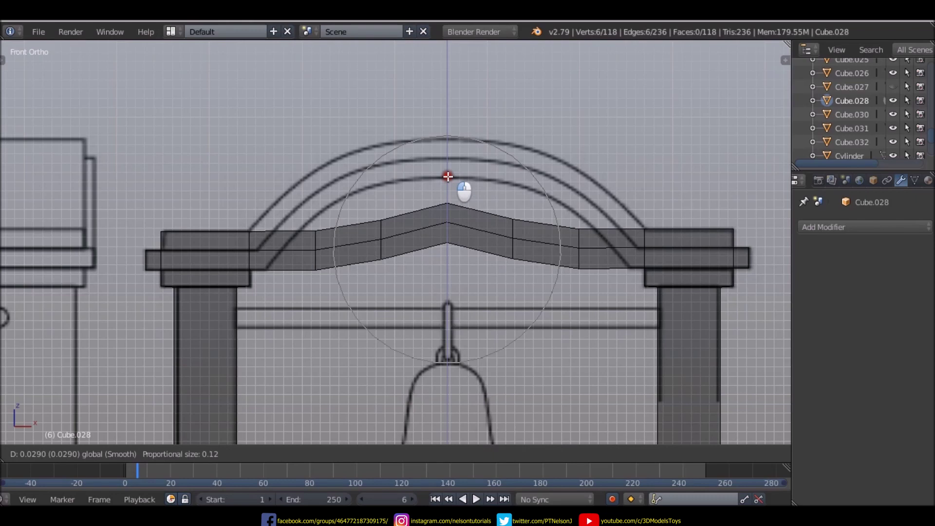
pyautogui.rightClick(453, 120)
pyautogui.scroll(-1, 457, 206)
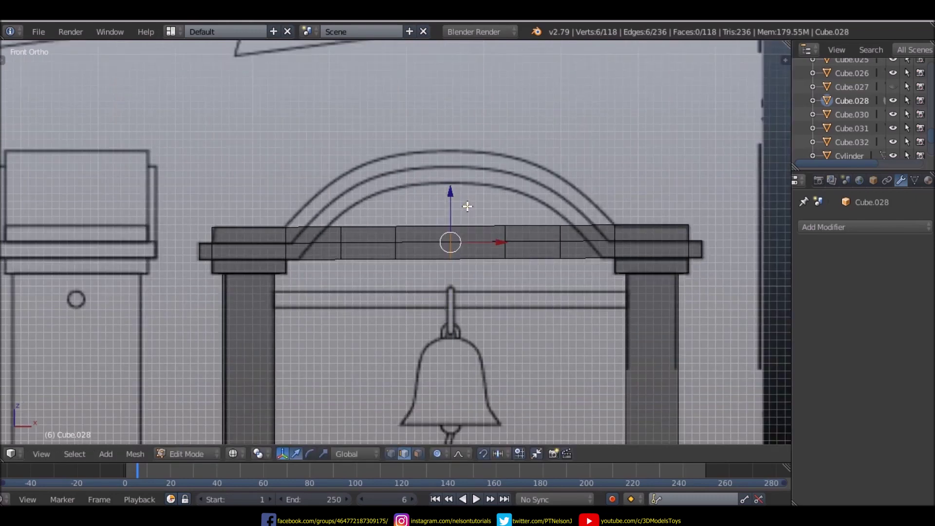
pyautogui.keyDown('ctrl'); pyautogui.keyDown('alt'); pyautogui.rightClick(458, 235); pyautogui.keyUp('alt'); pyautogui.keyUp('ctrl')
pyautogui.hotkey('ctrl', 'x')
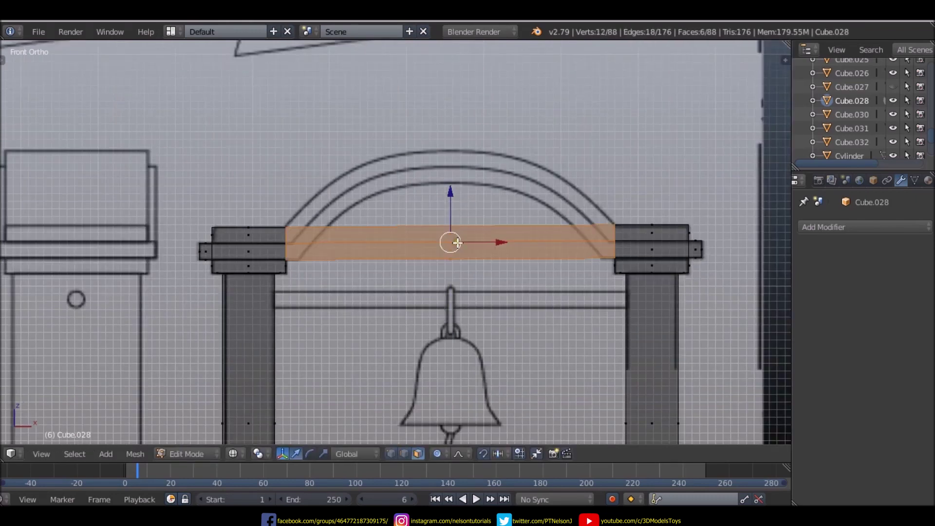
pyautogui.scroll(2, 451, 243)
# - Add seven evenly spaced loop cuts across the middle beam span
pyautogui.hotkey('ctrl', 'r')
pyautogui.scroll(2, 451, 243)
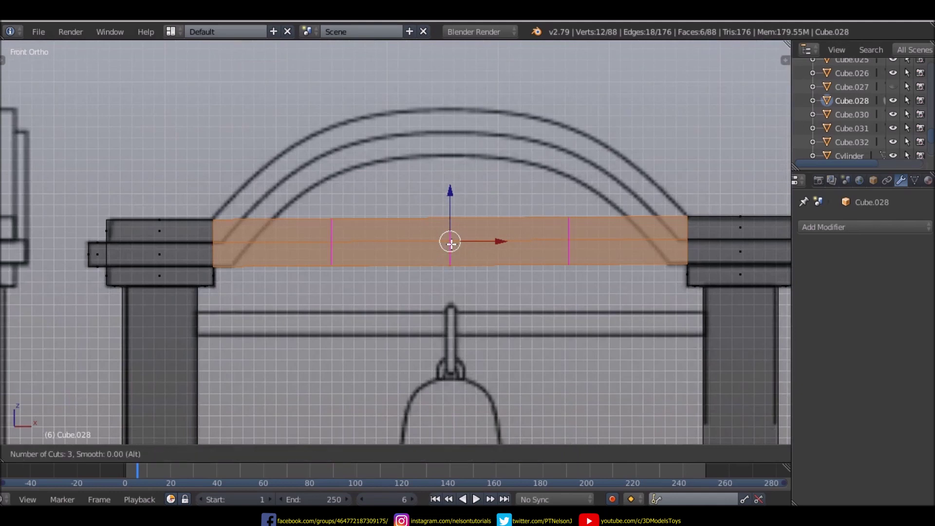
pyautogui.scroll(1, 451, 244)
pyautogui.scroll(1, 451, 243)
pyautogui.scroll(1, 451, 244)
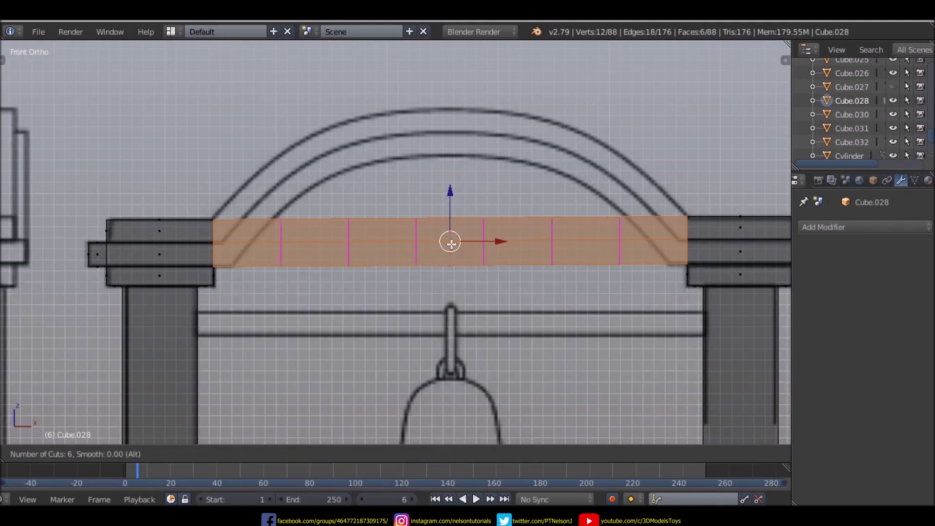
pyautogui.scroll(1, 451, 243)
pyautogui.click(451, 243)
pyautogui.write('0')
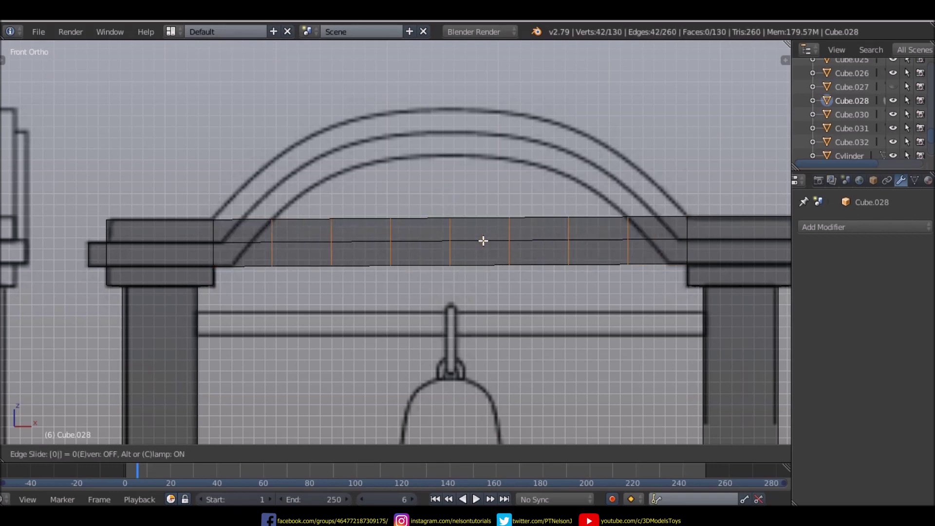
pyautogui.rightClick(483, 240)
# - Cancel a trial soft-falloff lift of two loops and turn off proportional editing
pyautogui.keyDown('alt'); pyautogui.click(628, 233); pyautogui.keyUp('alt')
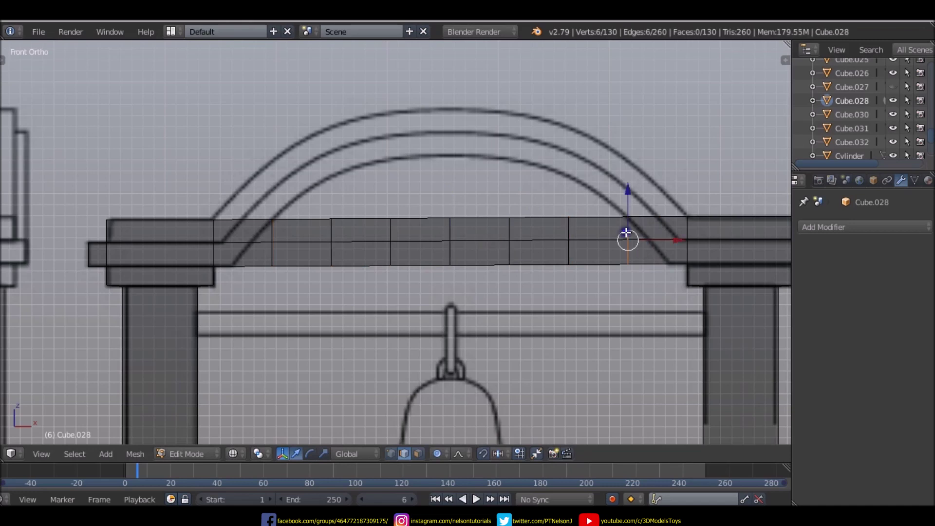
pyautogui.keyDown('alt'); pyautogui.keyDown('shift'); pyautogui.click(271, 238); pyautogui.keyUp('shift'); pyautogui.keyUp('alt')
pyautogui.moveTo(451, 190); pyautogui.dragTo(447, 142)
pyautogui.rightClick(450, 171)
pyautogui.click(444, 453)
# - Raise two mirrored pairs of beam loops vertically onto the arch guide
pyautogui.rightClick(332, 229)
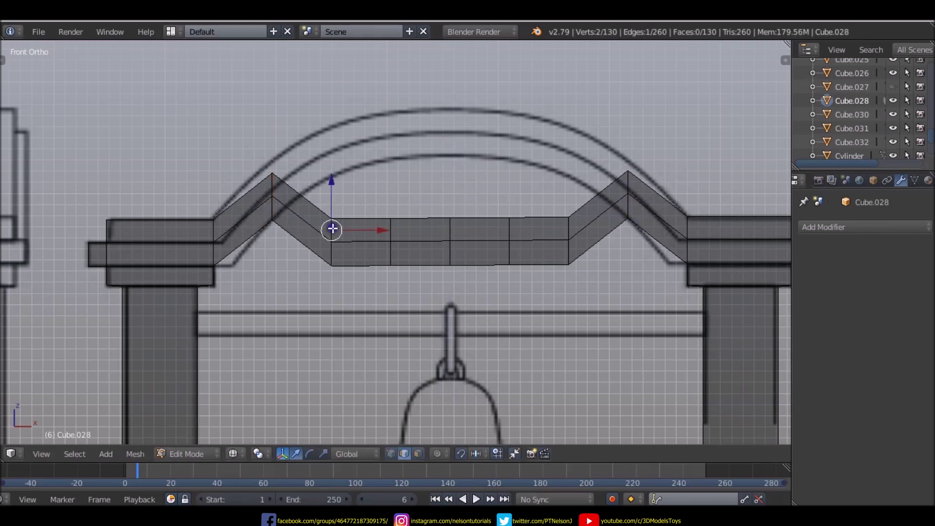
pyautogui.keyDown('alt'); pyautogui.keyDown('shift'); pyautogui.rightClick(563, 230); pyautogui.keyUp('shift'); pyautogui.keyUp('alt')
pyautogui.press('g')
pyautogui.press('z')
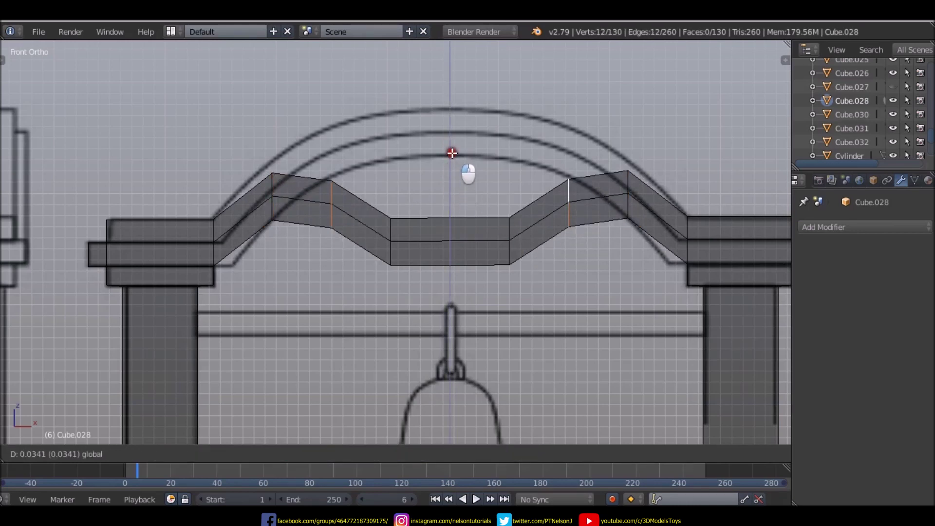
pyautogui.click(474, 123)
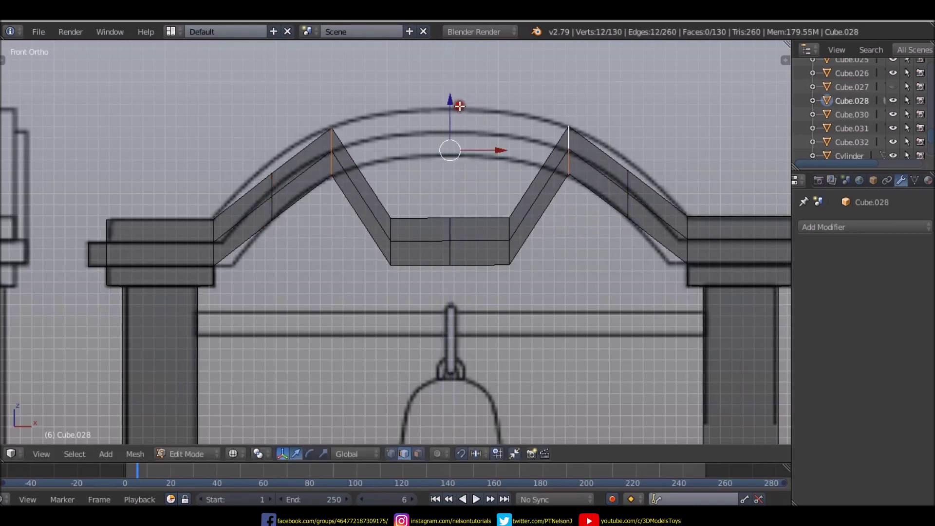
pyautogui.keyDown('alt'); pyautogui.rightClick(393, 223); pyautogui.keyUp('alt')
pyautogui.keyDown('alt'); pyautogui.keyDown('shift'); pyautogui.rightClick(504, 227); pyautogui.keyUp('shift'); pyautogui.keyUp('alt')
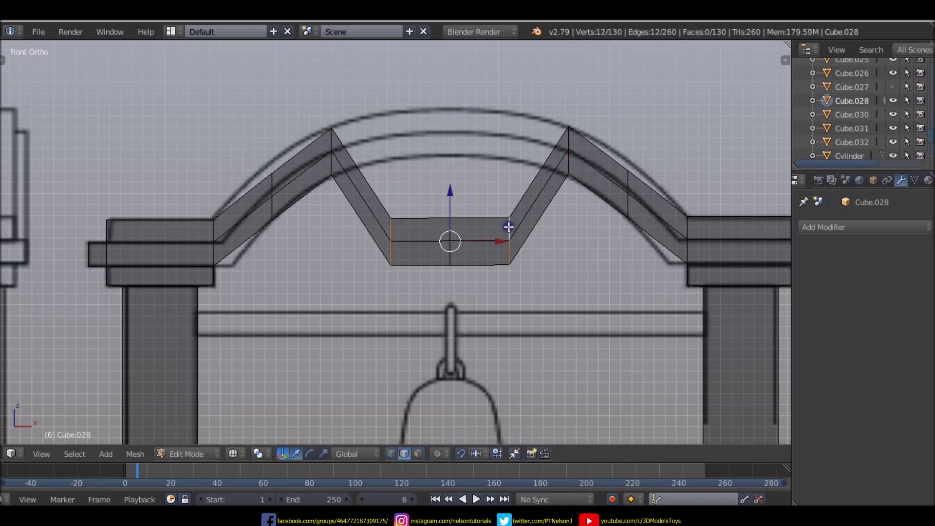
pyautogui.press('g')
pyautogui.press('z')
pyautogui.click(451, 86)
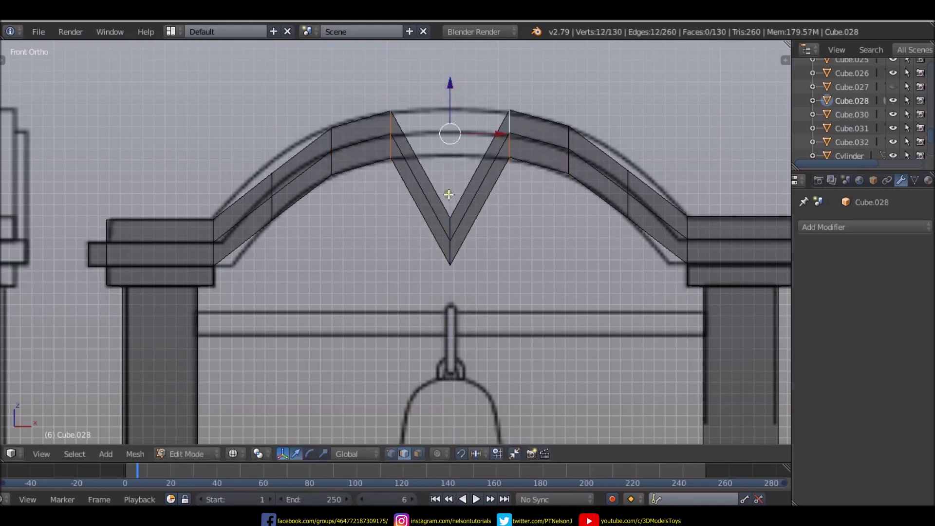
# - Lift the centre loop vertically to close the top of the arch
pyautogui.keyDown('alt'); pyautogui.rightClick(448, 227); pyautogui.keyUp('alt')
pyautogui.press('g')
pyautogui.press('z')
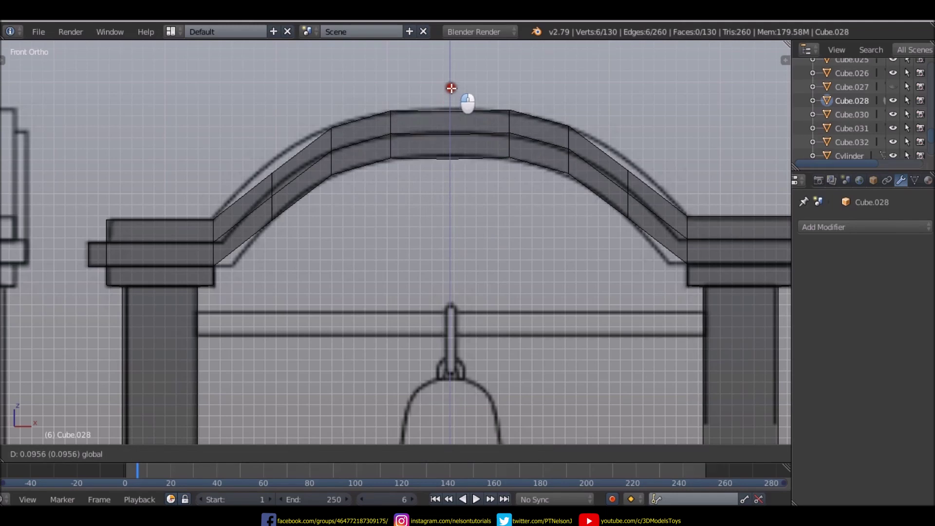
pyautogui.click(449, 84)
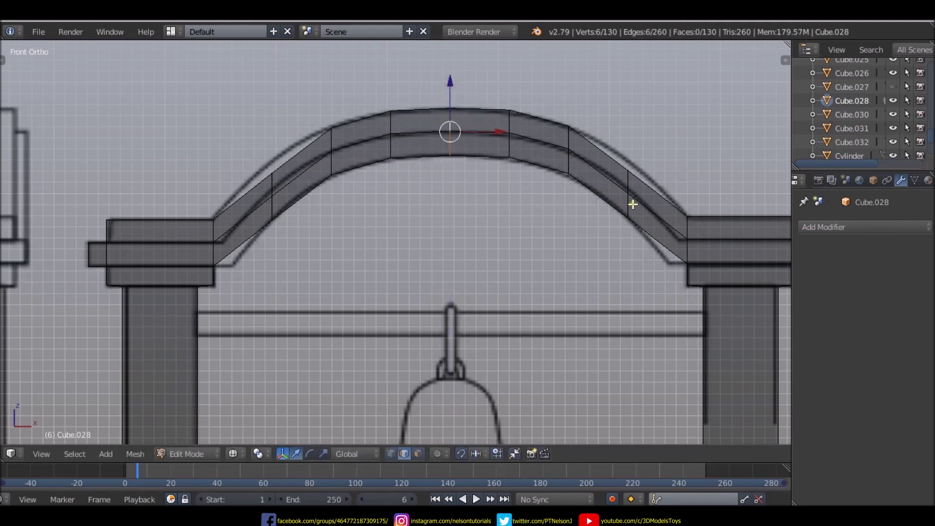
# - Add a loop cut near each end of the arch
pyautogui.hotkey('ctrl', 'r')
pyautogui.click(665, 234)
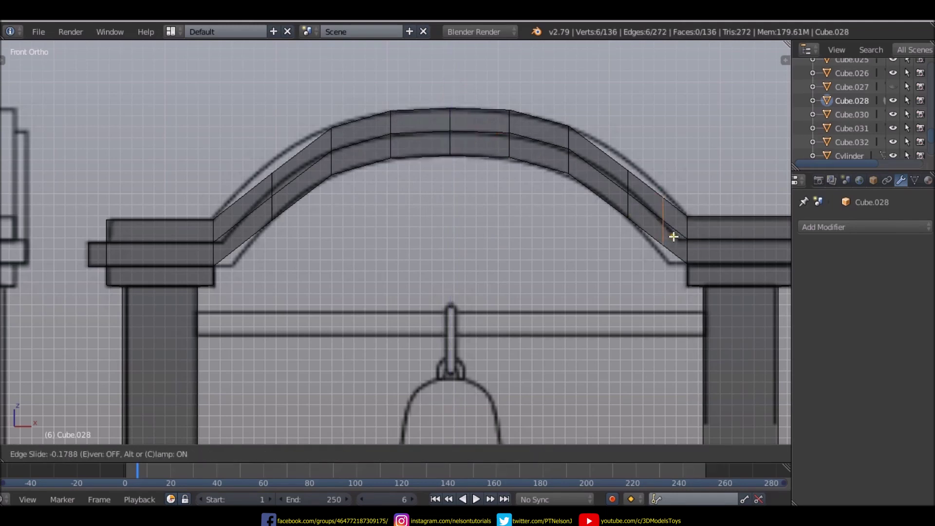
pyautogui.click(679, 236)
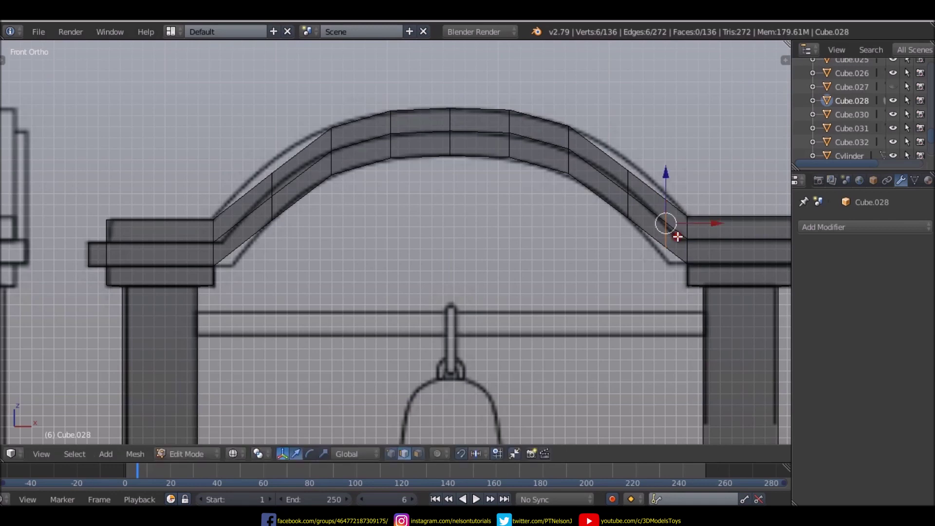
pyautogui.hotkey('ctrl', 'r')
pyautogui.click(230, 229)
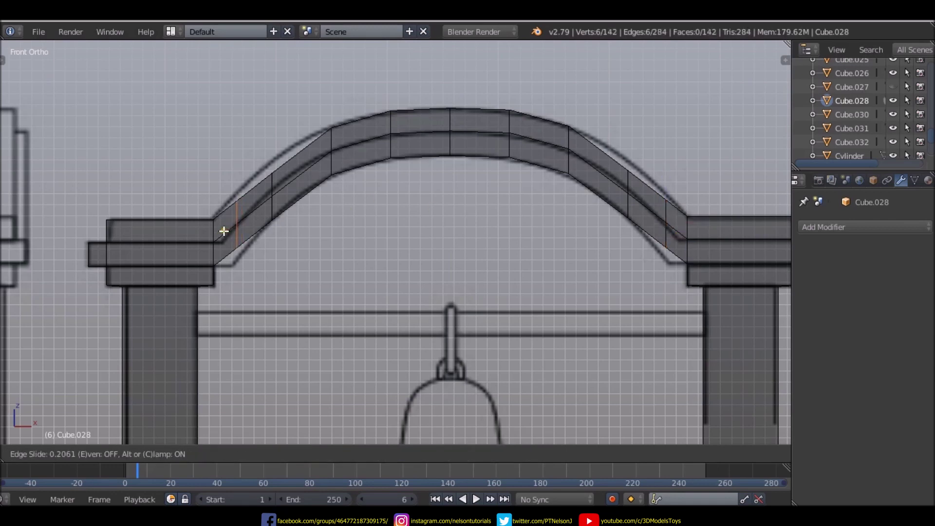
pyautogui.click(217, 230)
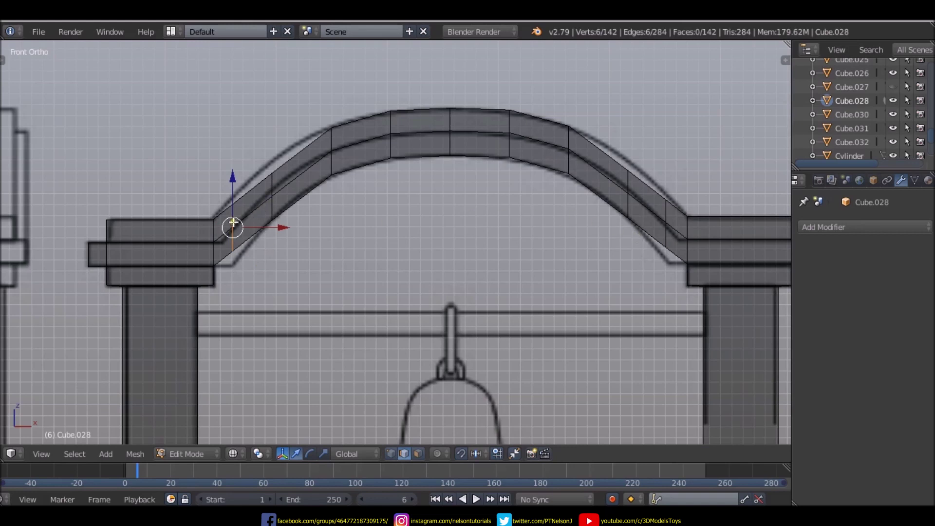
# - Lower both arch-end loops vertically and nudge the right one along X
pyautogui.press('g')
pyautogui.press('z')
pyautogui.click(246, 202)
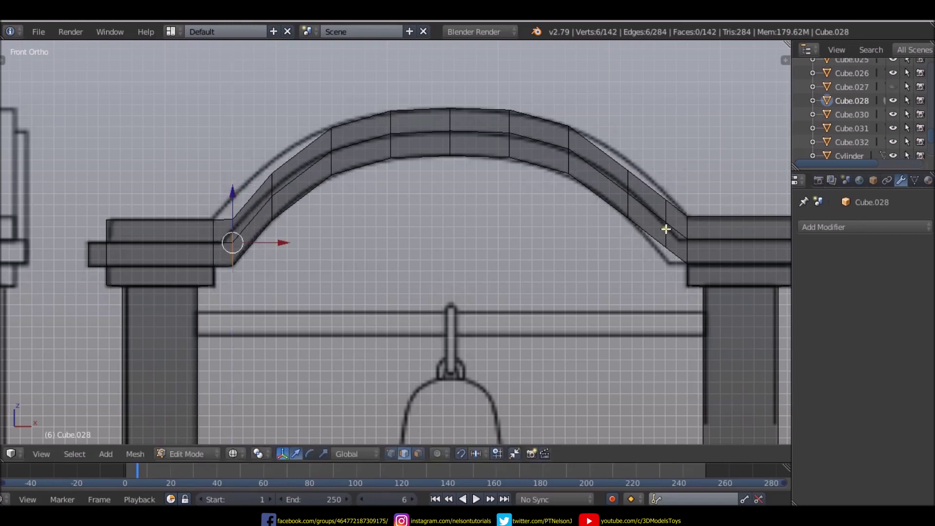
pyautogui.keyDown('alt'); pyautogui.rightClick(663, 230); pyautogui.keyUp('alt')
pyautogui.press('g')
pyautogui.press('z')
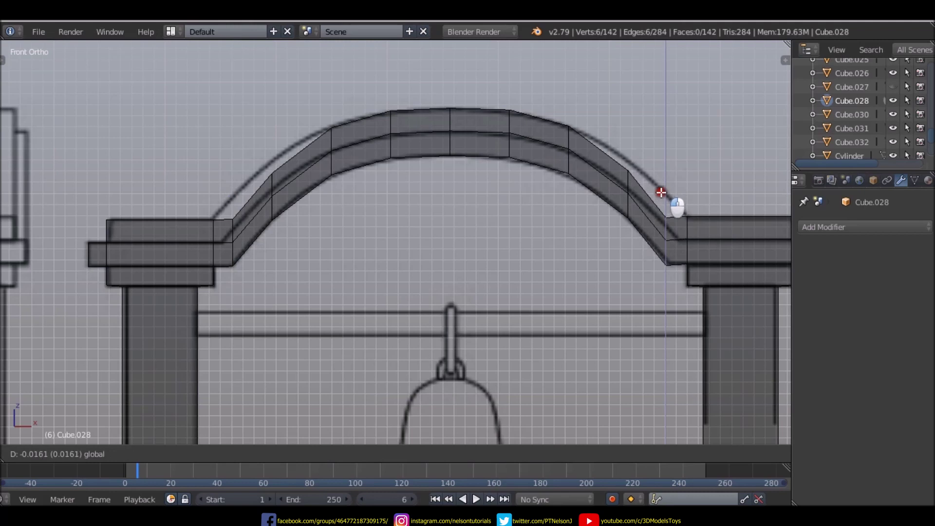
pyautogui.click(662, 190)
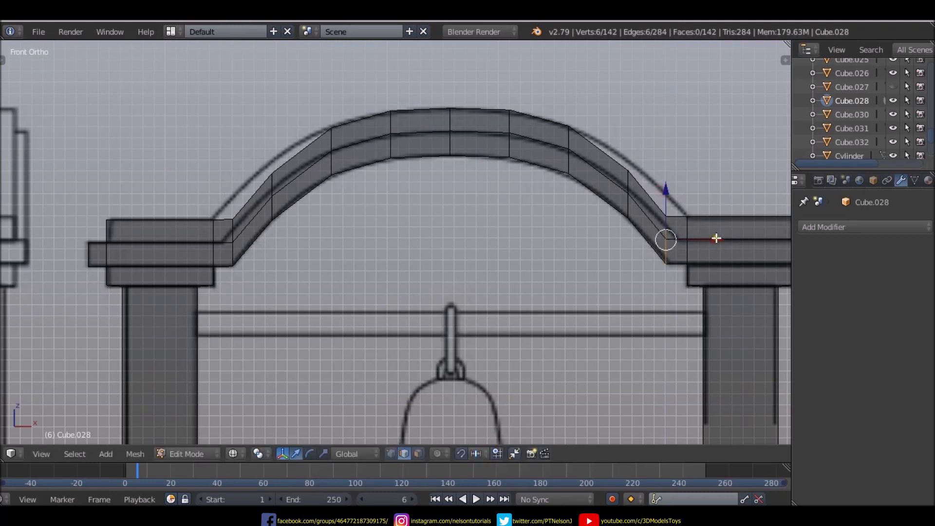
pyautogui.press('g')
pyautogui.press('x')
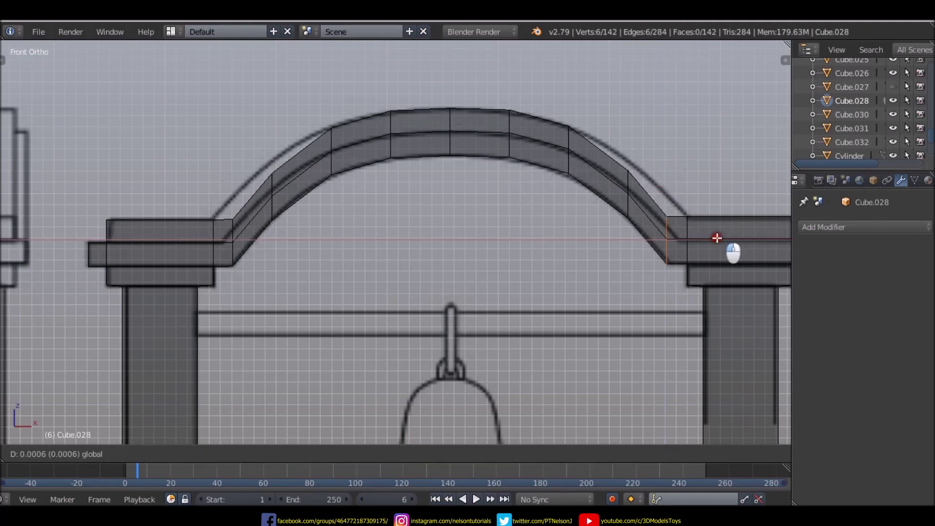
pyautogui.click(717, 237)
# - In vertex mode, raise a mirrored pair of arch vertices to match the reference
pyautogui.hotkey('ctrl', 'Tab')
pyautogui.click(599, 182)
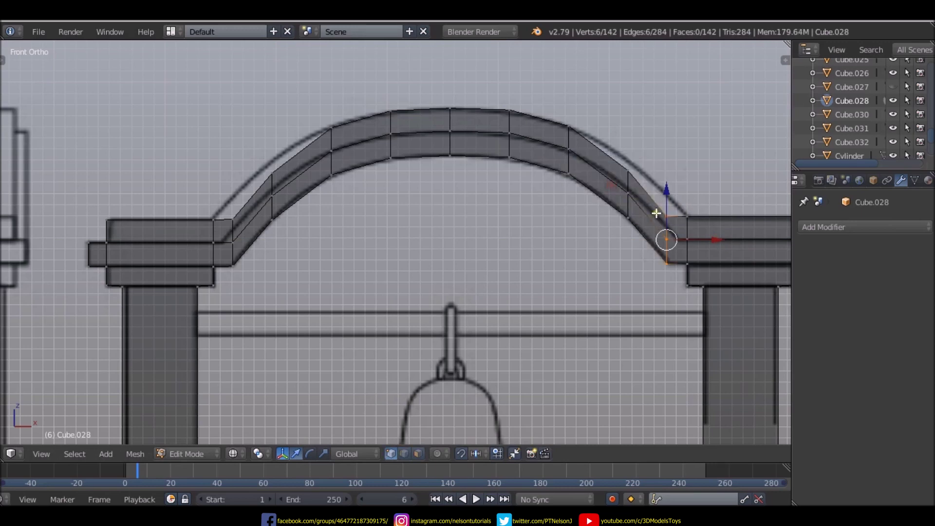
pyautogui.rightClick(657, 207)
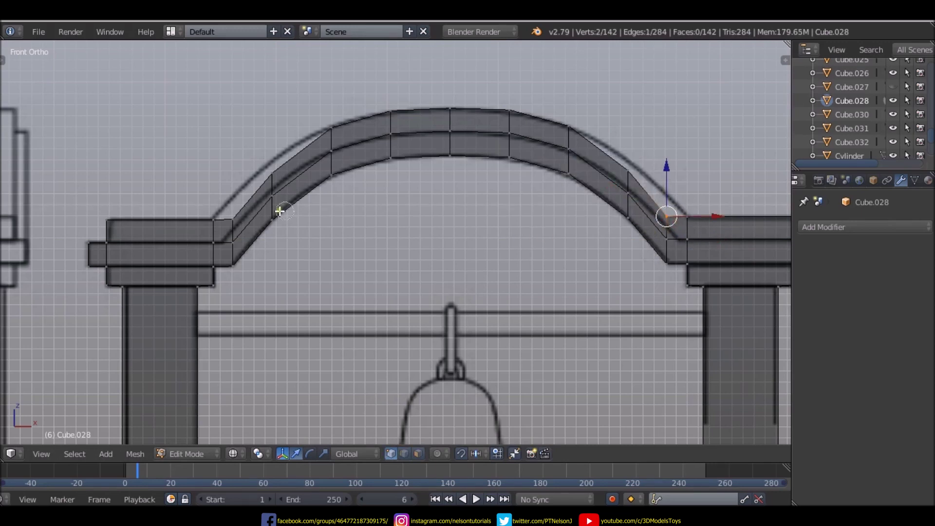
pyautogui.keyDown('shift'); pyautogui.rightClick(233, 217); pyautogui.keyUp('shift')
pyautogui.press('g')
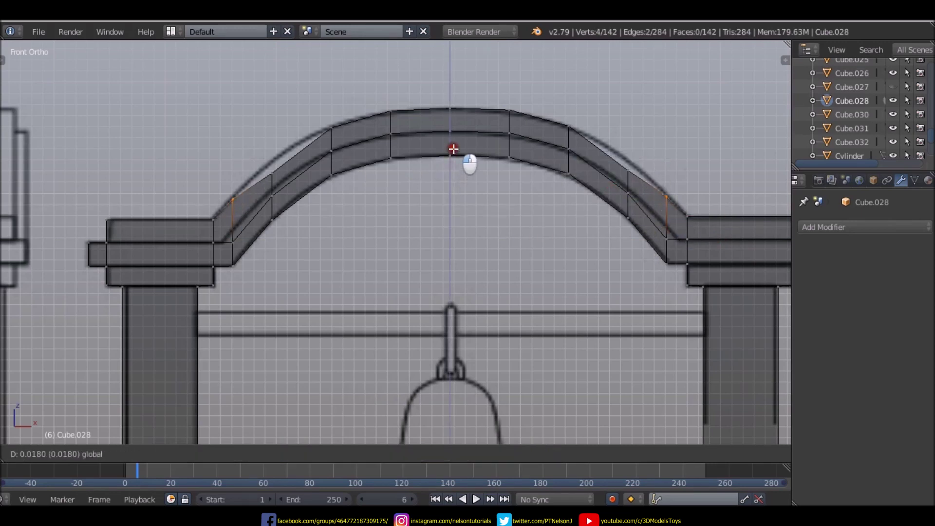
pyautogui.press('Escape')
pyautogui.rightClick(275, 173)
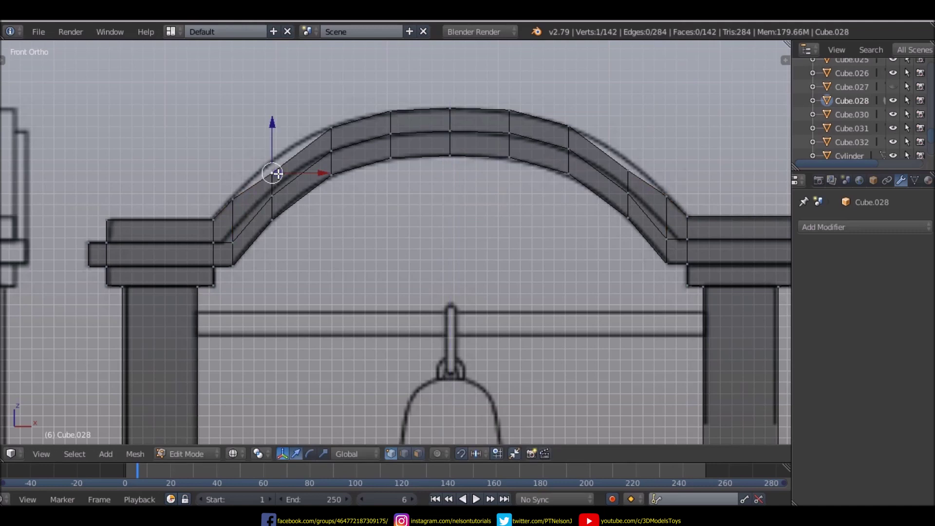
pyautogui.keyDown('shift'); pyautogui.rightClick(629, 173); pyautogui.keyUp('shift')
pyautogui.moveTo(441, 128); pyautogui.dragTo(450, 113)
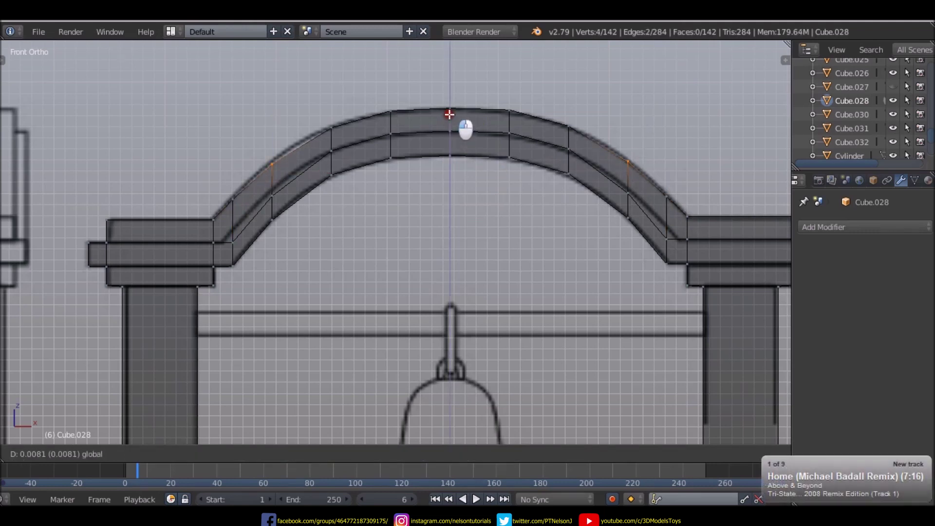
pyautogui.click(451, 113)
# - Orbit around the gate to check the arch from an angle
pyautogui.scroll(-4, 449, 119)
pyautogui.moveTo(449, 120)
pyautogui.mouseDown(button='middle')
pyautogui.moveTo(478, 192)
pyautogui.moveTo(383, 221)
pyautogui.moveTo(234, 227)
pyautogui.mouseUp(button='middle')
pyautogui.rightClick(436, 163)
pyautogui.moveTo(437, 163)
pyautogui.mouseDown(button='middle')
pyautogui.moveTo(417, 255)
pyautogui.moveTo(626, 229)
pyautogui.mouseUp(button='middle')
# - Add two loop cuts on the right pillar, near its top and at crossbeam height
pyautogui.press('KP_1')
pyautogui.scroll(7, 429, 233)
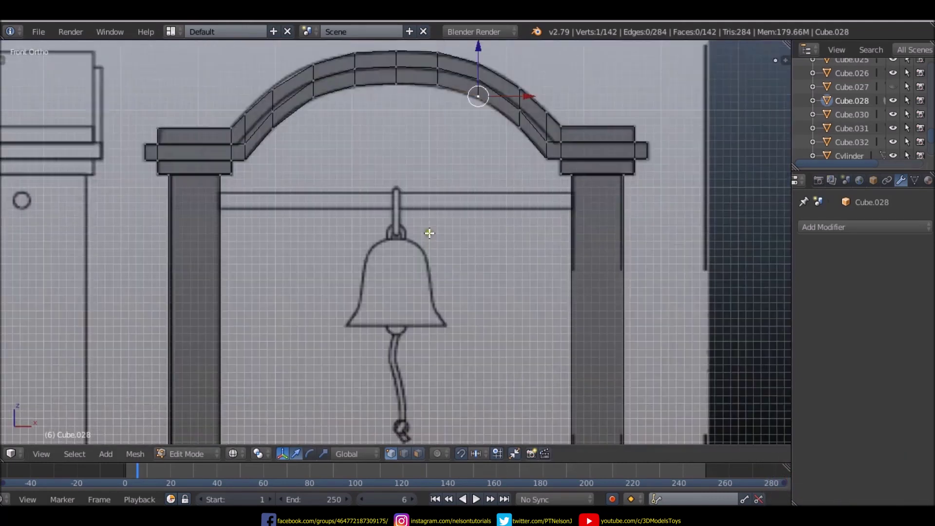
pyautogui.hotkey('ctrl', 'r')
pyautogui.click(604, 231)
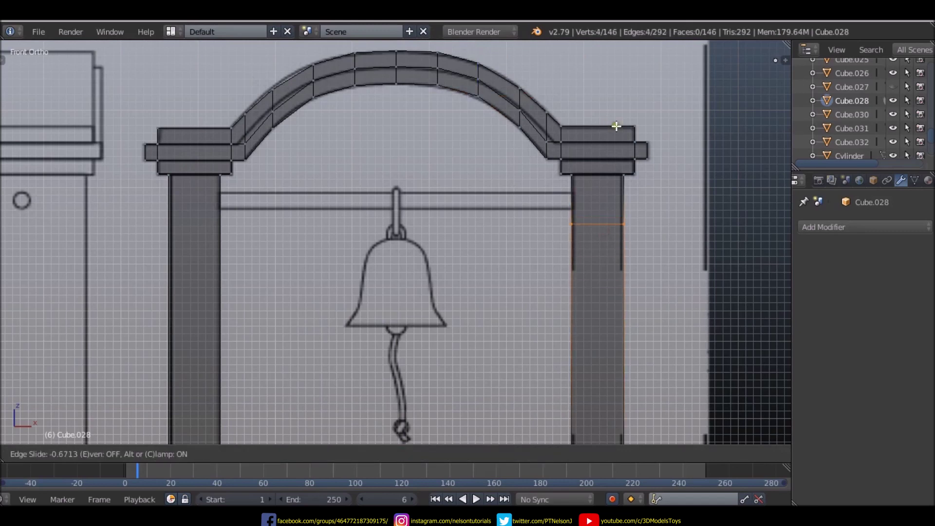
pyautogui.click(616, 99)
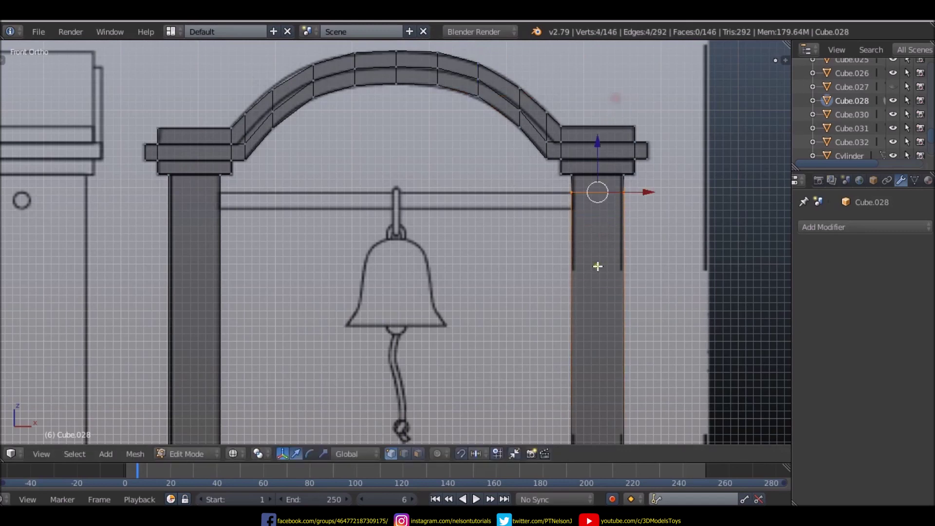
pyautogui.hotkey('ctrl', 'r')
pyautogui.click(592, 319)
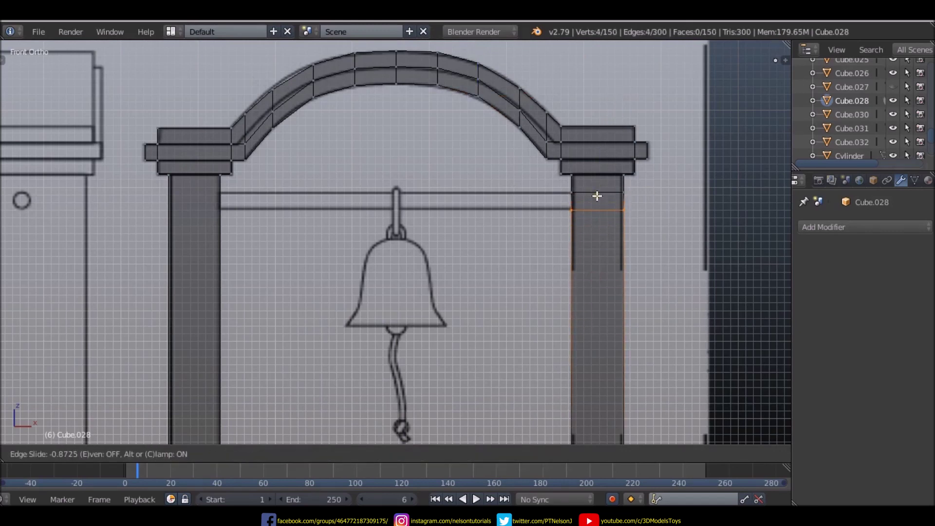
pyautogui.click(597, 196)
# - Add two matching loop cuts on the left pillar at the same heights
pyautogui.hotkey('ctrl', 'r')
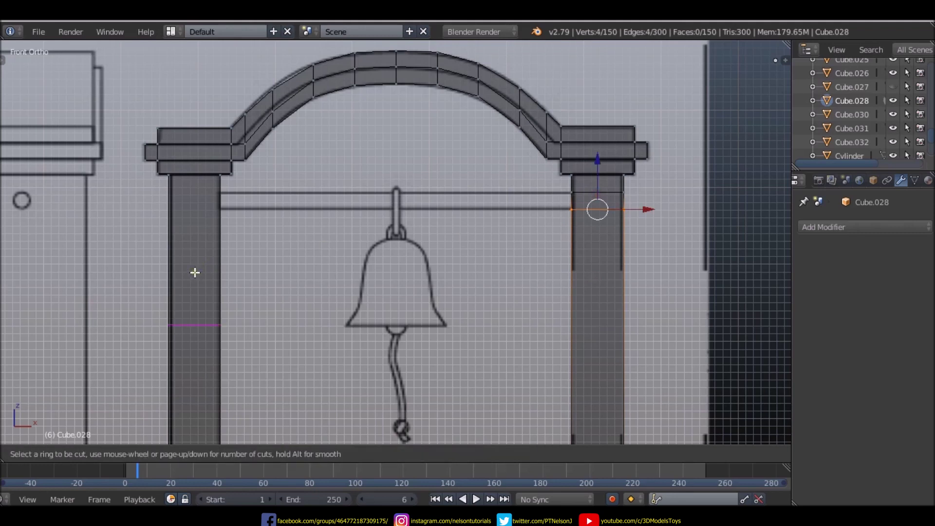
pyautogui.click(202, 271)
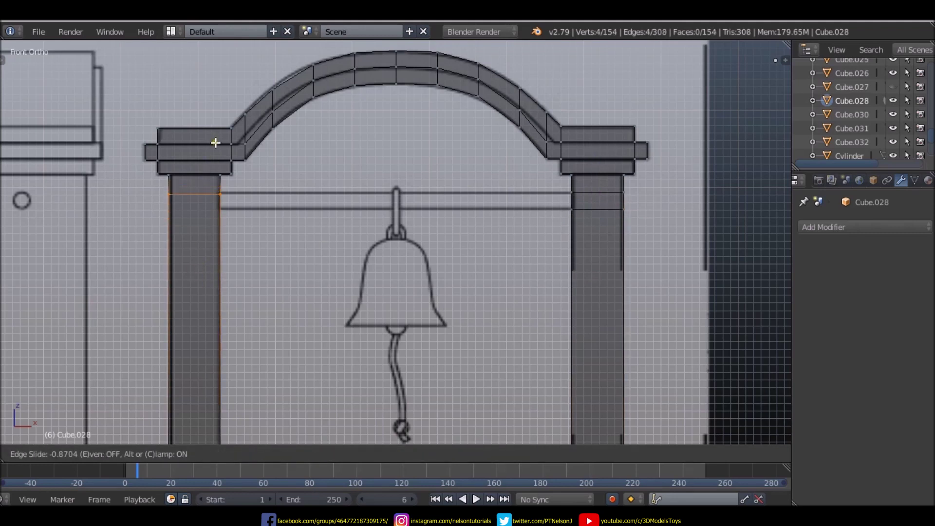
pyautogui.click(216, 141)
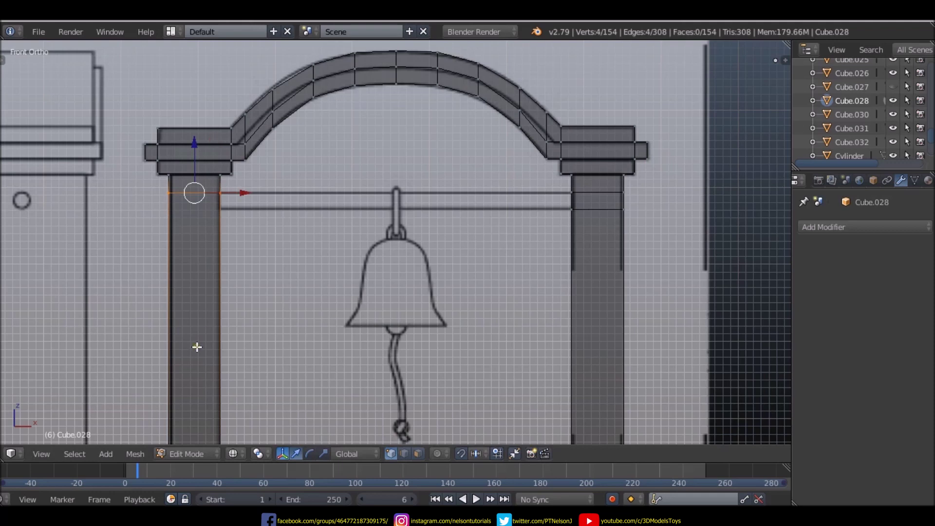
pyautogui.hotkey('ctrl', 'r')
pyautogui.click(194, 344)
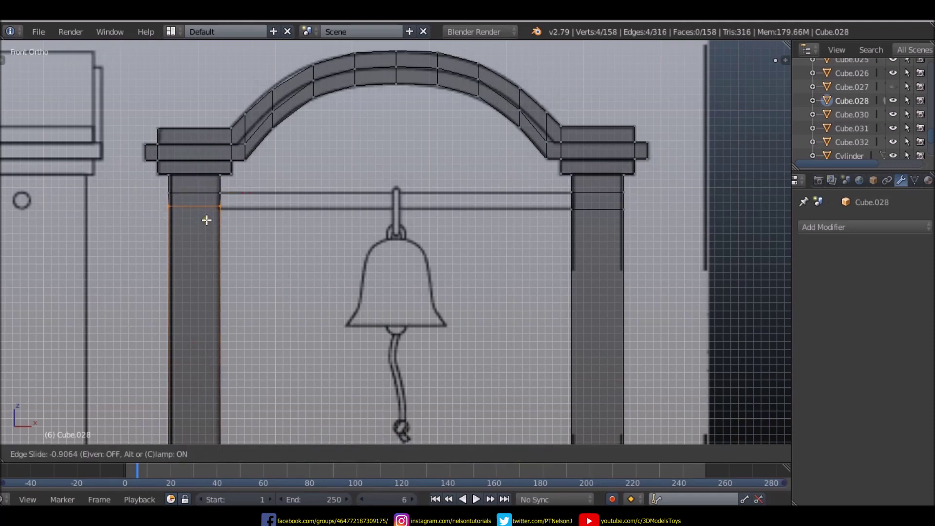
pyautogui.click(207, 228)
pyautogui.moveTo(299, 228); pyautogui.dragTo(427, 231, button='middle')
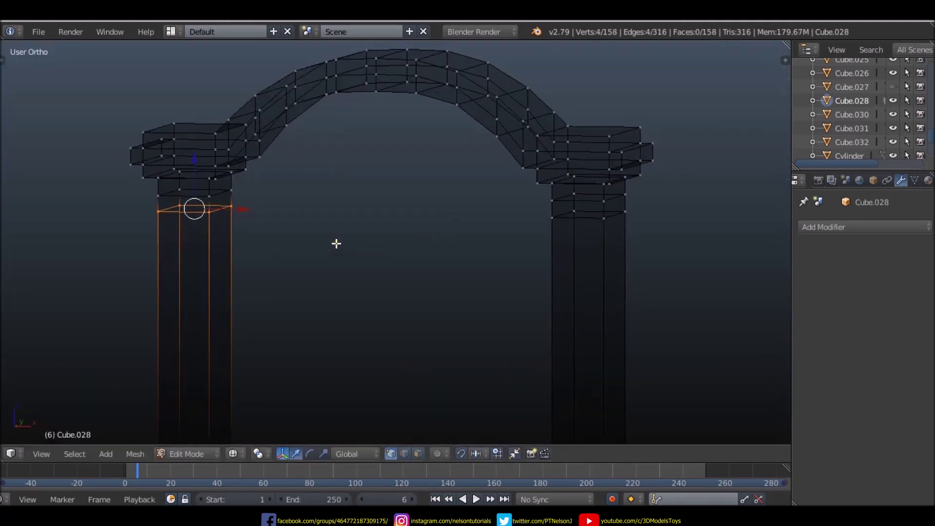
pyautogui.hotkey('ctrl', 'Tab')
pyautogui.click(312, 270)
pyautogui.rightClick(220, 201)
pyautogui.keyDown('shift'); pyautogui.rightClick(555, 205); pyautogui.keyUp('shift')
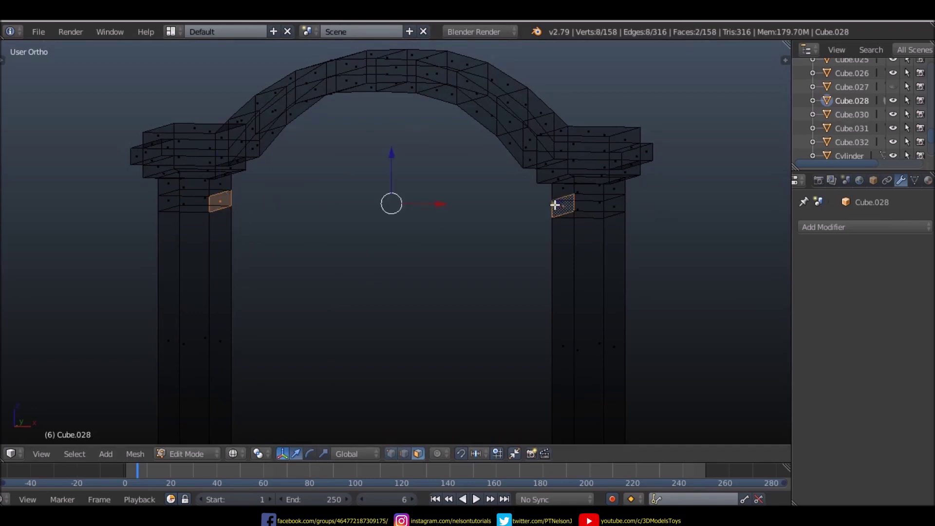
pyautogui.press('KP_1')
pyautogui.press('w')
pyautogui.click(487, 277)
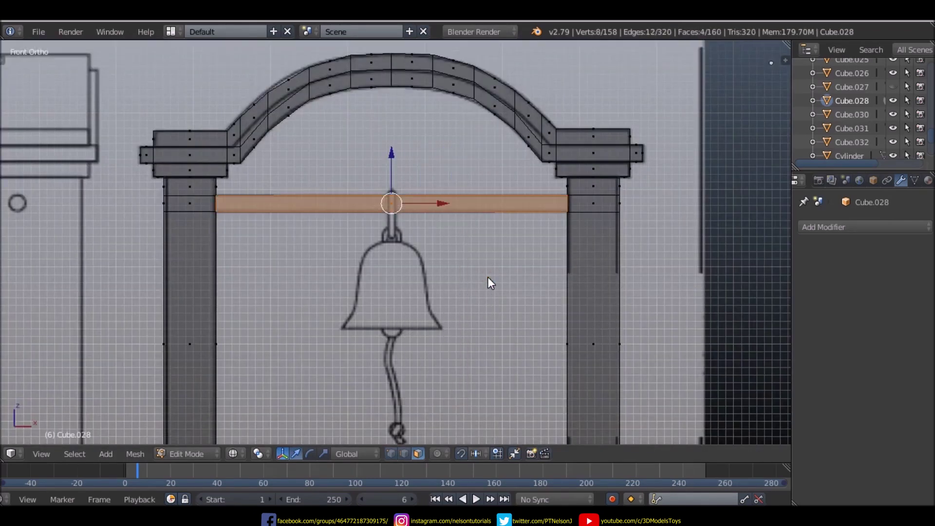
pyautogui.moveTo(541, 264); pyautogui.dragTo(431, 281, button='middle')
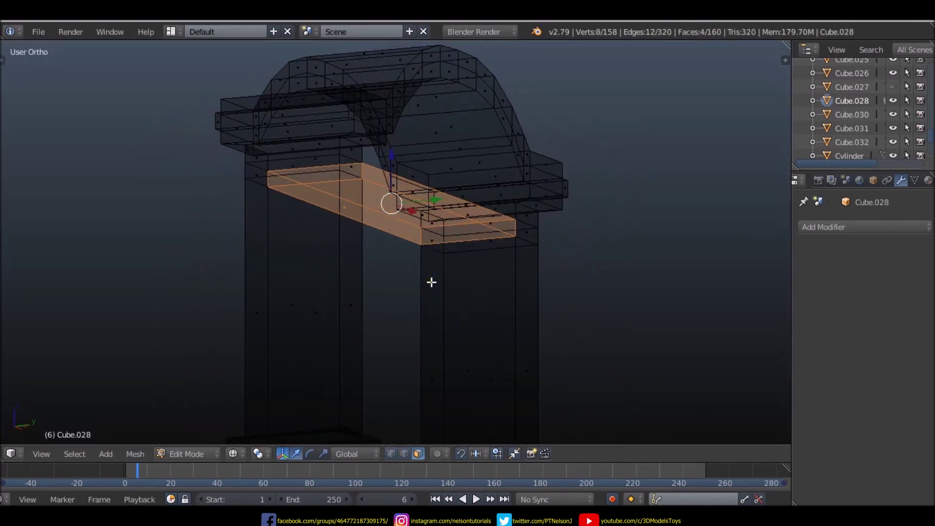
pyautogui.hotkey('ctrl', 'z')
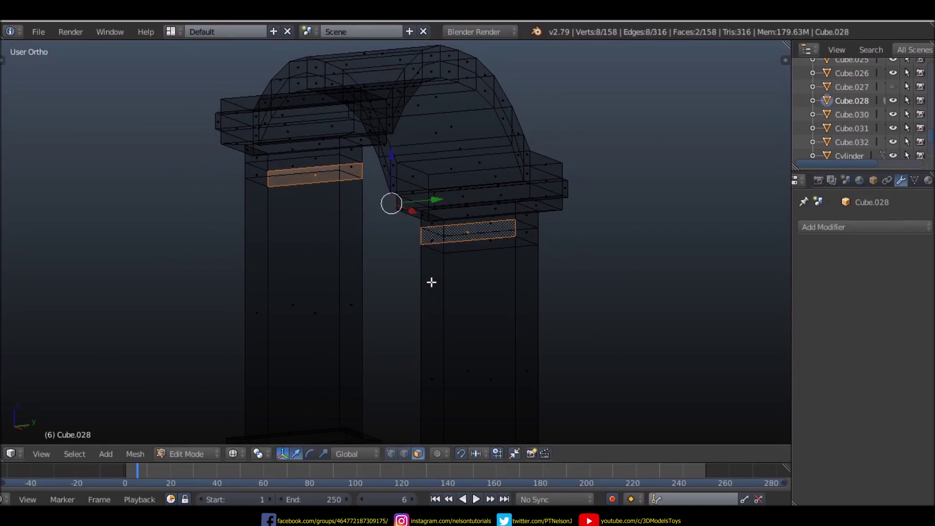
# - Cut two centred loops along the arch, inspect them, then undo the cuts
pyautogui.hotkey('ctrl', 'r')
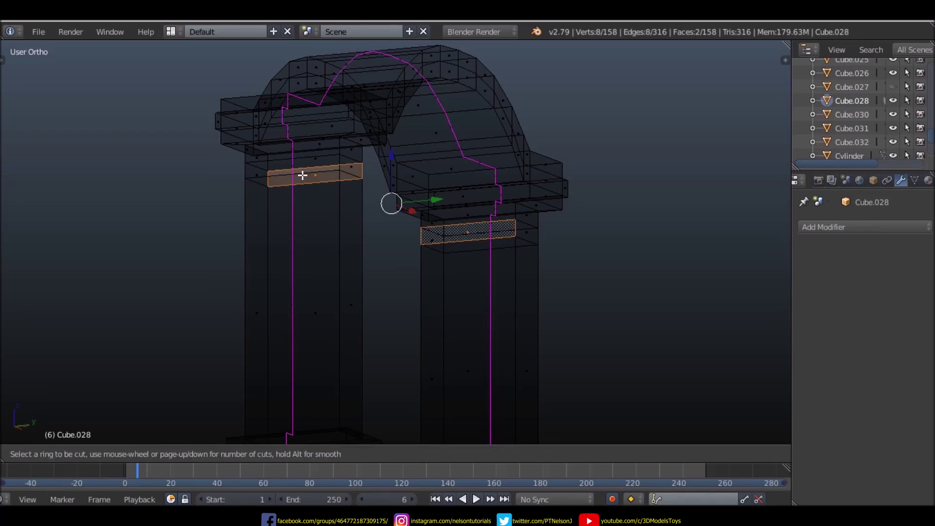
pyautogui.scroll(1, 303, 175)
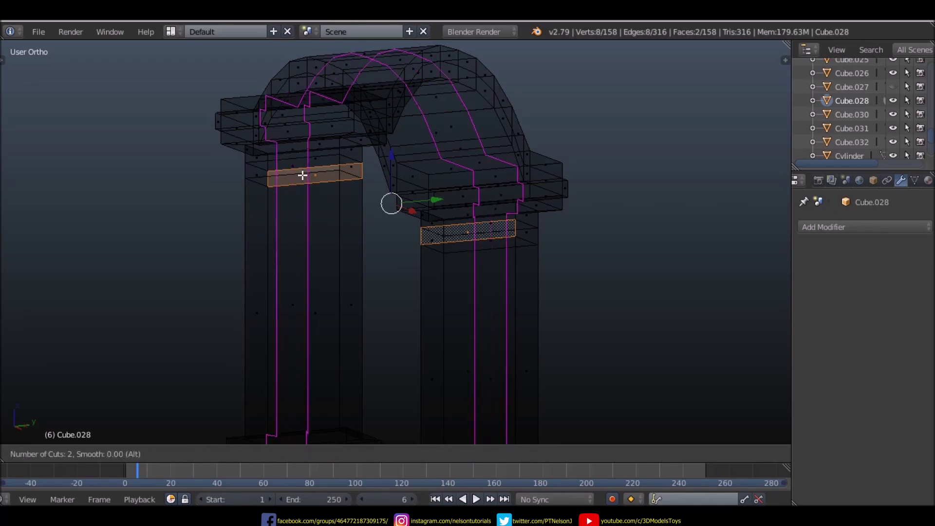
pyautogui.click(302, 176)
pyautogui.rightClick(318, 188)
pyautogui.moveTo(303, 209)
pyautogui.mouseDown(button='middle')
pyautogui.moveTo(311, 271)
pyautogui.moveTo(456, 255)
pyautogui.mouseUp(button='middle')
pyautogui.hotkey('ctrl', 'z')
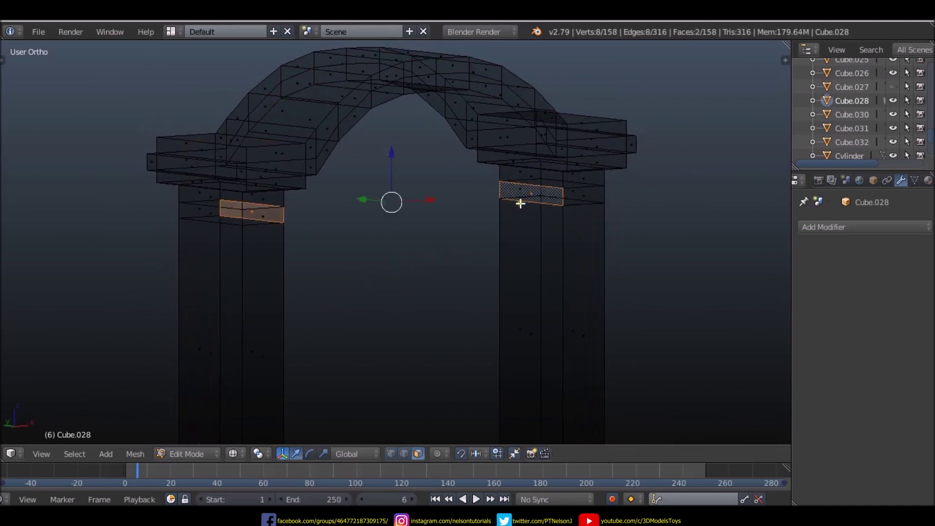
# - Add two separate loop cuts running over the arch and down the pillars
pyautogui.rightClick(524, 197)
pyautogui.hotkey('ctrl', 'r')
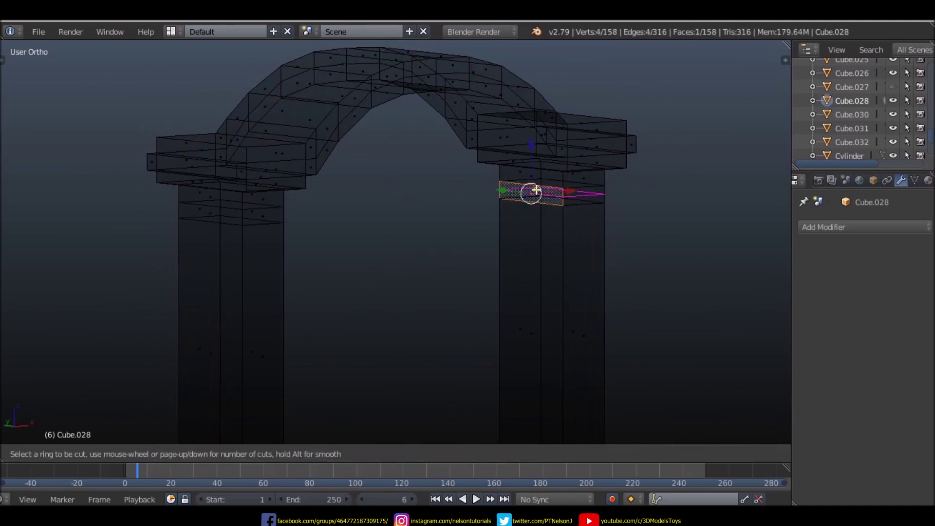
pyautogui.click(530, 183)
pyautogui.rightClick(530, 184)
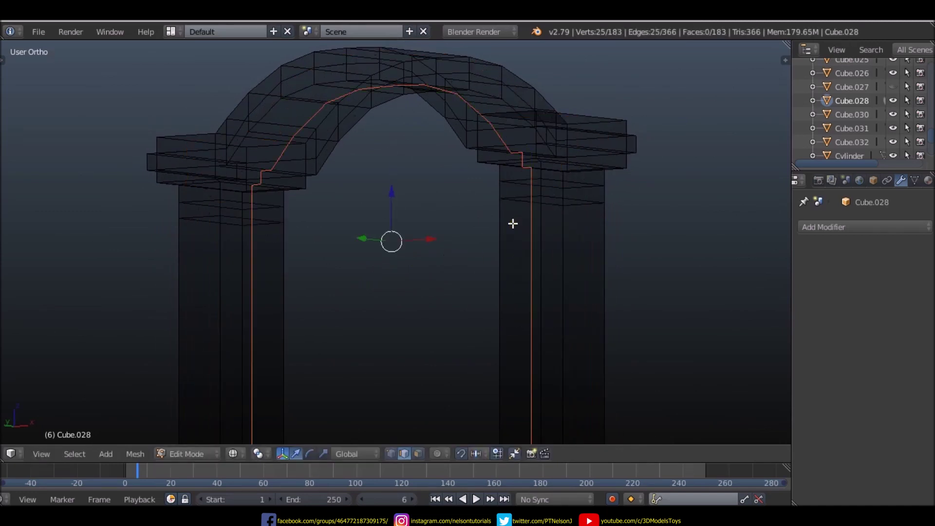
pyautogui.hotkey('ctrl', 'r')
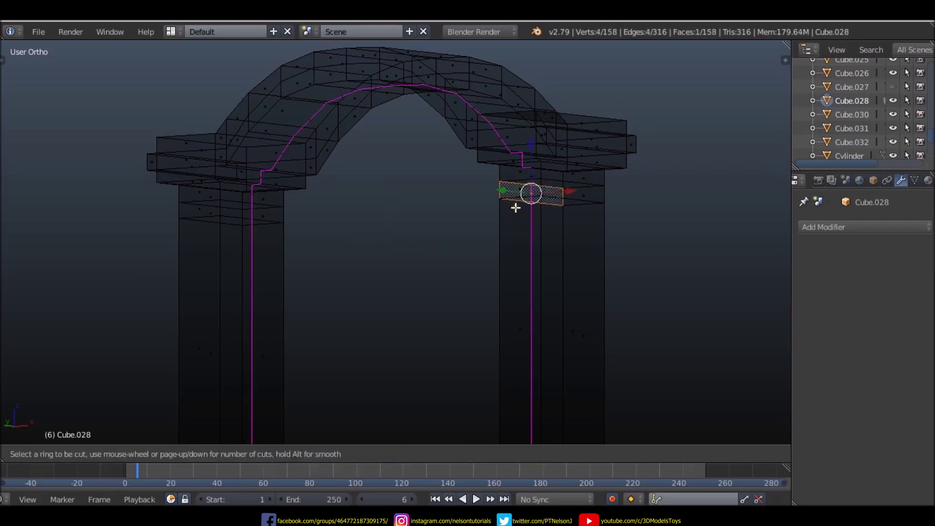
pyautogui.click(515, 208)
pyautogui.rightClick(515, 207)
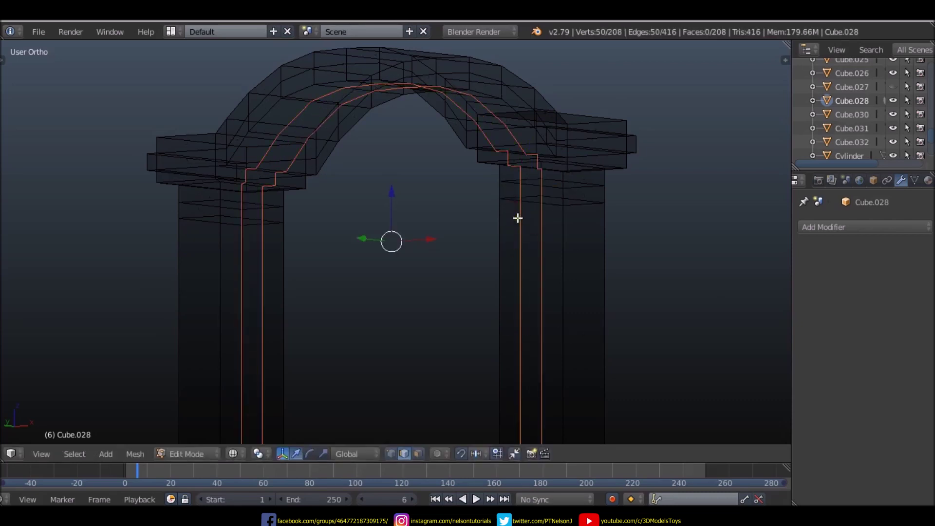
# - Switch to face selection and select the inner faces of both pillars
pyautogui.press('a')
pyautogui.hotkey('ctrl', 'Tab')
pyautogui.click(520, 219)
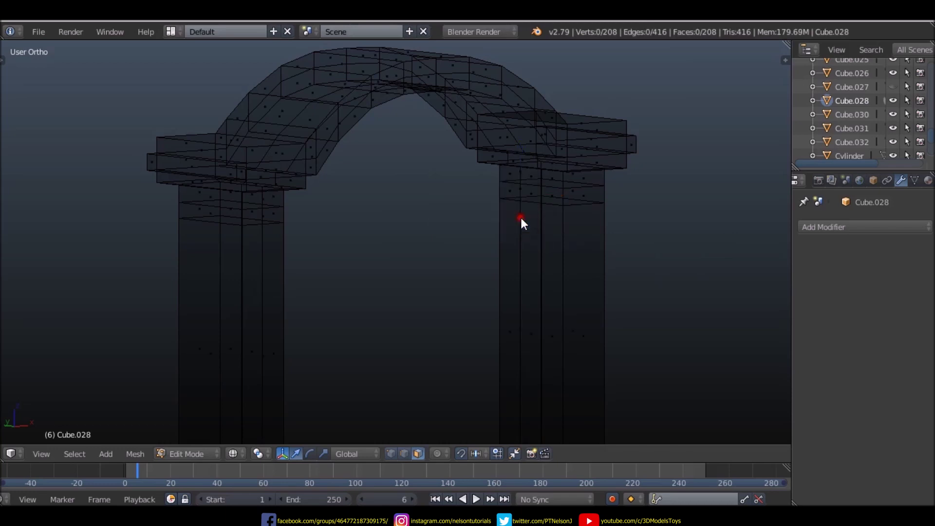
pyautogui.scroll(2, 524, 200)
pyautogui.rightClick(527, 191)
pyautogui.moveTo(527, 191)
pyautogui.mouseDown(button='middle')
pyautogui.moveTo(543, 230)
pyautogui.moveTo(87, 145)
pyautogui.mouseUp(button='middle')
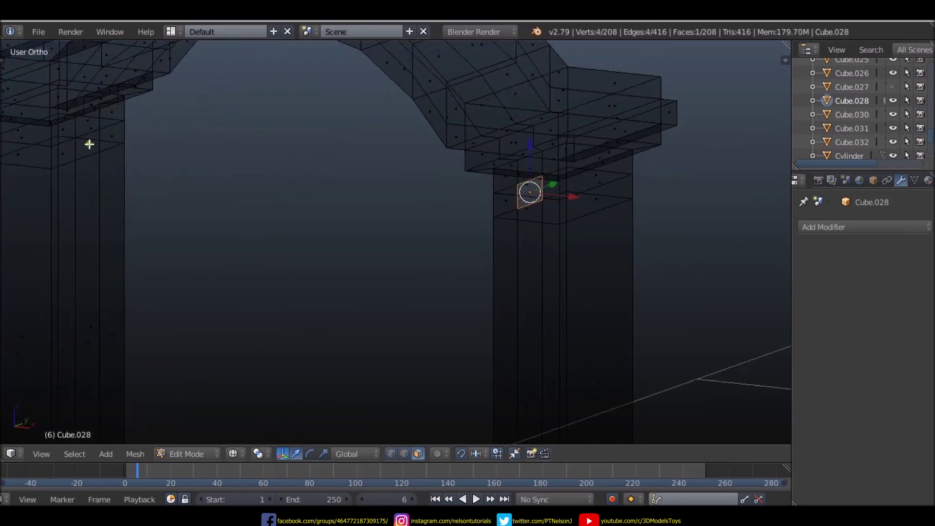
pyautogui.keyDown('shift'); pyautogui.rightClick(88, 144); pyautogui.keyUp('shift')
# - Bridge the two pillar faces into a crossbeam and isolate the gate in front view
pyautogui.press('w')
pyautogui.click(279, 248)
pyautogui.scroll(-4, 366, 258)
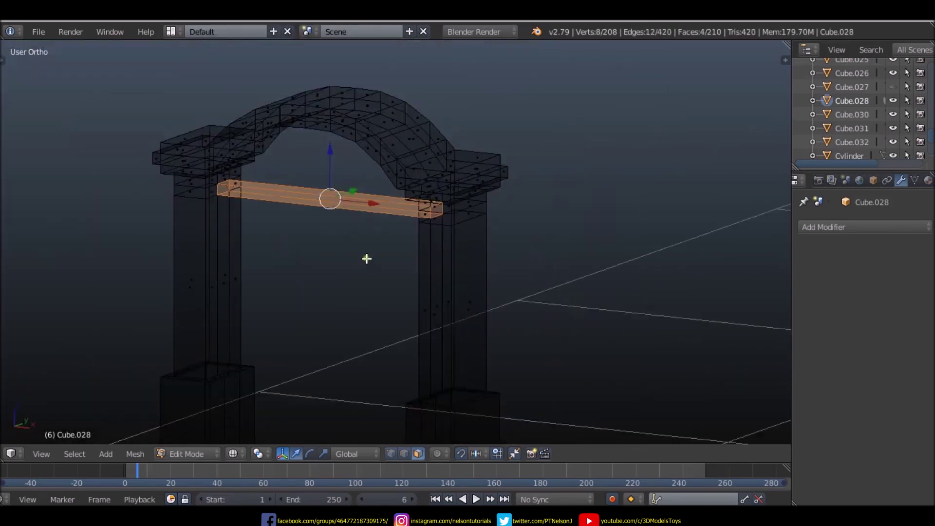
pyautogui.press('KP_Divide')
pyautogui.press('KP_1')
pyautogui.scroll(2, 390, 205)
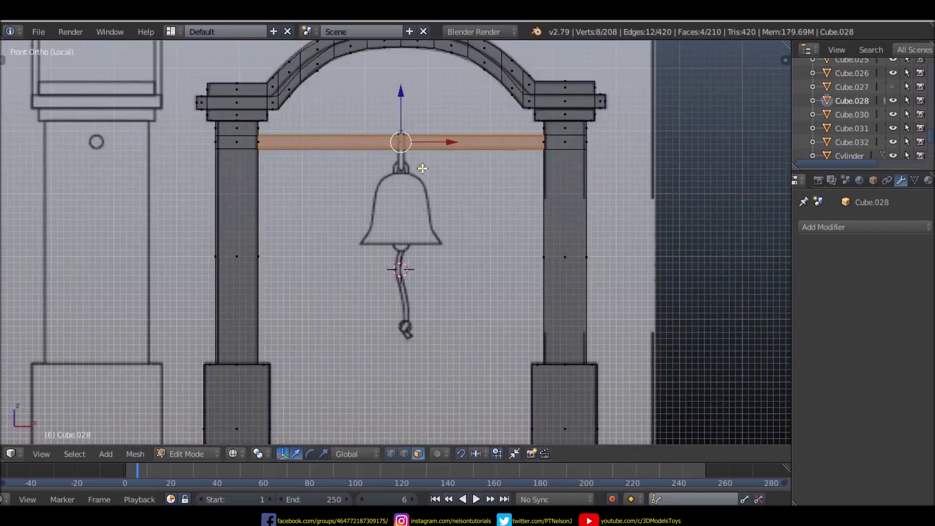
pyautogui.scroll(2, 409, 160)
# - Add two evenly spaced loop cuts to the crossbeam
pyautogui.hotkey('ctrl', 'r')
pyautogui.scroll(1, 394, 158)
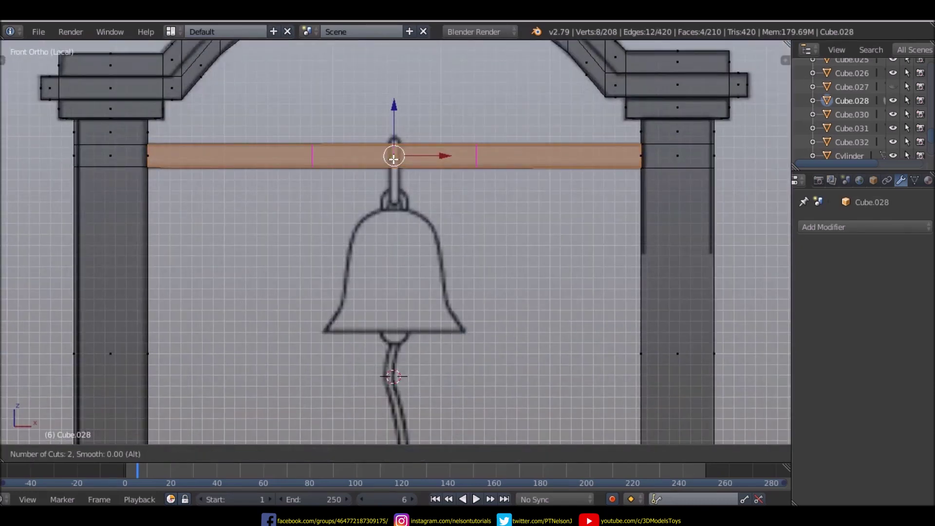
pyautogui.click(393, 158)
pyautogui.rightClick(393, 158)
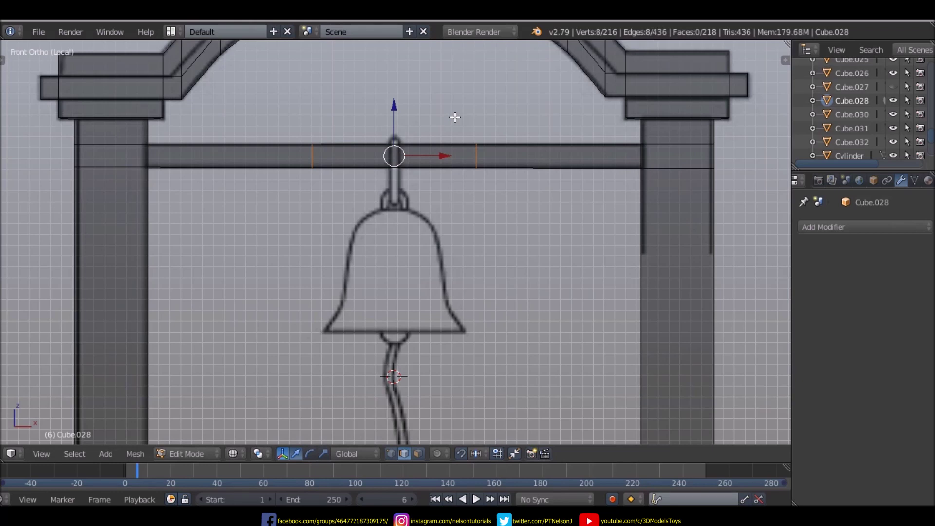
# - Scale the two beam loops inward along X to bracket the bell strap
pyautogui.press('s')
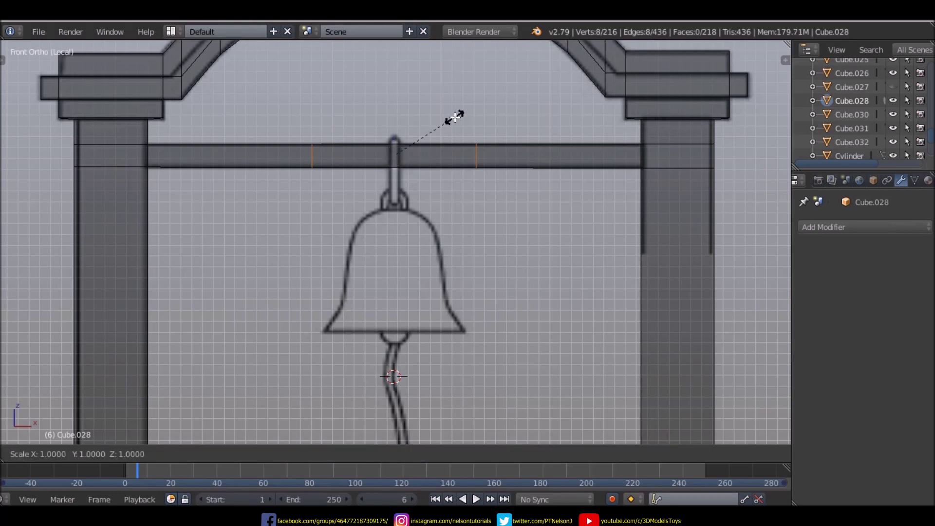
pyautogui.press('x')
pyautogui.click(428, 138)
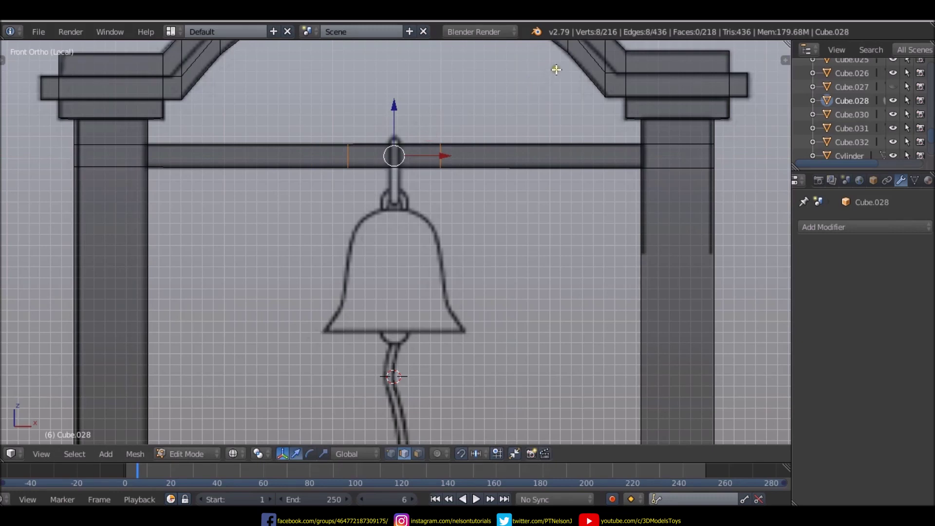
pyautogui.press('s')
pyautogui.press('x')
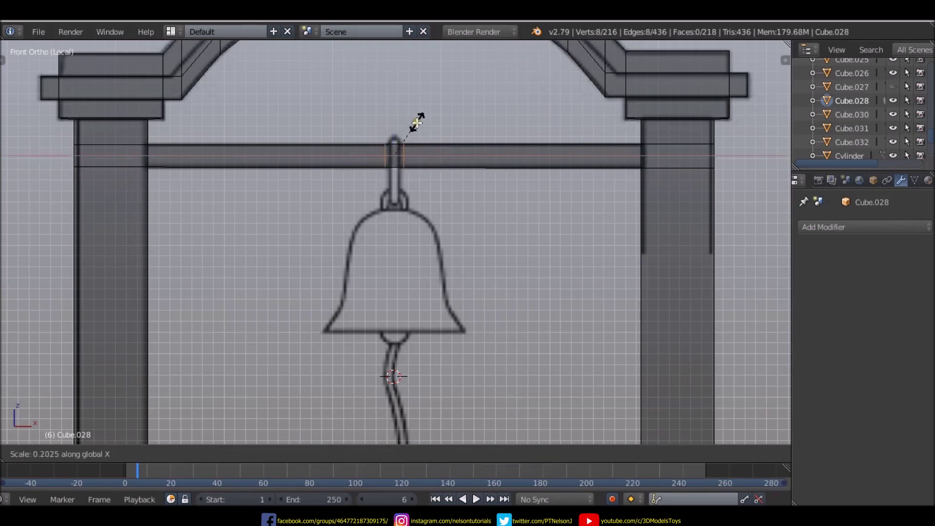
pyautogui.click(412, 142)
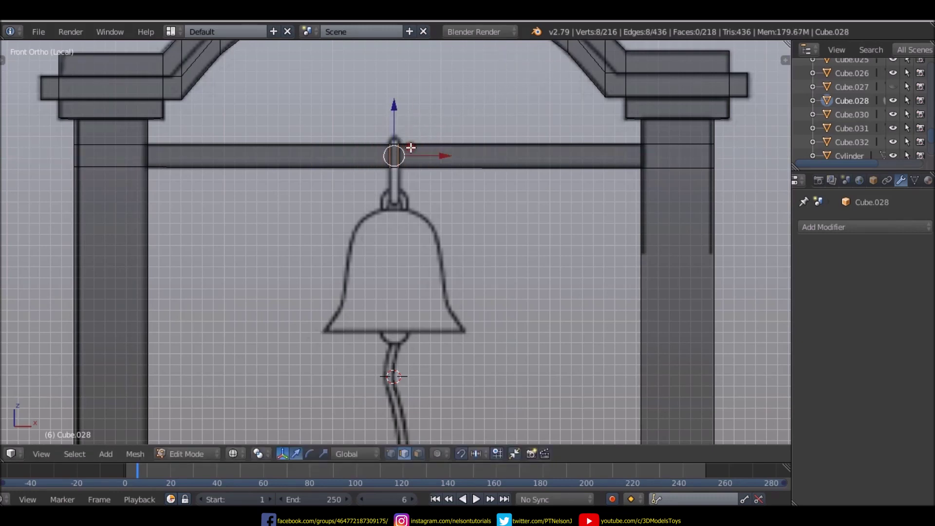
pyautogui.scroll(-3, 412, 142)
pyautogui.moveTo(412, 142)
pyautogui.mouseDown(button='middle')
pyautogui.moveTo(397, 193)
pyautogui.moveTo(380, 196)
pyautogui.mouseUp(button='middle')
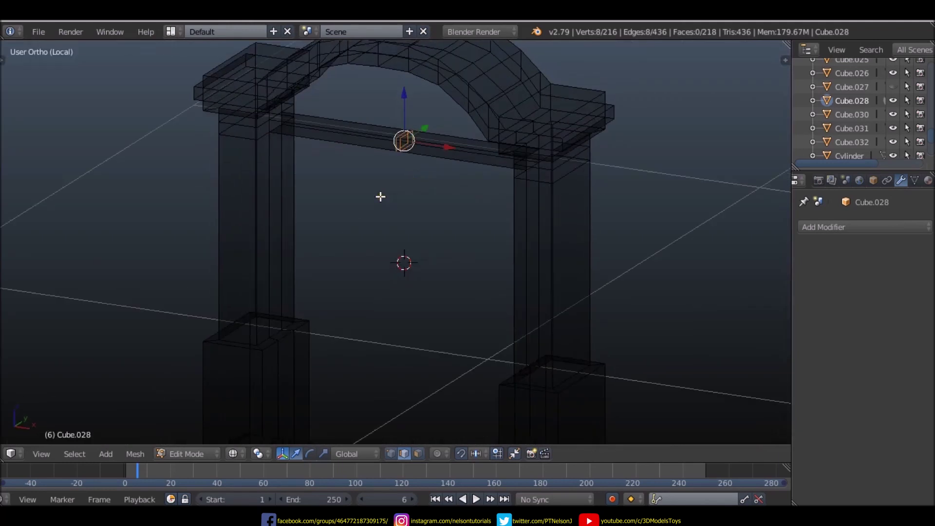
# - In face select, extrude the strap section's top and bottom faces and stretch them along Z
pyautogui.scroll(4, 392, 168)
pyautogui.scroll(2, 406, 173)
pyautogui.press('a')
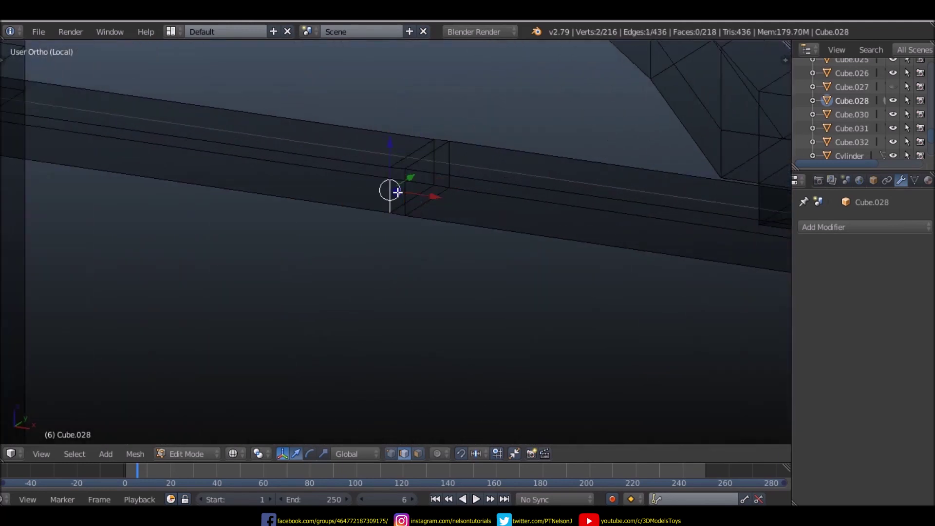
pyautogui.hotkey('ctrl', 'Tab')
pyautogui.click(389, 194)
pyautogui.rightClick(403, 194)
pyautogui.keyDown('shift'); pyautogui.rightClick(412, 167); pyautogui.keyUp('shift')
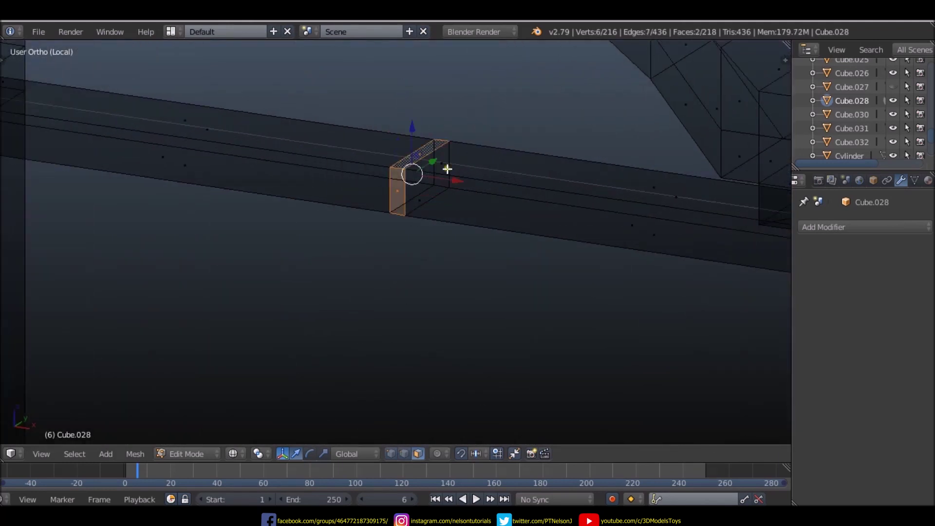
pyautogui.rightClick(419, 150)
pyautogui.press('KP_1')
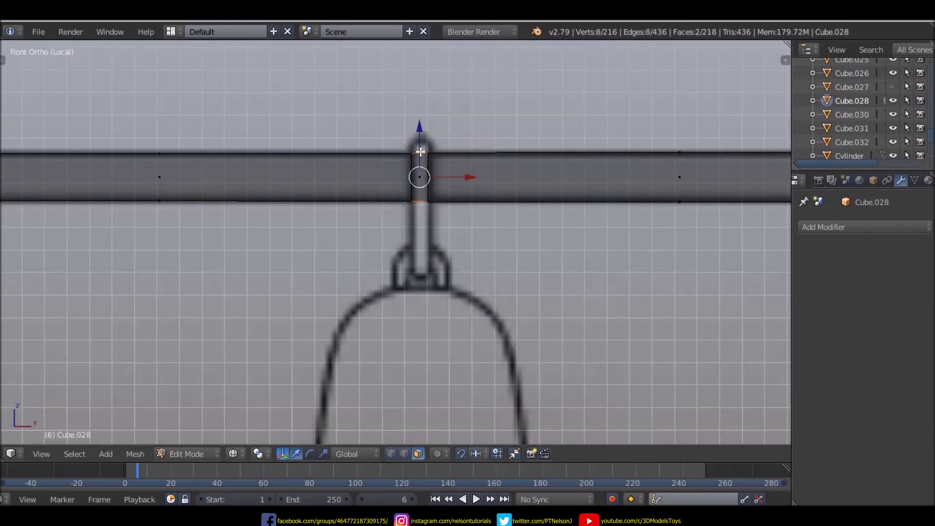
pyautogui.press('e')
pyautogui.press('s')
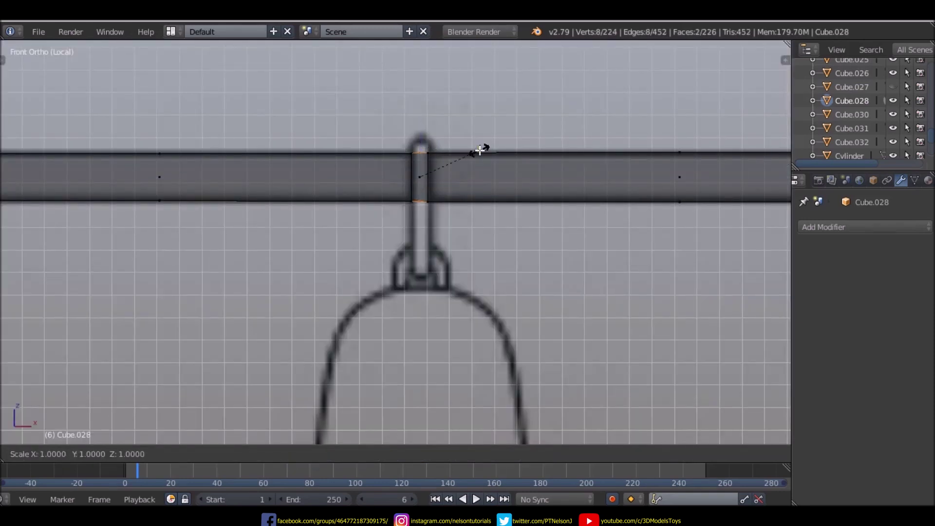
pyautogui.press('z')
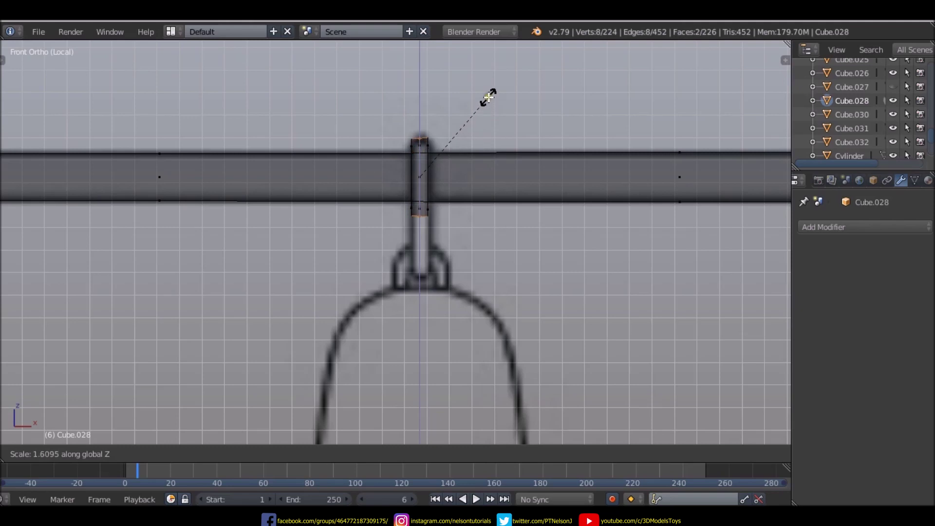
pyautogui.click(489, 94)
# - Try stretching the section's two side faces along Y, then undo it
pyautogui.moveTo(488, 127)
pyautogui.mouseDown(button='middle')
pyautogui.moveTo(499, 141)
pyautogui.moveTo(441, 163)
pyautogui.mouseUp(button='middle')
pyautogui.rightClick(390, 187)
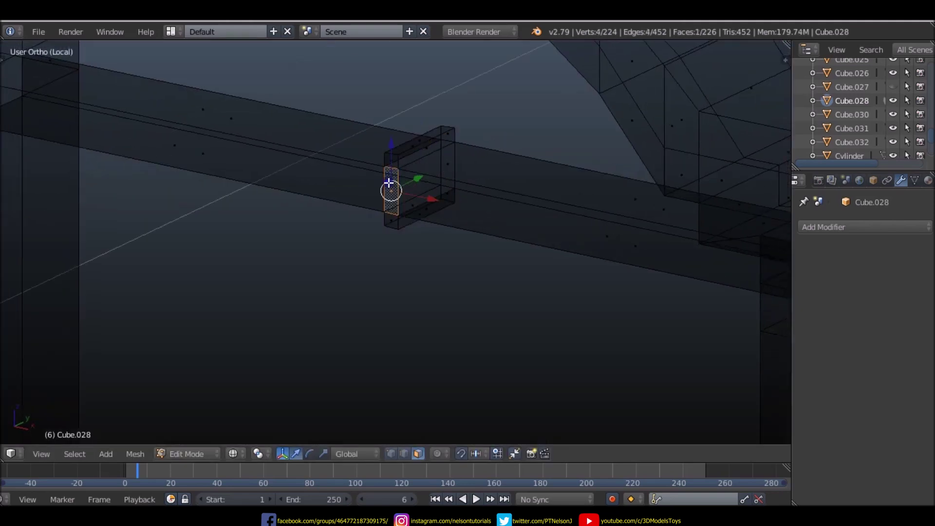
pyautogui.keyDown('shift'); pyautogui.rightClick(447, 160); pyautogui.keyUp('shift')
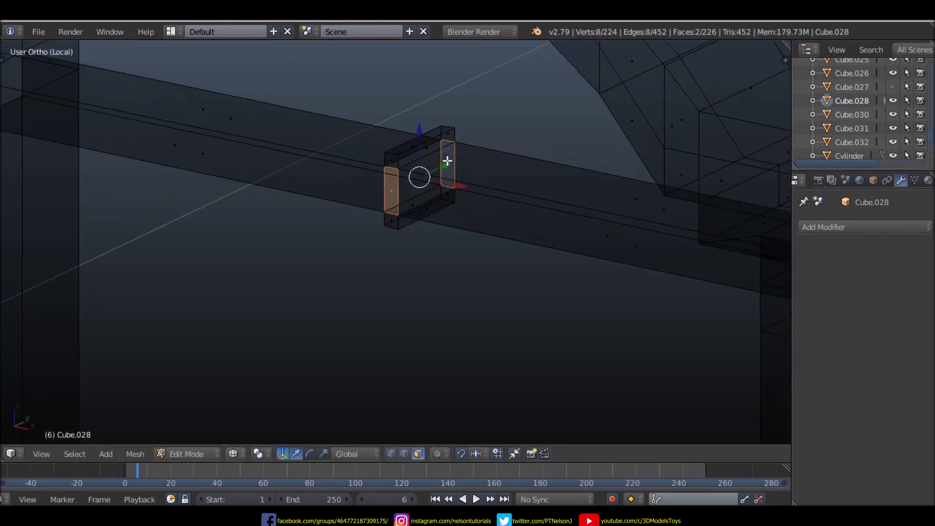
pyautogui.press('KP_7')
pyautogui.press('s')
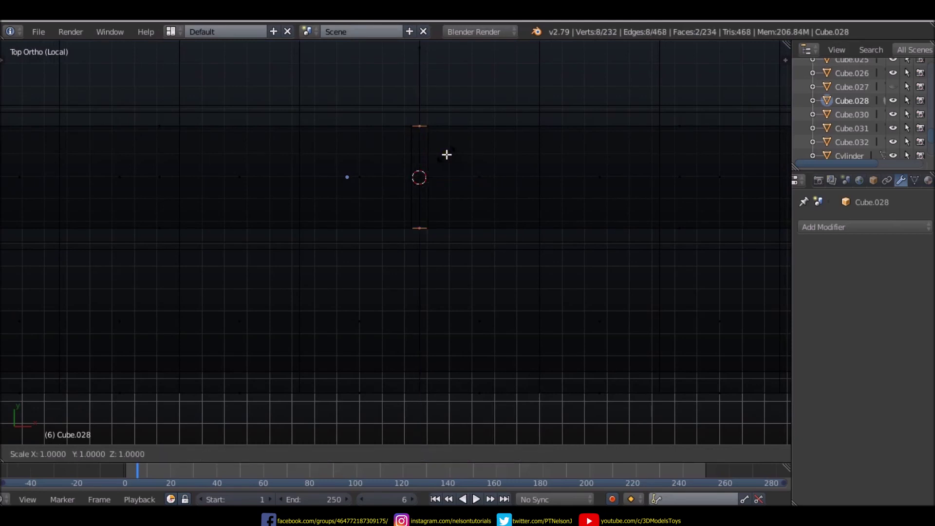
pyautogui.press('y')
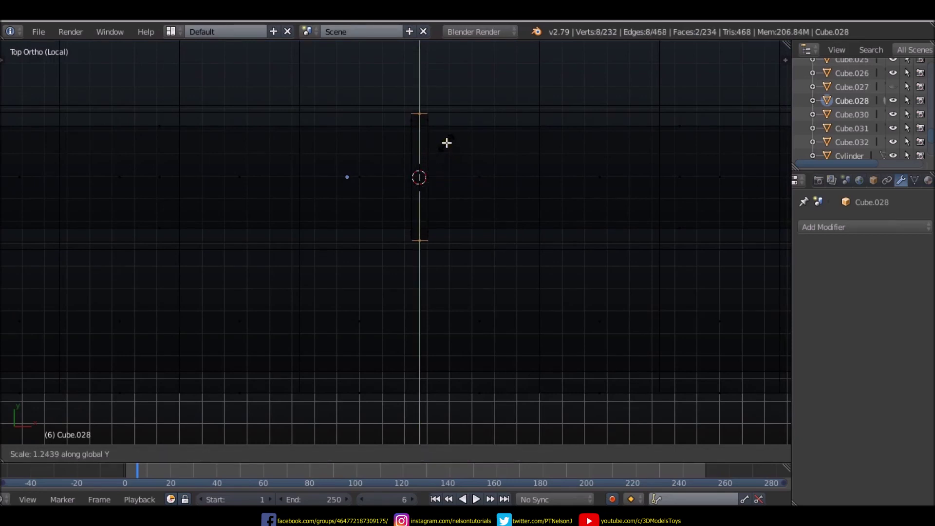
pyautogui.click(447, 143)
pyautogui.moveTo(505, 236); pyautogui.dragTo(450, 110, button='middle')
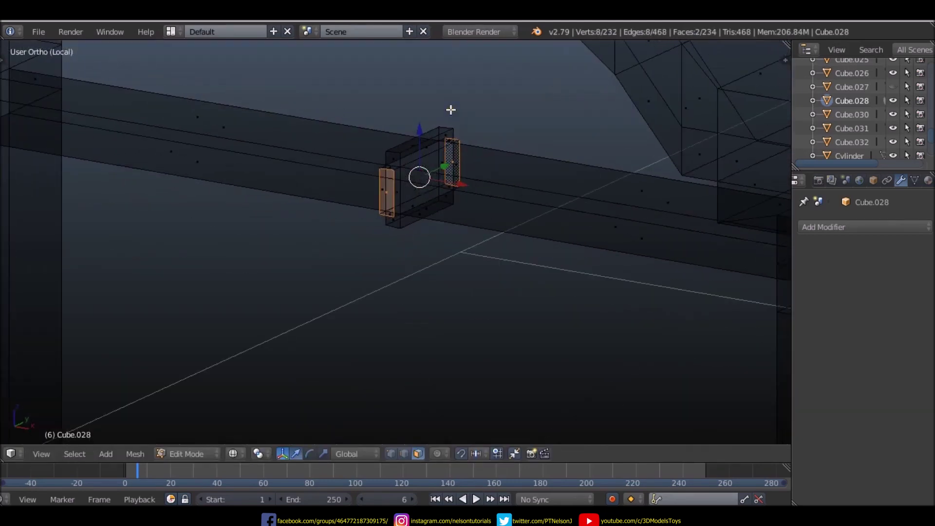
pyautogui.hotkey('ctrl', 'z')
# - Extrude the six selected strap faces and widen them along Y across the beam
pyautogui.keyDown('shift'); pyautogui.rightClick(444, 134); pyautogui.keyUp('shift')
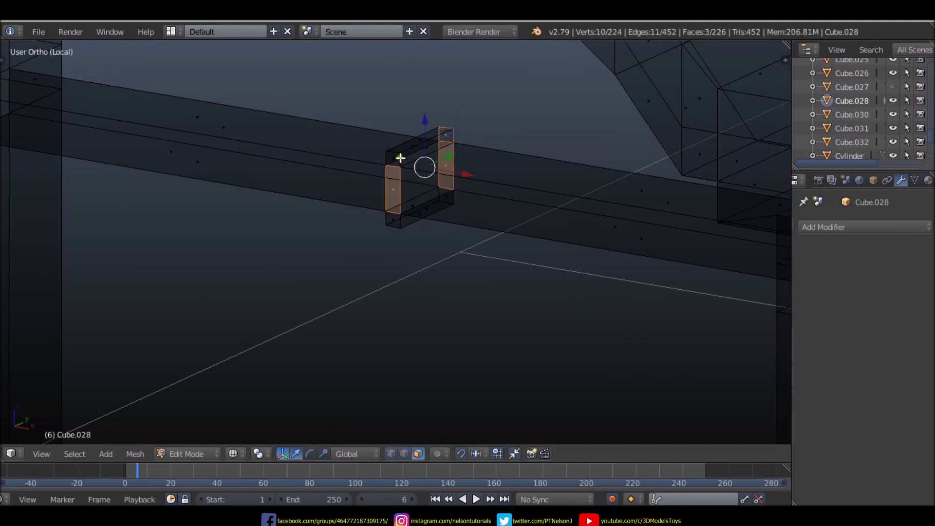
pyautogui.keyDown('shift'); pyautogui.rightClick(392, 158); pyautogui.keyUp('shift')
pyautogui.keyDown('shift'); pyautogui.rightClick(392, 219); pyautogui.keyUp('shift')
pyautogui.keyDown('shift'); pyautogui.rightClick(445, 197); pyautogui.keyUp('shift')
pyautogui.press('KP_7')
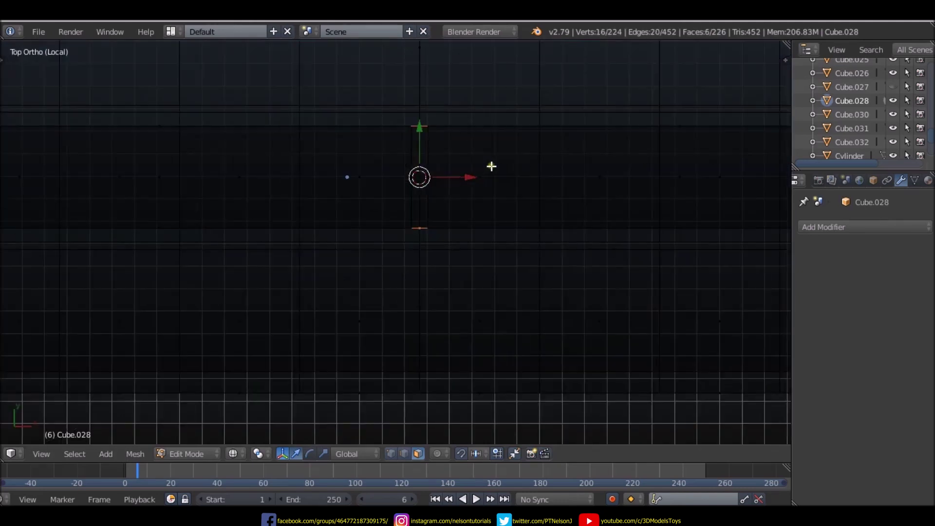
pyautogui.press('e')
pyautogui.press('s')
pyautogui.press('y')
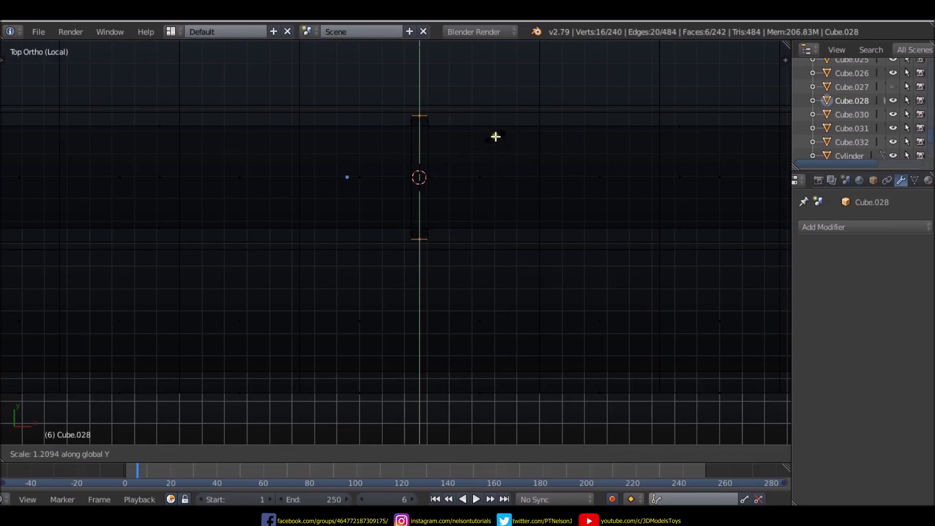
pyautogui.click(498, 132)
pyautogui.moveTo(497, 132); pyautogui.dragTo(434, 87, button='middle')
# - Move the strap's three bottom faces down along Z to reach the bell's loop
pyautogui.scroll(3, 437, 145)
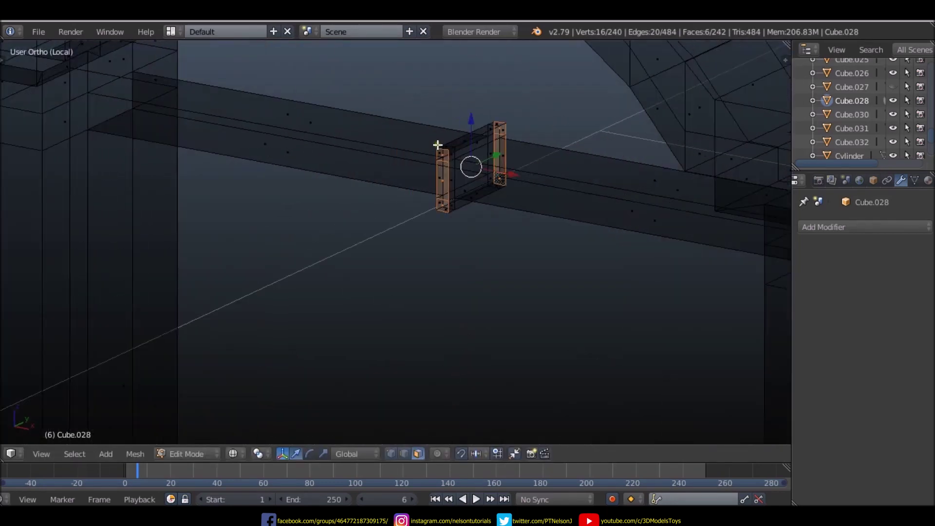
pyautogui.moveTo(475, 244); pyautogui.dragTo(449, 156, button='middle')
pyautogui.press('z')
pyautogui.rightClick(450, 168)
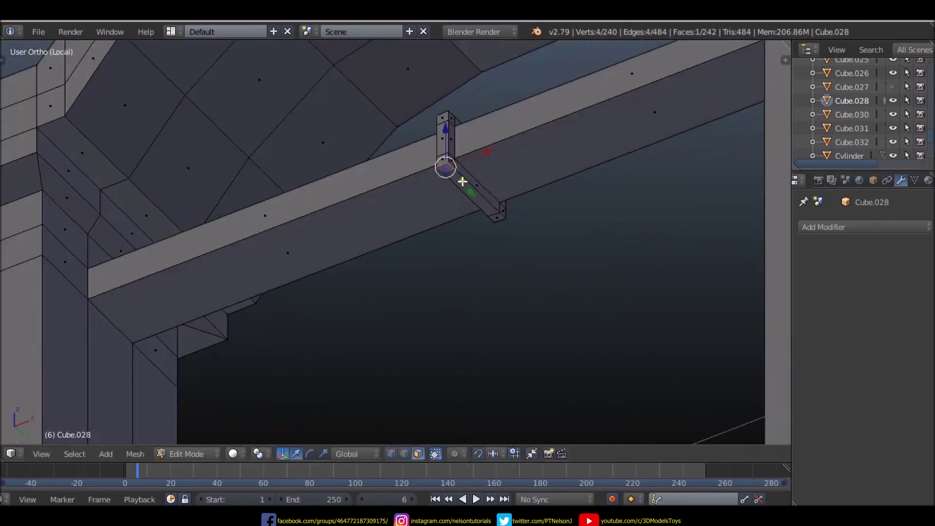
pyautogui.keyDown('shift'); pyautogui.rightClick(470, 189); pyautogui.keyUp('shift')
pyautogui.keyDown('shift'); pyautogui.rightClick(499, 219); pyautogui.keyUp('shift')
pyautogui.press('KP_1')
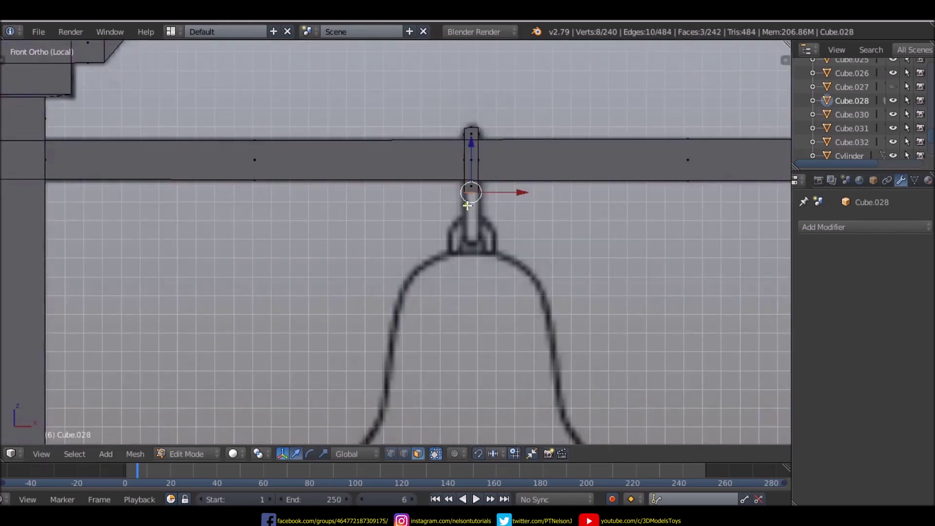
pyautogui.scroll(3, 467, 206)
pyautogui.press('g')
pyautogui.press('z')
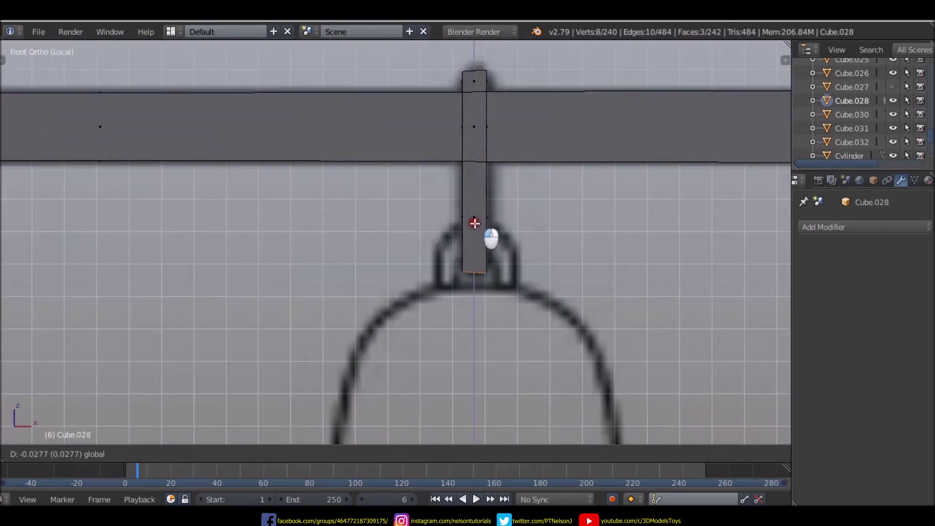
pyautogui.click(475, 223)
pyautogui.scroll(-2, 493, 209)
# - Return to vertex select and check the strap from an angle and the front
pyautogui.hotkey('ctrl', 'Tab')
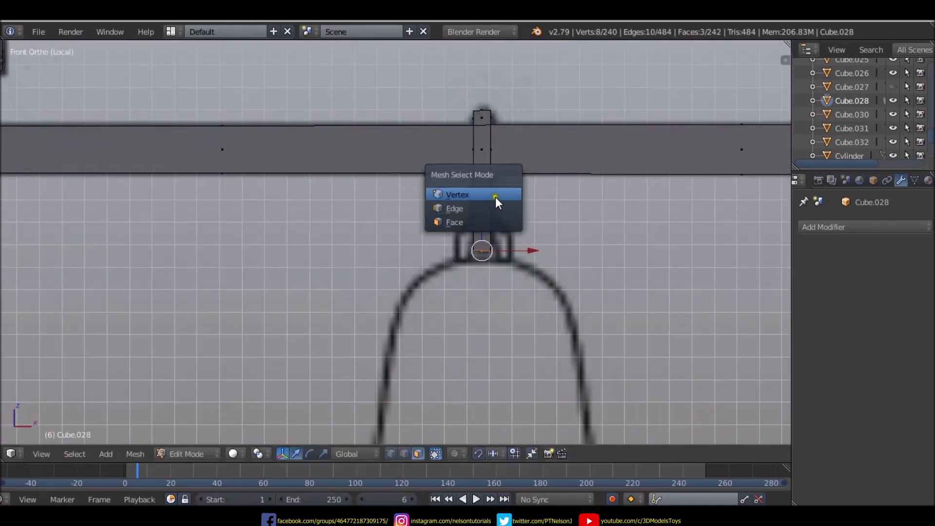
pyautogui.click(496, 192)
pyautogui.scroll(-2, 497, 178)
pyautogui.moveTo(496, 180)
pyautogui.mouseDown(button='middle')
pyautogui.moveTo(557, 246)
pyautogui.moveTo(477, 240)
pyautogui.moveTo(471, 217)
pyautogui.mouseUp(button='middle')
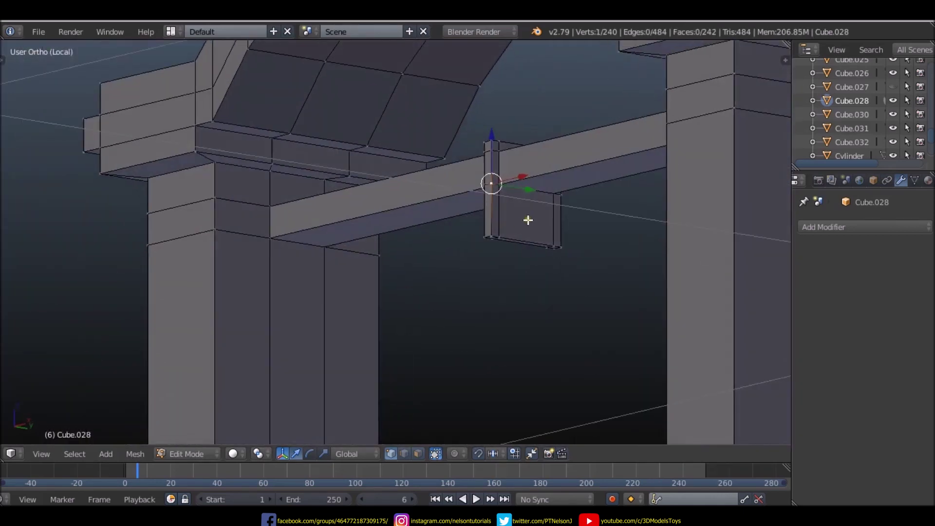
pyautogui.press('KP_1')
# - Add an edge loop across the hanging strap below the beam
pyautogui.scroll(-3, 526, 220)
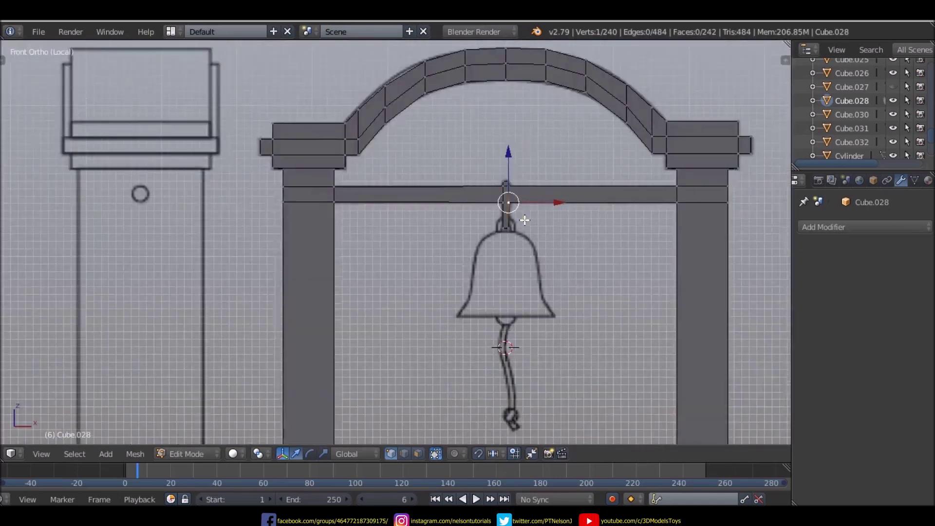
pyautogui.moveTo(524, 220); pyautogui.dragTo(559, 236, button='middle')
pyautogui.scroll(3, 520, 218)
pyautogui.scroll(2, 493, 222)
pyautogui.hotkey('ctrl', 'r')
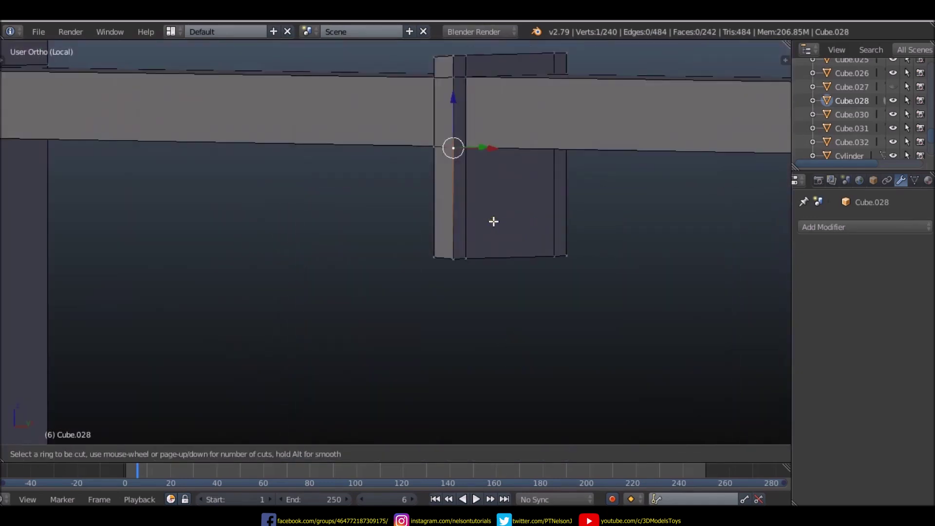
pyautogui.click(458, 212)
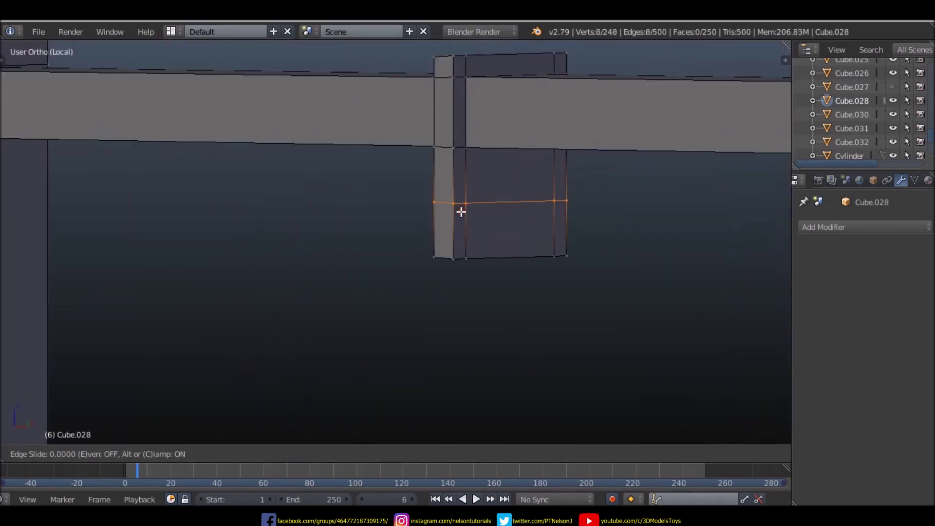
pyautogui.click(462, 238)
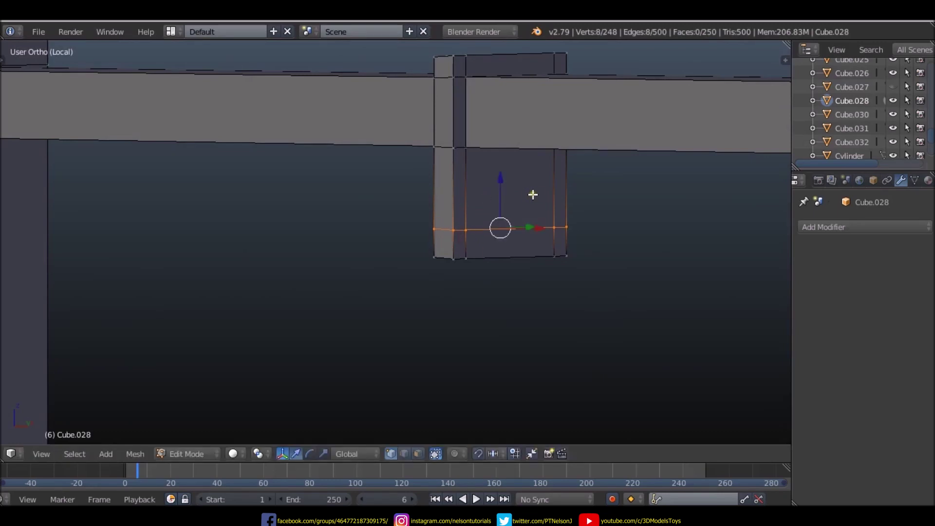
# - Delete the strap's front panel faces in face select mode
pyautogui.hotkey('ctrl', 'Tab')
pyautogui.click(514, 223)
pyautogui.rightClick(511, 201)
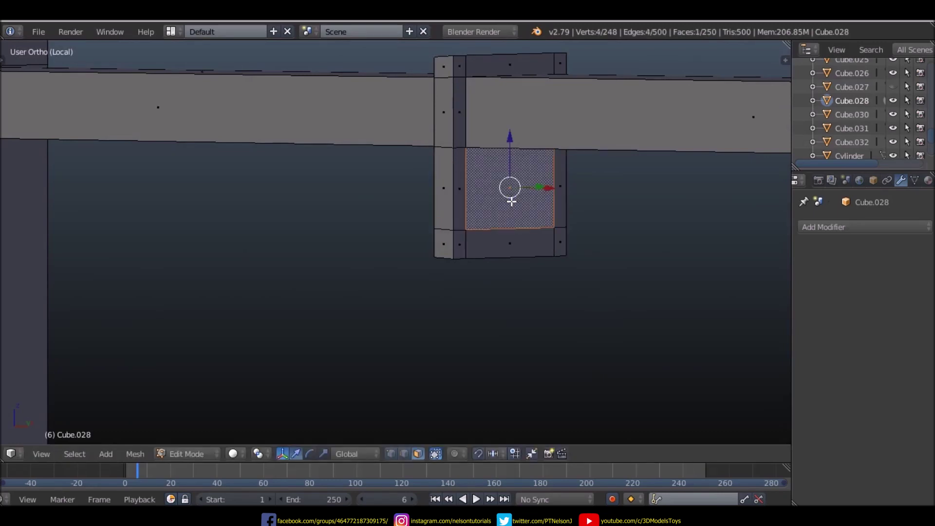
pyautogui.press('x')
pyautogui.click(500, 233)
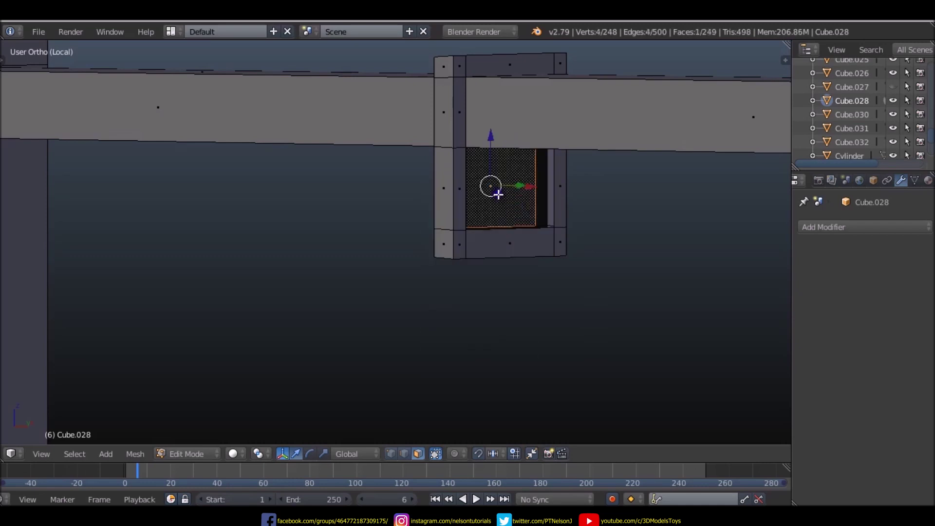
pyautogui.press('x')
pyautogui.click(498, 210)
pyautogui.moveTo(498, 205)
pyautogui.mouseDown(button='middle')
pyautogui.moveTo(509, 188)
pyautogui.moveTo(476, 230)
pyautogui.mouseUp(button='middle')
pyautogui.scroll(3, 442, 181)
pyautogui.scroll(-3, 442, 181)
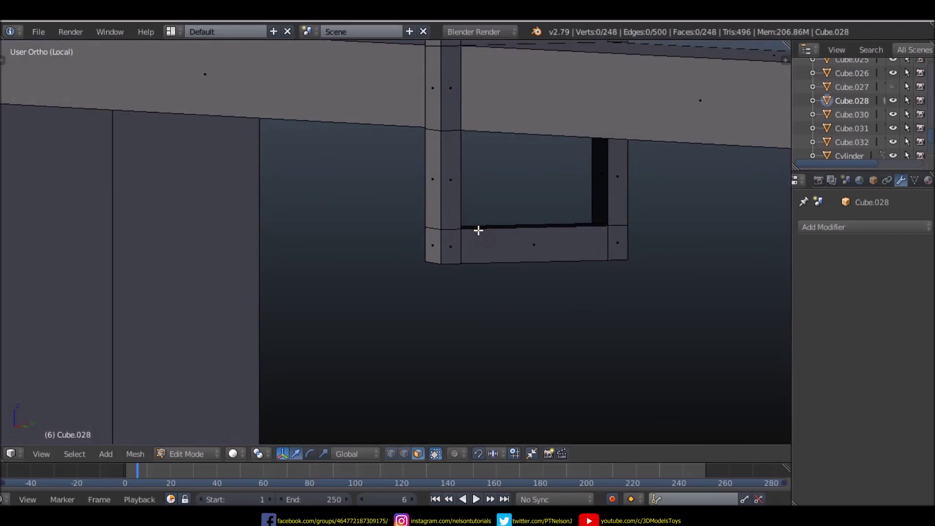
# - In edge select, fill faces across the bottom gap and a thin vertical gap
pyautogui.hotkey('ctrl', 'Tab')
pyautogui.click(485, 218)
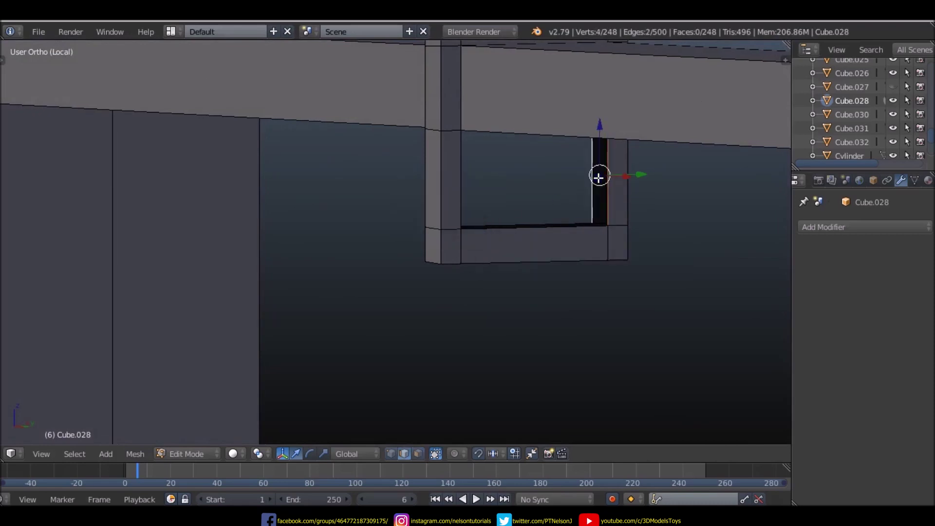
pyautogui.moveTo(547, 214)
pyautogui.mouseDown(button='middle')
pyautogui.moveTo(547, 232)
pyautogui.moveTo(460, 234)
pyautogui.moveTo(481, 163)
pyautogui.moveTo(489, 163)
pyautogui.mouseUp(button='middle')
pyautogui.keyDown('shift'); pyautogui.click(546, 232); pyautogui.keyUp('shift')
pyautogui.press('f')
pyautogui.click(448, 210)
pyautogui.press('f')
# - Fill a face between the upper bar's two open edges and review the bracket
pyautogui.click(488, 164)
pyautogui.keyDown('shift'); pyautogui.click(495, 178); pyautogui.keyUp('shift')
pyautogui.press('f')
pyautogui.scroll(-5, 485, 204)
pyautogui.moveTo(484, 204); pyautogui.dragTo(591, 269, button='middle')
pyautogui.scroll(4, 497, 203)
pyautogui.hotkey('ctrl', 'Tab')
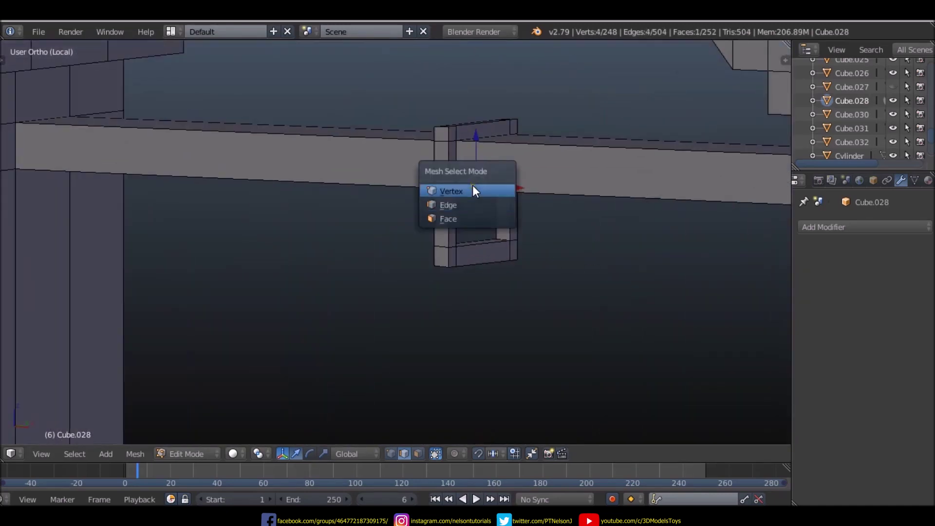
# - In vertex select, add a centred two-cut loop cut across the bracket
pyautogui.click(473, 190)
pyautogui.press('KP_1')
pyautogui.scroll(5, 482, 251)
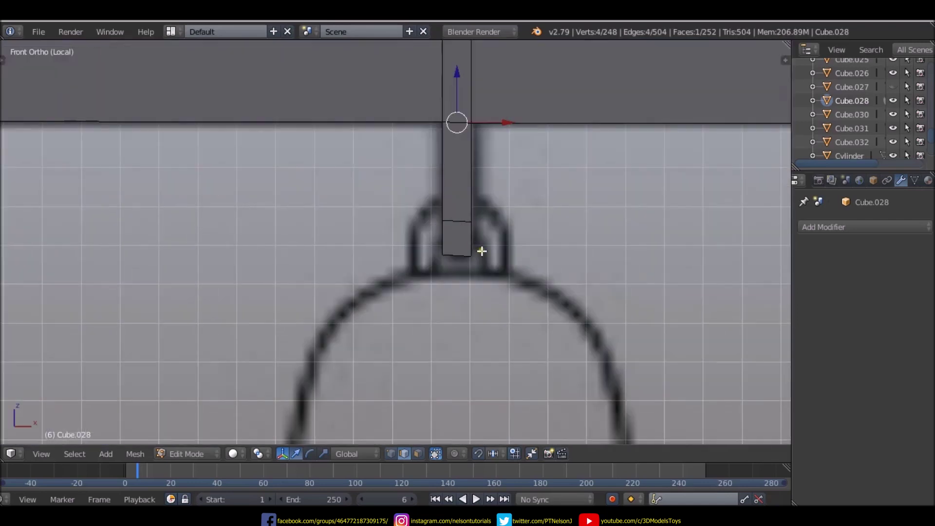
pyautogui.moveTo(488, 247)
pyautogui.mouseDown(button='middle')
pyautogui.moveTo(459, 257)
pyautogui.moveTo(467, 234)
pyautogui.moveTo(460, 244)
pyautogui.moveTo(405, 247)
pyautogui.mouseUp(button='middle')
pyautogui.scroll(2, 467, 234)
pyautogui.hotkey('ctrl', 'r')
pyautogui.scroll(1, 464, 240)
pyautogui.click(463, 239)
pyautogui.rightClick(463, 239)
# - In face select and front view, cut a new edge loop across the hanging bar
pyautogui.press('KP_1')
pyautogui.hotkey('ctrl', 'Tab')
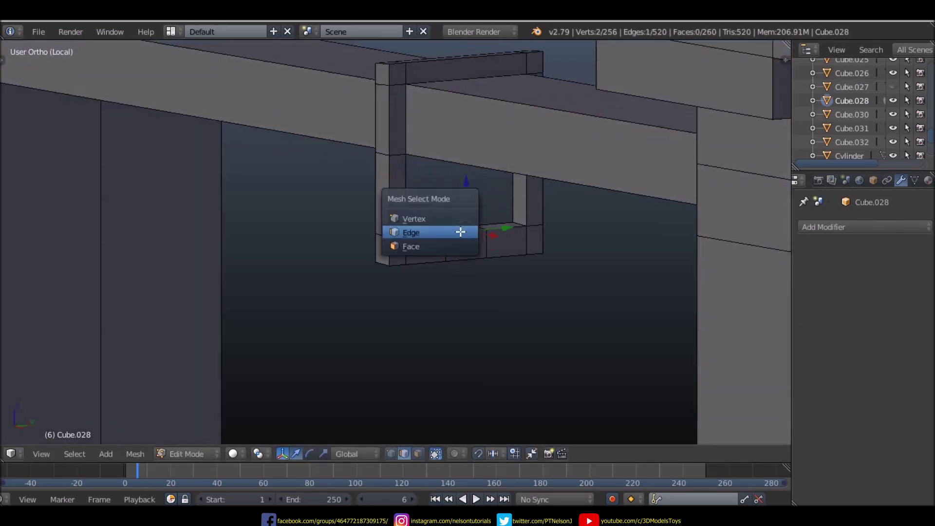
pyautogui.click(447, 250)
pyautogui.scroll(2, 455, 230)
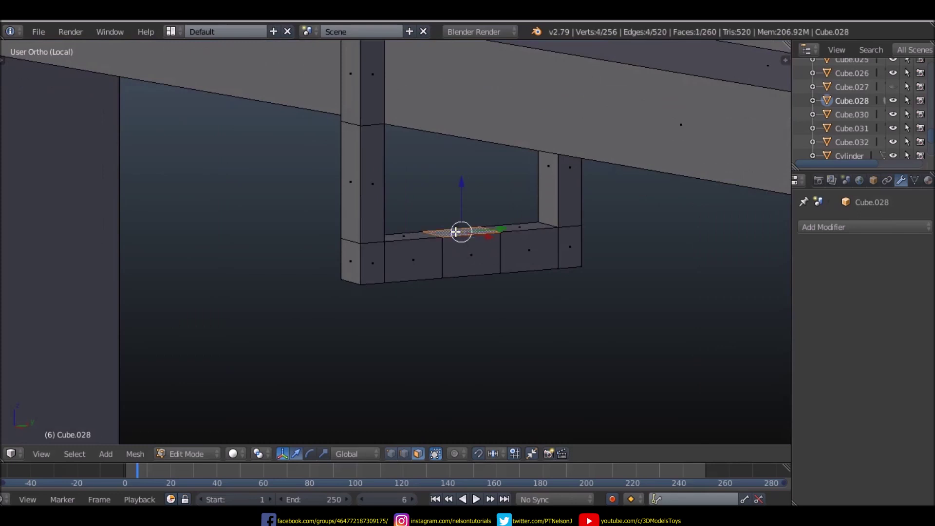
pyautogui.press('KP_1')
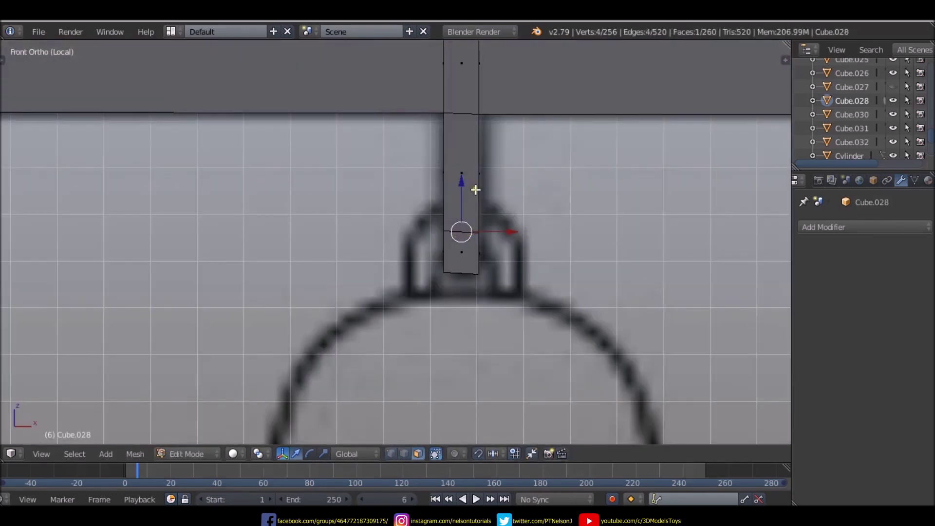
pyautogui.hotkey('alt', 'z')
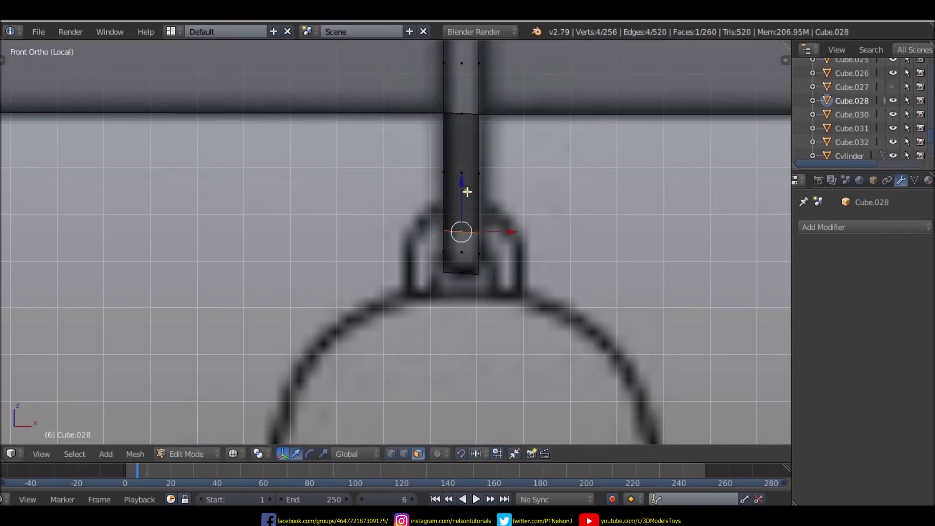
pyautogui.hotkey('ctrl', 'r')
pyautogui.click(467, 192)
# - Fix the slid loop at the crown's height and select two faces of the bar
pyautogui.press('z')
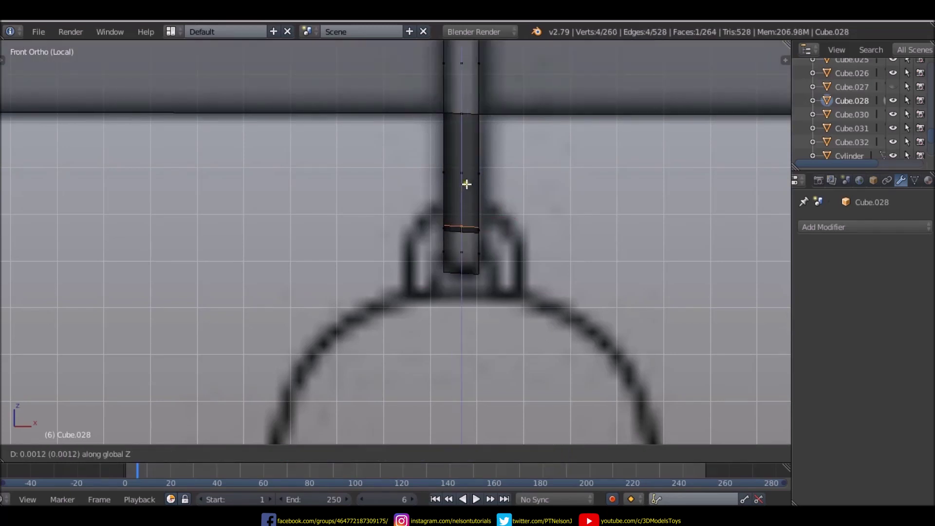
pyautogui.click(489, 201)
pyautogui.moveTo(492, 202)
pyautogui.mouseDown(button='middle')
pyautogui.moveTo(472, 223)
pyautogui.moveTo(553, 230)
pyautogui.mouseUp(button='middle')
pyautogui.keyDown('shift'); pyautogui.rightClick(442, 217); pyautogui.keyUp('shift')
pyautogui.moveTo(444, 217); pyautogui.dragTo(442, 217, button='middle')
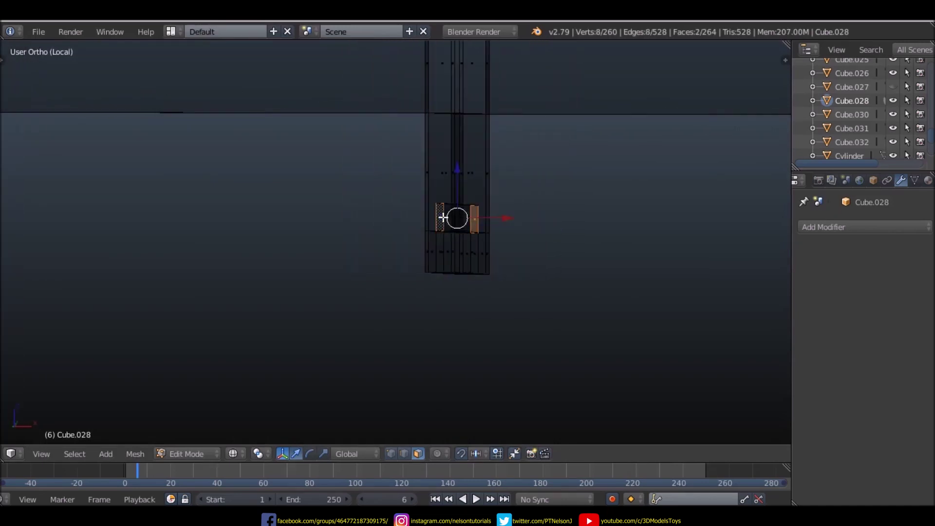
pyautogui.press('KP_1')
# - Trial-extrude the two faces twice and widen them along X, then undo it
pyautogui.press('e')
pyautogui.rightClick(512, 202)
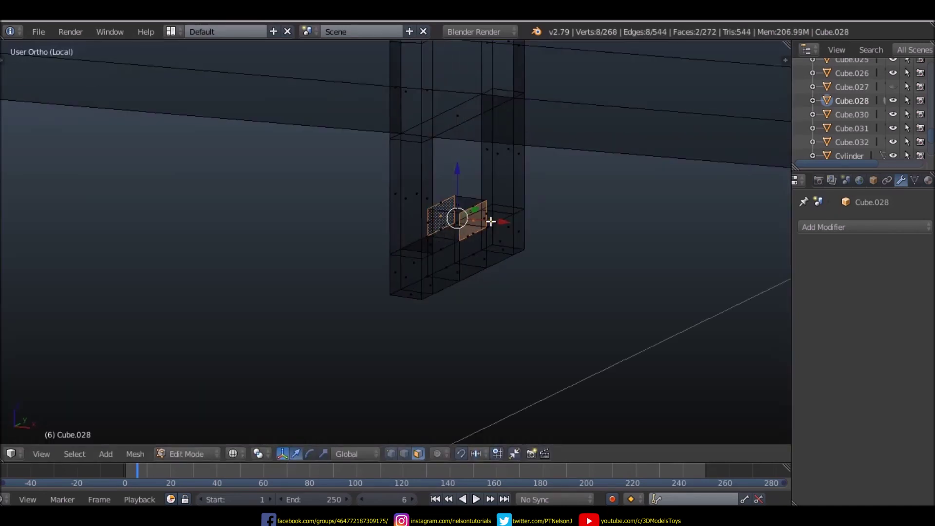
pyautogui.press('e')
pyautogui.rightClick(490, 221)
pyautogui.press('s')
pyautogui.press('x')
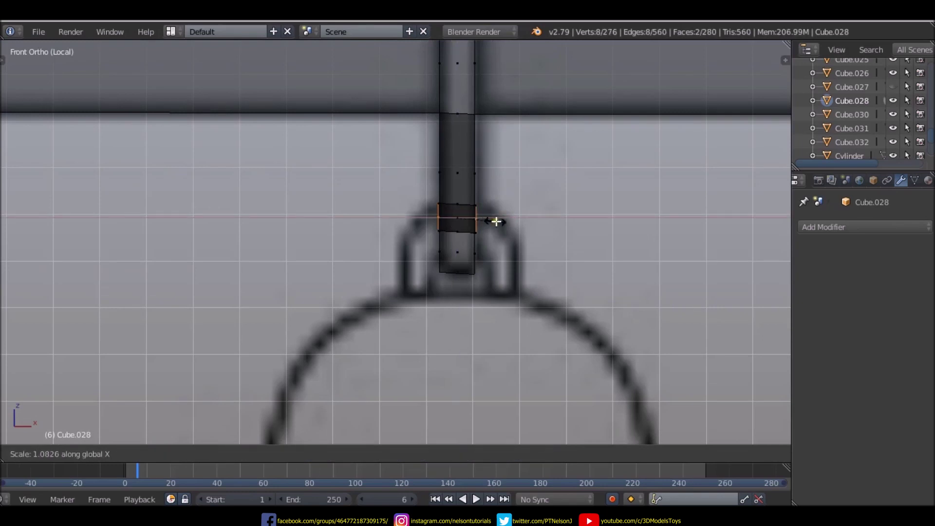
pyautogui.click(508, 217)
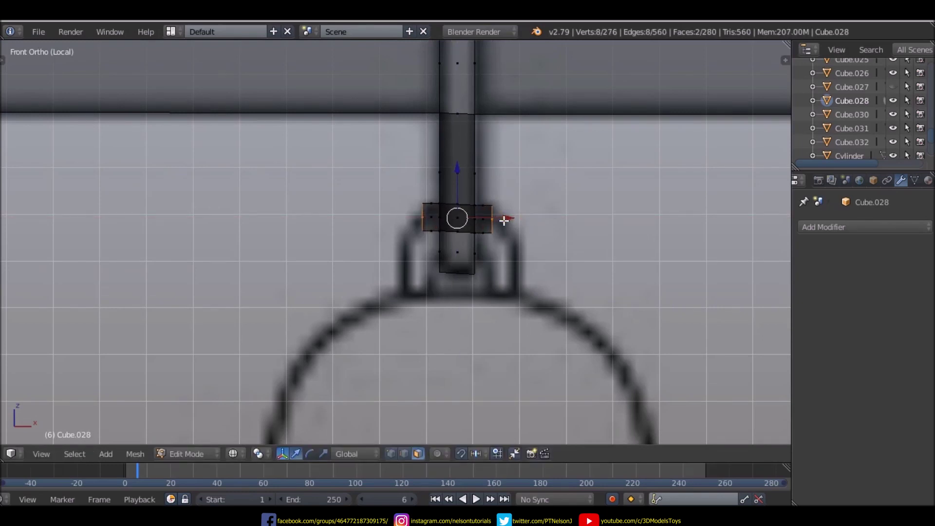
pyautogui.hotkey('ctrl', 'z')
pyautogui.hotkey('ctrl', 'z')
pyautogui.hotkey('ctrl', 'z')
# - Select a single face of the bar and nudge it along Z in front view
pyautogui.moveTo(507, 211)
pyautogui.mouseDown(button='middle')
pyautogui.moveTo(517, 234)
pyautogui.moveTo(487, 240)
pyautogui.mouseUp(button='middle')
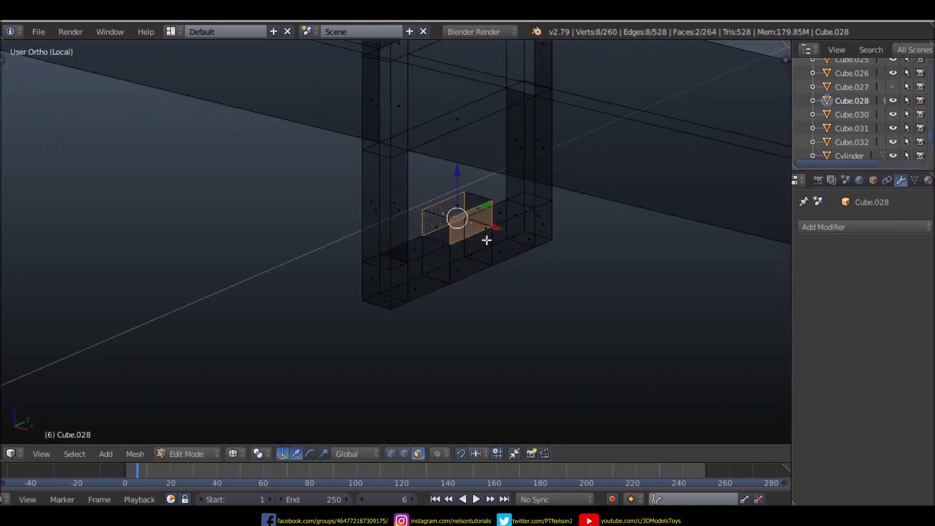
pyautogui.press('KP_1')
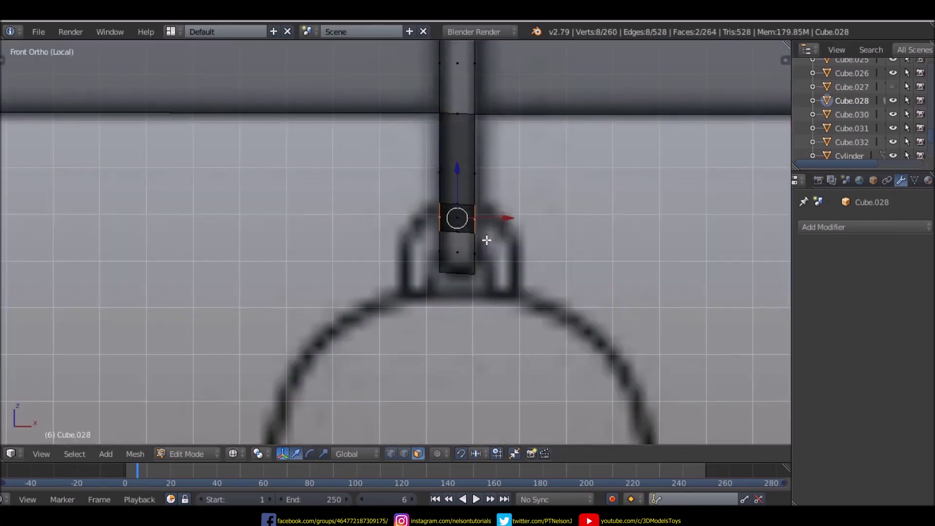
pyautogui.moveTo(476, 224)
pyautogui.mouseDown(button='middle')
pyautogui.moveTo(470, 211)
pyautogui.moveTo(421, 214)
pyautogui.mouseUp(button='middle')
pyautogui.rightClick(421, 214)
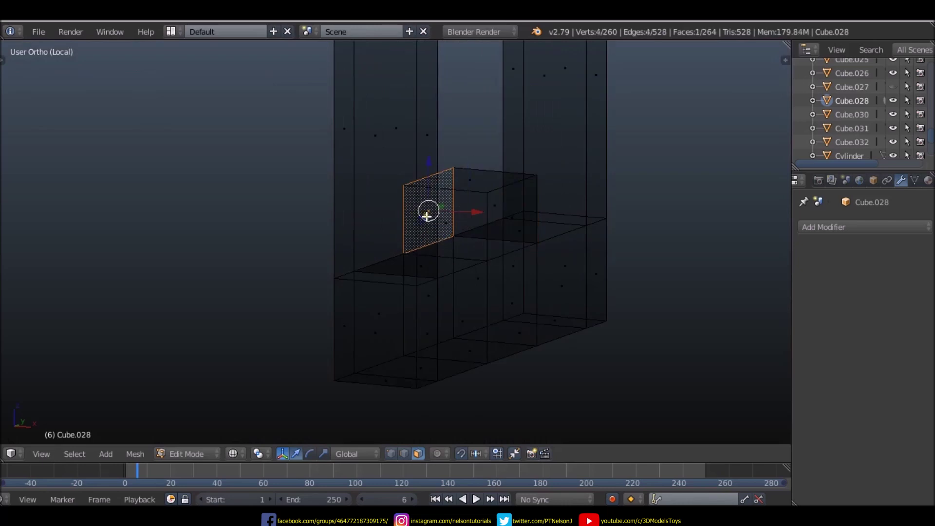
pyautogui.press('KP_1')
pyautogui.moveTo(426, 170); pyautogui.dragTo(427, 165)
# - Reselect faces on the bar, ending with a single face selected
pyautogui.moveTo(418, 229)
pyautogui.mouseDown(button='middle')
pyautogui.moveTo(455, 244)
pyautogui.moveTo(501, 244)
pyautogui.moveTo(453, 246)
pyautogui.moveTo(507, 221)
pyautogui.mouseUp(button='middle')
pyautogui.press('KP_1')
pyautogui.keyDown('shift'); pyautogui.rightClick(504, 225); pyautogui.keyUp('shift')
pyautogui.press('KP_1')
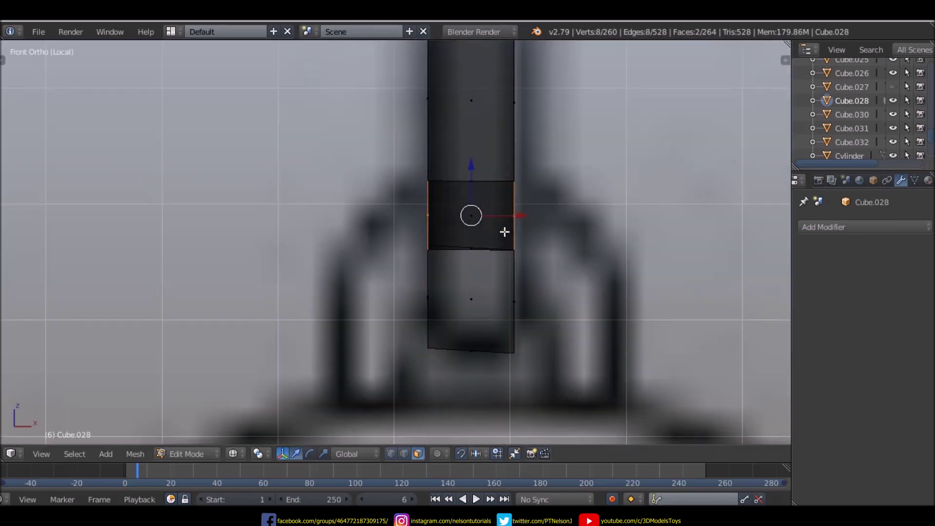
pyautogui.scroll(-4, 503, 232)
pyautogui.moveTo(486, 253)
pyautogui.mouseDown(button='middle')
pyautogui.moveTo(527, 258)
pyautogui.moveTo(527, 237)
pyautogui.mouseUp(button='middle')
pyautogui.keyDown('shift'); pyautogui.rightClick(526, 259); pyautogui.keyUp('shift')
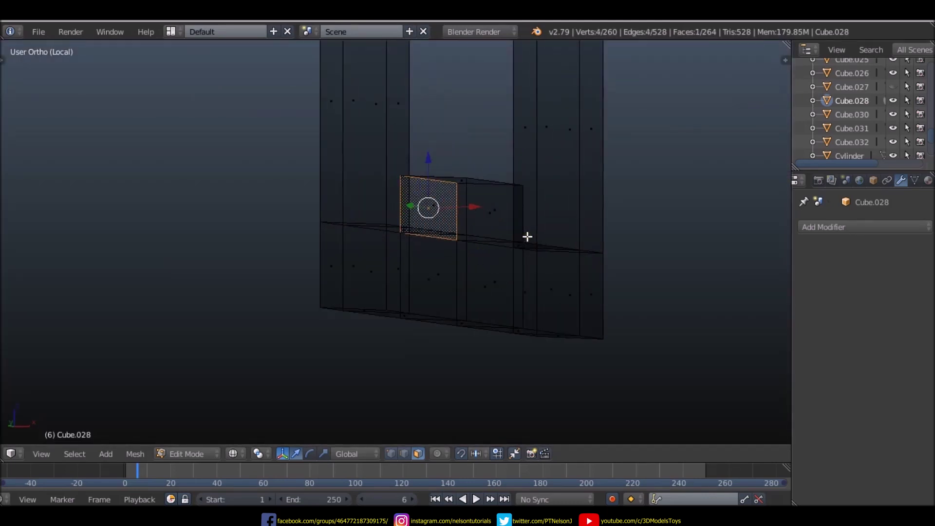
# - Select the band's six vertical edges and lower them along Z to match the crown
pyautogui.hotkey('ctrl', 'Tab')
pyautogui.click(508, 223)
pyautogui.moveTo(555, 203); pyautogui.dragTo(568, 229, button='middle')
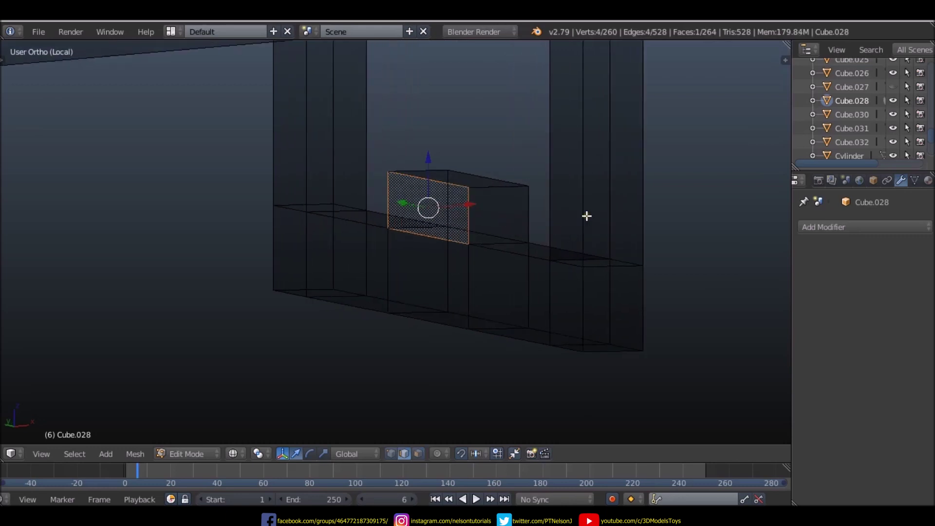
pyautogui.rightClick(583, 225)
pyautogui.keyDown('shift'); pyautogui.rightClick(539, 235); pyautogui.keyUp('shift')
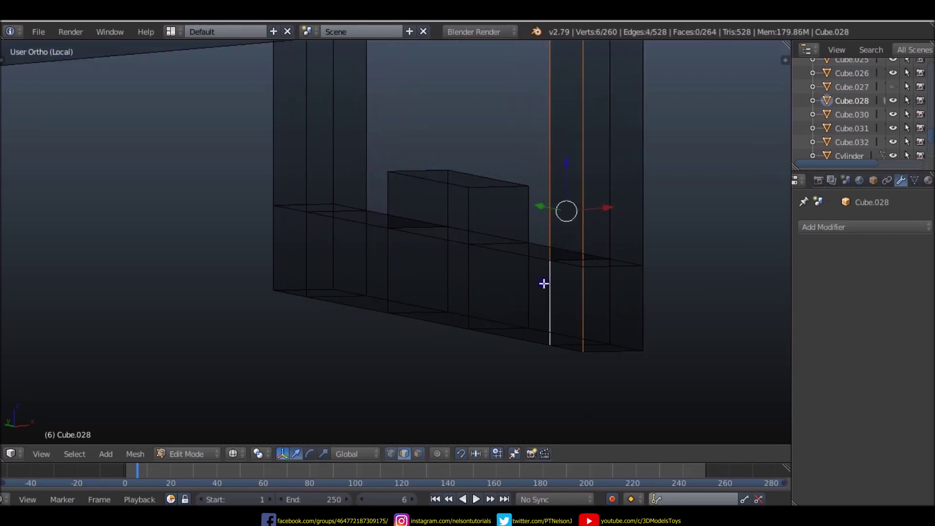
pyautogui.keyDown('shift'); pyautogui.rightClick(469, 228); pyautogui.keyUp('shift')
pyautogui.keyDown('shift'); pyautogui.rightClick(382, 242); pyautogui.keyUp('shift')
pyautogui.keyDown('shift'); pyautogui.rightClick(308, 215); pyautogui.keyUp('shift')
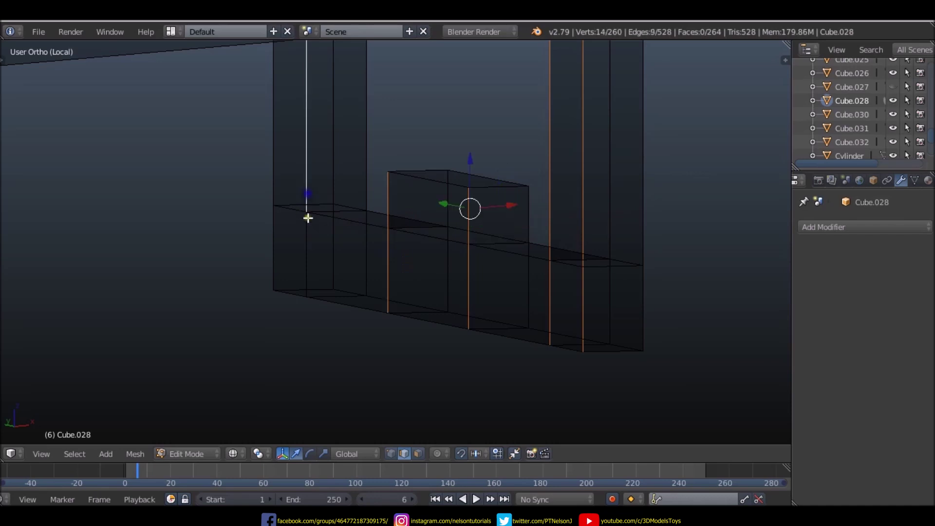
pyautogui.keyDown('shift'); pyautogui.rightClick(277, 183); pyautogui.keyUp('shift')
pyautogui.press('KP_1')
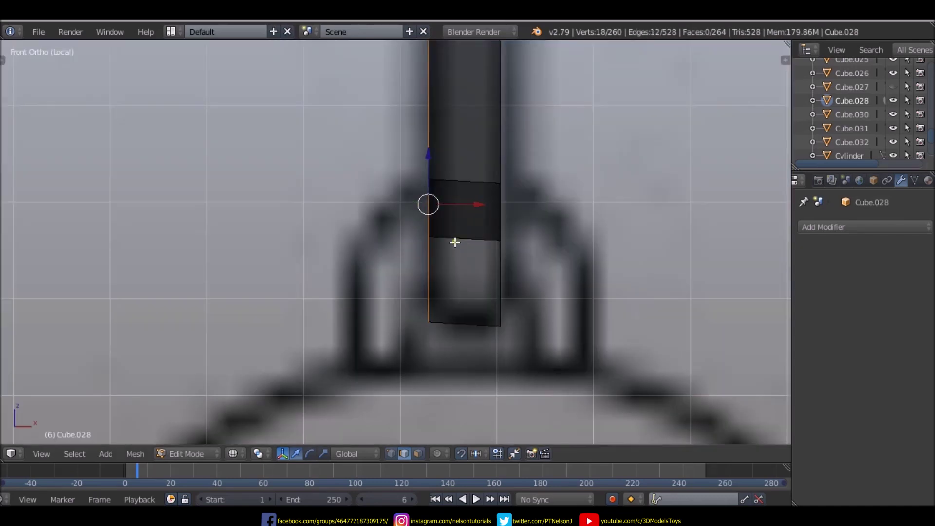
pyautogui.moveTo(429, 155); pyautogui.dragTo(429, 160)
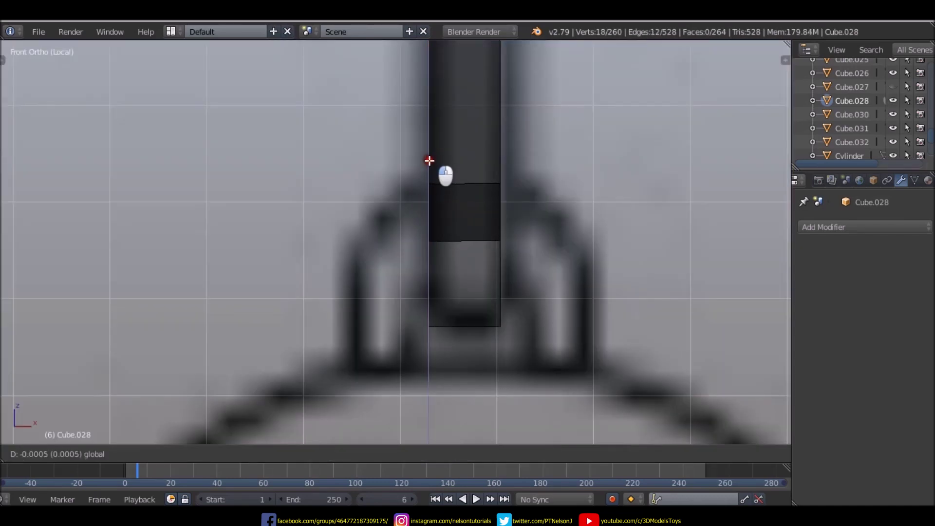
pyautogui.moveTo(429, 158); pyautogui.dragTo(428, 161)
# - Return to face select mode and select one side face of the band
pyautogui.scroll(-3, 429, 160)
pyautogui.moveTo(428, 160)
pyautogui.mouseDown(button='middle')
pyautogui.moveTo(457, 209)
pyautogui.moveTo(435, 192)
pyautogui.moveTo(466, 202)
pyautogui.mouseUp(button='middle')
pyautogui.scroll(4, 457, 208)
pyautogui.hotkey('ctrl', 'Tab')
pyautogui.click(443, 205)
pyautogui.rightClick(449, 197)
# - Extrude the band's two side faces and widen them along X into arms
pyautogui.scroll(2, 466, 202)
pyautogui.keyDown('shift'); pyautogui.rightClick(463, 191); pyautogui.keyUp('shift')
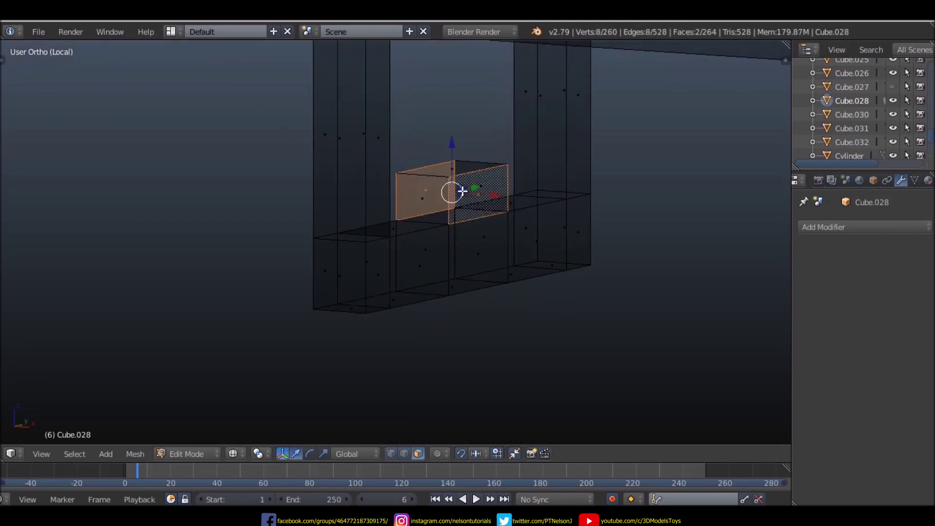
pyautogui.press('KP_1')
pyautogui.press('e')
pyautogui.press('s')
pyautogui.press('x')
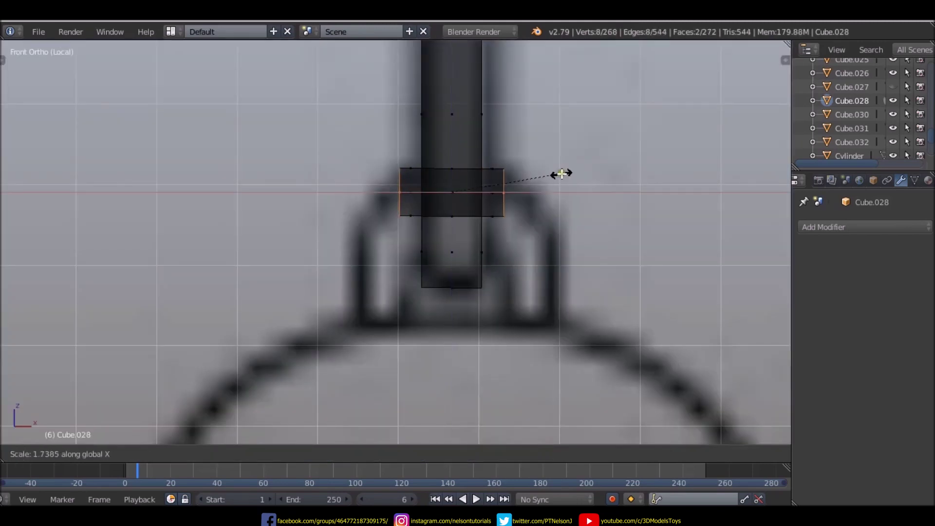
pyautogui.click(660, 163)
# - Drop a trial downward move of the arm ends, then add a centred loop cut on each arm
pyautogui.press('g')
pyautogui.press('z')
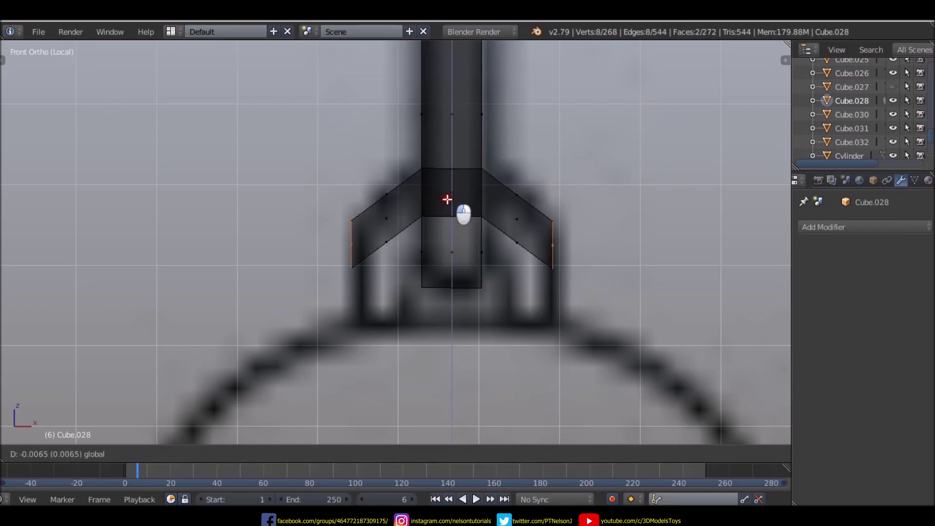
pyautogui.press('Escape')
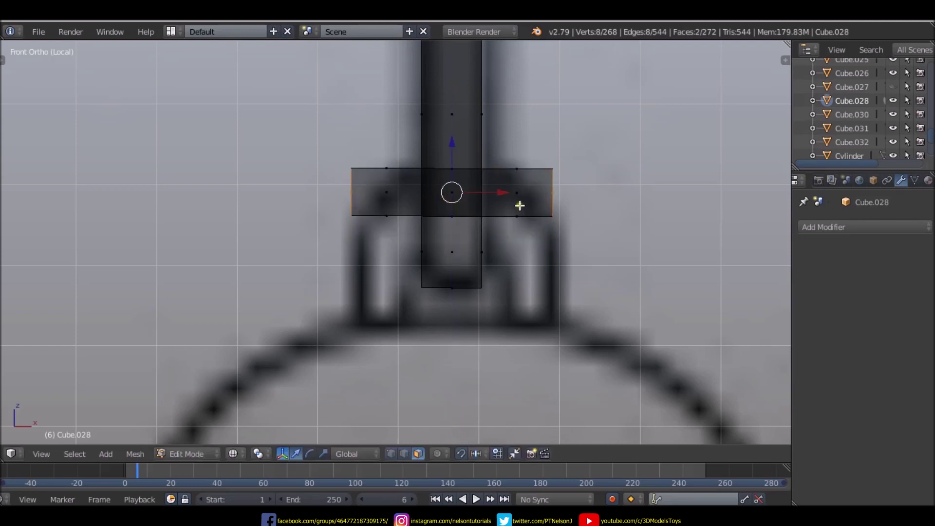
pyautogui.hotkey('ctrl', 'r')
pyautogui.click(520, 205)
pyautogui.rightClick(520, 205)
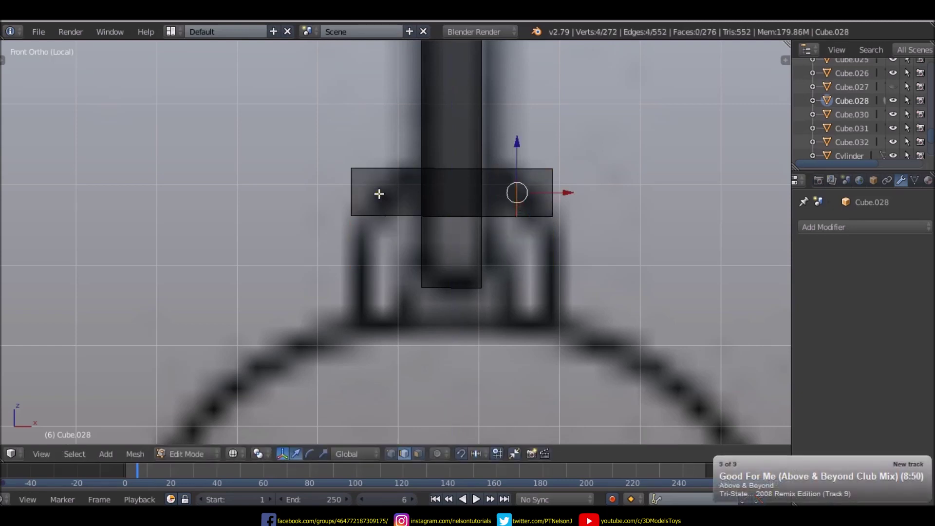
pyautogui.hotkey('ctrl', 'r')
pyautogui.click(387, 197)
pyautogui.rightClick(388, 195)
# - Extrude both arms' end faces downward into legs reaching the bell's top
pyautogui.moveTo(504, 267); pyautogui.dragTo(520, 213, button='middle')
pyautogui.rightClick(520, 213)
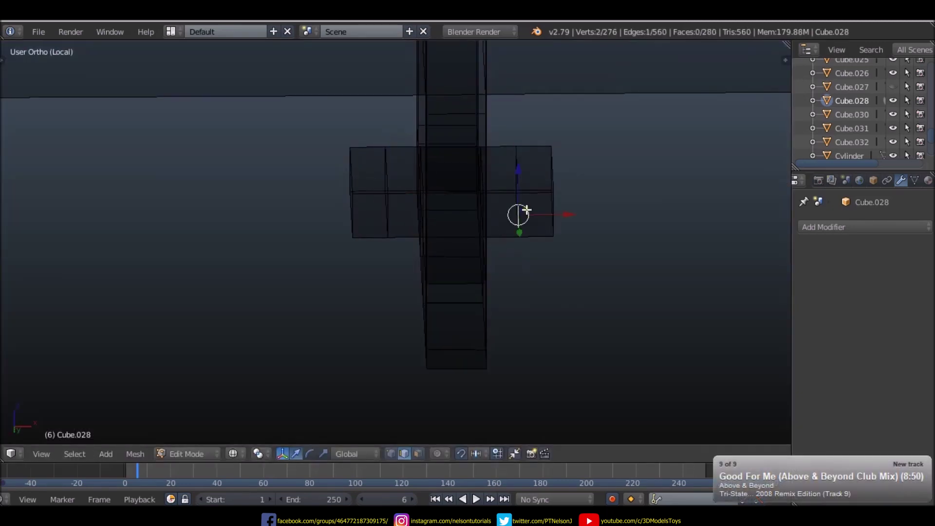
pyautogui.press('3')
pyautogui.rightClick(520, 212)
pyautogui.keyDown('shift'); pyautogui.rightClick(366, 213); pyautogui.keyUp('shift')
pyautogui.moveTo(366, 213)
pyautogui.mouseDown(button='middle')
pyautogui.moveTo(523, 229)
pyautogui.moveTo(495, 240)
pyautogui.mouseUp(button='middle')
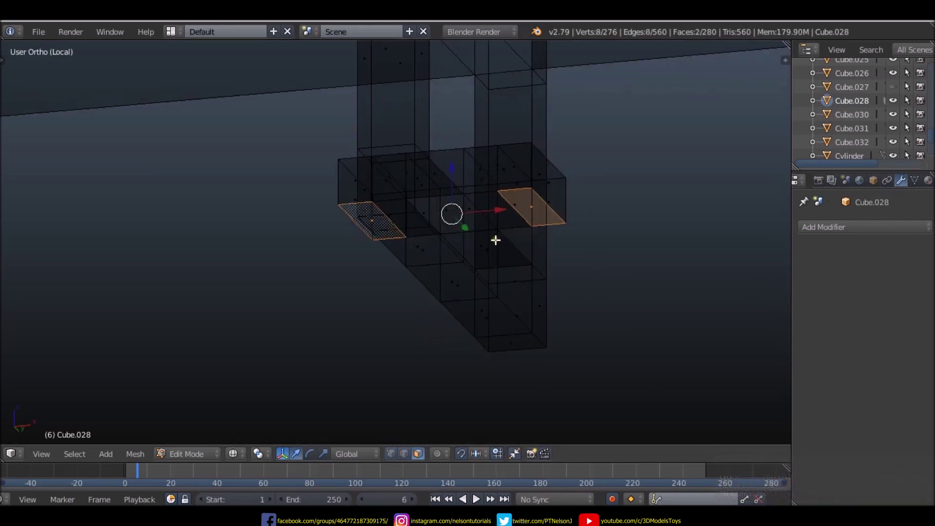
pyautogui.press('KP_1')
pyautogui.press('e')
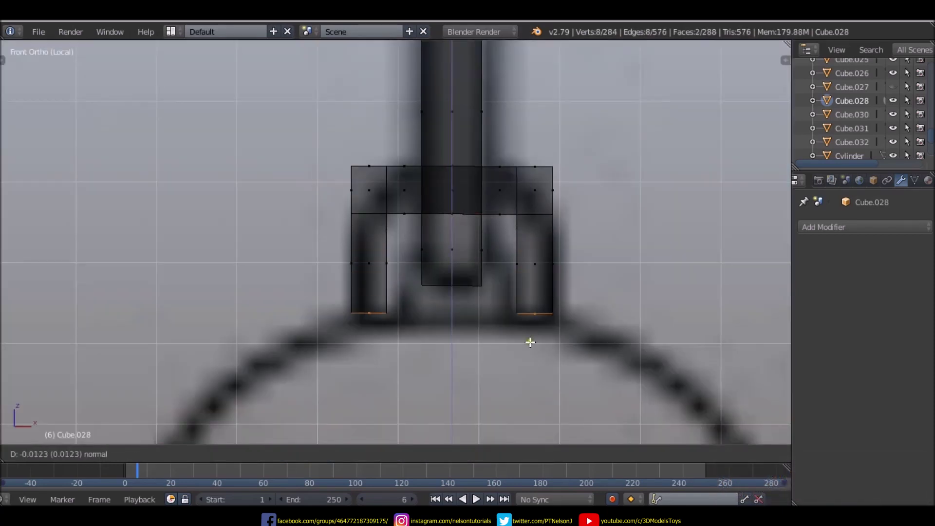
pyautogui.click(529, 350)
# - Check the bracket against the bell reference, then select its top-corner edge in edge mode
pyautogui.moveTo(526, 346)
pyautogui.mouseDown(button='middle')
pyautogui.moveTo(533, 330)
pyautogui.moveTo(451, 334)
pyautogui.moveTo(574, 333)
pyautogui.moveTo(557, 314)
pyautogui.mouseUp(button='middle')
pyautogui.scroll(-3, 517, 339)
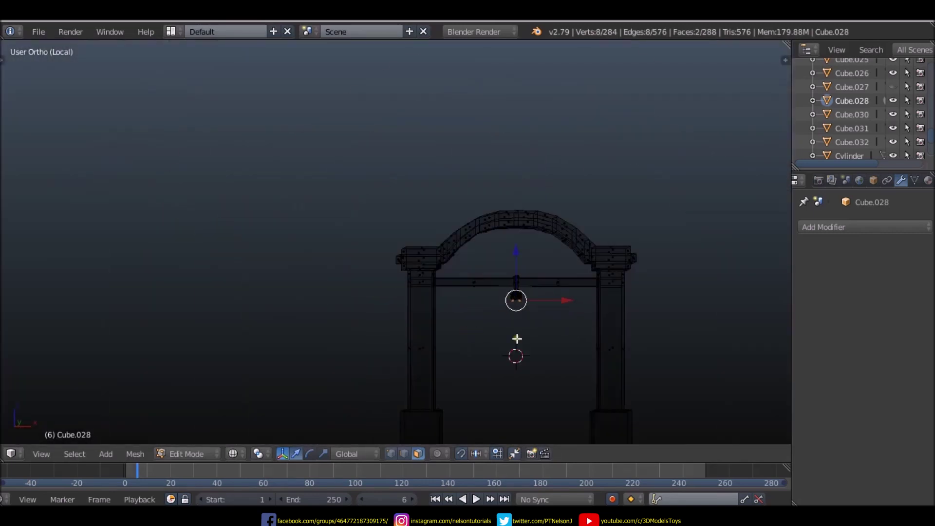
pyautogui.press('KP_1')
pyautogui.scroll(8, 517, 339)
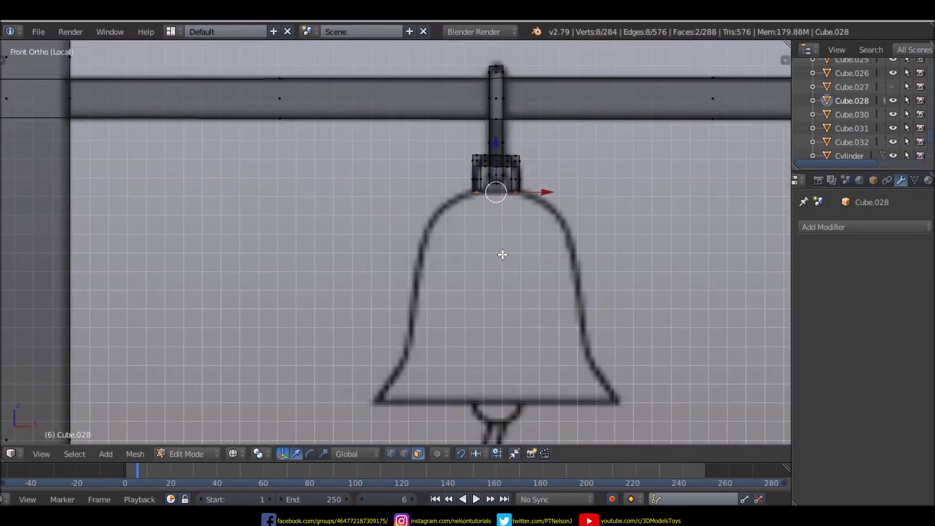
pyautogui.scroll(3, 509, 157)
pyautogui.scroll(3, 536, 192)
pyautogui.moveTo(536, 193); pyautogui.dragTo(532, 223, button='middle')
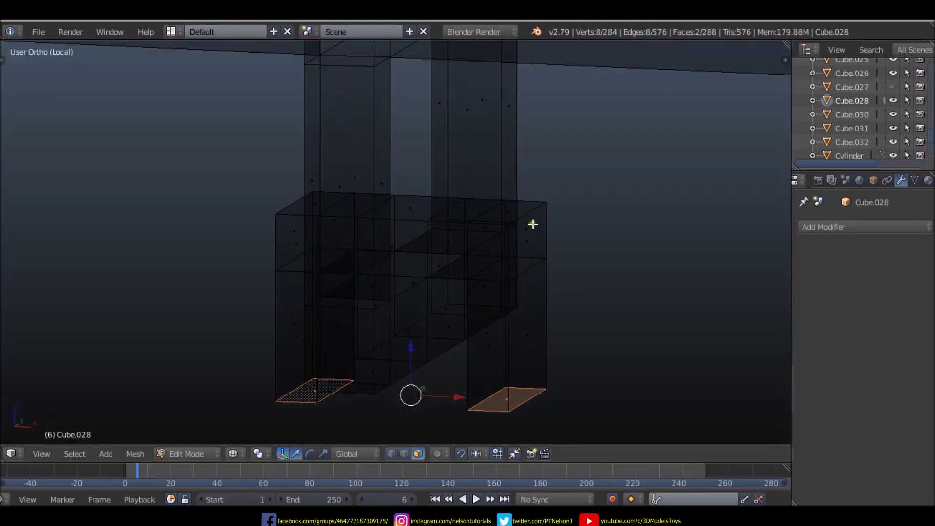
pyautogui.rightClick(533, 212)
pyautogui.hotkey('ctrl', 'Tab')
pyautogui.click(523, 200)
pyautogui.rightClick(523, 218)
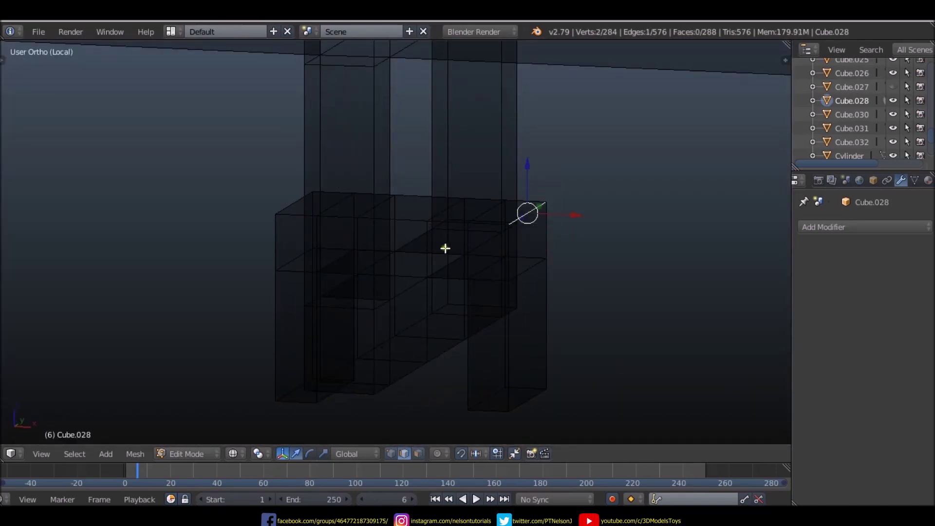
pyautogui.scroll(-3, 445, 248)
pyautogui.press('KP_1')
pyautogui.scroll(-2, 446, 244)
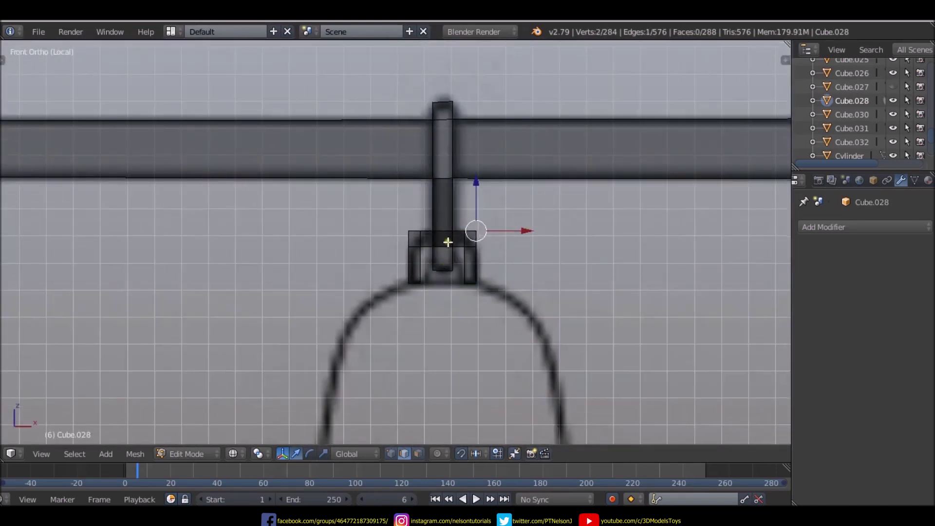
pyautogui.scroll(3, 445, 319)
pyautogui.scroll(-1, 447, 287)
# - Add a cylinder mesh and scale it down to about the arch's width
pyautogui.scroll(-6, 486, 146)
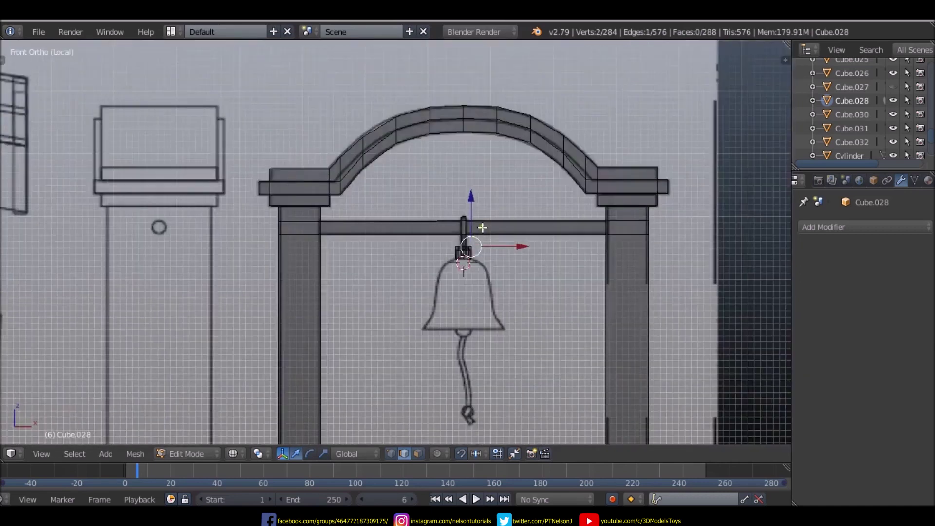
pyautogui.scroll(2, 478, 225)
pyautogui.hotkey('shift', 'a')
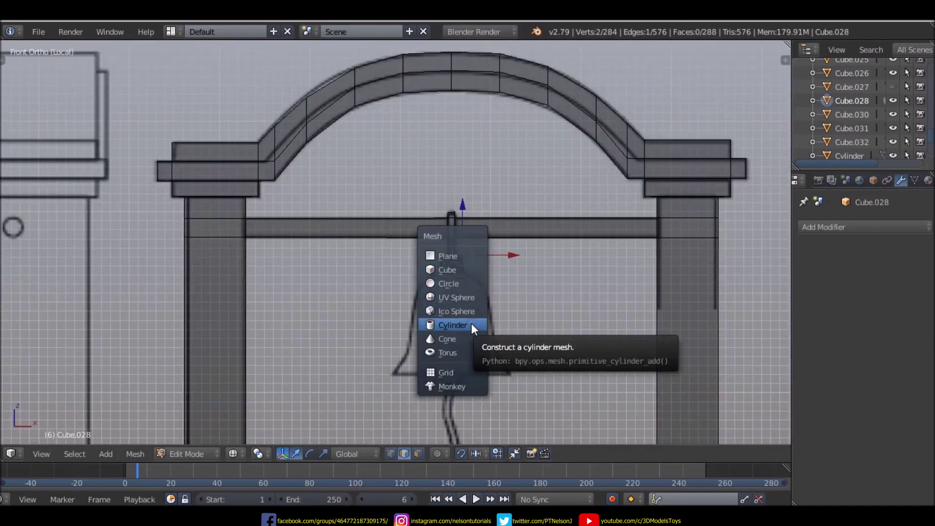
pyautogui.click(471, 323)
pyautogui.scroll(-6, 480, 292)
pyautogui.press('s')
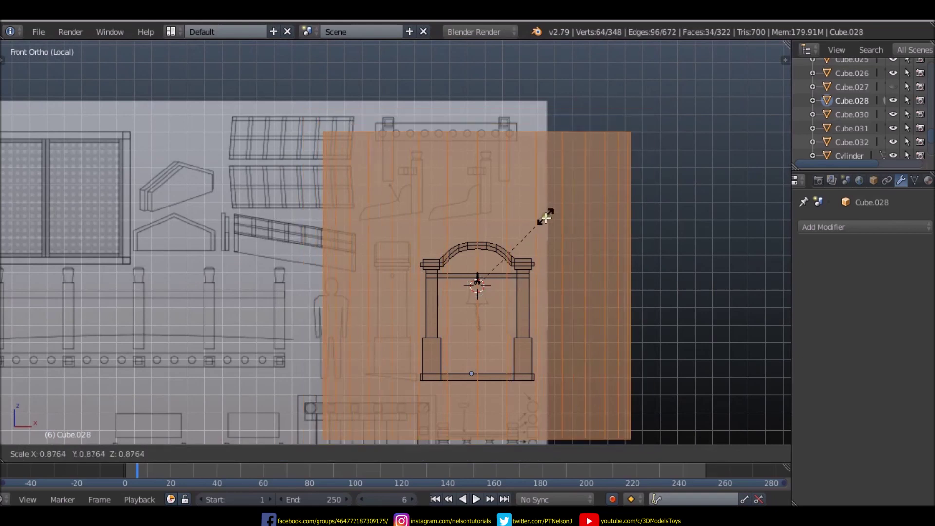
pyautogui.click(501, 266)
pyautogui.scroll(4, 501, 265)
# - Separate the cylinder into its own object and select all its geometry in edit mode
pyautogui.press('p')
pyautogui.click(474, 262)
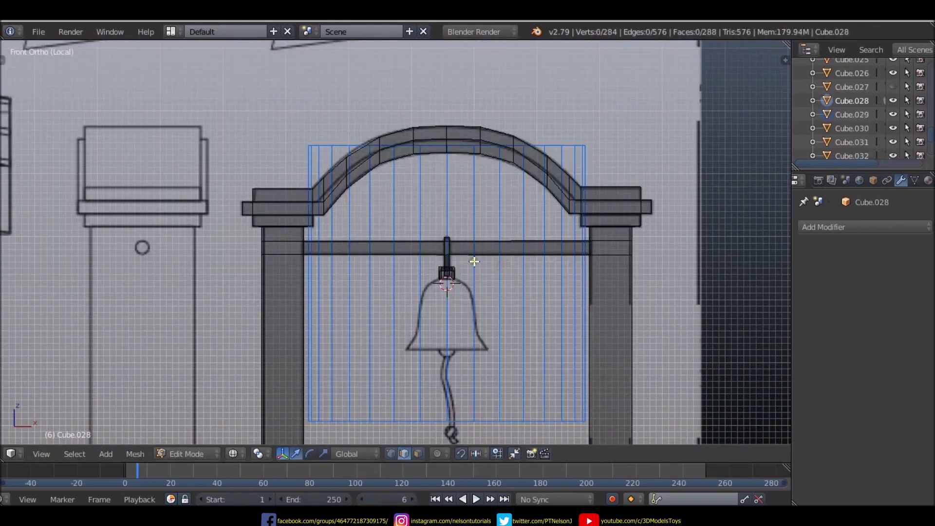
pyautogui.press('Tab')
pyautogui.rightClick(579, 148)
pyautogui.press('Tab')
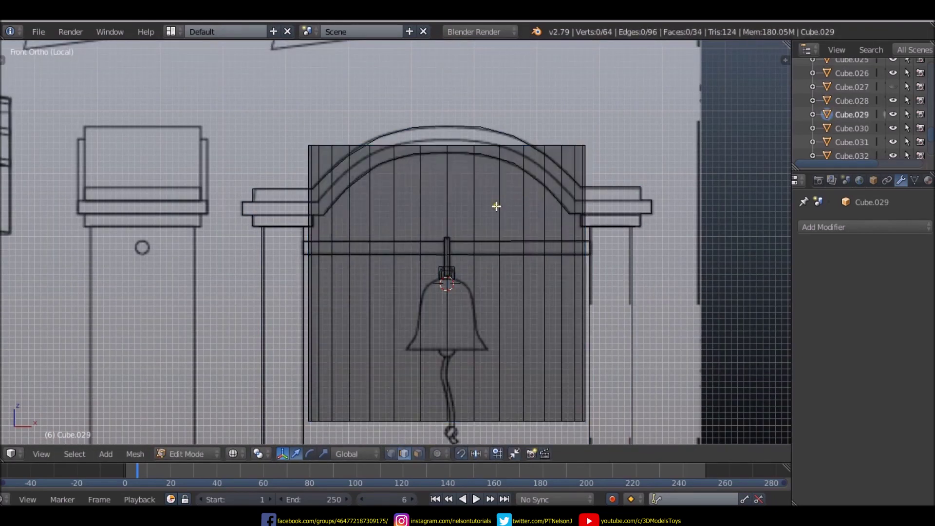
pyautogui.press('a')
# - Shrink the cylinder further over three scaling passes
pyautogui.press('s')
pyautogui.click(467, 254)
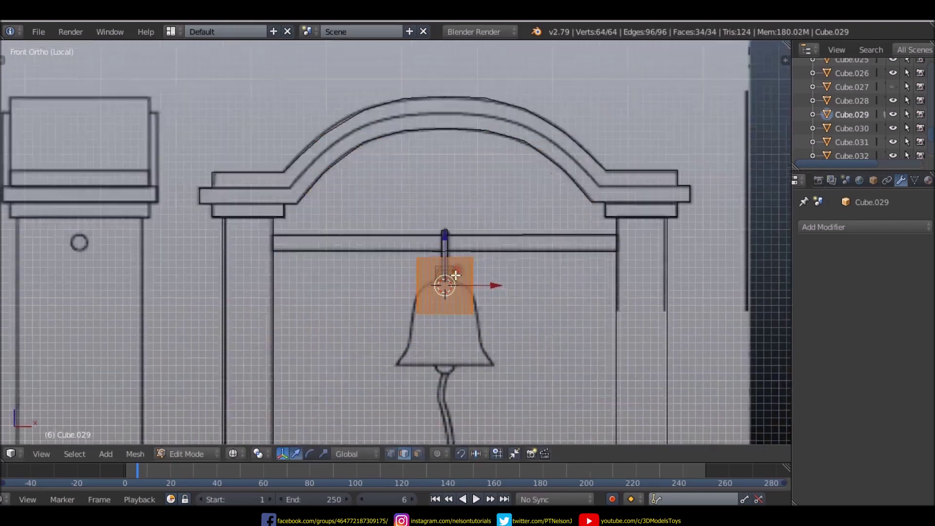
pyautogui.scroll(5, 467, 255)
pyautogui.press('s')
pyautogui.click(428, 290)
pyautogui.scroll(3, 422, 297)
pyautogui.press('s')
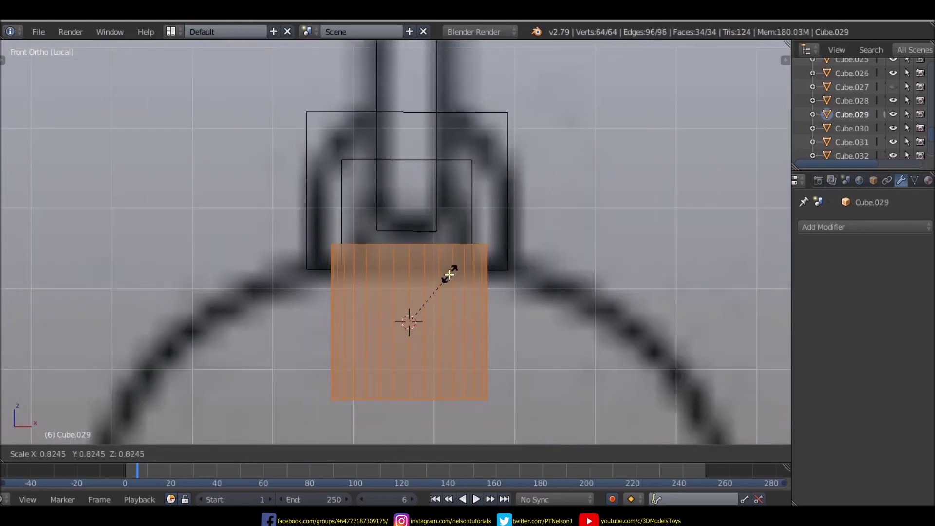
pyautogui.click(438, 286)
pyautogui.scroll(2, 431, 289)
# - Flatten the cylinder and move it up under the bracket onto the bell's crown
pyautogui.press('s')
pyautogui.press('x')
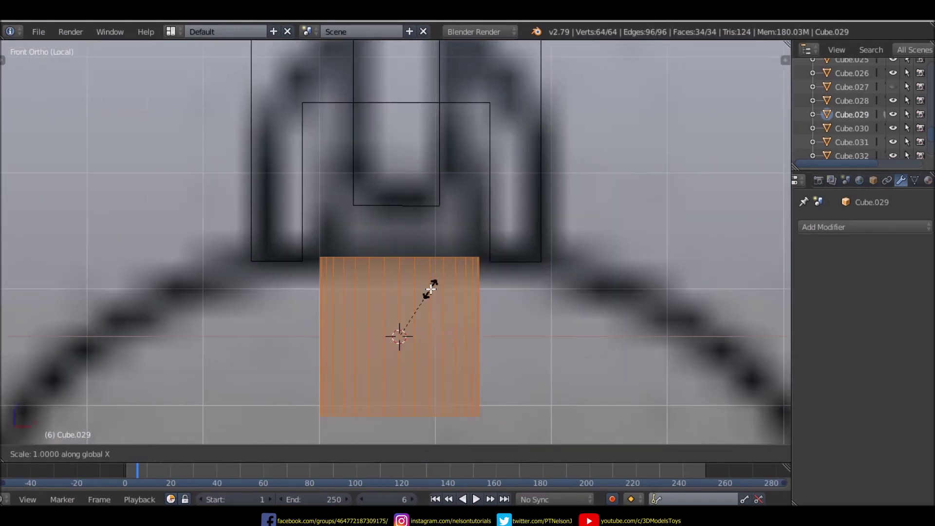
pyautogui.click(411, 323)
pyautogui.scroll(3, 396, 294)
pyautogui.moveTo(396, 294)
pyautogui.mouseDown()
pyautogui.moveTo(390, 135)
pyautogui.moveTo(397, 153)
pyautogui.mouseUp()
pyautogui.scroll(-4, 384, 172)
pyautogui.scroll(3, 395, 155)
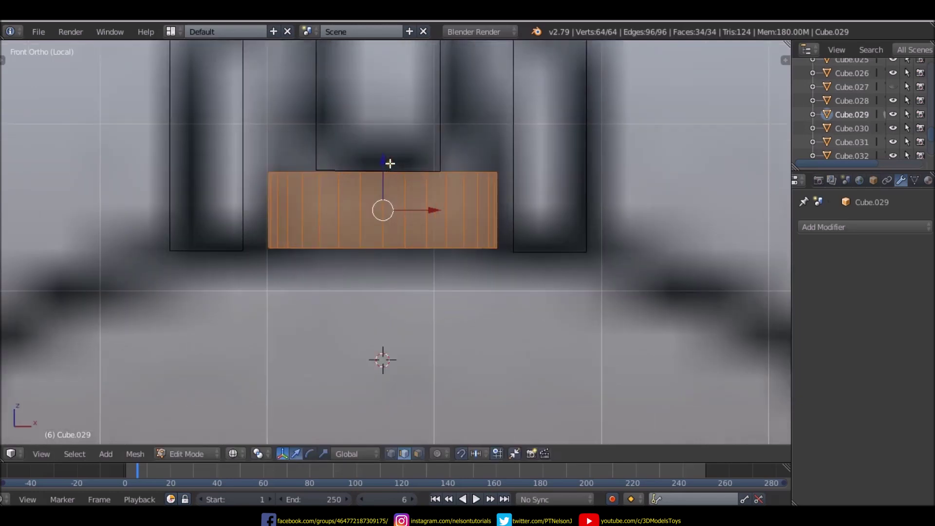
# - Check the flat cylinder's placement from top, front and angled views
pyautogui.moveTo(390, 163); pyautogui.dragTo(395, 179, button='middle')
pyautogui.press('KP_7')
pyautogui.scroll(-5, 440, 182)
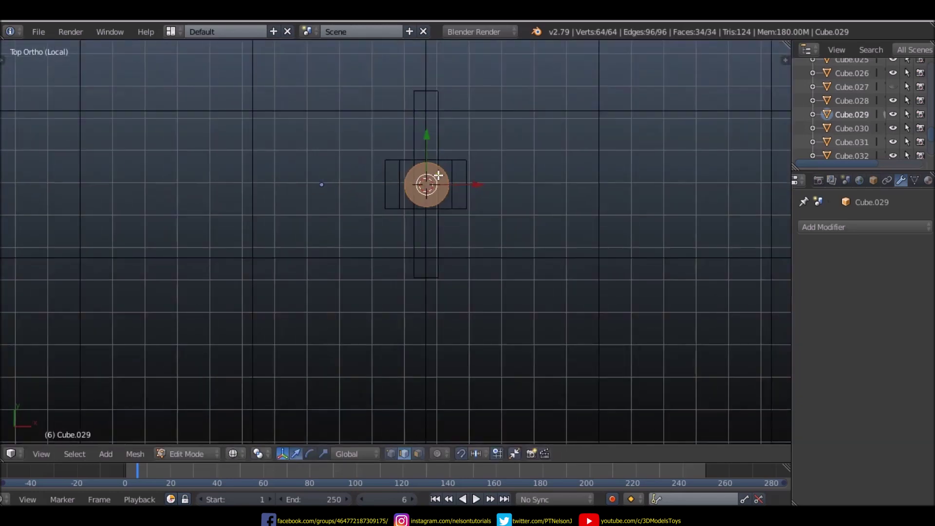
pyautogui.scroll(-3, 438, 176)
pyautogui.press('KP_1')
pyautogui.scroll(6, 438, 177)
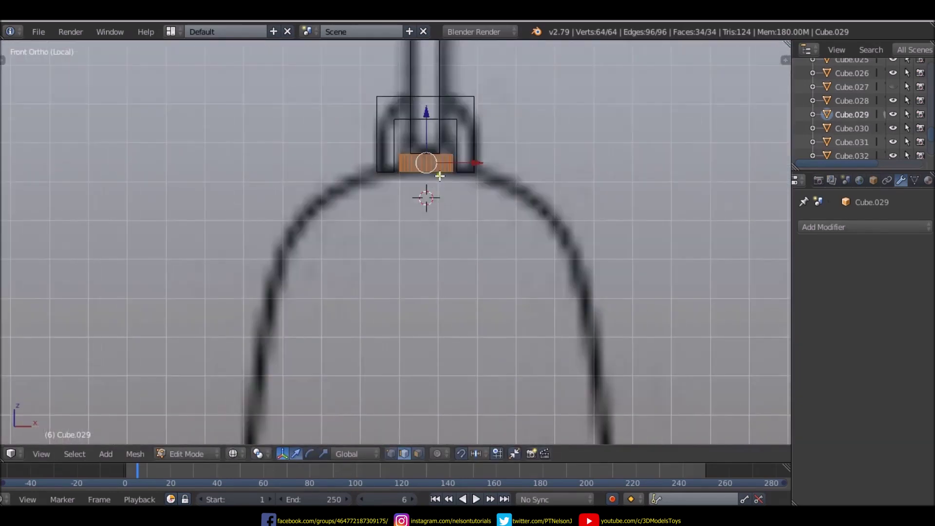
pyautogui.scroll(4, 438, 167)
pyautogui.scroll(1, 436, 158)
pyautogui.moveTo(435, 158); pyautogui.dragTo(428, 171, button='middle')
# - Raise the cylinder's top face and round its top edges with a bevel
pyautogui.hotkey('ctrl', 'Tab')
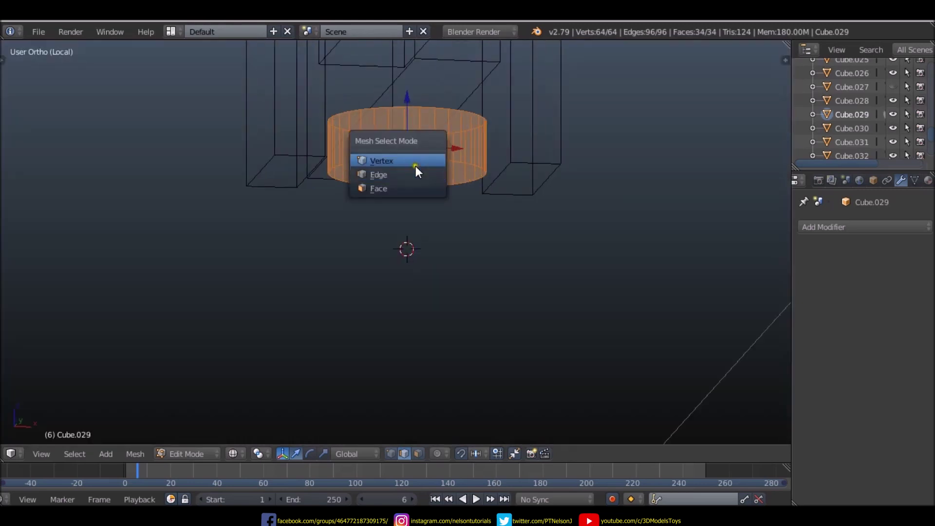
pyautogui.click(415, 165)
pyautogui.press('a')
pyautogui.rightClick(402, 136)
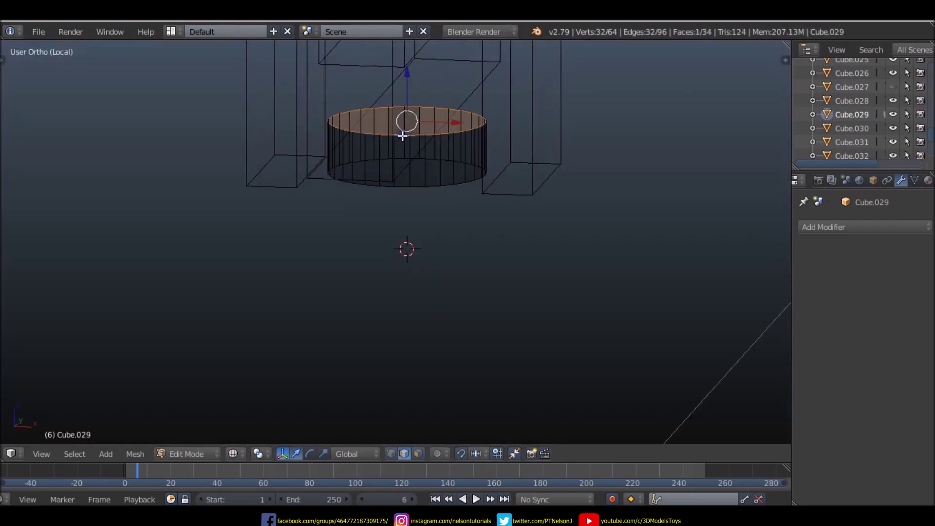
pyautogui.press('KP_1')
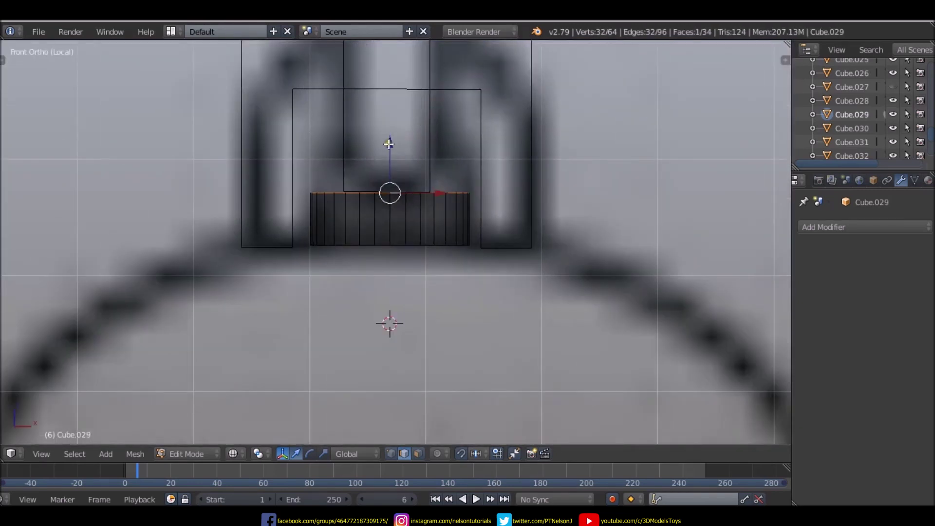
pyautogui.press('g')
pyautogui.click(397, 139)
pyautogui.hotkey('ctrl', 'b')
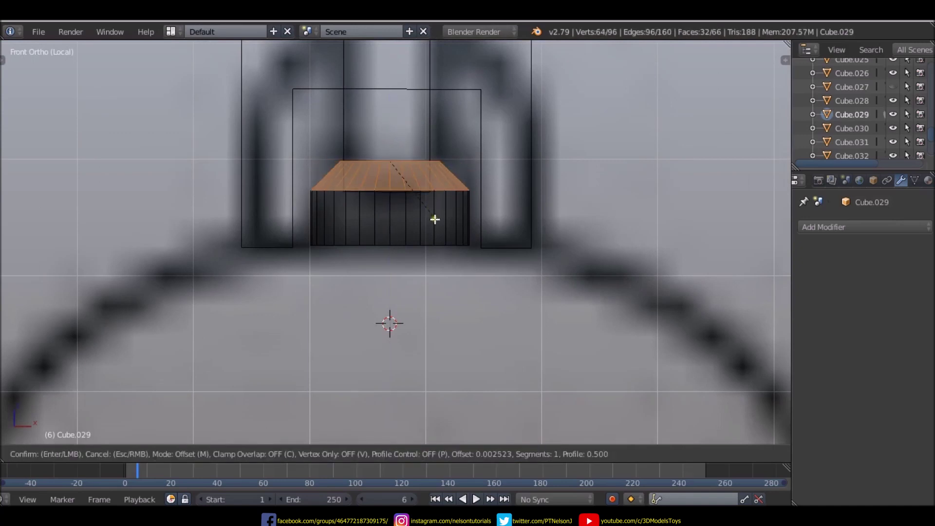
pyautogui.scroll(2, 437, 233)
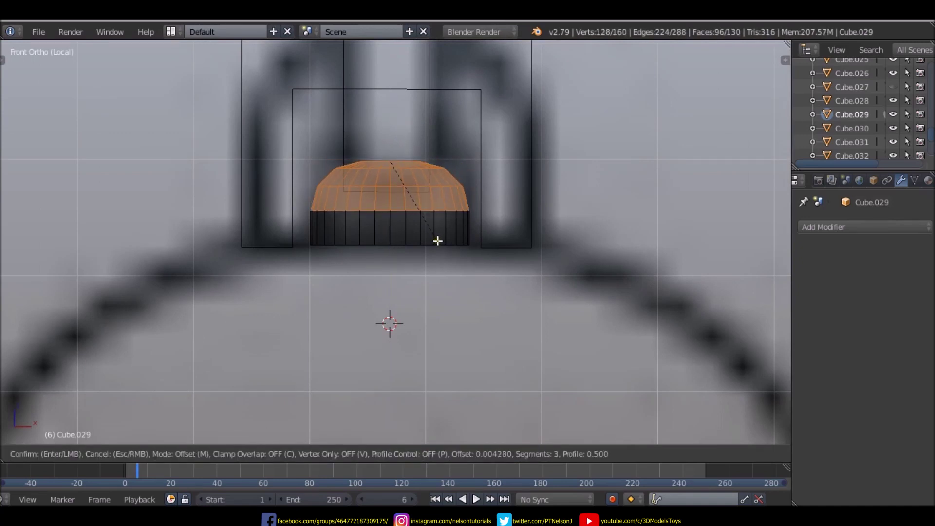
pyautogui.click(441, 239)
pyautogui.scroll(-3, 431, 250)
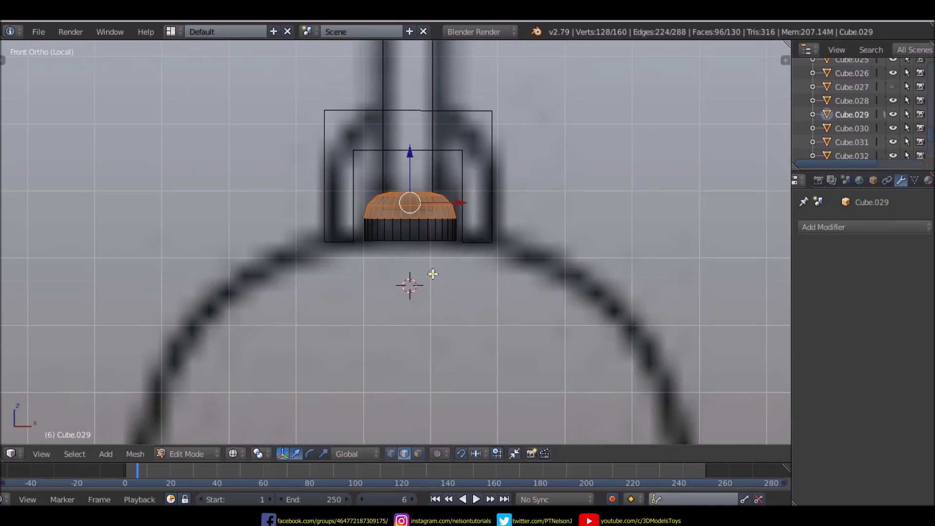
# - Select the cylinder's bottom face from below, then return to the front wireframe view
pyautogui.moveTo(432, 274); pyautogui.dragTo(426, 242, button='middle')
pyautogui.press('z')
pyautogui.keyDown('alt'); pyautogui.rightClick(426, 243); pyautogui.keyUp('alt')
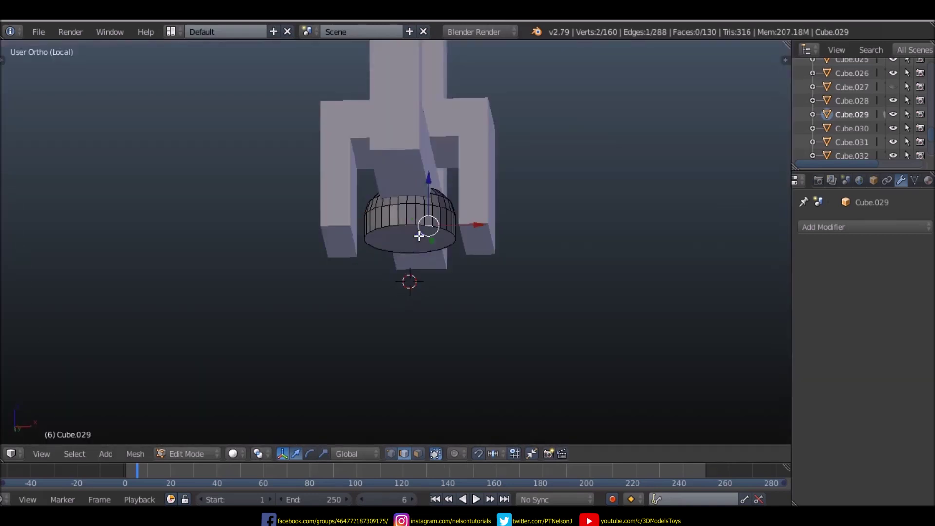
pyautogui.hotkey('ctrl', 'Tab')
pyautogui.click(426, 252)
pyautogui.press('z')
pyautogui.press('KP_1')
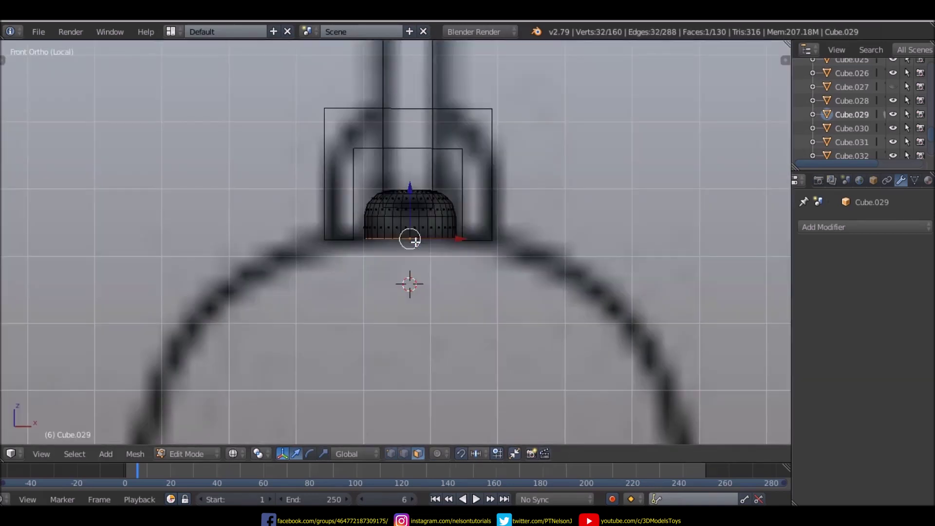
# - Extrude the bottom face in place and widen it into a flared ring
pyautogui.press('e')
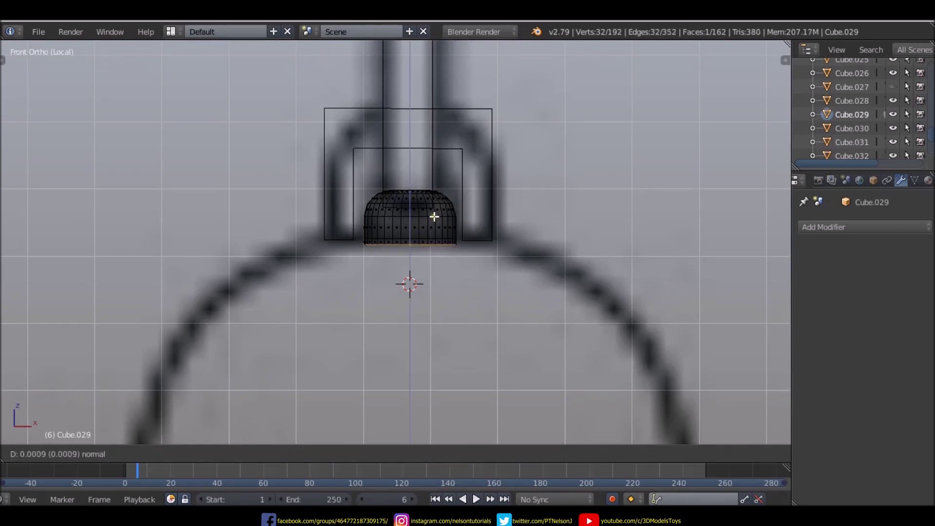
pyautogui.rightClick(433, 217)
pyautogui.hotkey('ctrl', 'z')
pyautogui.press('e')
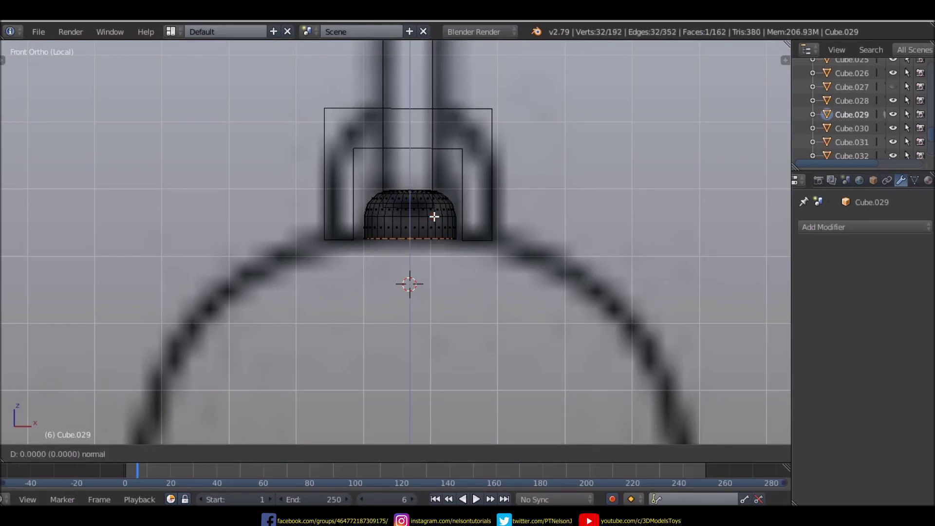
pyautogui.click(433, 235)
pyautogui.press('s')
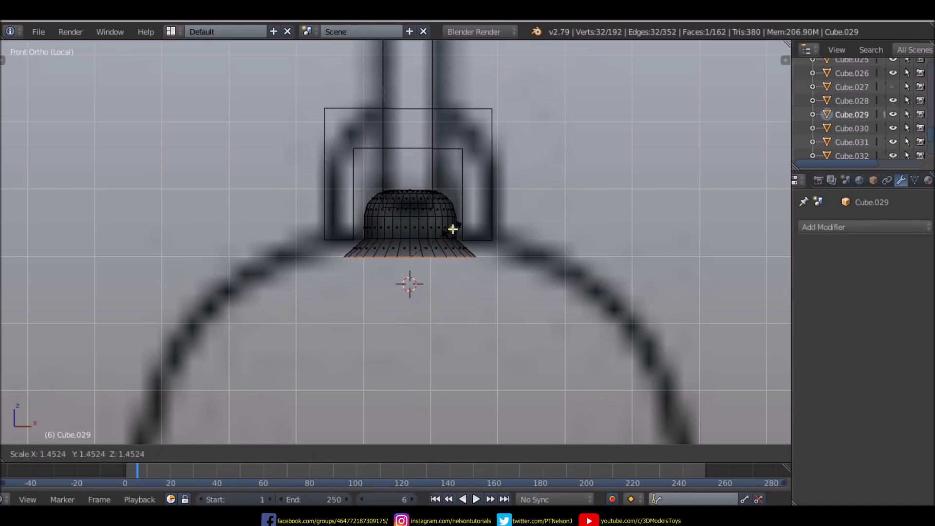
pyautogui.click(511, 217)
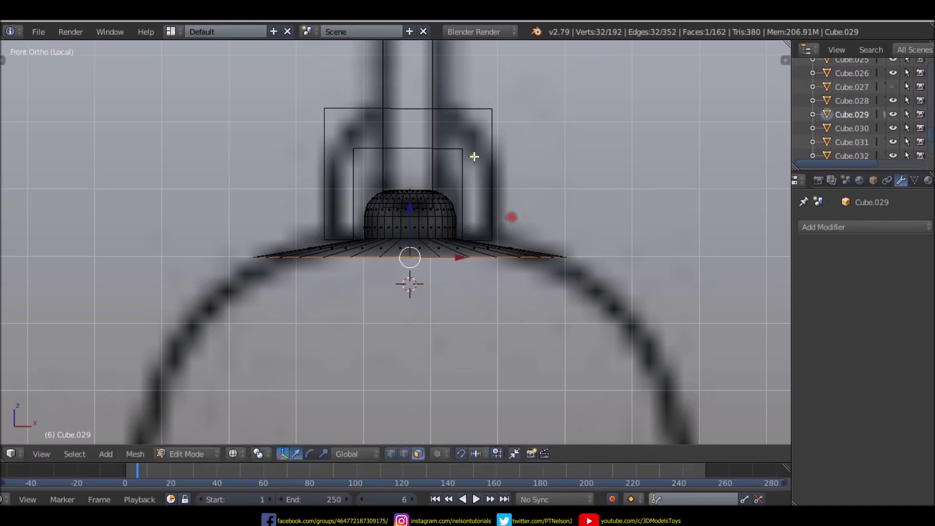
# - Extrude the wide ring downward and widen it for the bell's side
pyautogui.scroll(-4, 474, 155)
pyautogui.press('e')
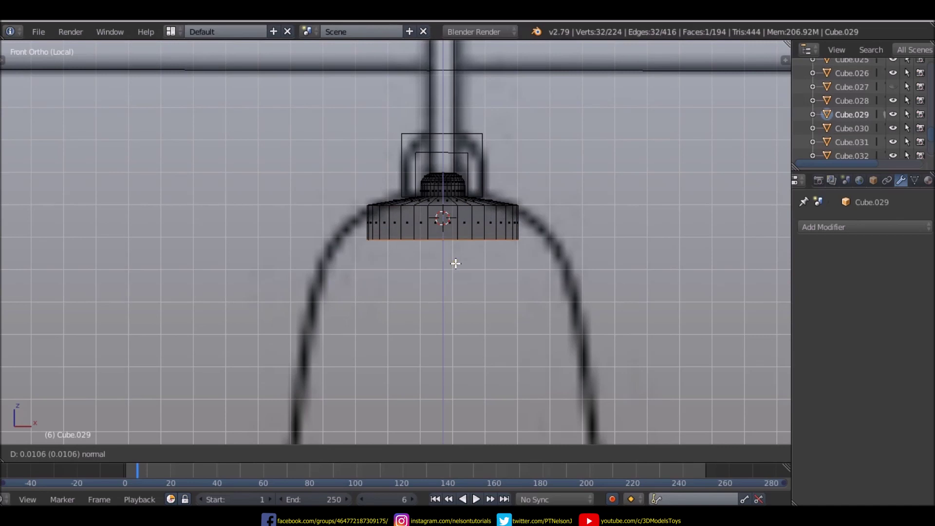
pyautogui.click(455, 262)
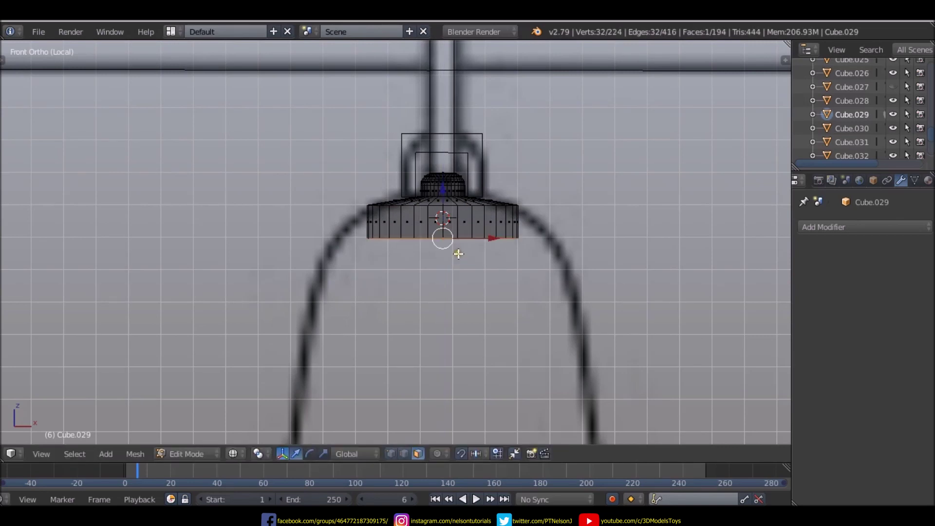
pyautogui.press('s')
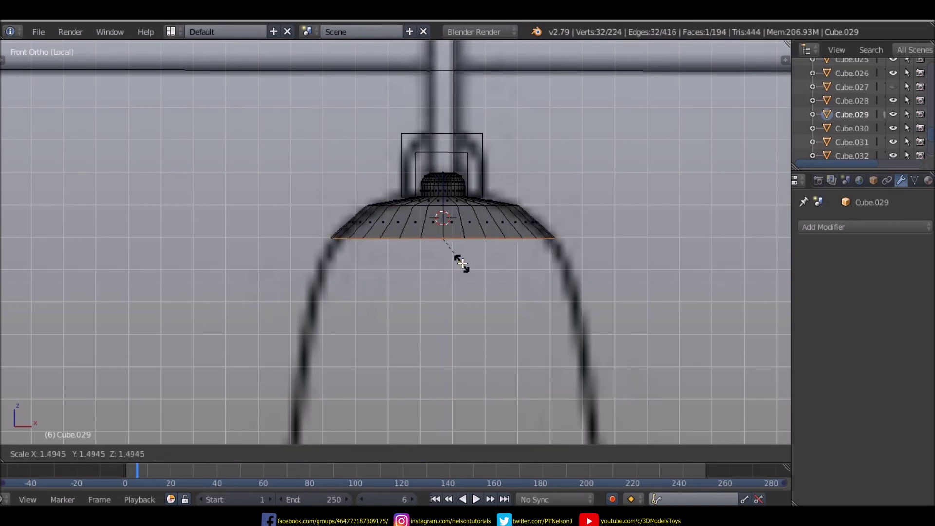
pyautogui.click(461, 263)
pyautogui.scroll(-3, 457, 262)
pyautogui.scroll(3, 448, 258)
# - Add two more progressively wider rings lower down the bell's upper body
pyautogui.press('e')
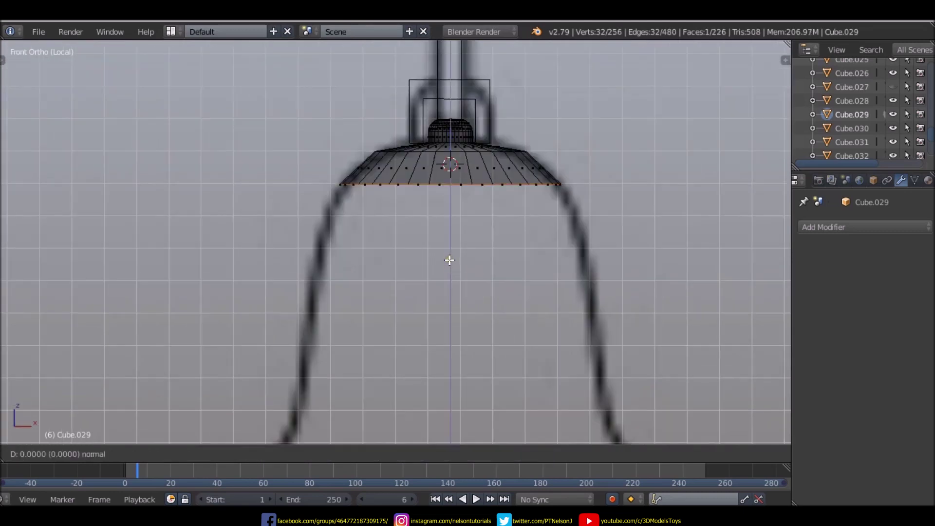
pyautogui.rightClick(449, 294)
pyautogui.press('s')
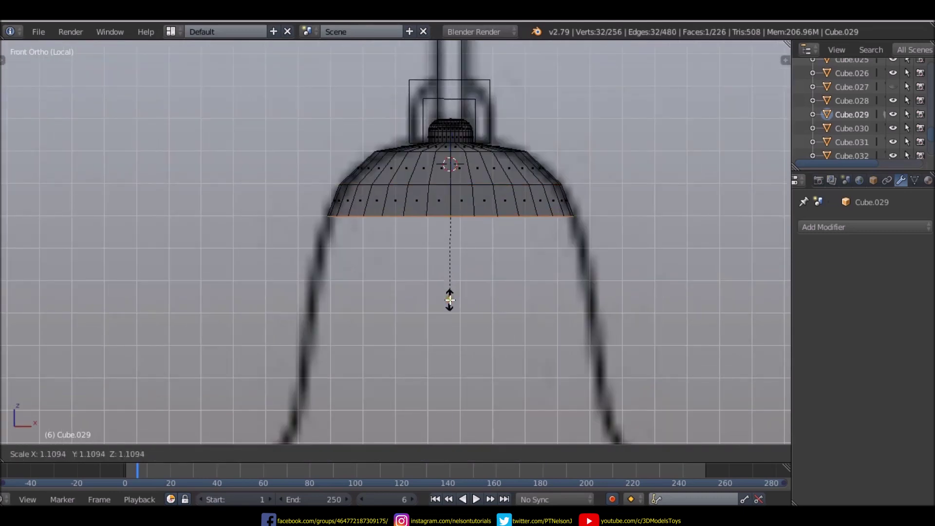
pyautogui.click(449, 303)
pyautogui.press('e')
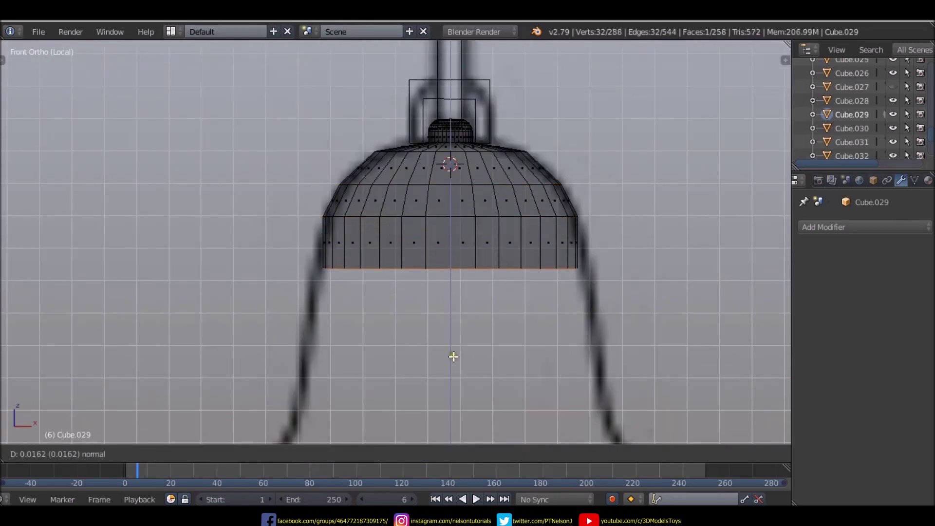
pyautogui.click(454, 370)
pyautogui.press('s')
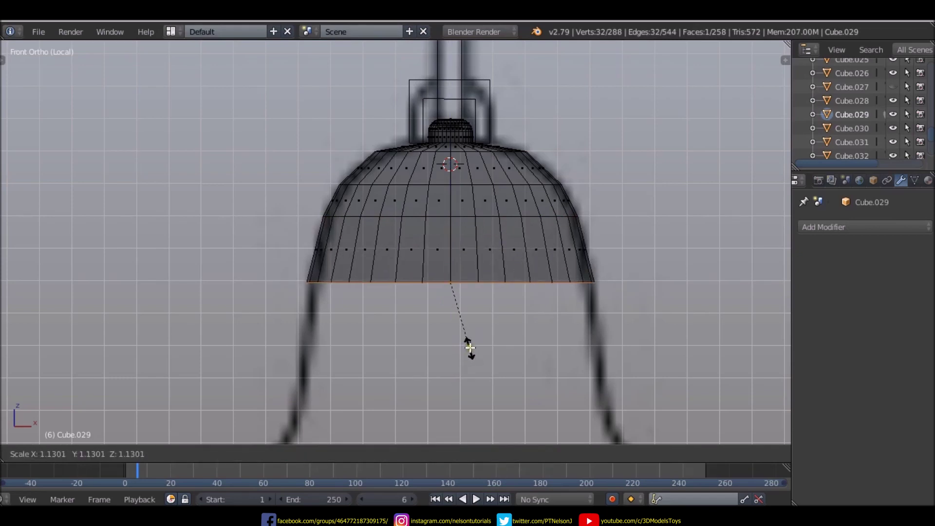
# - Confirm the flared ring, then add and widen another ring below it
pyautogui.click(470, 345)
pyautogui.scroll(-3, 463, 268)
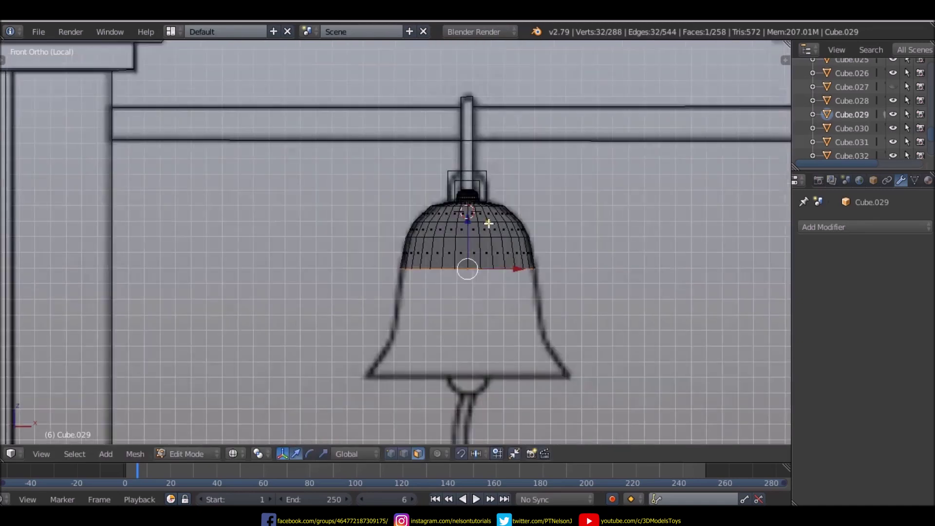
pyautogui.scroll(2, 484, 294)
pyautogui.press('e')
pyautogui.rightClick(482, 348)
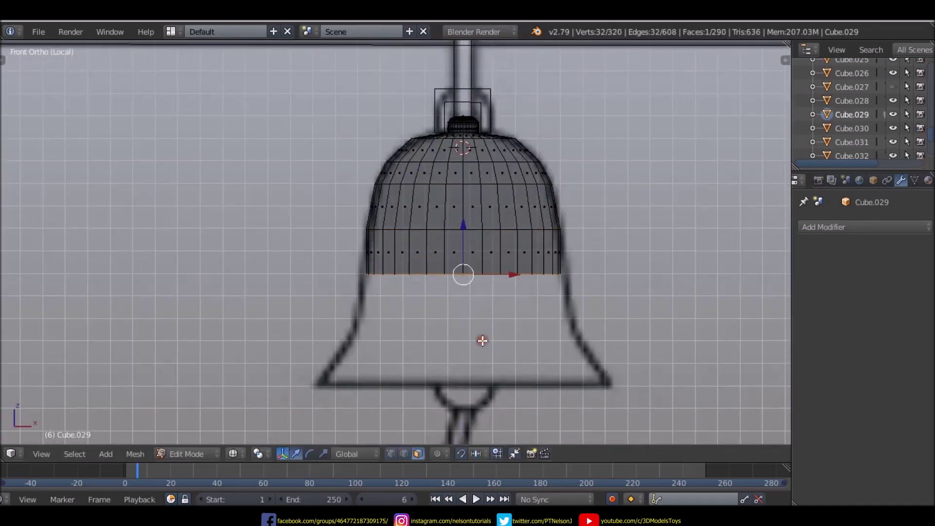
pyautogui.press('s')
pyautogui.click(483, 345)
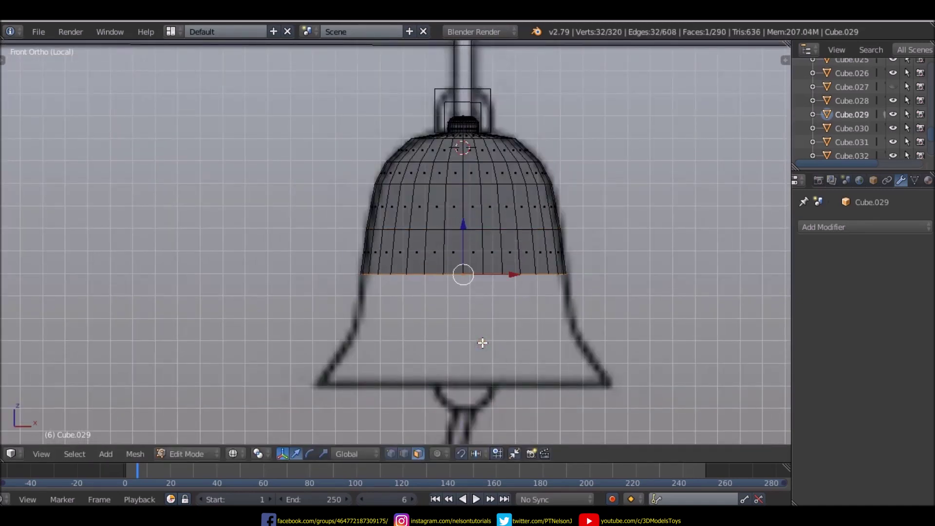
# - Extrude two more rings downward, undo a surplus one, and widen the bottom ring
pyautogui.press('e')
pyautogui.click(477, 377)
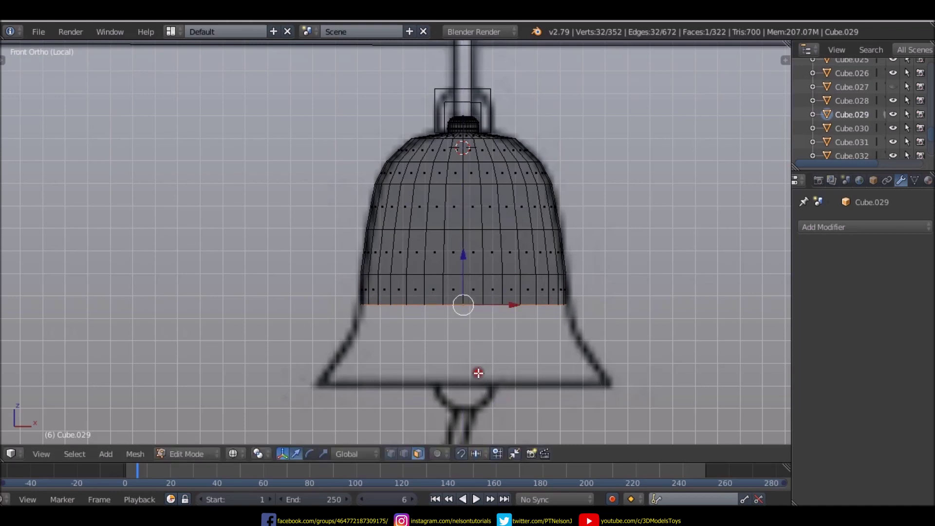
pyautogui.press('e')
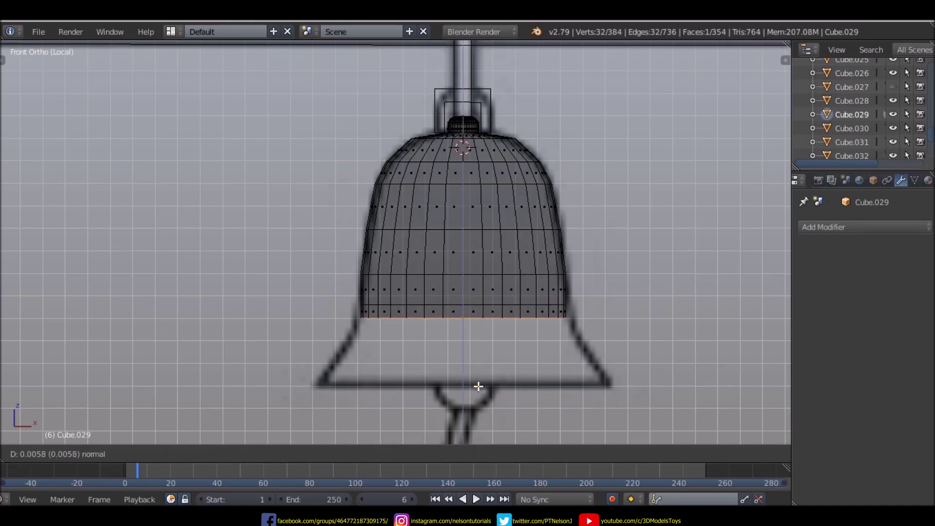
pyautogui.click(478, 386)
pyautogui.press('e')
pyautogui.press('Escape')
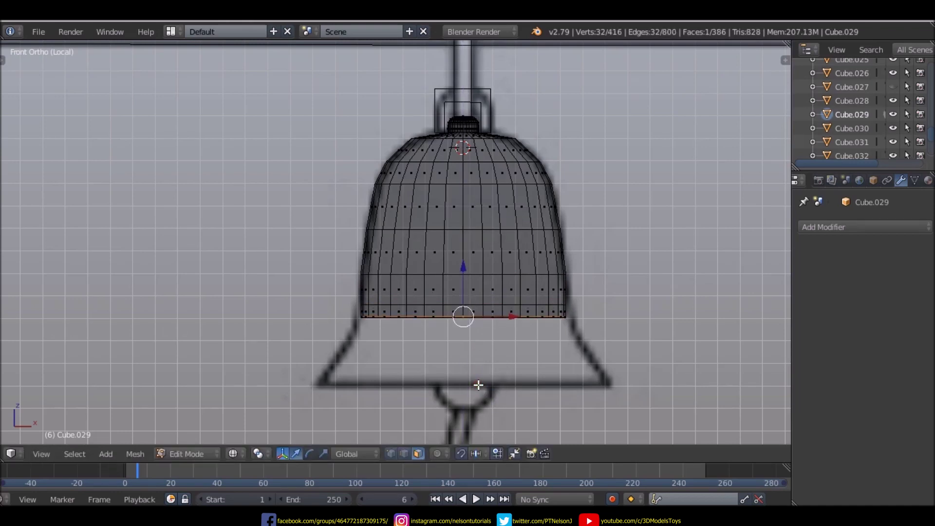
pyautogui.hotkey('ctrl', 'z')
pyautogui.press('s')
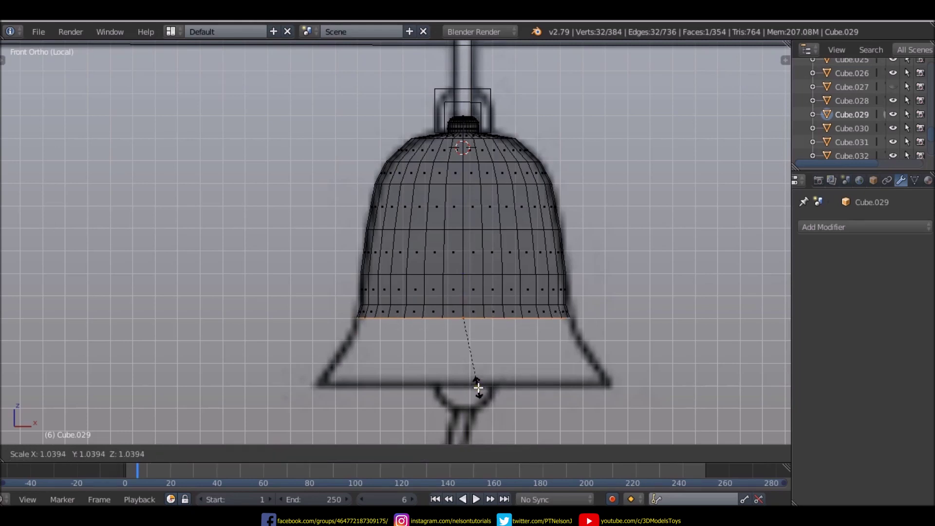
pyautogui.click(478, 387)
# - Add another flared ring lower down and widen the bottom ring toward the mouth
pyautogui.press('e')
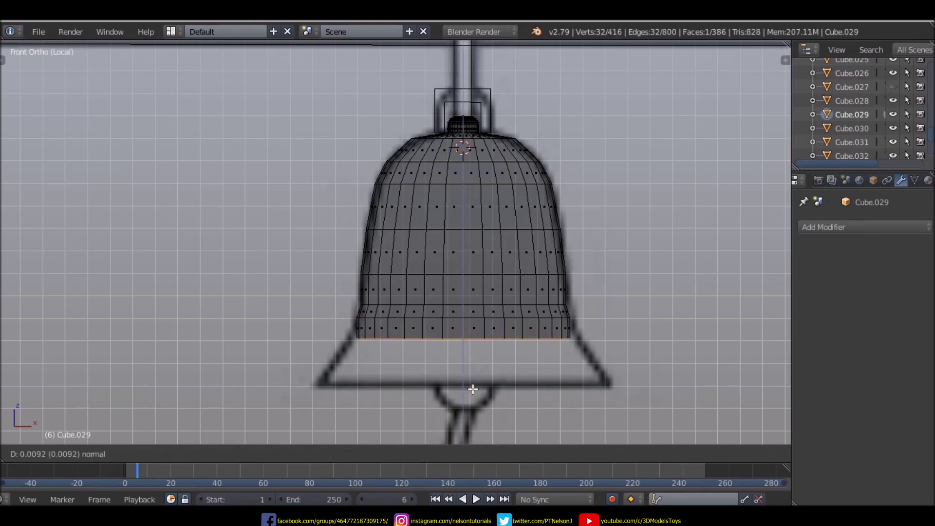
pyautogui.click(472, 390)
pyautogui.press('s')
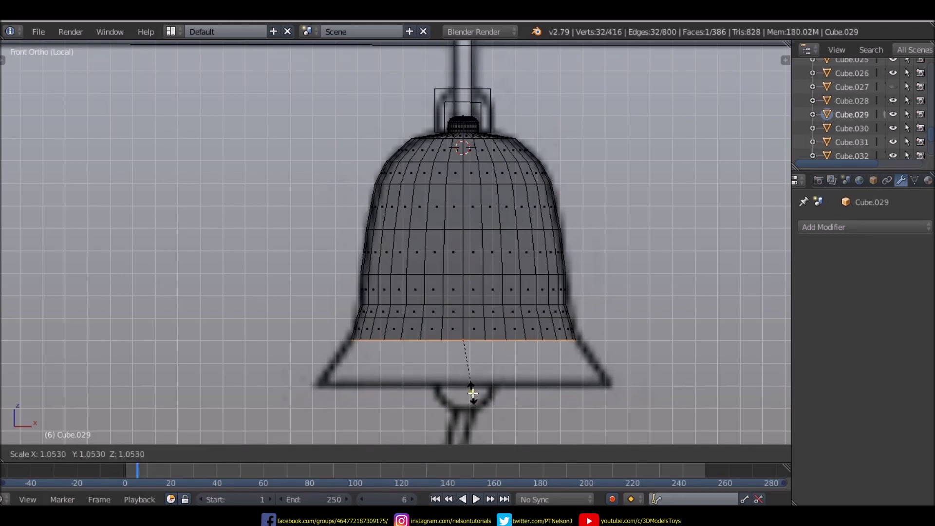
pyautogui.click(472, 395)
pyautogui.press('e')
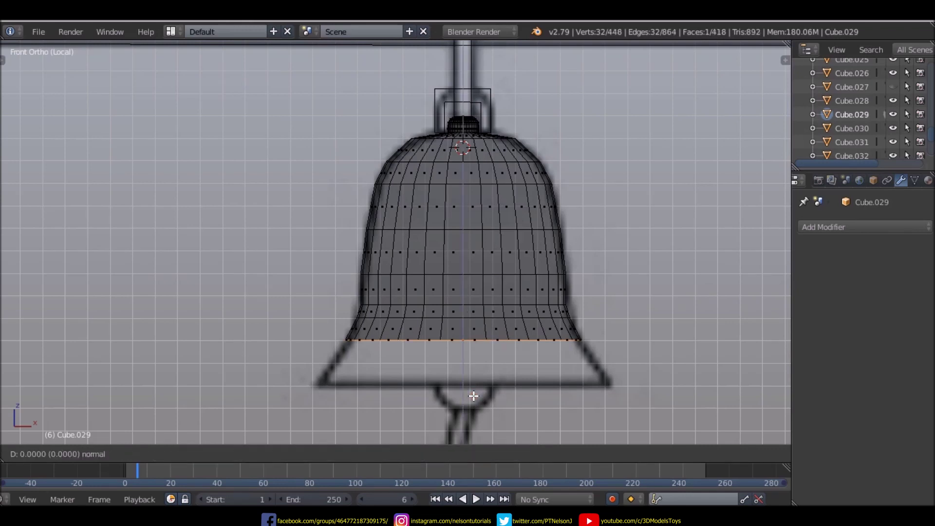
pyautogui.click(474, 417)
pyautogui.press('e')
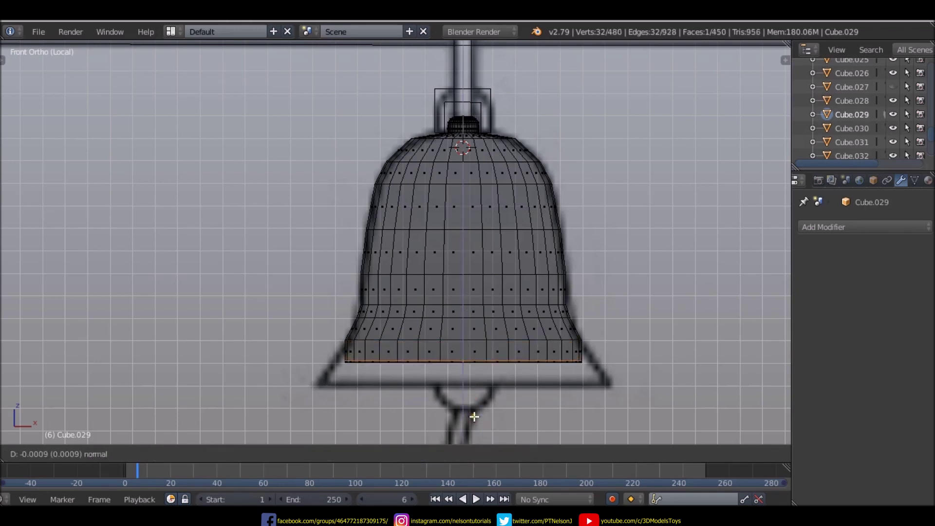
pyautogui.click(474, 416)
pyautogui.hotkey('ctrl', 'z')
pyautogui.press('s')
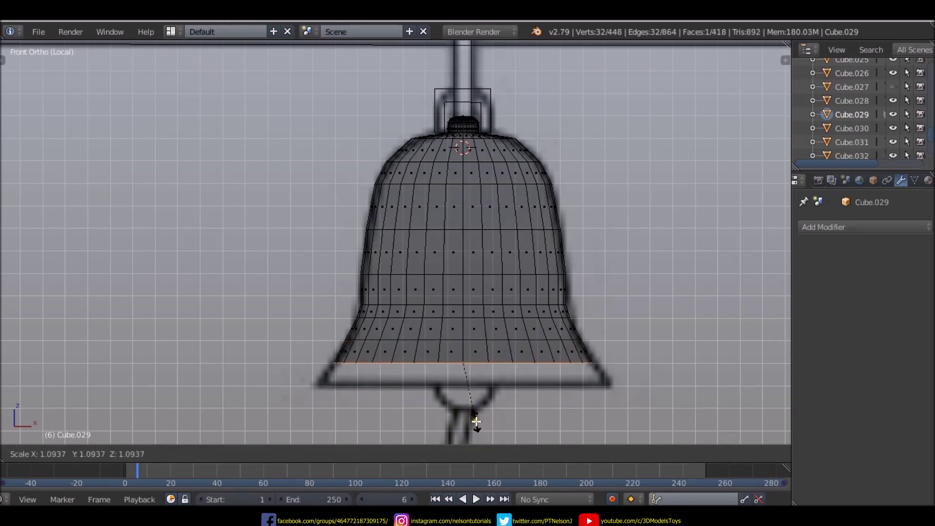
pyautogui.click(476, 423)
# - Extrude a final ring and flare it out to the reference's mouth width
pyautogui.scroll(-3, 477, 423)
pyautogui.scroll(3, 463, 336)
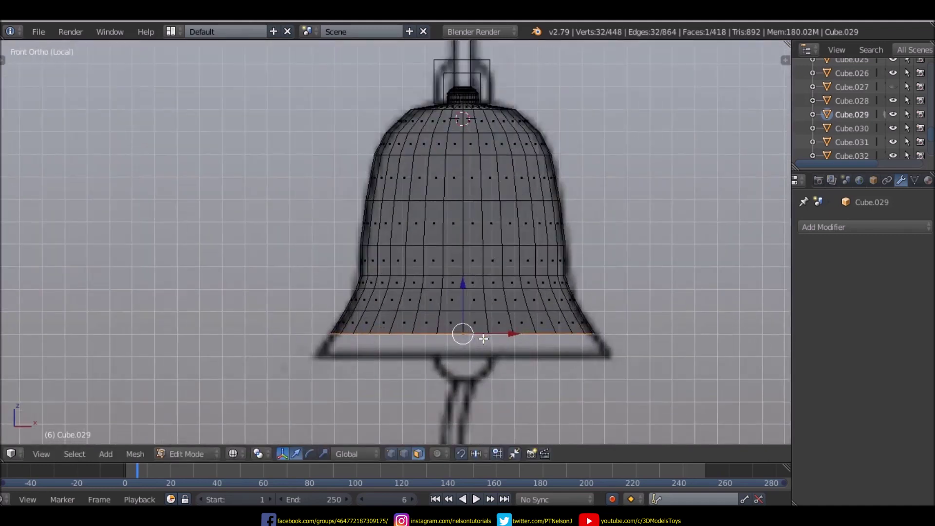
pyautogui.press('e')
pyautogui.click(483, 362)
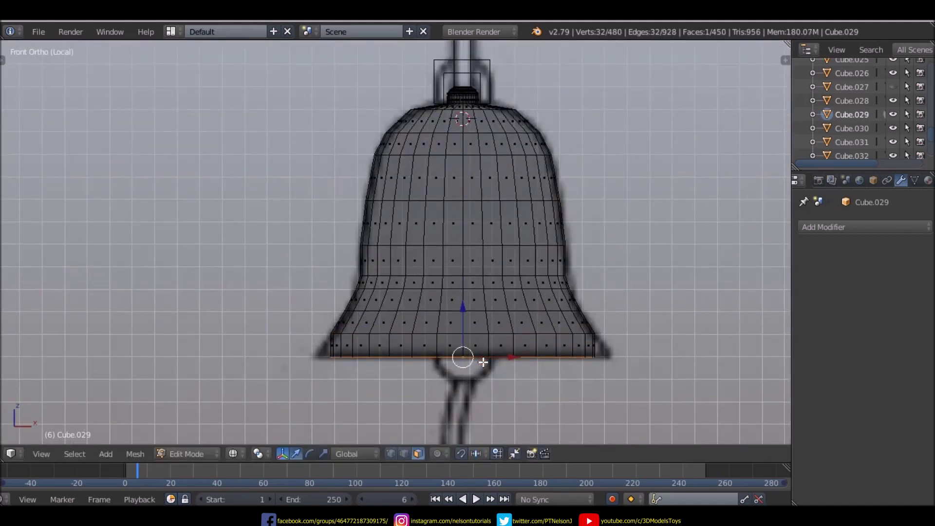
pyautogui.press('s')
pyautogui.click(483, 367)
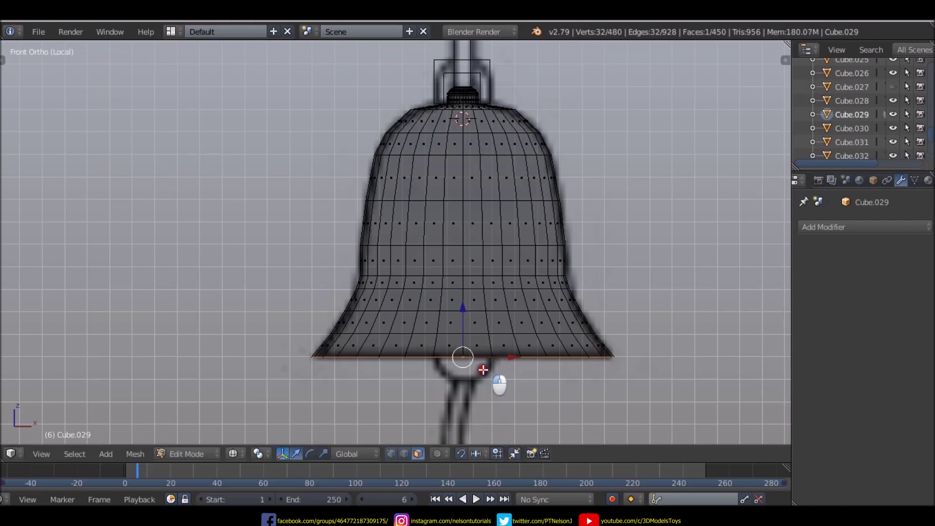
pyautogui.scroll(-2, 489, 289)
pyautogui.scroll(-2, 468, 285)
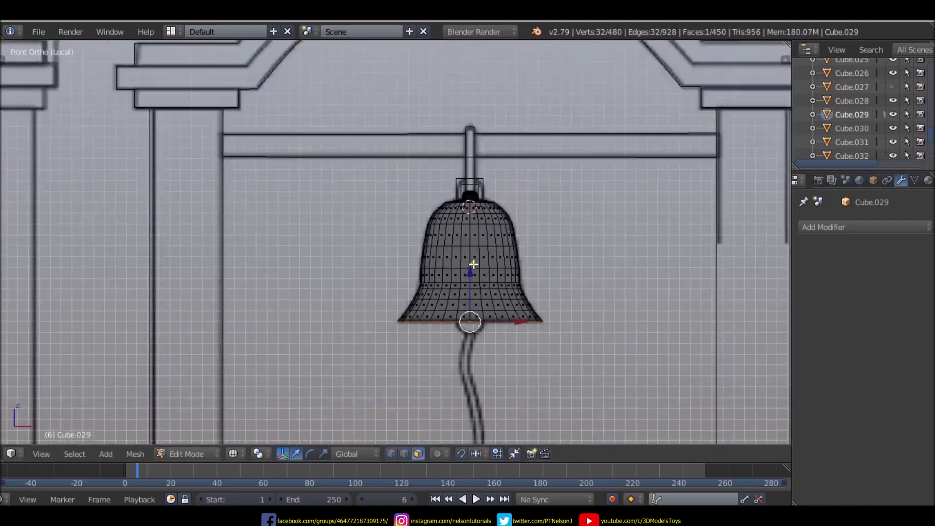
pyautogui.scroll(5, 472, 273)
pyautogui.scroll(-2, 476, 293)
pyautogui.scroll(2, 478, 255)
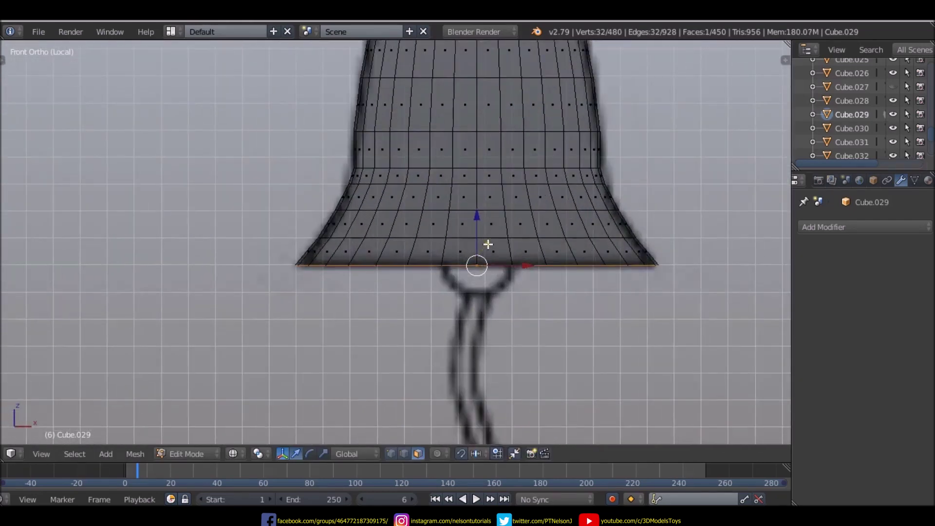
# - Extrude a short lip from the bottom edge and give it a two-segment bevel
pyautogui.press('e')
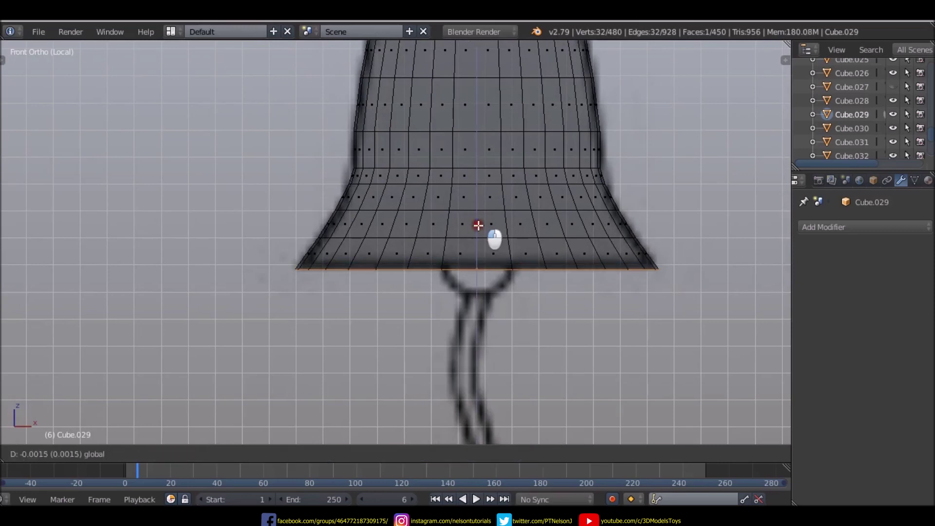
pyautogui.click(478, 244)
pyautogui.hotkey('ctrl', 'b')
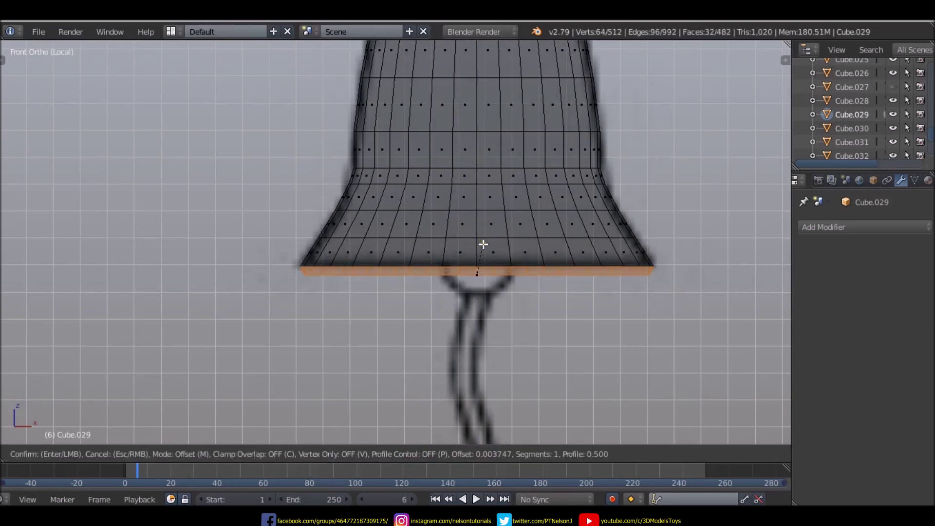
pyautogui.scroll(1, 484, 236)
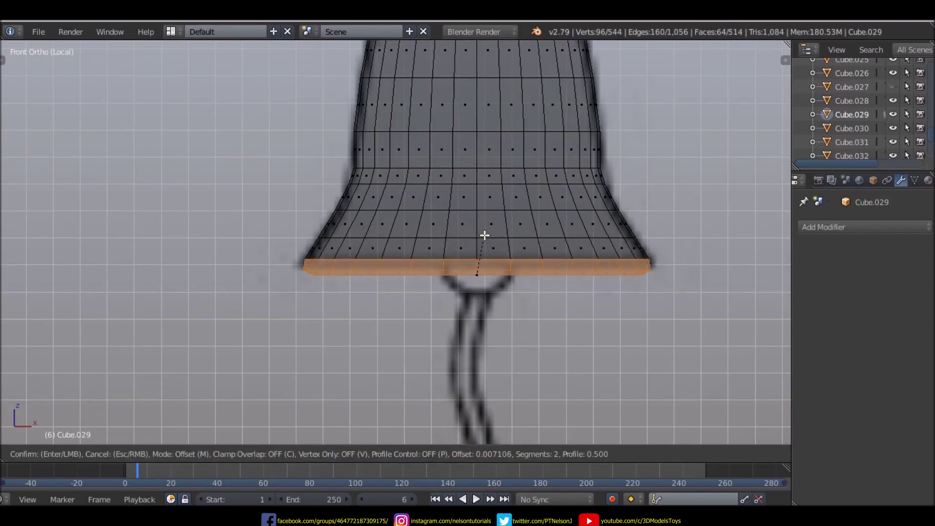
pyautogui.click(484, 239)
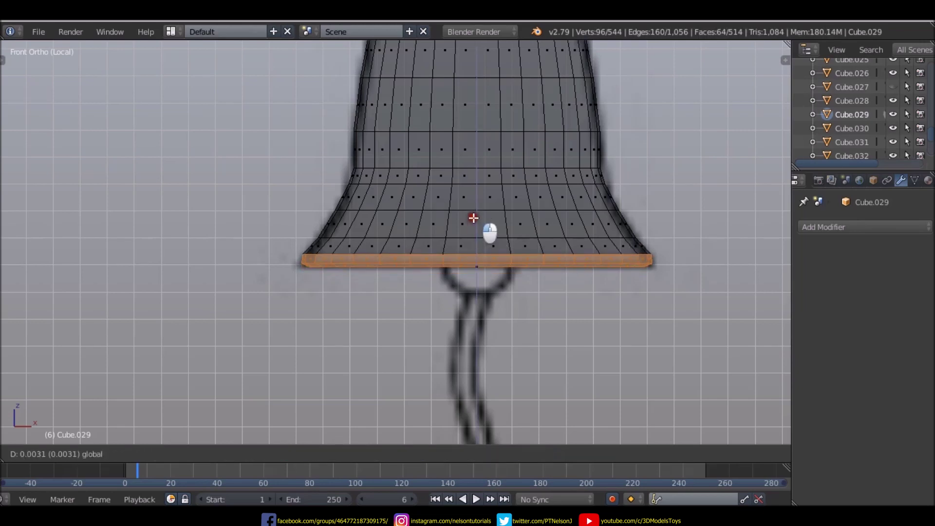
# - Orbit around the bell to inspect the bevelled rim from the front and underside
pyautogui.scroll(-4, 474, 224)
pyautogui.scroll(-3, 473, 220)
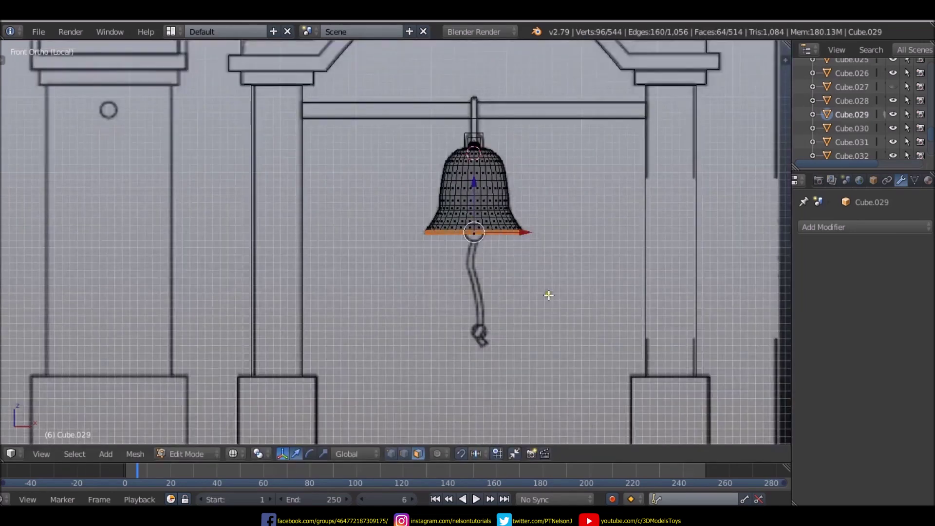
pyautogui.moveTo(550, 295)
pyautogui.mouseDown(button='middle')
pyautogui.moveTo(409, 240)
pyautogui.moveTo(192, 330)
pyautogui.moveTo(570, 309)
pyautogui.mouseUp(button='middle')
pyautogui.press('KP_1')
pyautogui.scroll(4, 486, 259)
pyautogui.scroll(-2, 482, 248)
pyautogui.moveTo(482, 248); pyautogui.dragTo(501, 234, button='middle')
# - Select the bell's bottom cap face and inset it, leaving a thin rim, in front wireframe view
pyautogui.hotkey('ctrl', 'Tab')
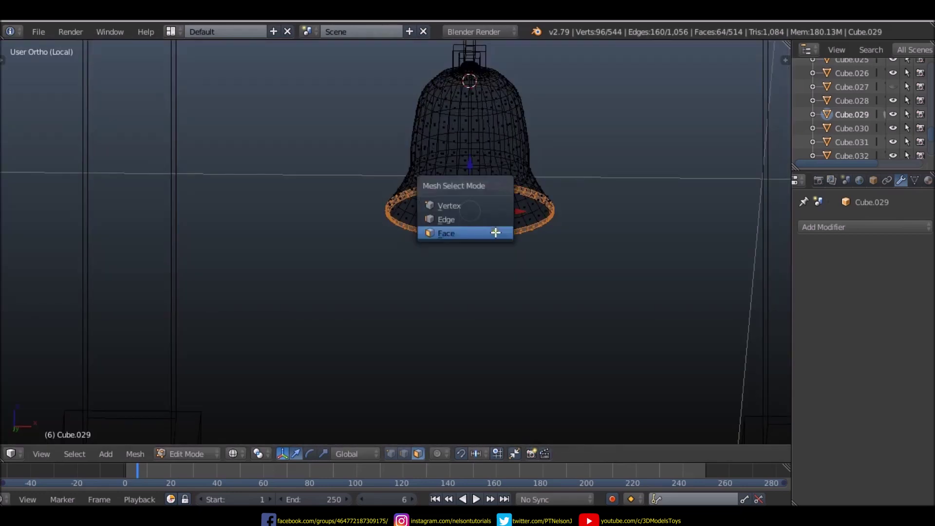
pyautogui.click(495, 232)
pyautogui.press('z')
pyautogui.rightClick(478, 212)
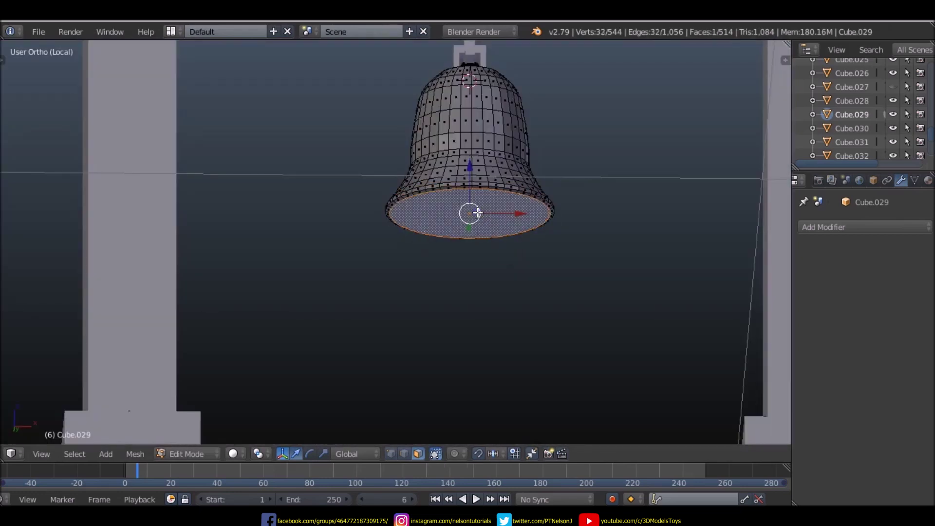
pyautogui.press('i')
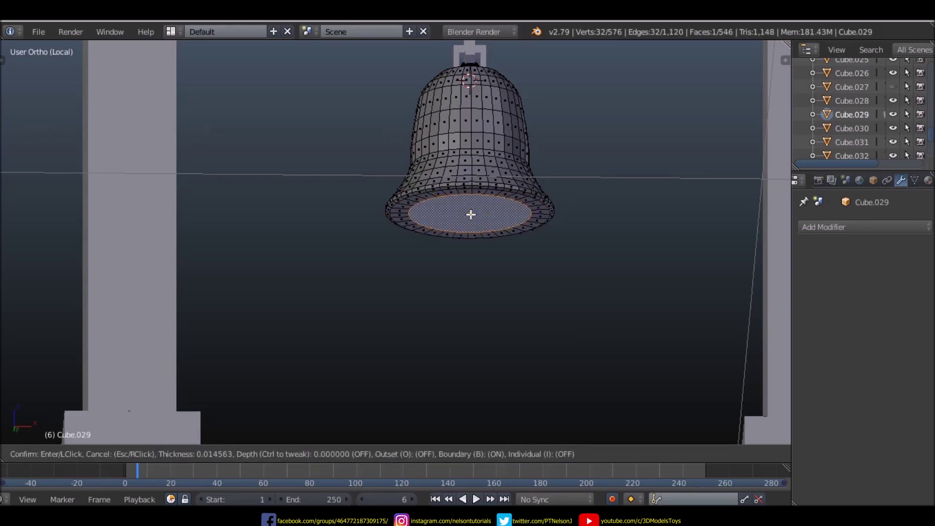
pyautogui.click(469, 217)
pyautogui.press('z')
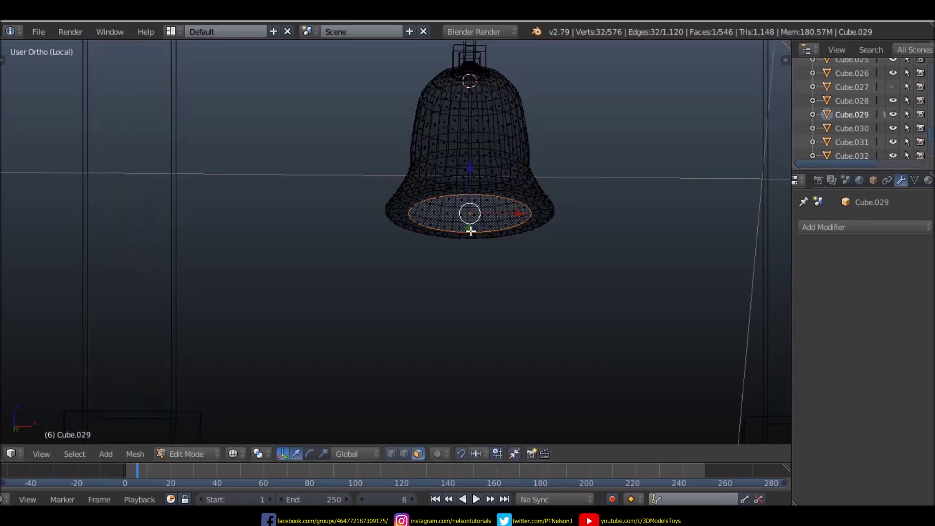
pyautogui.press('KP_1')
# - Extrude the inset face into the bell and shrink it to about 0.77
pyautogui.press('e')
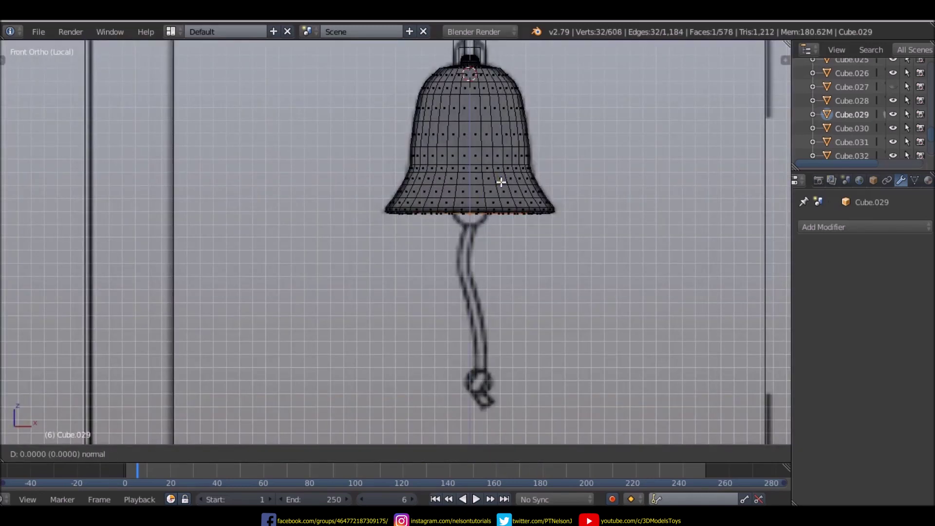
pyautogui.click(501, 147)
pyautogui.scroll(-3, 501, 146)
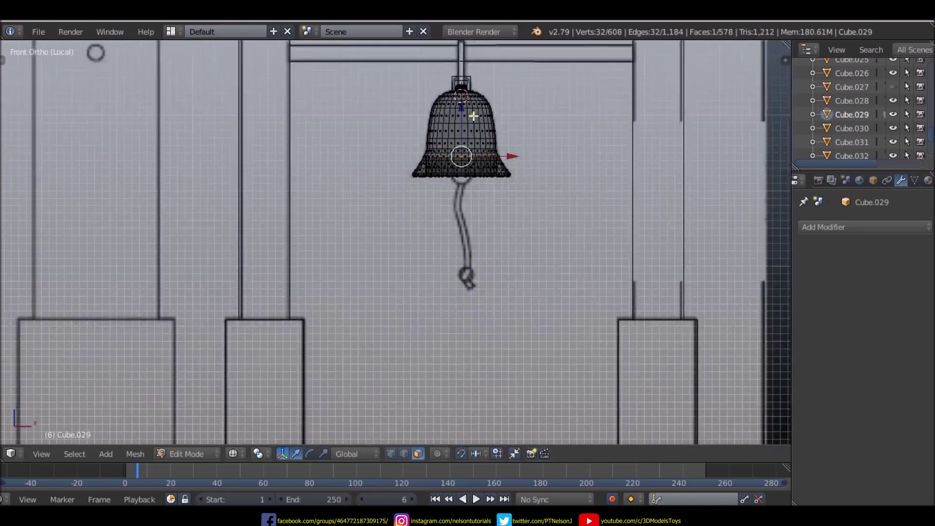
pyautogui.scroll(5, 480, 147)
pyautogui.press('s')
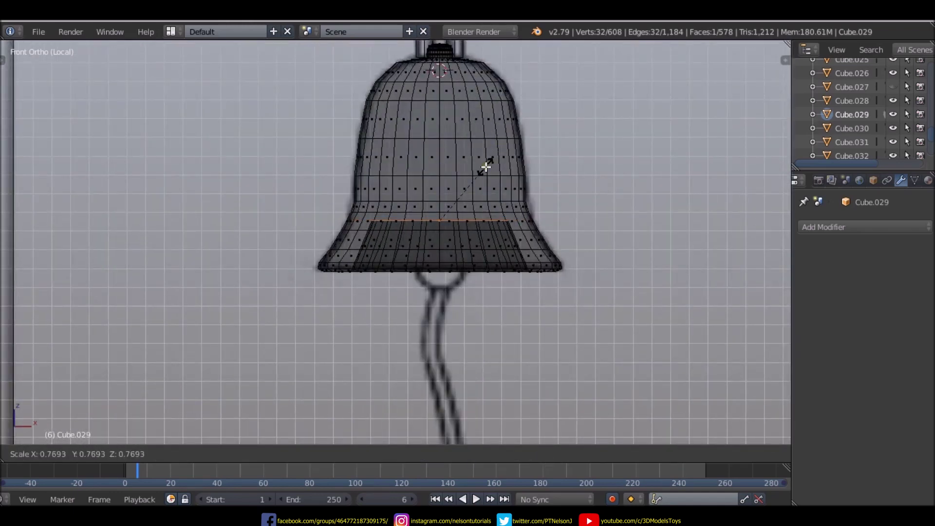
pyautogui.click(486, 167)
# - Extrude an inner ring up inside the bell, bevel it into a dome, and raise it along Z
pyautogui.press('e')
pyautogui.click(459, 179)
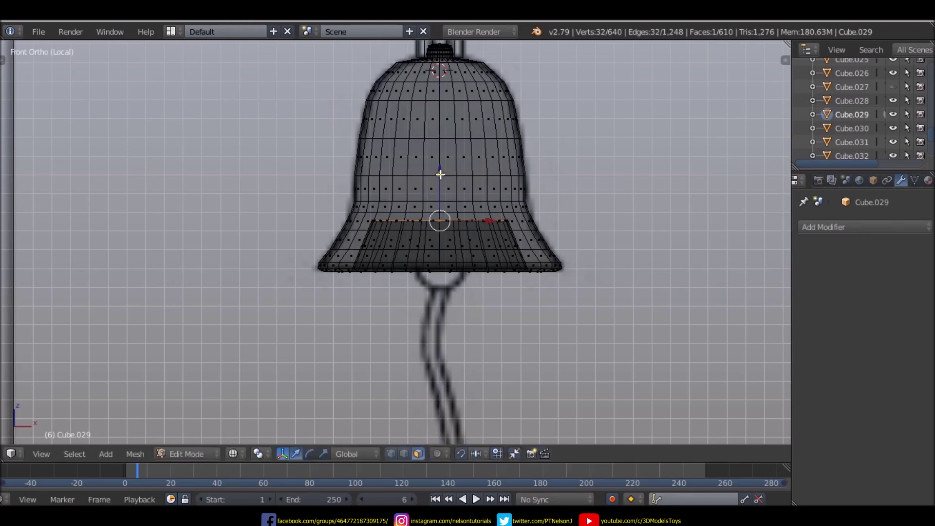
pyautogui.press('g')
pyautogui.click(440, 66)
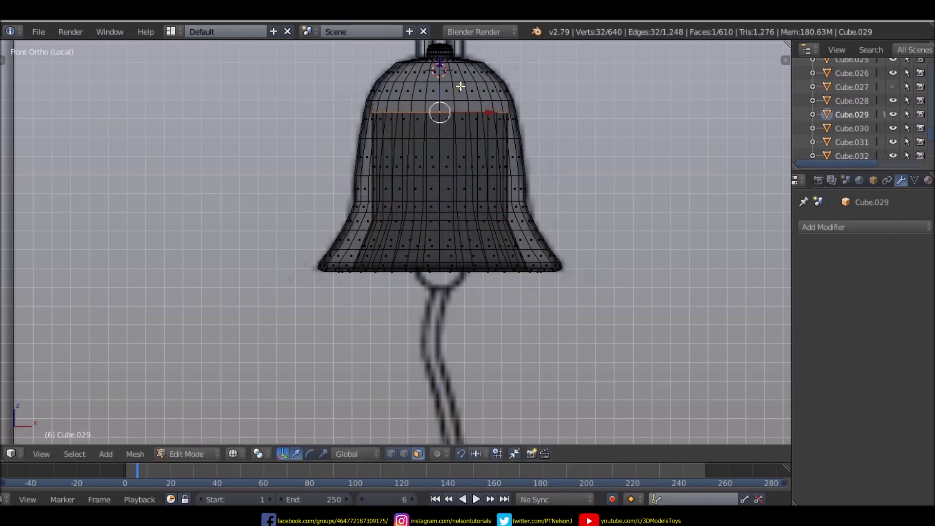
pyautogui.hotkey('ctrl', 'b')
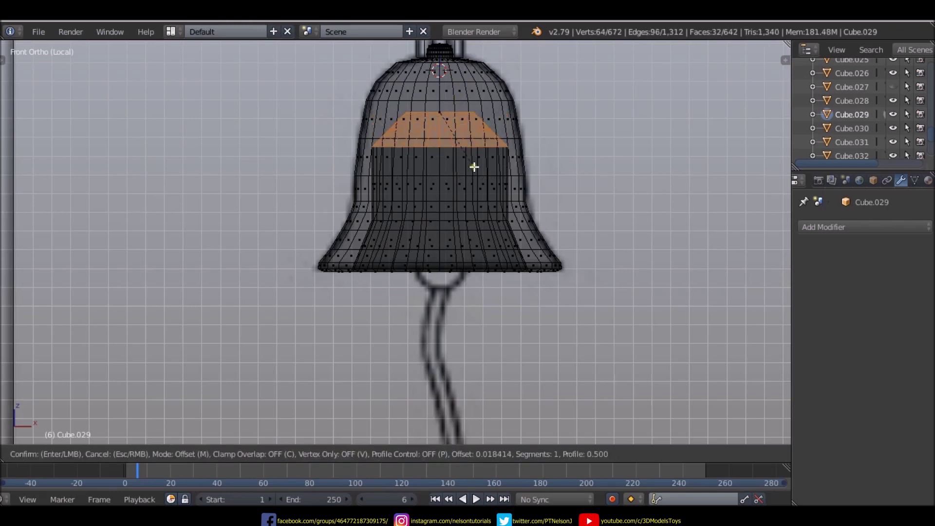
pyautogui.click(486, 188)
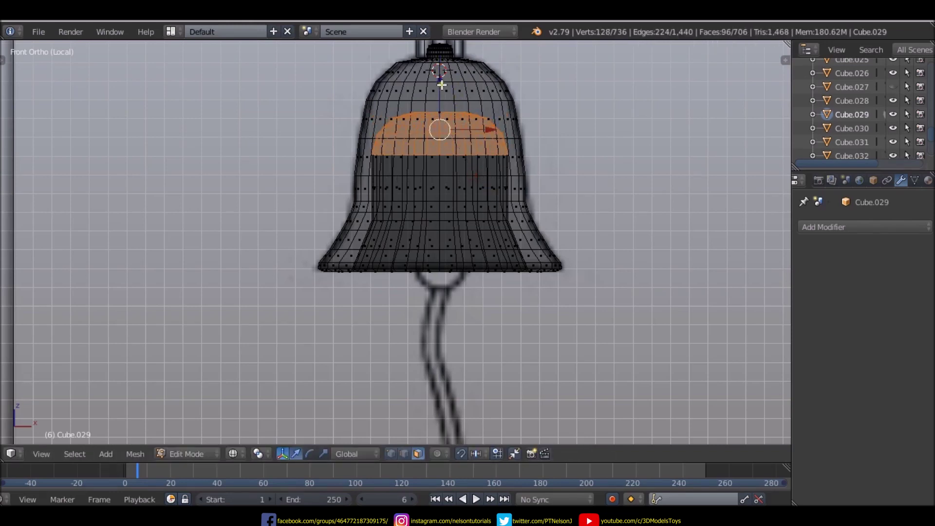
pyautogui.press('g')
pyautogui.press('z')
pyautogui.click(442, 51)
pyautogui.scroll(-4, 443, 50)
# - Orbit under the bell in solid shading and select the cap at the top of the cavity
pyautogui.moveTo(462, 146)
pyautogui.mouseDown(button='middle')
pyautogui.moveTo(416, 165)
pyautogui.moveTo(495, 141)
pyautogui.mouseUp(button='middle')
pyautogui.rightClick(495, 142)
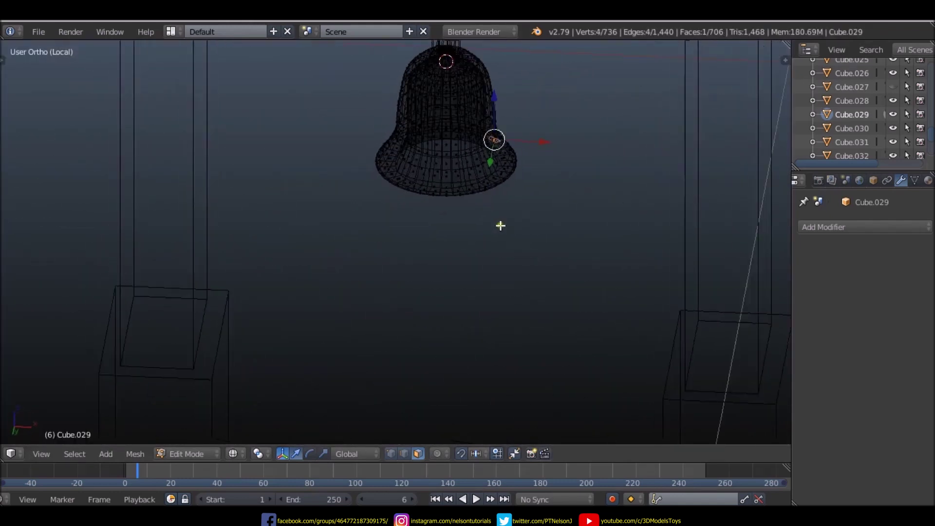
pyautogui.press('KP_1')
pyautogui.scroll(-5, 506, 222)
pyautogui.moveTo(506, 222)
pyautogui.mouseDown(button='middle')
pyautogui.moveTo(470, 194)
pyautogui.moveTo(478, 209)
pyautogui.moveTo(467, 239)
pyautogui.mouseUp(button='middle')
pyautogui.scroll(5, 477, 201)
pyautogui.press('z')
pyautogui.keyDown('alt'); pyautogui.rightClick(472, 164); pyautogui.keyUp('alt')
# - Inset the cavity's top face in front wireframe view and orbit below to check it
pyautogui.press('KP_1')
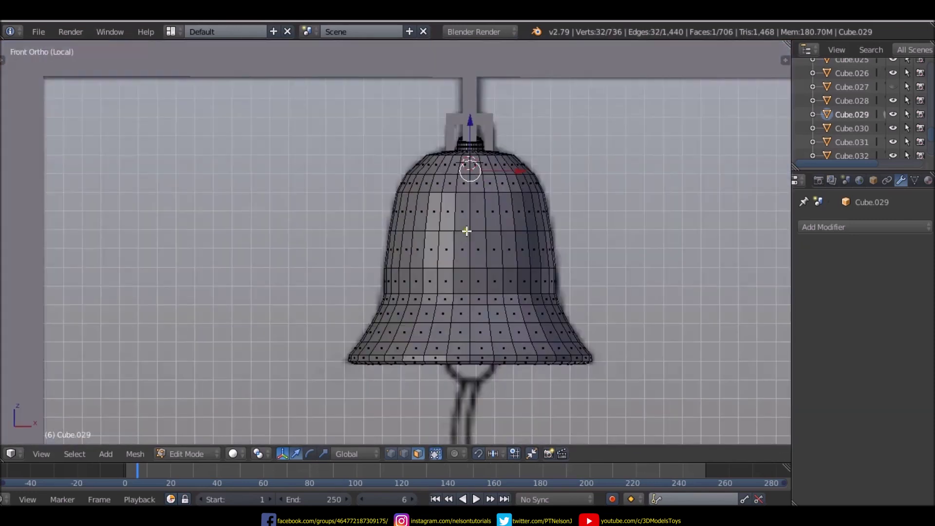
pyautogui.press('z')
pyautogui.scroll(-2, 466, 230)
pyautogui.scroll(2, 470, 219)
pyautogui.scroll(6, 479, 182)
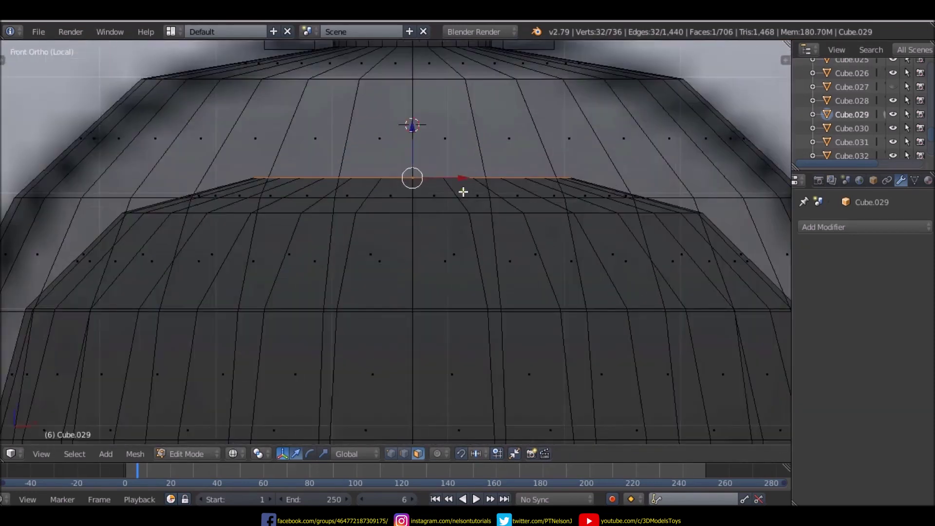
pyautogui.press('i')
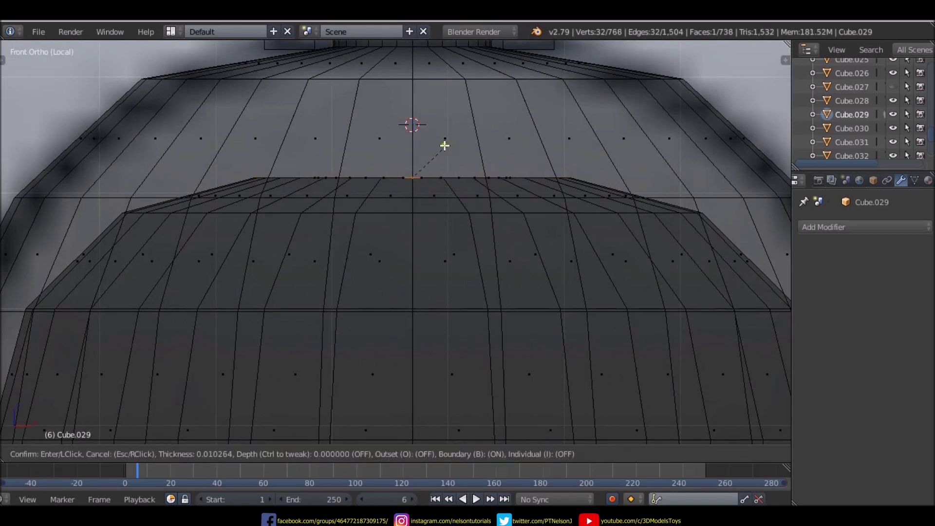
pyautogui.click(414, 170)
pyautogui.scroll(-4, 417, 168)
pyautogui.moveTo(417, 167); pyautogui.dragTo(444, 242, button='middle')
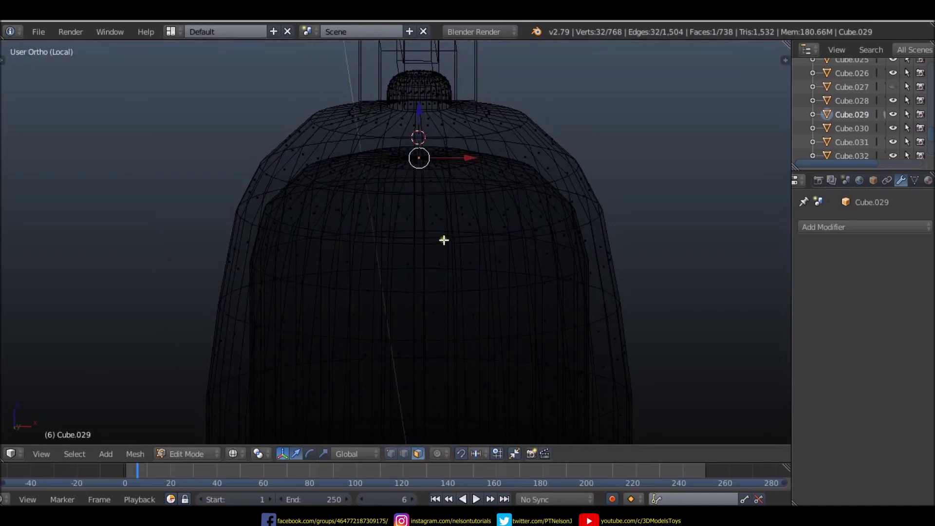
pyautogui.scroll(5, 442, 242)
# - Redo the cavity-top inset as a smaller face for the clapper rod
pyautogui.hotkey('ctrl', 'z')
pyautogui.scroll(-2, 423, 145)
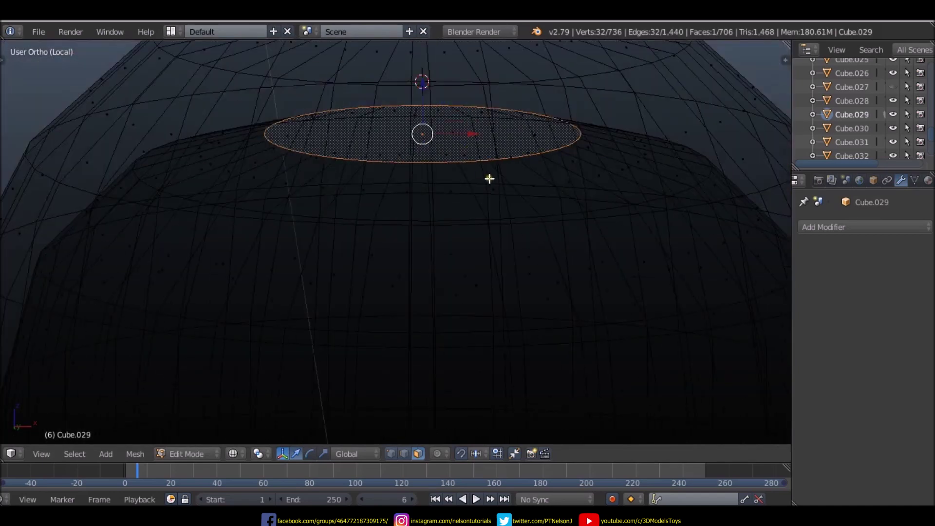
pyautogui.press('i')
pyautogui.click(441, 189)
pyautogui.press('KP_1')
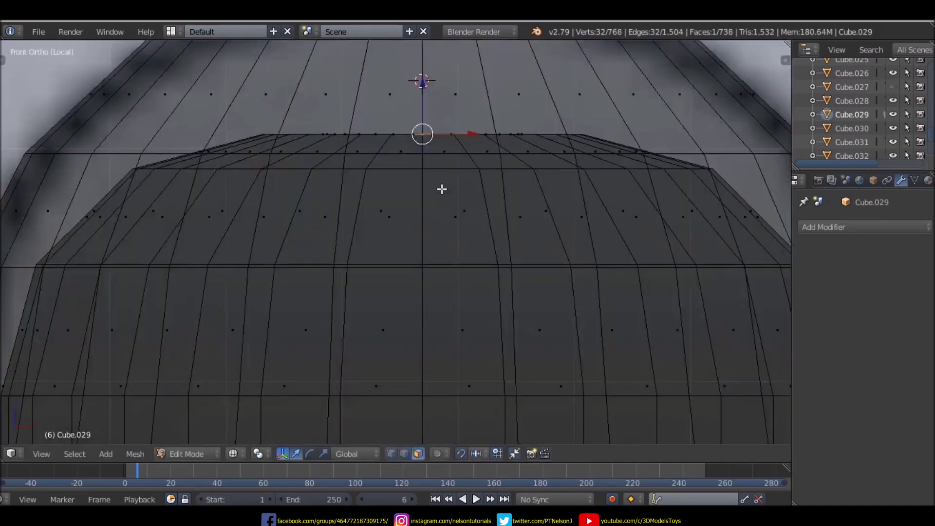
pyautogui.scroll(-5, 442, 163)
pyautogui.scroll(1, 442, 163)
# - Extrude the small bottom face down into a thin clapper rod
pyautogui.press('e')
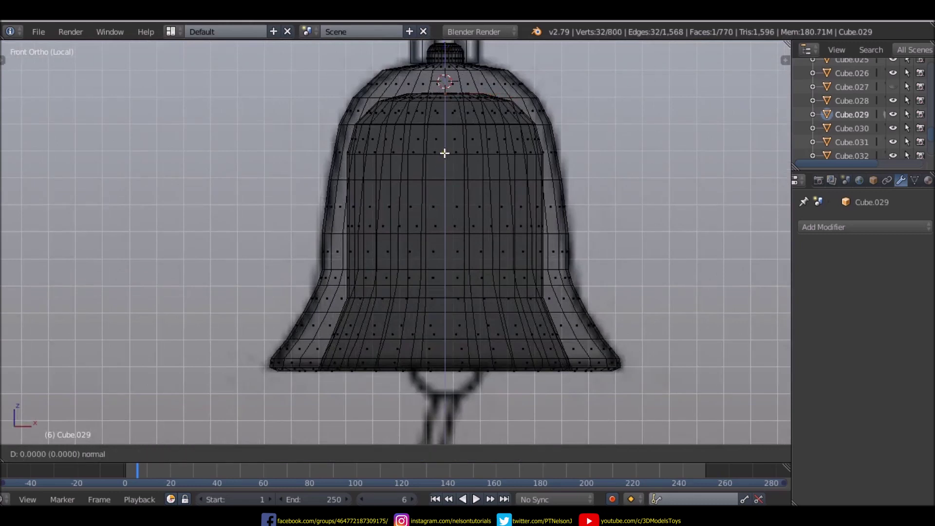
pyautogui.click(440, 399)
pyautogui.scroll(-6, 440, 399)
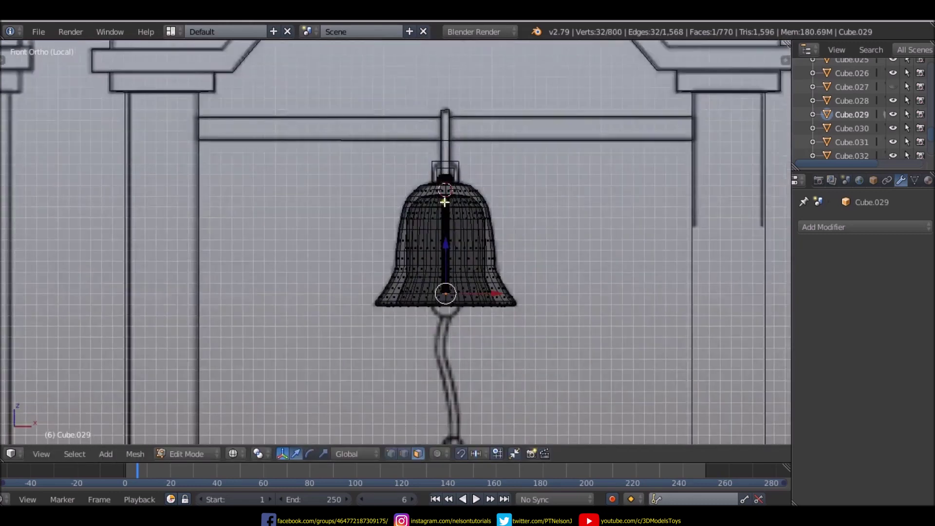
pyautogui.scroll(8, 448, 273)
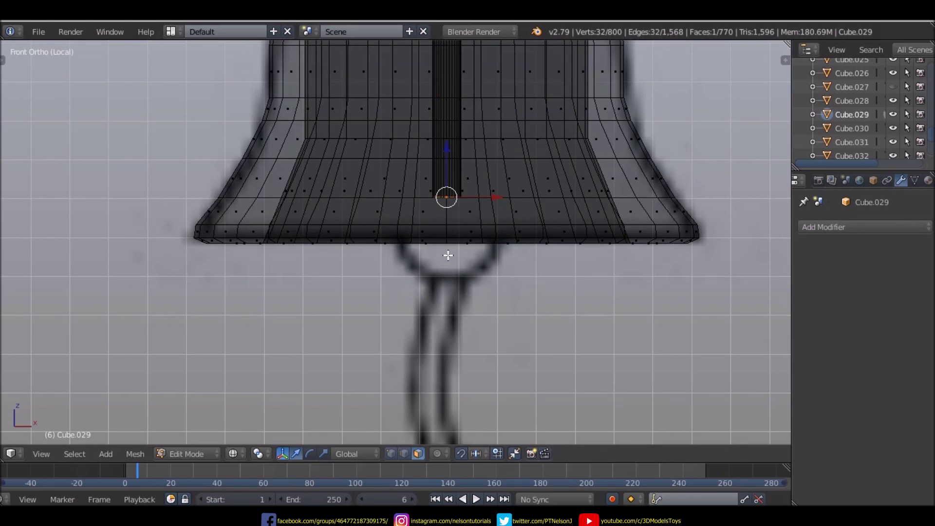
# - Extrude and widen two rings at the rod's end to start the knob
pyautogui.press('e')
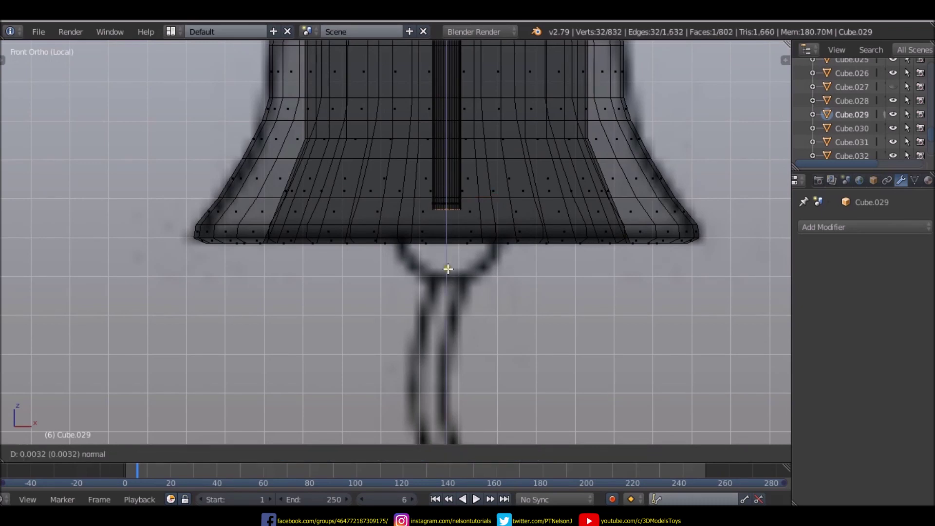
pyautogui.rightClick(448, 271)
pyautogui.press('s')
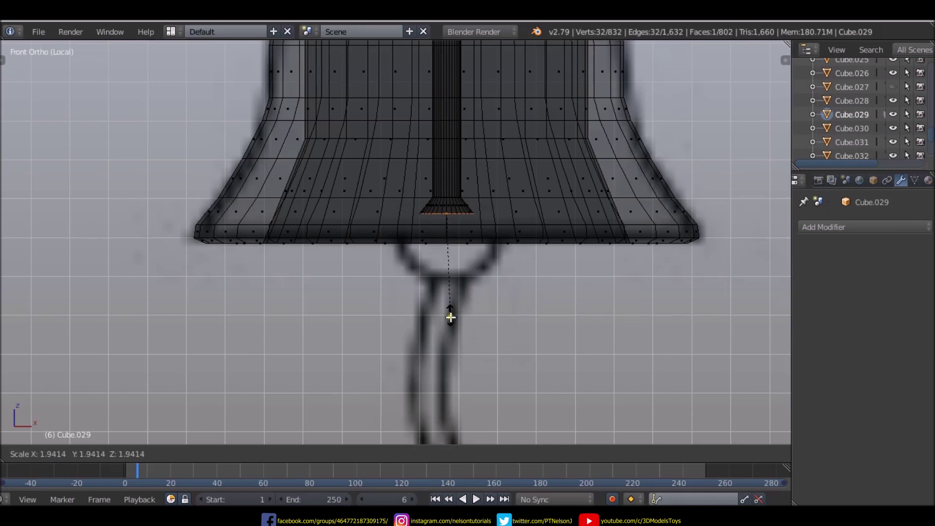
pyautogui.click(450, 347)
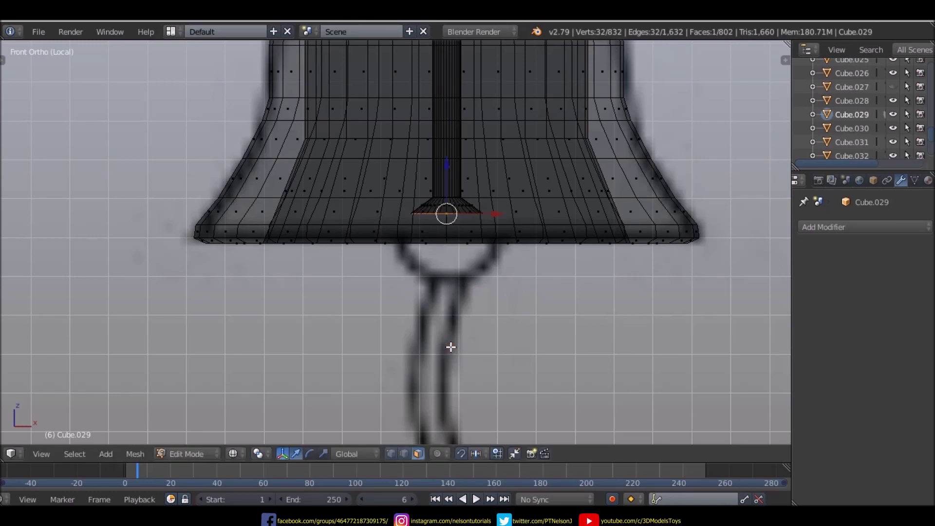
pyautogui.press('e')
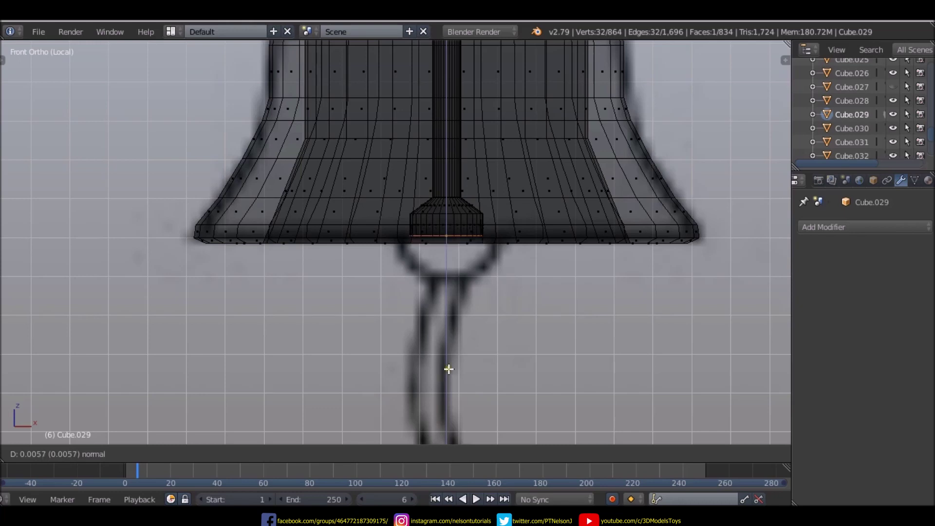
pyautogui.rightClick(449, 372)
pyautogui.press('s')
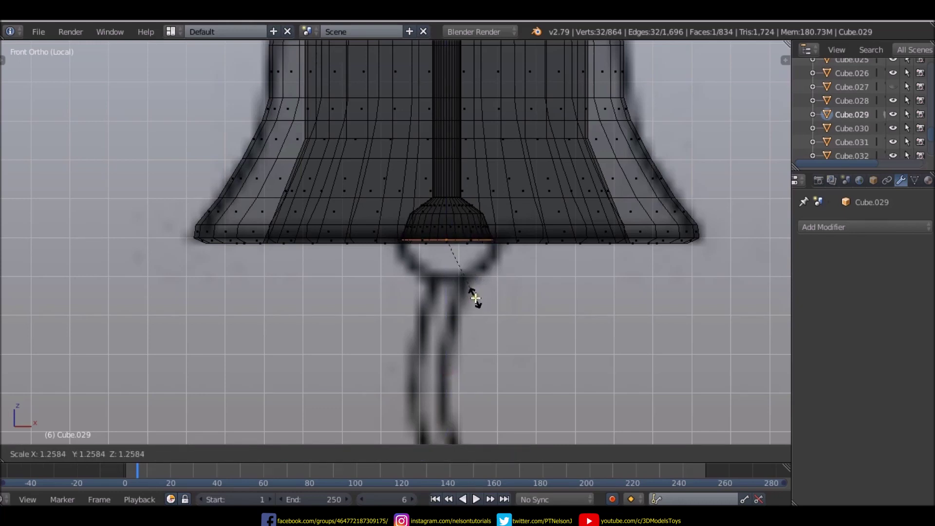
pyautogui.click(475, 301)
# - Extrude three more rings below, shrinking them to taper the knob's bottom
pyautogui.press('e')
pyautogui.click(474, 322)
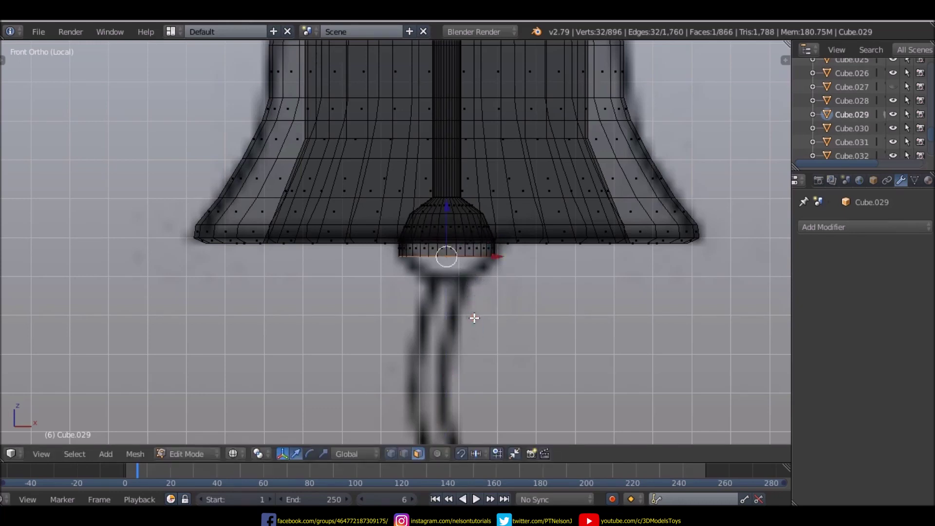
pyautogui.press('e')
pyautogui.click(473, 328)
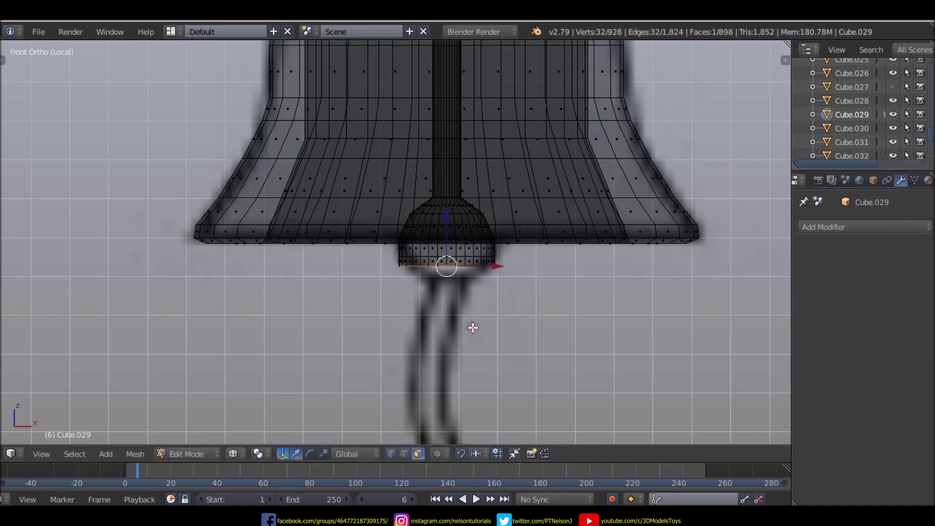
pyautogui.press('s')
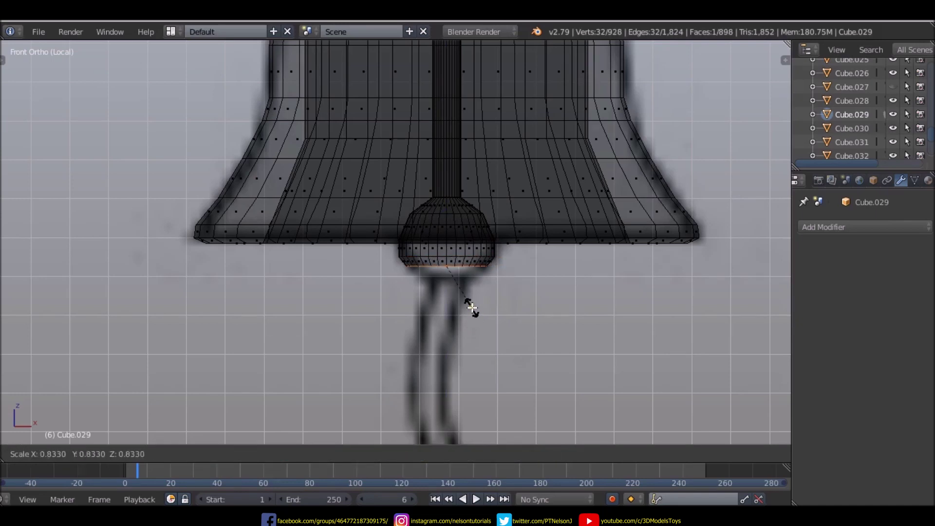
pyautogui.click(472, 308)
pyautogui.press('e')
pyautogui.click(484, 331)
pyautogui.press('s')
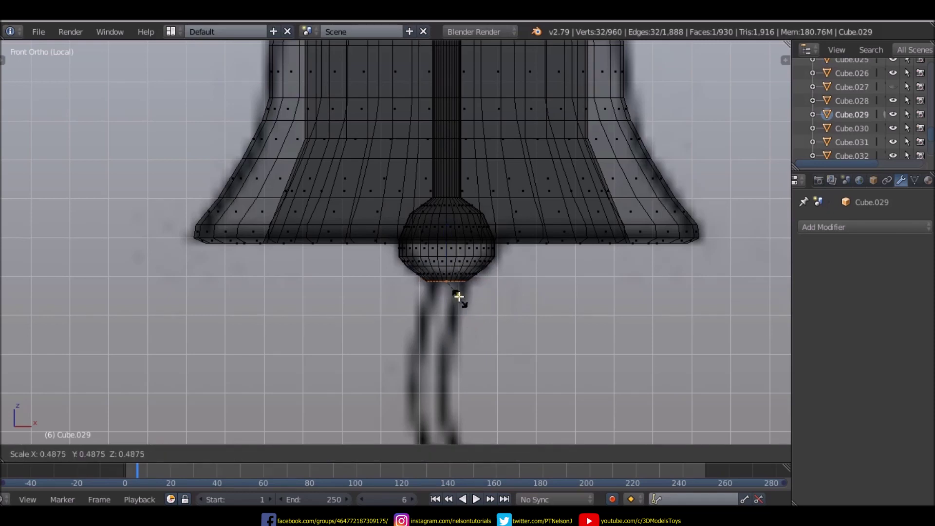
pyautogui.click(458, 300)
# - Orbit around the bell, return to front view and switch to solid shading
pyautogui.scroll(-4, 484, 261)
pyautogui.moveTo(484, 261)
pyautogui.mouseDown(button='middle')
pyautogui.moveTo(468, 203)
pyautogui.moveTo(478, 284)
pyautogui.mouseUp(button='middle')
pyautogui.press('KP_1')
pyautogui.scroll(-4, 493, 290)
pyautogui.scroll(3, 487, 336)
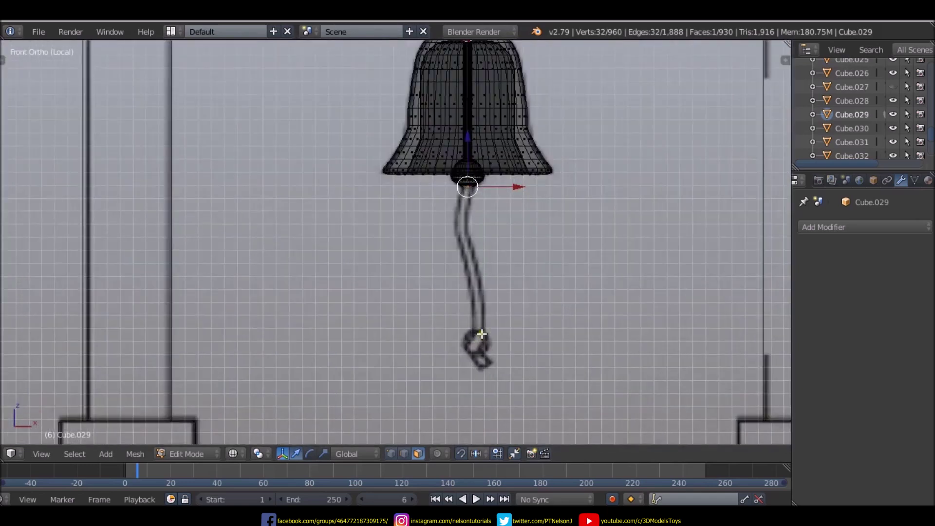
pyautogui.scroll(-4, 482, 219)
pyautogui.scroll(-3, 483, 219)
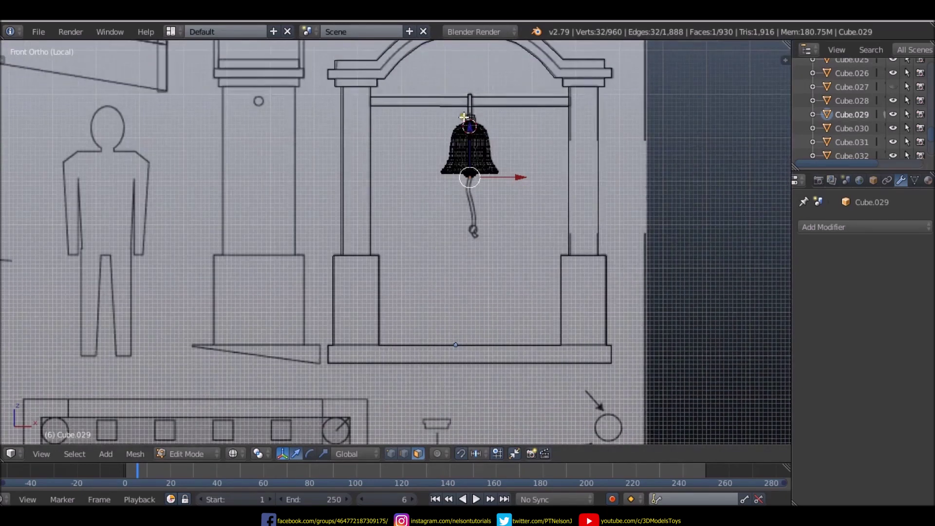
pyautogui.moveTo(482, 220); pyautogui.dragTo(470, 223, button='middle')
pyautogui.rightClick(484, 134)
pyautogui.moveTo(486, 133)
pyautogui.mouseDown(button='middle')
pyautogui.moveTo(455, 141)
pyautogui.moveTo(459, 98)
pyautogui.mouseUp(button='middle')
pyautogui.press('KP_1')
pyautogui.scroll(4, 474, 115)
pyautogui.scroll(2, 449, 142)
pyautogui.scroll(2, 463, 98)
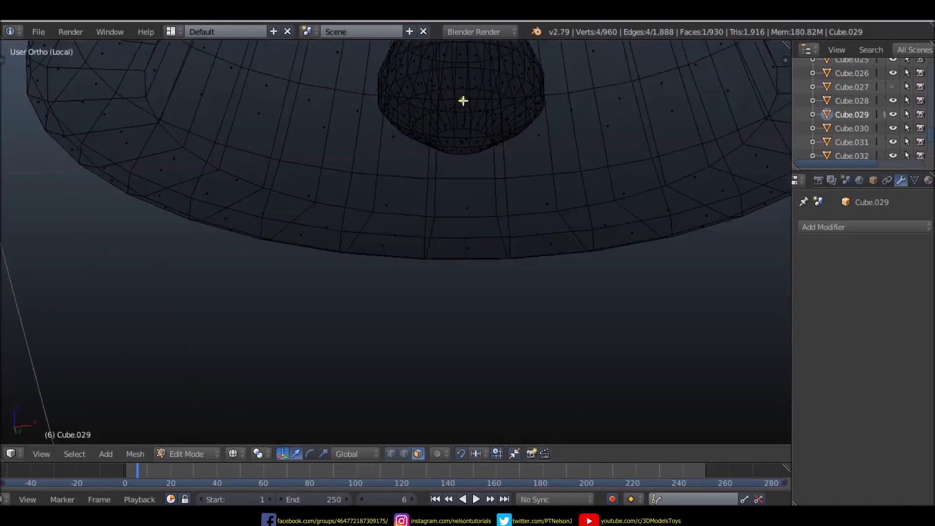
pyautogui.press('z')
# - Shrink the bell's bottom ring and add an enlarged loop cut near the base
pyautogui.keyDown('alt'); pyautogui.rightClick(464, 141); pyautogui.keyUp('alt')
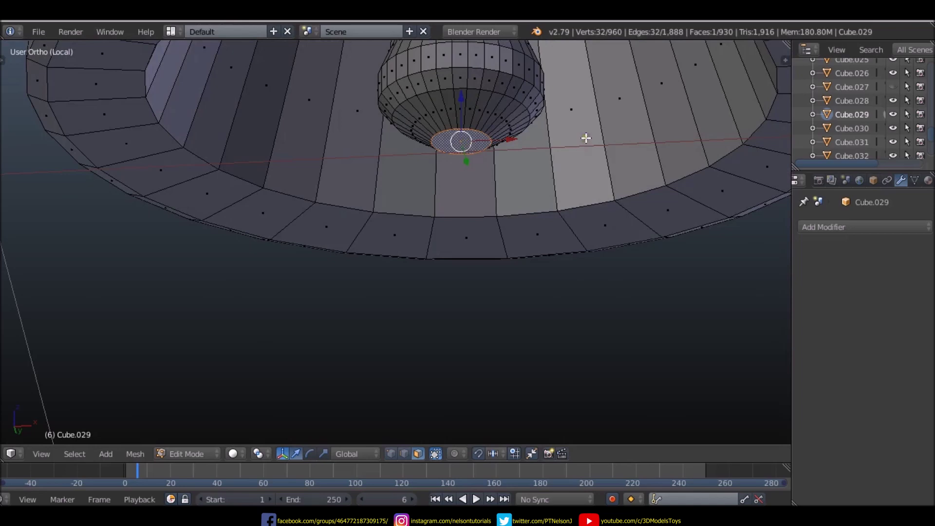
pyautogui.press('s')
pyautogui.click(540, 148)
pyautogui.hotkey('ctrl', 'r')
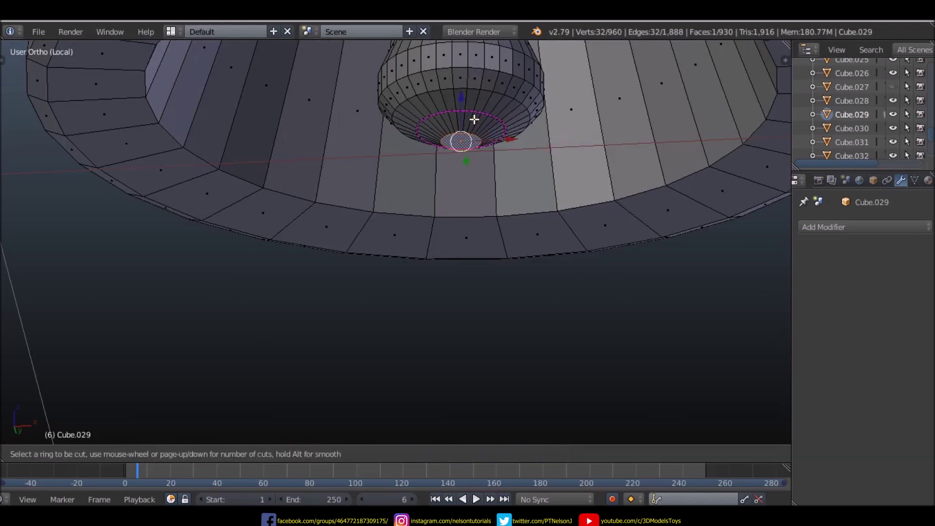
pyautogui.click(474, 119)
pyautogui.rightClick(474, 119)
pyautogui.press('s')
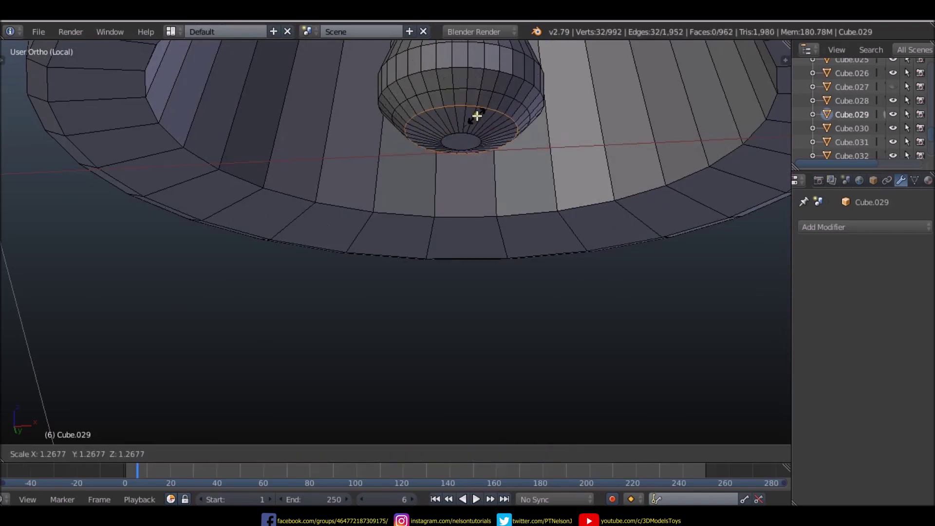
pyautogui.click(477, 115)
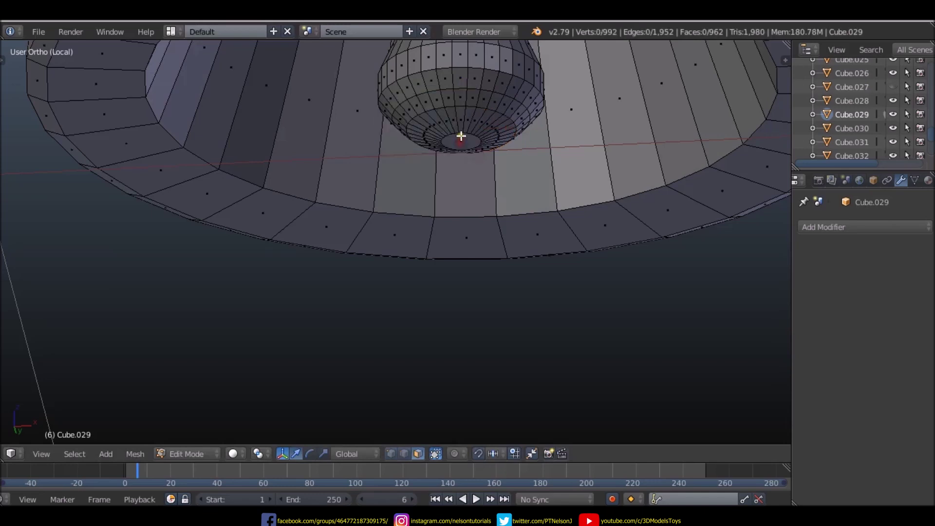
pyautogui.scroll(-3, 461, 144)
pyautogui.press('KP_1')
pyautogui.scroll(-2, 473, 166)
pyautogui.scroll(2, 473, 166)
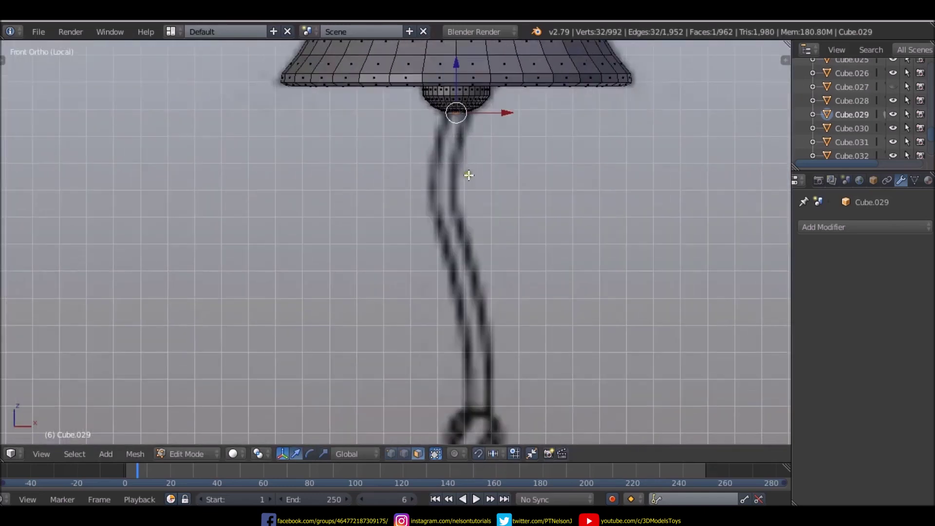
# - Extrude the bottom ring down into a long stem ending in a short band
pyautogui.press('e')
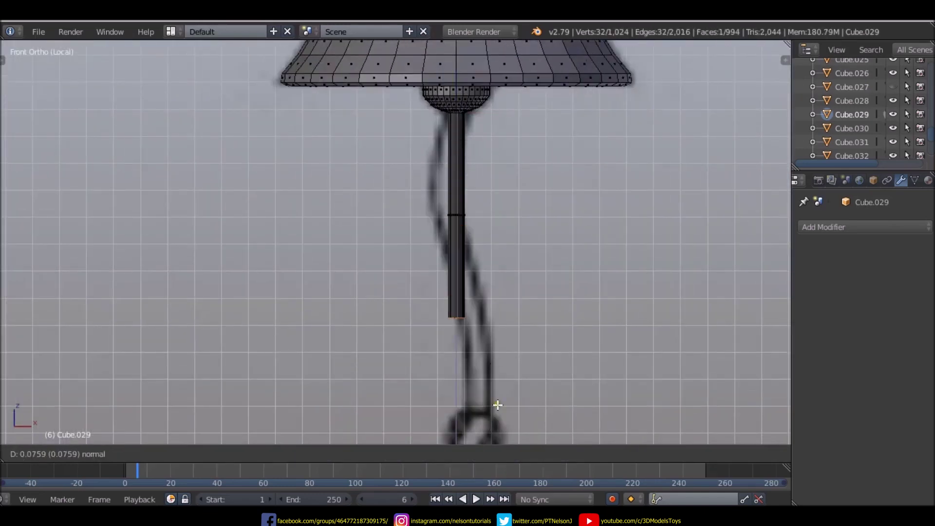
pyautogui.click(455, 402)
pyautogui.scroll(-3, 455, 402)
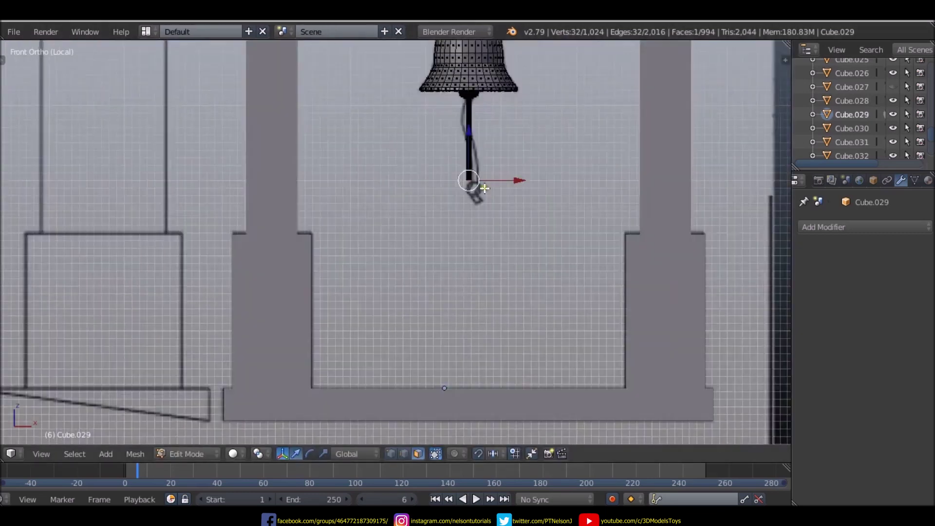
pyautogui.scroll(3, 441, 146)
pyautogui.press('e')
pyautogui.click(441, 115)
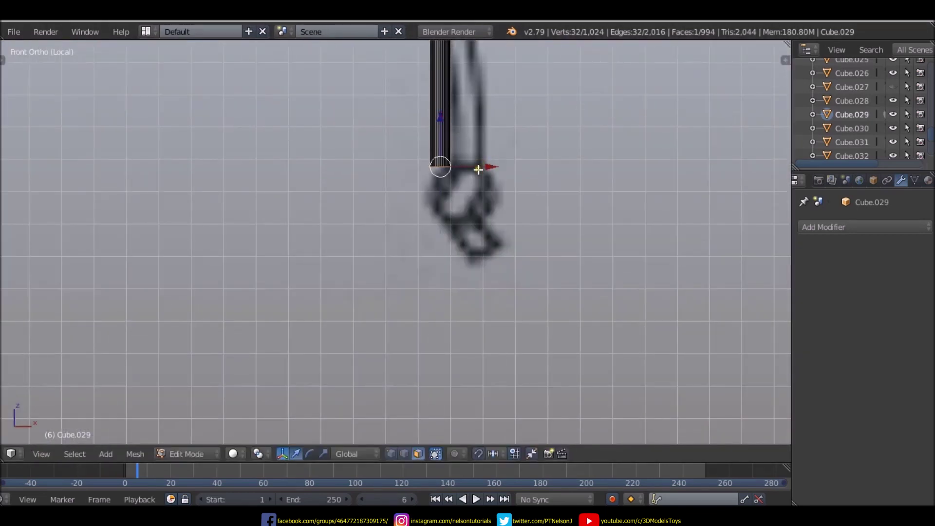
pyautogui.press('e')
pyautogui.click(478, 175)
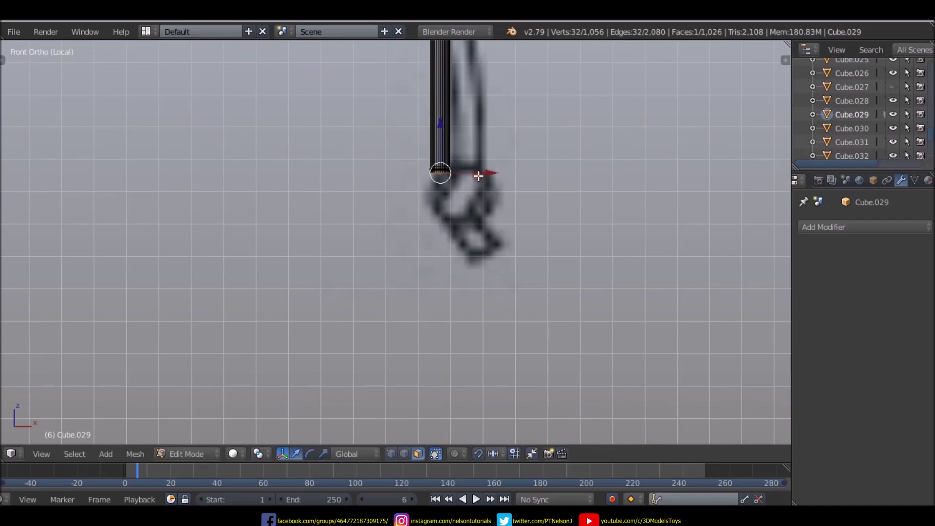
# - Widen the stem's end and extrude a small knob with a tapered bottom
pyautogui.press('s')
pyautogui.click(507, 174)
pyautogui.press('e')
pyautogui.click(482, 227)
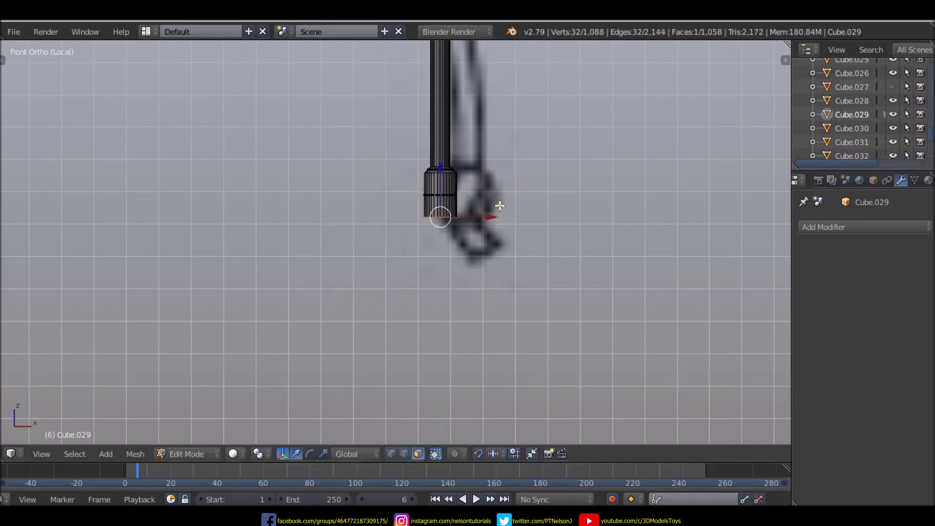
pyautogui.press('e')
pyautogui.click(500, 212)
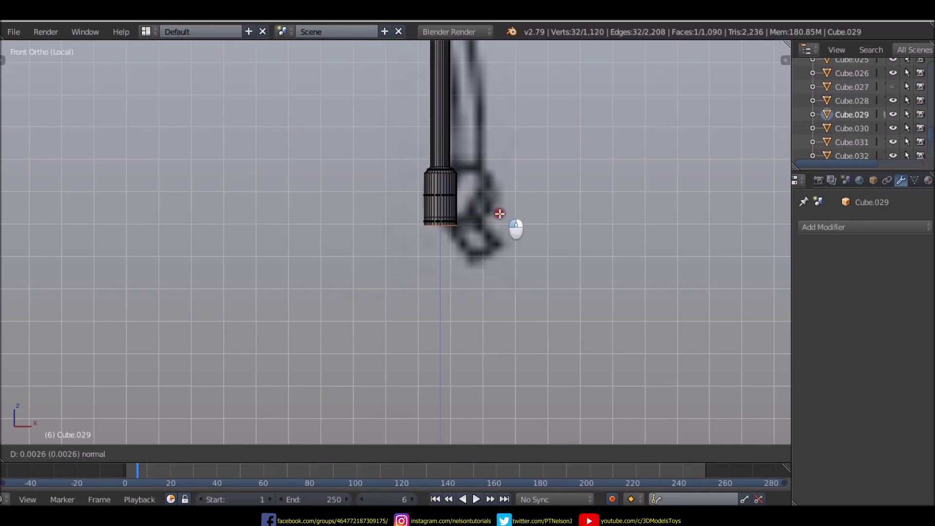
pyautogui.press('s')
pyautogui.click(477, 224)
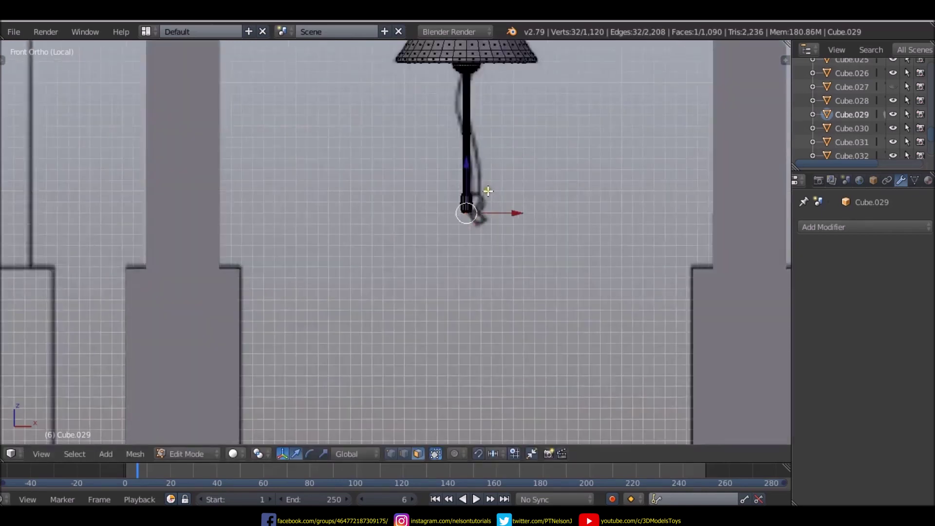
pyautogui.scroll(-5, 482, 205)
pyautogui.moveTo(484, 198)
pyautogui.mouseDown(button='middle')
pyautogui.moveTo(587, 205)
pyautogui.moveTo(553, 185)
pyautogui.mouseUp(button='middle')
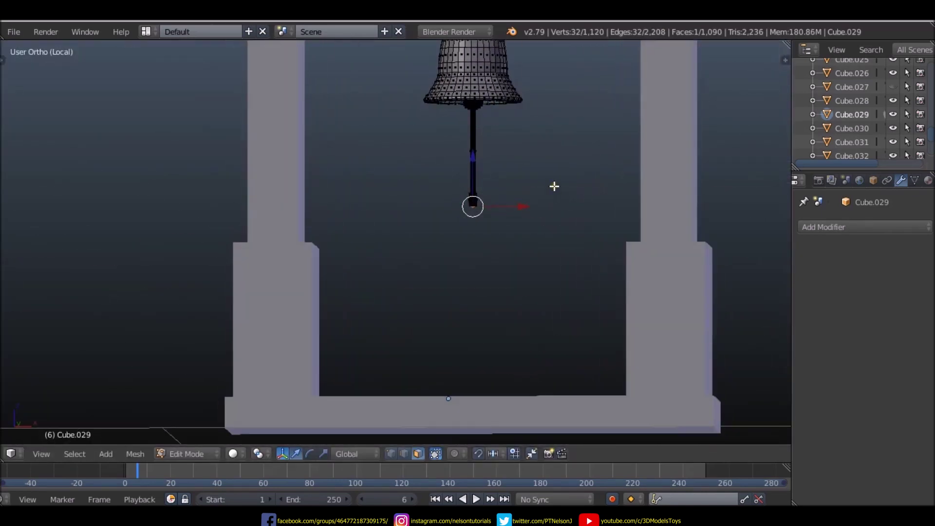
pyautogui.scroll(5, 476, 120)
pyautogui.scroll(-4, 473, 107)
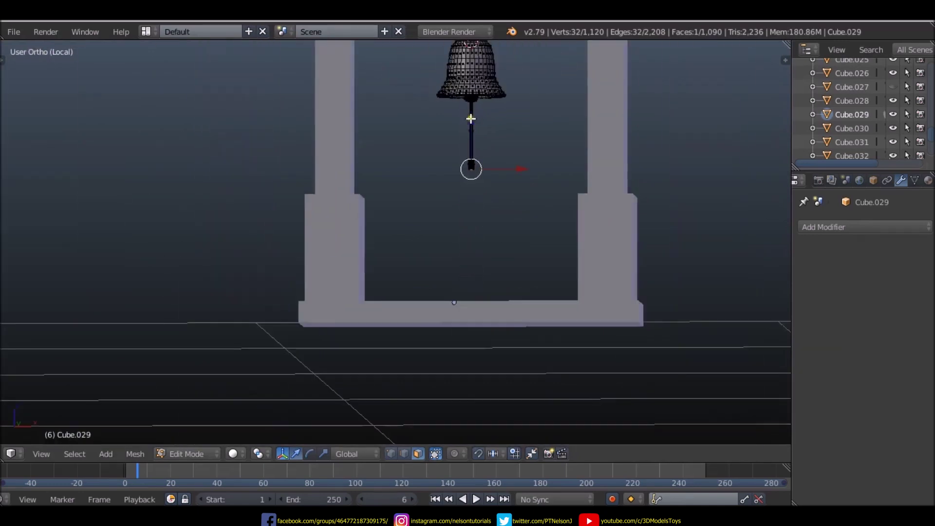
pyautogui.scroll(-2, 482, 82)
# - In Object Mode, select the bell and arch frame and join them with Ctrl+J
pyautogui.press('Tab')
pyautogui.scroll(-2, 482, 97)
pyautogui.scroll(5, 482, 165)
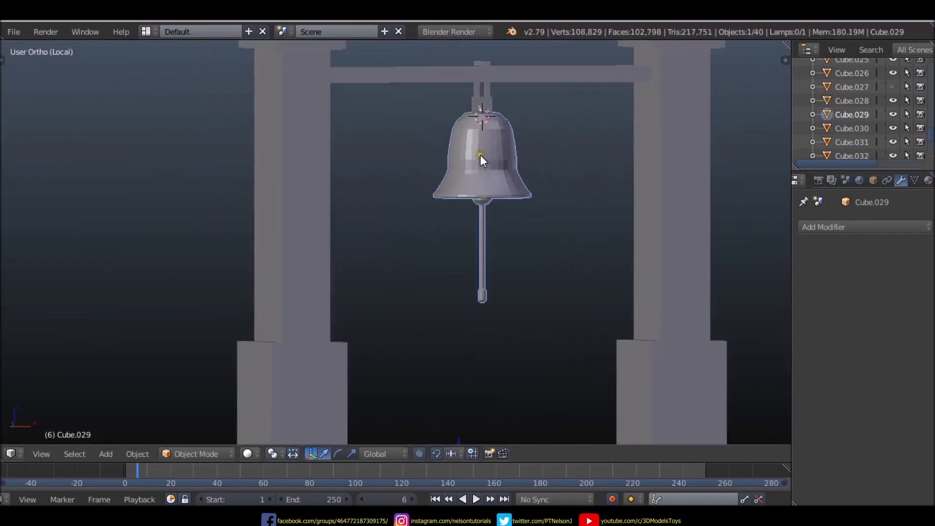
pyautogui.moveTo(480, 154)
pyautogui.mouseDown(button='middle')
pyautogui.moveTo(495, 159)
pyautogui.moveTo(545, 222)
pyautogui.moveTo(513, 265)
pyautogui.mouseUp(button='middle')
pyautogui.scroll(-3, 513, 265)
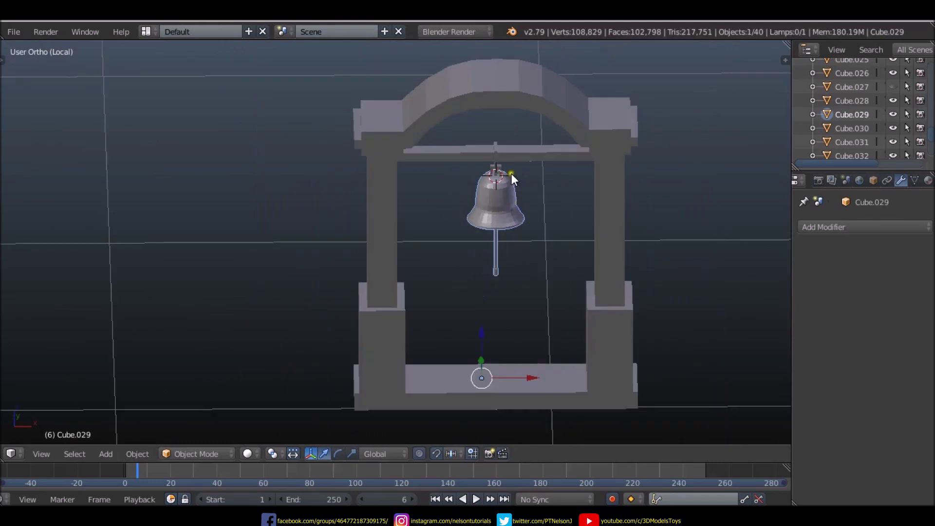
pyautogui.keyDown('shift'); pyautogui.rightClick(518, 100); pyautogui.keyUp('shift')
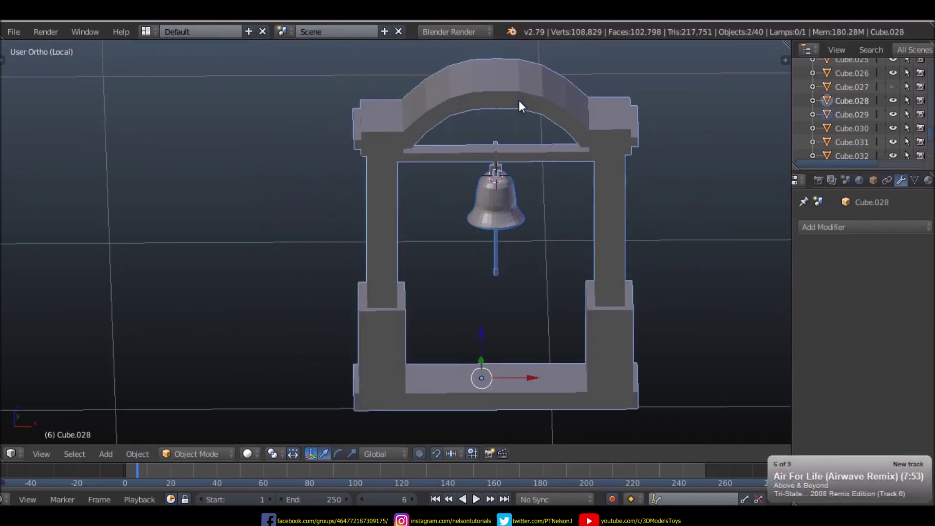
pyautogui.hotkey('ctrl', 'j')
# - Switch to wireframe and inspect the joined gate from top and front views
pyautogui.press('Tab')
pyautogui.press('Tab')
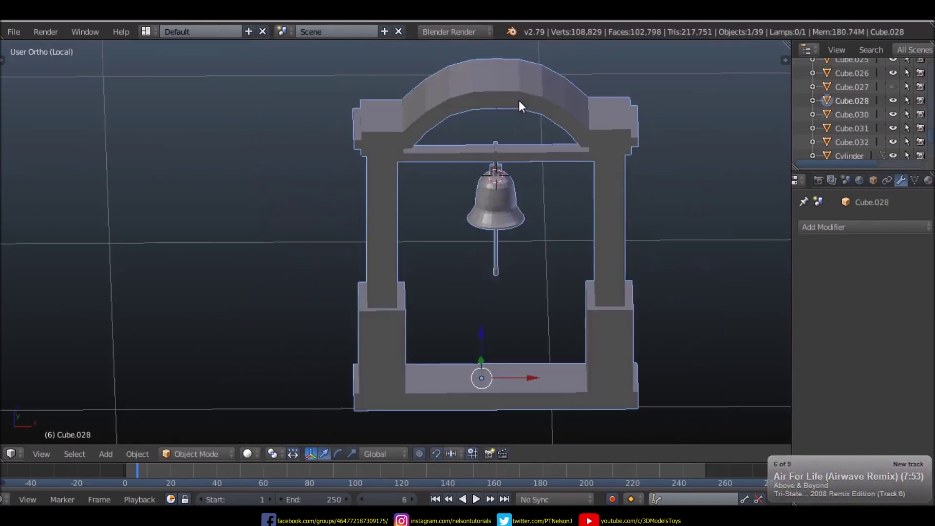
pyautogui.press('z')
pyautogui.scroll(-2, 519, 101)
pyautogui.scroll(-5, 462, 152)
pyautogui.moveTo(462, 152); pyautogui.dragTo(485, 122, button='middle')
pyautogui.press('KP_7')
pyautogui.scroll(-3, 296, 130)
pyautogui.keyDown('shift'); pyautogui.moveTo(296, 130); pyautogui.dragTo(413, 206, button='middle'); pyautogui.keyUp('shift')
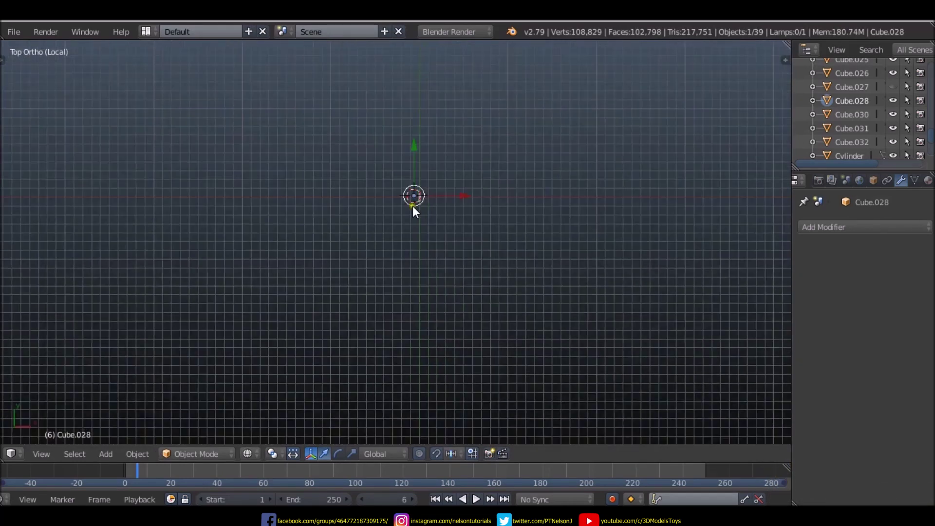
pyautogui.scroll(3, 409, 186)
pyautogui.scroll(-3, 410, 205)
pyautogui.scroll(3, 413, 226)
pyautogui.scroll(-3, 413, 226)
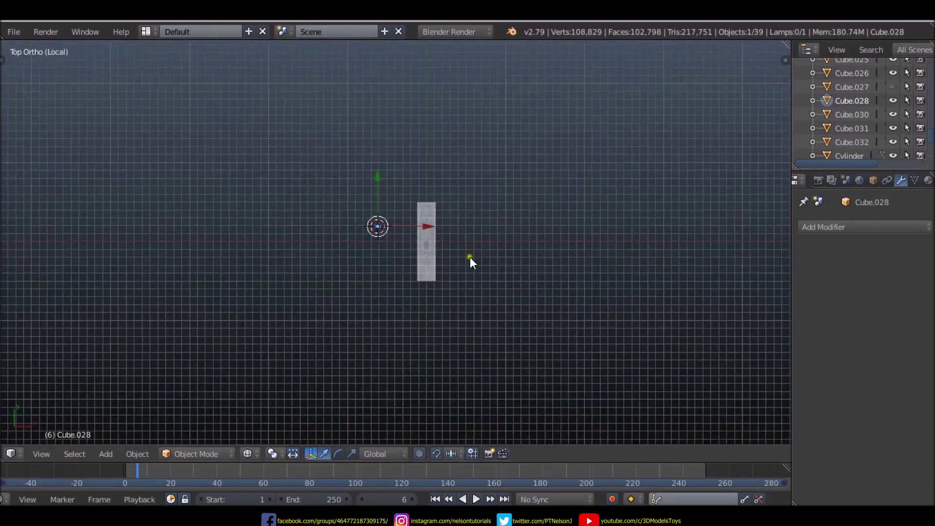
pyautogui.moveTo(469, 257)
pyautogui.mouseDown(button='middle')
pyautogui.moveTo(396, 110)
pyautogui.moveTo(446, 161)
pyautogui.mouseUp(button='middle')
pyautogui.press('KP_1')
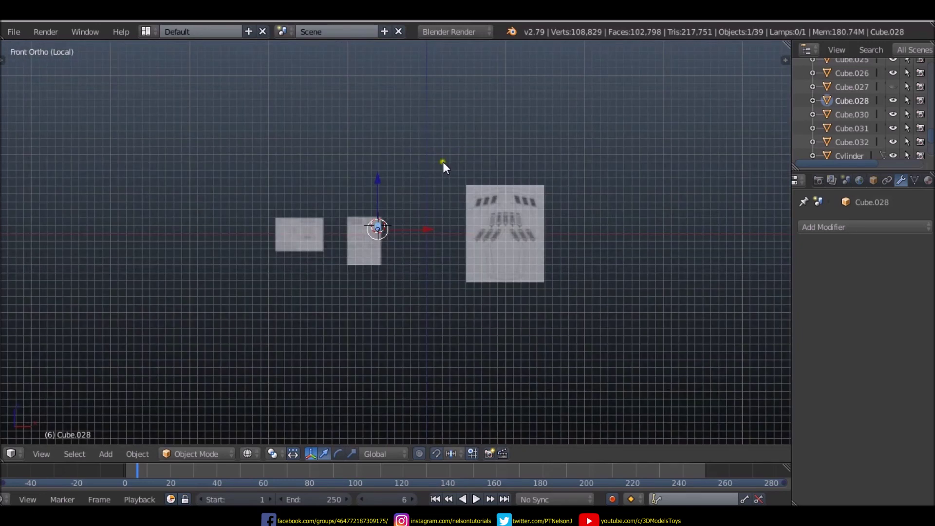
# - Split the 3D viewport into two side-by-side front views
pyautogui.scroll(-3, 357, 190)
pyautogui.scroll(-3, 384, 197)
pyautogui.scroll(3, 383, 197)
pyautogui.scroll(4, 389, 180)
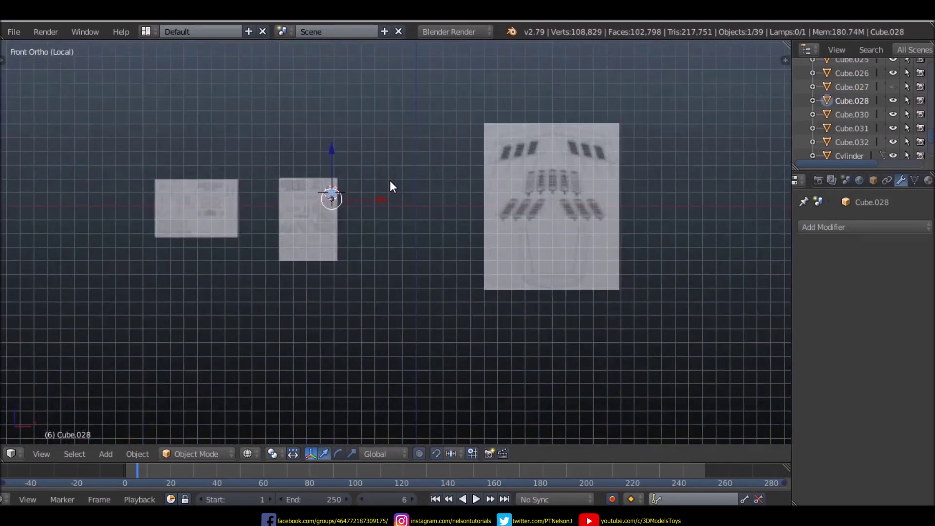
pyautogui.scroll(-5, 511, 232)
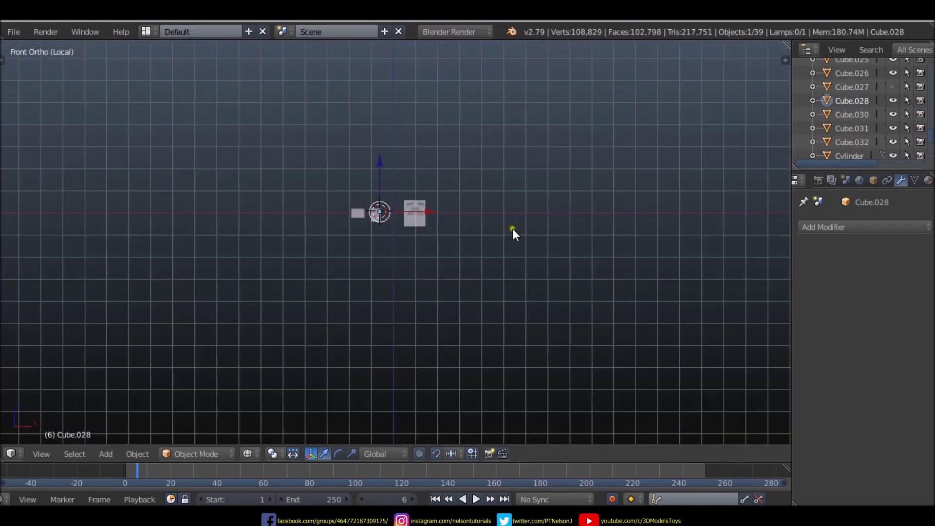
pyautogui.scroll(5, 279, 195)
pyautogui.moveTo(786, 48); pyautogui.dragTo(350, 150)
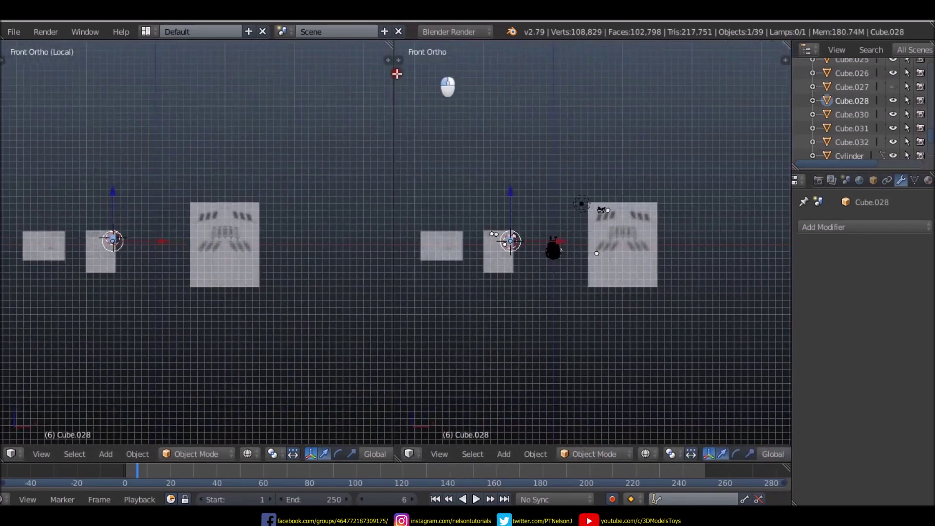
pyautogui.rightClick(350, 153)
# - Merge the two split viewports back into a single 3D view
pyautogui.click(348, 159)
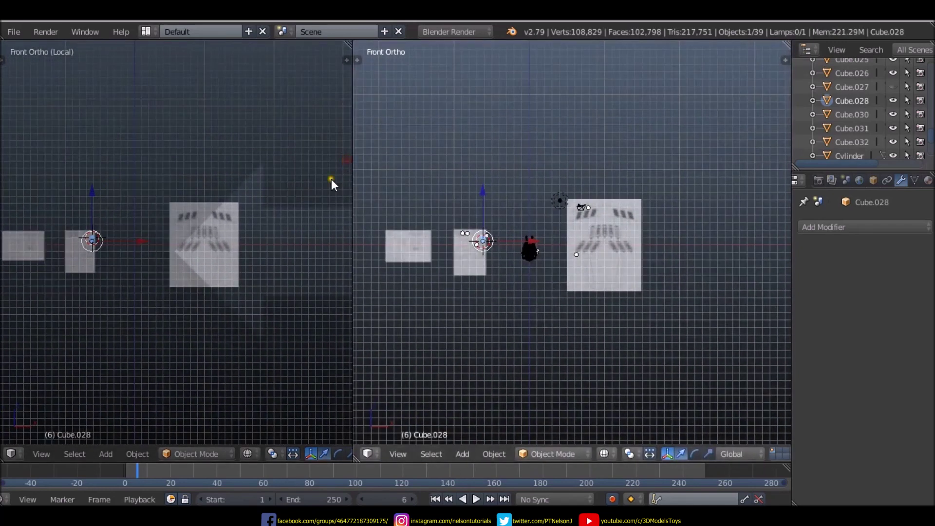
pyautogui.click(331, 179)
pyautogui.scroll(3, 305, 235)
pyautogui.scroll(3, 437, 225)
pyautogui.scroll(-1, 375, 142)
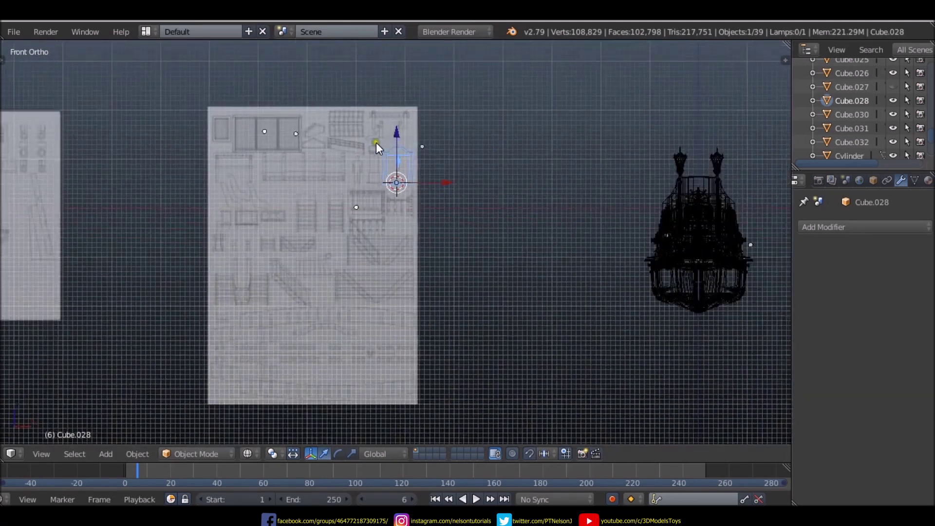
pyautogui.scroll(2, 432, 188)
# - Move the bell gate onto the ship between its towers, then view it from the top
pyautogui.press('g')
pyautogui.scroll(2, 372, 156)
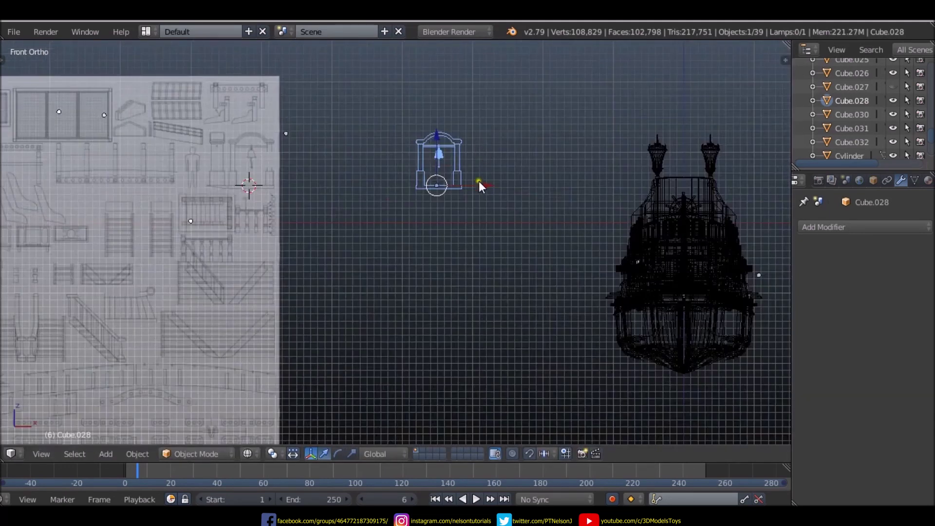
pyautogui.press('g')
pyautogui.click(677, 195)
pyautogui.scroll(3, 389, 184)
pyautogui.scroll(1, 573, 169)
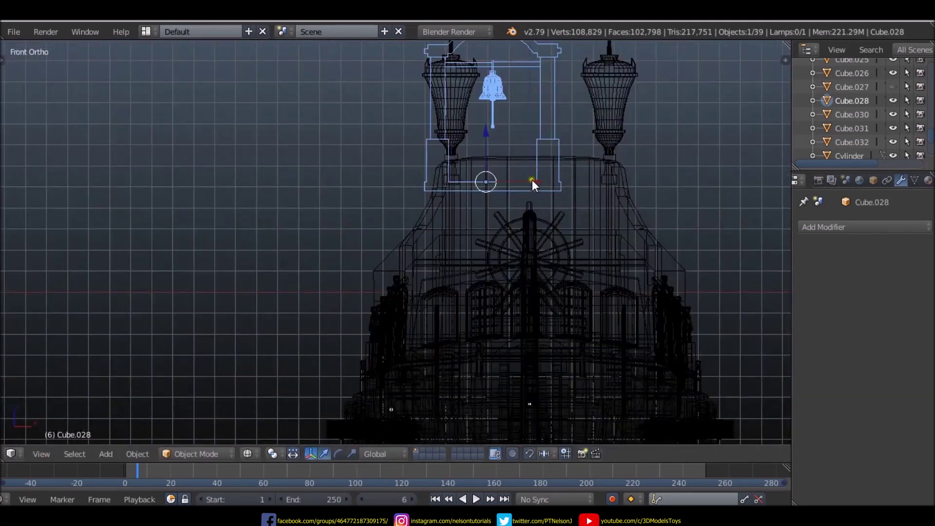
pyautogui.scroll(-3, 541, 232)
pyautogui.press('KP_7')
pyautogui.scroll(4, 541, 218)
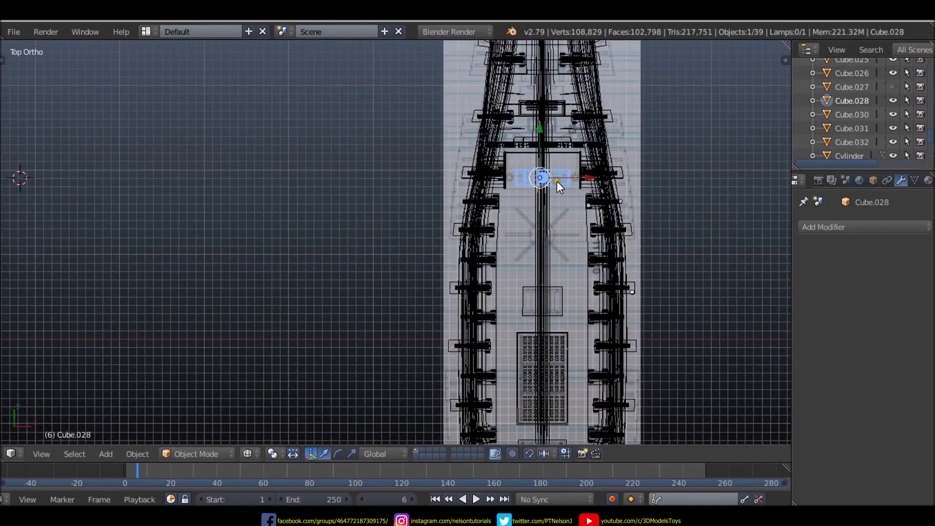
pyautogui.scroll(-3, 557, 181)
pyautogui.scroll(8, 542, 157)
# - Slide the bell gate along the ship's length on the Y axis
pyautogui.press('g')
pyautogui.press('y')
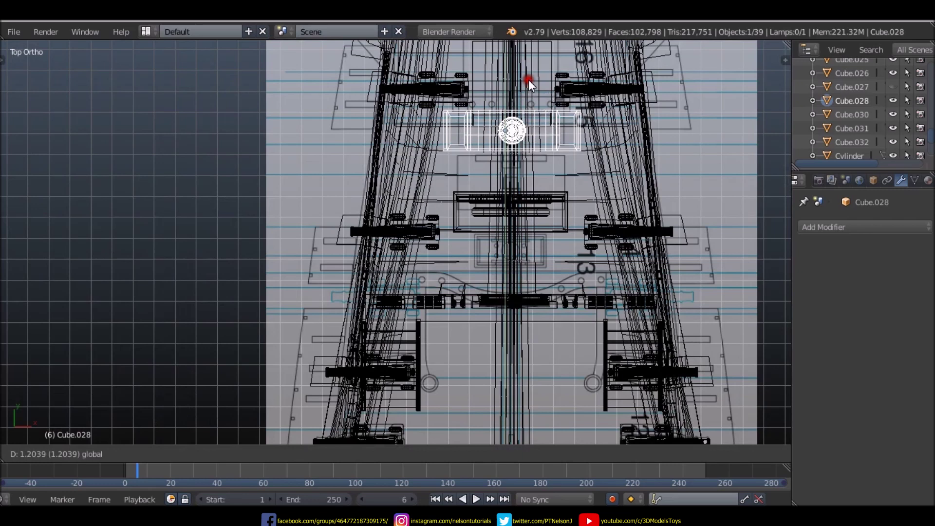
pyautogui.scroll(5, 527, 98)
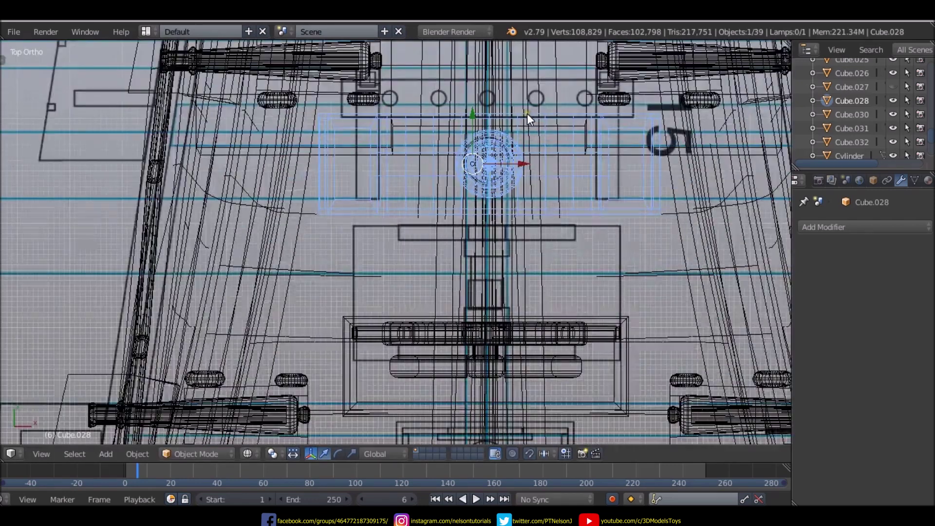
pyautogui.click(475, 97)
pyautogui.scroll(-3, 478, 195)
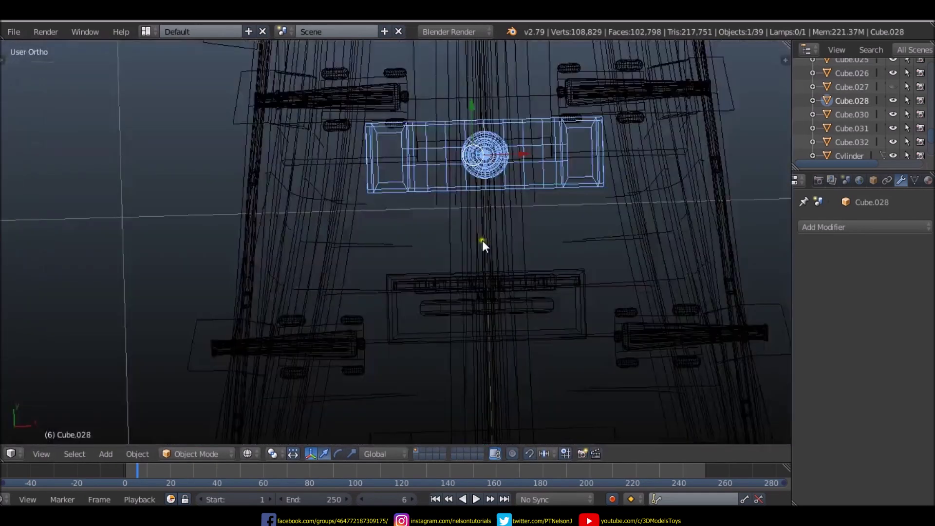
pyautogui.moveTo(482, 241); pyautogui.dragTo(587, 131, button='middle')
pyautogui.scroll(3, 536, 177)
# - In side view, move the bell gate along Z down onto the deck
pyautogui.press('KP_3')
pyautogui.scroll(-5, 504, 160)
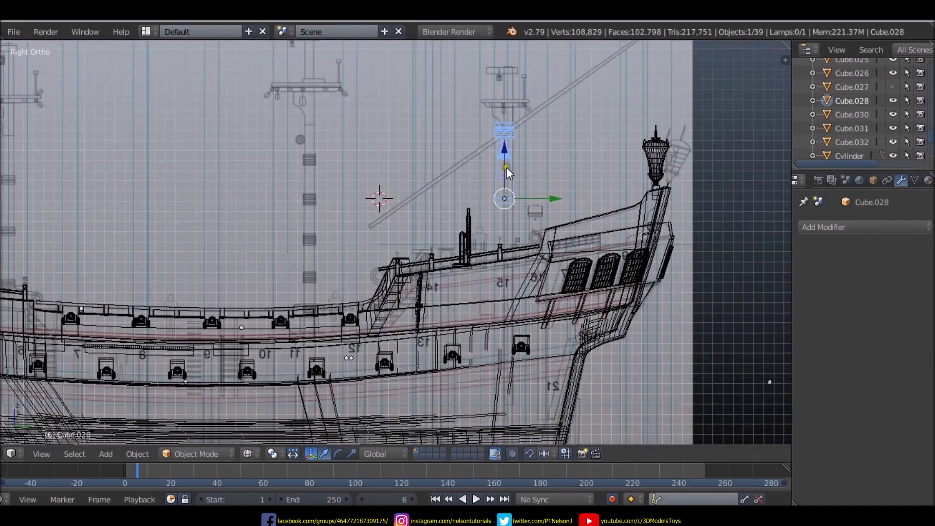
pyautogui.press('g')
pyautogui.press('z')
pyautogui.click(506, 211)
pyautogui.scroll(2, 526, 234)
pyautogui.scroll(2, 490, 241)
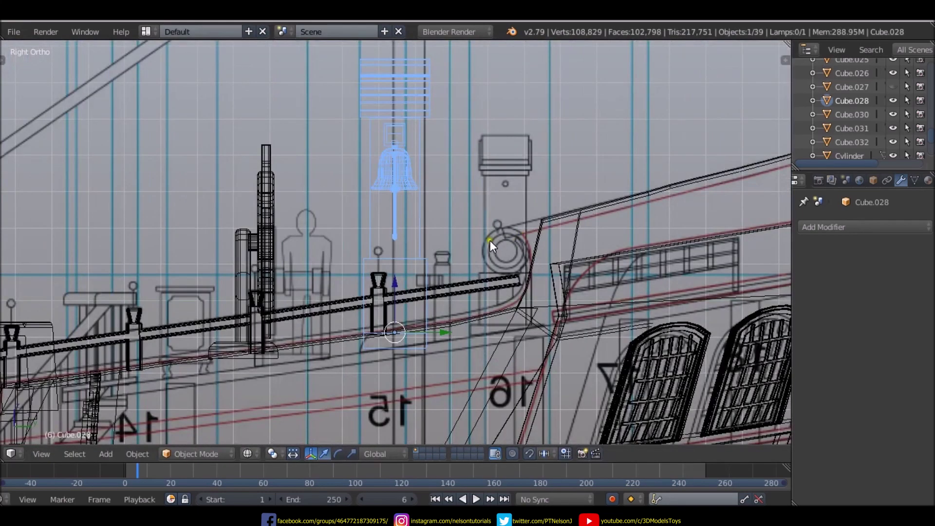
# - Shrink the bell gate and slide it along Y to its deck spot
pyautogui.press('s')
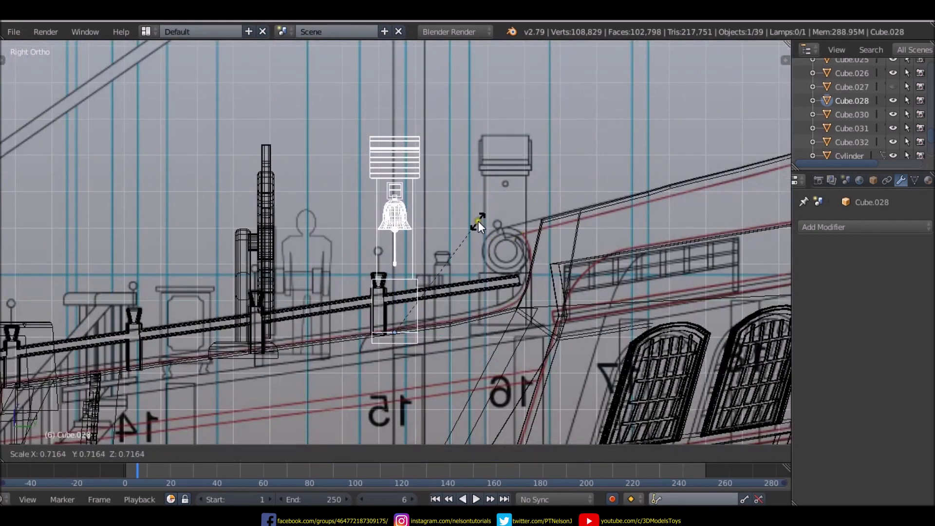
pyautogui.click(479, 218)
pyautogui.press('g')
pyautogui.press('y')
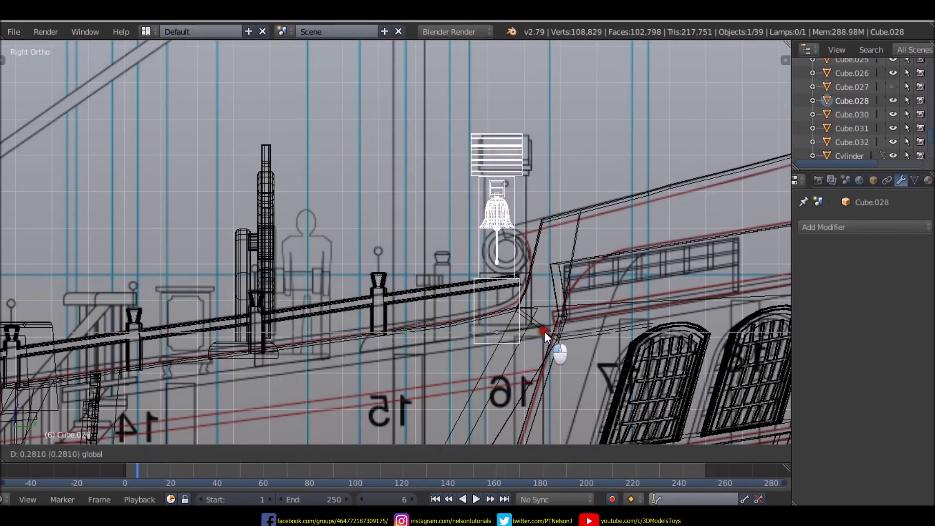
pyautogui.click(550, 331)
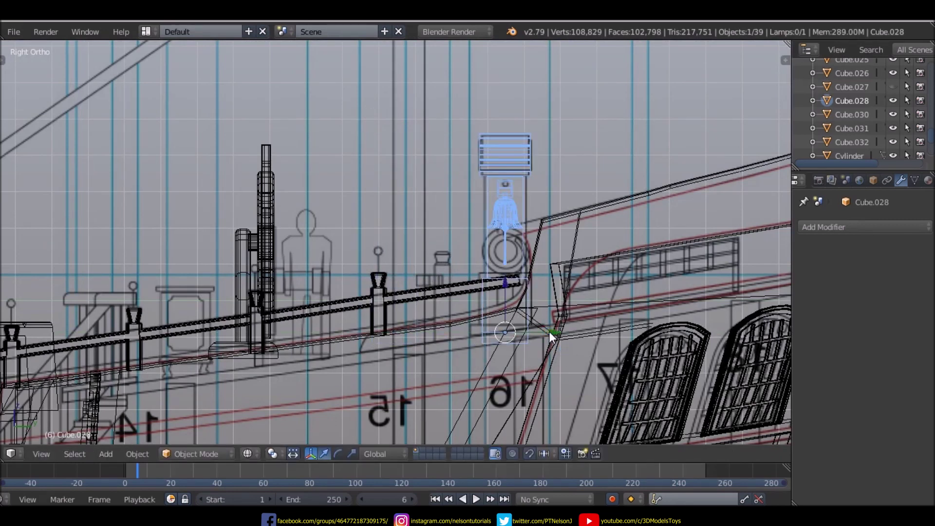
# - Inspect the bell gate's placement on the stern deck in solid shading
pyautogui.press('KP_7')
pyautogui.moveTo(549, 331); pyautogui.dragTo(550, 225, button='middle')
pyautogui.press('z')
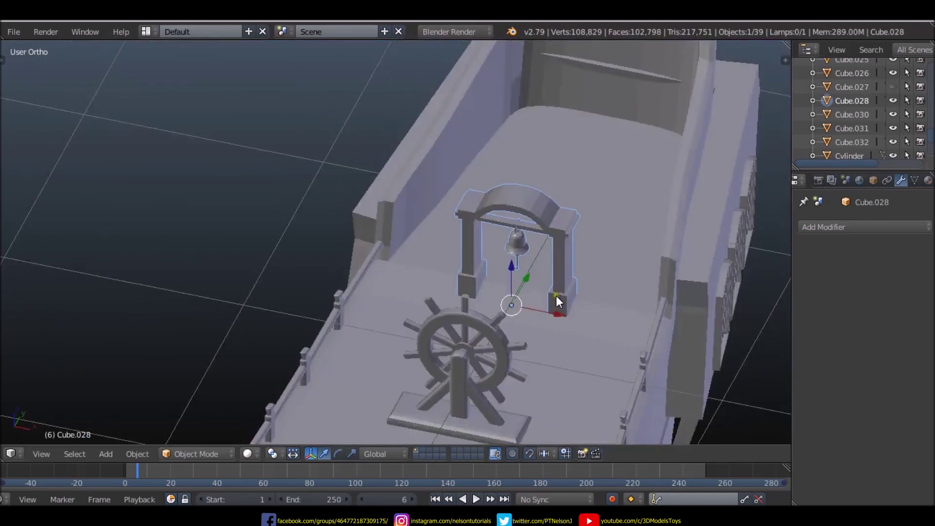
pyautogui.moveTo(556, 296)
pyautogui.mouseDown(button='middle')
pyautogui.moveTo(544, 321)
pyautogui.moveTo(674, 275)
pyautogui.moveTo(448, 296)
pyautogui.moveTo(477, 253)
pyautogui.moveTo(640, 317)
pyautogui.mouseUp(button='middle')
pyautogui.scroll(-5, 640, 317)
pyautogui.moveTo(444, 242)
pyautogui.mouseDown(button='middle')
pyautogui.moveTo(508, 253)
pyautogui.moveTo(432, 293)
pyautogui.moveTo(338, 314)
pyautogui.moveTo(495, 227)
pyautogui.moveTo(534, 259)
pyautogui.moveTo(416, 319)
pyautogui.moveTo(540, 301)
pyautogui.moveTo(689, 302)
pyautogui.moveTo(431, 223)
pyautogui.mouseUp(button='middle')
pyautogui.scroll(-2, 504, 258)
pyautogui.scroll(4, 383, 228)
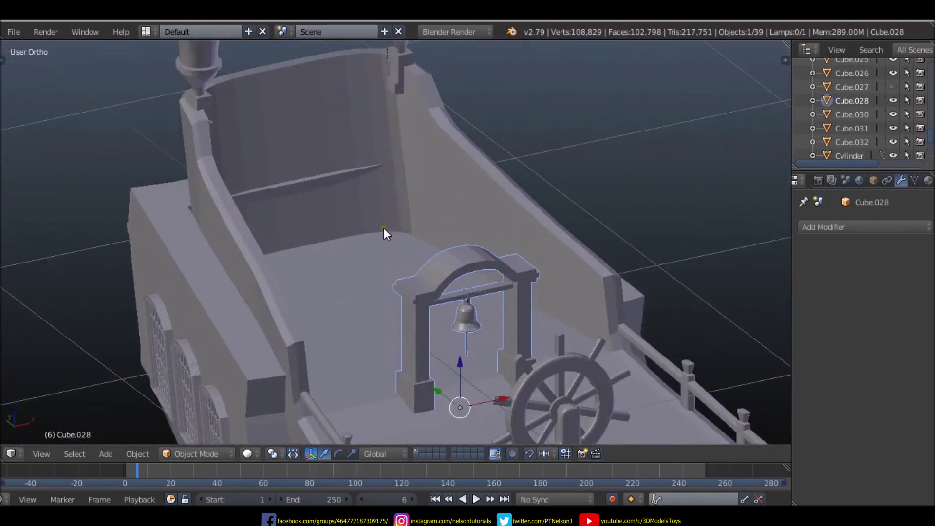
pyautogui.scroll(-3, 383, 228)
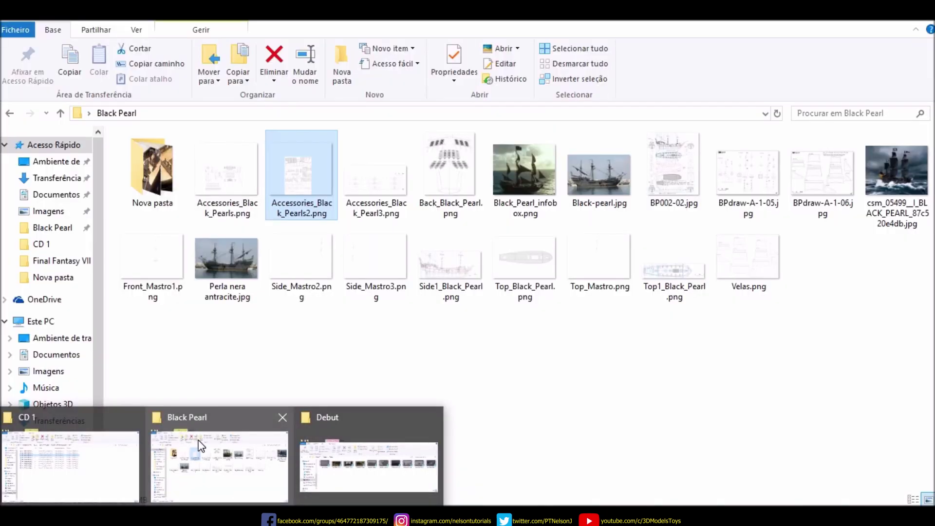
# - Compare against the 004.jpg reference photo from the Nova pasta folder
pyautogui.click(205, 443)
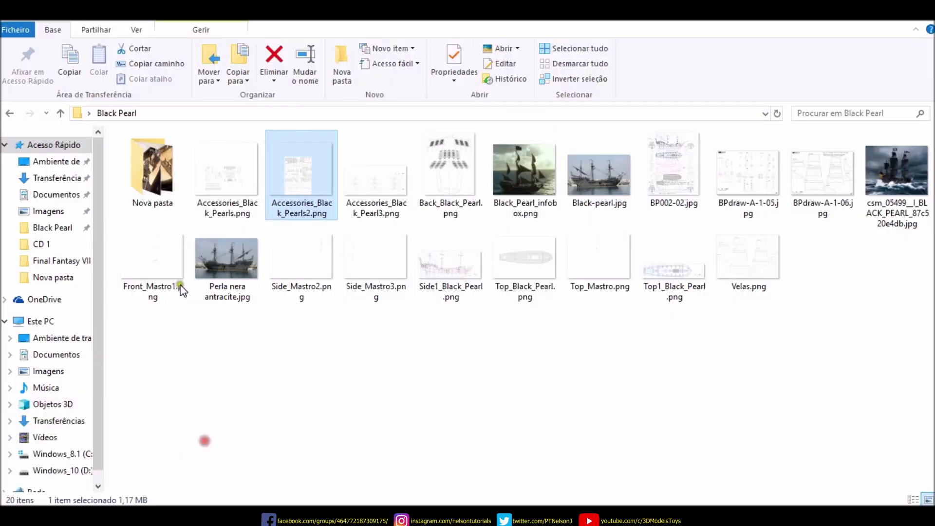
pyautogui.doubleClick(160, 182)
pyautogui.doubleClick(382, 177)
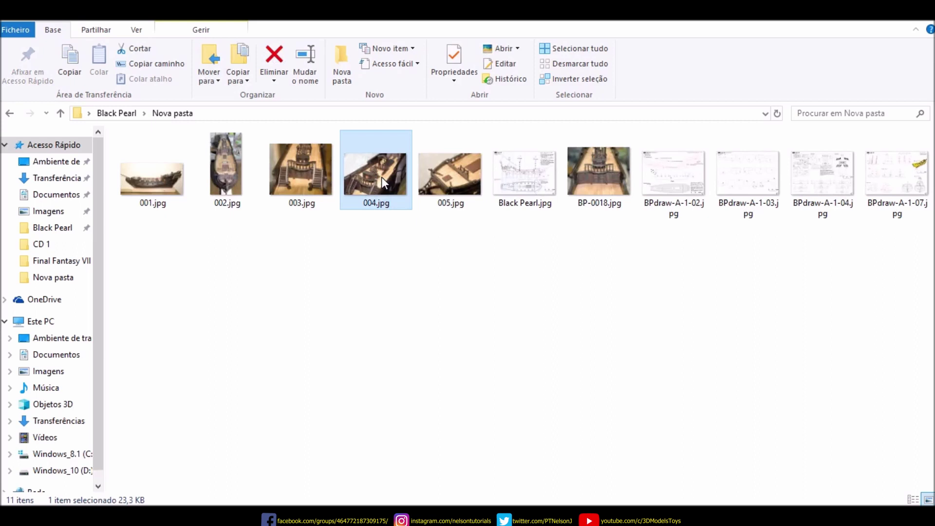
pyautogui.scroll(2, 600, 139)
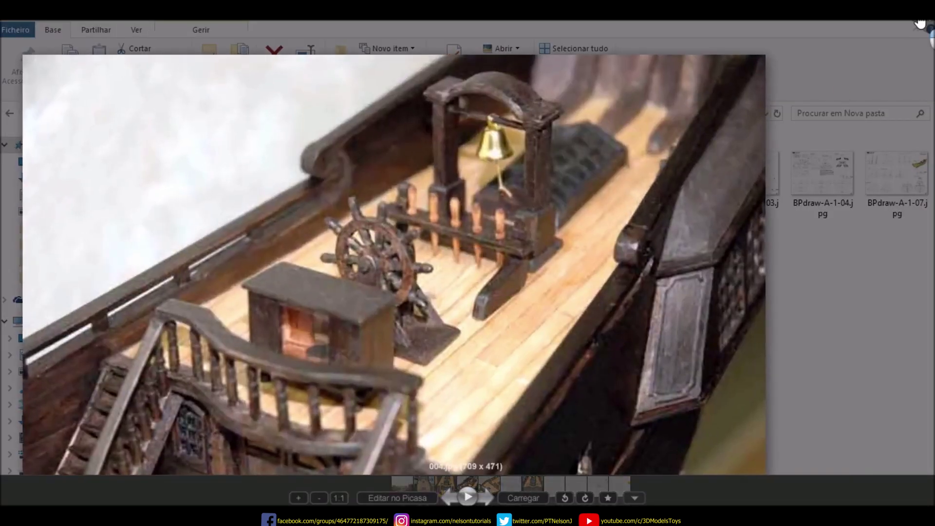
pyautogui.press('Escape')
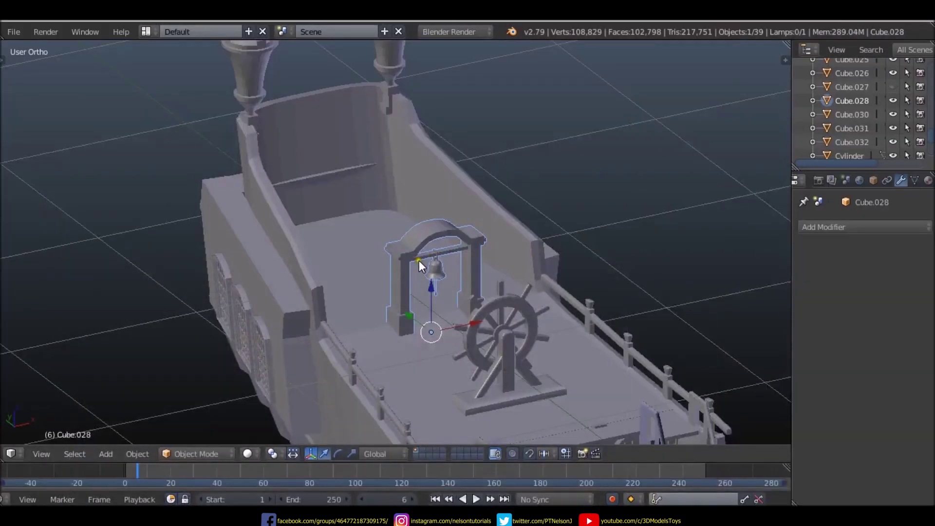
pyautogui.press('KP_1')
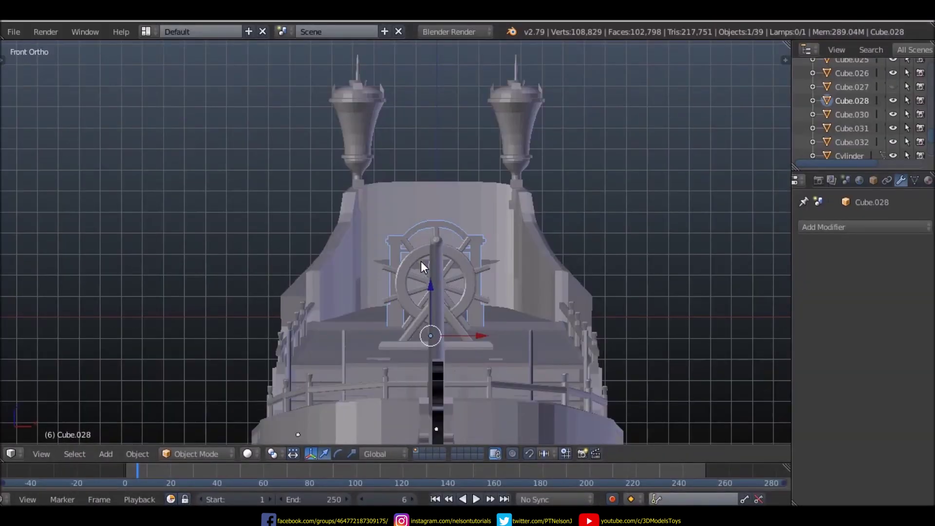
# - Add a new cube mesh from the top wireframe view
pyautogui.press('KP_7')
pyautogui.press('z')
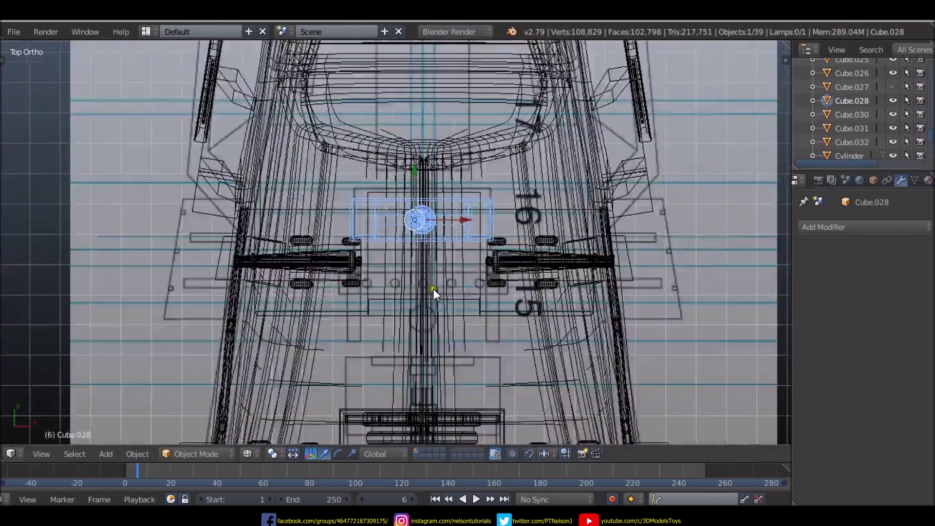
pyautogui.scroll(3, 433, 288)
pyautogui.scroll(1, 423, 288)
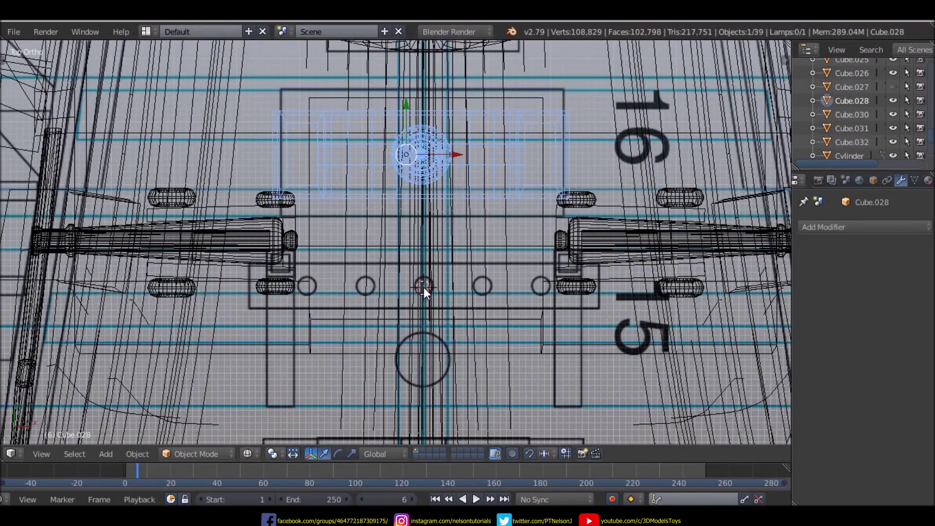
pyautogui.hotkey('shift', 'a')
pyautogui.moveTo(394, 287)
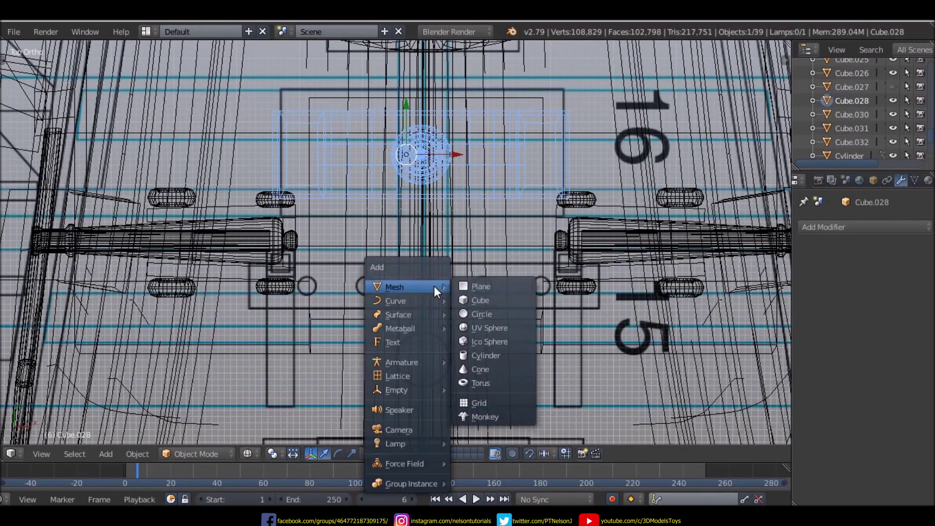
pyautogui.click(470, 300)
pyautogui.scroll(-3, 461, 253)
pyautogui.scroll(-8, 462, 252)
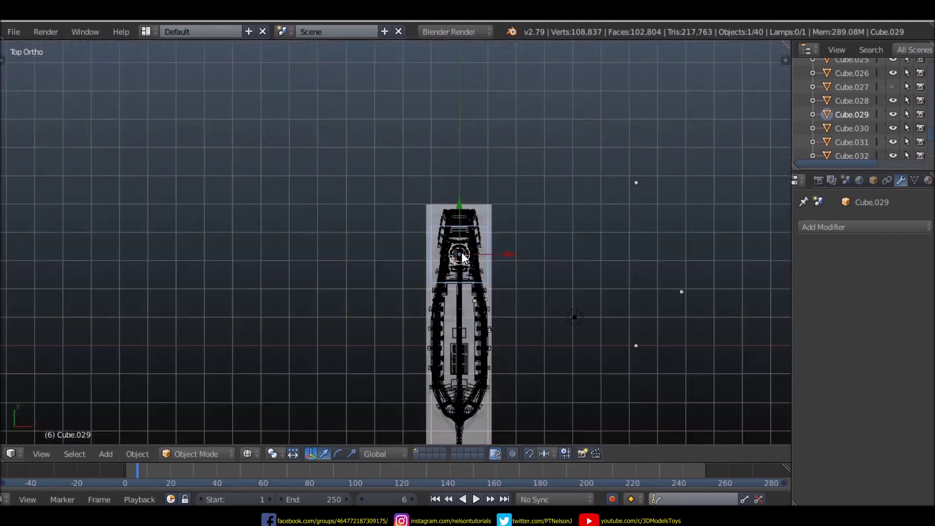
pyautogui.scroll(6, 462, 252)
# - Separate the cube into its own object, Cube.033, and select it
pyautogui.press('Tab')
pyautogui.press('p')
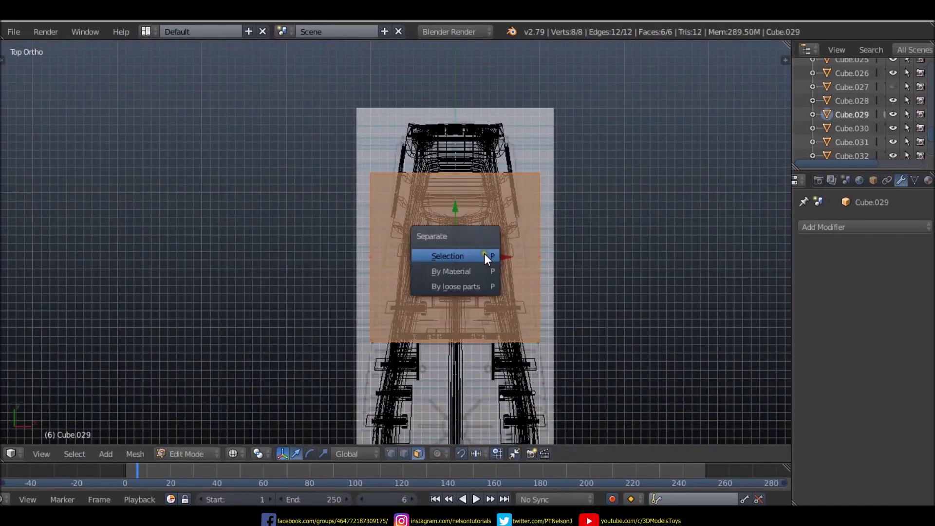
pyautogui.click(484, 254)
pyautogui.press('Tab')
pyautogui.rightClick(372, 177)
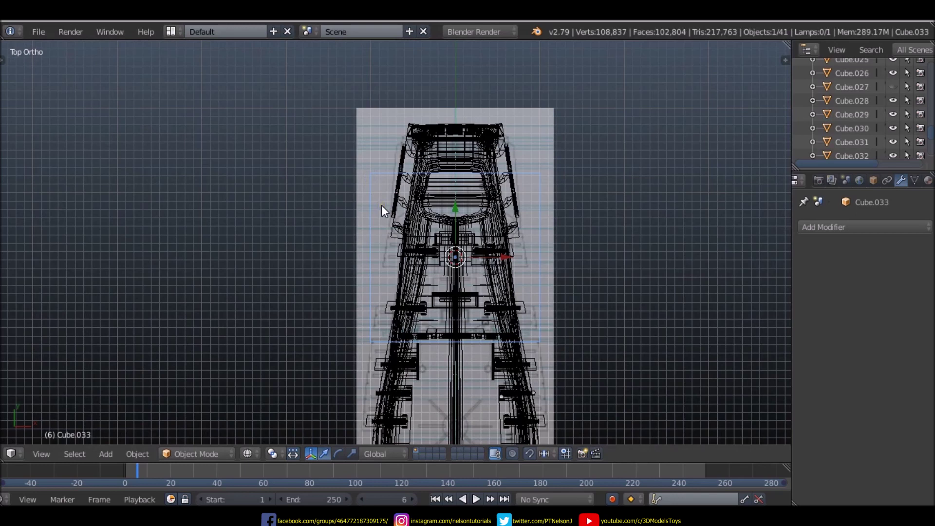
# - Scale all of Cube.033's geometry down to a small block
pyautogui.press('Tab')
pyautogui.press('a')
pyautogui.press('s')
pyautogui.scroll(8, 458, 270)
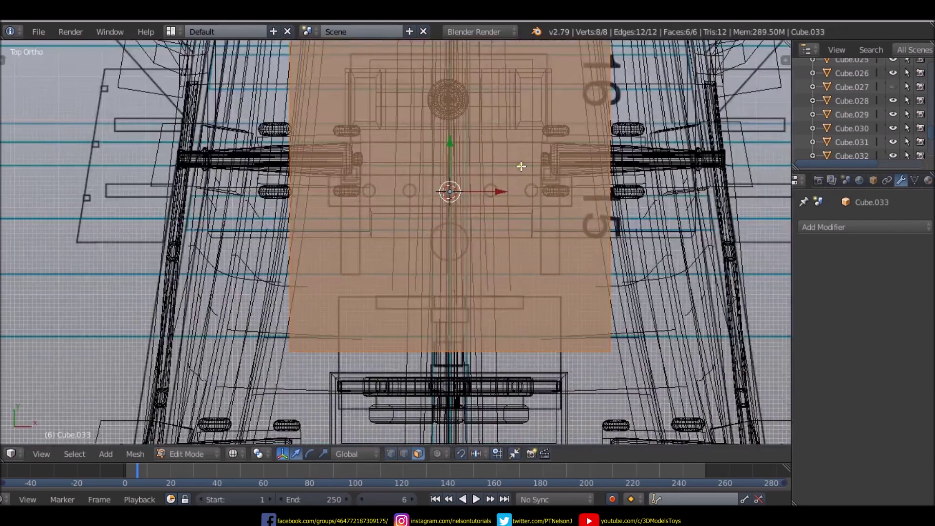
pyautogui.press('s')
pyautogui.click(475, 201)
pyautogui.scroll(4, 475, 201)
pyautogui.press('s')
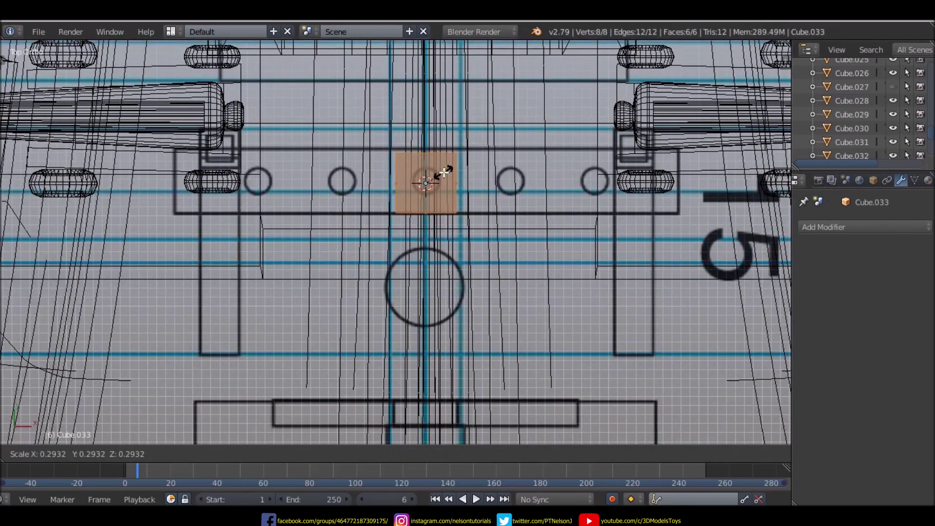
pyautogui.click(443, 174)
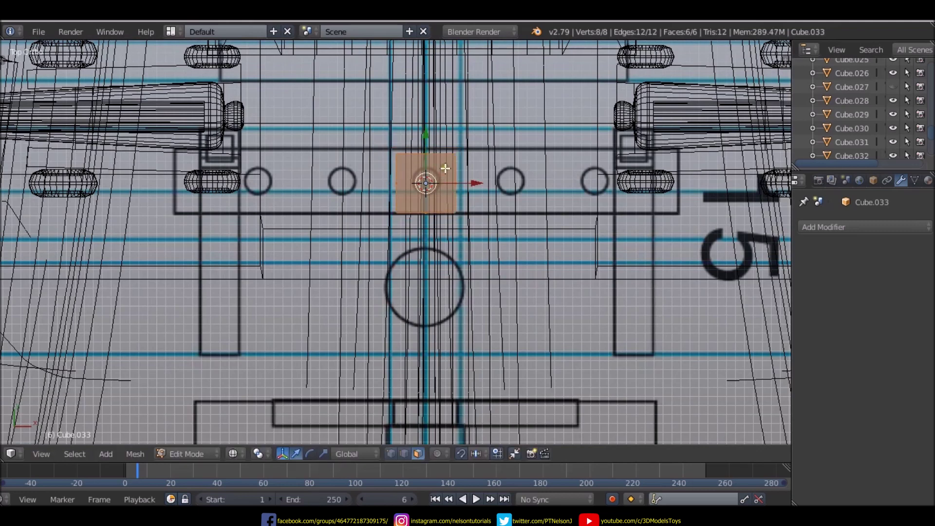
pyautogui.press('s')
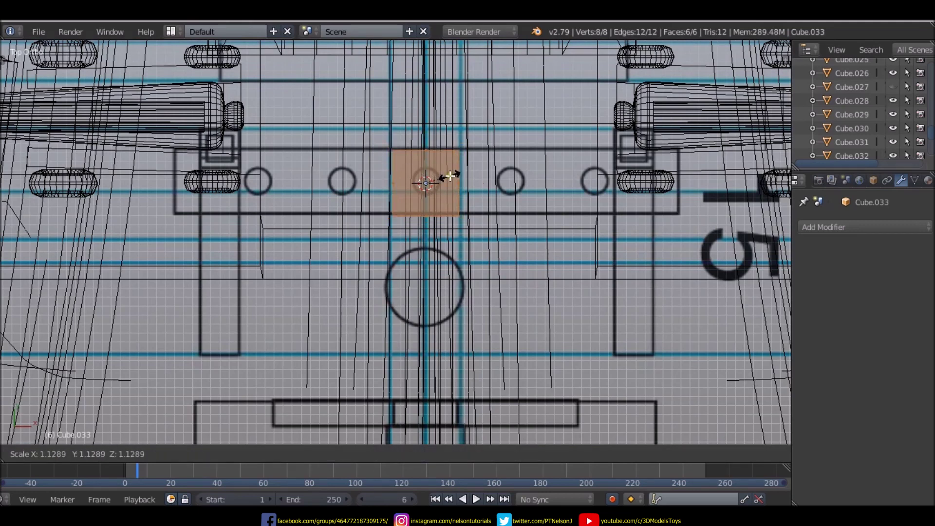
pyautogui.click(454, 179)
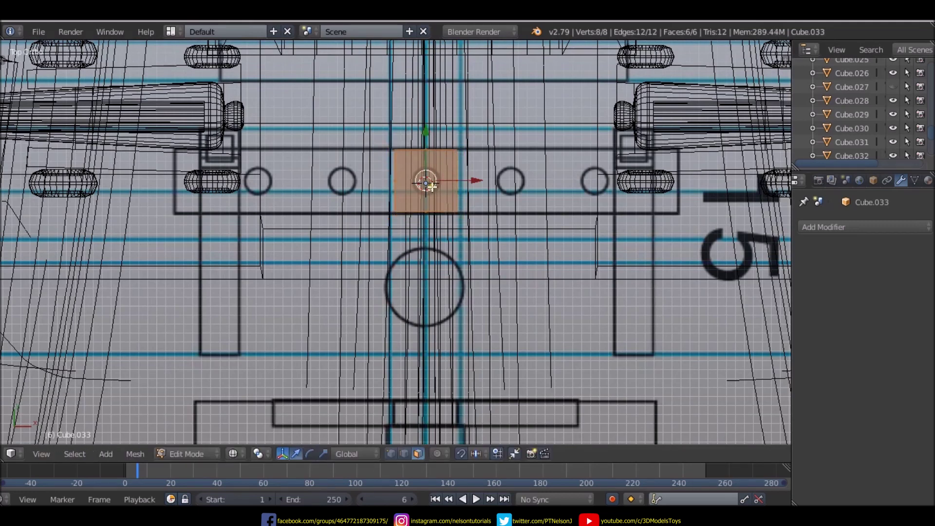
# - Stretch the cube along X into a long flat block
pyautogui.press('s')
pyautogui.press('x')
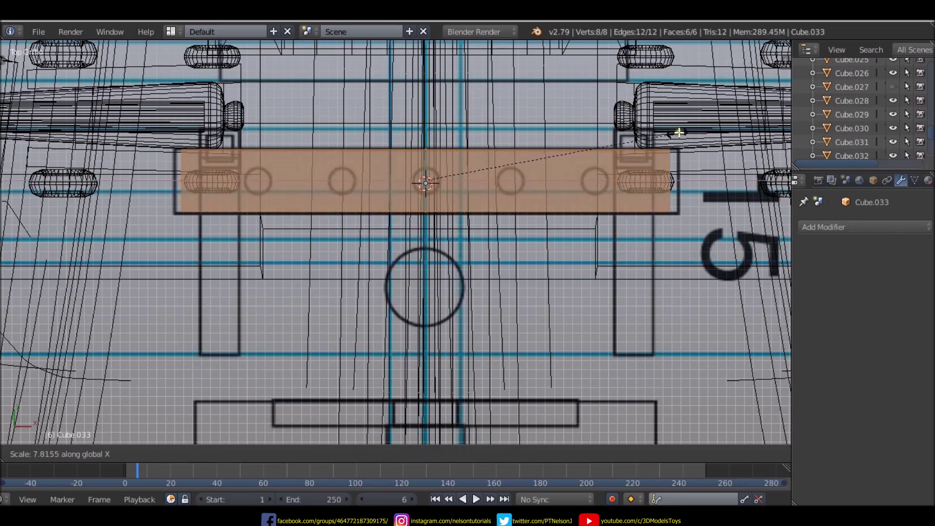
pyautogui.click(601, 161)
pyautogui.scroll(-2, 599, 160)
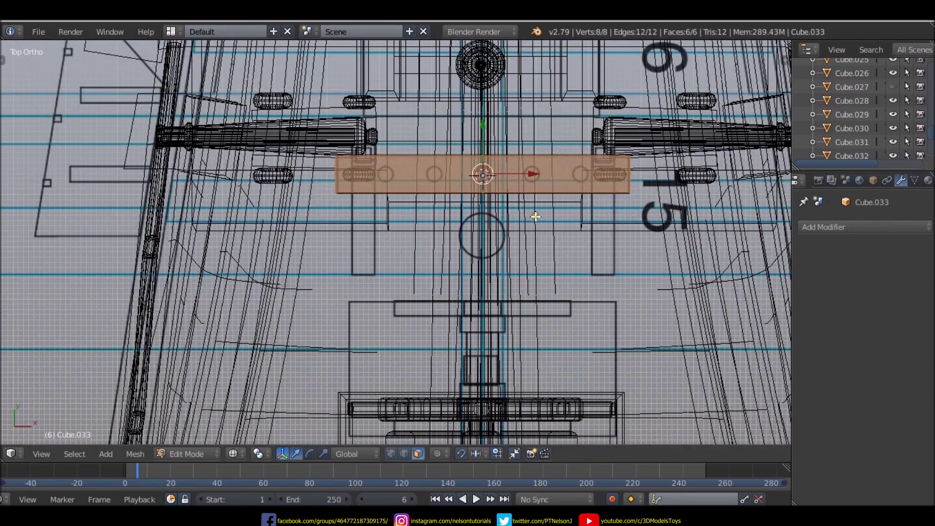
# - In front view, raise the flat block up onto the ship's deck
pyautogui.press('KP_1')
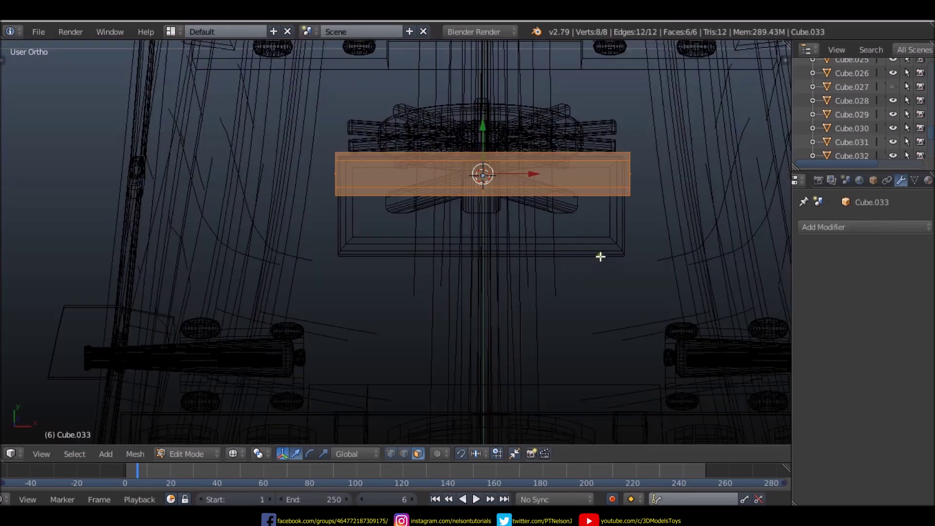
pyautogui.scroll(-2, 515, 101)
pyautogui.keyDown('shift'); pyautogui.moveTo(516, 100); pyautogui.dragTo(490, 242, button='middle'); pyautogui.keyUp('shift')
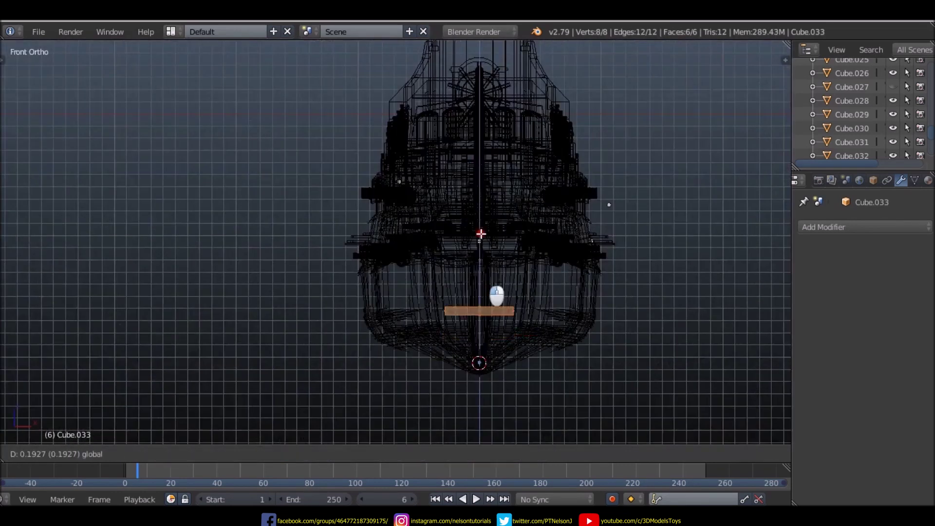
pyautogui.moveTo(481, 274); pyautogui.dragTo(455, 198, button='right')
pyautogui.moveTo(455, 198)
pyautogui.mouseDown(button='middle')
pyautogui.moveTo(472, 102)
pyautogui.moveTo(488, 133)
pyautogui.mouseUp(button='middle')
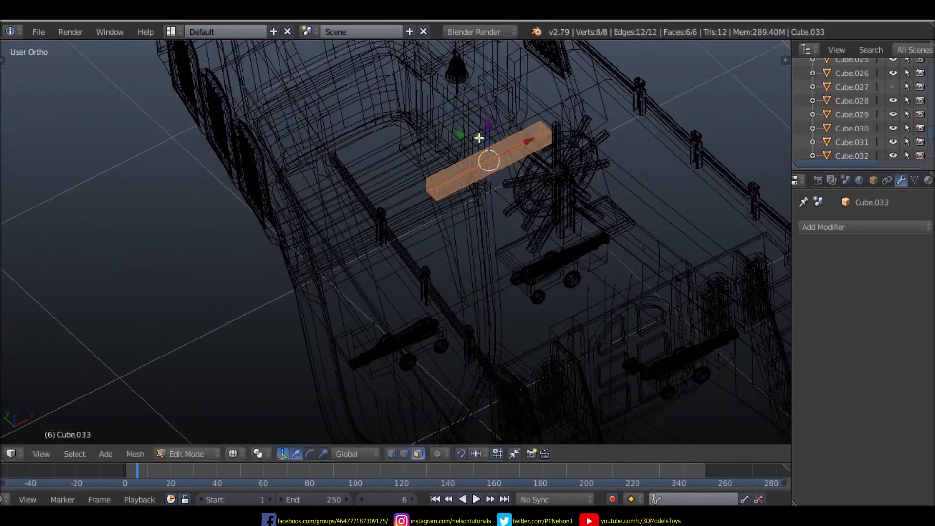
pyautogui.press('z')
pyautogui.scroll(2, 487, 135)
# - Fine-tune the block's position on the deck
pyautogui.press('g')
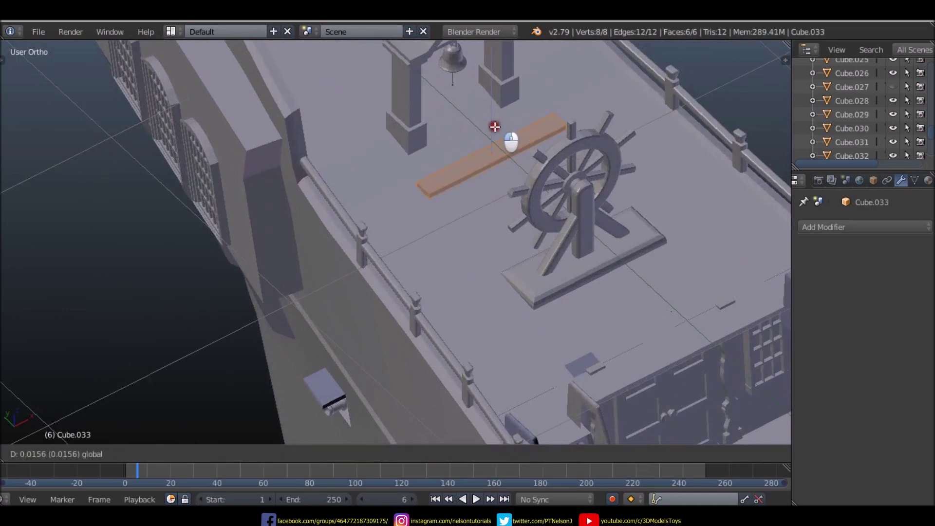
pyautogui.click(499, 117)
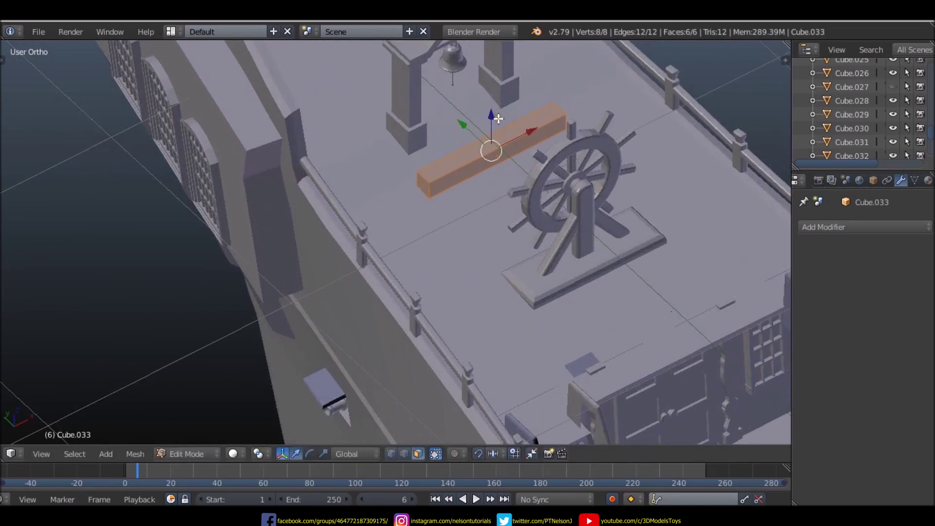
pyautogui.scroll(-5, 522, 193)
pyautogui.moveTo(522, 193); pyautogui.dragTo(517, 119, button='middle')
pyautogui.scroll(5, 493, 151)
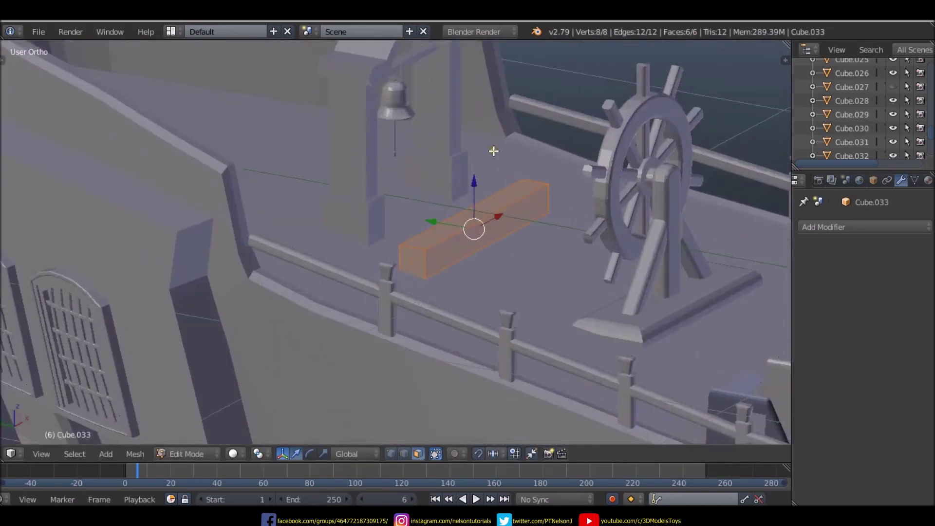
# - Scale the block taller into a thin upright slab
pyautogui.press('s')
pyautogui.press('x')
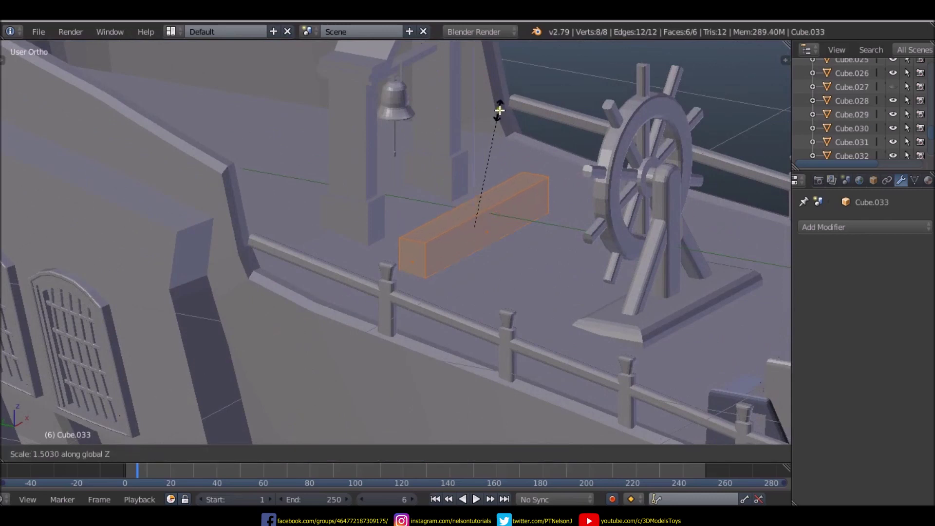
pyautogui.click(492, 379)
pyautogui.scroll(-5, 490, 336)
pyautogui.moveTo(611, 293)
pyautogui.mouseDown(button='middle')
pyautogui.moveTo(359, 286)
pyautogui.moveTo(428, 299)
pyautogui.mouseUp(button='middle')
pyautogui.scroll(4, 485, 242)
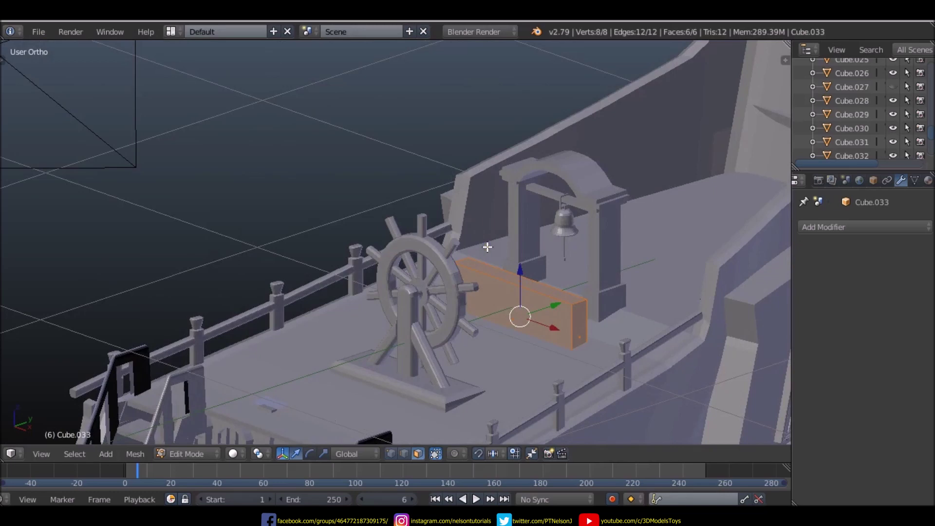
# - Check the slab from top view in wireframe over the blueprint
pyautogui.press('KP_7')
pyautogui.press('z')
pyautogui.scroll(-3, 487, 247)
pyautogui.scroll(4, 486, 247)
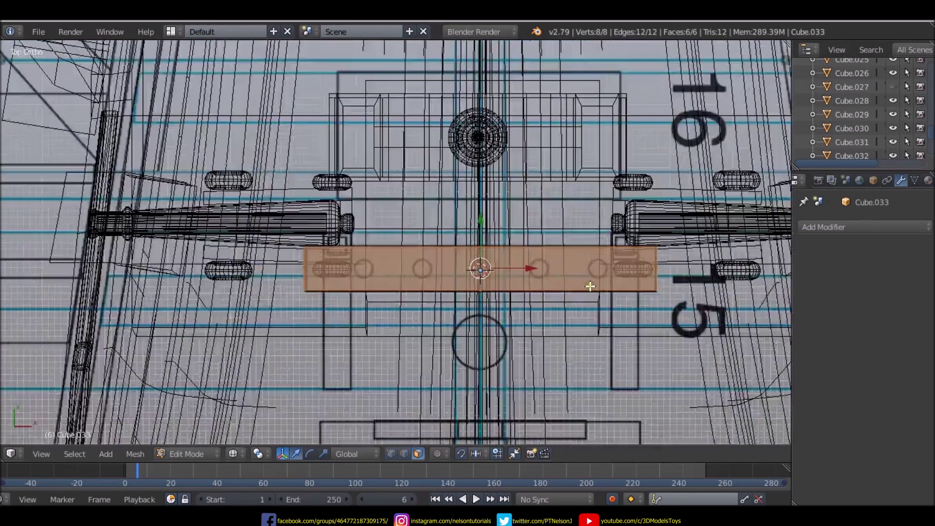
pyautogui.moveTo(486, 247)
pyautogui.mouseDown(button='middle')
pyautogui.moveTo(608, 240)
pyautogui.moveTo(532, 196)
pyautogui.moveTo(517, 299)
pyautogui.mouseUp(button='middle')
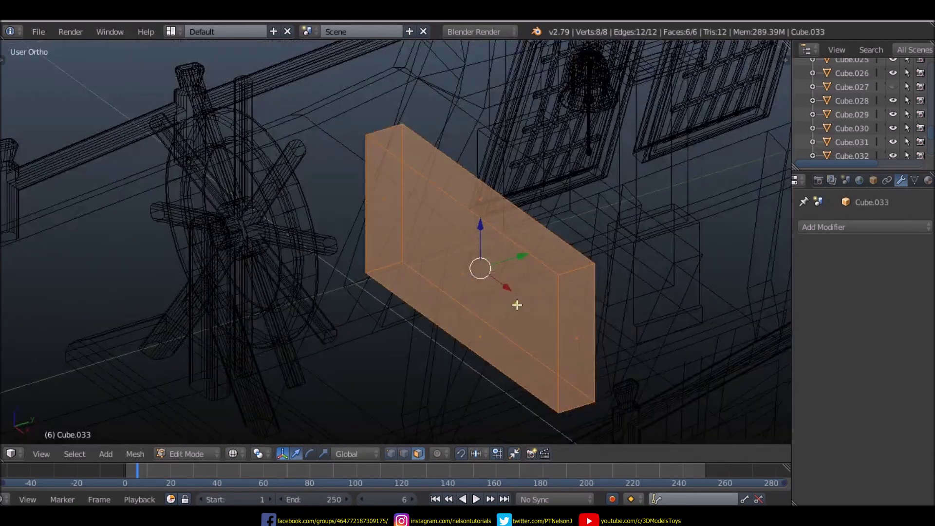
# - Add a horizontal edge loop around the bench block
pyautogui.hotkey('ctrl', 'r')
pyautogui.click(429, 242)
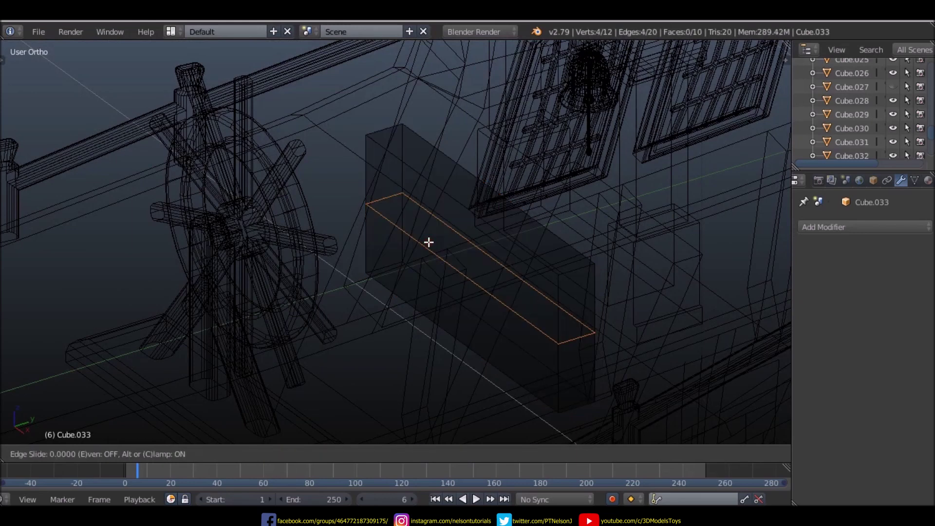
pyautogui.rightClick(429, 242)
pyautogui.moveTo(429, 242); pyautogui.dragTo(439, 313, button='middle')
# - Select the block's lower front faces in face select mode
pyautogui.hotkey('ctrl', 'Tab')
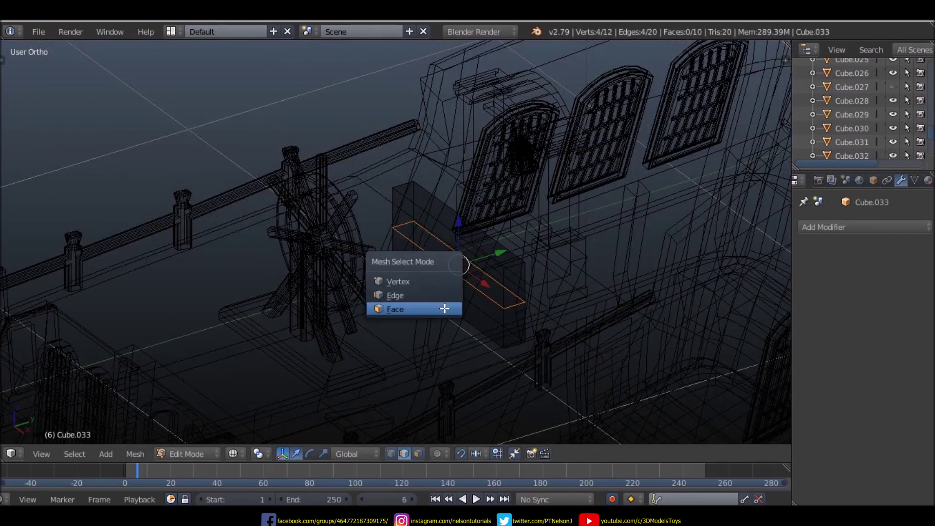
pyautogui.click(440, 308)
pyautogui.rightClick(461, 317)
pyautogui.press('z')
pyautogui.rightClick(462, 286)
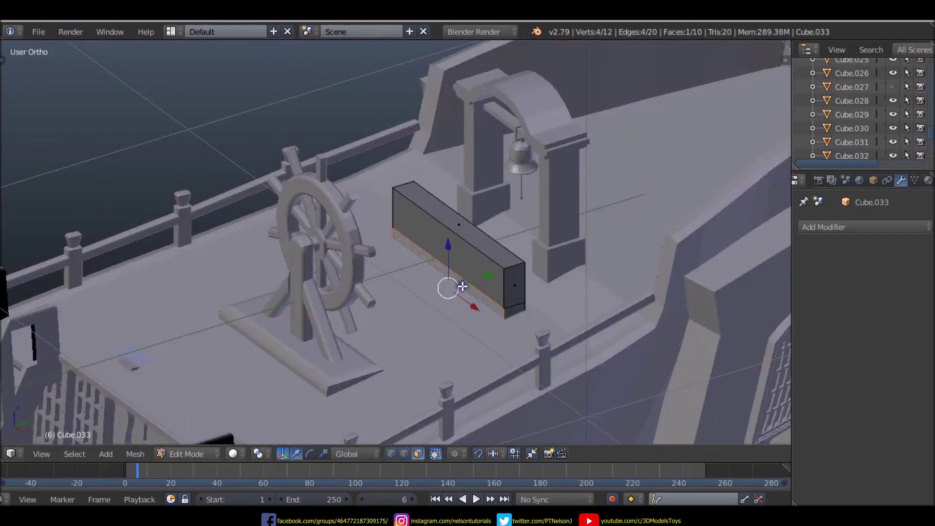
pyautogui.moveTo(480, 328); pyautogui.dragTo(458, 302, button='middle')
pyautogui.scroll(-2, 466, 316)
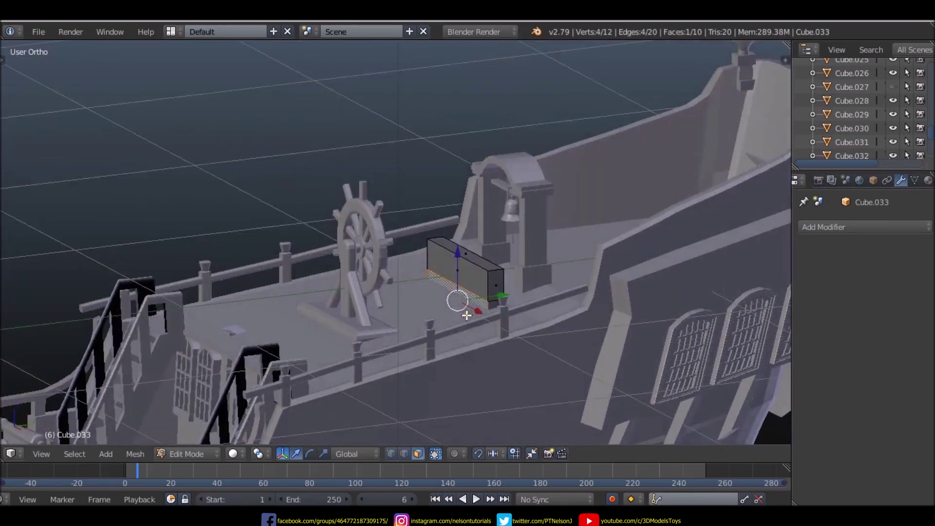
pyautogui.press('z')
pyautogui.scroll(2, 466, 314)
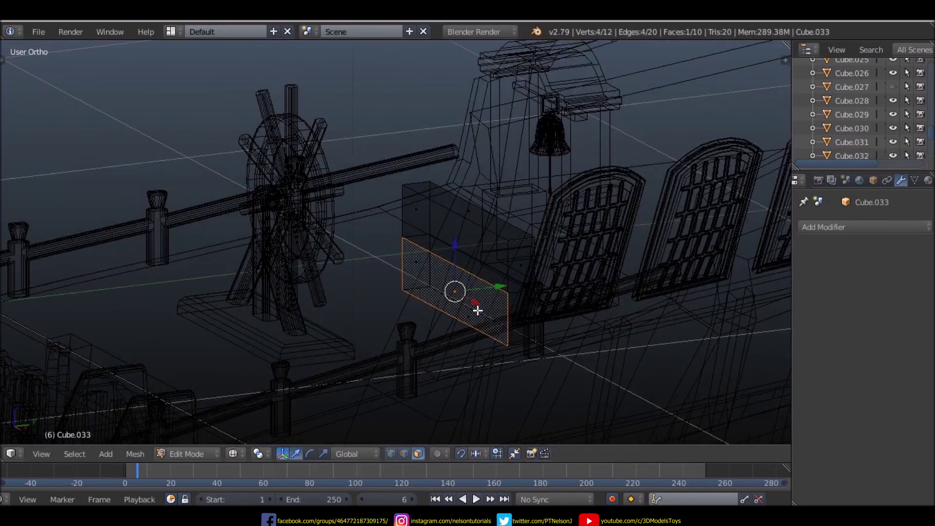
pyautogui.scroll(1, 480, 321)
pyautogui.scroll(1, 497, 334)
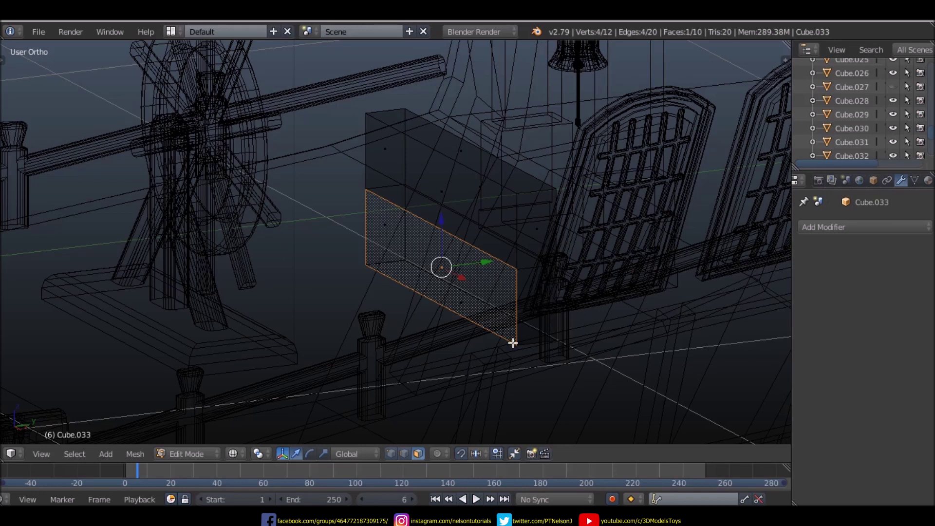
# - Select the two bottom corner vertices and push them outward in Right view
pyautogui.hotkey('ctrl', 'Tab')
pyautogui.click(505, 321)
pyautogui.rightClick(505, 322)
pyautogui.keyDown('shift'); pyautogui.rightClick(367, 262); pyautogui.keyUp('shift')
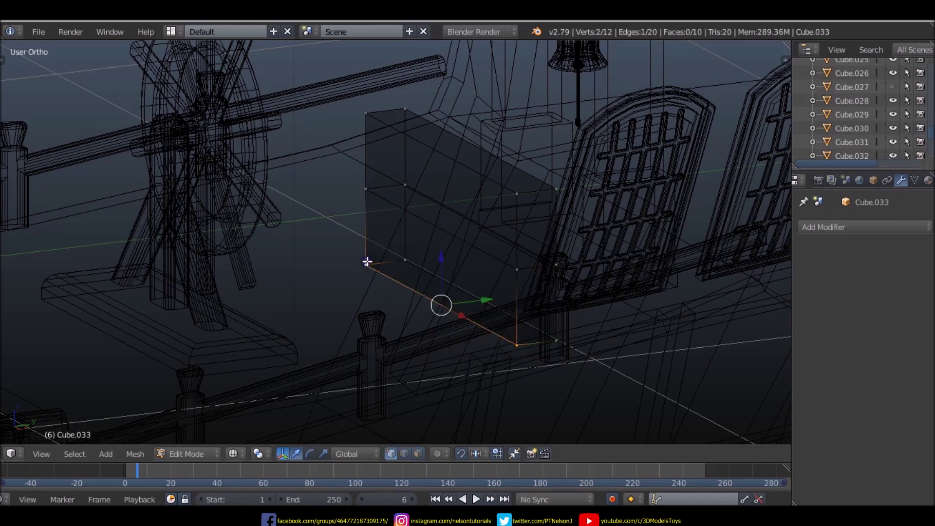
pyautogui.press('KP_3')
pyautogui.scroll(2, 504, 327)
pyautogui.moveTo(526, 330); pyautogui.dragTo(466, 331)
pyautogui.scroll(-3, 466, 332)
pyautogui.moveTo(428, 311); pyautogui.dragTo(532, 320, button='middle')
# - Add a horizontal edge loop across the middle of the block
pyautogui.press('z')
pyautogui.scroll(-3, 483, 247)
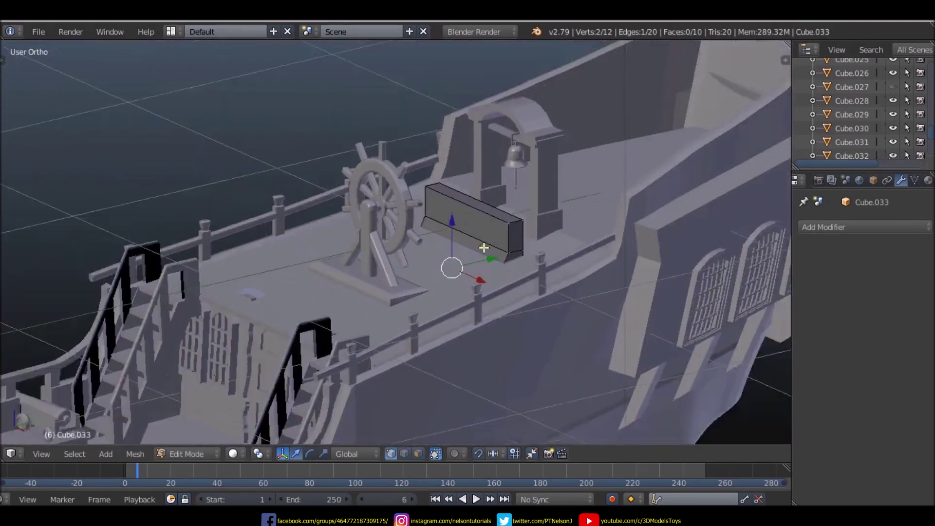
pyautogui.scroll(5, 461, 246)
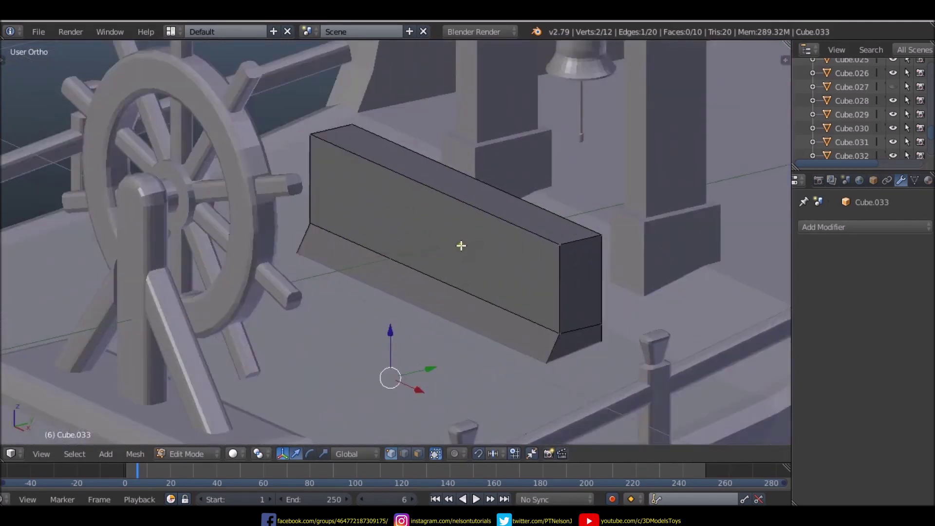
pyautogui.moveTo(498, 259); pyautogui.dragTo(499, 234, button='middle')
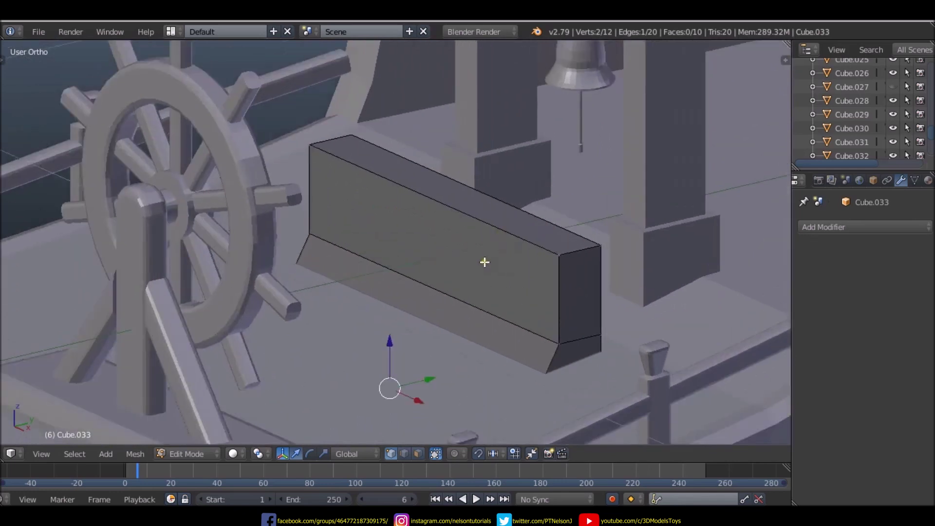
pyautogui.hotkey('ctrl', 'r')
pyautogui.click(325, 194)
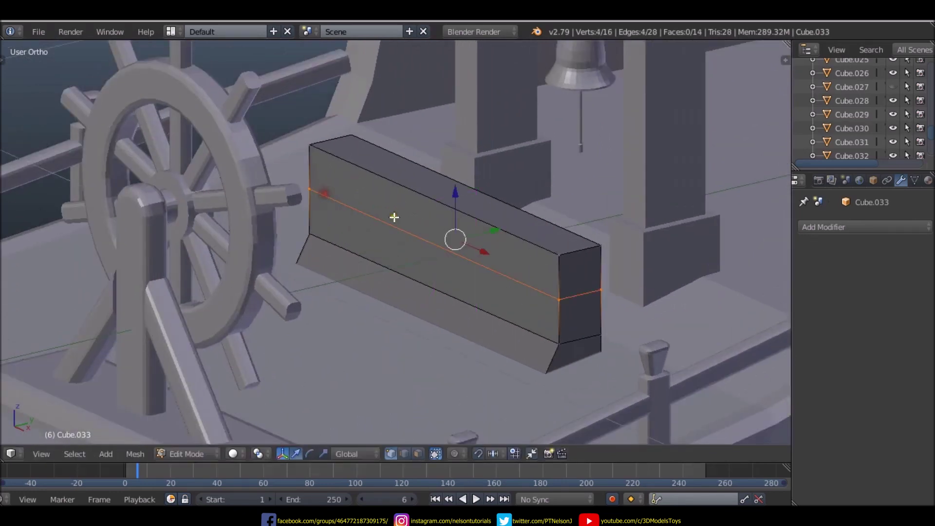
pyautogui.scroll(-5, 495, 269)
pyautogui.scroll(5, 495, 269)
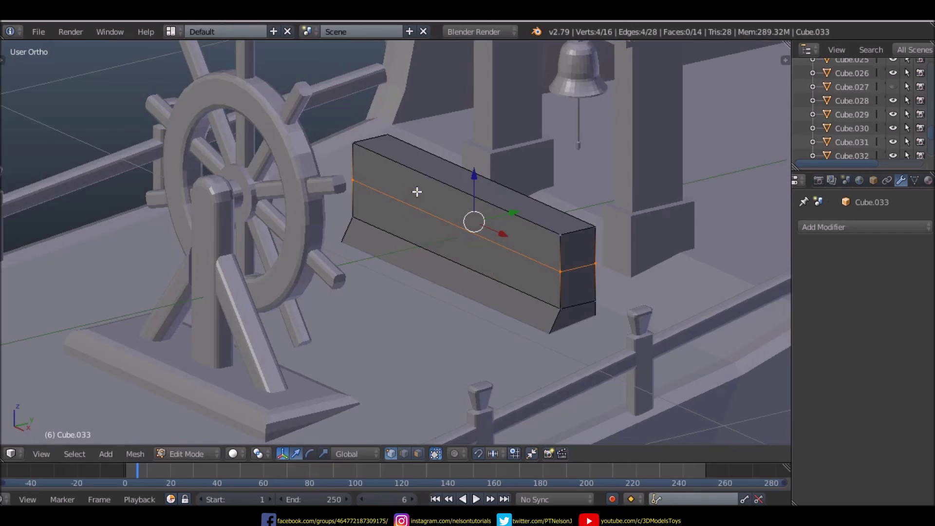
# - Start vertical loop cuts along the block's length from top wireframe view
pyautogui.press('KP_7')
pyautogui.press('z')
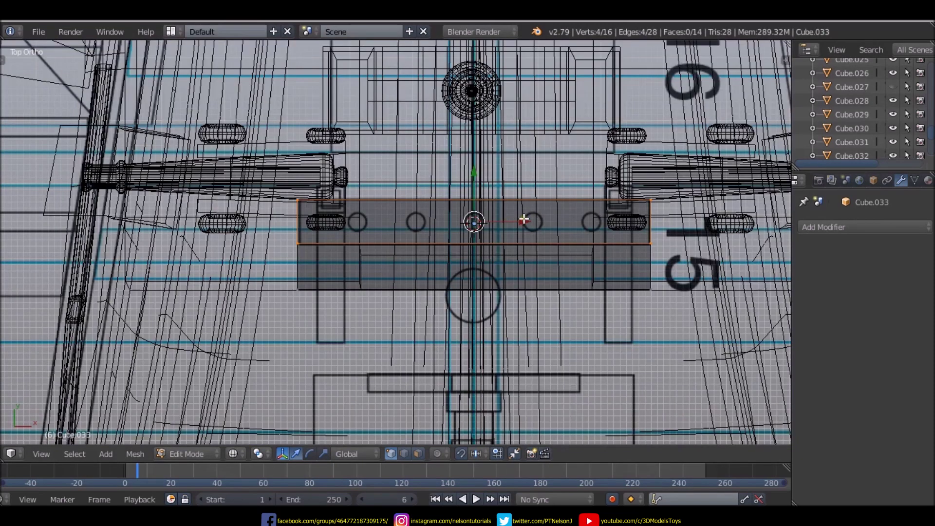
pyautogui.hotkey('ctrl', 'r')
pyautogui.scroll(1, 523, 220)
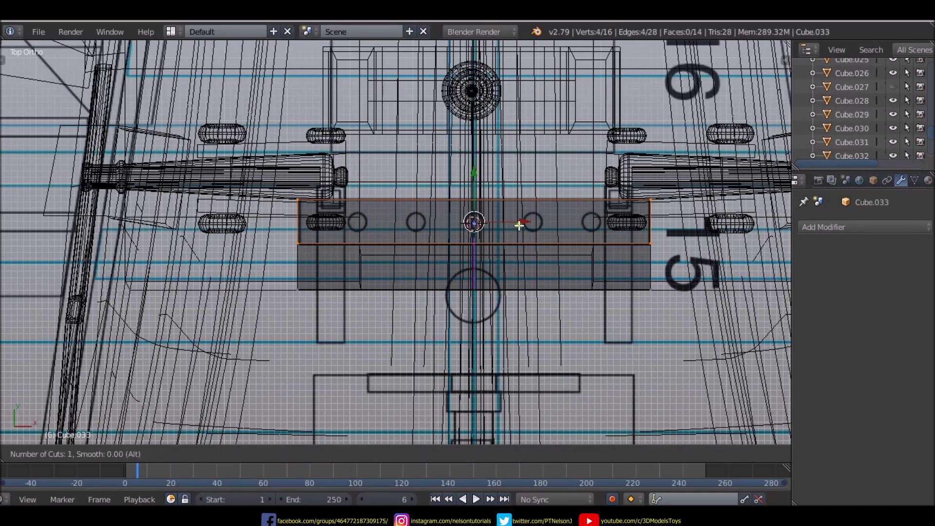
# - Slide the first edge loop into place and cut three more vertical loops across the block
pyautogui.click(518, 225)
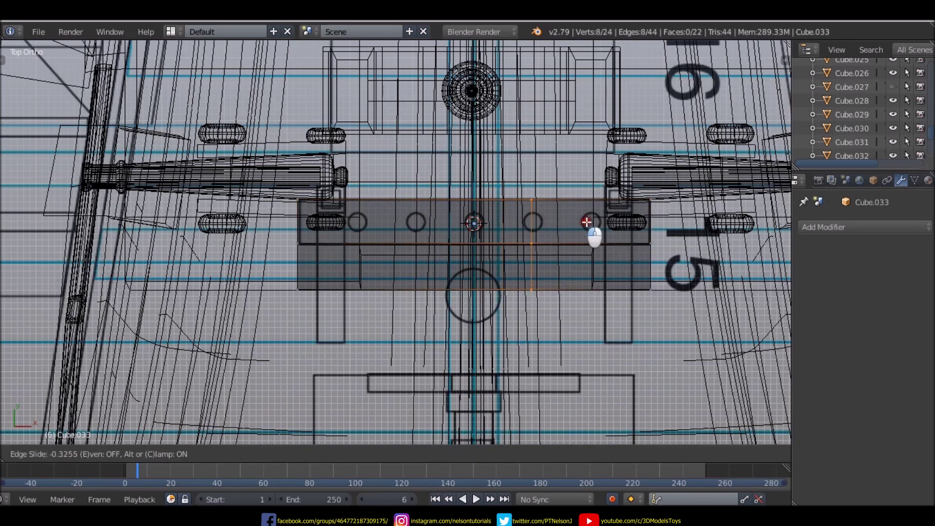
pyautogui.click(613, 238)
pyautogui.hotkey('ctrl', 'r')
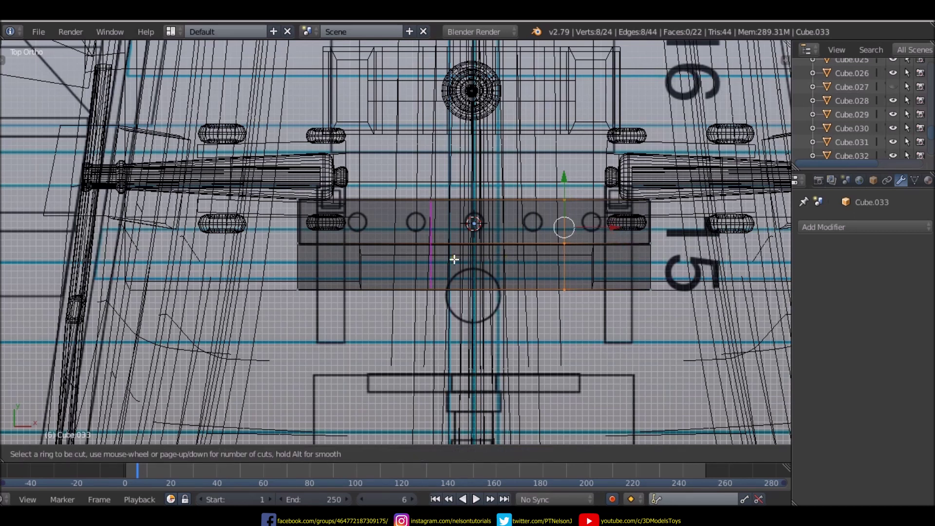
pyautogui.click(462, 263)
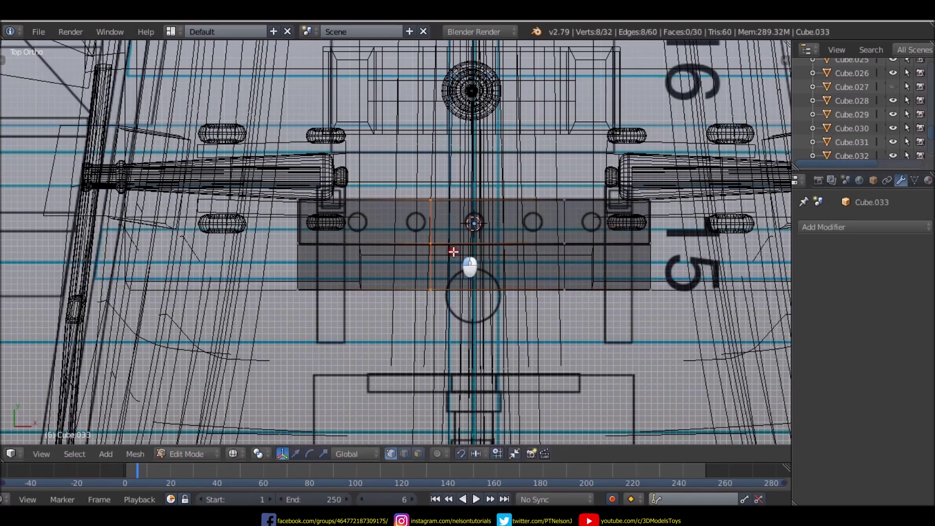
pyautogui.click(524, 248)
pyautogui.hotkey('ctrl', 'r')
pyautogui.click(430, 242)
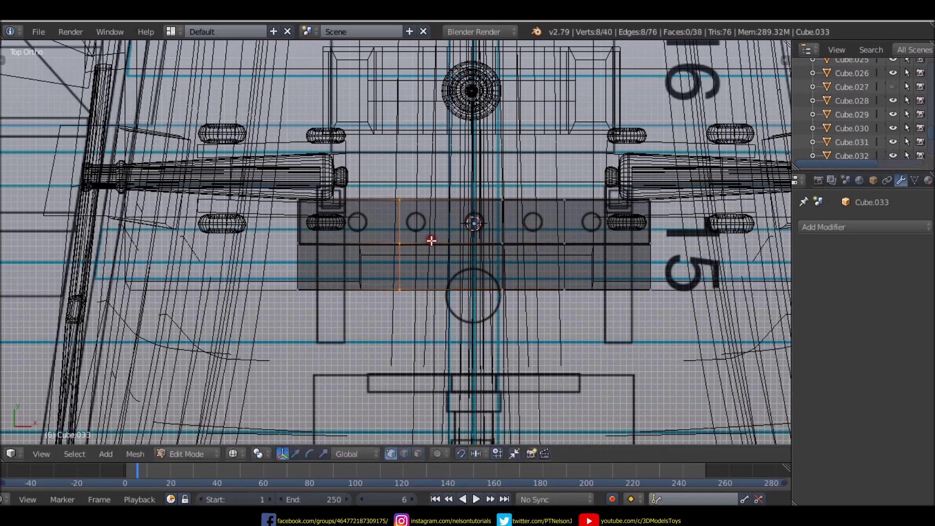
pyautogui.click(476, 239)
pyautogui.hotkey('ctrl', 'r')
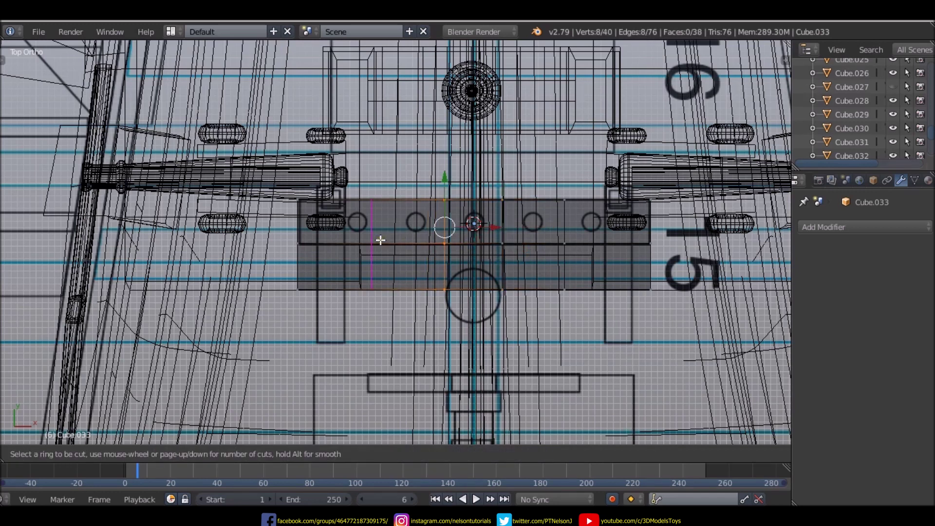
pyautogui.click(382, 240)
pyautogui.click(394, 240)
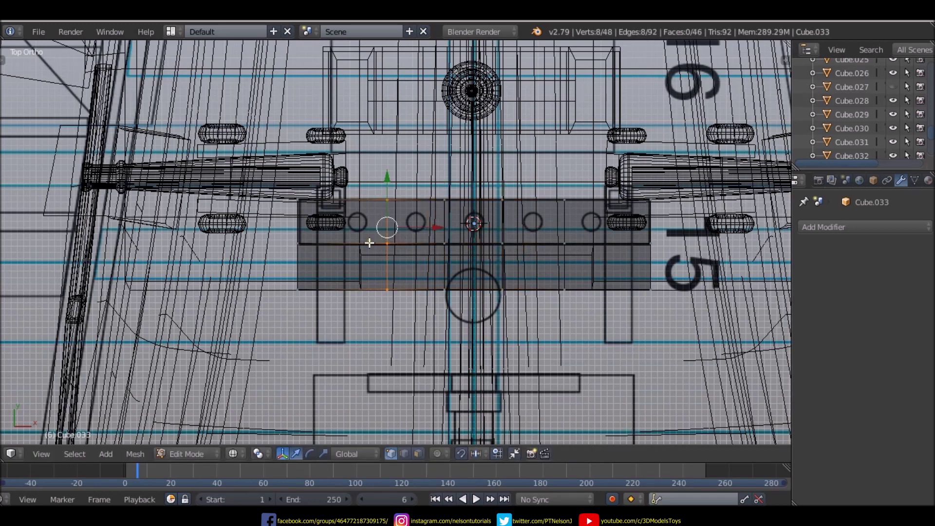
# - Inspect the block from an angle, then add a loop near its right end in top view
pyautogui.scroll(-3, 369, 242)
pyautogui.moveTo(510, 310); pyautogui.dragTo(467, 241, button='middle')
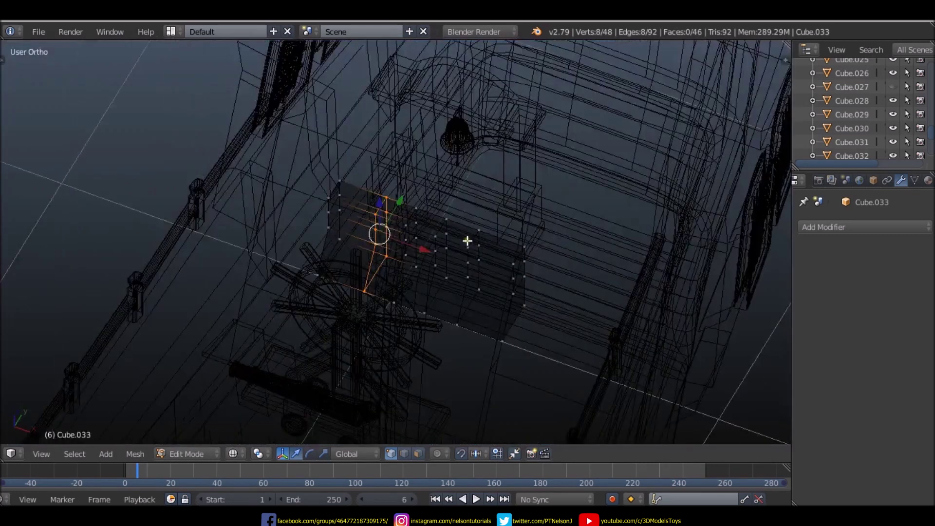
pyautogui.press('KP_7')
pyautogui.scroll(3, 467, 241)
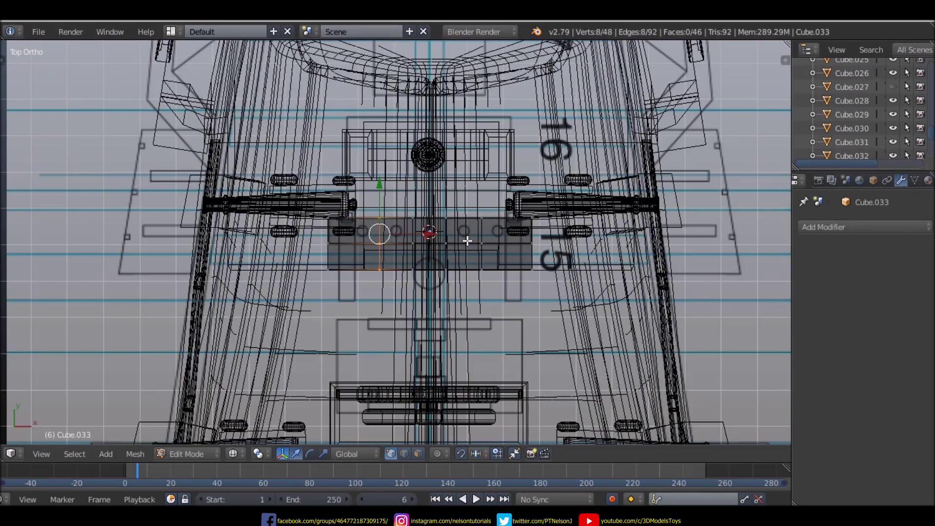
pyautogui.scroll(2, 514, 251)
pyautogui.scroll(2, 519, 259)
pyautogui.hotkey('ctrl', 'r')
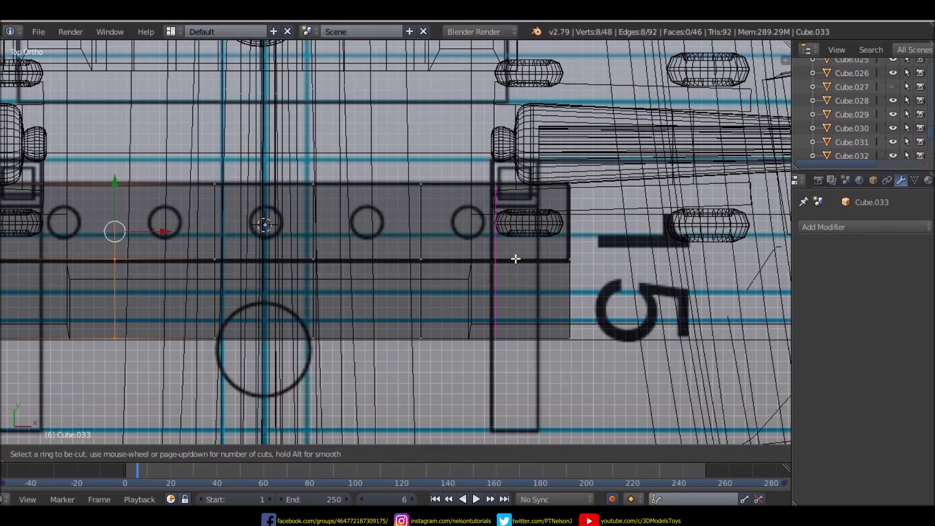
pyautogui.click(515, 259)
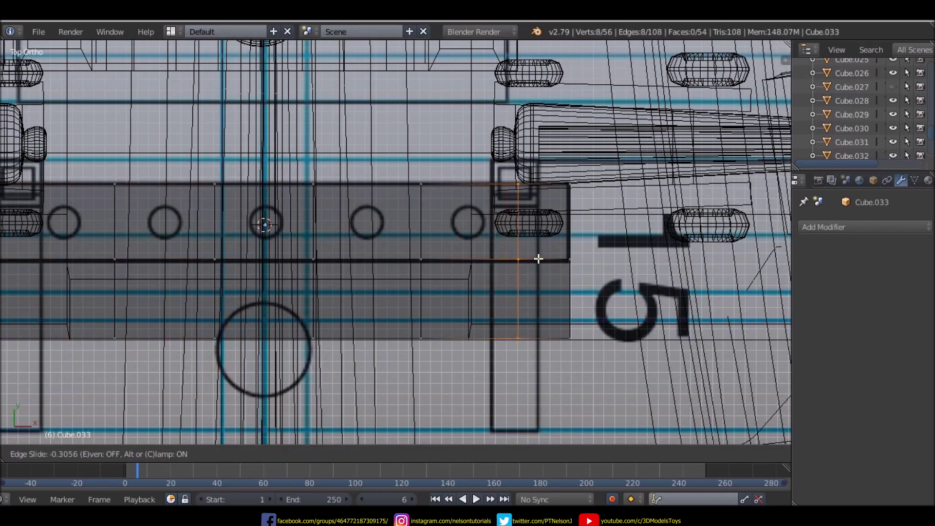
pyautogui.click(536, 259)
# - Add a loop near the block's left end and check the cuts in solid shading
pyautogui.scroll(-4, 536, 259)
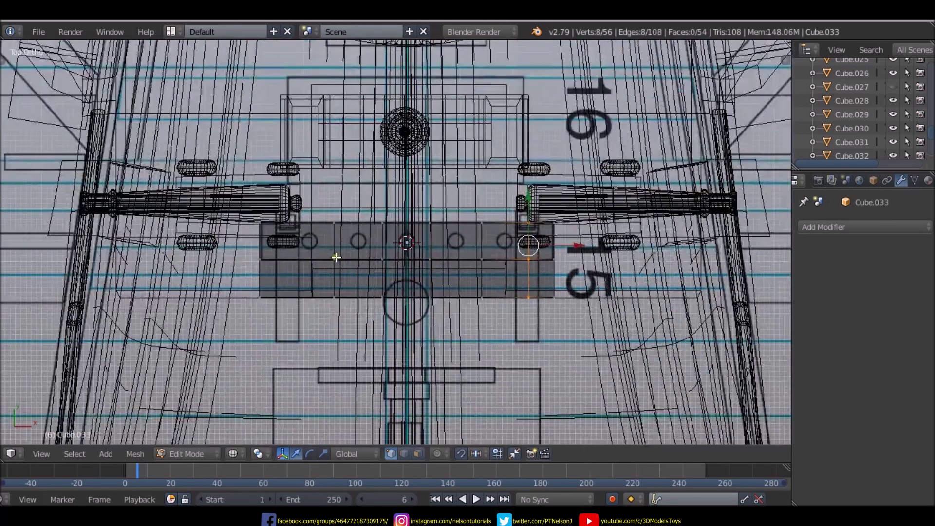
pyautogui.scroll(4, 336, 257)
pyautogui.hotkey('ctrl', 'r')
pyautogui.click(283, 252)
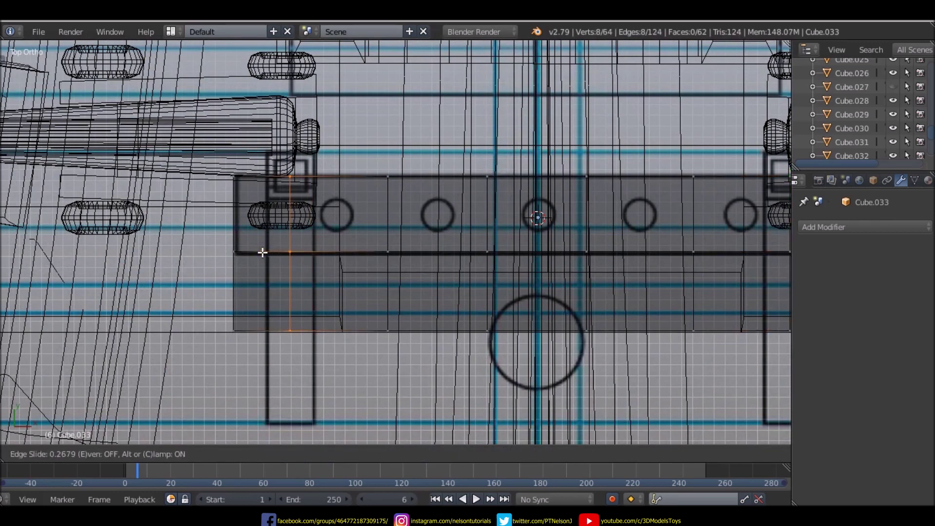
pyautogui.click(262, 253)
pyautogui.scroll(-4, 263, 253)
pyautogui.moveTo(532, 335)
pyautogui.mouseDown(button='middle')
pyautogui.moveTo(471, 254)
pyautogui.moveTo(479, 236)
pyautogui.moveTo(455, 263)
pyautogui.mouseUp(button='middle')
pyautogui.press('z')
pyautogui.press('z')
pyautogui.press('KP_7')
pyautogui.scroll(1, 443, 248)
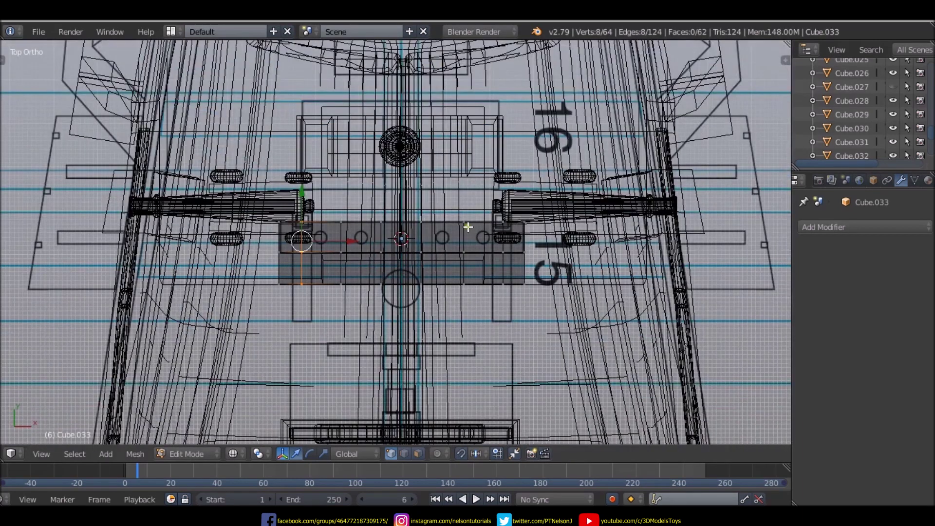
pyautogui.scroll(1, 469, 230)
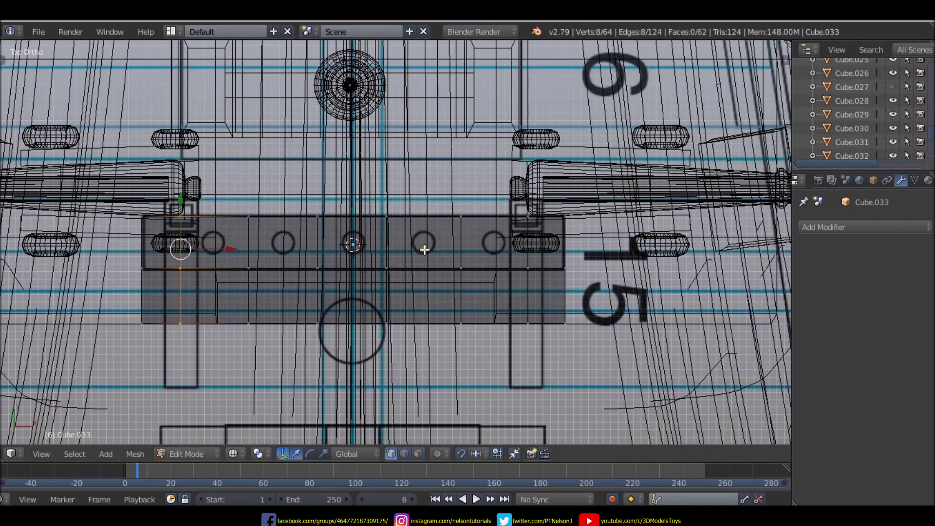
# - Add a loop between the right-hand circles and redo a misplaced cut near the right end
pyautogui.scroll(3, 467, 247)
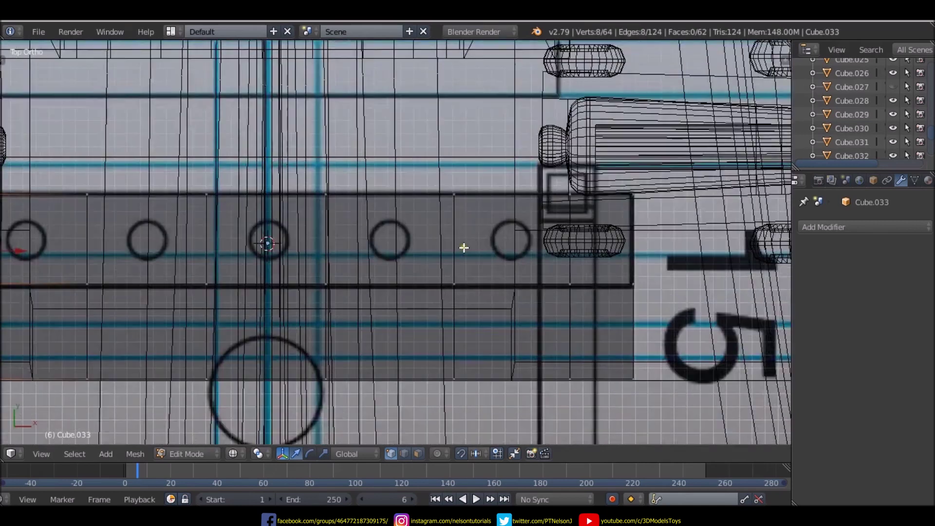
pyautogui.hotkey('ctrl', 'r')
pyautogui.click(422, 258)
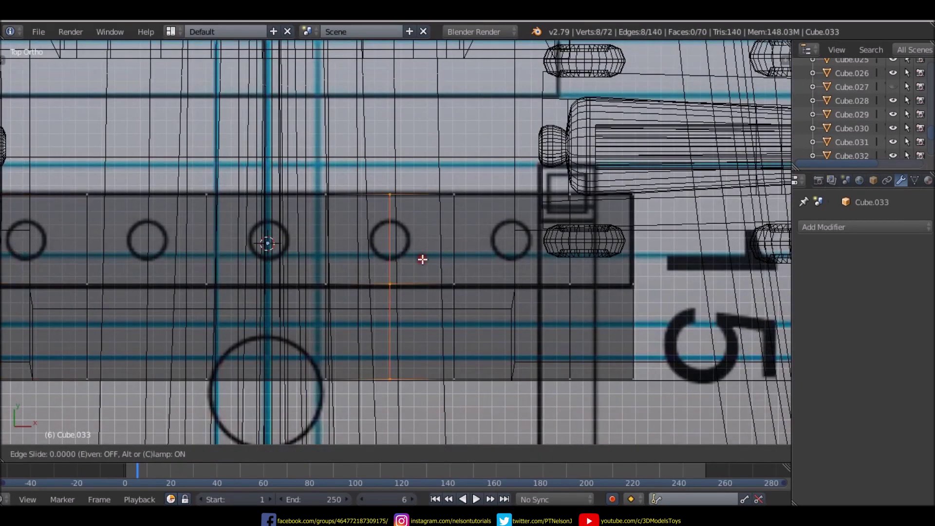
pyautogui.click(473, 259)
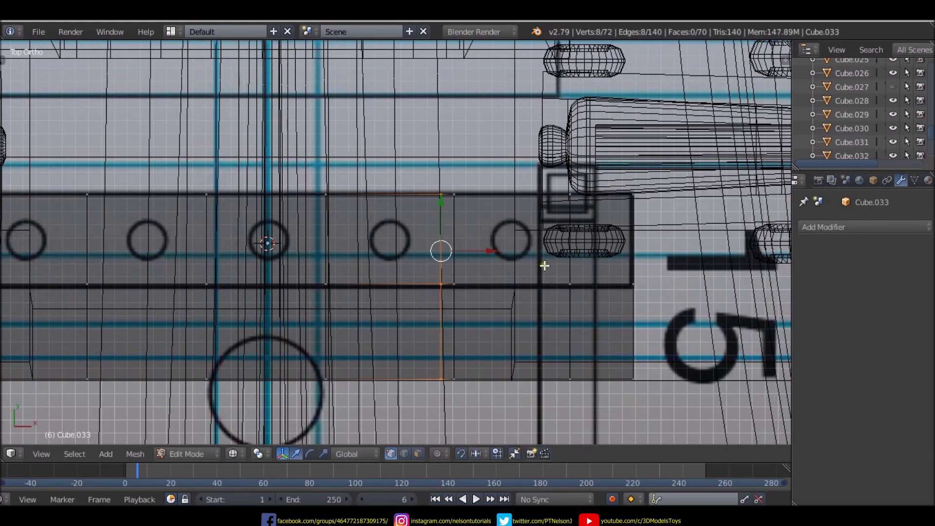
pyautogui.hotkey('ctrl', 'r')
pyautogui.click(543, 265)
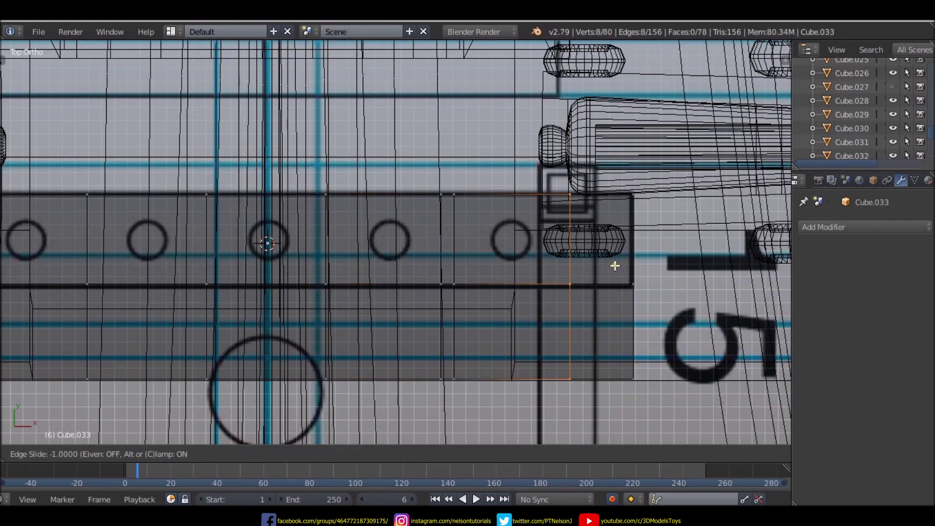
pyautogui.rightClick(544, 265)
pyautogui.hotkey('ctrl', 'z')
pyautogui.hotkey('ctrl', 'r')
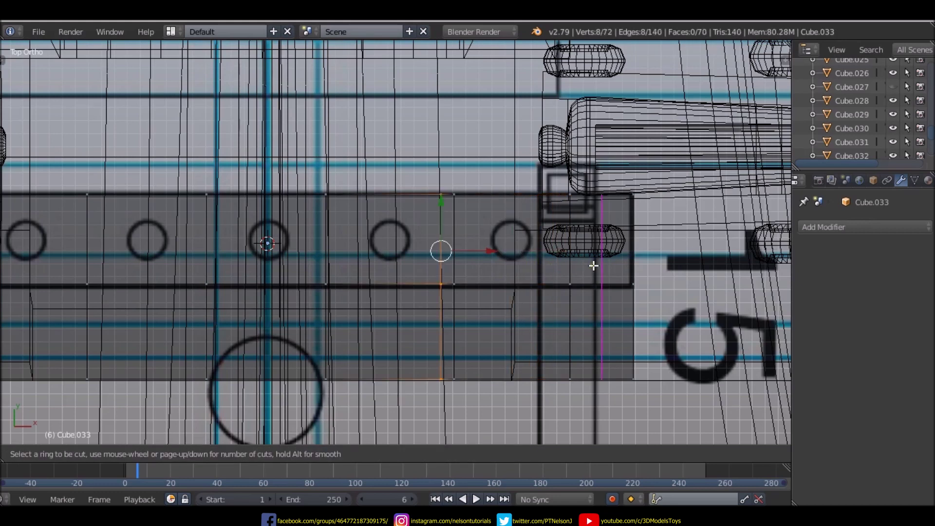
pyautogui.click(593, 265)
pyautogui.scroll(-1, 508, 268)
pyautogui.scroll(2, 344, 271)
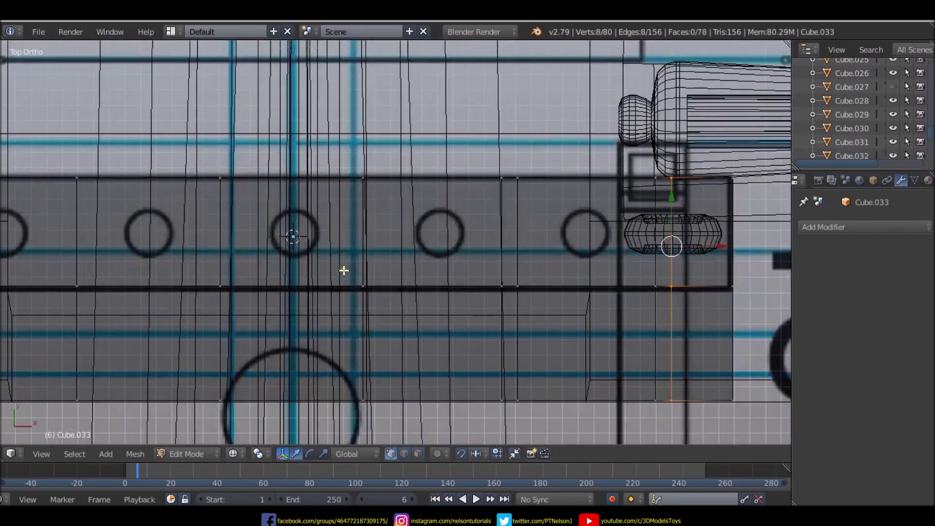
# - Move two existing edge loops along X and cut a new loop right of the centre circle
pyautogui.keyDown('alt'); pyautogui.rightClick(363, 251); pyautogui.keyUp('alt')
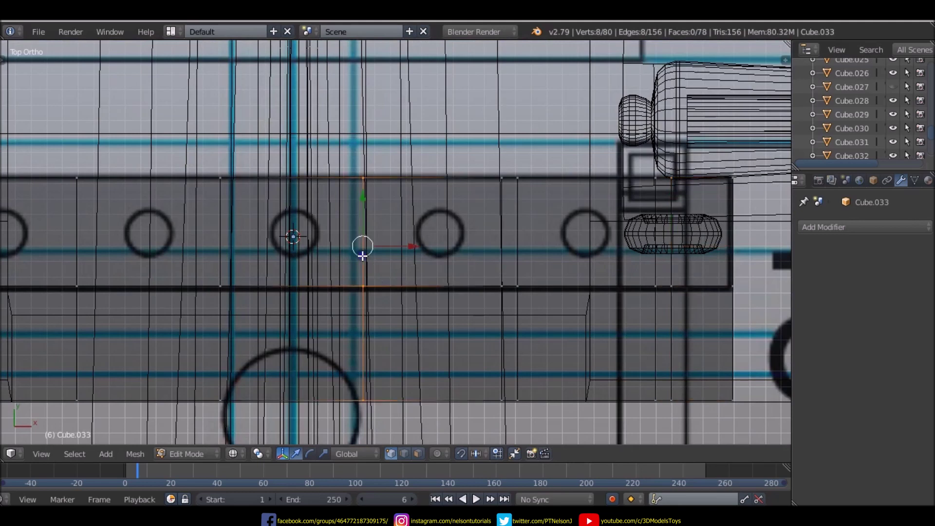
pyautogui.press('g')
pyautogui.press('x')
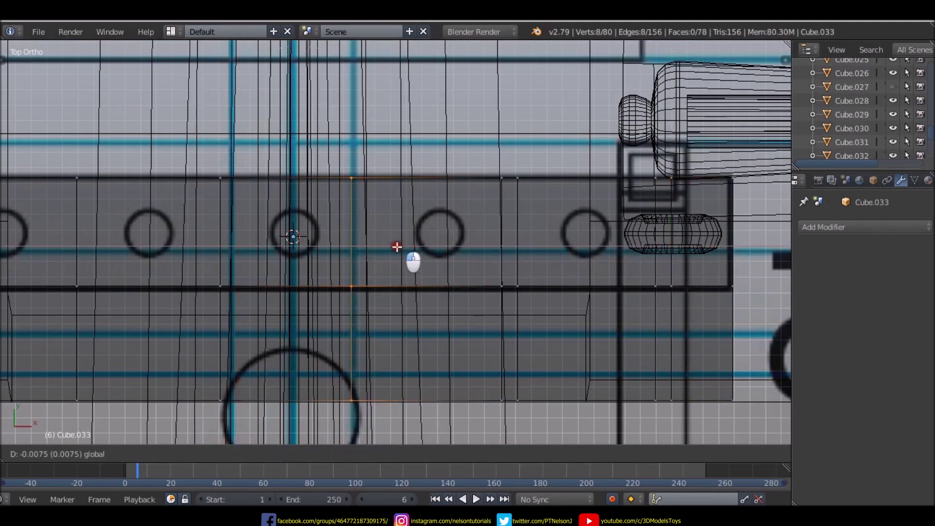
pyautogui.click(397, 247)
pyautogui.hotkey('ctrl', 'r')
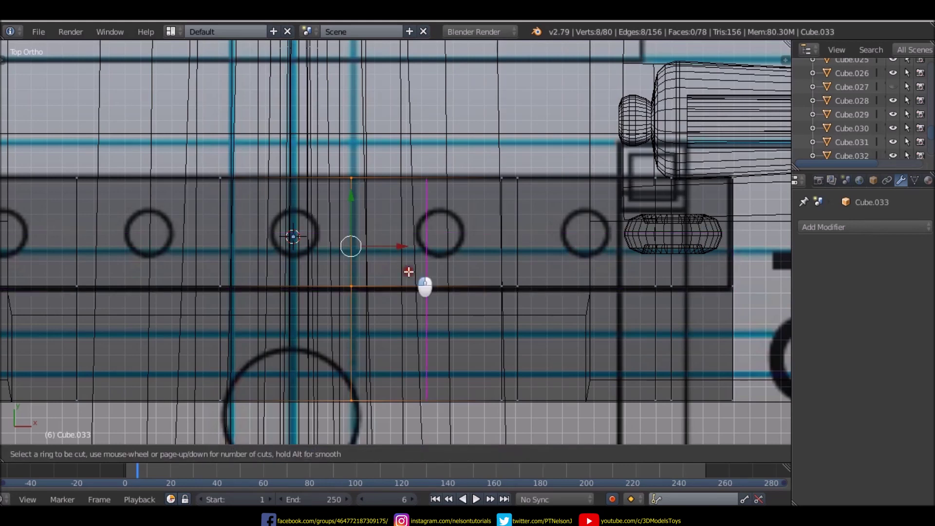
pyautogui.click(409, 273)
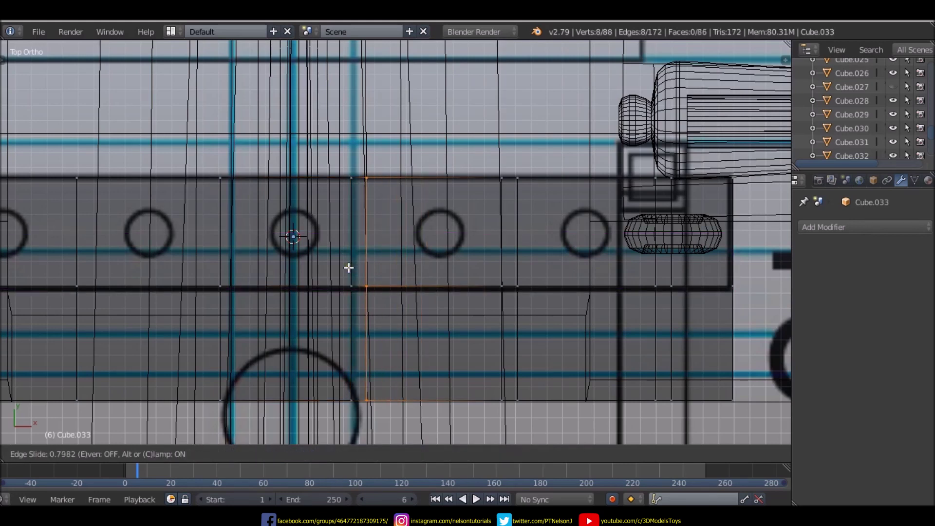
pyautogui.click(349, 267)
pyautogui.keyDown('ctrl'); pyautogui.hscroll(-3, 246, 254); pyautogui.keyUp('ctrl')
pyautogui.scroll(1, 246, 254)
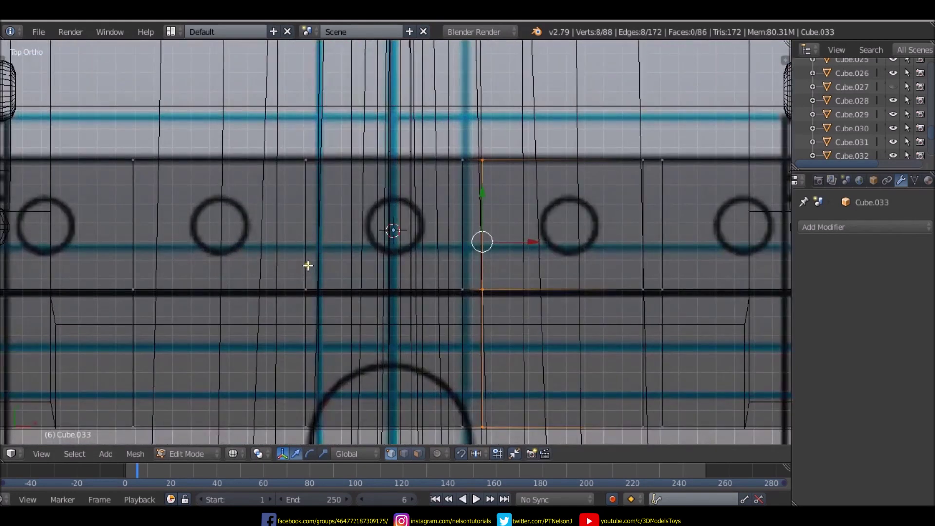
pyautogui.keyDown('alt'); pyautogui.rightClick(308, 265); pyautogui.keyUp('alt')
pyautogui.press('g')
pyautogui.click(318, 246)
# - Add three more loops left of the centre circle, sliding the last toward the left end
pyautogui.hotkey('ctrl', 'r')
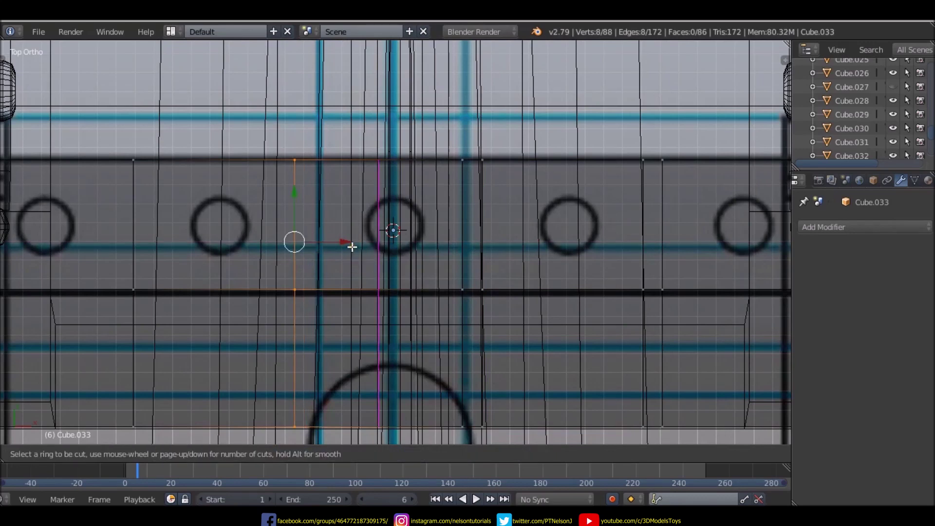
pyautogui.click(351, 247)
pyautogui.click(286, 246)
pyautogui.scroll(-3, 268, 246)
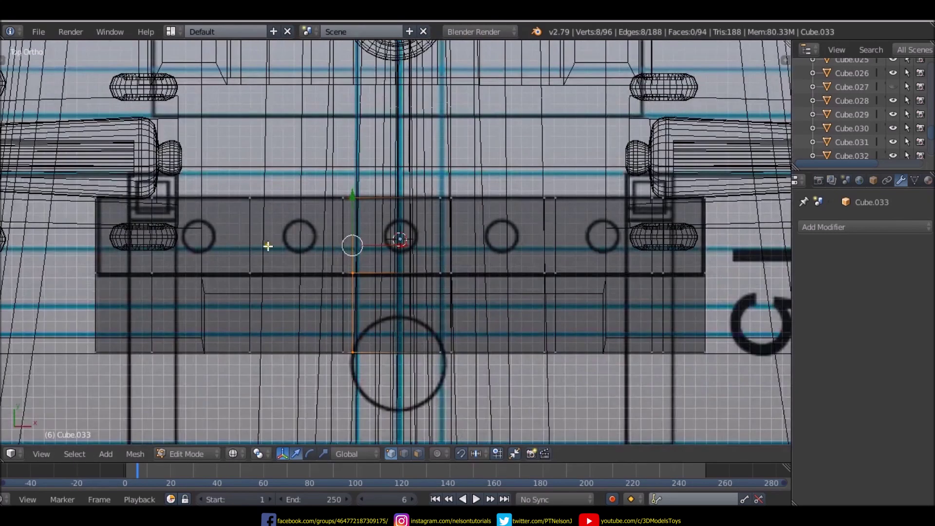
pyautogui.scroll(4, 267, 245)
pyautogui.moveTo(279, 247); pyautogui.dragTo(265, 244)
pyautogui.hotkey('ctrl', 'r')
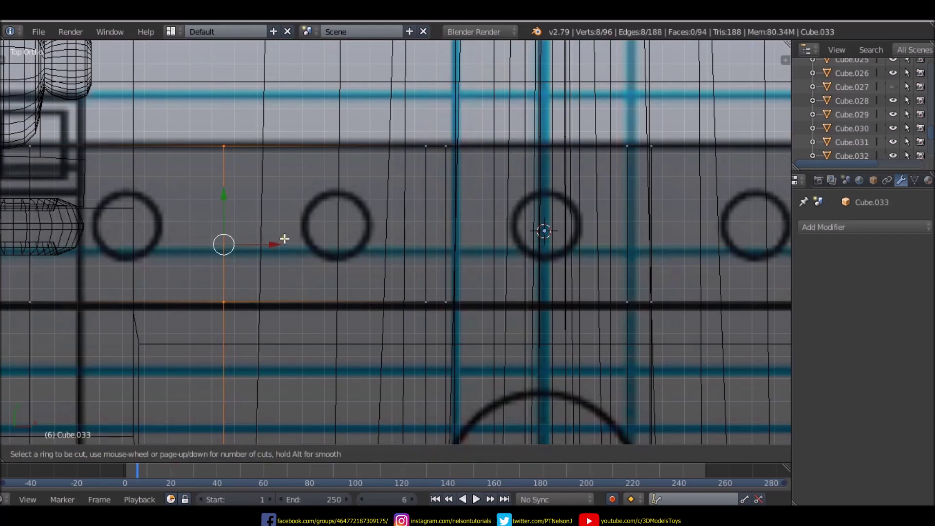
pyautogui.click(348, 190)
pyautogui.click(280, 192)
pyautogui.scroll(-3, 261, 215)
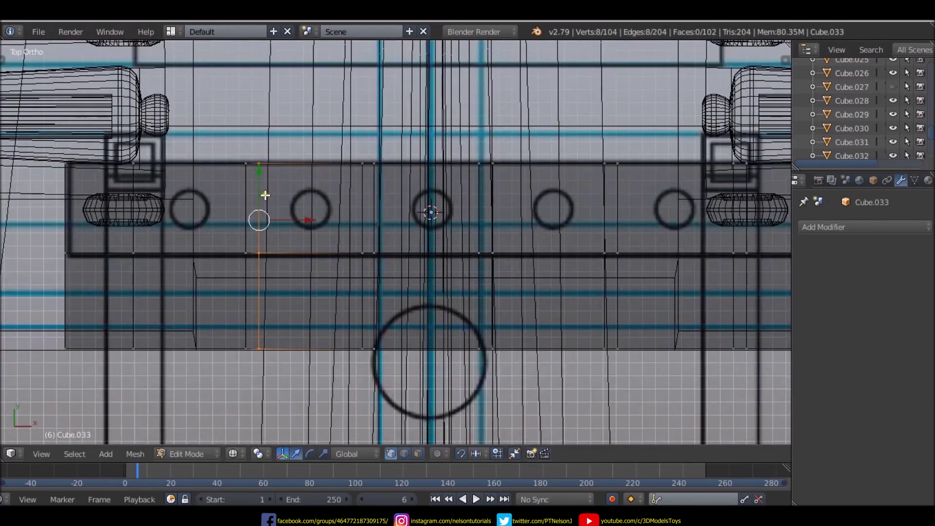
pyautogui.scroll(1, 155, 240)
pyautogui.hotkey('ctrl', 'r')
pyautogui.click(156, 240)
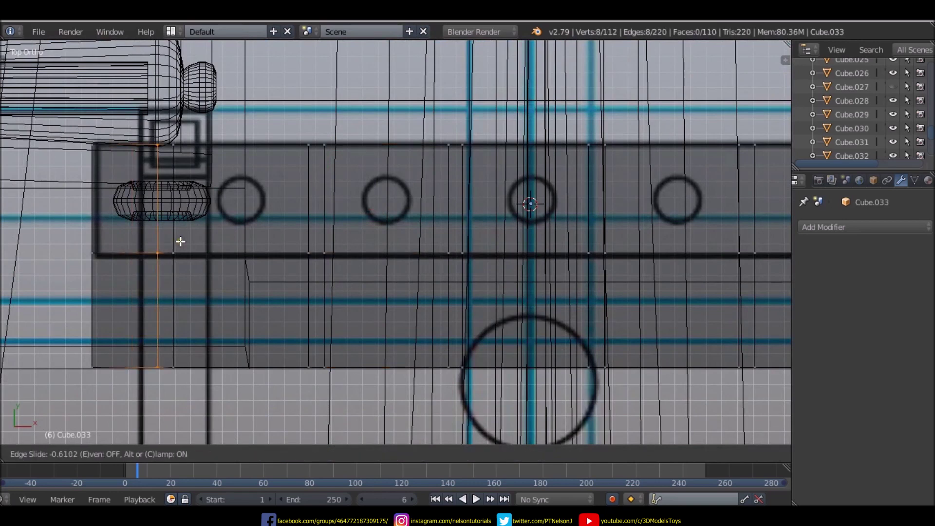
pyautogui.click(184, 241)
pyautogui.moveTo(184, 241)
pyautogui.mouseDown(button='middle')
pyautogui.moveTo(452, 317)
pyautogui.moveTo(413, 190)
pyautogui.mouseUp(button='middle')
# - In face select mode, Shift-select the six narrow top faces spaced along the Cube.033 wall
pyautogui.press('z')
pyautogui.moveTo(479, 223); pyautogui.dragTo(459, 250, button='middle')
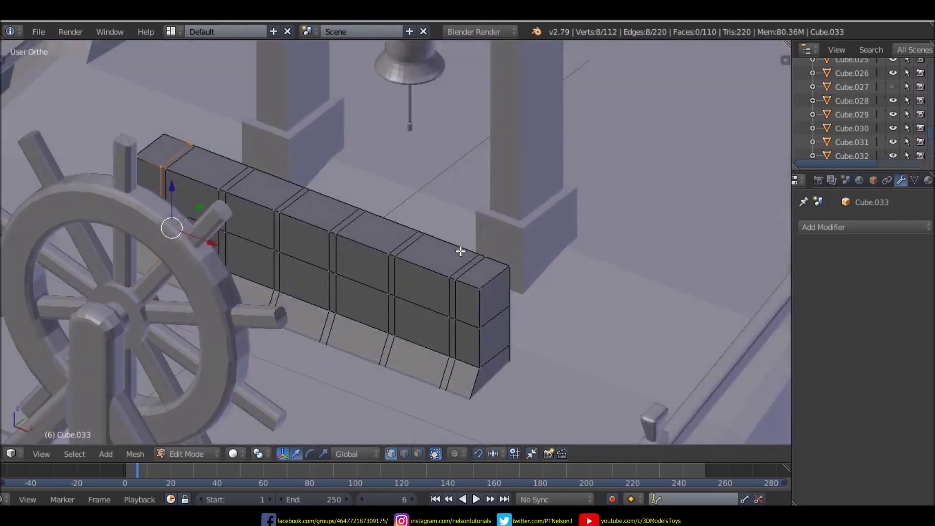
pyautogui.scroll(-4, 444, 252)
pyautogui.scroll(4, 439, 253)
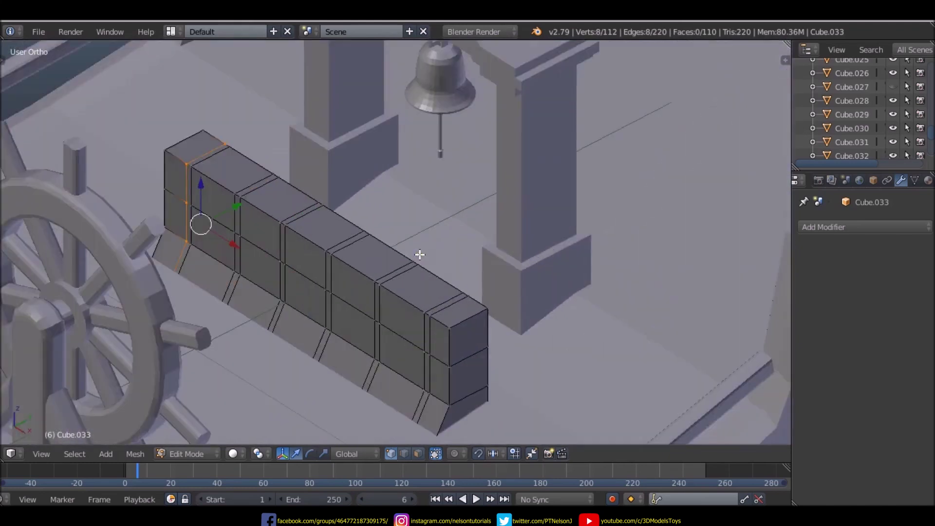
pyautogui.scroll(2, 451, 303)
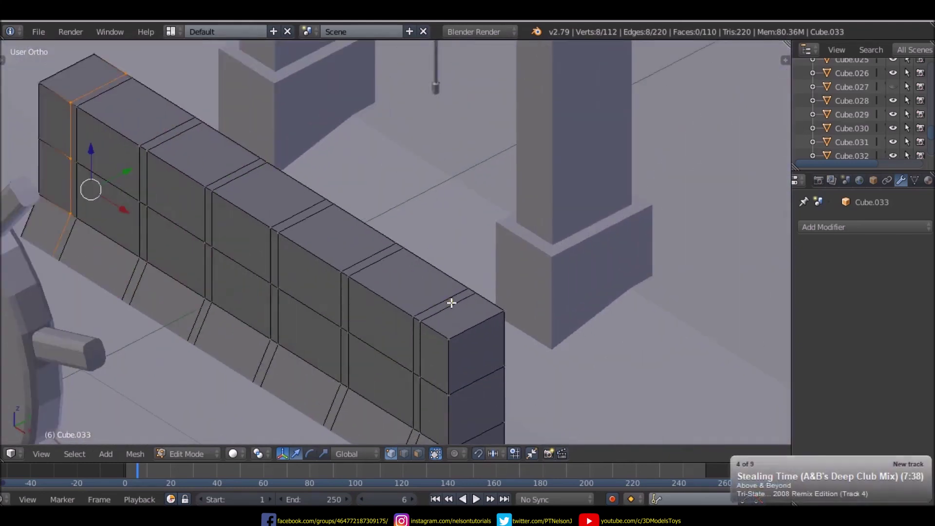
pyautogui.hotkey('ctrl', 'Tab')
pyautogui.click(438, 331)
pyautogui.click(441, 304)
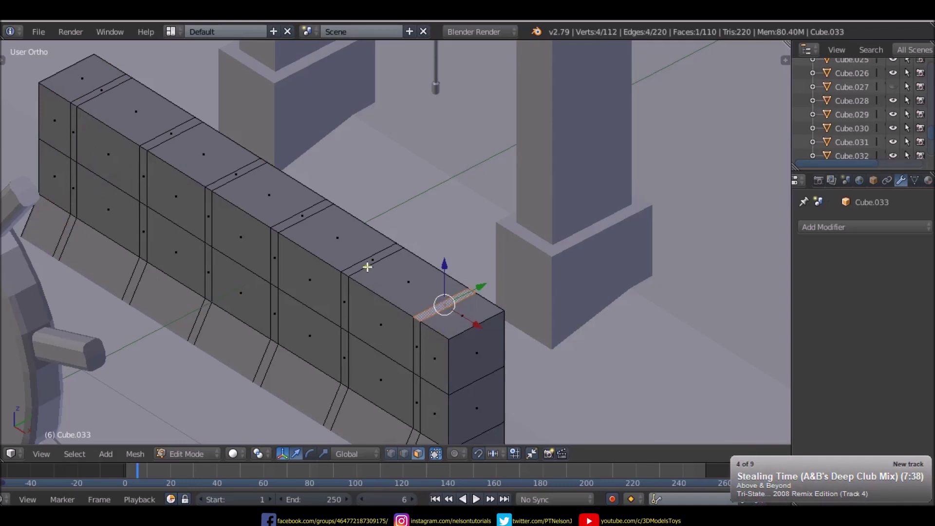
pyautogui.keyDown('shift'); pyautogui.click(373, 258); pyautogui.keyUp('shift')
pyautogui.keyDown('shift'); pyautogui.click(437, 309); pyautogui.keyUp('shift')
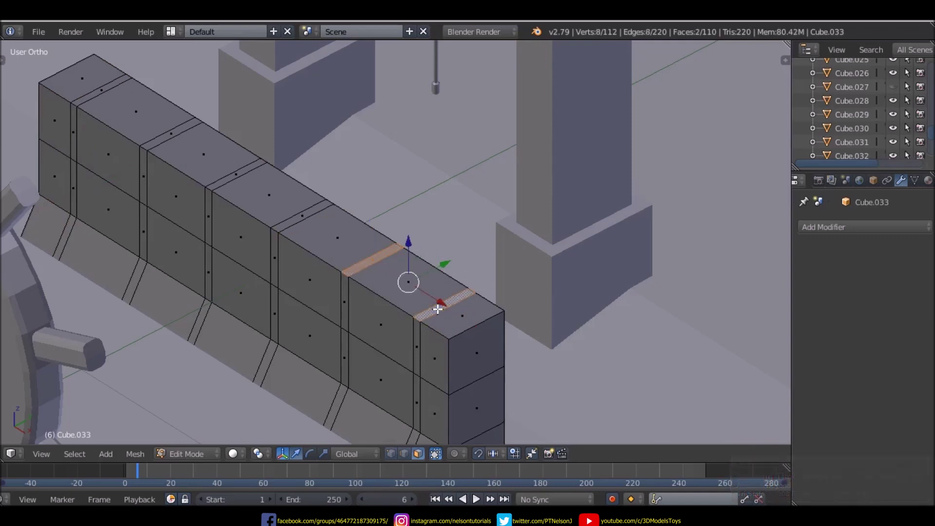
pyautogui.keyDown('shift'); pyautogui.click(296, 216); pyautogui.keyUp('shift')
pyautogui.keyDown('shift'); pyautogui.click(230, 174); pyautogui.keyUp('shift')
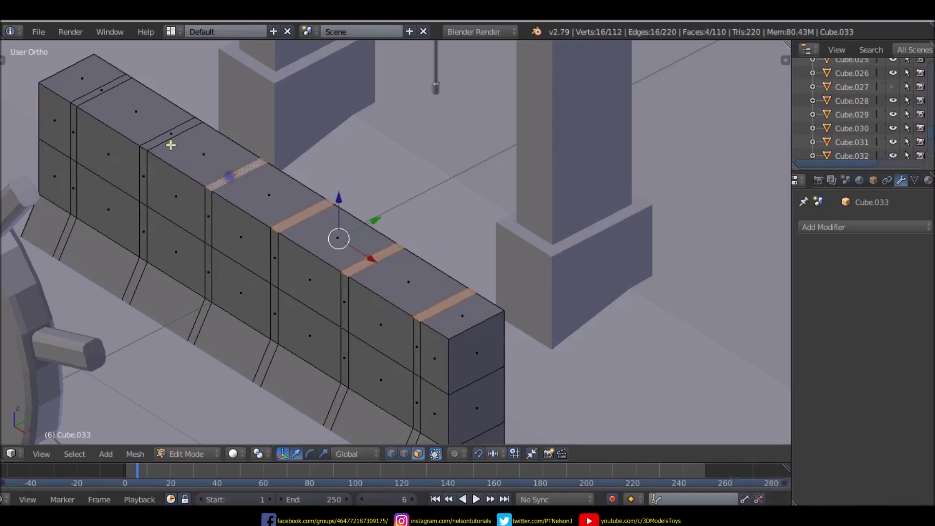
pyautogui.keyDown('shift'); pyautogui.click(169, 136); pyautogui.keyUp('shift')
pyautogui.keyDown('shift'); pyautogui.click(97, 88); pyautogui.keyUp('shift')
pyautogui.scroll(-2, 403, 179)
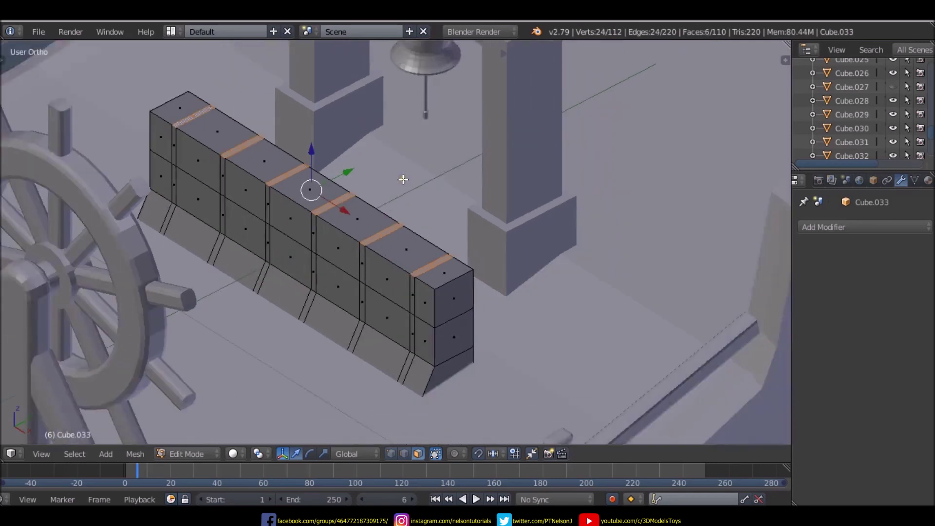
# - Extrude the six selected top strips upward in front view into raised slats
pyautogui.press('z')
pyautogui.moveTo(403, 179); pyautogui.dragTo(337, 194, button='middle')
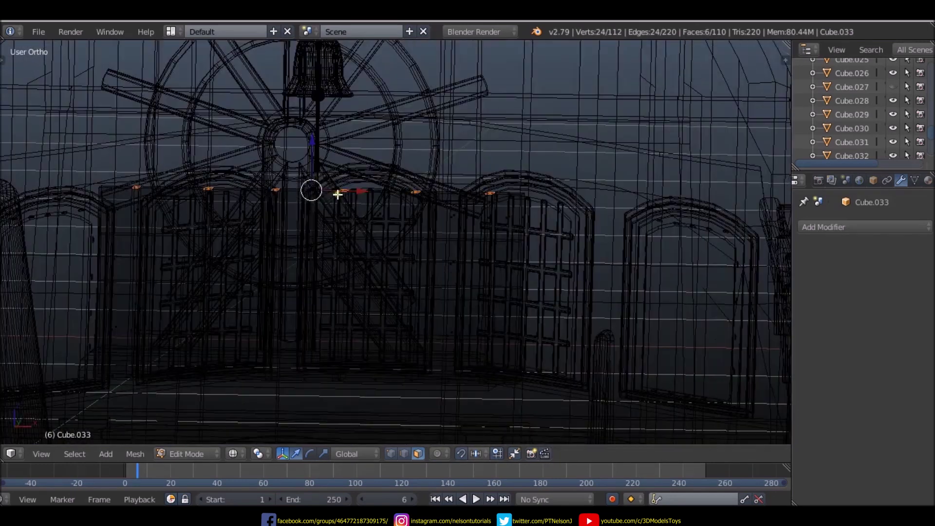
pyautogui.press('KP_1')
pyautogui.scroll(2, 440, 180)
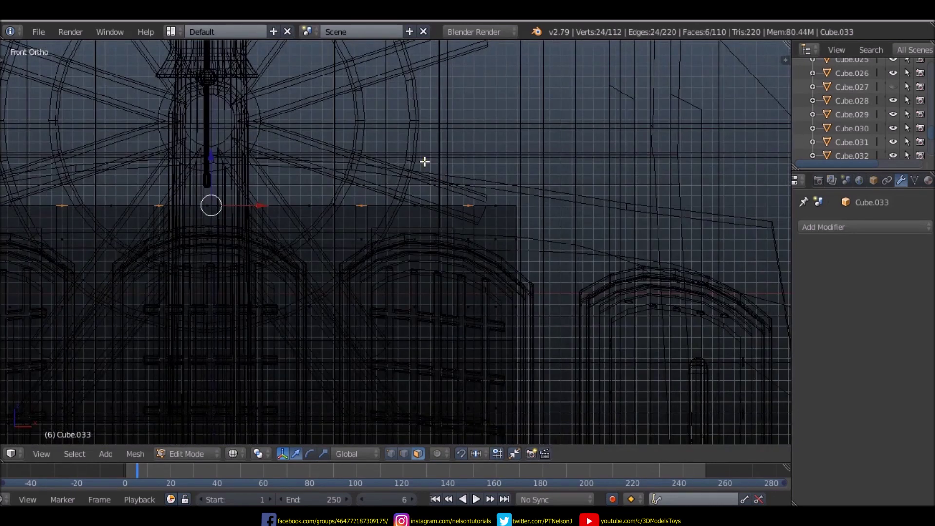
pyautogui.scroll(1, 425, 161)
pyautogui.press('e')
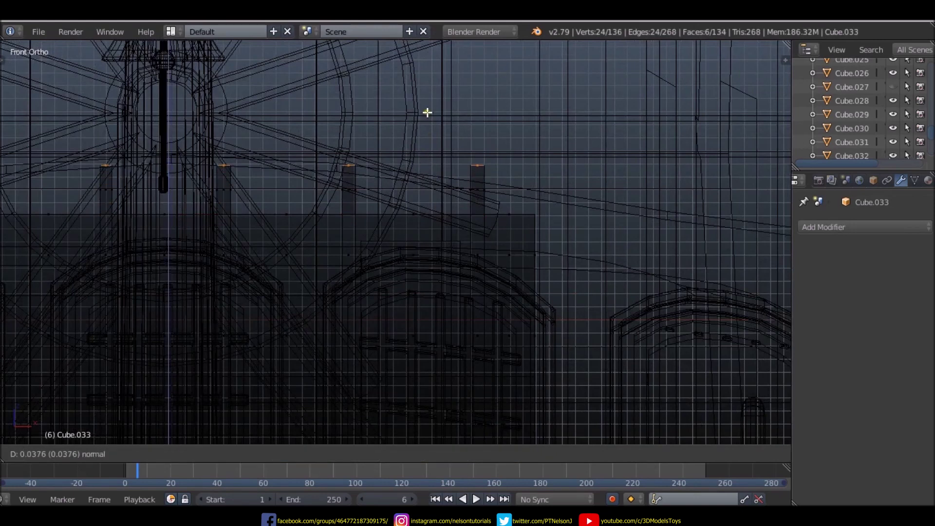
pyautogui.click(445, 125)
pyautogui.moveTo(444, 125)
pyautogui.mouseDown(button='middle')
pyautogui.moveTo(540, 130)
pyautogui.moveTo(450, 177)
pyautogui.mouseUp(button='middle')
pyautogui.press('z')
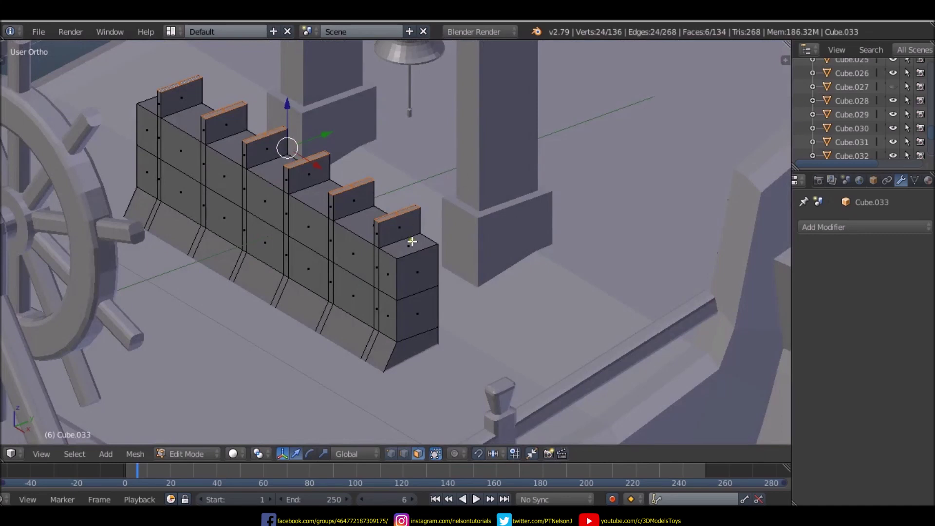
pyautogui.scroll(-5, 406, 254)
pyautogui.moveTo(409, 252)
pyautogui.mouseDown(button='middle')
pyautogui.moveTo(428, 292)
pyautogui.moveTo(428, 327)
pyautogui.moveTo(328, 338)
pyautogui.moveTo(367, 234)
pyautogui.mouseUp(button='middle')
pyautogui.scroll(3, 429, 253)
pyautogui.press('KP_1')
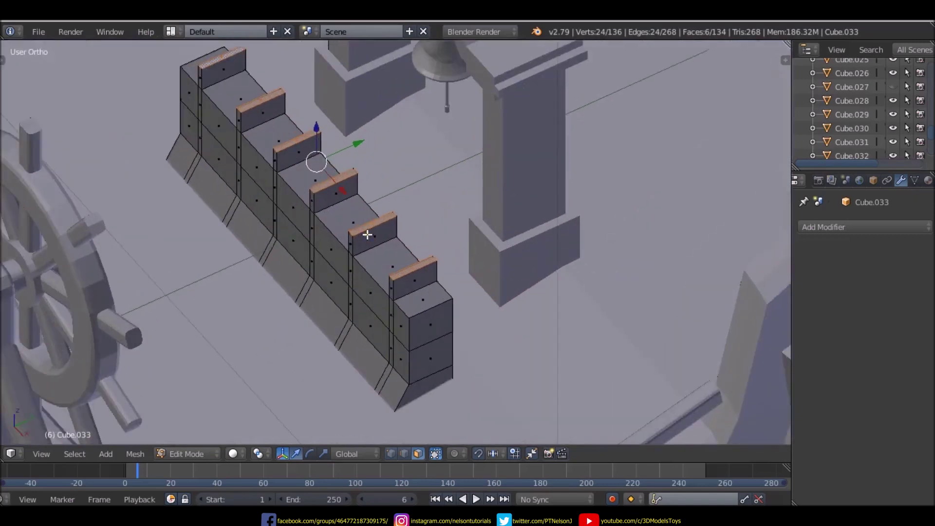
# - Place the 3D cursor inside the rightmost small circle in top wireframe view
pyautogui.press('z')
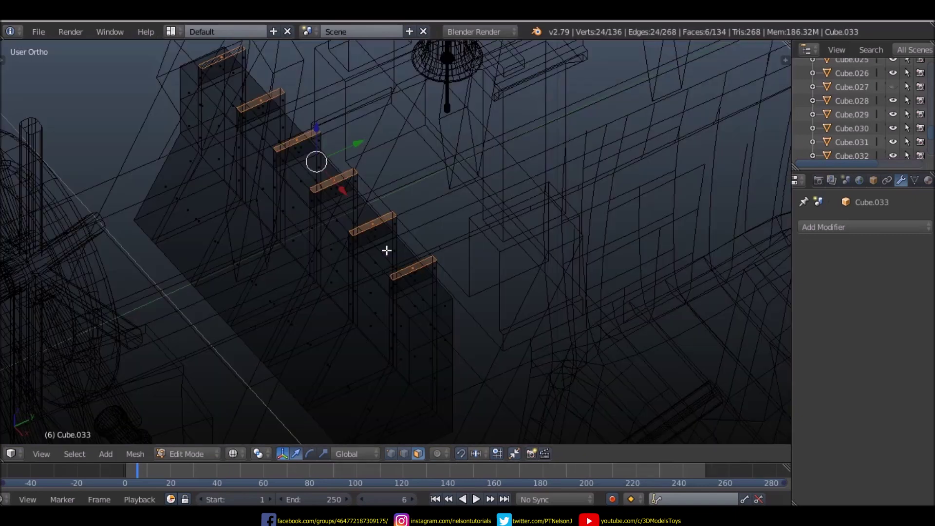
pyautogui.press('KP_7')
pyautogui.scroll(3, 463, 148)
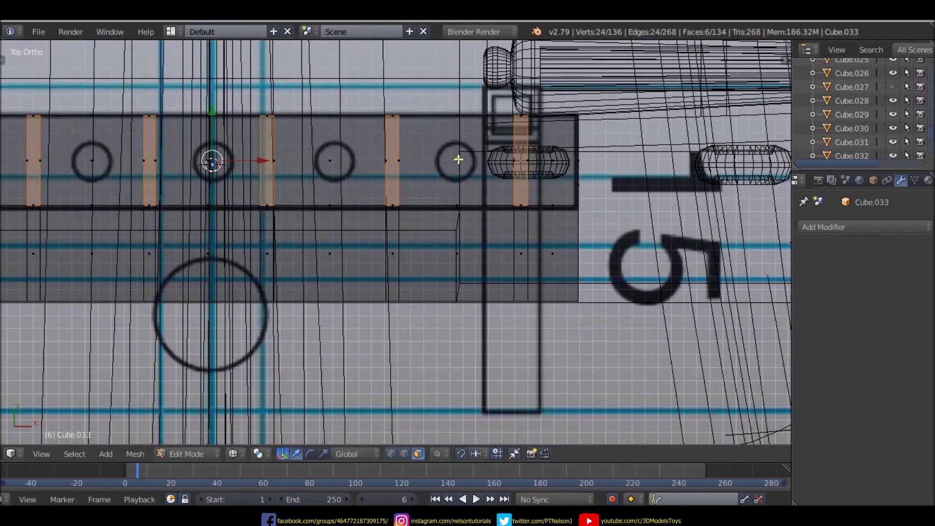
pyautogui.click(454, 161)
pyautogui.scroll(-5, 455, 161)
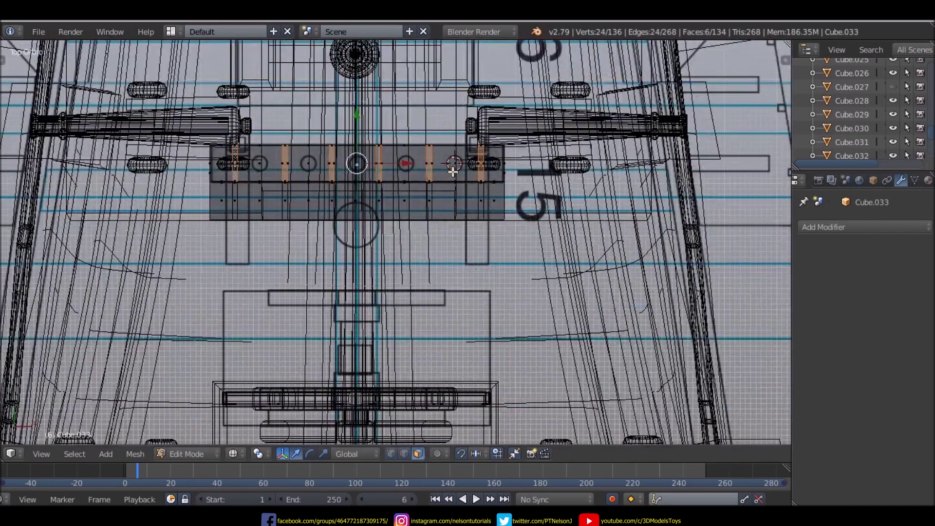
pyautogui.hotkey('shift', 'a')
# - Add a cylinder at the cursor and scale it down until it fits the circle mark
pyautogui.click(453, 169)
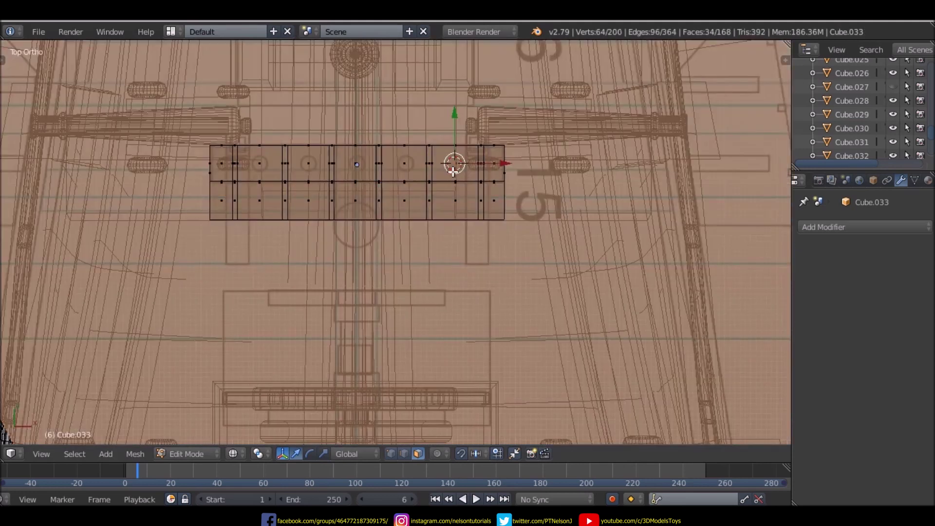
pyautogui.scroll(-7, 451, 177)
pyautogui.press('s')
pyautogui.click(472, 154)
pyautogui.scroll(10, 453, 170)
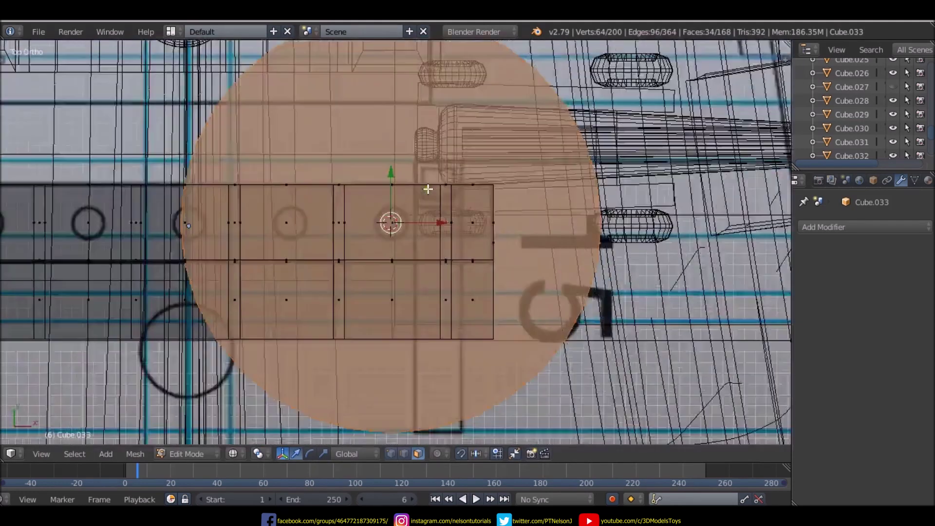
pyautogui.press('s')
pyautogui.click(405, 236)
pyautogui.scroll(2, 405, 237)
pyautogui.press('s')
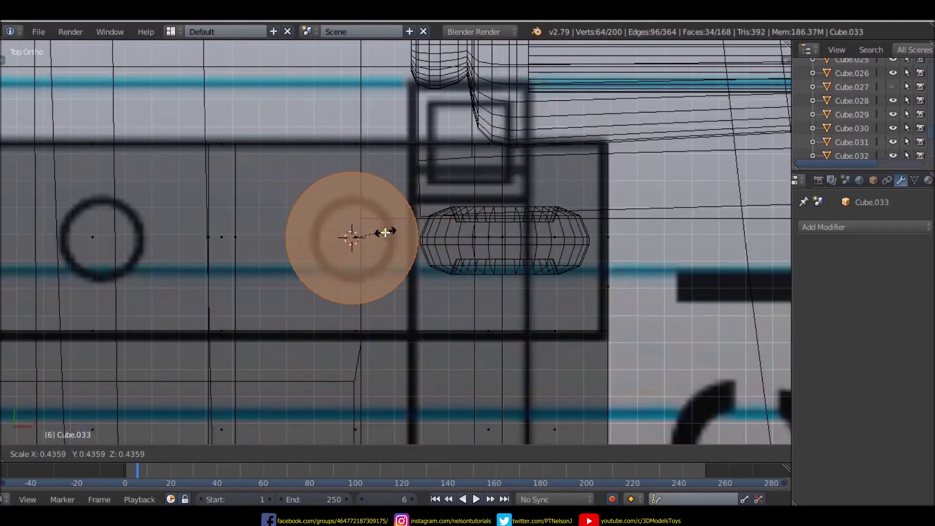
pyautogui.click(382, 232)
pyautogui.scroll(3, 390, 226)
pyautogui.press('s')
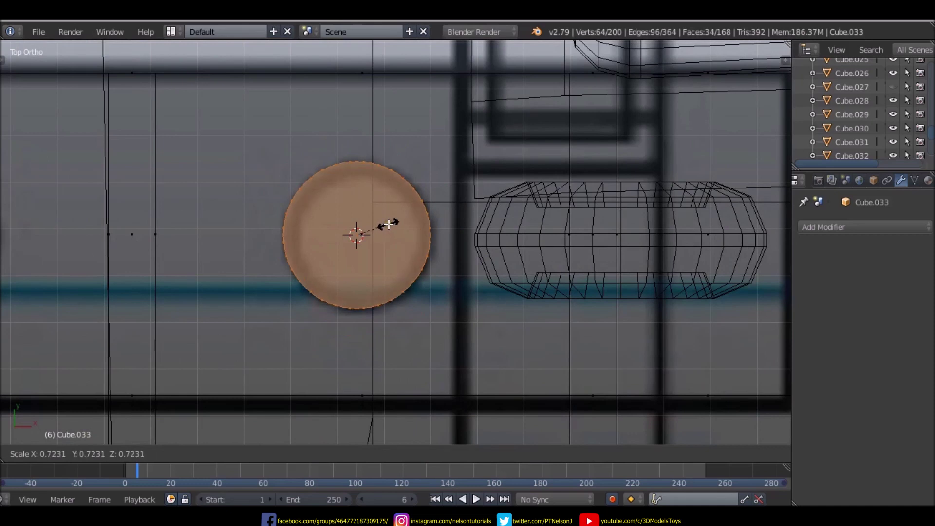
pyautogui.click(388, 225)
# - In right-side view, raise the cylinder up level with the top of the wall
pyautogui.moveTo(388, 224); pyautogui.dragTo(395, 204, button='middle')
pyautogui.press('KP_3')
pyautogui.scroll(3, 399, 184)
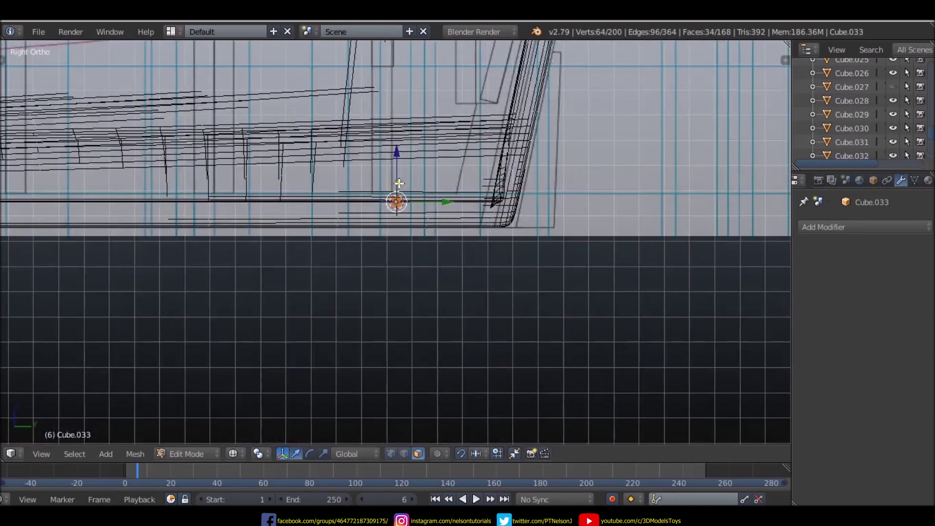
pyautogui.scroll(-3, 398, 183)
pyautogui.press('g')
pyautogui.click(399, 82)
pyautogui.scroll(2, 375, 146)
pyautogui.scroll(2, 373, 284)
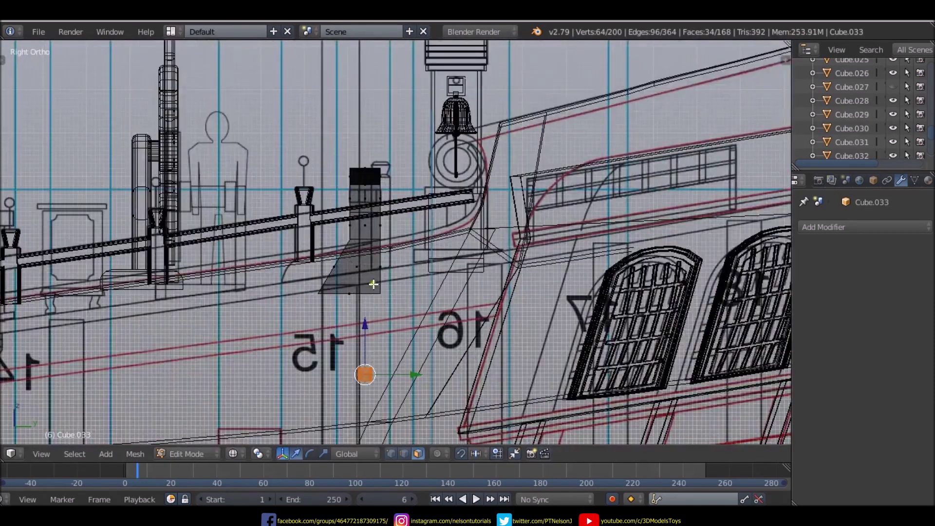
pyautogui.press('g')
pyautogui.click(371, 133)
pyautogui.moveTo(372, 132)
pyautogui.mouseDown(button='middle')
pyautogui.moveTo(356, 233)
pyautogui.moveTo(346, 233)
pyautogui.mouseUp(button='middle')
pyautogui.press('KP_3')
pyautogui.scroll(4, 347, 233)
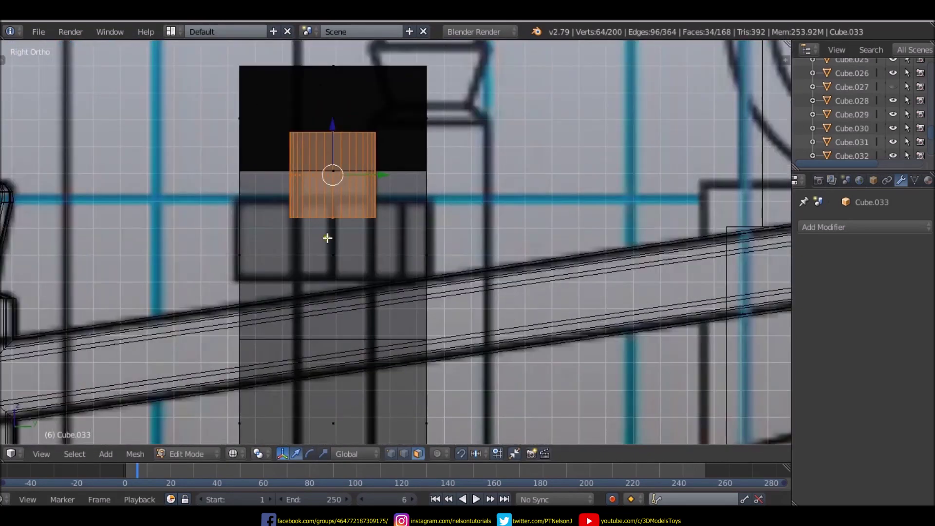
# - Raise the cylinder, then select and lower its top face in solid Back Ortho view
pyautogui.press('g')
pyautogui.click(337, 109)
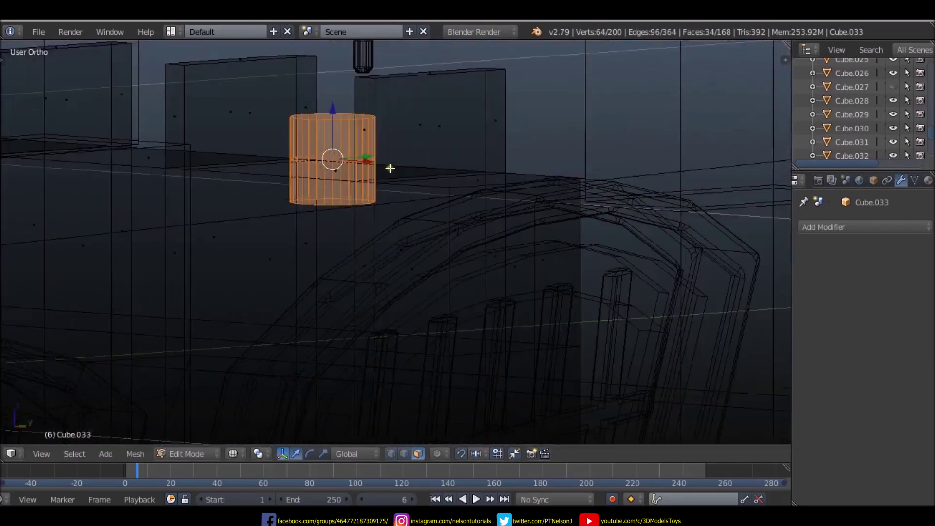
pyautogui.moveTo(336, 109); pyautogui.dragTo(400, 167, button='middle')
pyautogui.press('ctrl+KP_1')
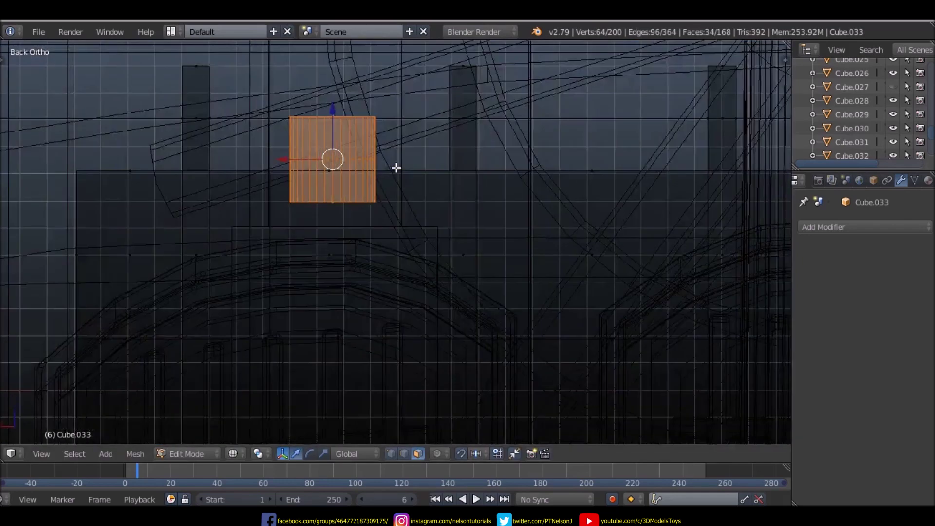
pyautogui.scroll(-6, 396, 167)
pyautogui.scroll(-2, 379, 166)
pyautogui.scroll(6, 368, 188)
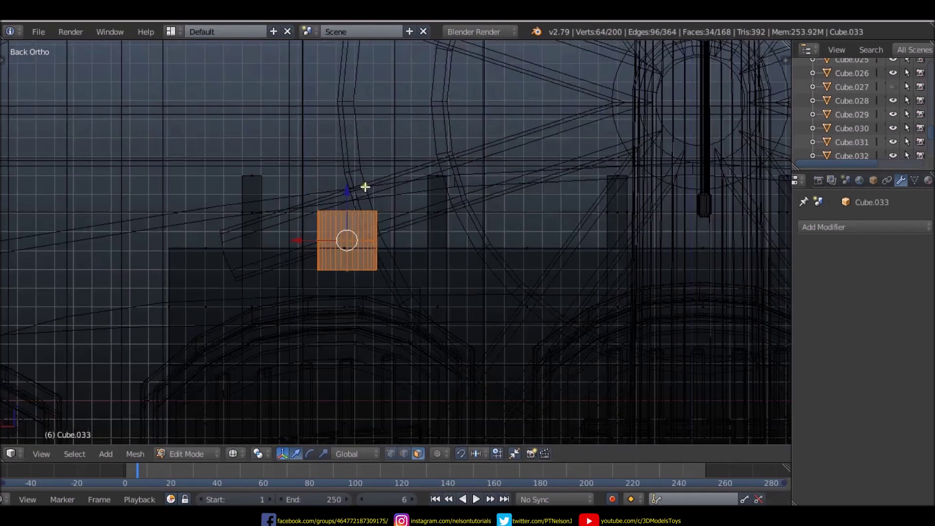
pyautogui.scroll(2, 329, 217)
pyautogui.moveTo(347, 224); pyautogui.dragTo(343, 238, button='middle')
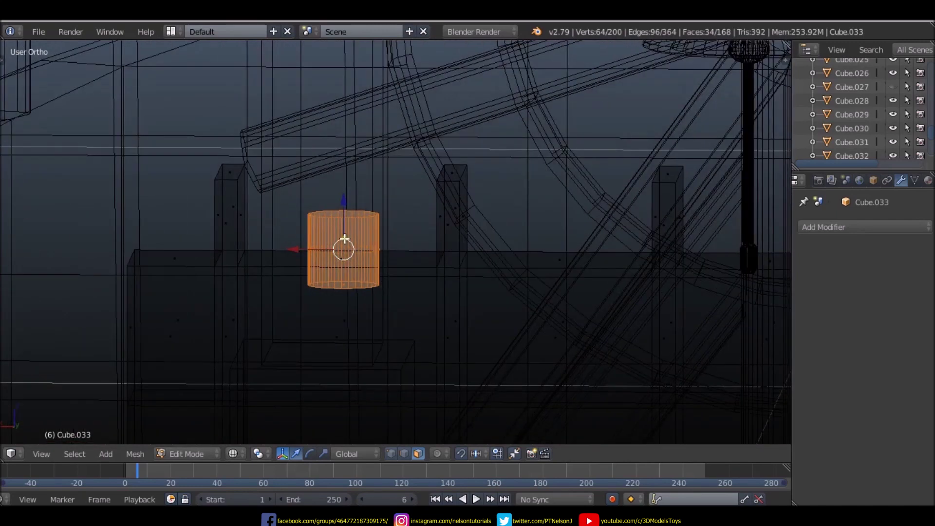
pyautogui.press('z')
pyautogui.press('z')
pyautogui.rightClick(343, 213)
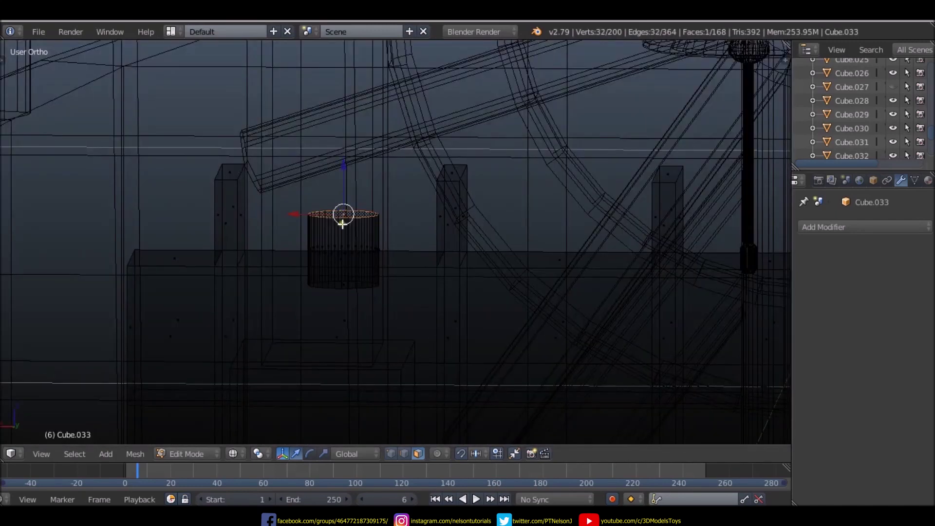
pyautogui.press('ctrl+KP_1')
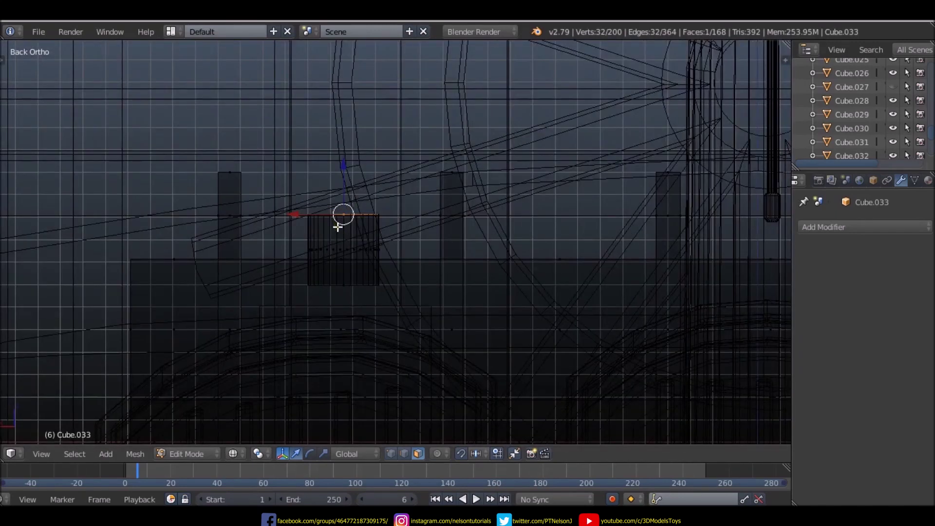
pyautogui.scroll(-1, 340, 205)
pyautogui.moveTo(344, 195); pyautogui.dragTo(344, 224)
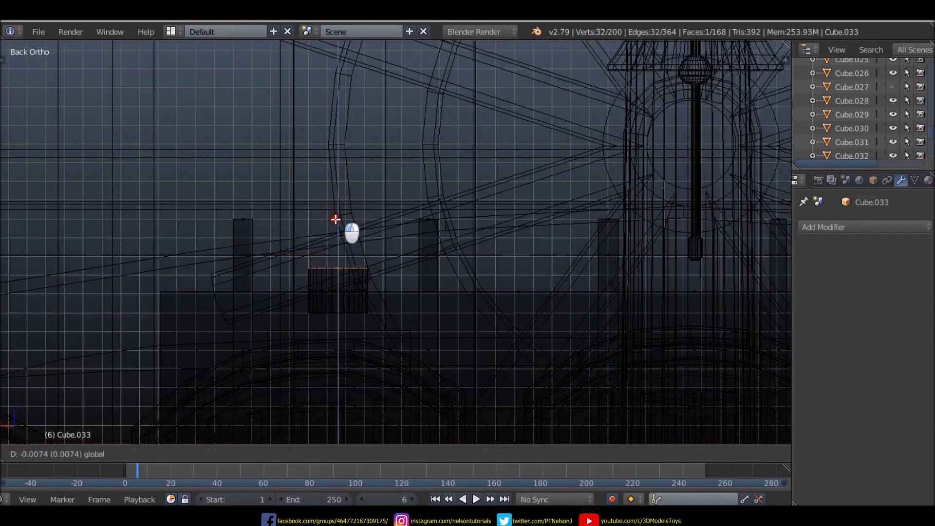
# - Extrude the top face into stacked lower sections, narrowing one ring and widening another
pyautogui.press('e')
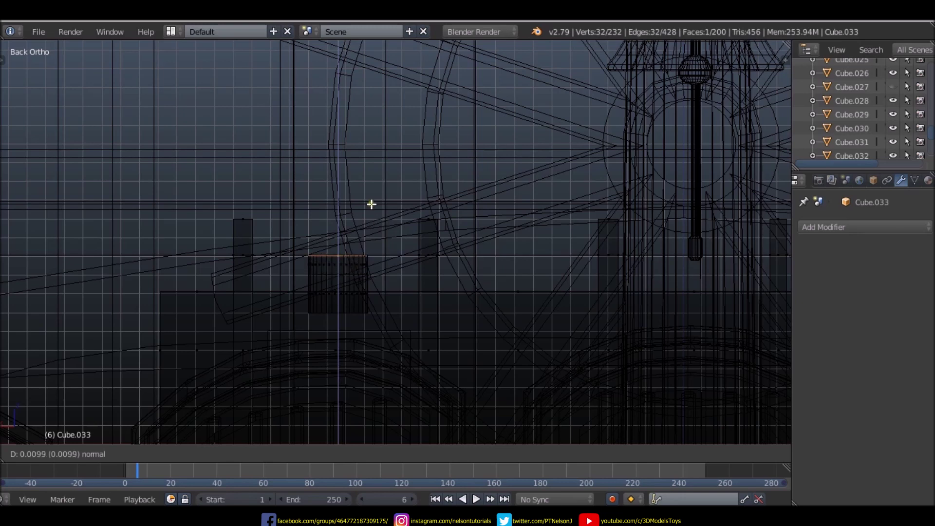
pyautogui.click(371, 204)
pyautogui.press('s')
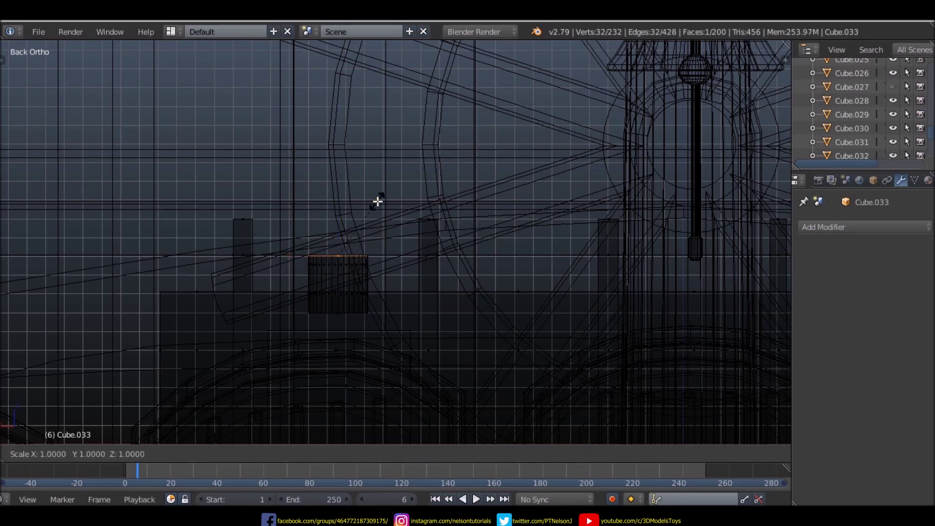
pyautogui.click(354, 219)
pyautogui.press('e')
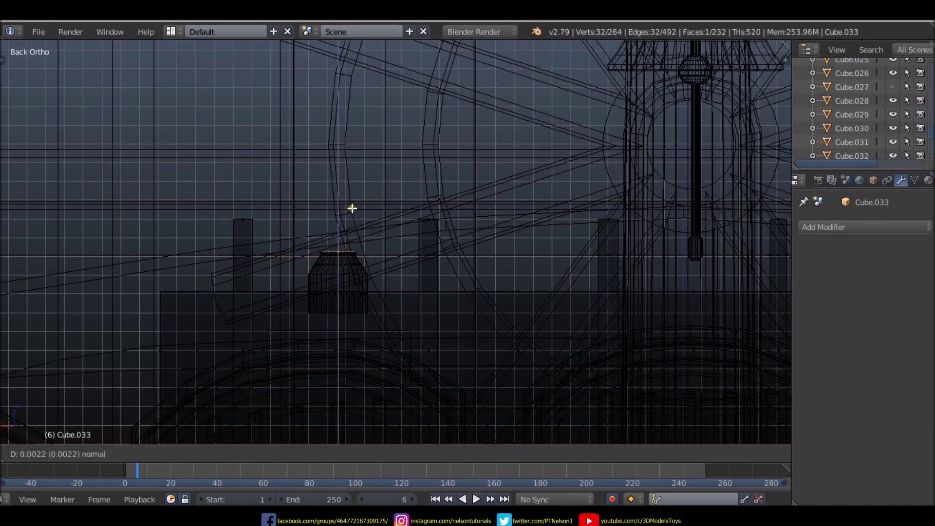
pyautogui.click(353, 195)
pyautogui.press('e')
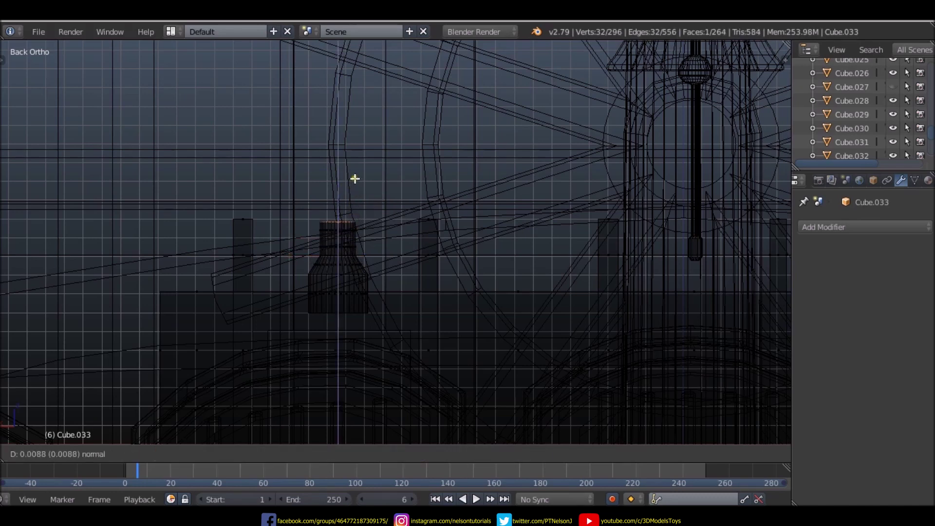
pyautogui.click(358, 174)
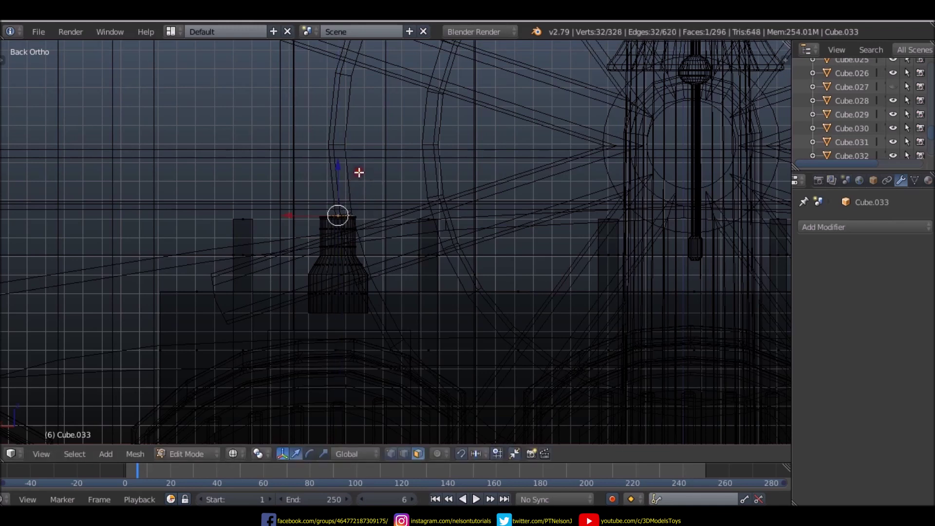
pyautogui.press('s')
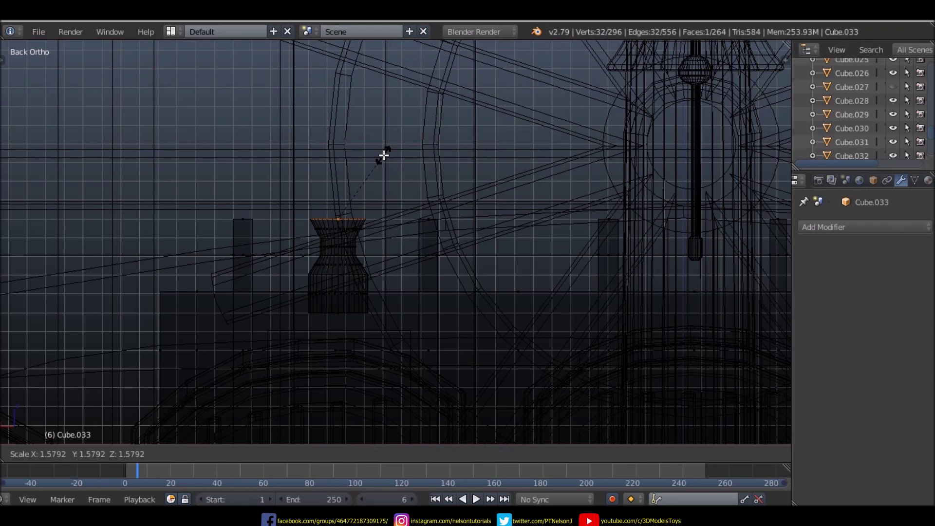
pyautogui.click(383, 153)
# - Extrude a tall section narrowed at the top, then add a short cap section
pyautogui.press('e')
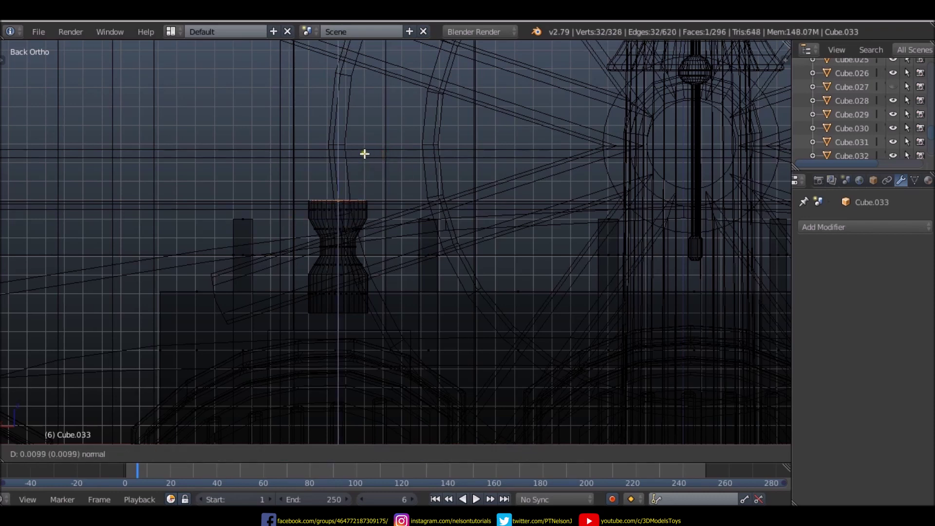
pyautogui.click(364, 78)
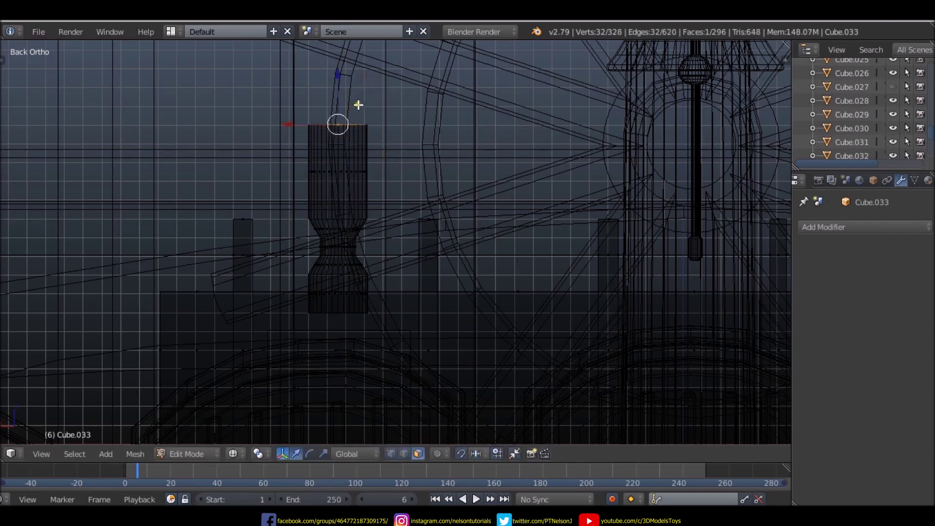
pyautogui.press('s')
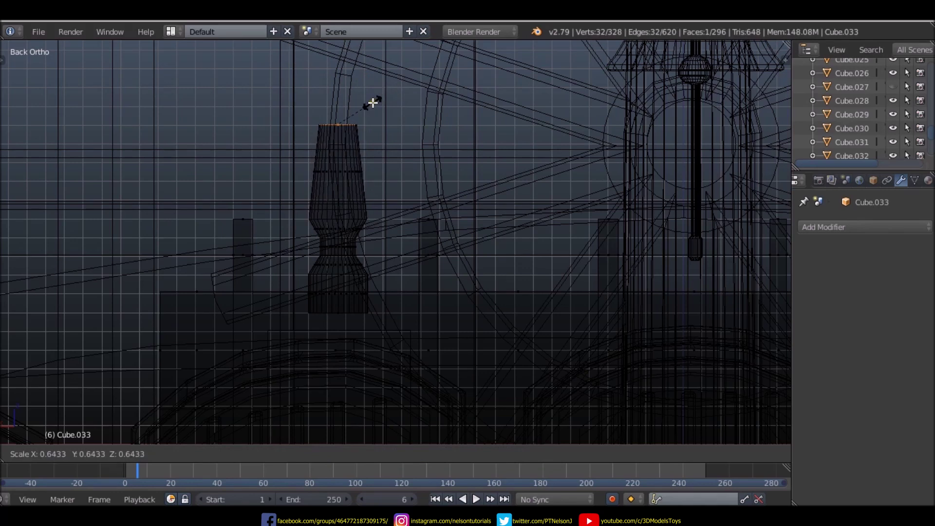
pyautogui.click(372, 103)
pyautogui.scroll(-5, 371, 194)
pyautogui.scroll(5, 357, 224)
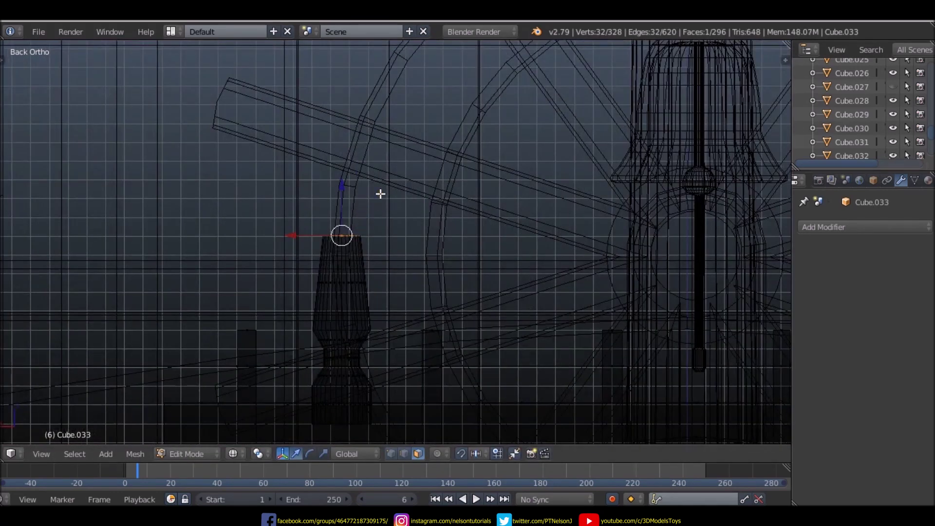
pyautogui.press('e')
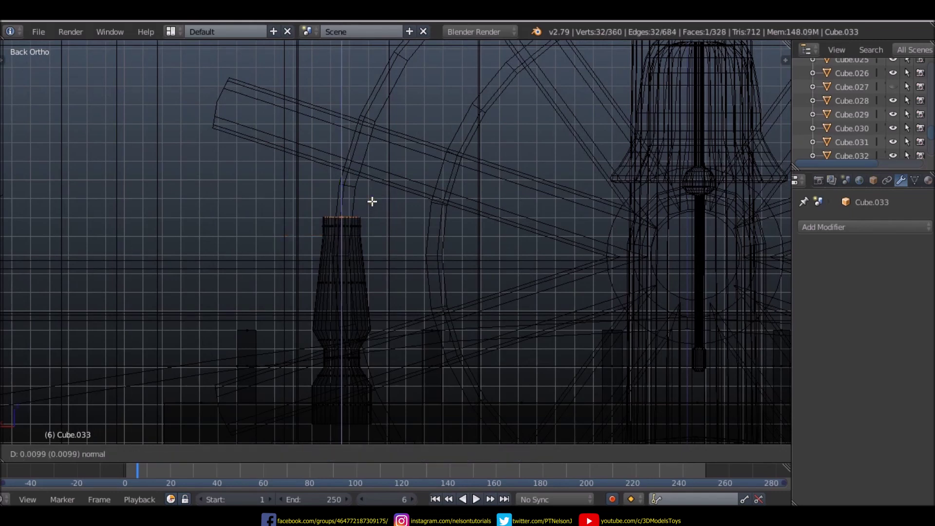
pyautogui.rightClick(372, 201)
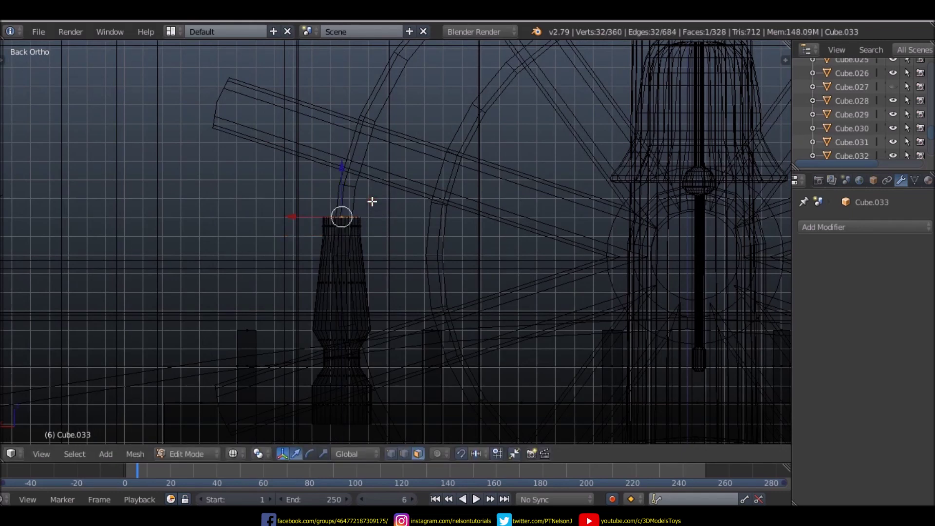
# - Bevel the post's top edges with 2 segments and check the result from the back view
pyautogui.hotkey('ctrl', 'b')
pyautogui.scroll(1, 390, 219)
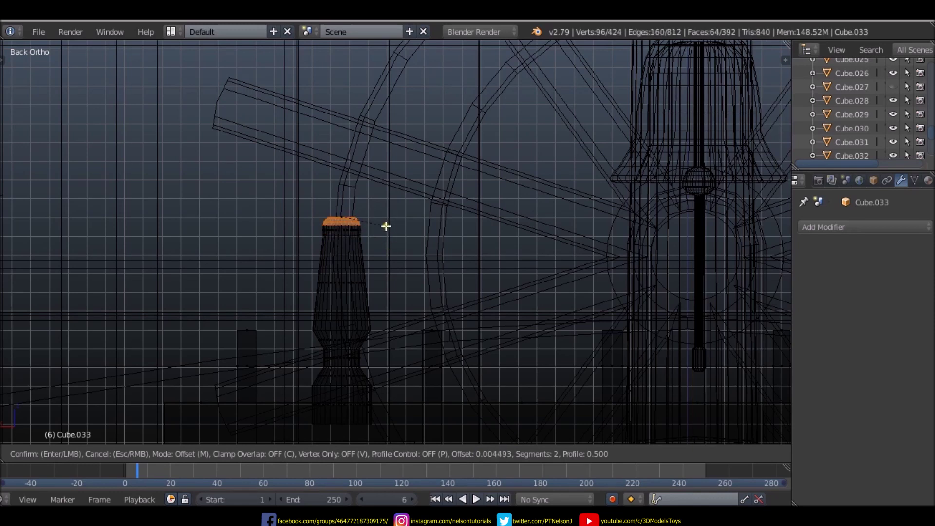
pyautogui.click(387, 228)
pyautogui.moveTo(387, 228); pyautogui.dragTo(361, 180, button='middle')
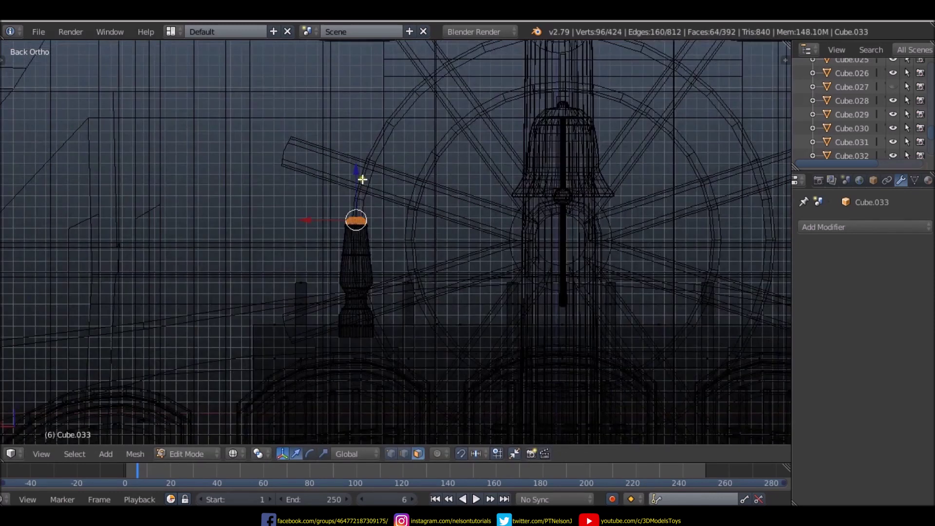
pyautogui.moveTo(356, 254)
pyautogui.mouseDown(button='middle')
pyautogui.moveTo(378, 274)
pyautogui.moveTo(670, 277)
pyautogui.moveTo(625, 280)
pyautogui.mouseUp(button='middle')
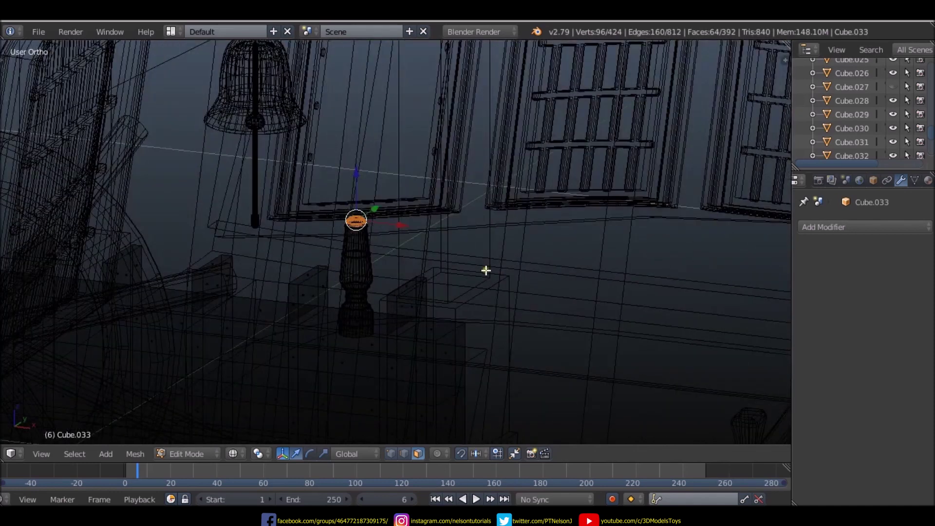
pyautogui.press('ctrl+KP_1')
# - Clear the post selection and switch to vertex select mode
pyautogui.press('a')
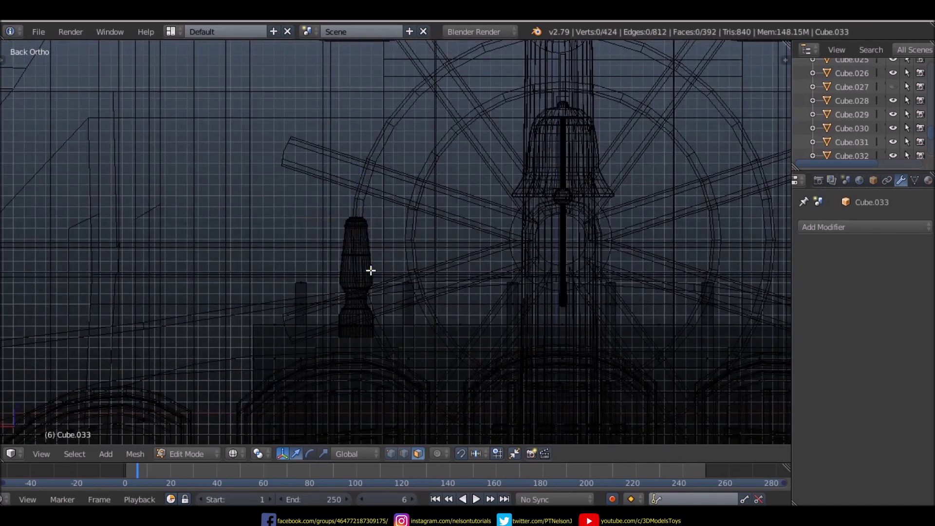
pyautogui.press('a')
pyautogui.press('a')
pyautogui.rightClick(365, 254)
pyautogui.click(366, 254)
pyautogui.hotkey('ctrl', 'Tab')
pyautogui.click(322, 223)
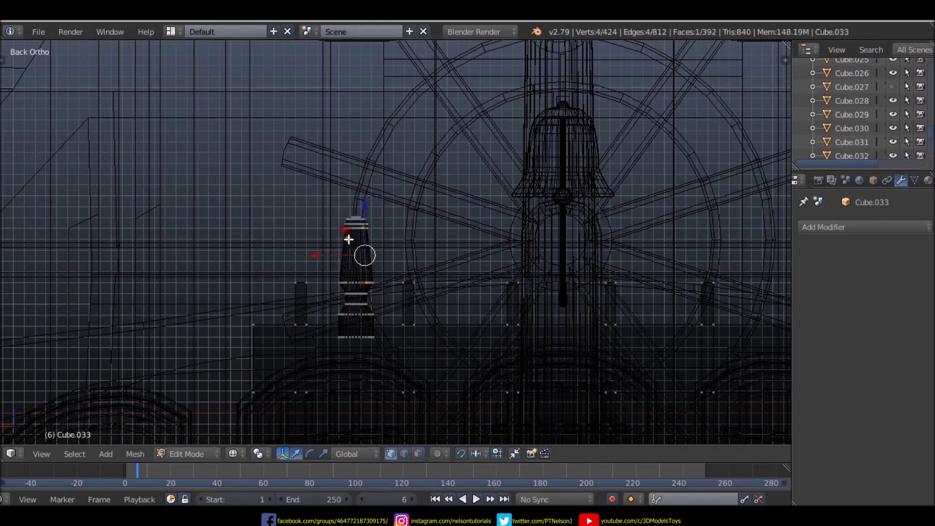
pyautogui.rightClick(349, 228)
pyautogui.click(350, 228)
# - Box-select the entire post and frame it in Top view
pyautogui.press('b')
pyautogui.moveTo(328, 191); pyautogui.dragTo(385, 343)
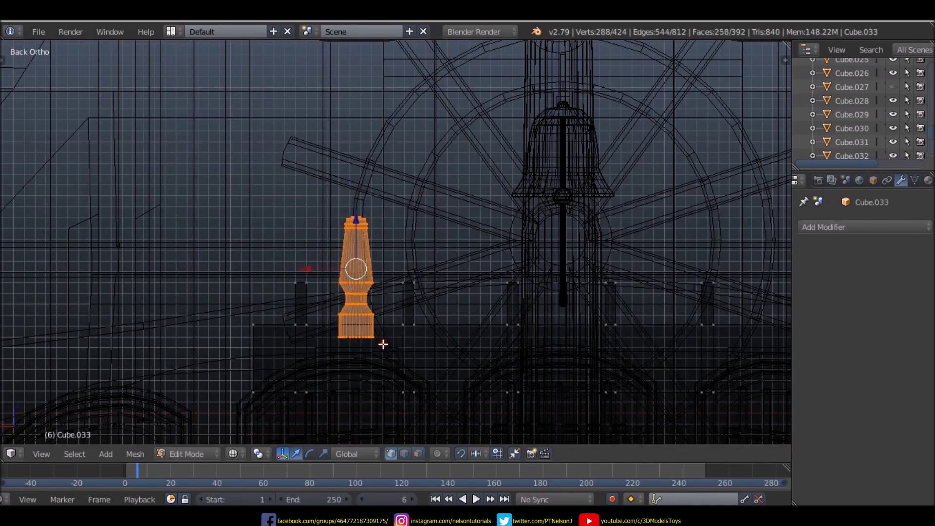
pyautogui.moveTo(385, 343); pyautogui.dragTo(645, 368, button='middle')
pyautogui.press('KP_1')
pyautogui.press('KP_7')
pyautogui.press('KP_Decimal')
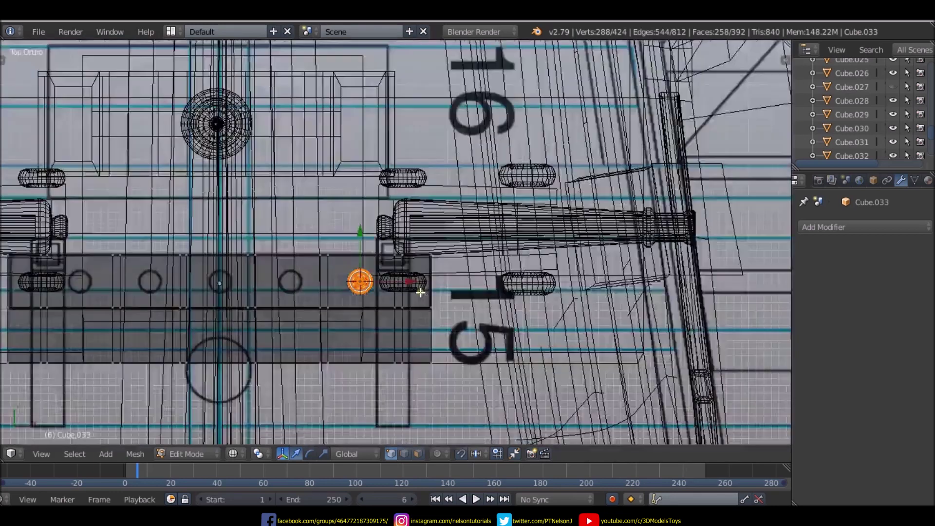
# - Duplicate the post four times, sliding each copy leftward along X onto the circle marks
pyautogui.hotkey('shift', 'd')
pyautogui.press('x')
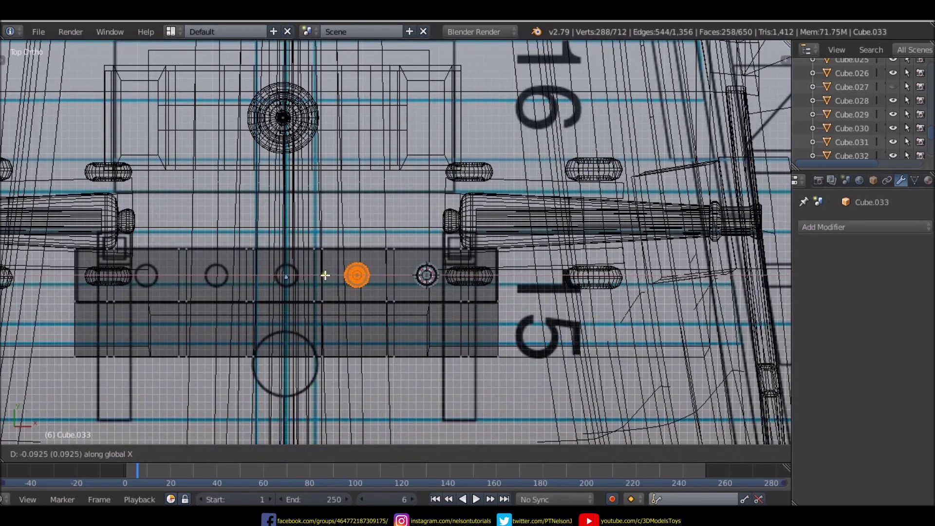
pyautogui.click(337, 276)
pyautogui.hotkey('shift', 'd')
pyautogui.press('x')
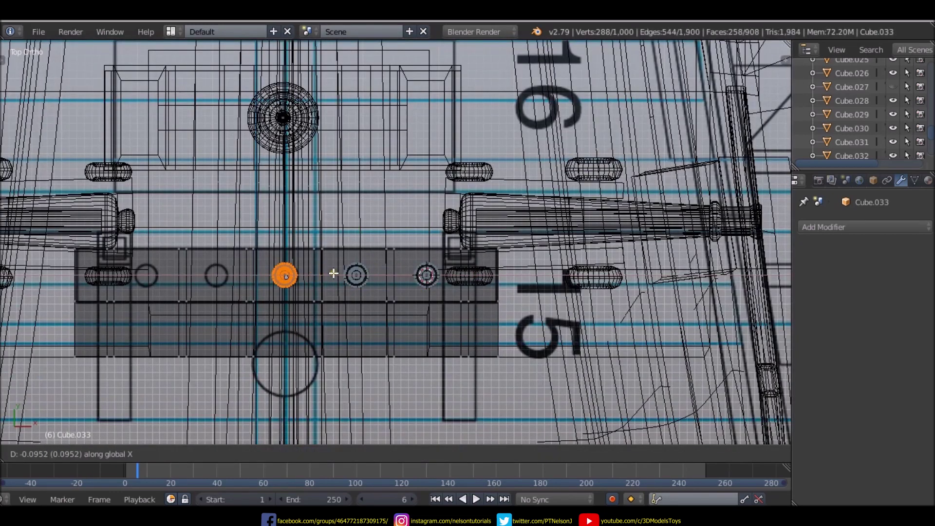
pyautogui.click(336, 273)
pyautogui.hotkey('shift', 'd')
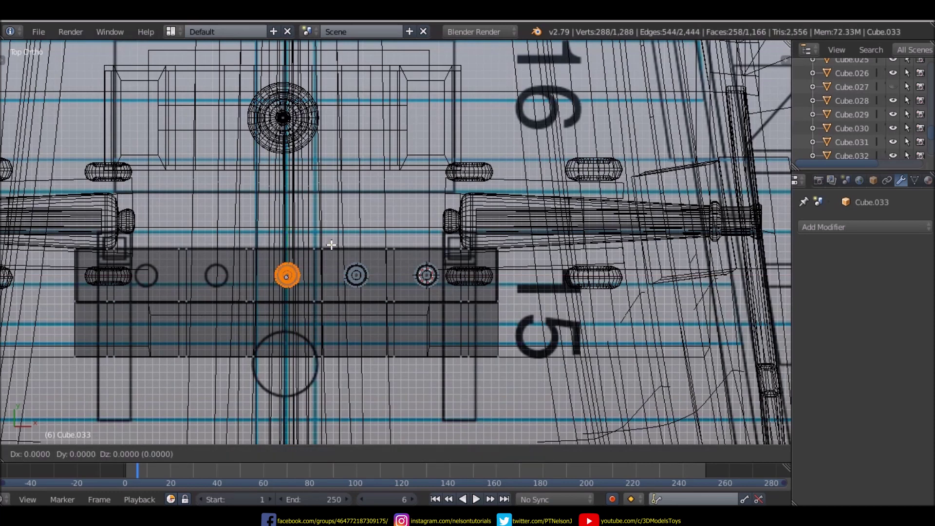
pyautogui.press('x')
pyautogui.click(265, 250)
pyautogui.hotkey('shift', 'd')
pyautogui.press('x')
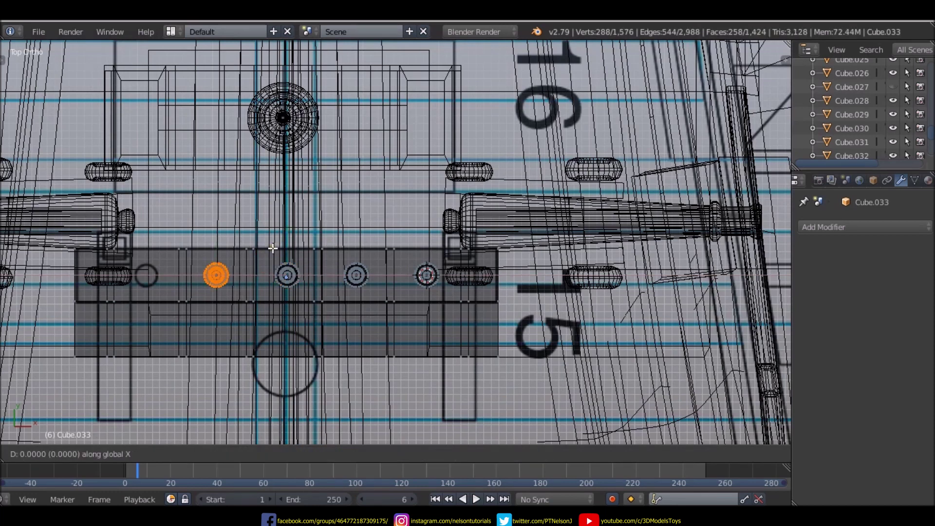
pyautogui.click(219, 263)
# - Inspect the whole ship in Object Mode with solid shading, orbiting around the stern
pyautogui.scroll(-3, 219, 263)
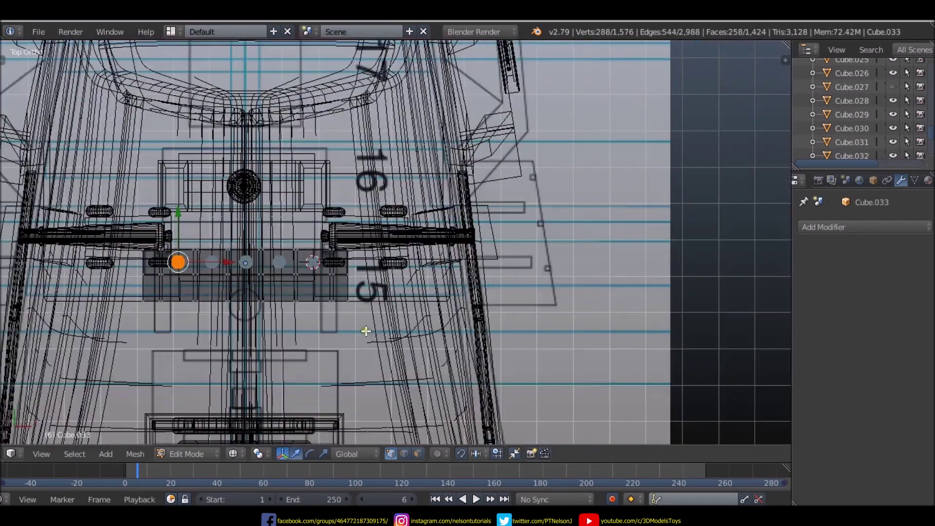
pyautogui.moveTo(365, 330)
pyautogui.mouseDown(button='middle')
pyautogui.moveTo(299, 222)
pyautogui.moveTo(321, 330)
pyautogui.mouseUp(button='middle')
pyautogui.press('z')
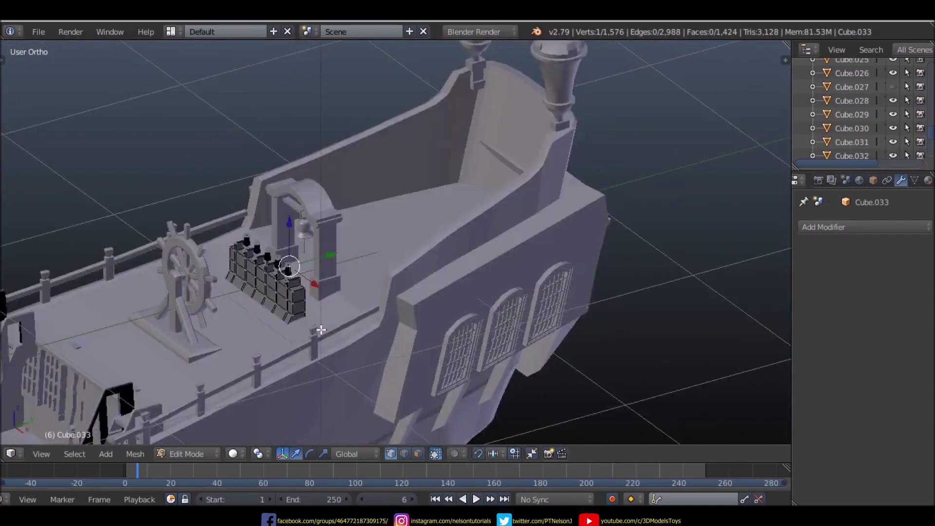
pyautogui.press('Tab')
pyautogui.scroll(-3, 261, 321)
pyautogui.moveTo(262, 322)
pyautogui.mouseDown(button='middle')
pyautogui.moveTo(418, 296)
pyautogui.moveTo(271, 309)
pyautogui.moveTo(99, 279)
pyautogui.moveTo(654, 307)
pyautogui.moveTo(475, 278)
pyautogui.moveTo(467, 300)
pyautogui.mouseUp(button='middle')
pyautogui.scroll(3, 100, 280)
pyautogui.scroll(-4, 504, 159)
pyautogui.scroll(2, 504, 159)
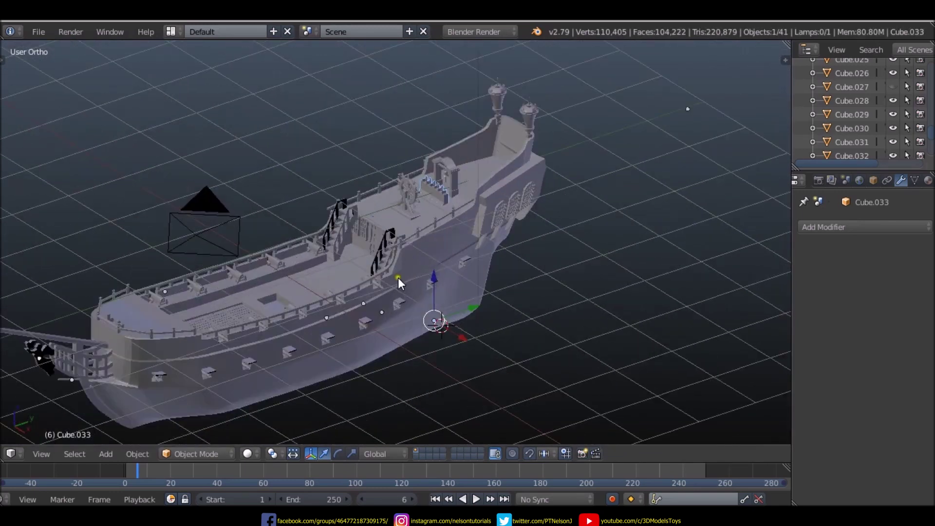
# - Save the ship file and view it from the right side
pyautogui.click(42, 32)
pyautogui.click(69, 139)
pyautogui.scroll(-1, 332, 208)
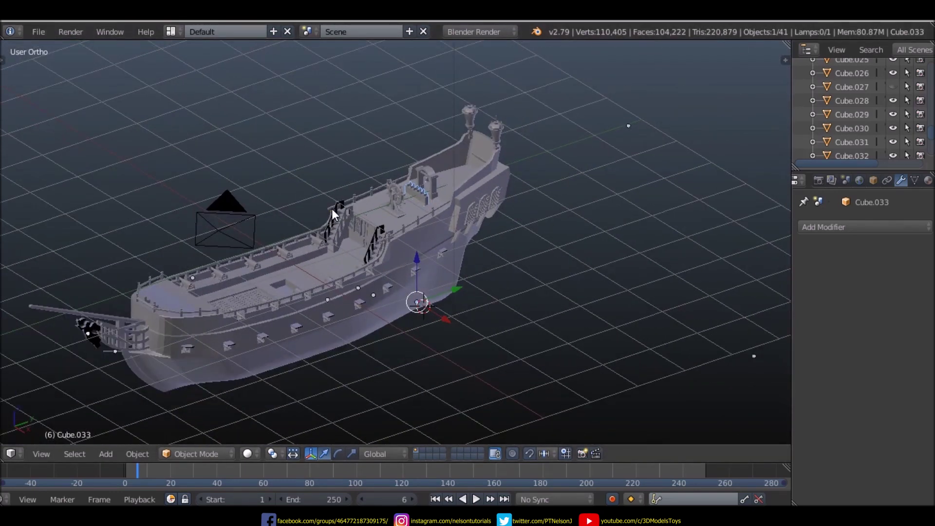
pyautogui.press('KP_3')
pyautogui.scroll(4, 297, 206)
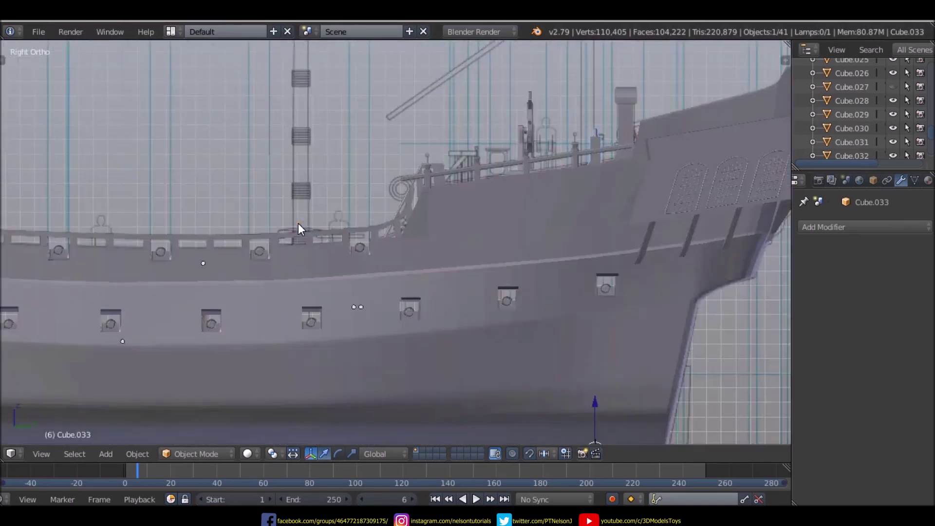
pyautogui.scroll(-2, 298, 223)
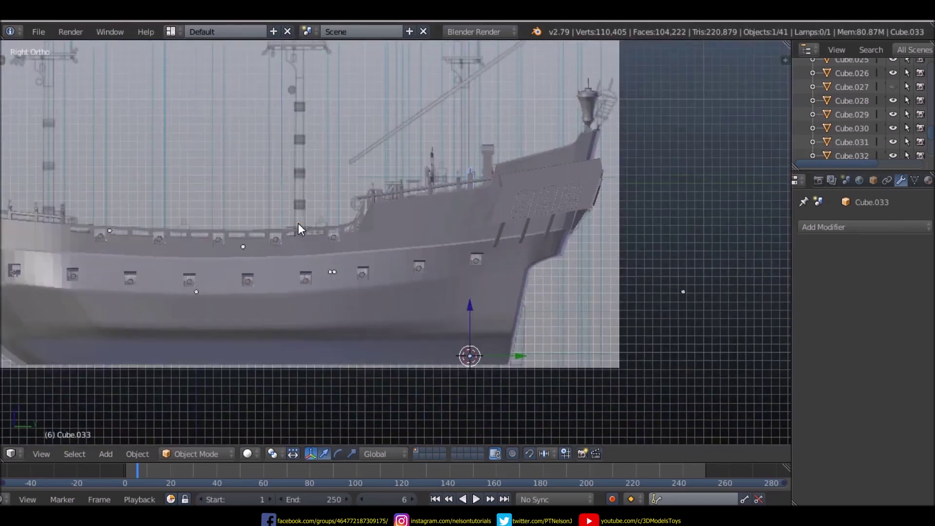
pyautogui.scroll(-2, 297, 157)
pyautogui.scroll(4, 308, 205)
pyautogui.scroll(3, 320, 287)
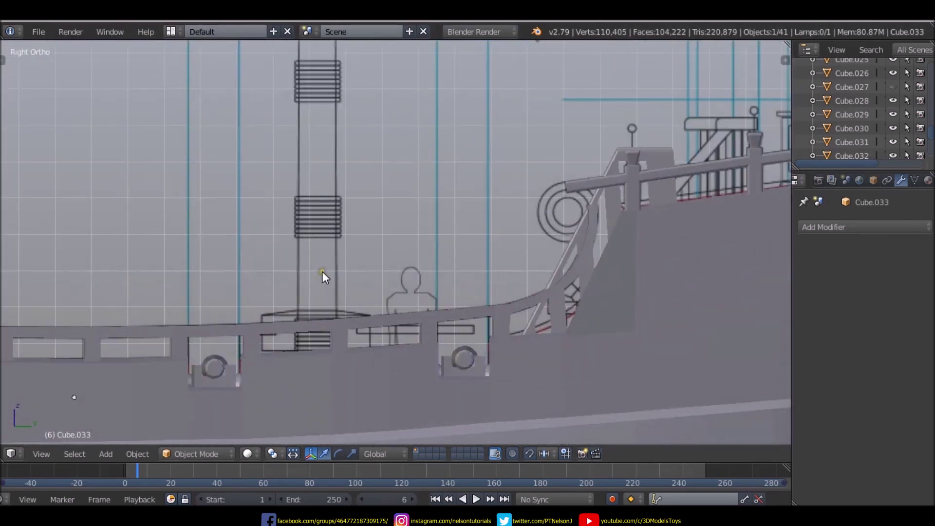
# - Place the 3D cursor on the mast, add a cylinder there, and separate it as its own object
pyautogui.click(315, 311)
pyautogui.click(315, 263)
pyautogui.hotkey('shift', 'a')
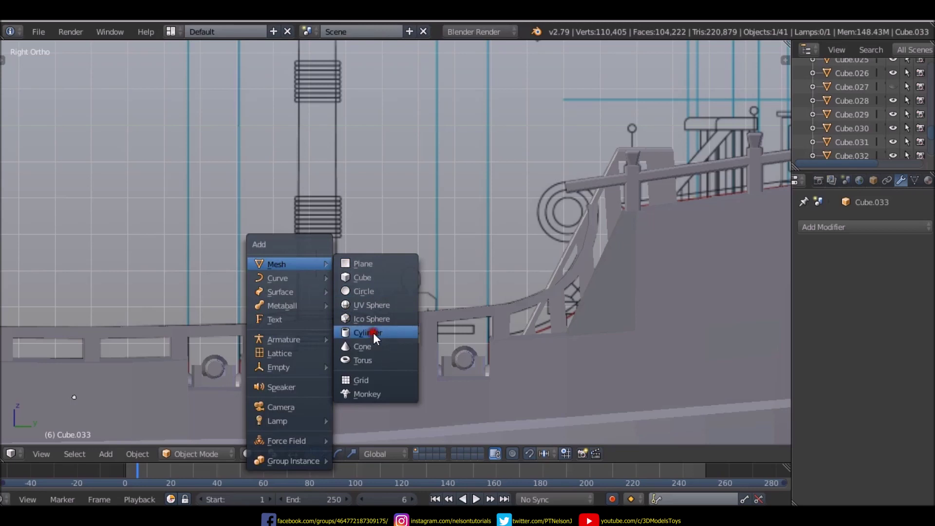
pyautogui.click(373, 332)
pyautogui.press('Tab')
pyautogui.press('p')
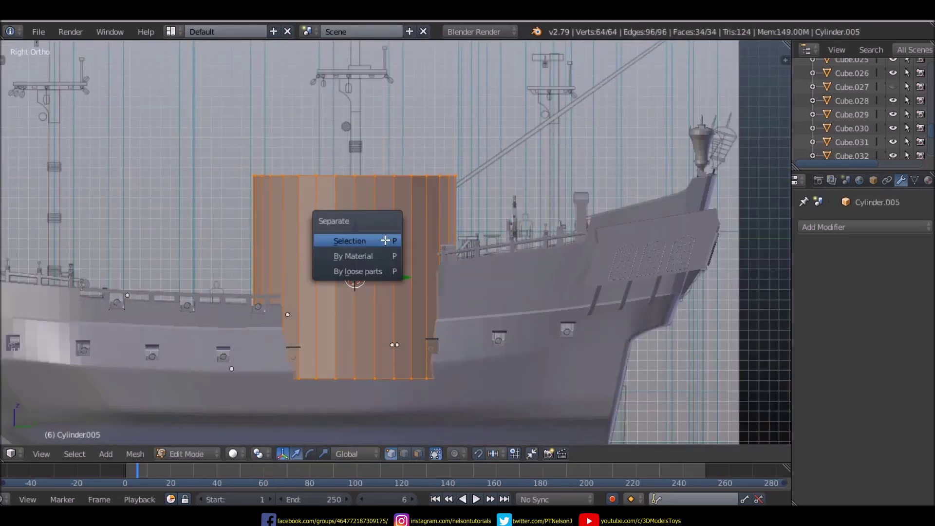
pyautogui.click(385, 240)
pyautogui.press('Tab')
# - Select Cylinder.006 and shrink it down in wireframe over several scale passes
pyautogui.rightClick(323, 191)
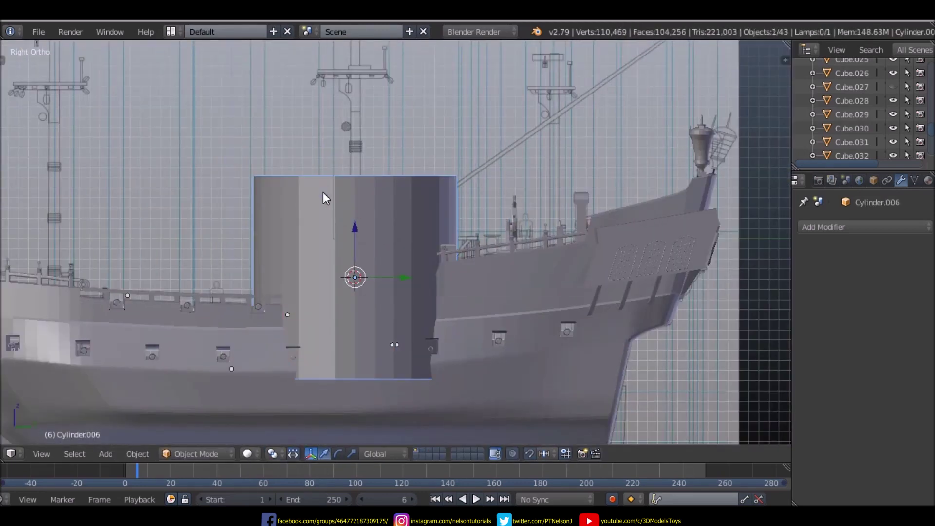
pyautogui.press('Tab')
pyautogui.press('z')
pyautogui.press('a')
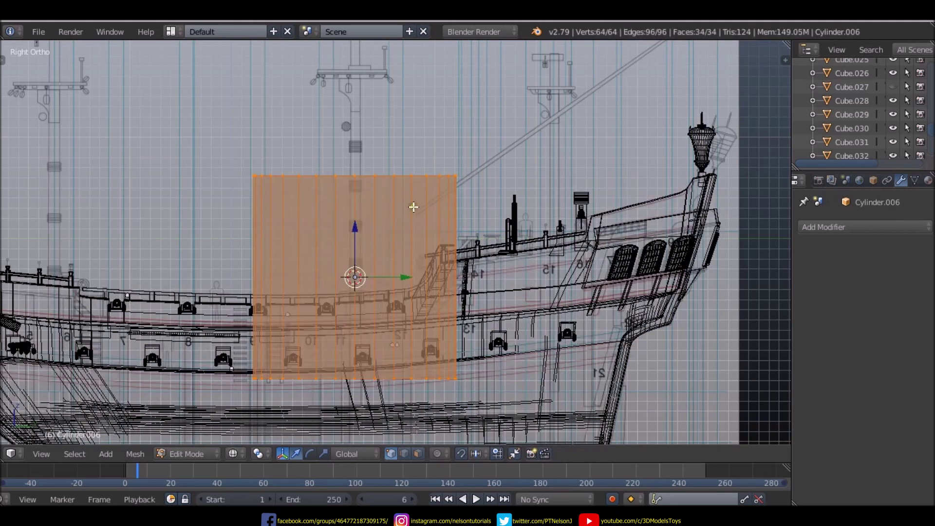
pyautogui.press('s')
pyautogui.click(361, 259)
pyautogui.scroll(5, 361, 259)
pyautogui.press('s')
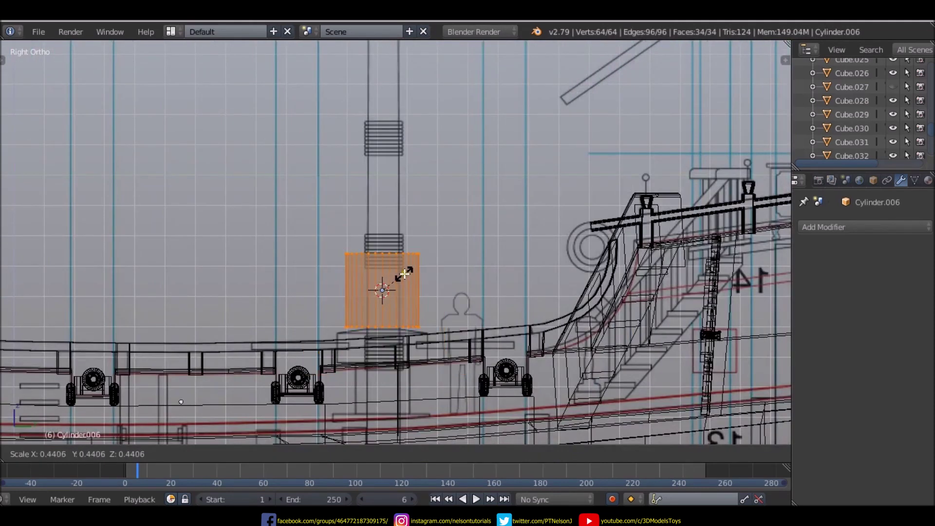
pyautogui.click(408, 271)
pyautogui.scroll(3, 408, 270)
pyautogui.press('s')
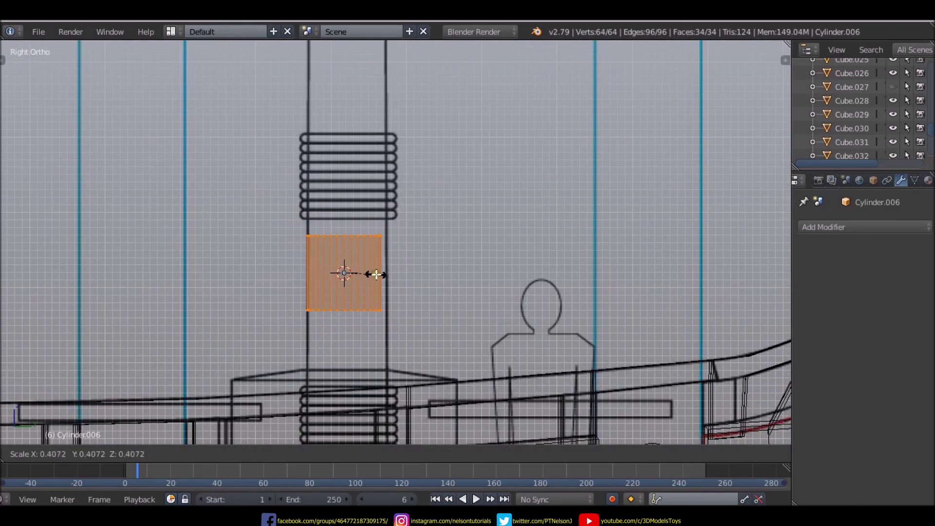
pyautogui.click(376, 273)
# - Centre the cylinder on the mast, widen it to mast width, and lower it onto the lower band
pyautogui.moveTo(385, 273); pyautogui.dragTo(389, 274)
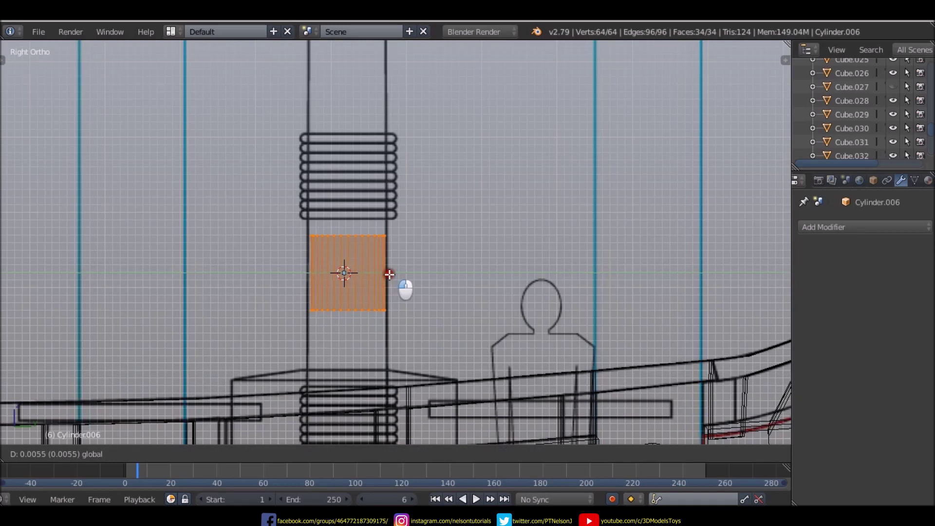
pyautogui.scroll(1, 390, 274)
pyautogui.press('s')
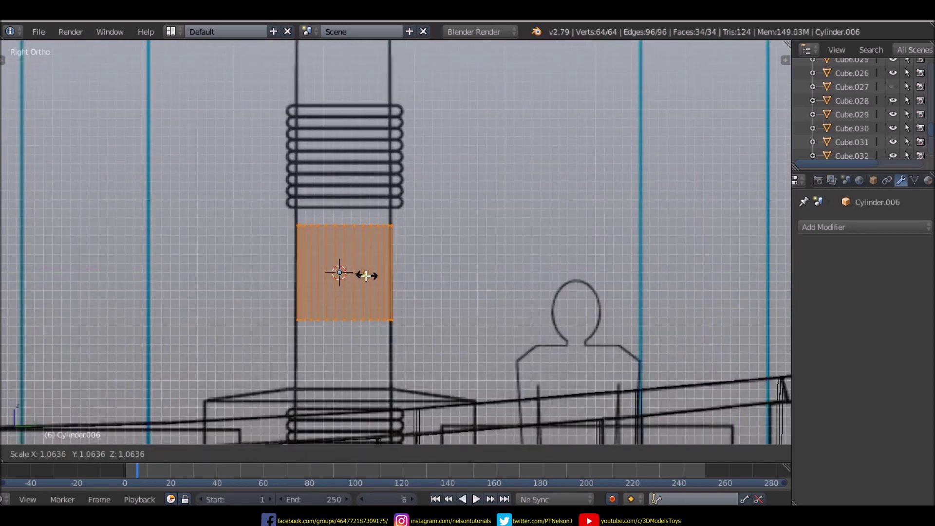
pyautogui.click(362, 275)
pyautogui.moveTo(339, 263); pyautogui.dragTo(340, 292)
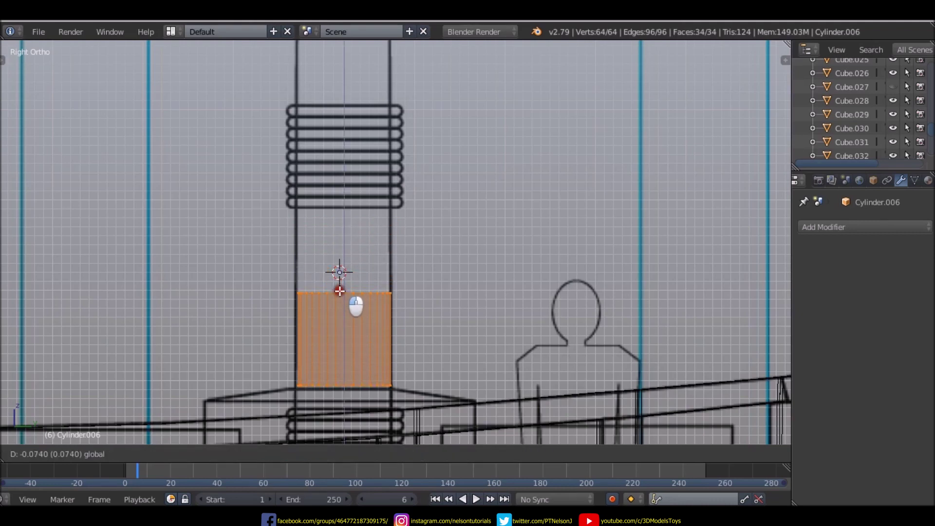
pyautogui.click(339, 292)
pyautogui.scroll(-3, 284, 246)
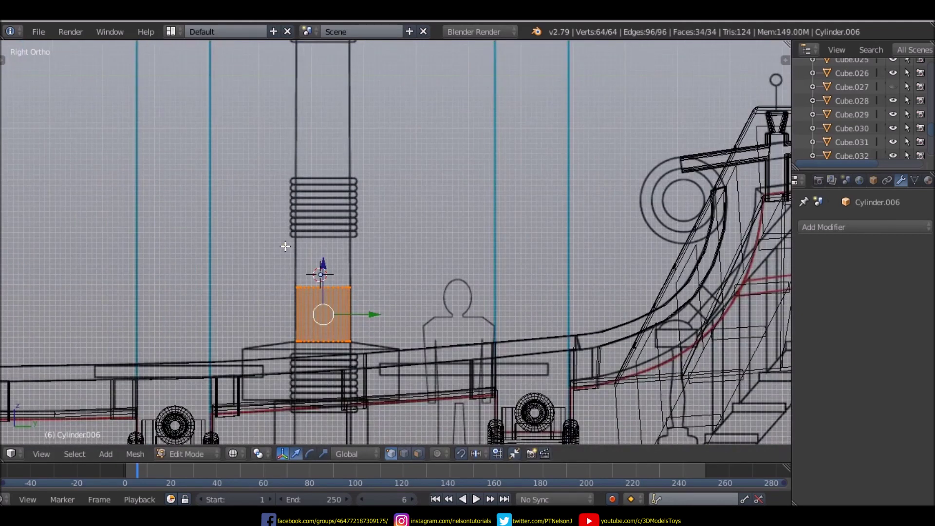
# - Select the cylinder's top vertex ring and raise it up the mast
pyautogui.press('a')
pyautogui.press('k')
pyautogui.press('Escape')
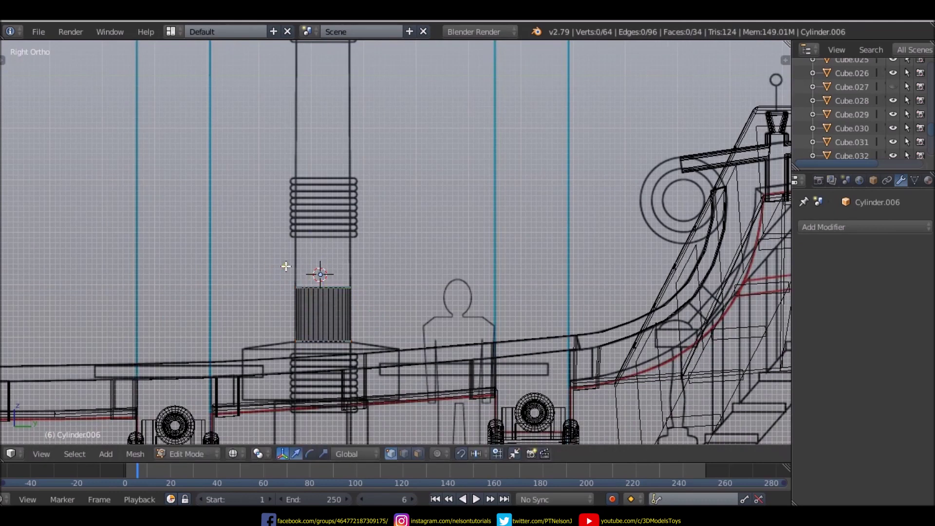
pyautogui.press('c')
pyautogui.click(308, 288)
pyautogui.press('Escape')
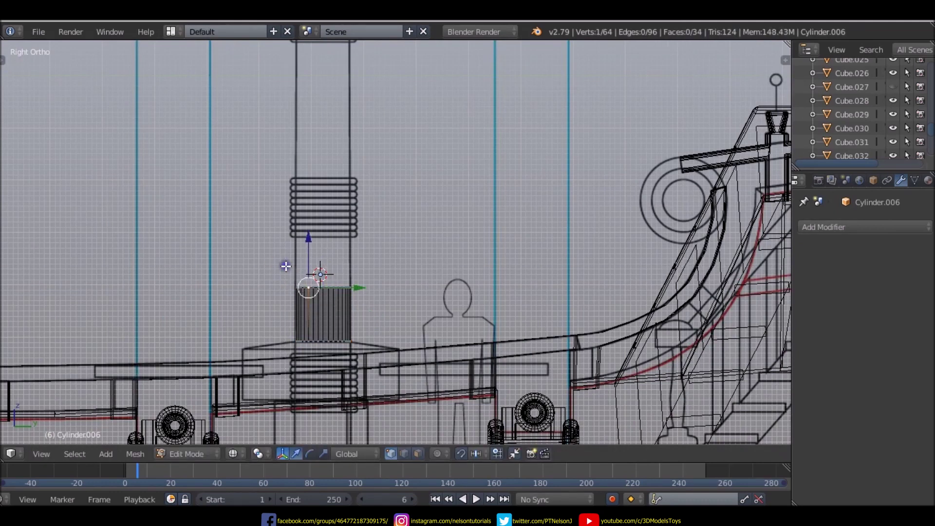
pyautogui.moveTo(284, 263); pyautogui.dragTo(375, 310)
pyautogui.moveTo(325, 246); pyautogui.dragTo(323, 189)
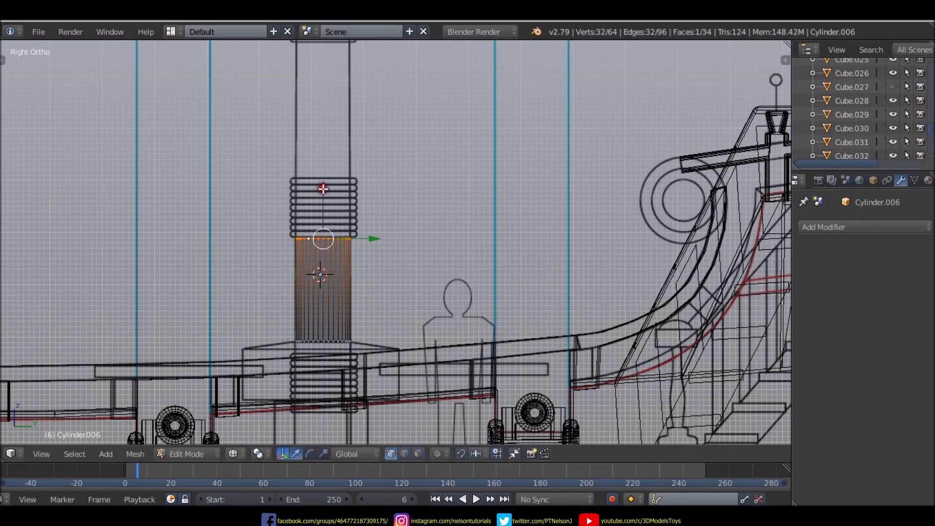
# - Extrude the top ring upward in four short segments up to the upper coil
pyautogui.scroll(2, 323, 189)
pyautogui.scroll(2, 299, 224)
pyautogui.press('e')
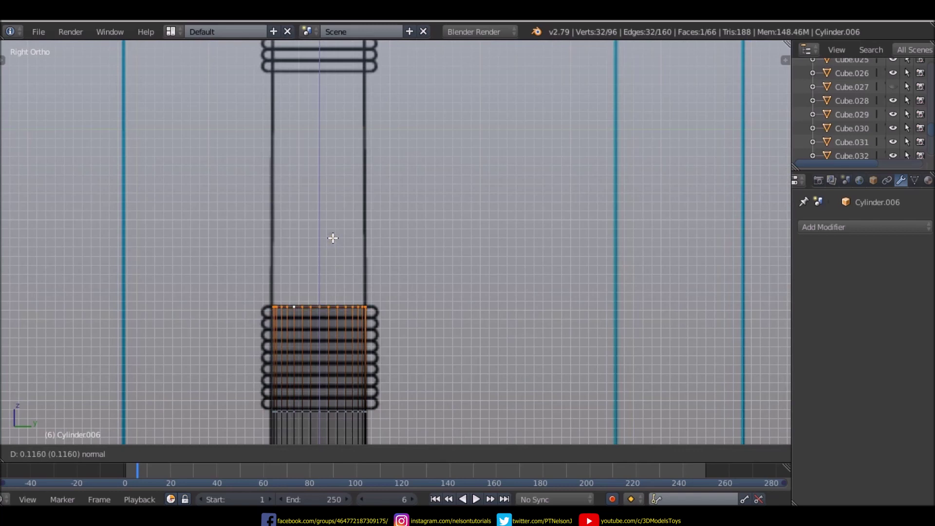
pyautogui.click(332, 238)
pyautogui.press('e')
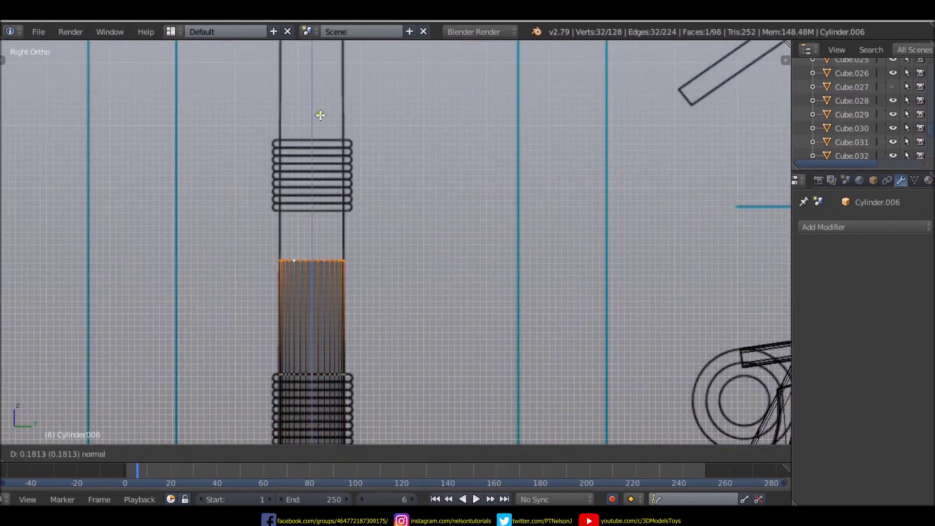
pyautogui.click(322, 72)
pyautogui.scroll(-7, 281, 236)
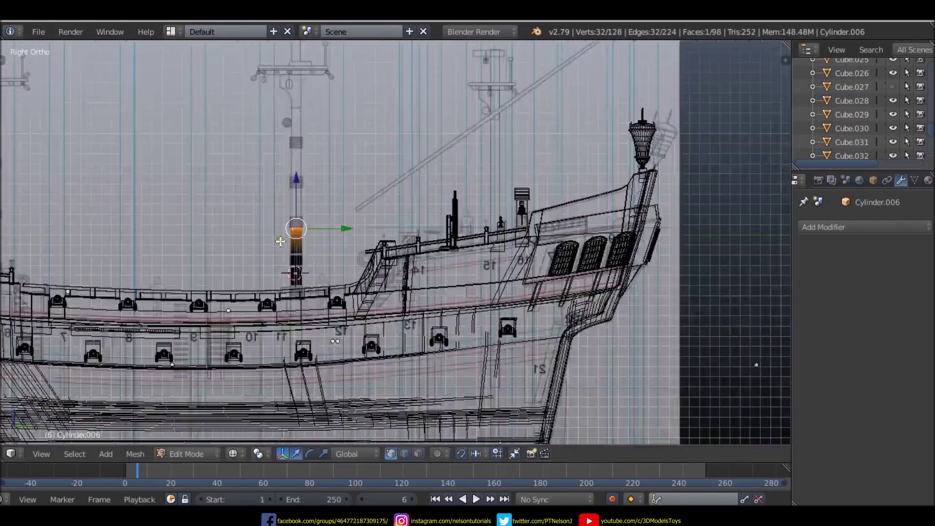
pyautogui.scroll(5, 283, 295)
pyautogui.scroll(1, 283, 295)
pyautogui.press('e')
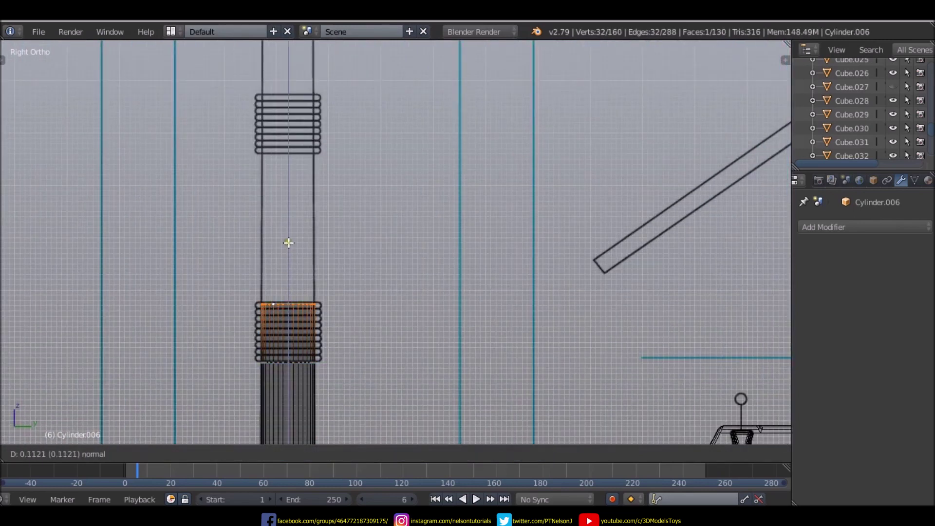
pyautogui.click(289, 241)
pyautogui.press('e')
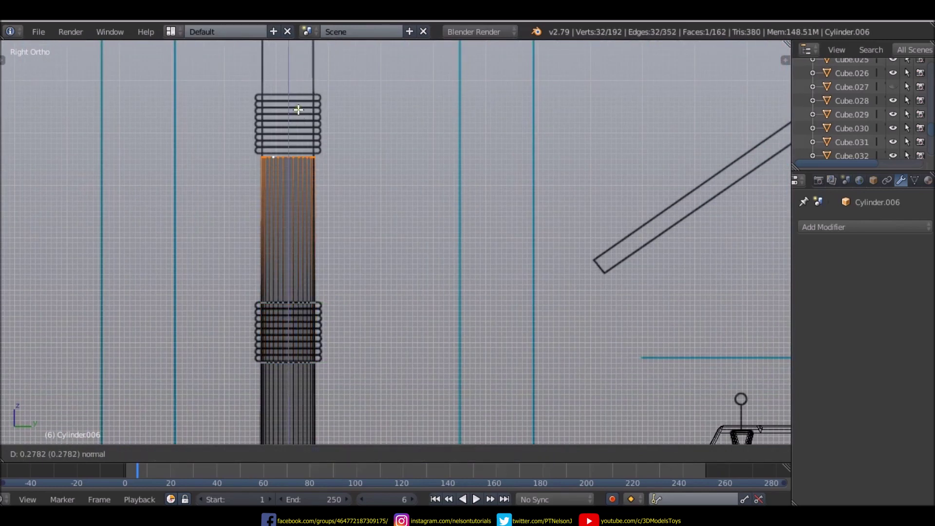
pyautogui.click(298, 108)
# - Extrude three more short mast segments upward, passing through the coil
pyautogui.scroll(2, 289, 246)
pyautogui.scroll(1, 292, 195)
pyautogui.press('e')
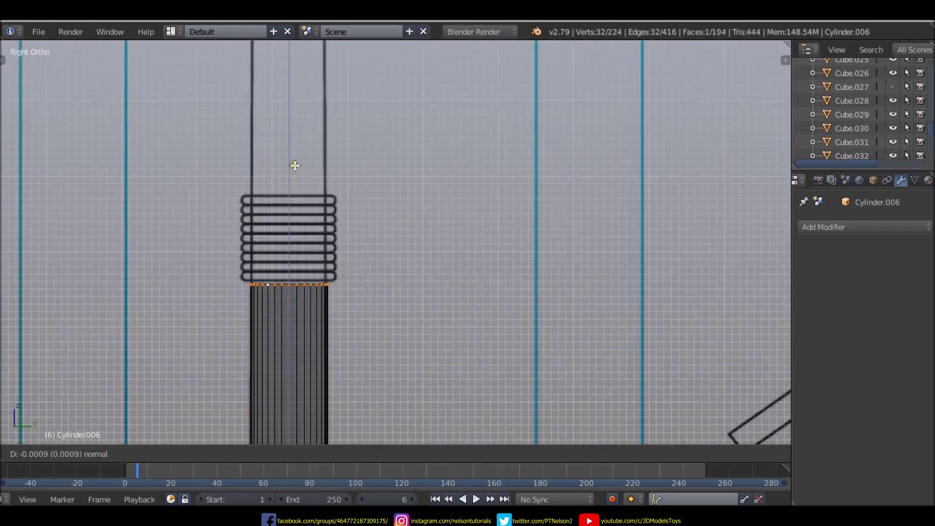
pyautogui.click(298, 119)
pyautogui.scroll(-5, 299, 119)
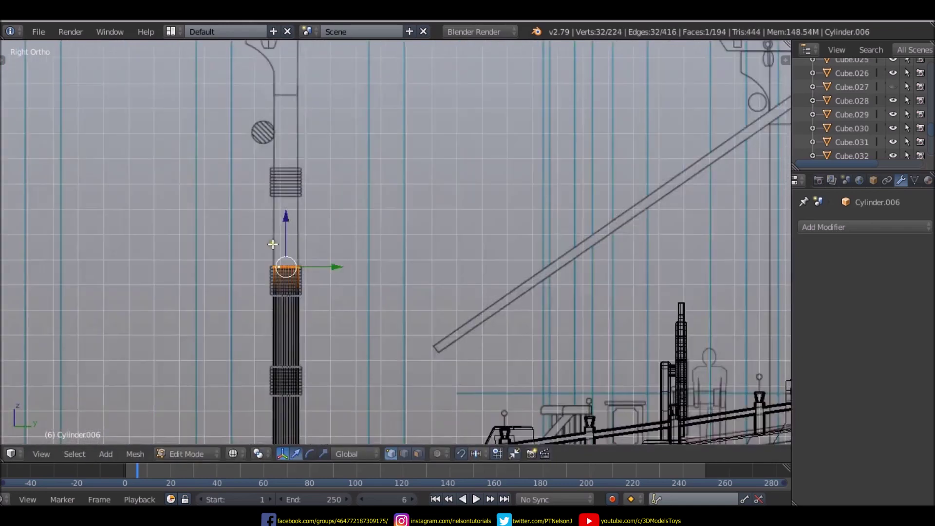
pyautogui.scroll(3, 292, 129)
pyautogui.press('e')
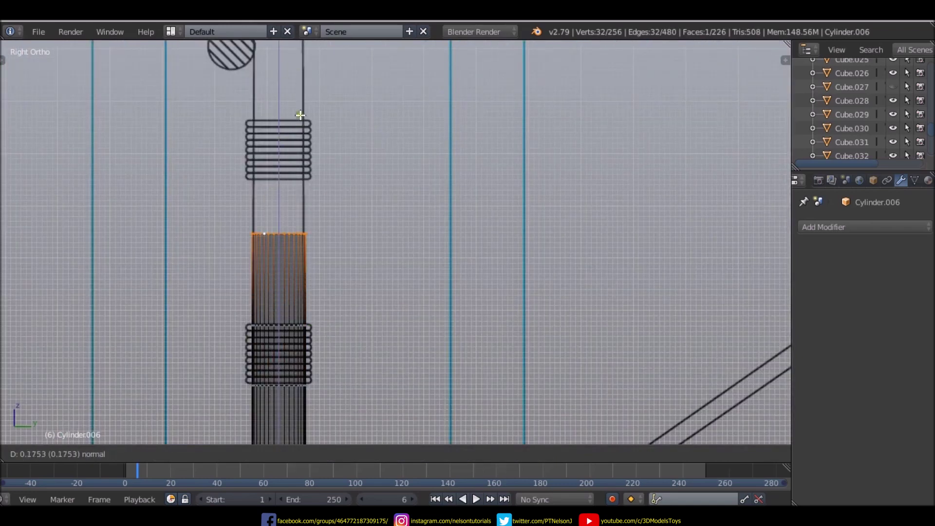
pyautogui.click(298, 76)
pyautogui.scroll(-5, 277, 137)
pyautogui.scroll(5, 277, 137)
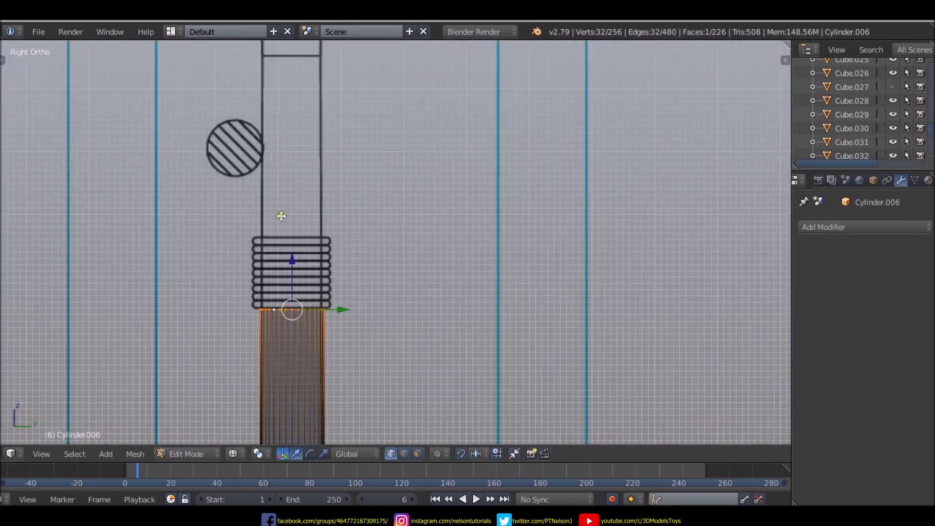
pyautogui.press('e')
pyautogui.click(293, 141)
pyautogui.scroll(-1, 294, 153)
# - Extrude three segments up toward and through the top platform
pyautogui.press('e')
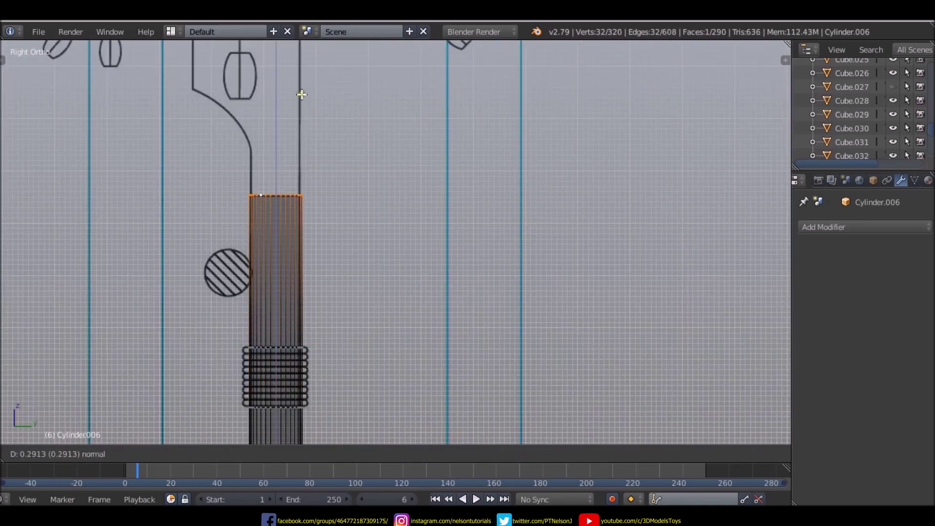
pyautogui.click(302, 94)
pyautogui.scroll(-5, 275, 172)
pyautogui.scroll(2, 275, 172)
pyautogui.scroll(2, 275, 172)
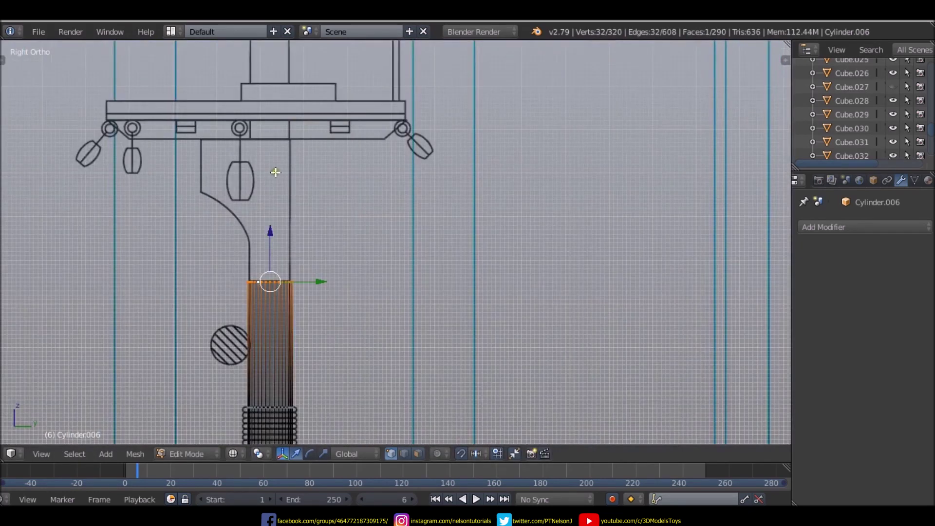
pyautogui.press('e')
pyautogui.click(302, 77)
pyautogui.scroll(-2, 268, 147)
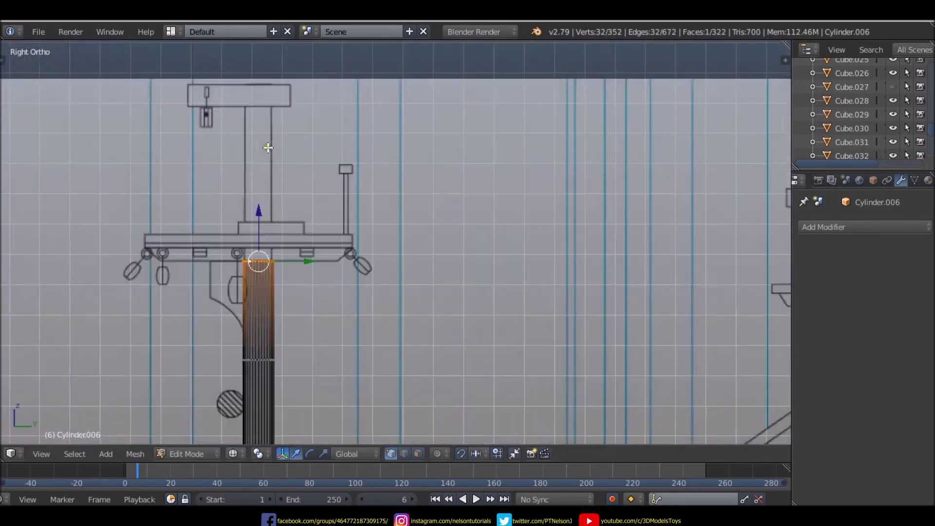
pyautogui.press('e')
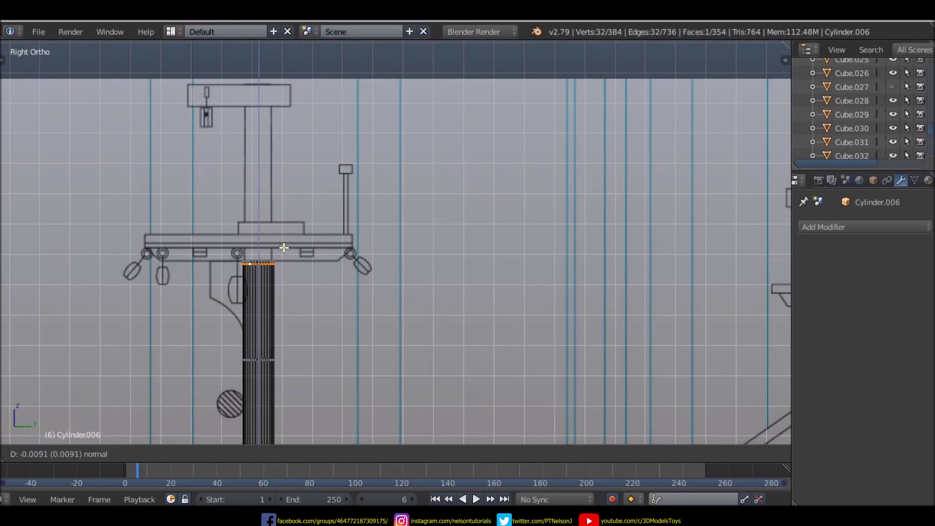
pyautogui.click(289, 220)
pyautogui.scroll(5, 288, 217)
# - Extrude three final short mast segments and show the properties panel with background images
pyautogui.press('e')
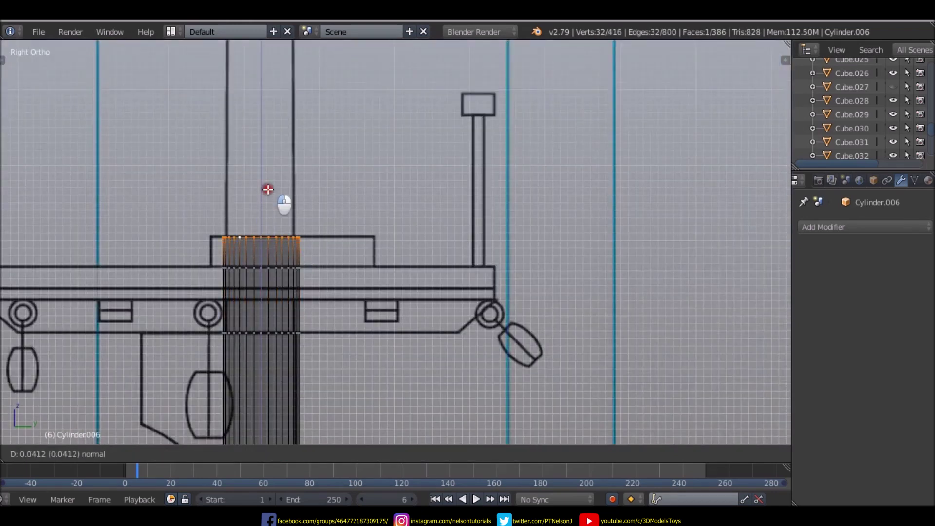
pyautogui.click(268, 190)
pyautogui.scroll(-5, 268, 189)
pyautogui.press('e')
pyautogui.click(281, 52)
pyautogui.scroll(-2, 275, 252)
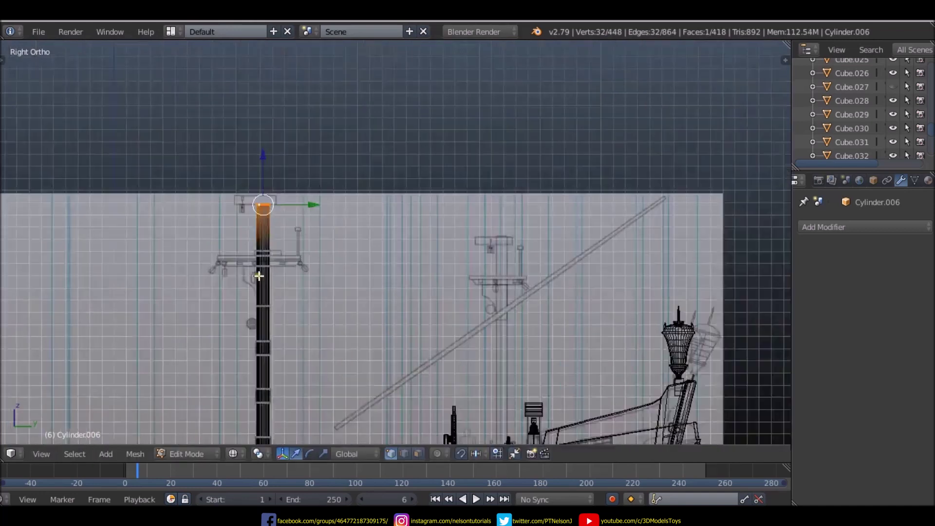
pyautogui.scroll(5, 276, 252)
pyautogui.press('e')
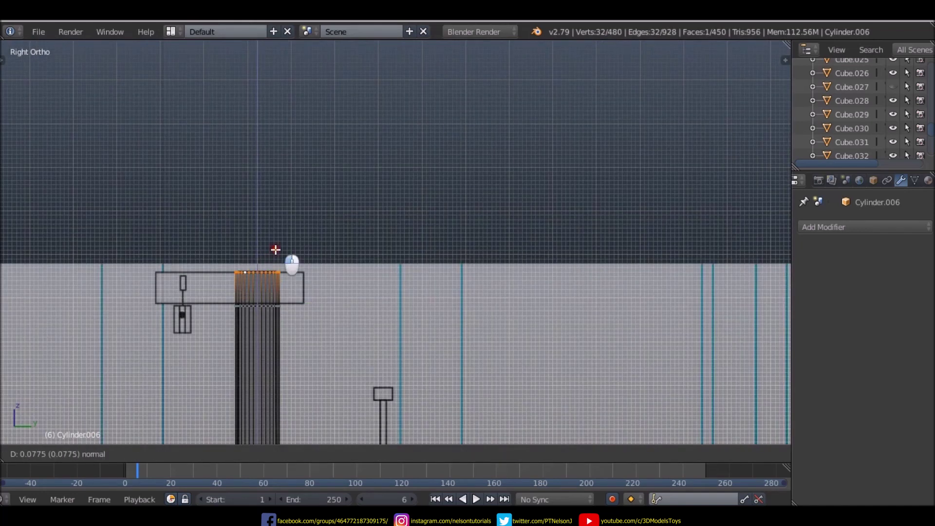
pyautogui.click(292, 263)
pyautogui.press('n')
pyautogui.scroll(7, 740, 238)
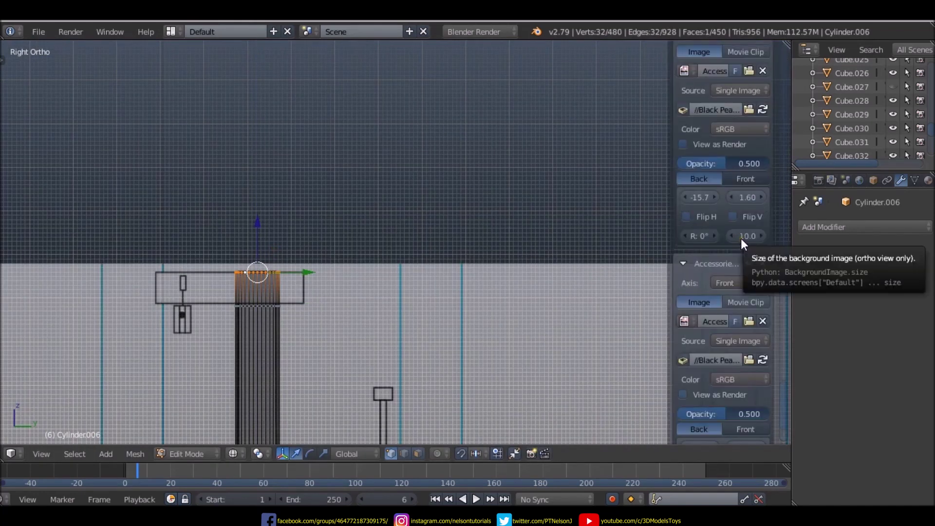
pyautogui.scroll(4, 747, 222)
pyautogui.scroll(1, 746, 223)
pyautogui.scroll(-6, 746, 223)
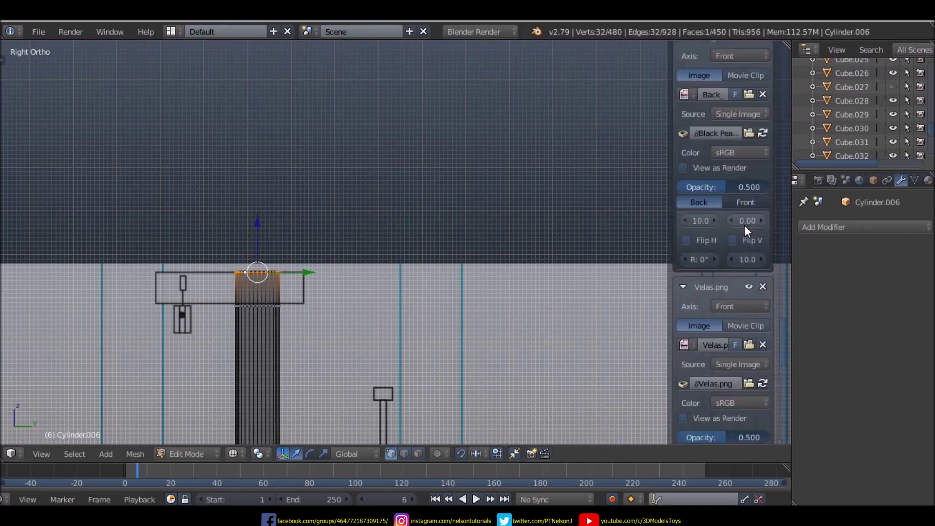
pyautogui.scroll(-6, 744, 225)
pyautogui.scroll(-6, 744, 225)
pyautogui.scroll(-6, 744, 225)
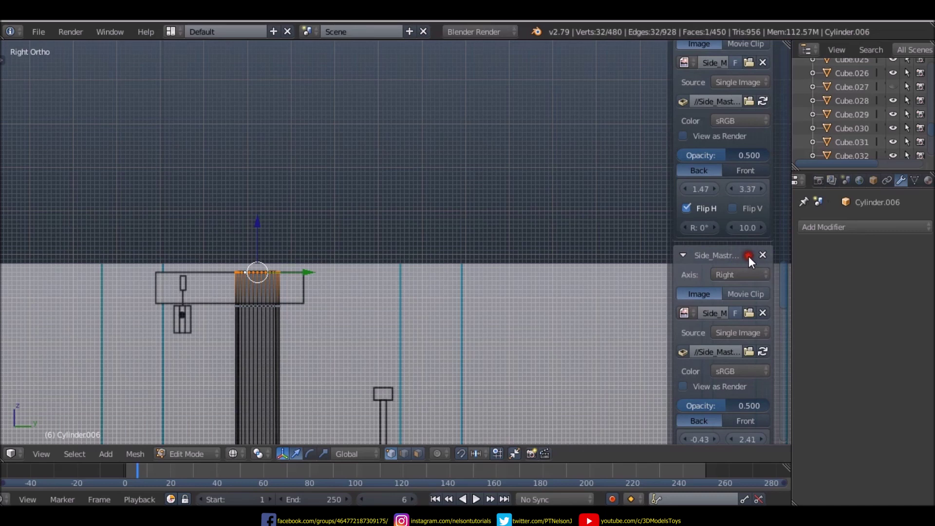
pyautogui.scroll(-5, 749, 256)
pyautogui.scroll(12, 740, 251)
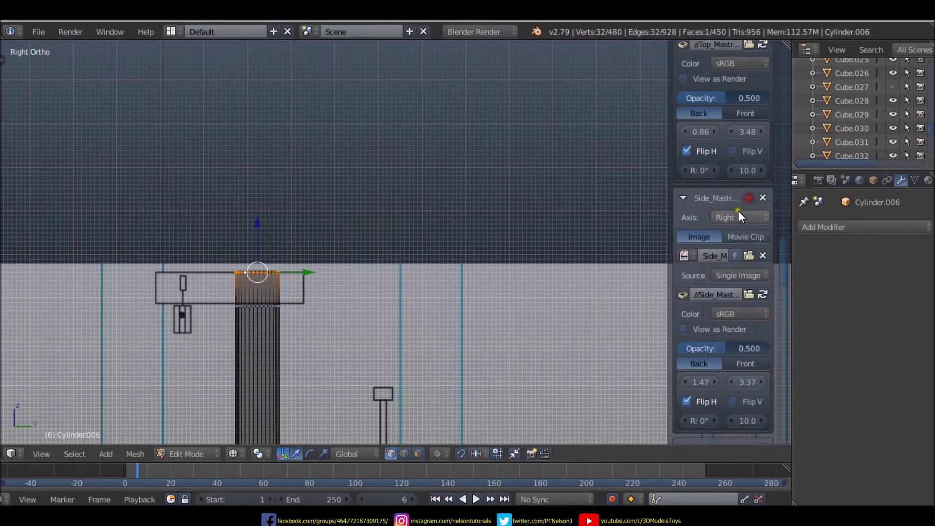
pyautogui.scroll(10, 738, 211)
pyautogui.scroll(5, 747, 197)
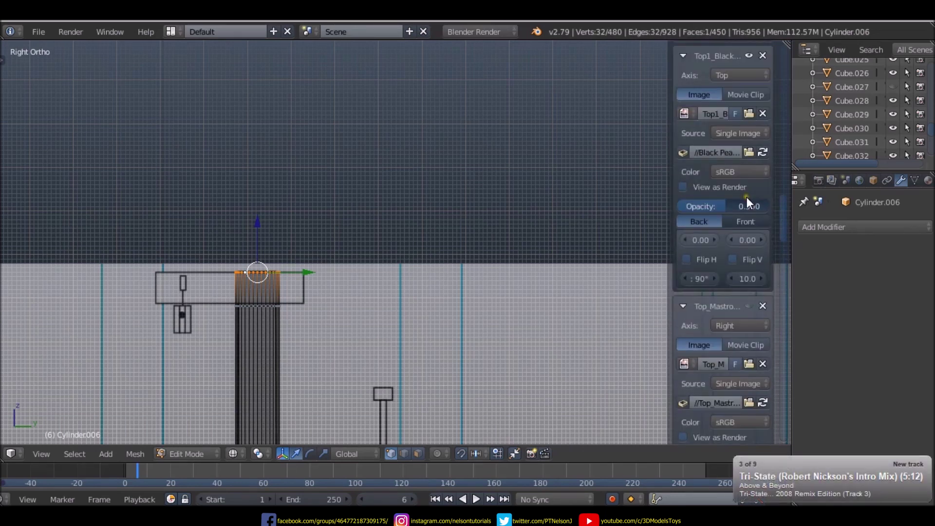
pyautogui.scroll(3, 747, 197)
pyautogui.scroll(4, 745, 183)
pyautogui.scroll(6, 745, 183)
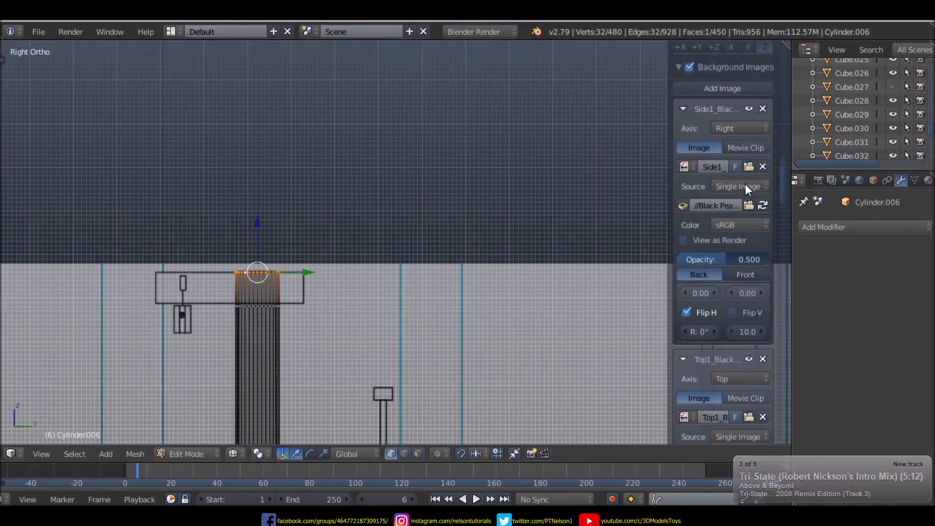
pyautogui.scroll(5, 745, 183)
pyautogui.scroll(5, 746, 184)
pyautogui.scroll(4, 745, 184)
pyautogui.moveTo(782, 146); pyautogui.dragTo(783, 416)
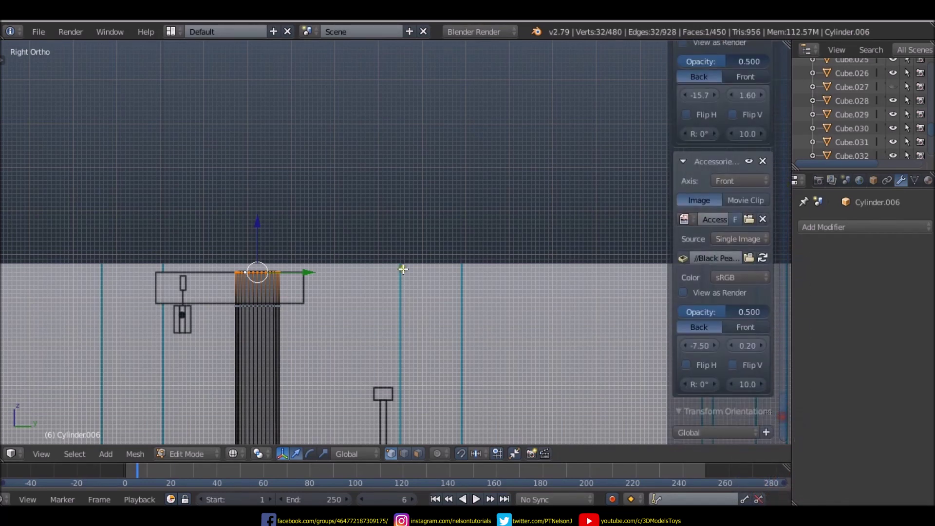
pyautogui.scroll(-5, 320, 170)
pyautogui.scroll(-3, 320, 170)
pyautogui.scroll(1, 308, 178)
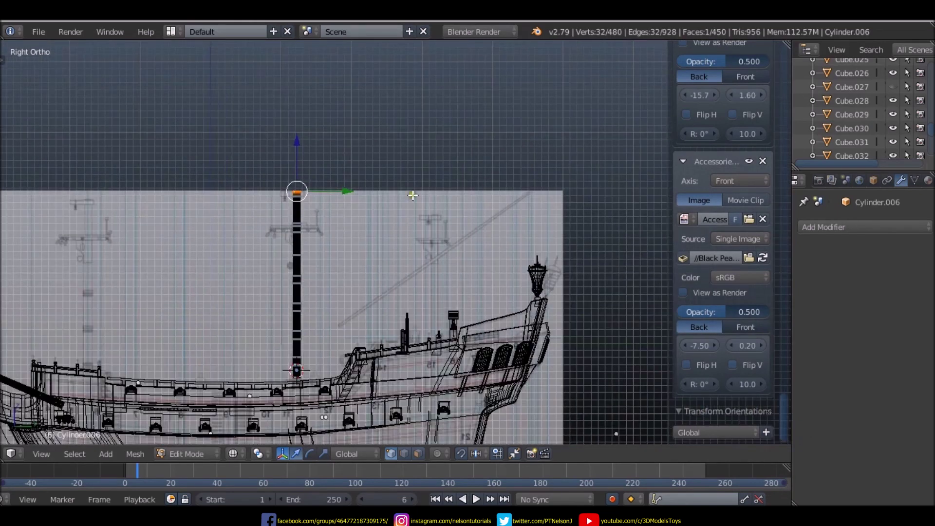
pyautogui.scroll(2, 732, 220)
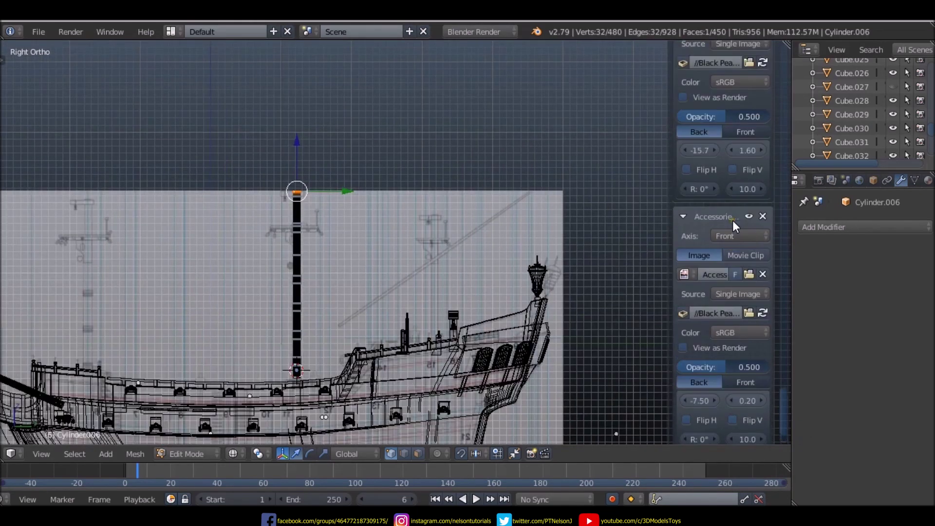
pyautogui.scroll(2, 733, 220)
pyautogui.scroll(2, 732, 220)
pyautogui.scroll(3, 732, 220)
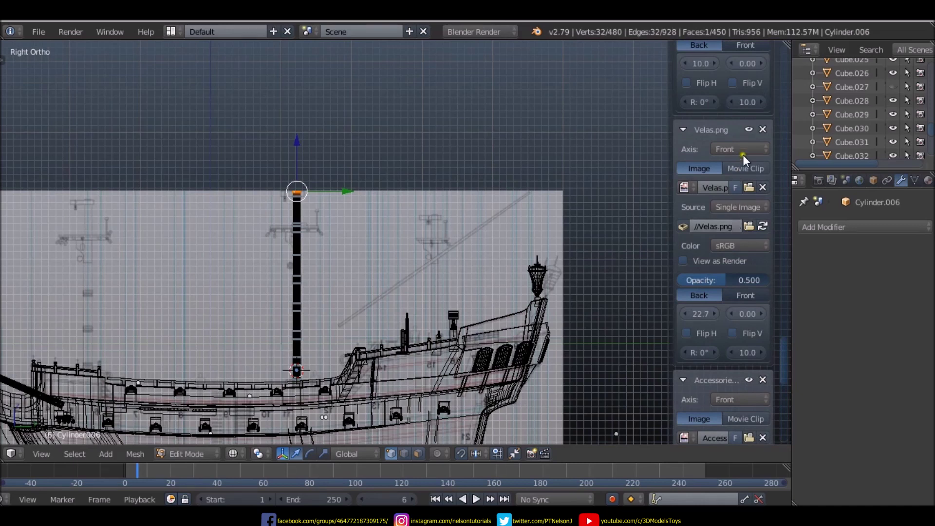
pyautogui.moveTo(554, 148); pyautogui.dragTo(548, 148, button='middle')
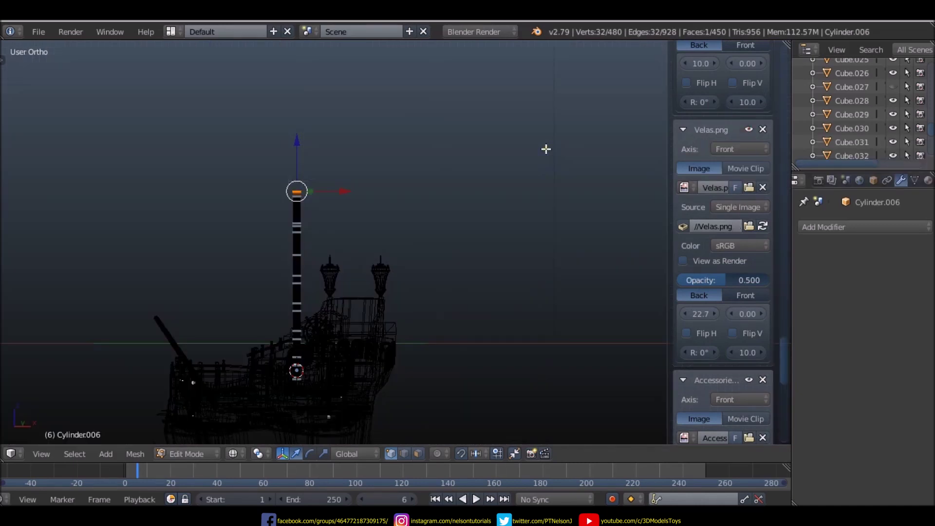
# - In front view, hide and then re-show the side mast reference image
pyautogui.press('KP_1')
pyautogui.scroll(3, 723, 153)
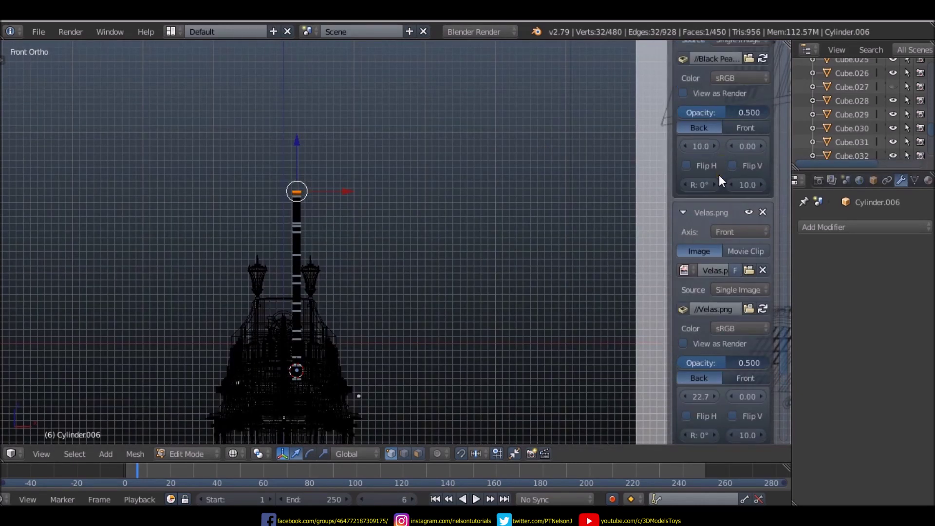
pyautogui.scroll(3, 719, 174)
pyautogui.scroll(3, 718, 174)
pyautogui.scroll(5, 719, 175)
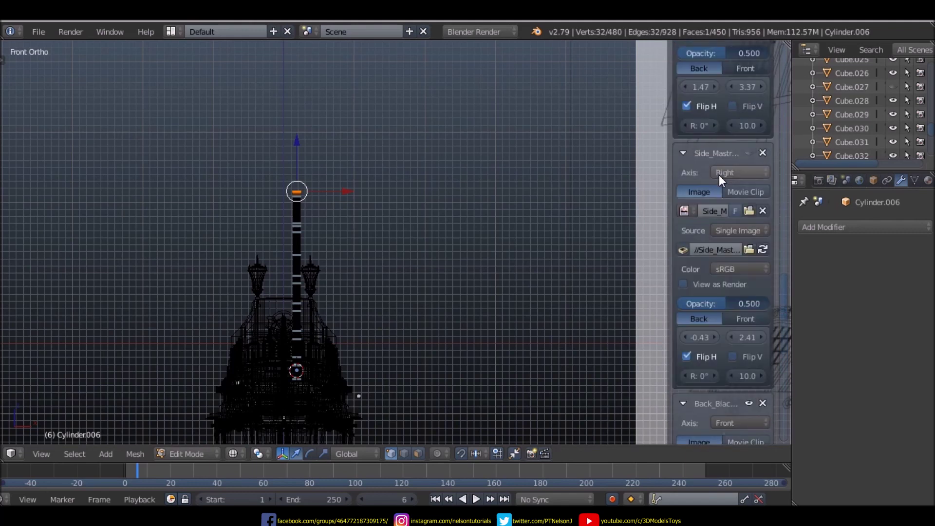
pyautogui.click(749, 152)
pyautogui.scroll(2, 726, 198)
pyautogui.scroll(1, 726, 198)
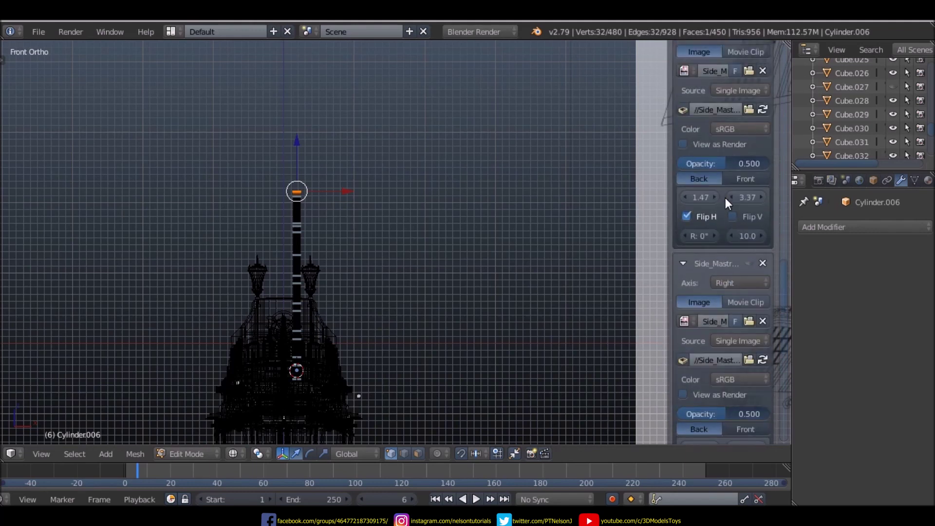
pyautogui.scroll(-3, 725, 198)
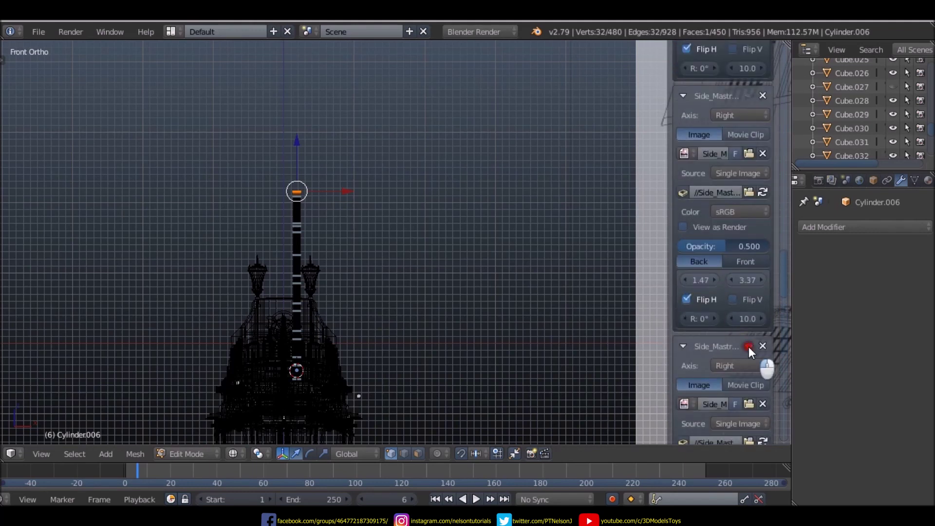
pyautogui.scroll(1, 734, 244)
pyautogui.click(749, 206)
pyautogui.scroll(4, 741, 171)
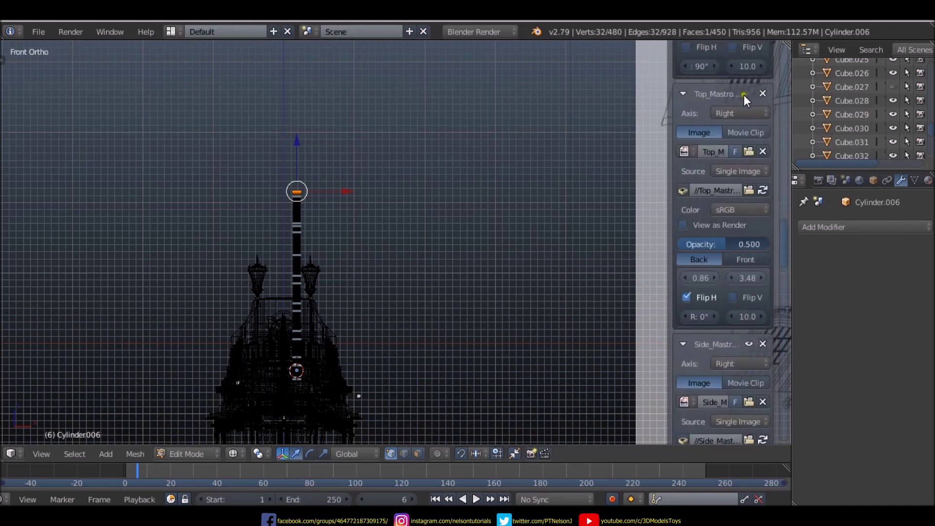
pyautogui.scroll(-3, 720, 241)
pyautogui.scroll(-3, 721, 241)
pyautogui.scroll(-3, 723, 241)
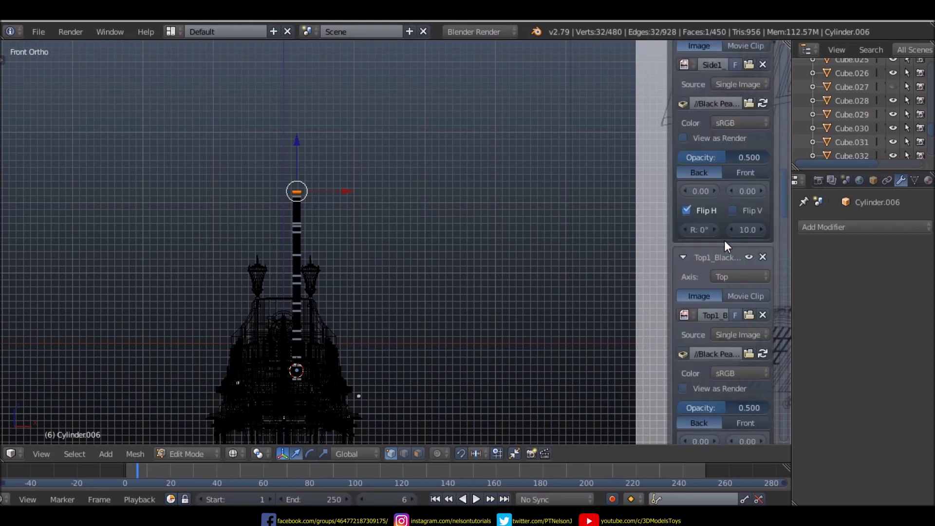
# - Compare the mast against the references from the right side and front views
pyautogui.press('KP_3')
pyautogui.scroll(-4, 416, 205)
pyautogui.scroll(-5, 346, 206)
pyautogui.scroll(5, 323, 237)
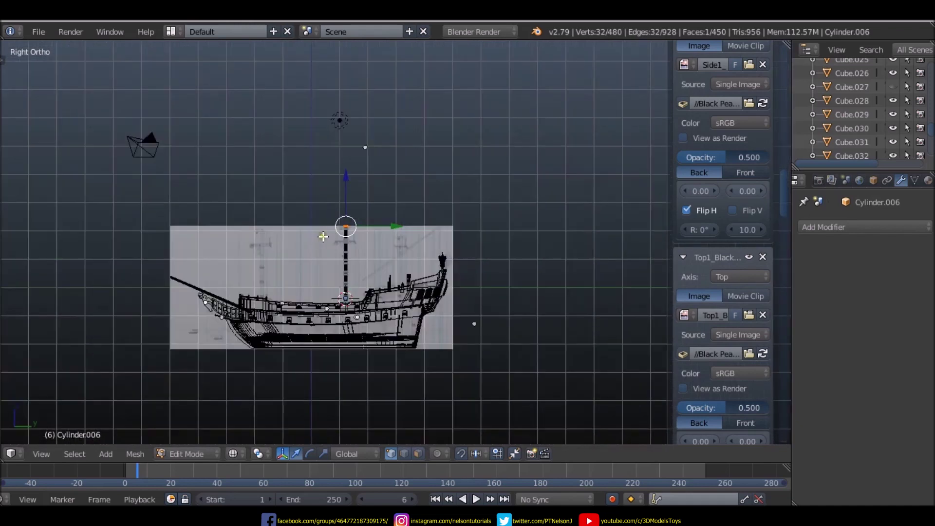
pyautogui.scroll(3, 323, 236)
pyautogui.scroll(-1, 326, 258)
pyautogui.scroll(1, 330, 277)
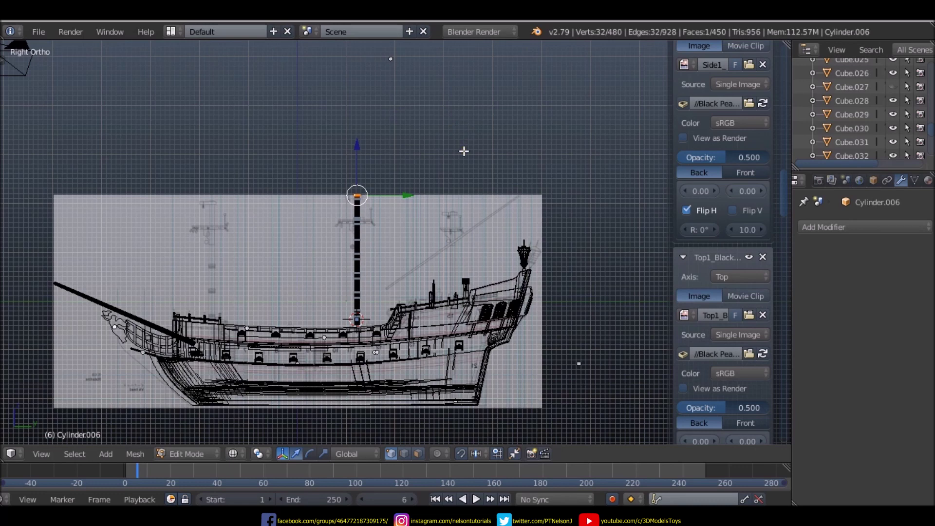
pyautogui.press('KP_1')
pyautogui.press('KP_3')
# - Save the blend file and hide the view properties panel
pyautogui.click(38, 31)
pyautogui.click(84, 142)
pyautogui.press('n')
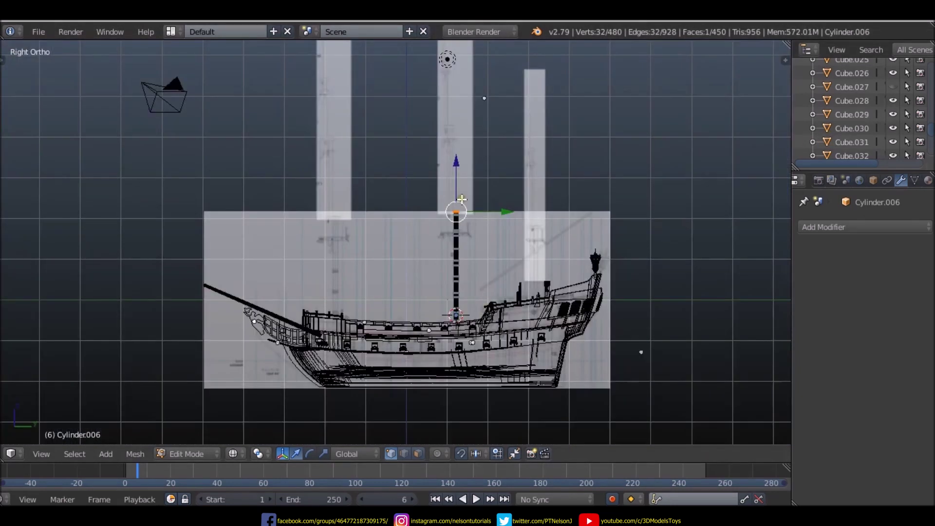
pyautogui.scroll(5, 451, 215)
pyautogui.scroll(3, 451, 214)
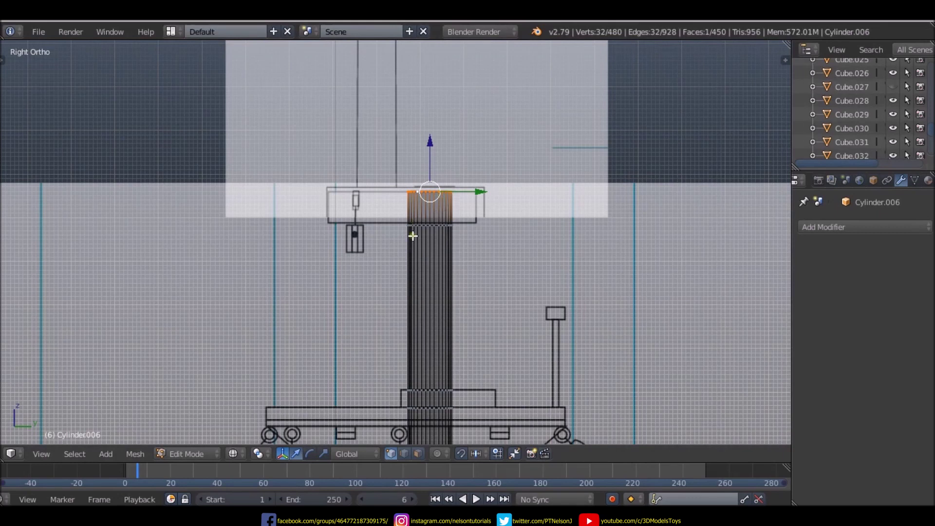
pyautogui.scroll(-2, 412, 236)
pyautogui.scroll(2, 390, 189)
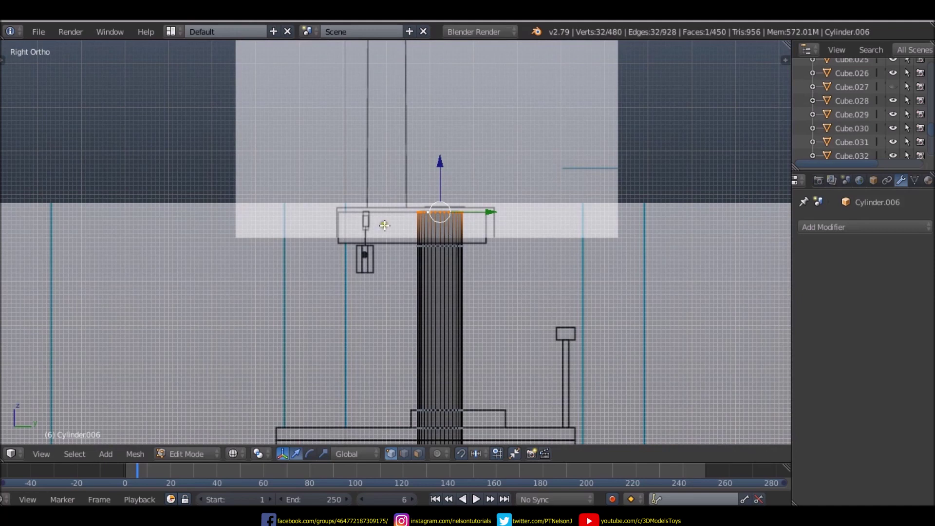
# - Lower the selected mast-top vertices slightly to match the reference image
pyautogui.moveTo(438, 169); pyautogui.dragTo(455, 202)
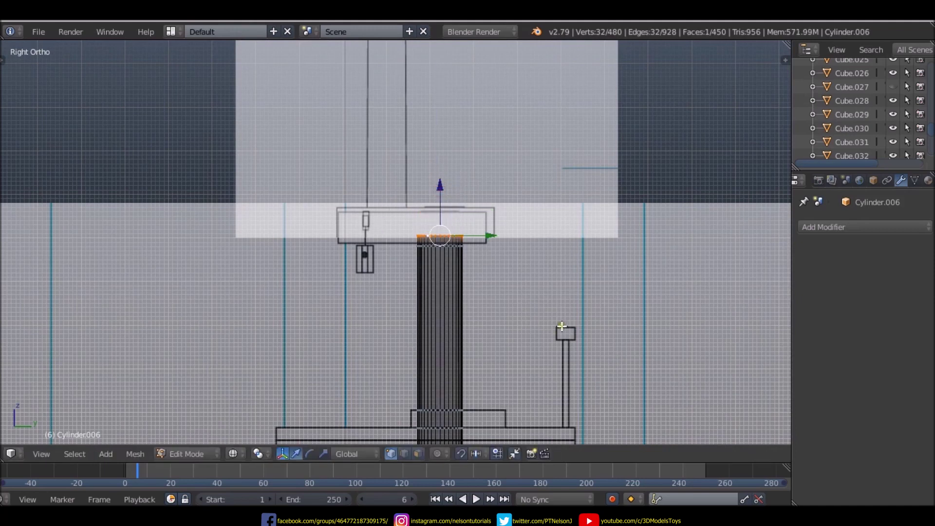
pyautogui.scroll(-2, 509, 261)
pyautogui.scroll(2, 509, 261)
pyautogui.scroll(2, 467, 287)
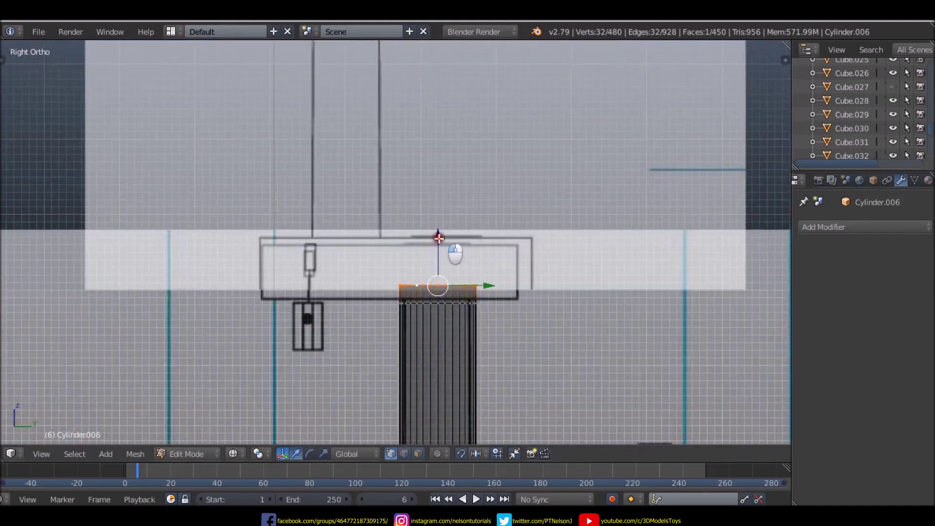
pyautogui.moveTo(451, 251); pyautogui.dragTo(438, 248)
pyautogui.scroll(-3, 439, 248)
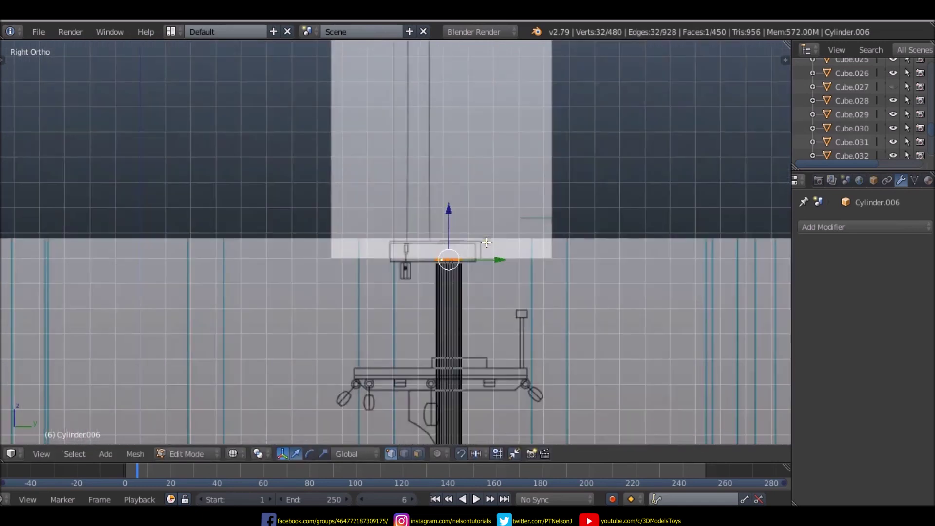
pyautogui.scroll(-3, 486, 242)
pyautogui.scroll(3, 487, 243)
pyautogui.scroll(2, 426, 305)
pyautogui.scroll(2, 428, 283)
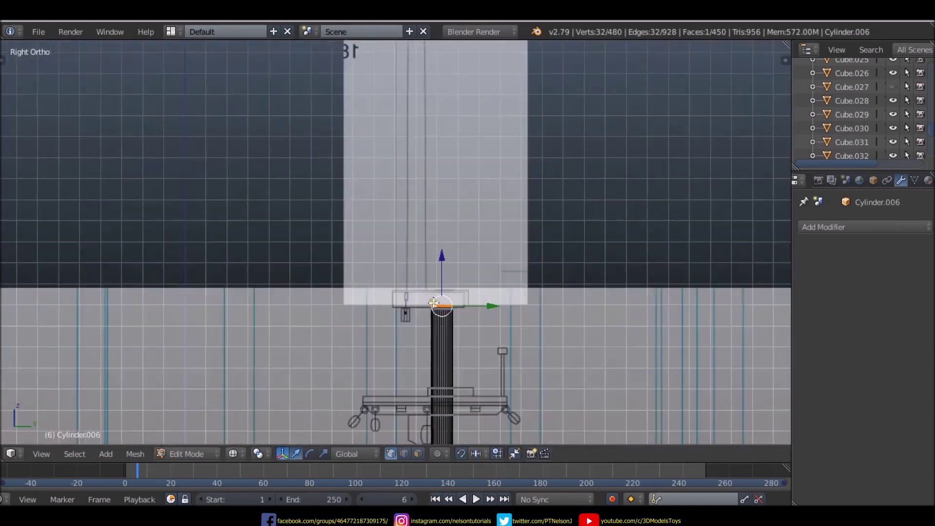
pyautogui.scroll(3, 421, 283)
pyautogui.scroll(-5, 421, 282)
pyautogui.scroll(4, 408, 243)
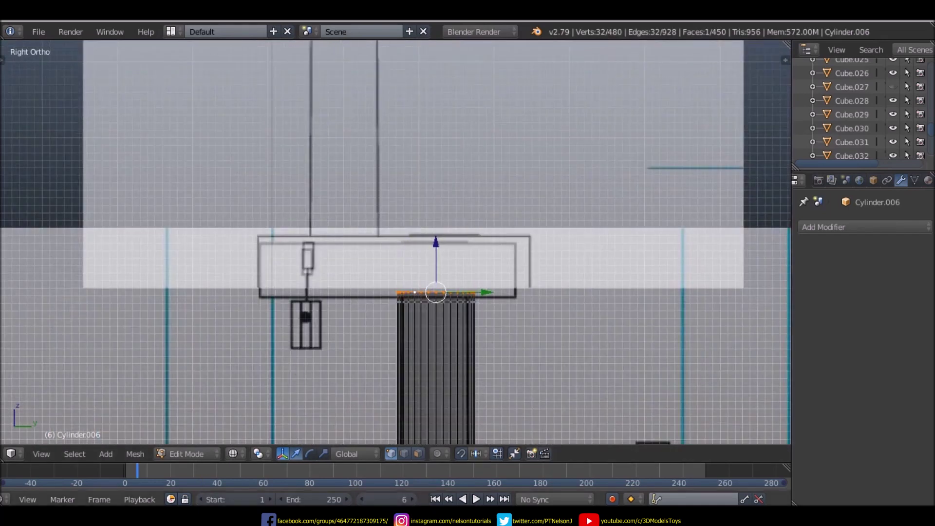
# - Close the Photoshop reference image, discarding its changes
pyautogui.click(246, 420)
pyautogui.click(475, 220)
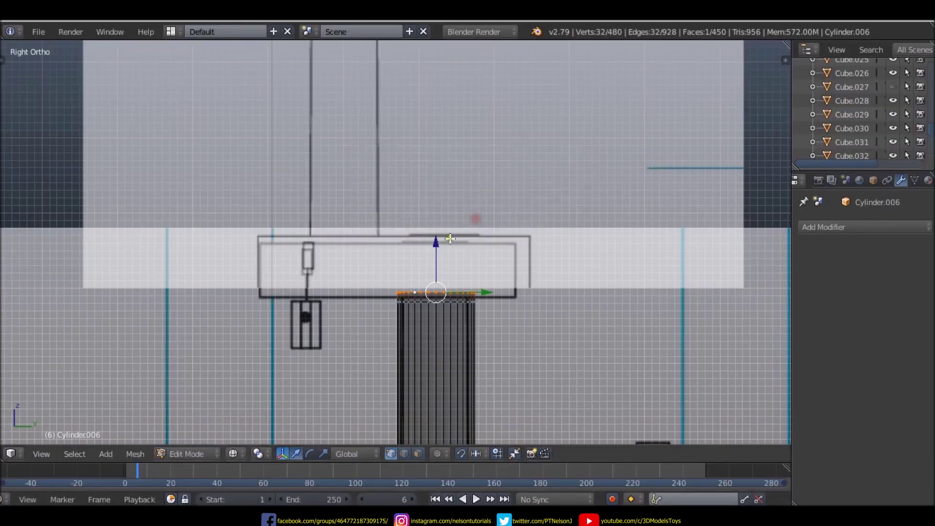
pyautogui.keyDown('shift'); pyautogui.scroll(2, 419, 288); pyautogui.keyUp('shift')
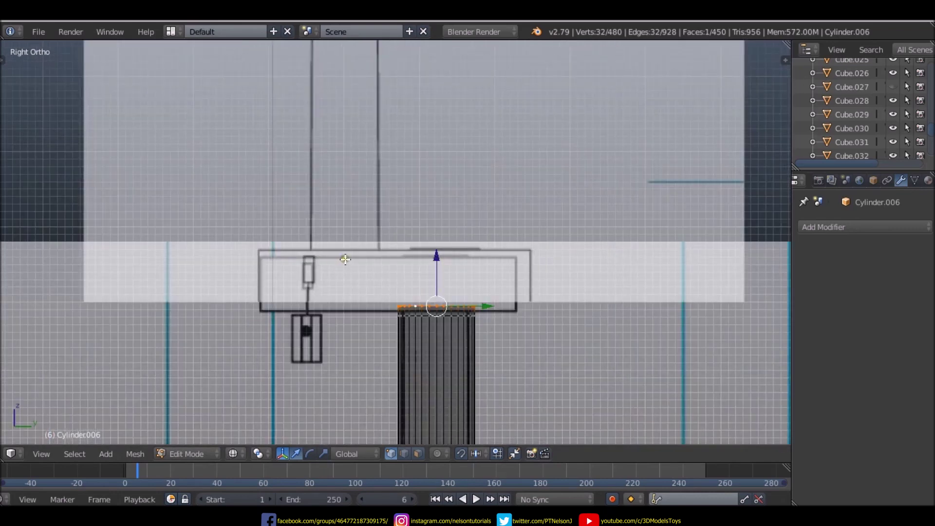
# - Add a new cylinder and separate it into its own object, Cylinder.007, for editing
pyautogui.hotkey('shift', 'a')
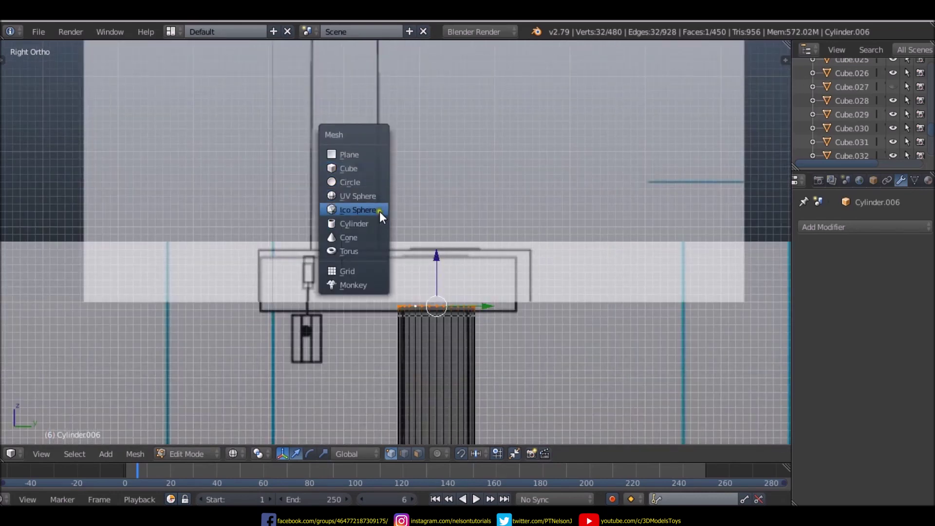
pyautogui.click(379, 223)
pyautogui.scroll(-6, 438, 214)
pyautogui.scroll(-4, 442, 195)
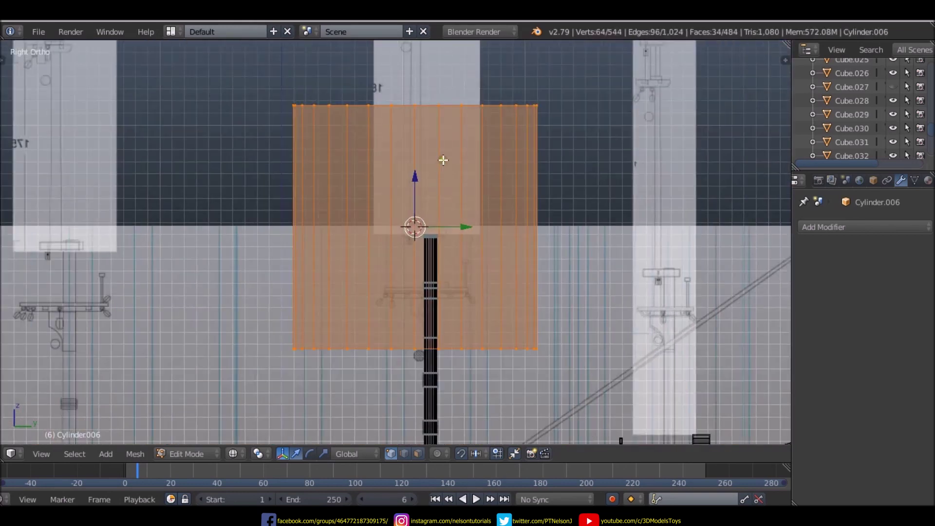
pyautogui.scroll(-1, 445, 131)
pyautogui.press('p')
pyautogui.click(451, 142)
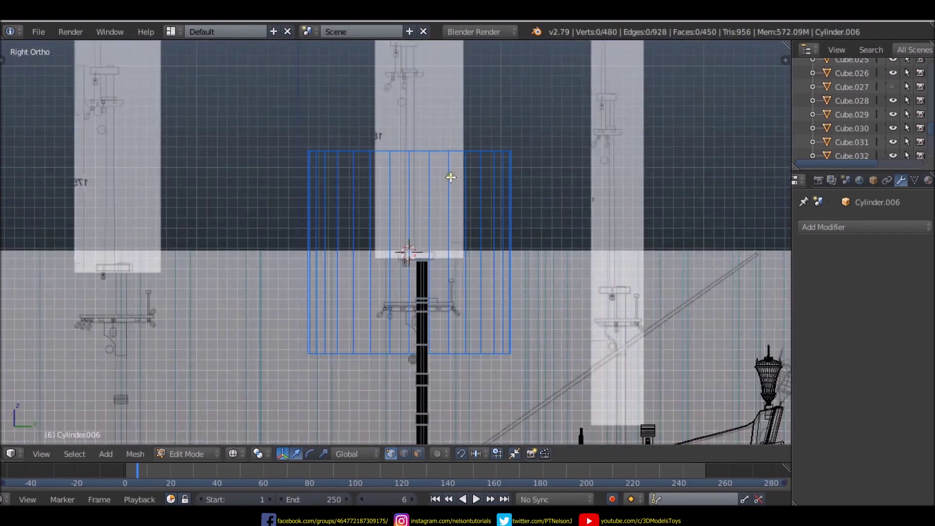
pyautogui.press('Tab')
pyautogui.rightClick(343, 159)
pyautogui.press('Tab')
# - Scale the new cylinder down to a thin pole and slide it over the mast
pyautogui.press('a')
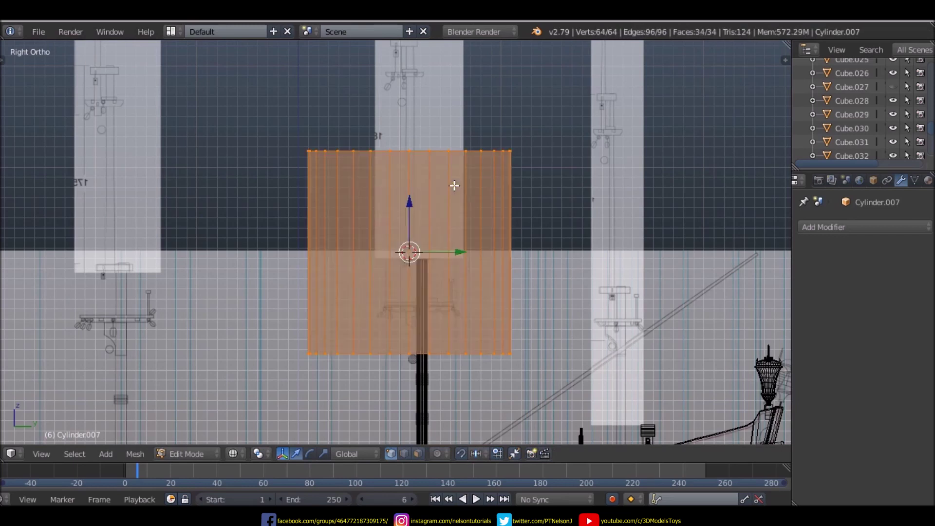
pyautogui.press('s')
pyautogui.click(422, 228)
pyautogui.press('KP_Decimal')
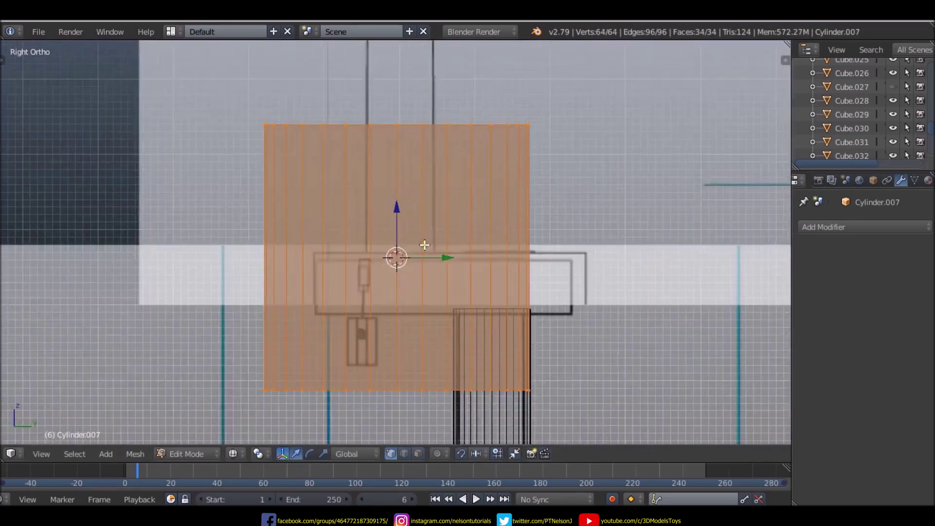
pyautogui.press('s')
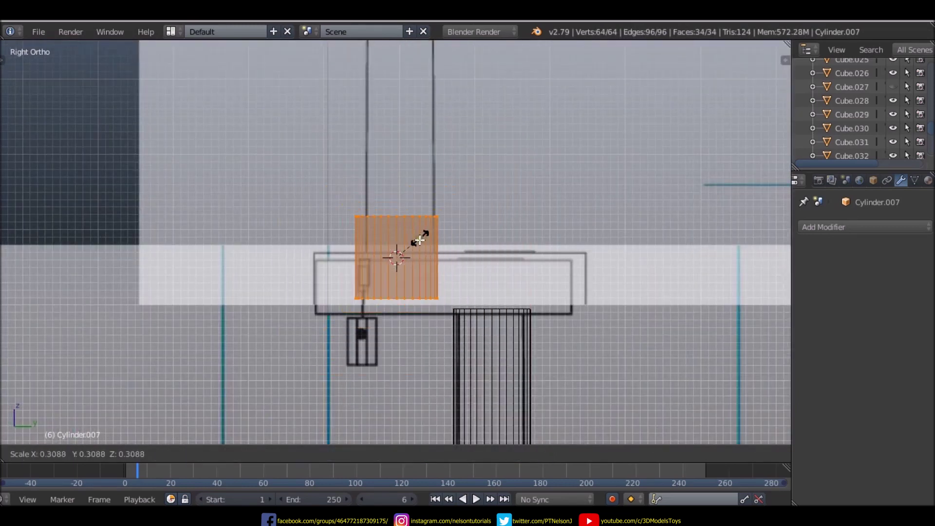
pyautogui.click(439, 257)
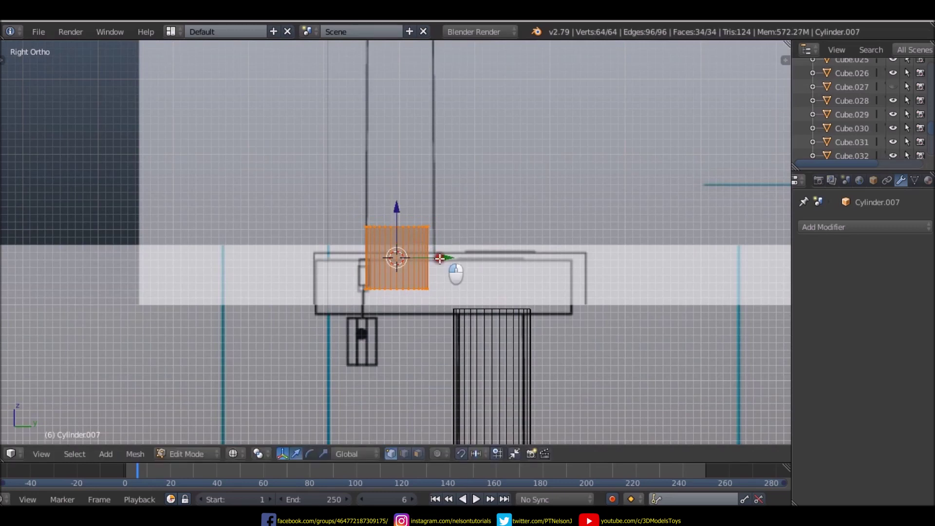
pyautogui.press('s')
pyautogui.press('Escape')
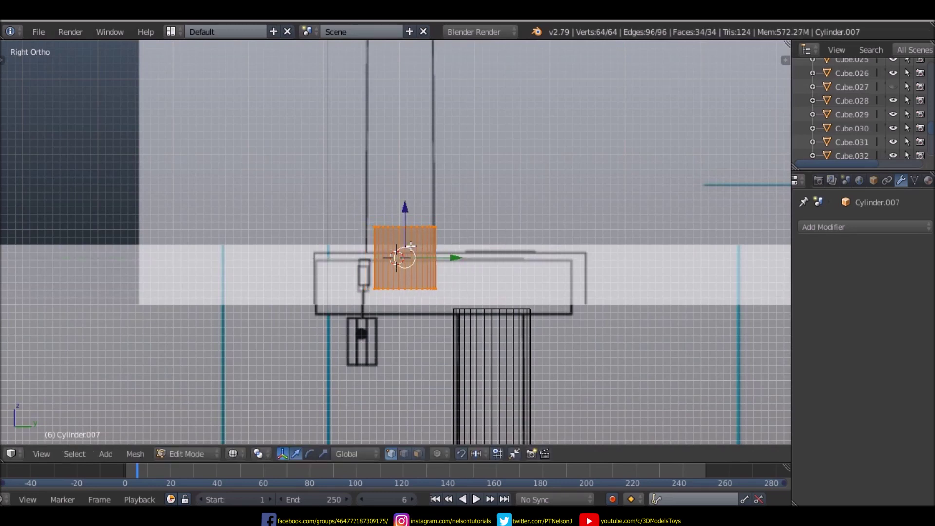
pyautogui.press('s')
pyautogui.click(418, 255)
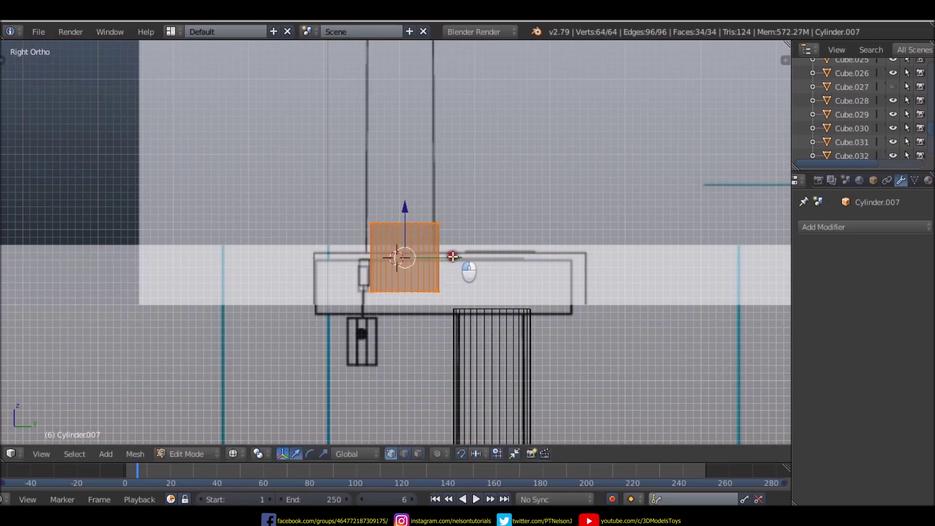
pyautogui.moveTo(450, 256); pyautogui.dragTo(448, 256)
# - Raise the cylinder's bottom loop to shorten it, then select its top loop
pyautogui.rightClick(382, 223)
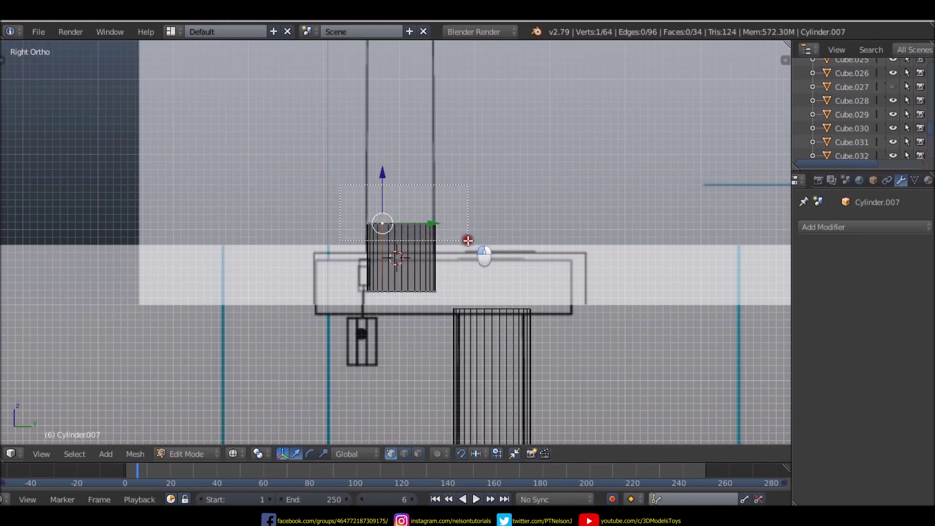
pyautogui.keyDown('alt'); pyautogui.rightClick(419, 223); pyautogui.keyUp('alt')
pyautogui.press('a')
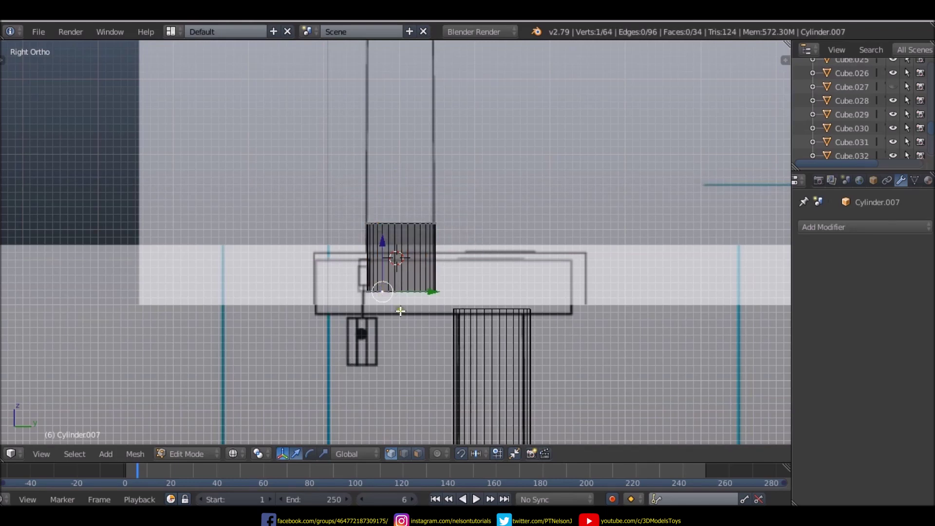
pyautogui.keyDown('alt'); pyautogui.rightClick(366, 292); pyautogui.keyUp('alt')
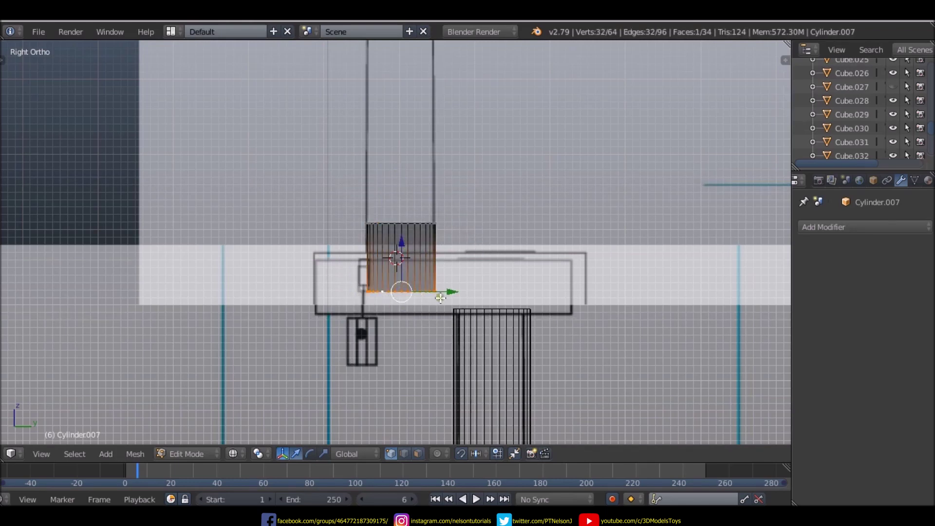
pyautogui.moveTo(398, 244); pyautogui.dragTo(399, 214)
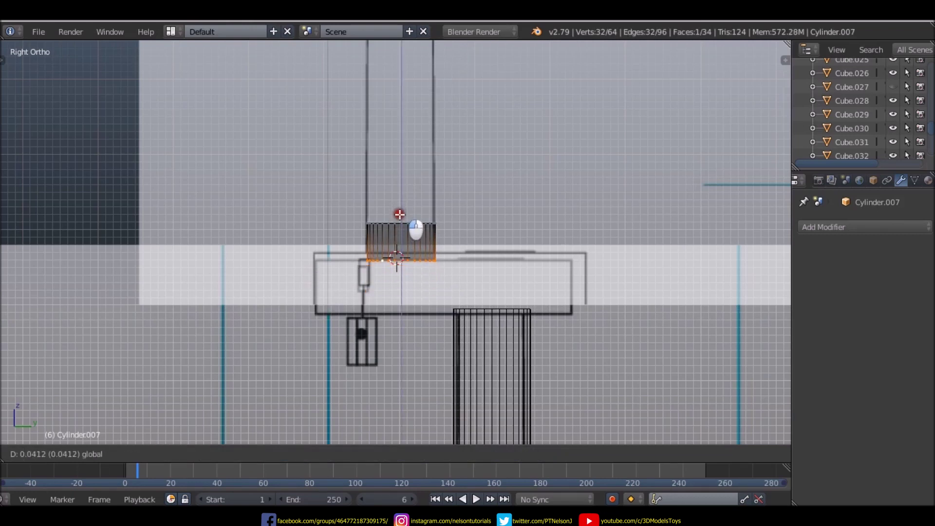
pyautogui.moveTo(400, 215); pyautogui.dragTo(396, 217)
pyautogui.rightClick(370, 225)
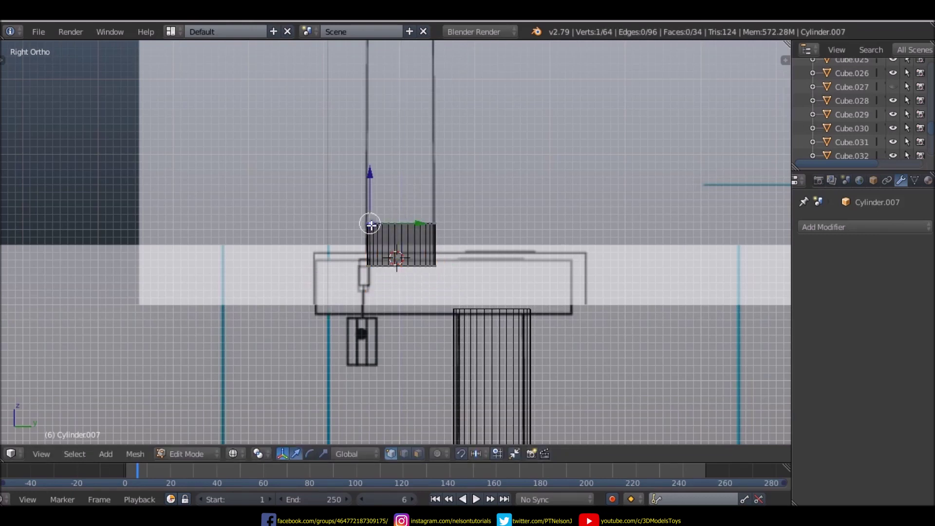
pyautogui.keyDown('alt'); pyautogui.rightClick(385, 224); pyautogui.keyUp('alt')
pyautogui.press('KP_Decimal')
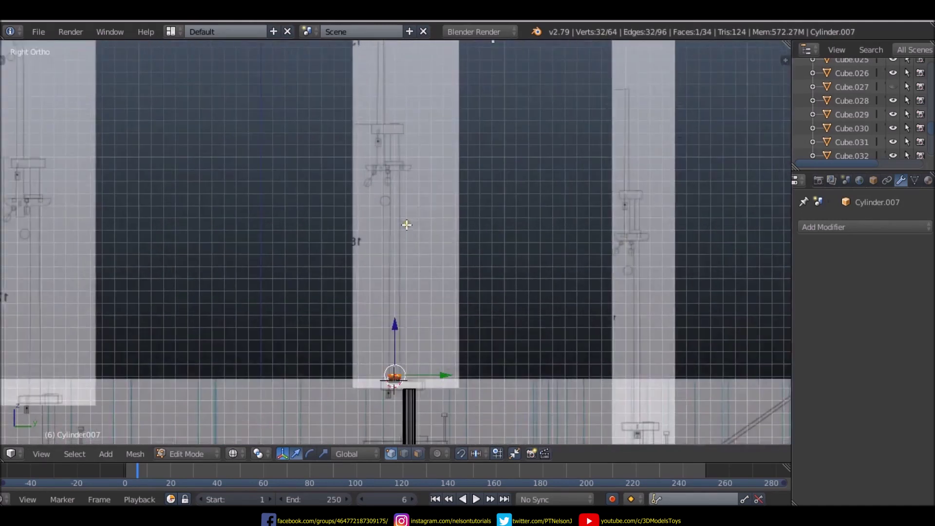
# - Raise the mast's top edge loop up to the deck plate and narrow it slightly
pyautogui.scroll(5, 398, 338)
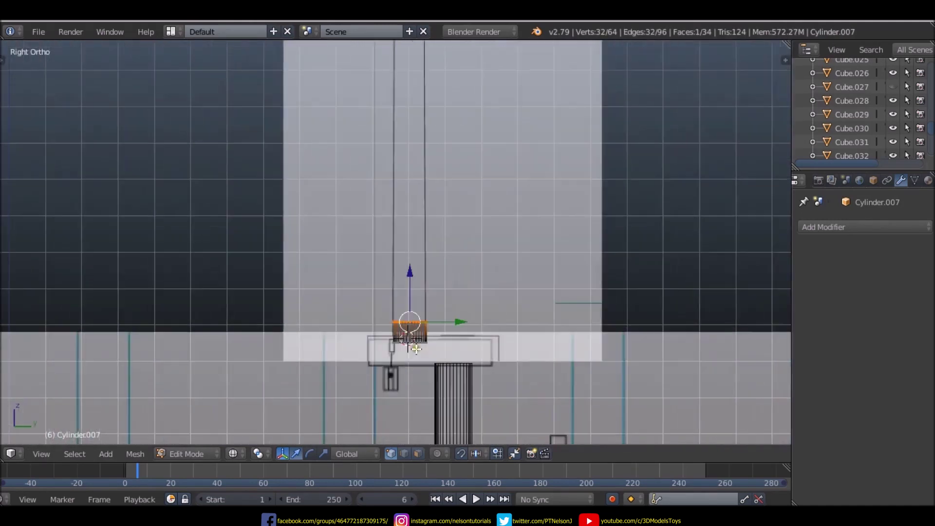
pyautogui.scroll(3, 397, 336)
pyautogui.scroll(-6, 396, 322)
pyautogui.scroll(-3, 394, 305)
pyautogui.moveTo(395, 306); pyautogui.dragTo(395, 156)
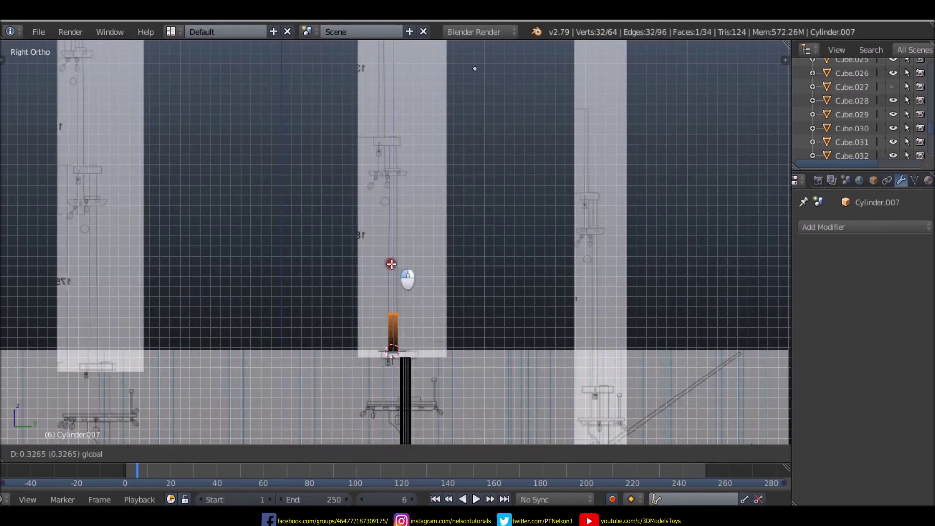
pyautogui.scroll(8, 404, 283)
pyautogui.scroll(2, 404, 283)
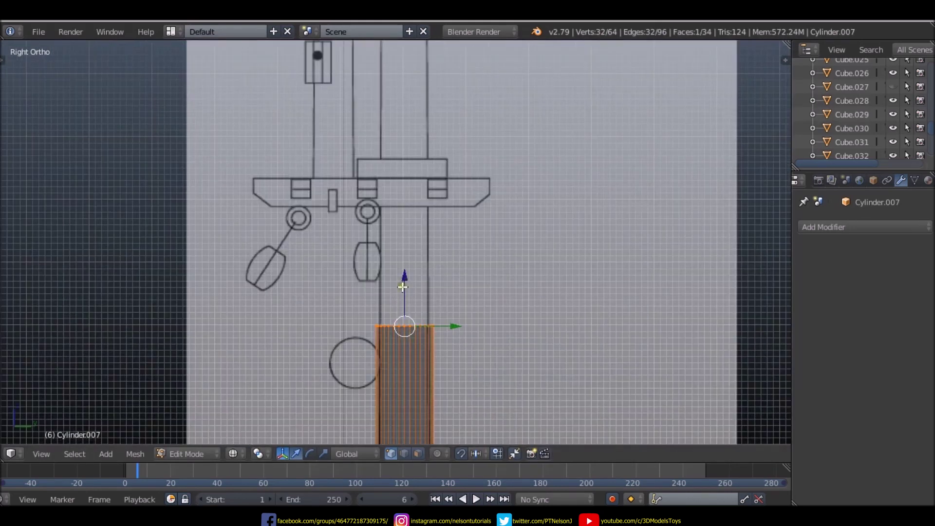
pyautogui.moveTo(403, 267); pyautogui.dragTo(408, 159)
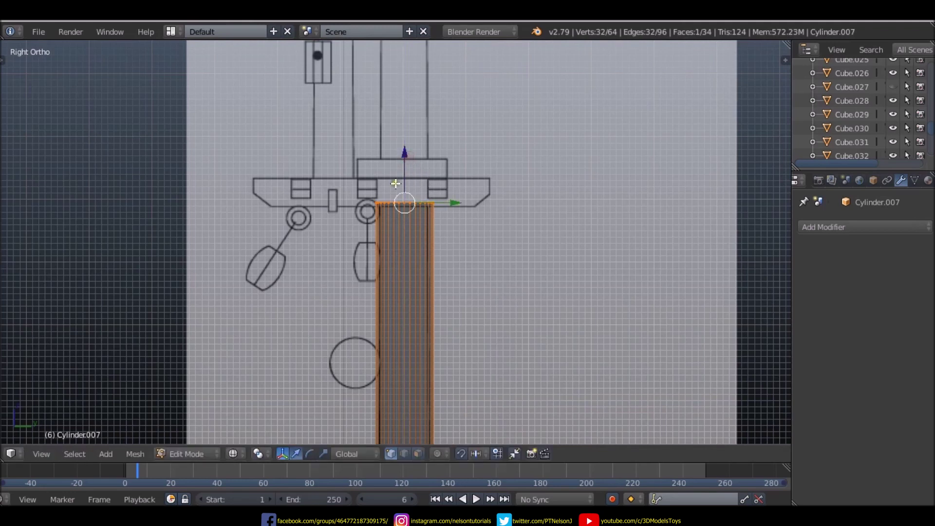
pyautogui.press('s')
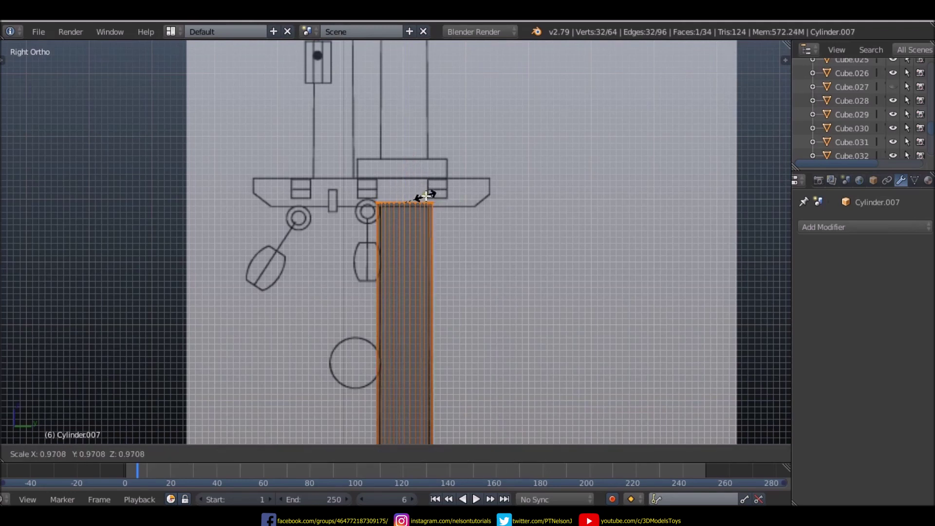
pyautogui.click(422, 197)
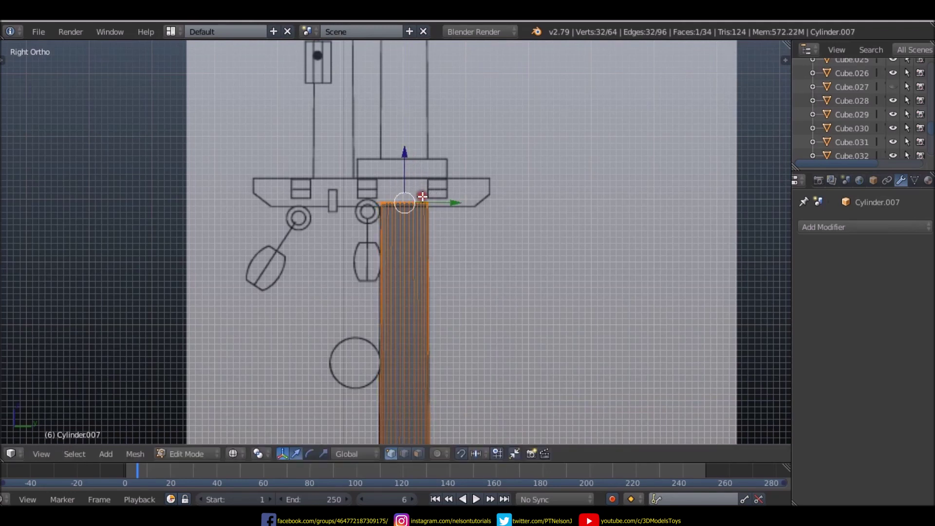
# - Extrude the mast's top face upward in five stacked segments, ending with short thin ones
pyautogui.scroll(-4, 376, 246)
pyautogui.scroll(4, 410, 151)
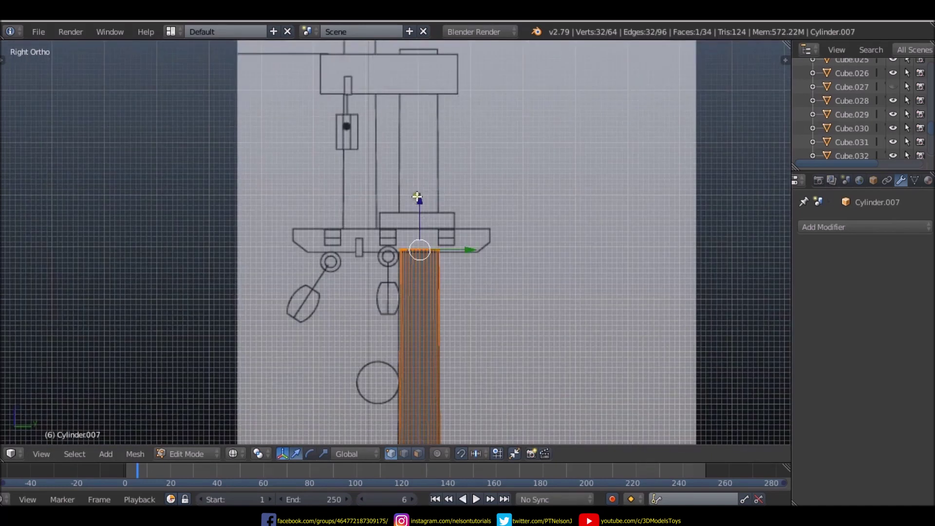
pyautogui.scroll(4, 425, 250)
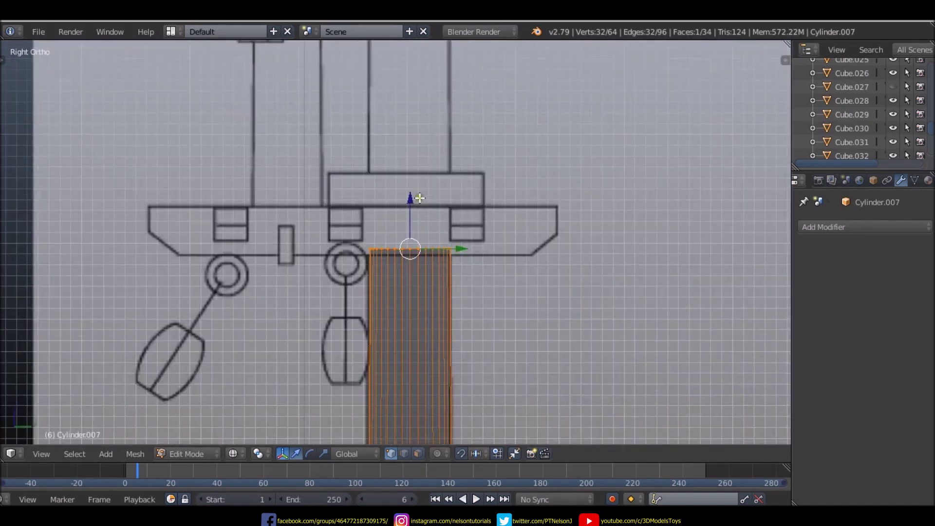
pyautogui.press('e')
pyautogui.click(417, 159)
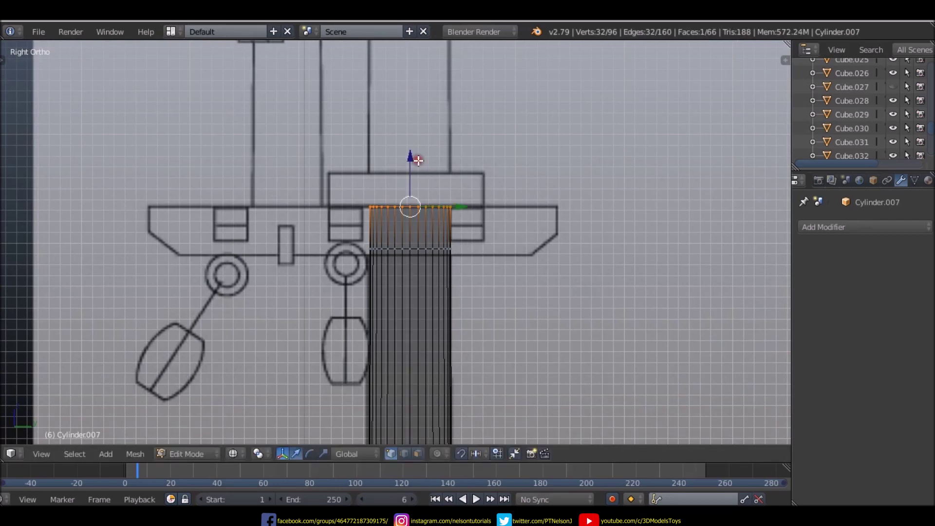
pyautogui.press('e')
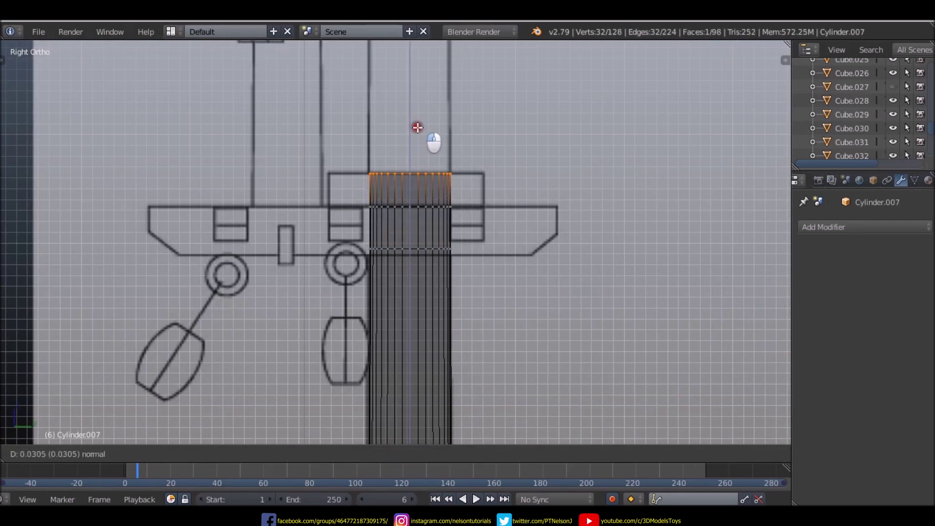
pyautogui.click(417, 129)
pyautogui.scroll(-2, 419, 122)
pyautogui.scroll(-3, 422, 117)
pyautogui.press('e')
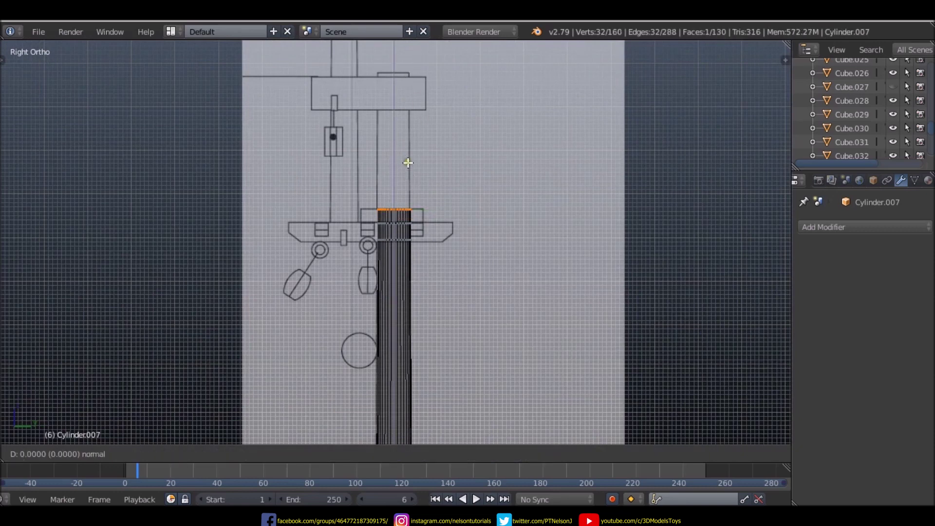
pyautogui.click(403, 81)
pyautogui.press('e')
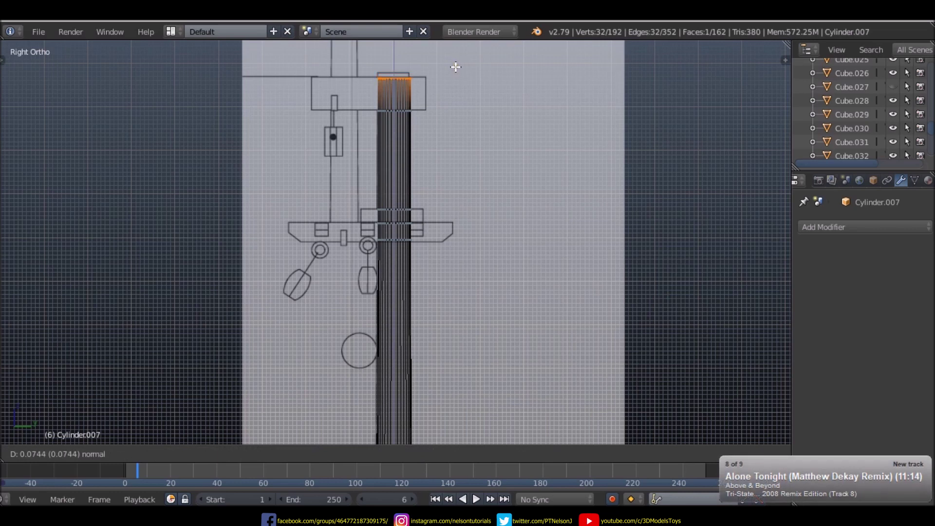
pyautogui.click(450, 68)
pyautogui.press('e')
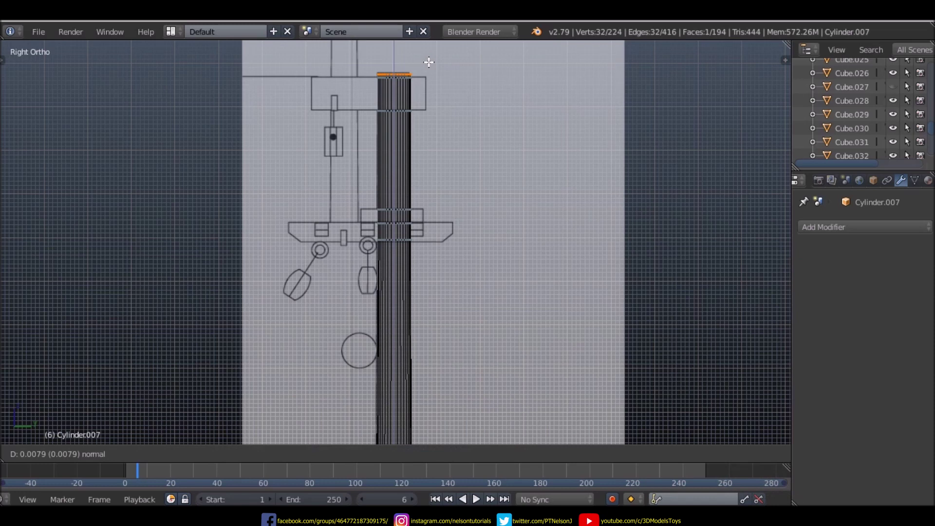
pyautogui.click(428, 59)
# - Bevel the mast's top rim and lower the top face slightly
pyautogui.scroll(-1, 423, 68)
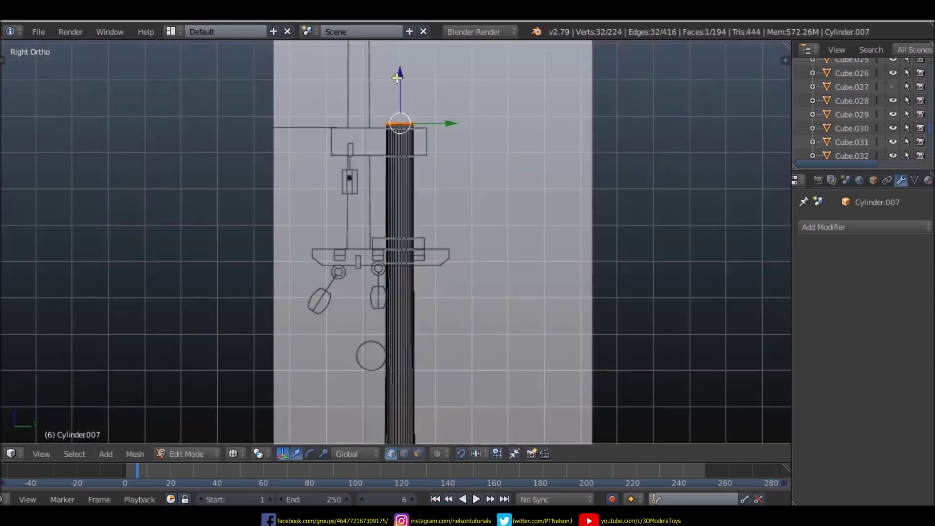
pyautogui.scroll(1, 418, 78)
pyautogui.scroll(6, 415, 114)
pyautogui.scroll(-3, 415, 114)
pyautogui.scroll(3, 384, 244)
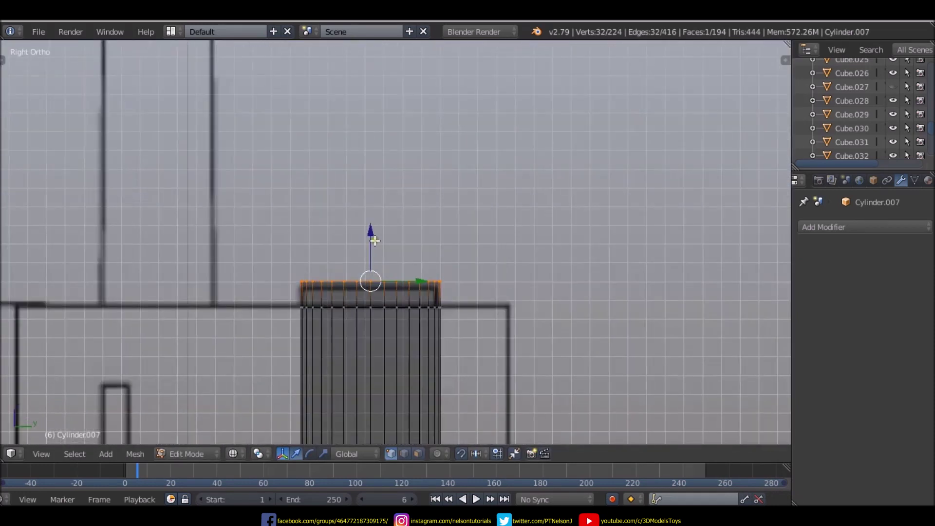
pyautogui.hotkey('ctrl', 'b')
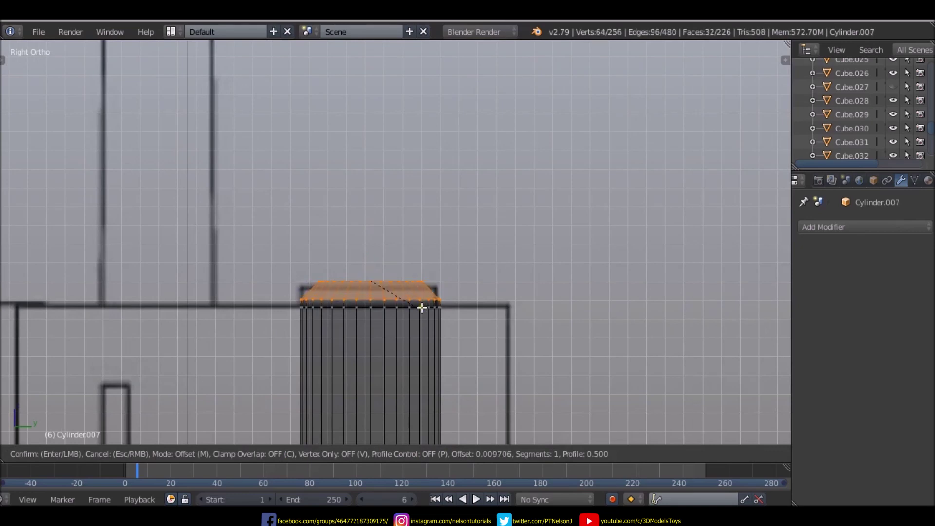
pyautogui.scroll(1, 422, 307)
pyautogui.click(422, 308)
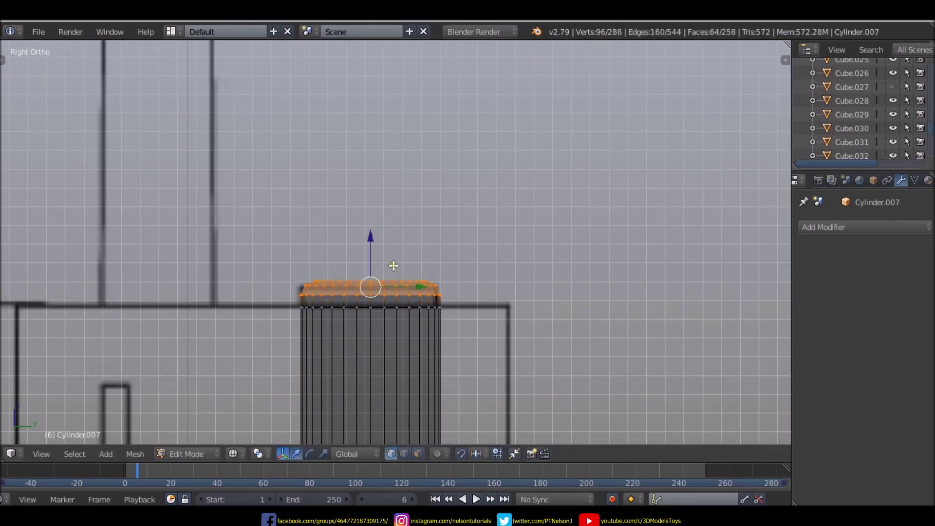
pyautogui.moveTo(370, 238); pyautogui.dragTo(370, 242)
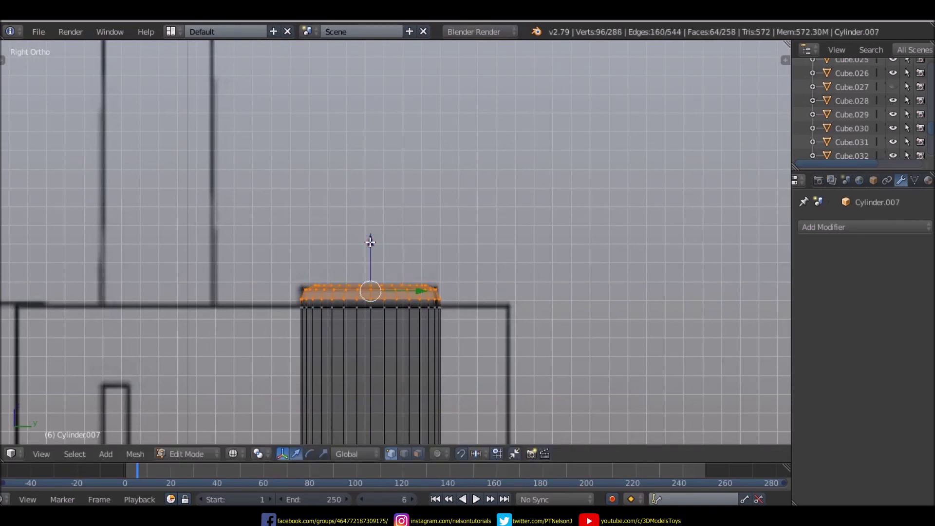
pyautogui.scroll(-1, 370, 242)
pyautogui.scroll(-5, 370, 242)
pyautogui.scroll(-3, 370, 242)
pyautogui.scroll(3, 431, 285)
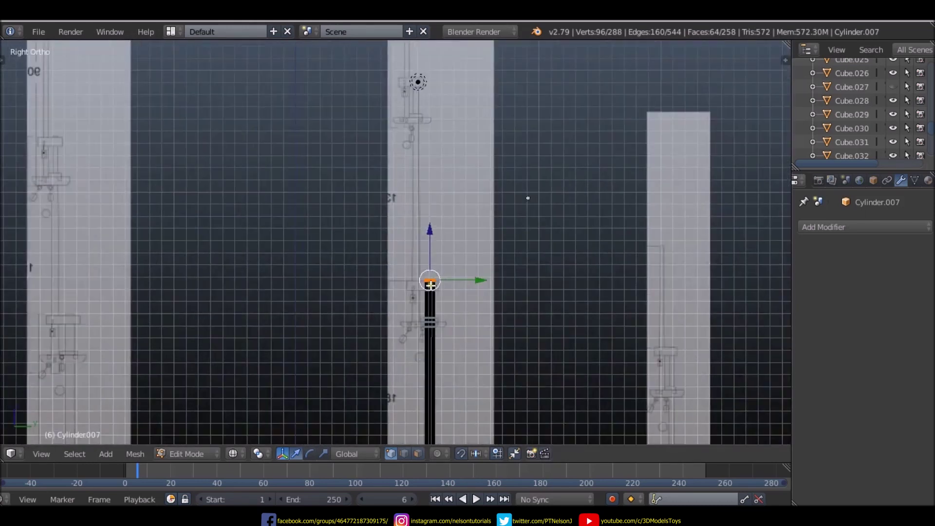
pyautogui.scroll(4, 430, 286)
# - Add a new cylinder and shrink it to about 0.17 scale
pyautogui.hotkey('shift', 'a')
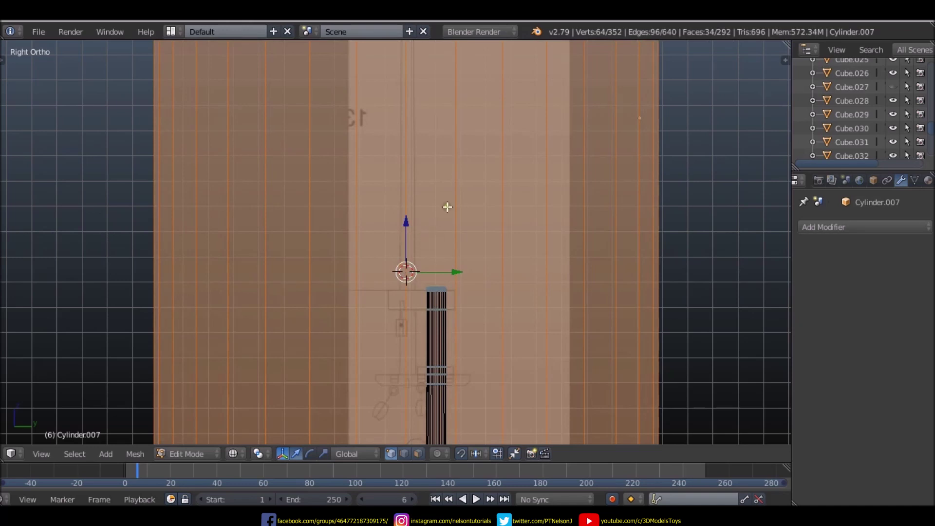
pyautogui.press('s')
pyautogui.click(427, 246)
pyautogui.scroll(5, 432, 256)
pyautogui.scroll(2, 460, 225)
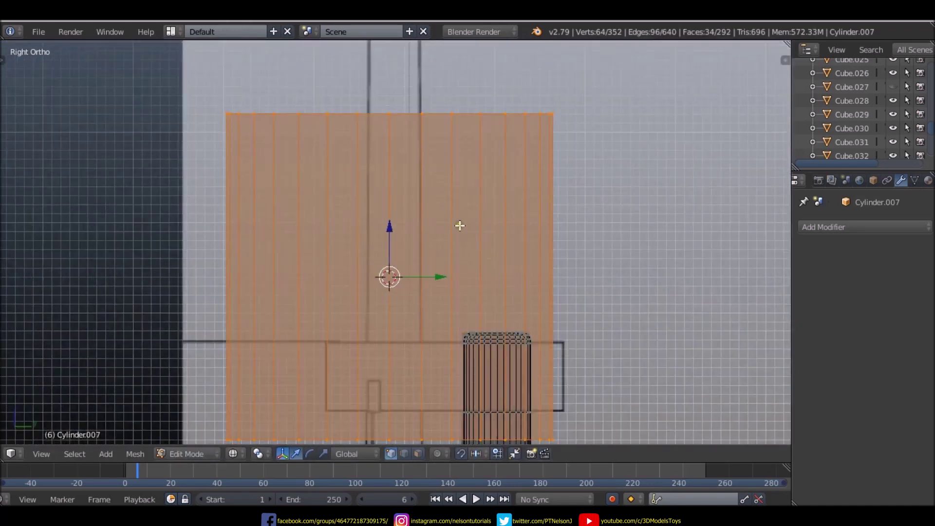
pyautogui.press('s')
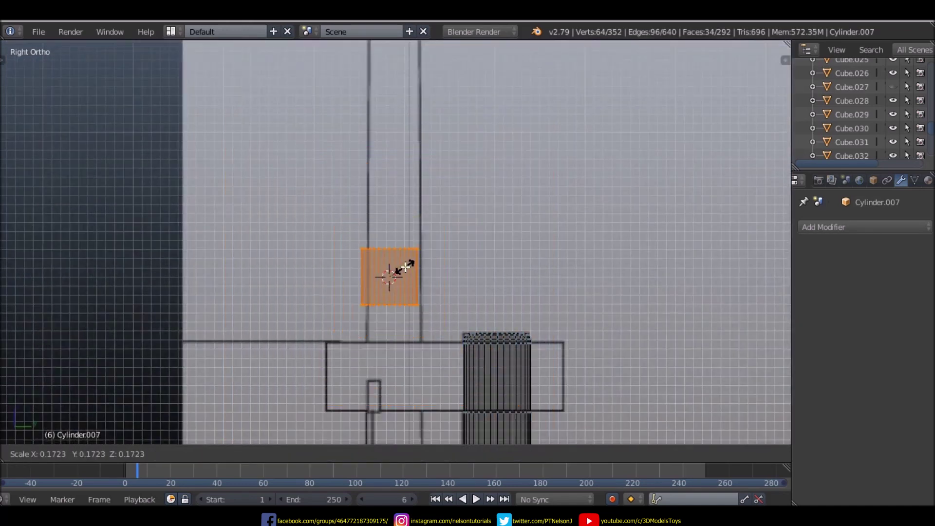
pyautogui.click(405, 267)
# - Separate the small cylinder into its own object and enter Edit Mode on it
pyautogui.press('p')
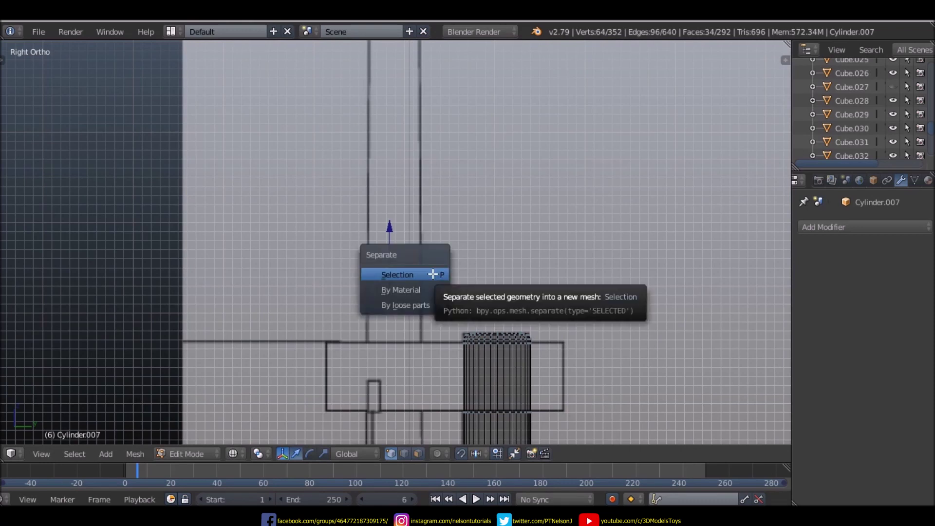
pyautogui.click(432, 273)
pyautogui.press('Tab')
pyautogui.click(394, 261)
pyautogui.press('a')
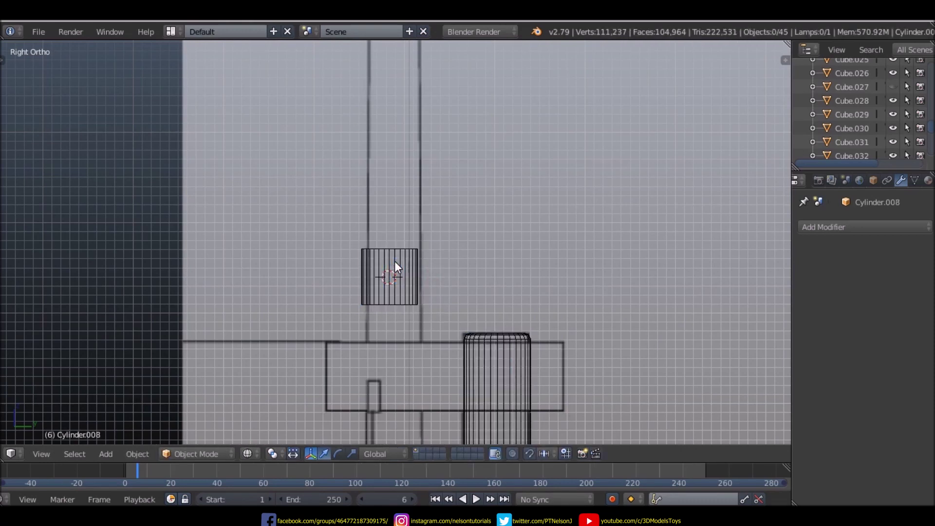
pyautogui.click(395, 261)
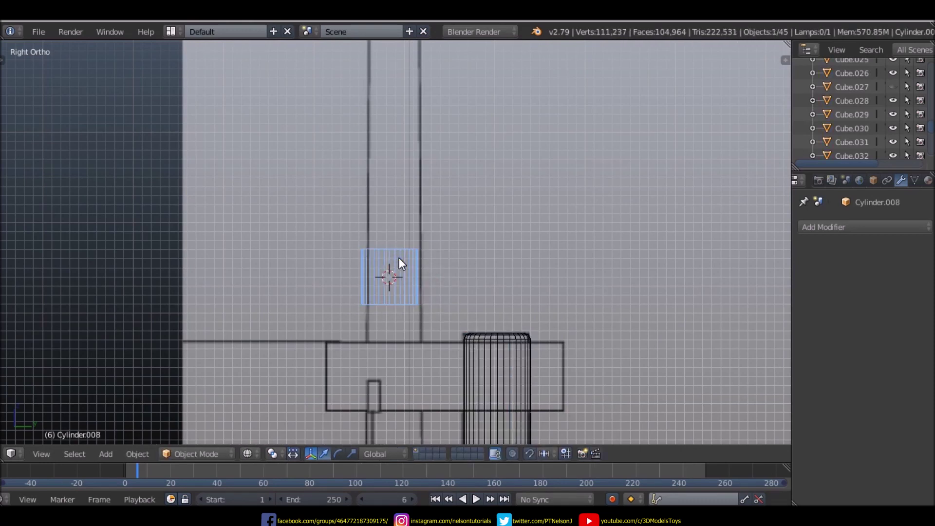
pyautogui.press('Tab')
# - Lower the small cylinder onto the deck beside the mast and pull its top face up into a pole
pyautogui.moveTo(439, 277); pyautogui.dragTo(441, 278)
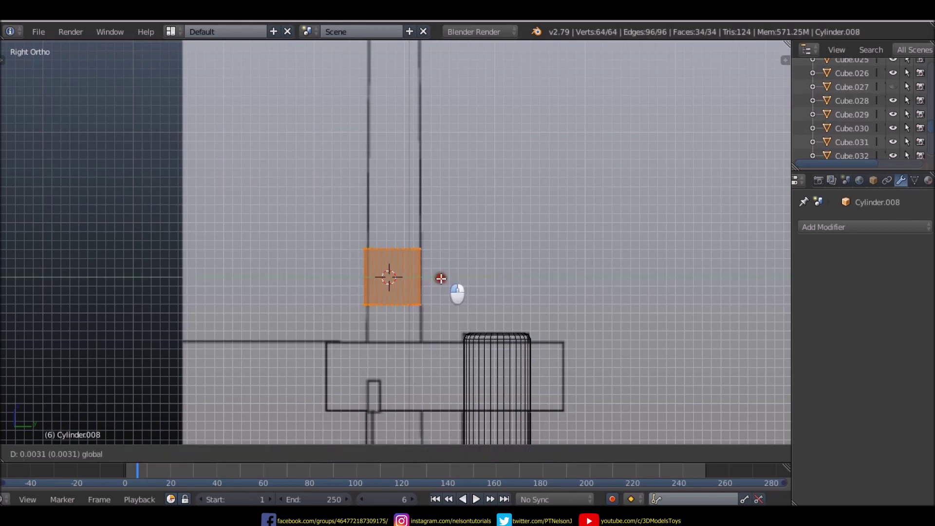
pyautogui.moveTo(394, 248); pyautogui.dragTo(401, 286)
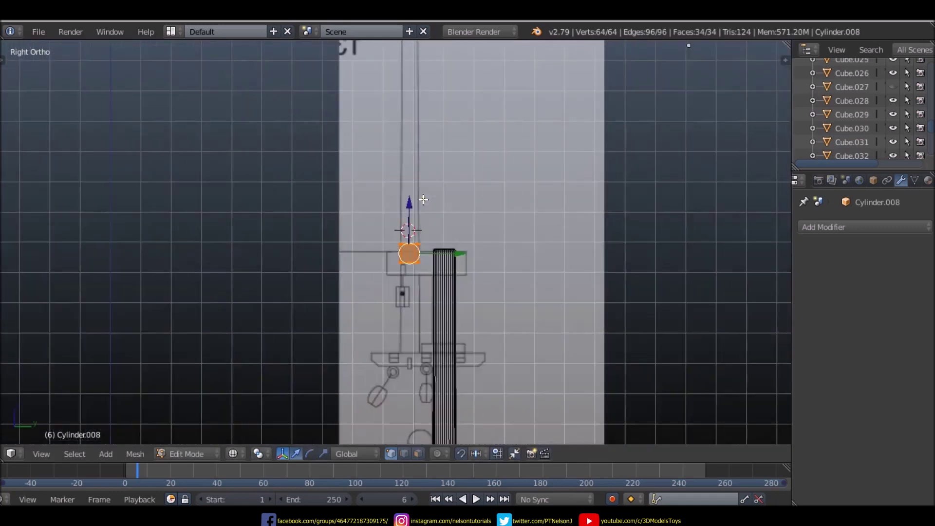
pyautogui.moveTo(410, 226); pyautogui.dragTo(409, 297)
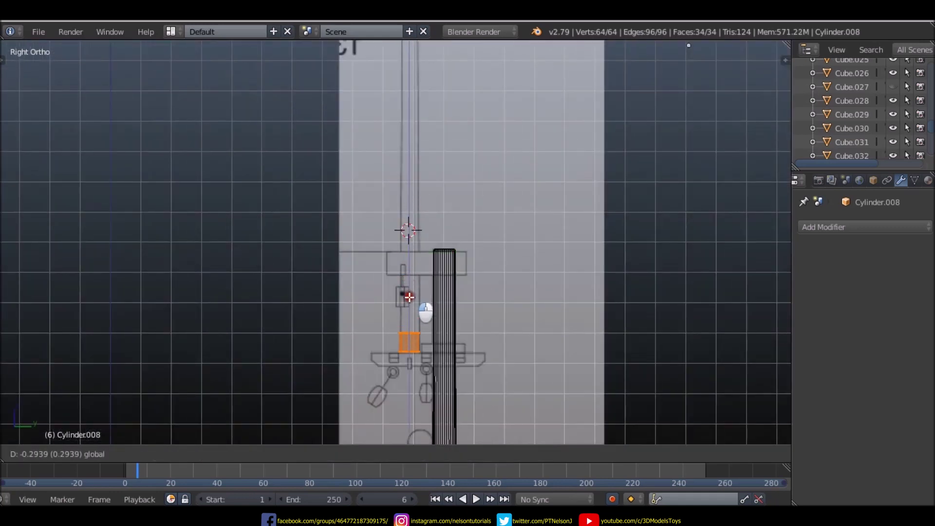
pyautogui.click(409, 297)
pyautogui.scroll(5, 404, 293)
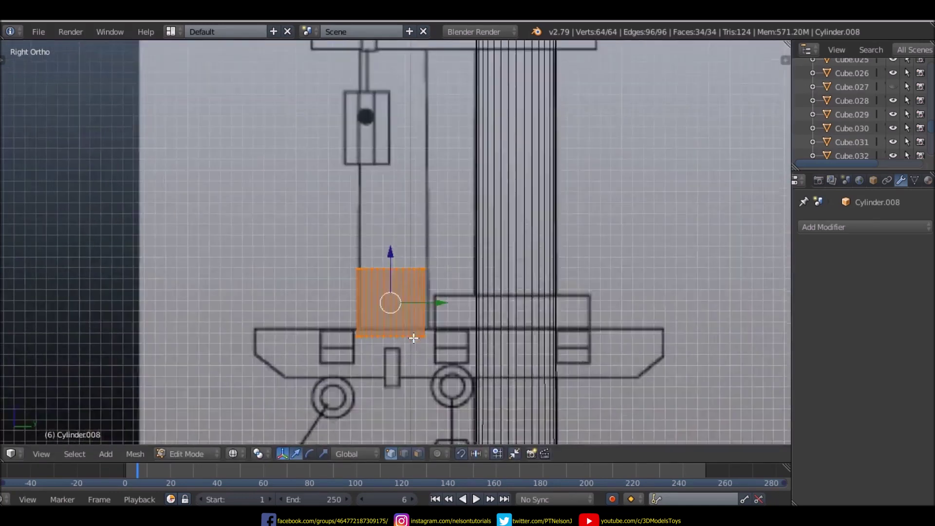
pyautogui.scroll(2, 400, 277)
pyautogui.rightClick(358, 256)
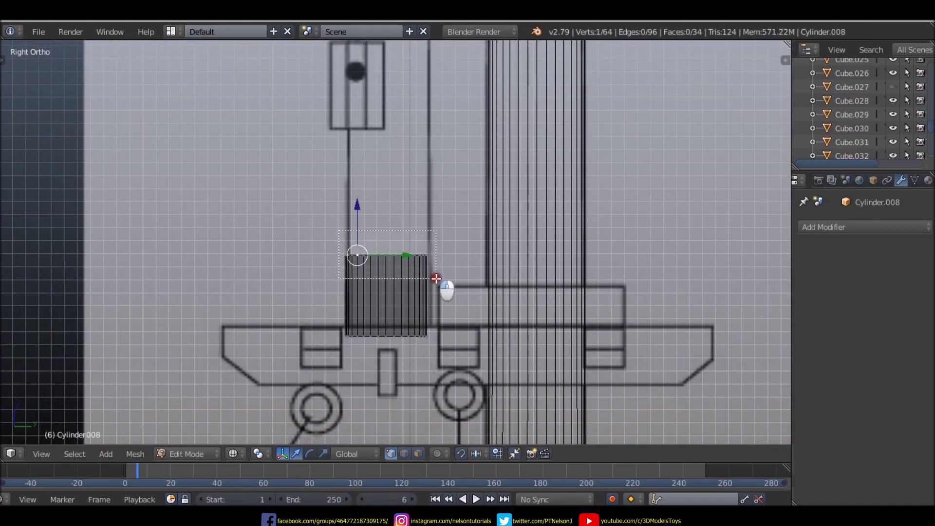
pyautogui.scroll(-4, 402, 310)
pyautogui.moveTo(398, 217)
pyautogui.mouseDown()
pyautogui.moveTo(402, 126)
pyautogui.moveTo(399, 132)
pyautogui.mouseUp()
# - Extrude the pole's top face upward once more and reselect that top face
pyautogui.press('e')
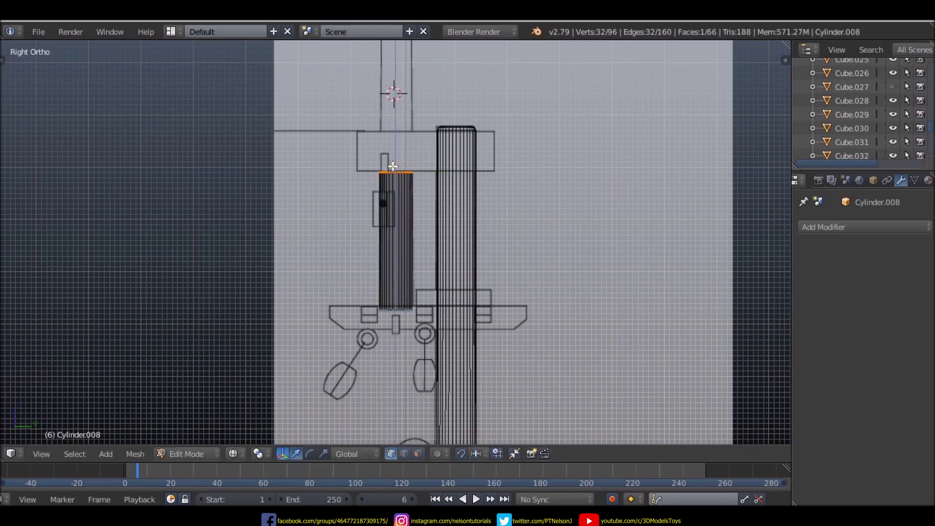
pyautogui.click(396, 126)
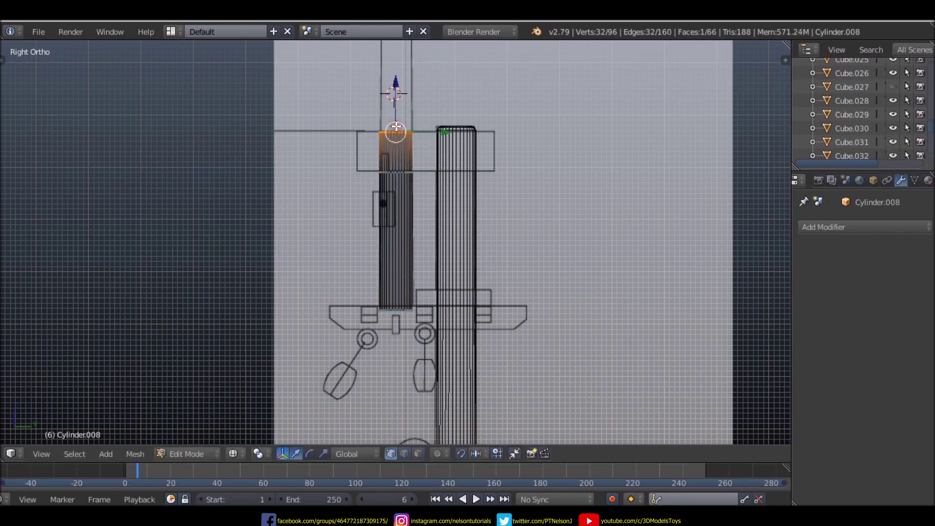
pyautogui.click(794, 517)
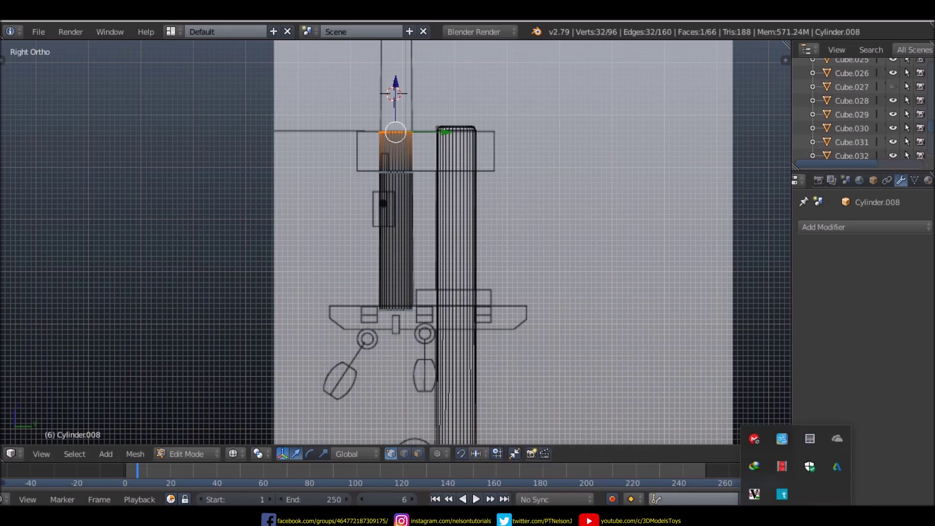
pyautogui.rightClick(754, 439)
pyautogui.press('Escape')
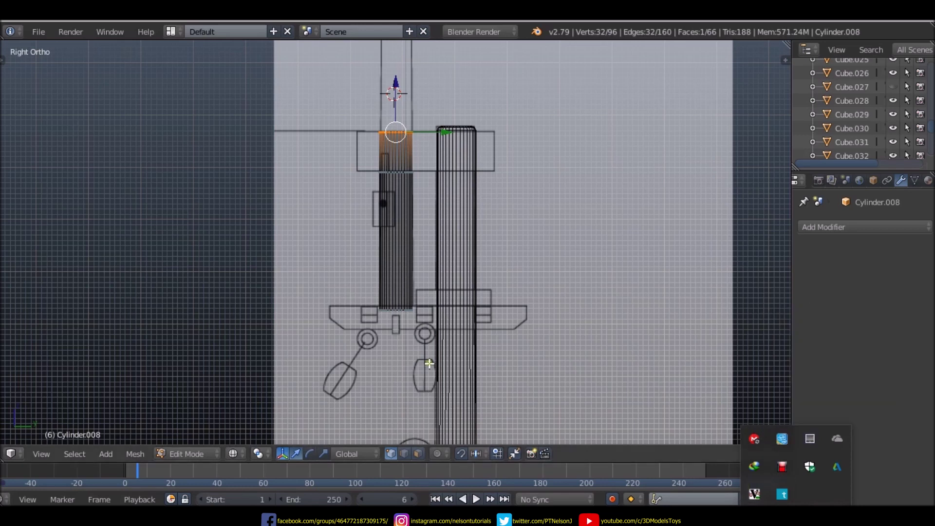
pyautogui.scroll(-6, 396, 134)
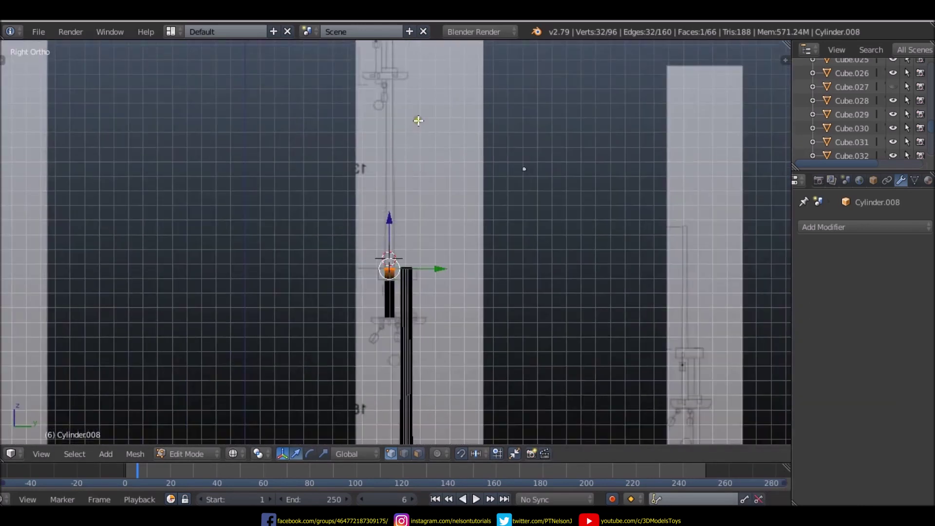
pyautogui.rightClick(390, 268)
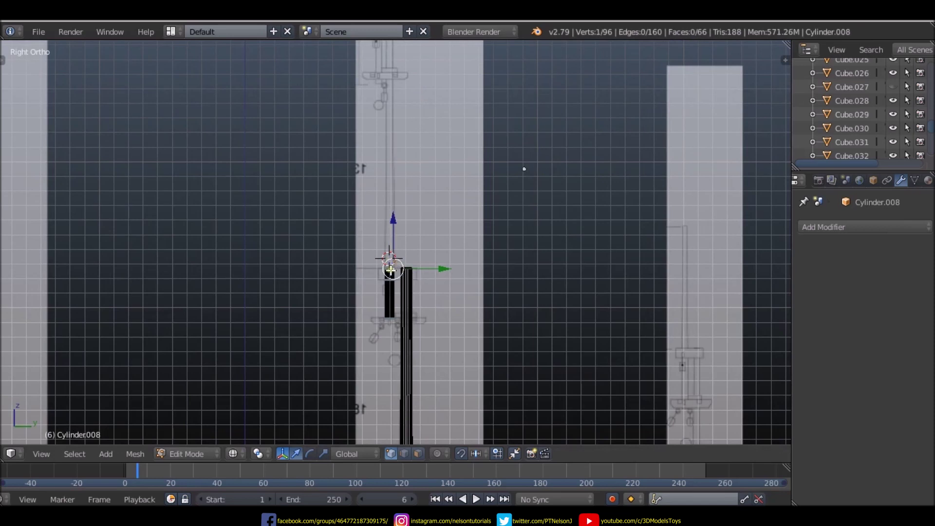
pyautogui.scroll(8, 389, 266)
pyautogui.hotkey('ctrl', 'z')
pyautogui.scroll(-5, 413, 295)
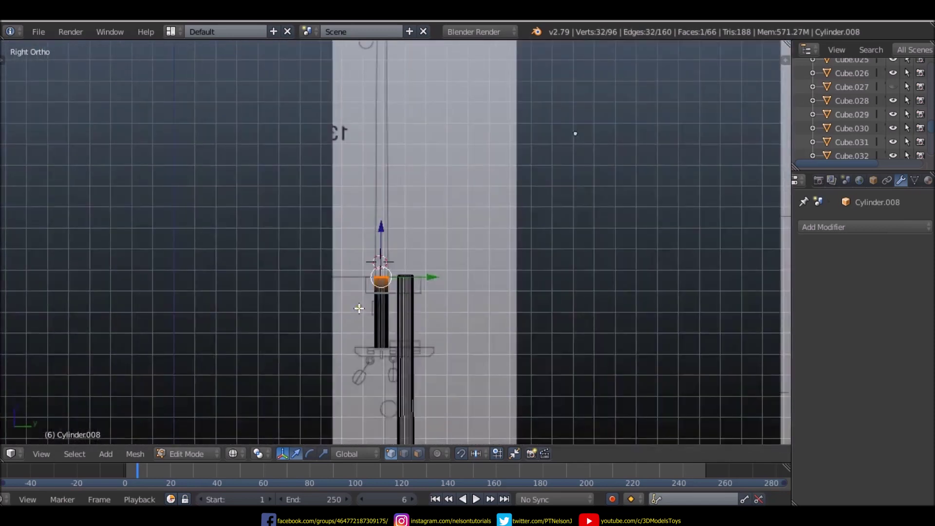
# - Extrude the pole top alongside the mast, raise it, and narrow the top face
pyautogui.press('e')
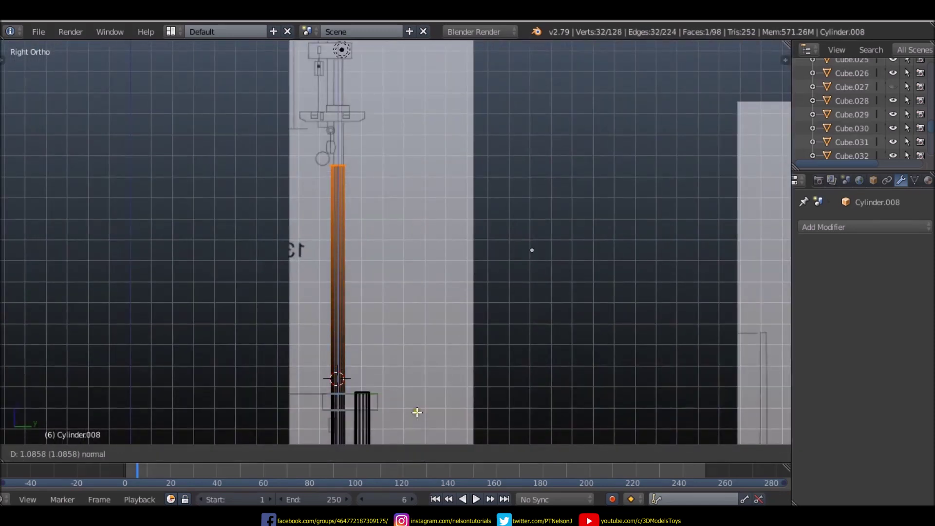
pyautogui.click(407, 371)
pyautogui.scroll(-3, 407, 341)
pyautogui.scroll(5, 364, 252)
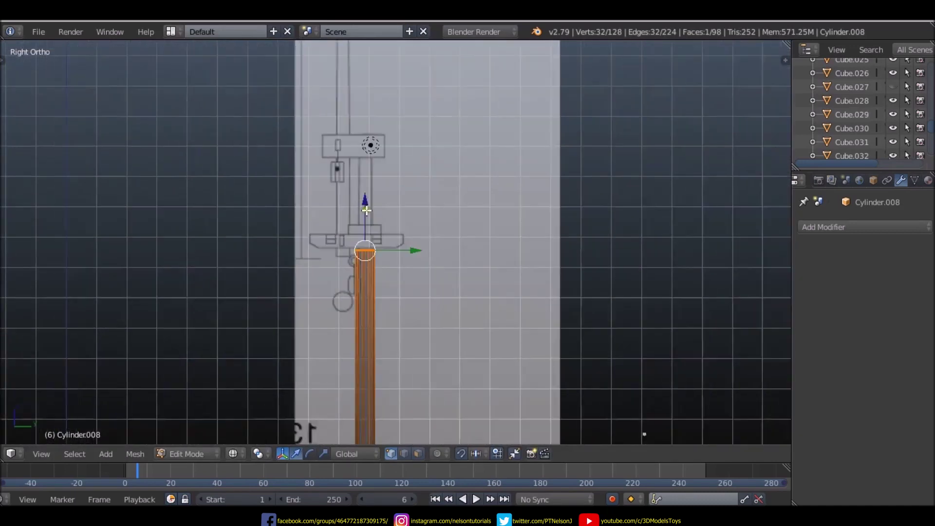
pyautogui.scroll(3, 364, 252)
pyautogui.press('g')
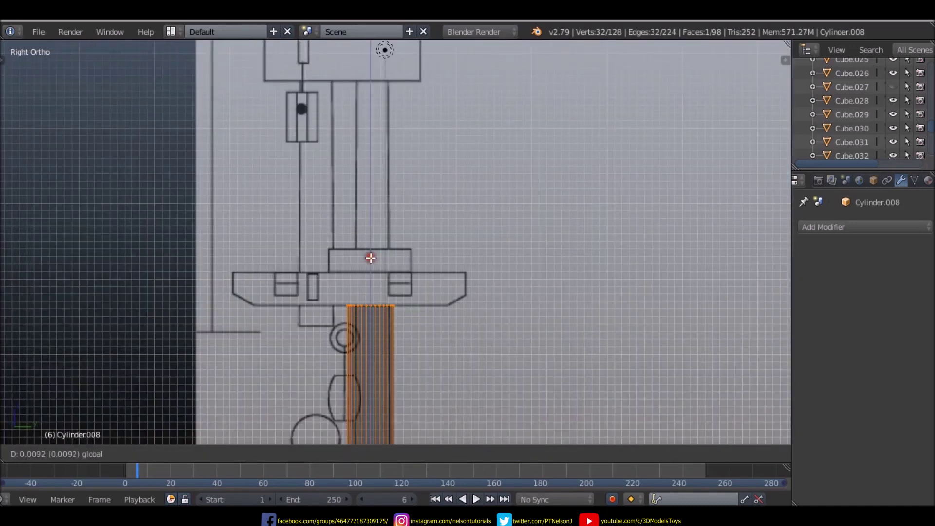
pyautogui.click(371, 257)
pyautogui.press('s')
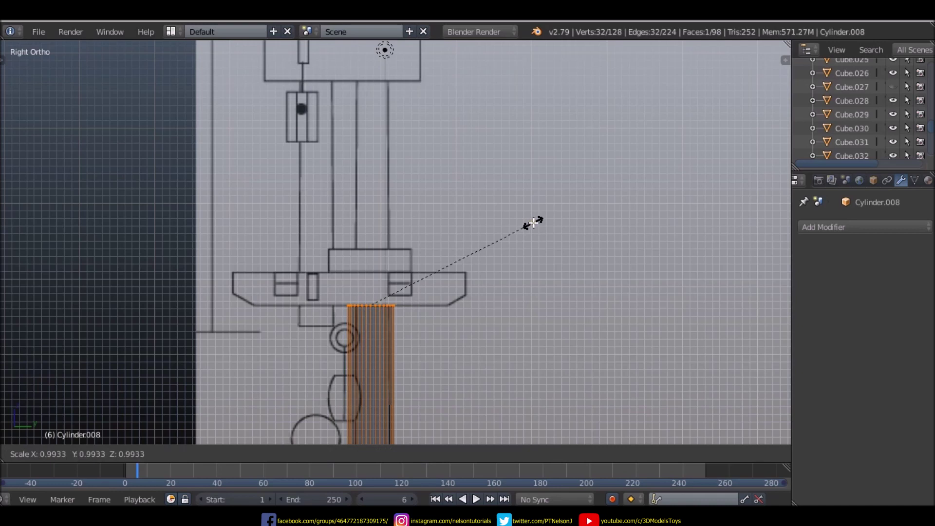
pyautogui.click(503, 240)
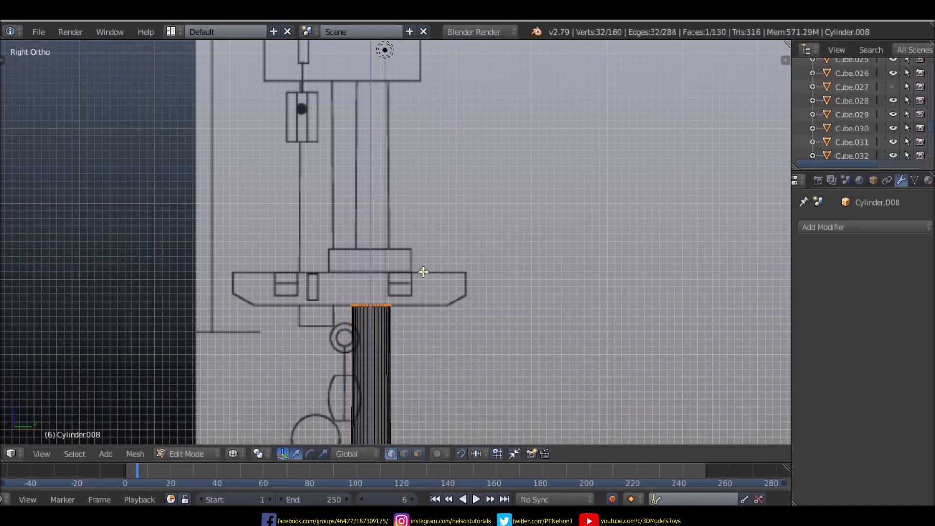
# - Extrude three more segments, the last tall one reaching the top platform, and nudge it into place
pyautogui.press('e')
pyautogui.click(423, 251)
pyautogui.press('e')
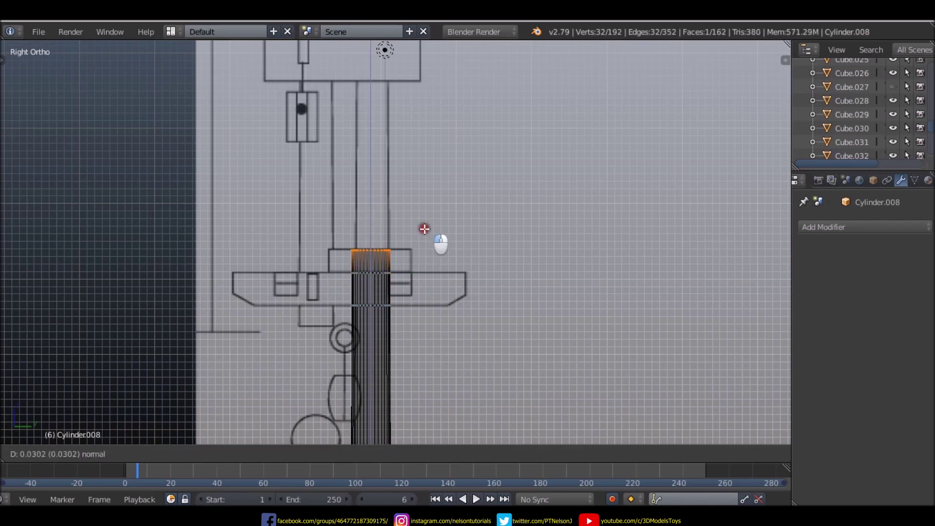
pyautogui.click(431, 233)
pyautogui.press('e')
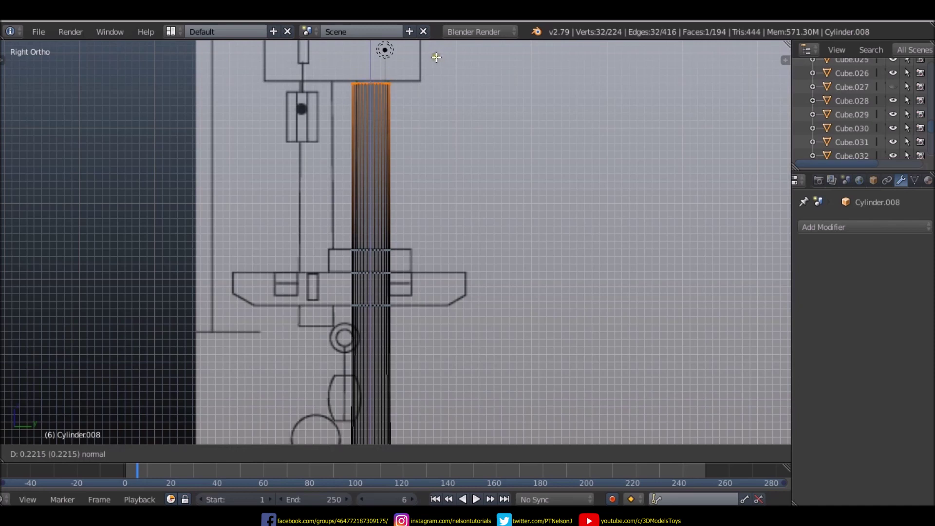
pyautogui.click(436, 57)
pyautogui.scroll(-5, 424, 187)
pyautogui.scroll(3, 412, 193)
pyautogui.scroll(2, 412, 193)
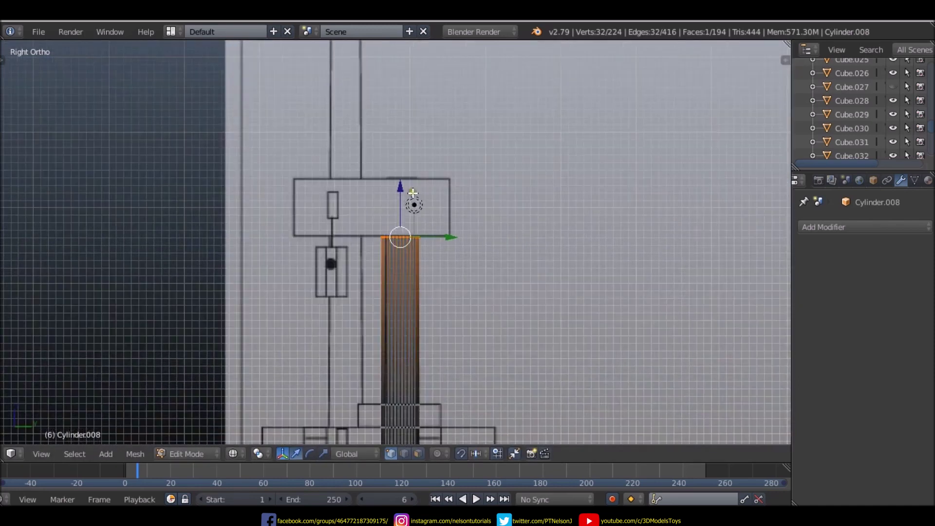
pyautogui.press('g')
pyautogui.click(402, 186)
# - Place the 3D cursor near the lower platform, add a cylinder, and separate it into its own object
pyautogui.scroll(-2, 402, 188)
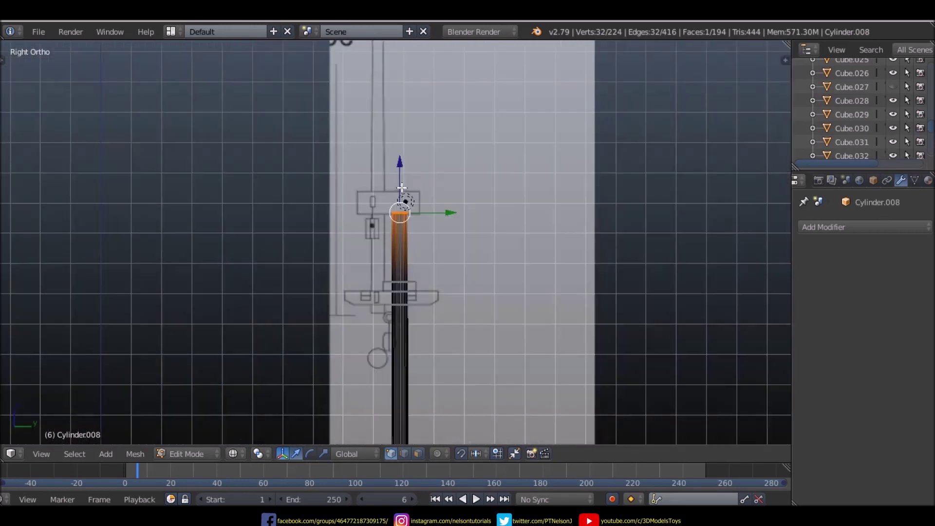
pyautogui.scroll(-6, 391, 232)
pyautogui.scroll(-5, 393, 305)
pyautogui.scroll(5, 394, 288)
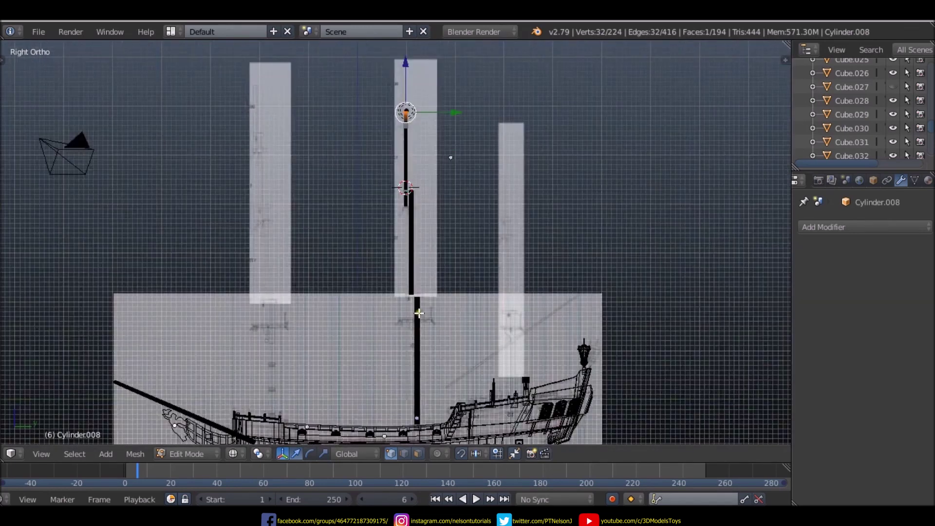
pyautogui.scroll(2, 395, 272)
pyautogui.scroll(6, 395, 267)
pyautogui.scroll(2, 397, 268)
pyautogui.scroll(2, 409, 270)
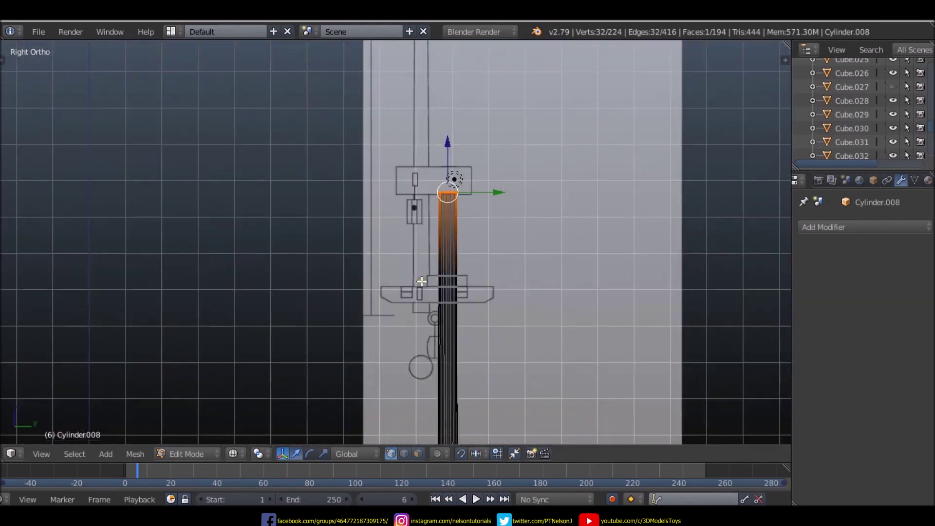
pyautogui.scroll(2, 417, 270)
pyautogui.click(419, 271)
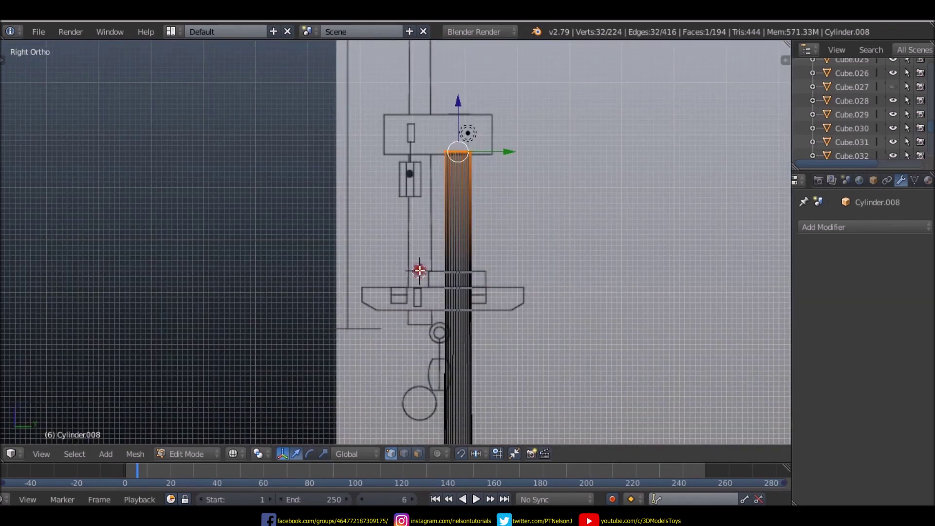
pyautogui.click(417, 314)
pyautogui.hotkey('shift', 'a')
pyautogui.click(401, 270)
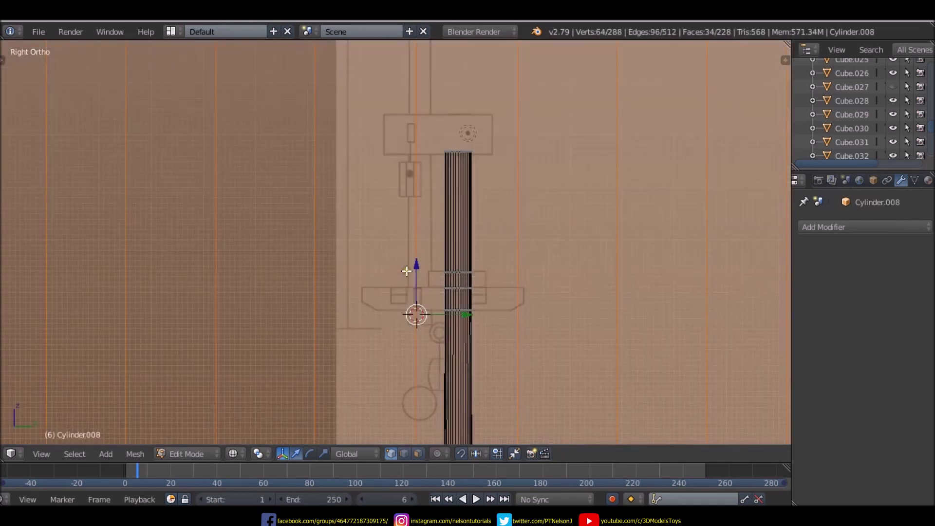
pyautogui.scroll(-4, 406, 272)
pyautogui.press('p')
pyautogui.click(465, 267)
# - Select Cylinder.009, select all its geometry in Edit Mode, and scale it down
pyautogui.press('Tab')
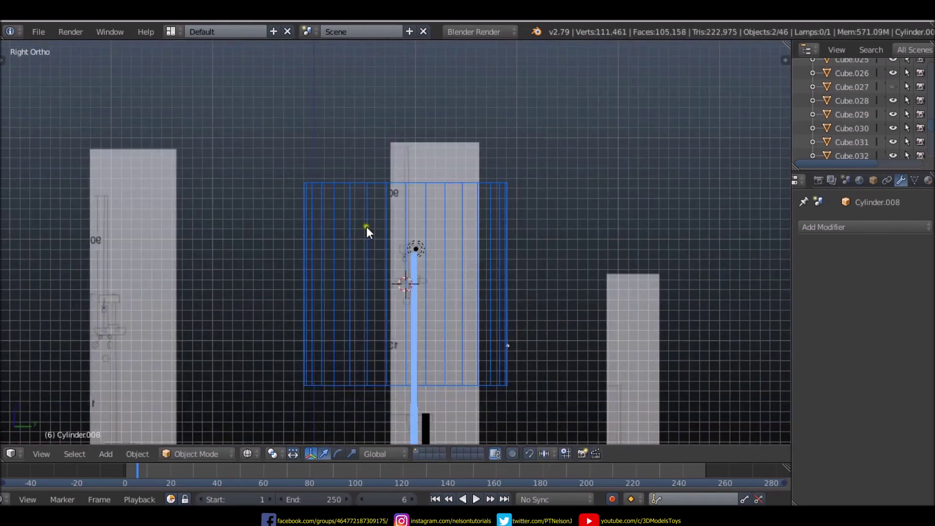
pyautogui.rightClick(366, 232)
pyautogui.press('Tab')
pyautogui.press('a')
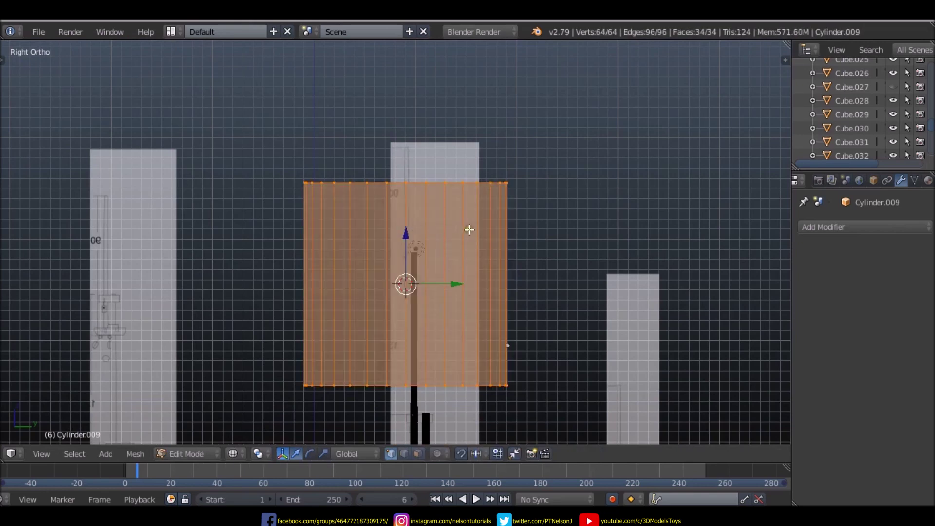
pyautogui.press('s')
pyautogui.click(418, 277)
# - Shrink the cylinder twice more, down to pole thickness
pyautogui.scroll(5, 409, 287)
pyautogui.scroll(3, 396, 238)
pyautogui.press('s')
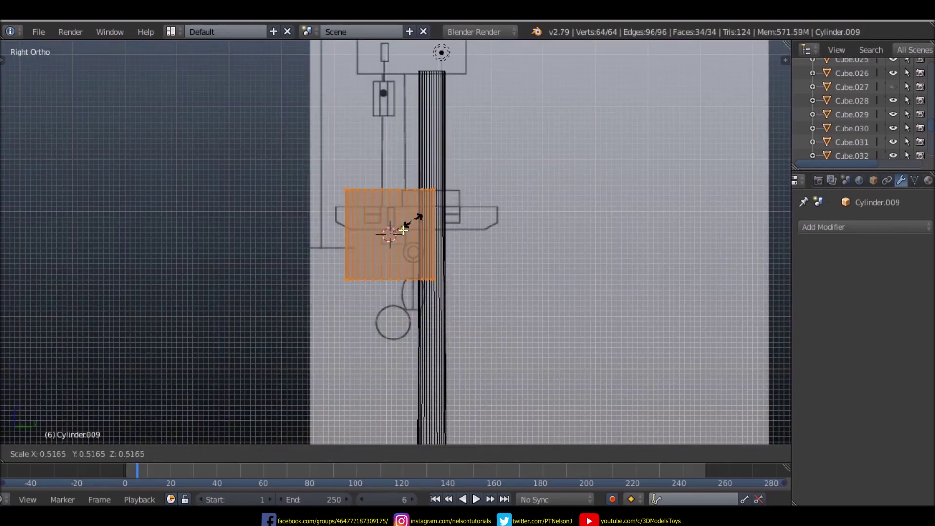
pyautogui.click(396, 231)
pyautogui.scroll(5, 395, 231)
pyautogui.scroll(3, 419, 214)
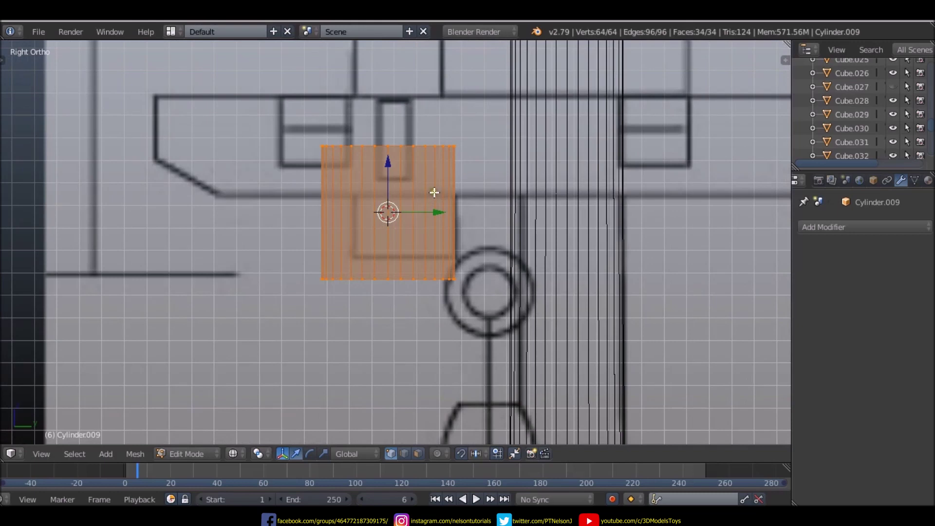
pyautogui.press('s')
pyautogui.click(444, 207)
# - Narrow the pole slightly and move it into position beside the mast
pyautogui.press('g')
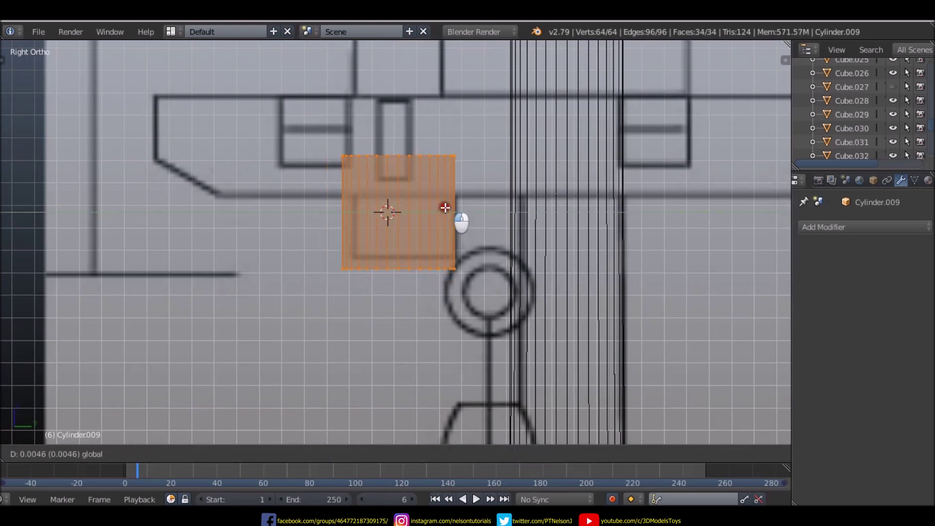
pyautogui.press('s')
pyautogui.click(442, 199)
pyautogui.press('g')
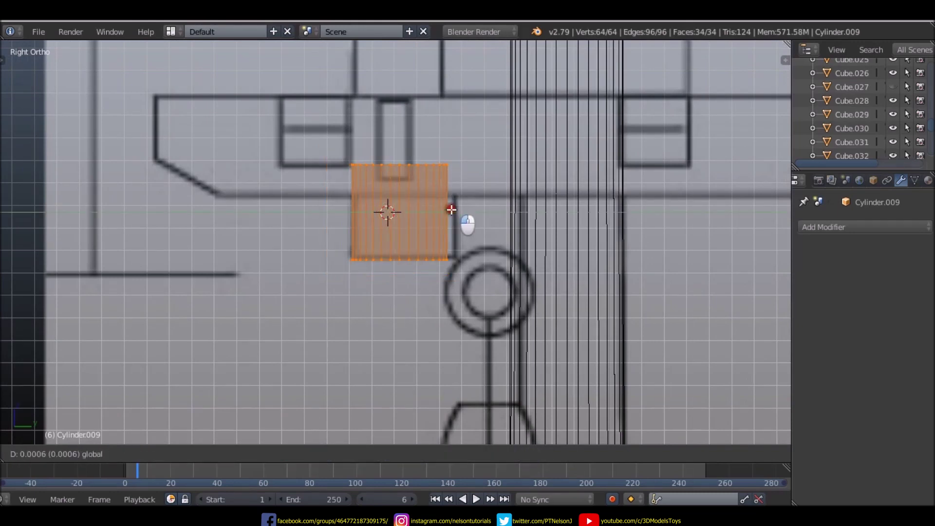
pyautogui.click(443, 219)
pyautogui.press('g')
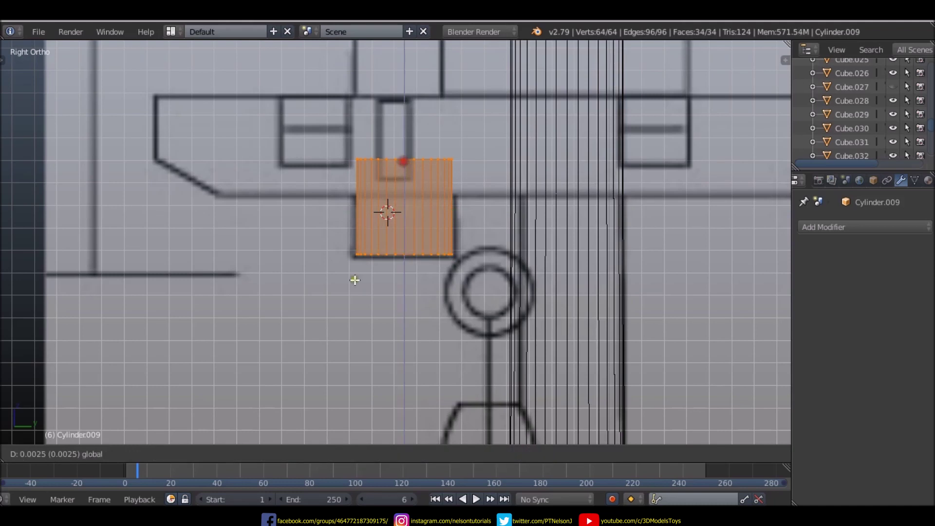
pyautogui.click(416, 153)
pyautogui.scroll(-5, 417, 152)
pyautogui.scroll(2, 379, 210)
pyautogui.scroll(1, 380, 210)
# - Box-select the pole's top vertex ring and lower it slightly
pyautogui.rightClick(358, 248)
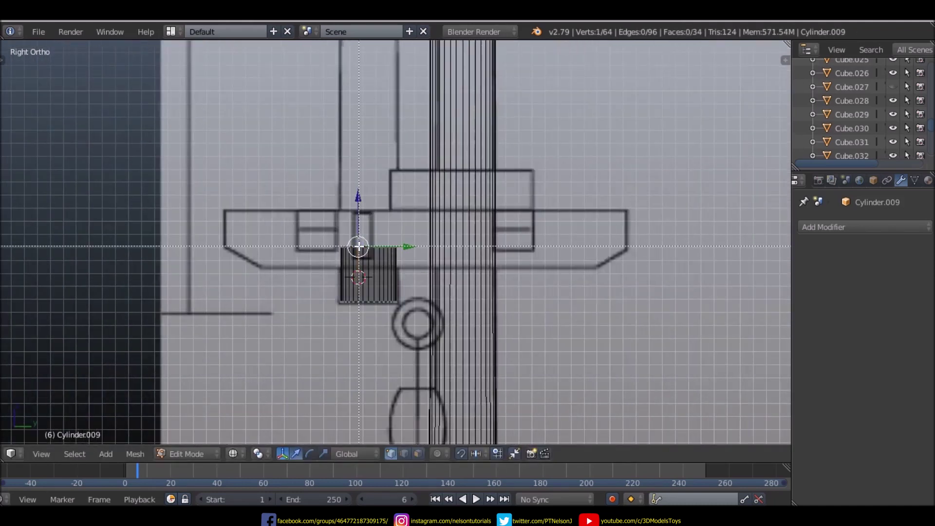
pyautogui.press('b')
pyautogui.moveTo(323, 224); pyautogui.dragTo(386, 248)
pyautogui.moveTo(367, 207); pyautogui.dragTo(365, 223)
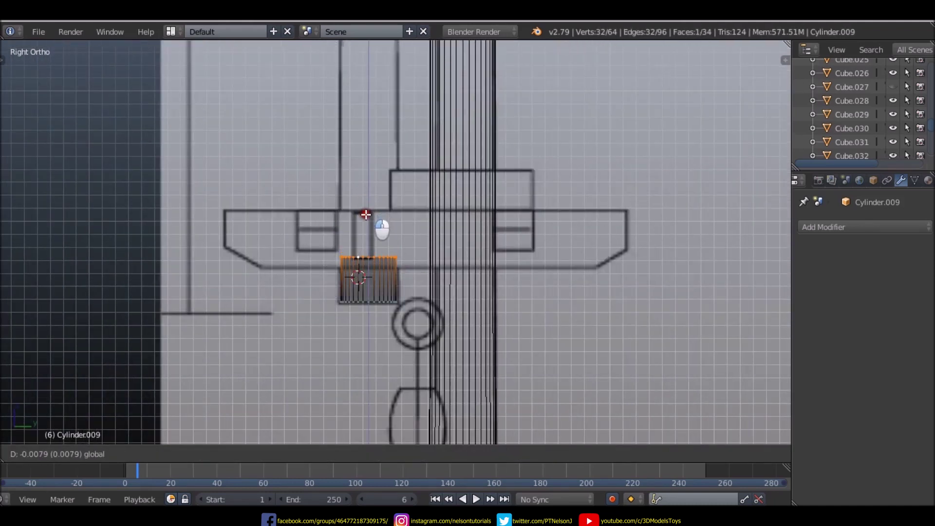
pyautogui.click(364, 223)
# - Extrude the pole's top upward in segments alongside the mast
pyautogui.press('e')
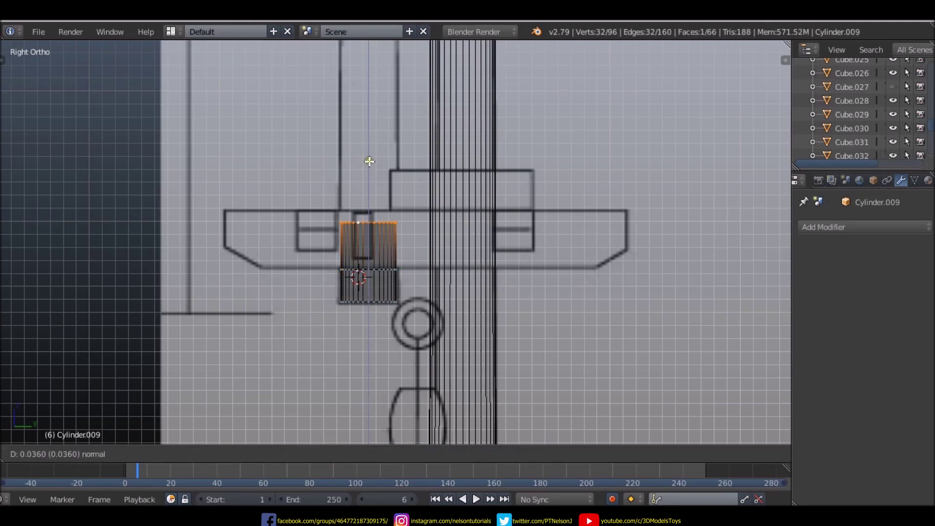
pyautogui.click(367, 165)
pyautogui.scroll(-2, 281, 246)
pyautogui.scroll(-2, 279, 251)
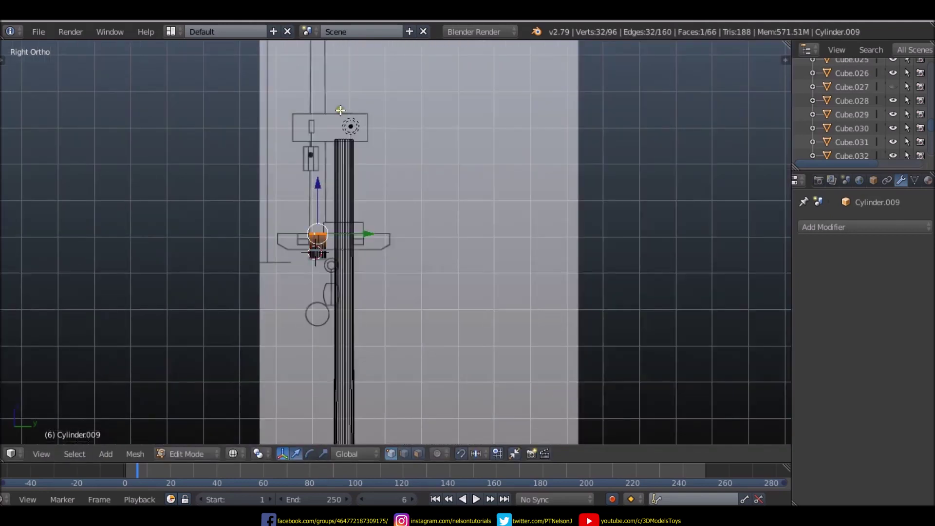
pyautogui.scroll(-1, 335, 292)
pyautogui.scroll(1, 342, 302)
pyautogui.press('e')
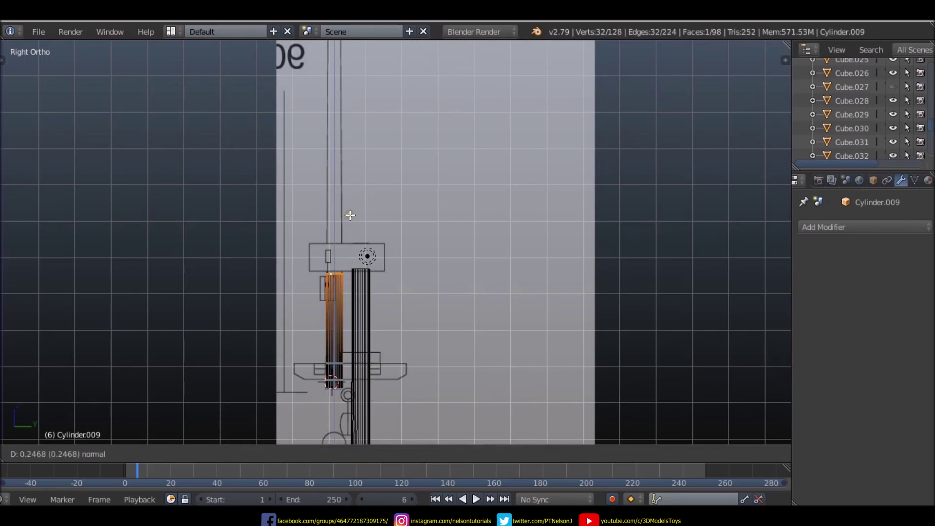
# - Extrude the topmast's top ring upward to the top of the reference mast
pyautogui.click(350, 214)
pyautogui.press('e')
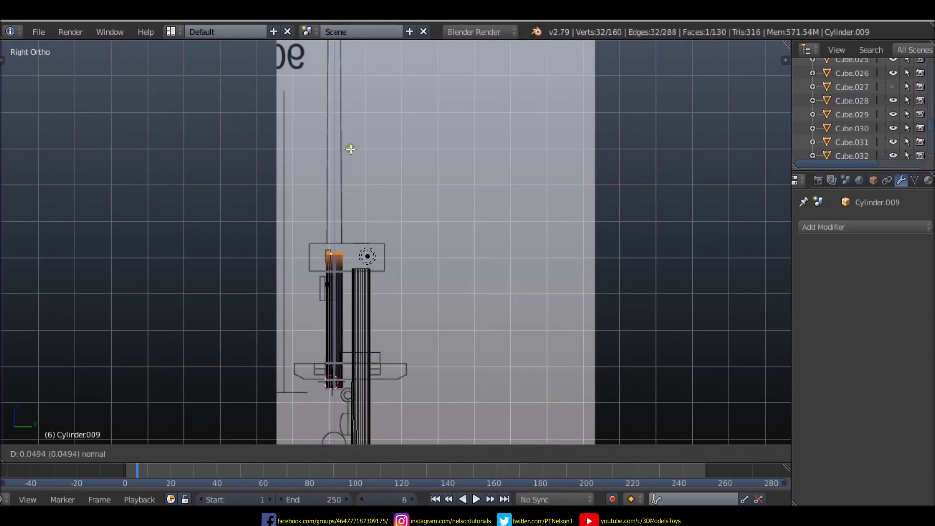
pyautogui.click(348, 64)
pyautogui.scroll(-5, 353, 267)
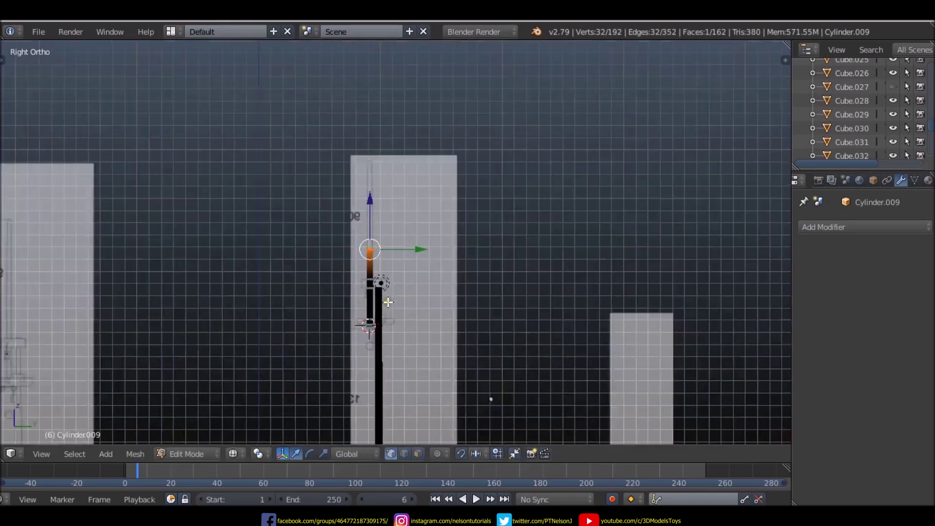
pyautogui.scroll(3, 353, 267)
pyautogui.moveTo(353, 267); pyautogui.dragTo(353, 94)
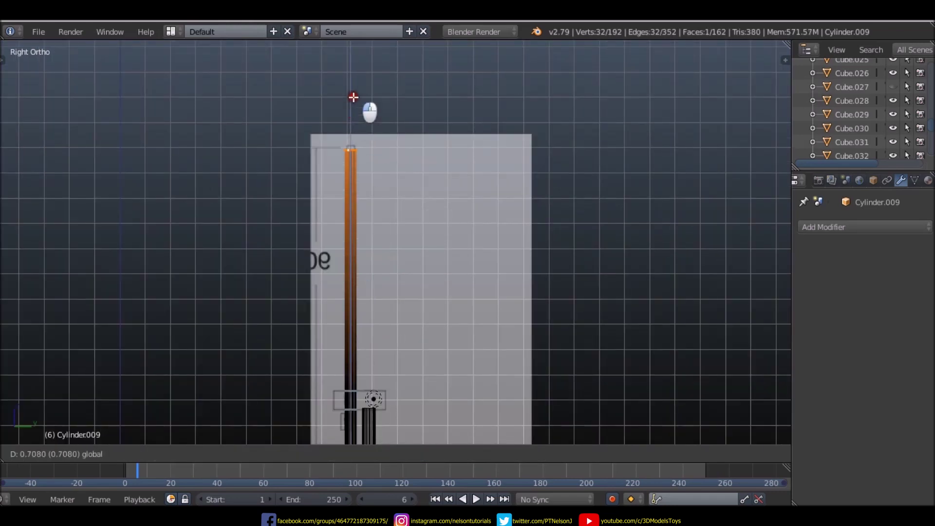
pyautogui.scroll(3, 353, 94)
pyautogui.scroll(2, 348, 146)
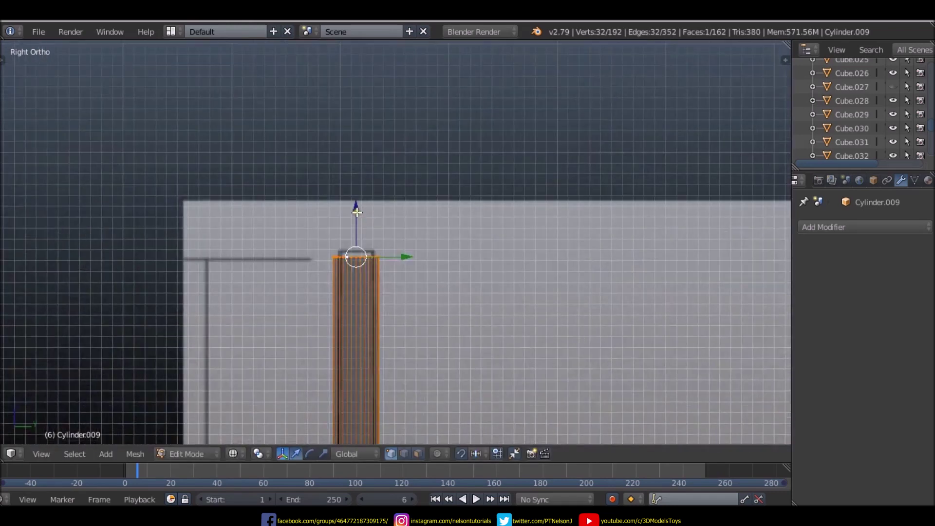
pyautogui.moveTo(356, 205); pyautogui.dragTo(394, 215)
# - Scale the top ring slightly inward to taper the mast tip
pyautogui.press('s')
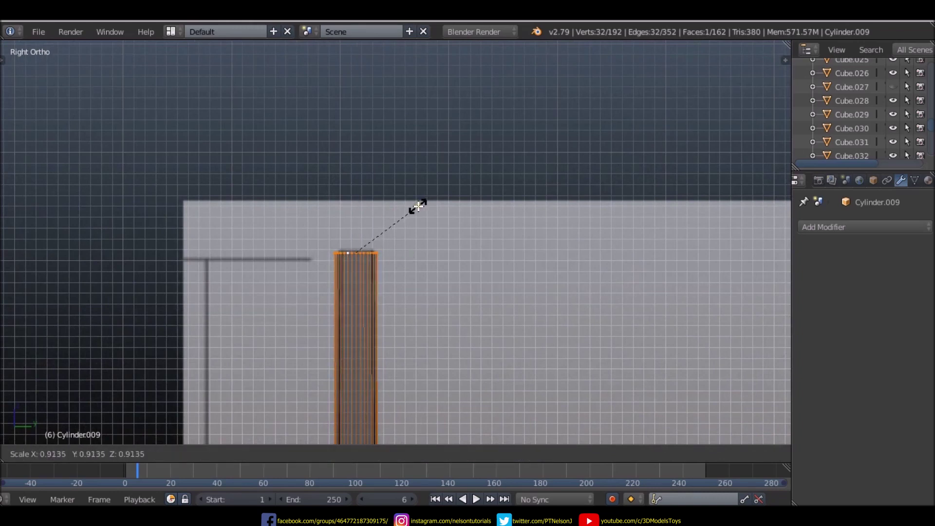
pyautogui.click(416, 211)
pyautogui.click(354, 200)
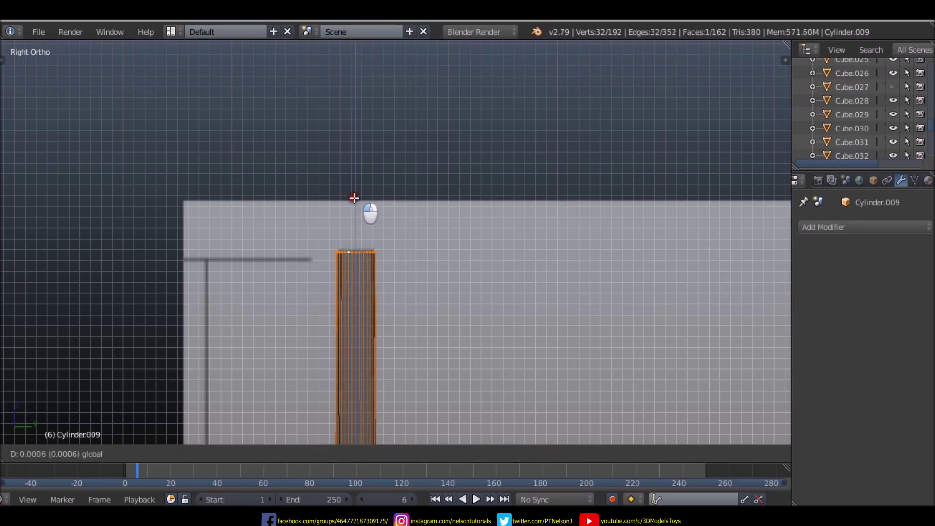
pyautogui.scroll(-5, 355, 194)
pyautogui.scroll(-5, 355, 194)
pyautogui.scroll(-3, 376, 288)
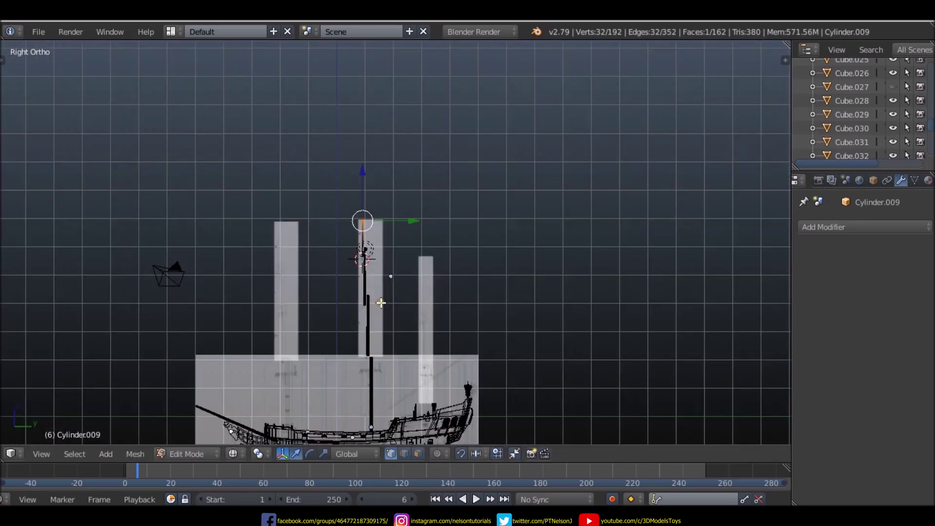
# - Check the mast cylinders from top view, then orbit to an angled view
pyautogui.press('KP_7')
pyautogui.scroll(3, 370, 243)
pyautogui.scroll(-1, 456, 248)
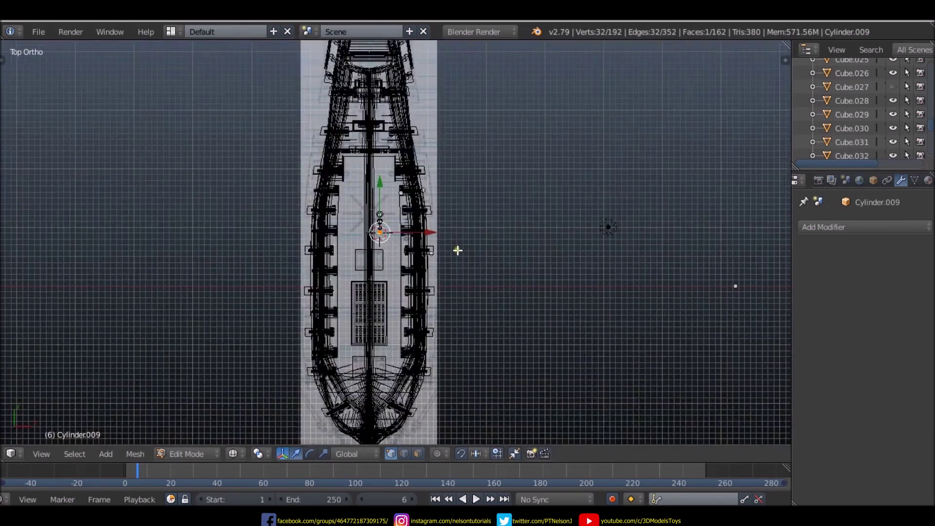
pyautogui.scroll(5, 343, 233)
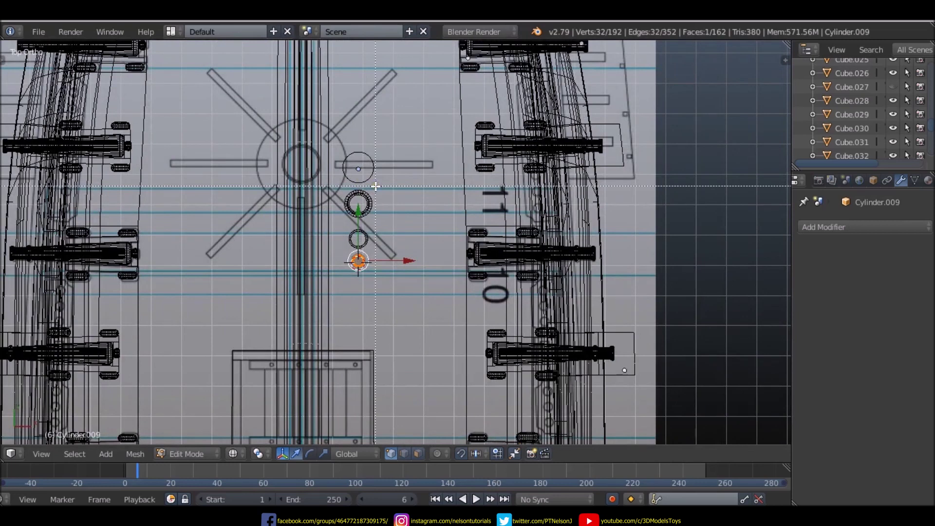
pyautogui.rightClick(370, 153)
pyautogui.moveTo(425, 198)
pyautogui.mouseDown(button='middle')
pyautogui.moveTo(378, 198)
pyautogui.moveTo(384, 165)
pyautogui.moveTo(381, 180)
pyautogui.mouseUp(button='middle')
# - In Object Mode, select the four mast cylinders, Cylinder.006 through Cylinder.009
pyautogui.press('Tab')
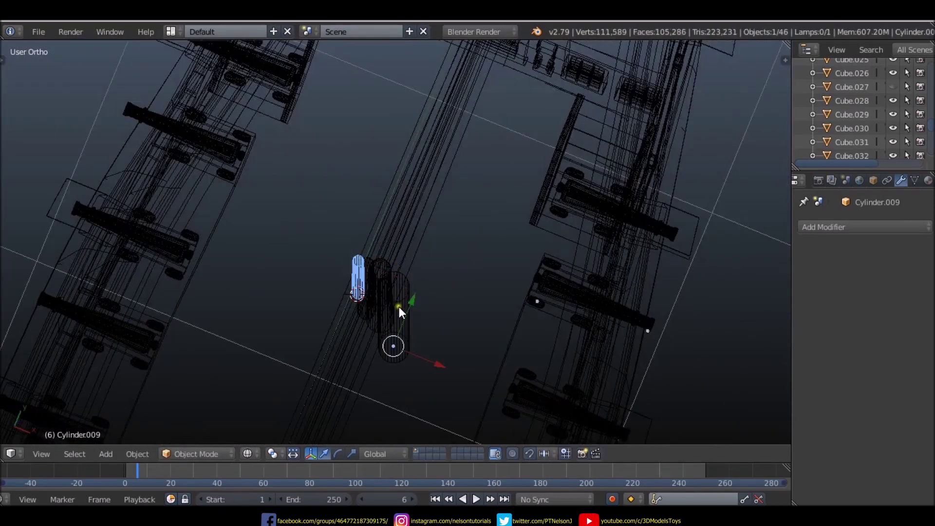
pyautogui.rightClick(398, 305)
pyautogui.rightClick(378, 265)
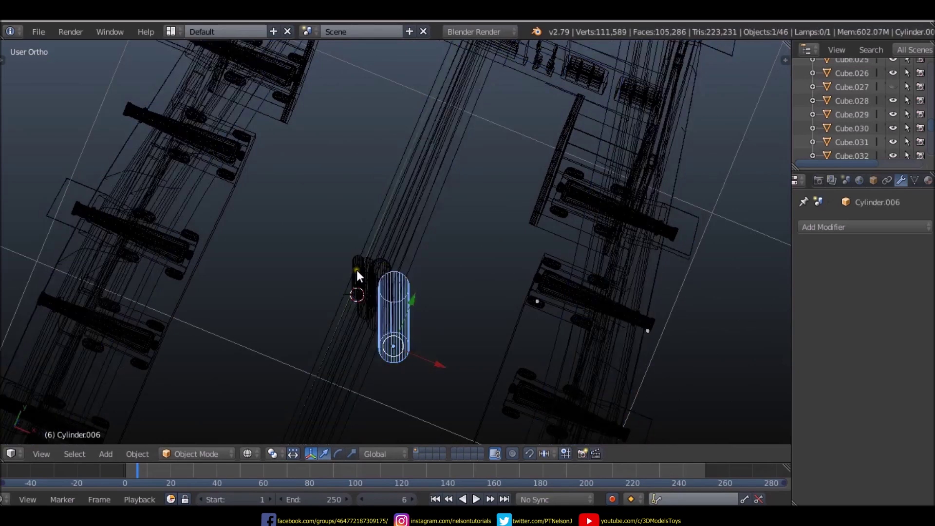
pyautogui.rightClick(357, 269)
pyautogui.moveTo(381, 273)
pyautogui.mouseDown(button='middle')
pyautogui.moveTo(402, 291)
pyautogui.moveTo(386, 217)
pyautogui.mouseUp(button='middle')
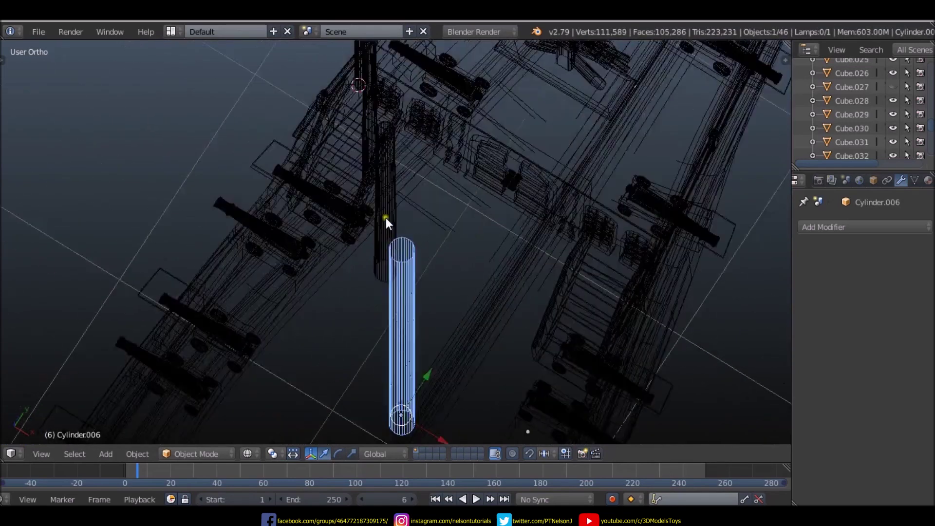
pyautogui.rightClick(387, 228)
pyautogui.rightClick(391, 256)
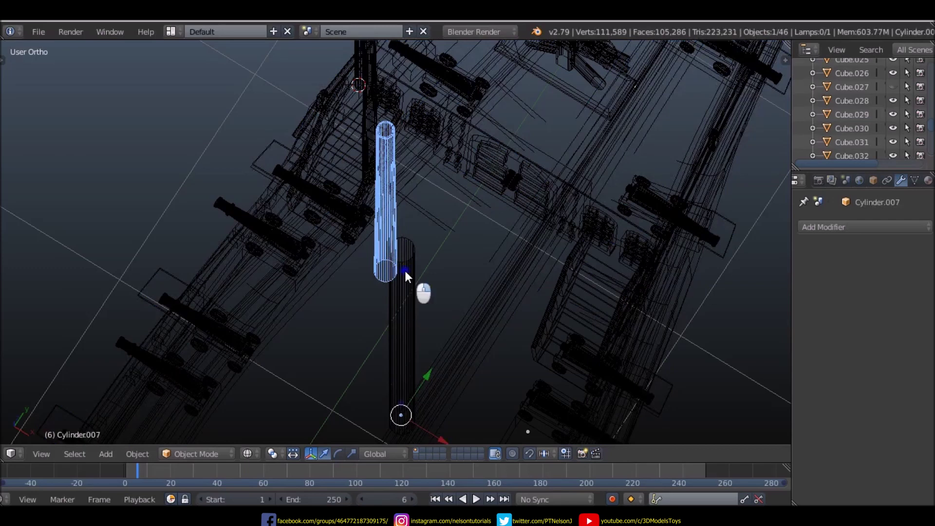
pyautogui.keyDown('shift'); pyautogui.rightClick(405, 269); pyautogui.keyUp('shift')
pyautogui.moveTo(379, 157)
pyautogui.mouseDown(button='middle')
pyautogui.moveTo(394, 256)
pyautogui.moveTo(351, 244)
pyautogui.mouseUp(button='middle')
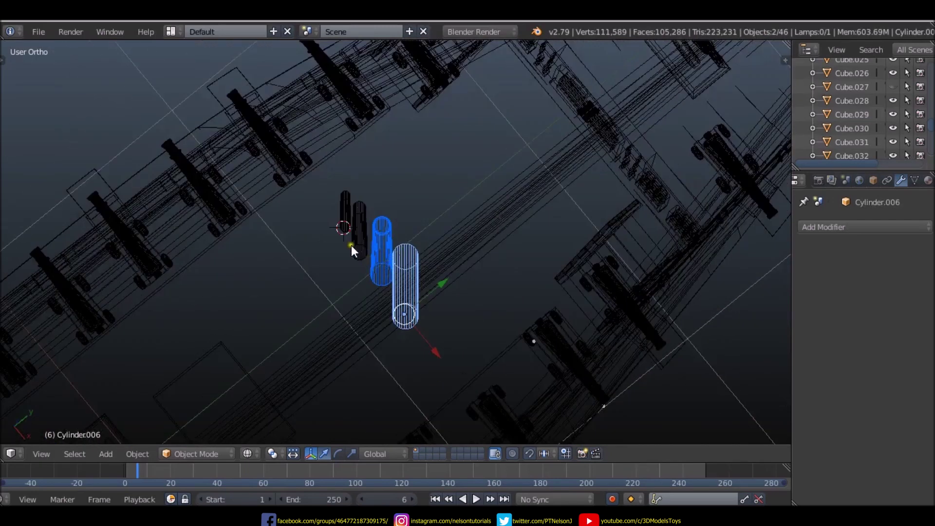
pyautogui.keyDown('shift'); pyautogui.rightClick(354, 224); pyautogui.keyUp('shift')
# - Join the cylinders with Ctrl+J and move the mast onto the deck's mast circle in top view
pyautogui.hotkey('ctrl', 'j')
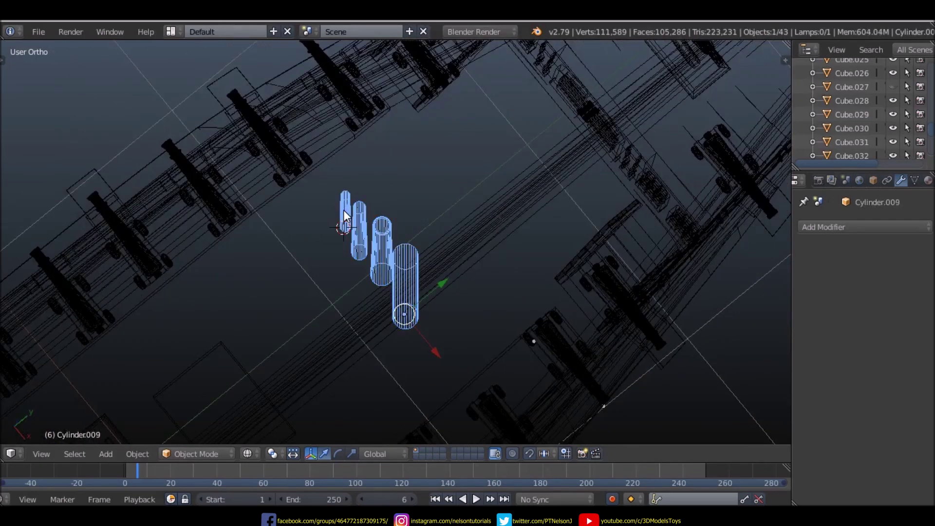
pyautogui.press('KP_Divide')
pyautogui.press('KP_Divide')
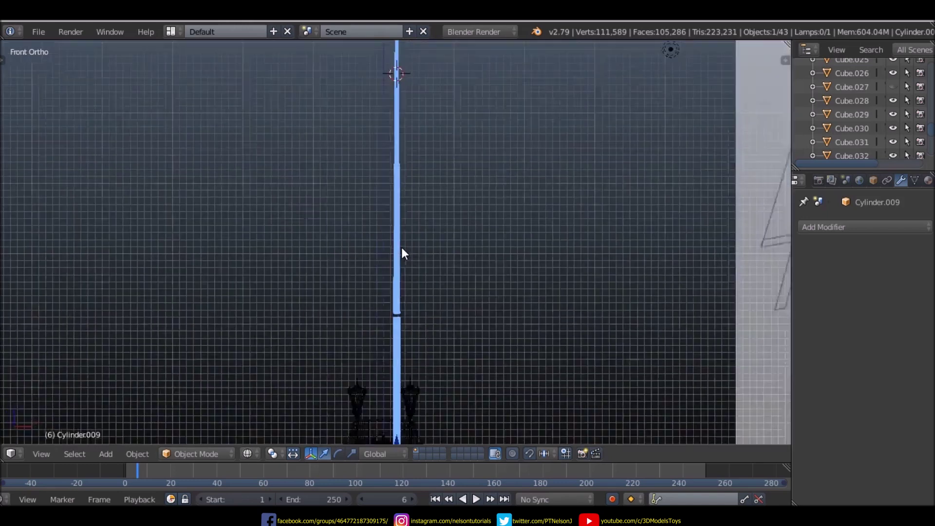
pyautogui.press('KP_7')
pyautogui.press('KP_Decimal')
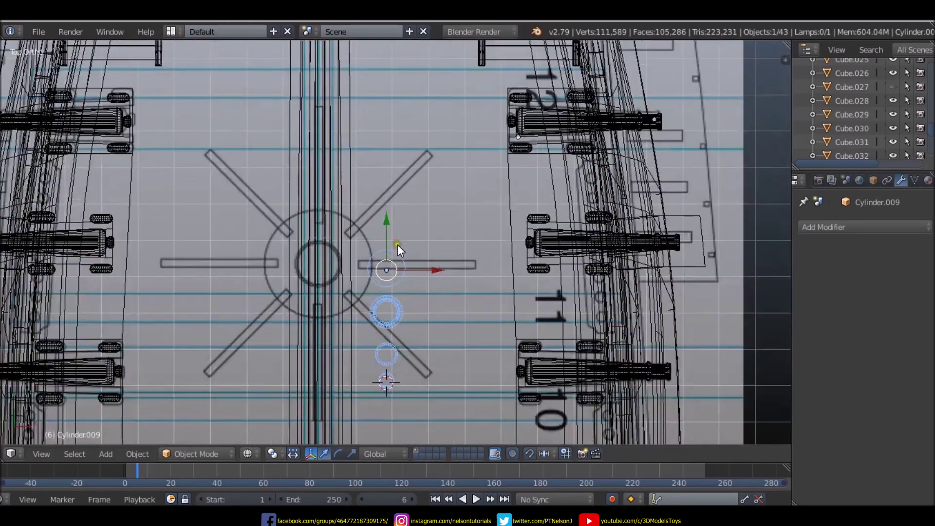
pyautogui.moveTo(437, 270); pyautogui.dragTo(369, 270)
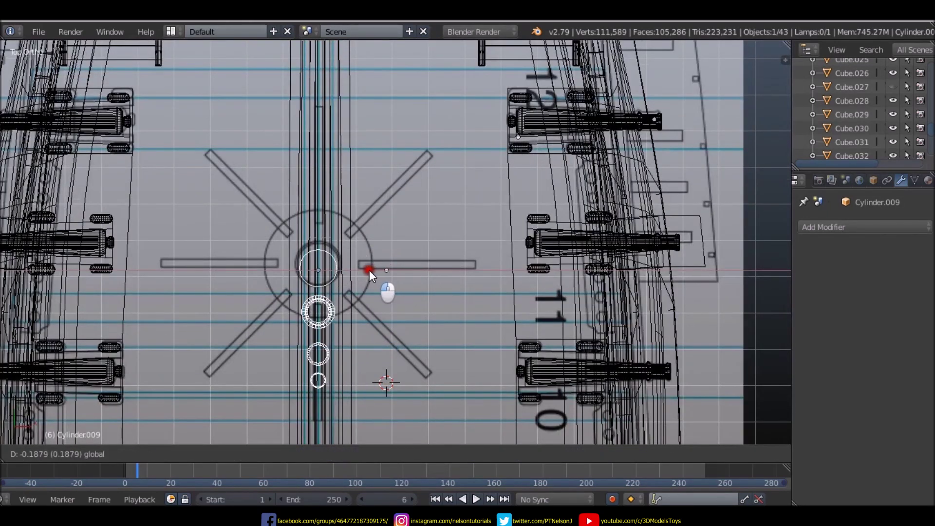
pyautogui.press('g')
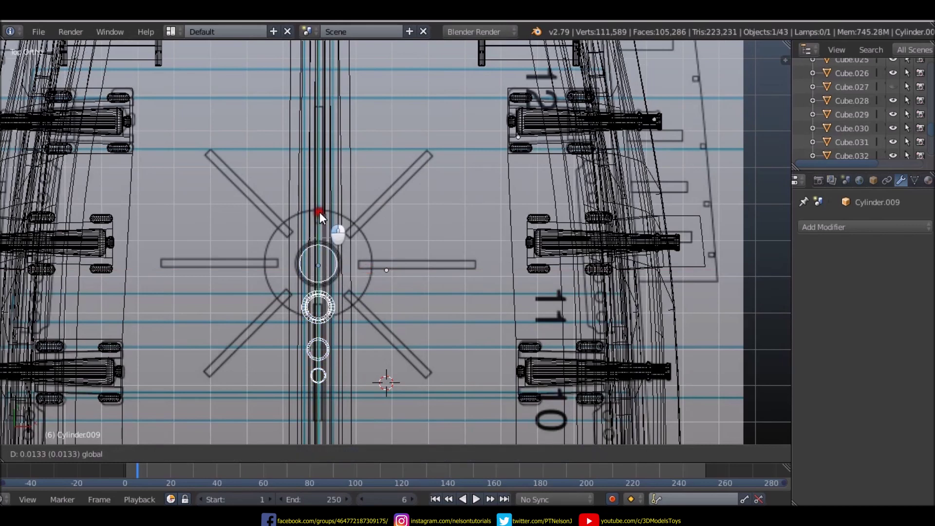
pyautogui.click(319, 213)
# - Check from the side view that the joined mast lines up with the middle reference mast
pyautogui.press('KP_3')
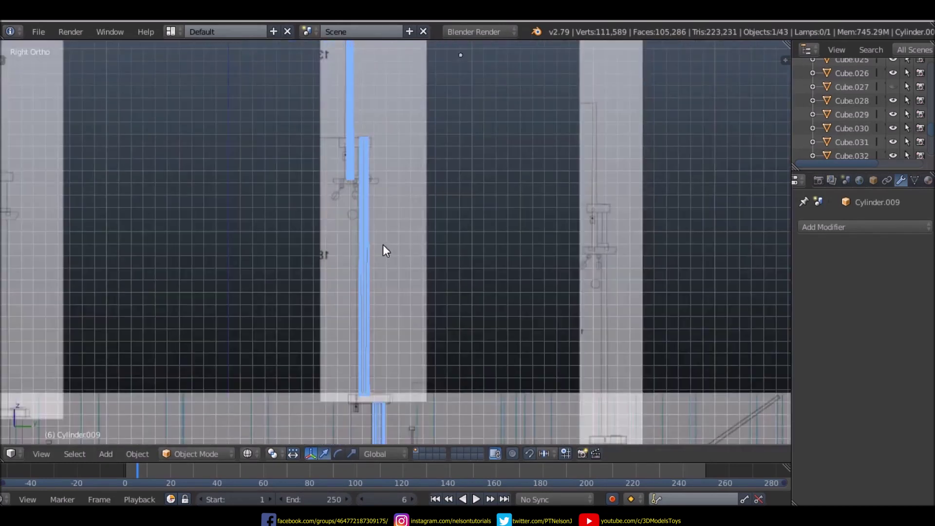
pyautogui.scroll(-5, 383, 244)
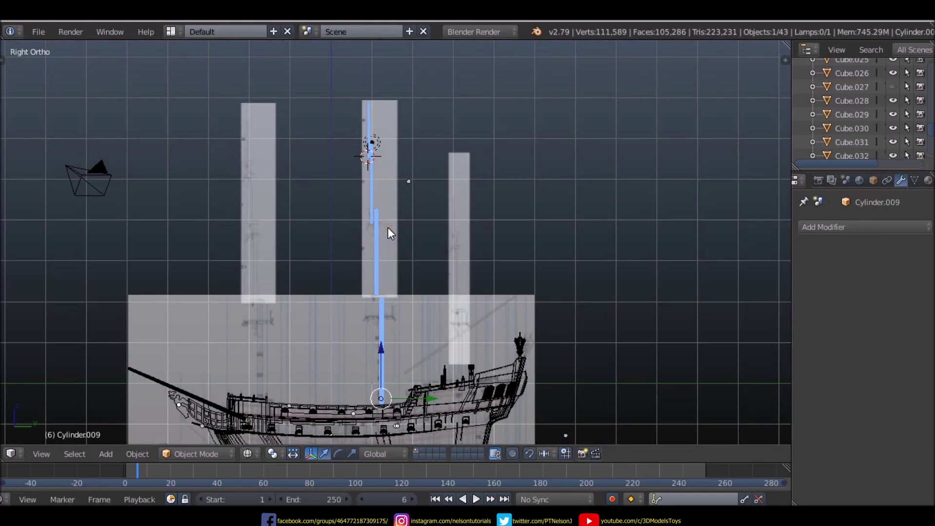
pyautogui.scroll(-2, 560, 149)
pyautogui.scroll(6, 390, 224)
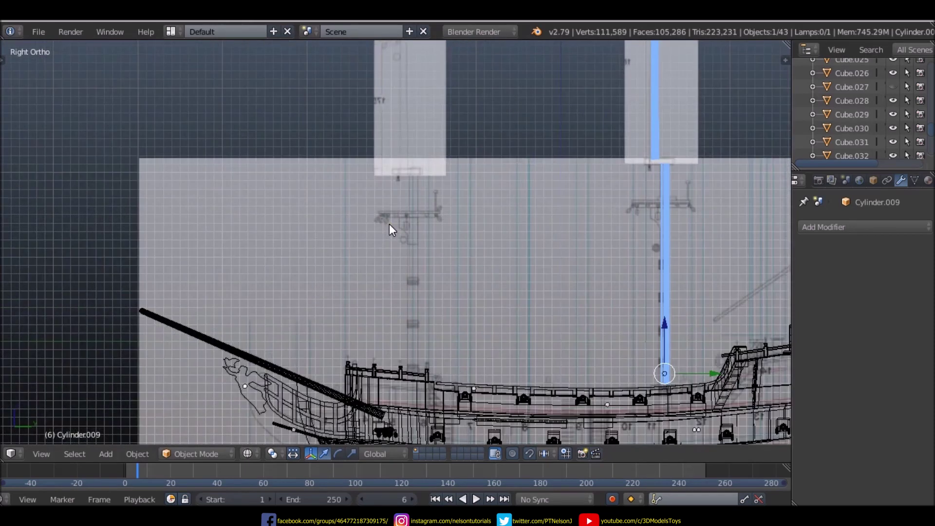
pyautogui.scroll(-5, 478, 212)
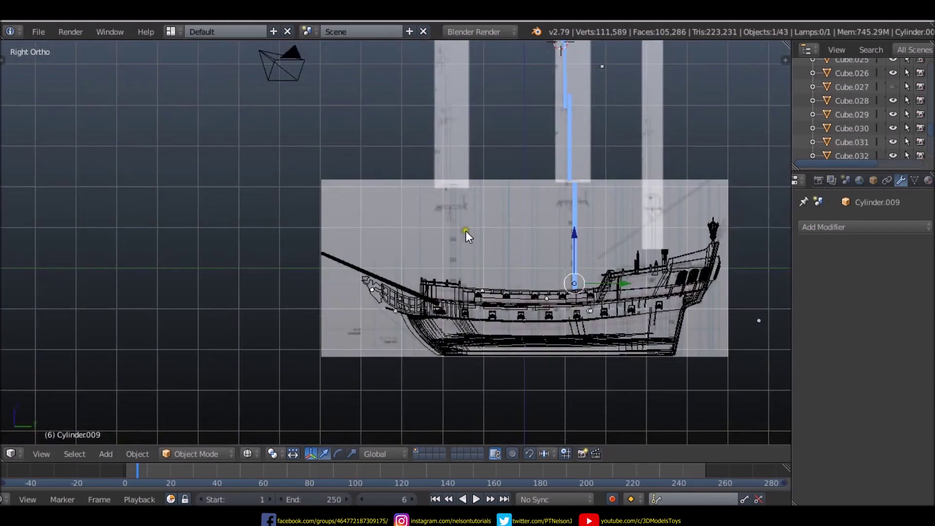
pyautogui.scroll(4, 513, 138)
pyautogui.scroll(3, 473, 197)
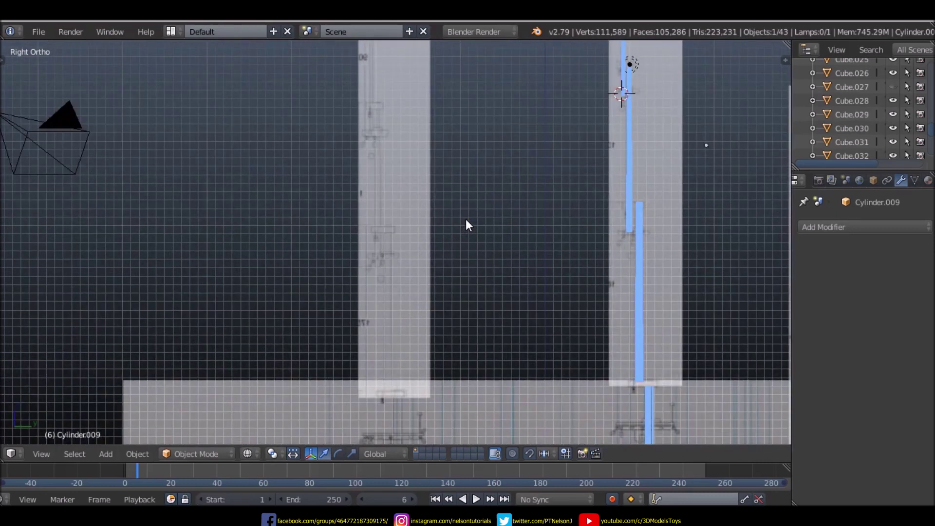
pyautogui.scroll(-3, 460, 222)
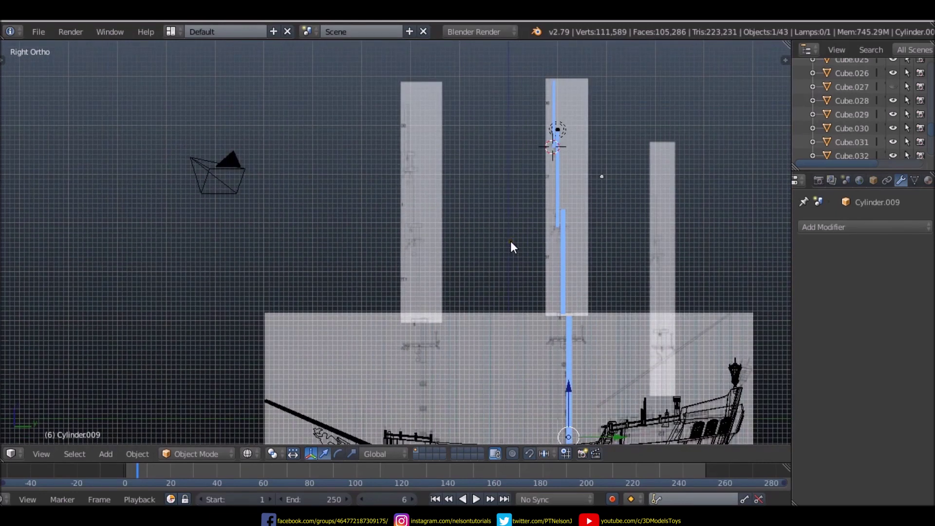
# - Select the whole mast mesh, start an X-axis duplicate, then cancel and undo it
pyautogui.press('Tab')
pyautogui.press('a')
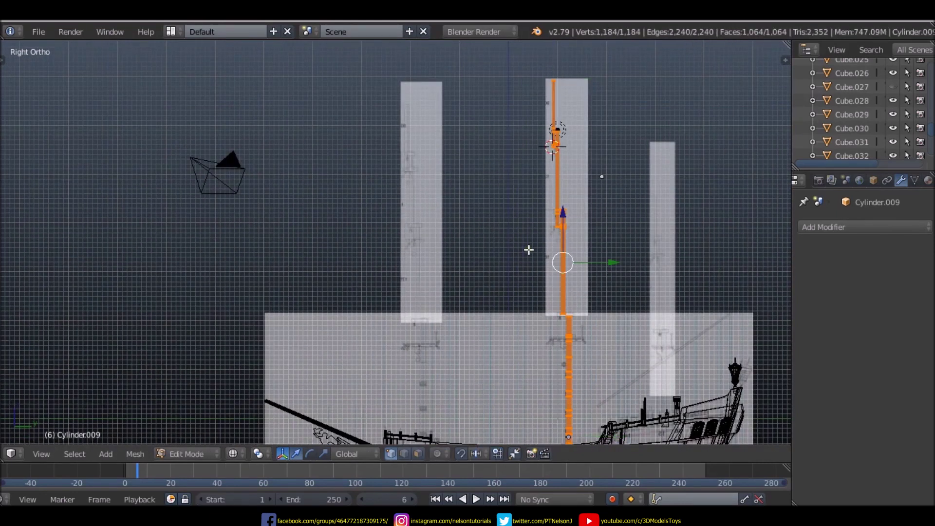
pyautogui.hotkey('shift', 'd')
pyautogui.press('x')
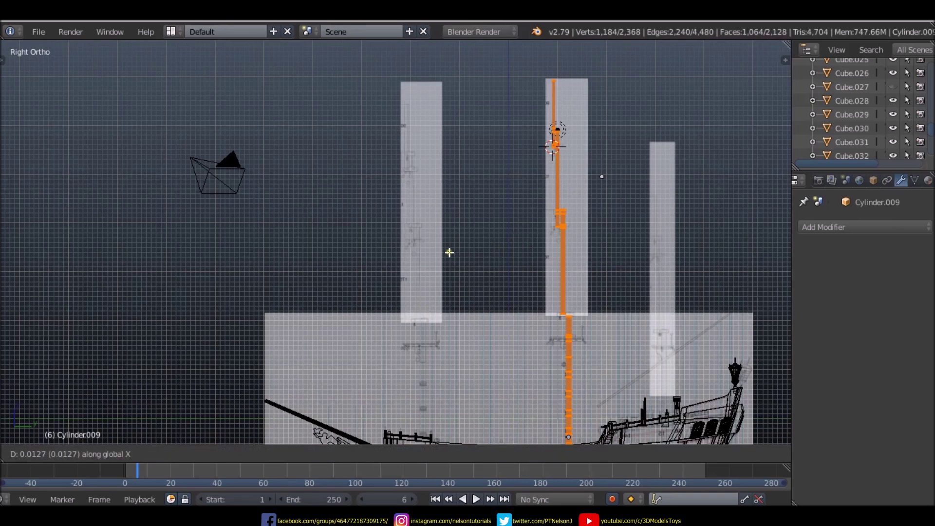
pyautogui.press('Escape')
pyautogui.hotkey('ctrl', 'z')
pyautogui.scroll(-4, 487, 250)
pyautogui.moveTo(545, 250); pyautogui.dragTo(580, 291, button='middle')
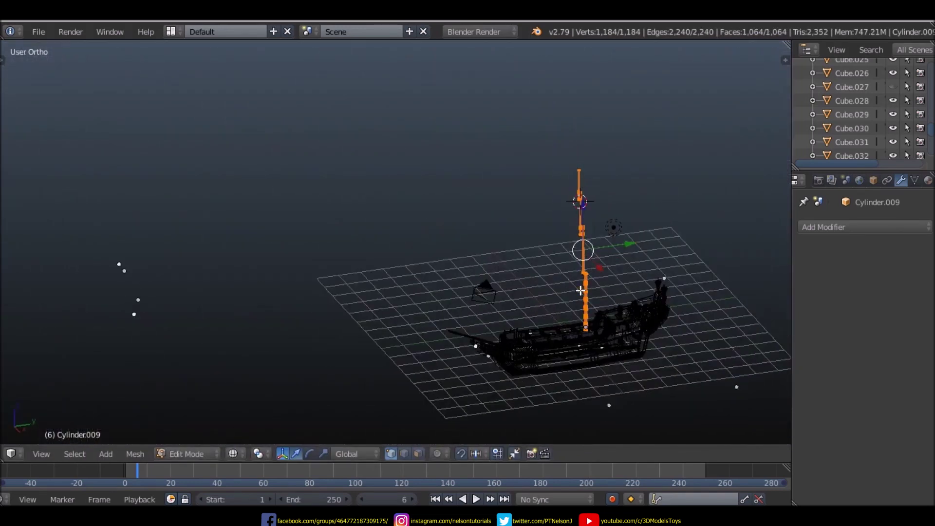
pyautogui.press('KP_1')
pyautogui.press('KP_3')
pyautogui.scroll(2, 616, 264)
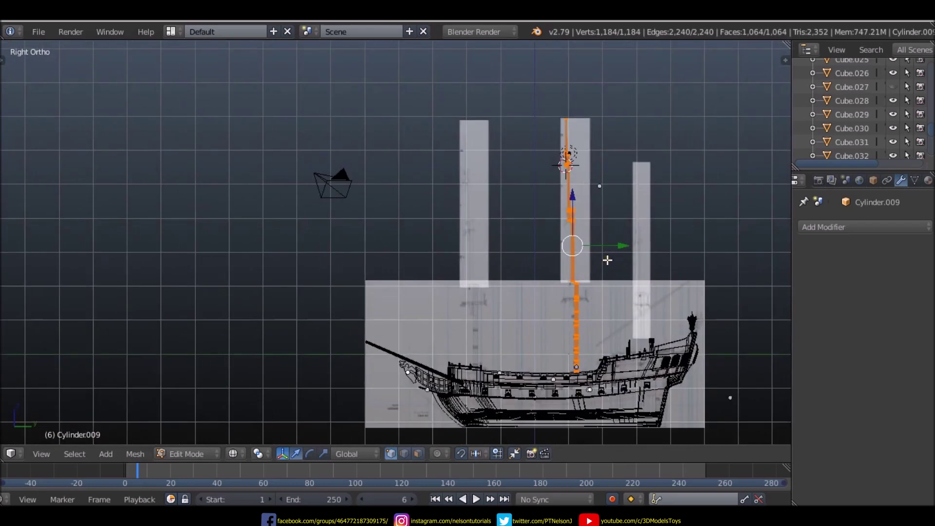
# - Duplicate the mast along Y onto the front reference mast and nudge it to match the drawing
pyautogui.hotkey('shift', 'd')
pyautogui.press('y')
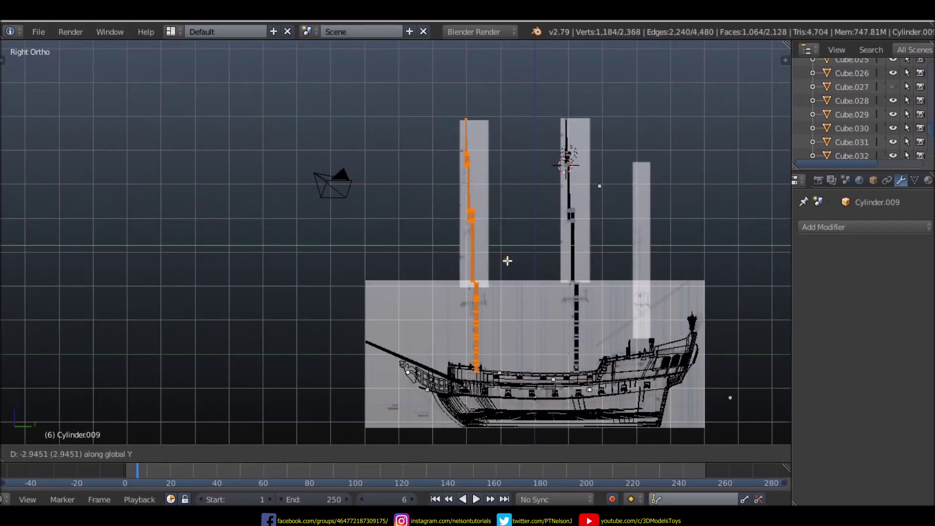
pyautogui.click(506, 261)
pyautogui.scroll(4, 477, 330)
pyautogui.scroll(1, 461, 252)
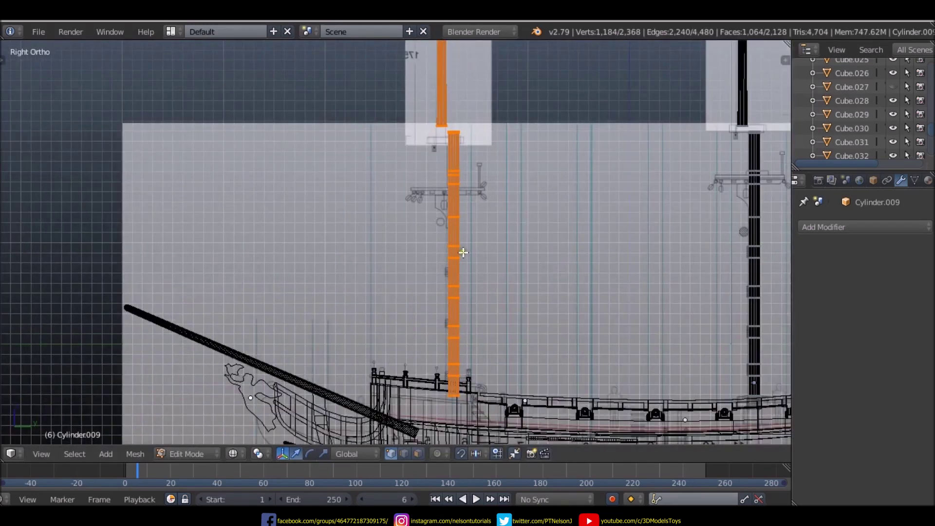
pyautogui.scroll(-2, 468, 233)
pyautogui.moveTo(497, 92); pyautogui.dragTo(493, 93)
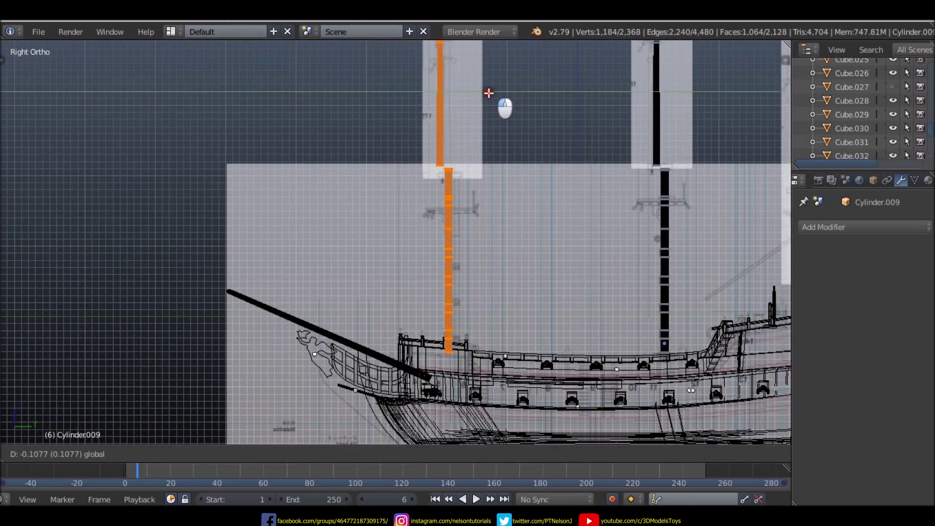
pyautogui.click(444, 91)
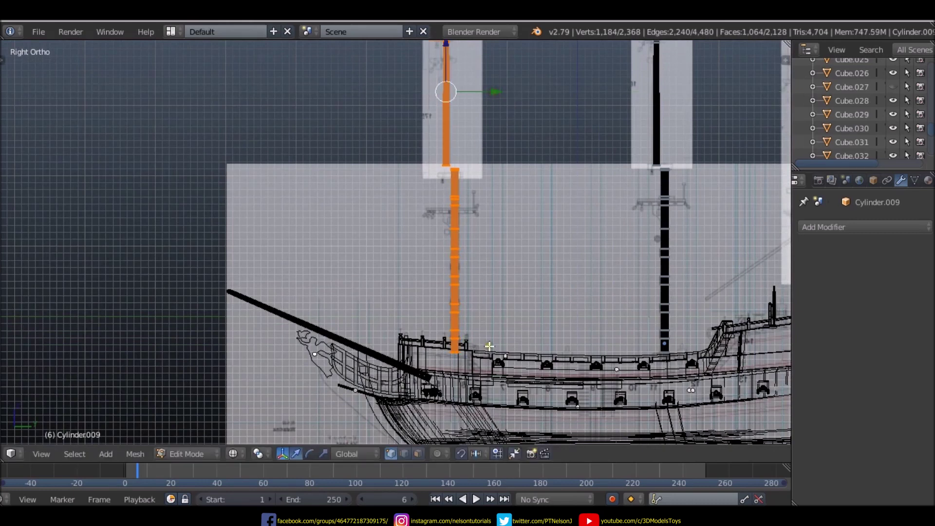
# - Select the front mast's bottom ring and pull it down into the deck
pyautogui.scroll(3, 429, 315)
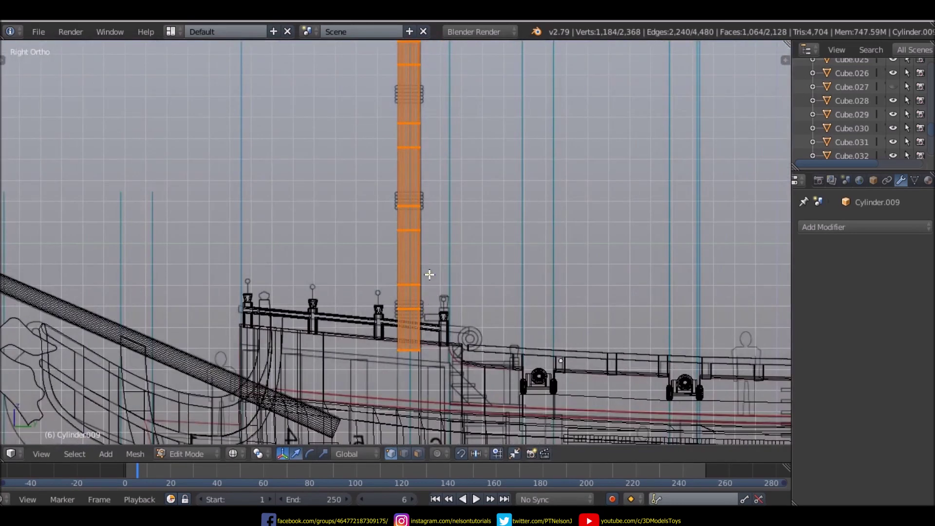
pyautogui.scroll(-1, 429, 274)
pyautogui.rightClick(425, 333)
pyautogui.scroll(2, 431, 357)
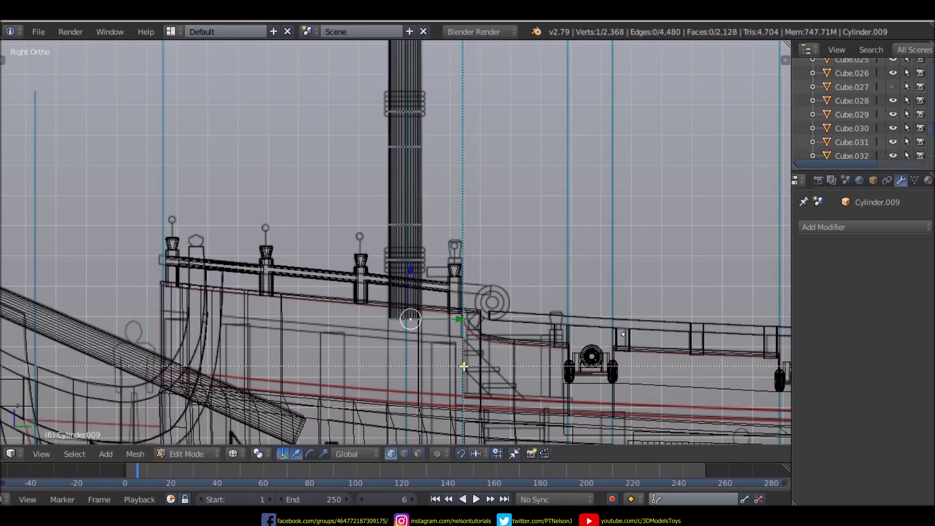
pyautogui.keyDown('alt'); pyautogui.rightClick(393, 319); pyautogui.keyUp('alt')
pyautogui.moveTo(411, 267)
pyautogui.mouseDown()
pyautogui.moveTo(401, 360)
pyautogui.moveTo(402, 340)
pyautogui.mouseUp()
# - Settle the front mast's bottom ring height, toggling solid shading to check the base
pyautogui.moveTo(402, 341); pyautogui.dragTo(438, 310, button='middle')
pyautogui.press('z')
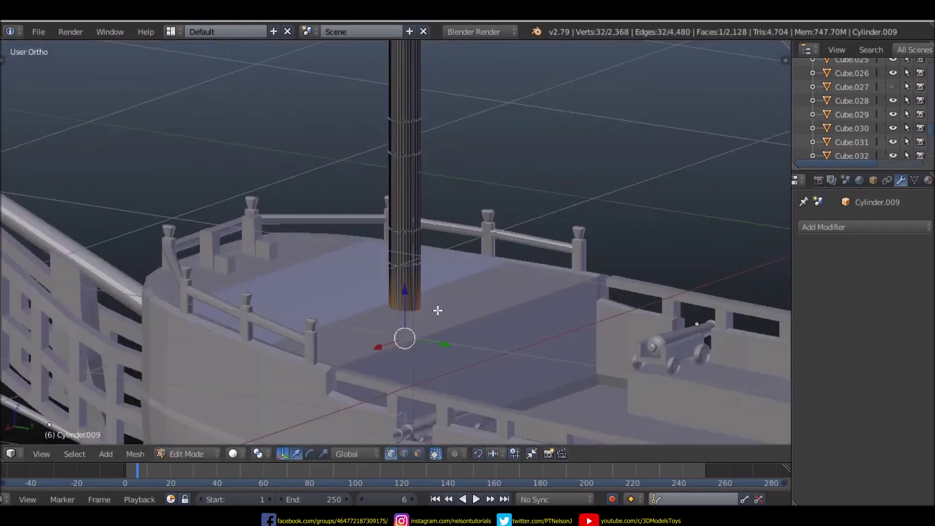
pyautogui.press('z')
pyautogui.press('KP_3')
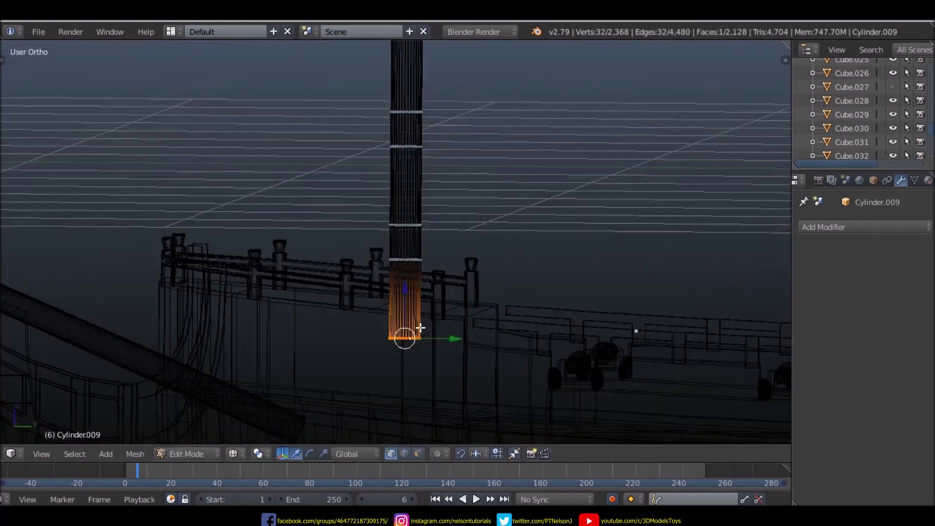
pyautogui.press('g')
pyautogui.click(425, 287)
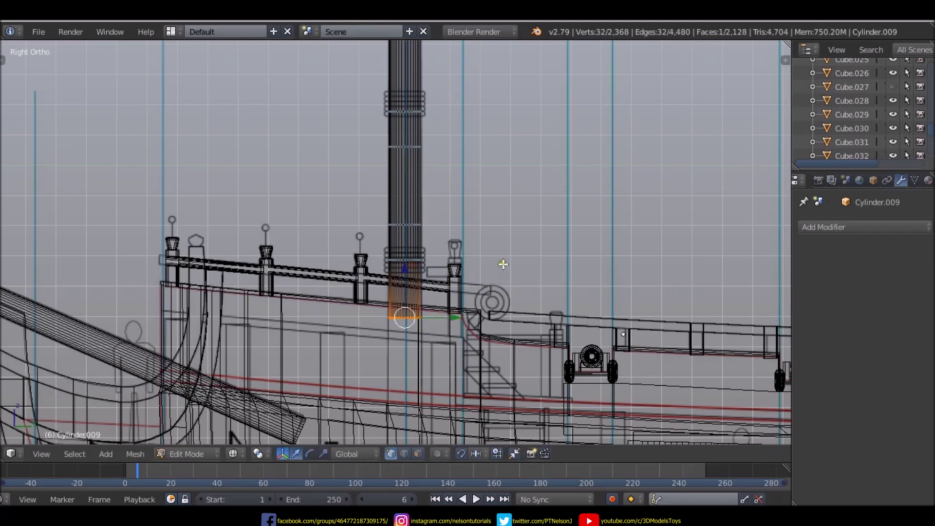
pyautogui.moveTo(425, 287); pyautogui.dragTo(465, 282, button='middle')
pyautogui.press('z')
pyautogui.press('z')
pyautogui.press('KP_3')
pyautogui.scroll(3, 411, 267)
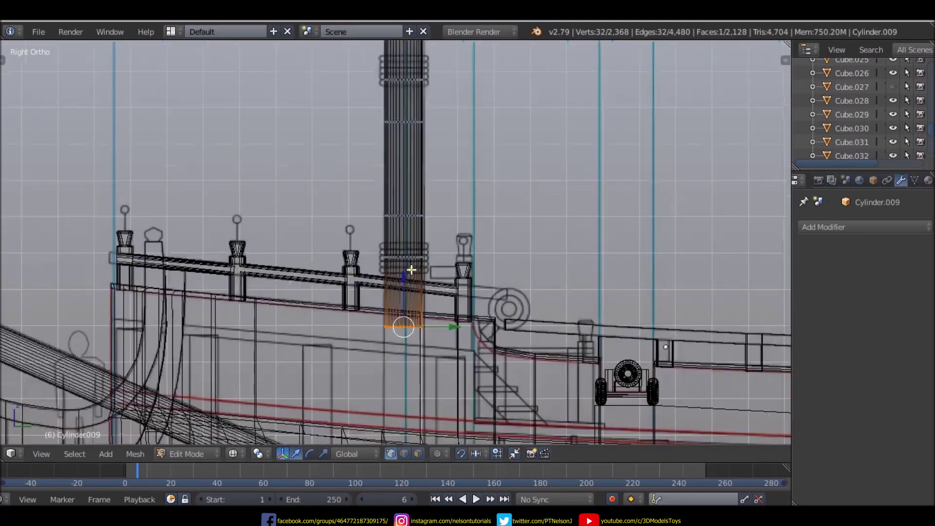
pyautogui.scroll(3, 381, 208)
# - Move the lower band's two loops down and lower the loop above onto the band top
pyautogui.rightClick(373, 176)
pyautogui.press('b')
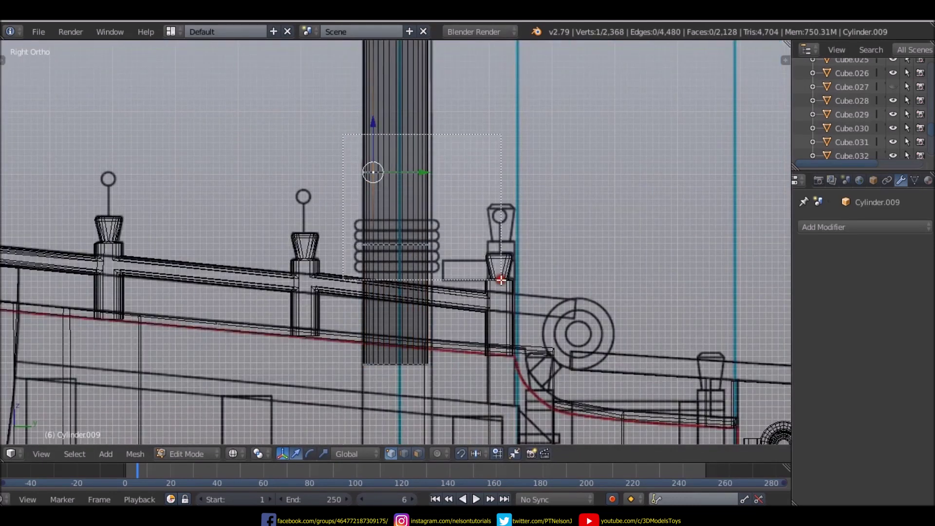
pyautogui.moveTo(359, 134); pyautogui.dragTo(439, 255)
pyautogui.press('g')
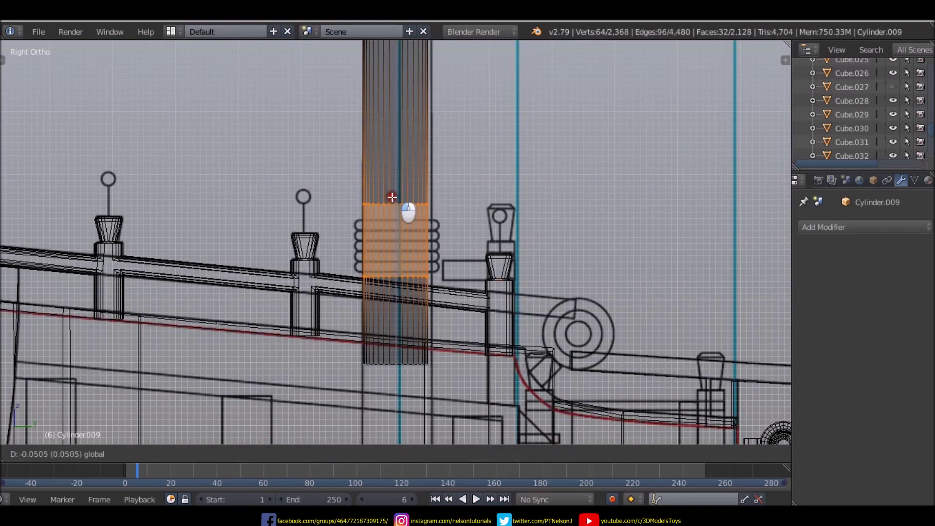
pyautogui.click(392, 194)
pyautogui.rightClick(365, 197)
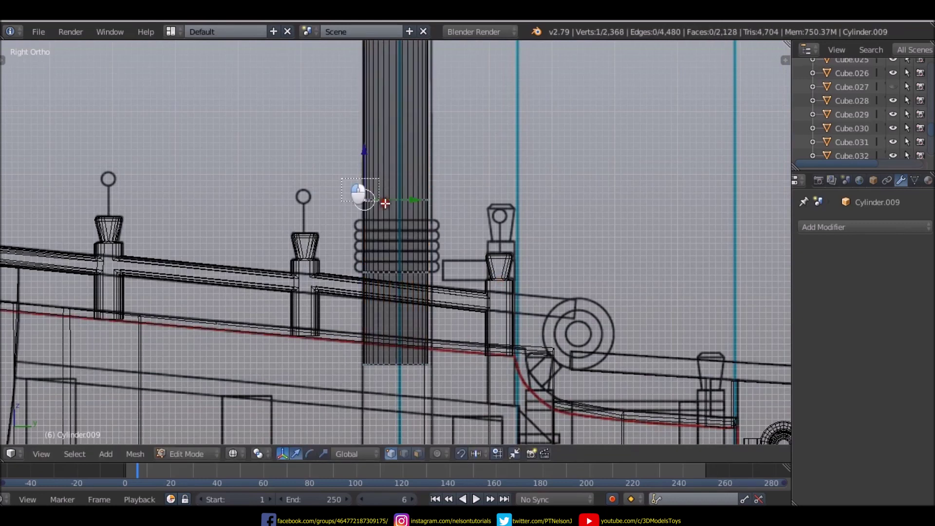
pyautogui.keyDown('alt'); pyautogui.rightClick(385, 200); pyautogui.keyUp('alt')
pyautogui.press('g')
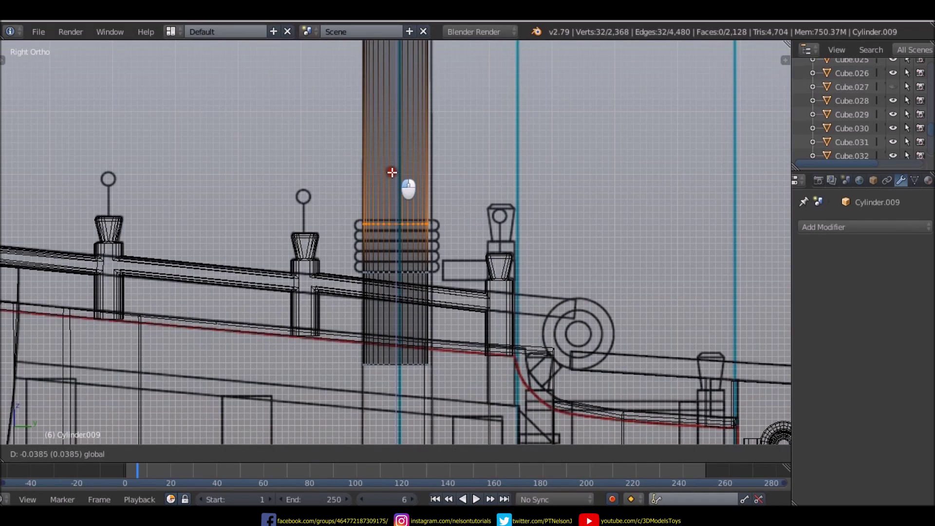
pyautogui.click(392, 174)
# - Raise the edge loop below the rope band up to the band
pyautogui.scroll(-3, 392, 323)
pyautogui.scroll(-2, 396, 184)
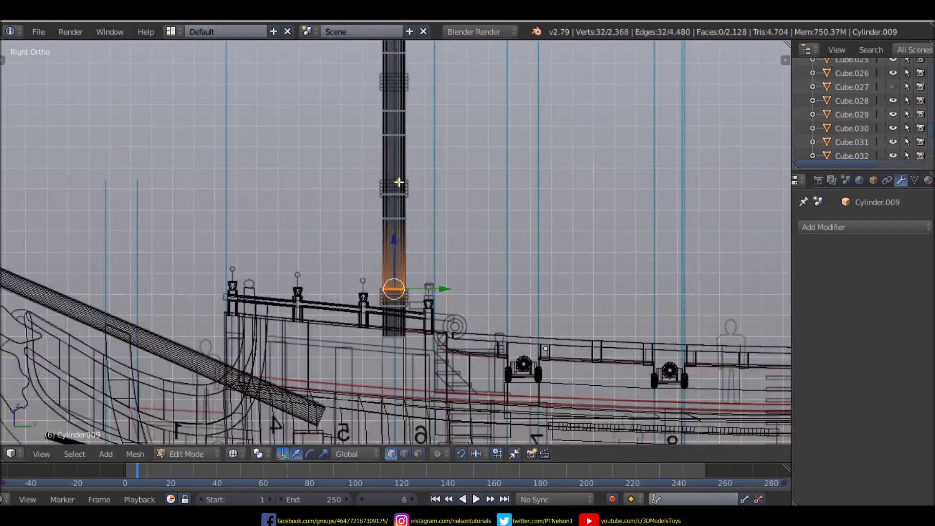
pyautogui.scroll(6, 399, 178)
pyautogui.rightClick(371, 213)
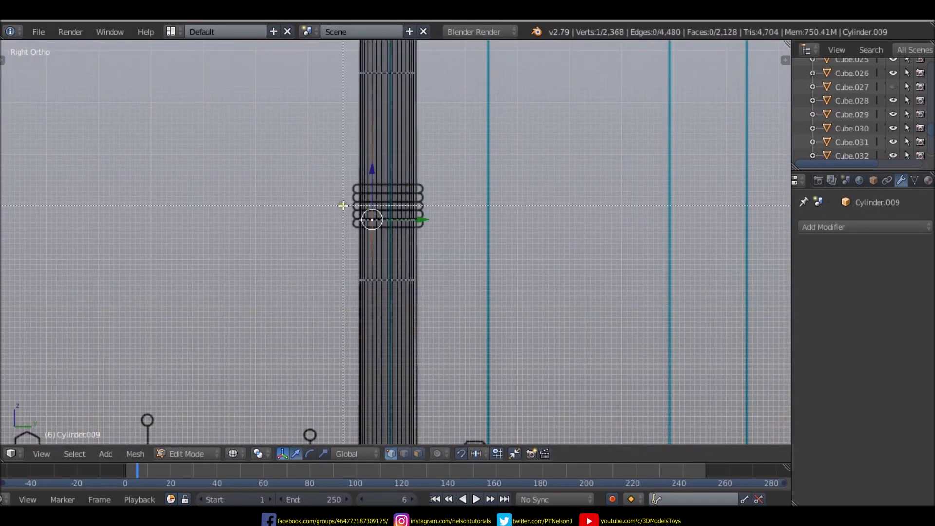
pyautogui.keyDown('alt'); pyautogui.rightClick(410, 205); pyautogui.keyUp('alt')
pyautogui.press('g')
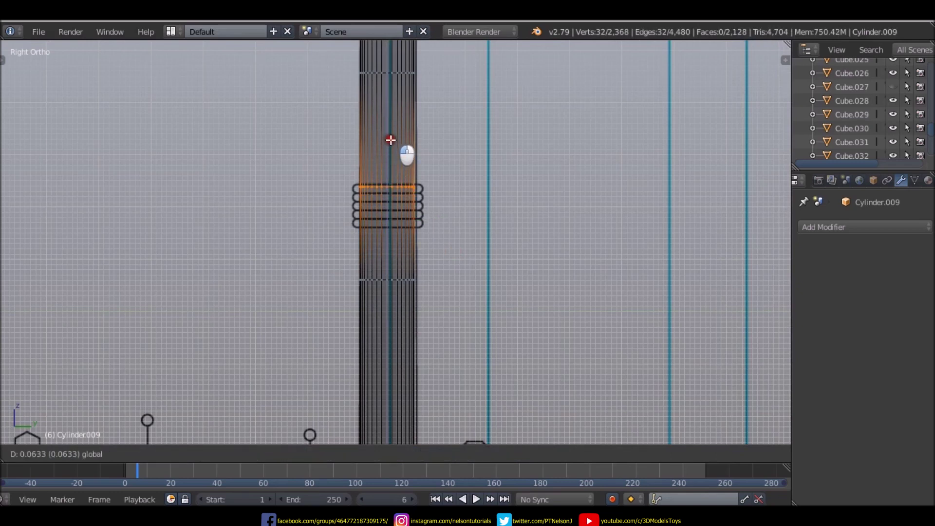
pyautogui.click(390, 139)
# - Select the linked lower mast section and slide it vertically along Z into position
pyautogui.press('a')
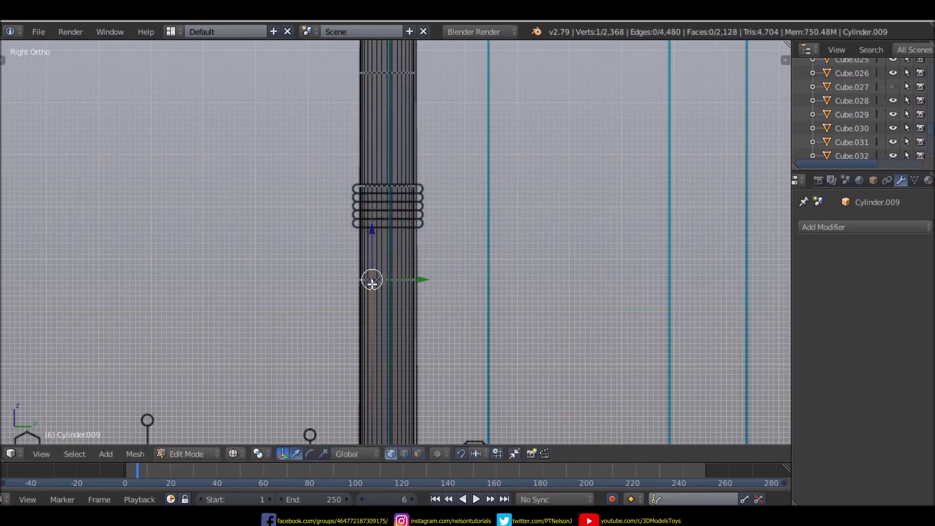
pyautogui.keyDown('alt'); pyautogui.rightClick(371, 278); pyautogui.keyUp('alt')
pyautogui.press('l')
pyautogui.press('g')
pyautogui.press('z')
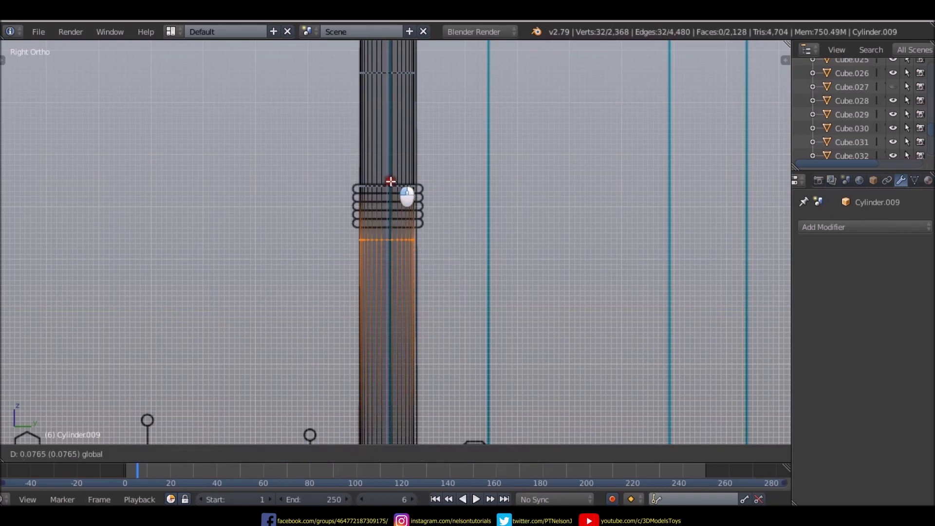
pyautogui.click(408, 197)
pyautogui.scroll(-5, 394, 333)
pyautogui.scroll(5, 395, 307)
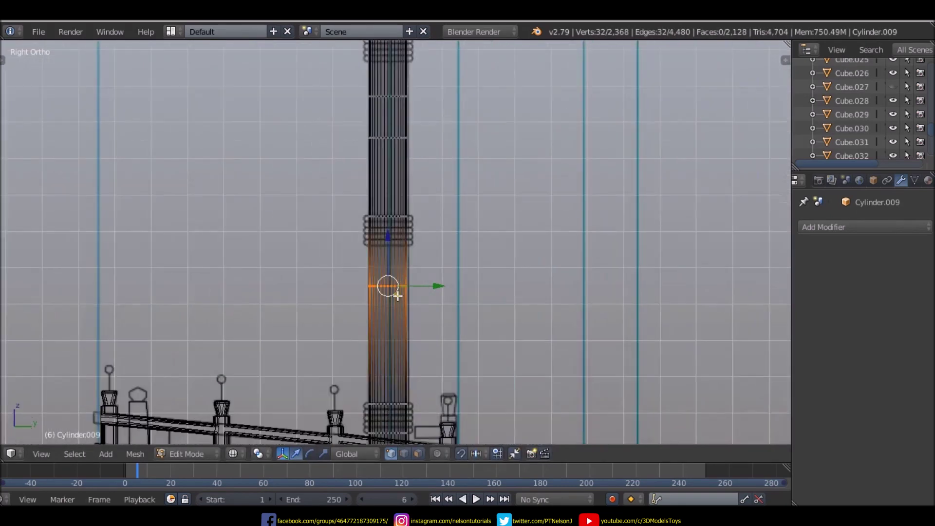
pyautogui.scroll(4, 404, 285)
pyautogui.press('g')
pyautogui.press('z')
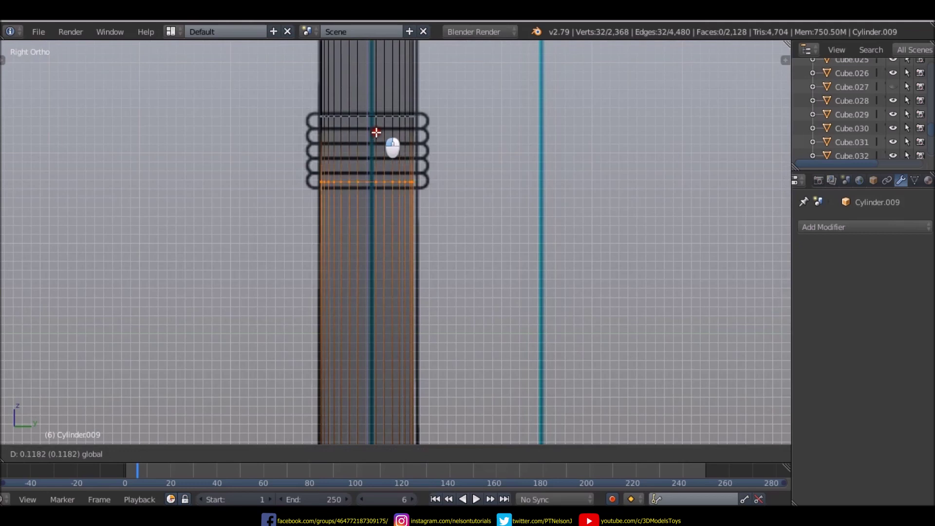
pyautogui.click(414, 261)
pyautogui.scroll(-4, 416, 283)
pyautogui.scroll(-3, 411, 196)
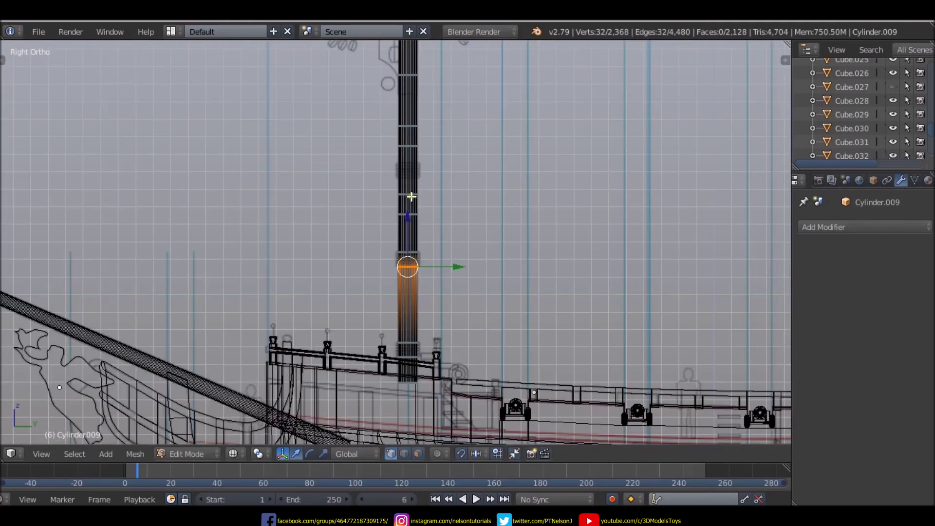
pyautogui.scroll(3, 404, 212)
# - Raise the upper band's loops along the mast, then nudge them slightly higher
pyautogui.rightClick(395, 208)
pyautogui.scroll(-4, 394, 287)
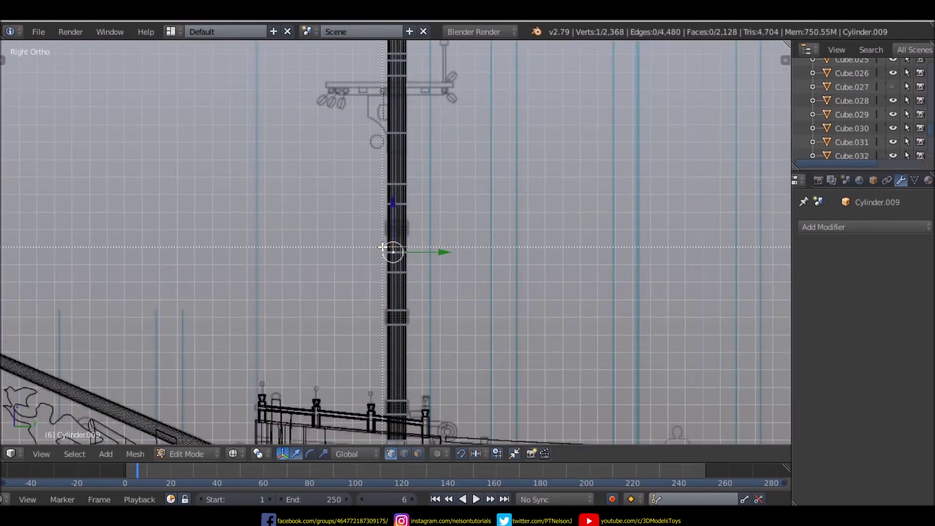
pyautogui.moveTo(382, 247); pyautogui.dragTo(431, 288)
pyautogui.press('g')
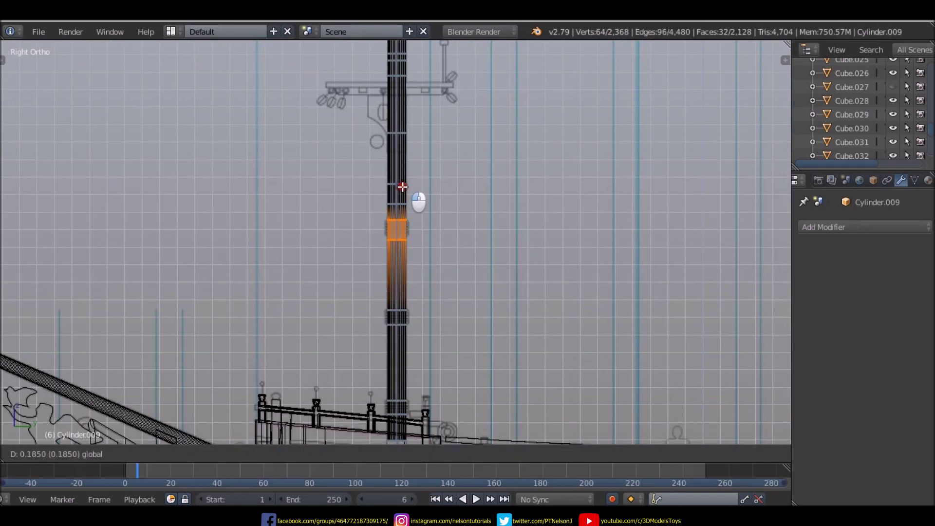
pyautogui.click(416, 207)
pyautogui.scroll(3, 406, 237)
pyautogui.scroll(4, 406, 237)
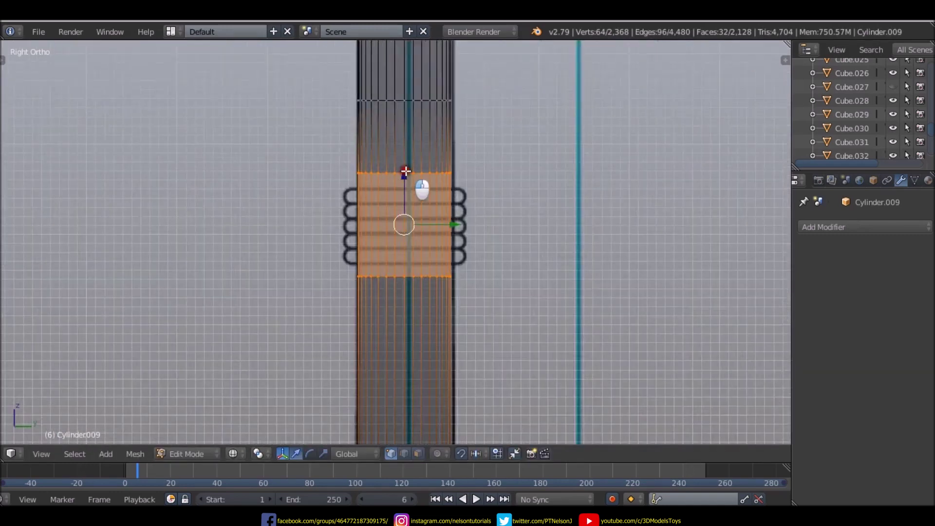
pyautogui.press('g')
pyautogui.click(407, 168)
# - Lower the edge loop above the upper rope band onto the band top
pyautogui.rightClick(368, 164)
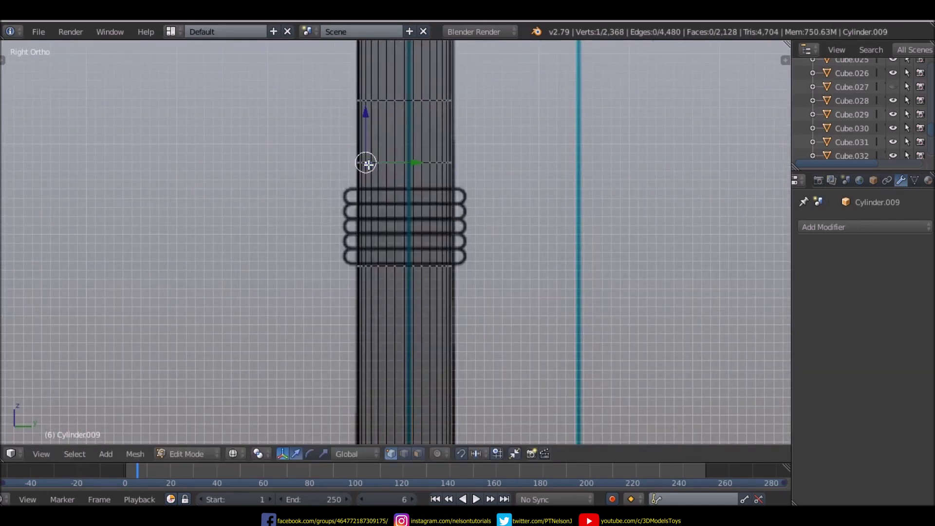
pyautogui.keyDown('alt'); pyautogui.rightClick(419, 162); pyautogui.keyUp('alt')
pyautogui.press('g')
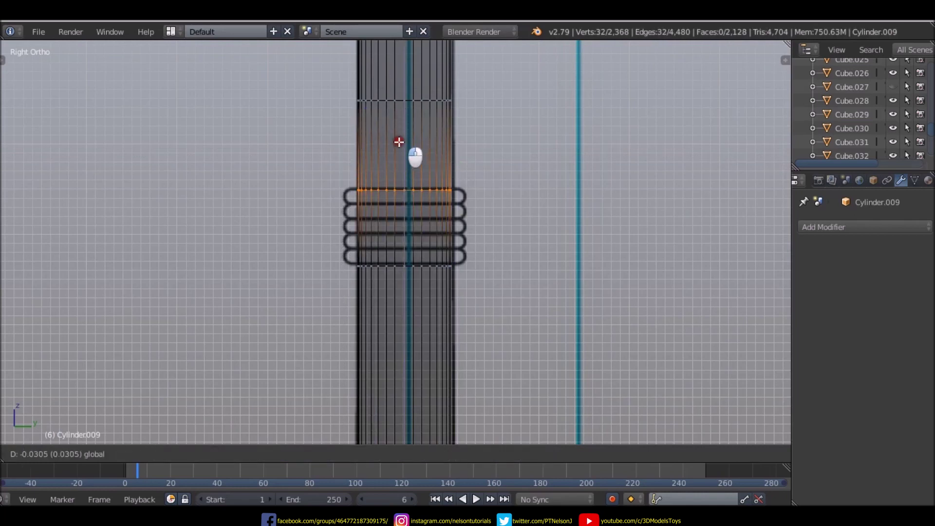
pyautogui.click(399, 142)
pyautogui.scroll(-5, 401, 292)
pyautogui.scroll(-3, 377, 241)
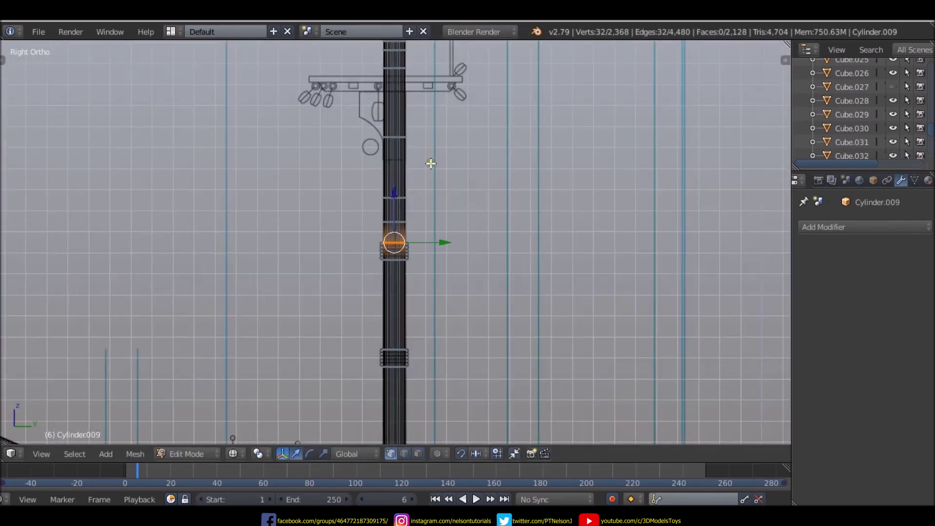
pyautogui.scroll(2, 402, 111)
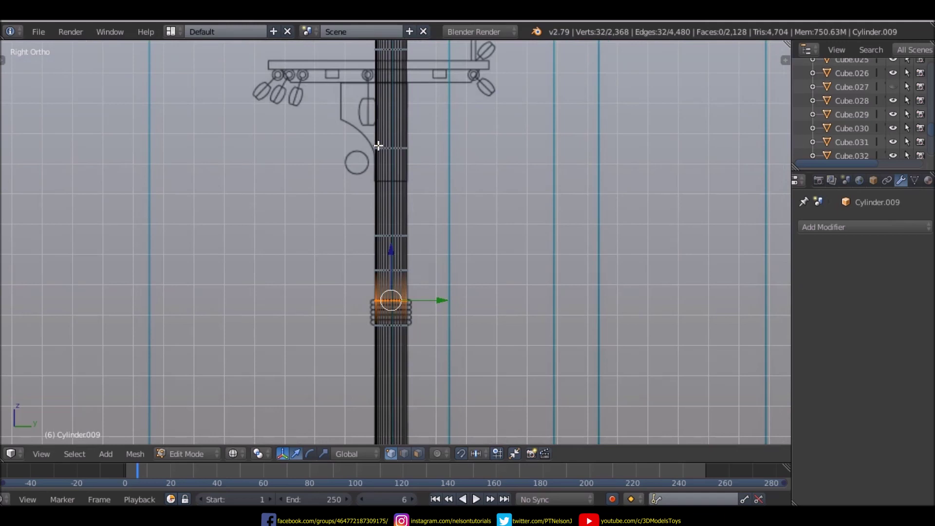
pyautogui.scroll(-2, 387, 222)
pyautogui.scroll(-2, 385, 228)
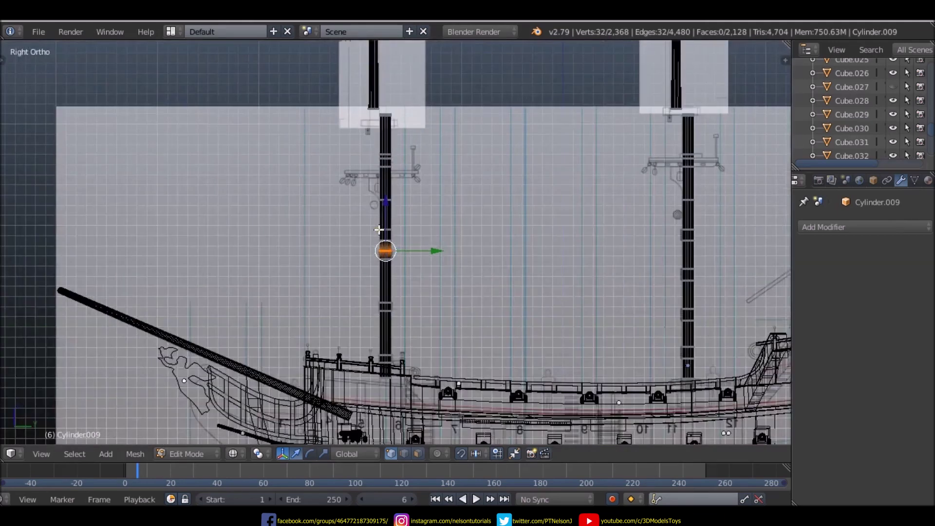
pyautogui.scroll(3, 392, 104)
pyautogui.scroll(3, 393, 111)
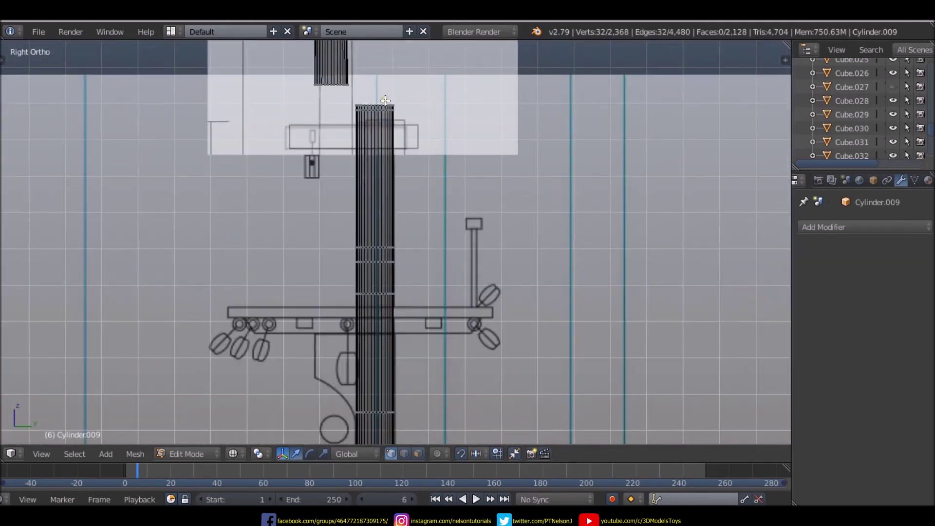
# - Select the mast's top cap and lower it slightly
pyautogui.rightClick(384, 103)
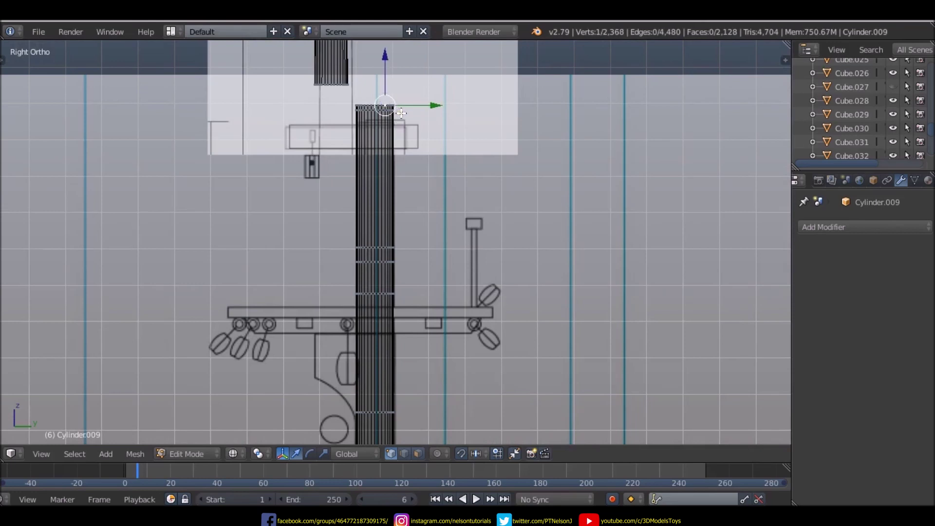
pyautogui.moveTo(343, 99); pyautogui.dragTo(398, 111)
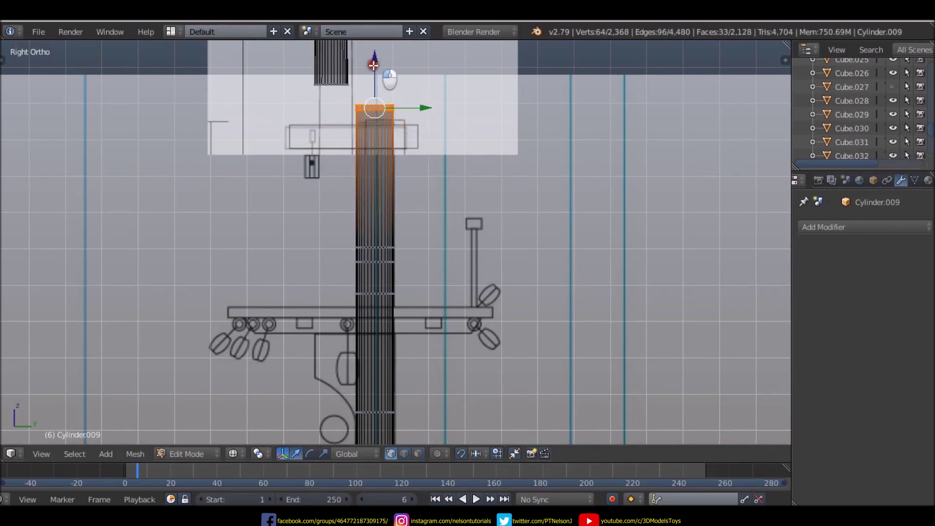
pyautogui.moveTo(374, 65); pyautogui.dragTo(374, 69)
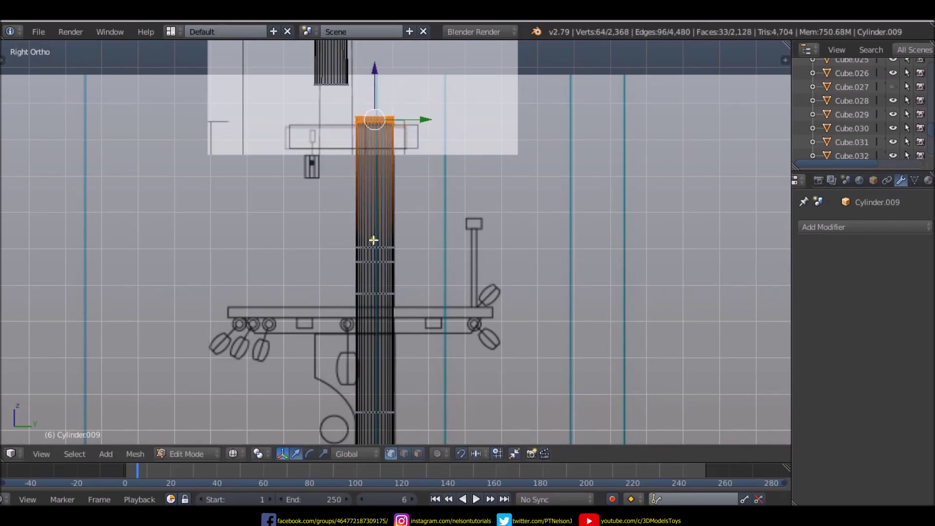
pyautogui.rightClick(353, 247)
# - Raise two mid-mast edge loops up to the blueprint bands
pyautogui.keyDown('alt'); pyautogui.rightClick(390, 262); pyautogui.keyUp('alt')
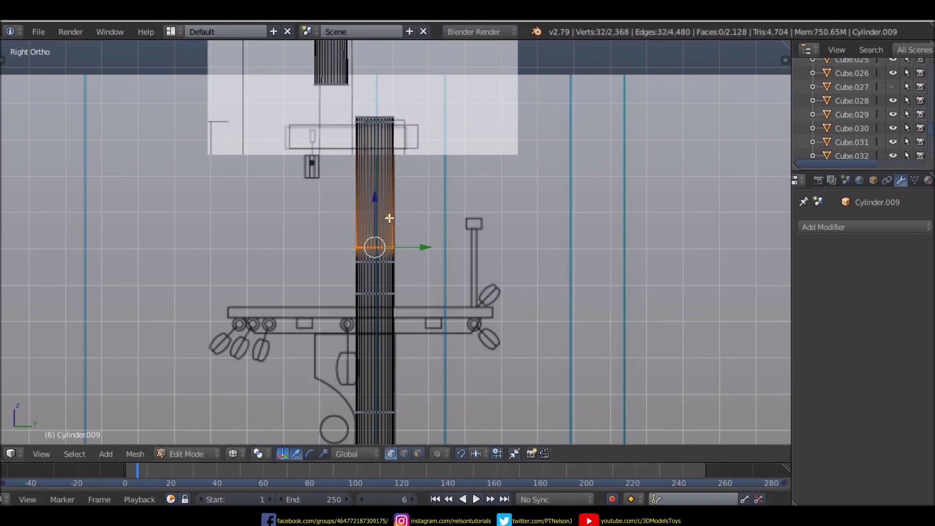
pyautogui.moveTo(376, 203); pyautogui.dragTo(381, 77)
pyautogui.keyDown('alt'); pyautogui.rightClick(366, 262); pyautogui.keyUp('alt')
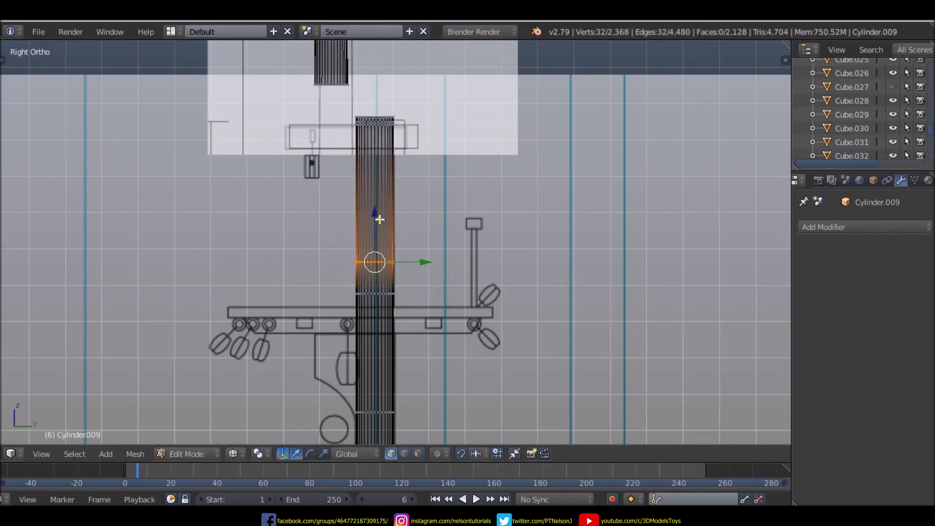
pyautogui.moveTo(380, 219); pyautogui.dragTo(376, 107)
pyautogui.click(376, 106)
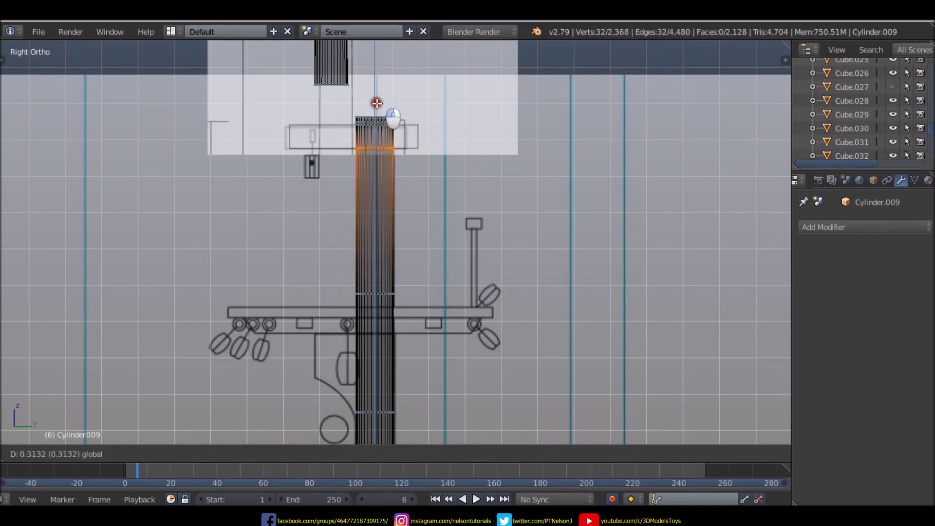
# - Lower another mast ring slightly to match its blueprint band
pyautogui.rightClick(367, 293)
pyautogui.keyDown('alt'); pyautogui.rightClick(370, 294); pyautogui.keyUp('alt')
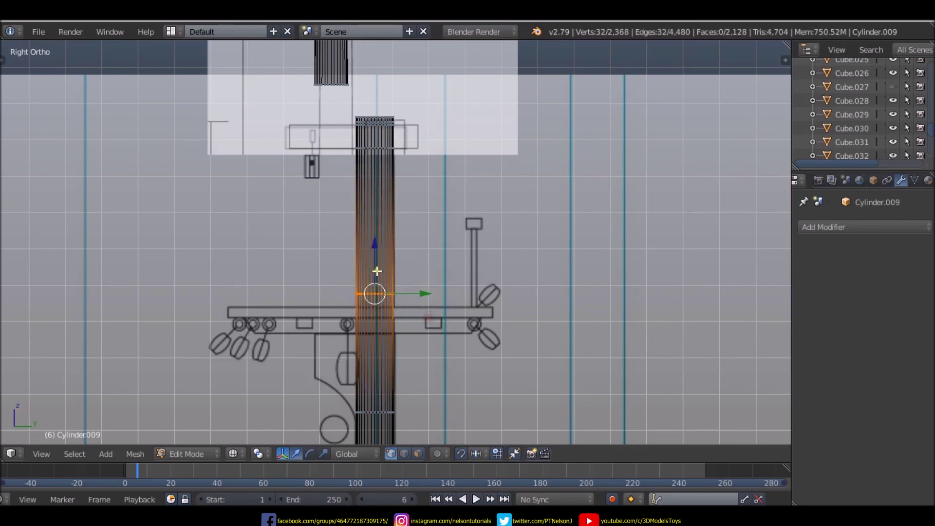
pyautogui.moveTo(373, 242); pyautogui.dragTo(373, 259)
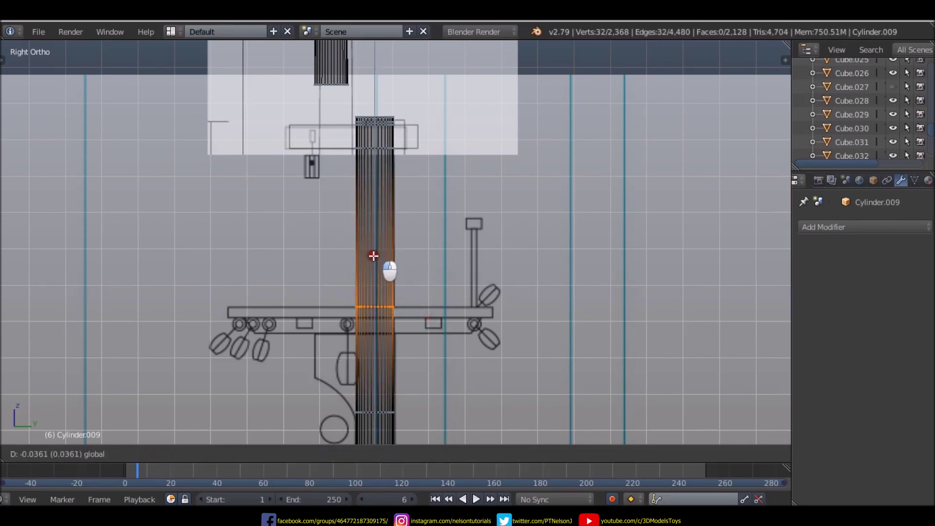
pyautogui.click(374, 259)
pyautogui.scroll(-3, 373, 258)
pyautogui.scroll(2, 384, 316)
# - Move a lower mast ring up to its blueprint band
pyautogui.rightClick(372, 293)
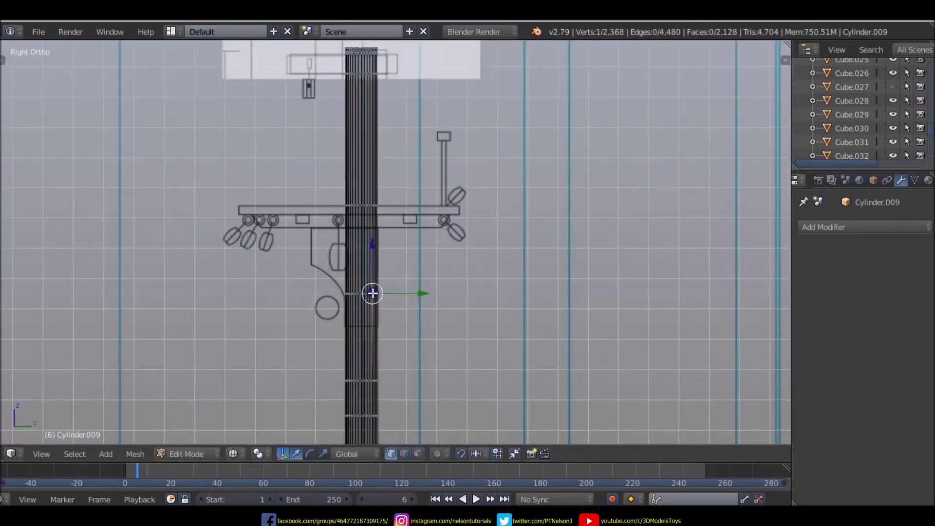
pyautogui.scroll(-3, 346, 313)
pyautogui.scroll(2, 380, 307)
pyautogui.scroll(2, 400, 302)
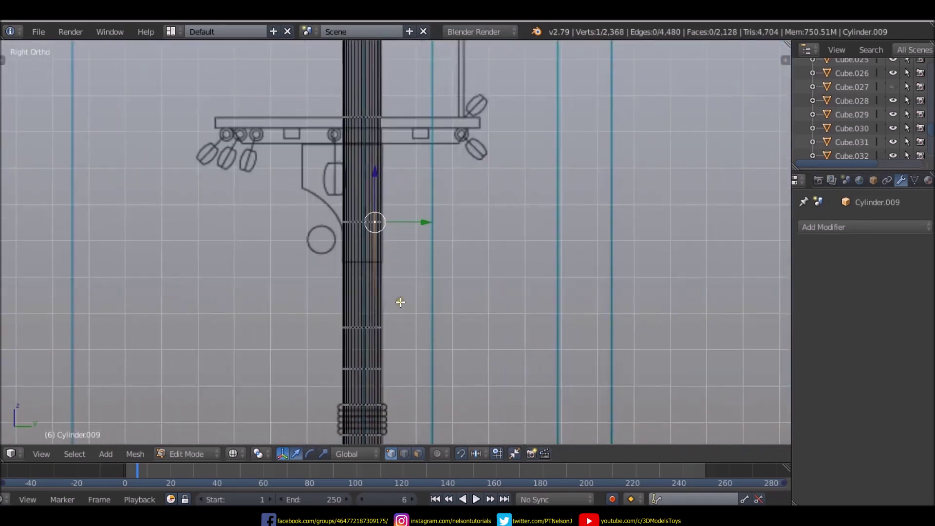
pyautogui.keyDown('alt'); pyautogui.rightClick(378, 194); pyautogui.keyUp('alt')
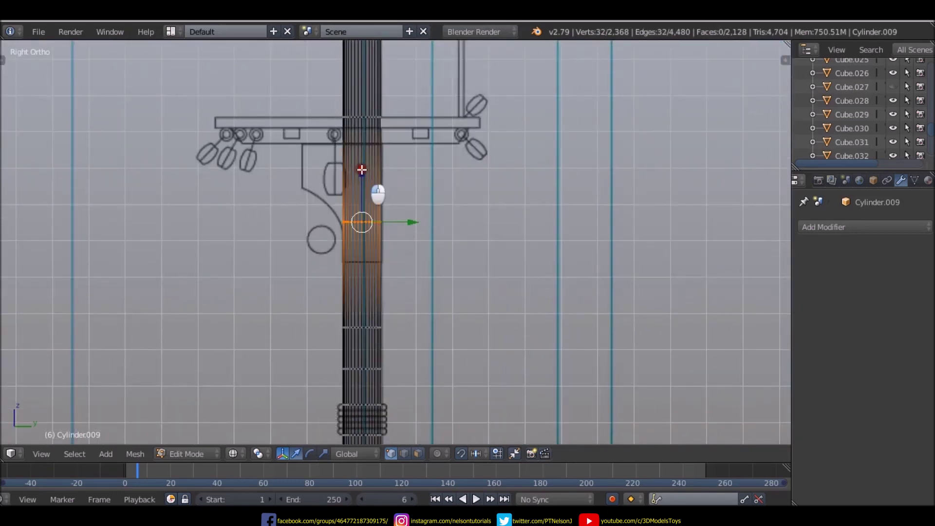
pyautogui.press('g')
pyautogui.click(362, 87)
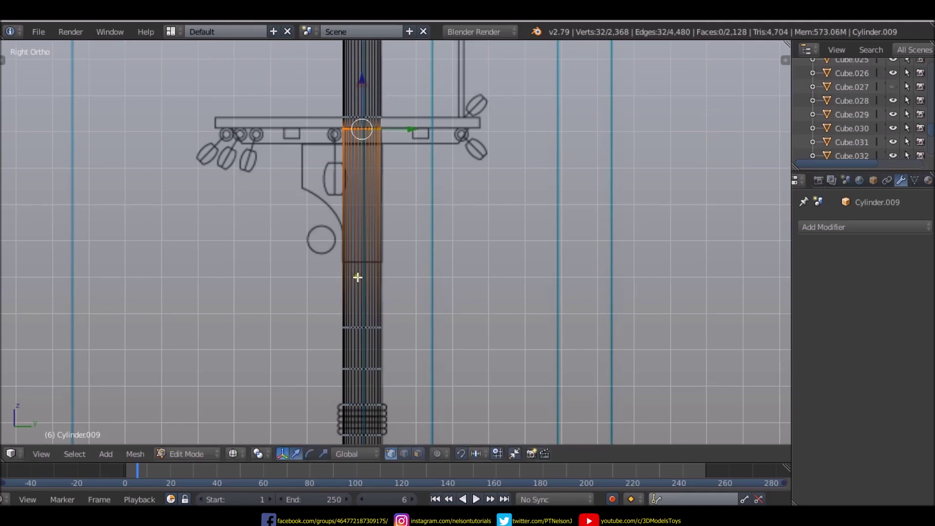
# - Raise a ring to the deck line and box-select and raise another lower ring
pyautogui.rightClick(348, 322)
pyautogui.keyDown('alt'); pyautogui.rightClick(363, 275); pyautogui.keyUp('alt')
pyautogui.press('g')
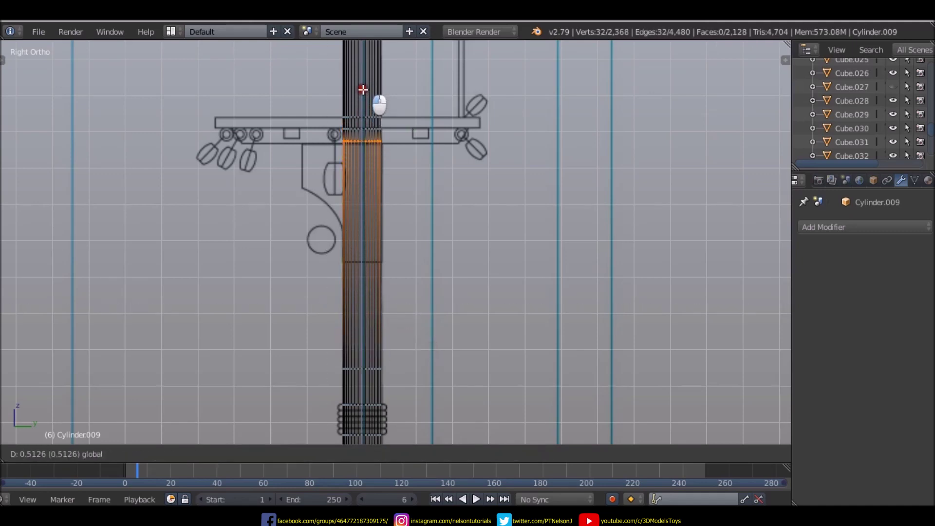
pyautogui.click(363, 91)
pyautogui.rightClick(358, 368)
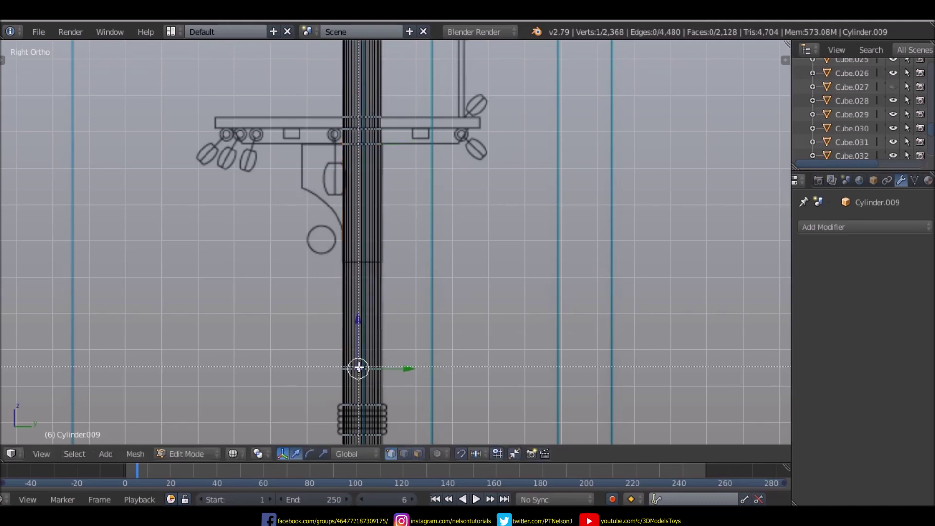
pyautogui.moveTo(320, 346); pyautogui.dragTo(402, 388)
pyautogui.press('g')
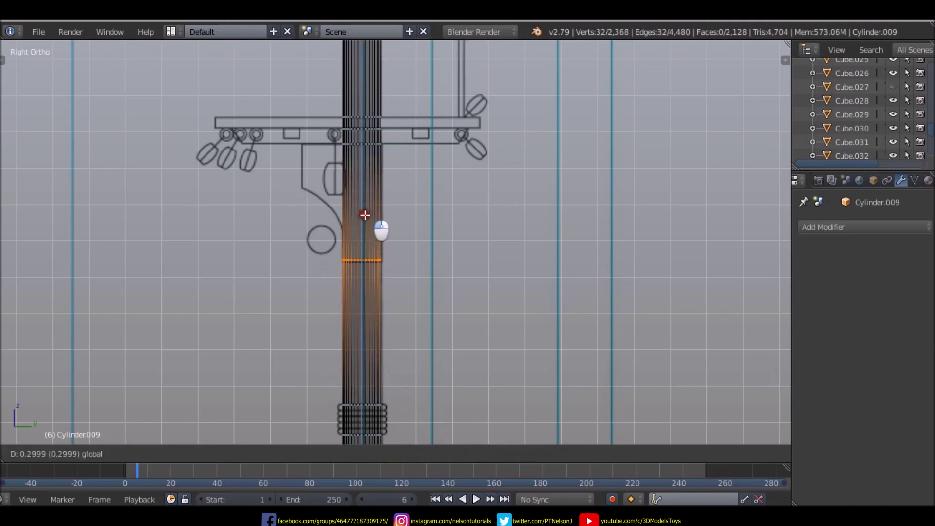
pyautogui.click(366, 216)
# - Box-select the topmast's bottom ring and extend it down the mast
pyautogui.scroll(-8, 445, 313)
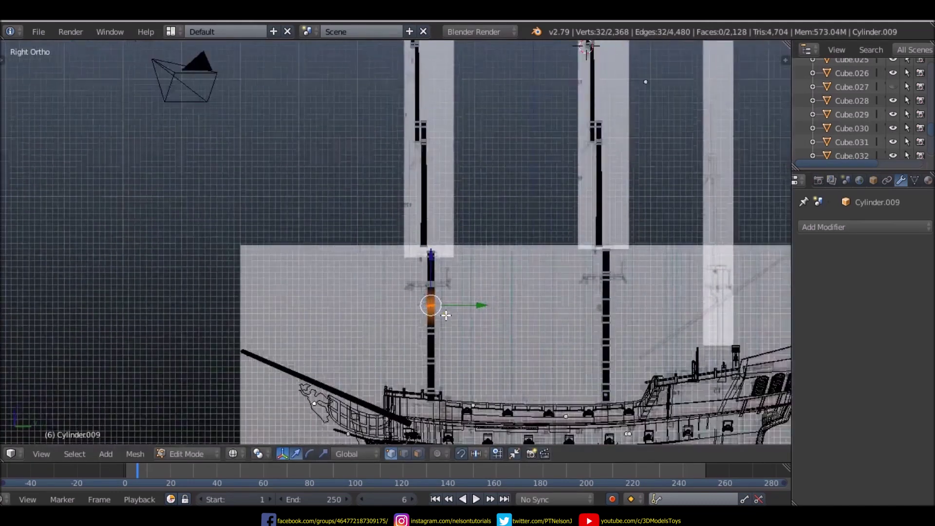
pyautogui.scroll(5, 423, 219)
pyautogui.scroll(4, 423, 219)
pyautogui.scroll(2, 427, 250)
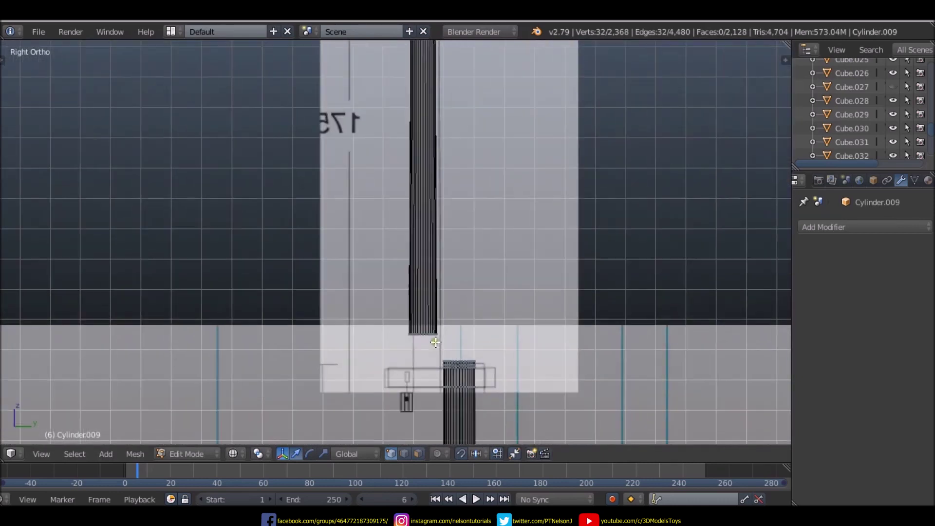
pyautogui.rightClick(412, 330)
pyautogui.press('b')
pyautogui.moveTo(344, 291); pyautogui.dragTo(458, 363)
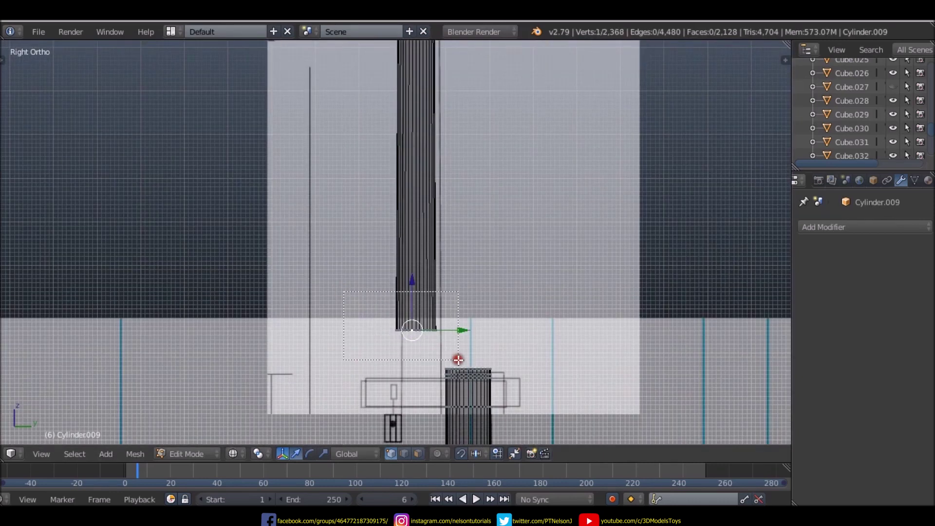
pyautogui.scroll(-4, 457, 365)
pyautogui.scroll(4, 457, 365)
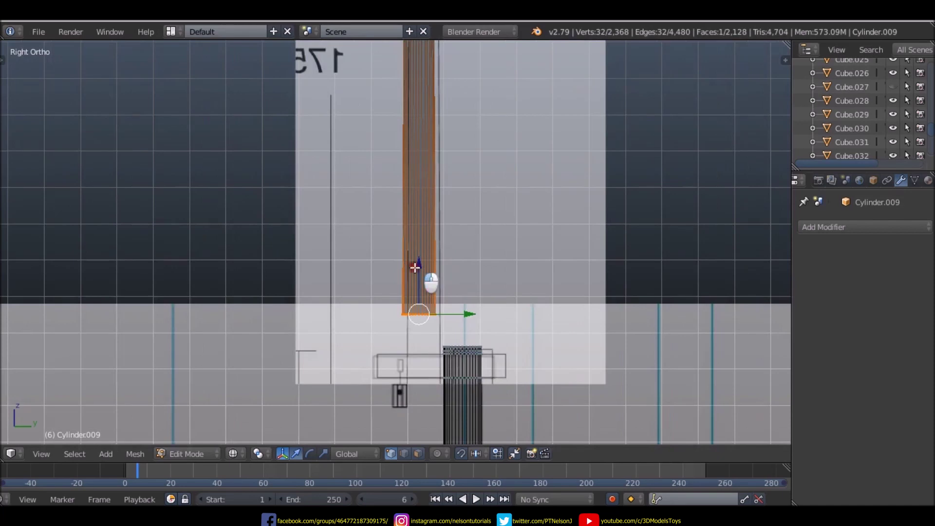
pyautogui.moveTo(414, 267); pyautogui.dragTo(411, 336)
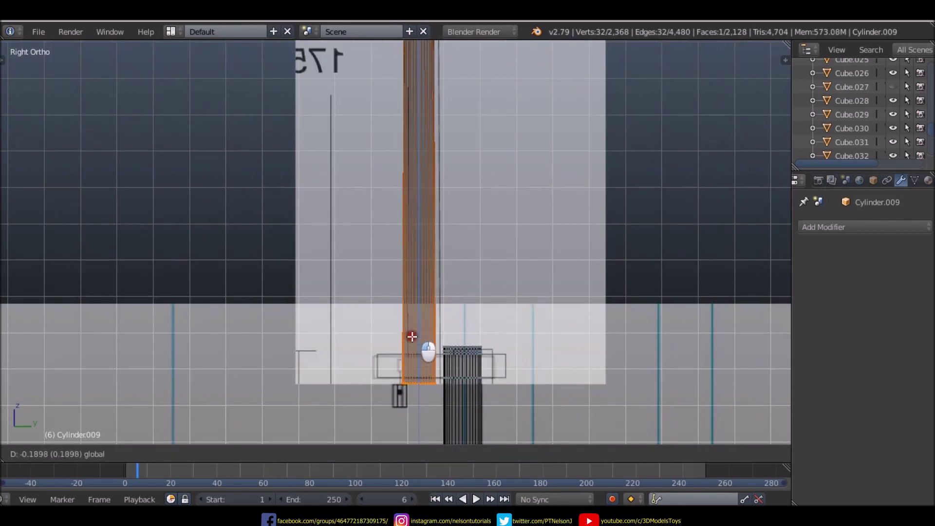
pyautogui.click(412, 336)
# - Box-select the whole topmast cylinder and lower it
pyautogui.scroll(-4, 412, 337)
pyautogui.scroll(3, 424, 227)
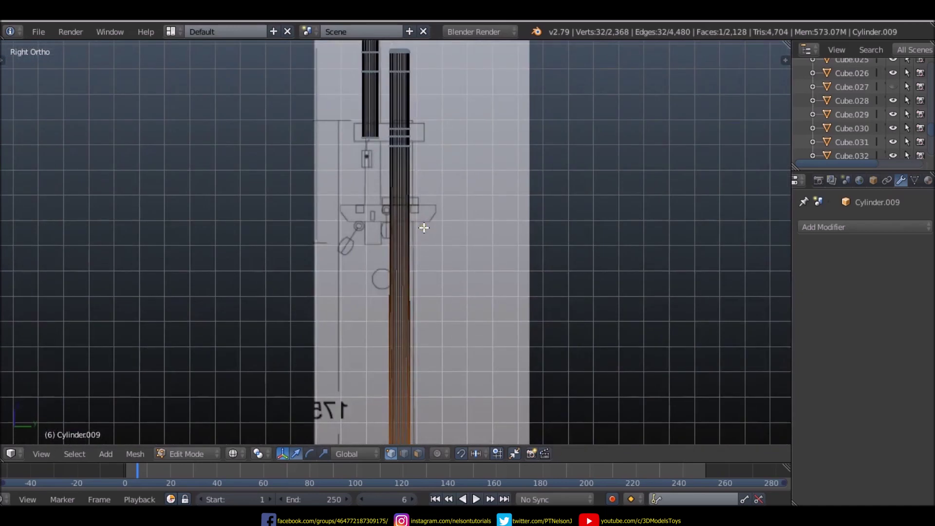
pyautogui.scroll(-4, 428, 251)
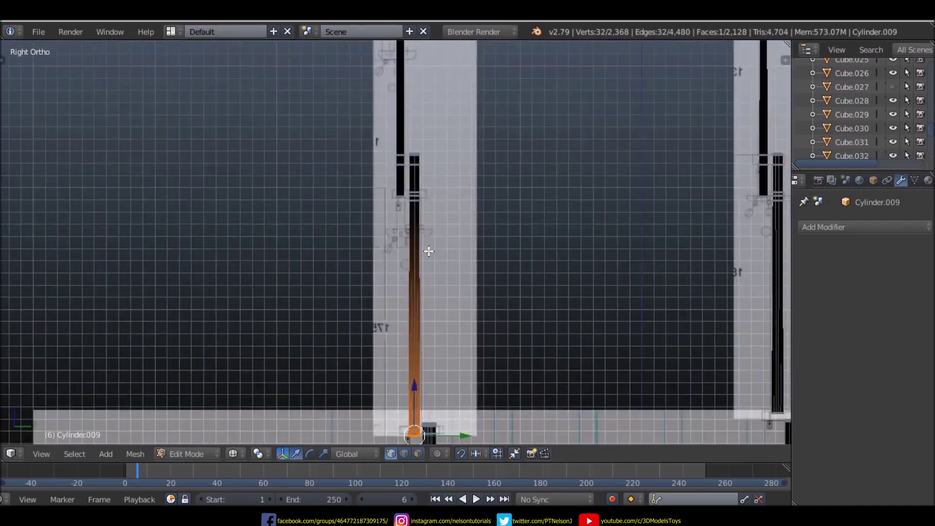
pyautogui.scroll(5, 418, 219)
pyautogui.scroll(1, 436, 205)
pyautogui.scroll(1, 437, 211)
pyautogui.scroll(-1, 437, 211)
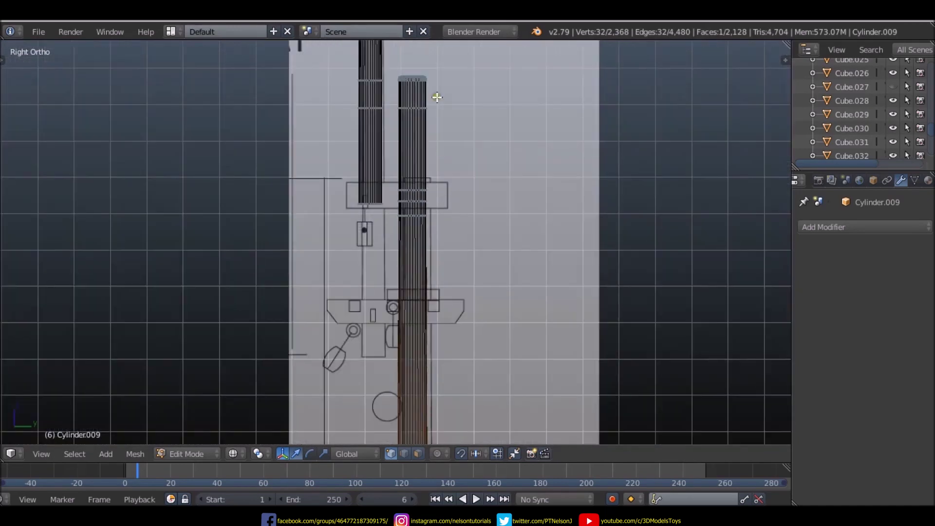
pyautogui.rightClick(409, 80)
pyautogui.press('b')
pyautogui.moveTo(471, 55); pyautogui.dragTo(410, 319)
pyautogui.press('KP_Decimal')
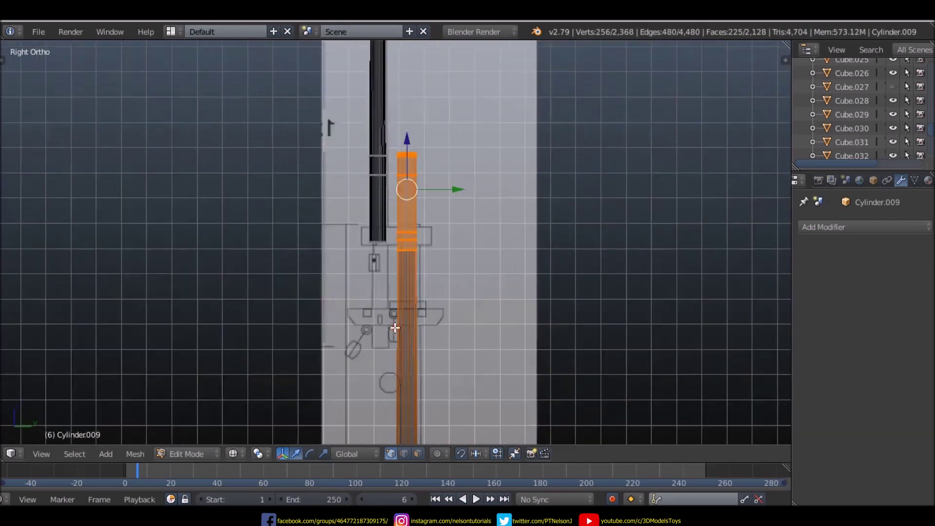
pyautogui.moveTo(406, 217); pyautogui.dragTo(404, 249)
# - Move a lower topmast ring slightly down
pyautogui.scroll(-2, 417, 312)
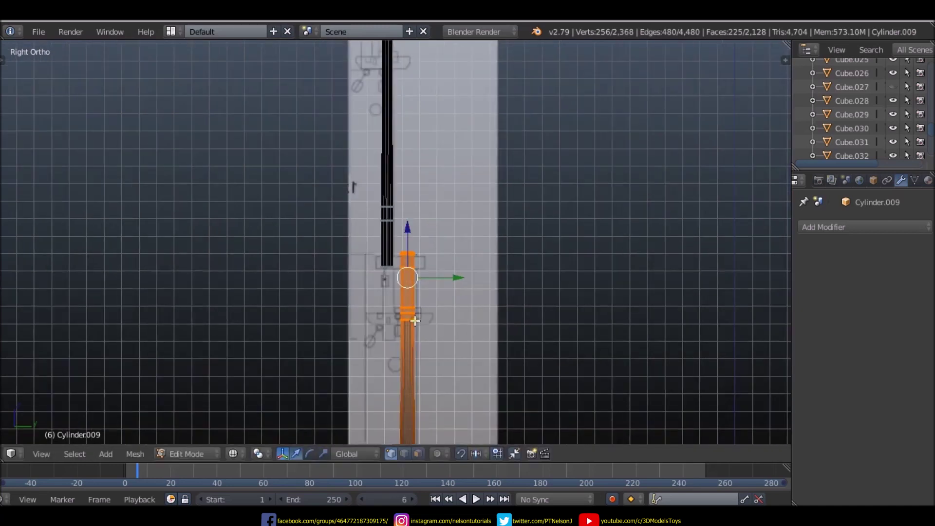
pyautogui.scroll(5, 416, 312)
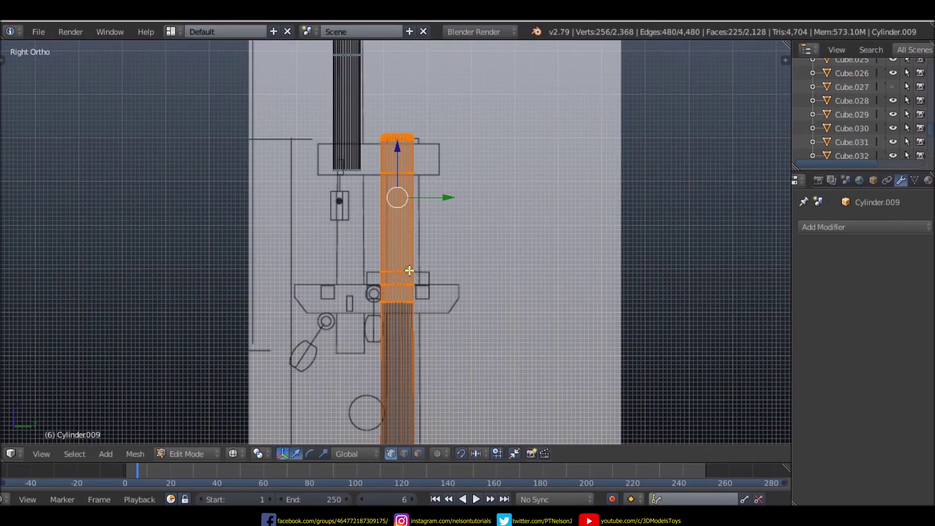
pyautogui.scroll(-5, 409, 270)
pyautogui.scroll(3, 405, 278)
pyautogui.scroll(5, 404, 280)
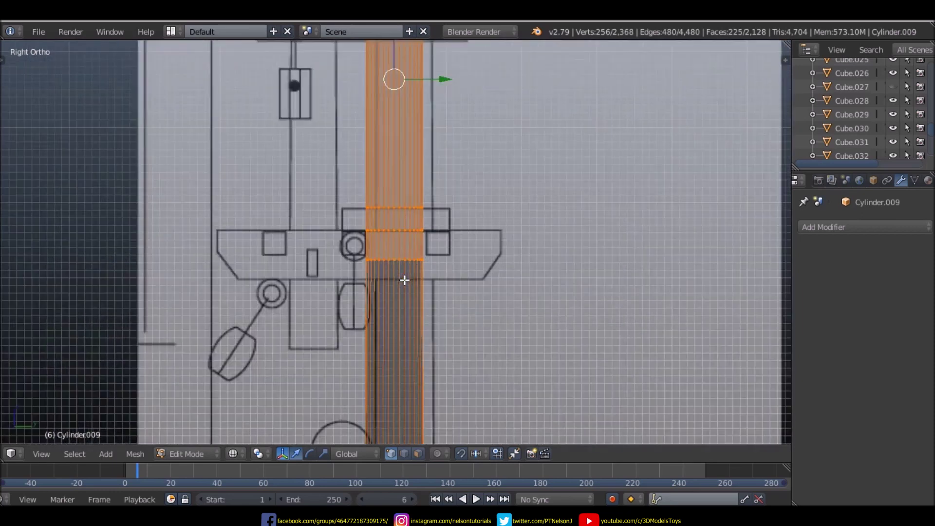
pyautogui.press('a')
pyautogui.keyDown('alt'); pyautogui.rightClick(376, 259); pyautogui.keyUp('alt')
pyautogui.moveTo(397, 215); pyautogui.dragTo(395, 234)
# - Nudge another topmast ring slightly down to the reference mark
pyautogui.rightClick(375, 230)
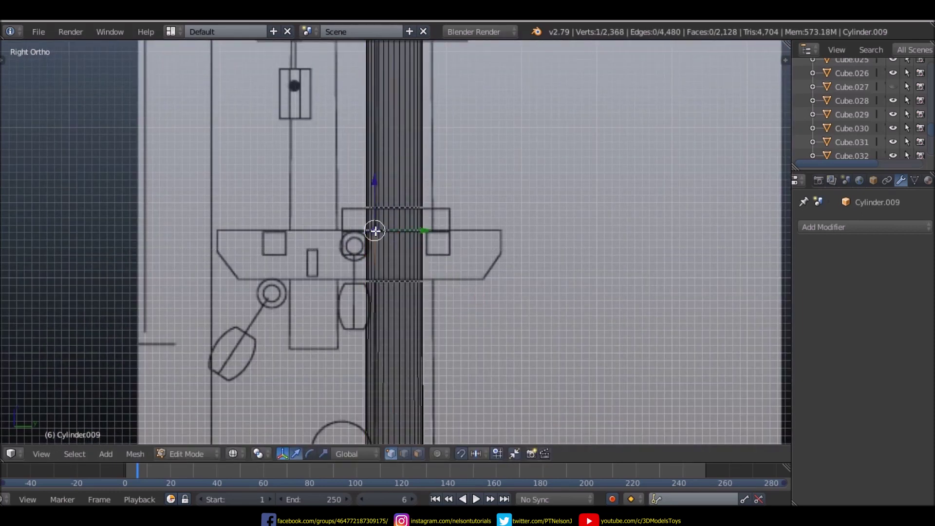
pyautogui.scroll(-5, 409, 266)
pyautogui.scroll(4, 410, 156)
pyautogui.scroll(2, 378, 181)
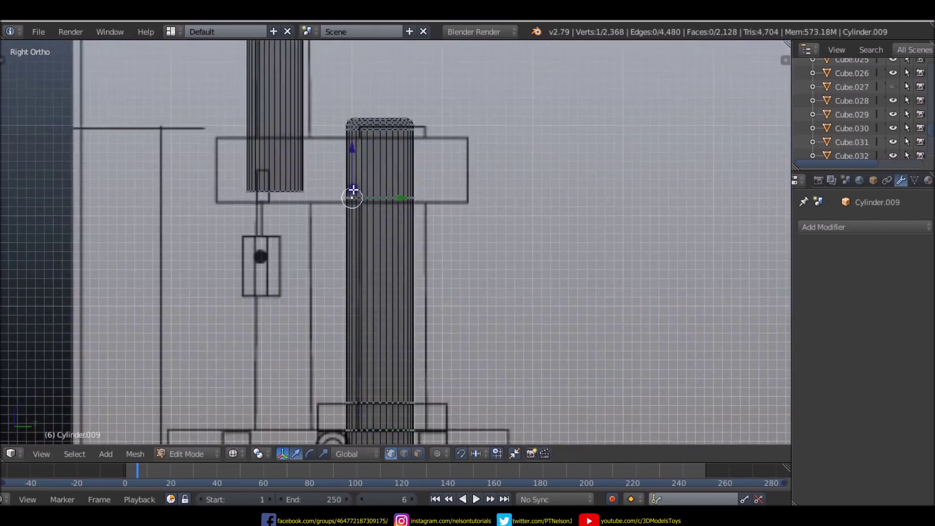
pyautogui.keyDown('alt'); pyautogui.rightClick(351, 197); pyautogui.keyUp('alt')
pyautogui.moveTo(378, 144); pyautogui.dragTo(379, 151)
pyautogui.scroll(3, 401, 138)
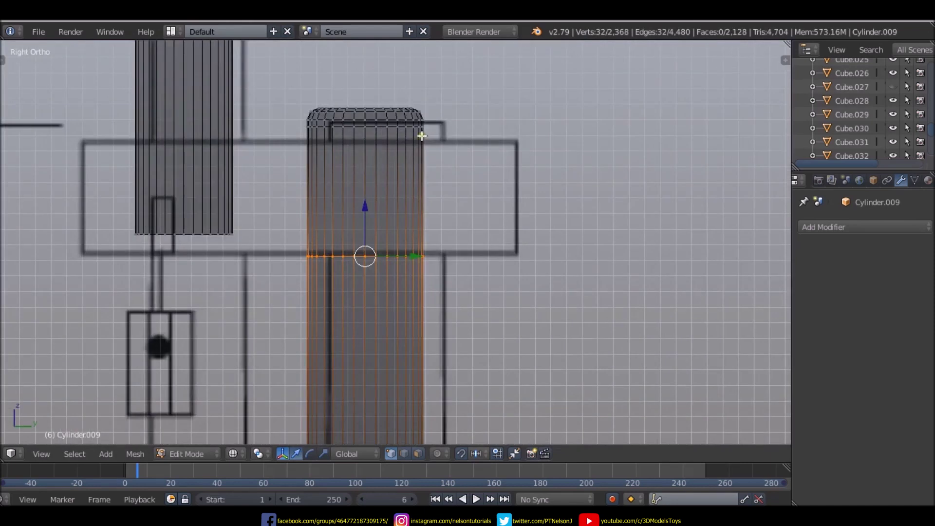
pyautogui.click(443, 166)
# - Box-select the topmast's upper ring and move it along Z only
pyautogui.rightClick(419, 127)
pyautogui.press('b')
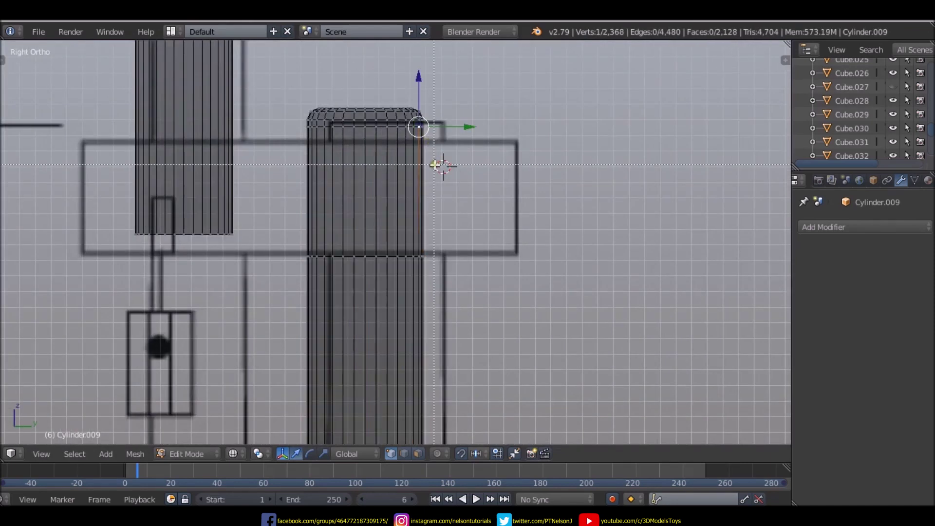
pyautogui.moveTo(434, 165); pyautogui.dragTo(294, 123)
pyautogui.press('g')
pyautogui.press('z')
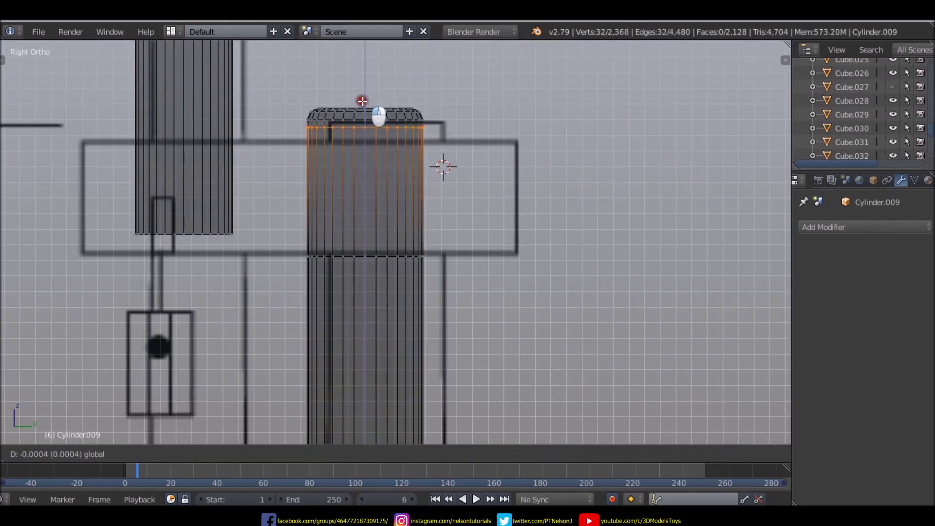
pyautogui.click(363, 95)
# - Select the whole linked topmast mesh and move it lower
pyautogui.scroll(-10, 443, 151)
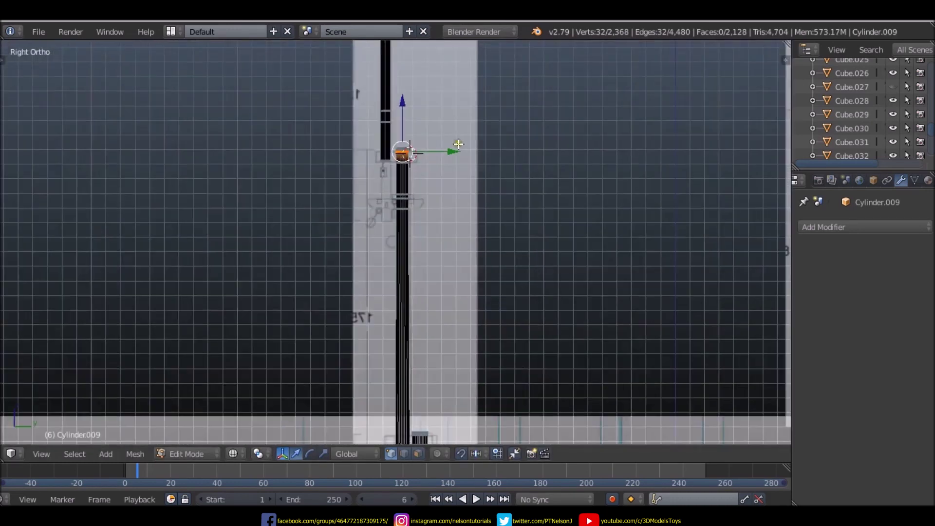
pyautogui.scroll(-5, 455, 154)
pyautogui.scroll(3, 442, 265)
pyautogui.scroll(3, 438, 244)
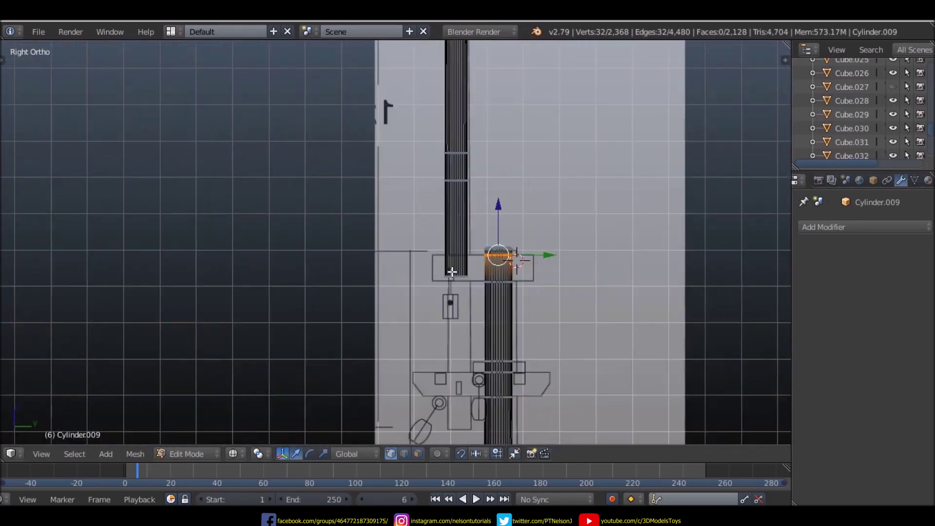
pyautogui.scroll(2, 429, 244)
pyautogui.scroll(-1, 409, 236)
pyautogui.scroll(1, 409, 236)
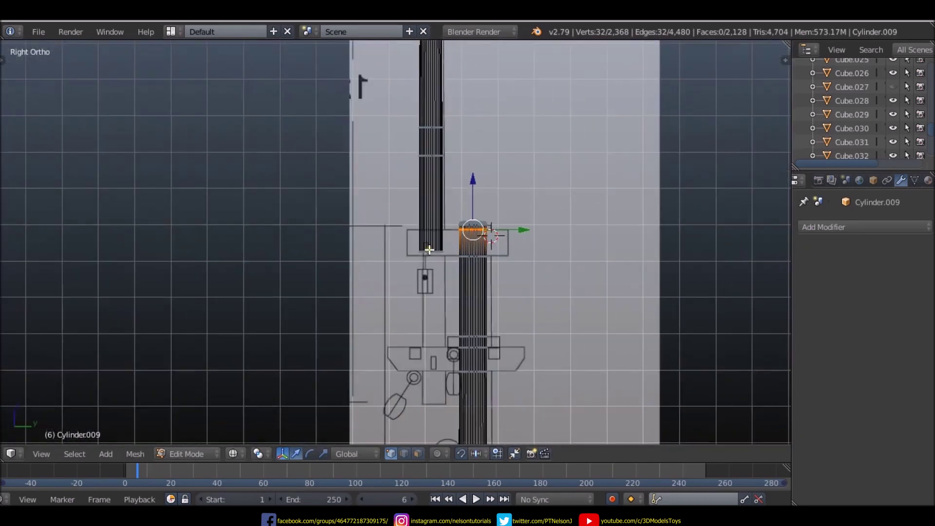
pyautogui.rightClick(428, 251)
pyautogui.hotkey('ctrl', 'l')
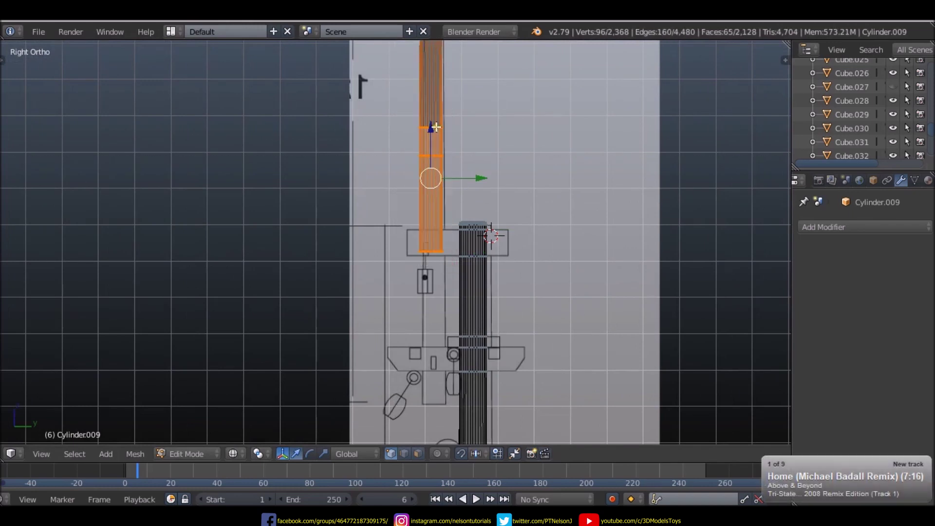
pyautogui.press('g')
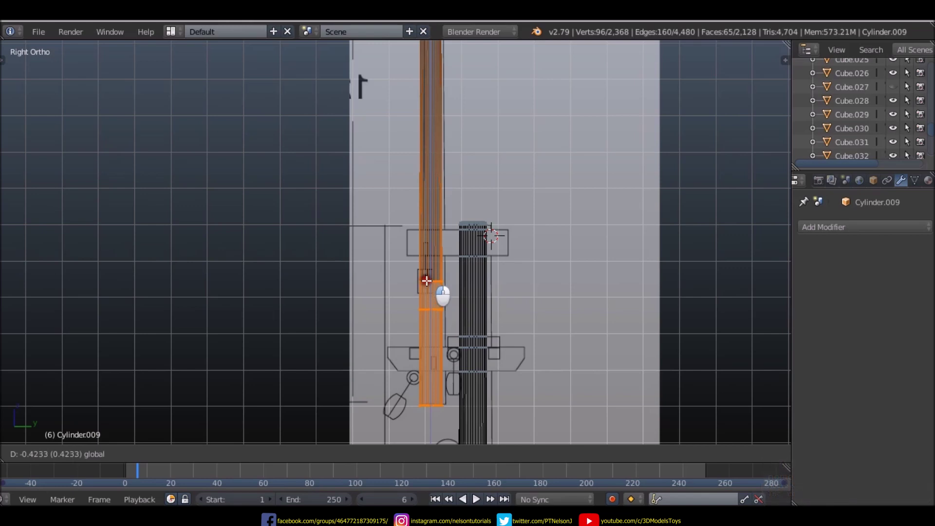
pyautogui.click(427, 279)
# - Lower one horizontal topmast ring along the Z axis
pyautogui.scroll(3, 498, 377)
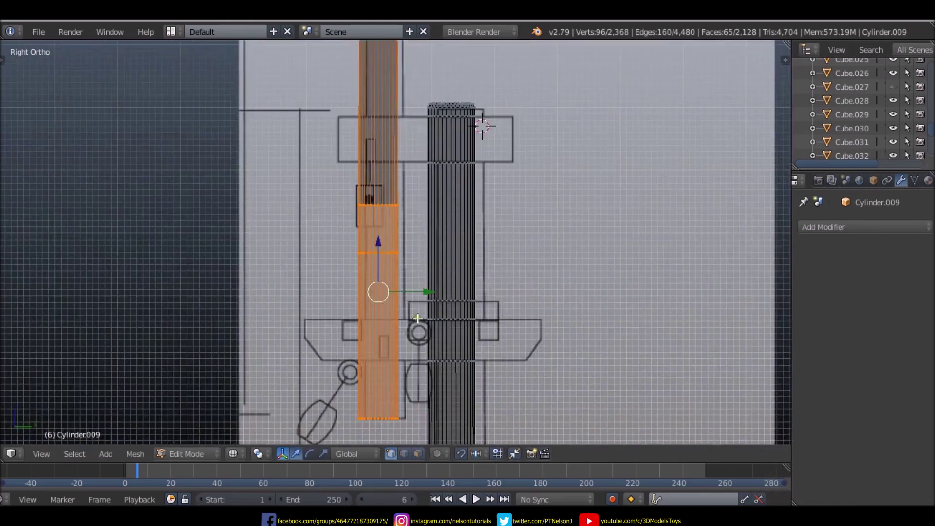
pyautogui.press('a')
pyautogui.keyDown('alt'); pyautogui.rightClick(390, 250); pyautogui.keyUp('alt')
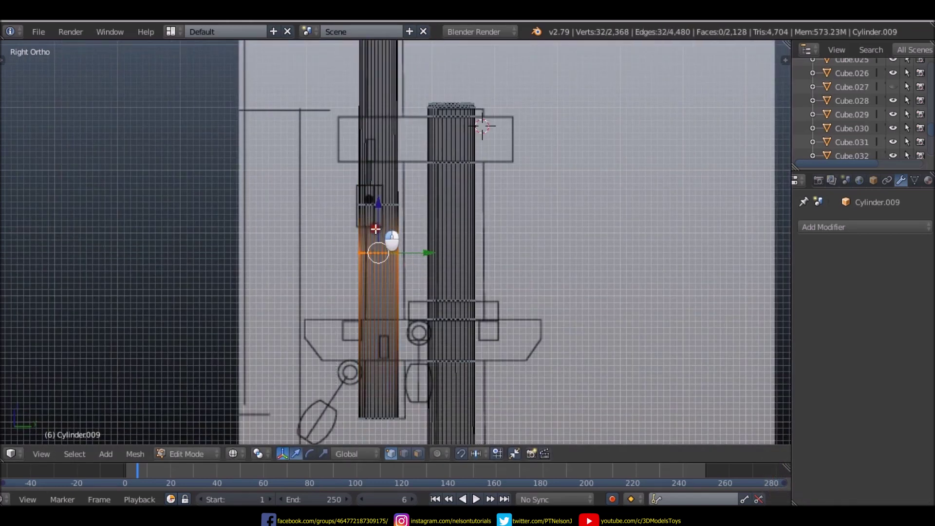
pyautogui.press('g')
pyautogui.press('z')
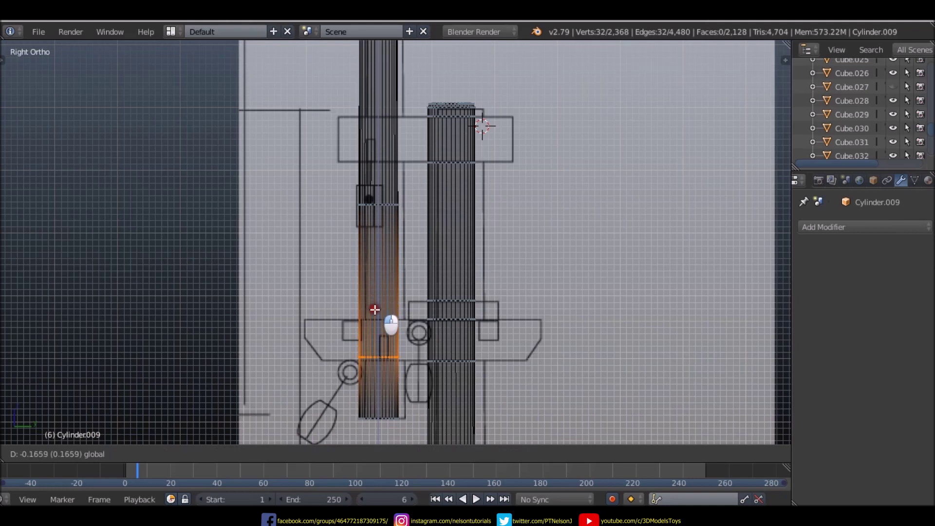
pyautogui.click(374, 309)
# - Slide the next topmast ring down to the drawing's band
pyautogui.keyDown('alt'); pyautogui.rightClick(371, 202); pyautogui.keyUp('alt')
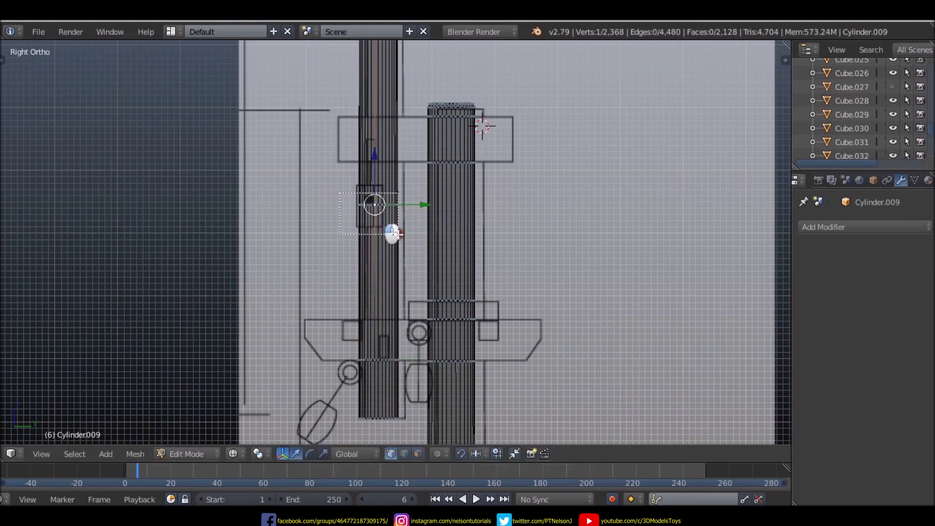
pyautogui.keyDown('alt'); pyautogui.rightClick(399, 208); pyautogui.keyUp('alt')
pyautogui.moveTo(378, 180); pyautogui.dragTo(374, 270)
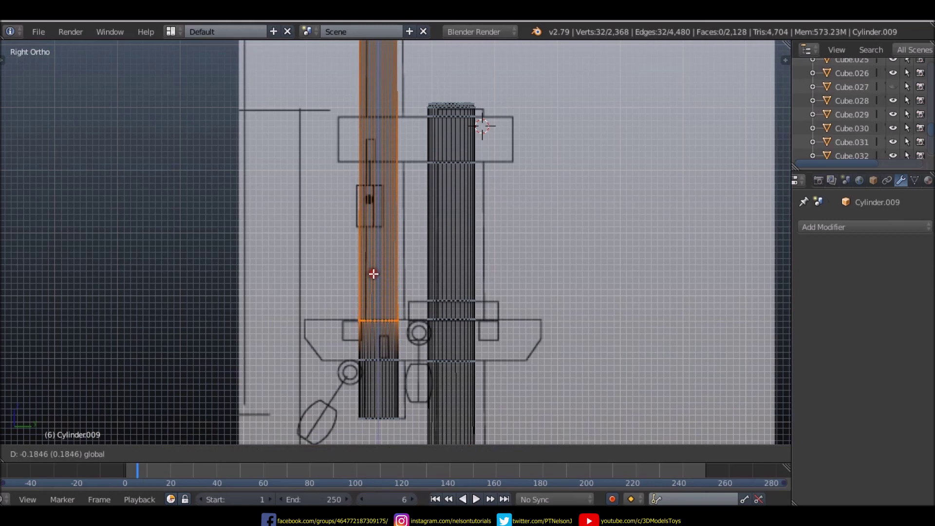
pyautogui.click(373, 274)
pyautogui.scroll(-6, 385, 268)
pyautogui.scroll(6, 399, 230)
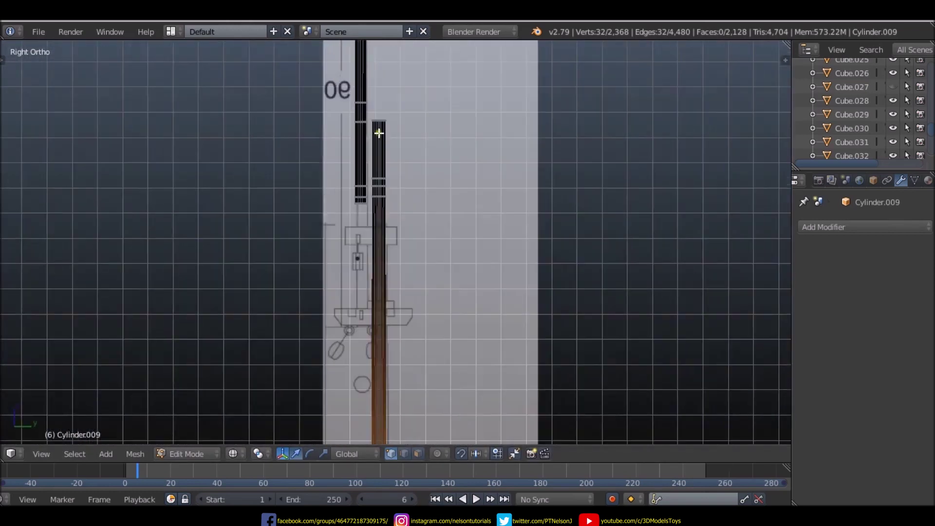
# - Box-select the lower part of the topmast and move it downward
pyautogui.rightClick(384, 117)
pyautogui.press('b')
pyautogui.moveTo(427, 85); pyautogui.dragTo(368, 239)
pyautogui.press('g')
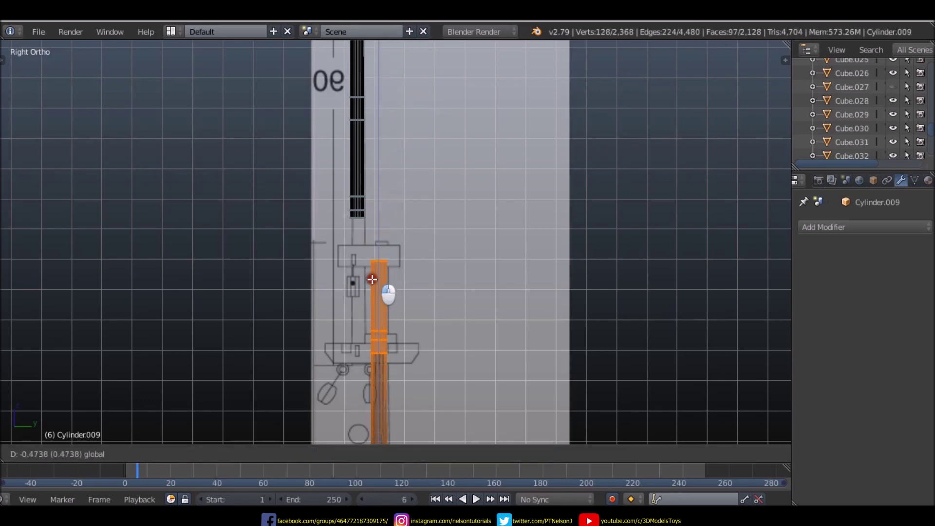
# - Finish lowering the topmast vertices, then raise two upper rings to the column top
pyautogui.click(375, 257)
pyautogui.scroll(-6, 411, 201)
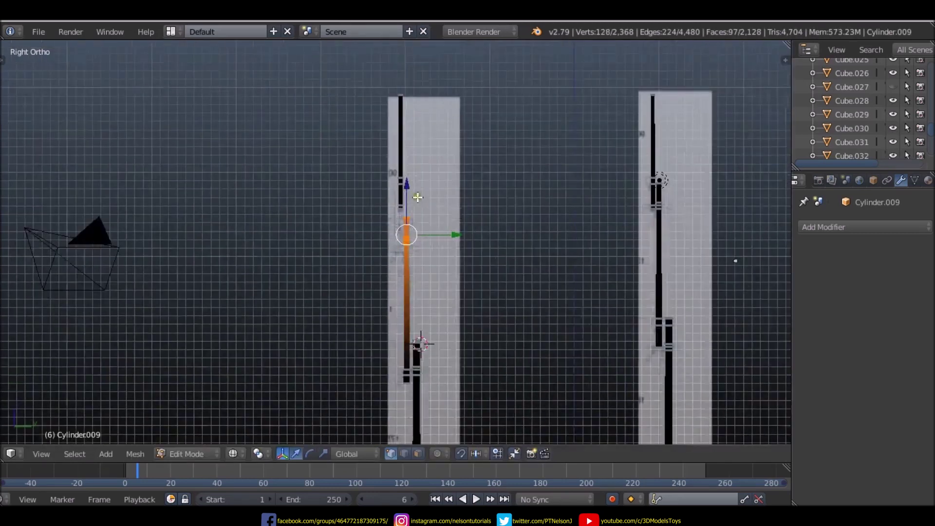
pyautogui.scroll(5, 403, 315)
pyautogui.scroll(3, 415, 192)
pyautogui.scroll(2, 417, 141)
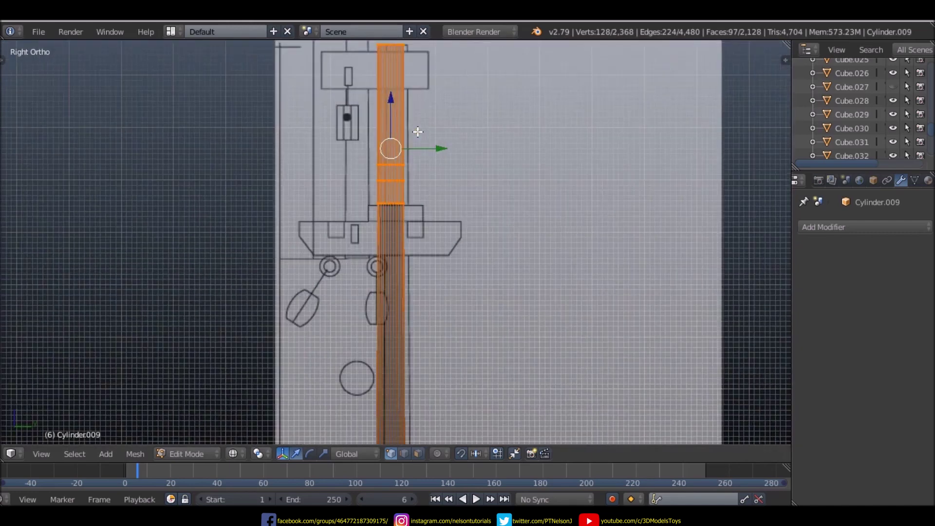
pyautogui.rightClick(386, 163)
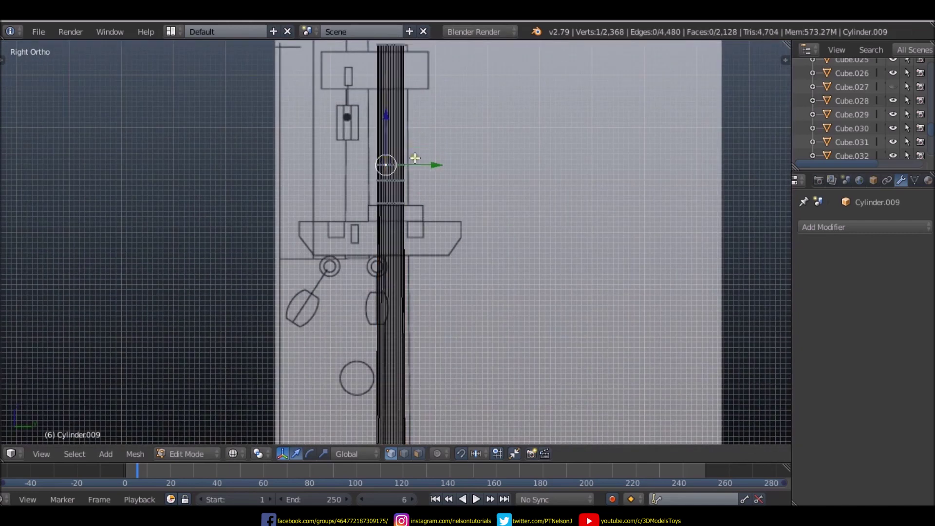
pyautogui.keyDown('alt'); pyautogui.rightClick(396, 164); pyautogui.keyUp('alt')
pyautogui.moveTo(392, 115)
pyautogui.mouseDown()
pyautogui.moveTo(394, 67)
pyautogui.moveTo(397, 411)
pyautogui.mouseUp()
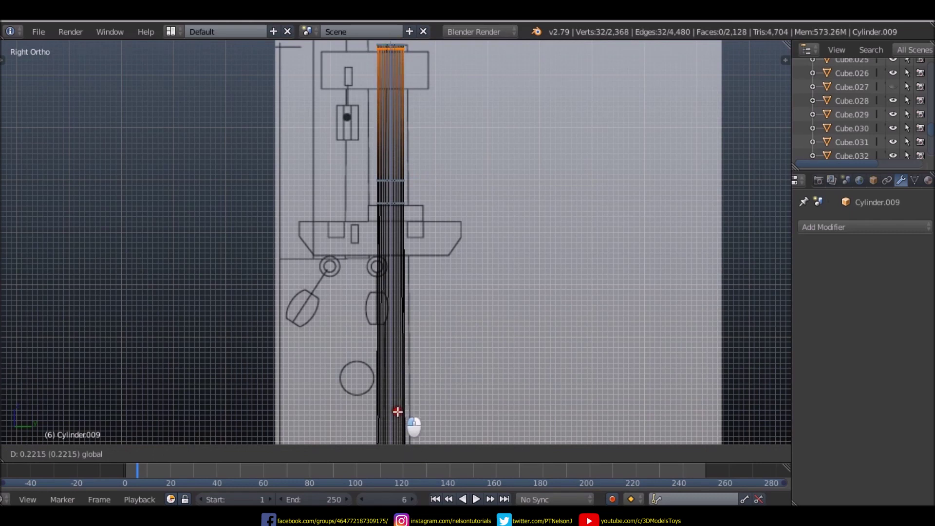
pyautogui.moveTo(398, 411); pyautogui.dragTo(398, 381)
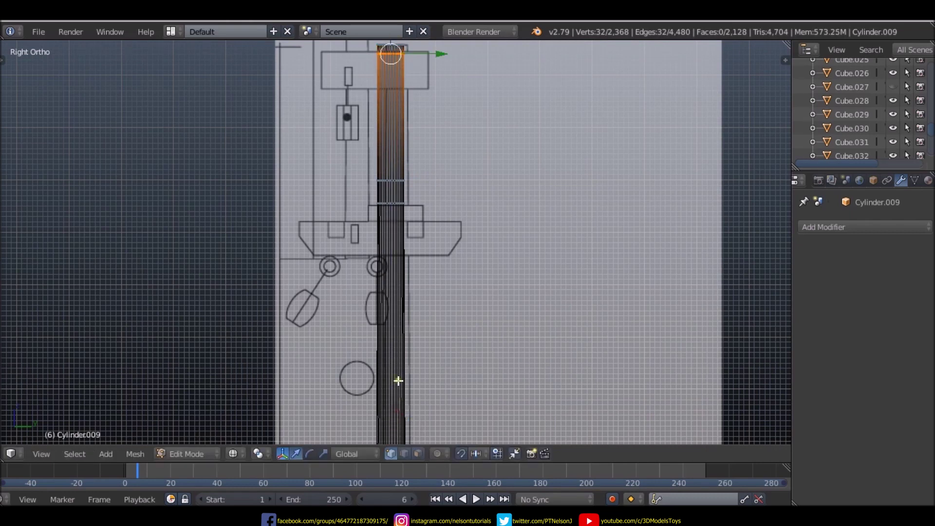
pyautogui.keyDown('alt'); pyautogui.rightClick(392, 173); pyautogui.keyUp('alt')
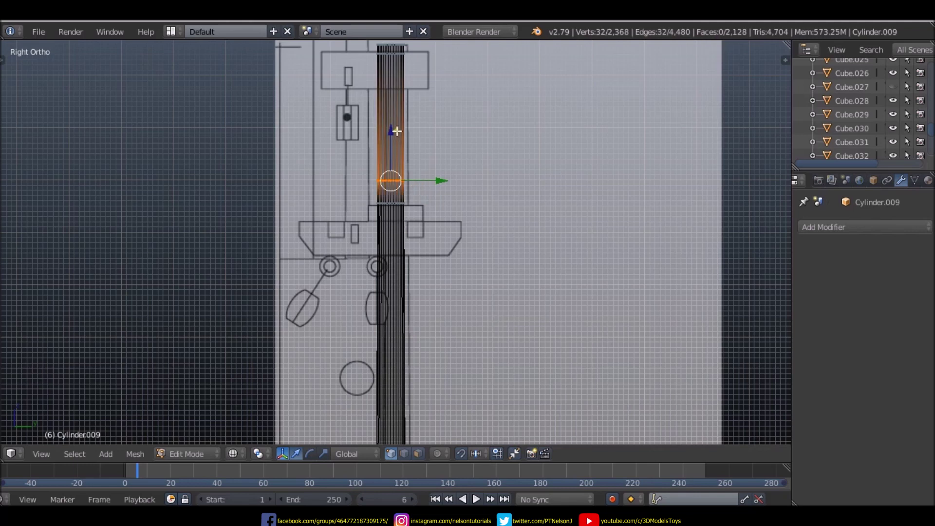
pyautogui.moveTo(397, 131)
pyautogui.mouseDown()
pyautogui.moveTo(392, 52)
pyautogui.moveTo(390, 441)
pyautogui.mouseUp()
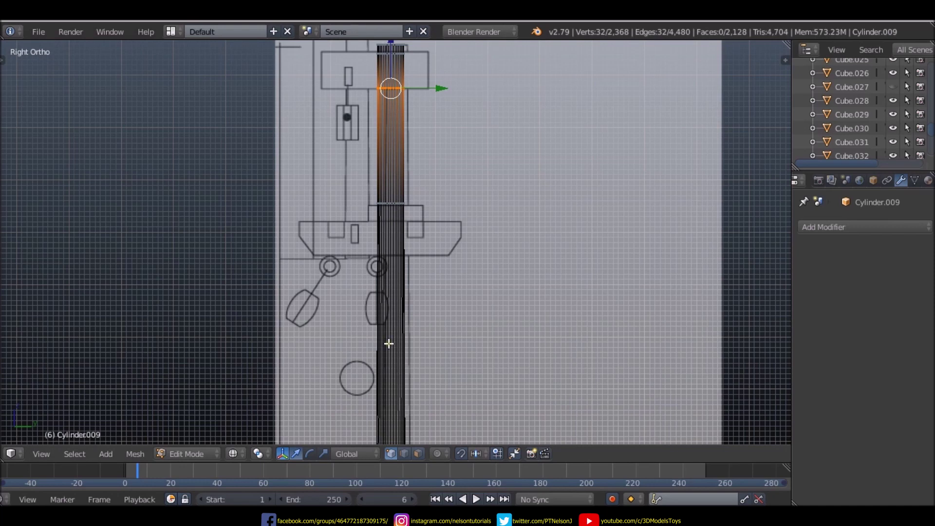
# - Add two loop cuts and slide the new rings down the column
pyautogui.hotkey('ctrl', 'r')
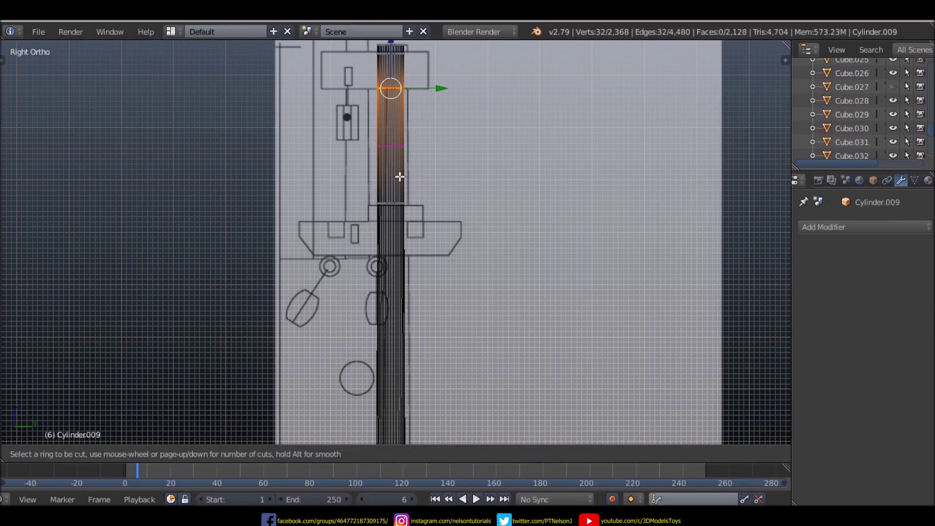
pyautogui.scroll(1, 397, 173)
pyautogui.click(397, 174)
pyautogui.click(411, 188)
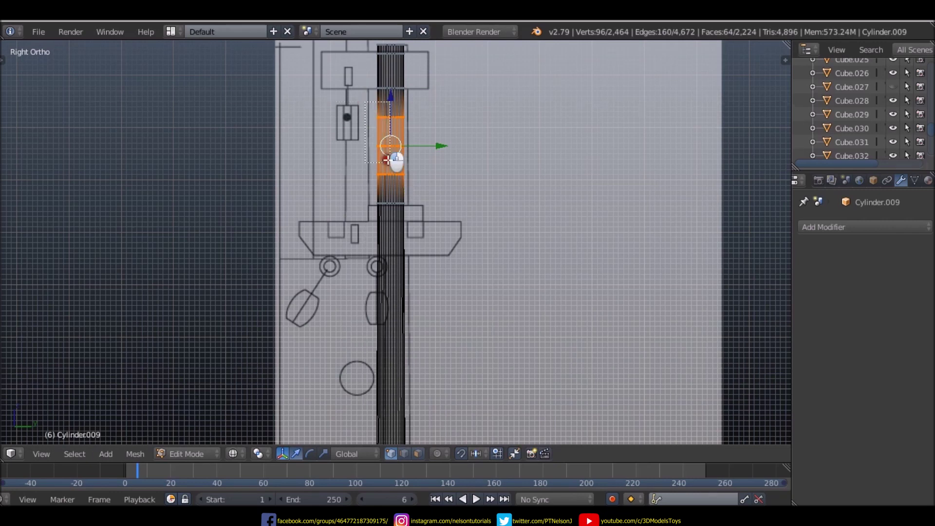
pyautogui.keyDown('alt'); pyautogui.keyDown('shift'); pyautogui.click(392, 203); pyautogui.keyUp('shift'); pyautogui.keyUp('alt')
pyautogui.moveTo(387, 115); pyautogui.dragTo(386, 205)
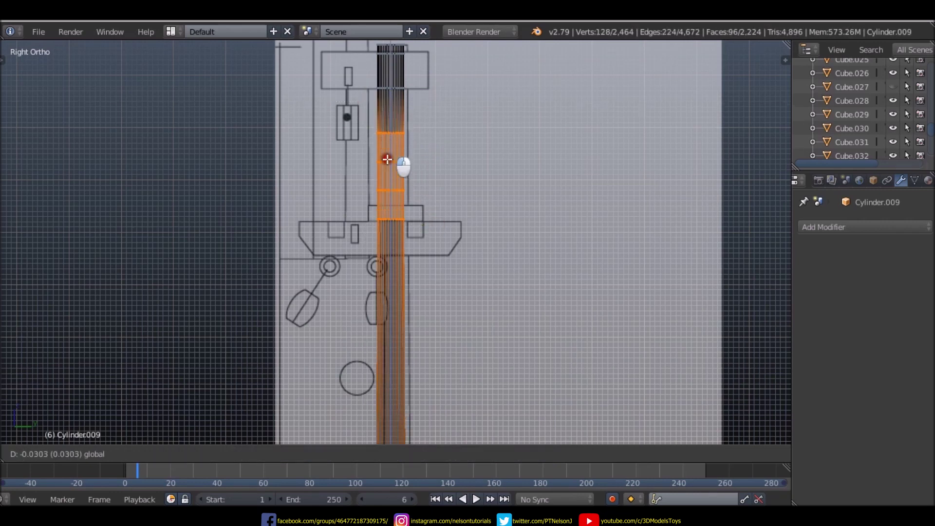
pyautogui.click(386, 203)
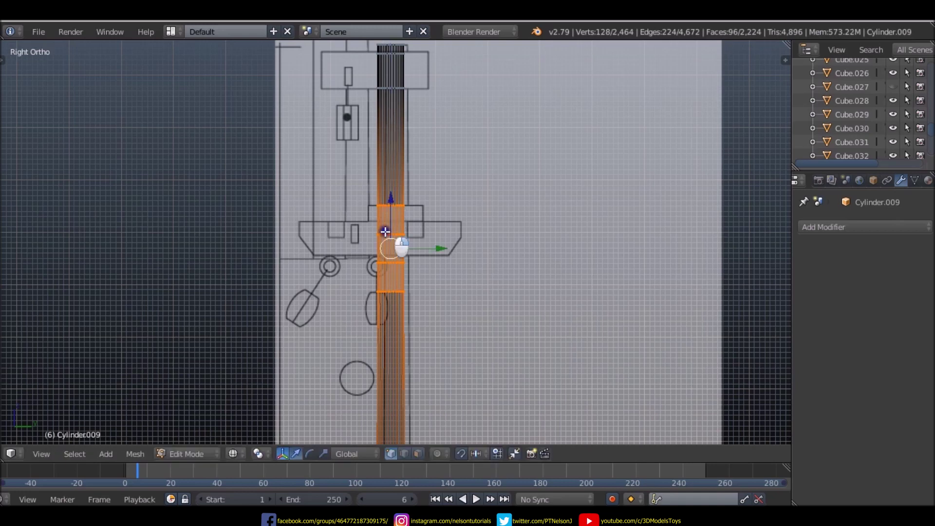
# - Box-select the ring at the crosstree and move it up slightly
pyautogui.rightClick(385, 234)
pyautogui.press('b')
pyautogui.moveTo(359, 229); pyautogui.dragTo(414, 245)
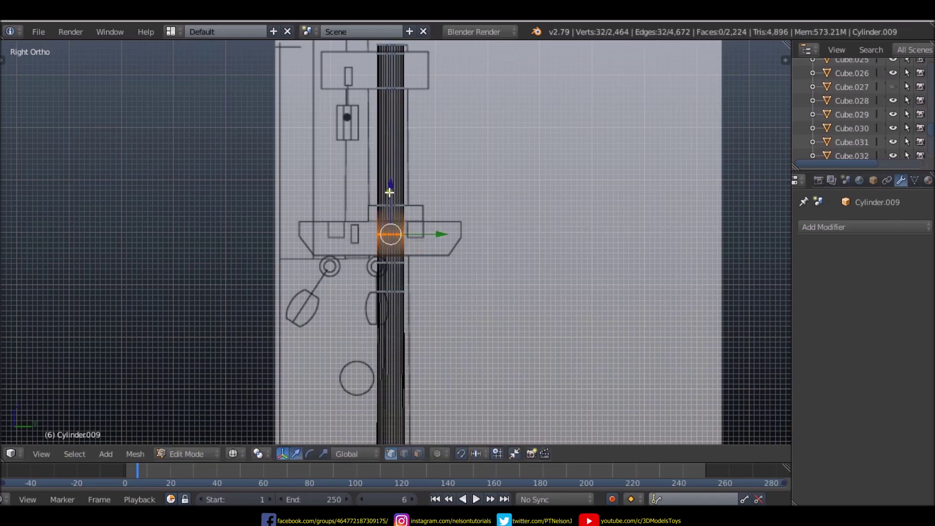
pyautogui.moveTo(386, 193); pyautogui.dragTo(391, 178)
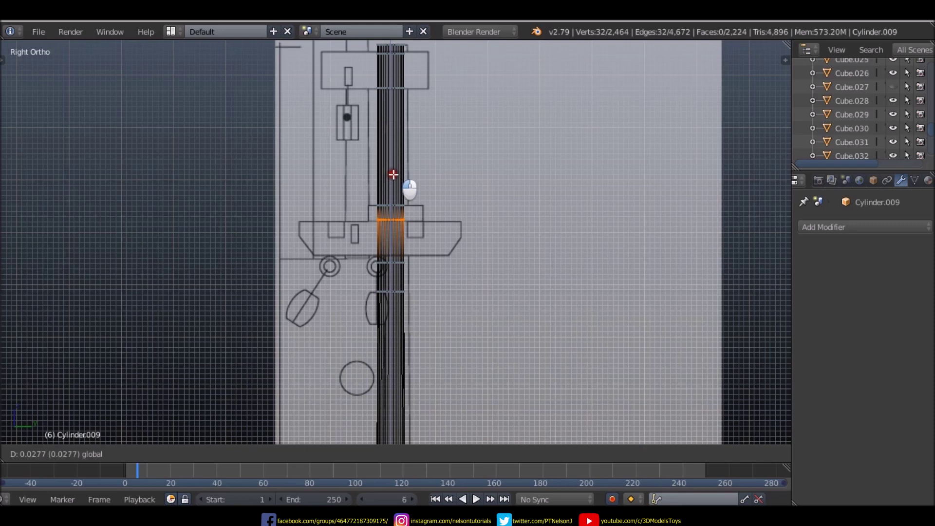
pyautogui.click(392, 181)
# - Nudge the ring down to the crosstree band's lower edge
pyautogui.scroll(4, 390, 207)
pyautogui.moveTo(390, 209); pyautogui.dragTo(391, 217)
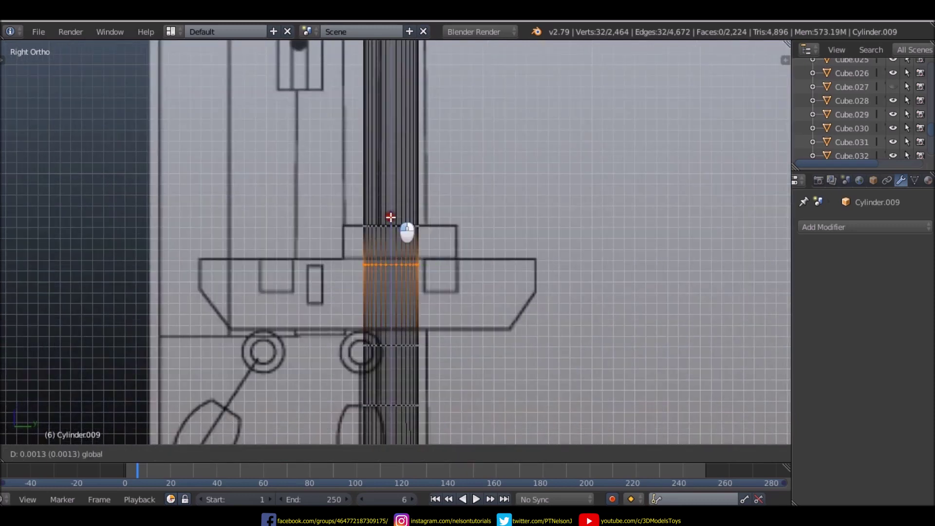
pyautogui.moveTo(387, 263)
pyautogui.mouseDown()
pyautogui.moveTo(380, 340)
pyautogui.moveTo(391, 284)
pyautogui.mouseUp()
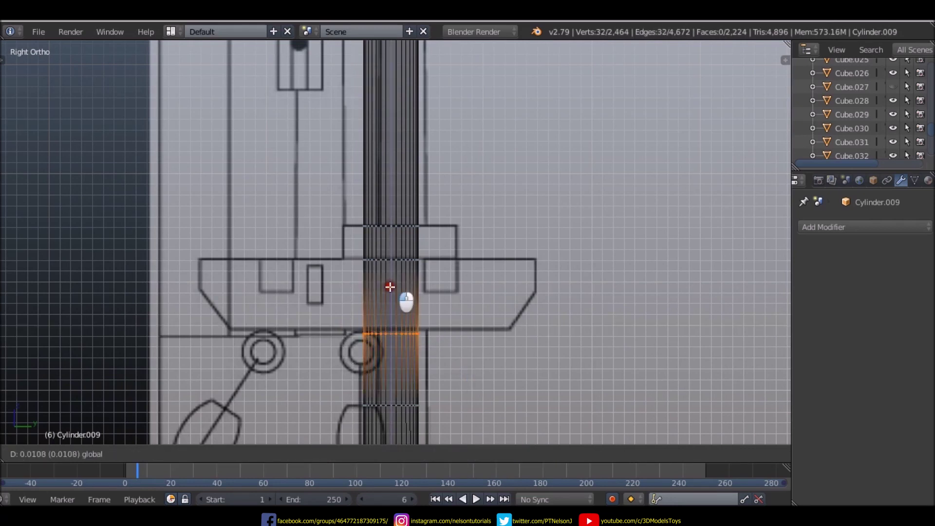
pyautogui.click(391, 283)
pyautogui.scroll(-2, 391, 284)
# - Select a ring on the lower mast and slide it down the mast
pyautogui.rightClick(390, 275)
pyautogui.scroll(-3, 390, 275)
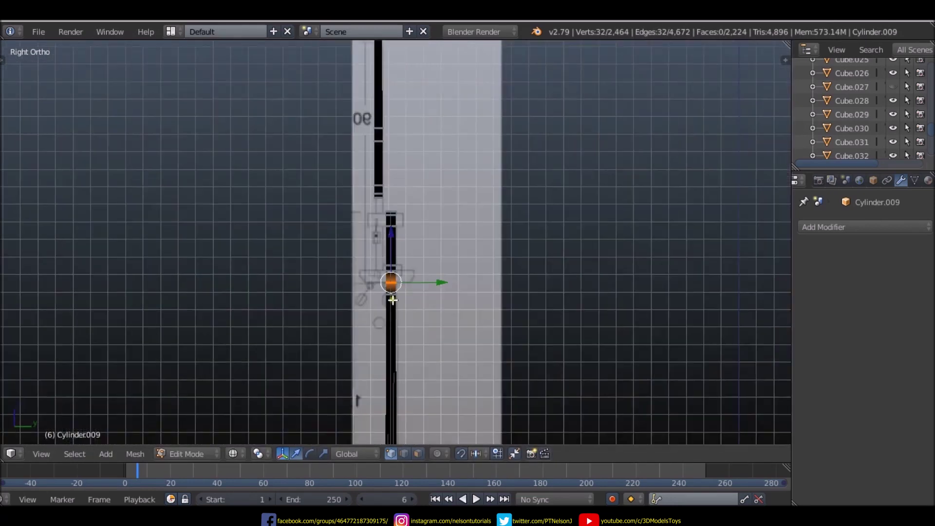
pyautogui.keyDown('alt'); pyautogui.rightClick(390, 292); pyautogui.keyUp('alt')
pyautogui.scroll(-2, 434, 292)
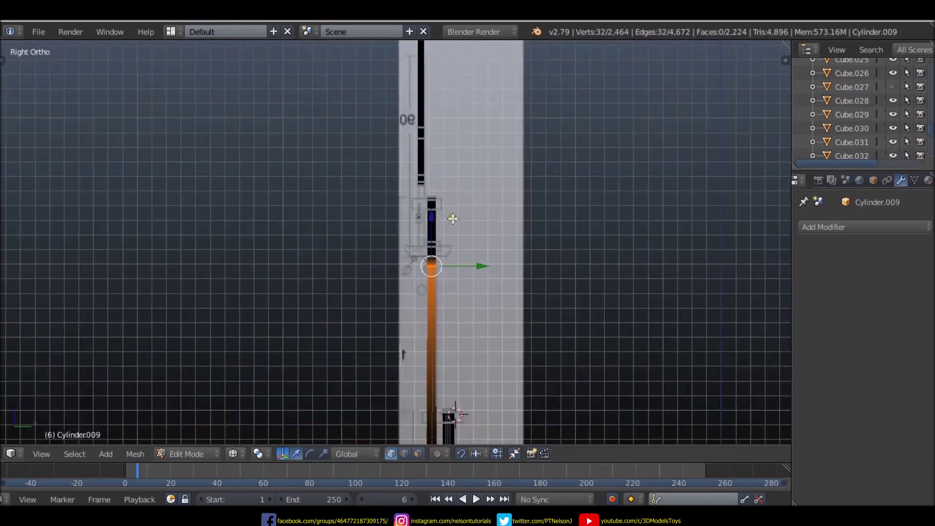
pyautogui.scroll(-1, 434, 244)
pyautogui.scroll(2, 434, 204)
pyautogui.moveTo(433, 128)
pyautogui.mouseDown()
pyautogui.moveTo(431, 313)
pyautogui.moveTo(435, 305)
pyautogui.mouseUp()
pyautogui.scroll(5, 437, 341)
pyautogui.keyDown('shift'); pyautogui.scroll(-2, 437, 322); pyautogui.keyUp('shift')
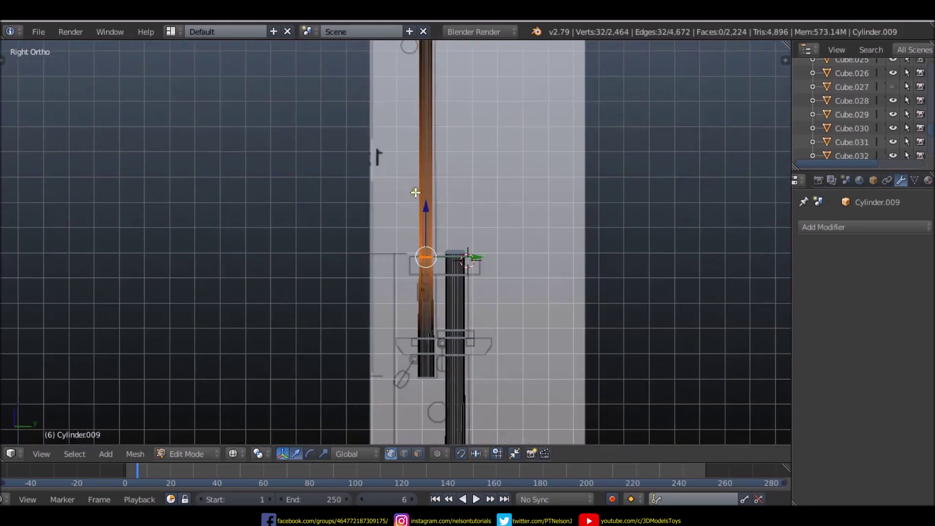
pyautogui.keyDown('shift'); pyautogui.scroll(-2, 433, 317); pyautogui.keyUp('shift')
pyautogui.keyDown('shift'); pyautogui.scroll(-1, 429, 314); pyautogui.keyUp('shift')
# - Add a loop cut to the mast and move it vertically up to the crosstree top
pyautogui.hotkey('ctrl', 'r')
pyautogui.click(430, 304)
pyautogui.rightClick(432, 299)
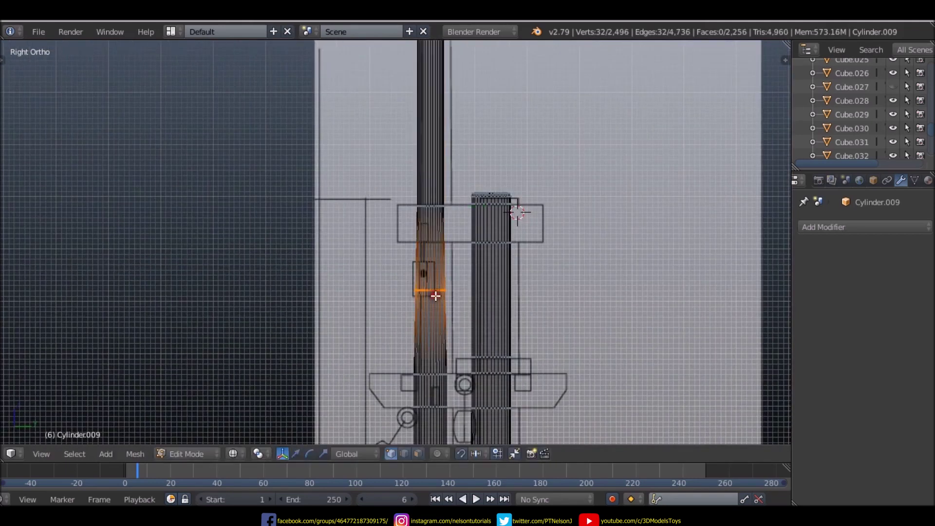
pyautogui.press('g')
pyautogui.press('z')
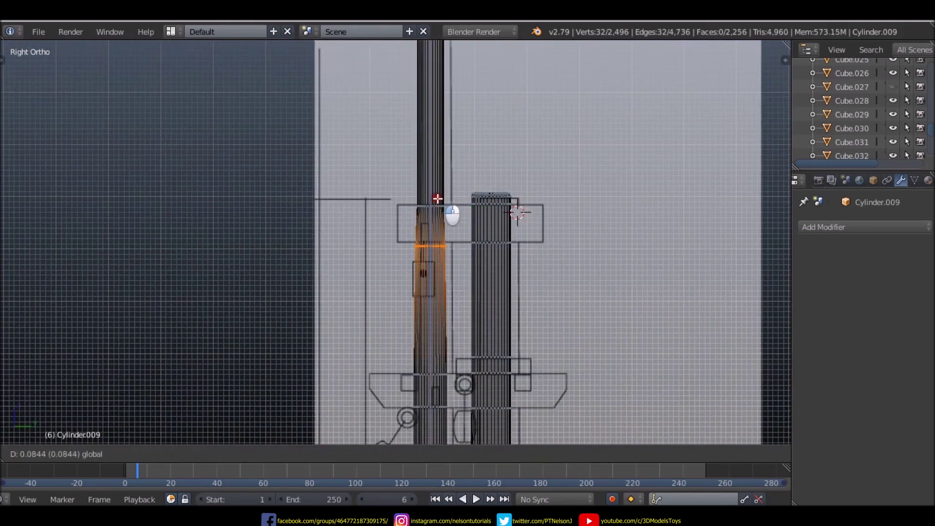
pyautogui.click(438, 198)
pyautogui.scroll(-3, 438, 198)
pyautogui.scroll(-3, 434, 200)
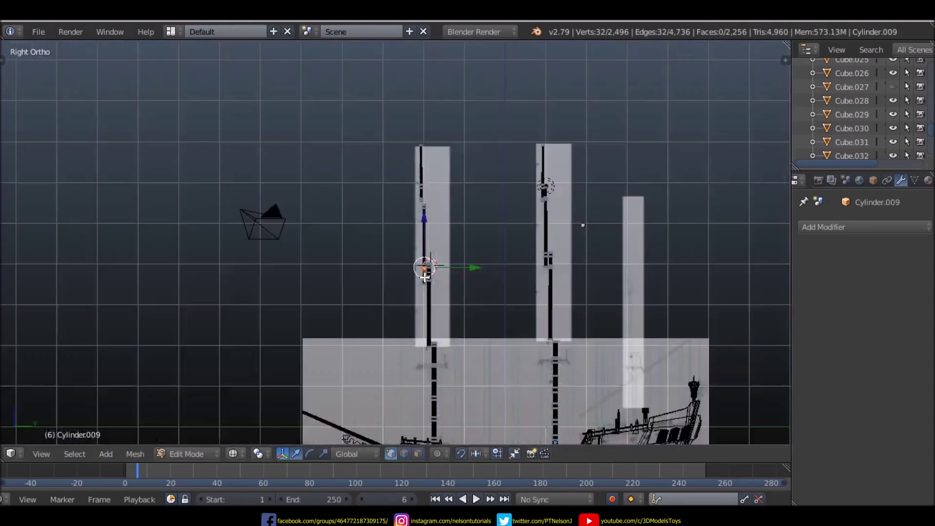
pyautogui.scroll(3, 426, 202)
pyautogui.scroll(2, 426, 202)
pyautogui.scroll(5, 424, 219)
pyautogui.scroll(-4, 419, 238)
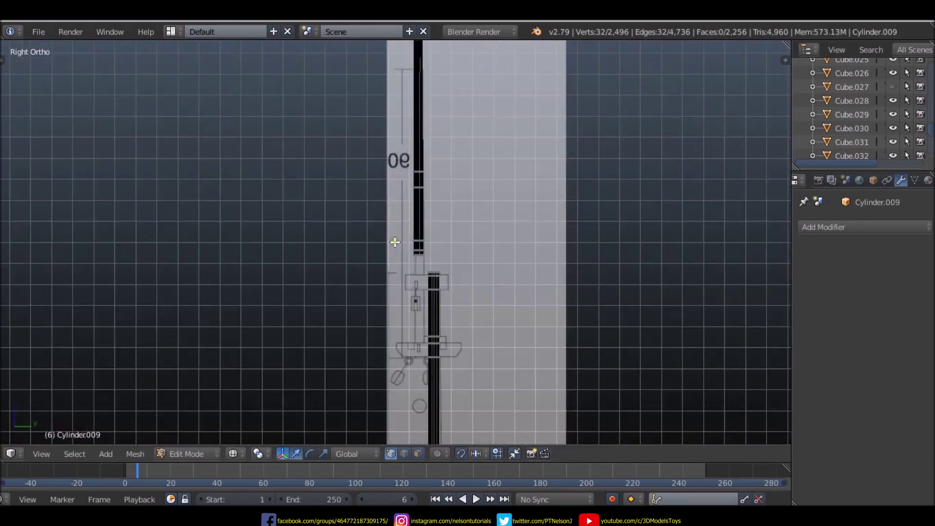
# - Box-select the lower mast section's vertices and slide that section down the mast
pyautogui.rightClick(416, 249)
pyautogui.moveTo(405, 237); pyautogui.dragTo(430, 273)
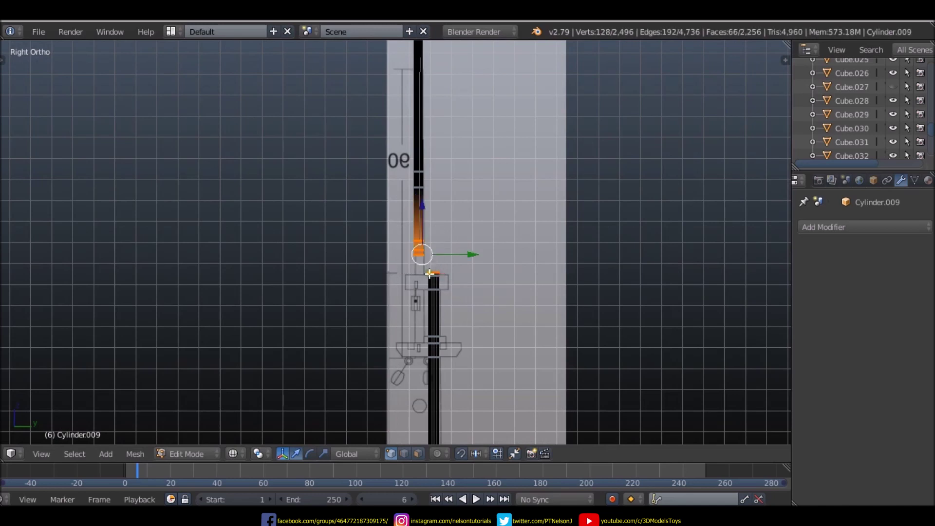
pyautogui.press('a')
pyautogui.press('b')
pyautogui.moveTo(412, 215); pyautogui.dragTo(426, 255)
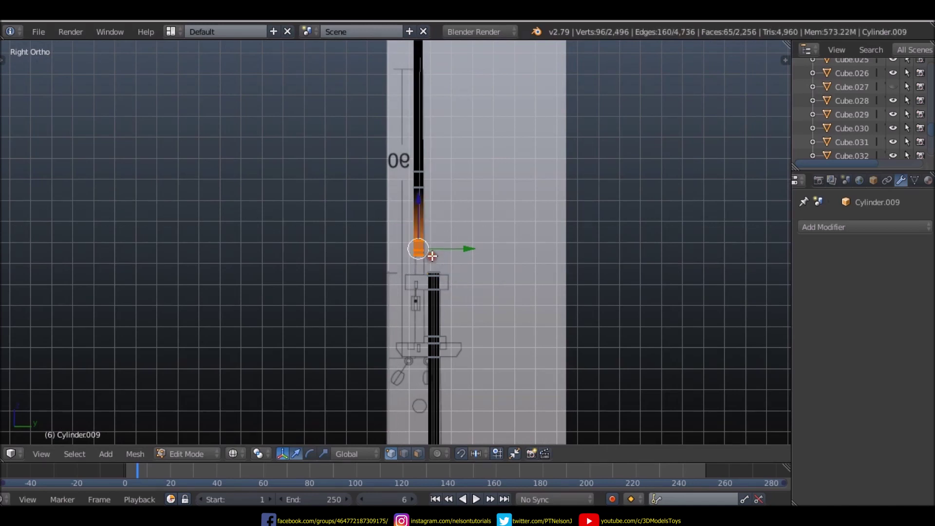
pyautogui.press('g')
pyautogui.moveTo(416, 217); pyautogui.dragTo(414, 289)
pyautogui.click(415, 289)
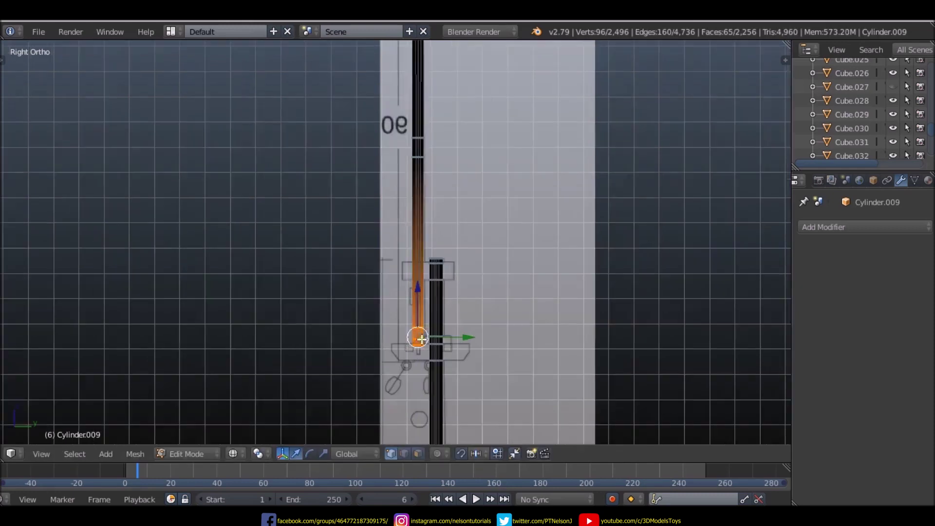
pyautogui.scroll(4, 415, 292)
# - Select the linked mast cylinder piece and upper part, and move each into place
pyautogui.rightClick(415, 305)
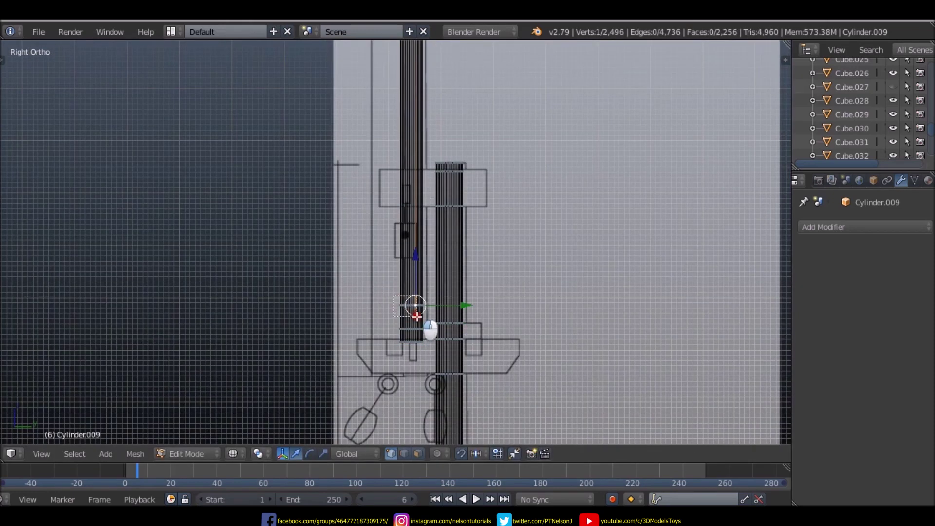
pyautogui.press('l')
pyautogui.press('g')
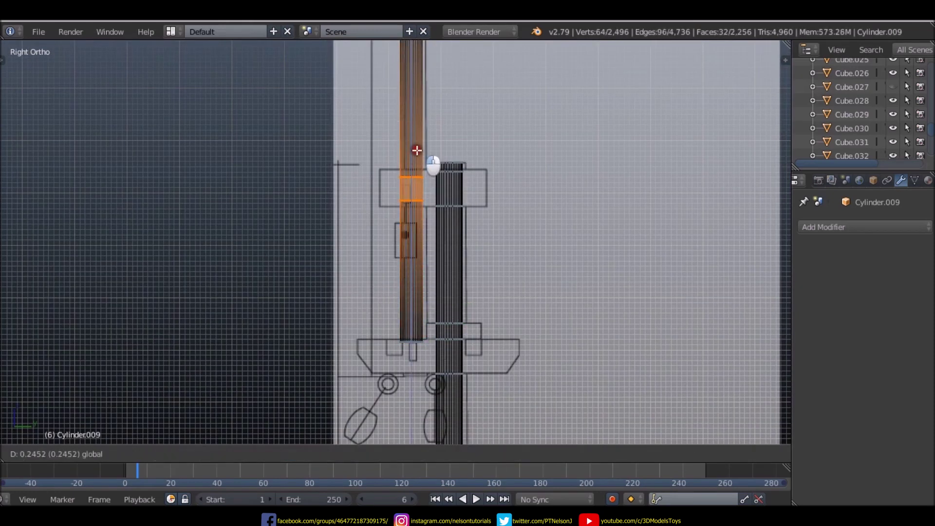
pyautogui.click(415, 156)
pyautogui.rightClick(402, 182)
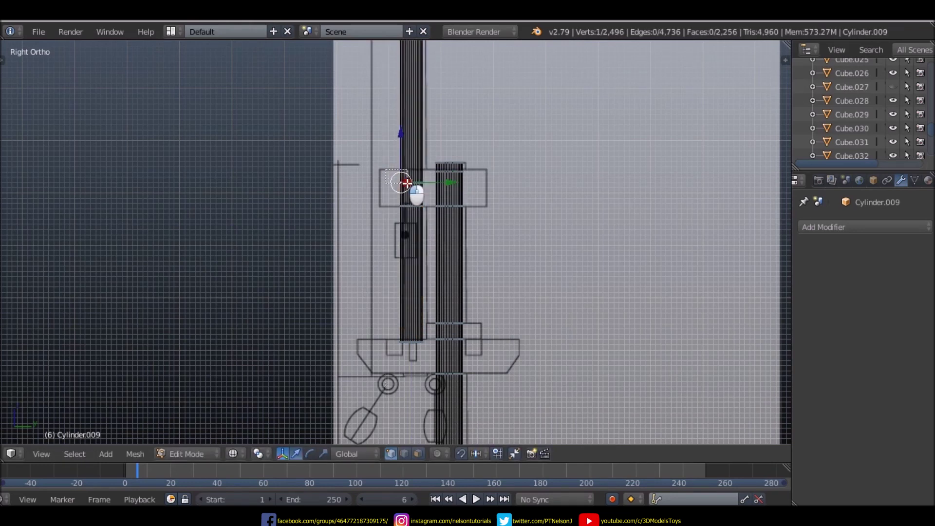
pyautogui.press('l')
pyautogui.press('g')
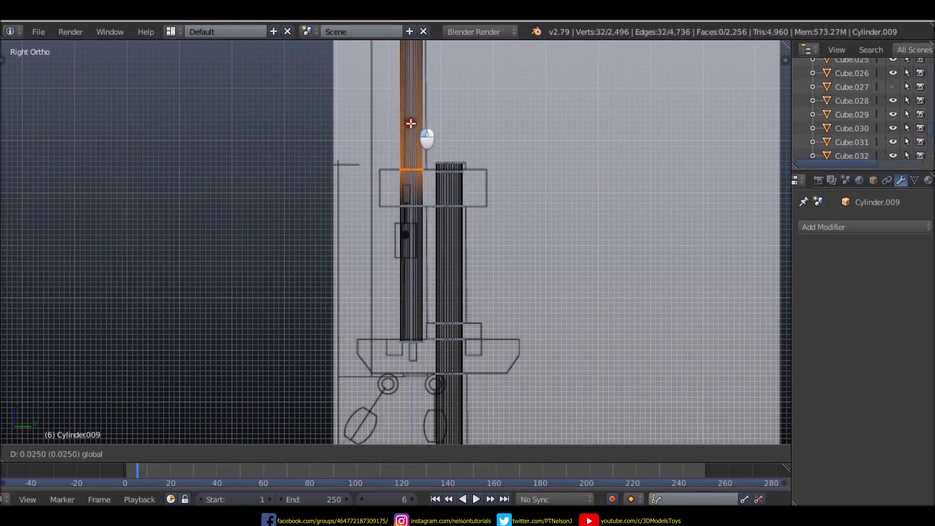
pyautogui.click(411, 123)
# - Select the whole topmast cylinder and lower it vertically into place
pyautogui.scroll(-5, 413, 271)
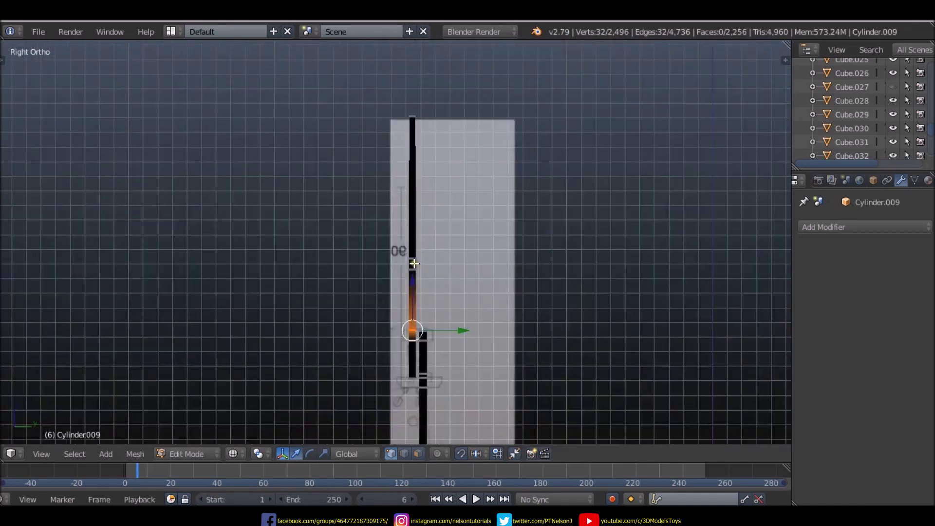
pyautogui.scroll(4, 413, 264)
pyautogui.scroll(-2, 417, 239)
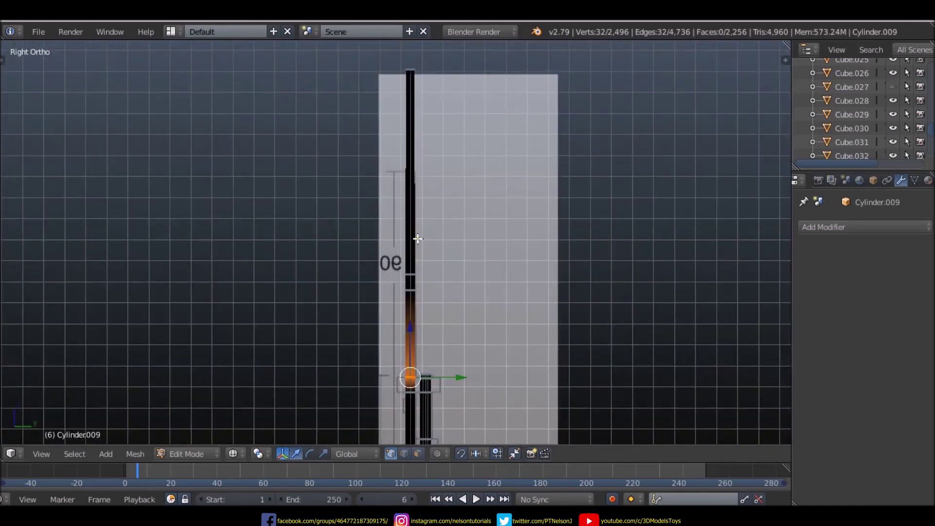
pyautogui.scroll(-2, 418, 238)
pyautogui.scroll(4, 418, 121)
pyautogui.rightClick(409, 119)
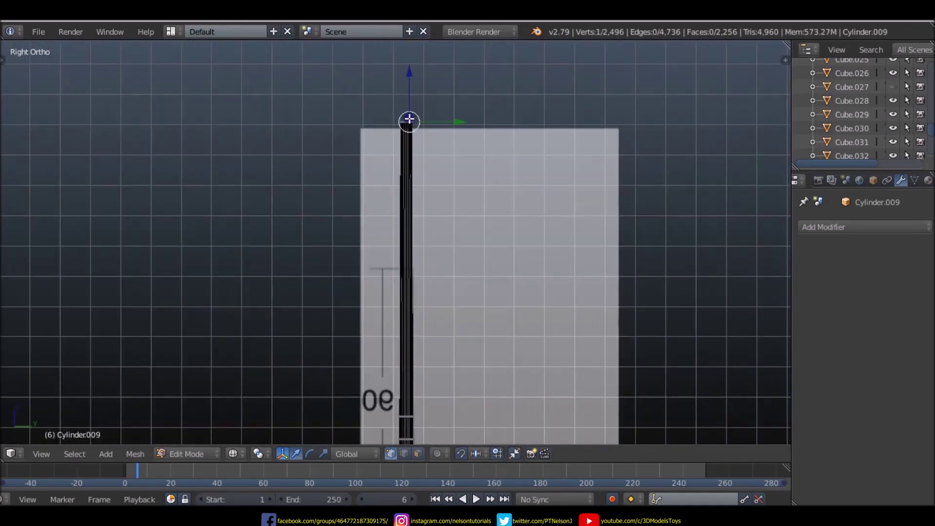
pyautogui.hotkey('ctrl', 'l')
pyautogui.press('g')
pyautogui.press('z')
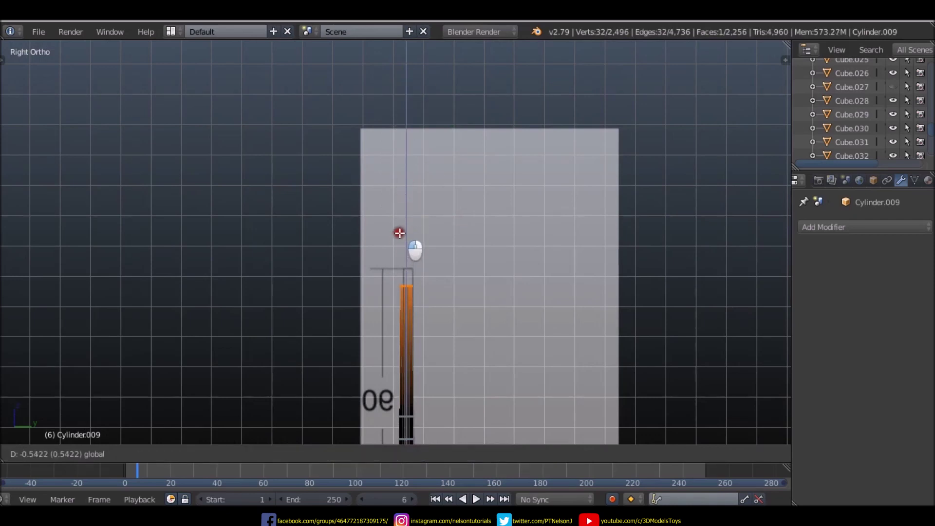
pyautogui.click(401, 219)
# - Orbit to inspect the ship, then return to the Right Ortho reference view
pyautogui.scroll(-3, 401, 219)
pyautogui.scroll(-2, 439, 321)
pyautogui.rightClick(418, 319)
pyautogui.scroll(-2, 476, 361)
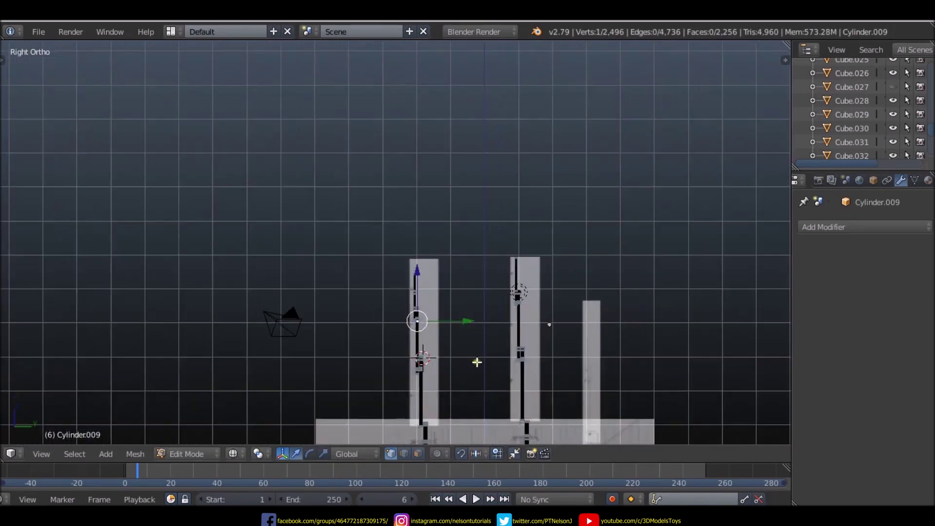
pyautogui.moveTo(461, 358)
pyautogui.mouseDown(button='middle')
pyautogui.moveTo(536, 375)
pyautogui.moveTo(640, 377)
pyautogui.moveTo(460, 382)
pyautogui.moveTo(644, 380)
pyautogui.moveTo(361, 394)
pyautogui.mouseUp(button='middle')
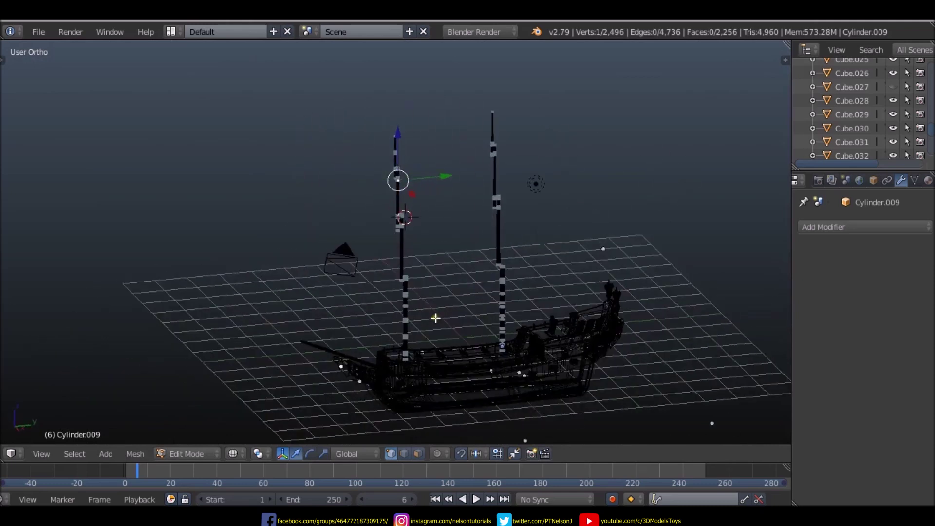
pyautogui.press('KP_3')
pyautogui.scroll(2, 367, 274)
pyautogui.scroll(3, 419, 229)
pyautogui.scroll(3, 468, 188)
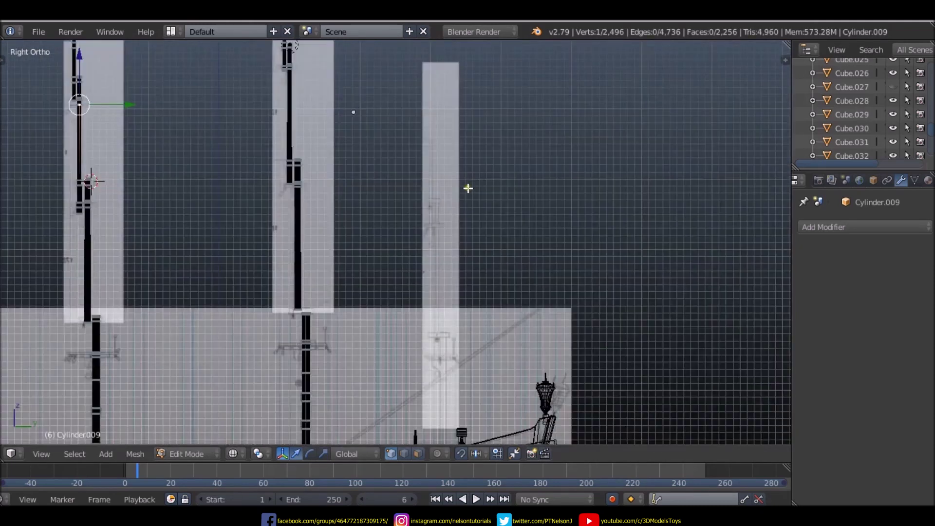
pyautogui.scroll(1, 461, 196)
pyautogui.scroll(-3, 462, 195)
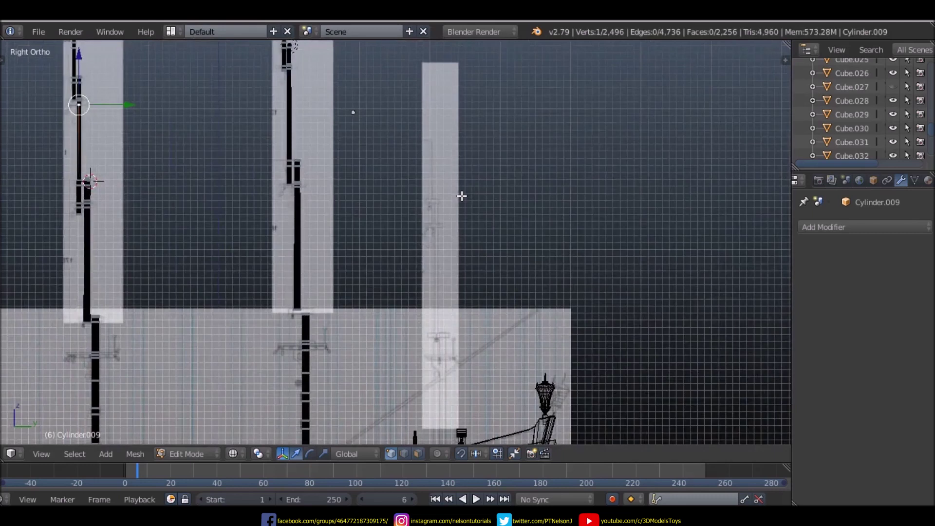
# - Duplicate both main mast parts and slide the copy along X to the stern mast position
pyautogui.scroll(-3, 462, 196)
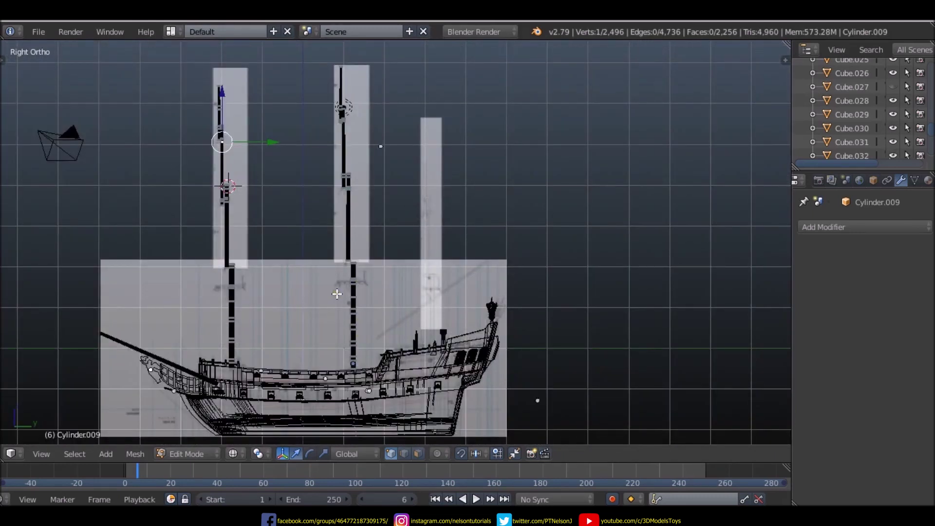
pyautogui.scroll(2, 365, 301)
pyautogui.scroll(1, 364, 301)
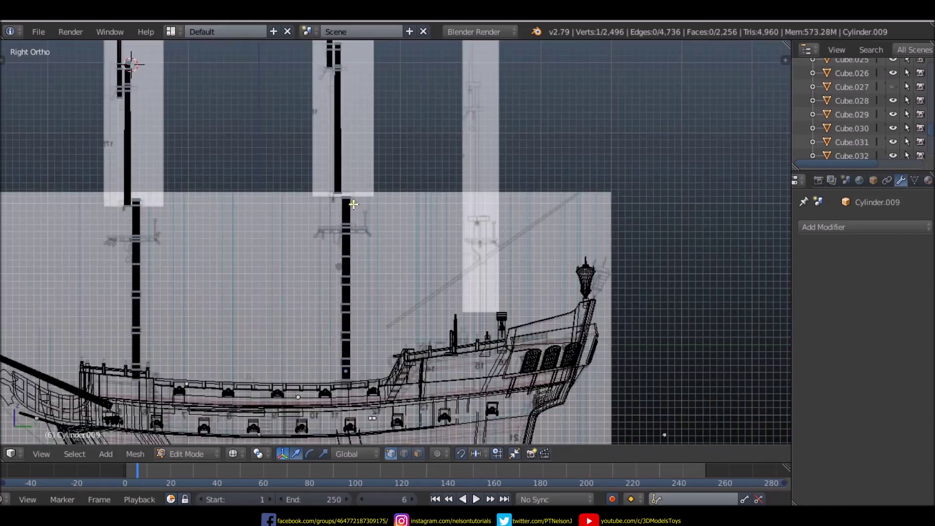
pyautogui.scroll(1, 346, 199)
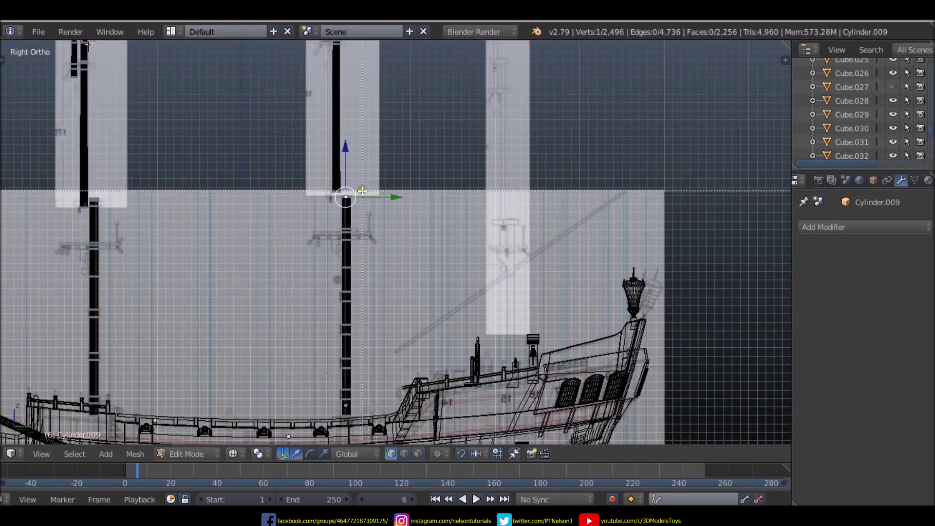
pyautogui.scroll(5, 347, 195)
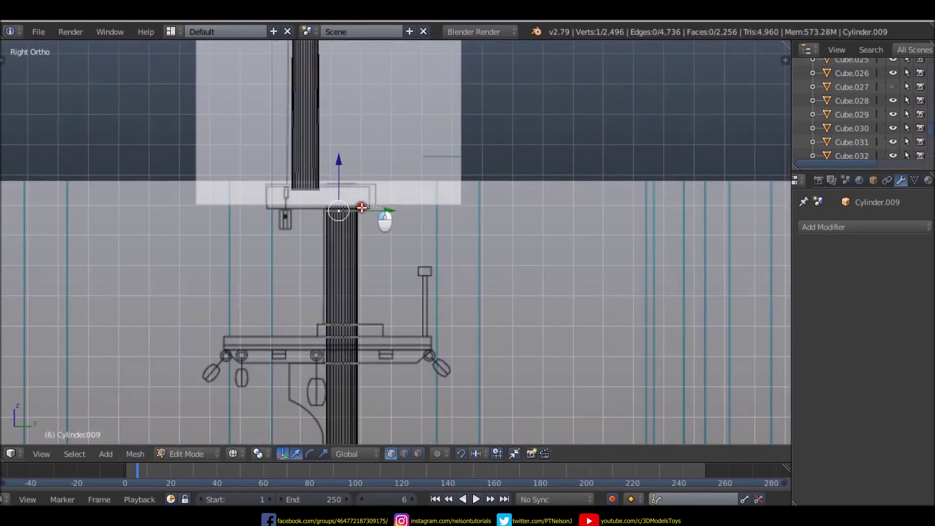
pyautogui.hotkey('ctrl', 'l')
pyautogui.scroll(-5, 404, 256)
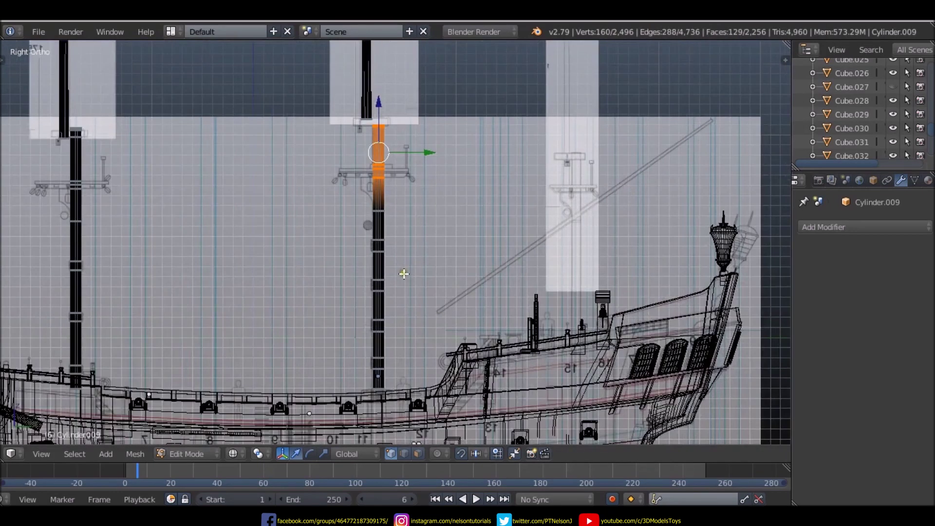
pyautogui.press('l')
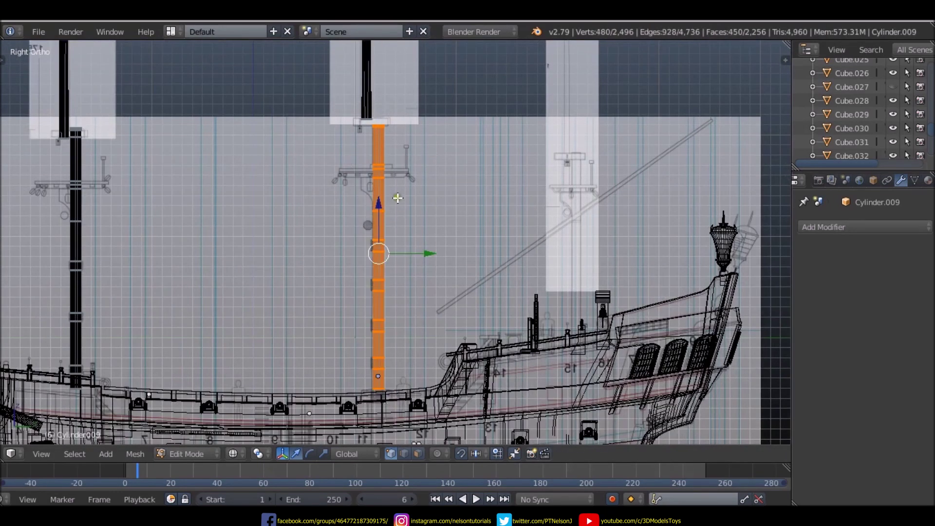
pyautogui.hotkey('shift', 'd')
pyautogui.press('x')
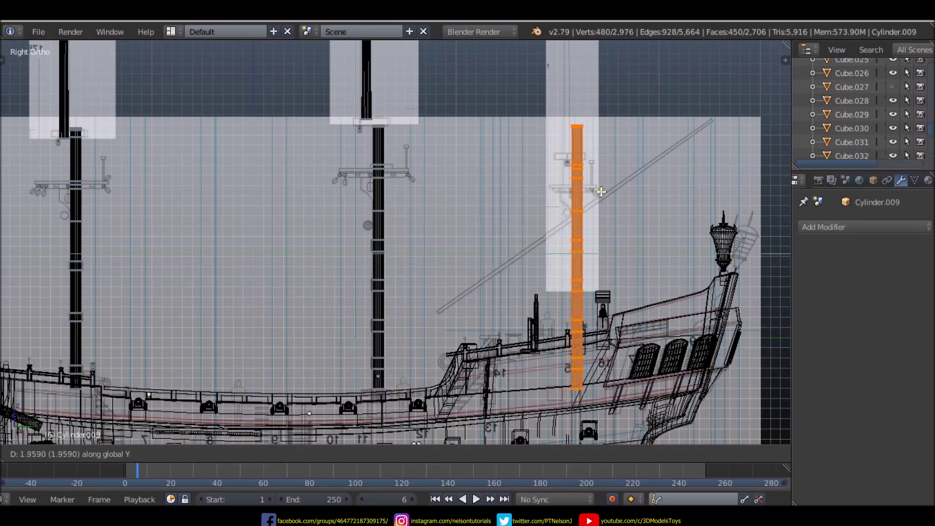
pyautogui.click(601, 192)
# - Scale the mast copy down to about 0.70 and orbit to view the deck
pyautogui.scroll(1, 600, 192)
pyautogui.scroll(1, 557, 177)
pyautogui.press('s')
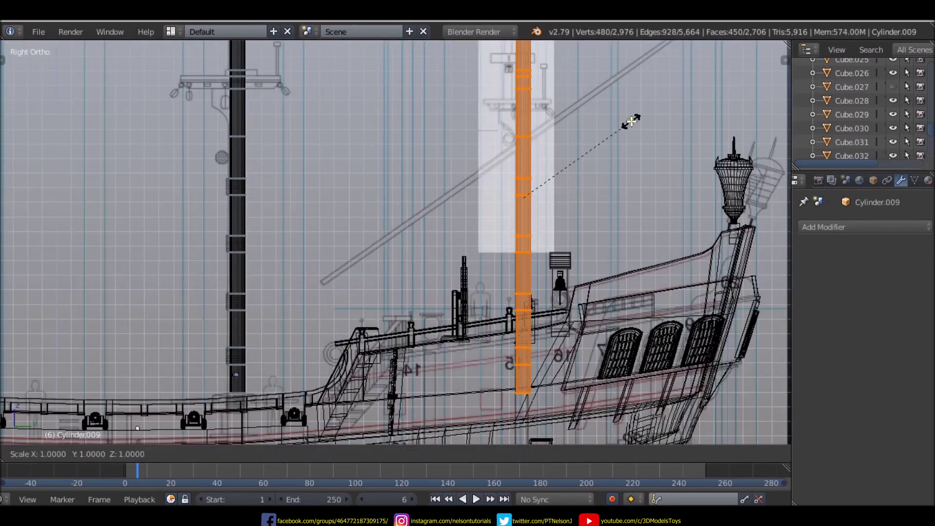
pyautogui.click(606, 149)
pyautogui.scroll(4, 552, 251)
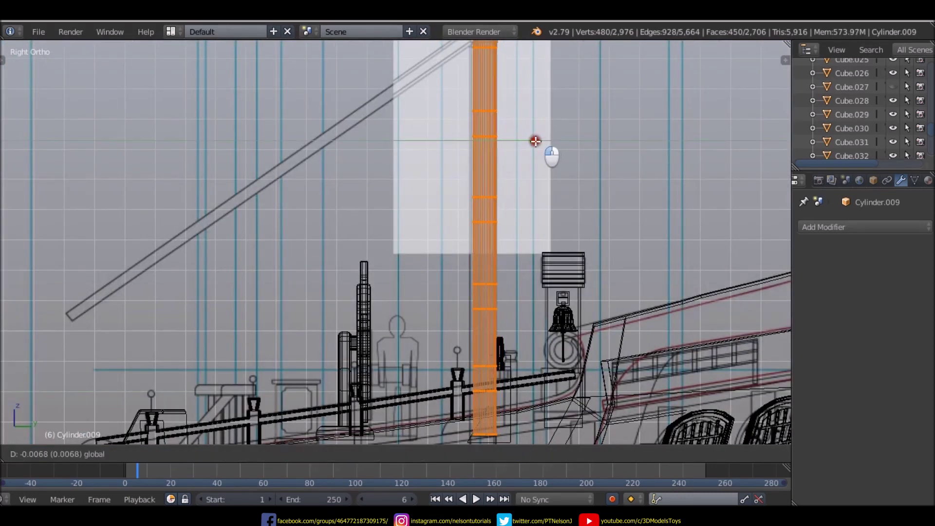
pyautogui.scroll(-5, 513, 171)
pyautogui.scroll(3, 513, 171)
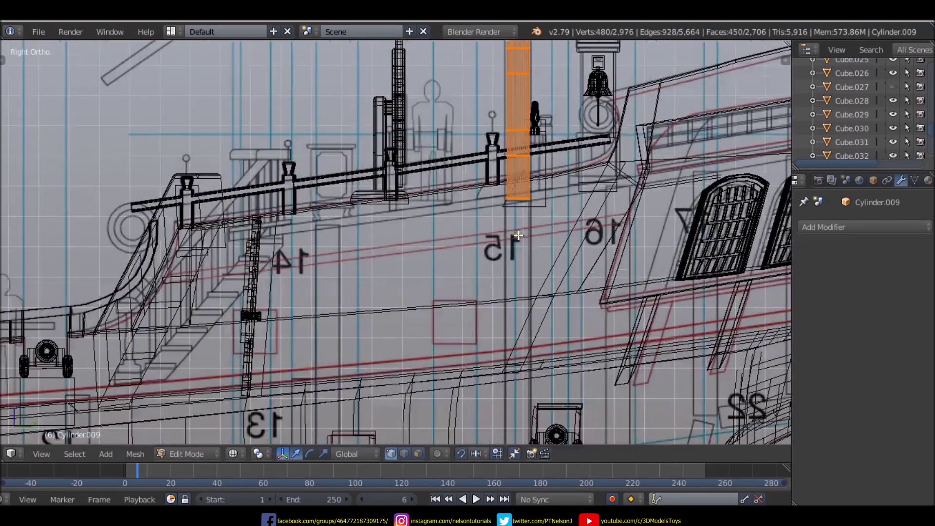
pyautogui.moveTo(513, 171)
pyautogui.mouseDown(button='middle')
pyautogui.moveTo(553, 259)
pyautogui.moveTo(449, 273)
pyautogui.mouseUp(button='middle')
# - Check the new mast from top and side views in solid shading
pyautogui.press('KP_7')
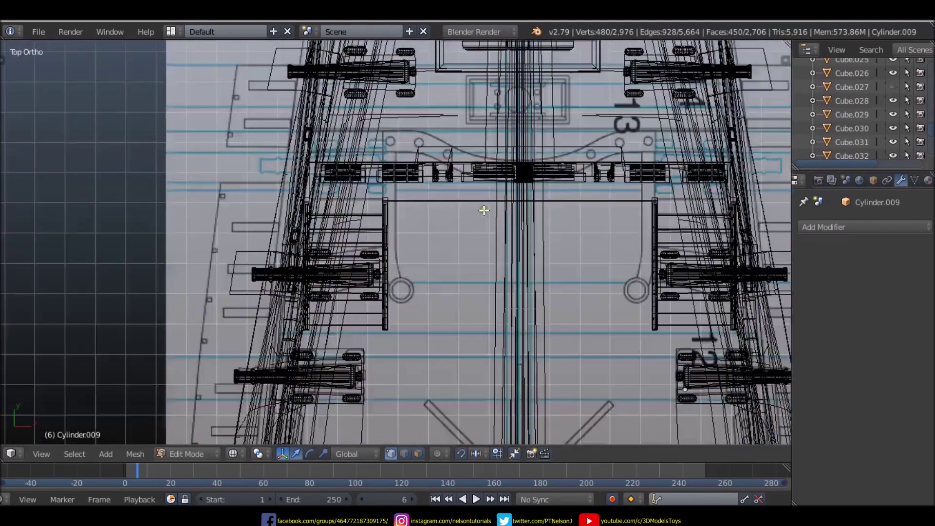
pyautogui.scroll(-3, 485, 209)
pyautogui.scroll(2, 512, 76)
pyautogui.scroll(-1, 512, 77)
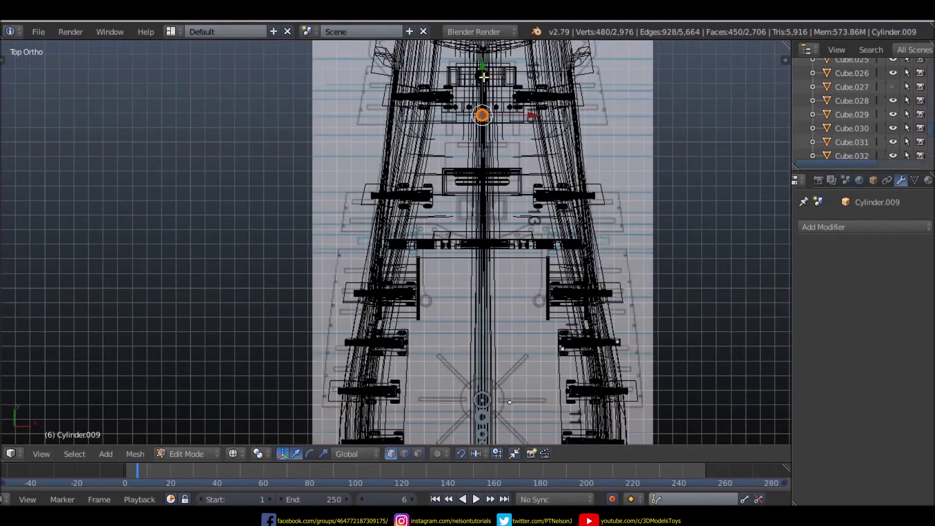
pyautogui.press('KP_3')
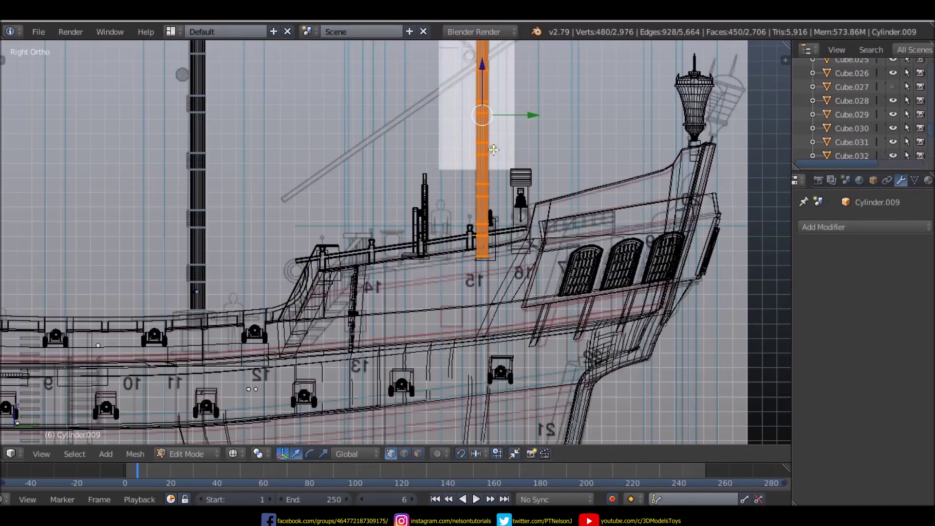
pyautogui.moveTo(494, 117)
pyautogui.mouseDown(button='middle')
pyautogui.moveTo(487, 146)
pyautogui.moveTo(495, 195)
pyautogui.mouseUp(button='middle')
pyautogui.scroll(3, 496, 196)
pyautogui.scroll(2, 496, 195)
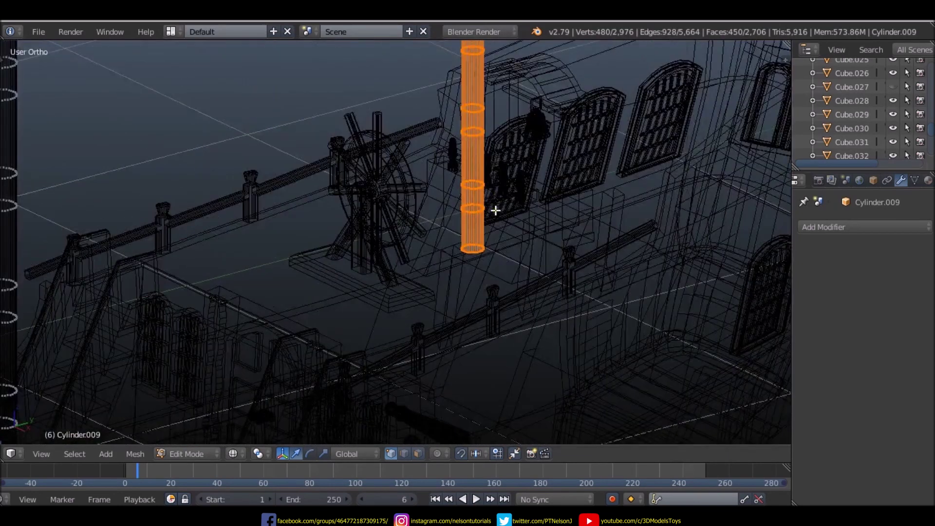
pyautogui.press('z')
pyautogui.scroll(2, 464, 231)
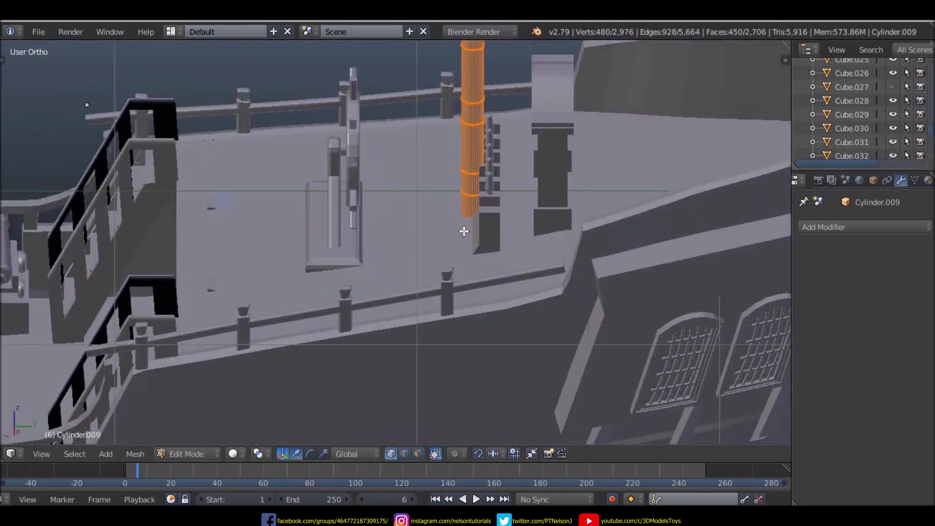
pyautogui.scroll(-2, 464, 231)
pyautogui.moveTo(463, 231); pyautogui.dragTo(505, 202, button='middle')
pyautogui.scroll(2, 518, 208)
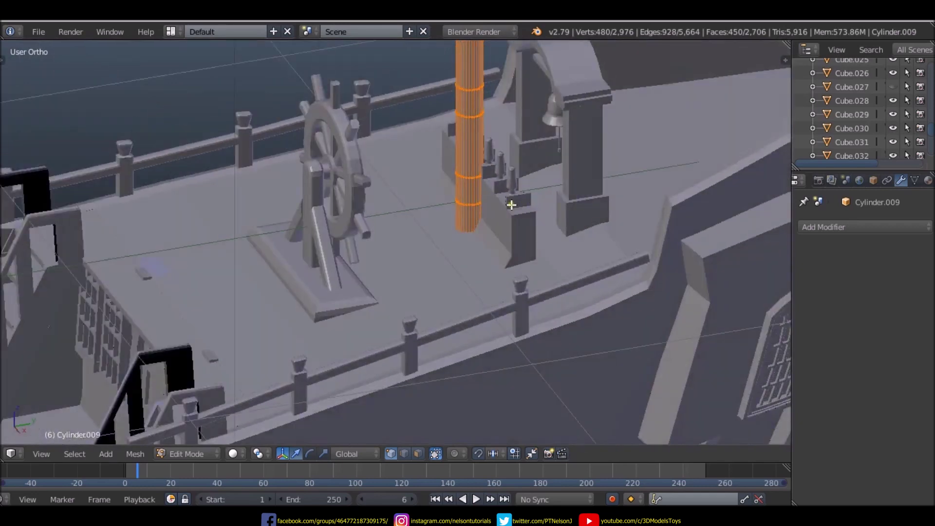
# - In Object Mode, set the selected object's origin to its geometry
pyautogui.press('Tab')
pyautogui.rightClick(510, 205)
pyautogui.scroll(-5, 492, 233)
pyautogui.scroll(-2, 506, 207)
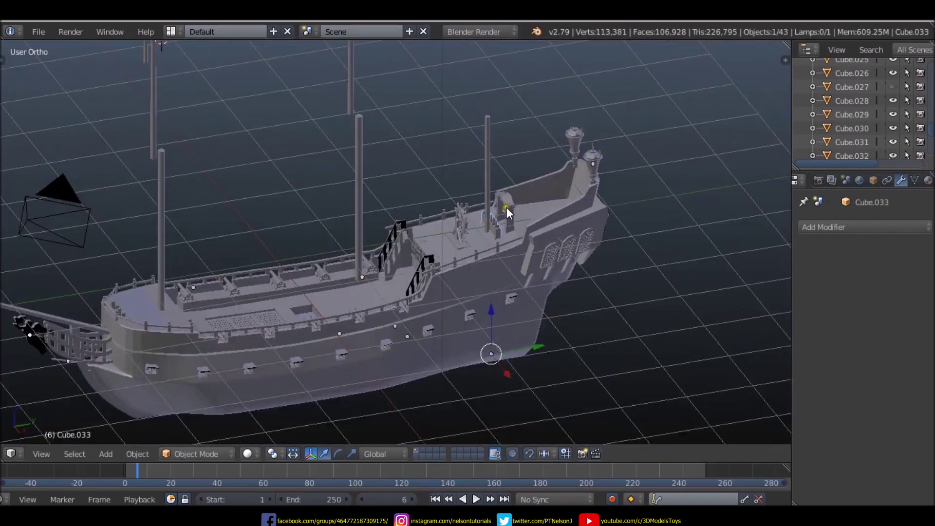
pyautogui.press('t')
pyautogui.click(73, 218)
pyautogui.click(84, 244)
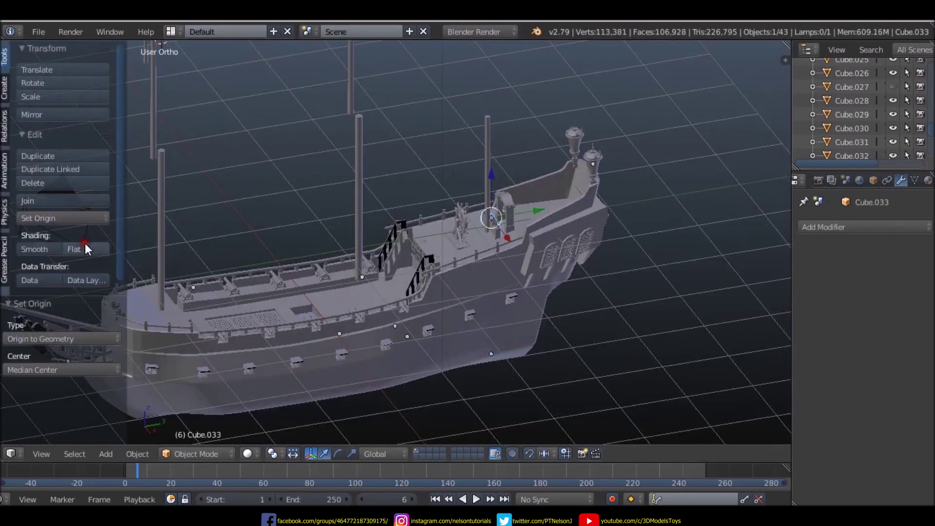
# - Move the stepped block with bollards slightly to the right
pyautogui.press('t')
pyautogui.scroll(4, 542, 200)
pyautogui.scroll(4, 468, 214)
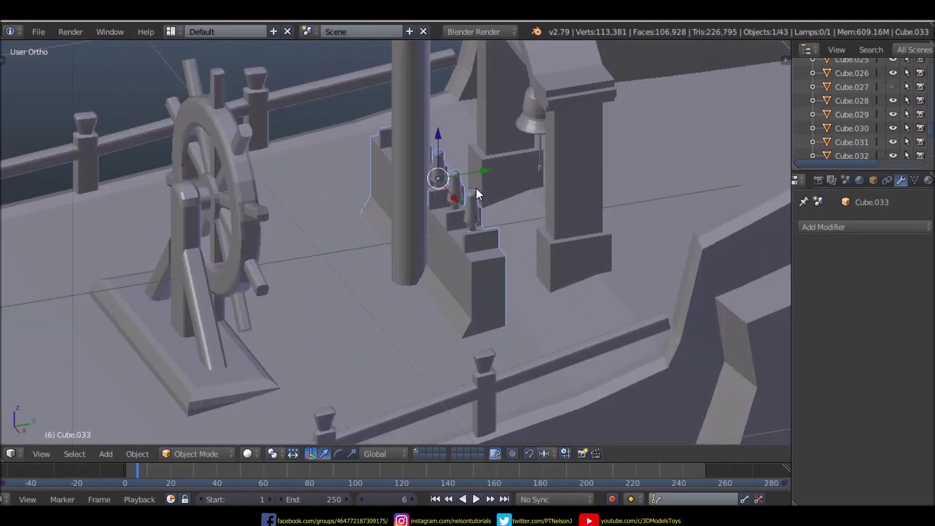
pyautogui.press('g')
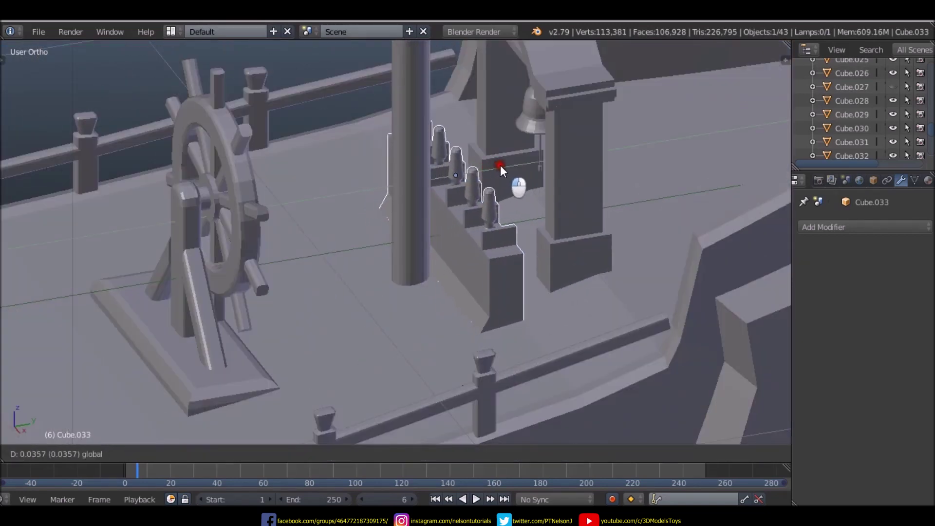
pyautogui.click(550, 241)
# - Orbit around the ship, then switch to Right Ortho view against the reference
pyautogui.moveTo(550, 241)
pyautogui.mouseDown(button='middle')
pyautogui.moveTo(519, 250)
pyautogui.moveTo(527, 261)
pyautogui.mouseUp(button='middle')
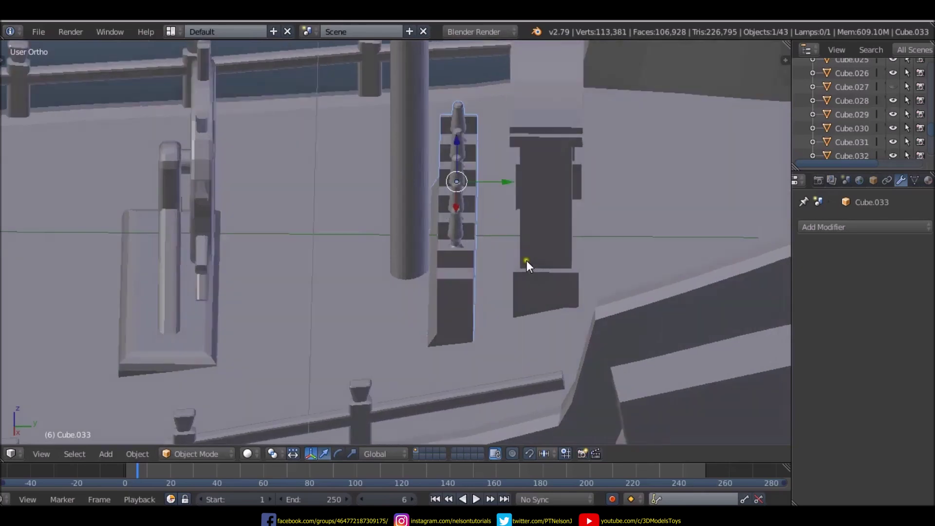
pyautogui.scroll(-5, 610, 235)
pyautogui.scroll(2, 518, 240)
pyautogui.scroll(-3, 518, 237)
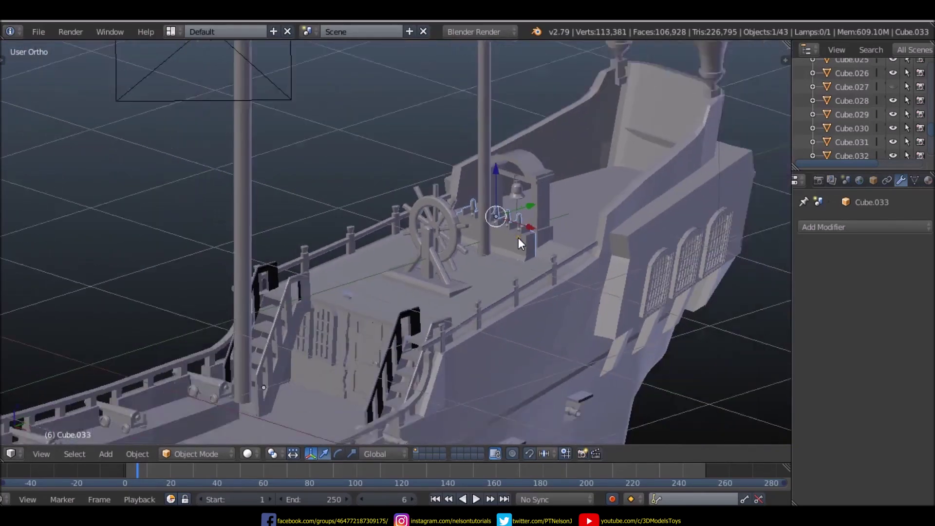
pyautogui.scroll(-2, 518, 238)
pyautogui.moveTo(545, 270)
pyautogui.mouseDown(button='middle')
pyautogui.moveTo(518, 288)
pyautogui.moveTo(673, 261)
pyautogui.moveTo(458, 278)
pyautogui.mouseUp(button='middle')
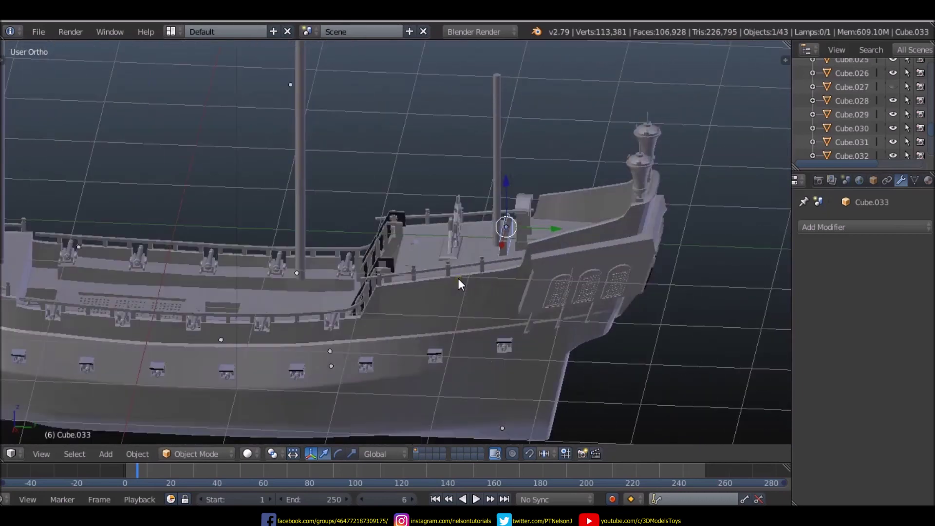
pyautogui.press('KP_3')
pyautogui.scroll(-2, 487, 206)
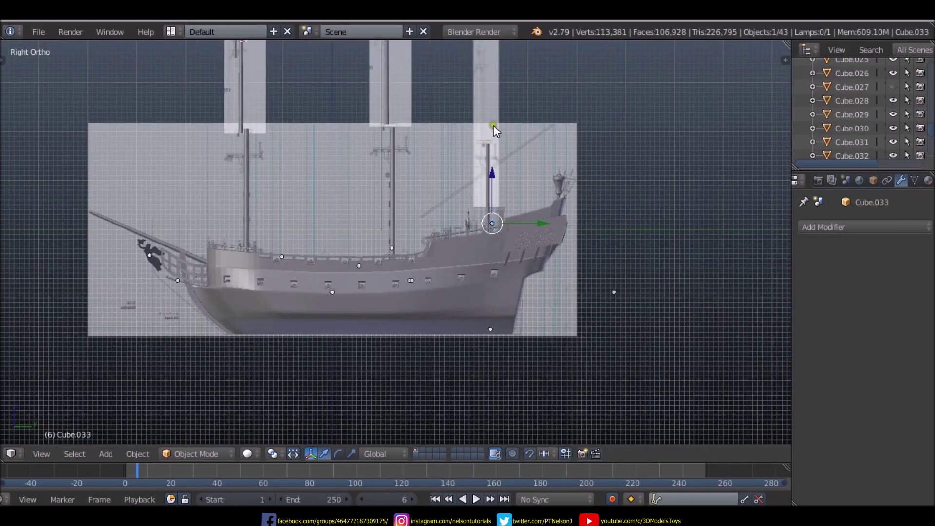
# - Select the front mast in Edit Mode and raise its top ring slightly
pyautogui.scroll(5, 492, 127)
pyautogui.scroll(3, 487, 138)
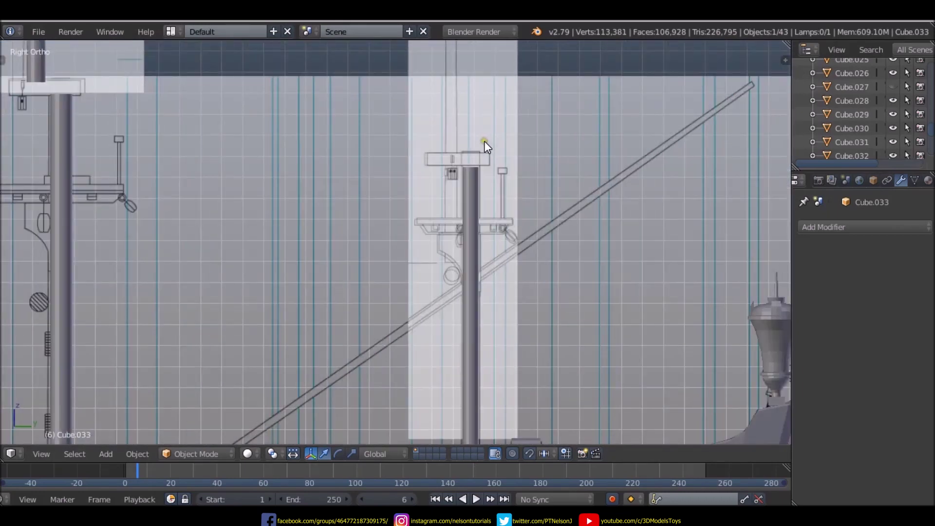
pyautogui.press('Tab')
pyautogui.press('Tab')
pyautogui.rightClick(463, 252)
pyautogui.press('Tab')
pyautogui.scroll(-5, 468, 252)
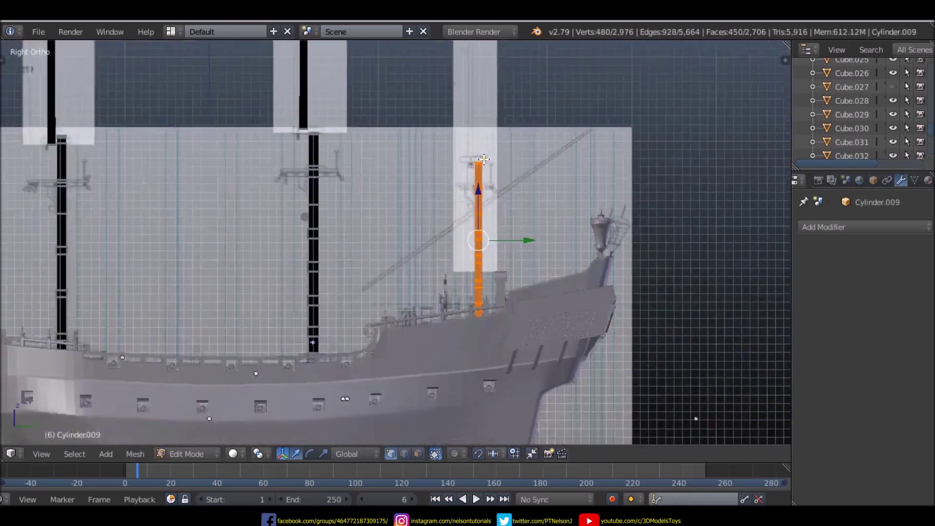
pyautogui.scroll(5, 485, 279)
pyautogui.scroll(-4, 479, 255)
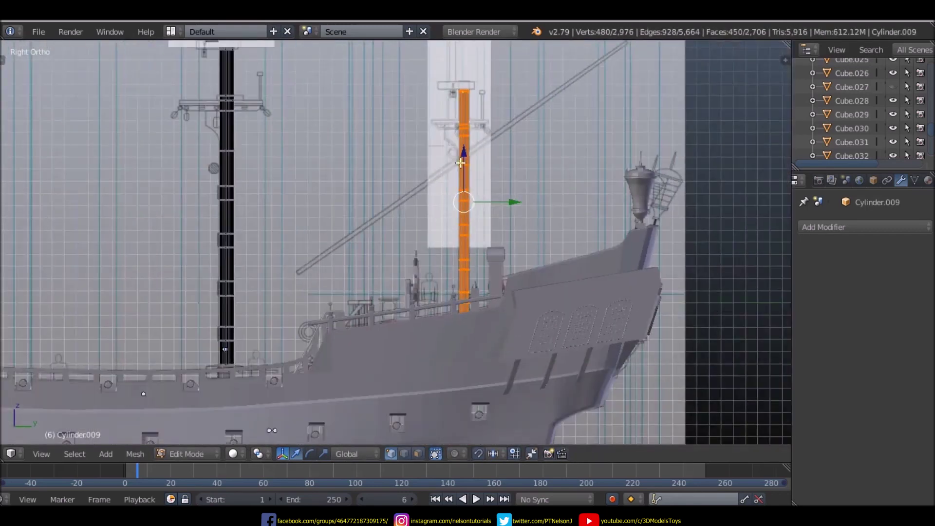
pyautogui.scroll(1, 453, 117)
pyautogui.scroll(5, 453, 117)
pyautogui.rightClick(454, 113)
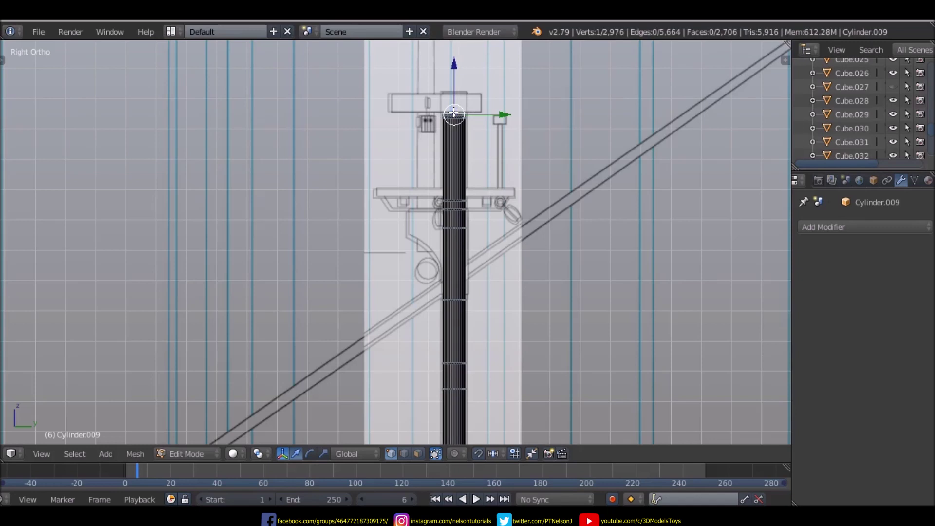
pyautogui.press('ctrl+KP_Add')
pyautogui.moveTo(454, 57)
pyautogui.mouseDown()
pyautogui.moveTo(456, 47)
pyautogui.moveTo(455, 100)
pyautogui.mouseUp()
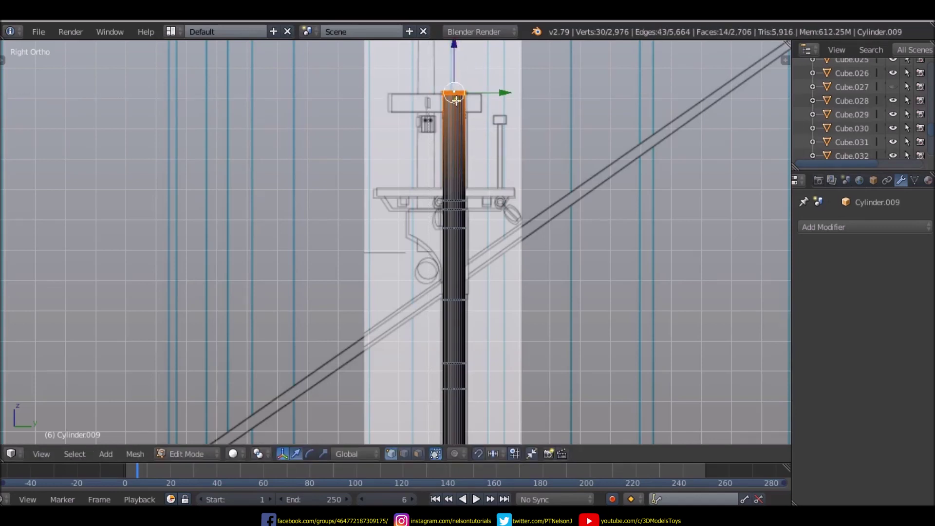
# - Box-select the mast's vertex ring at the platform and move it up along Z
pyautogui.rightClick(458, 192)
pyautogui.scroll(2, 457, 200)
pyautogui.scroll(-1, 455, 200)
pyautogui.scroll(5, 453, 57)
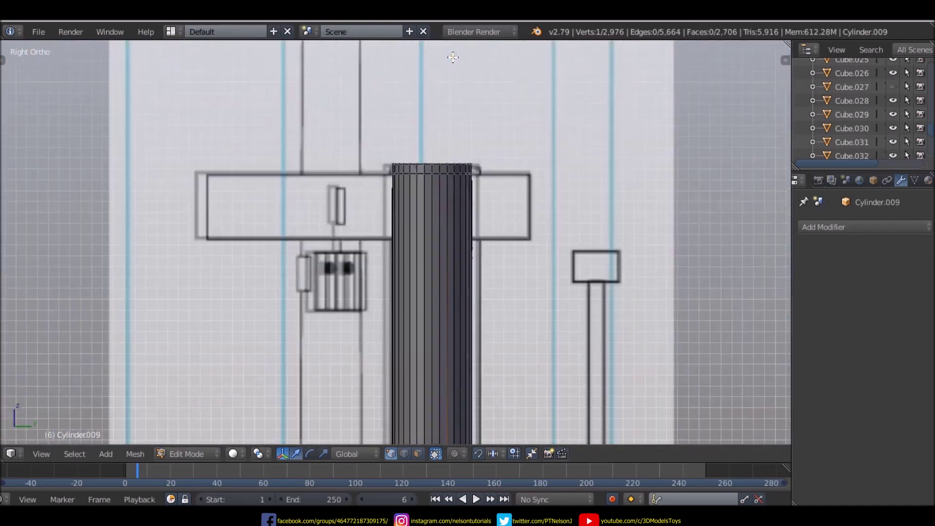
pyautogui.scroll(-1, 453, 57)
pyautogui.scroll(-3, 429, 90)
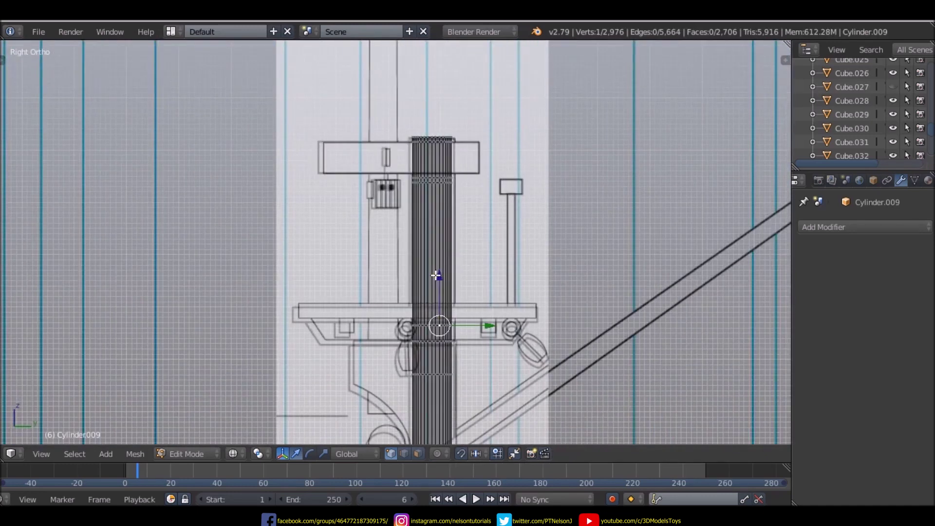
pyautogui.rightClick(428, 327)
pyautogui.press('b')
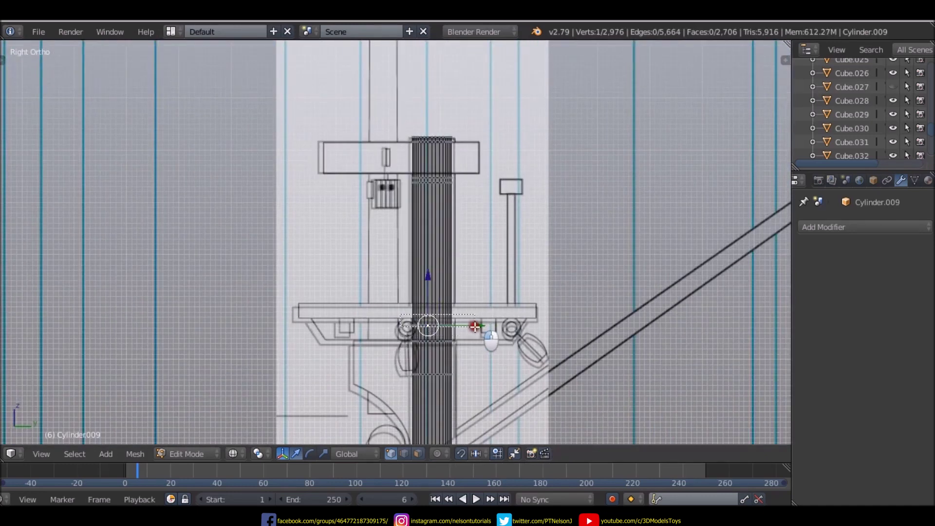
pyautogui.moveTo(401, 314); pyautogui.dragTo(475, 335)
pyautogui.press('g')
pyautogui.press('z')
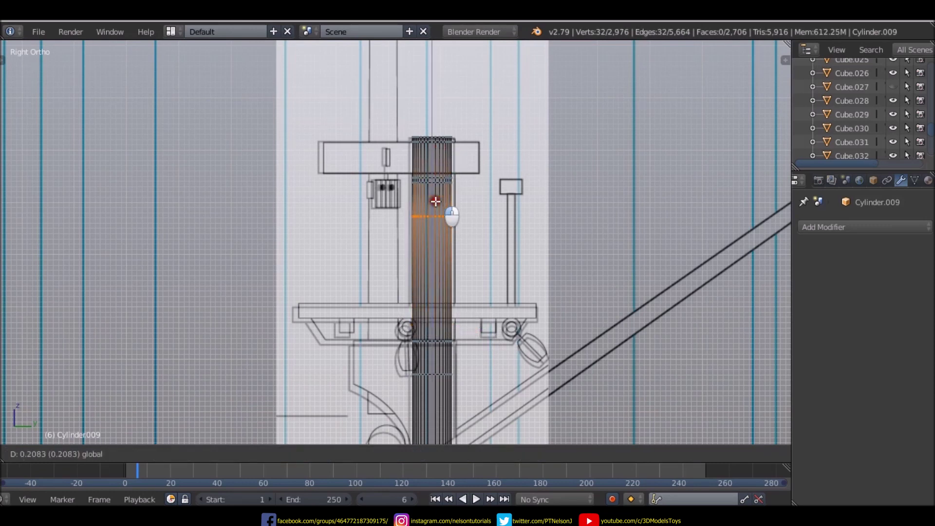
pyautogui.click(437, 201)
# - Raise the ring below the crosstree and slide the band of mast faces down
pyautogui.scroll(1, 436, 202)
pyautogui.scroll(2, 435, 170)
pyautogui.rightClick(435, 176)
pyautogui.press('b')
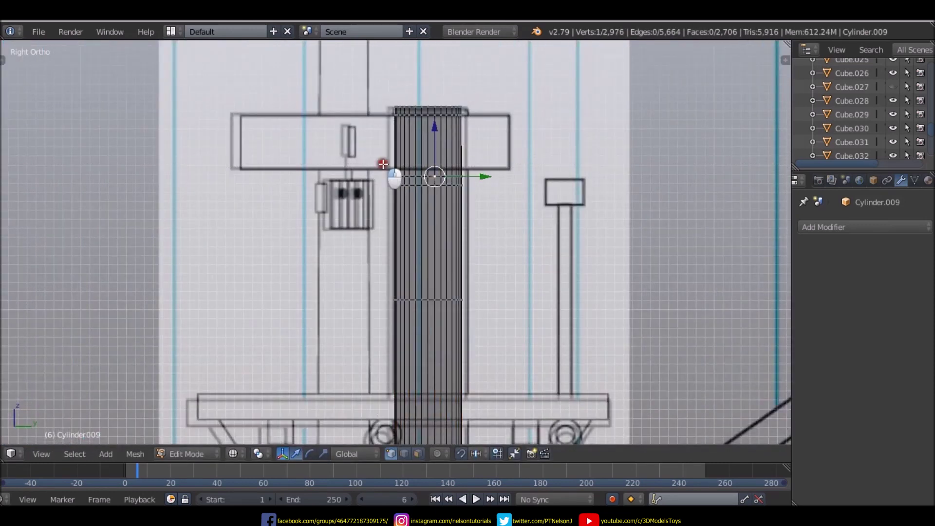
pyautogui.moveTo(378, 163); pyautogui.dragTo(485, 183)
pyautogui.press('g')
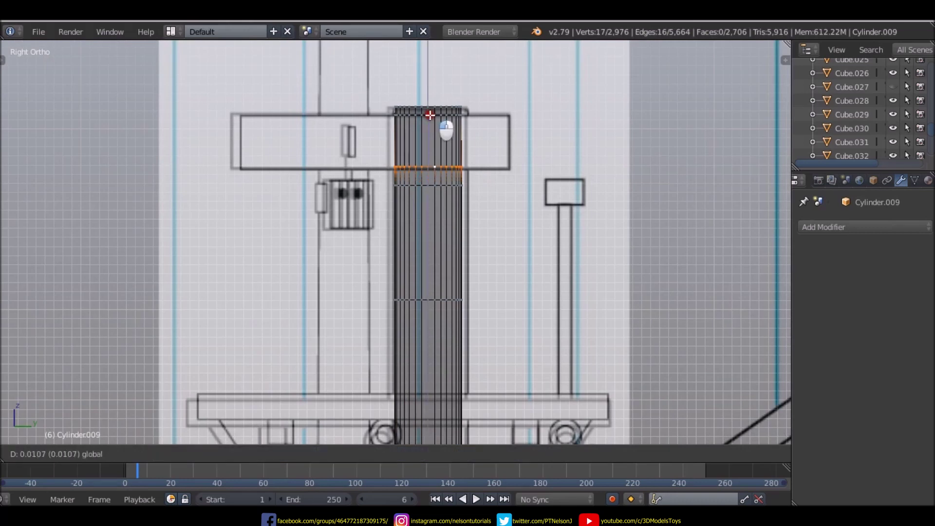
pyautogui.click(426, 145)
pyautogui.rightClick(405, 189)
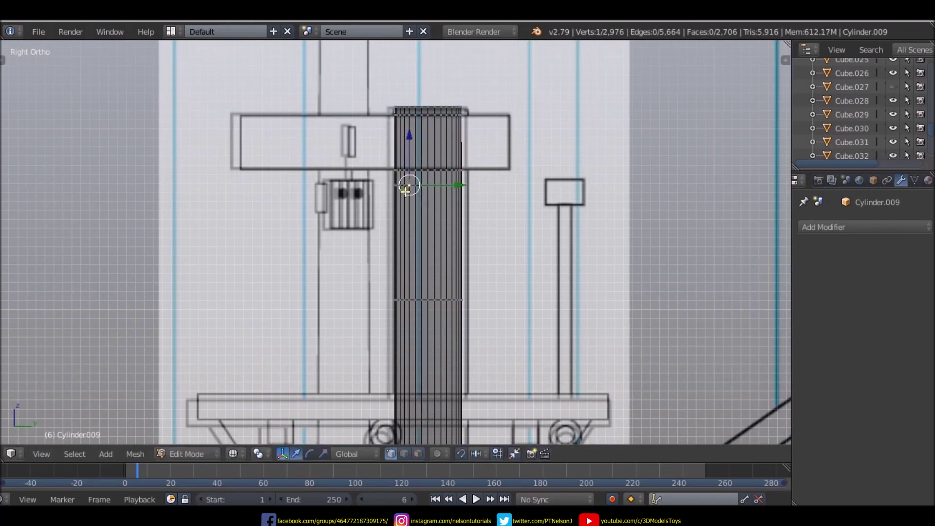
pyautogui.moveTo(387, 166); pyautogui.dragTo(548, 305)
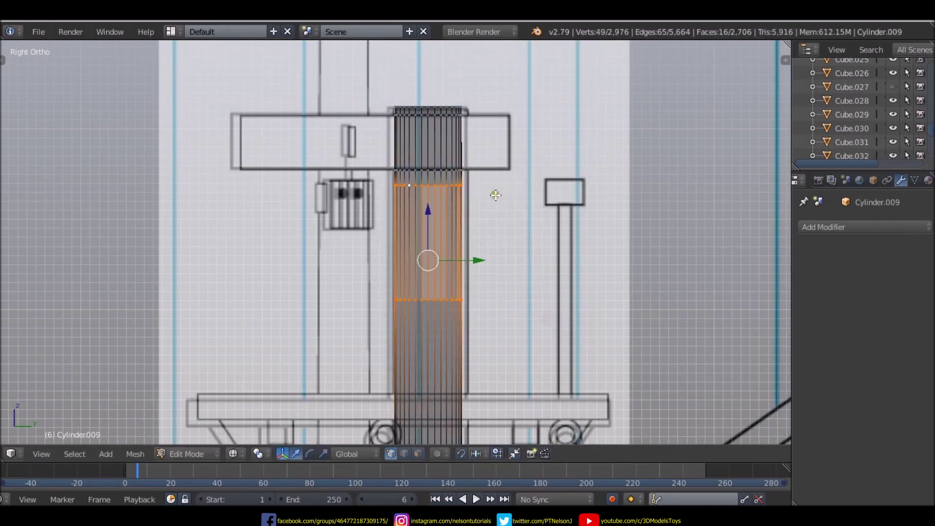
pyautogui.scroll(-3, 463, 212)
pyautogui.moveTo(463, 215); pyautogui.dragTo(462, 260)
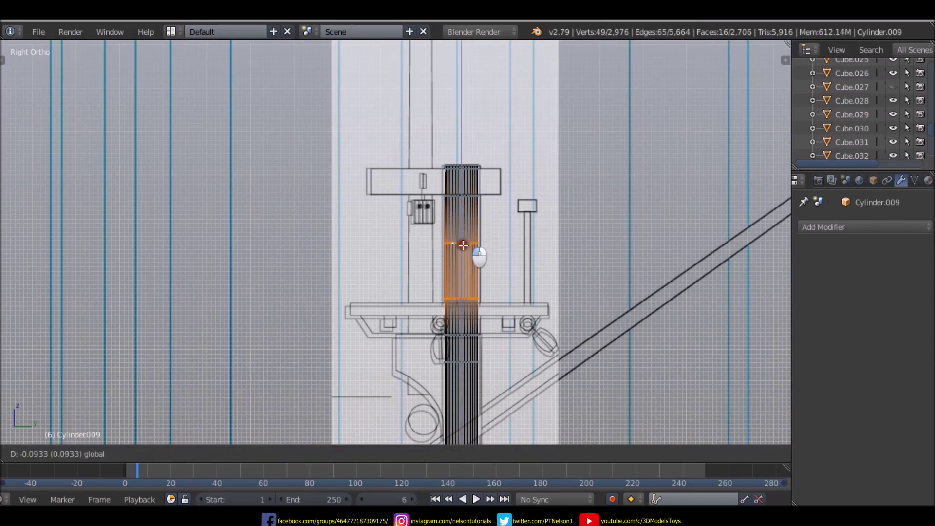
pyautogui.click(462, 260)
# - Slide an edge ring down the mast and raise the platform-level edge ring slightly
pyautogui.scroll(3, 458, 253)
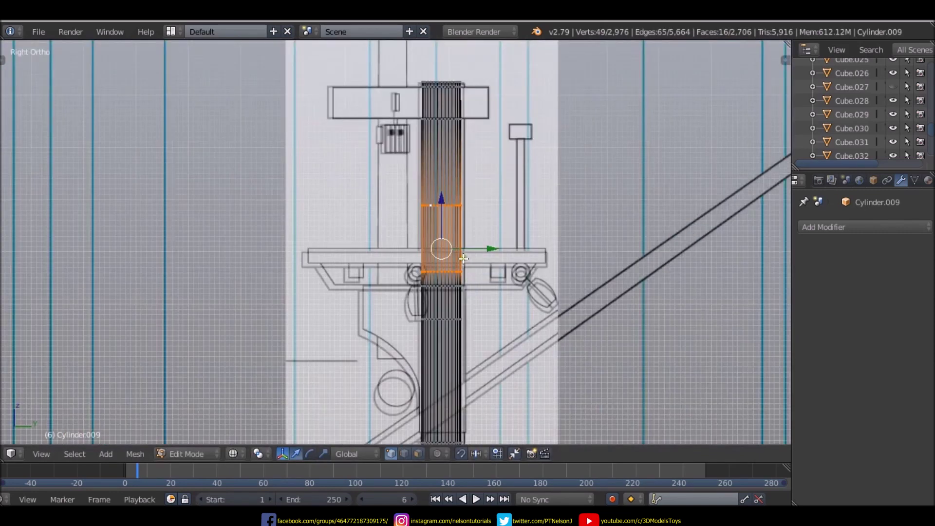
pyautogui.keyDown('shift'); pyautogui.moveTo(448, 234); pyautogui.dragTo(429, 184, button='middle'); pyautogui.keyUp('shift')
pyautogui.rightClick(419, 171)
pyautogui.keyDown('alt'); pyautogui.keyDown('shift'); pyautogui.rightClick(428, 146); pyautogui.keyUp('shift'); pyautogui.keyUp('alt')
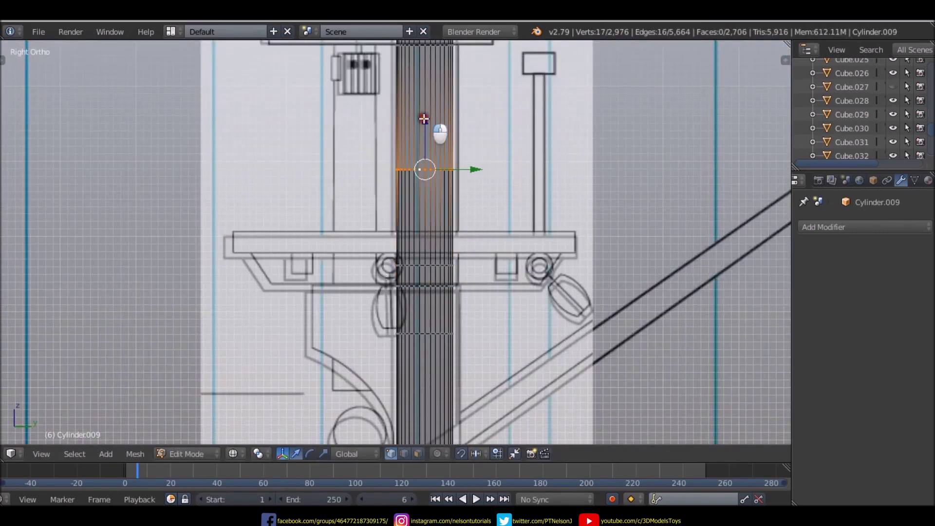
pyautogui.moveTo(423, 146); pyautogui.dragTo(422, 182)
pyautogui.keyDown('shift'); pyautogui.moveTo(414, 260); pyautogui.dragTo(399, 242, button='middle'); pyautogui.keyUp('shift')
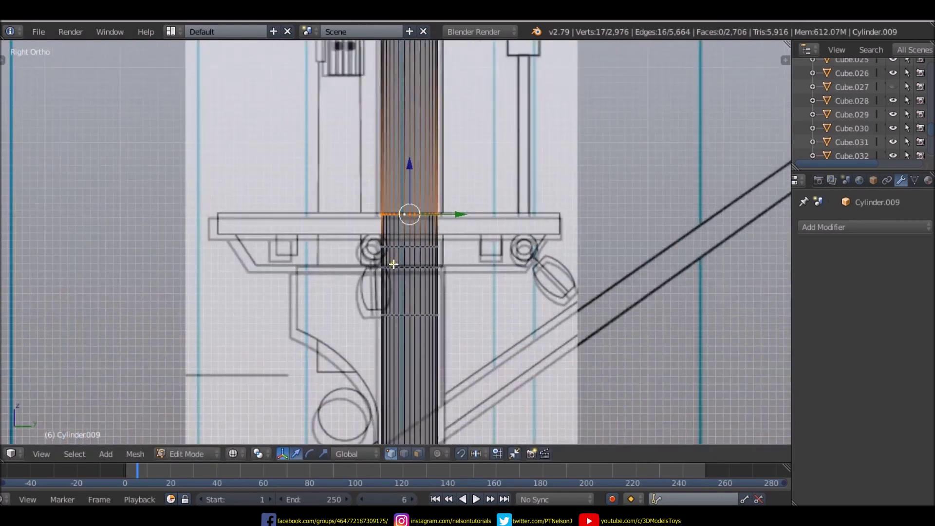
pyautogui.rightClick(399, 242)
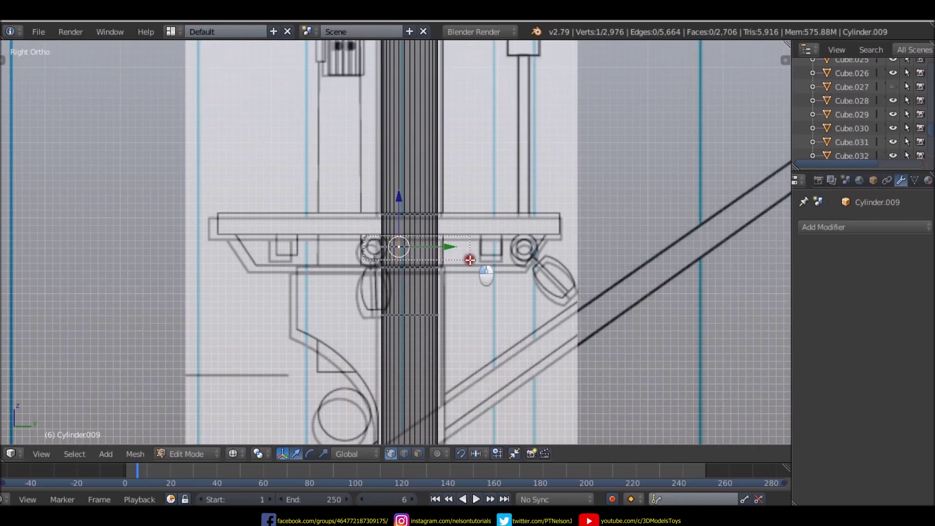
pyautogui.keyDown('alt'); pyautogui.rightClick(442, 251); pyautogui.keyUp('alt')
pyautogui.press('g')
pyautogui.press('z')
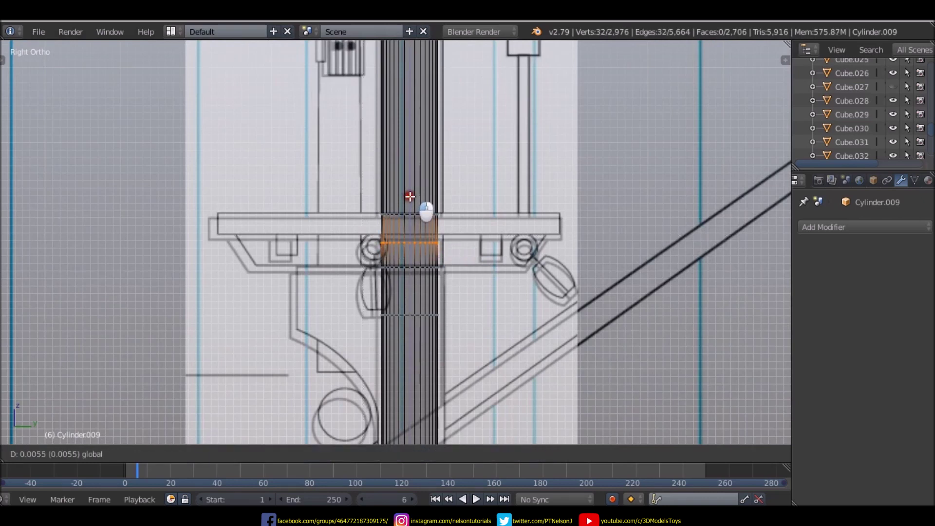
pyautogui.click(409, 196)
# - Align the lower edge ring and the ring above the platform vertically with the crosstree
pyautogui.rightClick(396, 265)
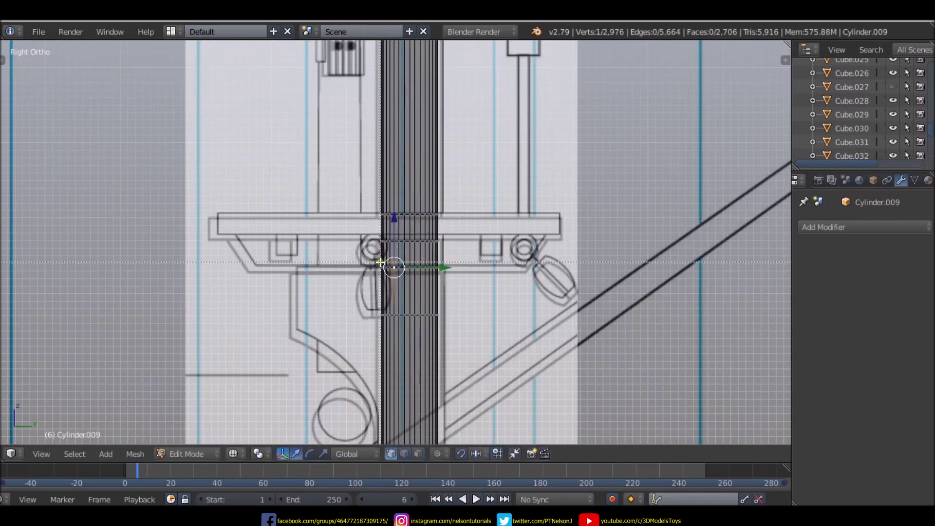
pyautogui.keyDown('alt'); pyautogui.rightClick(409, 267); pyautogui.keyUp('alt')
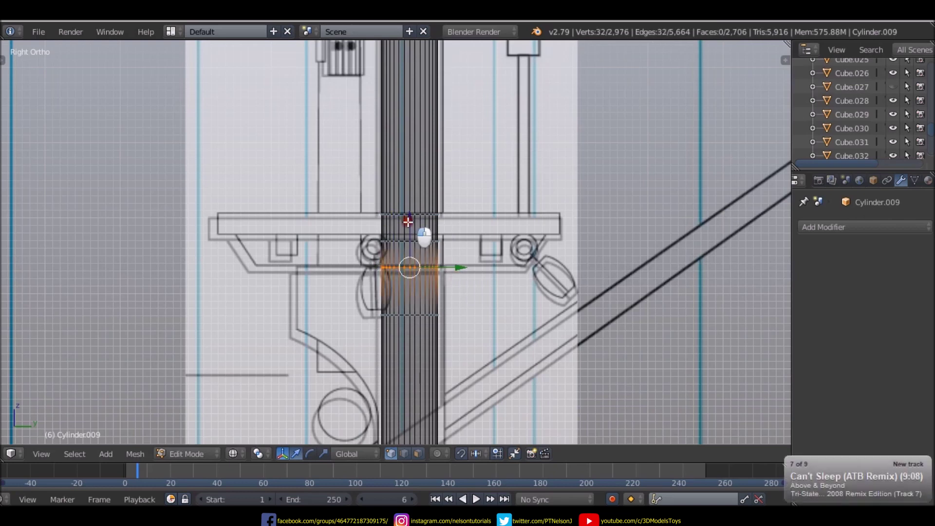
pyautogui.press('g')
pyautogui.press('z')
pyautogui.click(424, 241)
pyautogui.keyDown('alt'); pyautogui.rightClick(409, 214); pyautogui.keyUp('alt')
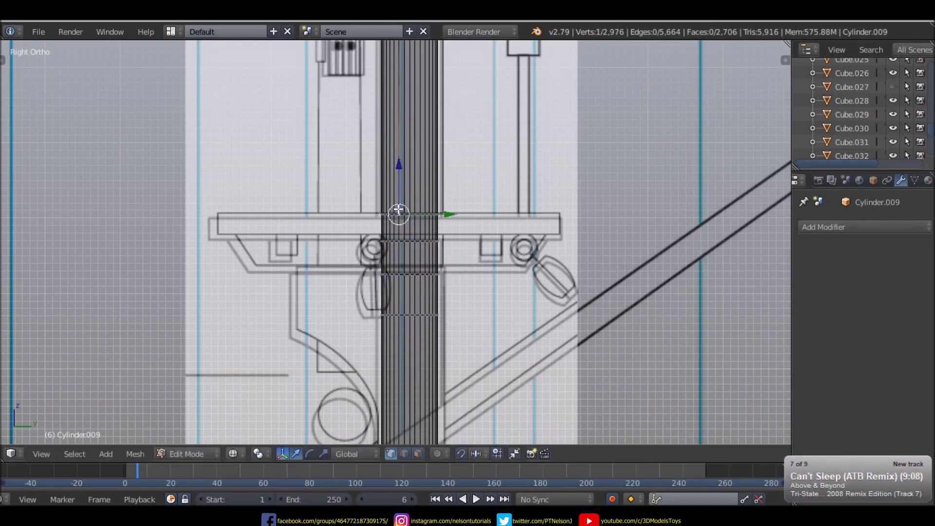
pyautogui.press('g')
pyautogui.press('z')
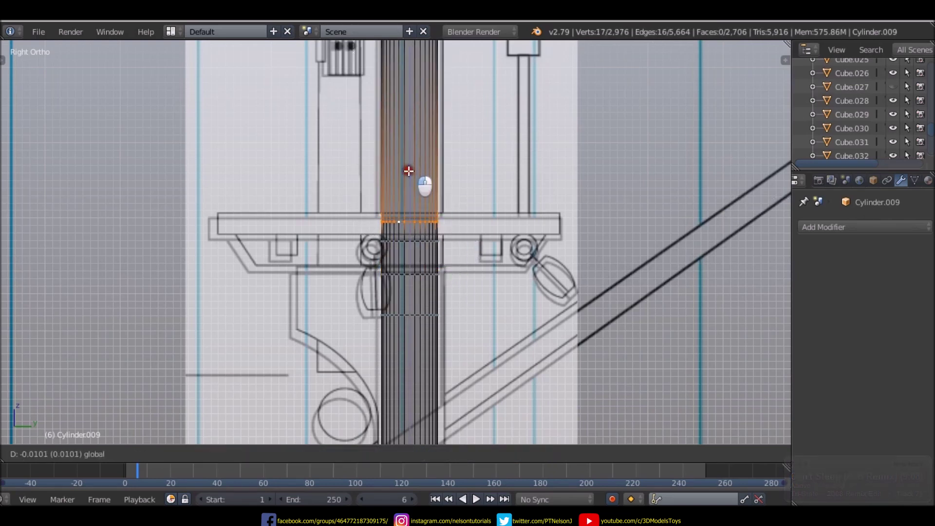
pyautogui.click(410, 168)
pyautogui.scroll(-4, 399, 160)
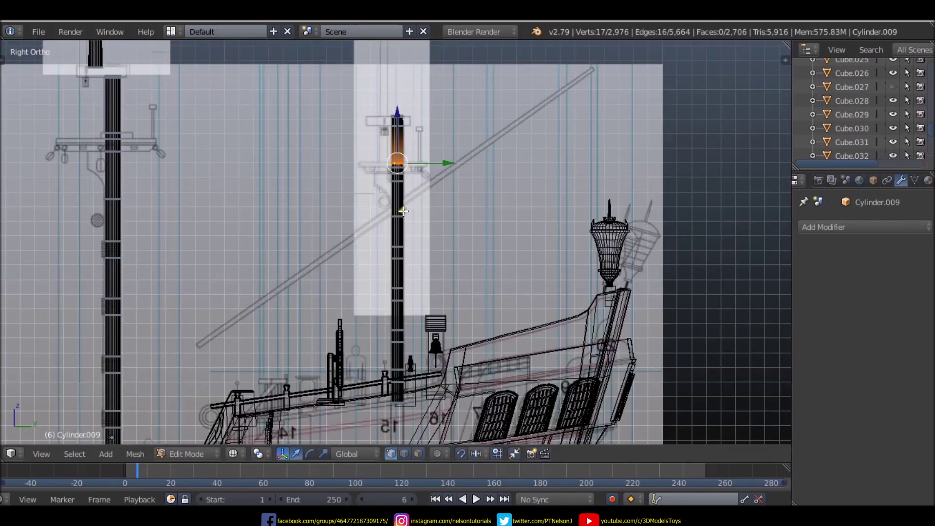
pyautogui.scroll(2, 397, 158)
pyautogui.scroll(-2, 395, 157)
pyautogui.keyDown('shift'); pyautogui.scroll(-1, 391, 287); pyautogui.keyUp('shift')
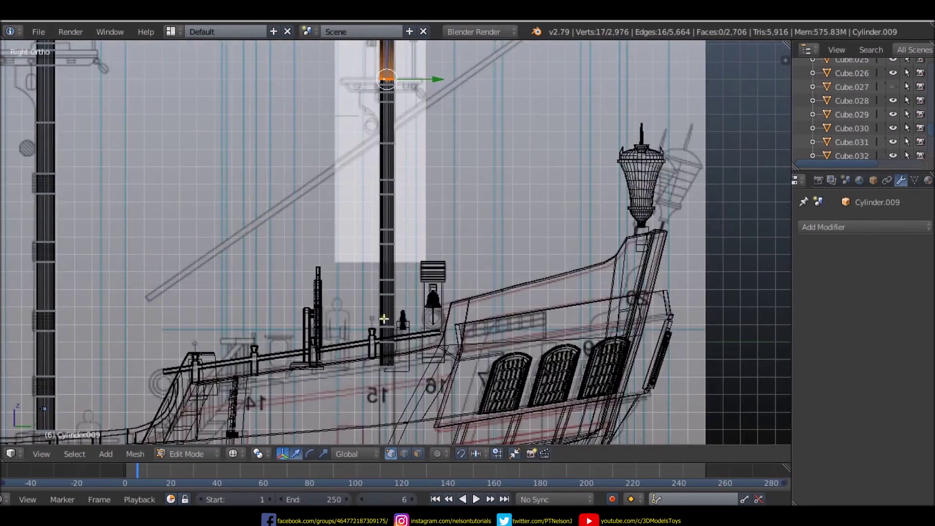
pyautogui.scroll(-2, 432, 215)
pyautogui.scroll(-2, 432, 214)
pyautogui.scroll(3, 391, 79)
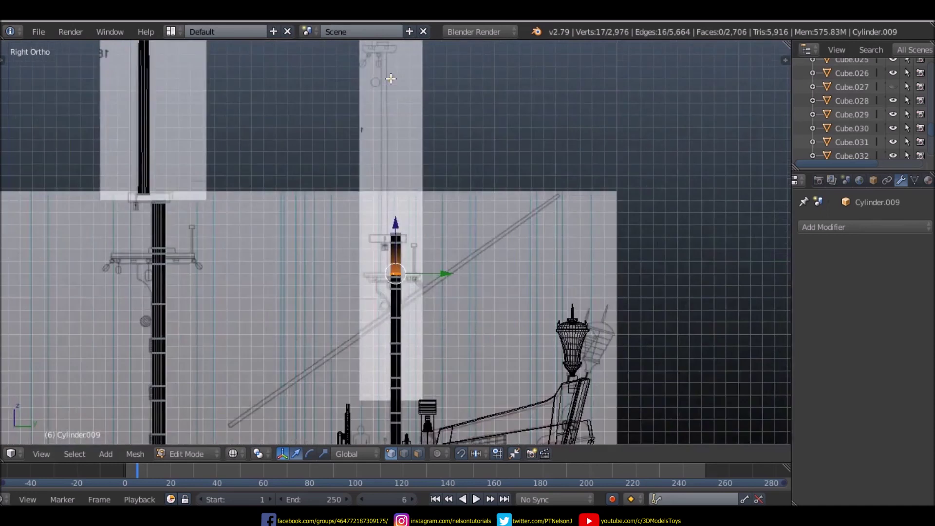
pyautogui.scroll(5, 360, 212)
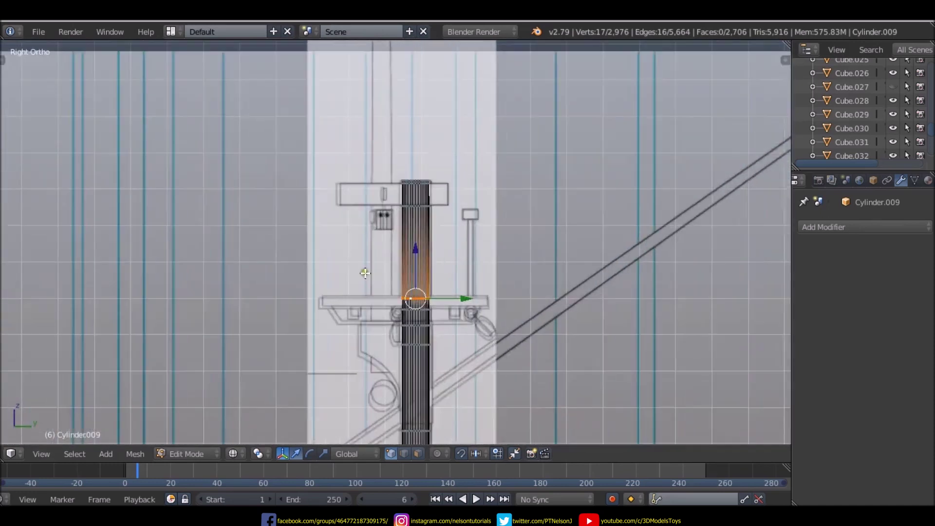
# - Add a cylinder, separate it into its own object Cylinder.006, and edit its mesh
pyautogui.hotkey('shift', 'a')
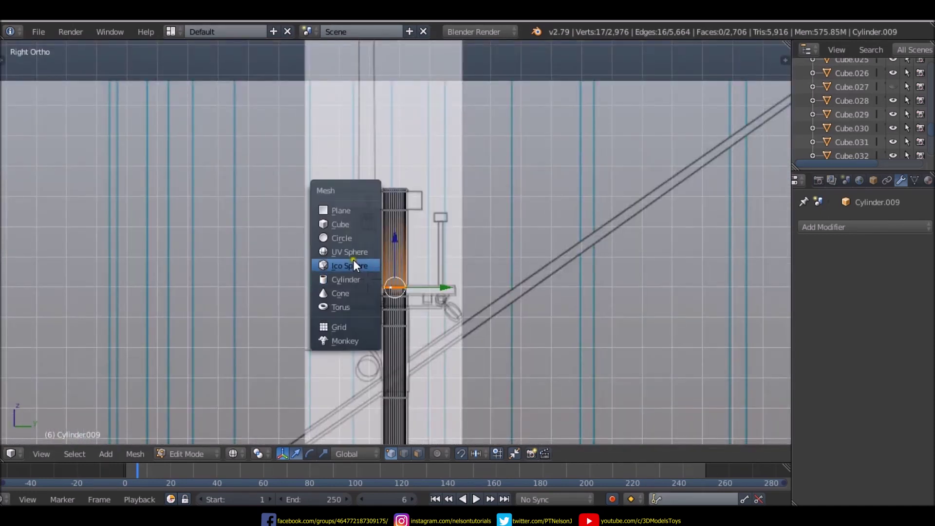
pyautogui.click(349, 284)
pyautogui.scroll(-4, 356, 261)
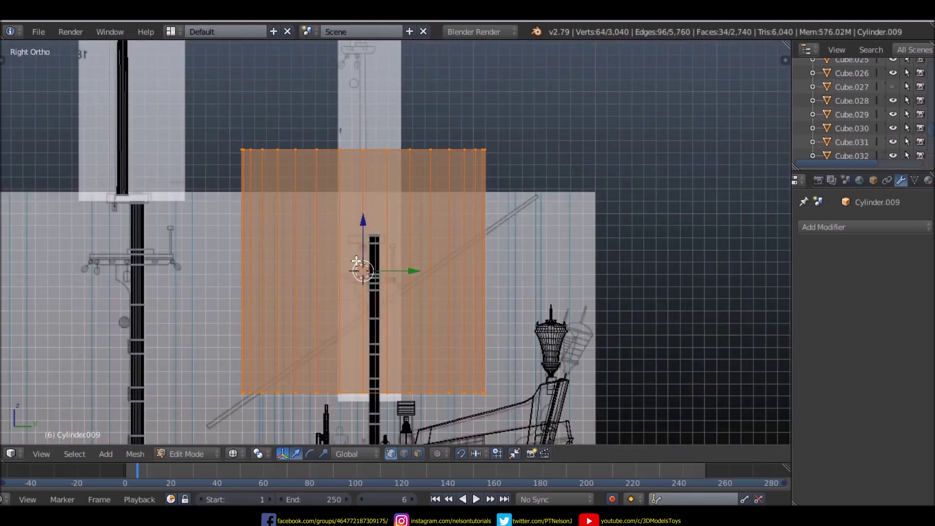
pyautogui.press('p')
pyautogui.click(356, 261)
pyautogui.press('Tab')
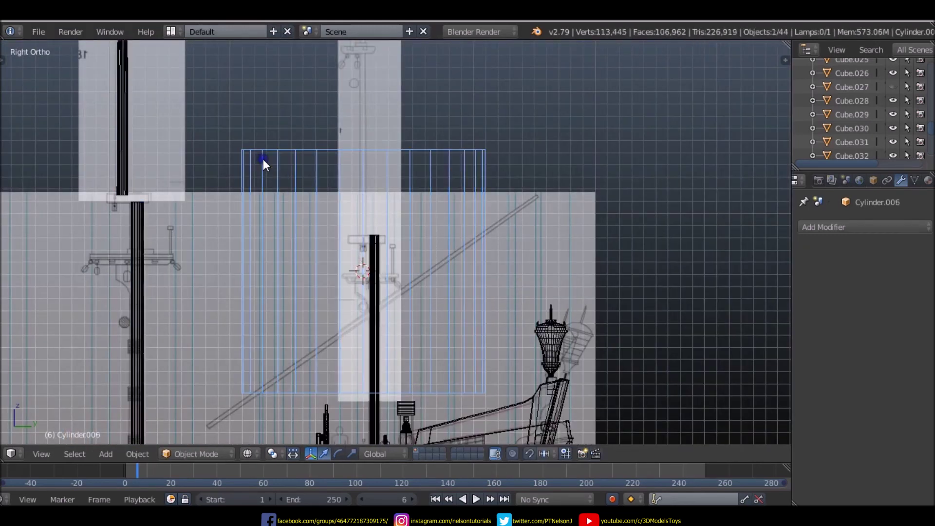
pyautogui.rightClick(263, 159)
pyautogui.press('Tab')
pyautogui.press('a')
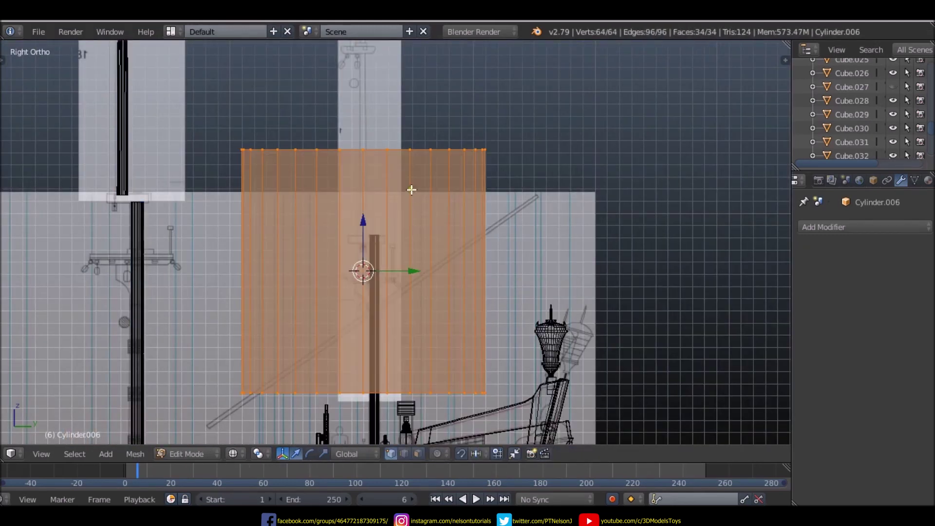
# - Shrink the cylinder, lower it about 0.2051 below the platform and shift it 0.0073 sideways
pyautogui.press('s')
pyautogui.click(365, 261)
pyautogui.scroll(4, 369, 246)
pyautogui.scroll(4, 381, 232)
pyautogui.scroll(1, 381, 231)
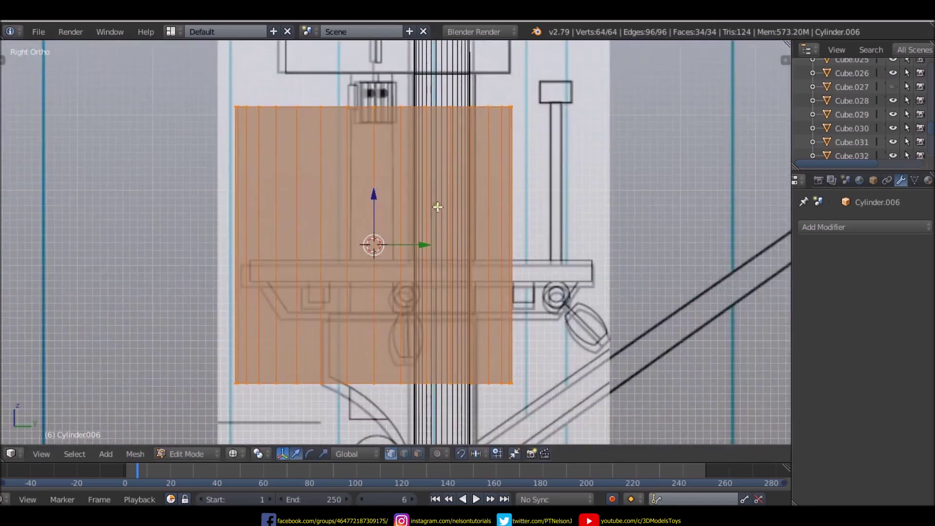
pyautogui.press('s')
pyautogui.click(389, 243)
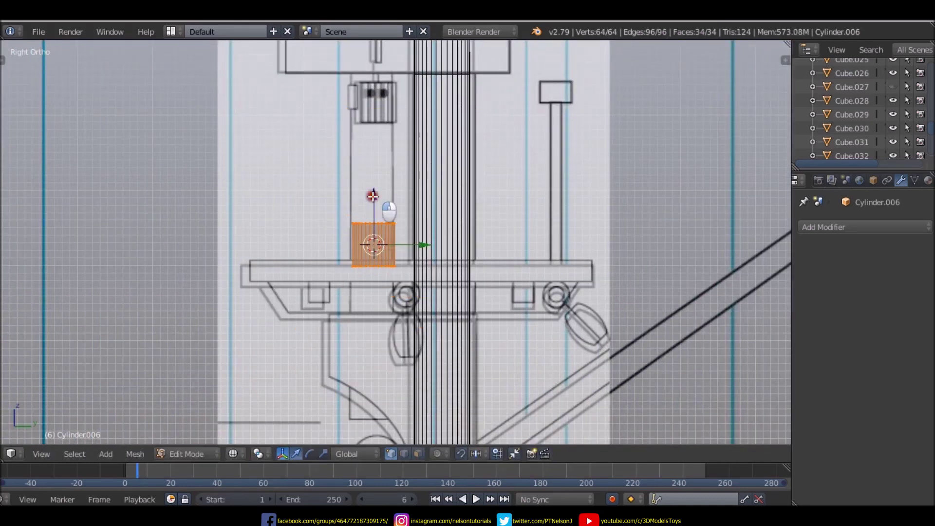
pyautogui.press('g')
pyautogui.press('z')
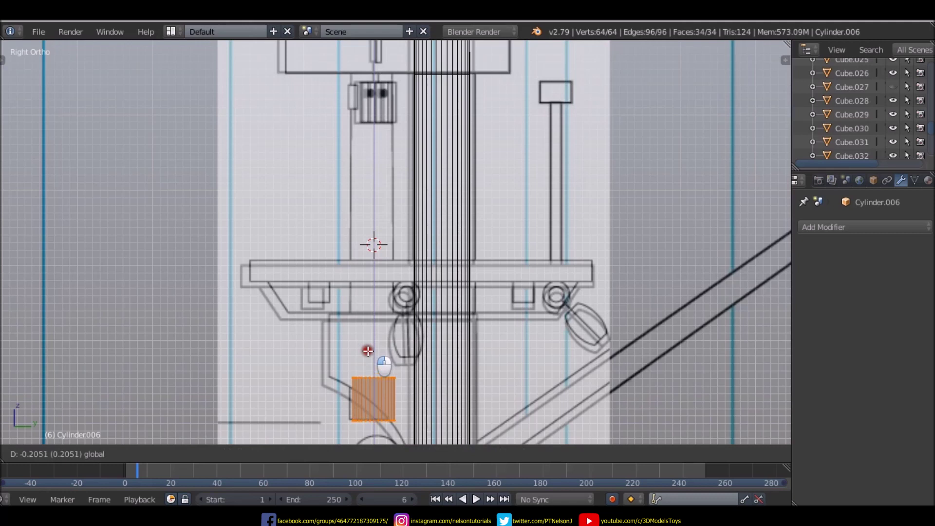
pyautogui.click(368, 350)
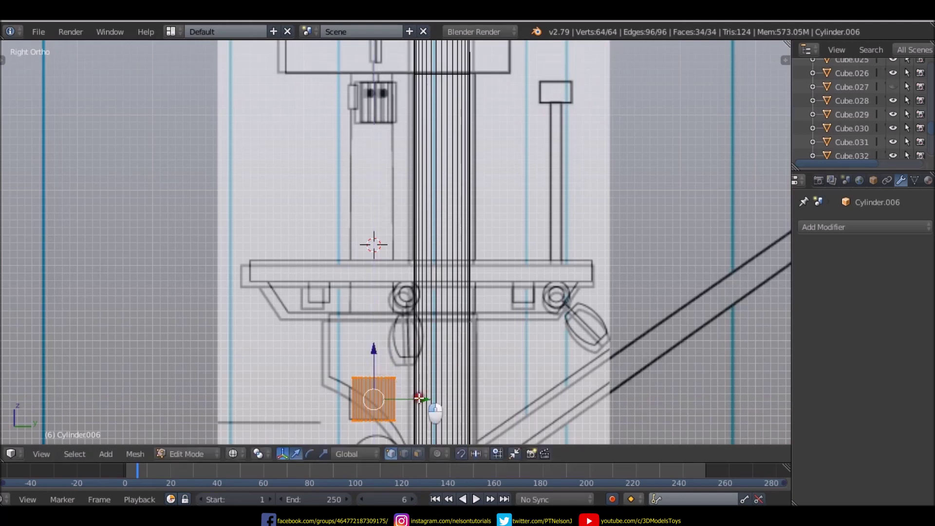
pyautogui.moveTo(419, 398); pyautogui.dragTo(413, 397)
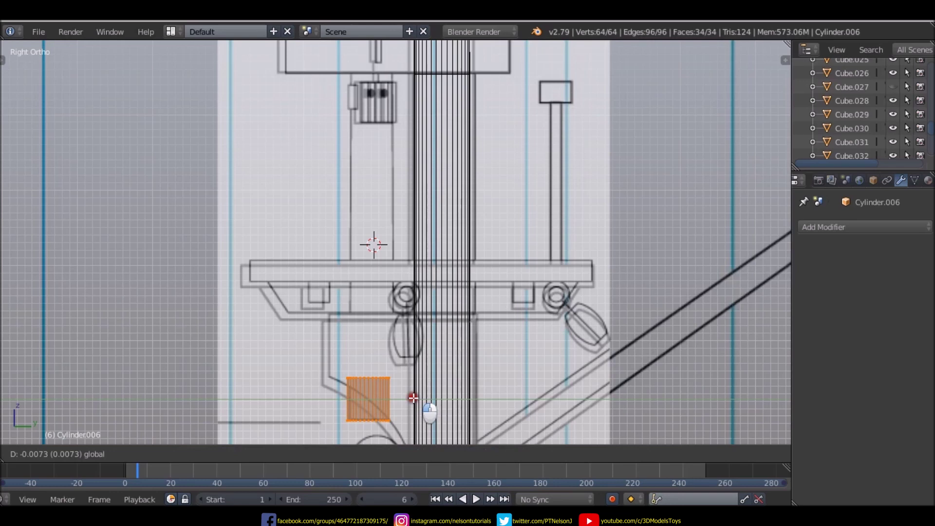
pyautogui.moveTo(413, 397); pyautogui.dragTo(413, 397)
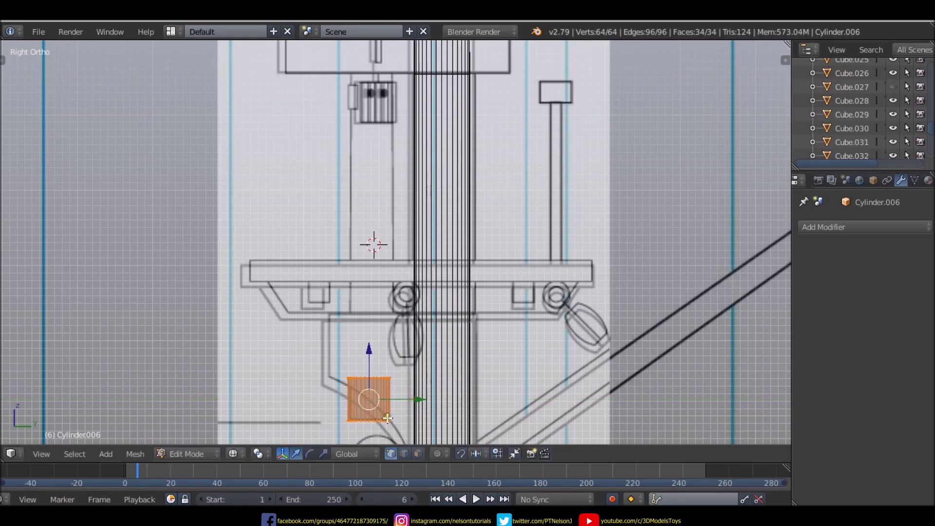
pyautogui.rightClick(354, 373)
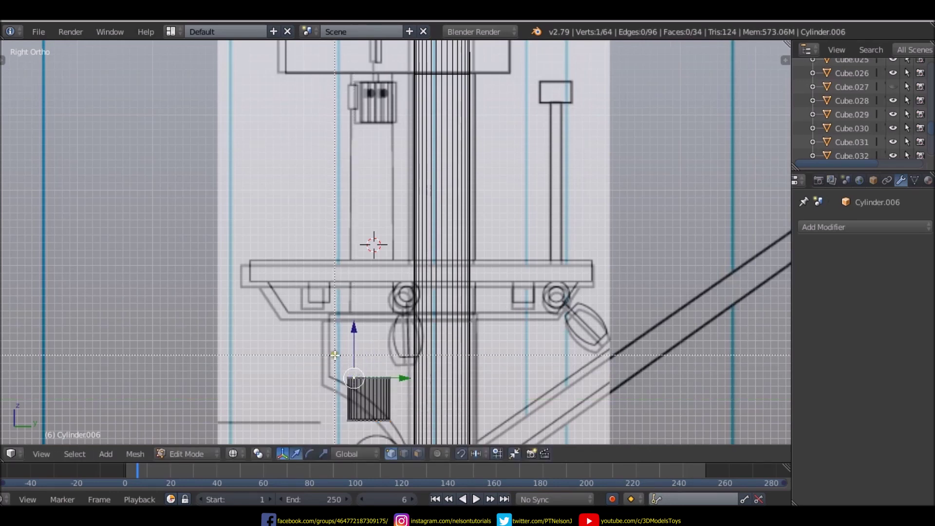
# - Raise the cylinder's top ring to the platform and extrude two sections upward
pyautogui.keyDown('alt'); pyautogui.rightClick(382, 377); pyautogui.keyUp('alt')
pyautogui.moveTo(369, 331); pyautogui.dragTo(375, 266)
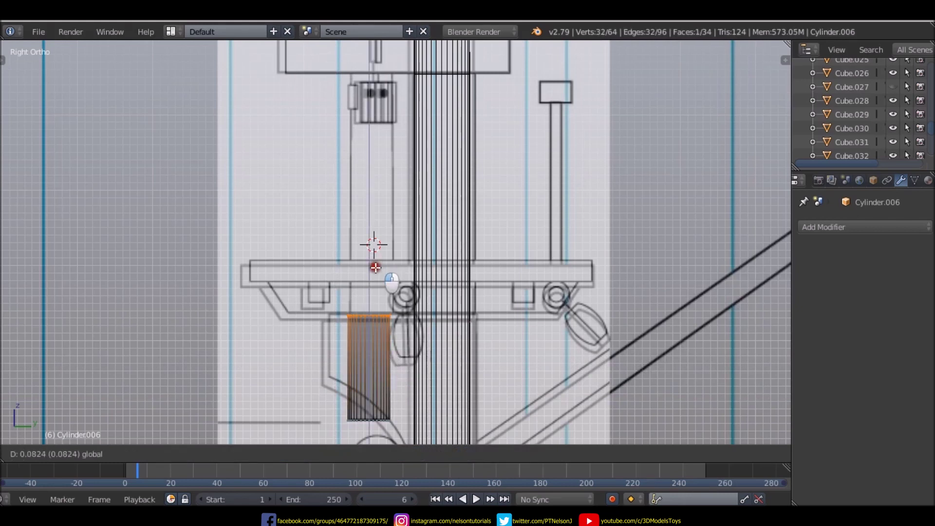
pyautogui.press('e')
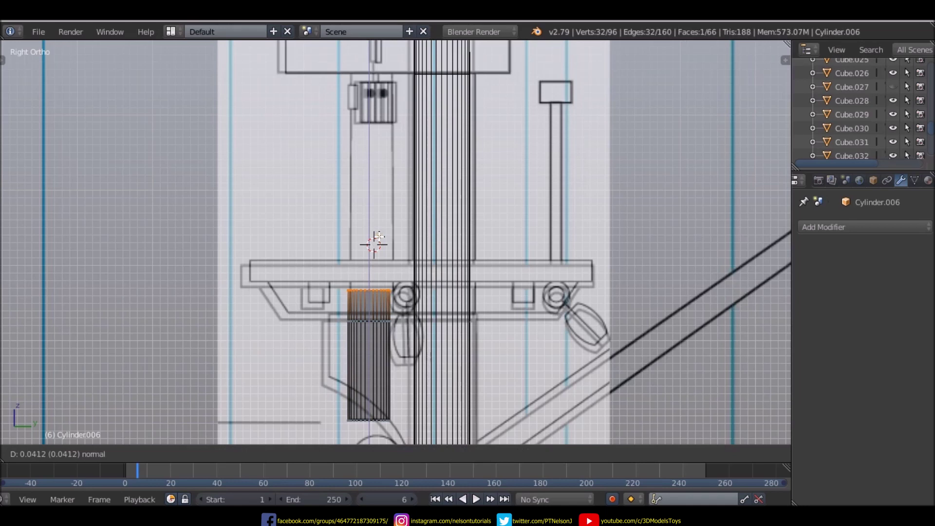
pyautogui.click(379, 235)
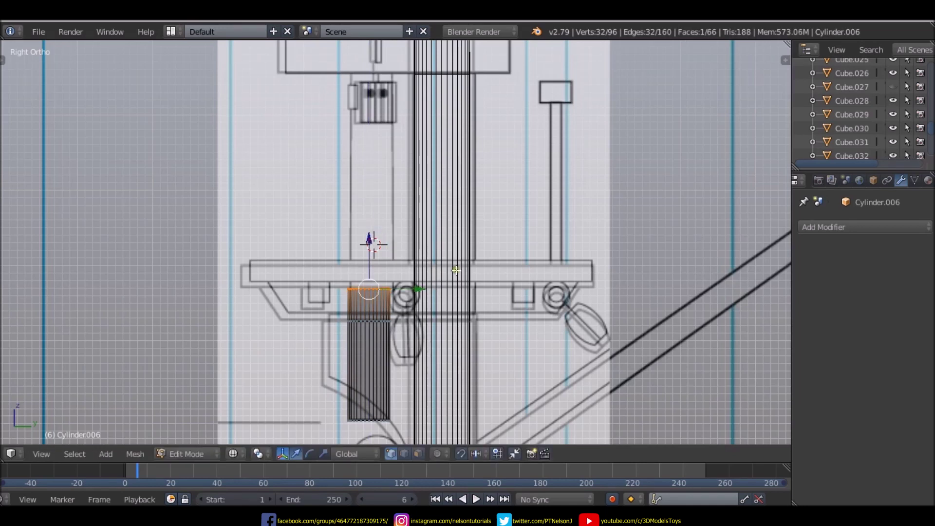
pyautogui.press('e')
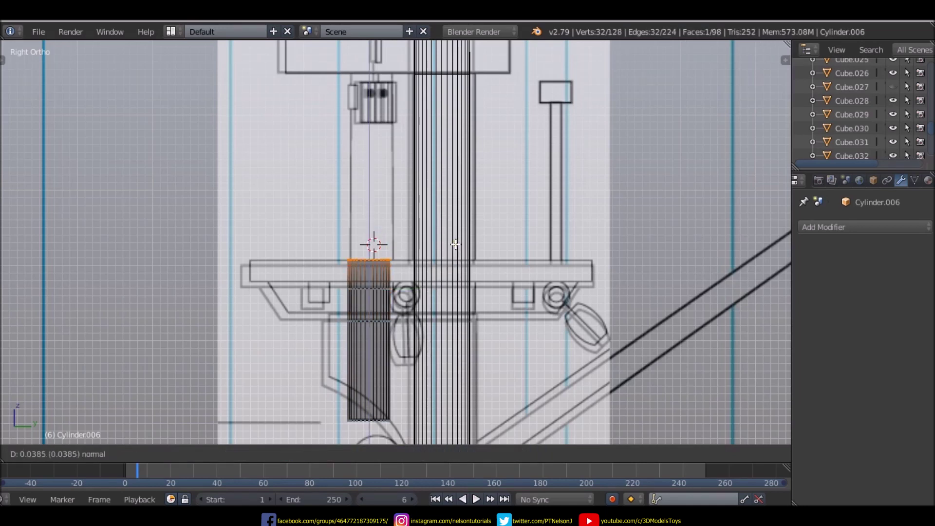
pyautogui.click(455, 250)
# - Extrude a long section up to the upper crosspiece plus two short sections above
pyautogui.press('e')
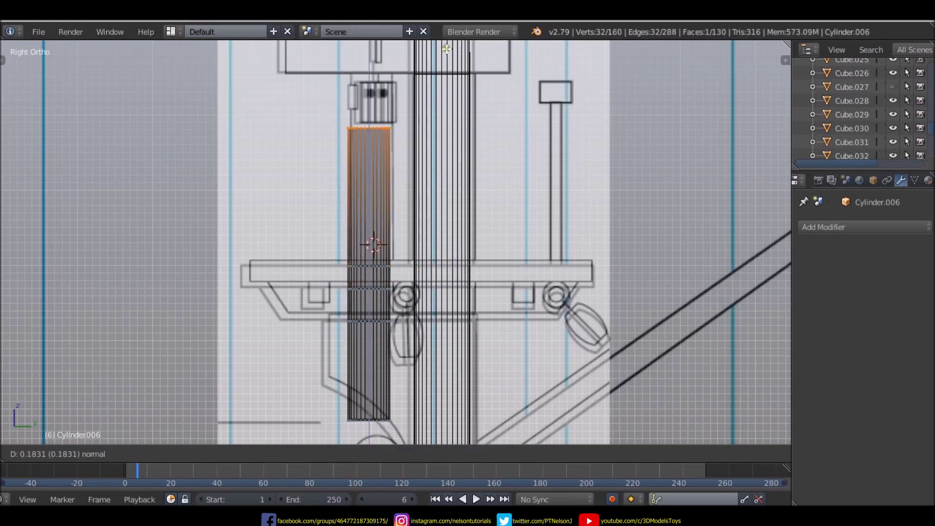
pyautogui.click(447, 433)
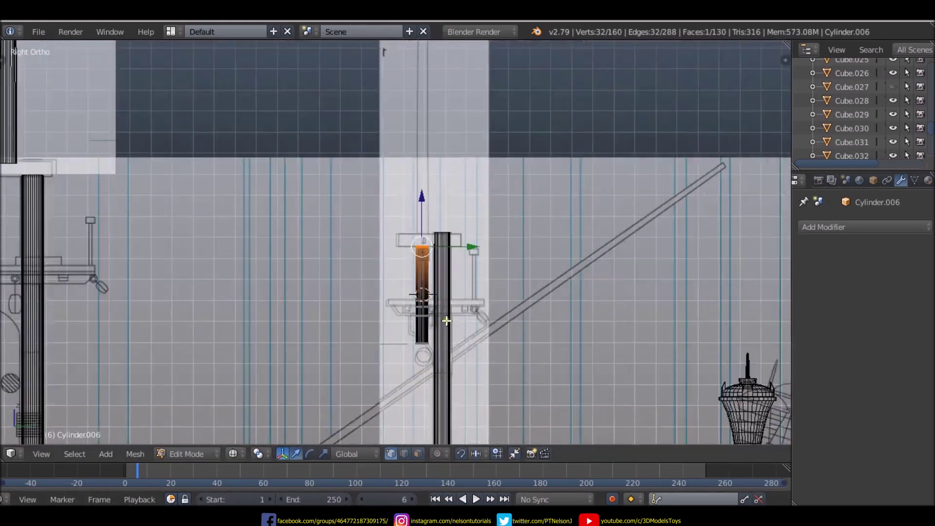
pyautogui.scroll(-3, 443, 292)
pyautogui.scroll(2, 440, 211)
pyautogui.press('e')
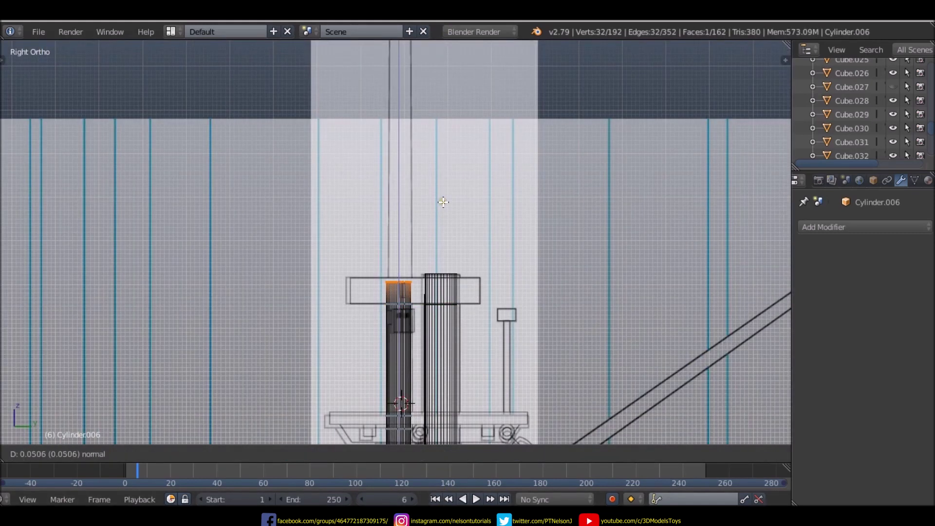
pyautogui.rightClick(443, 199)
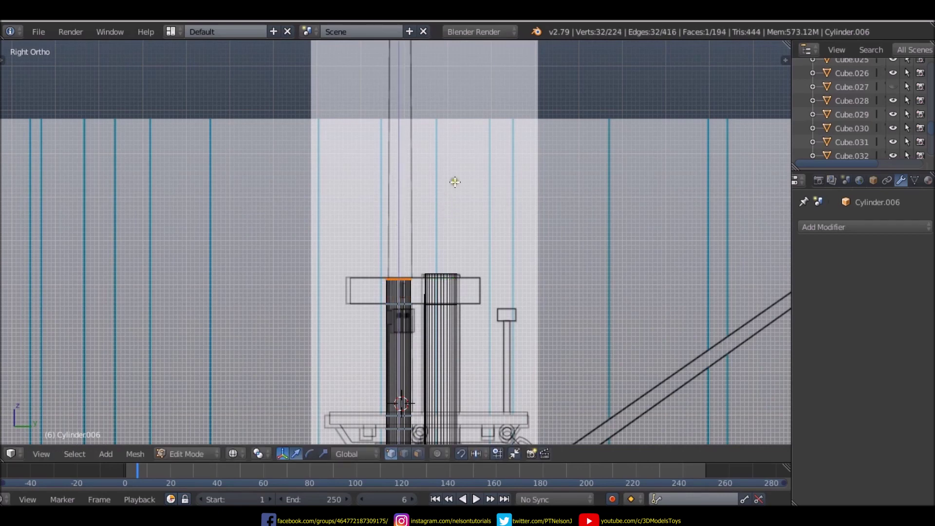
pyautogui.press('e')
pyautogui.click(453, 87)
pyautogui.scroll(-3, 433, 213)
# - Lengthen the column's top and extrude three more sections up to the crosspiece
pyautogui.scroll(-5, 432, 213)
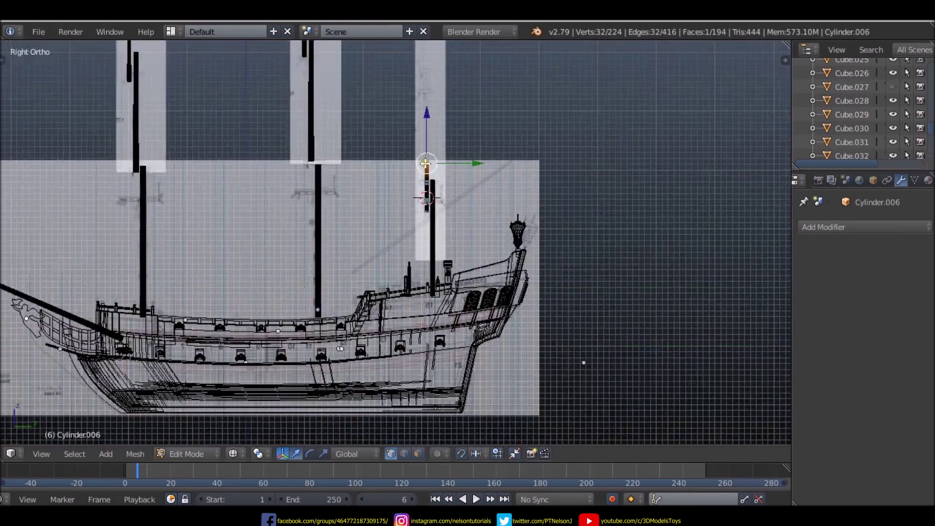
pyautogui.scroll(1, 430, 125)
pyautogui.scroll(4, 384, 259)
pyautogui.moveTo(375, 286); pyautogui.dragTo(381, 169)
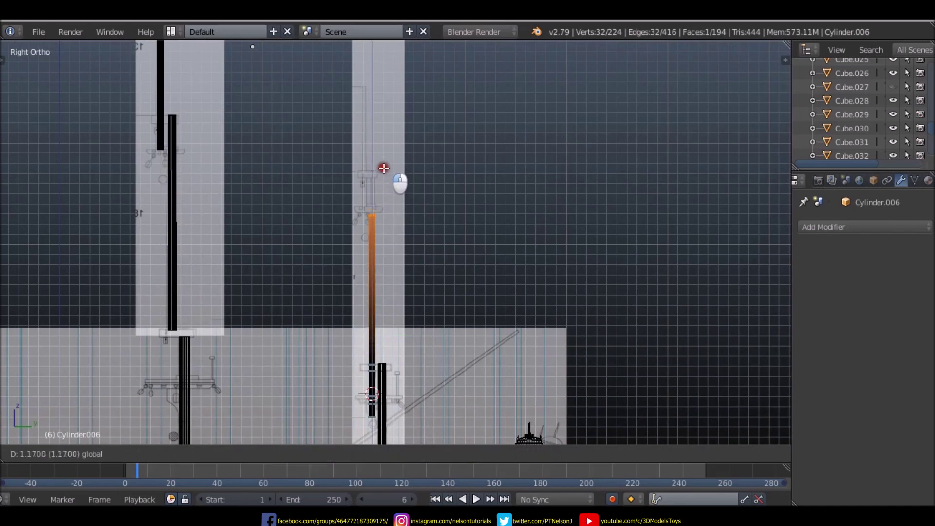
pyautogui.click(384, 168)
pyautogui.scroll(5, 376, 190)
pyautogui.press('e')
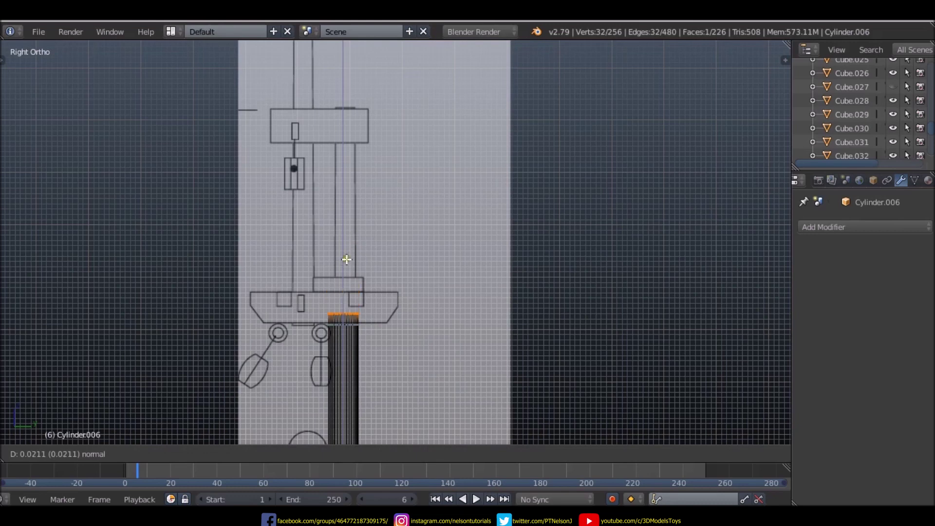
pyautogui.click(353, 243)
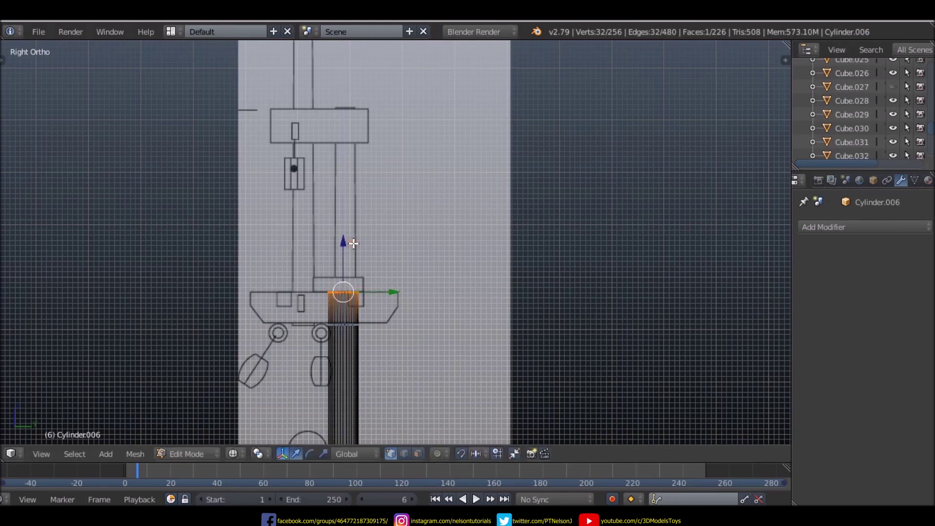
pyautogui.press('e')
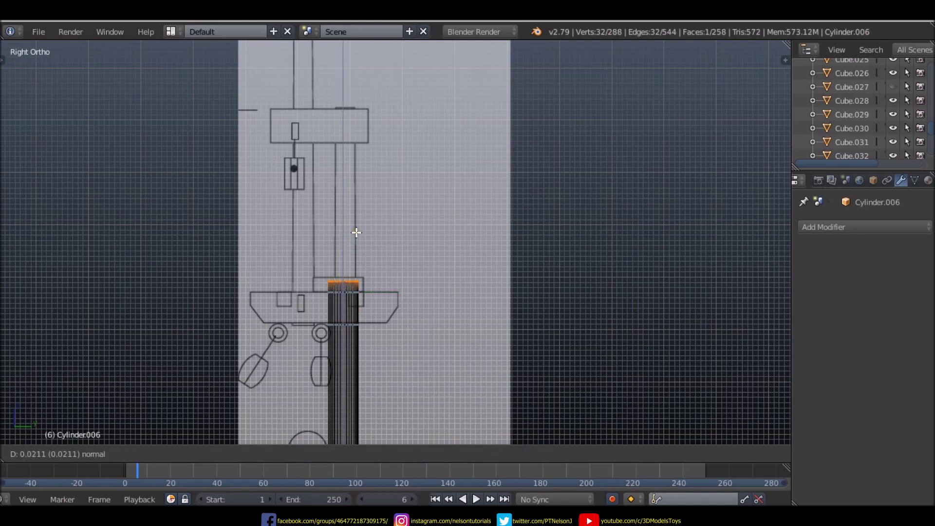
pyautogui.click(370, 244)
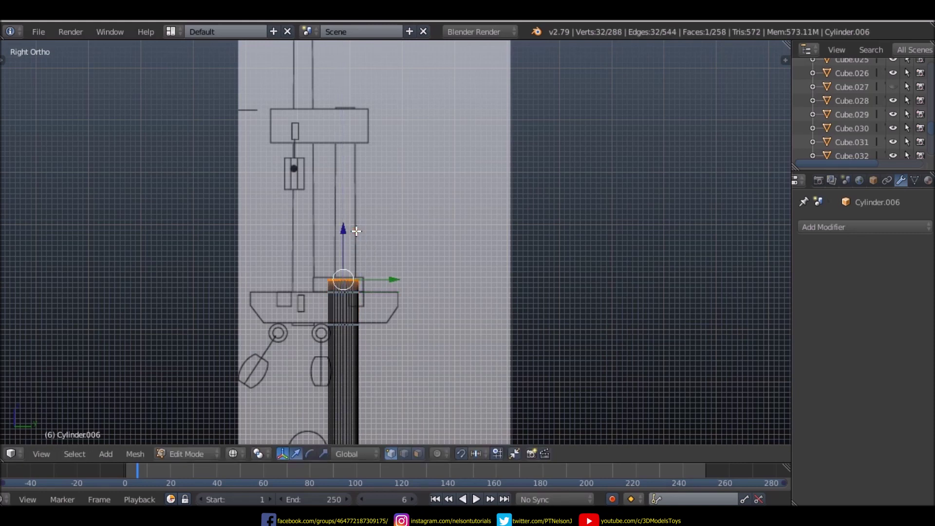
pyautogui.press('e')
pyautogui.click(364, 95)
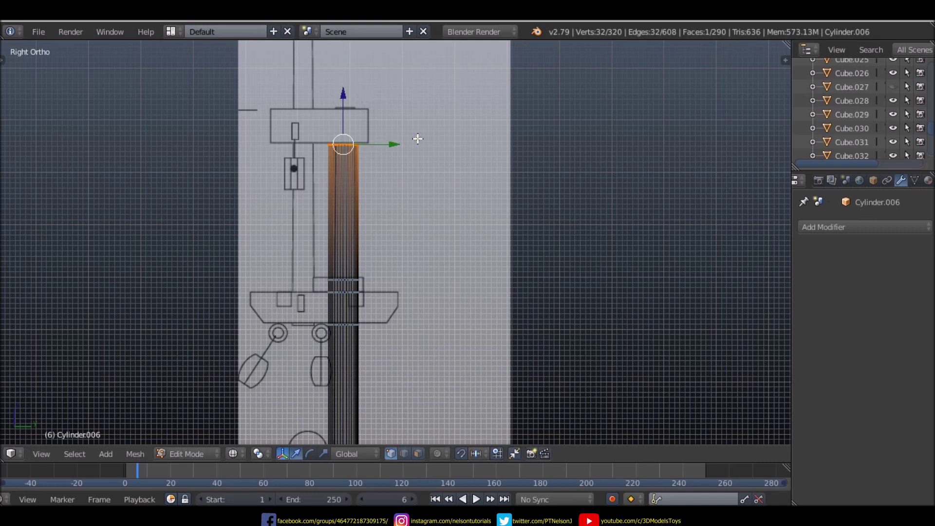
# - Taper the column top to about 0.62 scale and extrude a 0.0672-unit section above it
pyautogui.press('s')
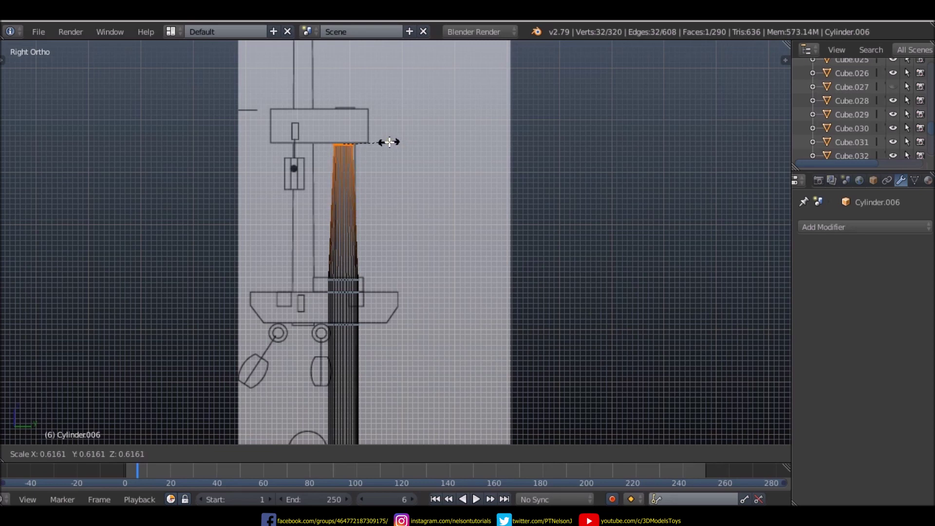
pyautogui.click(389, 141)
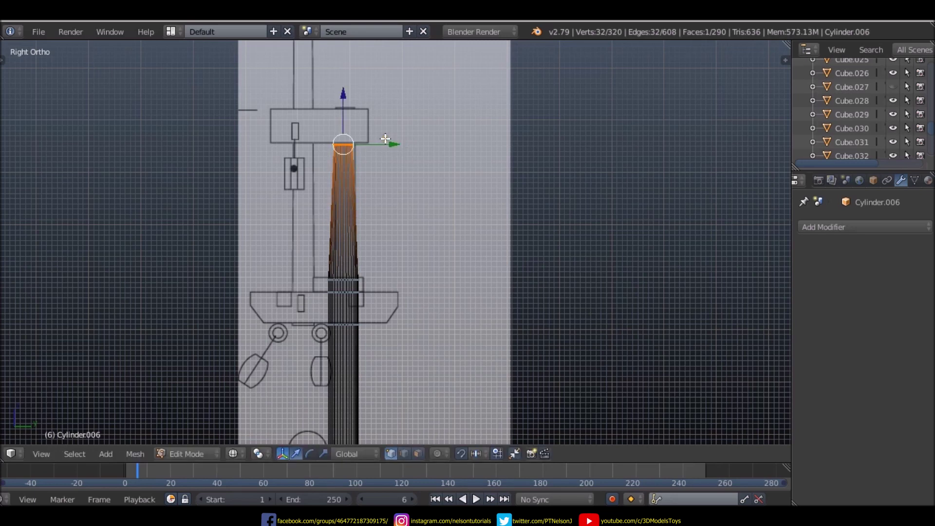
pyautogui.press('e')
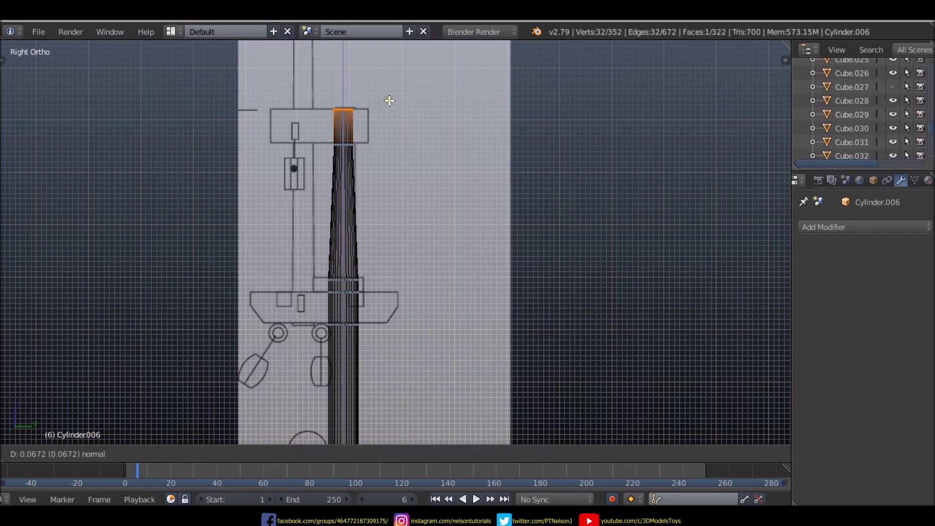
pyautogui.click(390, 101)
pyautogui.moveTo(390, 101); pyautogui.dragTo(397, 192, button='middle')
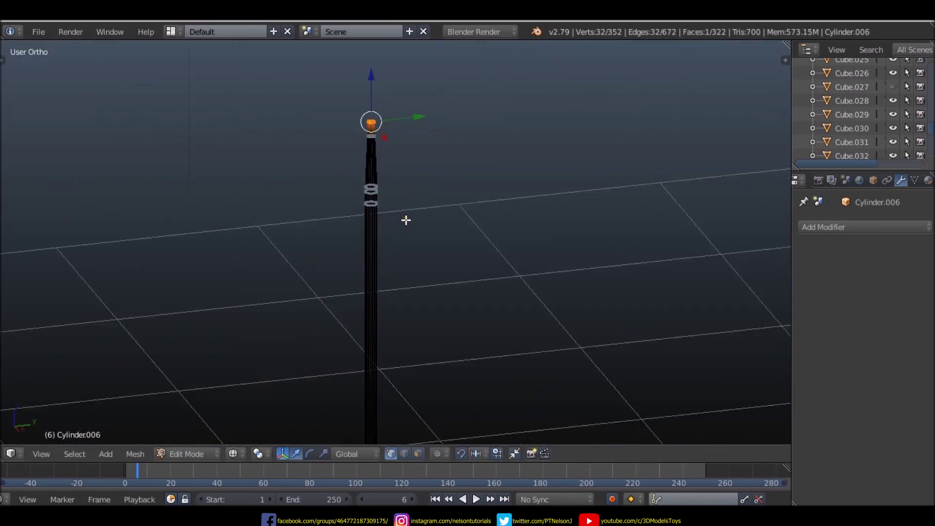
pyautogui.press('KP_3')
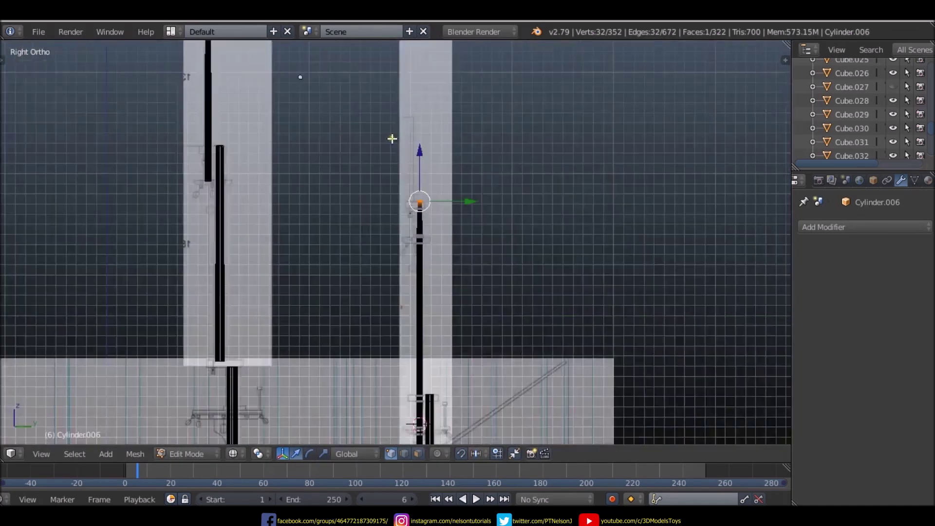
# - Place the 3D cursor at the mast top and bring up the Add Mesh menu
pyautogui.scroll(3, 406, 240)
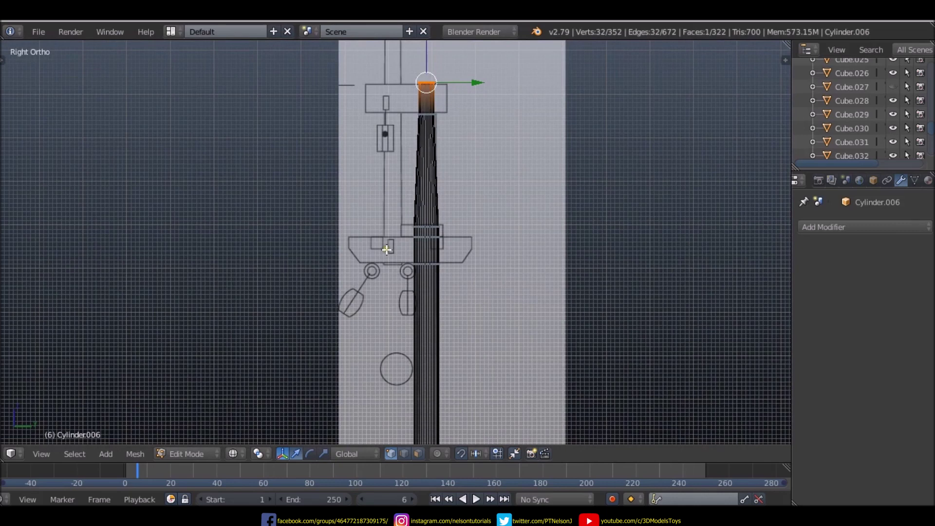
pyautogui.click(387, 250)
pyautogui.scroll(-5, 386, 250)
pyautogui.hotkey('shift', 'a')
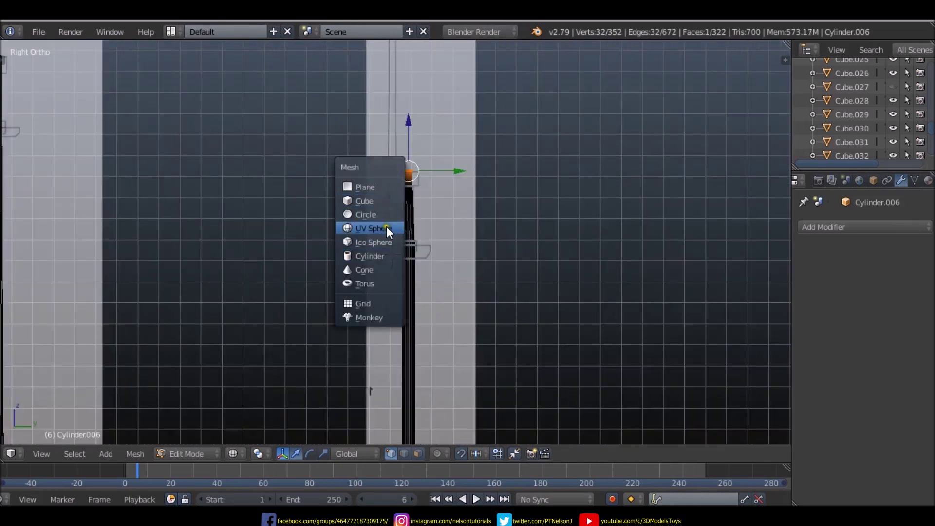
# - Add a new cylinder at the 3D cursor and scale its mesh down
pyautogui.click(382, 253)
pyautogui.scroll(-3, 421, 159)
pyautogui.press('a')
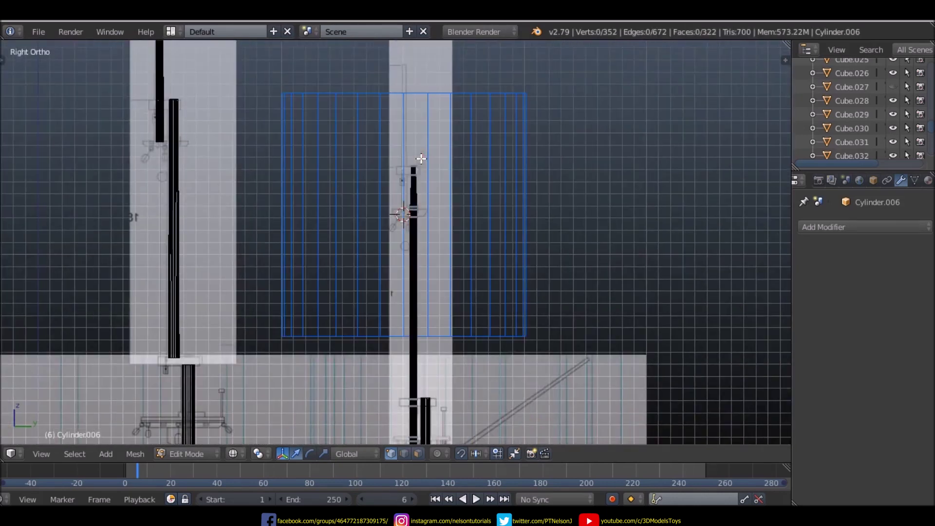
pyautogui.press('Tab')
pyautogui.rightClick(299, 108)
pyautogui.press('Tab')
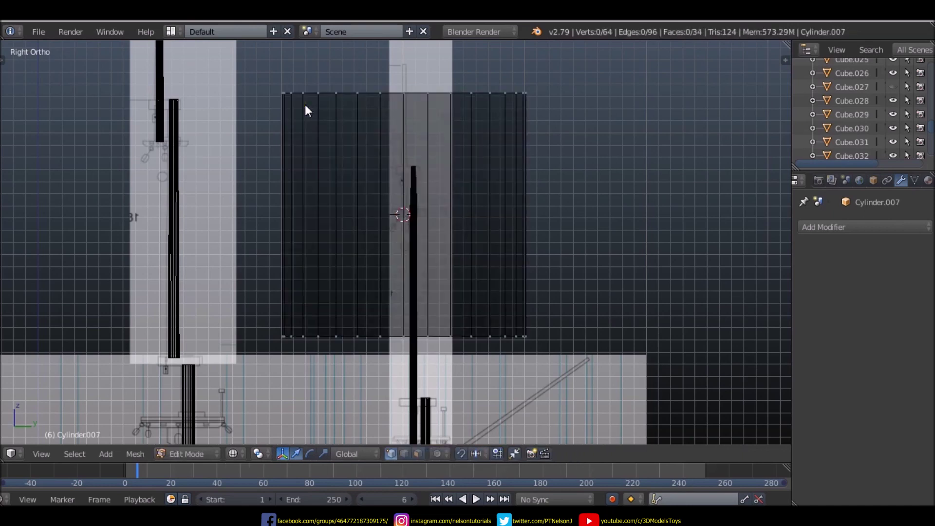
pyautogui.press('a')
pyautogui.press('s')
pyautogui.click(405, 214)
# - Shrink the cylinder further to fit the mast's top platform and move it onto it
pyautogui.scroll(7, 424, 179)
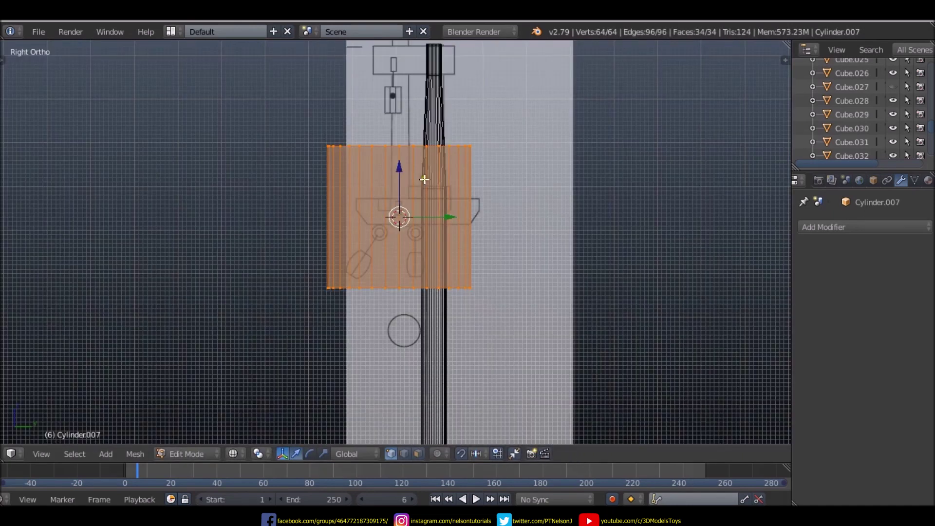
pyautogui.scroll(1, 424, 179)
pyautogui.press('s')
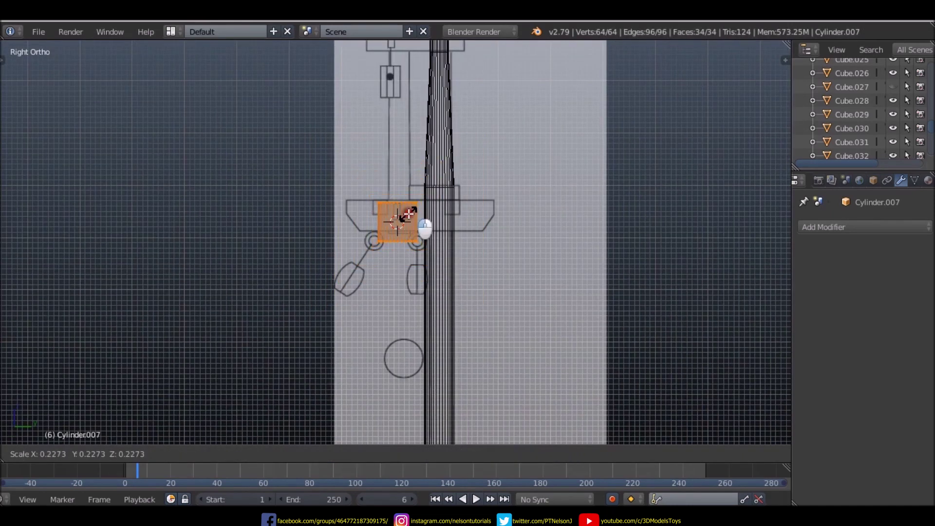
pyautogui.click(408, 215)
pyautogui.scroll(4, 408, 214)
pyautogui.press('s')
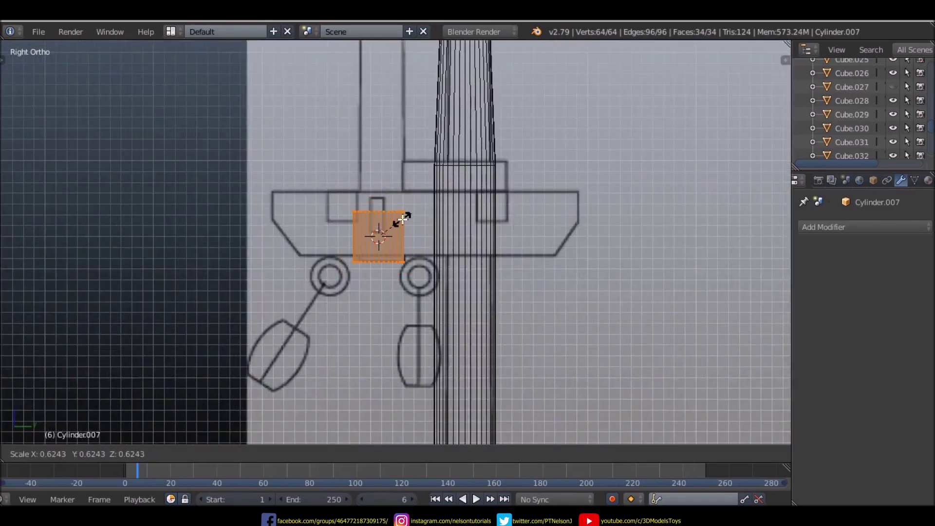
pyautogui.click(407, 215)
pyautogui.moveTo(420, 229); pyautogui.dragTo(429, 237)
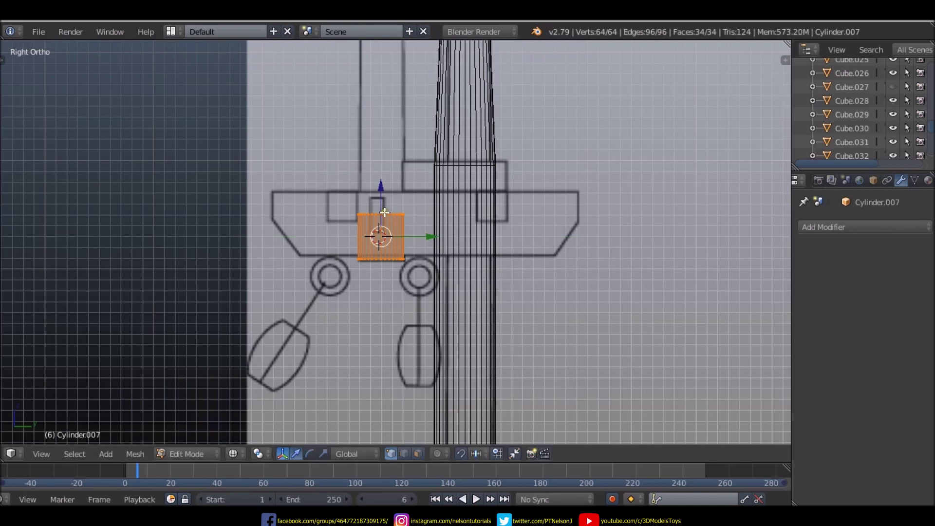
pyautogui.press('Tab')
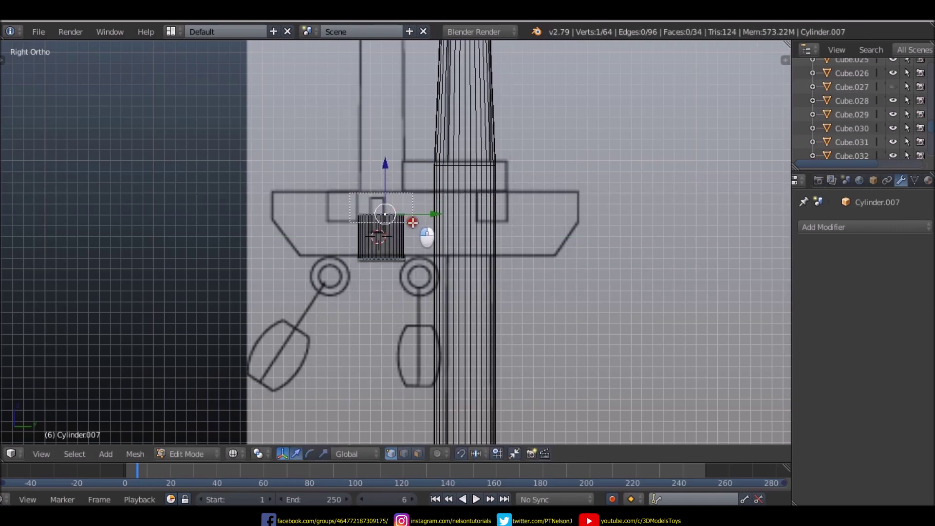
# - Adjust the small cylinder's height on the platform and select its top edge ring
pyautogui.keyDown('alt'); pyautogui.rightClick(396, 214); pyautogui.keyUp('alt')
pyautogui.press('a')
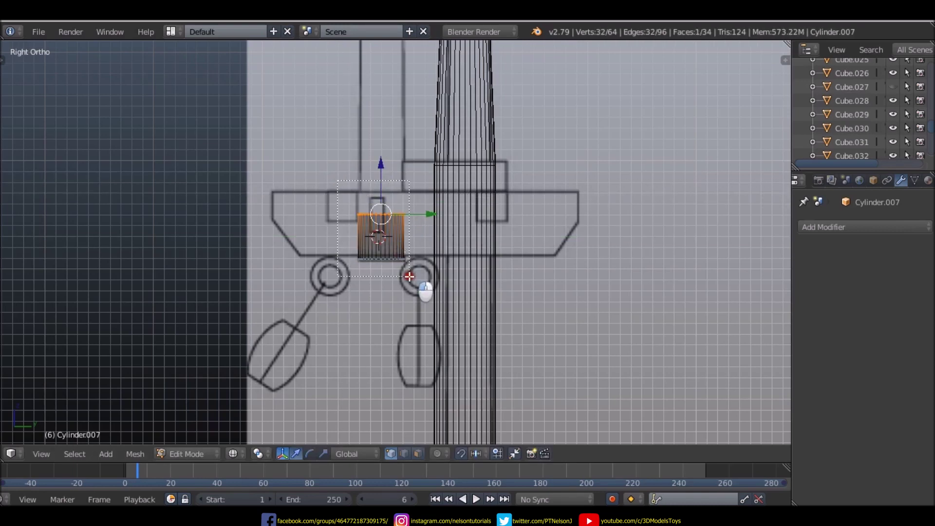
pyautogui.press('a')
pyautogui.moveTo(378, 191); pyautogui.dragTo(377, 203)
pyautogui.press('a')
pyautogui.keyDown('alt'); pyautogui.rightClick(404, 217); pyautogui.keyUp('alt')
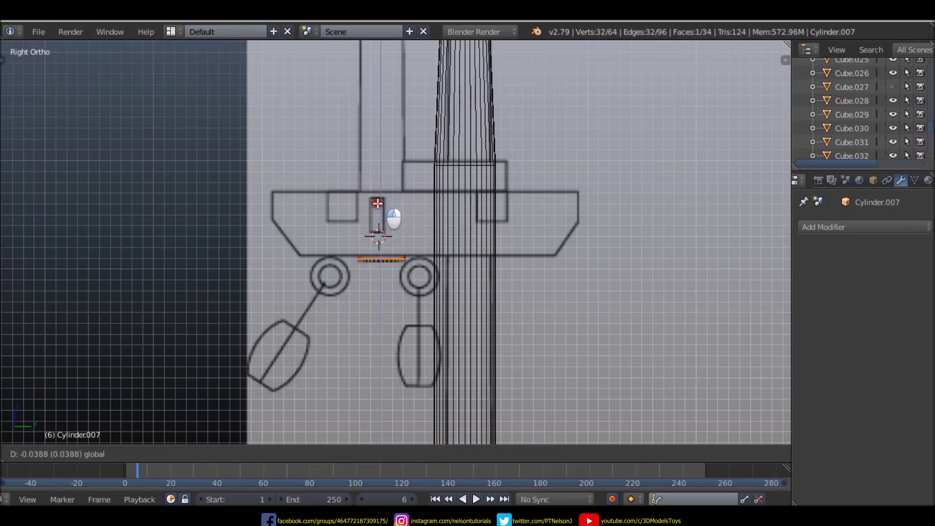
# - Extrude the top ring upward in three successive sections to start the topmast
pyautogui.press('e')
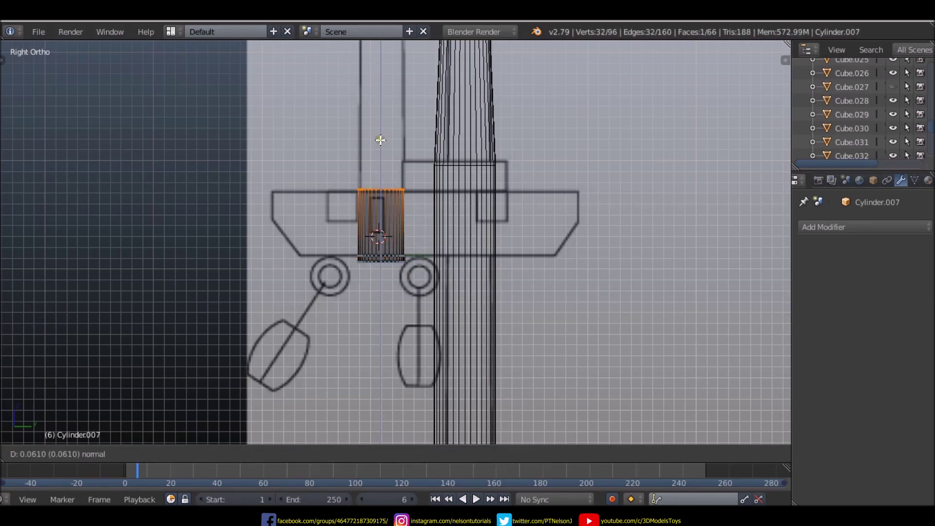
pyautogui.click(380, 142)
pyautogui.scroll(-1, 354, 204)
pyautogui.scroll(-5, 354, 204)
pyautogui.press('e')
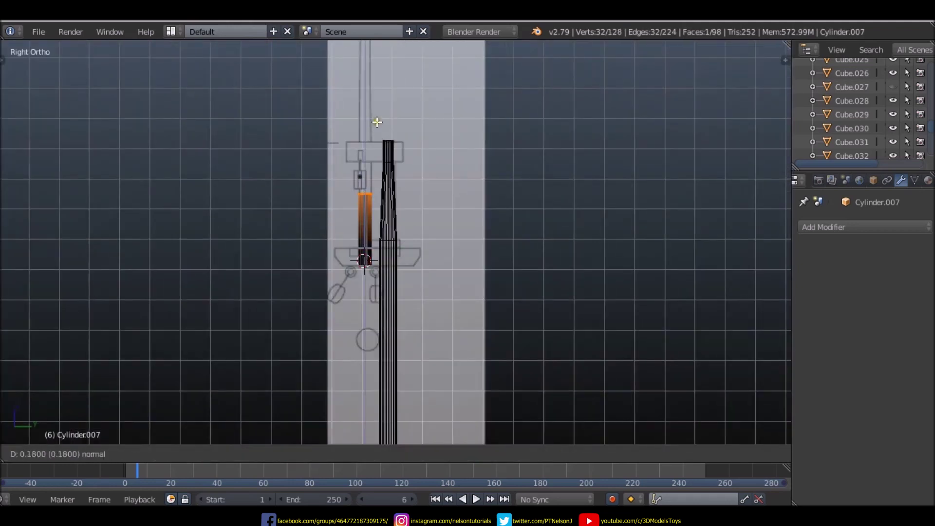
pyautogui.click(378, 95)
pyautogui.press('e')
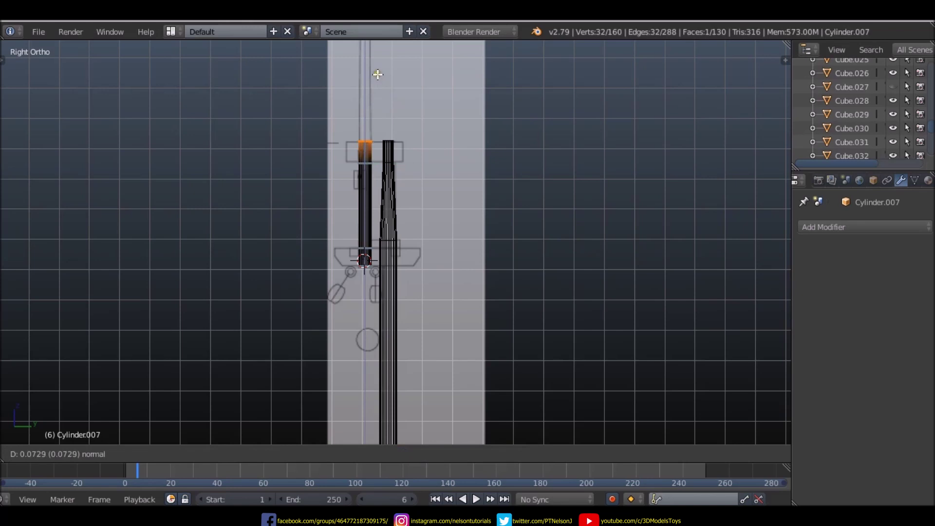
pyautogui.click(378, 74)
# - Extrude a long 0.831-unit section up the reference mast and taper the tip to about 0.64
pyautogui.keyDown('shift'); pyautogui.scroll(5, 404, 193); pyautogui.keyUp('shift')
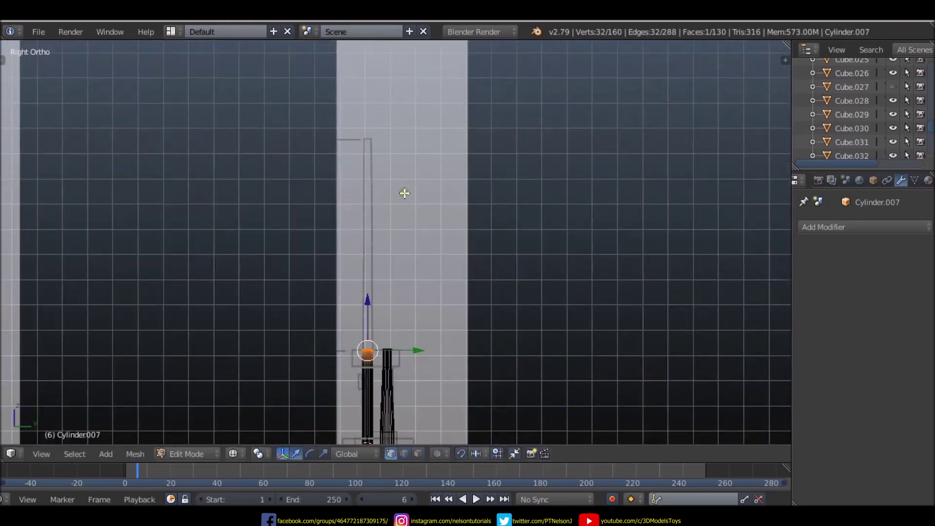
pyautogui.press('e')
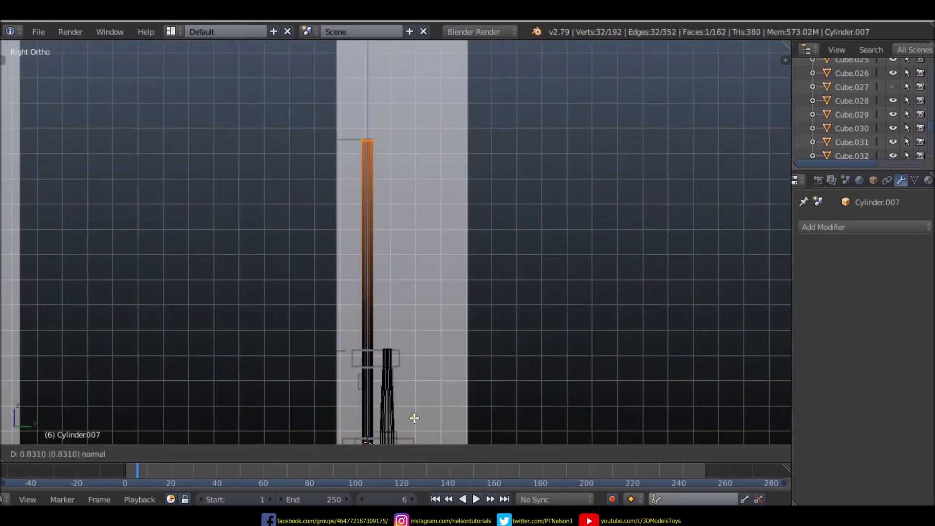
pyautogui.click(414, 417)
pyautogui.scroll(-2, 385, 211)
pyautogui.scroll(8, 385, 211)
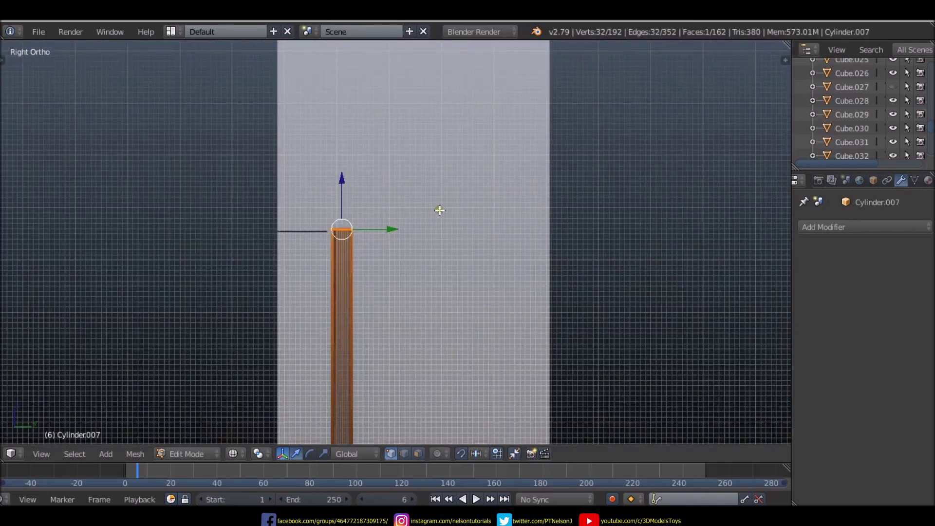
pyautogui.press('s')
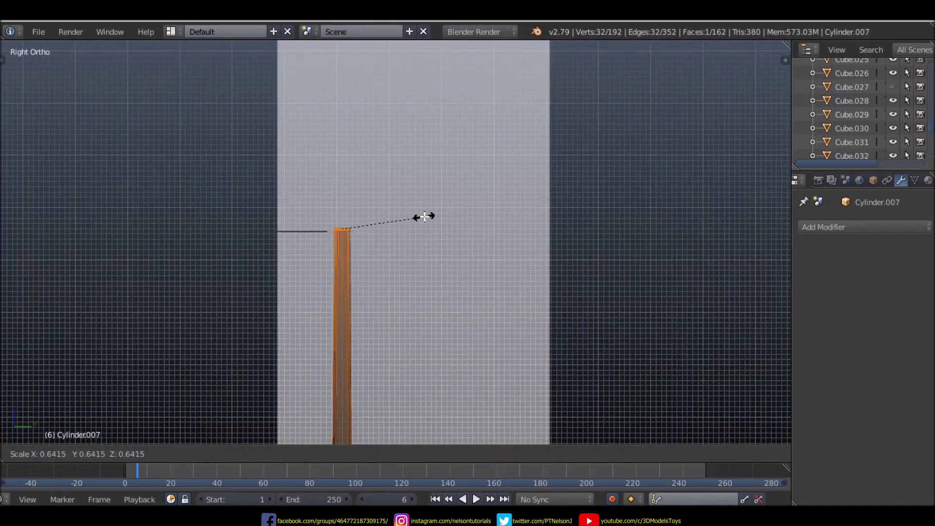
pyautogui.click(425, 216)
# - Switch to top view zoomed on the deck plan's mast circle and add a mesh there
pyautogui.scroll(-5, 424, 215)
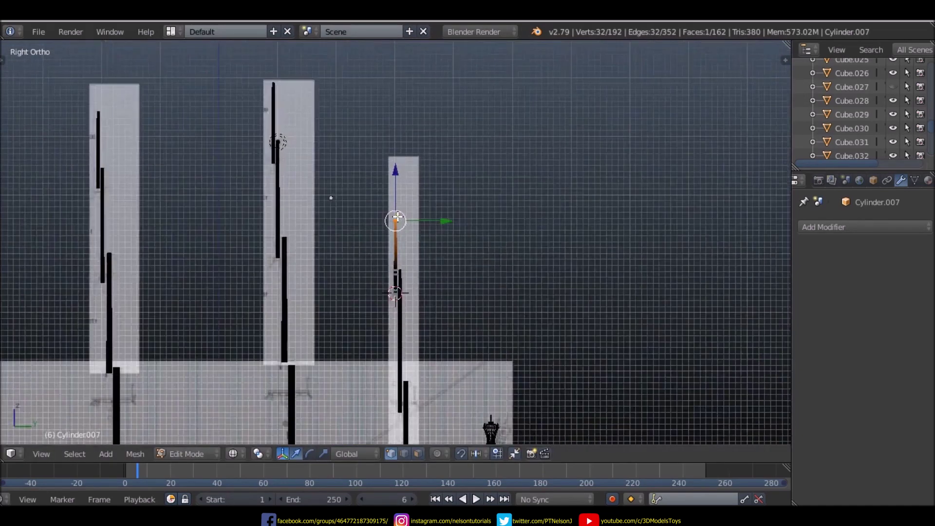
pyautogui.moveTo(489, 431)
pyautogui.mouseDown(button='middle')
pyautogui.moveTo(491, 349)
pyautogui.moveTo(474, 327)
pyautogui.moveTo(344, 323)
pyautogui.moveTo(385, 327)
pyautogui.mouseUp(button='middle')
pyautogui.press('KP_3')
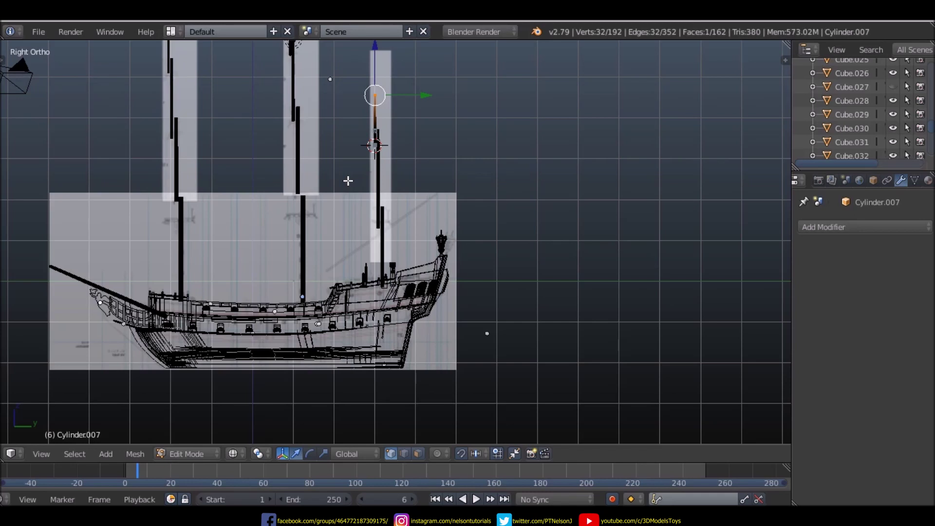
pyautogui.press('KP_7')
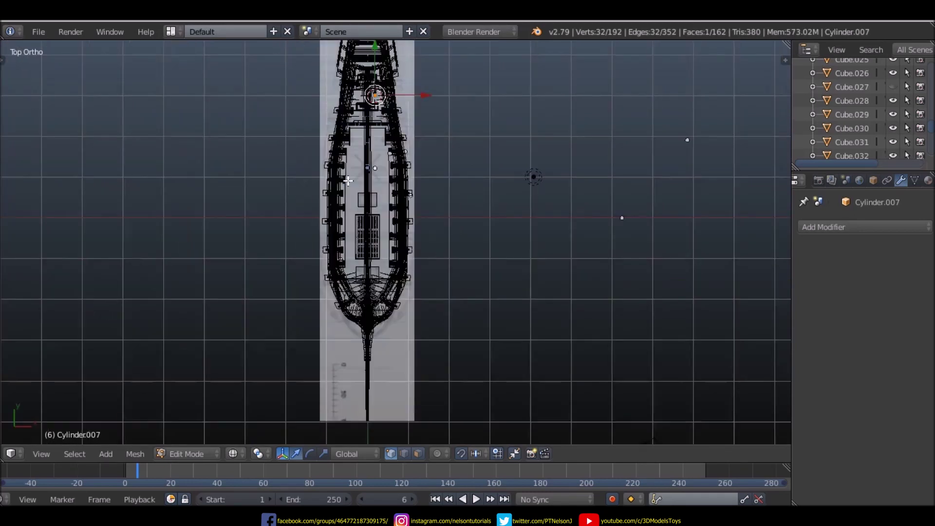
pyautogui.scroll(2, 389, 144)
pyautogui.scroll(3, 390, 141)
pyautogui.scroll(2, 389, 139)
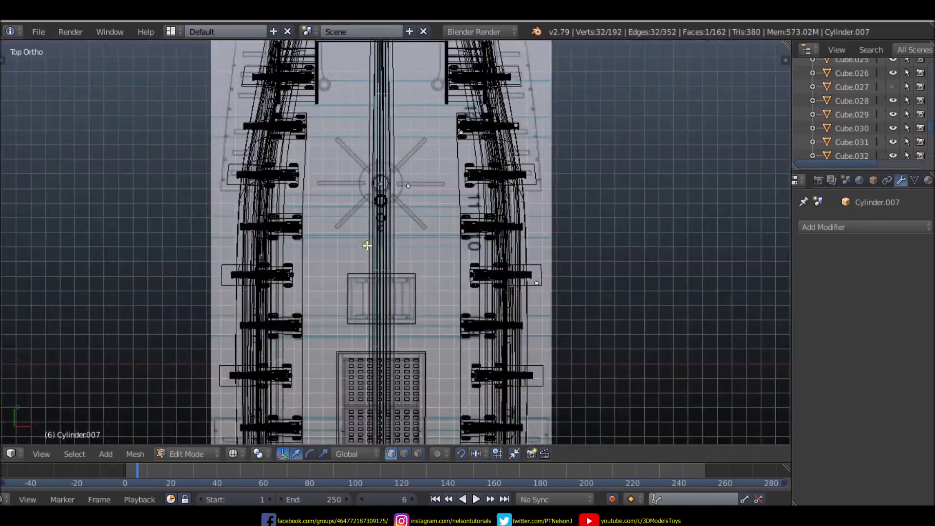
pyautogui.scroll(4, 388, 193)
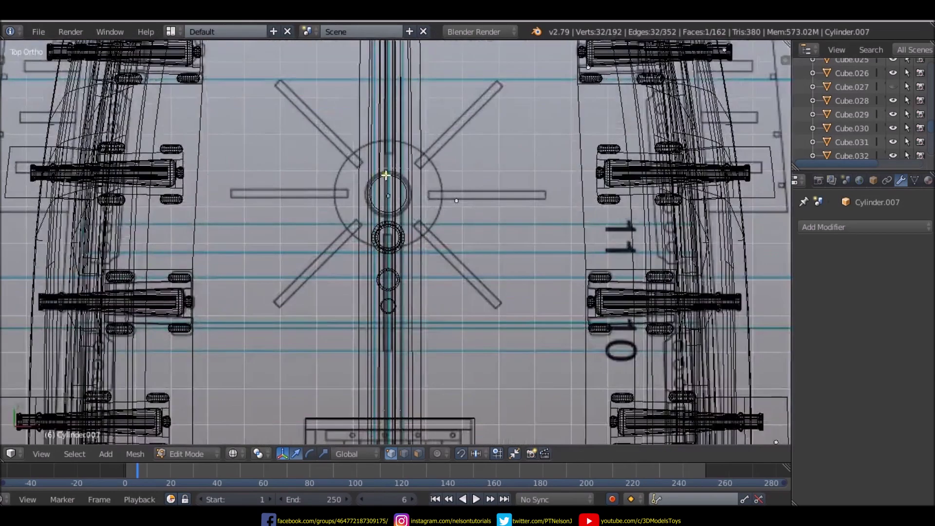
pyautogui.scroll(3, 392, 179)
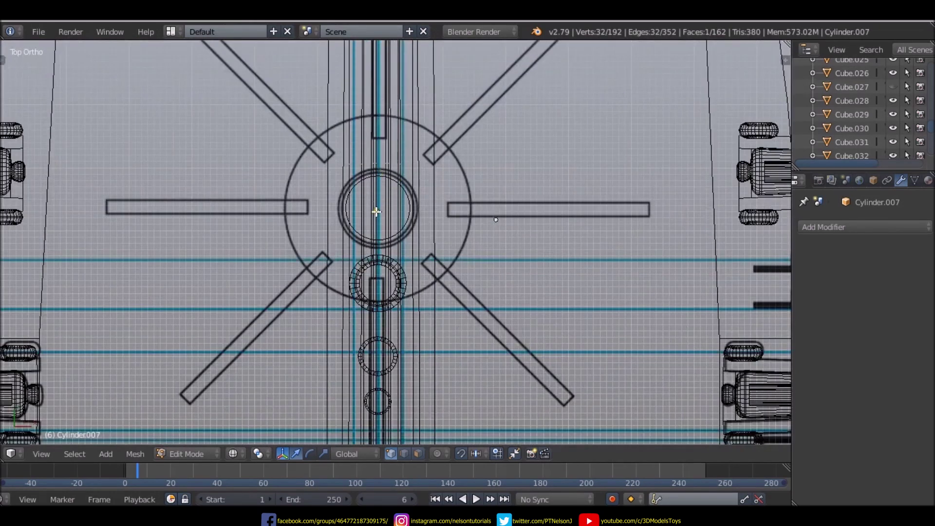
pyautogui.scroll(-2, 377, 211)
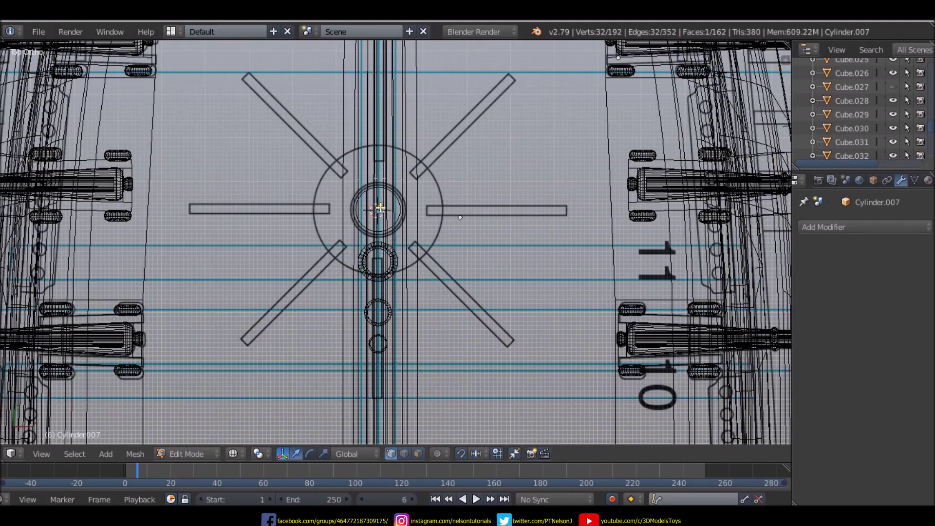
pyautogui.scroll(5, 379, 216)
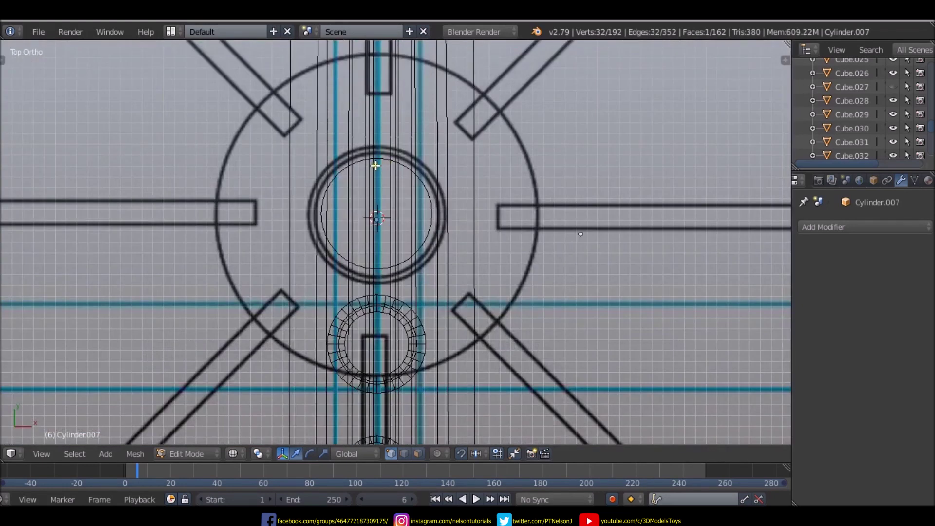
pyautogui.scroll(-2, 377, 166)
pyautogui.hotkey('shift', 'a')
# - Add a cylinder, scale it to 0.9 to match the deck circle, and position it
pyautogui.click(374, 181)
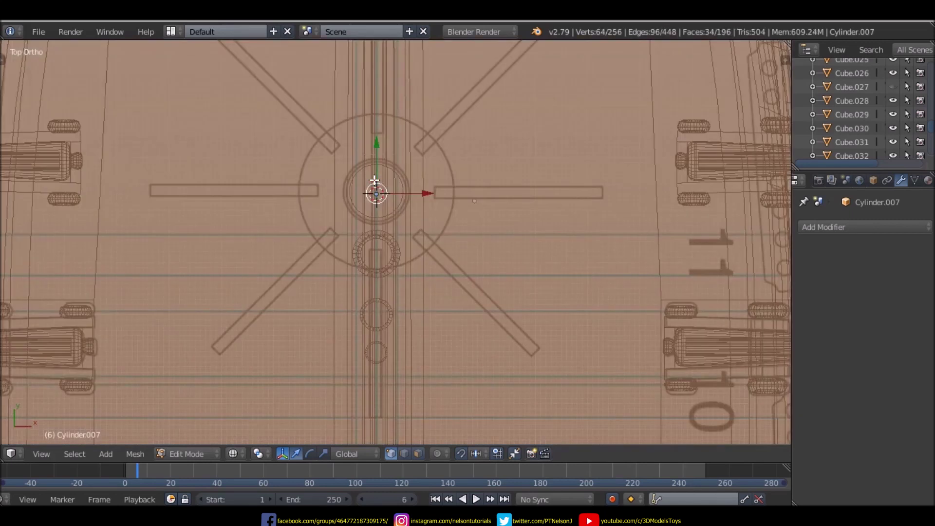
pyautogui.scroll(-4, 376, 184)
pyautogui.press('s')
pyautogui.click(390, 182)
pyautogui.scroll(4, 390, 181)
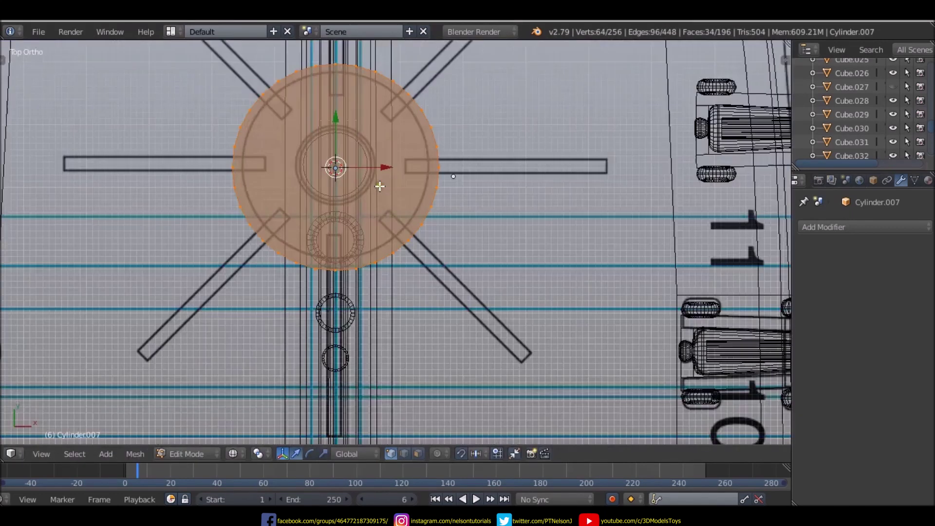
pyautogui.press('s')
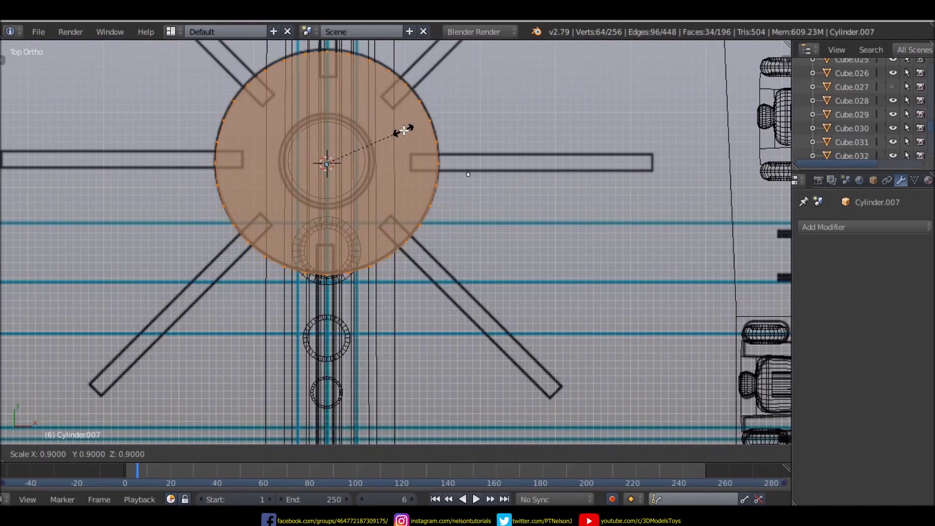
pyautogui.click(404, 130)
pyautogui.press('g')
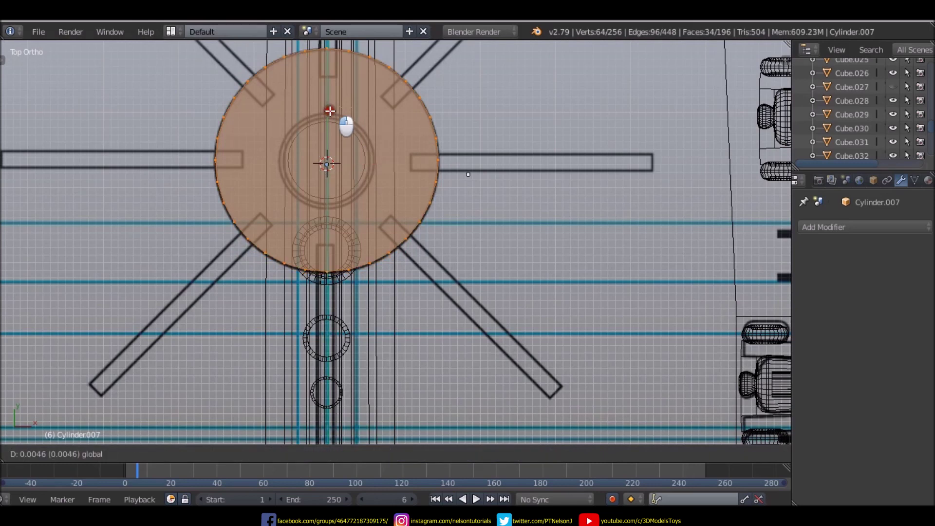
pyautogui.click(329, 112)
# - From the side view, raise the cylinder about 1.381 units to the mast's foot at deck level
pyautogui.press('KP_3')
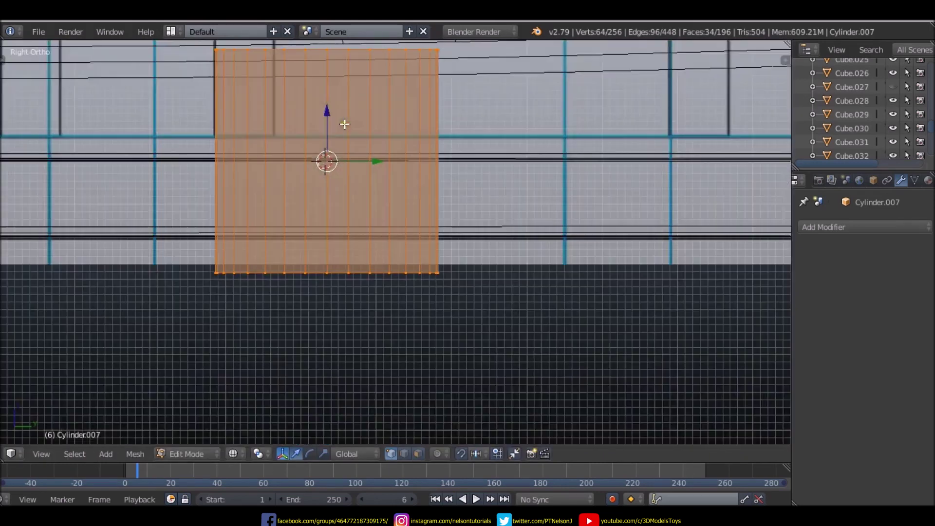
pyautogui.scroll(-5, 346, 136)
pyautogui.scroll(-6, 350, 195)
pyautogui.scroll(4, 333, 215)
pyautogui.scroll(3, 333, 214)
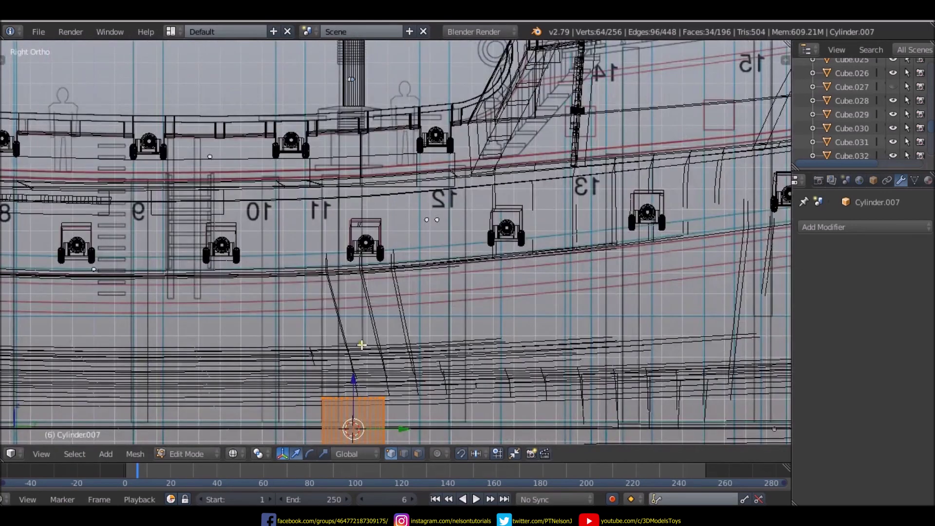
pyautogui.moveTo(352, 382); pyautogui.dragTo(357, 89)
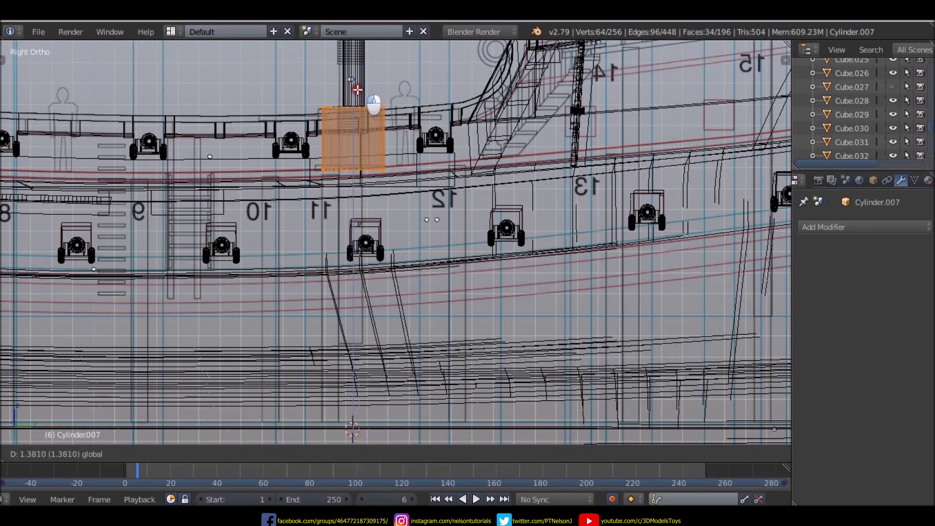
pyautogui.scroll(4, 357, 89)
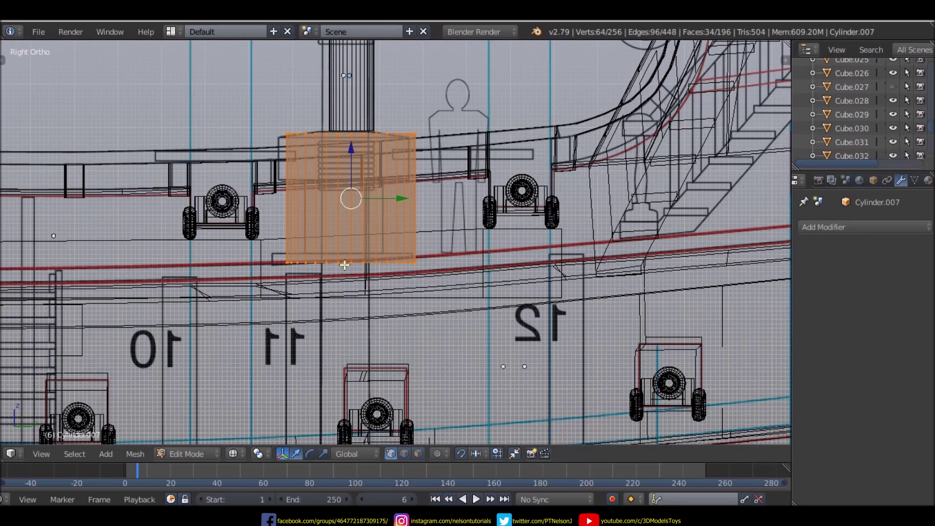
# - Raise the cylinder's bottom vertex ring to flatten it into a collar
pyautogui.press('a')
pyautogui.press('b')
pyautogui.moveTo(425, 253); pyautogui.dragTo(265, 266)
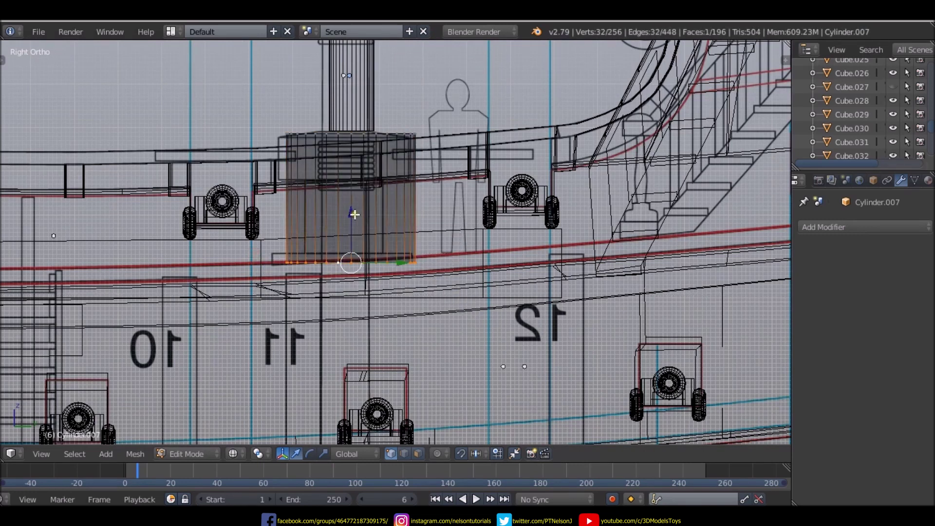
pyautogui.moveTo(355, 214); pyautogui.dragTo(356, 128)
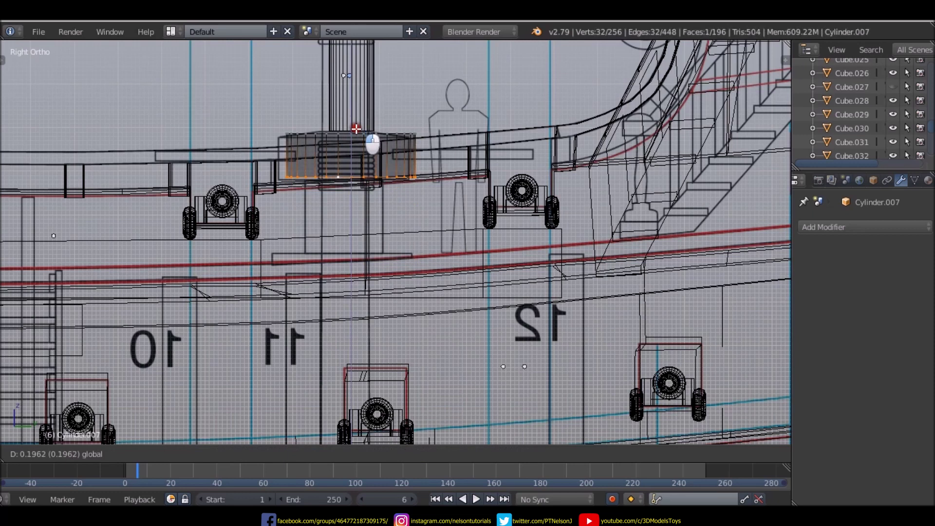
pyautogui.click(356, 128)
# - Nudge the collar's top ring up, bevel its top edge, and shrink the top ring narrower
pyautogui.scroll(2, 341, 121)
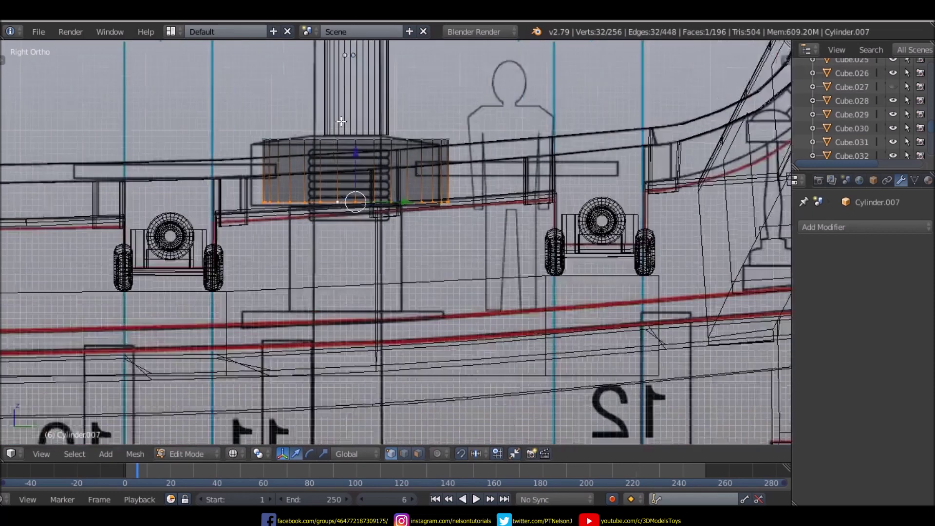
pyautogui.rightClick(320, 140)
pyautogui.press('b')
pyautogui.moveTo(243, 117); pyautogui.dragTo(393, 150)
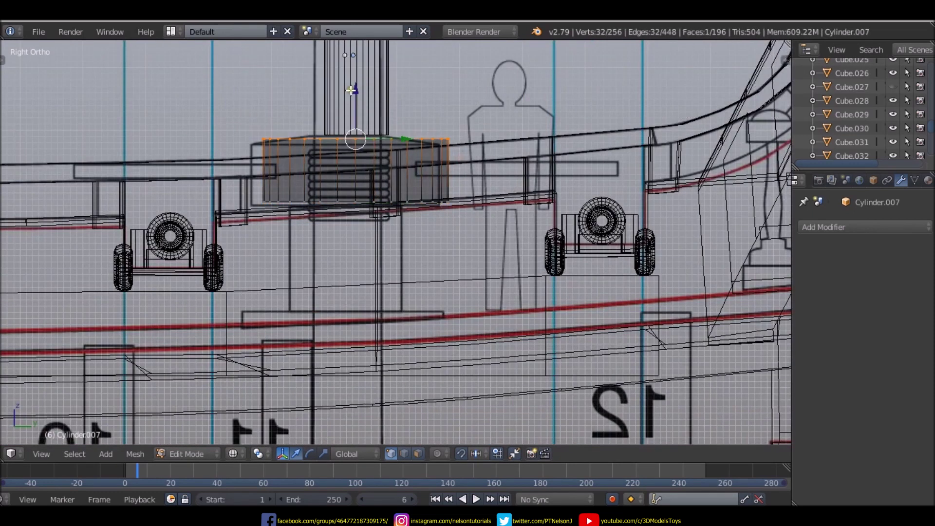
pyautogui.moveTo(352, 90); pyautogui.dragTo(351, 85)
pyautogui.click(351, 85)
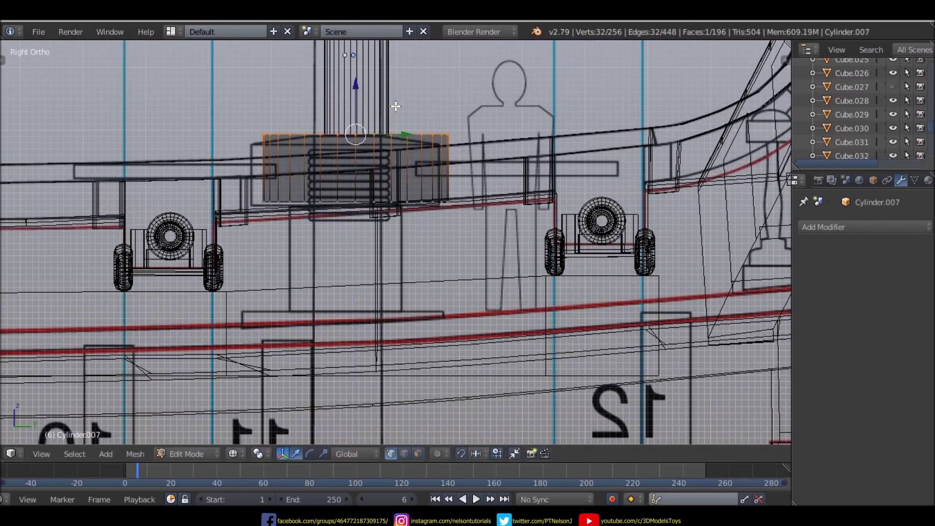
pyautogui.hotkey('ctrl', 'b')
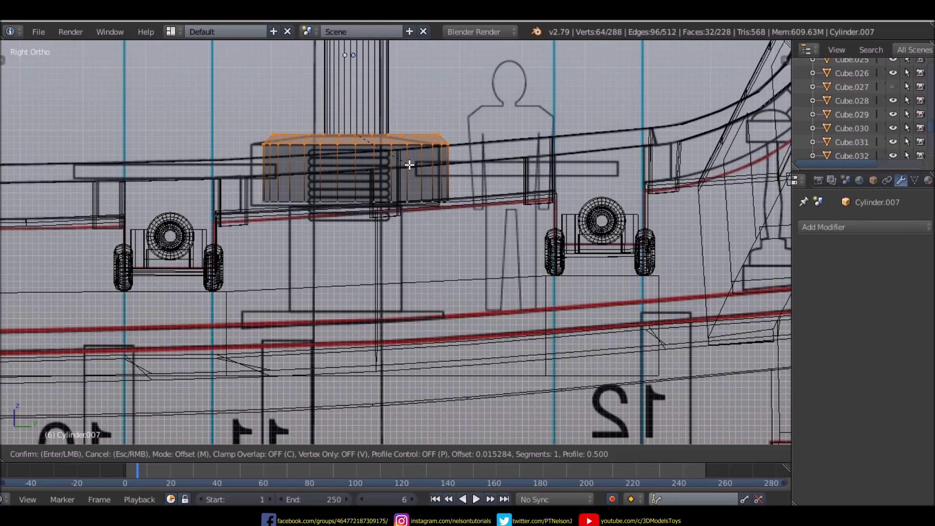
pyautogui.click(409, 165)
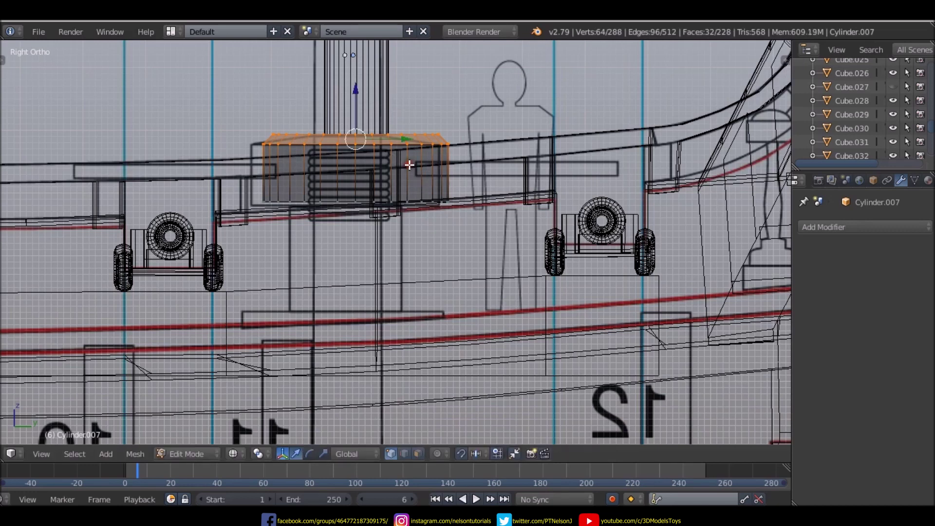
pyautogui.rightClick(295, 133)
pyautogui.moveTo(265, 127)
pyautogui.mouseDown()
pyautogui.moveTo(445, 137)
pyautogui.moveTo(447, 147)
pyautogui.mouseUp()
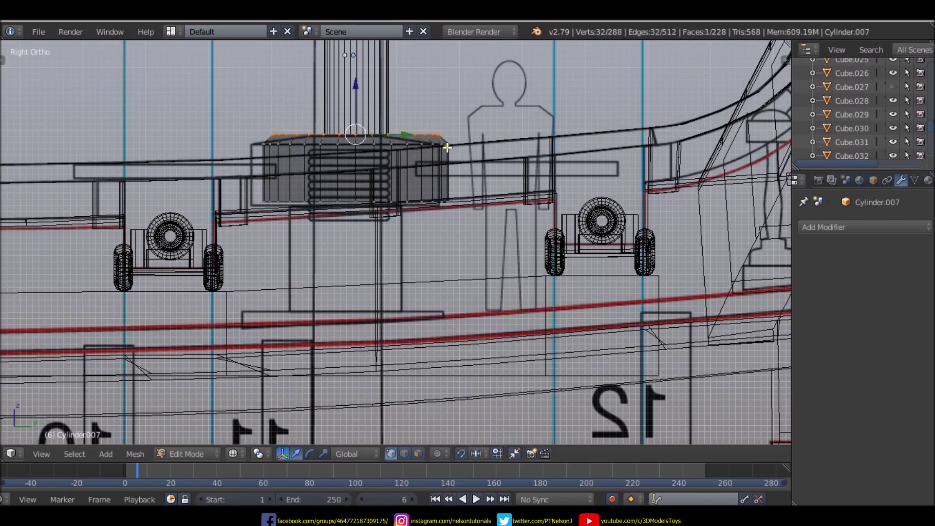
pyautogui.press('s')
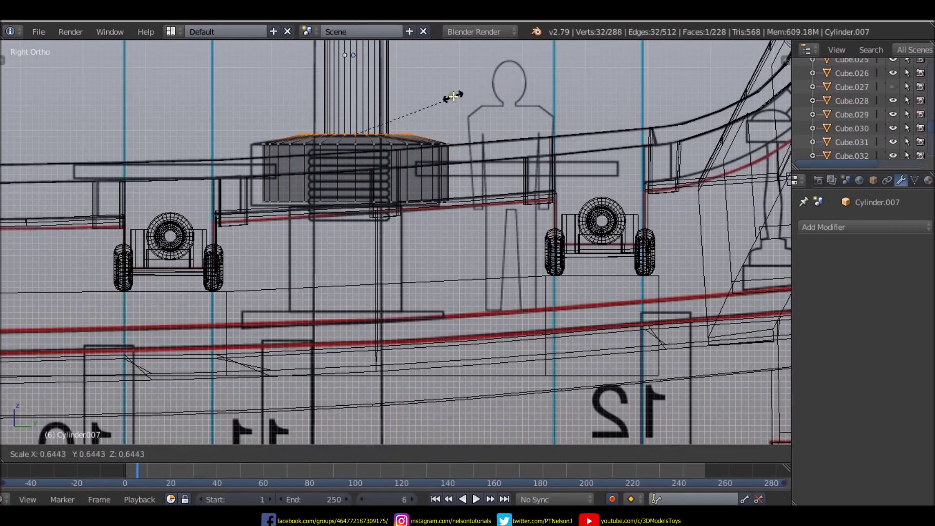
pyautogui.click(416, 99)
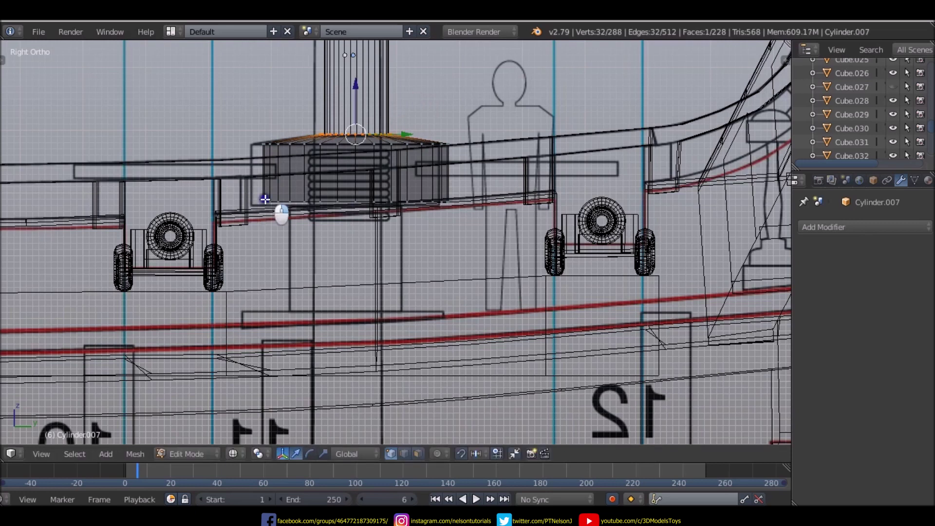
# - Extrude the collar's bottom ring, narrow it to about 0.42, and extrude it downward
pyautogui.press('a')
pyautogui.press('b')
pyautogui.moveTo(263, 194); pyautogui.dragTo(465, 219)
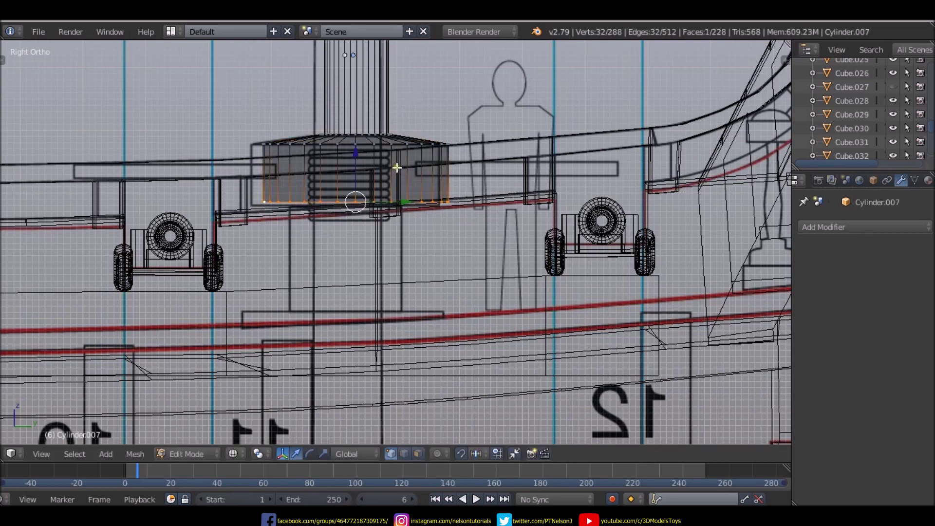
pyautogui.press('e')
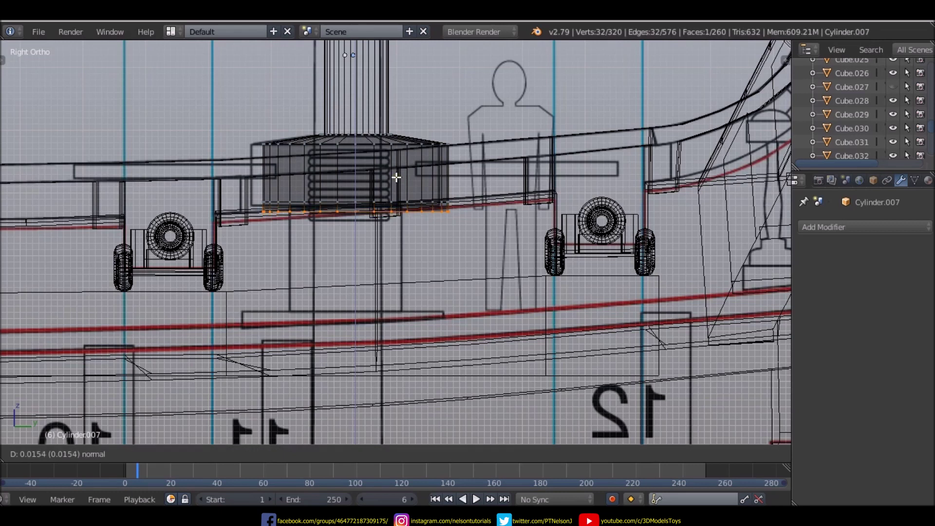
pyautogui.click(399, 174)
pyautogui.press('s')
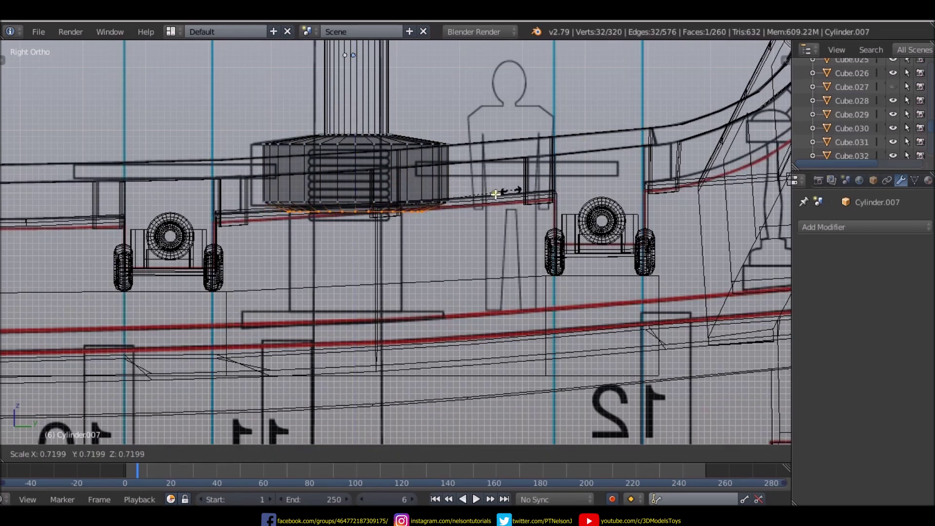
pyautogui.click(442, 198)
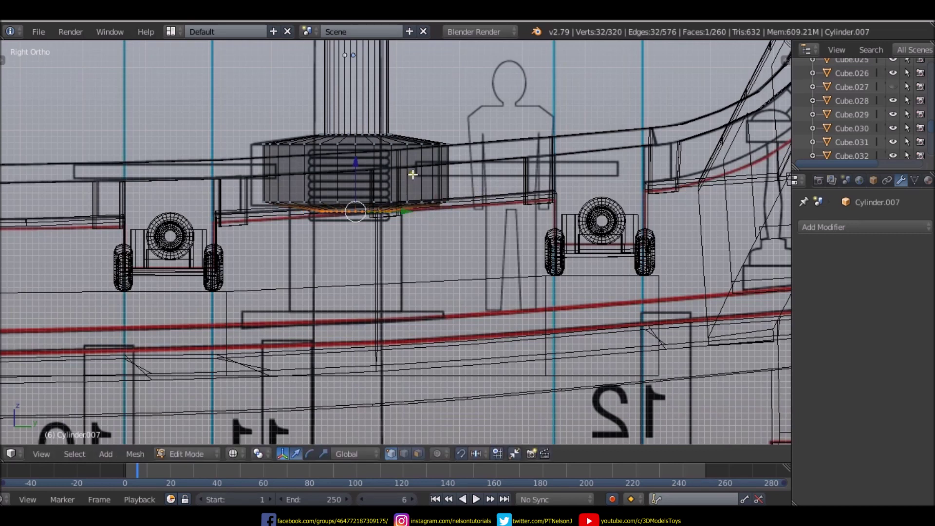
pyautogui.press('e')
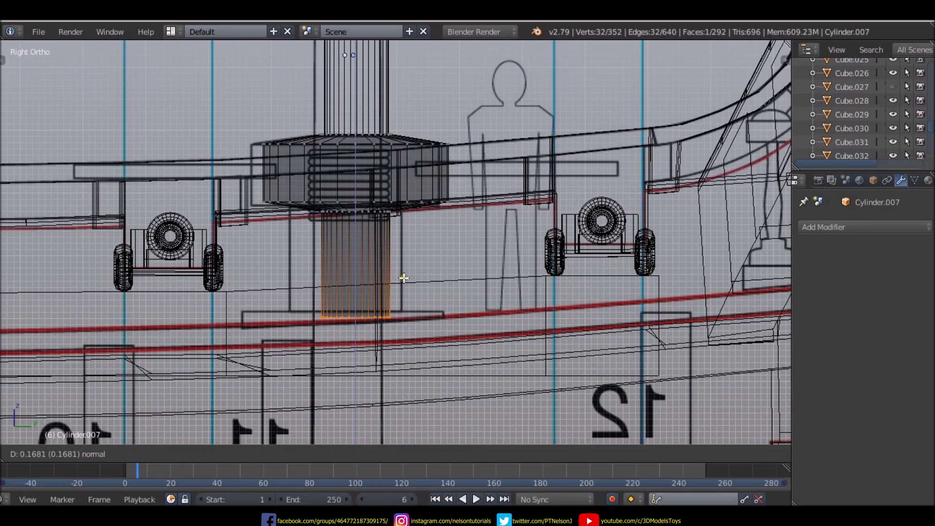
# - Extend the thin column down to the lower deck and orbit to inspect the collar
pyautogui.click(396, 334)
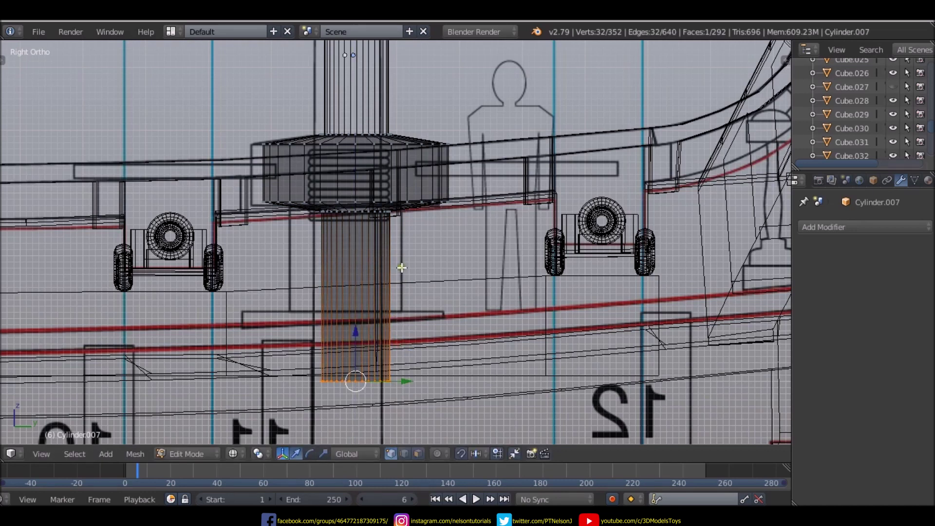
pyautogui.moveTo(402, 267); pyautogui.dragTo(489, 311, button='middle')
pyautogui.press('z')
pyautogui.moveTo(482, 277)
pyautogui.mouseDown(button='middle')
pyautogui.moveTo(248, 331)
pyautogui.moveTo(788, 297)
pyautogui.moveTo(2, 312)
pyautogui.mouseUp(button='middle')
pyautogui.moveTo(278, 227)
pyautogui.mouseDown(button='middle')
pyautogui.moveTo(470, 272)
pyautogui.moveTo(302, 255)
pyautogui.moveTo(253, 278)
pyautogui.mouseUp(button='middle')
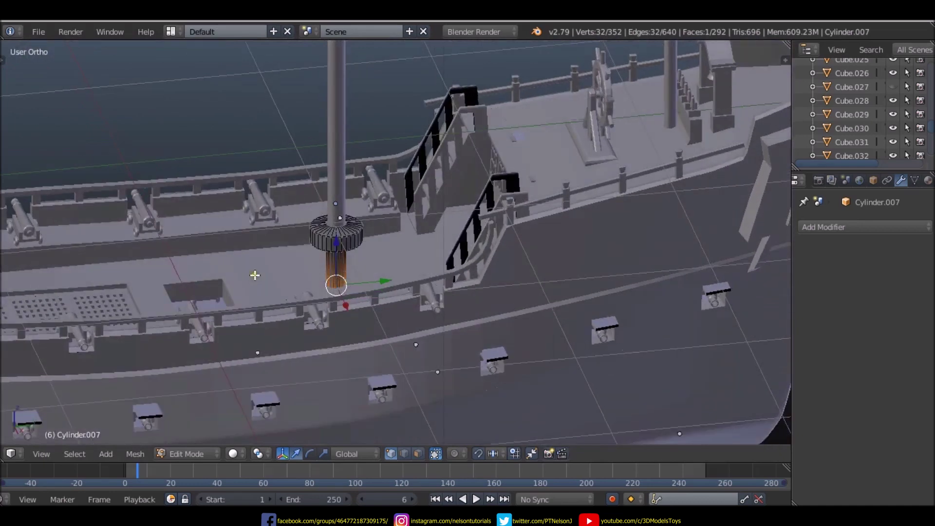
# - Check from the top view in wireframe that the collar is centred on the mast circle
pyautogui.press('KP_3')
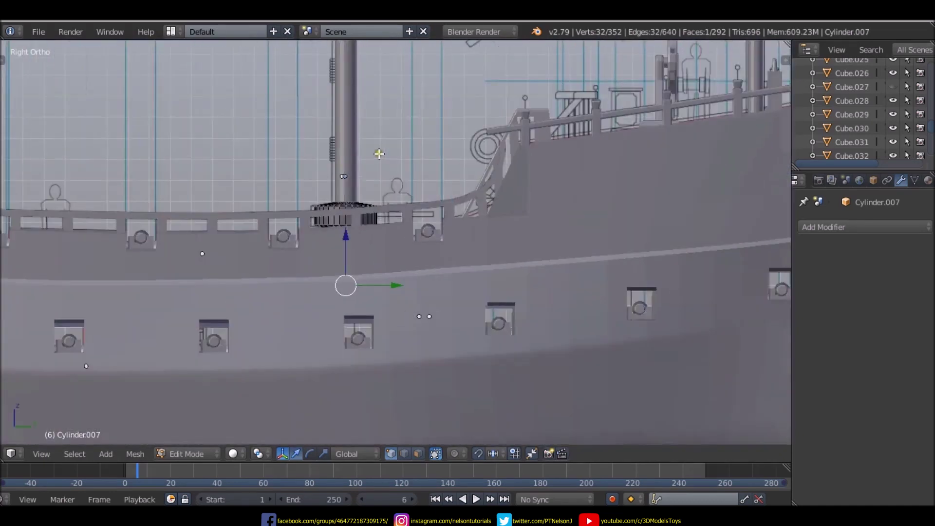
pyautogui.scroll(4, 369, 187)
pyautogui.moveTo(358, 148)
pyautogui.mouseDown(button='middle')
pyautogui.moveTo(375, 219)
pyautogui.moveTo(359, 215)
pyautogui.mouseUp(button='middle')
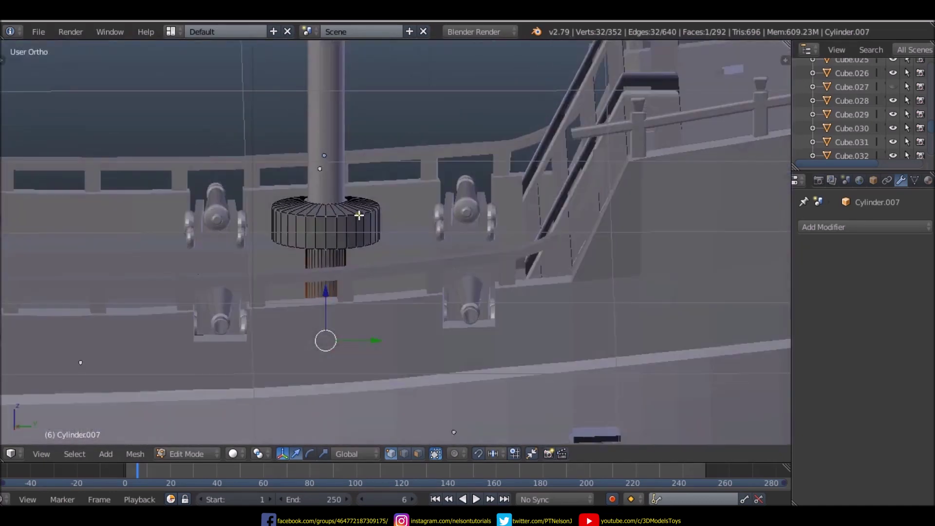
pyautogui.press('KP_7')
pyautogui.scroll(-2, 373, 235)
pyautogui.scroll(3, 374, 235)
pyautogui.press('z')
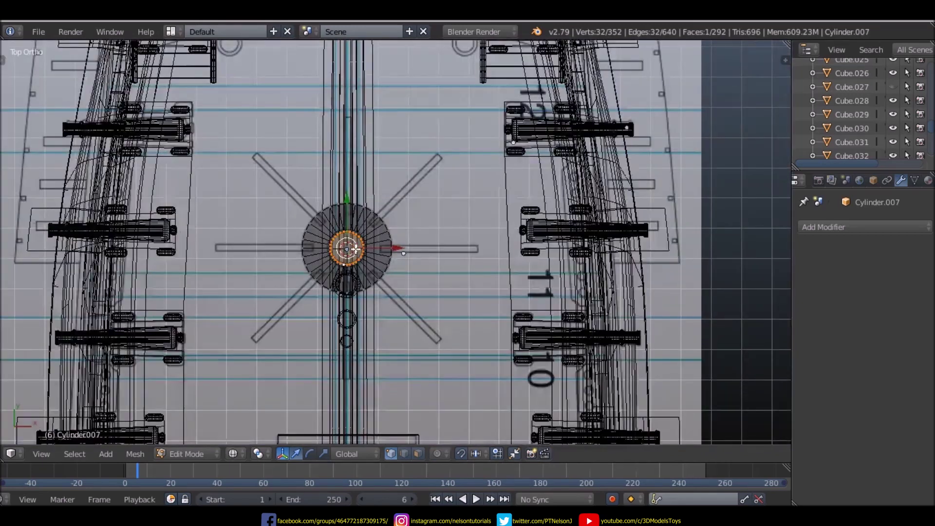
pyautogui.scroll(3, 369, 219)
pyautogui.scroll(3, 408, 214)
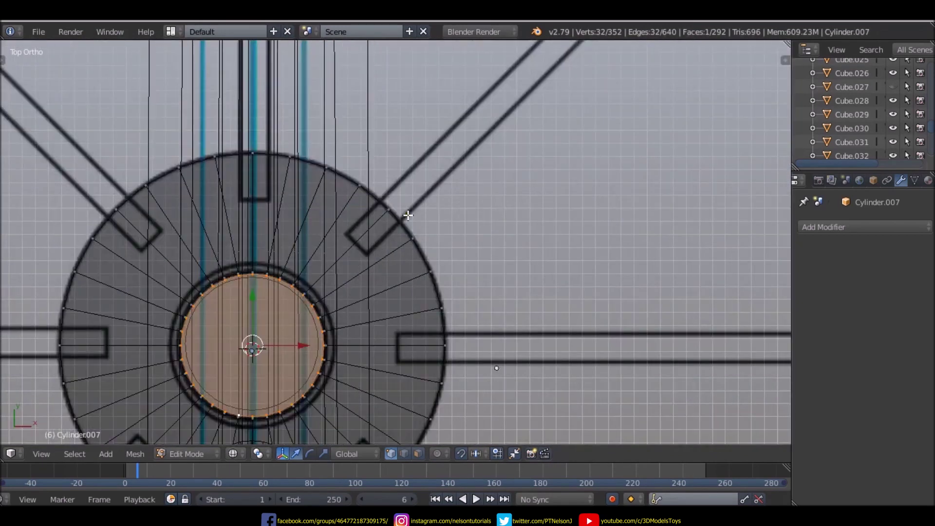
pyautogui.scroll(-2, 408, 215)
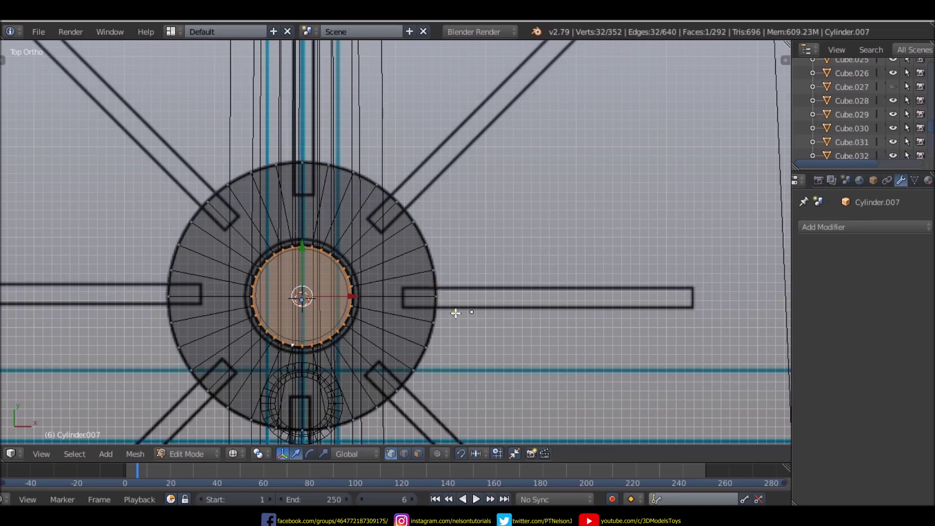
# - Switch to Vertex select mode and view the platform disc from the top (numpad 7)
pyautogui.moveTo(455, 314); pyautogui.dragTo(414, 290, button='middle')
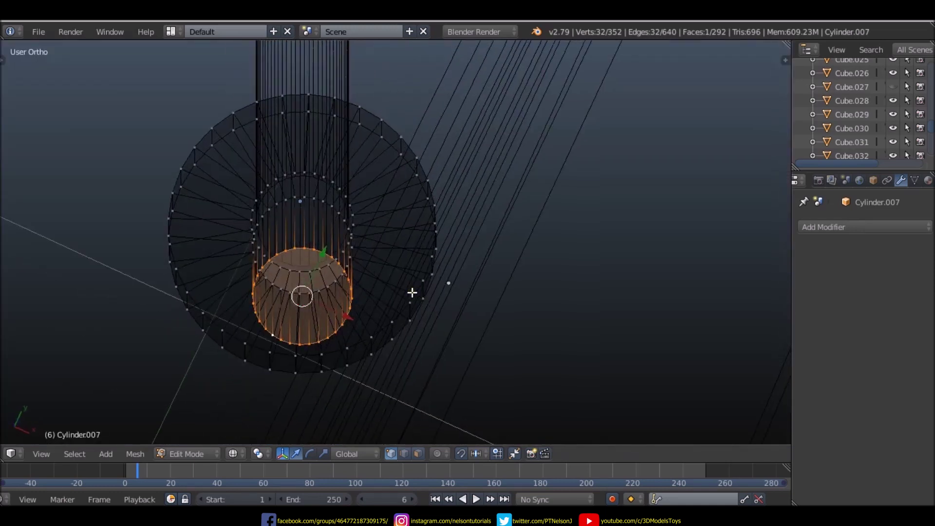
pyautogui.hotkey('ctrl', 'Tab')
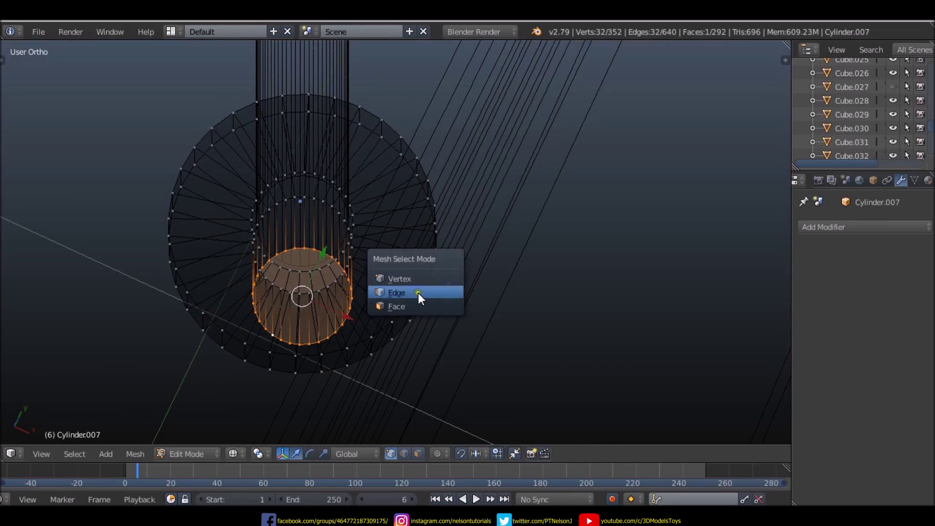
pyautogui.click(417, 293)
pyautogui.rightClick(423, 288)
pyautogui.press('KP_7')
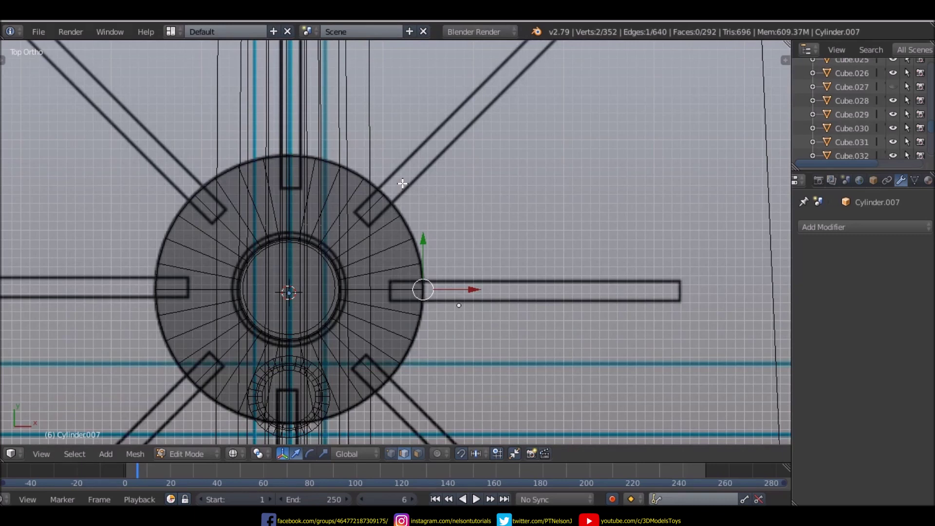
pyautogui.hotkey('ctrl', 'Tab')
pyautogui.click(390, 168)
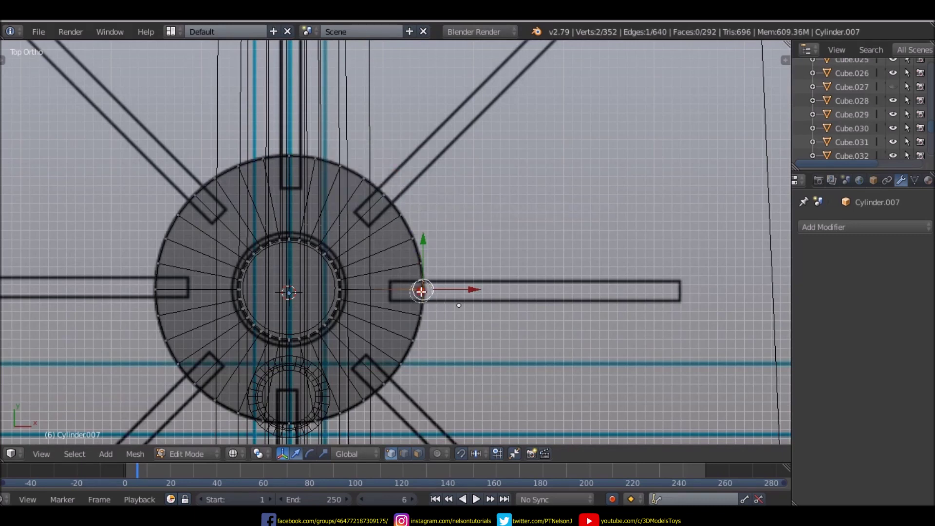
# - Shift-select the rim vertices lined up with each of the eight spokes
pyautogui.keyDown('shift'); pyautogui.rightClick(383, 195); pyautogui.keyUp('shift')
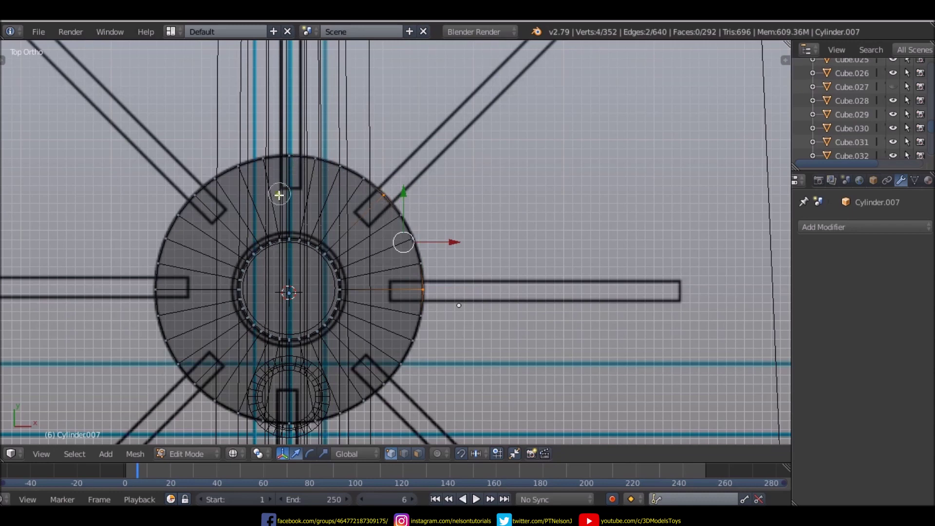
pyautogui.keyDown('shift'); pyautogui.rightClick(288, 156); pyautogui.keyUp('shift')
pyautogui.keyDown('shift'); pyautogui.rightClick(194, 195); pyautogui.keyUp('shift')
pyautogui.keyDown('shift'); pyautogui.rightClick(155, 289); pyautogui.keyUp('shift')
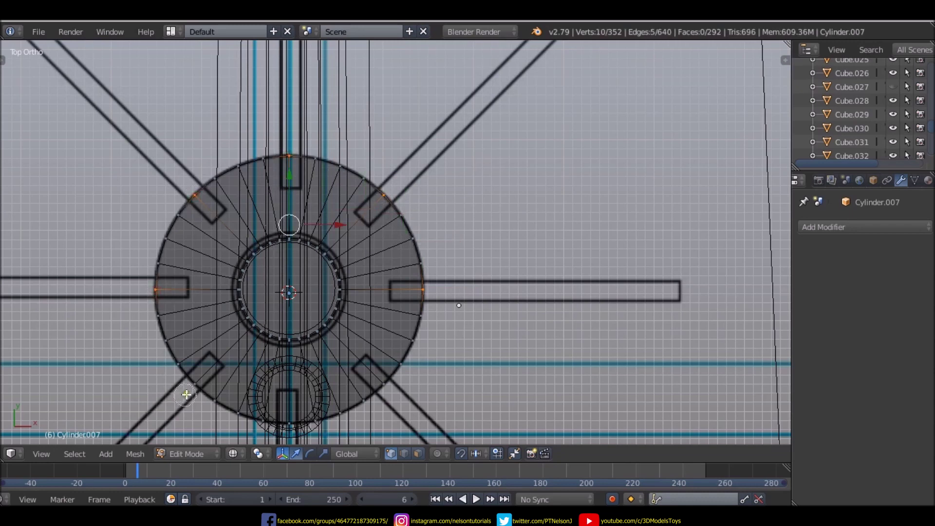
pyautogui.keyDown('shift'); pyautogui.rightClick(194, 386); pyautogui.keyUp('shift')
pyautogui.keyDown('shift'); pyautogui.rightClick(289, 424); pyautogui.keyUp('shift')
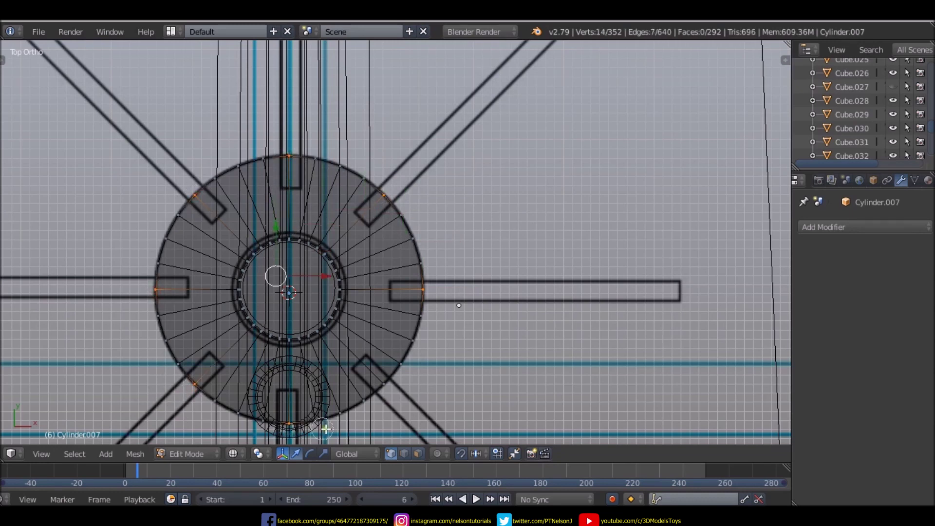
pyautogui.keyDown('shift'); pyautogui.rightClick(383, 384); pyautogui.keyUp('shift')
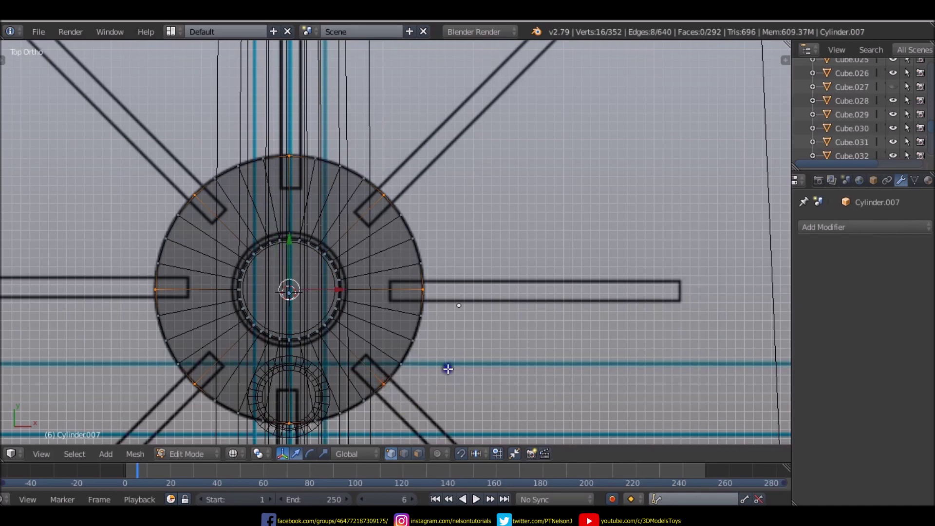
pyautogui.scroll(-3, 447, 336)
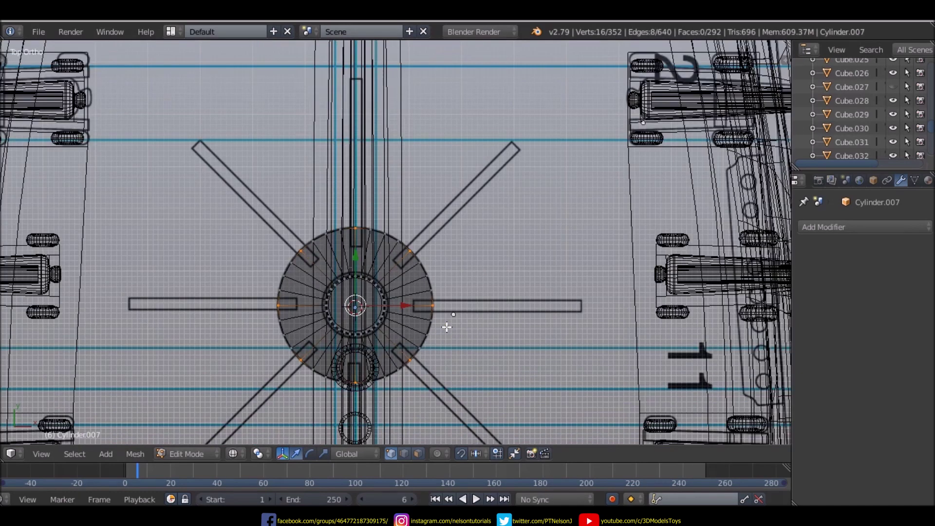
# - Extrude the selected rim vertices and scale them out to the spoke ends
pyautogui.press('e')
pyautogui.press('s')
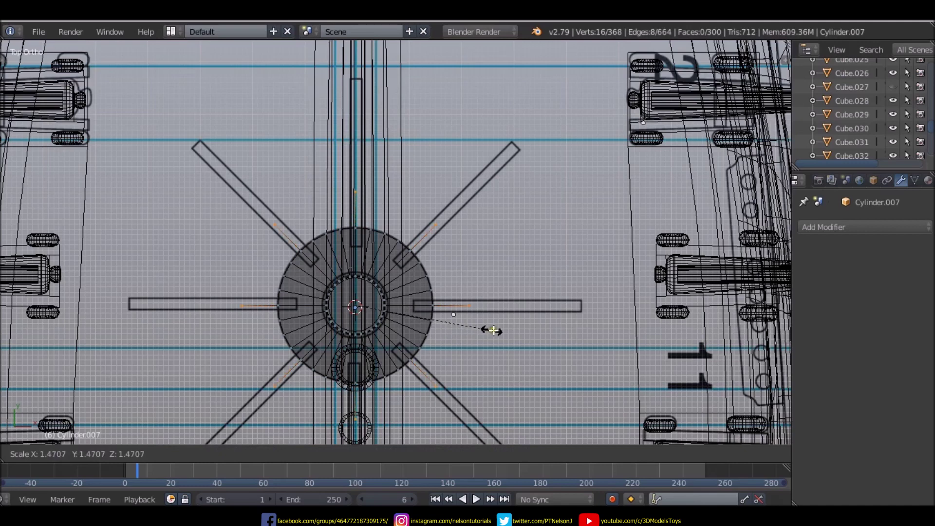
pyautogui.click(627, 330)
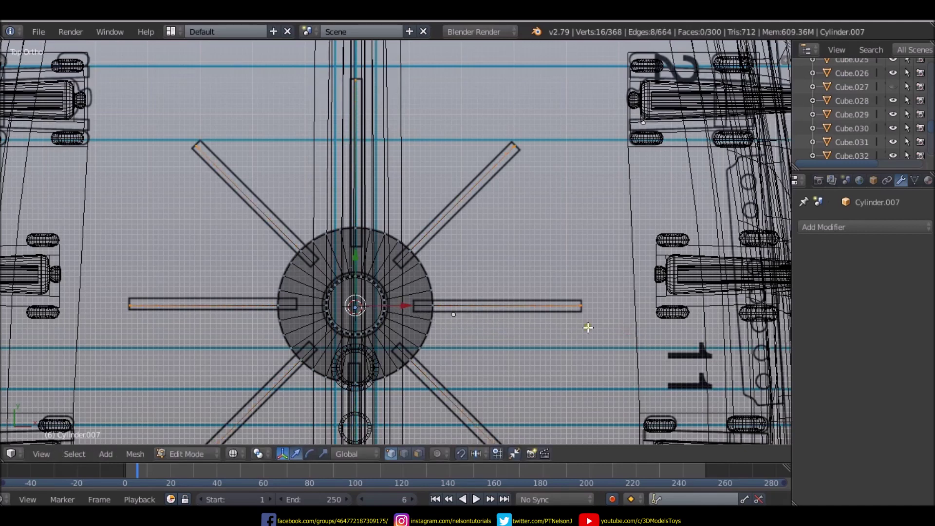
pyautogui.scroll(-3, 521, 375)
pyautogui.moveTo(521, 376)
pyautogui.mouseDown(button='middle')
pyautogui.moveTo(505, 294)
pyautogui.moveTo(473, 230)
pyautogui.mouseUp(button='middle')
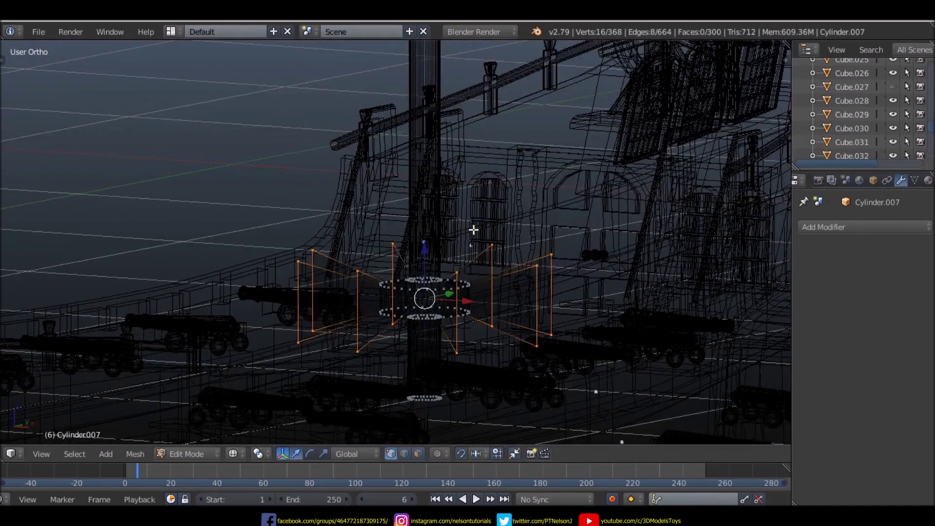
pyautogui.press('KP_3')
# - Flatten the extrusion along Z in Right view, then undo it
pyautogui.press('s')
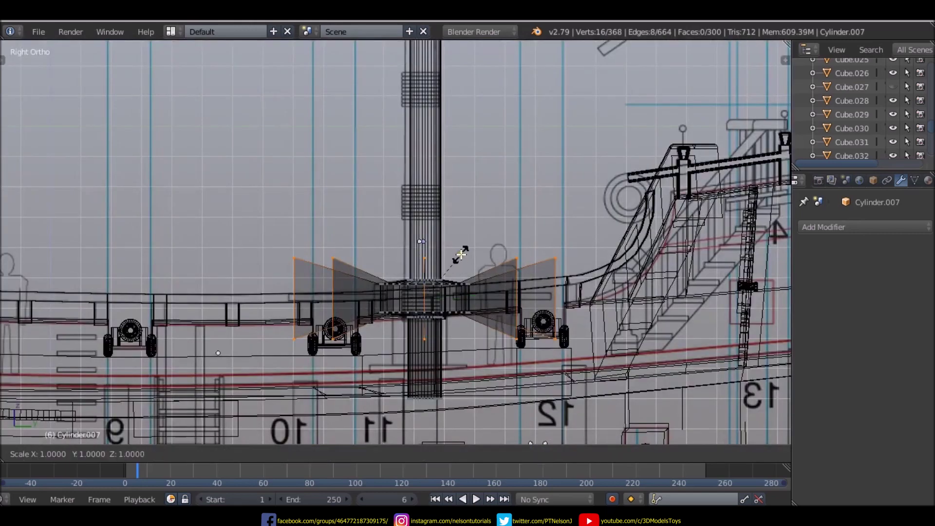
pyautogui.press('z')
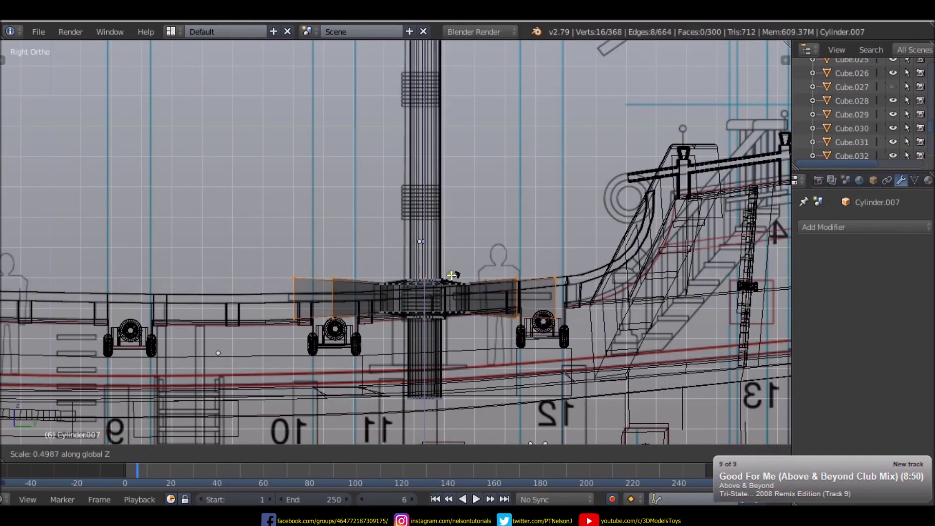
pyautogui.click(451, 265)
pyautogui.press('s')
pyautogui.press('z')
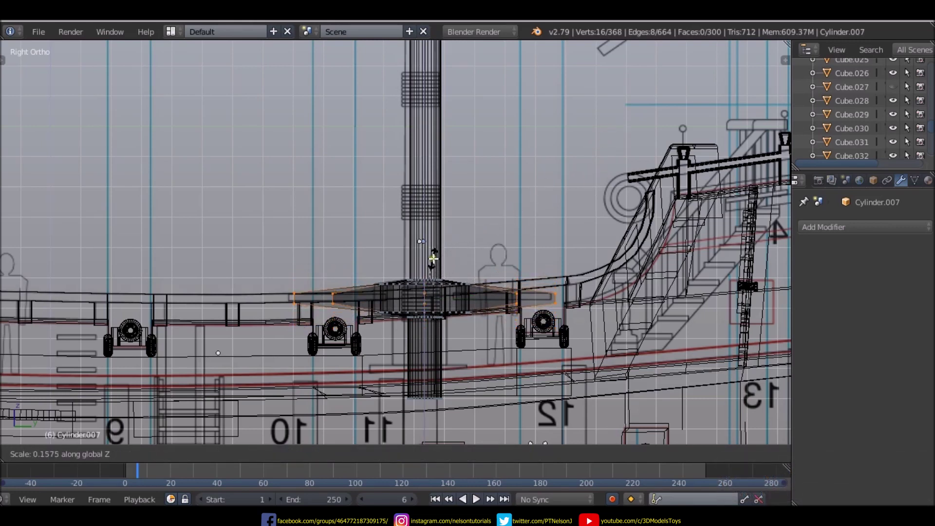
pyautogui.click(449, 276)
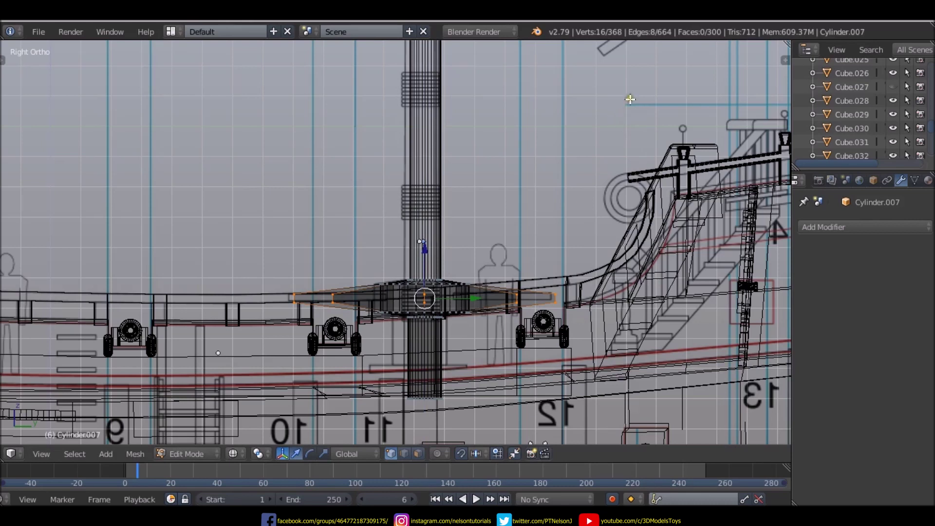
pyautogui.click(619, 113)
pyautogui.hotkey('ctrl', 'z')
pyautogui.hotkey('ctrl', 'z')
pyautogui.hotkey('ctrl', 'z')
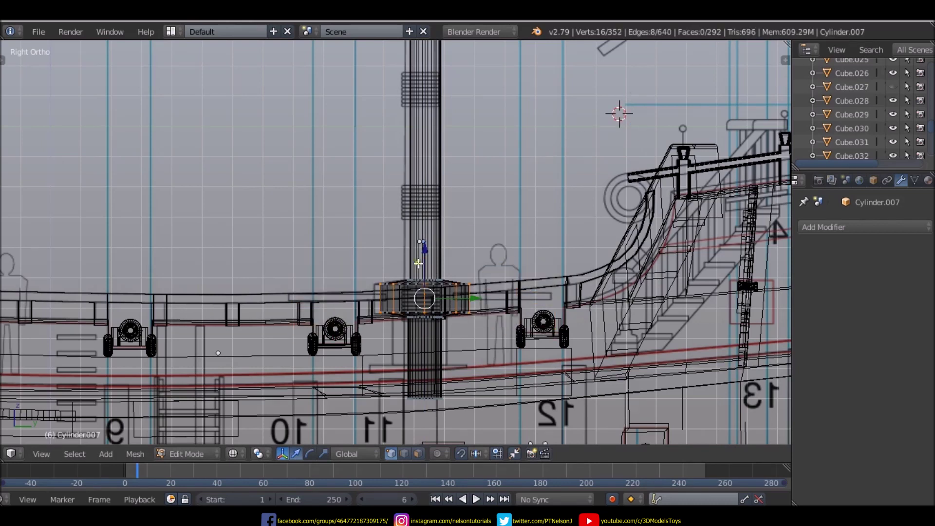
pyautogui.scroll(5, 418, 263)
pyautogui.scroll(-3, 363, 328)
# - Add a centred loop cut around the middle of the disc's rim
pyautogui.hotkey('ctrl', 'r')
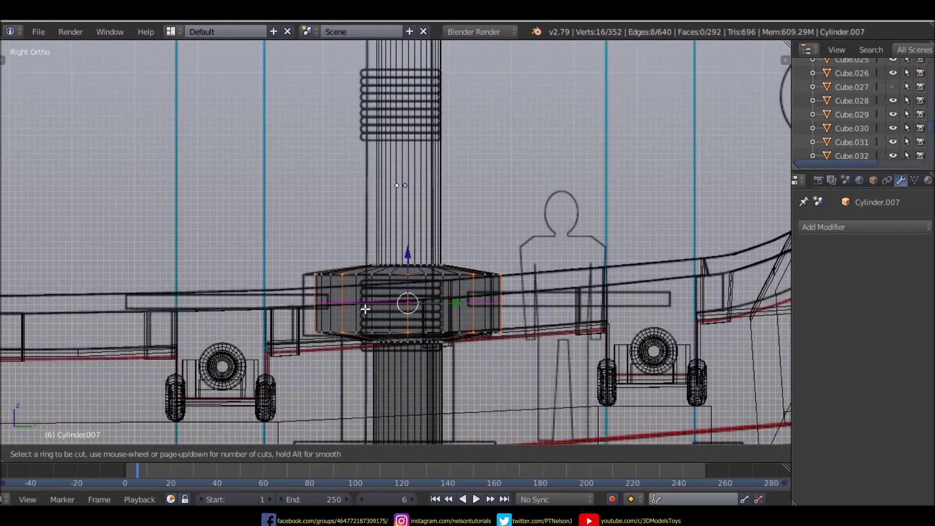
pyautogui.click(366, 309)
pyautogui.rightClick(366, 313)
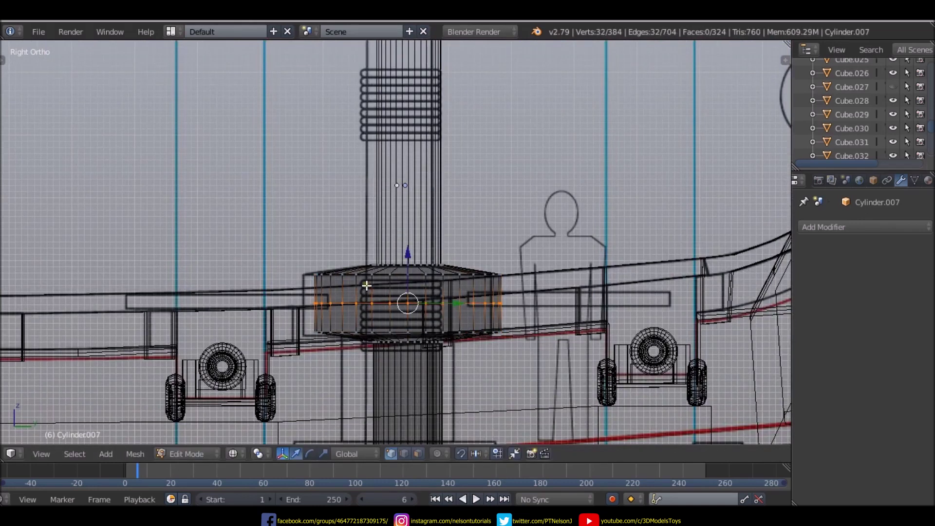
pyautogui.press('KP_7')
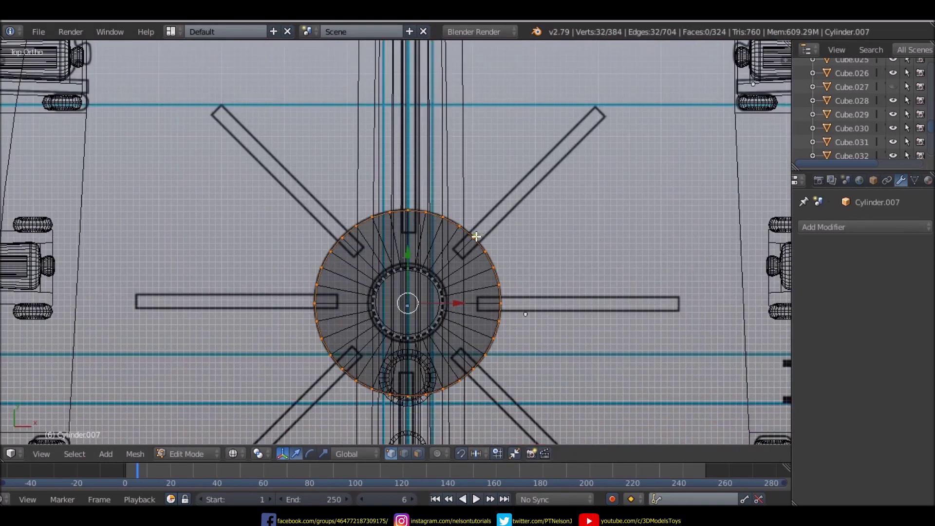
# - In top view, shift-select the three rim vertices at each of the eight spokes
pyautogui.rightClick(476, 236)
pyautogui.keyDown('ctrl'); pyautogui.rightClick(472, 239); pyautogui.keyUp('ctrl')
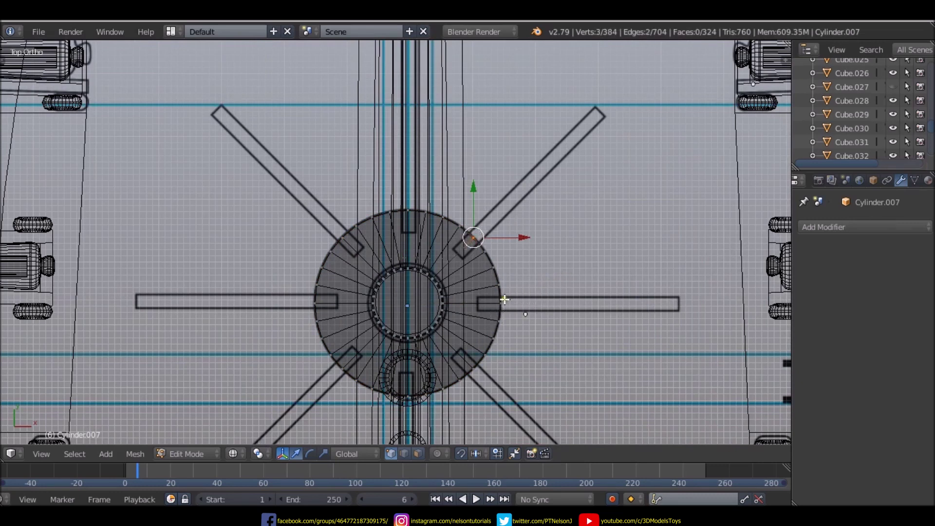
pyautogui.keyDown('ctrl'); pyautogui.rightClick(501, 303); pyautogui.keyUp('ctrl')
pyautogui.keyDown('ctrl'); pyautogui.rightClick(473, 368); pyautogui.keyUp('ctrl')
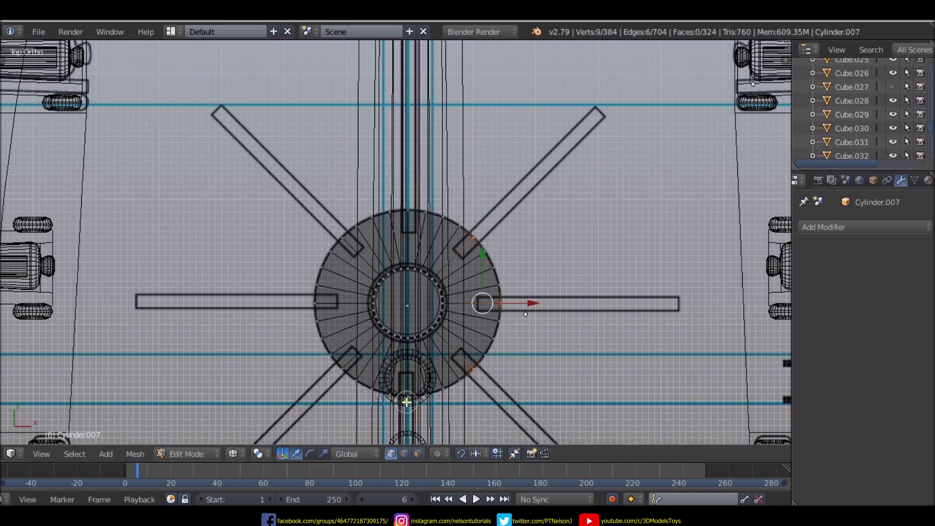
pyautogui.keyDown('ctrl'); pyautogui.rightClick(405, 400); pyautogui.keyUp('ctrl')
pyautogui.keyDown('ctrl'); pyautogui.rightClick(336, 372); pyautogui.keyUp('ctrl')
pyautogui.keyDown('ctrl'); pyautogui.rightClick(314, 303); pyautogui.keyUp('ctrl')
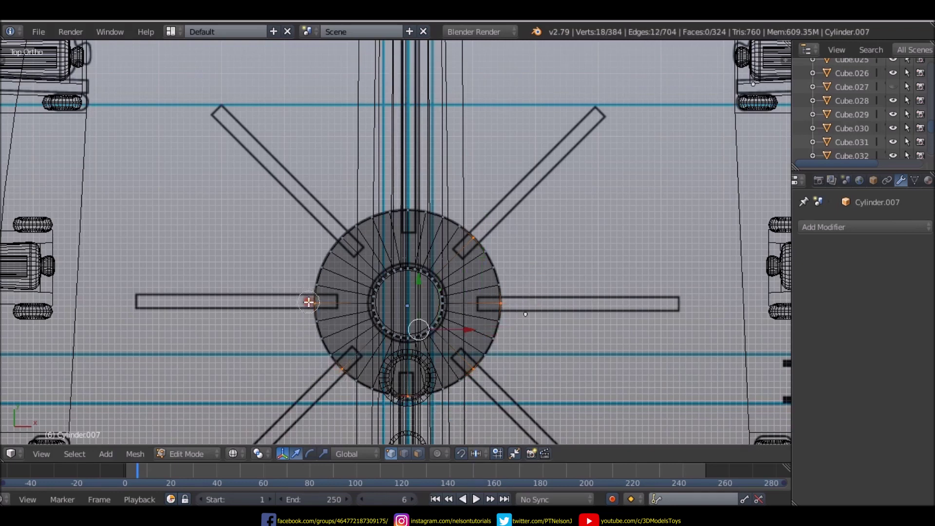
pyautogui.keyDown('ctrl'); pyautogui.rightClick(344, 238); pyautogui.keyUp('ctrl')
pyautogui.keyDown('ctrl'); pyautogui.rightClick(407, 210); pyautogui.keyUp('ctrl')
pyautogui.keyDown('ctrl'); pyautogui.rightClick(408, 265); pyautogui.keyUp('ctrl')
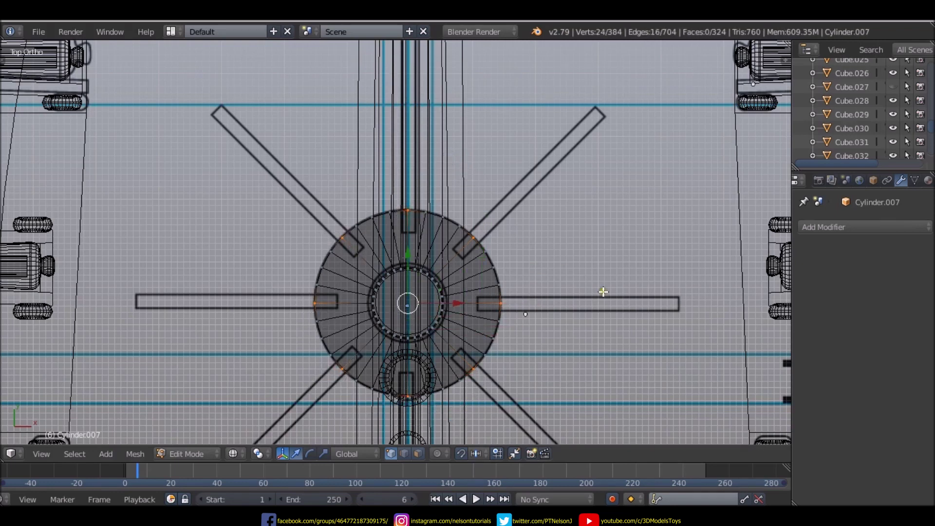
pyautogui.moveTo(449, 157); pyautogui.dragTo(528, 186, button='middle')
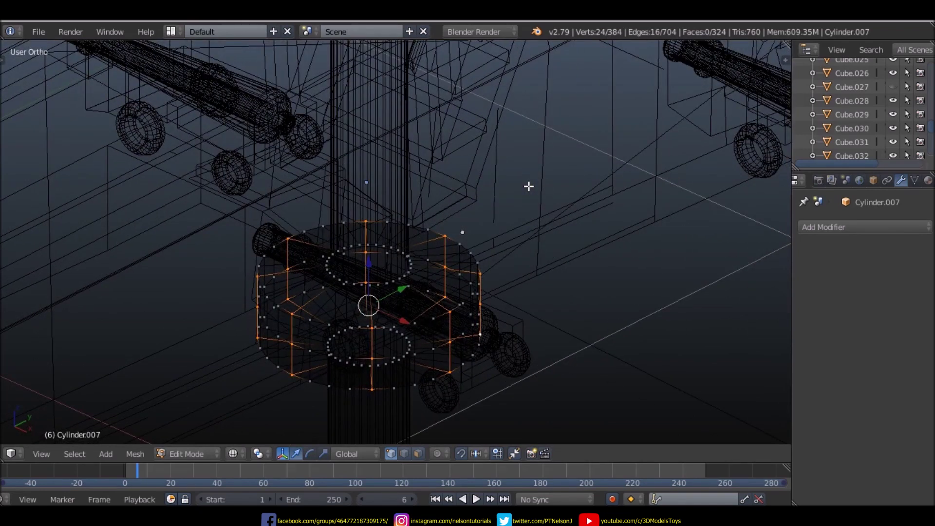
# - Replace the single loop cut with two evenly spaced loop cuts around the cap's rim
pyautogui.rightClick(432, 330)
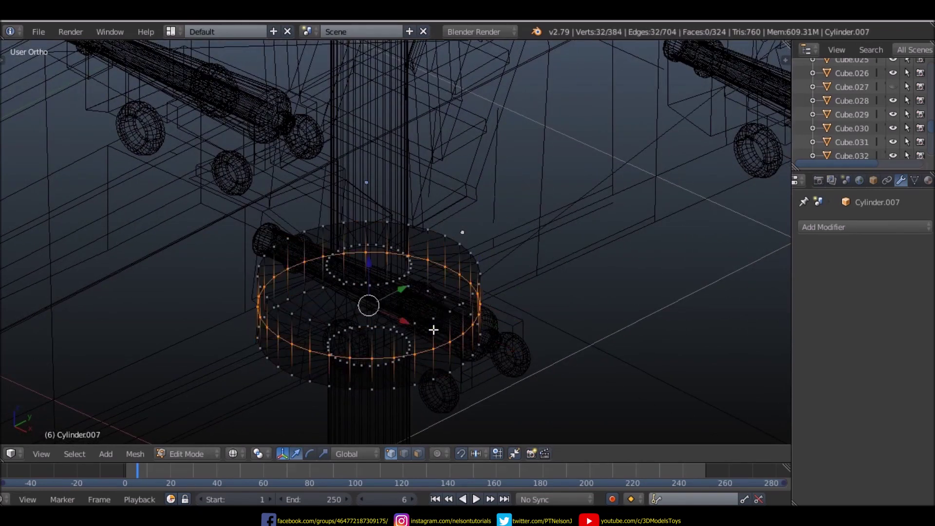
pyautogui.hotkey('ctrl', 'z')
pyautogui.hotkey('ctrl', 'z')
pyautogui.hotkey('ctrl', 'r')
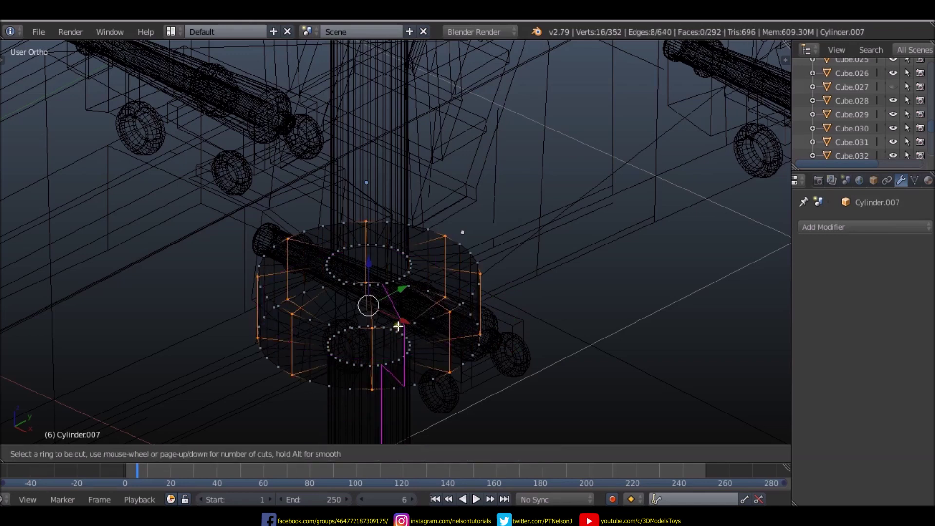
pyautogui.scroll(1, 349, 351)
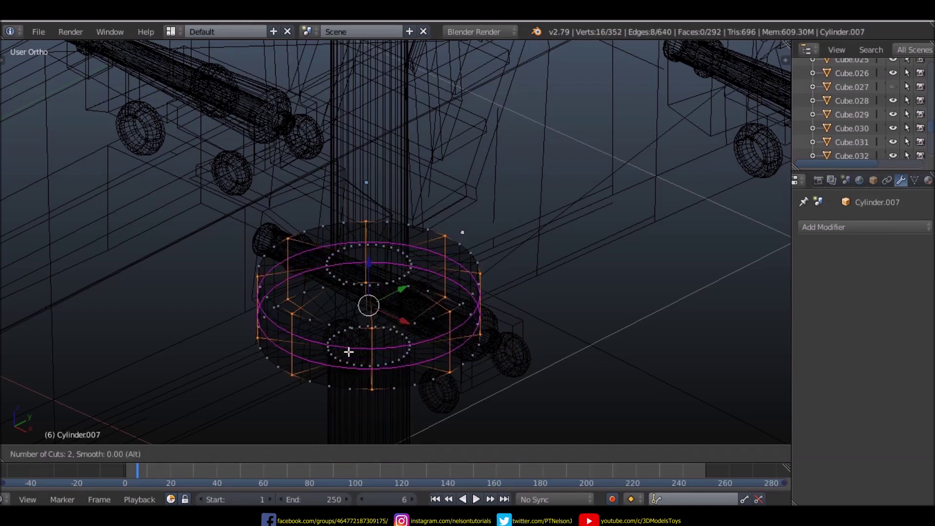
pyautogui.click(348, 352)
pyautogui.rightClick(349, 352)
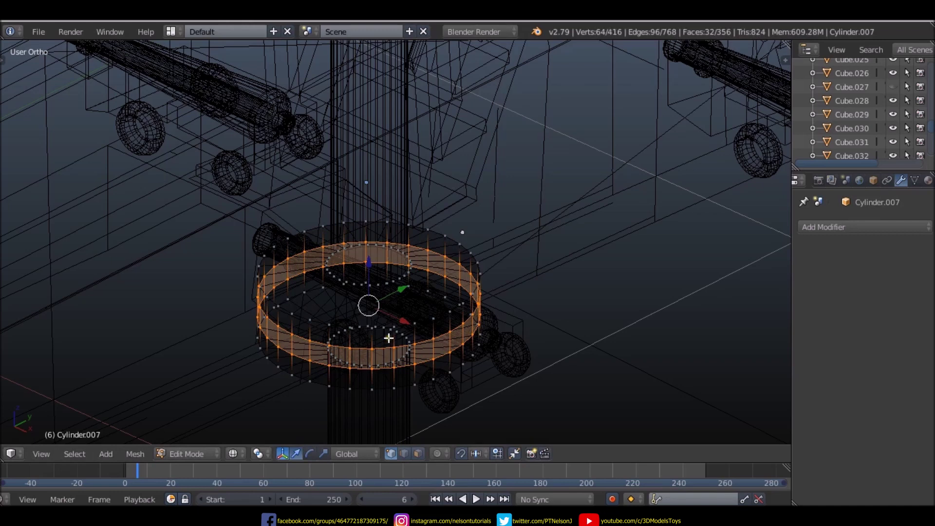
pyautogui.press('KP_7')
# - In top view, select the rim vertices at each of the eight reference arms
pyautogui.press('x')
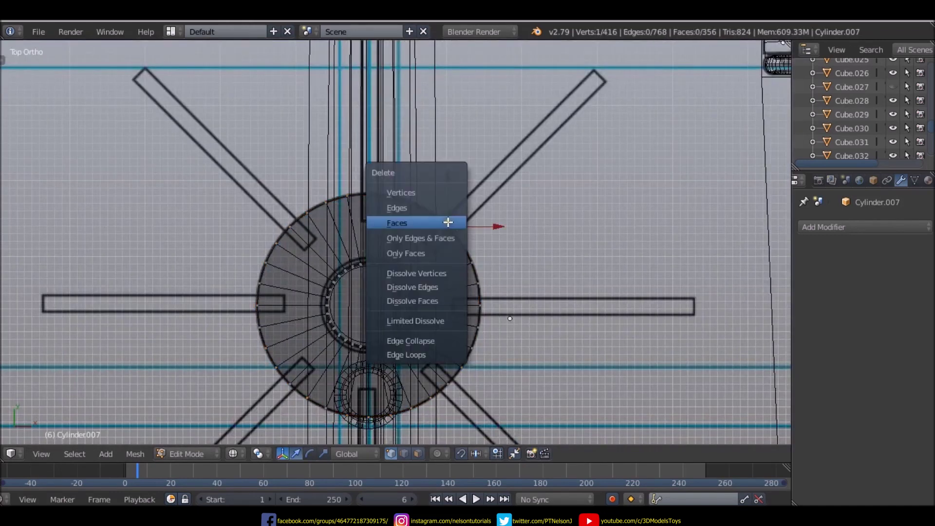
pyautogui.rightClick(447, 227)
pyautogui.keyDown('ctrl'); pyautogui.rightClick(479, 306); pyautogui.keyUp('ctrl')
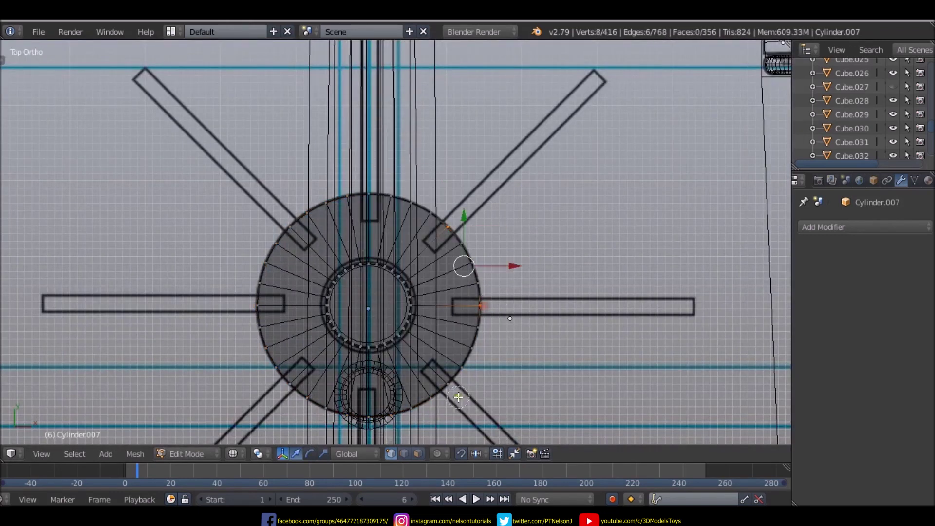
pyautogui.keyDown('ctrl'); pyautogui.rightClick(447, 383); pyautogui.keyUp('ctrl')
pyautogui.keyDown('ctrl'); pyautogui.rightClick(369, 424); pyautogui.keyUp('ctrl')
pyautogui.keyDown('ctrl'); pyautogui.rightClick(290, 383); pyautogui.keyUp('ctrl')
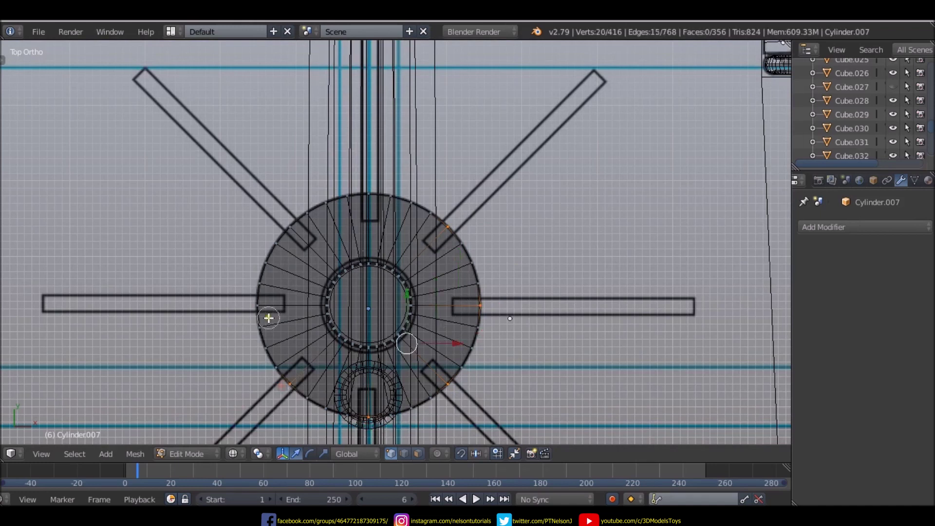
pyautogui.keyDown('ctrl'); pyautogui.rightClick(257, 305); pyautogui.keyUp('ctrl')
pyautogui.keyDown('ctrl'); pyautogui.rightClick(284, 222); pyautogui.keyUp('ctrl')
pyautogui.keyDown('ctrl'); pyautogui.rightClick(368, 193); pyautogui.keyUp('ctrl')
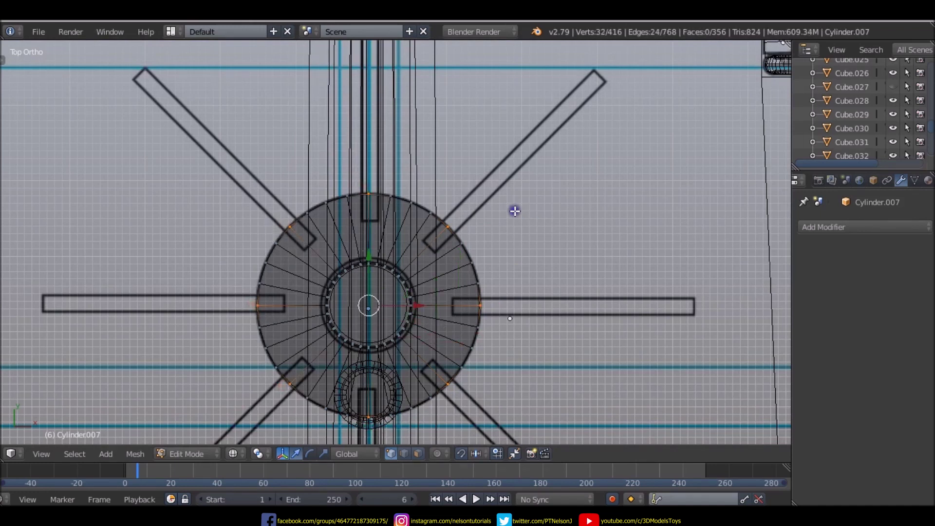
# - In Right view, circle-deselect the lower rim vertices, leaving 16 selected
pyautogui.moveTo(537, 251); pyautogui.dragTo(543, 259, button='middle')
pyautogui.press('KP_3')
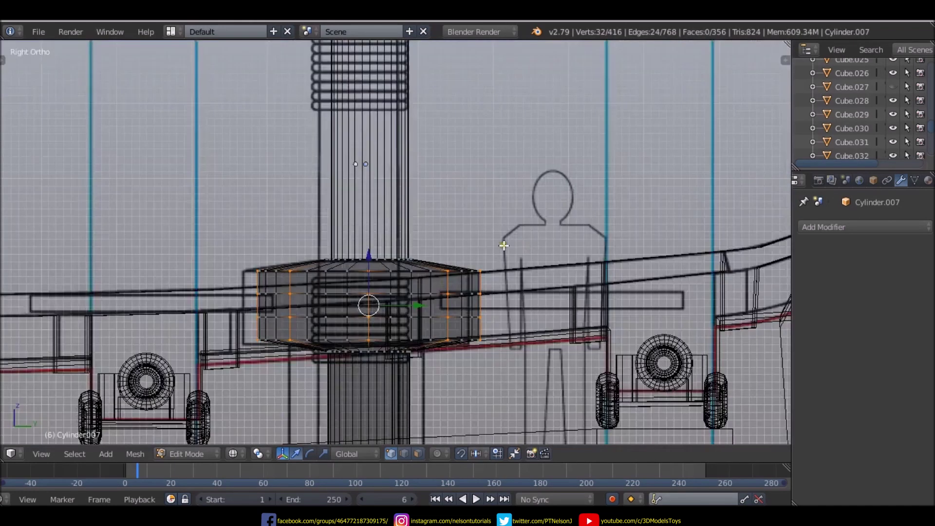
pyautogui.scroll(-6, 480, 224)
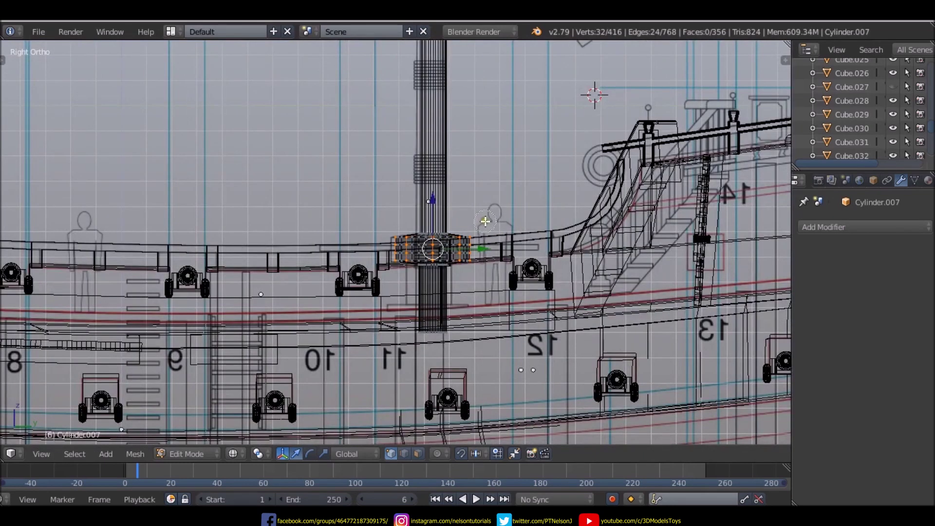
pyautogui.moveTo(485, 221)
pyautogui.mouseDown(button='middle')
pyautogui.moveTo(365, 260)
pyautogui.moveTo(440, 256)
pyautogui.mouseUp(button='middle')
pyautogui.rightClick(491, 277)
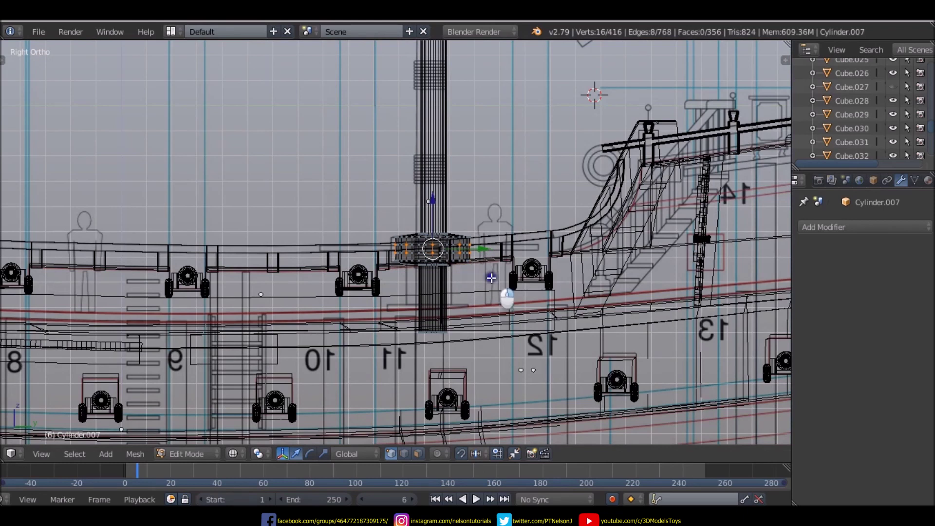
pyautogui.press('KP_7')
pyautogui.scroll(5, 467, 220)
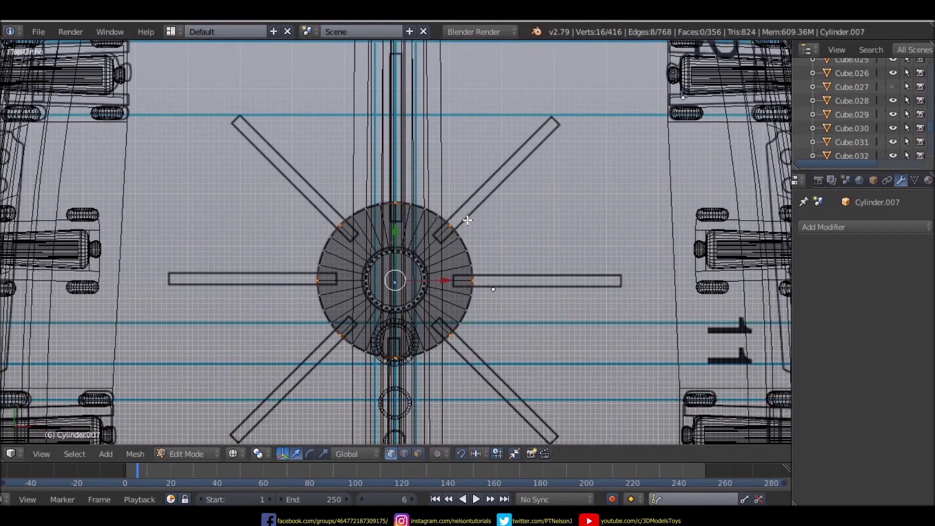
# - Extrude the selected vertices and scale them outward into spokes reaching the reference arms
pyautogui.press('e')
pyautogui.press('s')
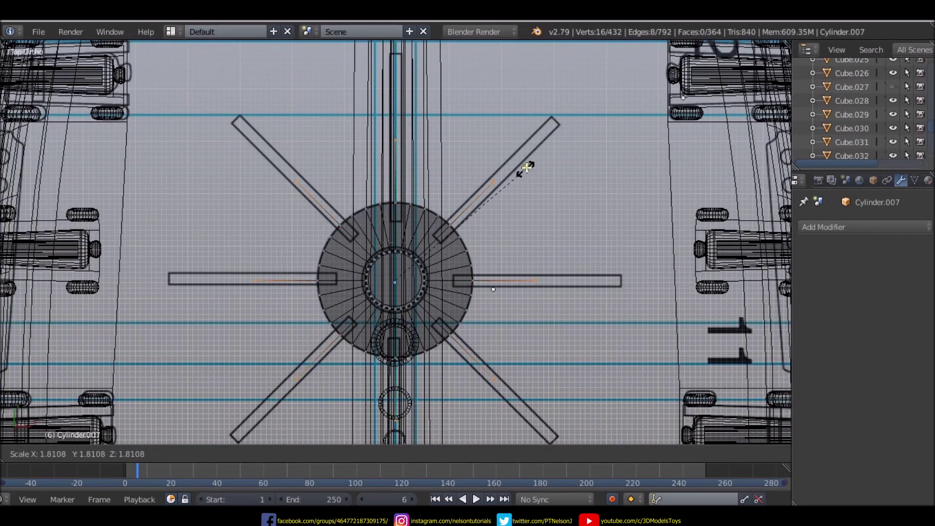
pyautogui.click(599, 102)
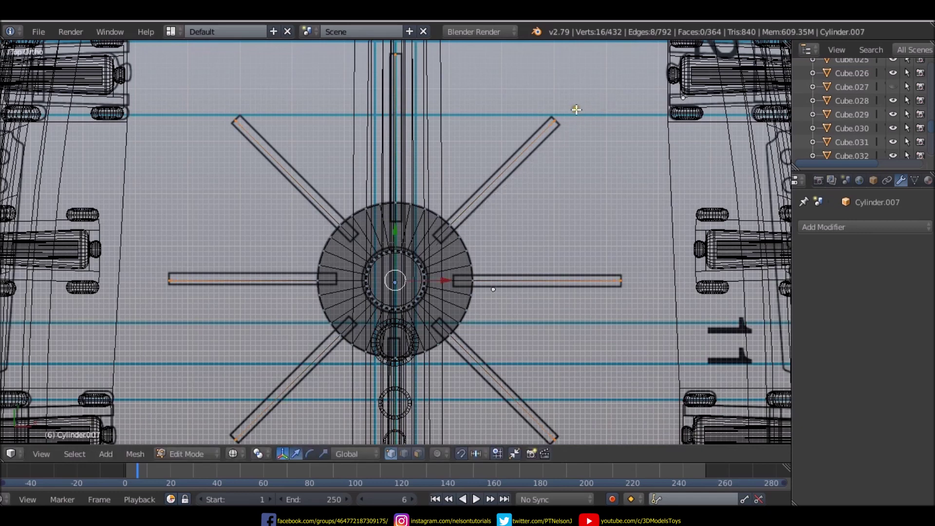
pyautogui.scroll(-3, 534, 114)
pyautogui.moveTo(544, 277)
pyautogui.mouseDown(button='middle')
pyautogui.moveTo(537, 253)
pyautogui.moveTo(431, 152)
pyautogui.mouseUp(button='middle')
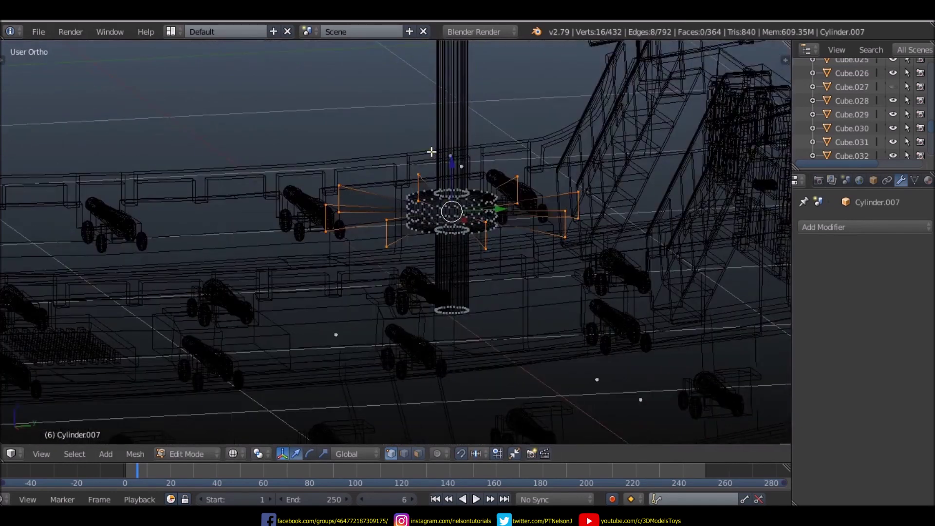
pyautogui.press('KP_3')
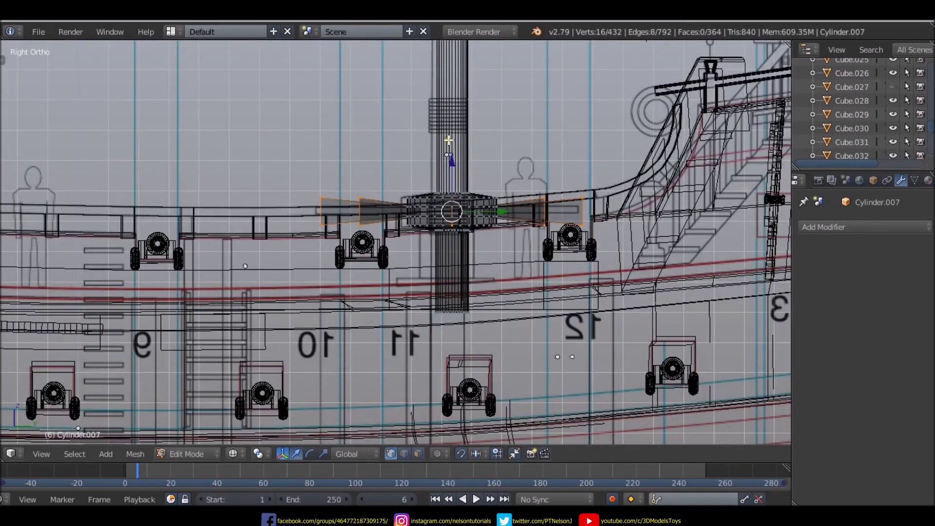
# - In Right Ortho, scale the eight spokes flat along Z into thin slats
pyautogui.scroll(-6, 449, 140)
pyautogui.scroll(2, 476, 163)
pyautogui.press('s')
pyautogui.press('Escape')
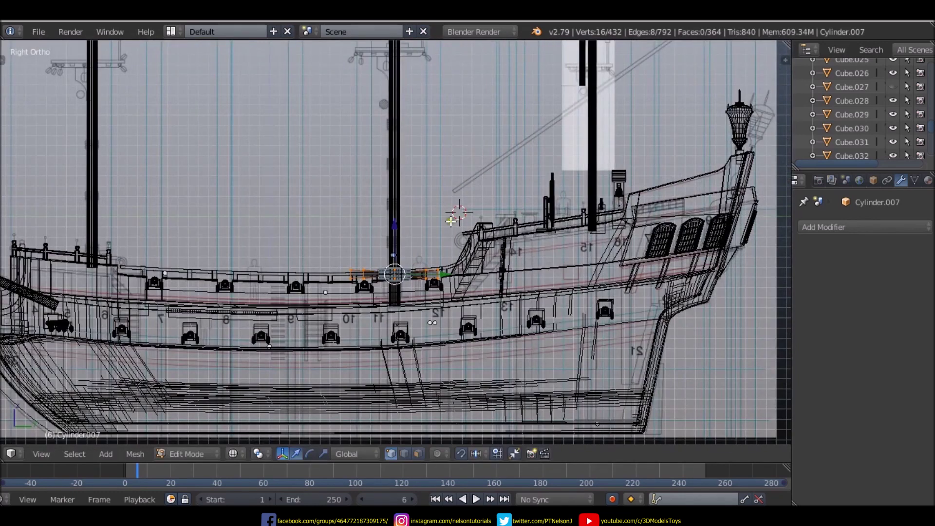
pyautogui.scroll(2, 451, 221)
pyautogui.press('s')
pyautogui.press('z')
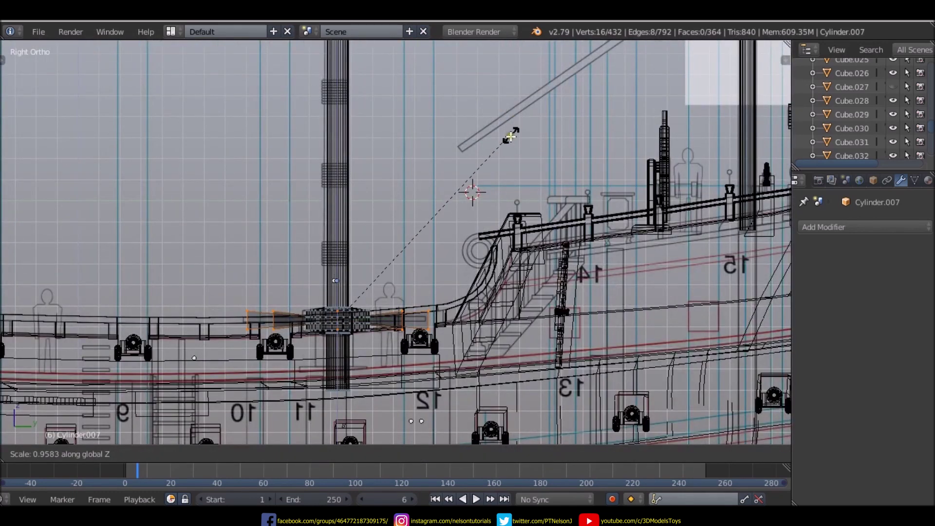
pyautogui.click(392, 289)
pyautogui.scroll(-2, 392, 290)
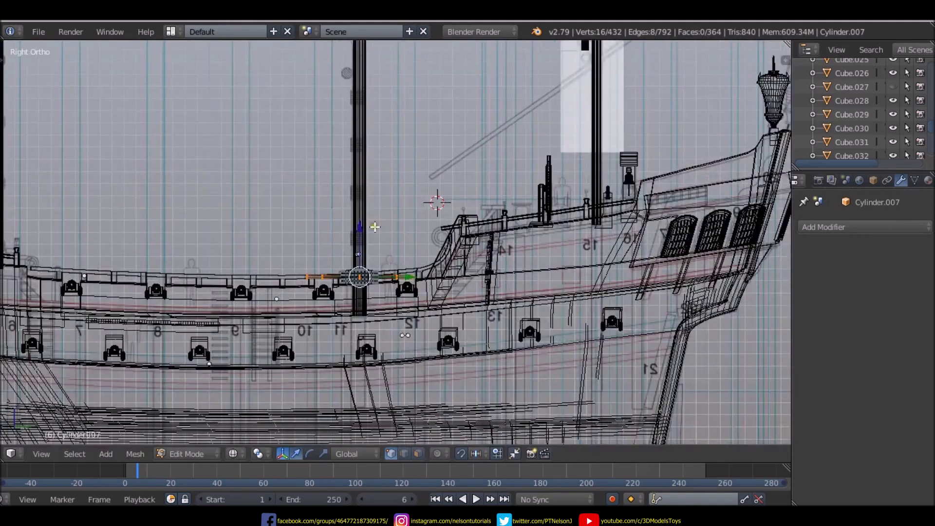
pyautogui.moveTo(391, 289)
pyautogui.mouseDown(button='middle')
pyautogui.moveTo(621, 263)
pyautogui.moveTo(478, 274)
pyautogui.mouseUp(button='middle')
pyautogui.scroll(3, 298, 267)
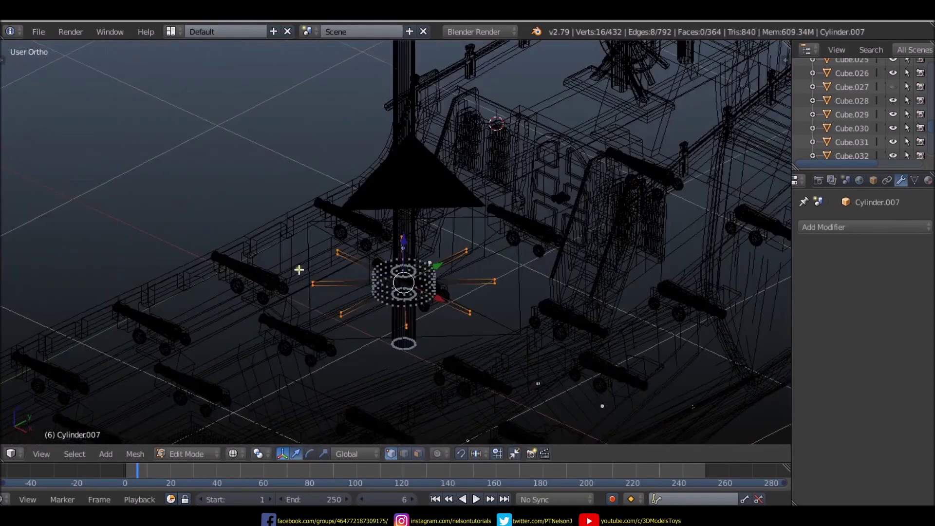
pyautogui.scroll(3, 347, 319)
pyautogui.scroll(-1, 367, 274)
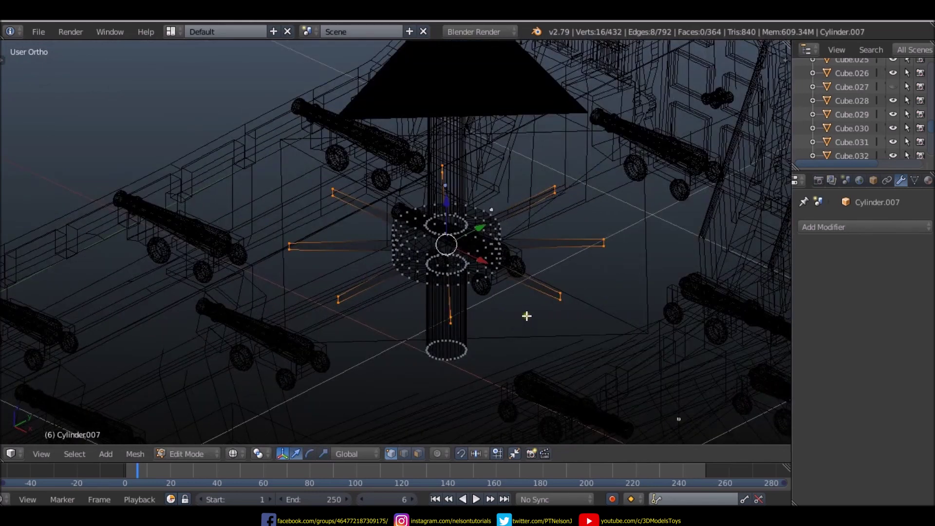
# - Check the spokes in solid shading, then select one spoke face in Face select mode
pyautogui.press('z')
pyautogui.moveTo(521, 317)
pyautogui.mouseDown(button='middle')
pyautogui.moveTo(511, 338)
pyautogui.moveTo(692, 324)
pyautogui.moveTo(447, 340)
pyautogui.moveTo(354, 264)
pyautogui.moveTo(350, 299)
pyautogui.moveTo(505, 288)
pyautogui.moveTo(447, 314)
pyautogui.mouseUp(button='middle')
pyautogui.press('z')
pyautogui.scroll(2, 354, 264)
pyautogui.hotkey('ctrl', 'Tab')
pyautogui.click(344, 288)
pyautogui.rightClick(355, 263)
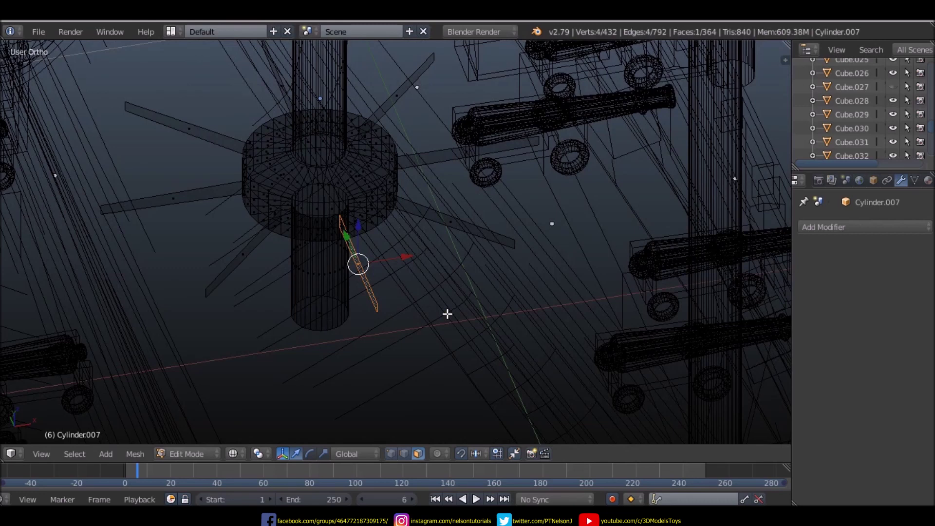
# - From top view, select a diagonal arm's face and trial a scale and extrude, then undo
pyautogui.press('KP_7')
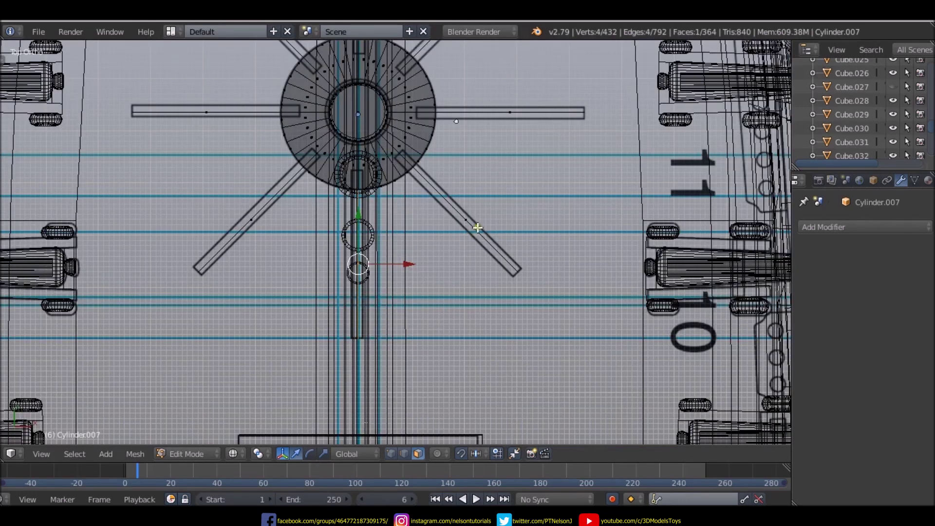
pyautogui.rightClick(477, 228)
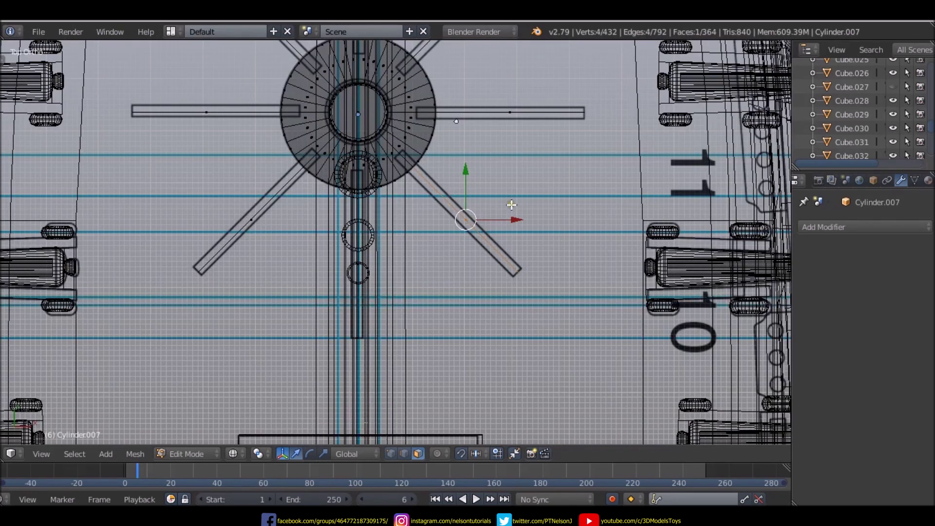
pyautogui.press('s')
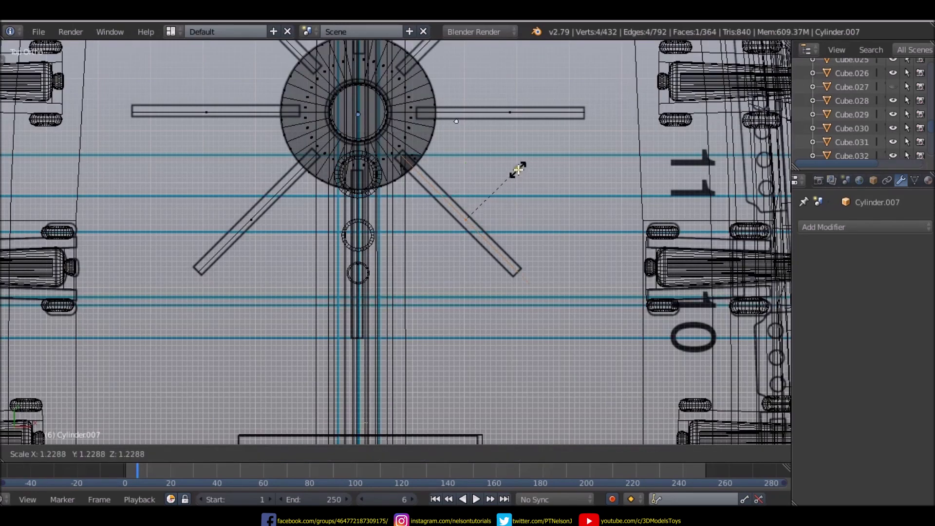
pyautogui.rightClick(519, 167)
pyautogui.press('e')
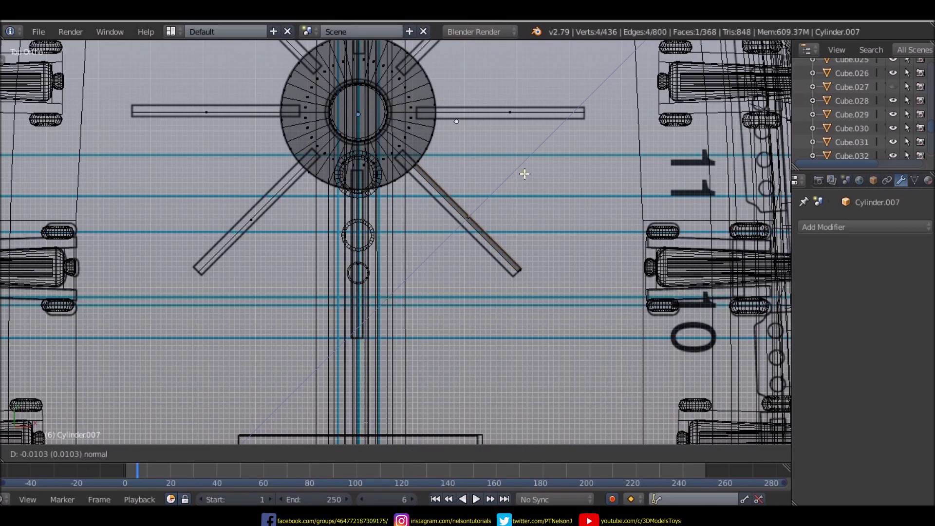
pyautogui.rightClick(524, 174)
pyautogui.hotkey('ctrl', 'z')
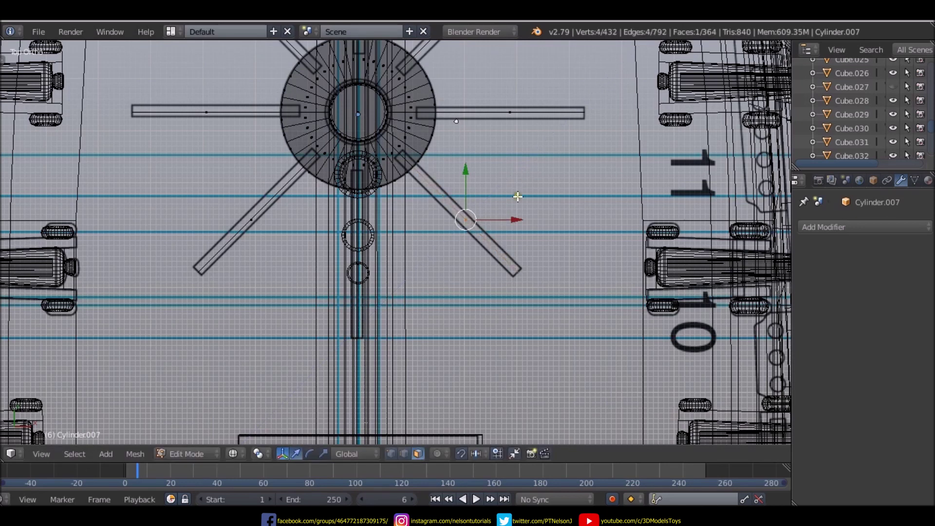
pyautogui.scroll(-3, 468, 204)
pyautogui.scroll(2, 408, 155)
# - Select more arm faces and test extrusions, cancelling them, then orbit to inspect the arm
pyautogui.keyDown('shift'); pyautogui.rightClick(408, 155); pyautogui.keyUp('shift')
pyautogui.scroll(4, 560, 267)
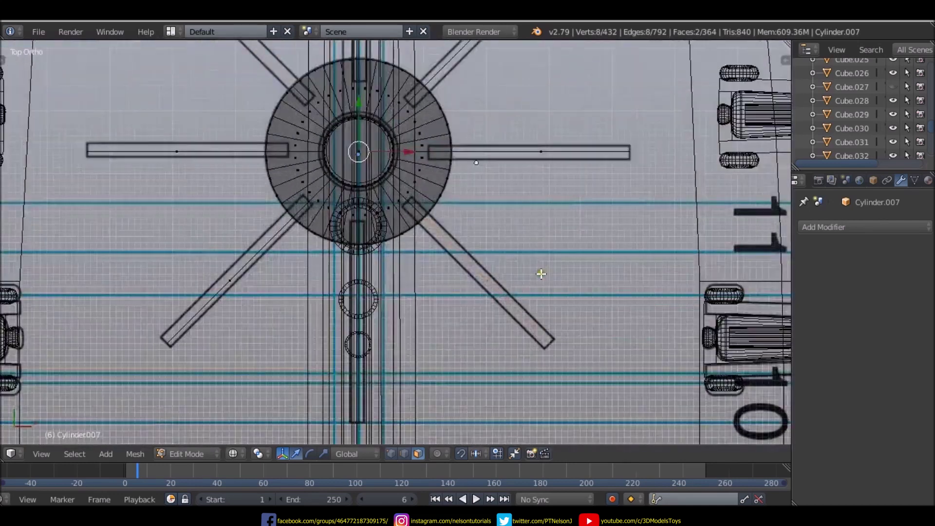
pyautogui.scroll(2, 535, 273)
pyautogui.press('e')
pyautogui.rightClick(536, 271)
pyautogui.hotkey('ctrl', 'z')
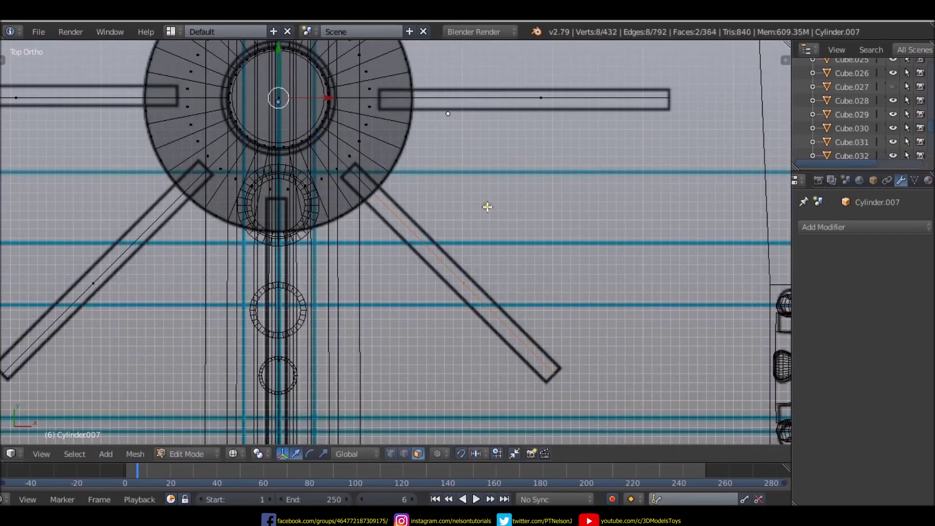
pyautogui.scroll(-4, 485, 206)
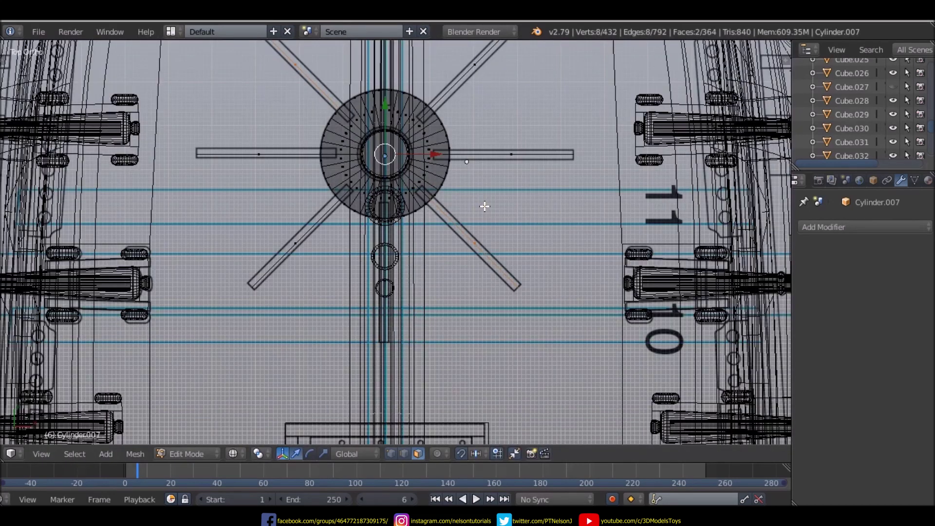
pyautogui.press('e')
pyautogui.rightClick(494, 235)
pyautogui.rightClick(495, 240)
pyautogui.scroll(3, 504, 251)
pyautogui.press('e')
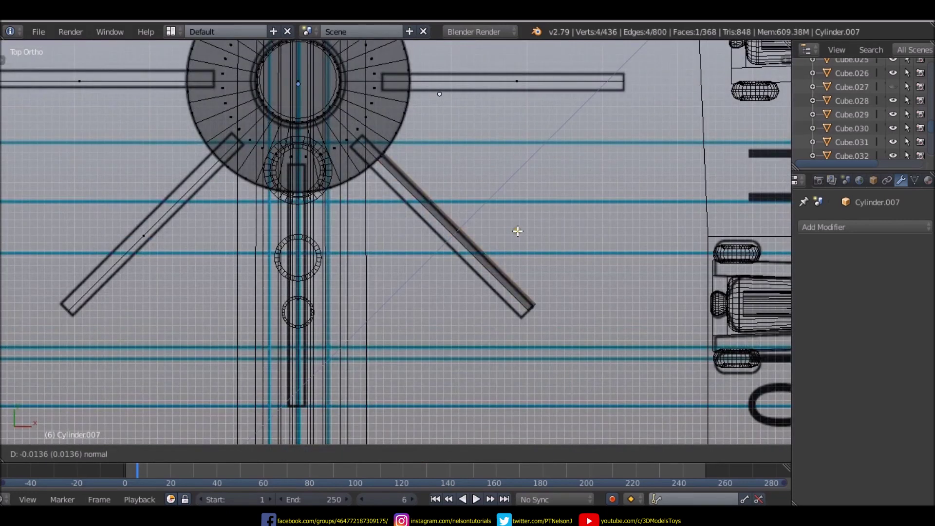
pyautogui.rightClick(512, 233)
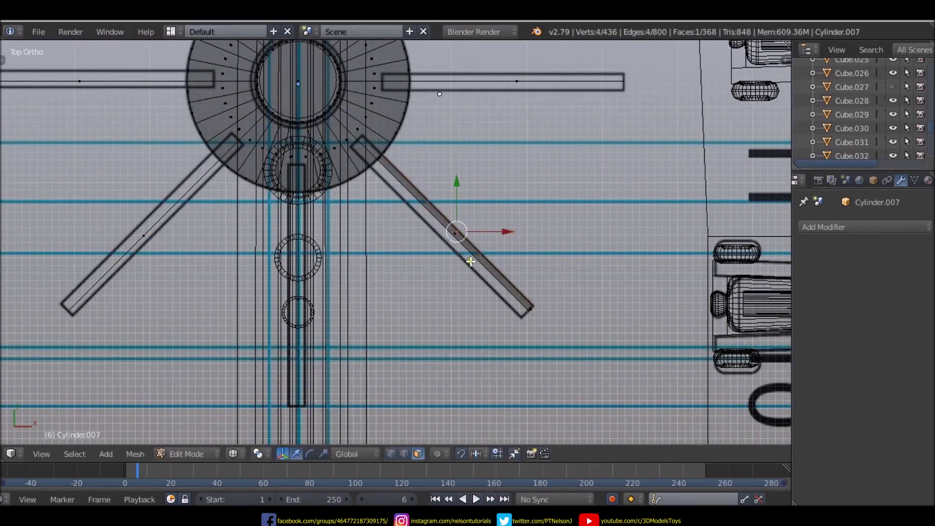
pyautogui.moveTo(471, 261); pyautogui.dragTo(467, 260, button='middle')
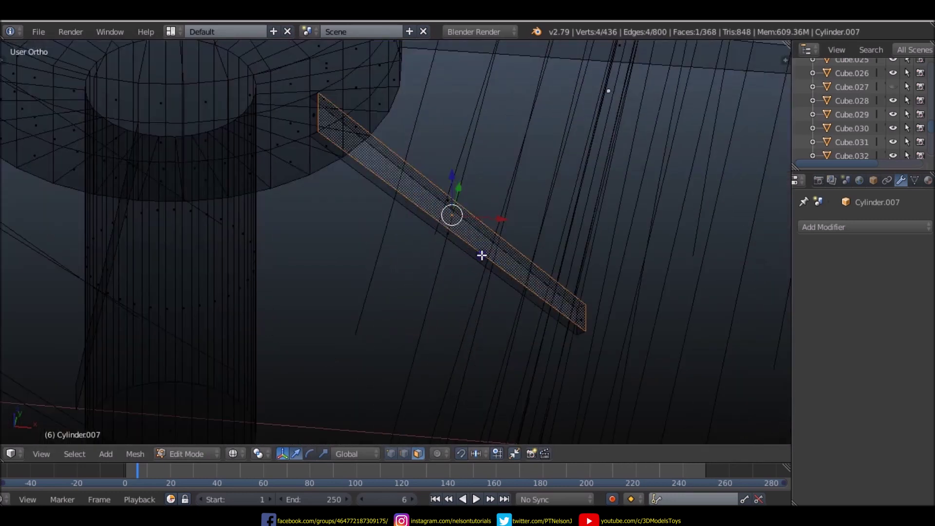
pyautogui.moveTo(480, 255)
pyautogui.mouseDown(button='middle')
pyautogui.moveTo(453, 255)
pyautogui.moveTo(538, 203)
pyautogui.moveTo(407, 232)
pyautogui.moveTo(409, 252)
pyautogui.mouseUp(button='middle')
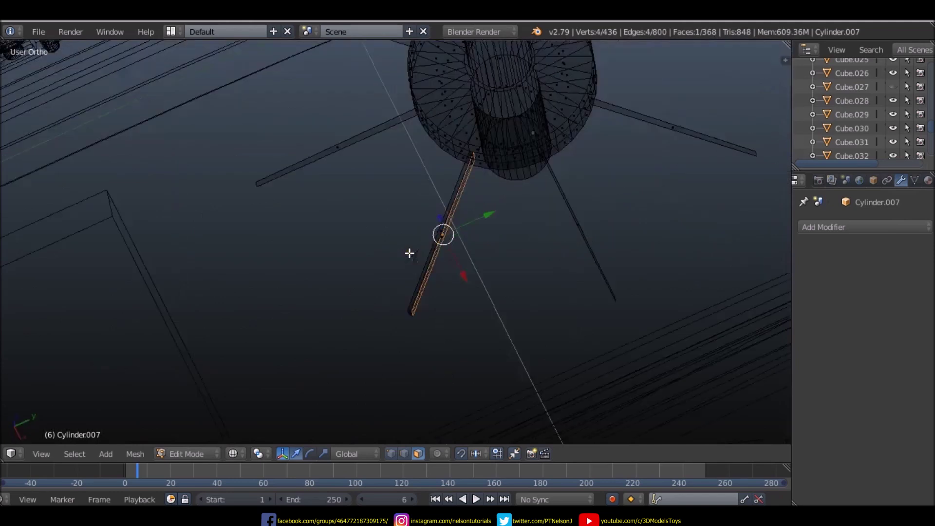
pyautogui.press('KP_7')
pyautogui.scroll(4, 455, 205)
# - Extrude the end faces of the first, upper-right diagonal and vertical spokes outward
pyautogui.press('e')
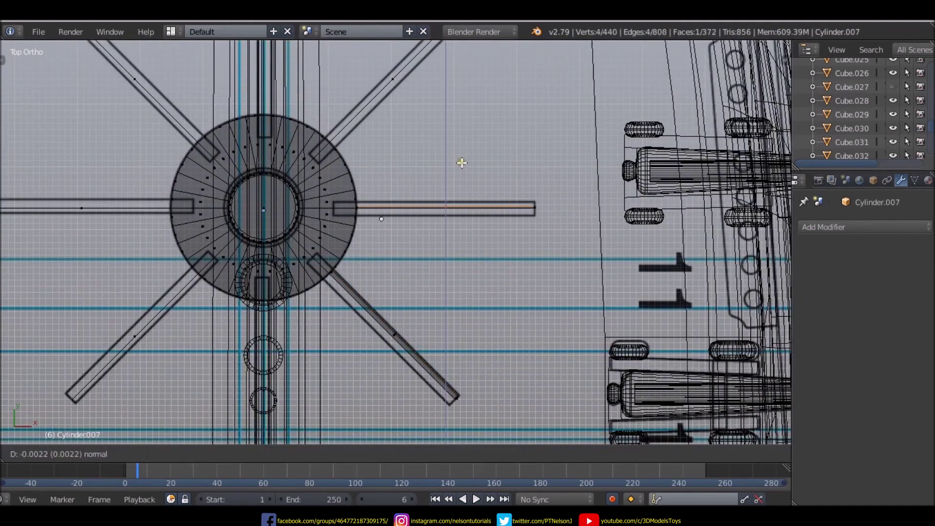
pyautogui.click(461, 158)
pyautogui.keyDown('shift'); pyautogui.moveTo(461, 158); pyautogui.dragTo(409, 132, button='middle'); pyautogui.keyUp('shift')
pyautogui.scroll(1, 424, 207)
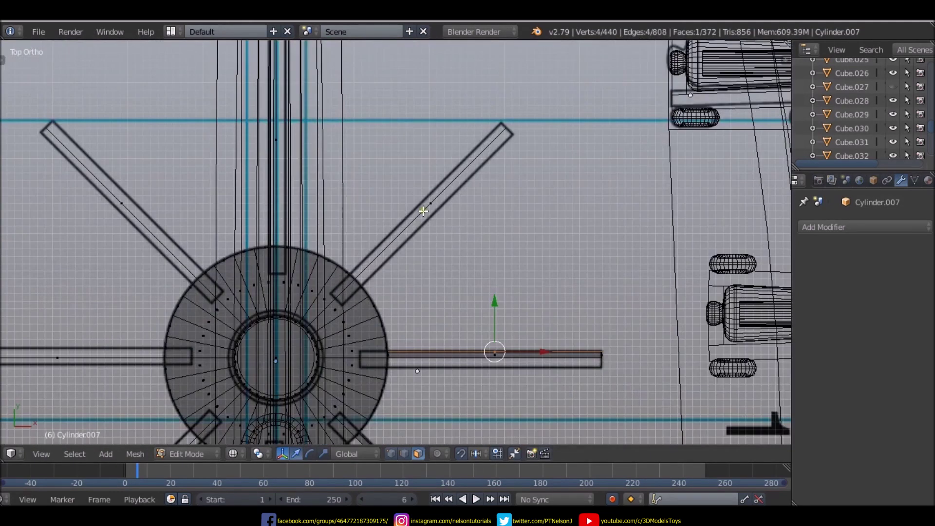
pyautogui.rightClick(421, 207)
pyautogui.press('e')
pyautogui.click(417, 204)
pyautogui.scroll(-4, 382, 161)
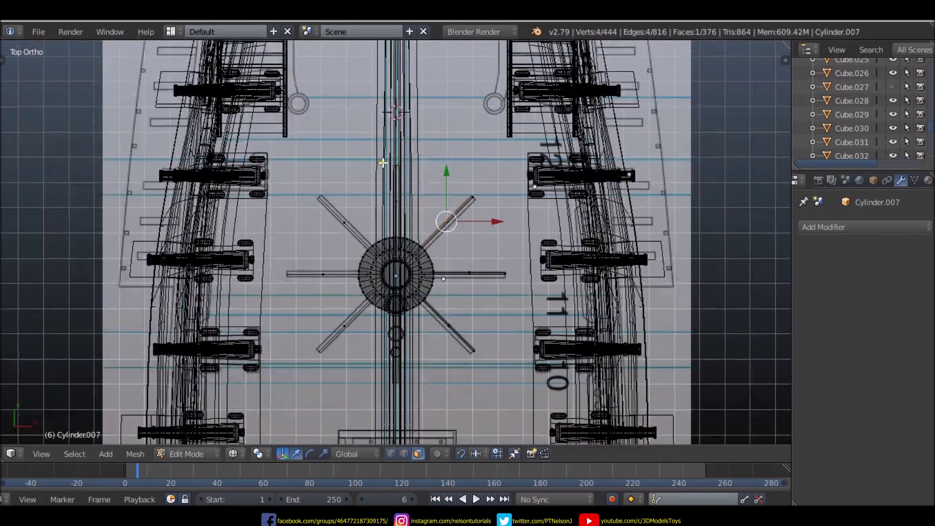
pyautogui.scroll(5, 401, 200)
pyautogui.rightClick(411, 290)
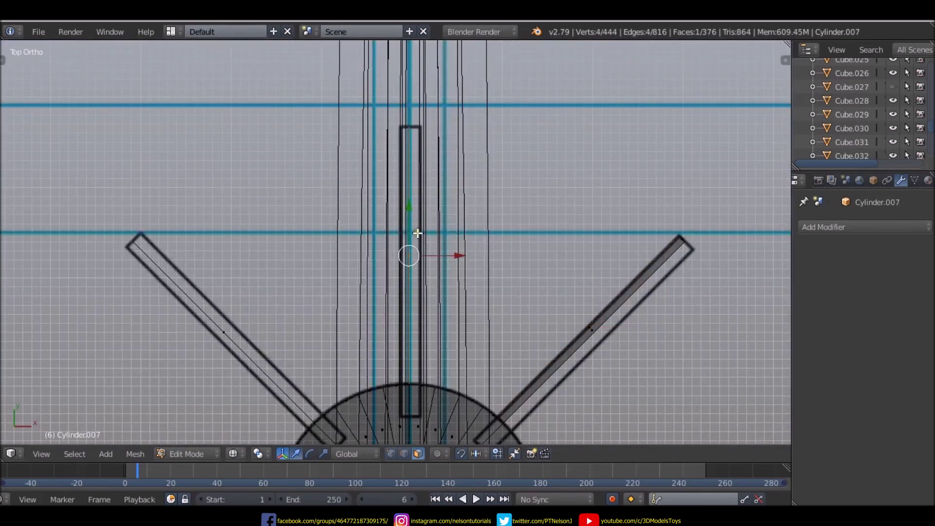
pyautogui.press('e')
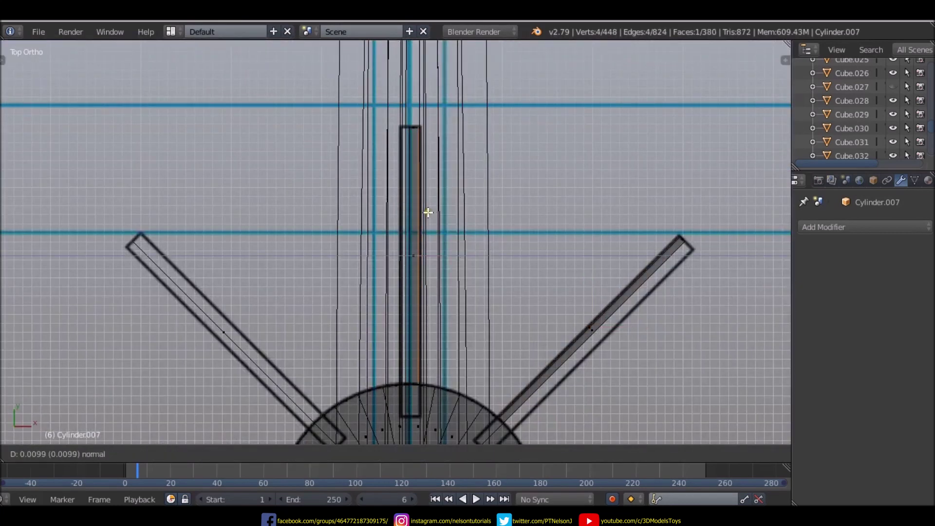
pyautogui.click(431, 212)
pyautogui.scroll(-3, 424, 244)
# - Extrude the upper-left, left horizontal and lower-left spoke ends, then orbit to a tilted hub view
pyautogui.rightClick(324, 261)
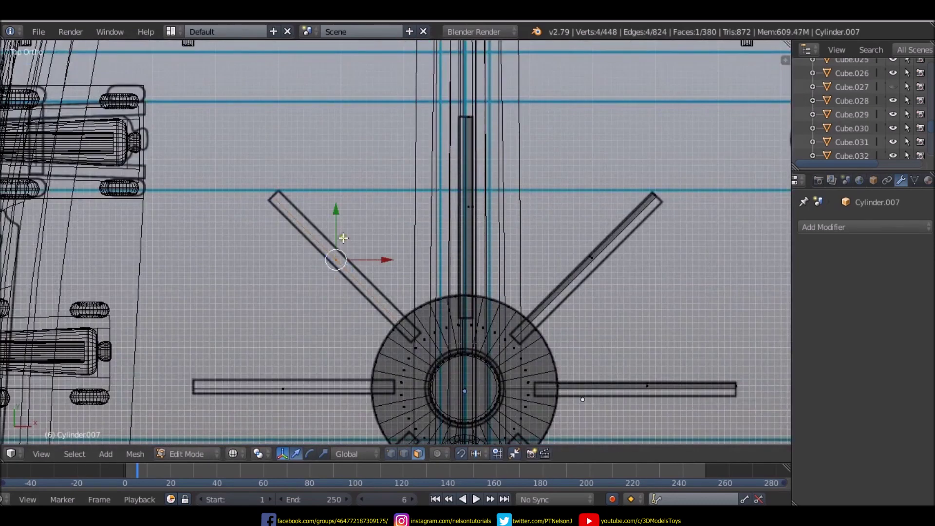
pyautogui.press('e')
pyautogui.click(355, 225)
pyautogui.scroll(-2, 309, 261)
pyautogui.scroll(3, 317, 255)
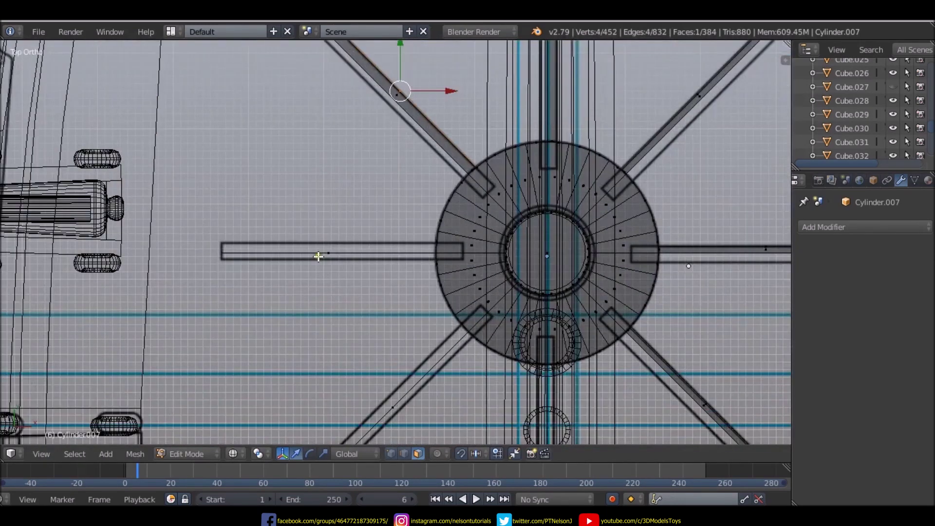
pyautogui.rightClick(318, 257)
pyautogui.press('e')
pyautogui.click(319, 251)
pyautogui.scroll(-2, 322, 251)
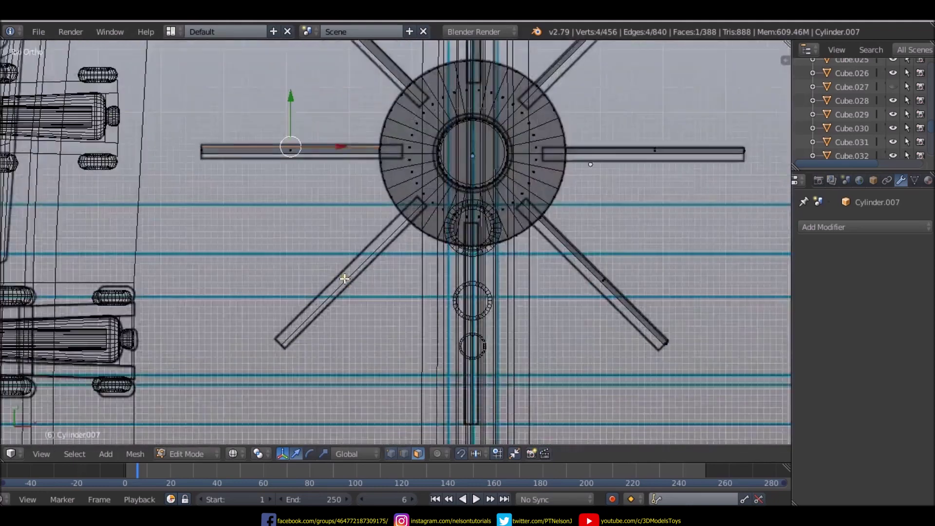
pyautogui.scroll(3, 346, 277)
pyautogui.rightClick(348, 276)
pyautogui.press('e')
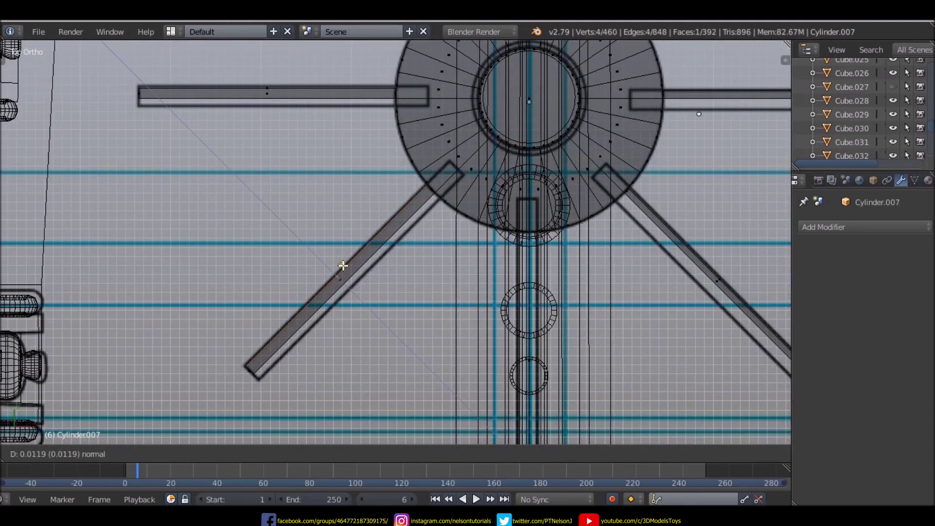
pyautogui.click(343, 265)
pyautogui.scroll(-2, 343, 265)
pyautogui.moveTo(429, 314); pyautogui.dragTo(470, 219, button='middle')
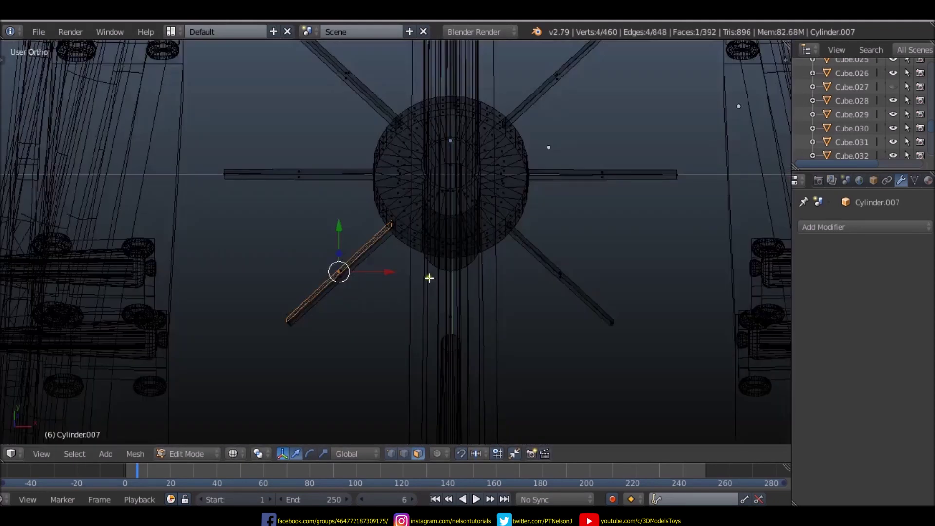
pyautogui.scroll(2, 326, 283)
pyautogui.press('z')
pyautogui.scroll(2, 326, 283)
# - In Edge mode, pick edges on the diagonal, upper horizontal and lower spokes
pyautogui.hotkey('ctrl', 'Tab')
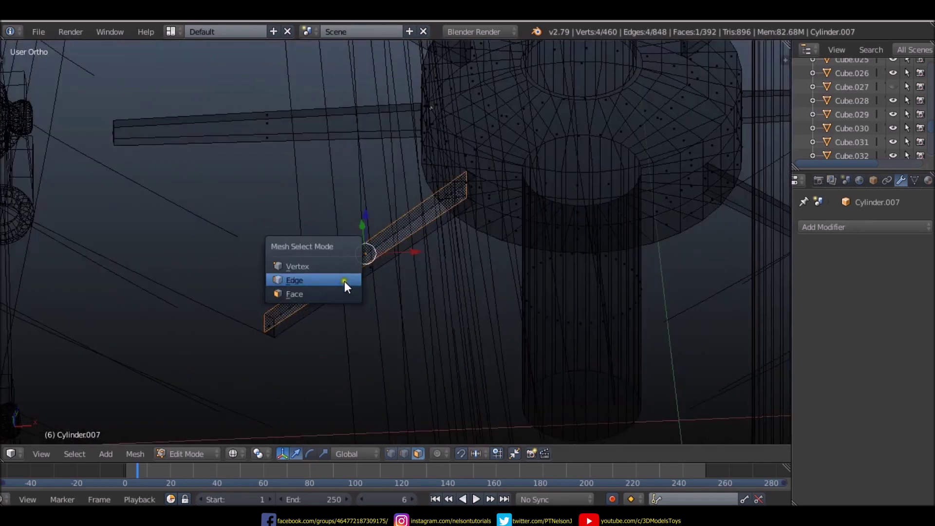
pyautogui.click(346, 286)
pyautogui.rightClick(342, 292)
pyautogui.rightClick(290, 143)
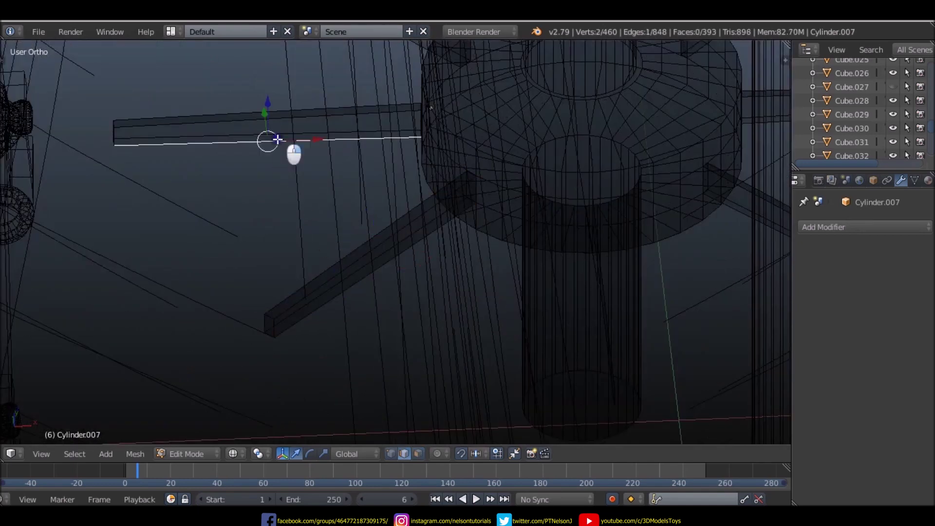
pyautogui.keyDown('shift'); pyautogui.rightClick(274, 122); pyautogui.keyUp('shift')
pyautogui.scroll(-3, 266, 149)
pyautogui.moveTo(455, 234); pyautogui.dragTo(399, 238, button='middle')
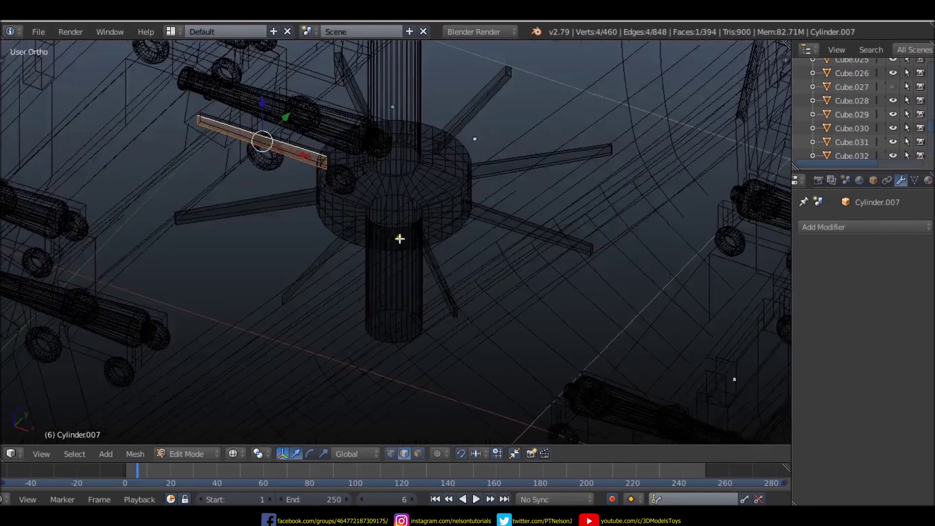
pyautogui.scroll(1, 393, 238)
pyautogui.press('KP_7')
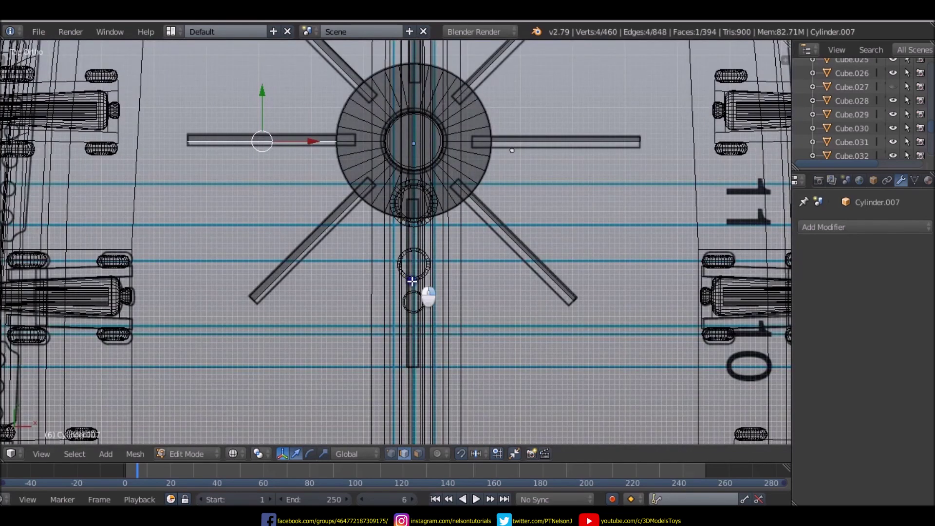
pyautogui.rightClick(412, 281)
pyautogui.scroll(3, 419, 292)
# - In Face mode, extrude the lower spoke's end face to lengthen it
pyautogui.hotkey('ctrl', 'Tab')
pyautogui.click(407, 313)
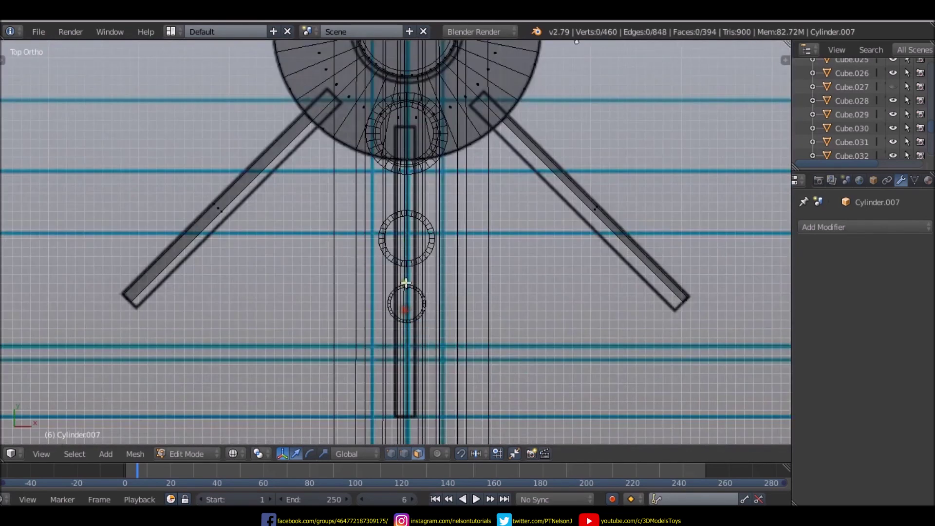
pyautogui.rightClick(413, 279)
pyautogui.press('e')
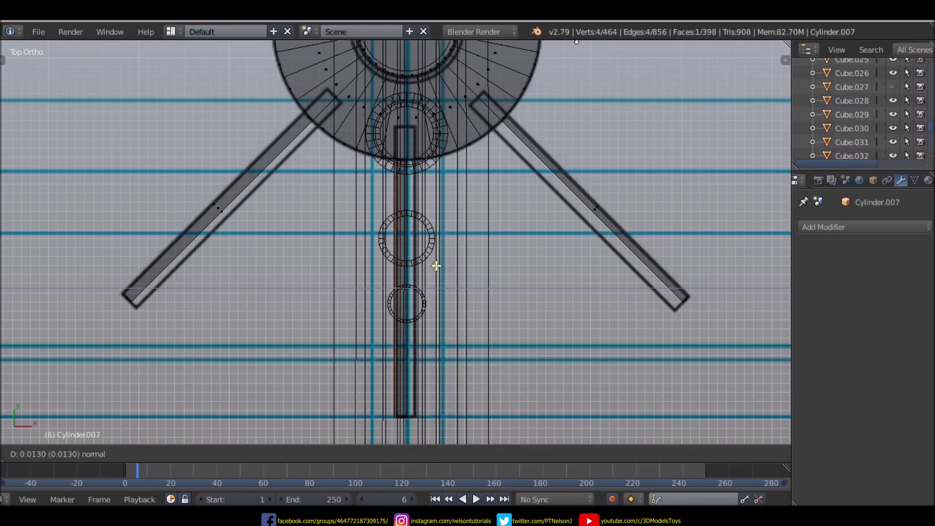
pyautogui.click(436, 264)
pyautogui.scroll(-5, 436, 264)
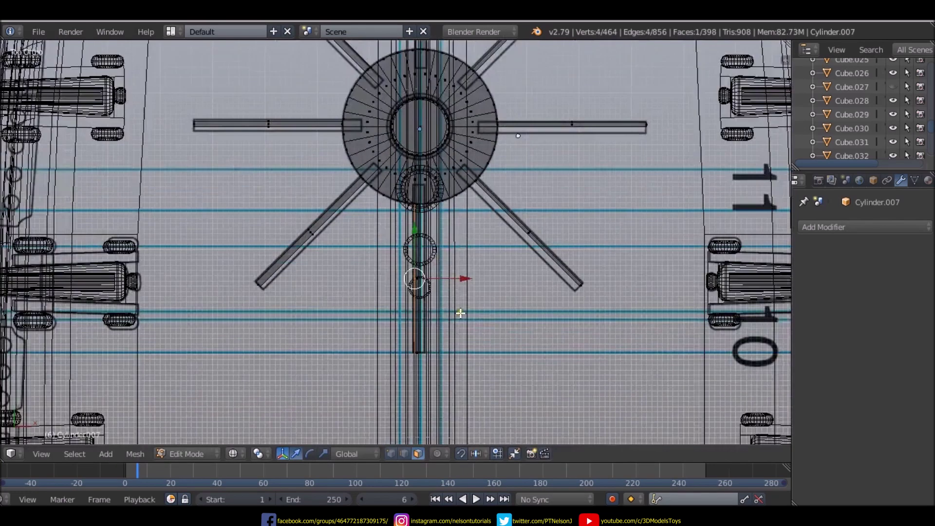
pyautogui.moveTo(437, 264)
pyautogui.mouseDown(button='middle')
pyautogui.moveTo(413, 225)
pyautogui.moveTo(411, 290)
pyautogui.mouseUp(button='middle')
# - Fill faces between the long edges of the lower and lower-right spokes in Edge mode
pyautogui.hotkey('ctrl', 'Tab')
pyautogui.click(367, 277)
pyautogui.rightClick(418, 288)
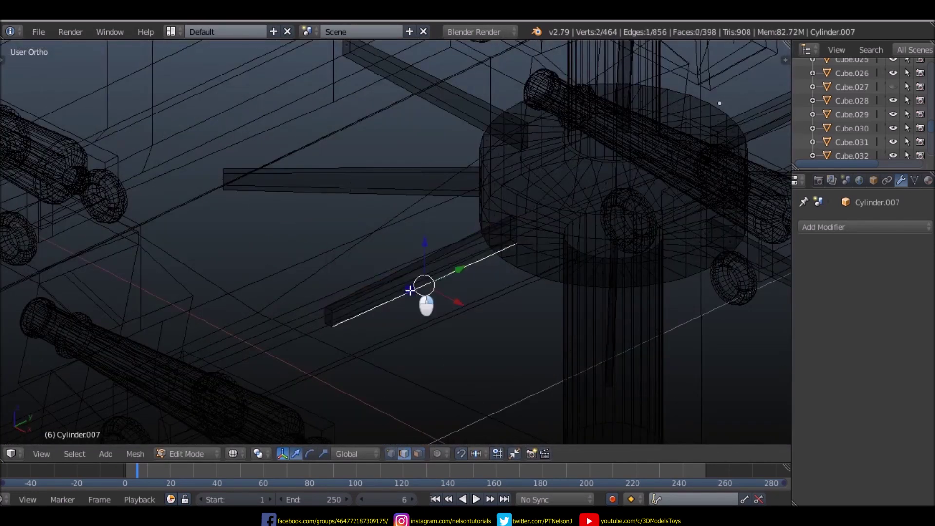
pyautogui.press('f')
pyautogui.scroll(-3, 381, 277)
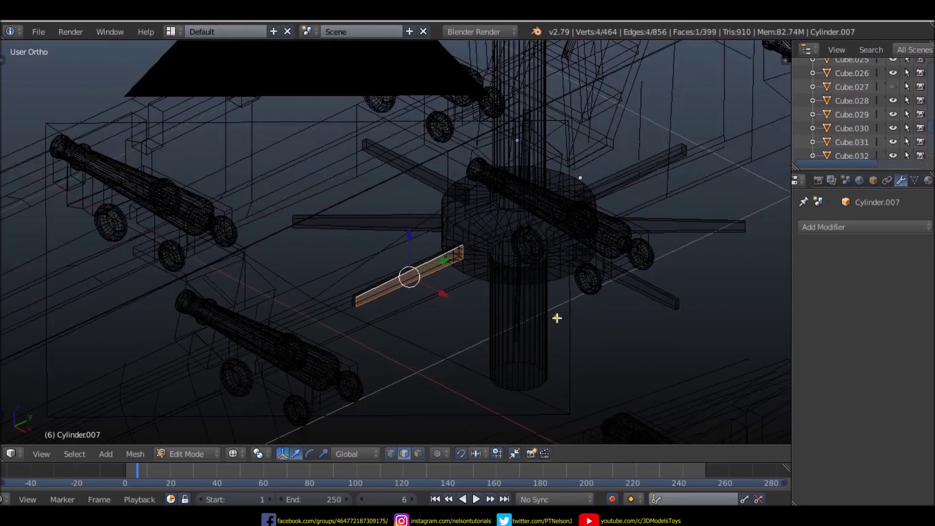
pyautogui.moveTo(551, 322)
pyautogui.mouseDown(button='middle')
pyautogui.moveTo(497, 321)
pyautogui.moveTo(515, 376)
pyautogui.moveTo(610, 282)
pyautogui.moveTo(678, 171)
pyautogui.mouseUp(button='middle')
pyautogui.scroll(2, 463, 327)
pyautogui.scroll(-3, 678, 171)
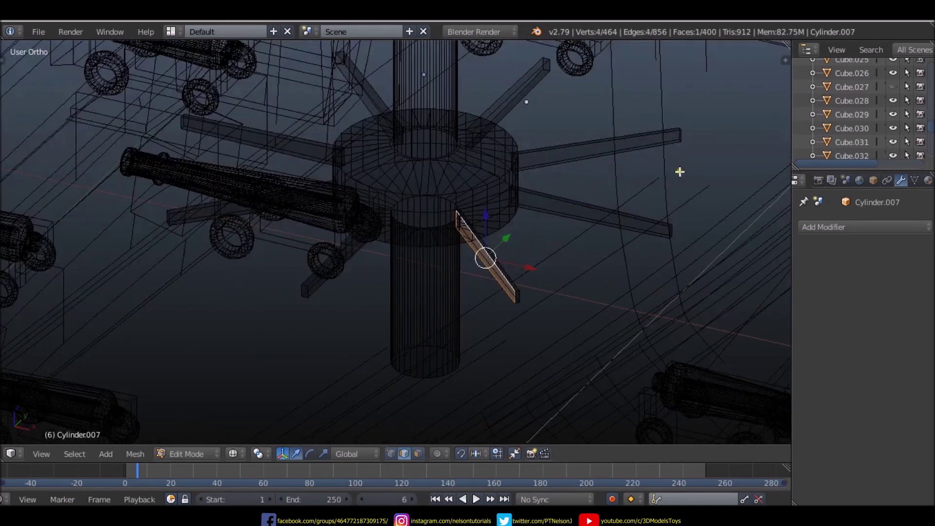
pyautogui.scroll(3, 554, 245)
pyautogui.rightClick(554, 245)
pyautogui.keyDown('shift'); pyautogui.rightClick(557, 224); pyautogui.keyUp('shift')
pyautogui.press('f')
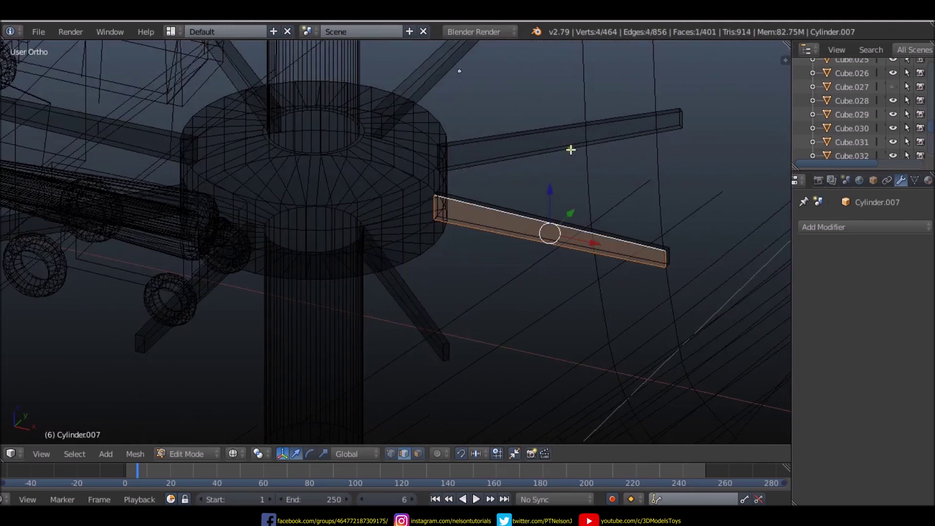
# - Fill the gap in the upper spoke and switch the viewport to solid shading
pyautogui.rightClick(570, 148)
pyautogui.keyDown('shift'); pyautogui.rightClick(571, 130); pyautogui.keyUp('shift')
pyautogui.press('f')
pyautogui.moveTo(571, 130)
pyautogui.mouseDown(button='middle')
pyautogui.moveTo(522, 217)
pyautogui.moveTo(501, 217)
pyautogui.mouseUp(button='middle')
pyautogui.scroll(-3, 331, 192)
pyautogui.scroll(3, 471, 214)
pyautogui.scroll(-3, 501, 217)
pyautogui.scroll(4, 470, 176)
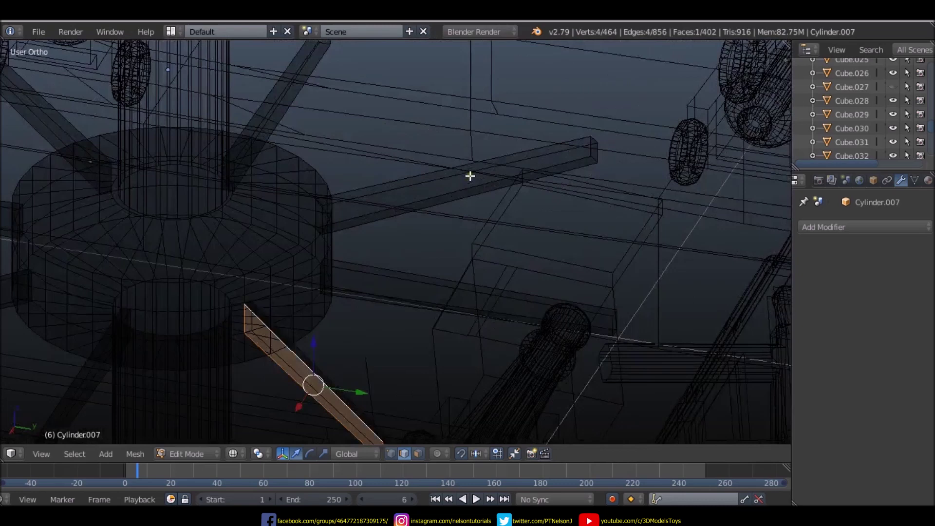
pyautogui.rightClick(424, 309)
pyautogui.moveTo(449, 203)
pyautogui.mouseDown(button='middle')
pyautogui.moveTo(511, 213)
pyautogui.moveTo(469, 313)
pyautogui.moveTo(138, 290)
pyautogui.mouseUp(button='middle')
pyautogui.press('z')
# - Fill faces between the edges of the two remaining open beams, then return to top view
pyautogui.scroll(3, 470, 313)
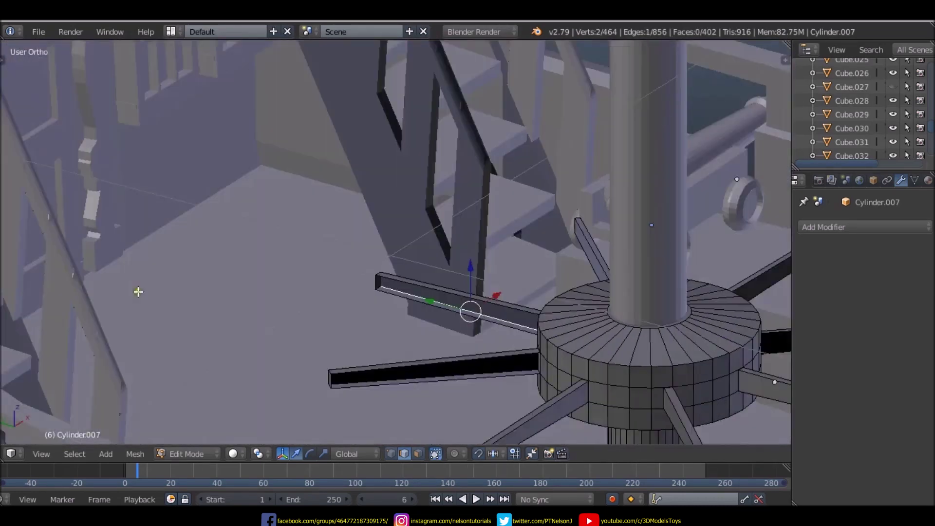
pyautogui.scroll(3, 471, 278)
pyautogui.keyDown('shift'); pyautogui.rightClick(481, 246); pyautogui.keyUp('shift')
pyautogui.press('f')
pyautogui.moveTo(480, 245); pyautogui.dragTo(427, 317, button='middle')
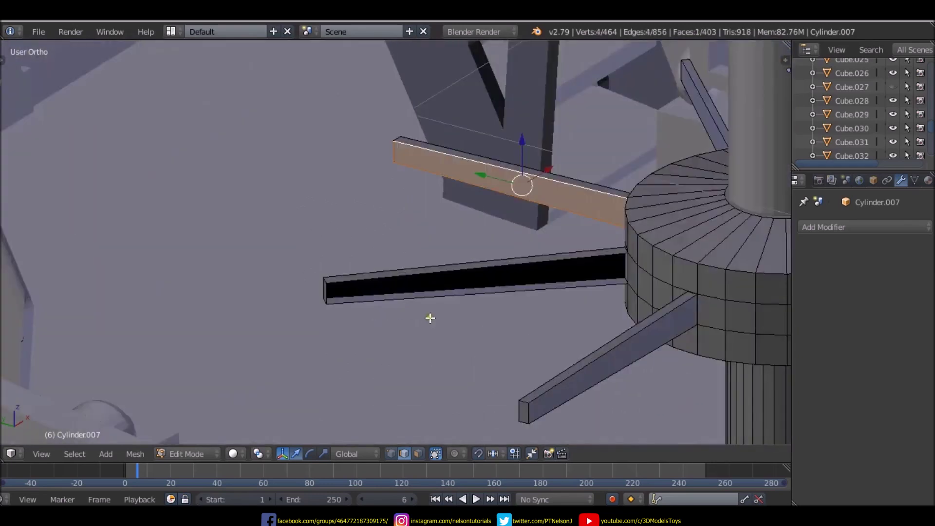
pyautogui.rightClick(428, 300)
pyautogui.keyDown('shift'); pyautogui.rightClick(447, 277); pyautogui.keyUp('shift')
pyautogui.press('f')
pyautogui.scroll(-5, 322, 270)
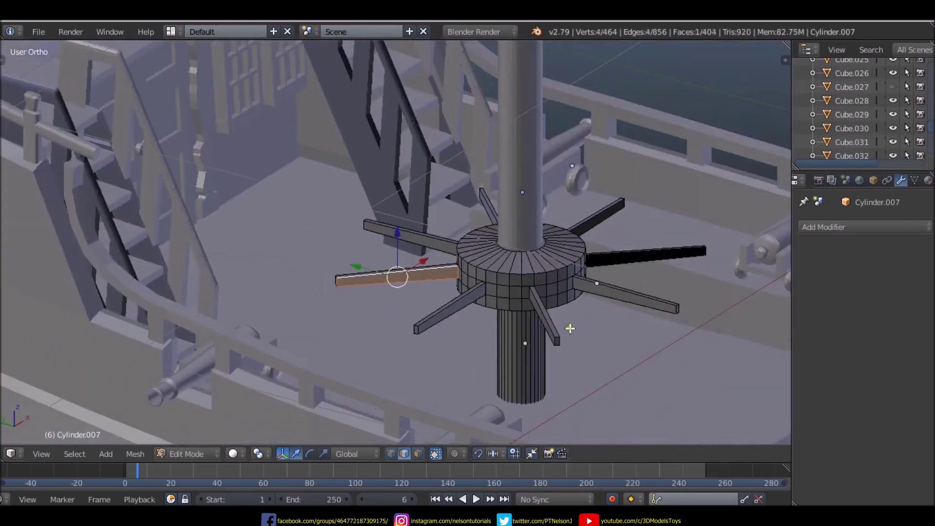
pyautogui.moveTo(570, 328)
pyautogui.mouseDown(button='middle')
pyautogui.moveTo(493, 192)
pyautogui.moveTo(504, 368)
pyautogui.moveTo(386, 350)
pyautogui.mouseUp(button='middle')
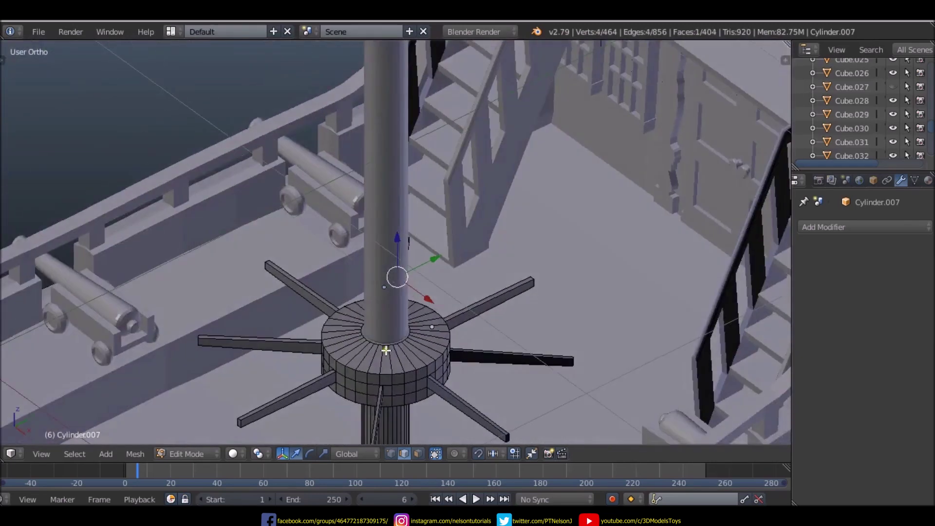
pyautogui.press('KP_7')
# - Extrude the first selected beam's end face outward in top view
pyautogui.press('z')
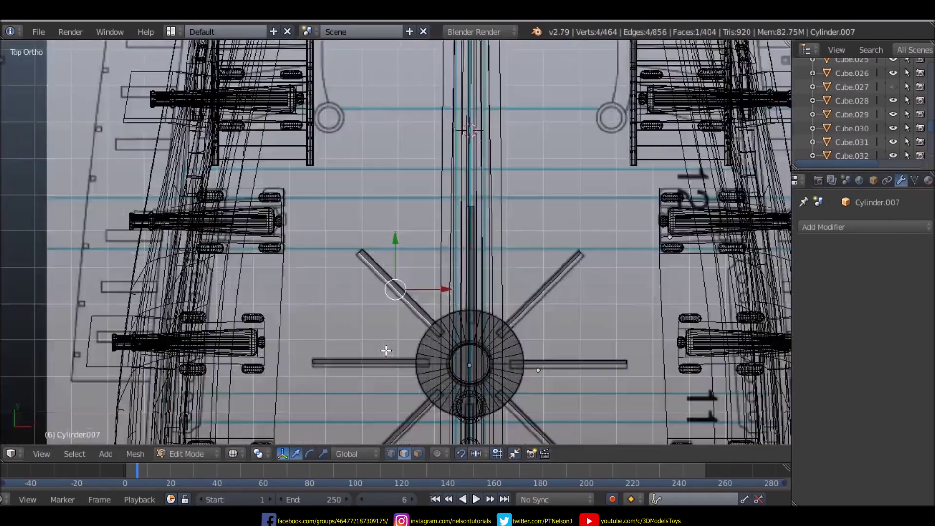
pyautogui.moveTo(390, 341); pyautogui.dragTo(420, 299, button='middle')
pyautogui.press('KP_7')
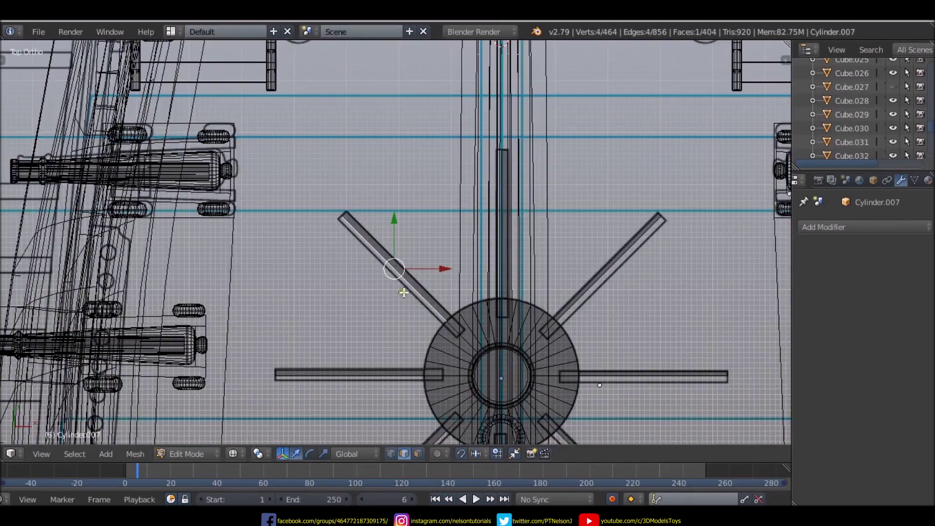
pyautogui.press('e')
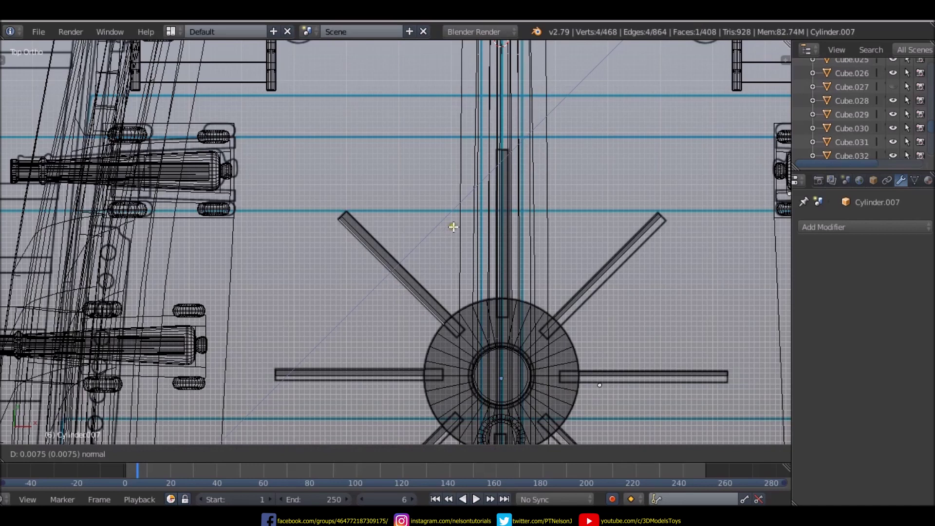
pyautogui.click(452, 226)
pyautogui.scroll(-3, 423, 195)
pyautogui.scroll(2, 516, 248)
pyautogui.moveTo(516, 248); pyautogui.dragTo(493, 248, button='middle')
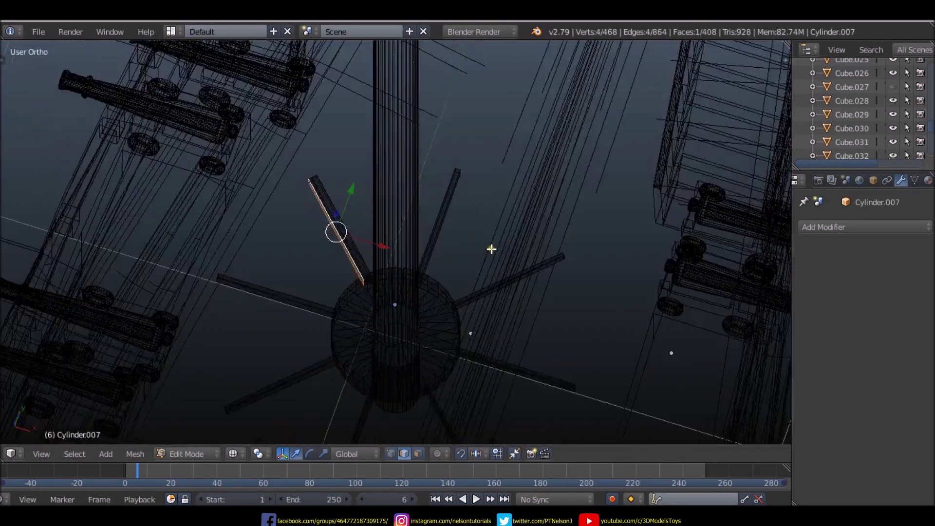
pyautogui.scroll(3, 496, 281)
# - Switch to face select and extrude the top face of the right beam
pyautogui.rightClick(495, 282)
pyautogui.hotkey('ctrl', 'Tab')
pyautogui.click(490, 288)
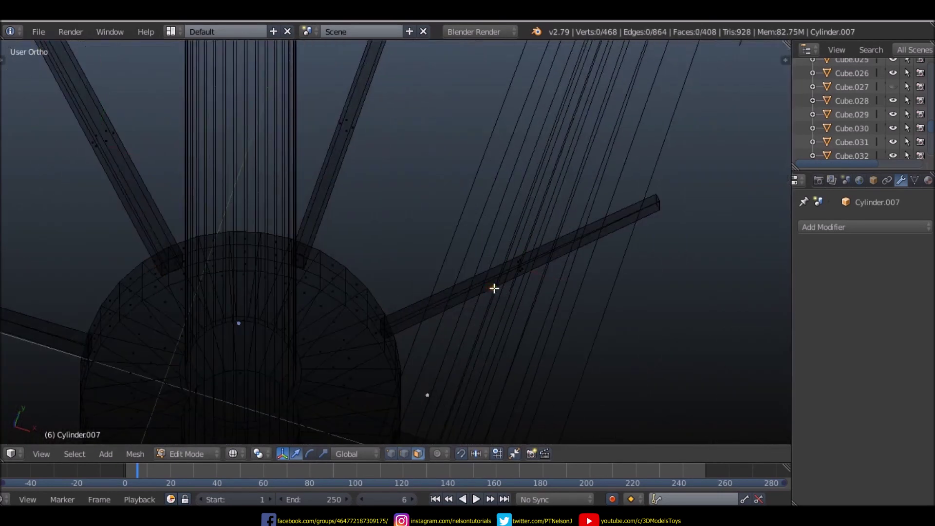
pyautogui.press('z')
pyautogui.rightClick(494, 284)
pyautogui.press('KP_7')
pyautogui.press('z')
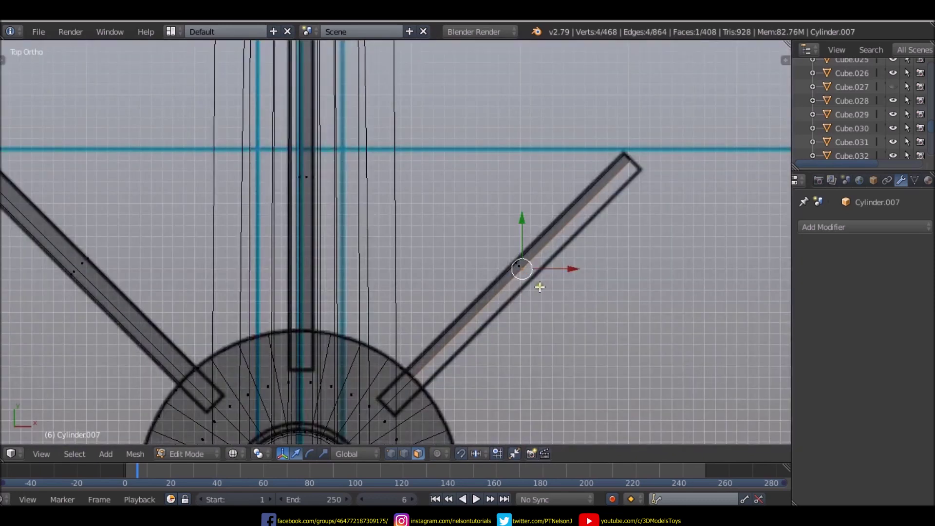
pyautogui.press('e')
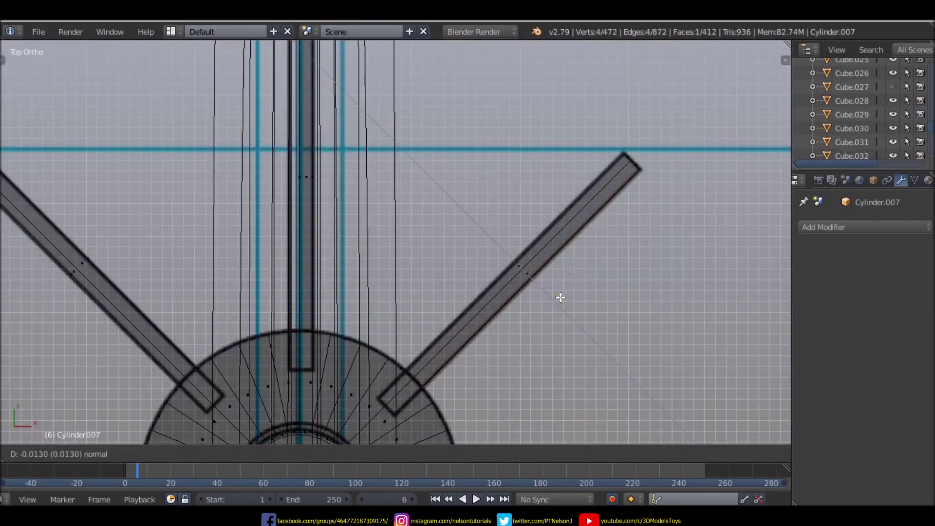
pyautogui.click(561, 297)
# - Extrude the next spoke's end face along its normal
pyautogui.scroll(-3, 535, 297)
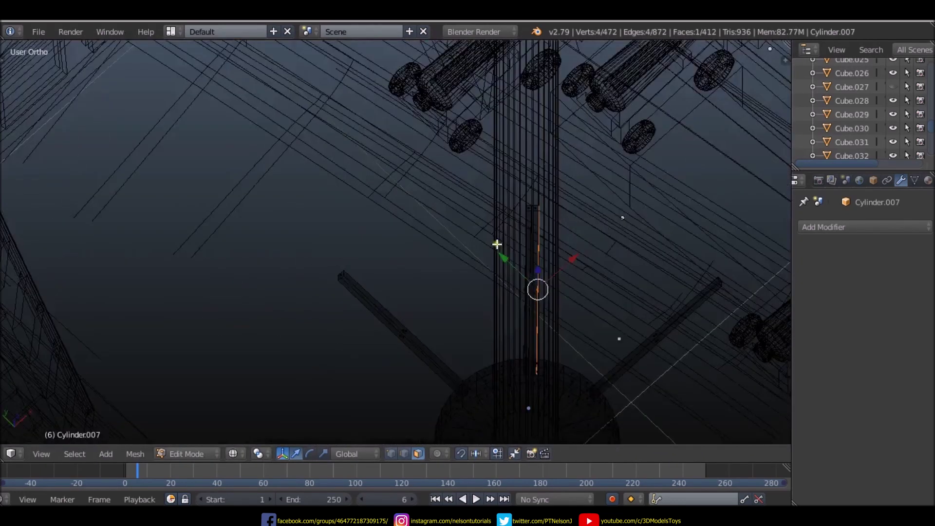
pyautogui.moveTo(478, 259); pyautogui.dragTo(415, 351, button='middle')
pyautogui.press('z')
pyautogui.scroll(3, 416, 354)
pyautogui.press('KP_7')
pyautogui.press('z')
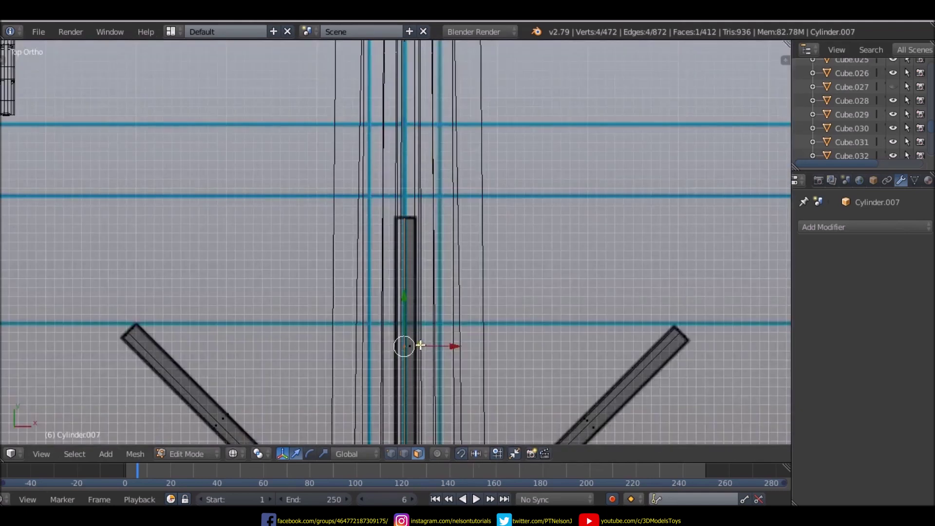
pyautogui.press('e')
pyautogui.click(441, 315)
# - Extrude the left spoke's end face along its normal
pyautogui.scroll(-5, 418, 307)
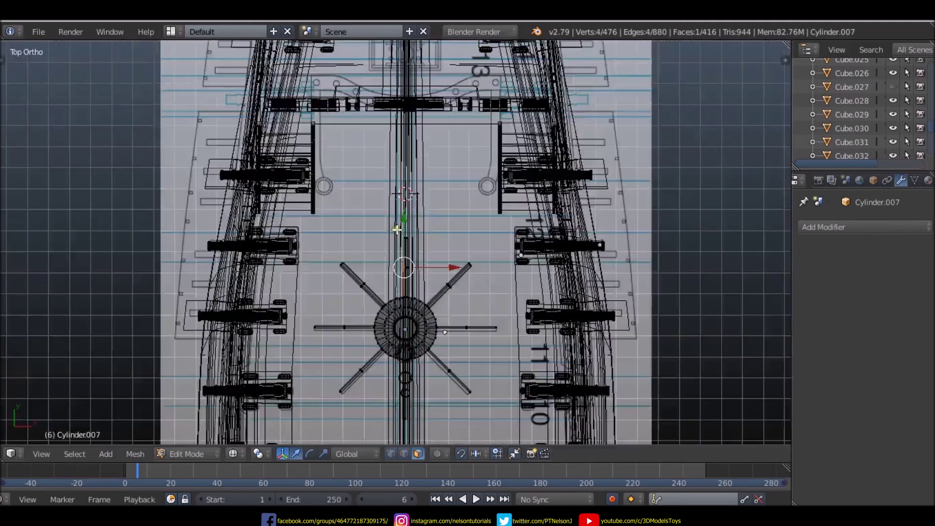
pyautogui.scroll(2, 414, 301)
pyautogui.press('z')
pyautogui.scroll(3, 261, 334)
pyautogui.moveTo(261, 334)
pyautogui.mouseDown(button='middle')
pyautogui.moveTo(296, 321)
pyautogui.moveTo(340, 365)
pyautogui.mouseUp(button='middle')
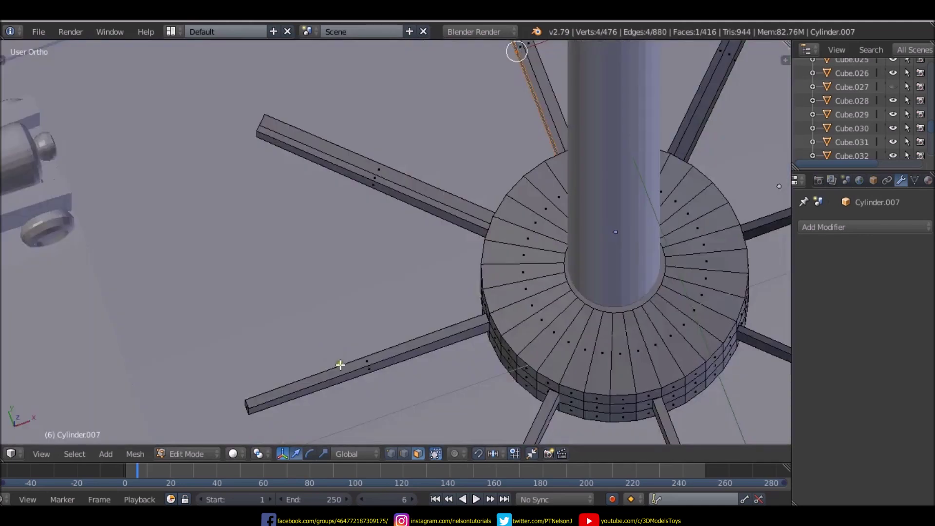
pyautogui.press('KP_7')
pyautogui.press('z')
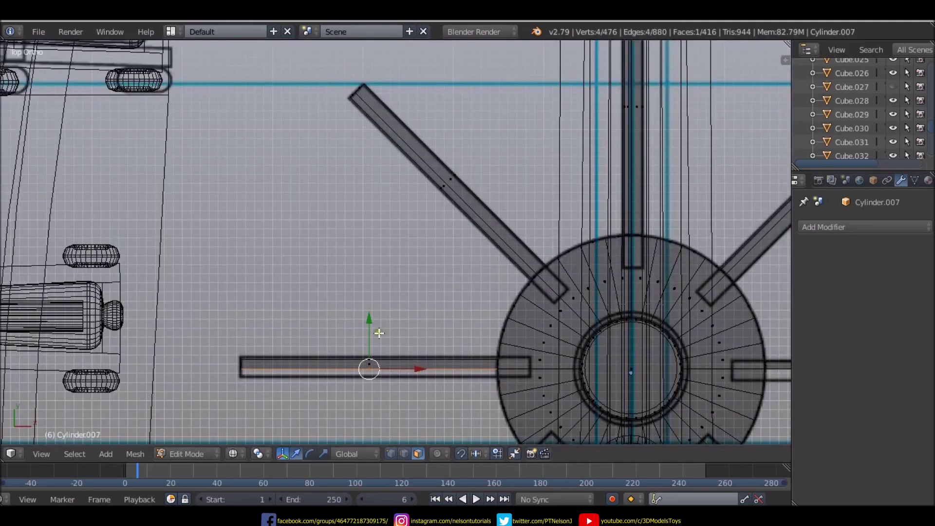
pyautogui.press('e')
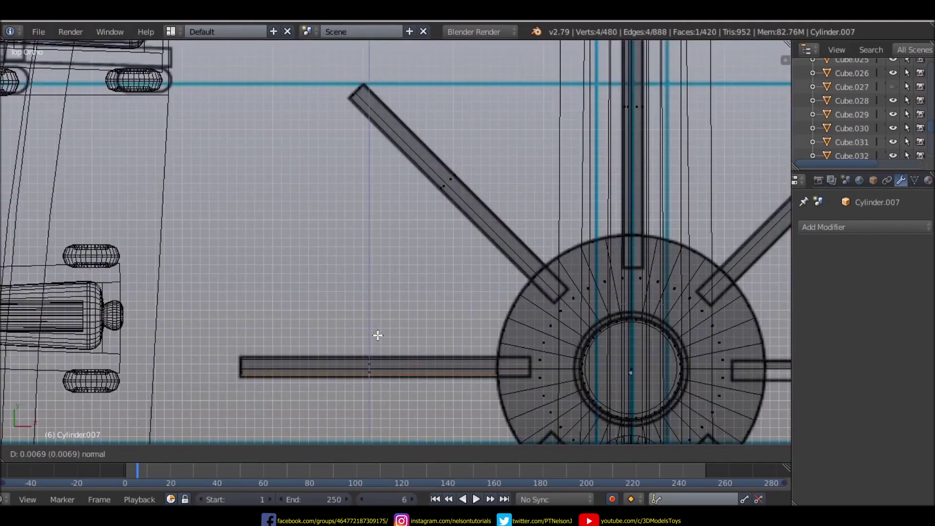
pyautogui.click(377, 335)
# - Select and extrude the lower-left diagonal spoke face
pyautogui.scroll(-4, 385, 351)
pyautogui.scroll(2, 393, 380)
pyautogui.moveTo(392, 382)
pyautogui.mouseDown(button='middle')
pyautogui.moveTo(383, 343)
pyautogui.moveTo(359, 334)
pyautogui.mouseUp(button='middle')
pyautogui.press('z')
pyautogui.rightClick(354, 338)
pyautogui.press('KP_7')
pyautogui.press('z')
pyautogui.press('e')
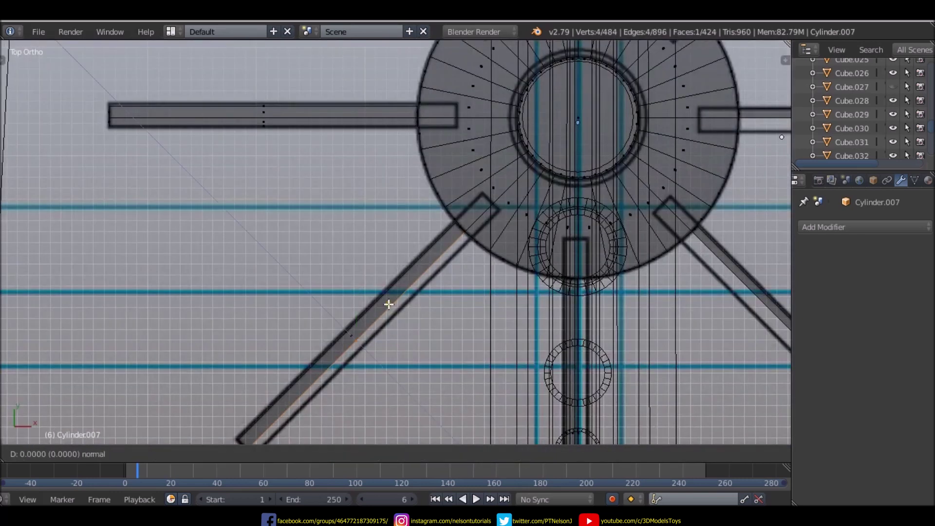
pyautogui.click(398, 310)
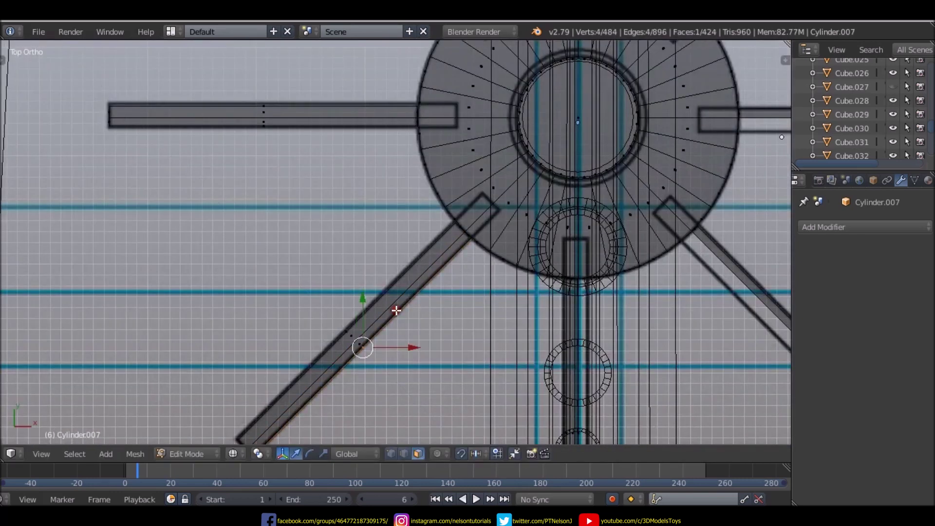
# - Extrude the lower spoke face along its normal
pyautogui.scroll(-5, 397, 311)
pyautogui.moveTo(513, 401); pyautogui.dragTo(464, 347, button='middle')
pyautogui.scroll(3, 430, 380)
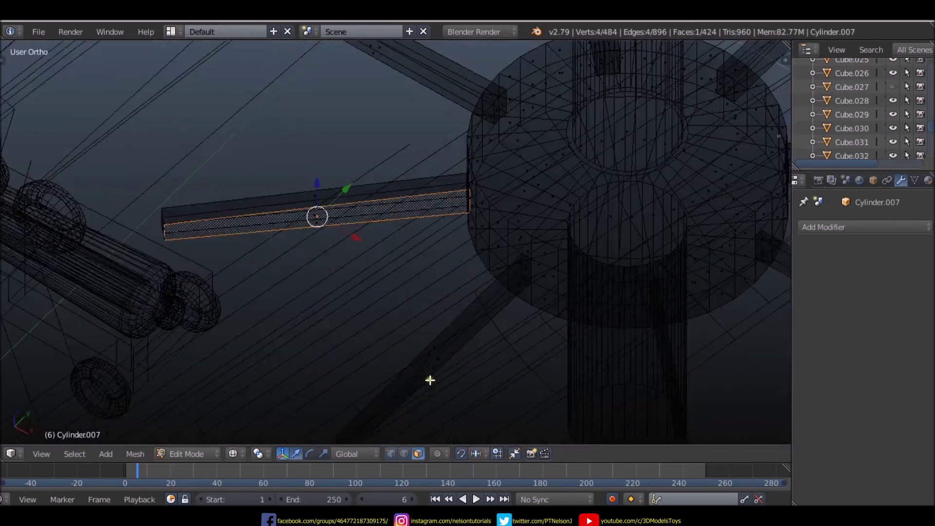
pyautogui.press('z')
pyautogui.scroll(2, 430, 368)
pyautogui.press('KP_7')
pyautogui.press('z')
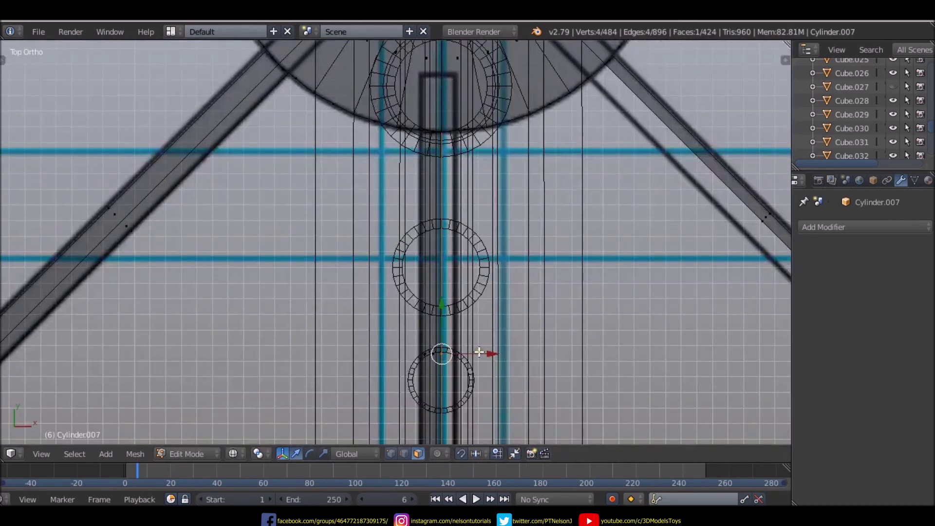
pyautogui.press('e')
pyautogui.rightClick(492, 352)
# - Extrude the lower-right spoke face along its normal
pyautogui.scroll(-4, 517, 319)
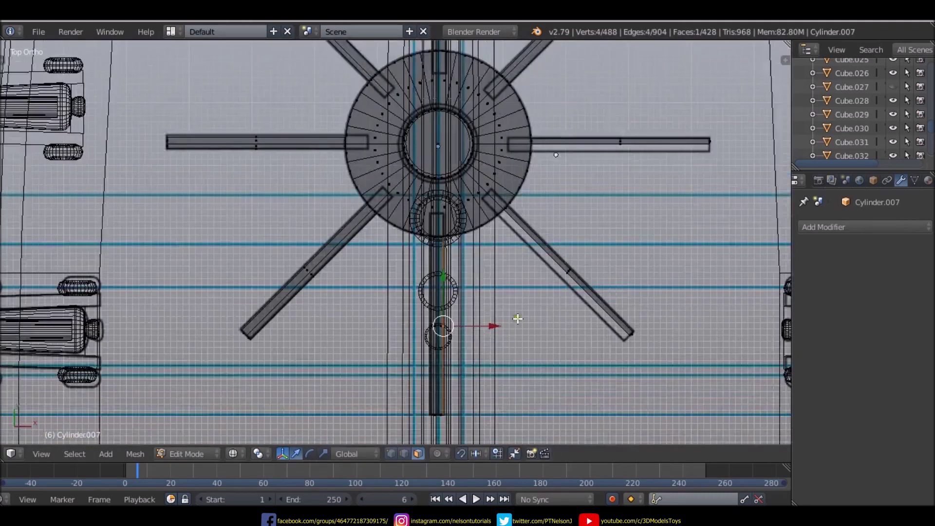
pyautogui.scroll(-3, 603, 366)
pyautogui.moveTo(581, 364); pyautogui.dragTo(604, 293, button='middle')
pyautogui.scroll(3, 601, 282)
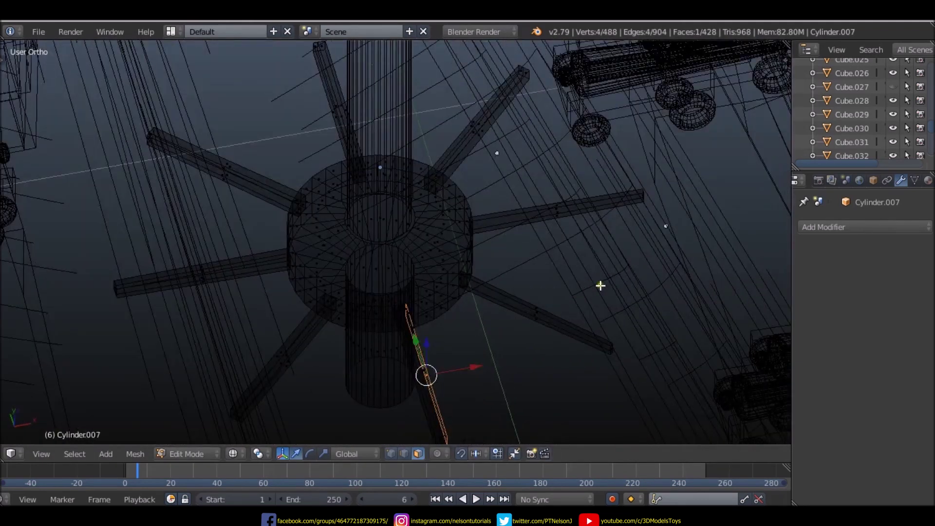
pyautogui.press('z')
pyautogui.press('z')
pyautogui.press('KP_7')
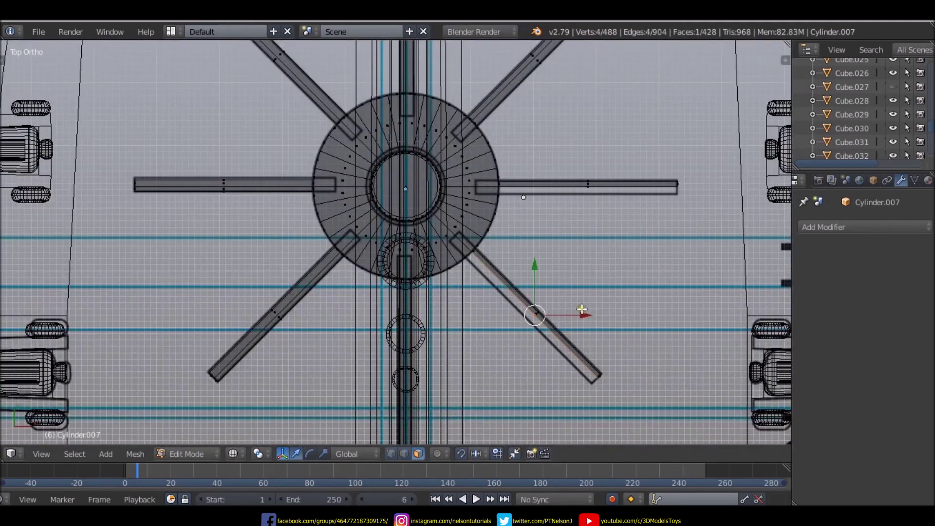
pyautogui.press('e')
pyautogui.click(574, 310)
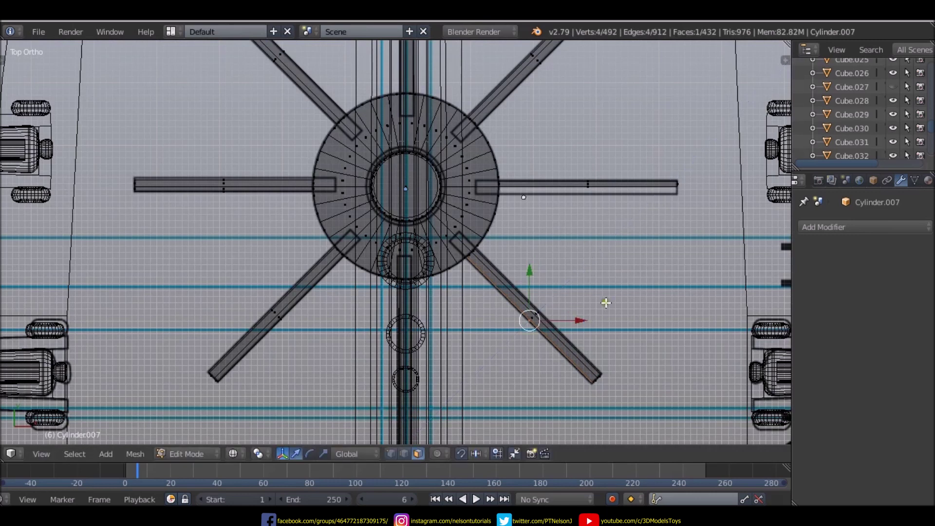
# - Extrude the right spoke face, bringing the hub to 496 vertices
pyautogui.moveTo(606, 302); pyautogui.dragTo(591, 232, button='middle')
pyautogui.press('z')
pyautogui.press('z')
pyautogui.press('KP_7')
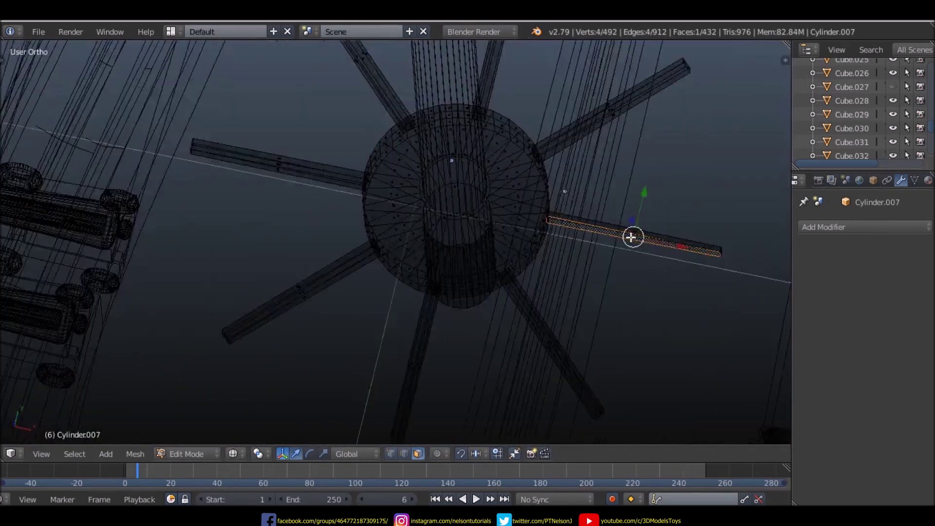
pyautogui.press('e')
pyautogui.rightClick(658, 228)
pyautogui.scroll(-5, 658, 228)
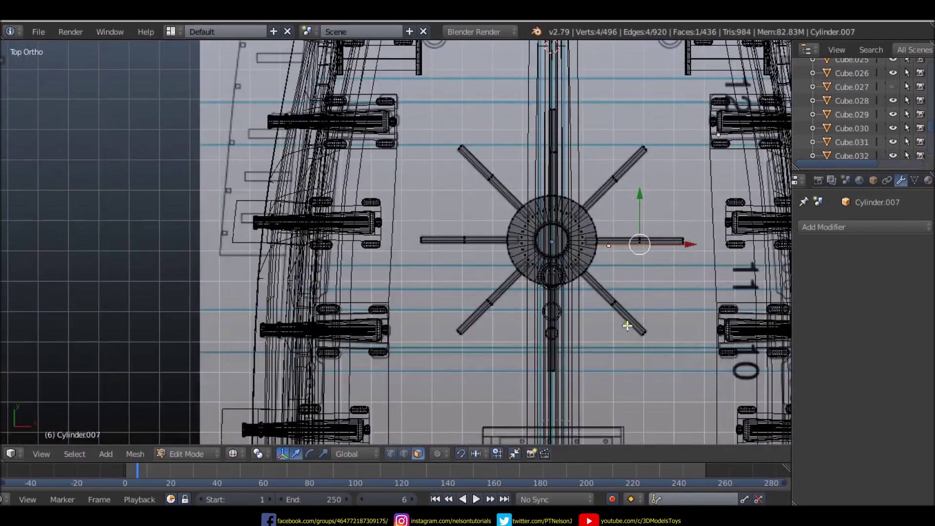
pyautogui.moveTo(626, 323); pyautogui.dragTo(597, 242, button='middle')
pyautogui.press('z')
pyautogui.scroll(2, 747, 327)
# - Bring the ship into Right Ortho side view (Numpad 3)
pyautogui.moveTo(747, 327); pyautogui.dragTo(470, 340, button='middle')
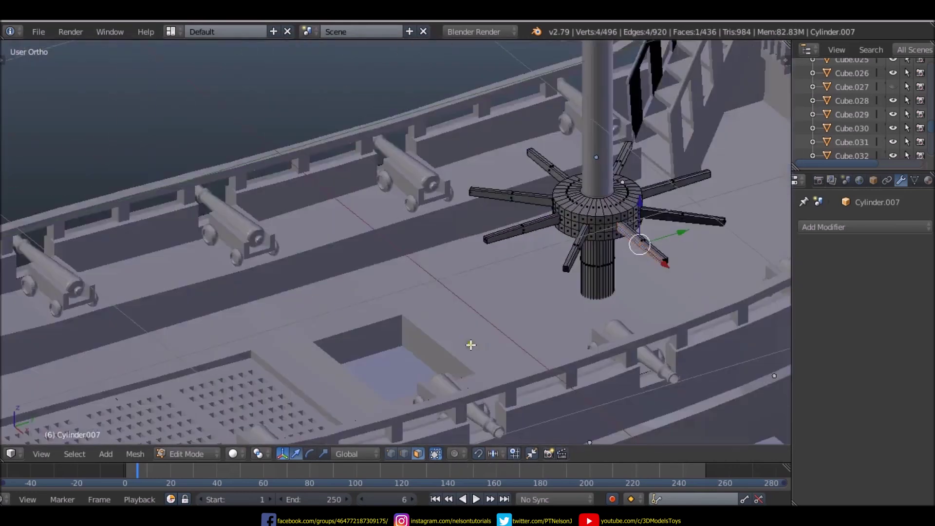
pyautogui.scroll(-2, 516, 297)
pyautogui.scroll(-2, 516, 297)
pyautogui.scroll(4, 520, 298)
pyautogui.scroll(-2, 520, 298)
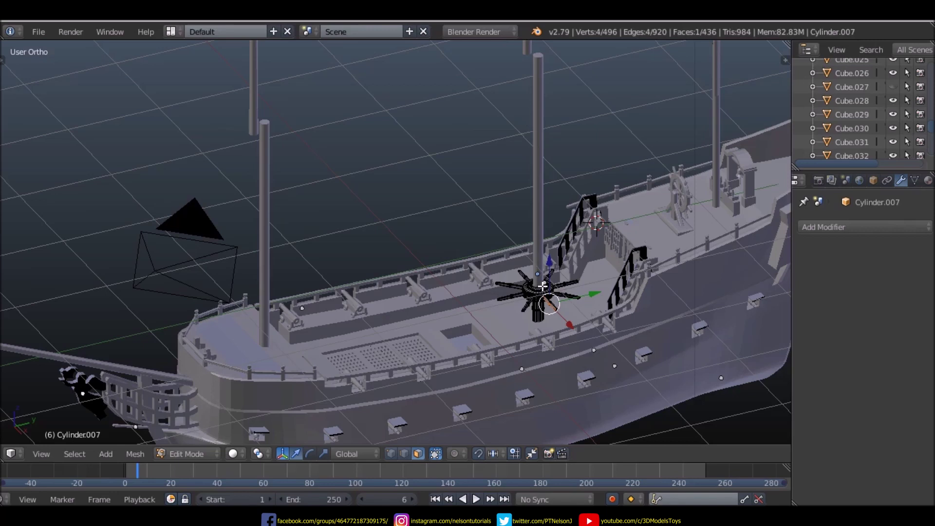
pyautogui.moveTo(543, 286); pyautogui.dragTo(542, 287, button='middle')
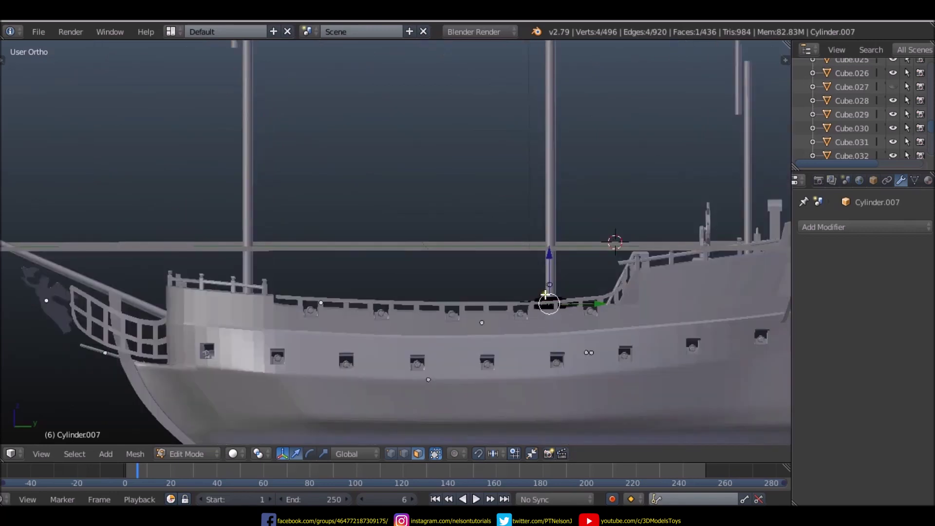
pyautogui.press('KP_3')
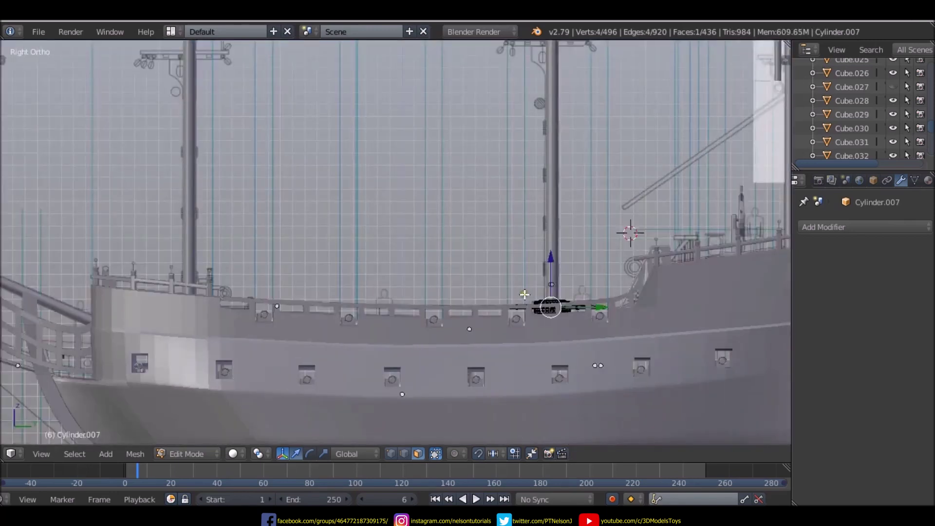
pyautogui.scroll(-3, 545, 295)
# - Save the ship model via File > Save and return to Object Mode
pyautogui.click(39, 31)
pyautogui.click(55, 137)
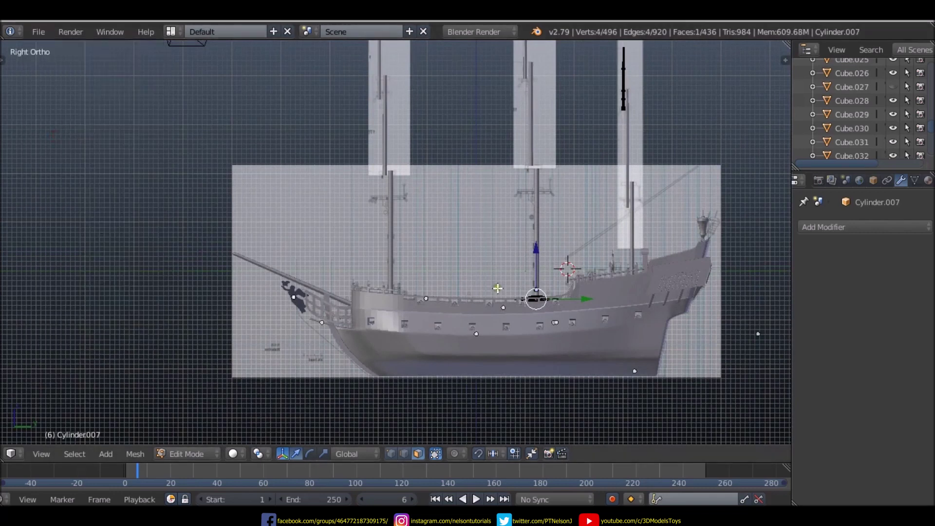
pyautogui.scroll(-1, 556, 221)
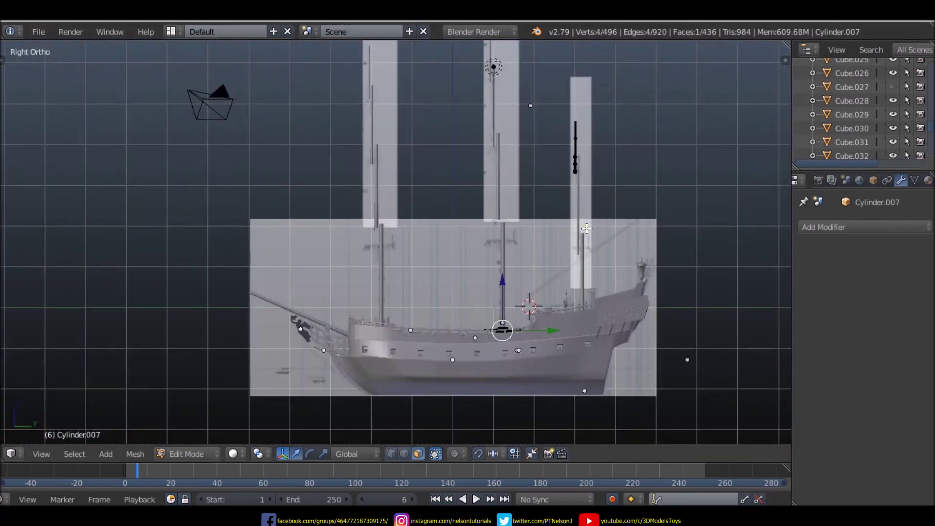
pyautogui.moveTo(586, 227)
pyautogui.mouseDown(button='middle')
pyautogui.moveTo(637, 275)
pyautogui.moveTo(587, 282)
pyautogui.moveTo(648, 255)
pyautogui.mouseUp(button='middle')
pyautogui.scroll(5, 330, 162)
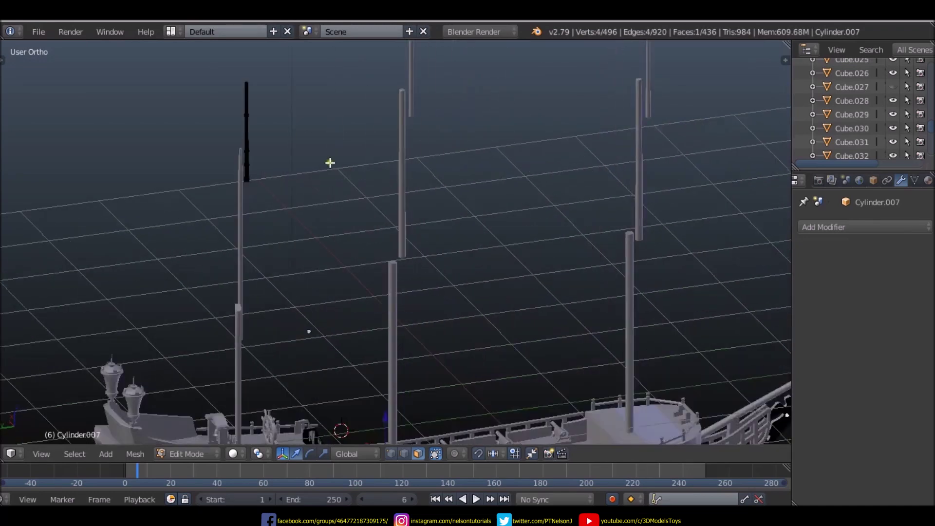
pyautogui.press('Tab')
# - Select the topmast Cylinder.007 and box-select its top in Edit Mode
pyautogui.rightClick(238, 192)
pyautogui.scroll(-4, 260, 171)
pyautogui.scroll(4, 268, 188)
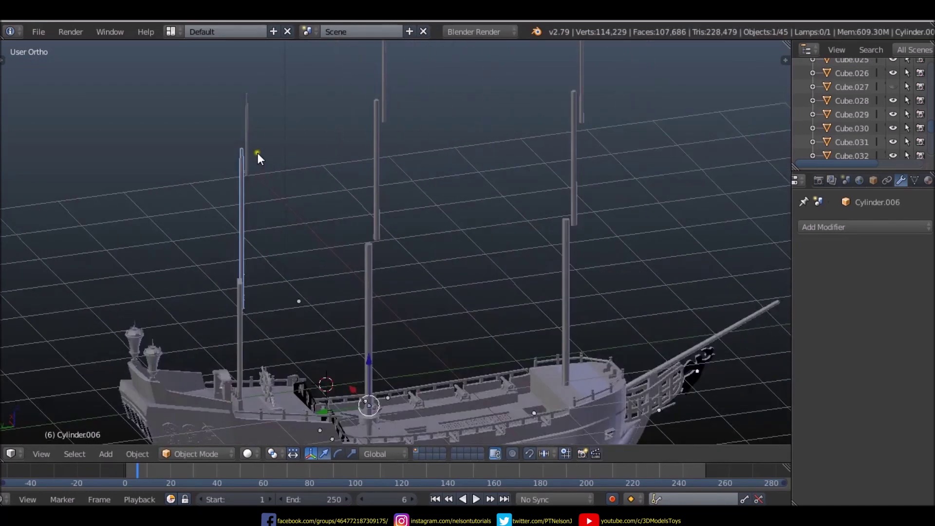
pyautogui.rightClick(247, 141)
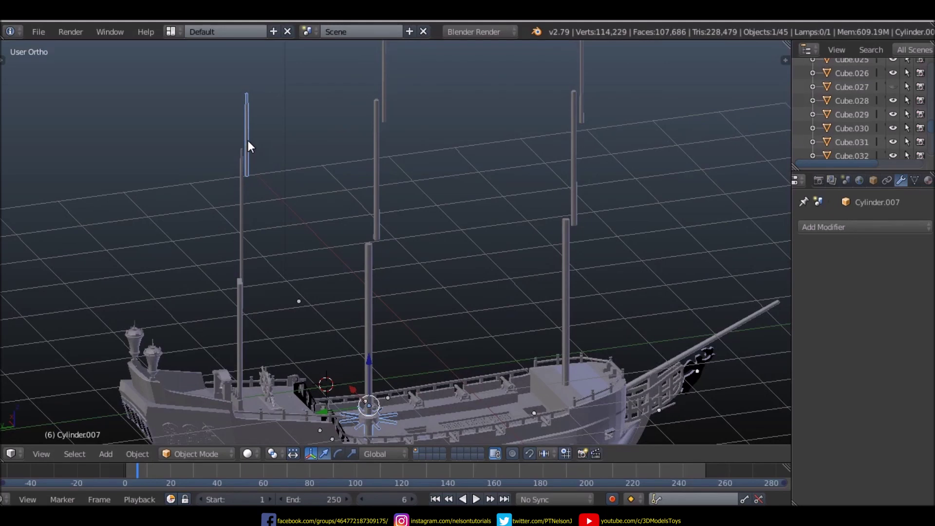
pyautogui.press('Tab')
pyautogui.press('b')
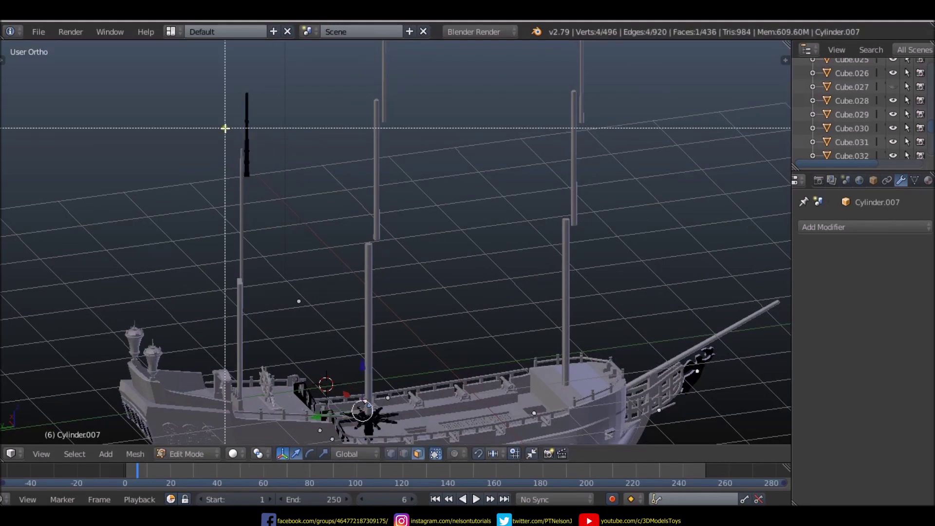
pyautogui.moveTo(219, 80); pyautogui.dragTo(266, 192)
pyautogui.press('z')
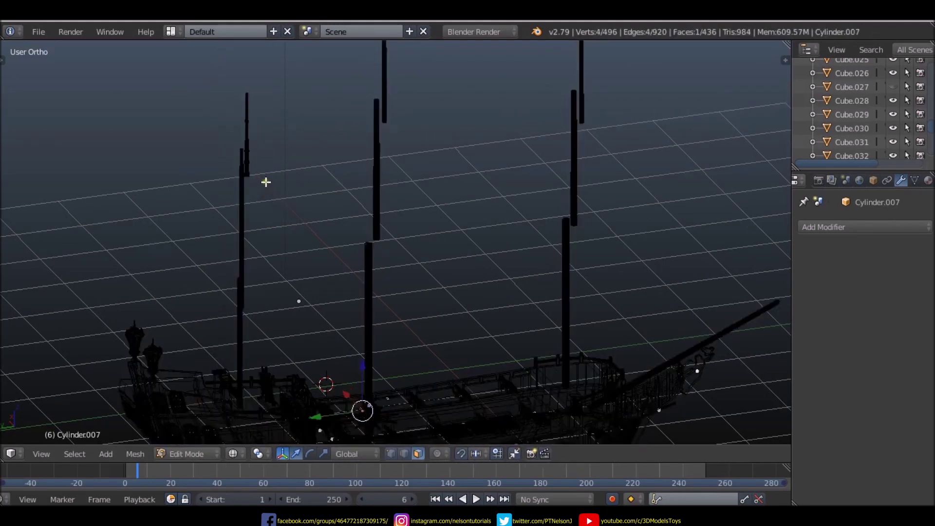
pyautogui.press('z')
pyautogui.moveTo(259, 157)
pyautogui.mouseDown(button='middle')
pyautogui.moveTo(286, 209)
pyautogui.moveTo(526, 222)
pyautogui.mouseUp(button='middle')
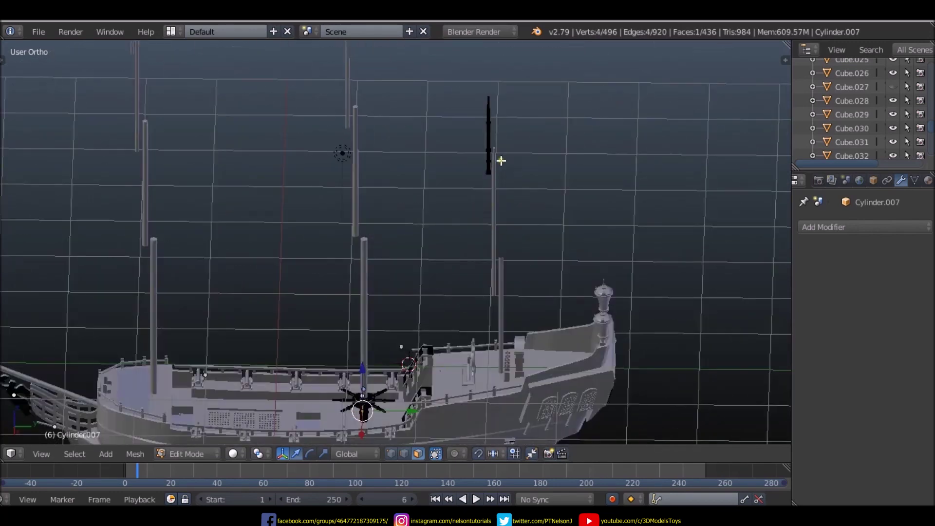
pyautogui.scroll(4, 514, 105)
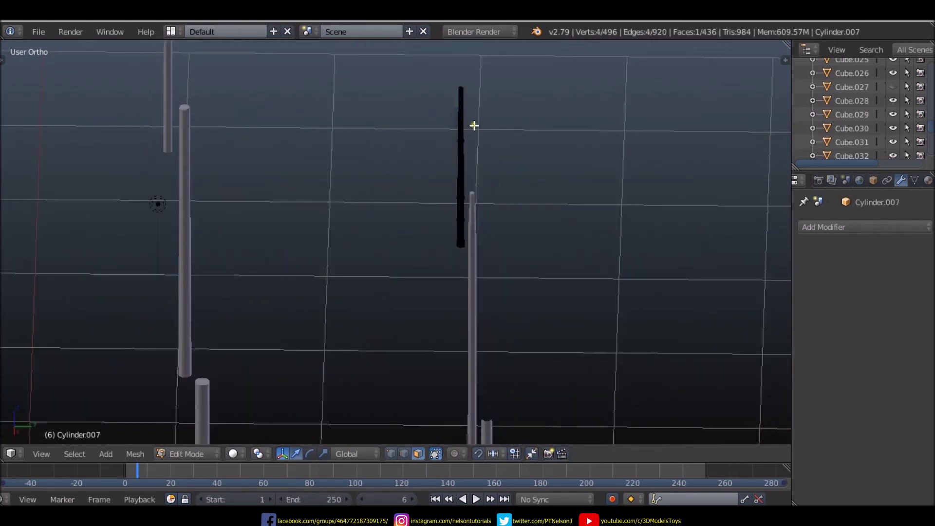
# - Box-select the black mast piece's vertices and separate them by selection
pyautogui.hotkey('ctrl', 'Tab')
pyautogui.click(465, 128)
pyautogui.scroll(3, 461, 98)
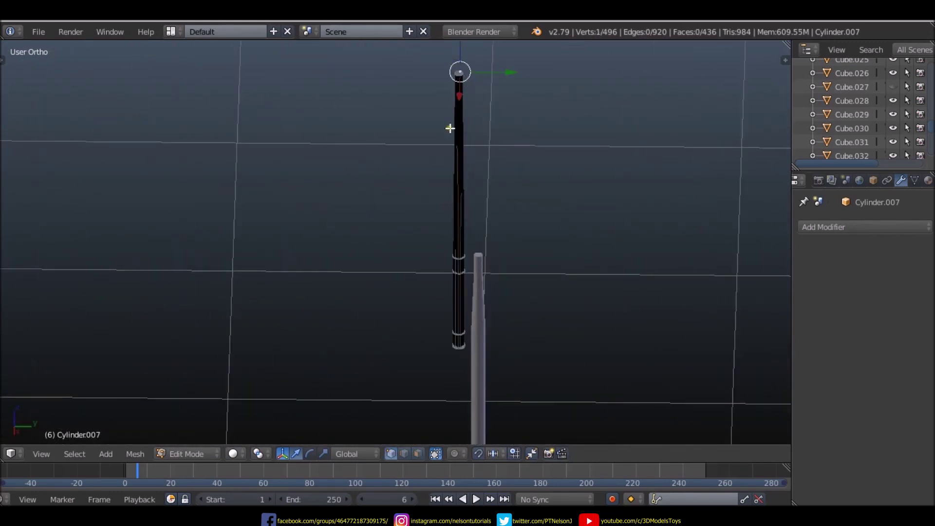
pyautogui.moveTo(434, 56); pyautogui.dragTo(484, 363)
pyautogui.scroll(-3, 474, 339)
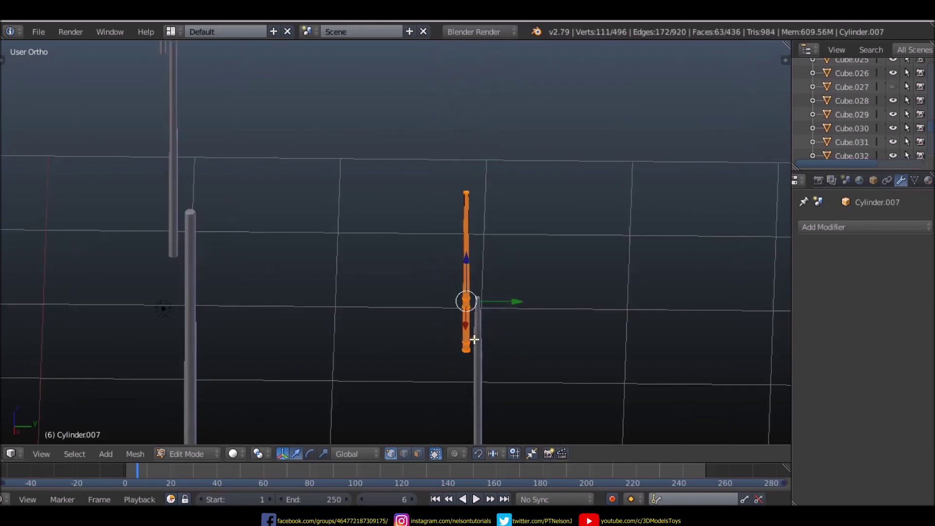
pyautogui.moveTo(474, 339); pyautogui.dragTo(279, 292, button='middle')
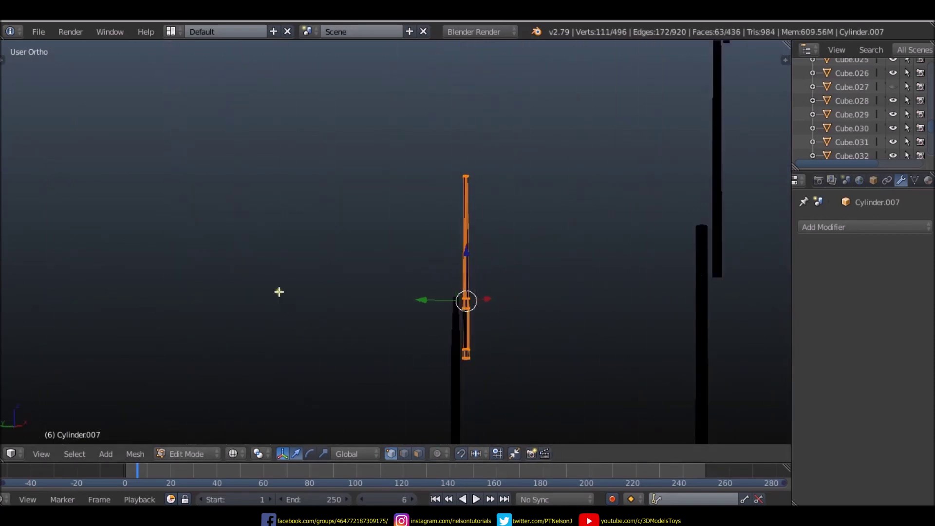
pyautogui.press('b')
pyautogui.moveTo(449, 156); pyautogui.dragTo(497, 370)
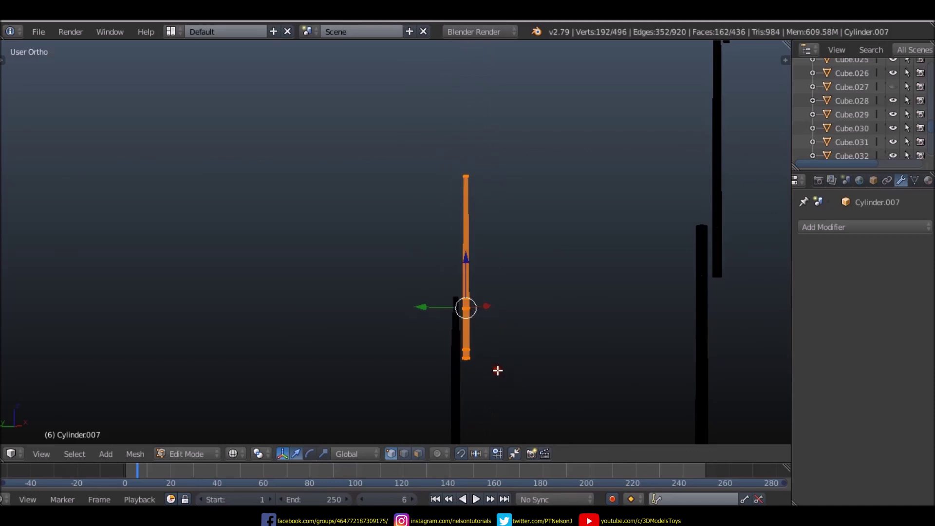
pyautogui.press('p')
pyautogui.click(501, 326)
# - Select the newly separated mast piece and view it in Right Ortho
pyautogui.press('Tab')
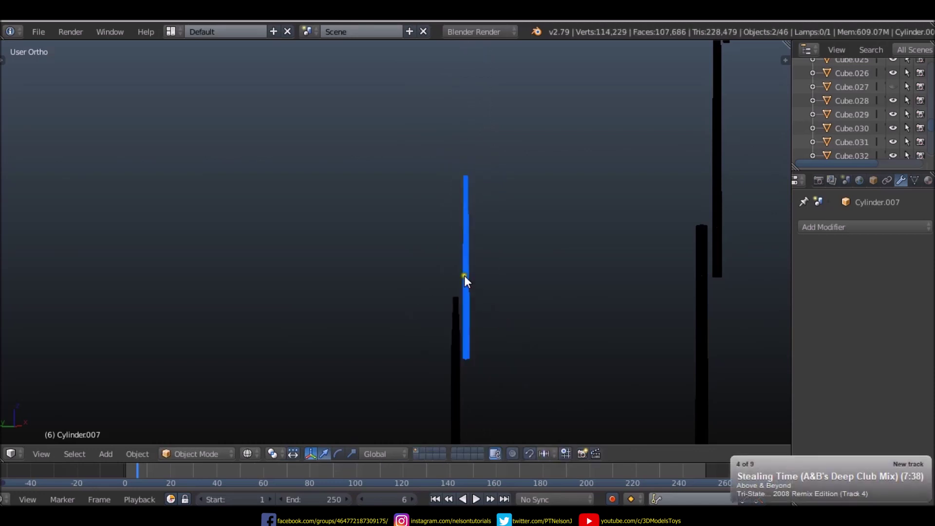
pyautogui.click(465, 278)
pyautogui.press('Tab')
pyautogui.moveTo(509, 302)
pyautogui.mouseDown(button='middle')
pyautogui.moveTo(372, 371)
pyautogui.moveTo(206, 362)
pyautogui.mouseUp(button='middle')
pyautogui.scroll(-5, 537, 279)
pyautogui.press('KP_3')
pyautogui.scroll(-1, 499, 315)
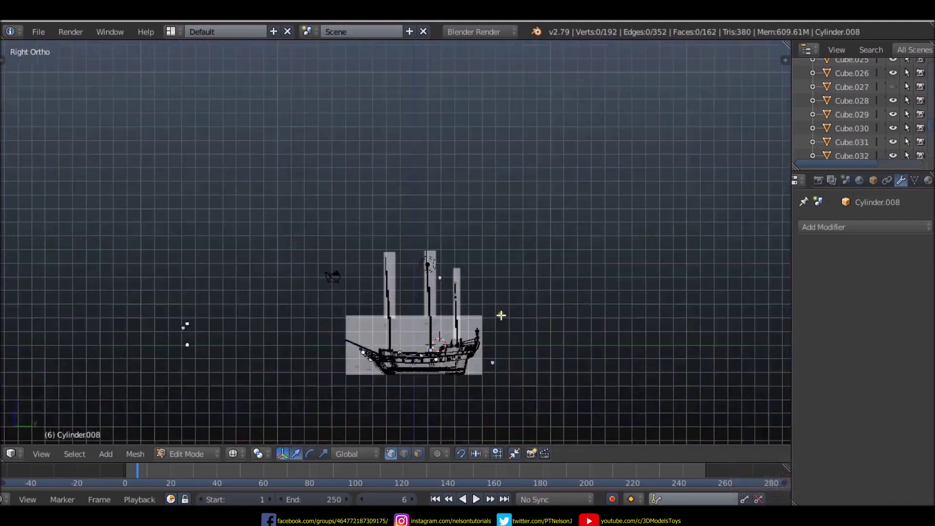
pyautogui.scroll(8, 427, 293)
pyautogui.press('Tab')
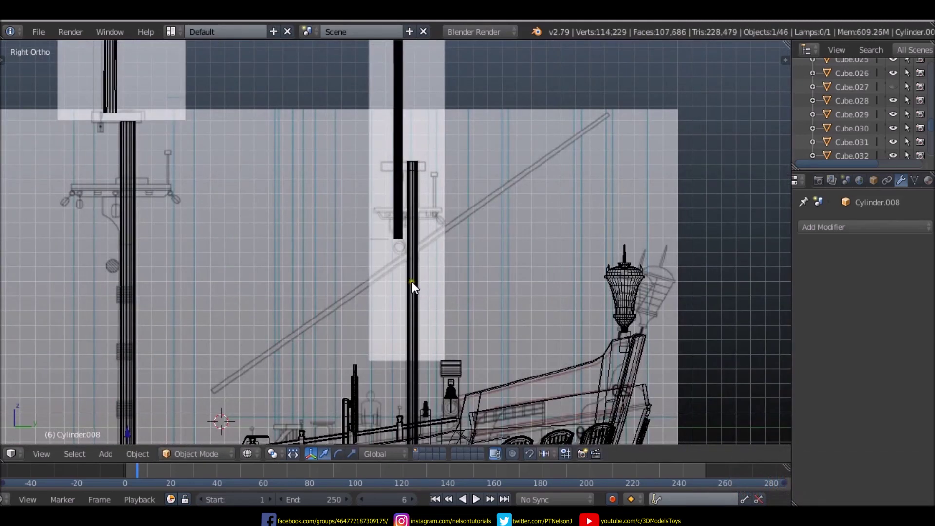
# - Join Cylinder.009 and both black topmast pieces into one object with Ctrl+J
pyautogui.rightClick(412, 282)
pyautogui.scroll(-5, 413, 279)
pyautogui.moveTo(413, 278)
pyautogui.mouseDown(button='middle')
pyautogui.moveTo(484, 206)
pyautogui.moveTo(431, 253)
pyautogui.moveTo(380, 236)
pyautogui.mouseUp(button='middle')
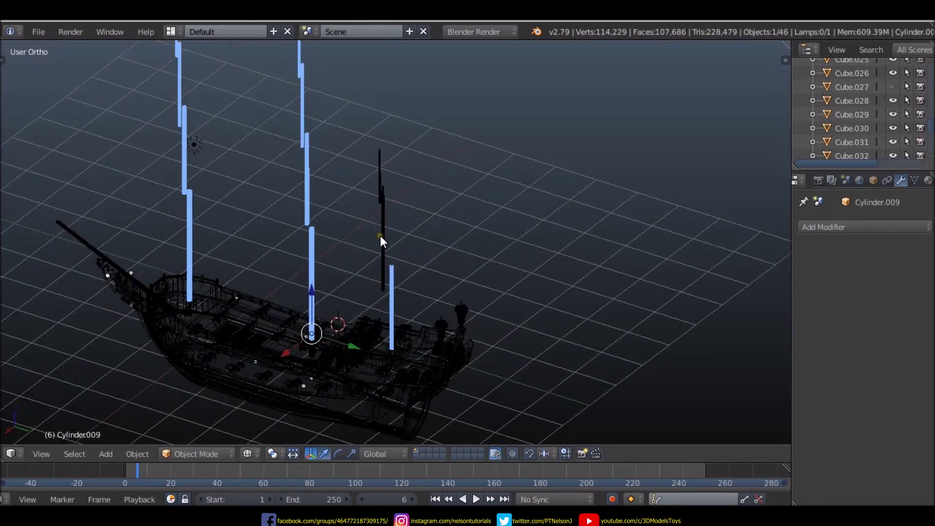
pyautogui.keyDown('shift'); pyautogui.rightClick(380, 235); pyautogui.keyUp('shift')
pyautogui.keyDown('shift'); pyautogui.rightClick(376, 174); pyautogui.keyUp('shift')
pyautogui.hotkey('ctrl', 'j')
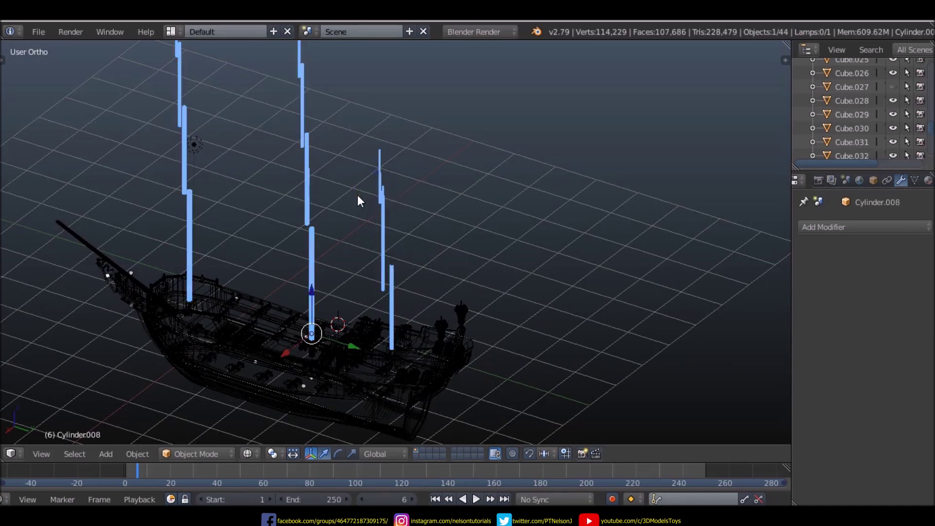
# - Inspect the joined masts from the right side view
pyautogui.moveTo(358, 195)
pyautogui.mouseDown(button='middle')
pyautogui.moveTo(466, 247)
pyautogui.moveTo(423, 254)
pyautogui.mouseUp(button='middle')
pyautogui.press('KP_3')
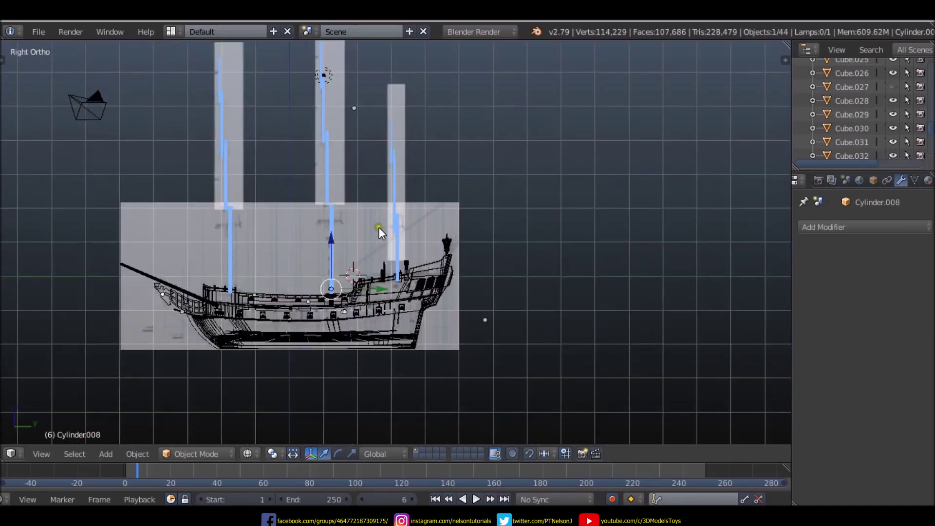
pyautogui.scroll(2, 379, 227)
pyautogui.scroll(5, 330, 190)
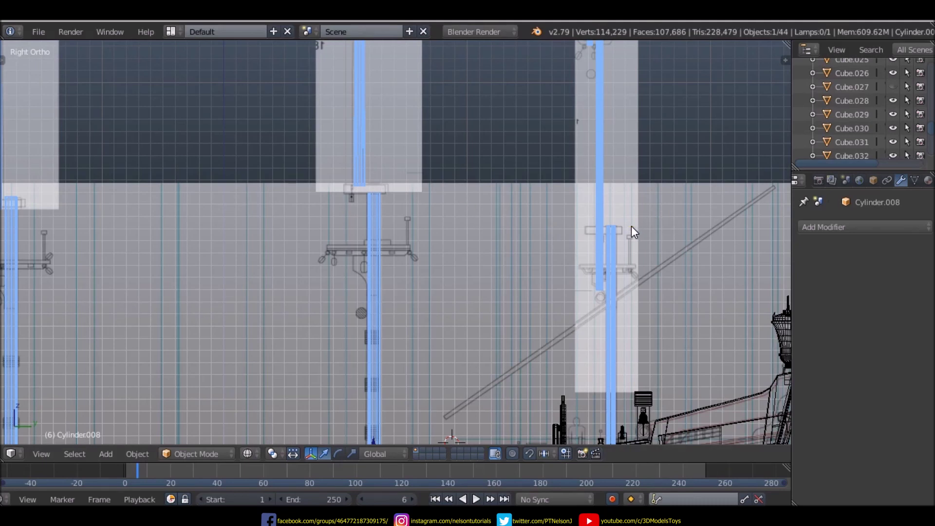
pyautogui.scroll(-3, 608, 229)
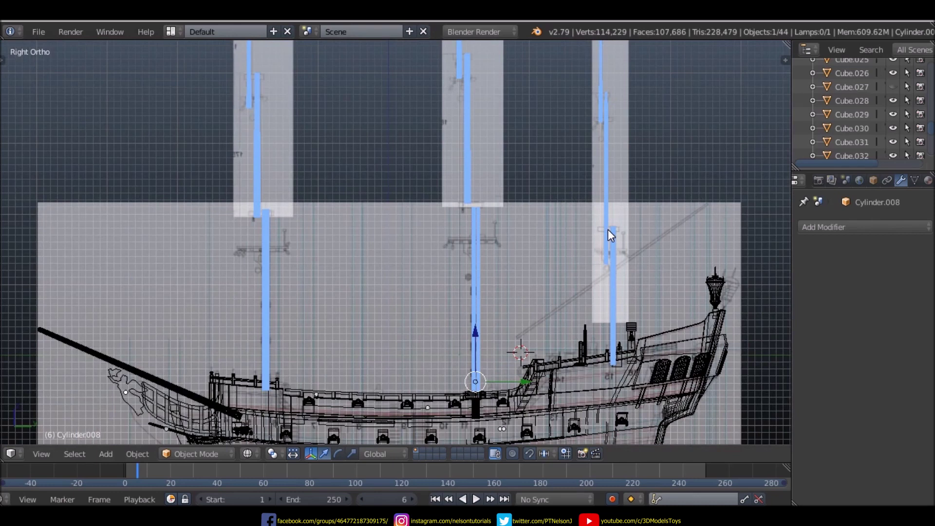
pyautogui.scroll(-3, 638, 238)
pyautogui.scroll(3, 604, 264)
pyautogui.scroll(5, 535, 268)
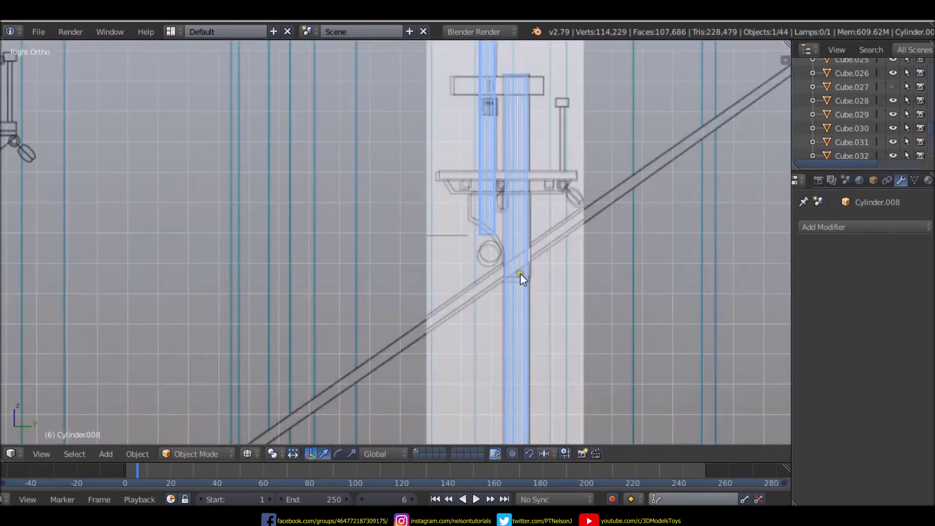
pyautogui.scroll(-3, 487, 276)
pyautogui.scroll(3, 504, 267)
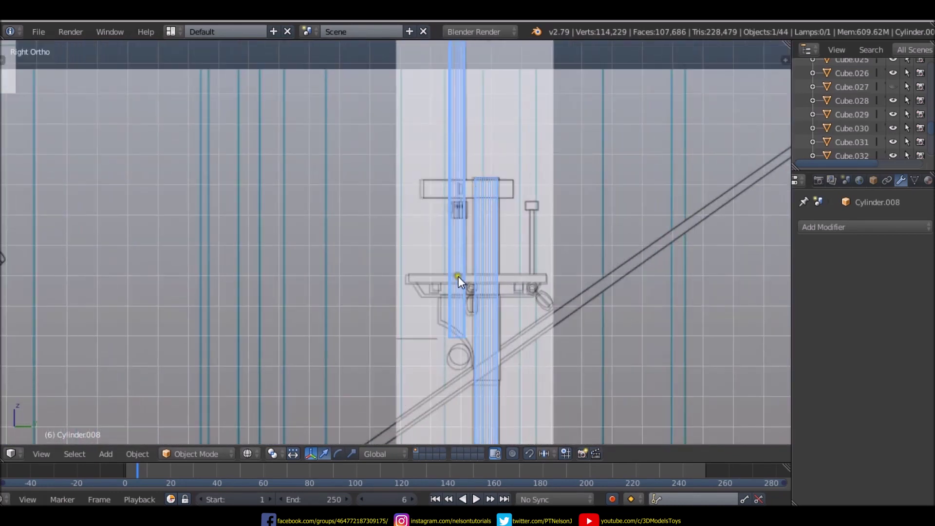
# - Add a new cube and separate it into its own object, Cube.035
pyautogui.hotkey('shift', 'a')
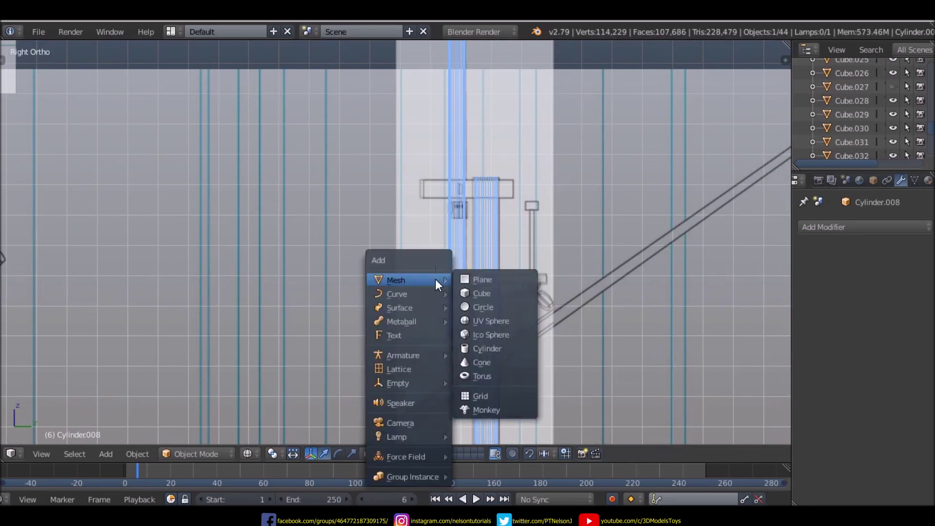
pyautogui.click(483, 291)
pyautogui.scroll(-2, 482, 290)
pyautogui.press('Tab')
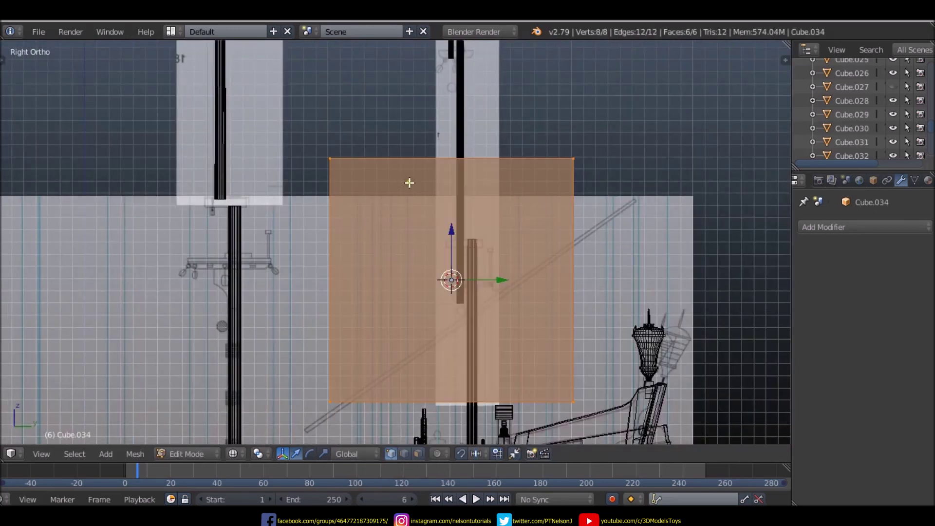
pyautogui.press('p')
pyautogui.click(411, 184)
pyautogui.press('Tab')
pyautogui.press('Tab')
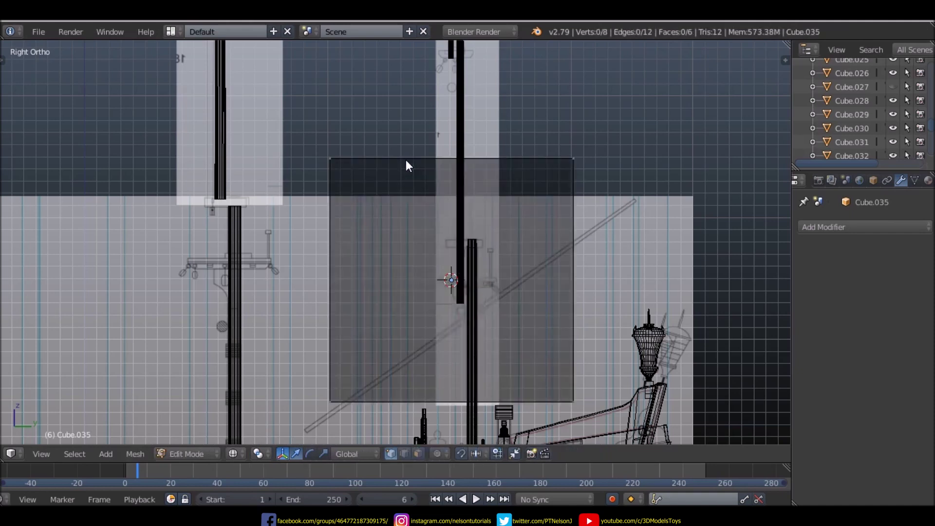
# - Scale the new cube down twice into a small box
pyautogui.press('a')
pyautogui.press('s')
pyautogui.click(464, 261)
pyautogui.scroll(6, 464, 262)
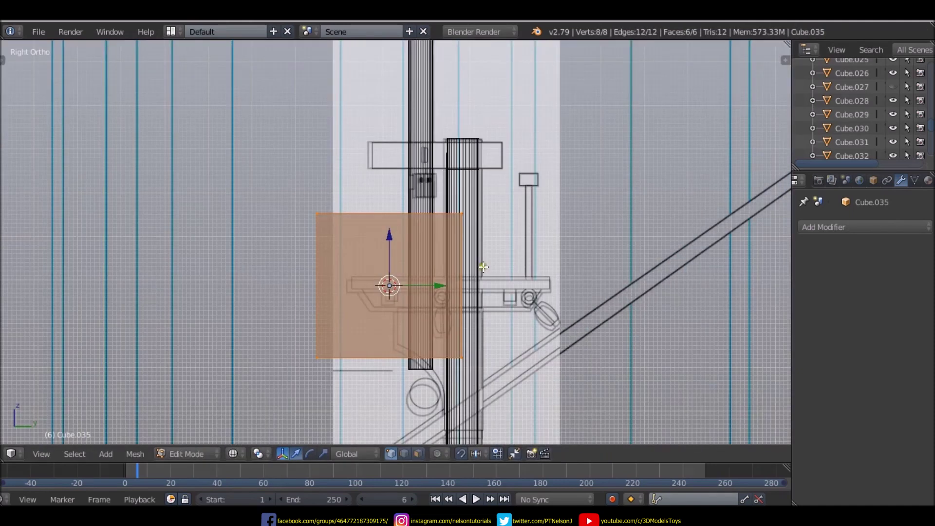
pyautogui.scroll(1, 474, 247)
pyautogui.press('s')
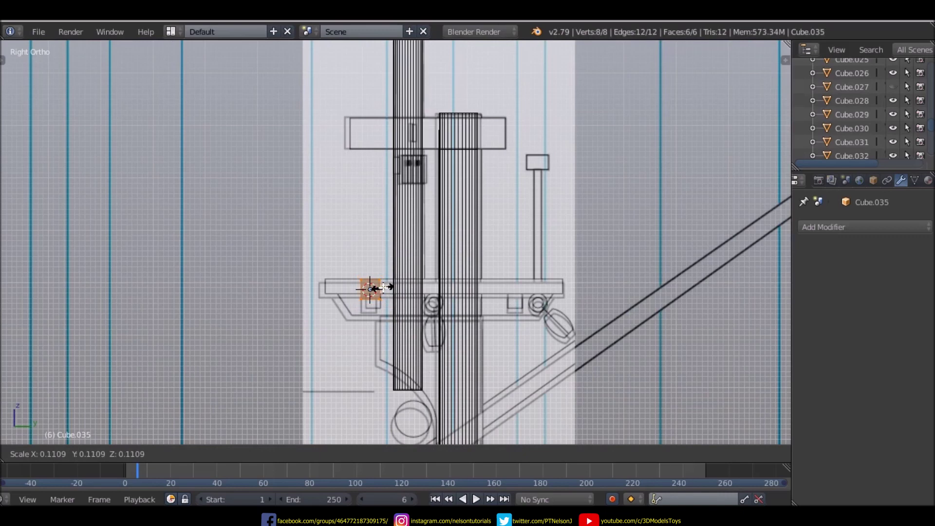
pyautogui.click(390, 285)
pyautogui.scroll(-3, 543, 204)
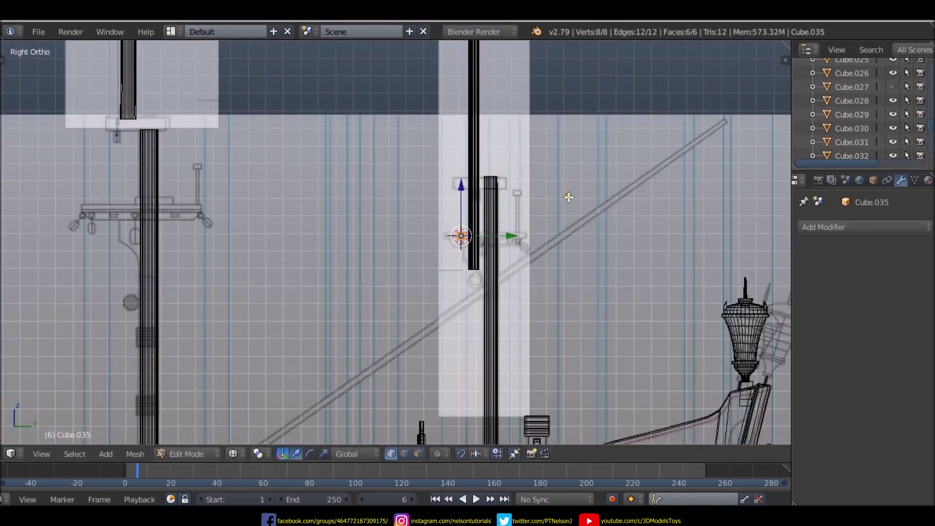
pyautogui.scroll(-2, 247, 223)
pyautogui.scroll(-1, 430, 226)
pyautogui.scroll(1, 409, 234)
pyautogui.scroll(2, 363, 215)
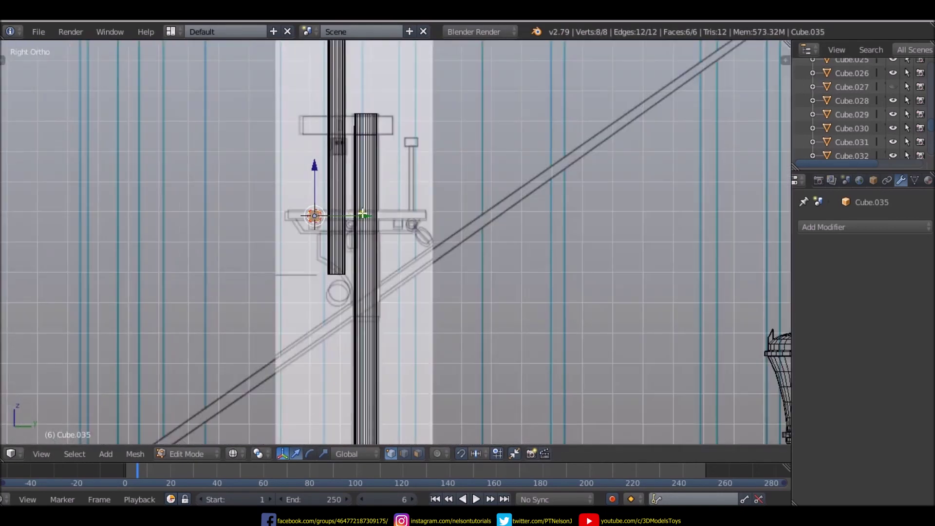
pyautogui.scroll(2, 363, 214)
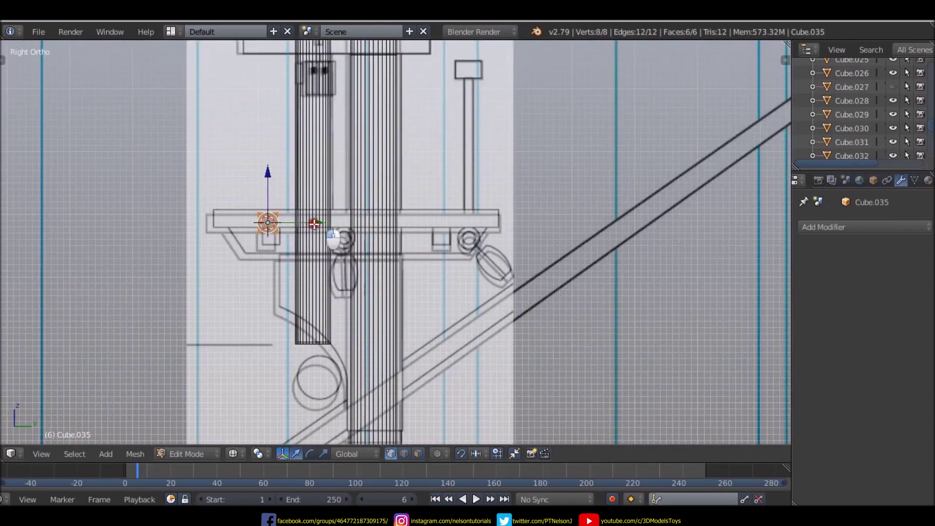
# - Move the box left to the platform's edge and stretch its right face across the platform
pyautogui.moveTo(315, 223); pyautogui.dragTo(271, 223)
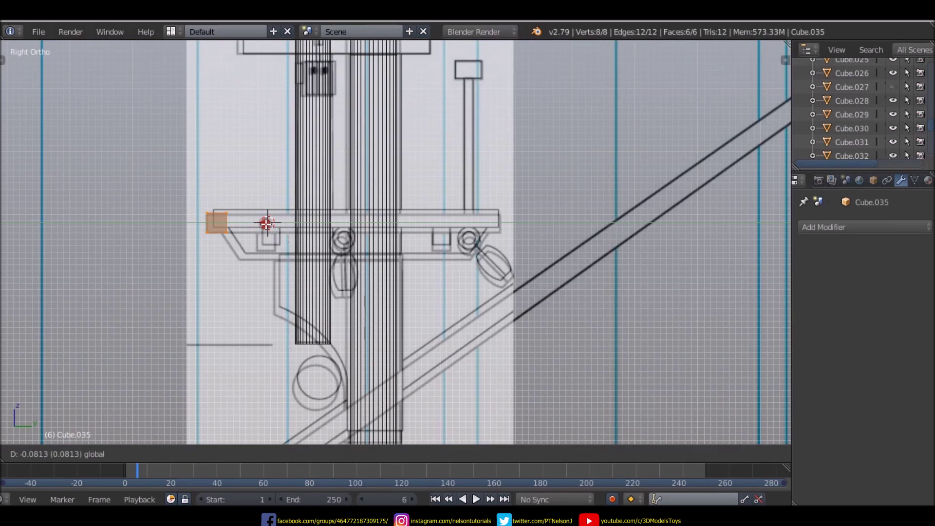
pyautogui.click(267, 223)
pyautogui.rightClick(229, 212)
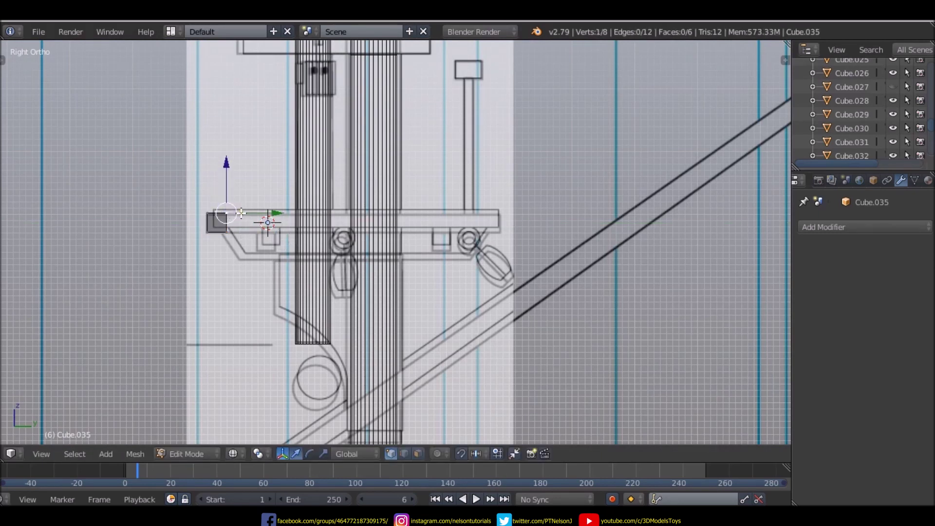
pyautogui.keyDown('alt'); pyautogui.rightClick(245, 235); pyautogui.keyUp('alt')
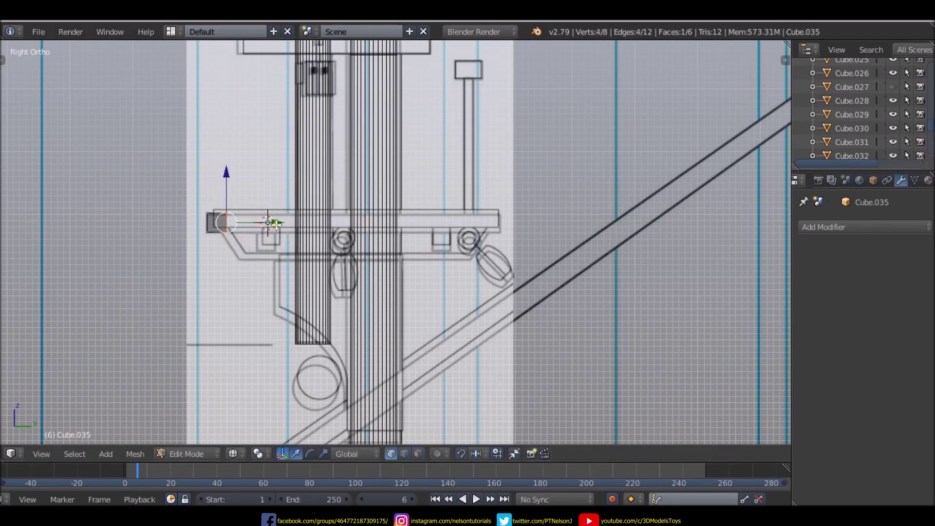
pyautogui.moveTo(275, 223); pyautogui.dragTo(552, 223)
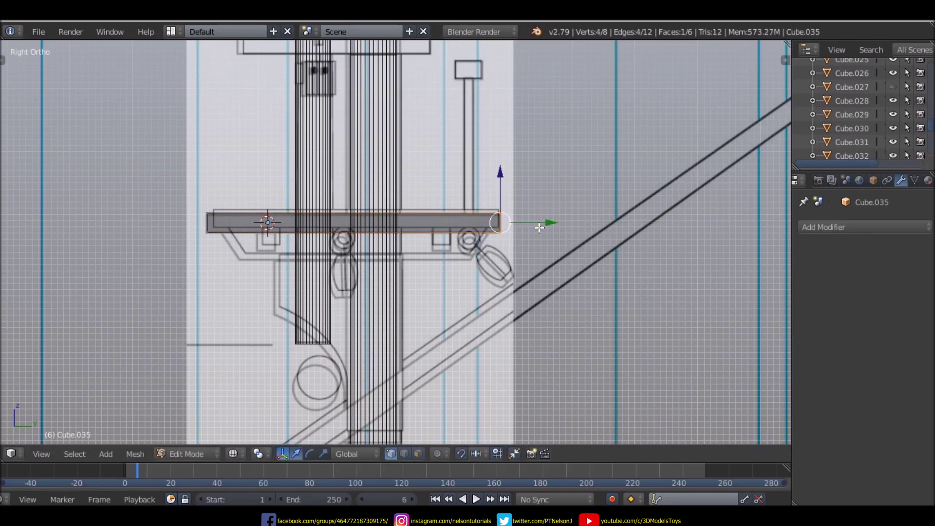
pyautogui.scroll(-4, 544, 151)
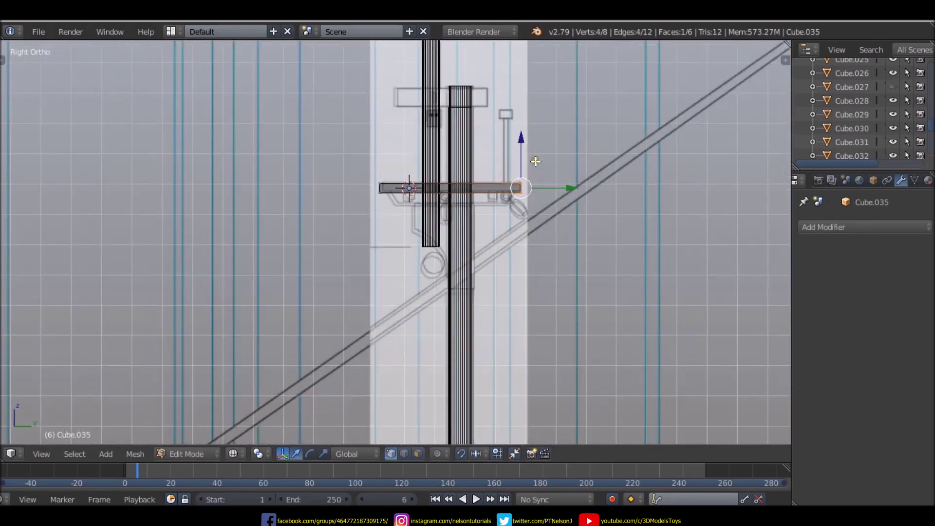
pyautogui.moveTo(514, 247); pyautogui.dragTo(511, 248, button='middle')
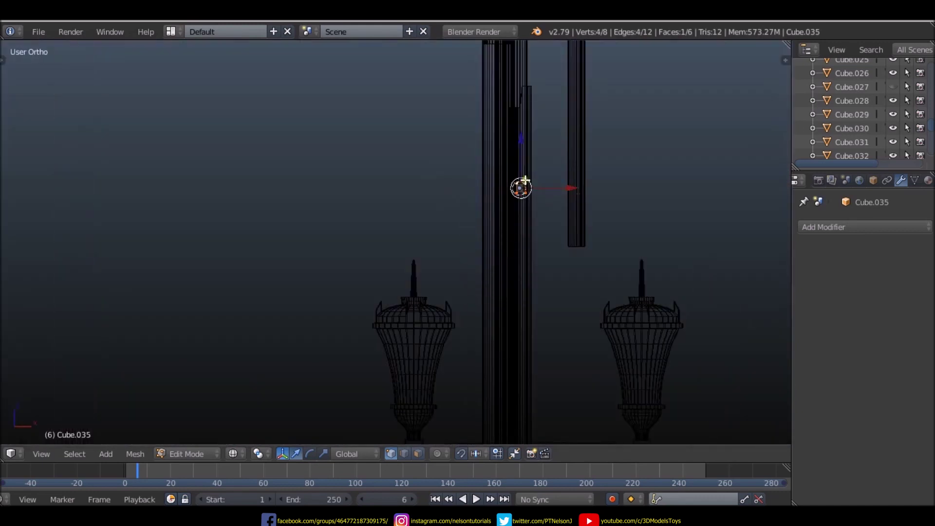
# - In front view, box-select the cube's left face and push it outward to widen it
pyautogui.press('KP_1')
pyautogui.scroll(2, 497, 146)
pyautogui.scroll(3, 540, 174)
pyautogui.scroll(1, 518, 252)
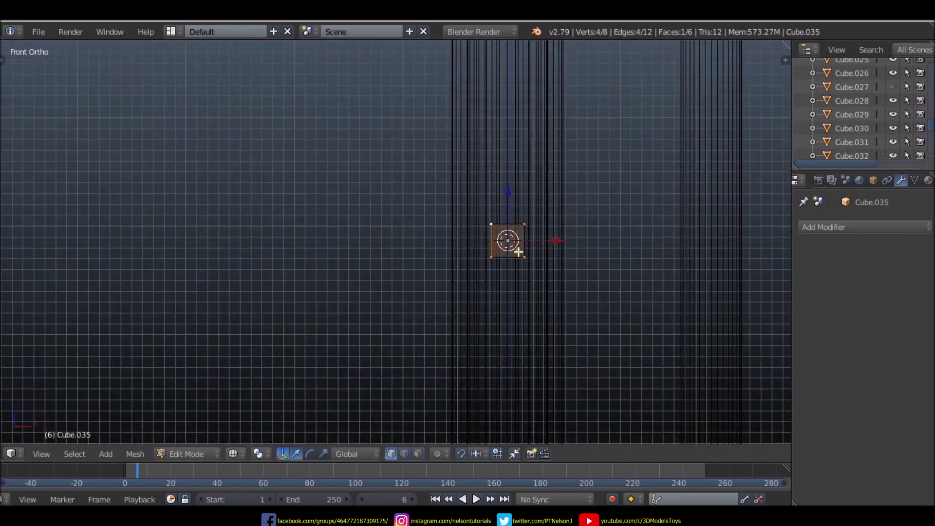
pyautogui.rightClick(492, 224)
pyautogui.press('b')
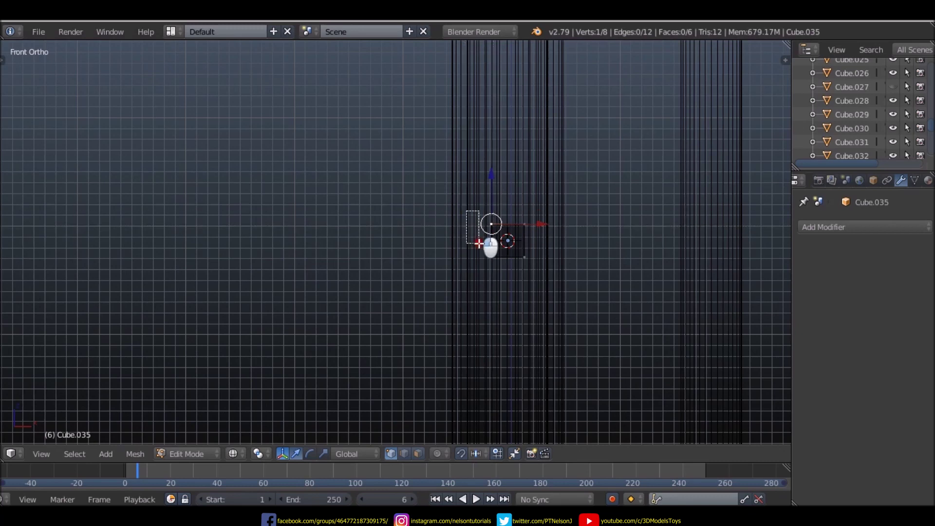
pyautogui.moveTo(469, 212); pyautogui.dragTo(506, 265)
pyautogui.moveTo(545, 241); pyautogui.dragTo(454, 240)
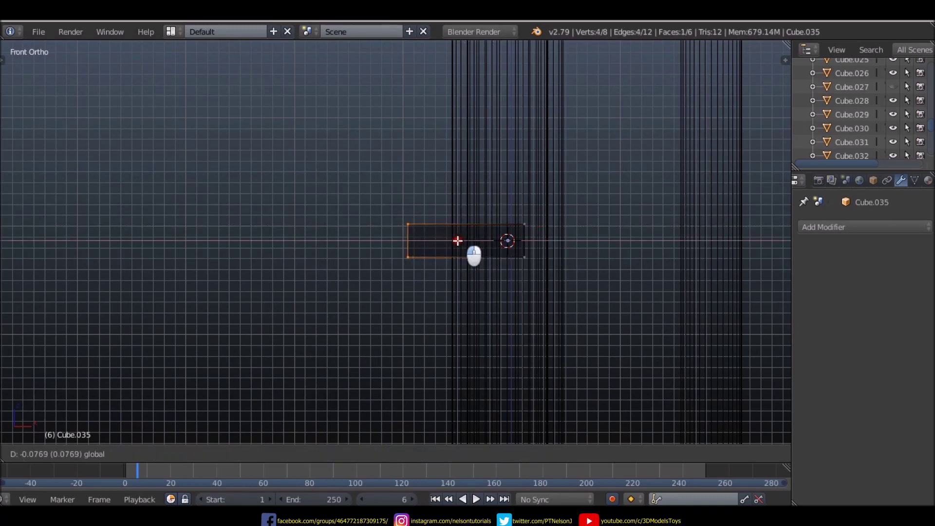
# - Box-select the right face and stretch it outward, then check the widened slab
pyautogui.rightClick(522, 227)
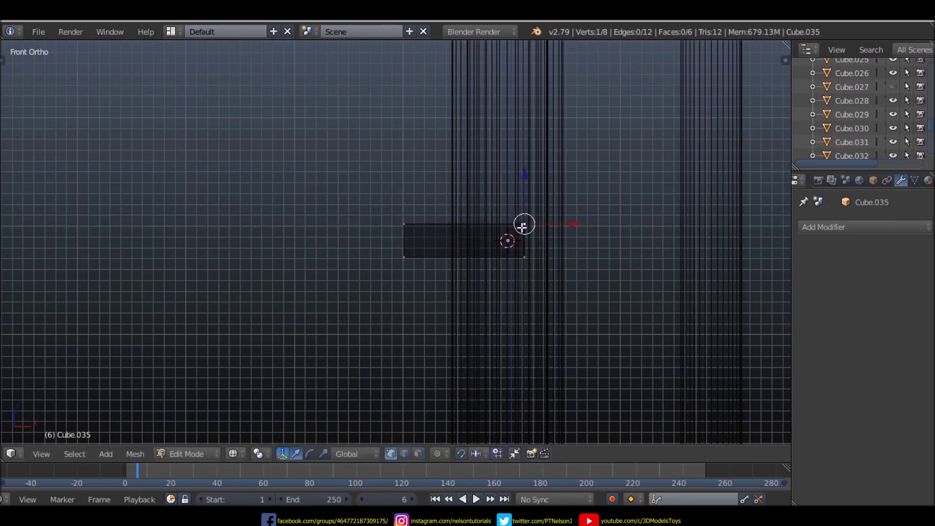
pyautogui.press('b')
pyautogui.moveTo(516, 214); pyautogui.dragTo(574, 287)
pyautogui.moveTo(575, 241)
pyautogui.mouseDown()
pyautogui.moveTo(667, 242)
pyautogui.moveTo(658, 242)
pyautogui.mouseUp()
pyautogui.scroll(-3, 657, 242)
pyautogui.moveTo(622, 229)
pyautogui.mouseDown(button='middle')
pyautogui.moveTo(568, 310)
pyautogui.moveTo(516, 319)
pyautogui.mouseUp(button='middle')
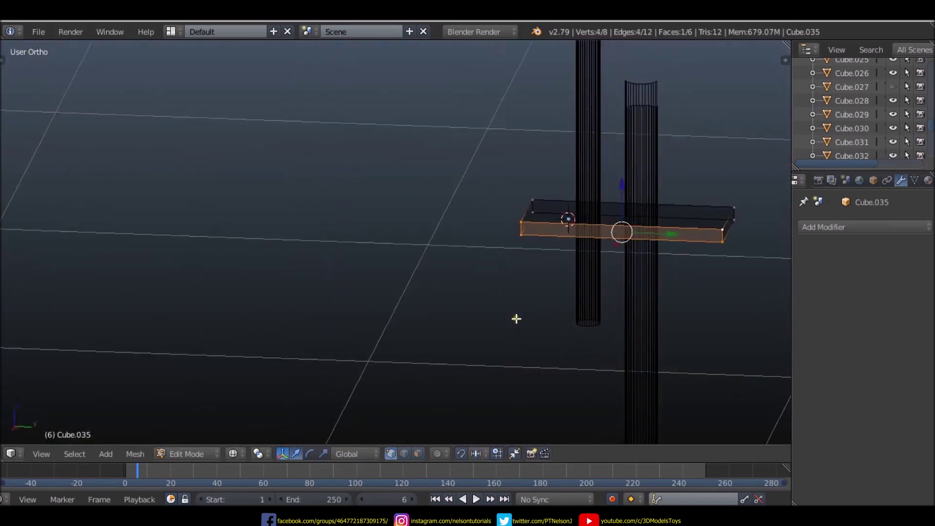
pyautogui.scroll(-5, 517, 318)
pyautogui.moveTo(559, 254)
pyautogui.mouseDown(button='middle')
pyautogui.moveTo(567, 278)
pyautogui.moveTo(693, 307)
pyautogui.moveTo(657, 360)
pyautogui.mouseUp(button='middle')
pyautogui.press('KP_3')
pyautogui.press('KP_1')
pyautogui.scroll(5, 591, 311)
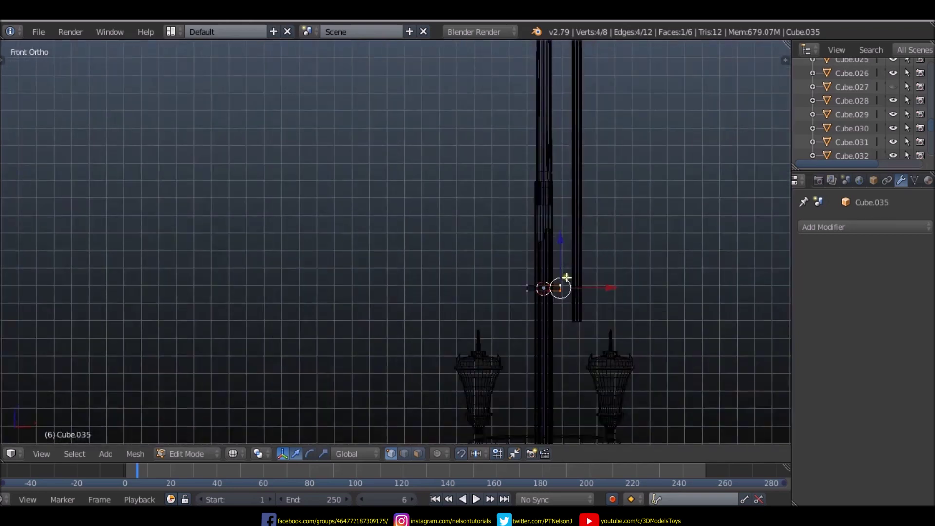
pyautogui.scroll(5, 560, 282)
# - Scale the whole slab wider along X, briefly undoing and redoing the edits
pyautogui.press('a')
pyautogui.press('s')
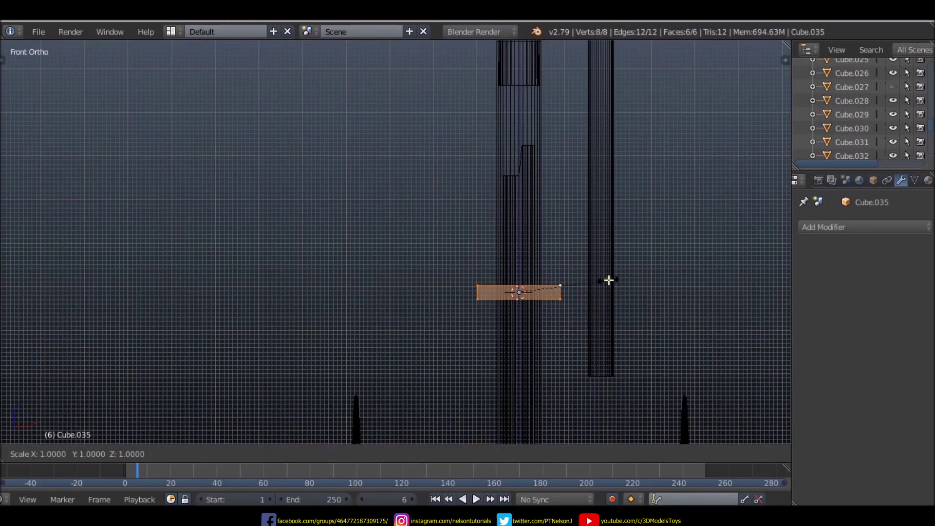
pyautogui.press('x')
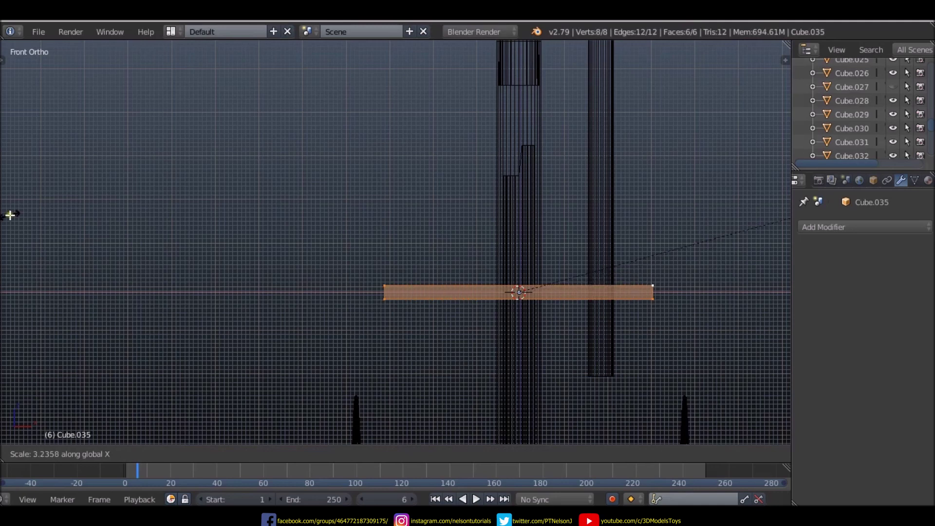
pyautogui.click(6, 214)
pyautogui.scroll(-4, 439, 214)
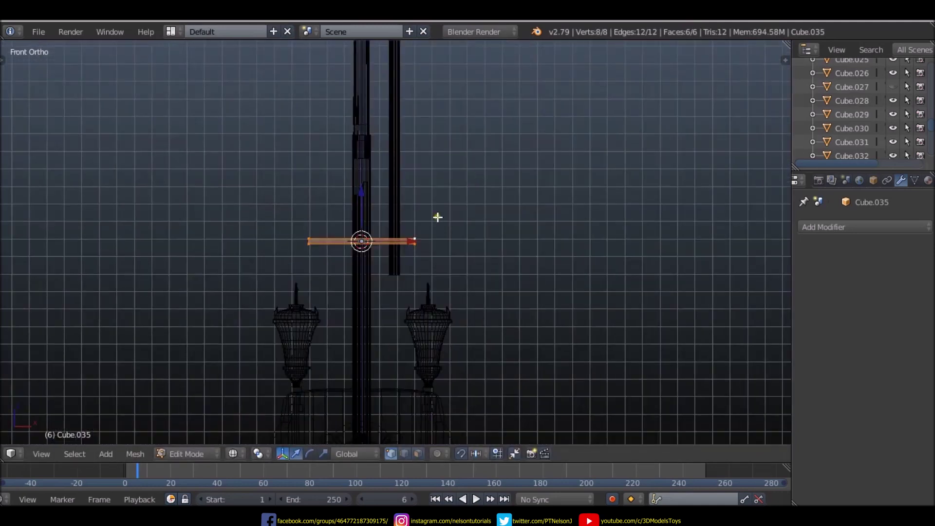
pyautogui.moveTo(438, 215)
pyautogui.mouseDown(button='middle')
pyautogui.moveTo(148, 267)
pyautogui.moveTo(177, 269)
pyautogui.moveTo(138, 267)
pyautogui.moveTo(688, 273)
pyautogui.moveTo(405, 271)
pyautogui.moveTo(156, 245)
pyautogui.mouseUp(button='middle')
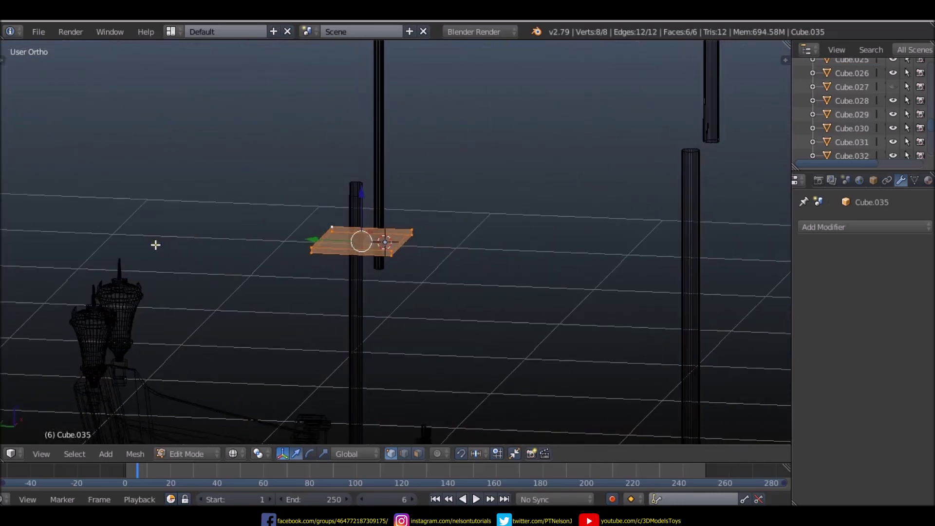
pyautogui.hotkey('ctrl', 'z')
pyautogui.hotkey('ctrl', 'z')
pyautogui.hotkey('ctrl', 'z')
pyautogui.hotkey('ctrl', 'z')
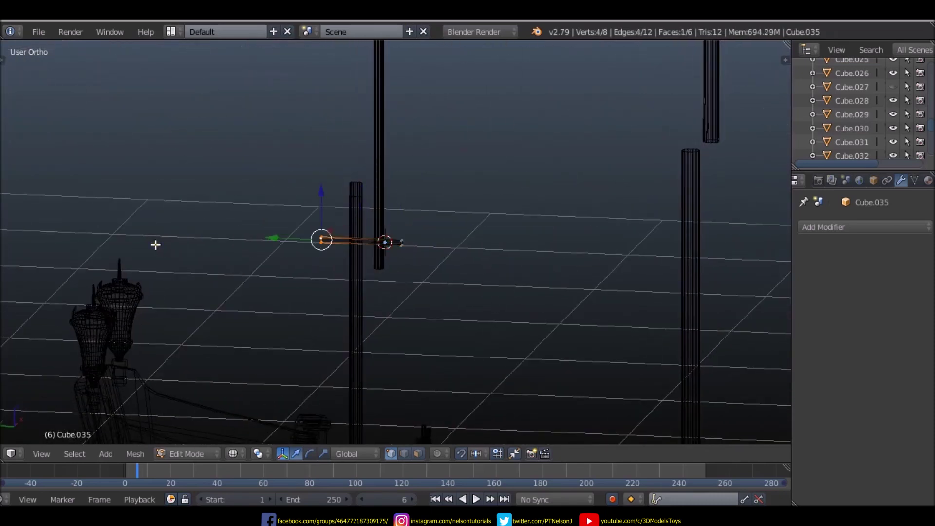
pyautogui.hotkey('ctrl', 'z')
pyautogui.hotkey('ctrl', 'z')
pyautogui.hotkey('ctrl', 'z')
pyautogui.hotkey('ctrl', 'shift', 'z')
pyautogui.hotkey('ctrl', 'shift', 'z')
pyautogui.hotkey('ctrl', 'shift', 'z')
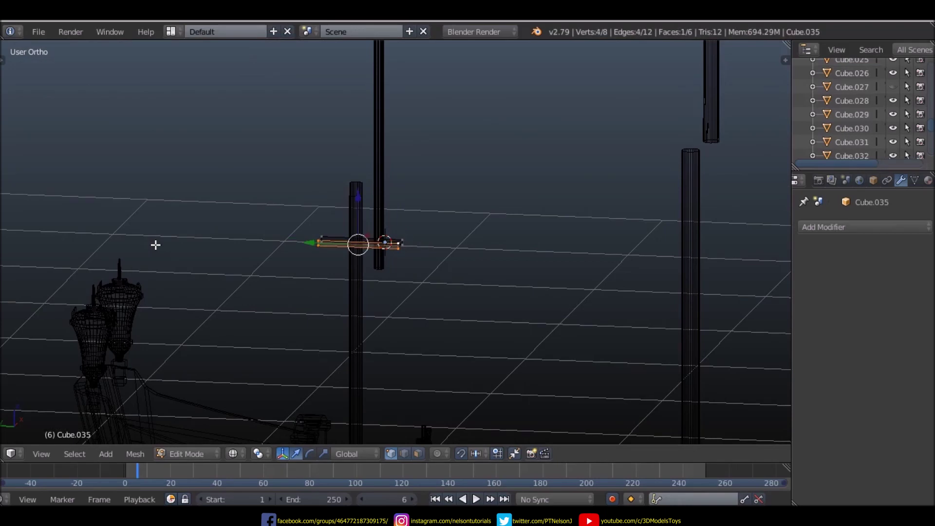
pyautogui.hotkey('ctrl', 'shift', 'z')
pyautogui.hotkey('ctrl', 'shift', 'z')
pyautogui.hotkey('ctrl', 'shift', 'z')
pyautogui.hotkey('ctrl', 'shift', 'z')
# - Orbit and zoom around the ship to inspect the flat plate at the mast
pyautogui.scroll(-6, 405, 234)
pyautogui.moveTo(406, 235)
pyautogui.mouseDown(button='middle')
pyautogui.moveTo(418, 306)
pyautogui.moveTo(591, 307)
pyautogui.moveTo(516, 315)
pyautogui.moveTo(318, 307)
pyautogui.moveTo(483, 313)
pyautogui.mouseUp(button='middle')
pyautogui.scroll(1, 318, 306)
pyautogui.scroll(5, 338, 326)
pyautogui.scroll(-8, 482, 313)
pyautogui.scroll(6, 407, 261)
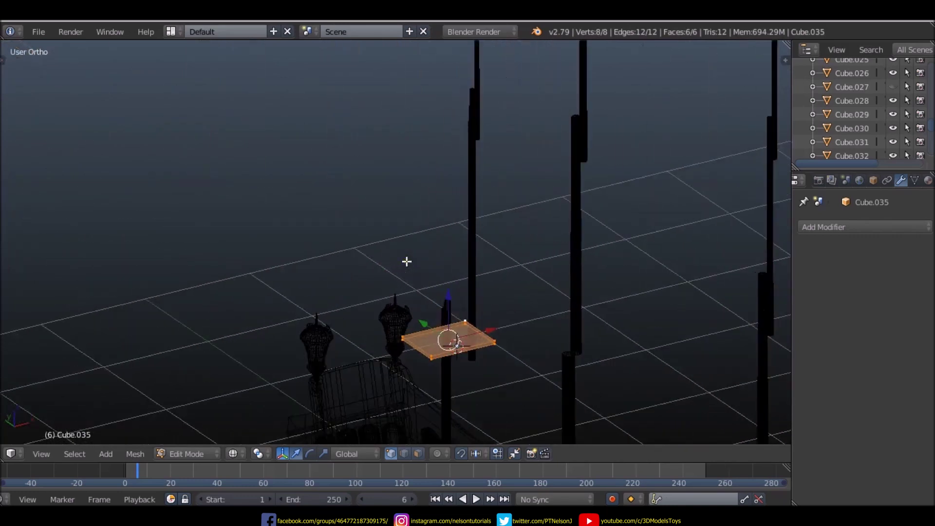
pyautogui.scroll(-6, 411, 267)
pyautogui.scroll(1, 416, 253)
pyautogui.scroll(1, 484, 297)
pyautogui.scroll(4, 474, 261)
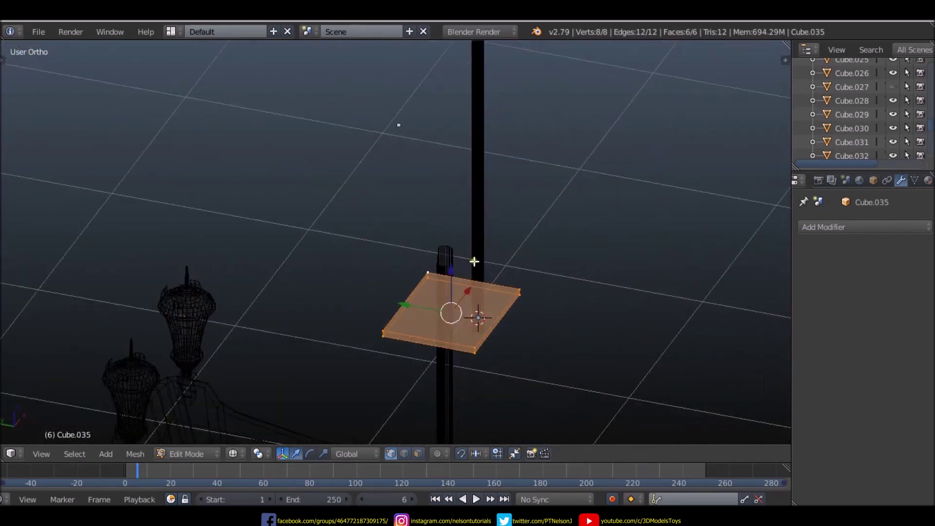
pyautogui.scroll(2, 461, 260)
pyautogui.scroll(2, 404, 261)
pyautogui.moveTo(404, 260)
pyautogui.mouseDown(button='middle')
pyautogui.moveTo(366, 261)
pyautogui.moveTo(395, 268)
pyautogui.mouseUp(button='middle')
# - Select the lower mast Cylinder.008, box-select its top vertices and lower them along Z
pyautogui.press('Tab')
pyautogui.rightClick(403, 228)
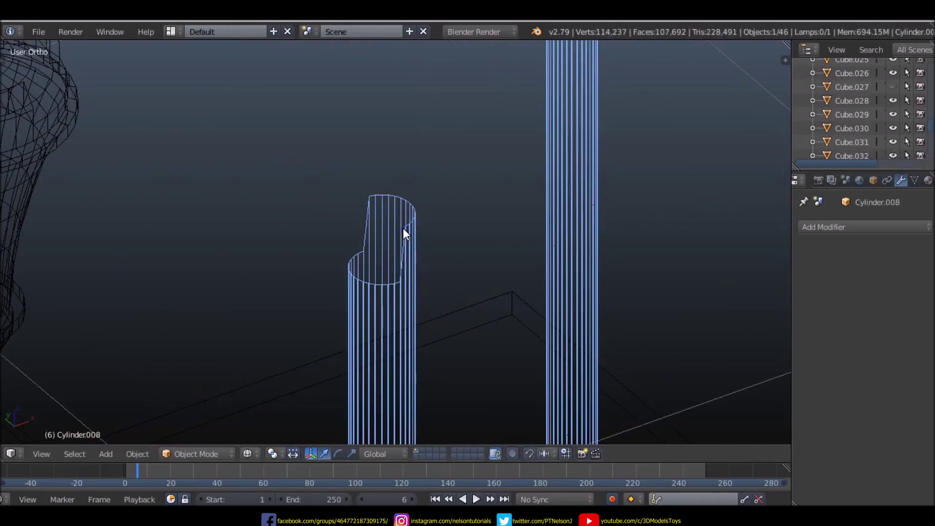
pyautogui.press('Tab')
pyautogui.press('b')
pyautogui.moveTo(355, 176); pyautogui.dragTo(431, 250)
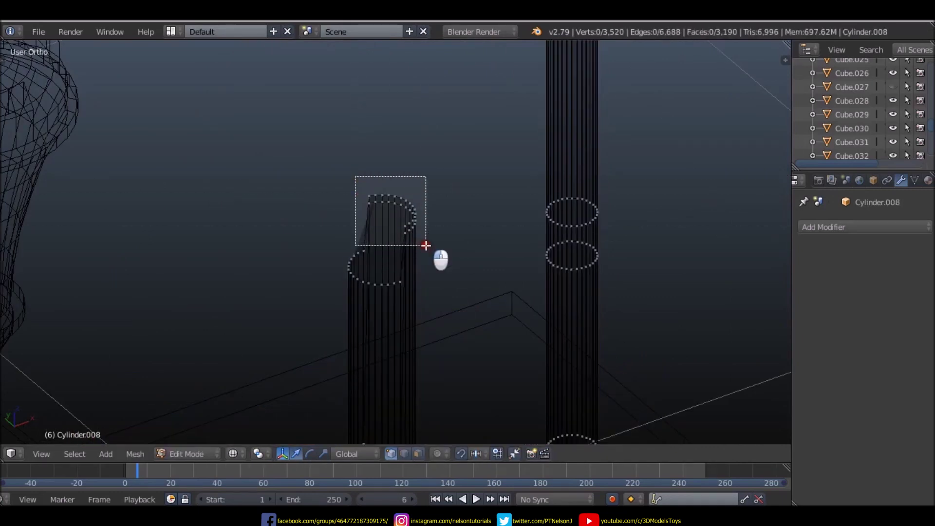
pyautogui.moveTo(403, 171); pyautogui.dragTo(397, 233)
# - In right side view, reselect the cylinder's top vertices and raise them to the platform underside
pyautogui.press('KP_3')
pyautogui.scroll(1, 400, 243)
pyautogui.scroll(2, 413, 256)
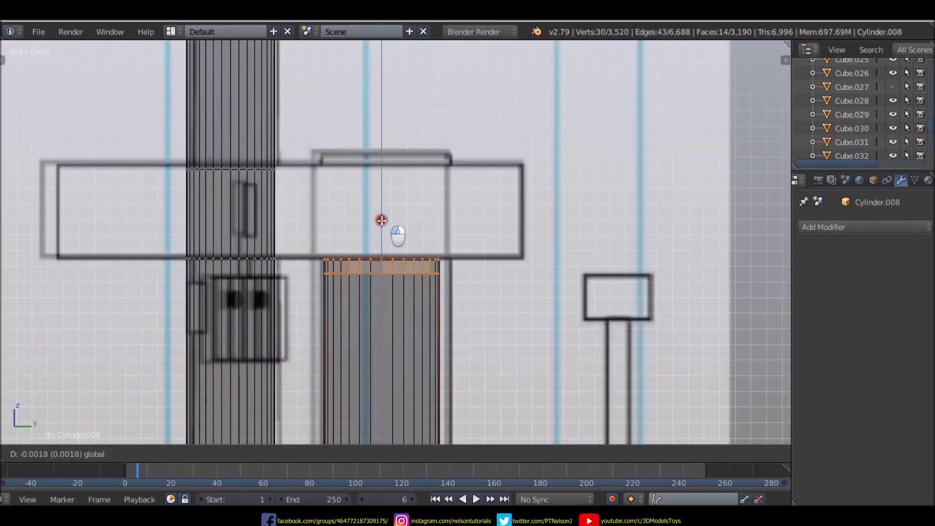
pyautogui.scroll(-3, 397, 233)
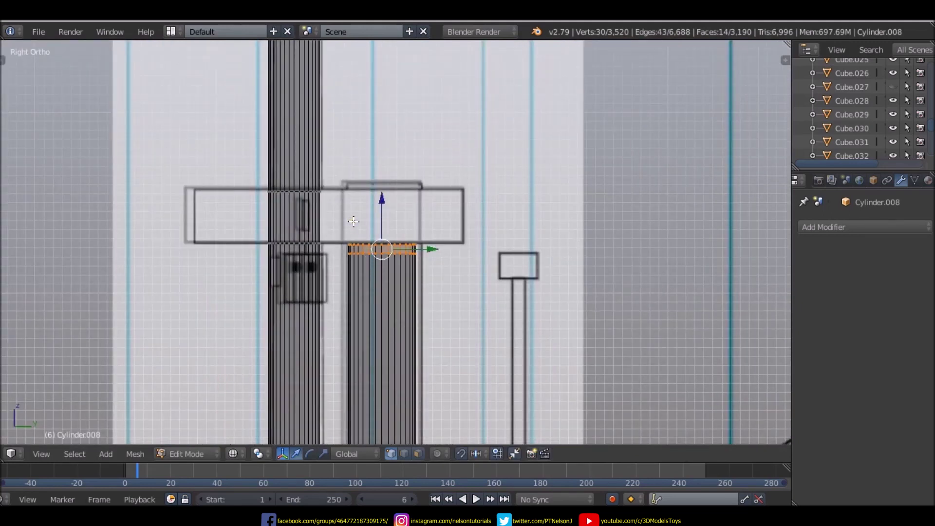
pyautogui.moveTo(346, 221); pyautogui.dragTo(432, 273)
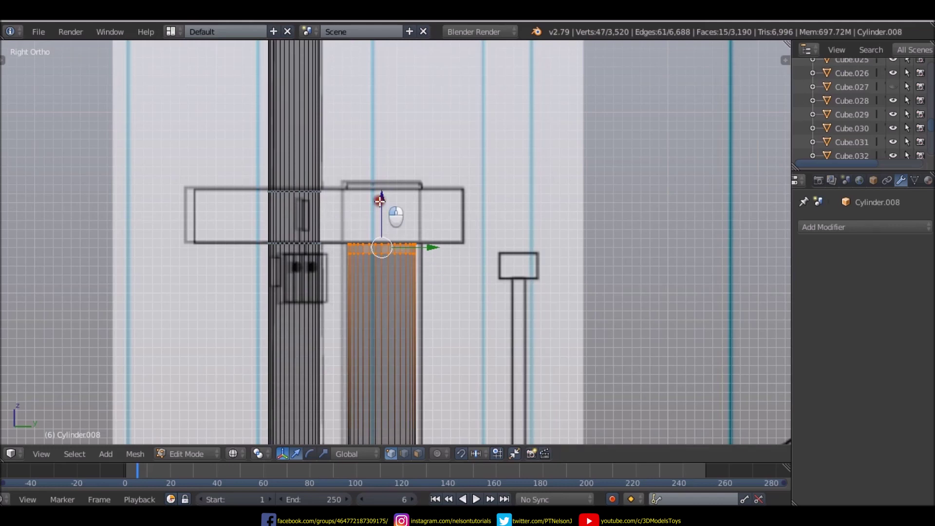
pyautogui.moveTo(380, 200); pyautogui.dragTo(380, 200)
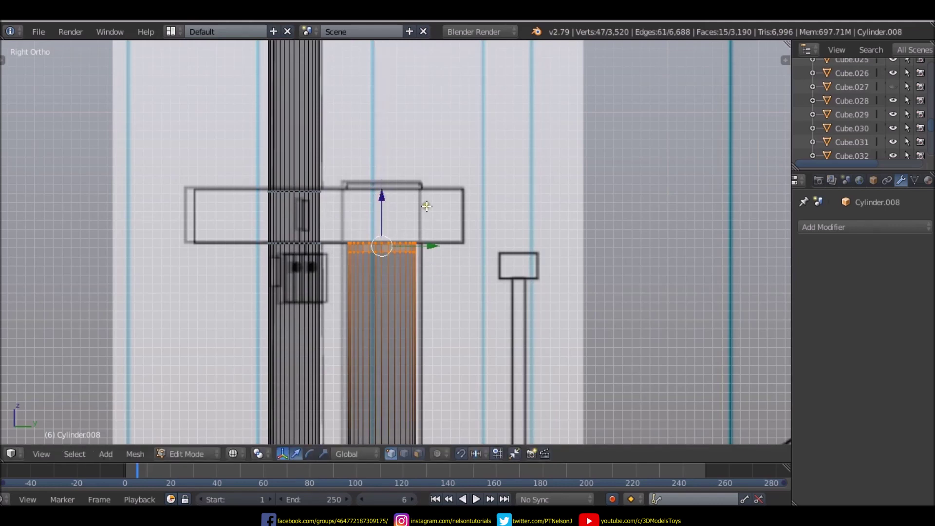
pyautogui.moveTo(423, 204); pyautogui.dragTo(401, 238, button='middle')
# - In face select mode, extrude the cylinder's top face upward twice through the platform
pyautogui.click(350, 266)
pyautogui.click(384, 238)
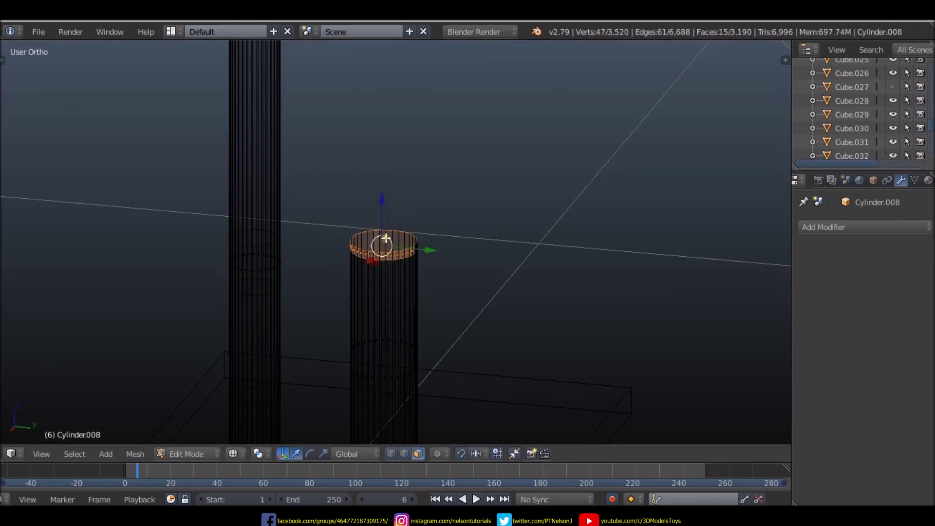
pyautogui.press('KP_3')
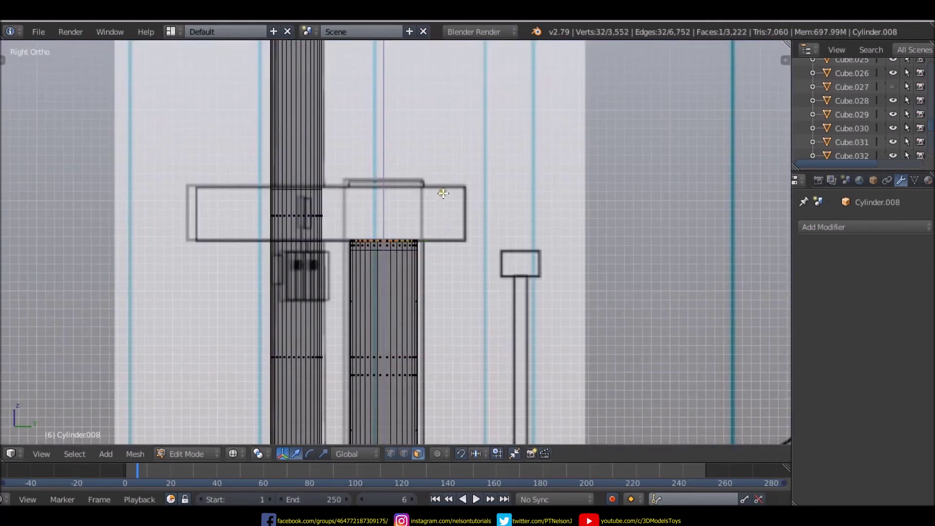
pyautogui.press('e')
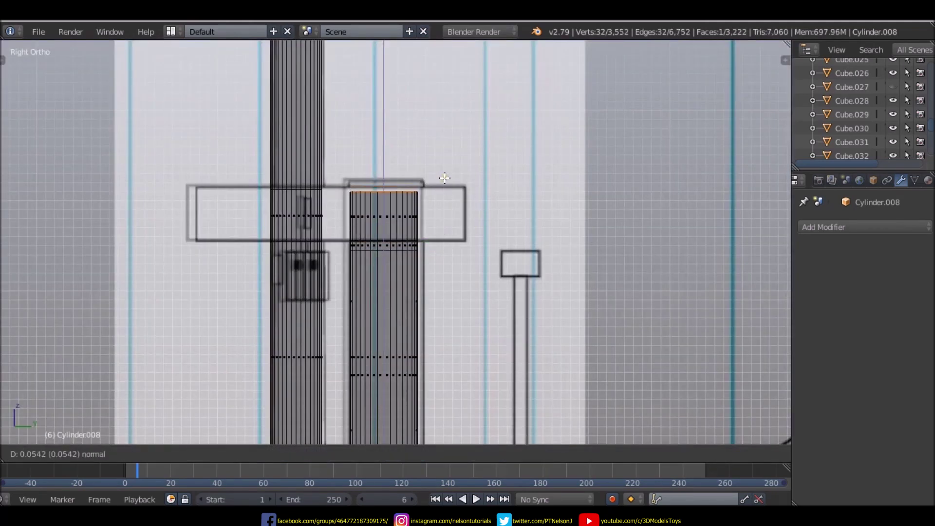
pyautogui.click(445, 173)
pyautogui.press('e')
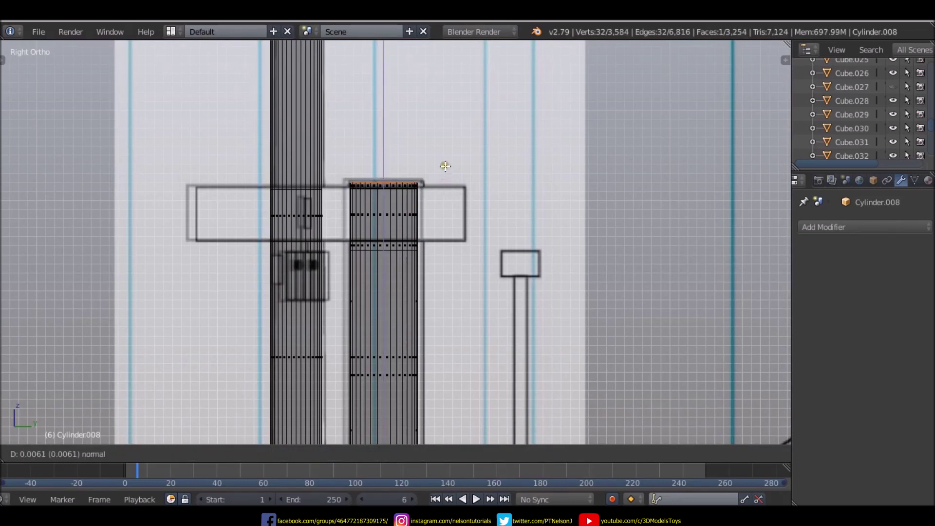
pyautogui.click(445, 166)
pyautogui.scroll(-2, 438, 204)
pyautogui.moveTo(434, 244)
pyautogui.mouseDown(button='middle')
pyautogui.moveTo(532, 278)
pyautogui.moveTo(685, 266)
pyautogui.moveTo(234, 273)
pyautogui.mouseUp(button='middle')
# - Leave Edit Mode, select the platform slab and orbit to a side view of the ship
pyautogui.press('Tab')
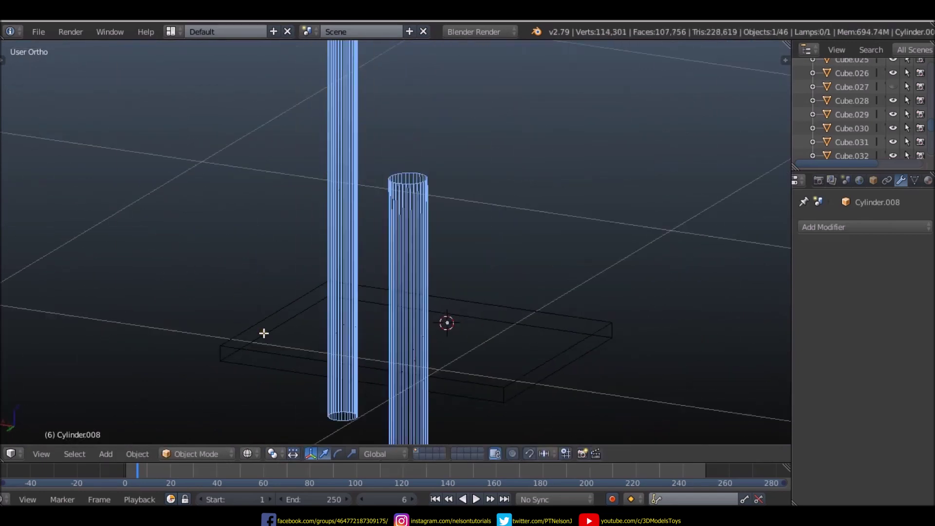
pyautogui.rightClick(274, 346)
pyautogui.scroll(-3, 273, 346)
pyautogui.moveTo(273, 346)
pyautogui.mouseDown(button='middle')
pyautogui.moveTo(273, 314)
pyautogui.moveTo(414, 356)
pyautogui.moveTo(389, 358)
pyautogui.mouseUp(button='middle')
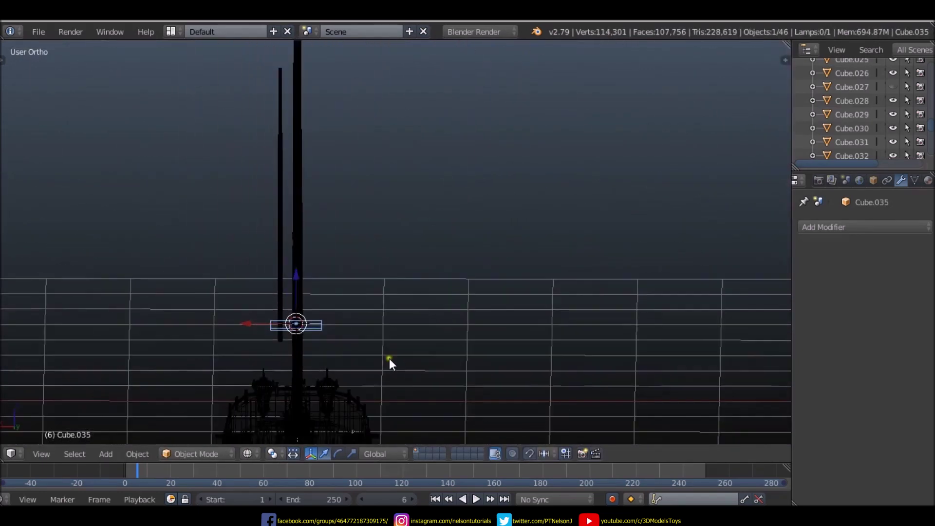
pyautogui.press('Tab')
pyautogui.press('Tab')
# - Select the thin topmast cylinder and box-select all of its geometry in Edit Mode
pyautogui.rightClick(280, 268)
pyautogui.press('ctrl+KP_1')
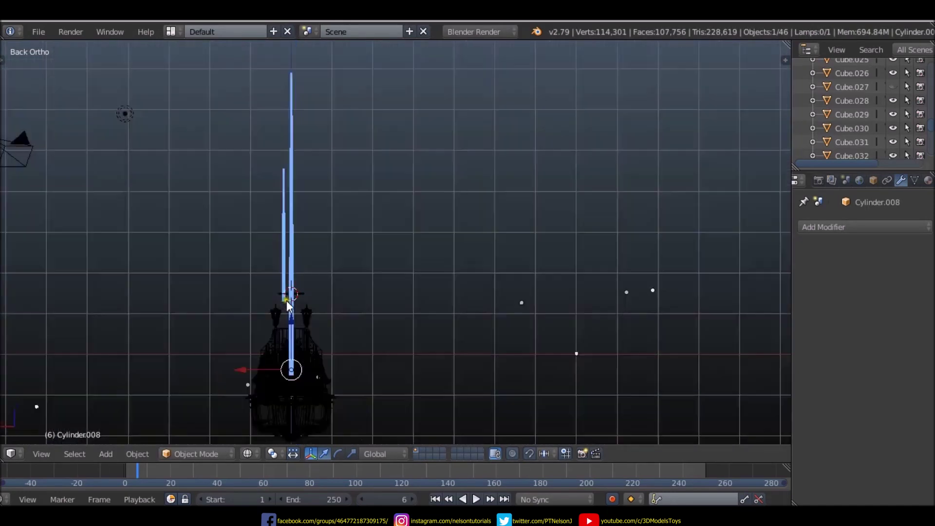
pyautogui.press('Tab')
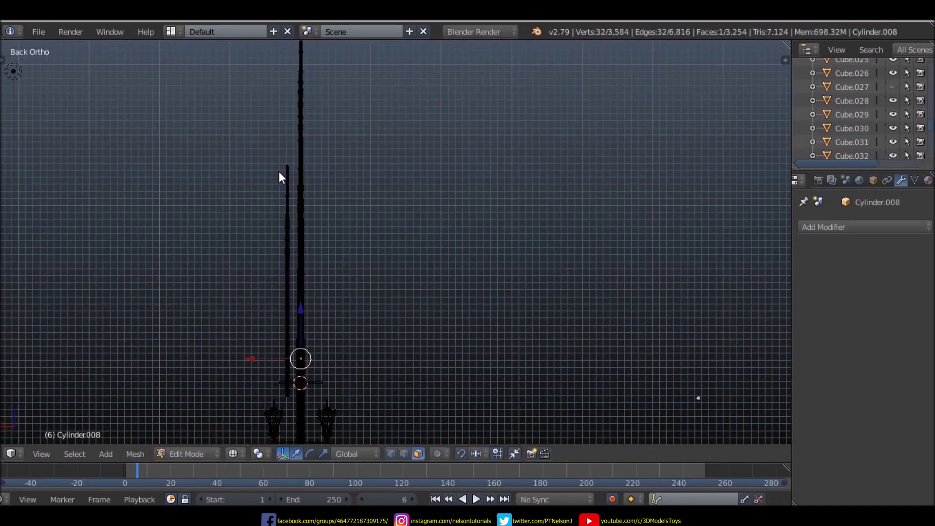
pyautogui.rightClick(281, 188)
pyautogui.press('b')
pyautogui.moveTo(265, 140); pyautogui.dragTo(292, 401)
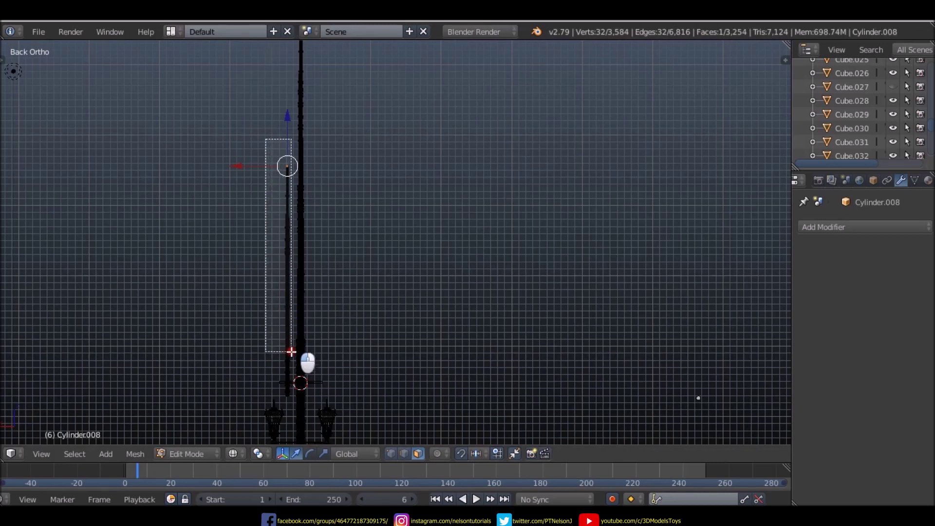
pyautogui.scroll(2, 296, 269)
pyautogui.scroll(-1, 297, 269)
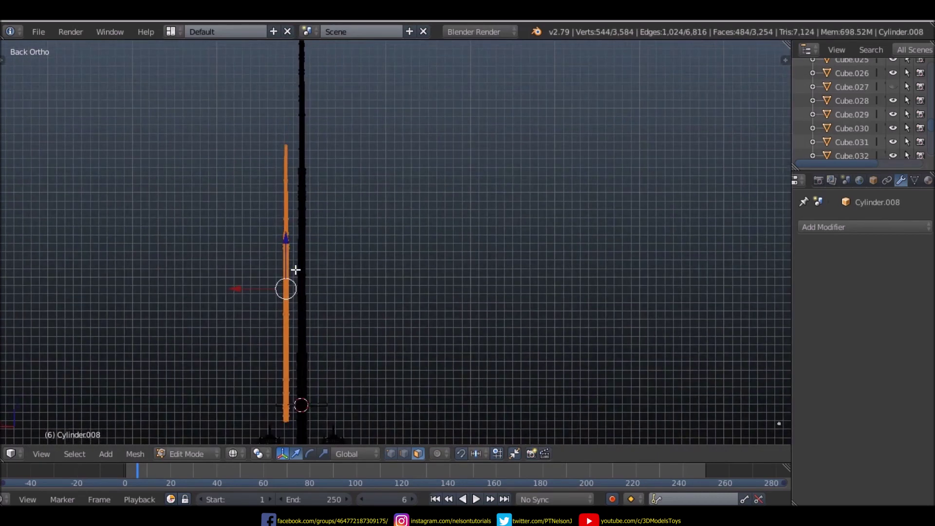
pyautogui.press('KP_7')
pyautogui.scroll(3, 295, 270)
pyautogui.scroll(2, 295, 269)
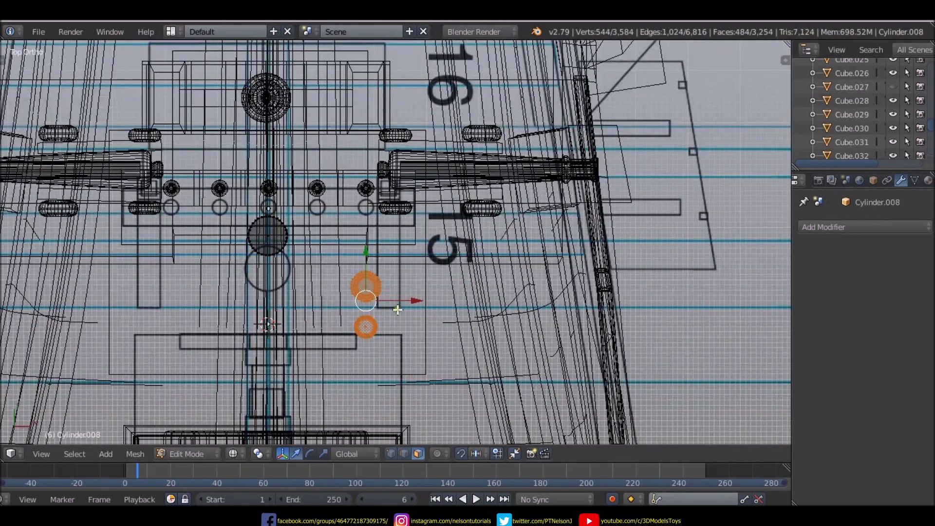
# - In top view, move the topmast rings along X onto the lower mast's centre line
pyautogui.press('g')
pyautogui.press('x')
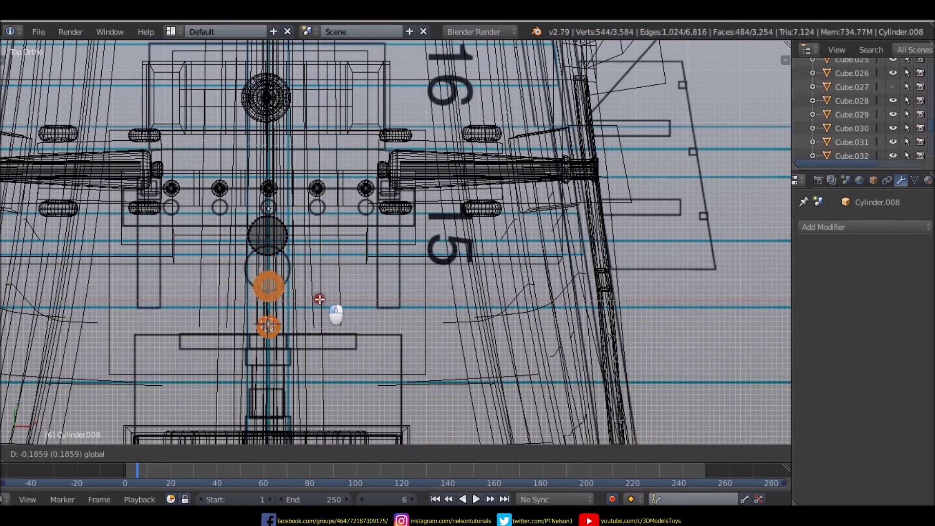
pyautogui.click(320, 299)
pyautogui.scroll(4, 285, 307)
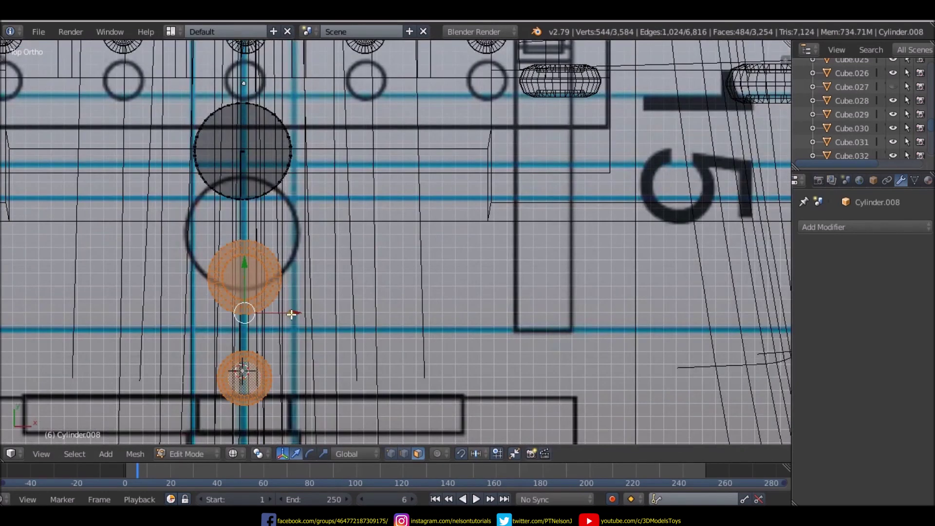
pyautogui.moveTo(291, 314); pyautogui.dragTo(291, 314)
# - Return to Object Mode and orbit out to a side view of the whole ship
pyautogui.scroll(-5, 291, 314)
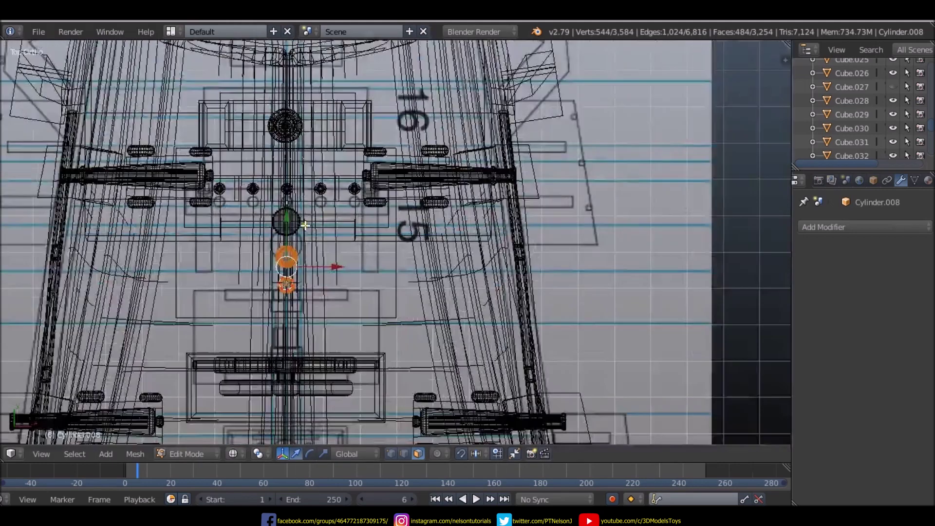
pyautogui.moveTo(334, 265)
pyautogui.mouseDown(button='middle')
pyautogui.moveTo(375, 284)
pyautogui.moveTo(191, 200)
pyautogui.mouseUp(button='middle')
pyautogui.scroll(-2, 292, 311)
pyautogui.moveTo(293, 311)
pyautogui.mouseDown(button='middle')
pyautogui.moveTo(13, 307)
pyautogui.moveTo(396, 294)
pyautogui.mouseUp(button='middle')
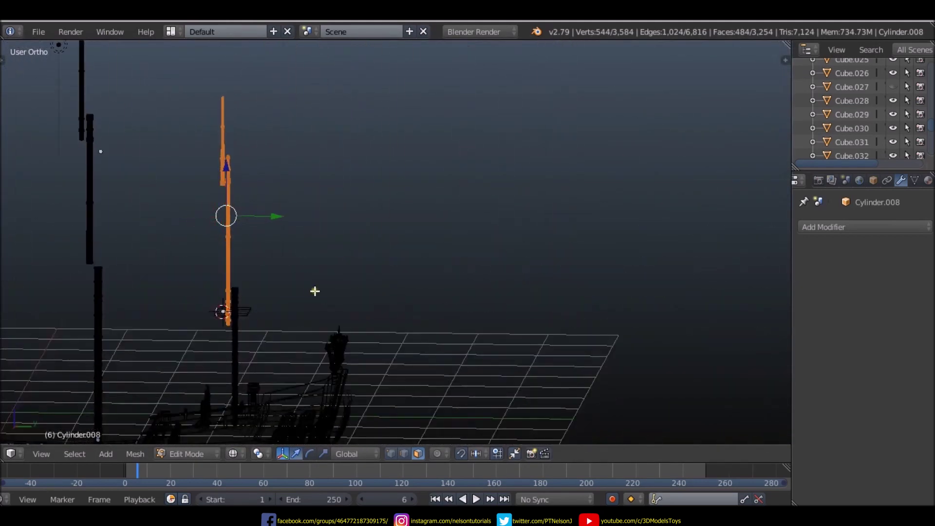
pyautogui.press('Tab')
pyautogui.moveTo(323, 291)
pyautogui.mouseDown(button='middle')
pyautogui.moveTo(390, 298)
pyautogui.moveTo(267, 309)
pyautogui.moveTo(210, 335)
pyautogui.moveTo(524, 320)
pyautogui.moveTo(296, 330)
pyautogui.moveTo(192, 309)
pyautogui.mouseUp(button='middle')
pyautogui.scroll(5, 187, 323)
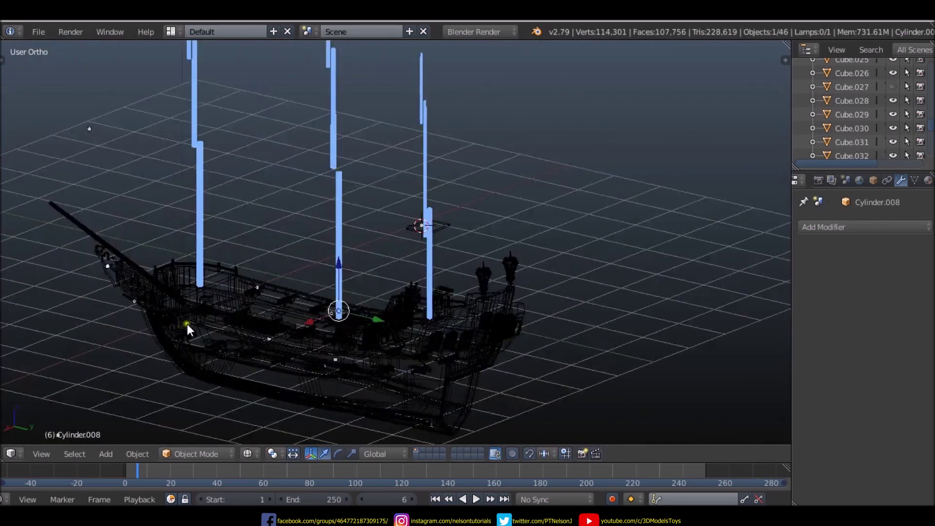
pyautogui.press('KP_3')
# - Duplicate Cube.035's platform plate in right side view, locking the copy to Z movement
pyautogui.scroll(5, 462, 264)
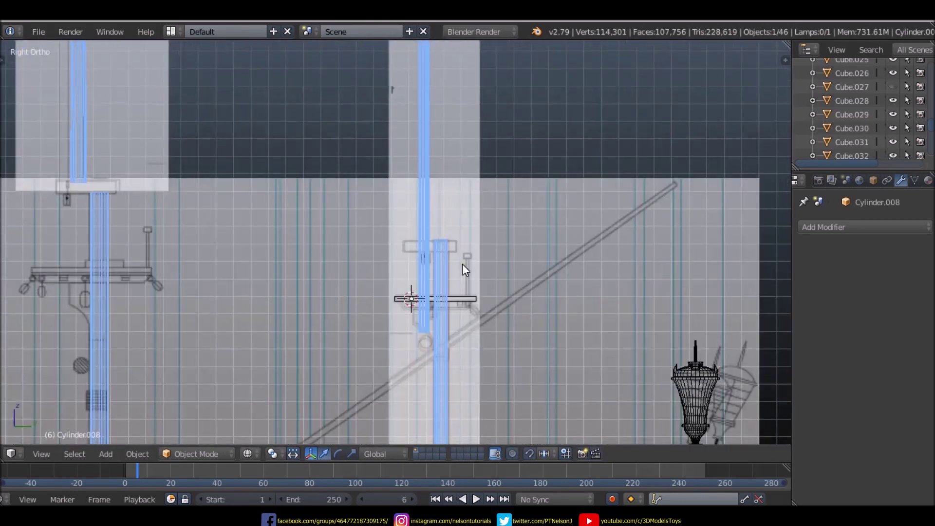
pyautogui.rightClick(471, 296)
pyautogui.press('Tab')
pyautogui.moveTo(493, 310)
pyautogui.mouseDown(button='middle')
pyautogui.moveTo(511, 344)
pyautogui.moveTo(623, 361)
pyautogui.moveTo(349, 362)
pyautogui.moveTo(331, 341)
pyautogui.moveTo(433, 343)
pyautogui.mouseUp(button='middle')
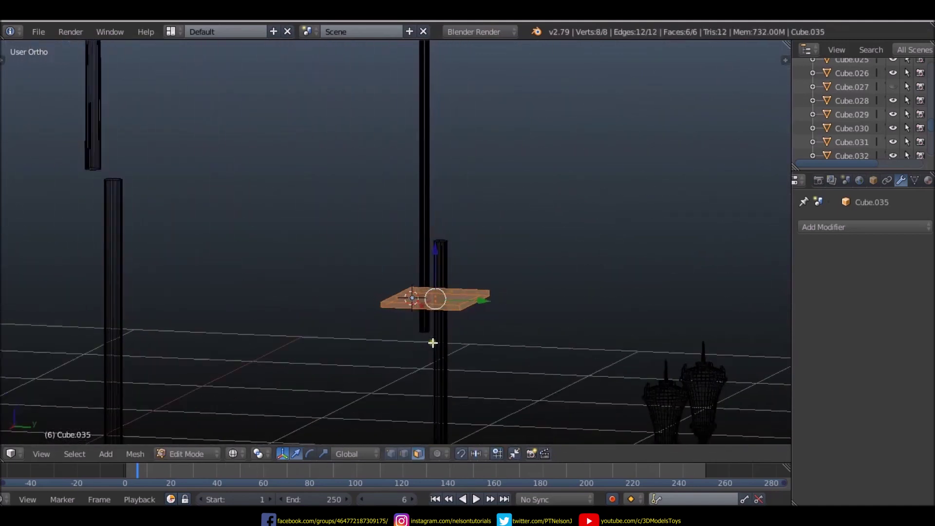
pyautogui.press('KP_3')
pyautogui.scroll(-2, 438, 336)
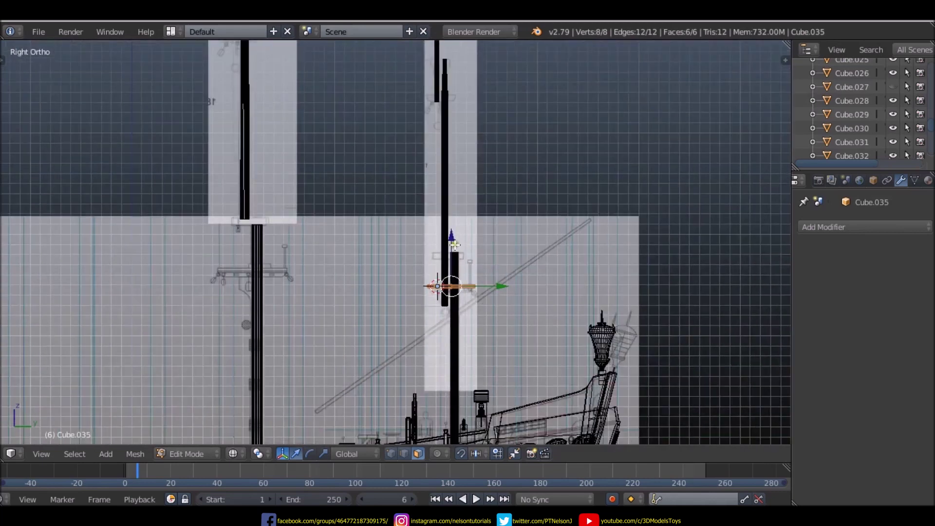
pyautogui.scroll(4, 457, 291)
pyautogui.scroll(4, 460, 372)
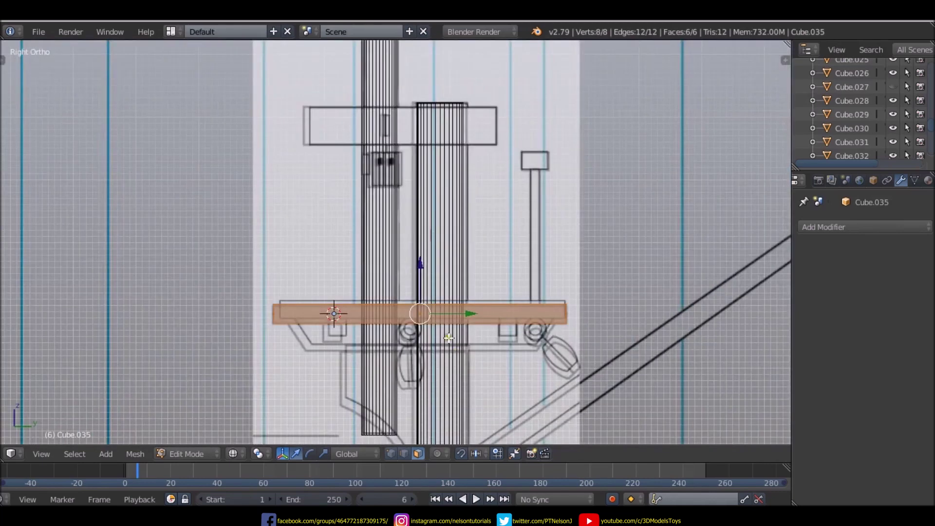
pyautogui.hotkey('shift', 'd')
pyautogui.press('z')
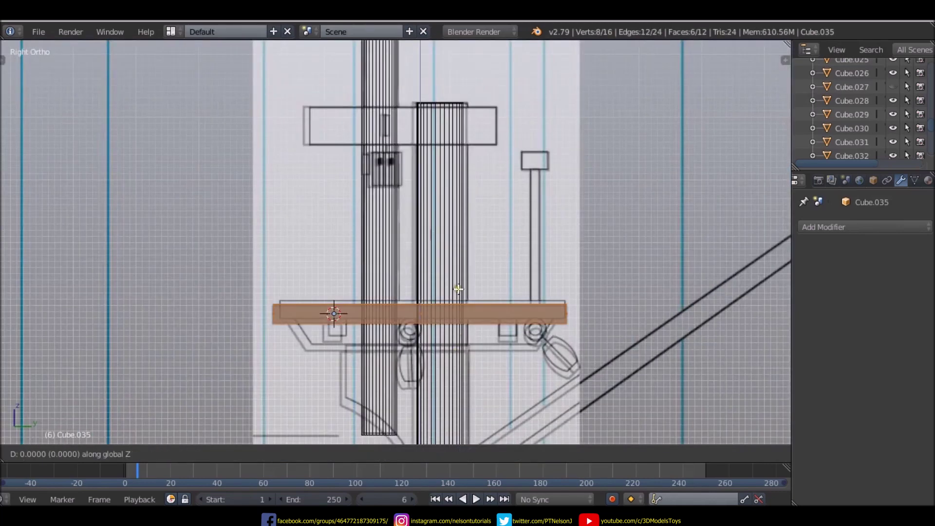
# - Scale the copied bar along X and Y and centre it on the cap outline higher up the mast
pyautogui.click(467, 154)
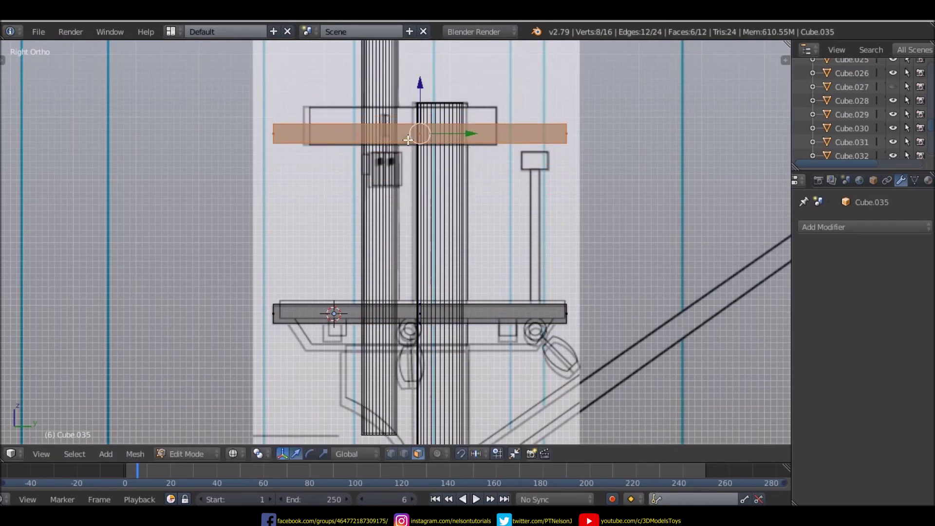
pyautogui.press('s')
pyautogui.press('x')
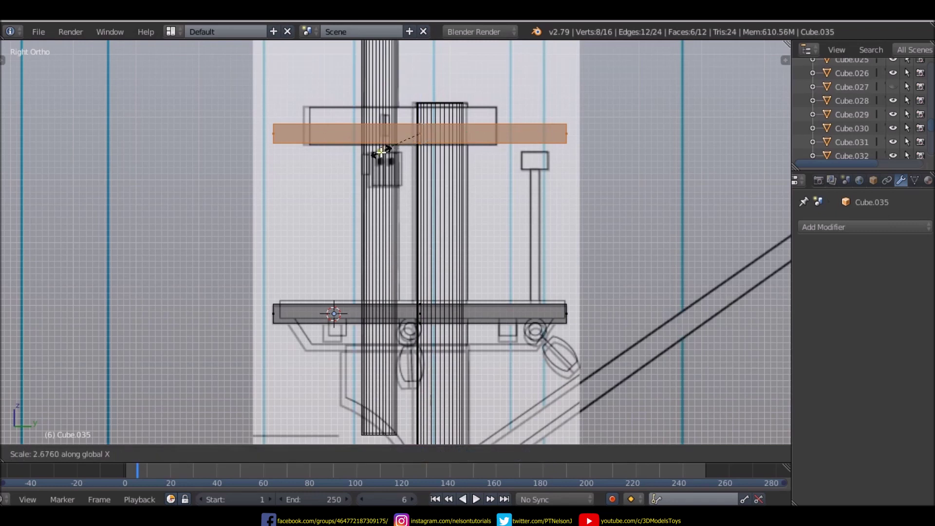
pyautogui.click(350, 167)
pyautogui.press('s')
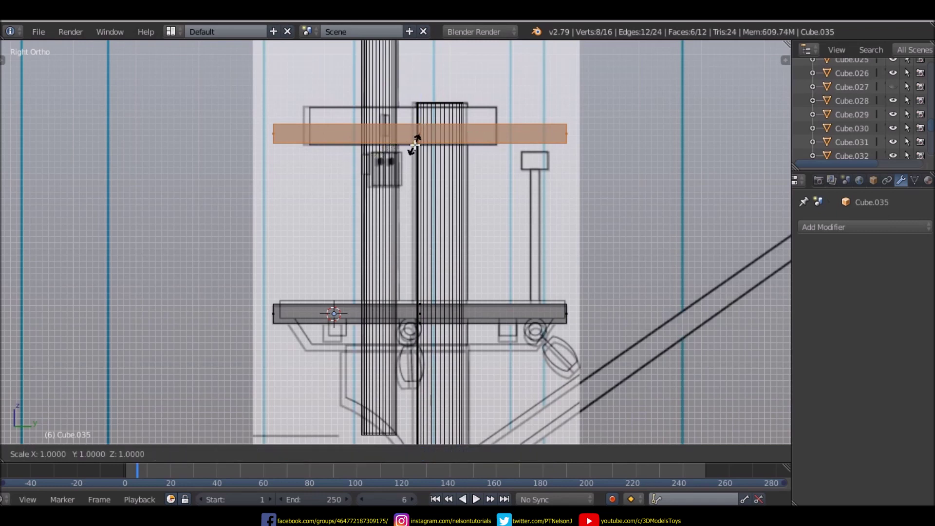
pyautogui.press('y')
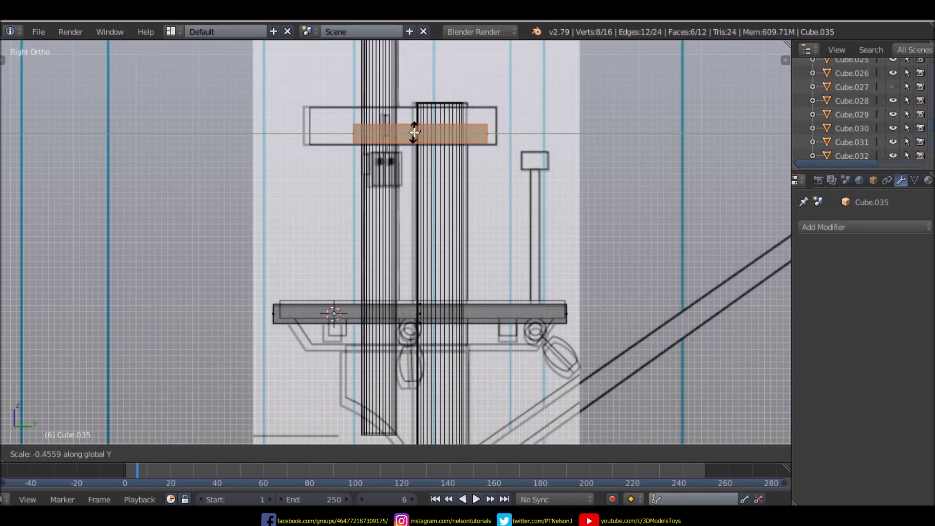
pyautogui.click(411, 130)
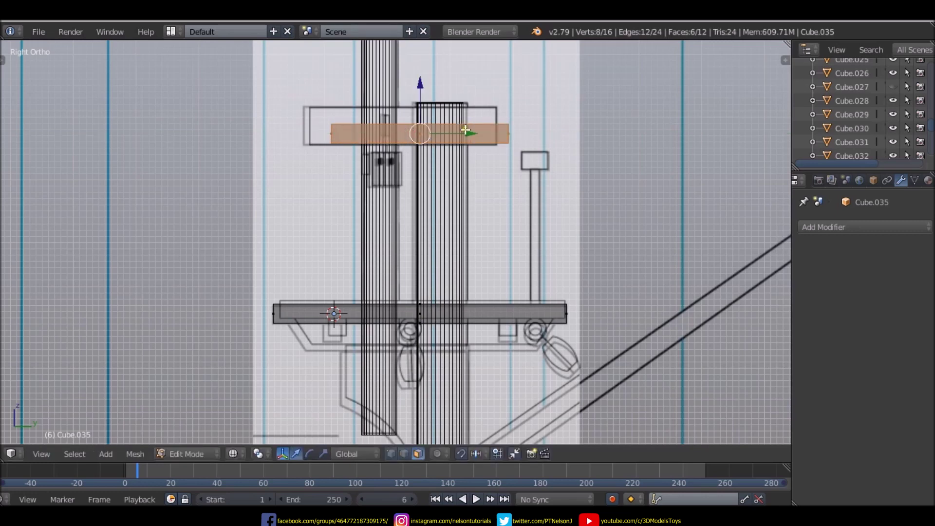
pyautogui.moveTo(464, 131); pyautogui.dragTo(460, 132)
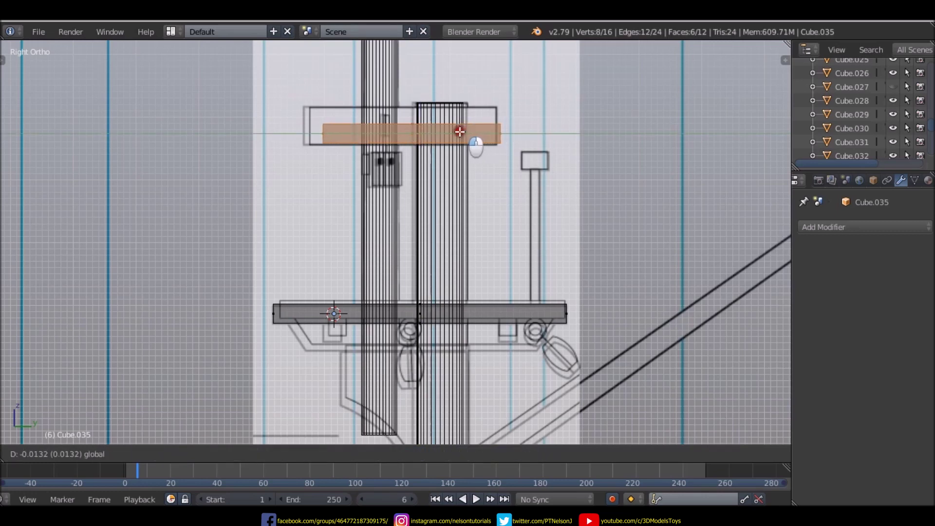
pyautogui.moveTo(455, 132); pyautogui.dragTo(457, 132)
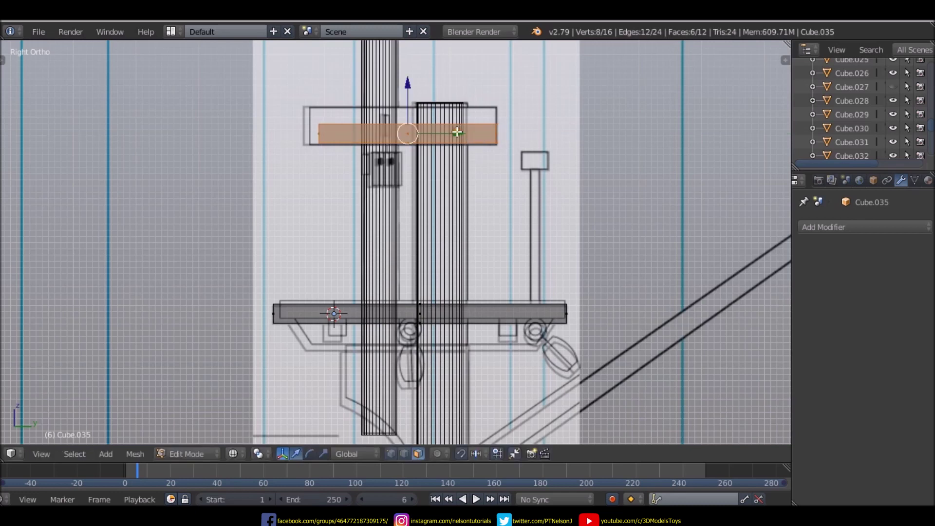
# - Raise the bar's top edge vertices so the plate thickens to match the cap outline
pyautogui.hotkey('ctrl', 'Tab')
pyautogui.click(306, 113)
pyautogui.rightClick(347, 116)
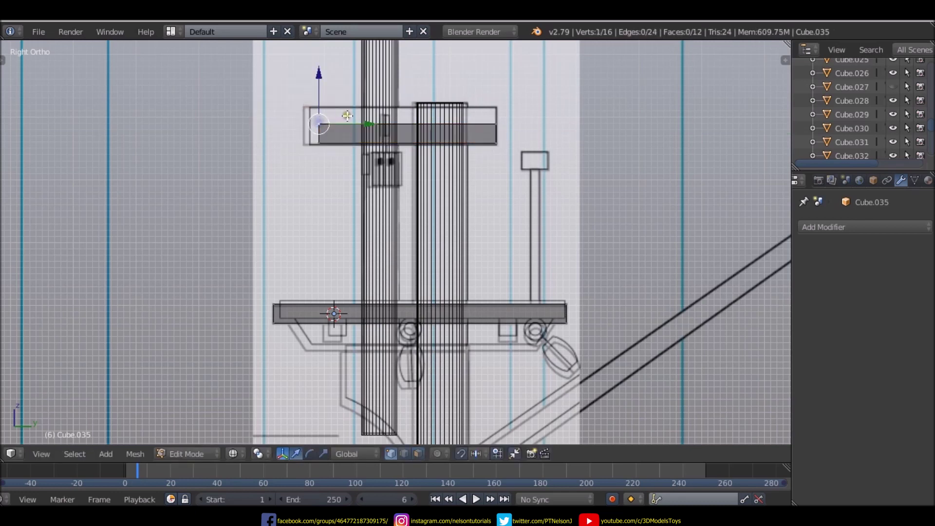
pyautogui.moveTo(282, 113)
pyautogui.mouseDown()
pyautogui.moveTo(359, 131)
pyautogui.moveTo(346, 130)
pyautogui.mouseUp()
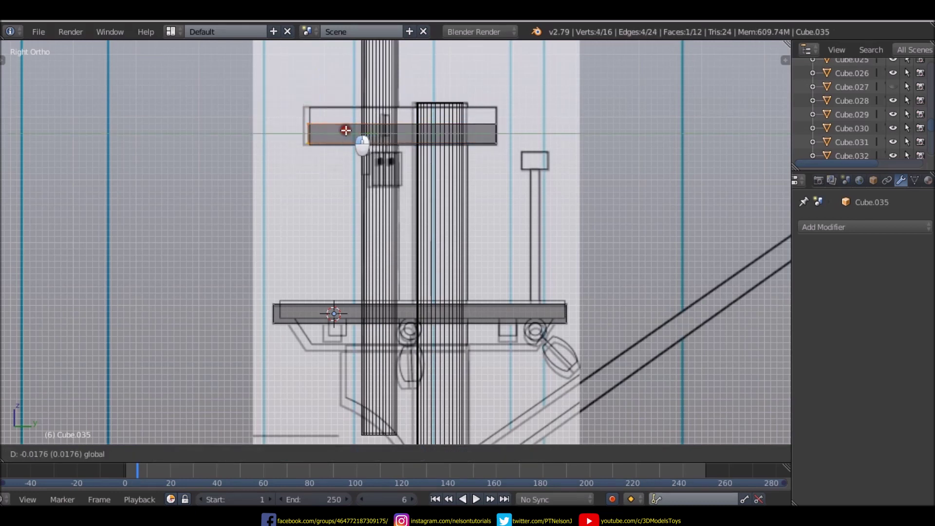
pyautogui.rightClick(301, 125)
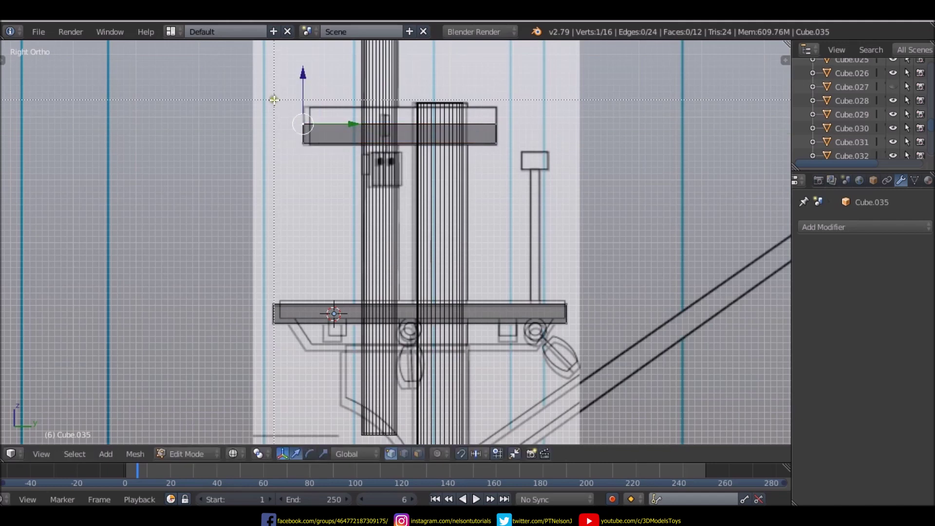
pyautogui.moveTo(274, 99); pyautogui.dragTo(503, 130)
pyautogui.press('g')
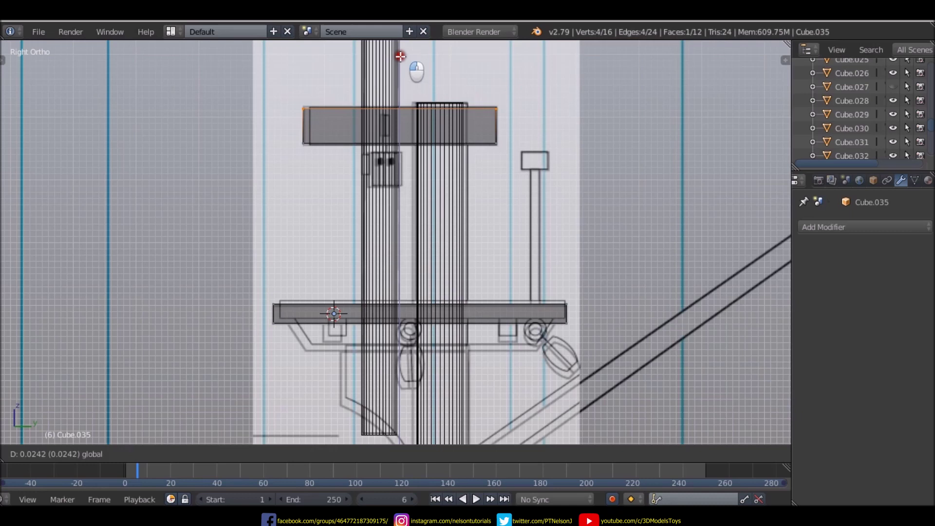
pyautogui.click(400, 56)
# - Orbit and zoom to inspect the new cap in 3D, then return to the side view
pyautogui.moveTo(401, 56)
pyautogui.mouseDown(button='middle')
pyautogui.moveTo(477, 141)
pyautogui.moveTo(546, 198)
pyautogui.moveTo(511, 202)
pyautogui.mouseUp(button='middle')
pyautogui.scroll(-7, 510, 202)
pyautogui.scroll(-4, 463, 215)
pyautogui.scroll(6, 456, 204)
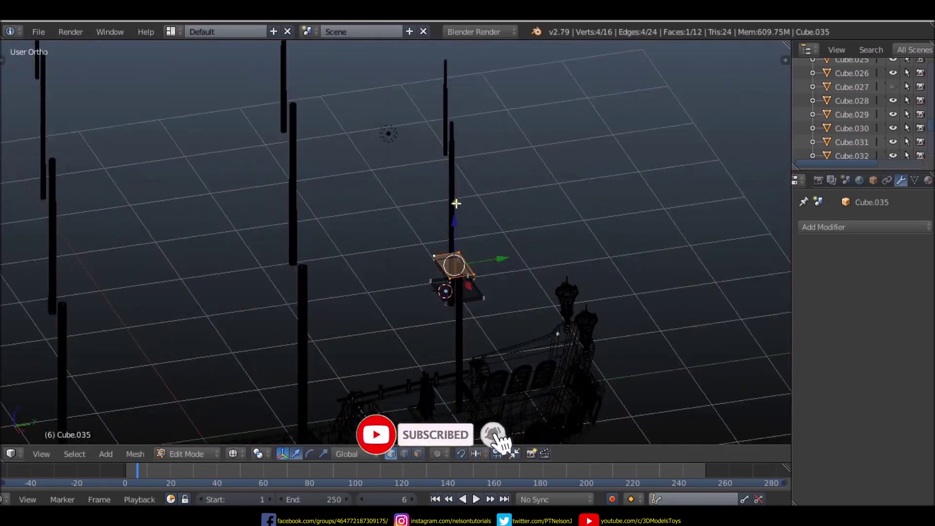
pyautogui.press('KP_3')
pyautogui.scroll(-3, 483, 217)
pyautogui.scroll(-2, 487, 220)
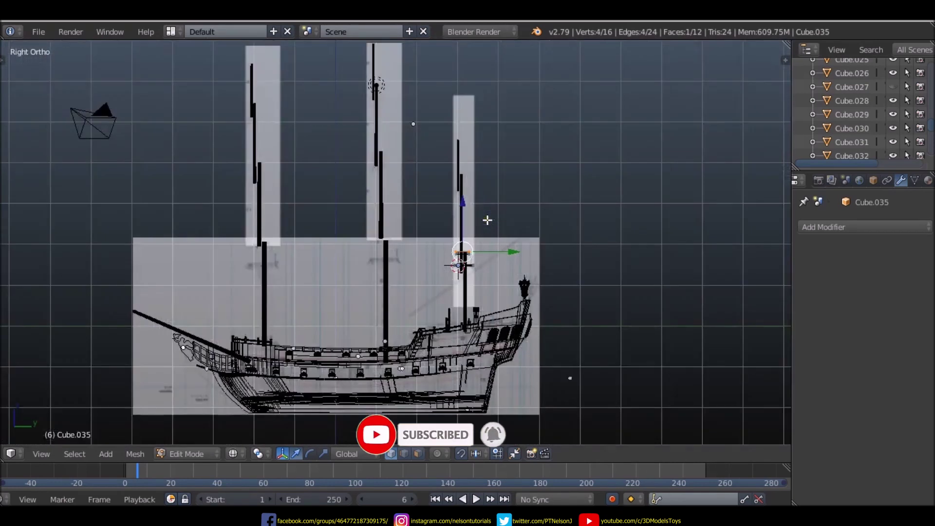